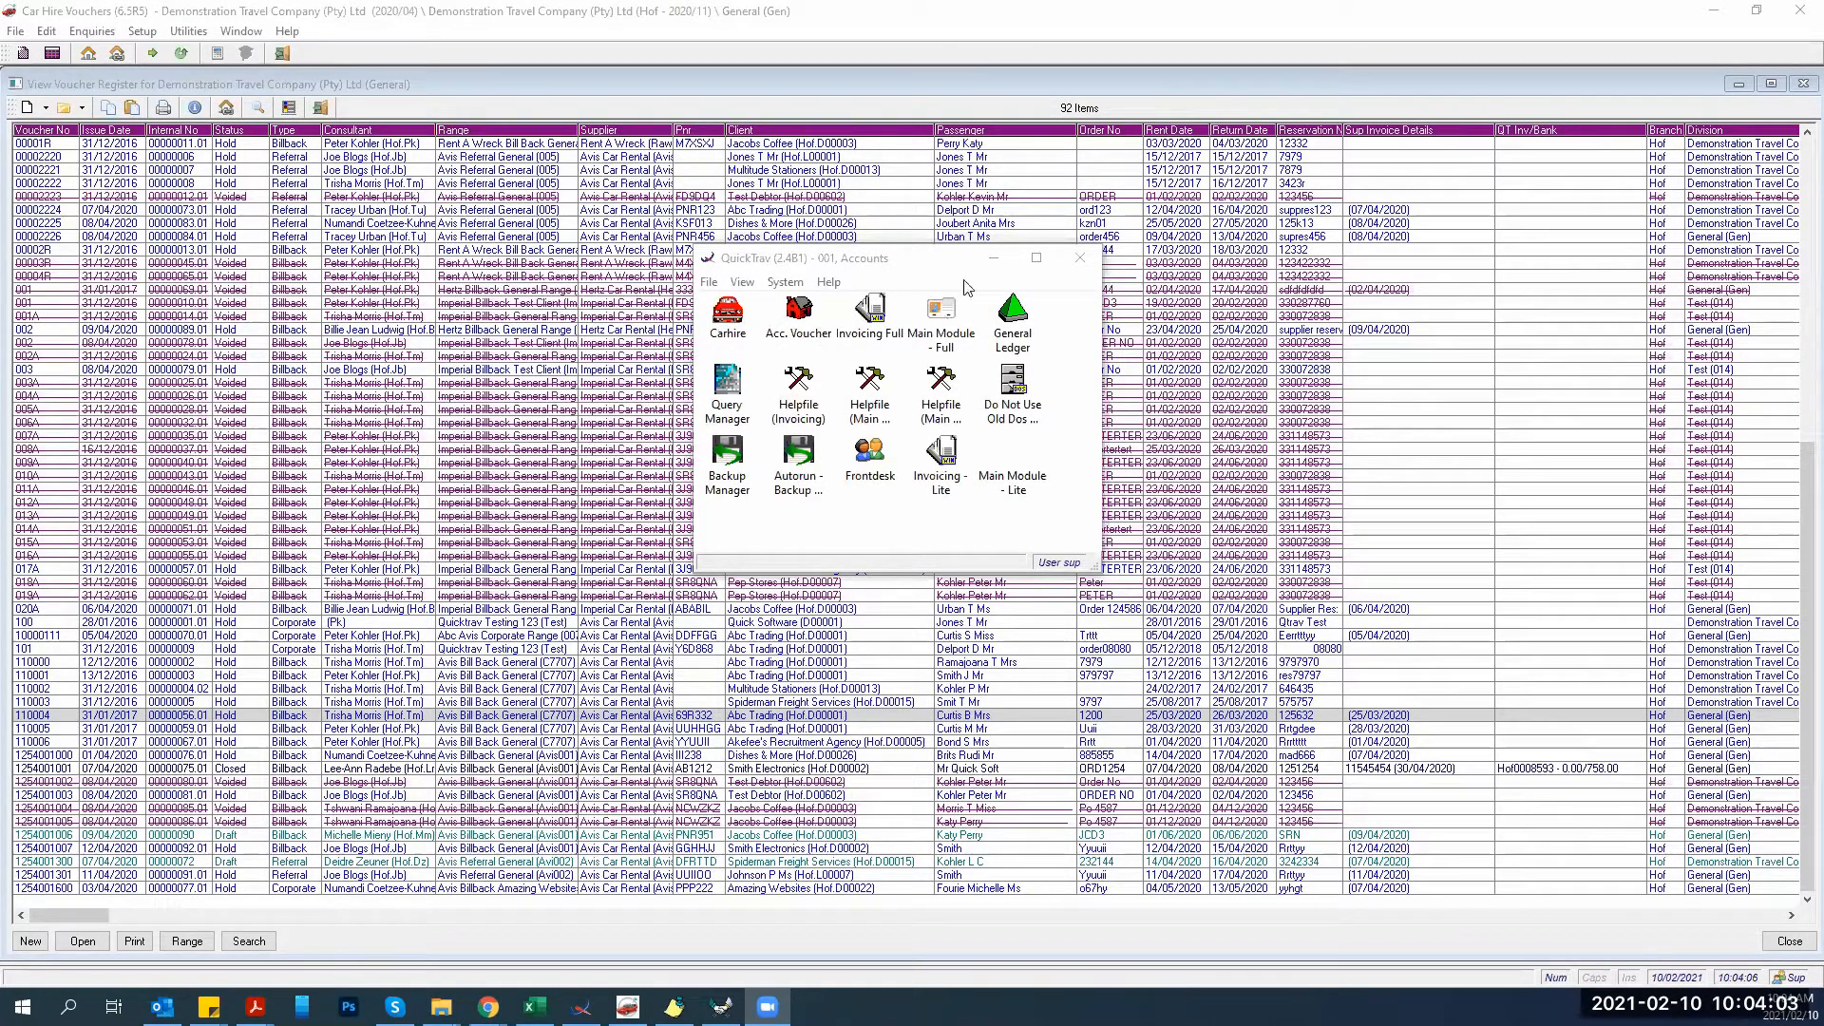
# Bring the 92-voucher Car Hire Vouchers register back in front of the QuickTrav launcher.
pyautogui.click(1008, 316)
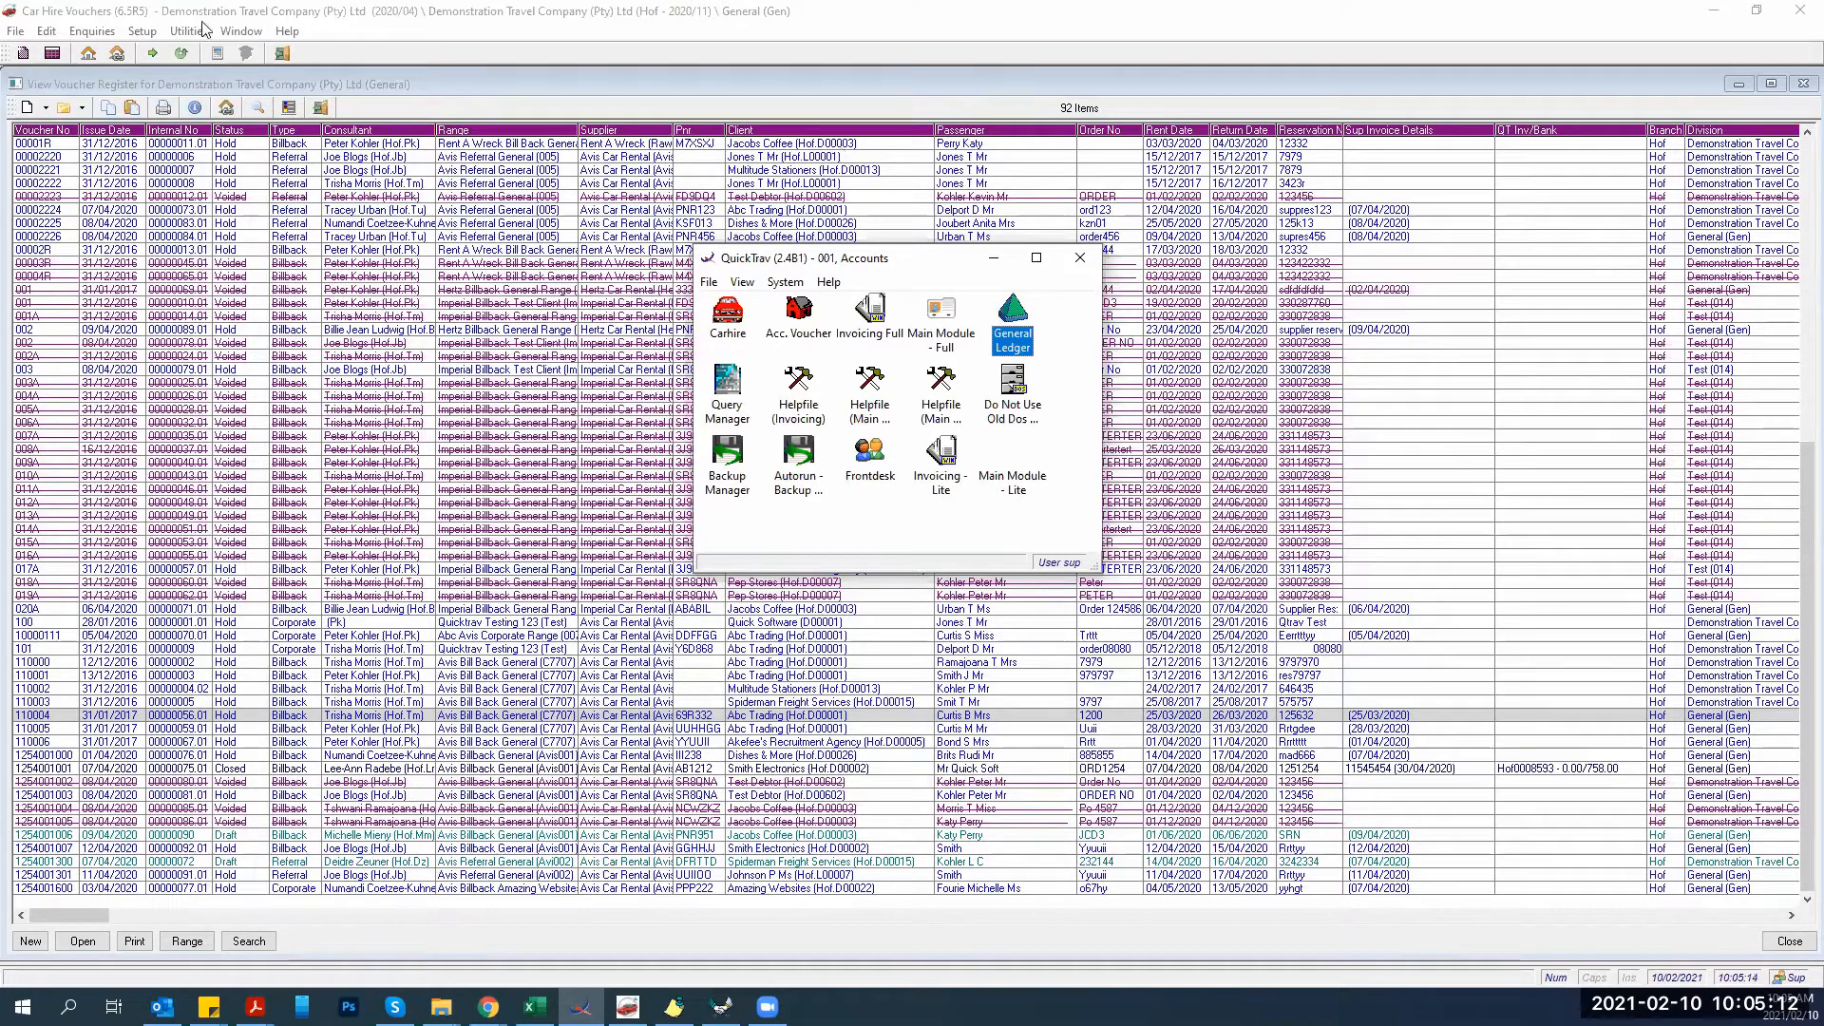
pyautogui.click(220, 450)
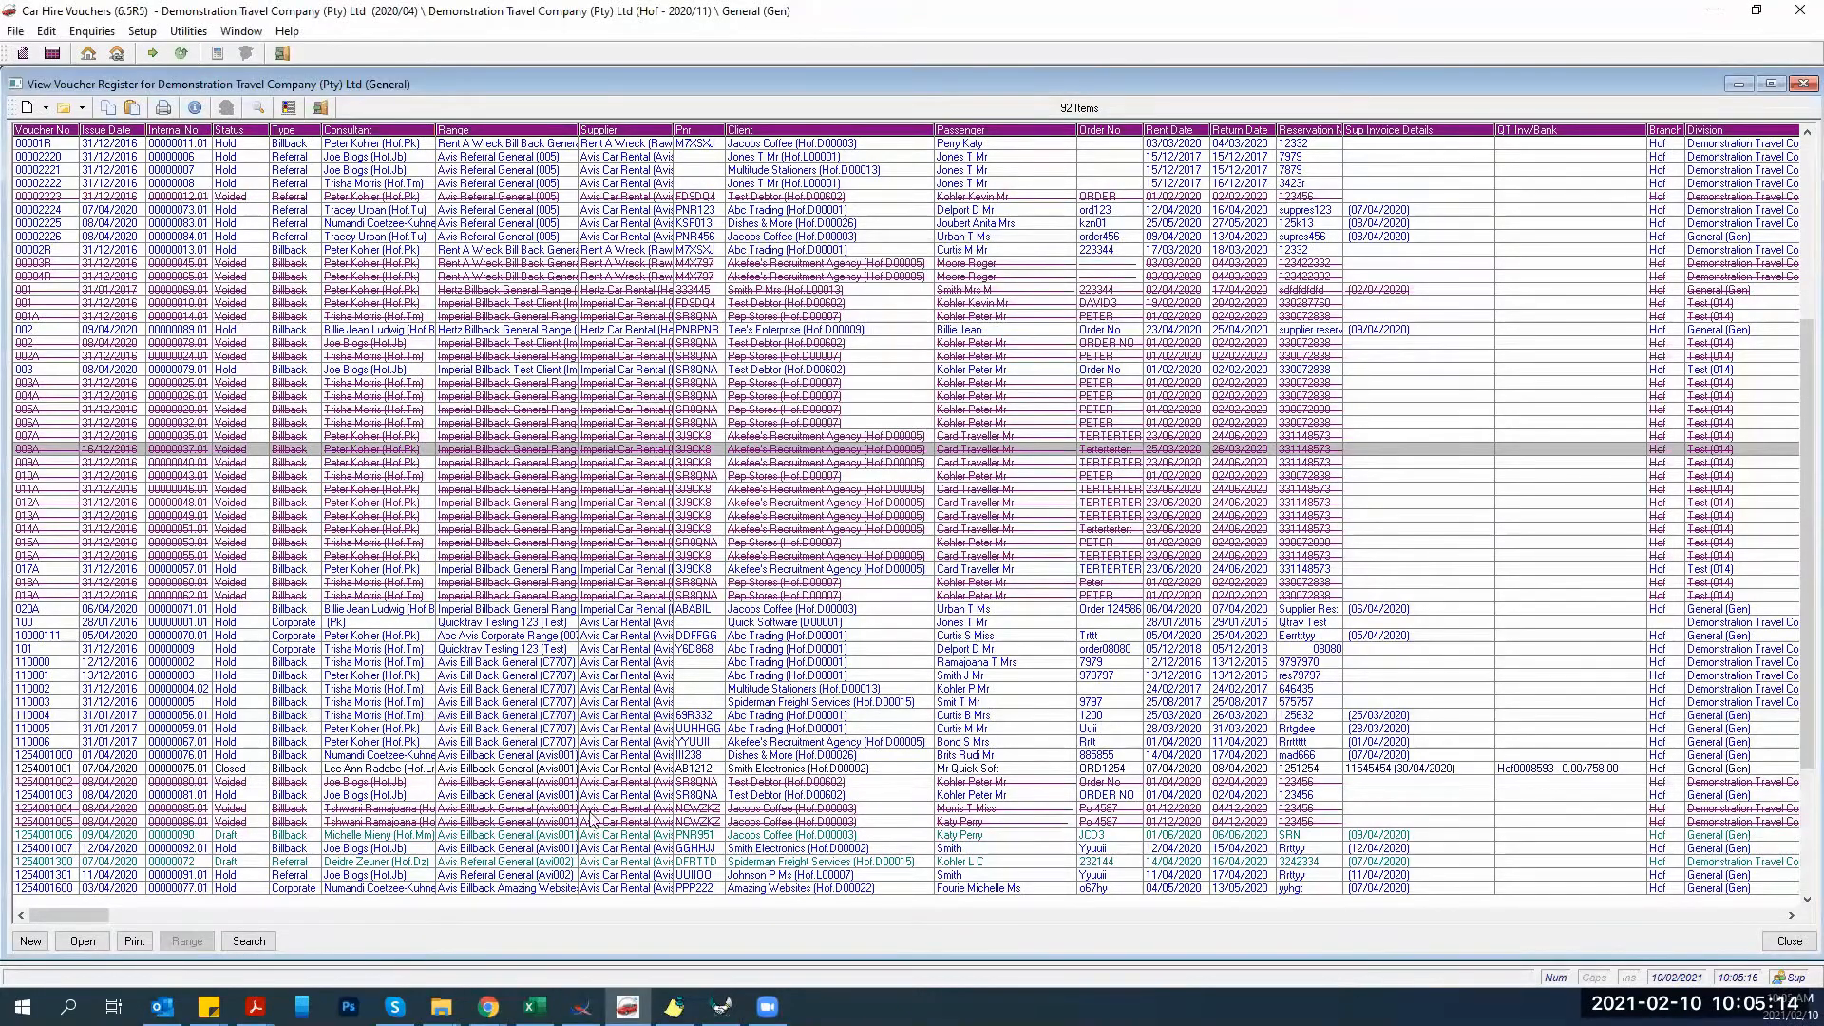
# Switch to QuickTrav Vouchers, showing the General register of 399 vouchers.
pyautogui.click(673, 1007)
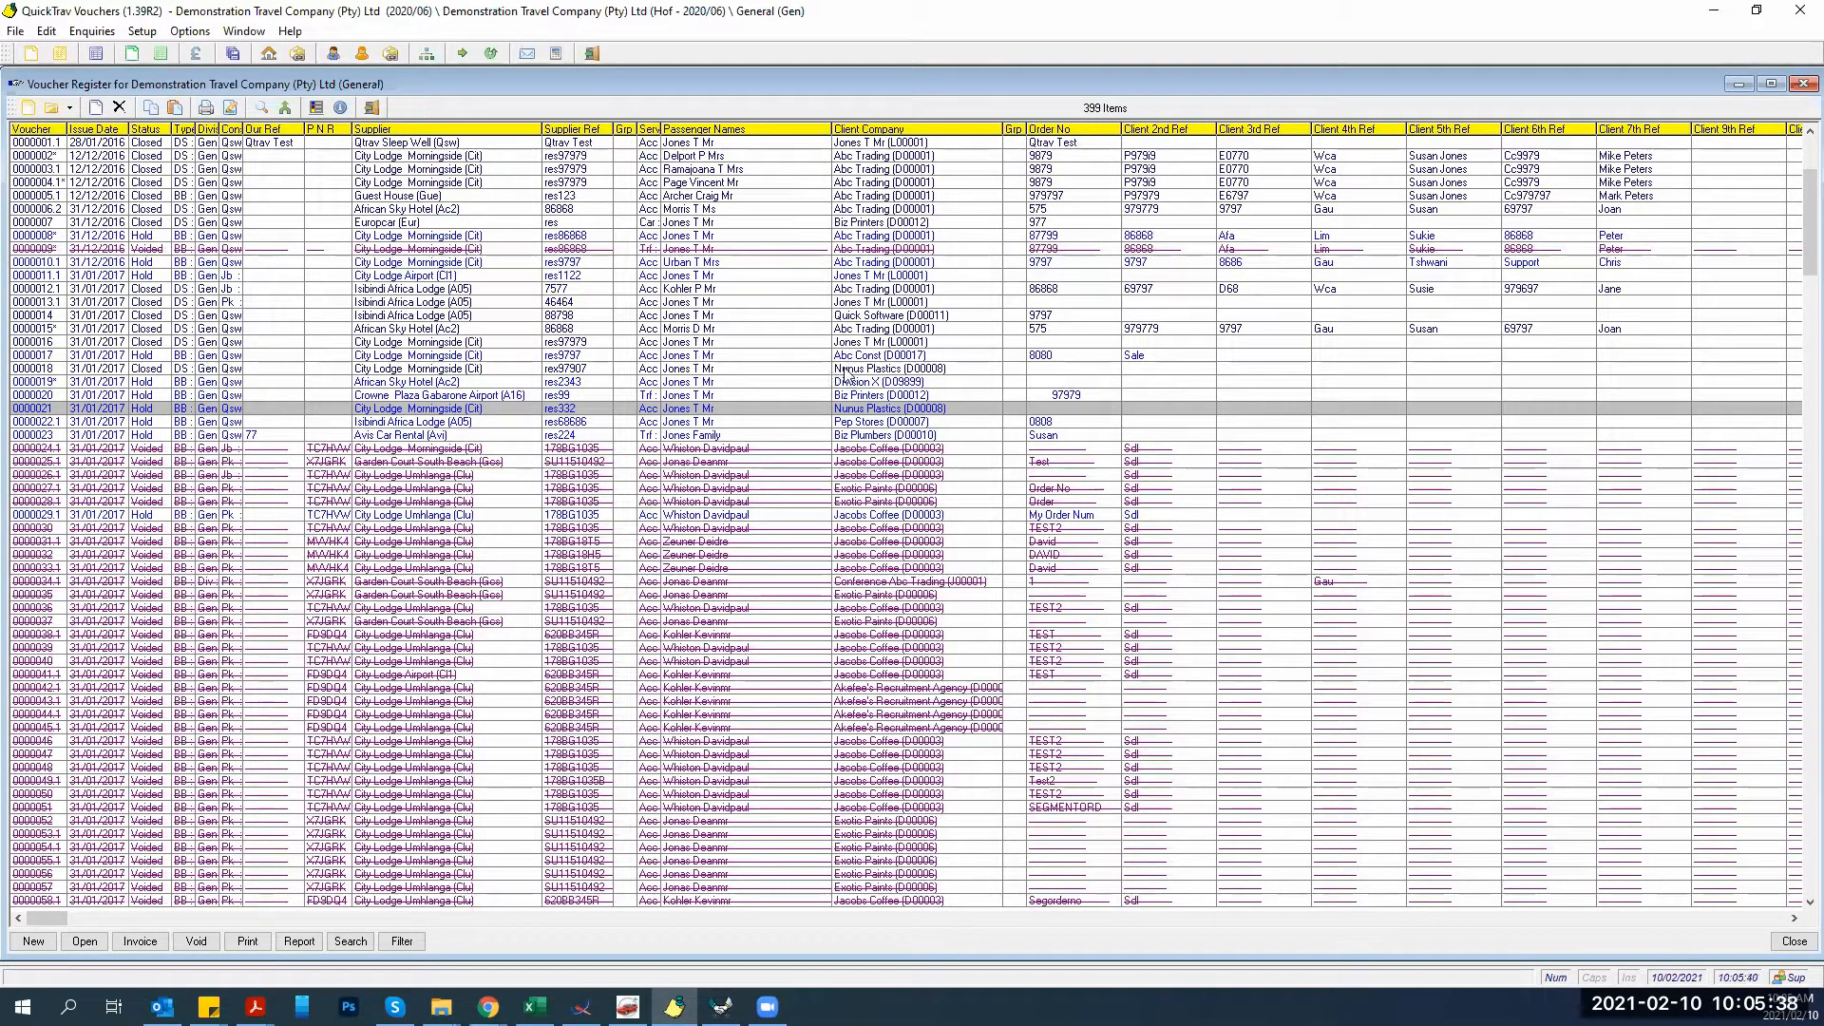
# Open voucher 0000010.1 for City Lodge Morningside for editing, then return to QuickTrav Invoicing.
pyautogui.click(798, 262)
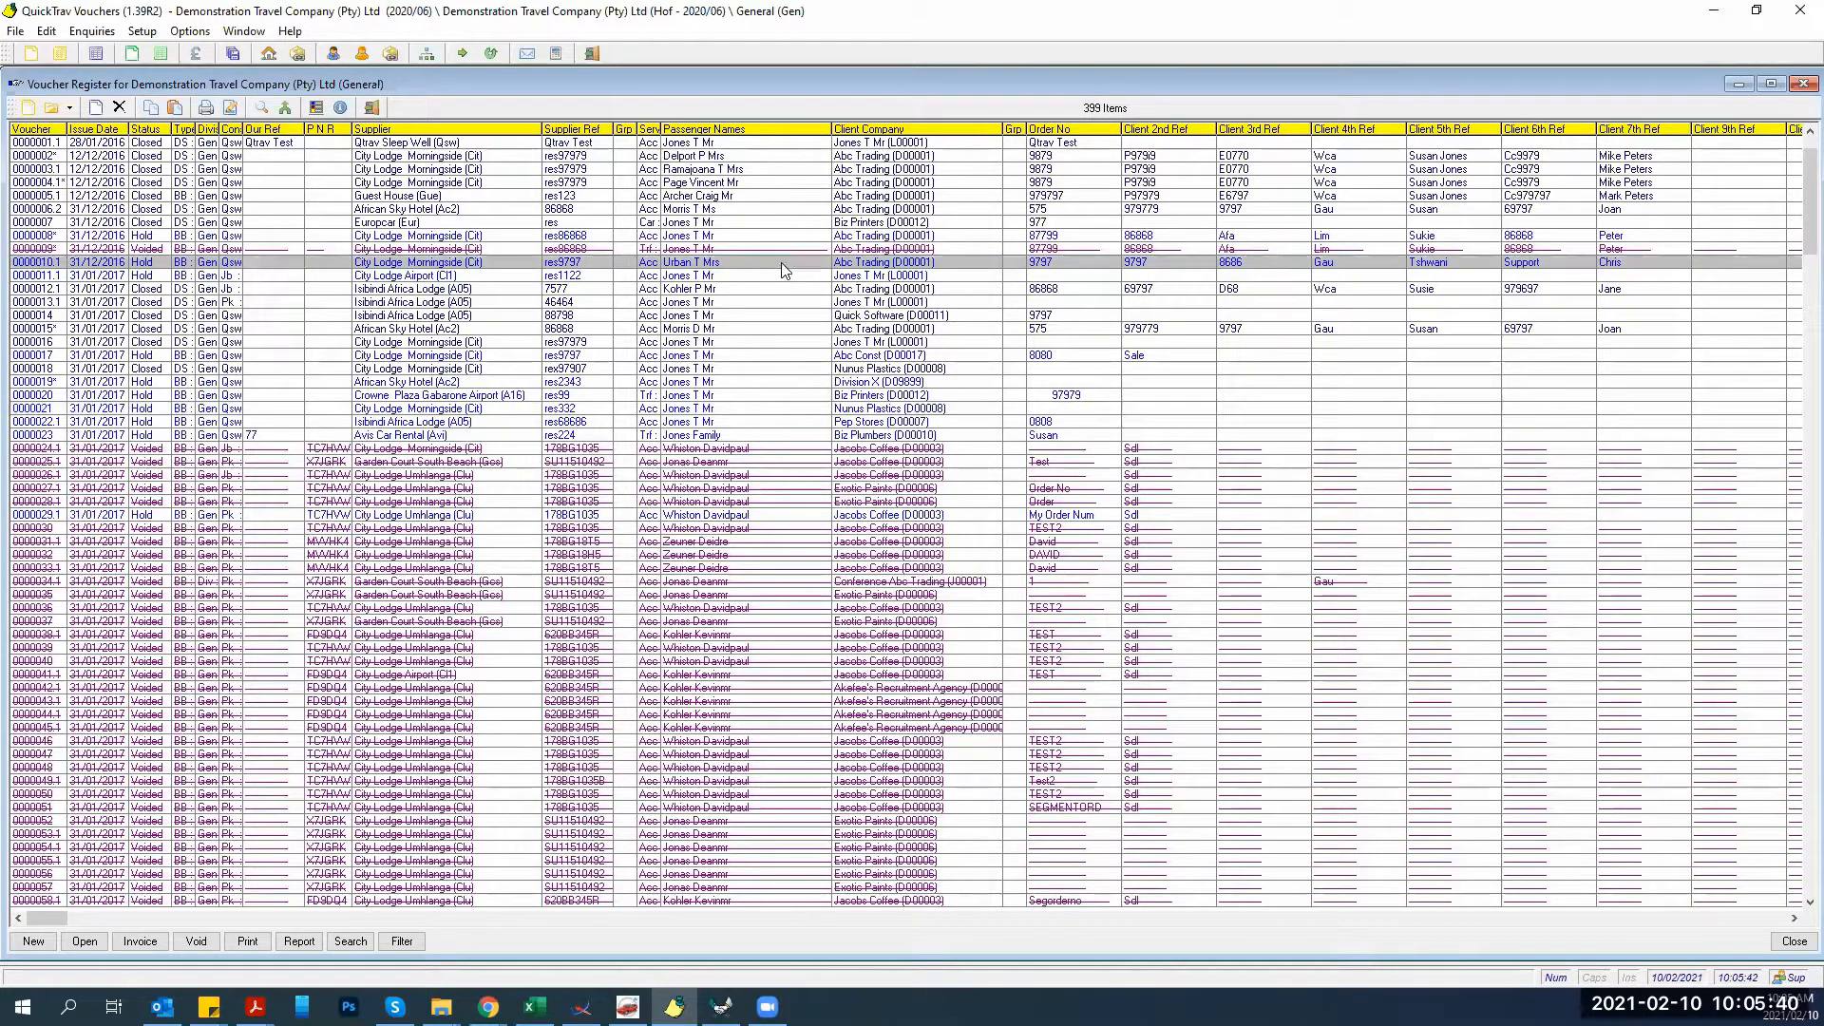
pyautogui.doubleClick(430, 265)
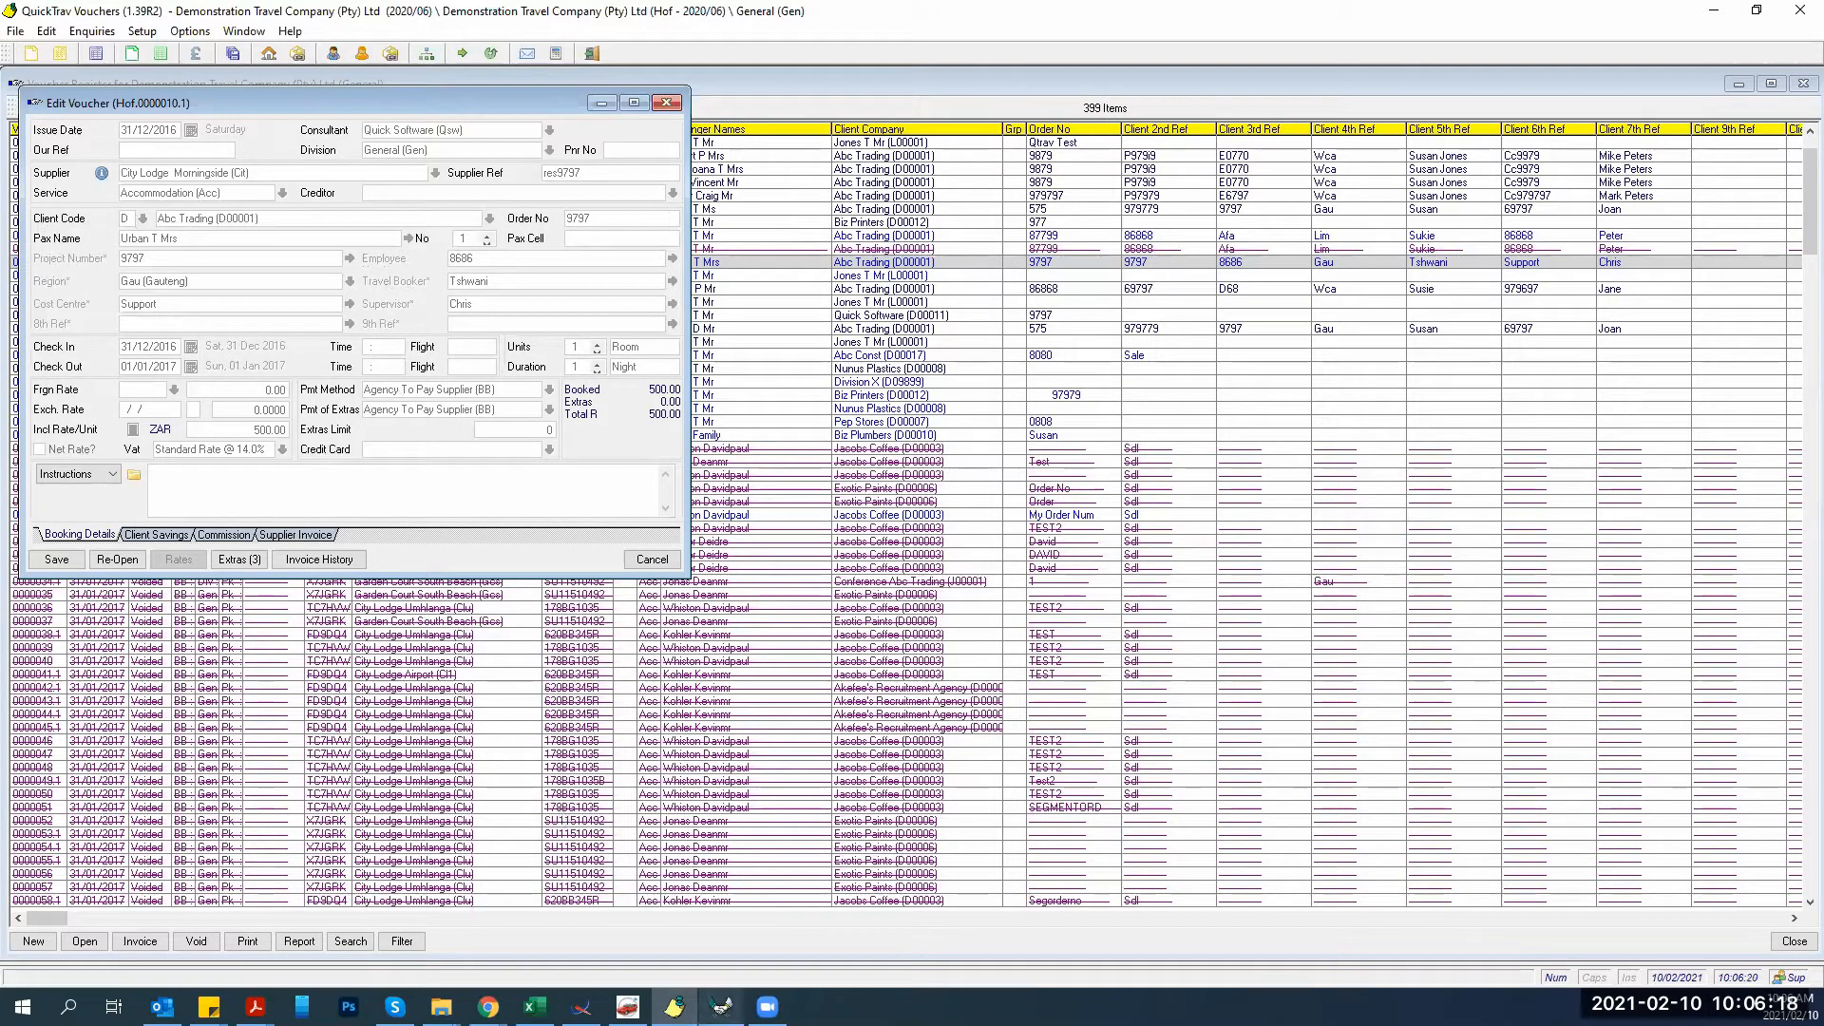
pyautogui.click(721, 1007)
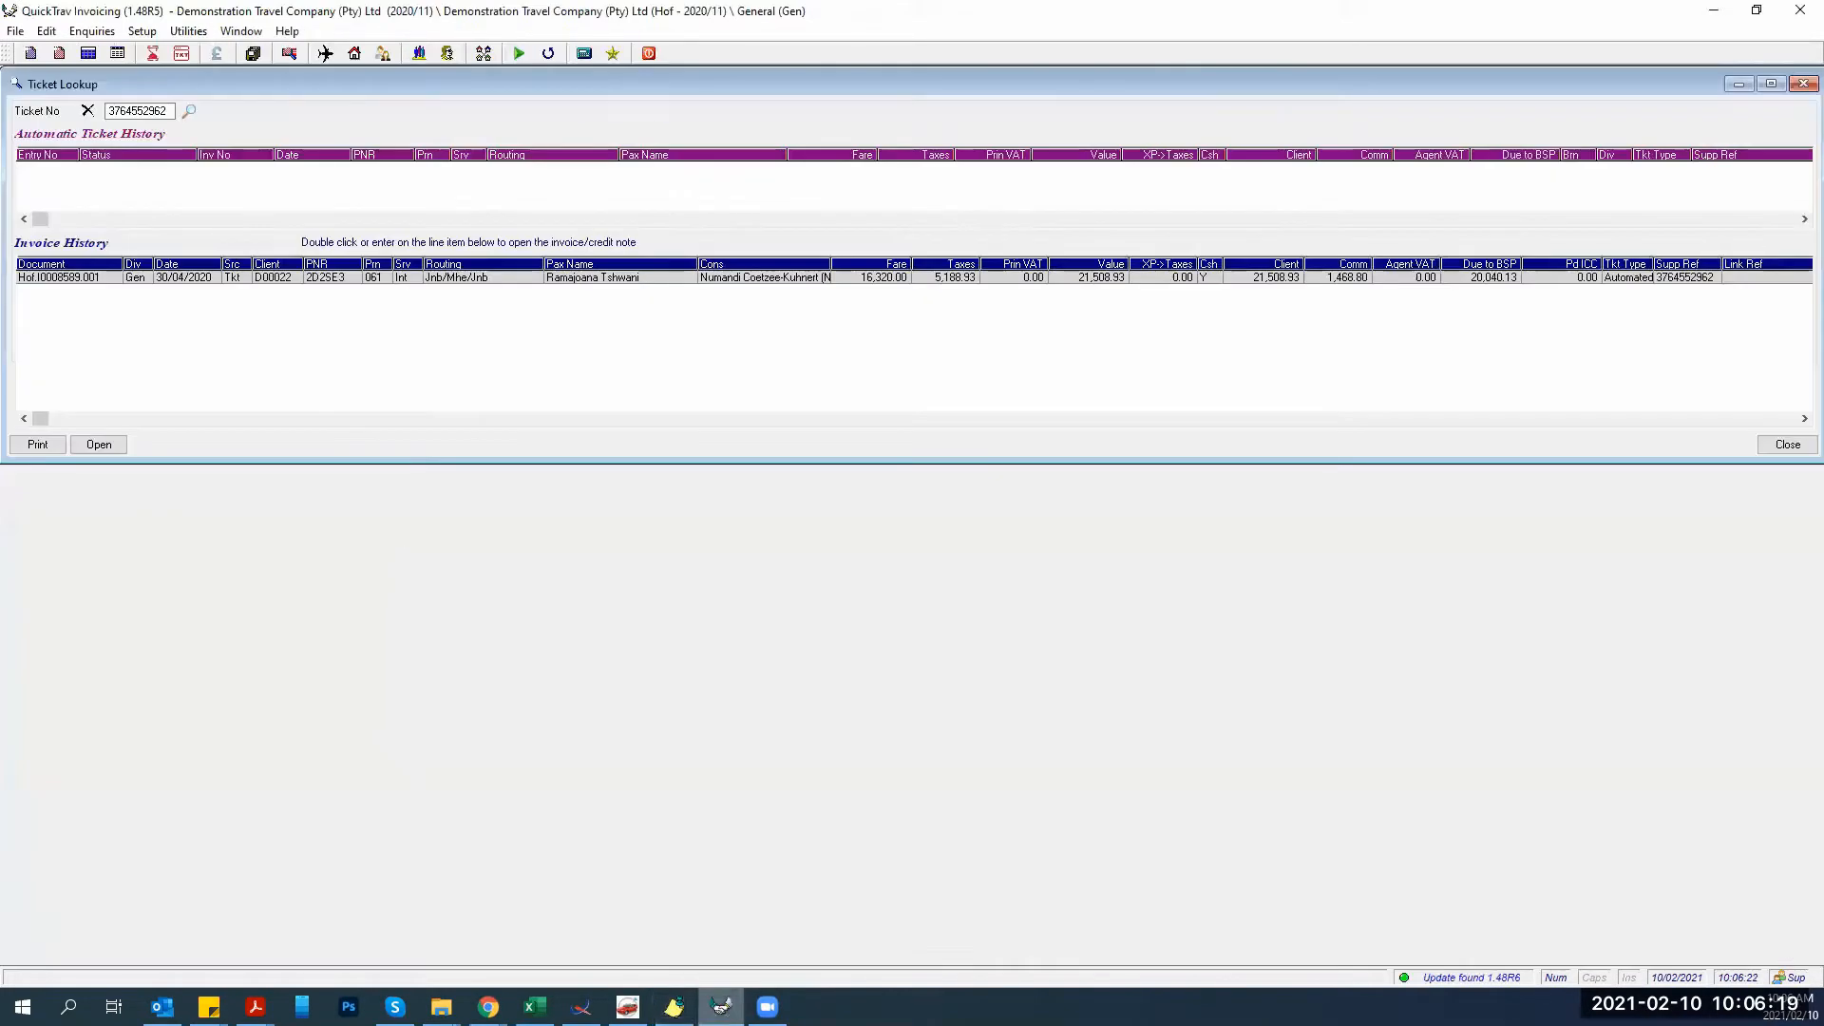
# Close the Ticket Lookup and list the 52 active head office corporate clients.
pyautogui.click(1784, 449)
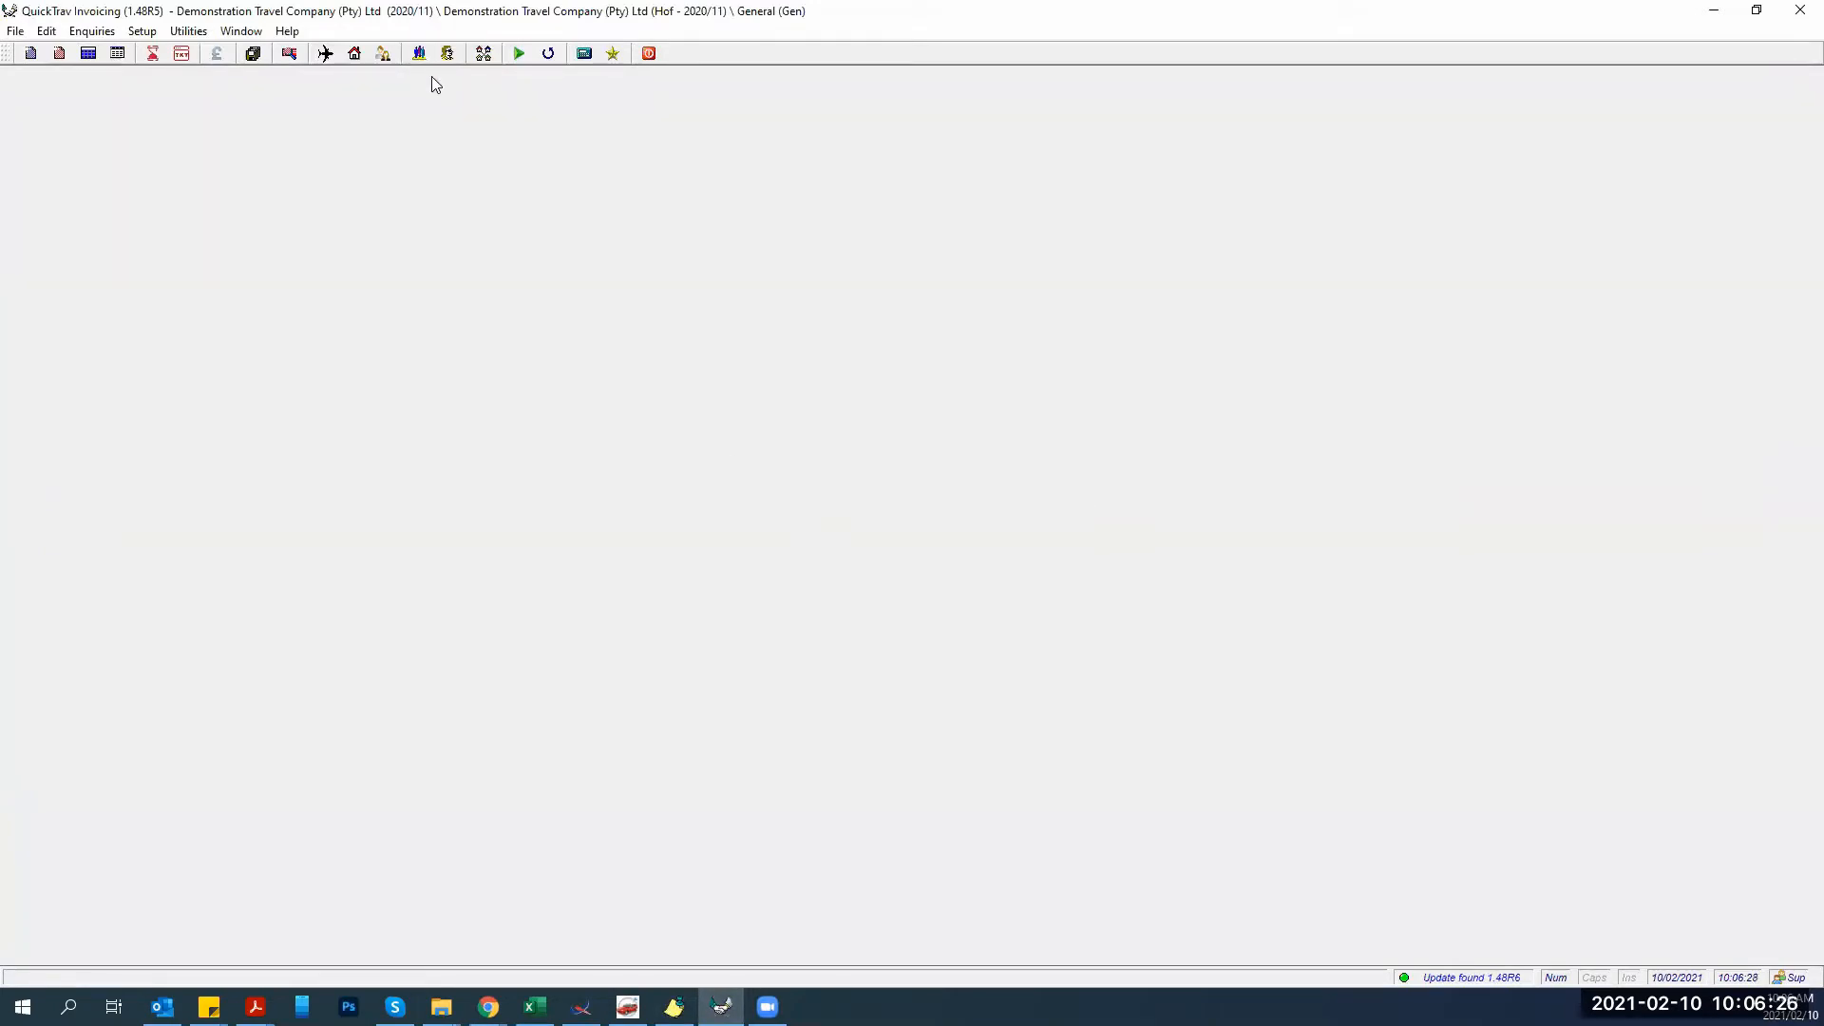
pyautogui.click(419, 53)
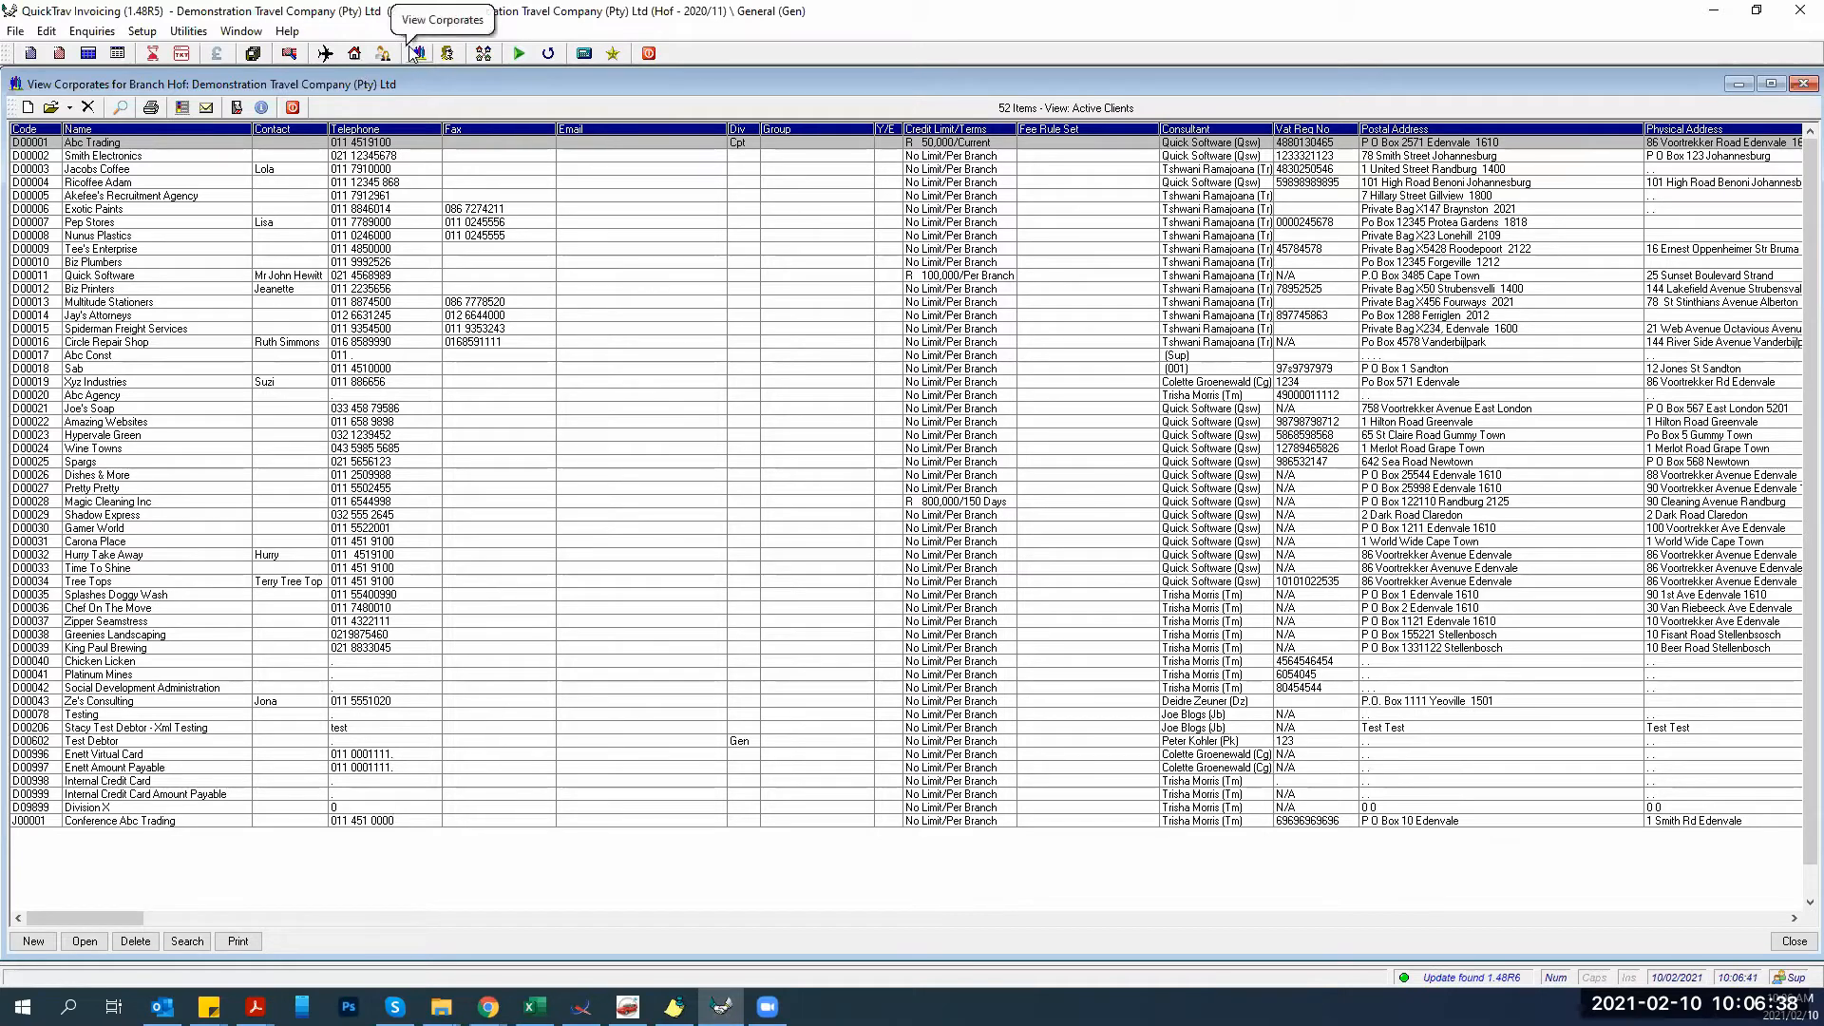
# Open the Abc Trading corporate record from Setup > Clients > Corporates.
pyautogui.click(152, 35)
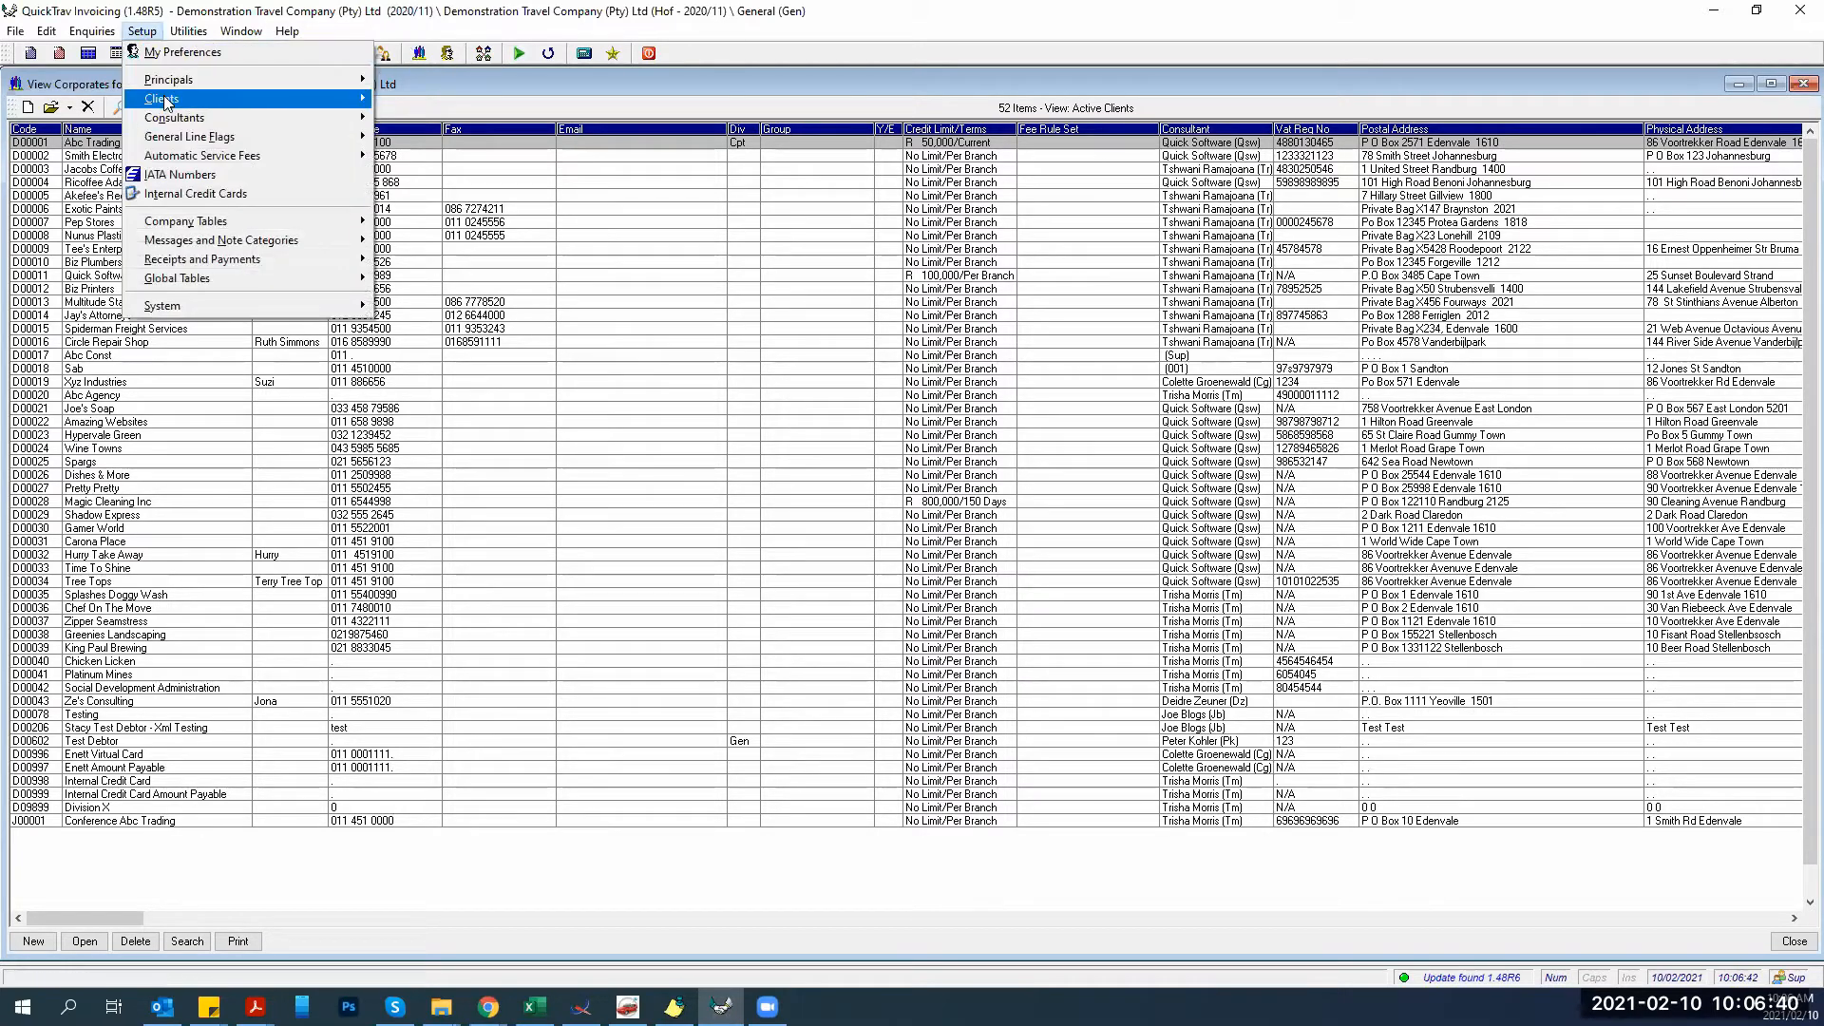
pyautogui.moveTo(164, 99)
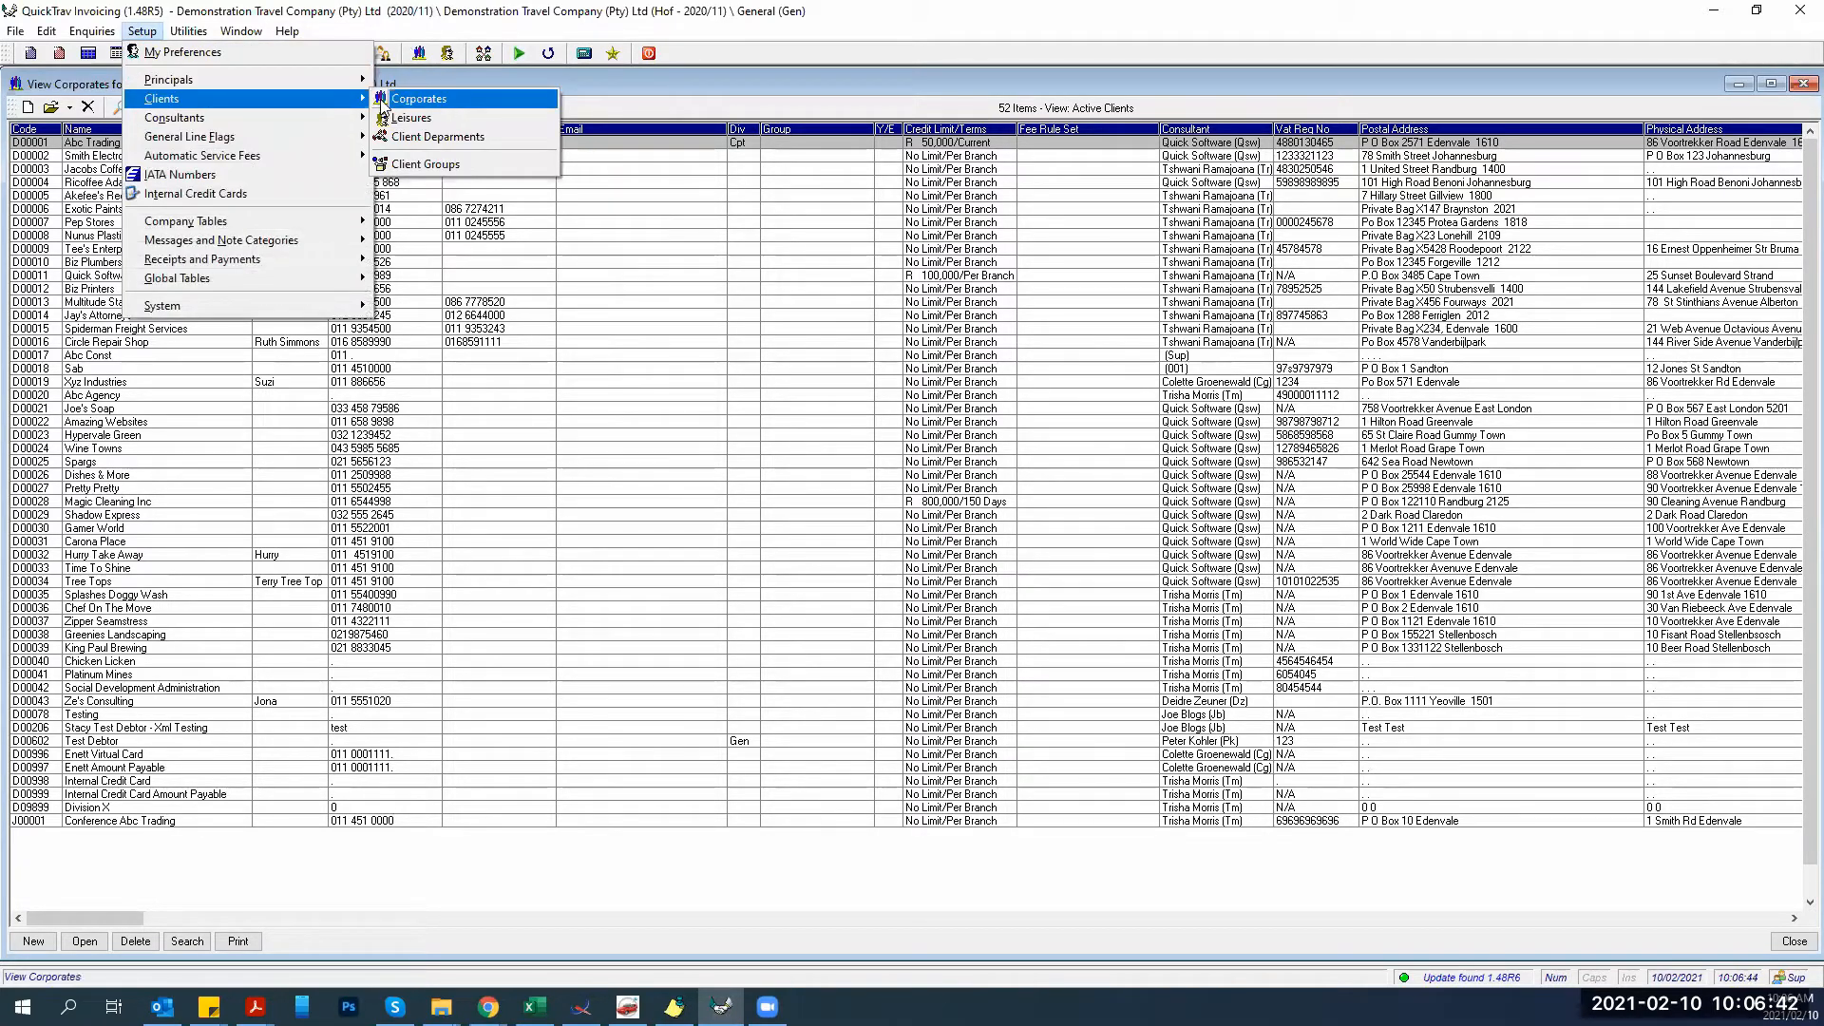
pyautogui.click(399, 99)
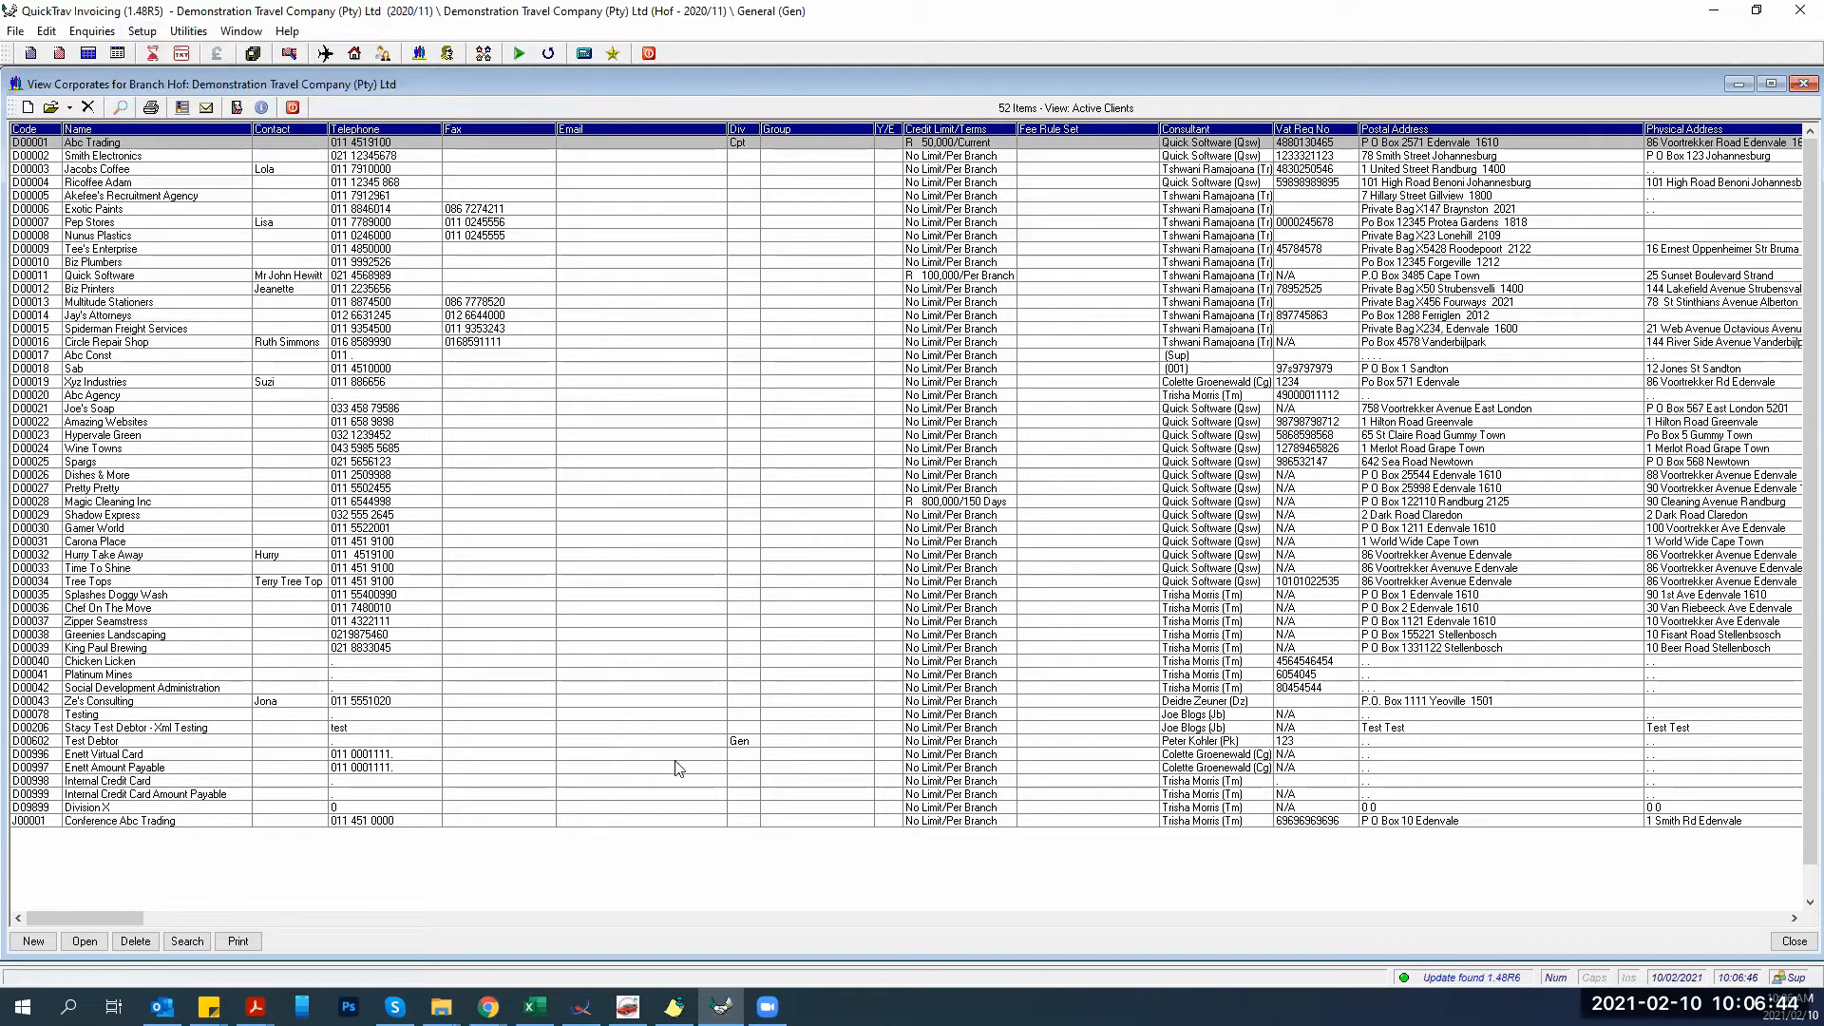
pyautogui.doubleClick(205, 141)
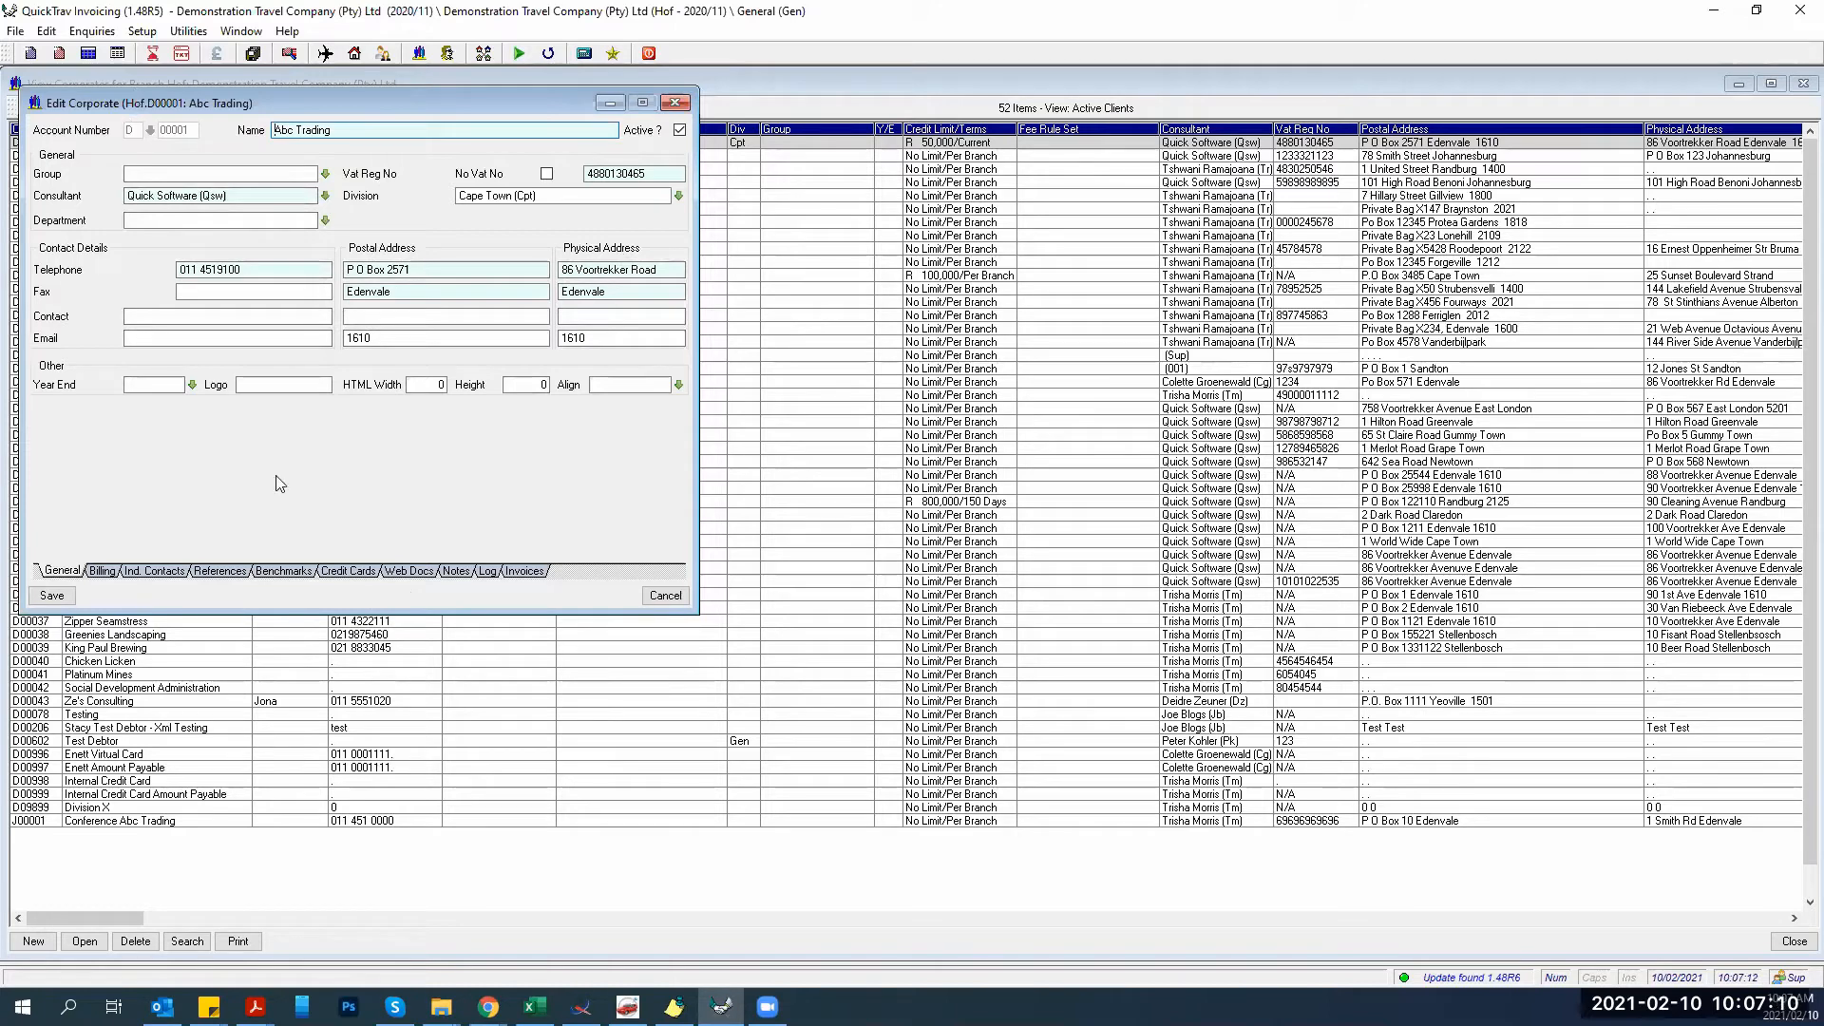
# Show Abc Trading's Billing settings, then its References tab.
pyautogui.click(105, 574)
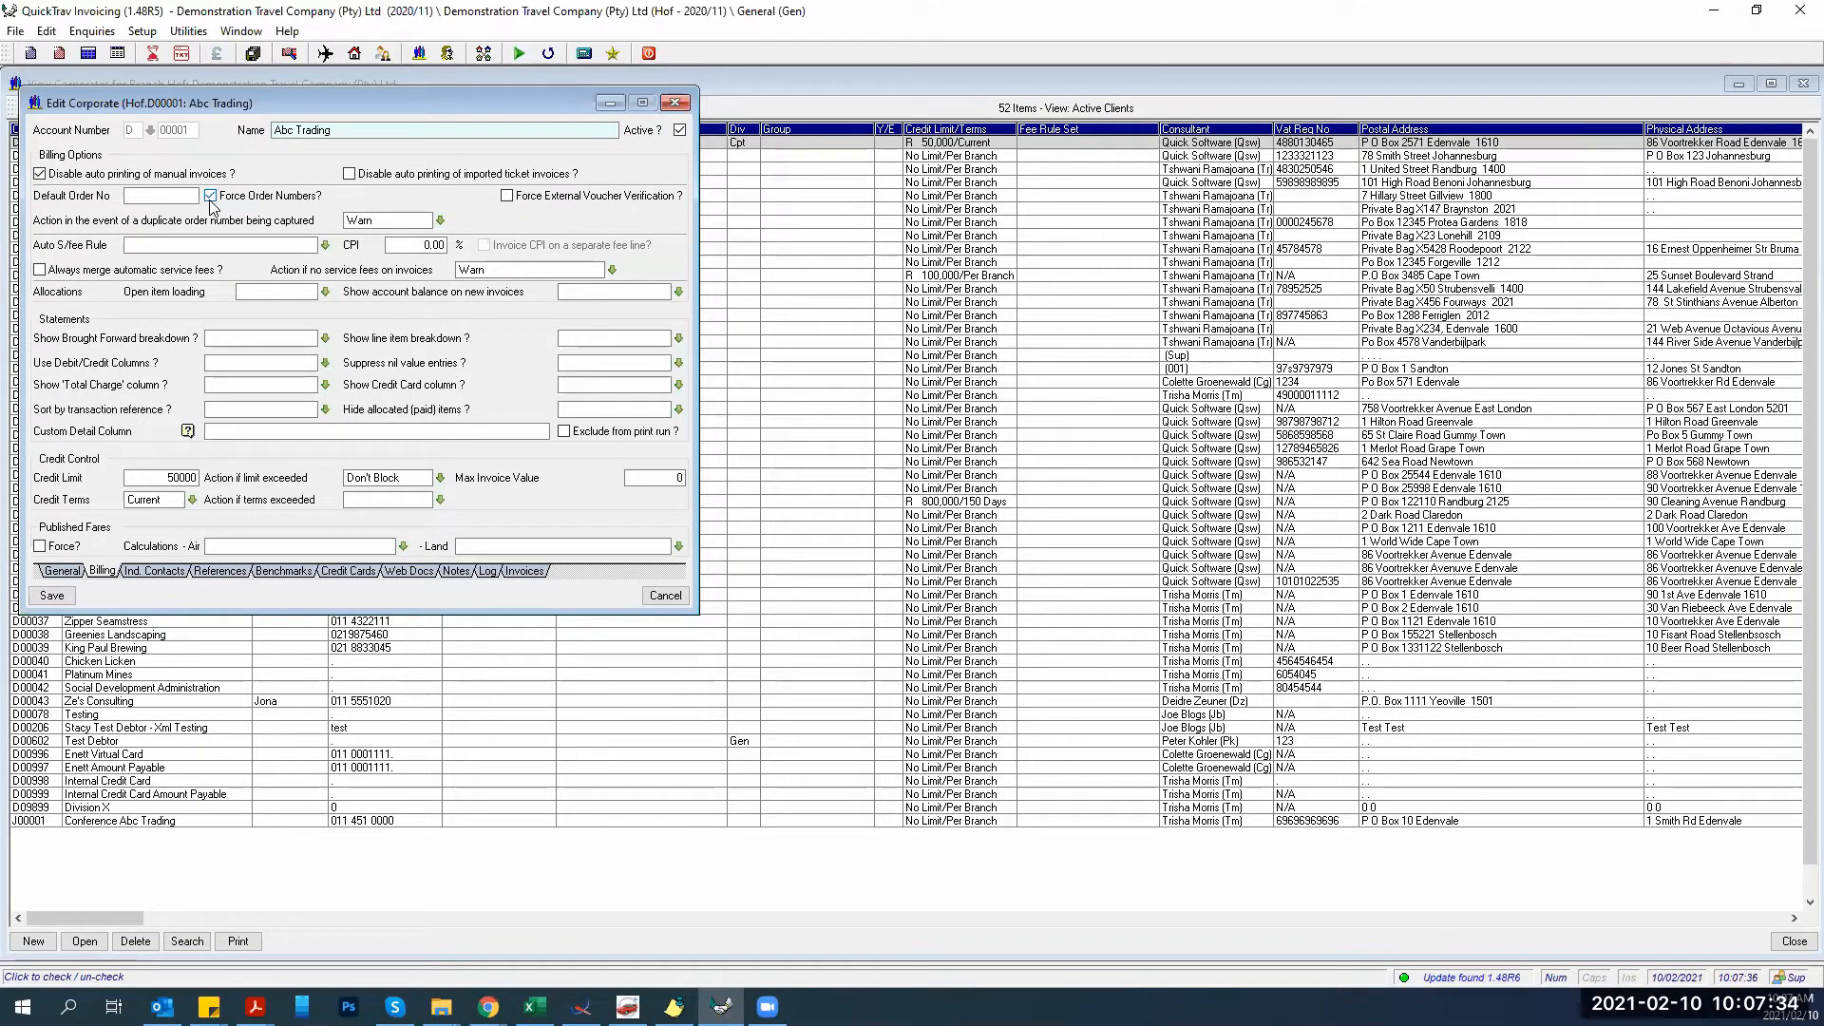
pyautogui.click(221, 571)
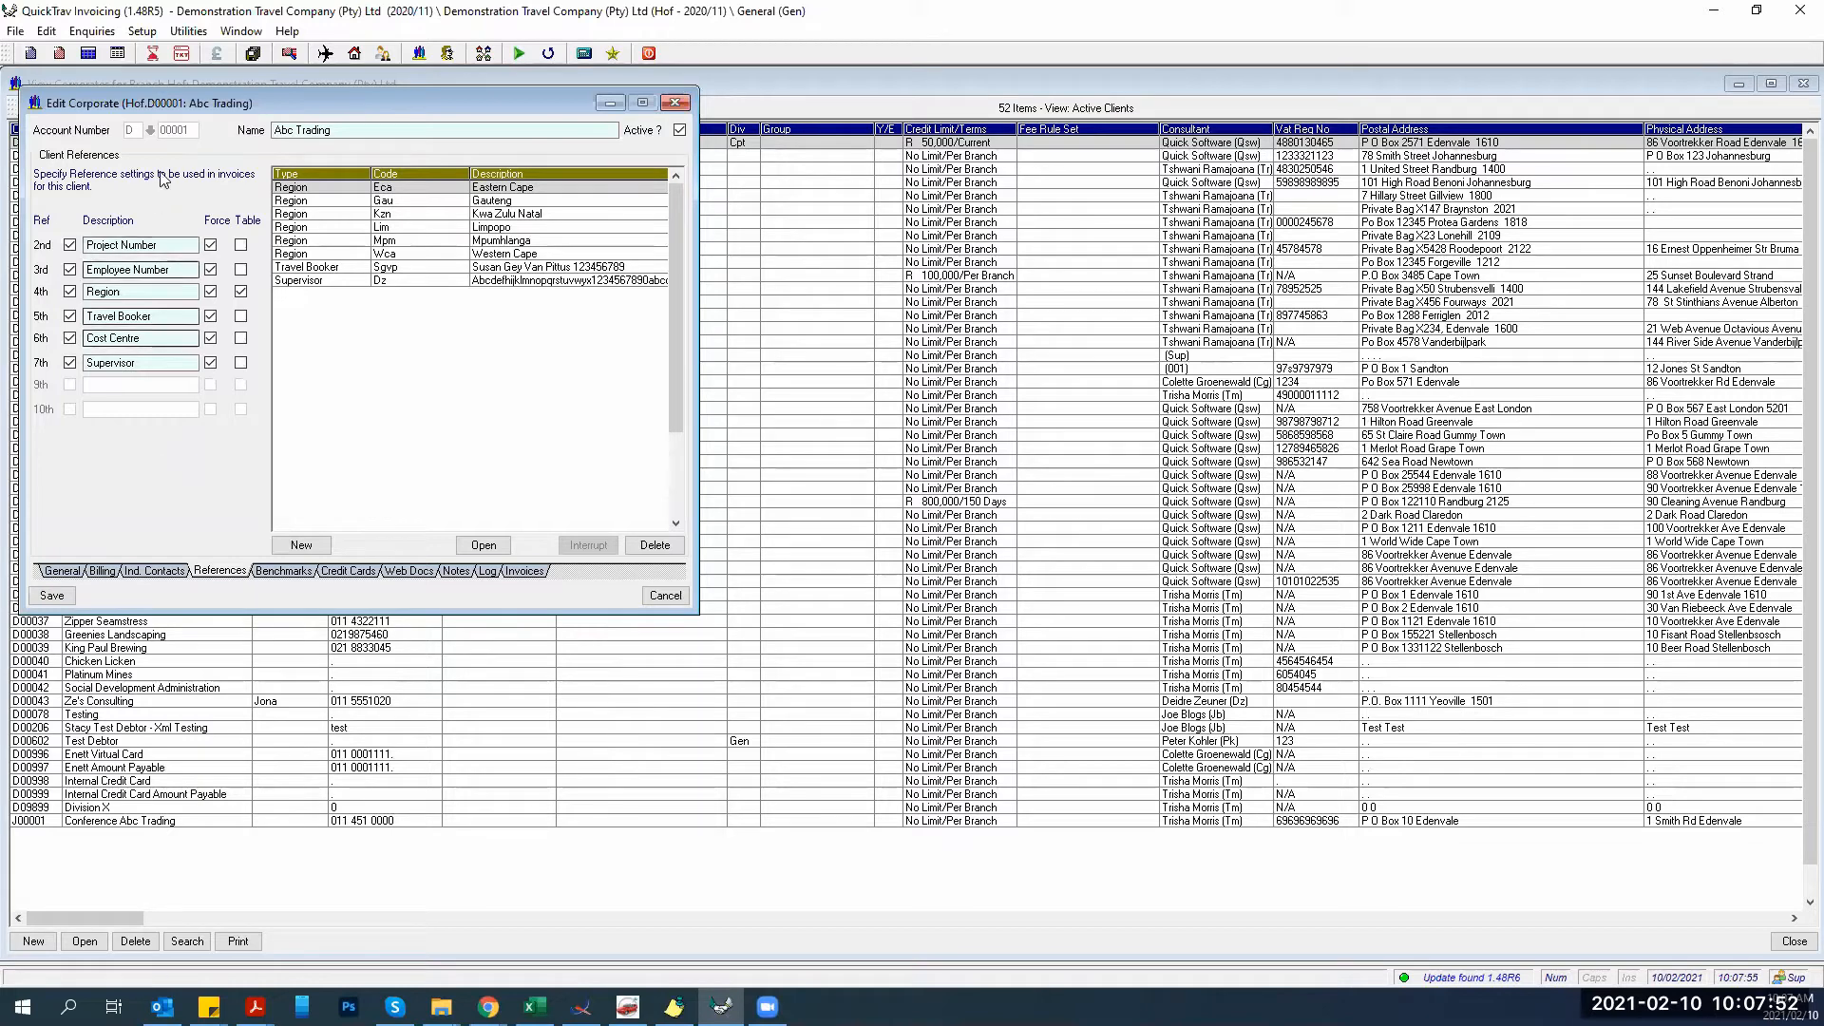
# Review the Project Number reference, then close the View Manager, corporates list and Abc Trading record.
pyautogui.click(114, 239)
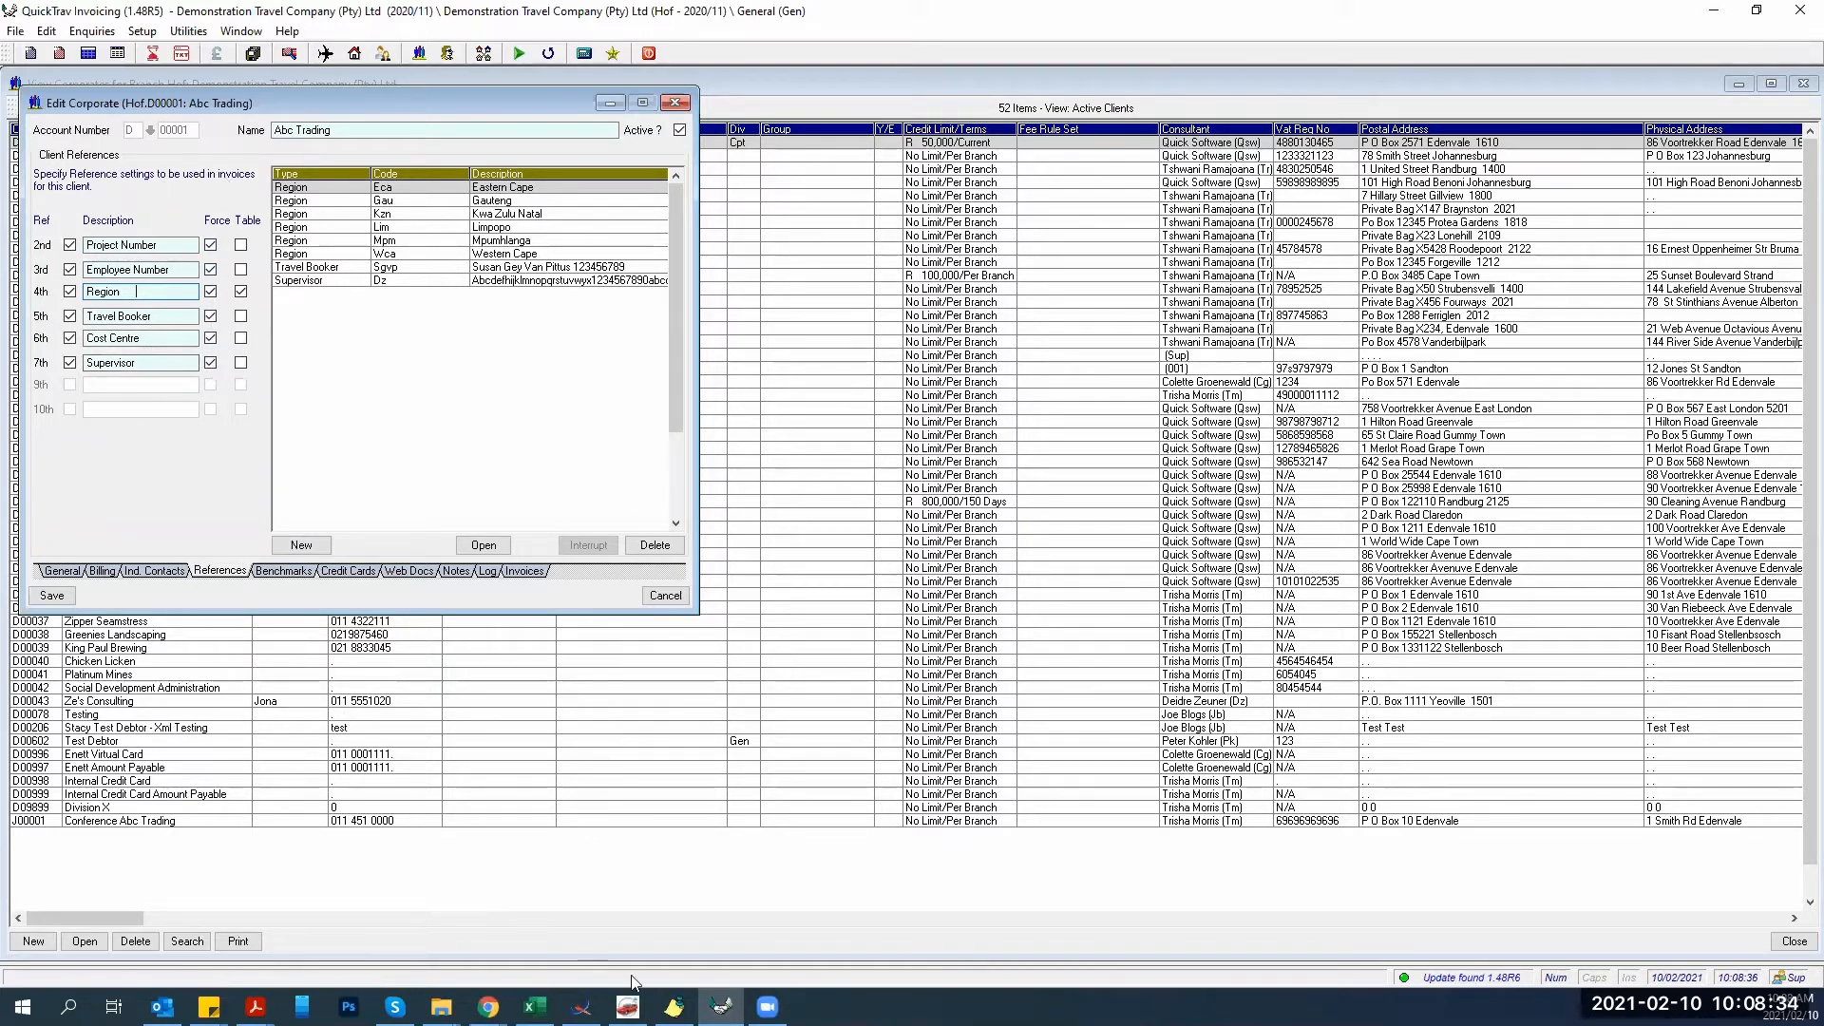
pyautogui.hotkey('alt', 'Tab')
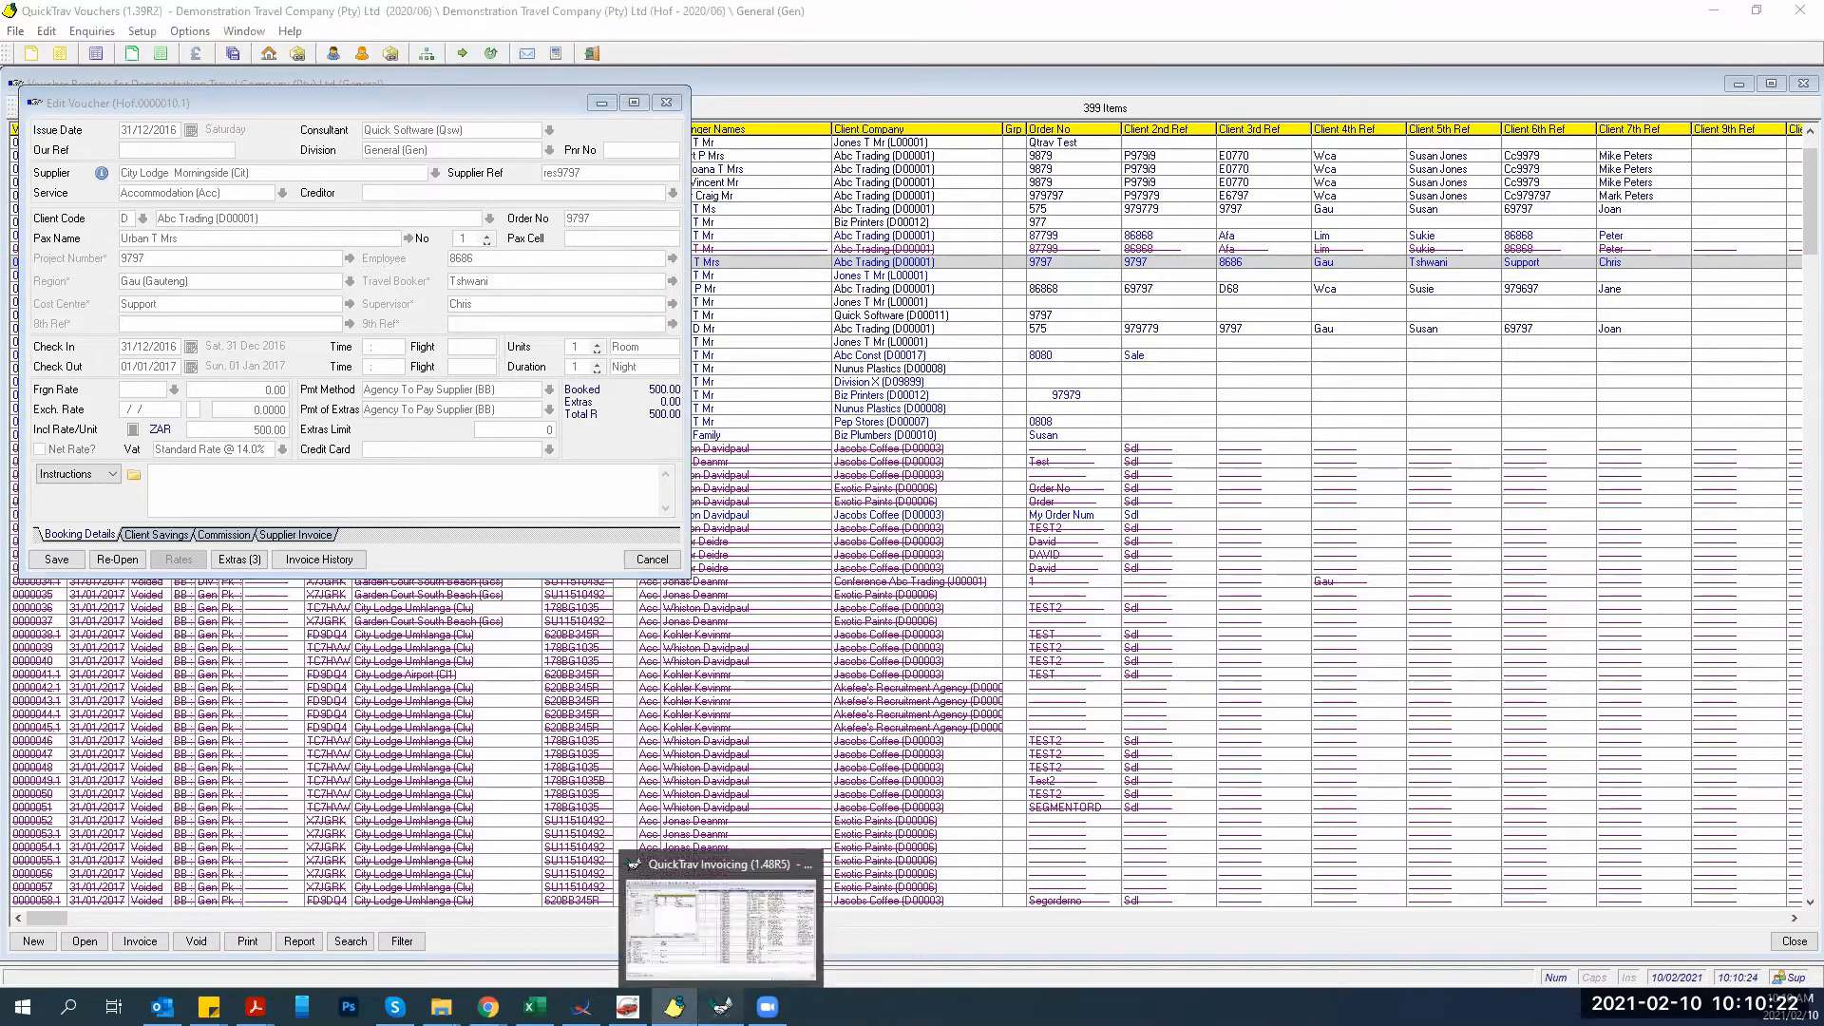
pyautogui.click(722, 1007)
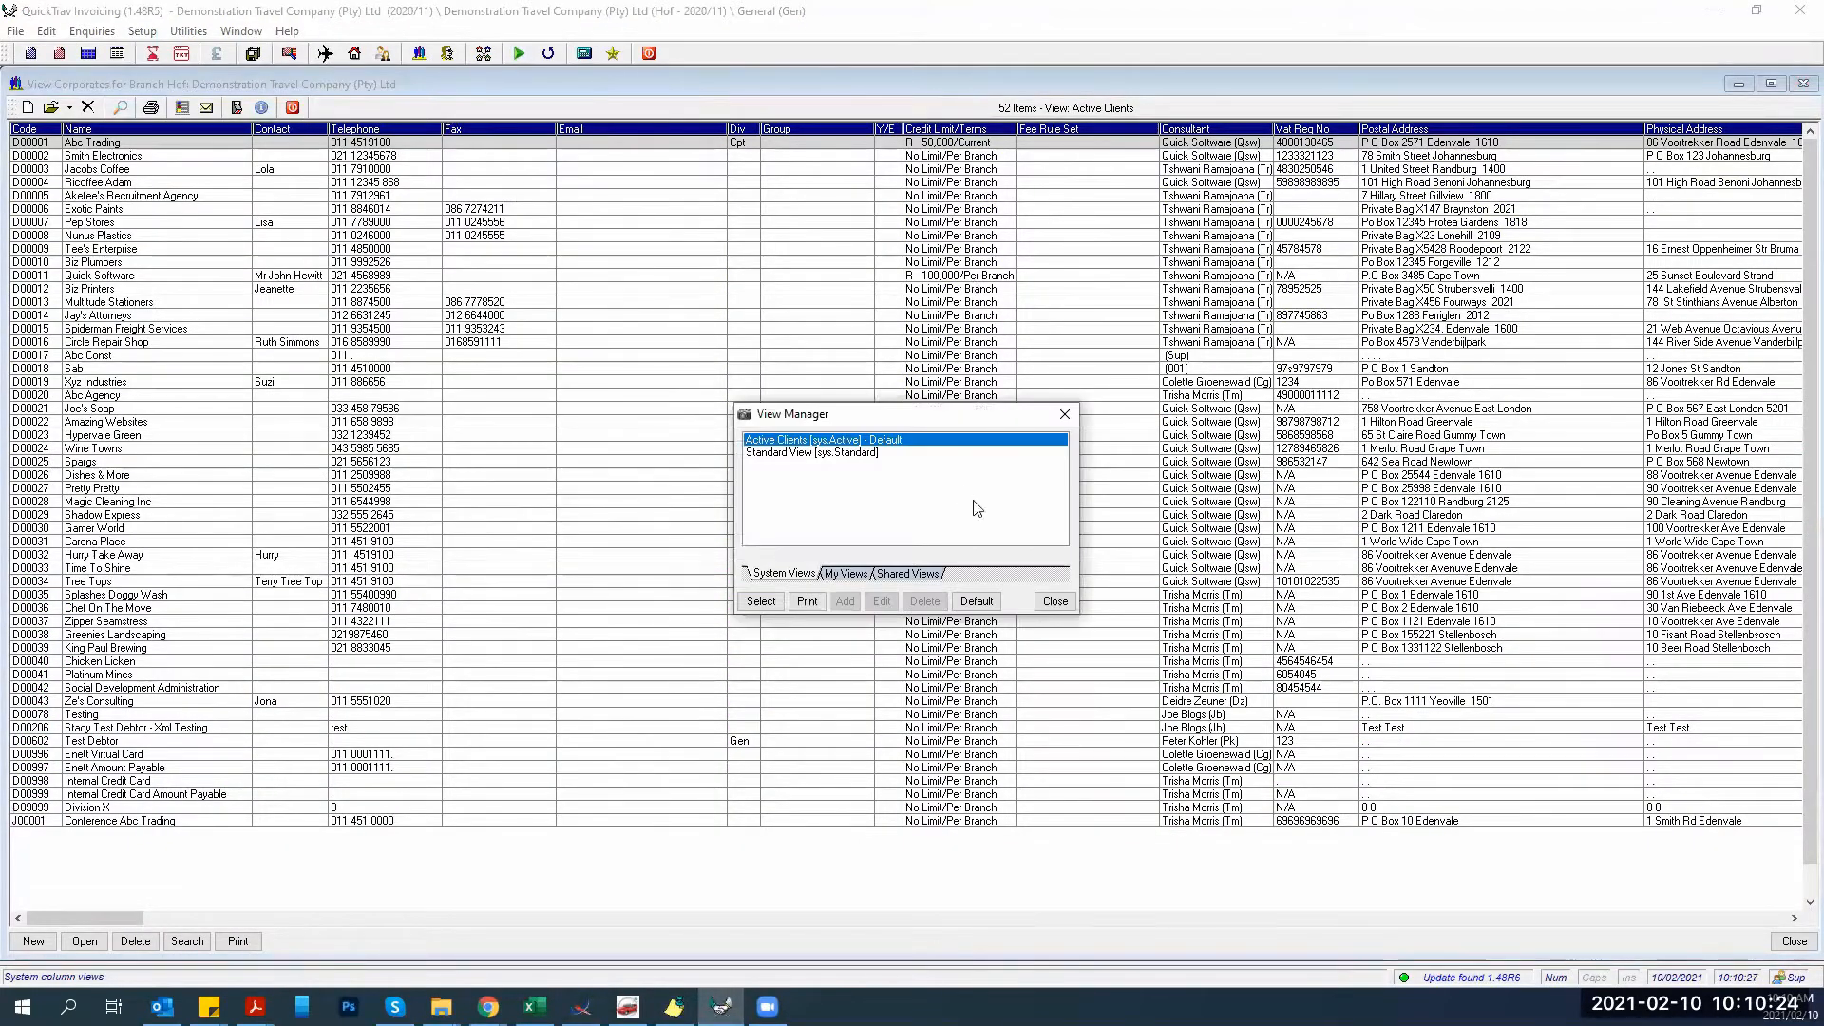
pyautogui.click(1054, 600)
pyautogui.click(1800, 85)
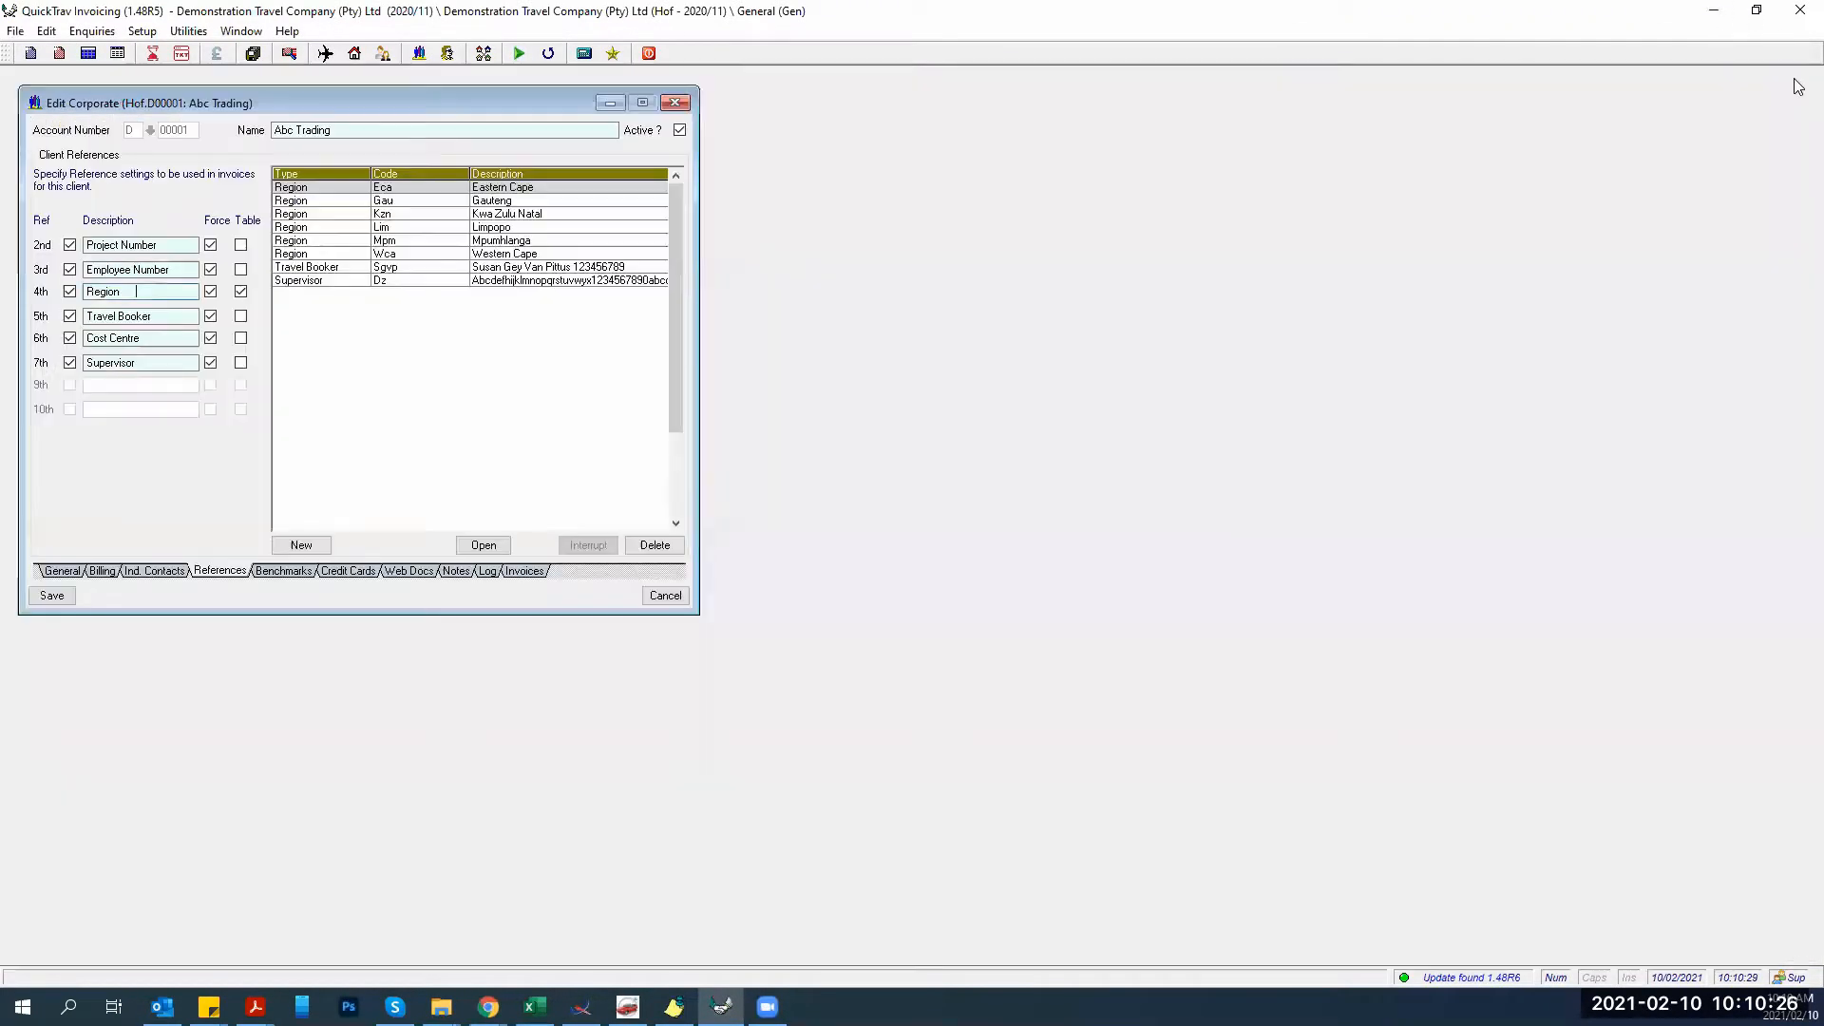
pyautogui.click(674, 101)
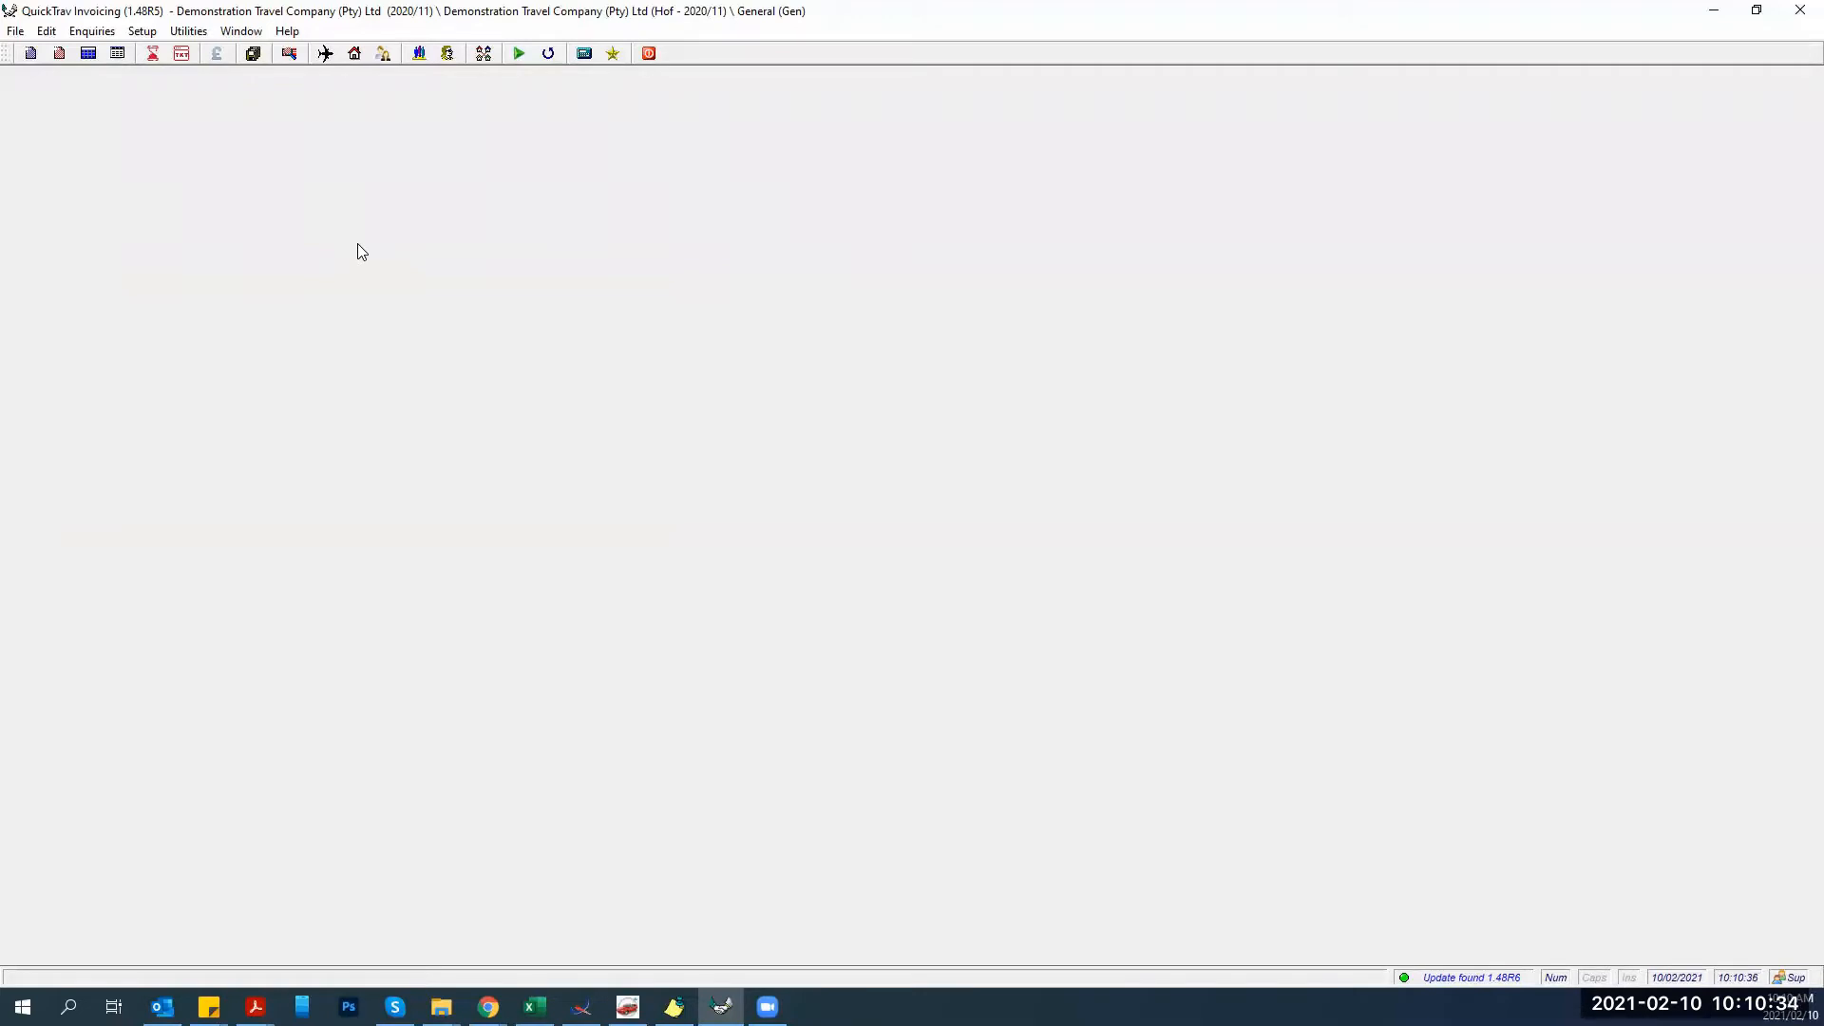
# Create new invoice Hof.I0008636 via File > New Invoice and bring up Retrieve Document.
pyautogui.click(10, 32)
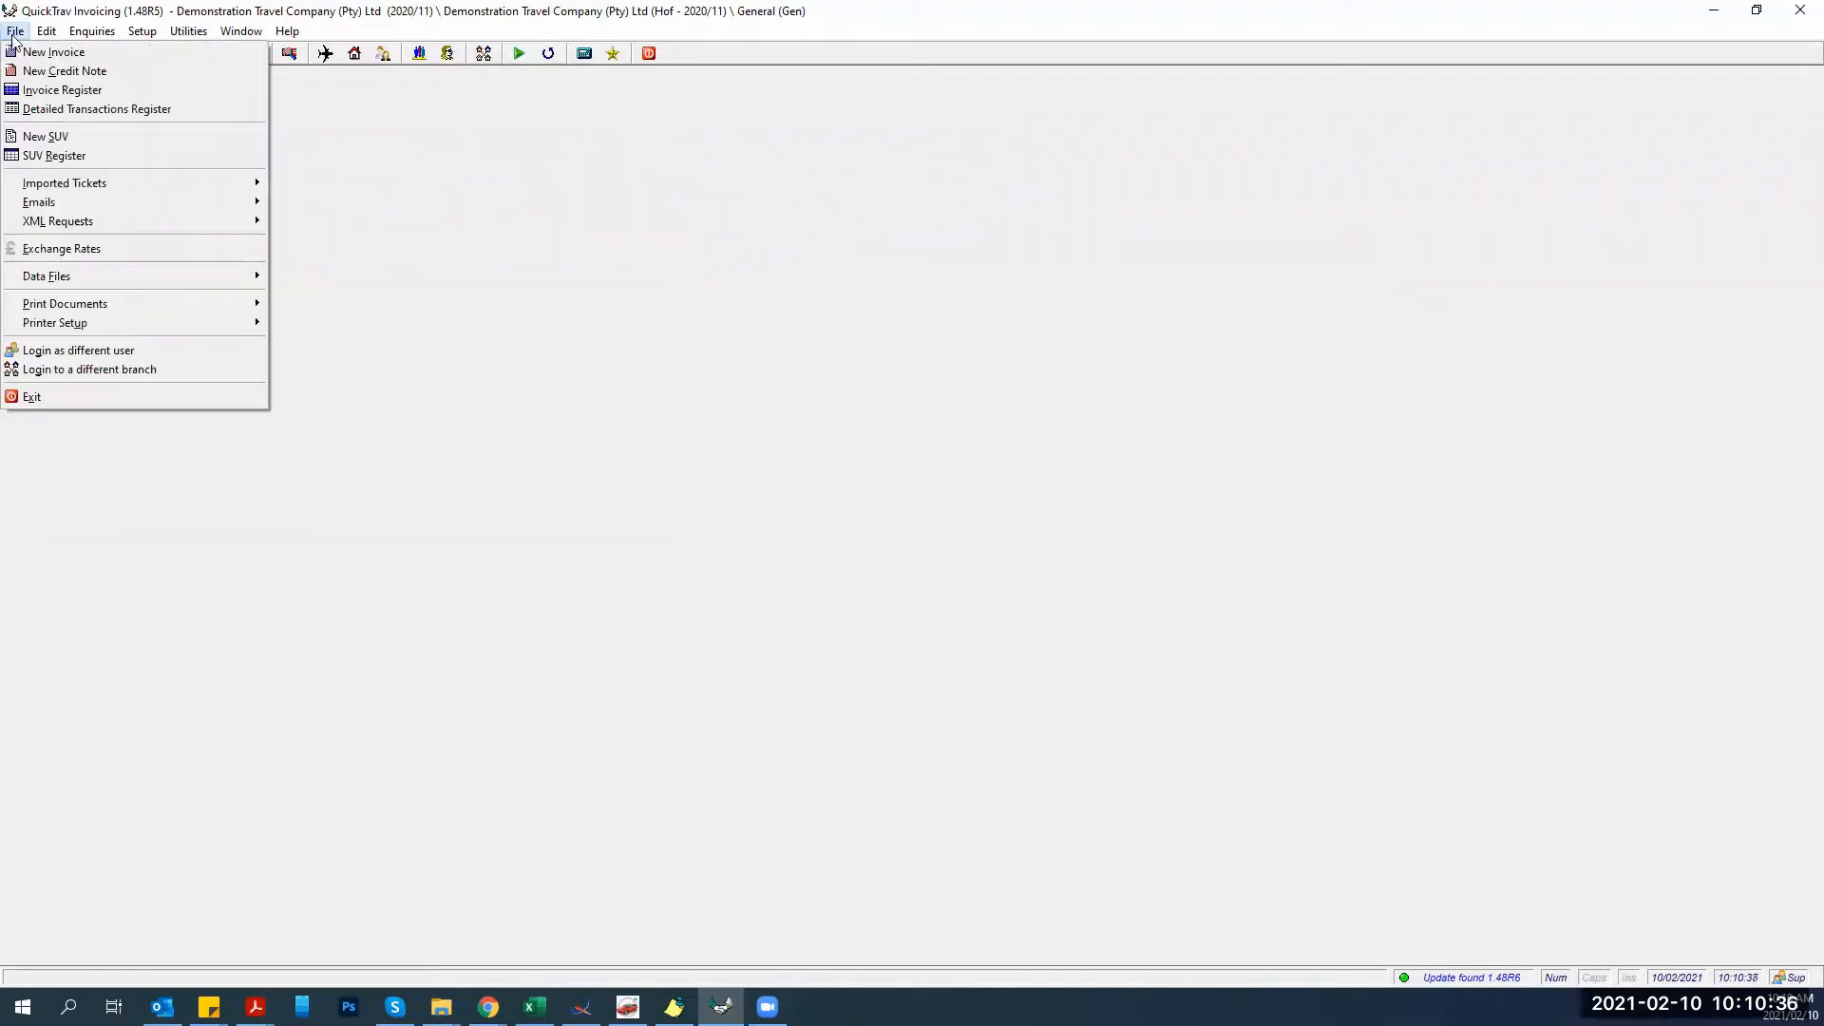
pyautogui.click(25, 54)
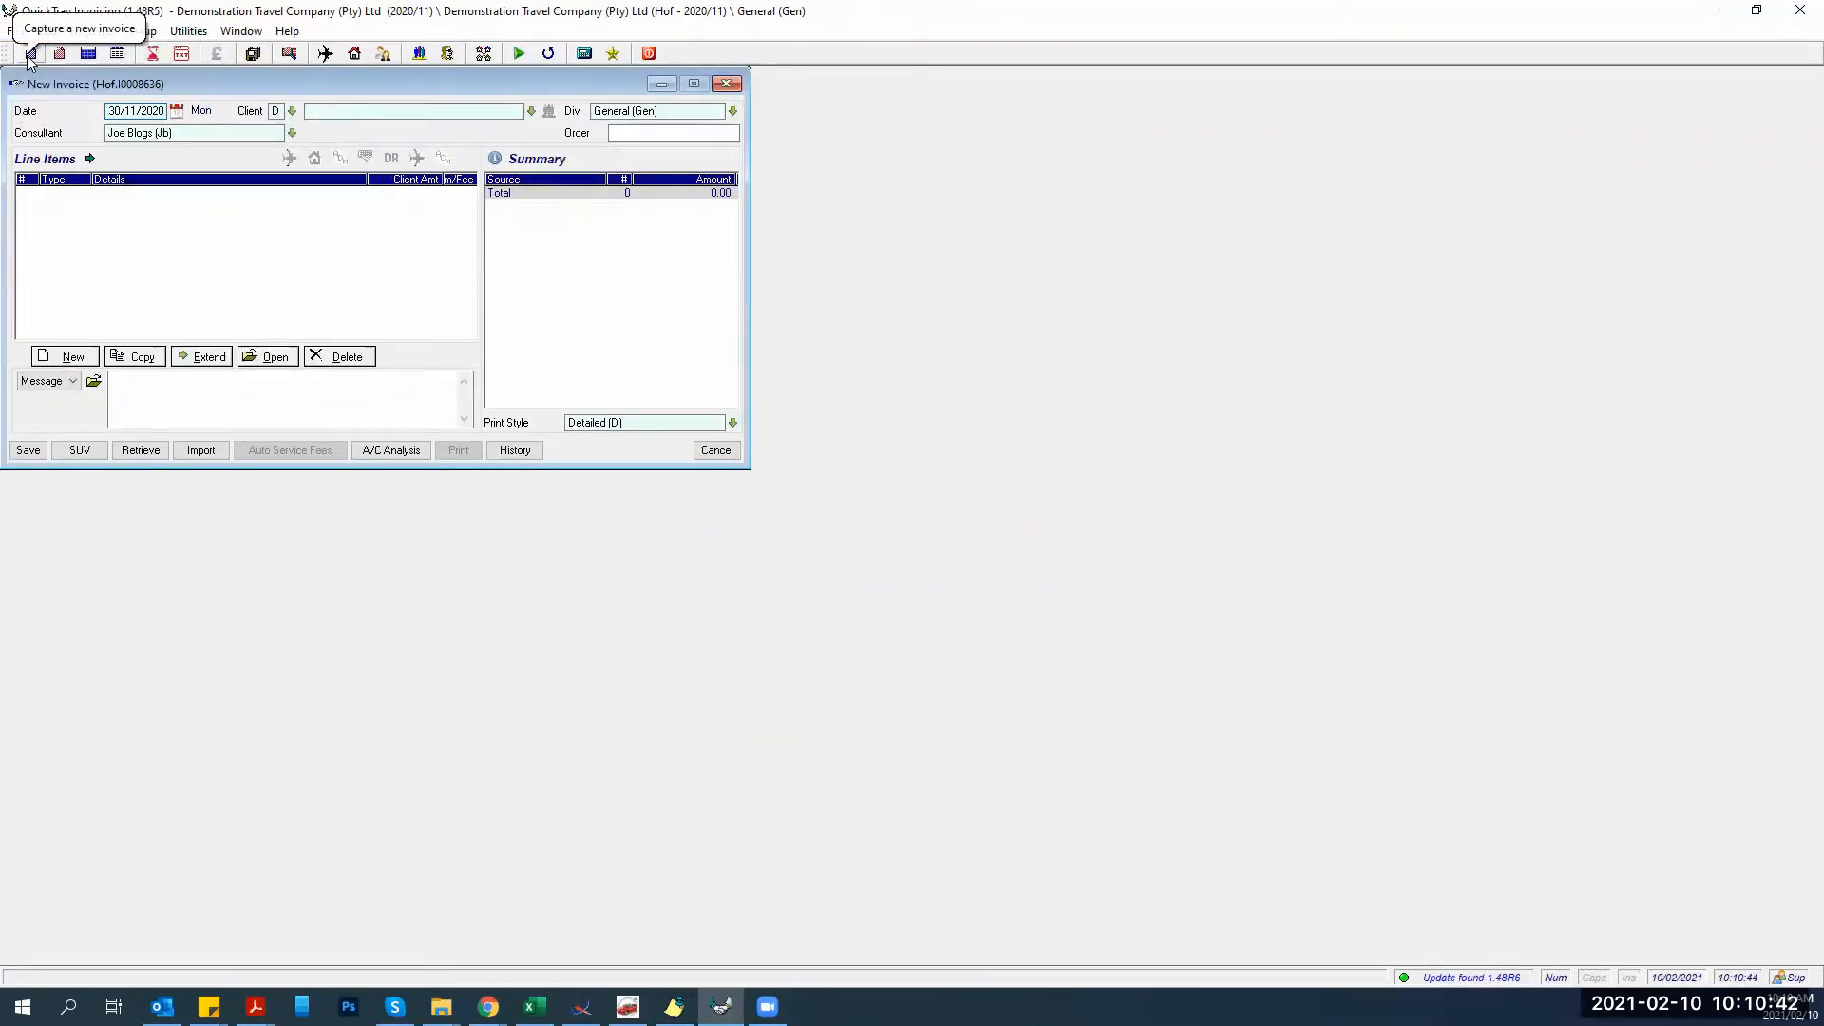
pyautogui.click(135, 451)
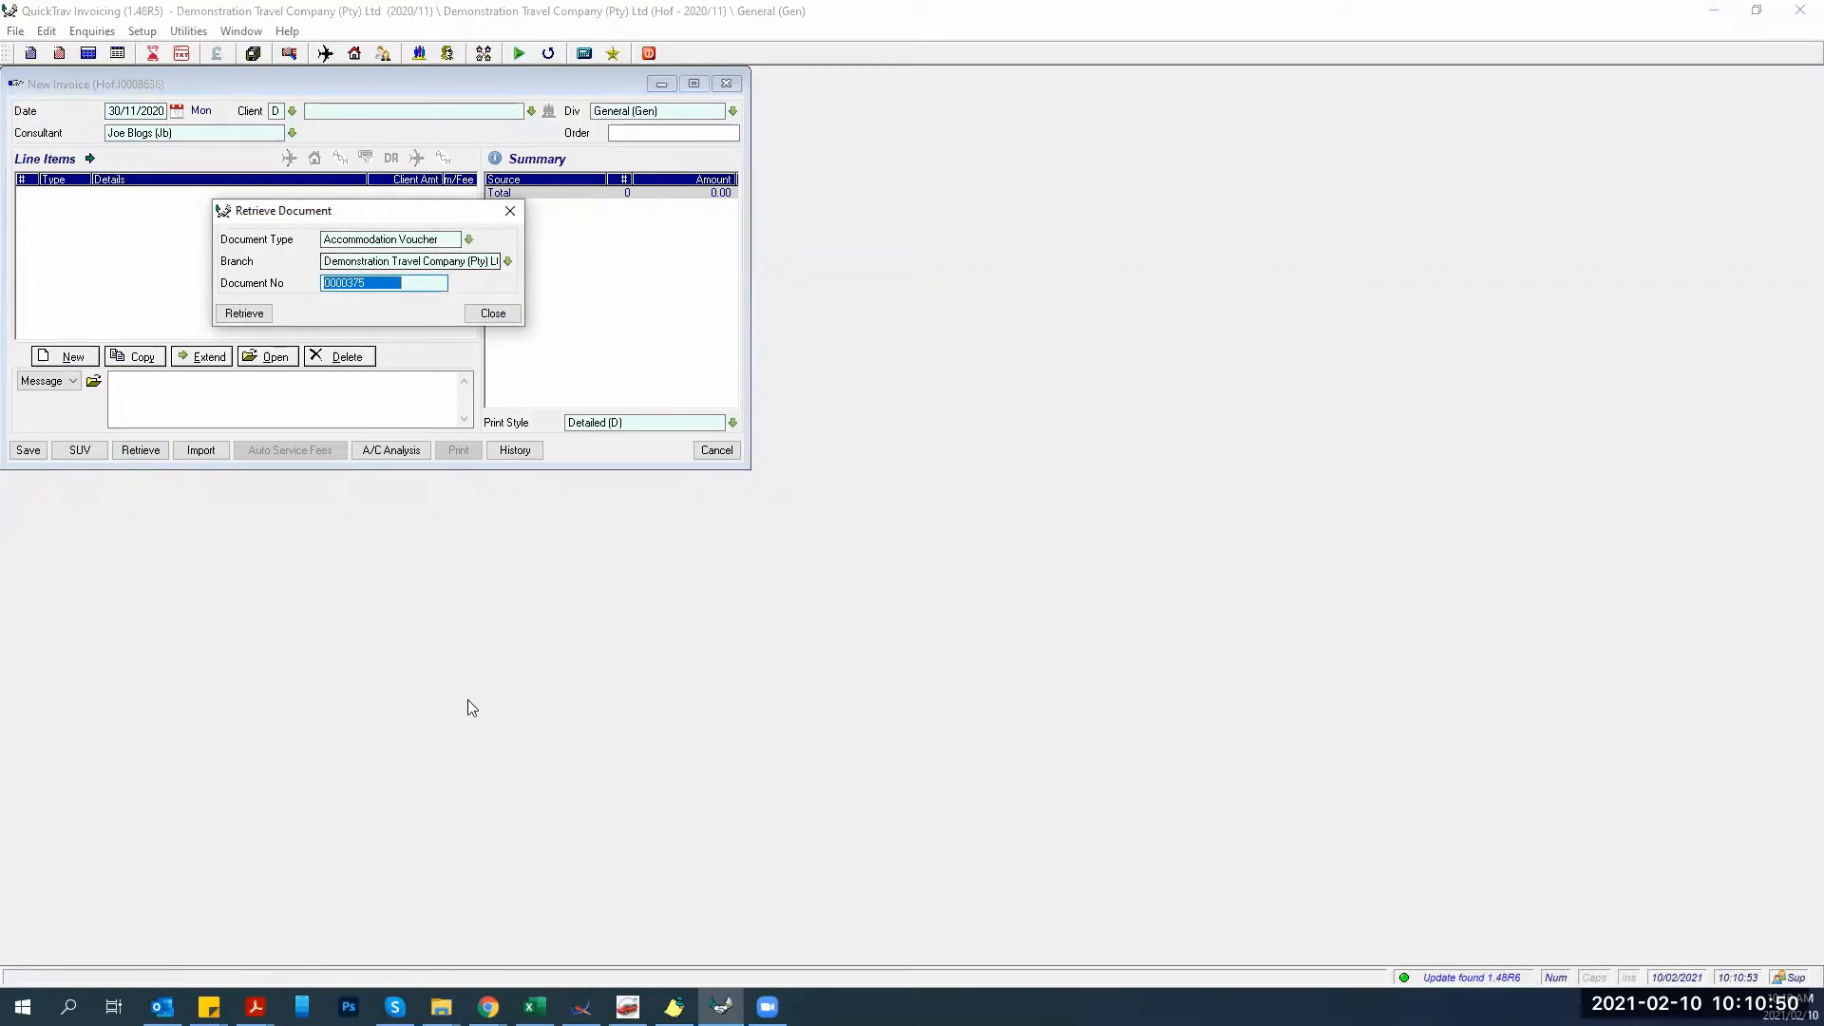
# Retrieve Accommodation Voucher number 10 into the new invoice for Abc Trading.
pyautogui.click(674, 1006)
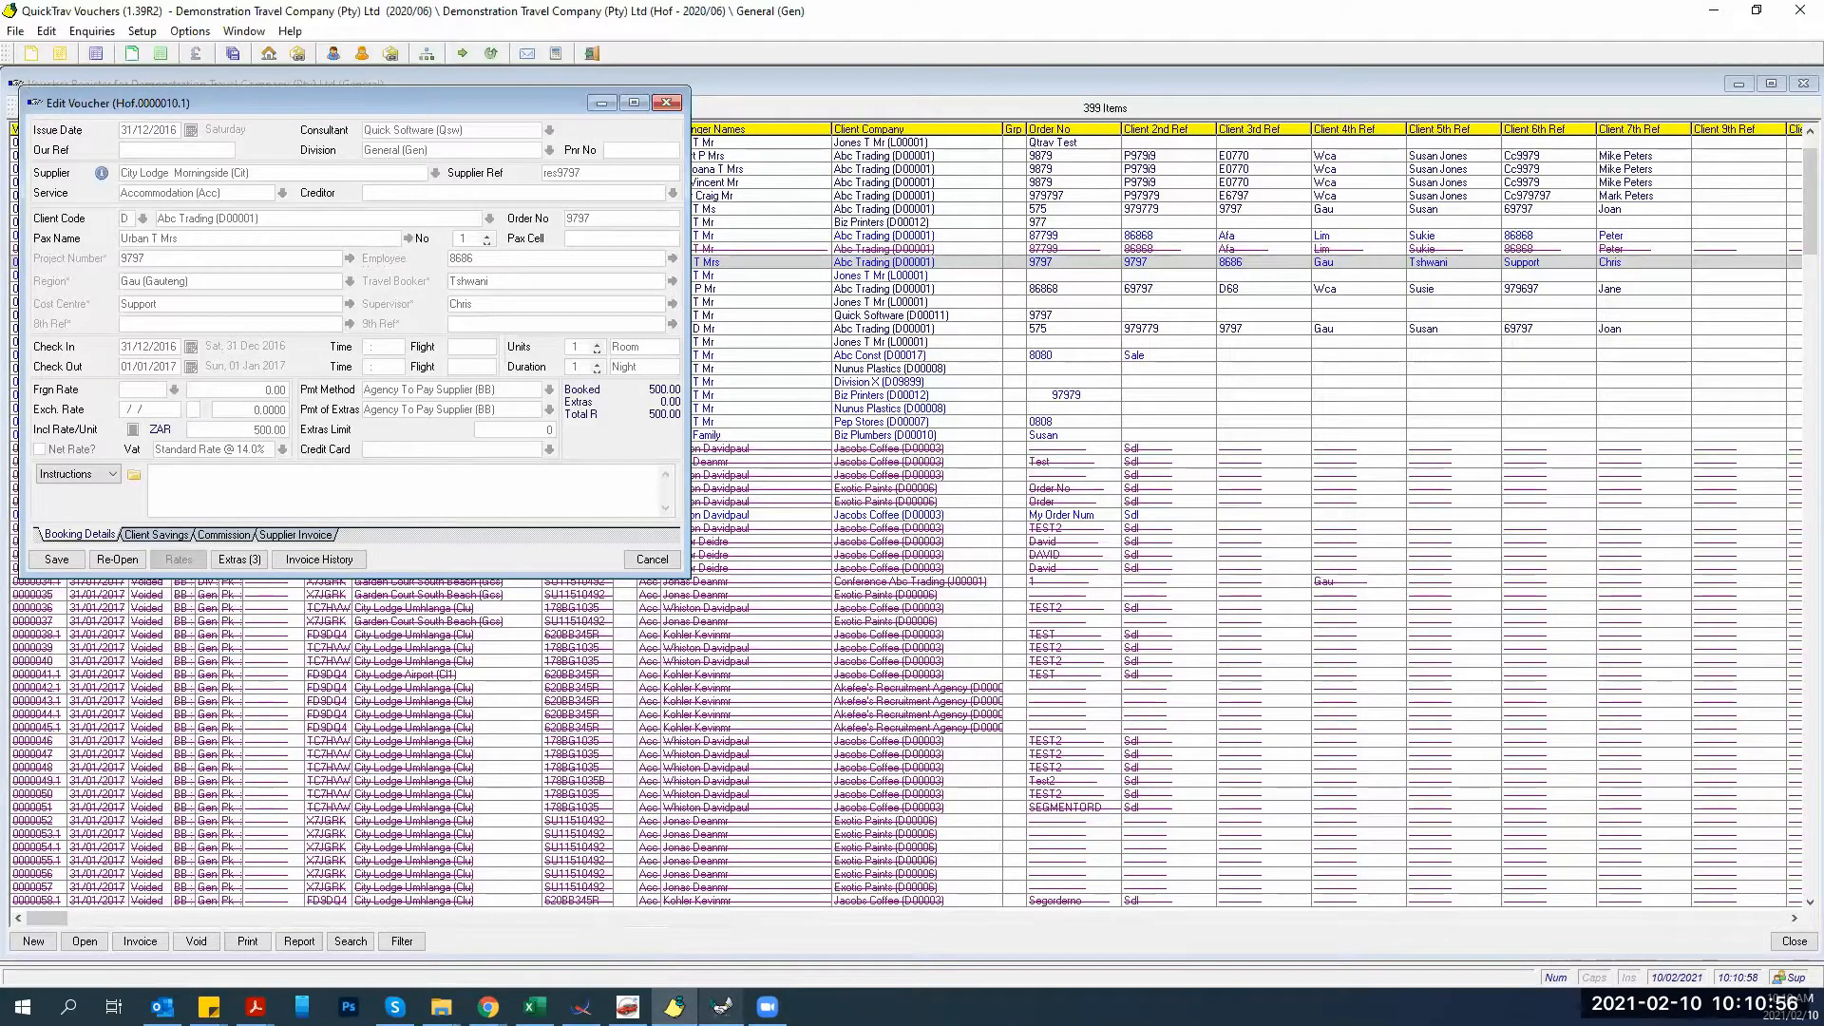
pyautogui.click(721, 1005)
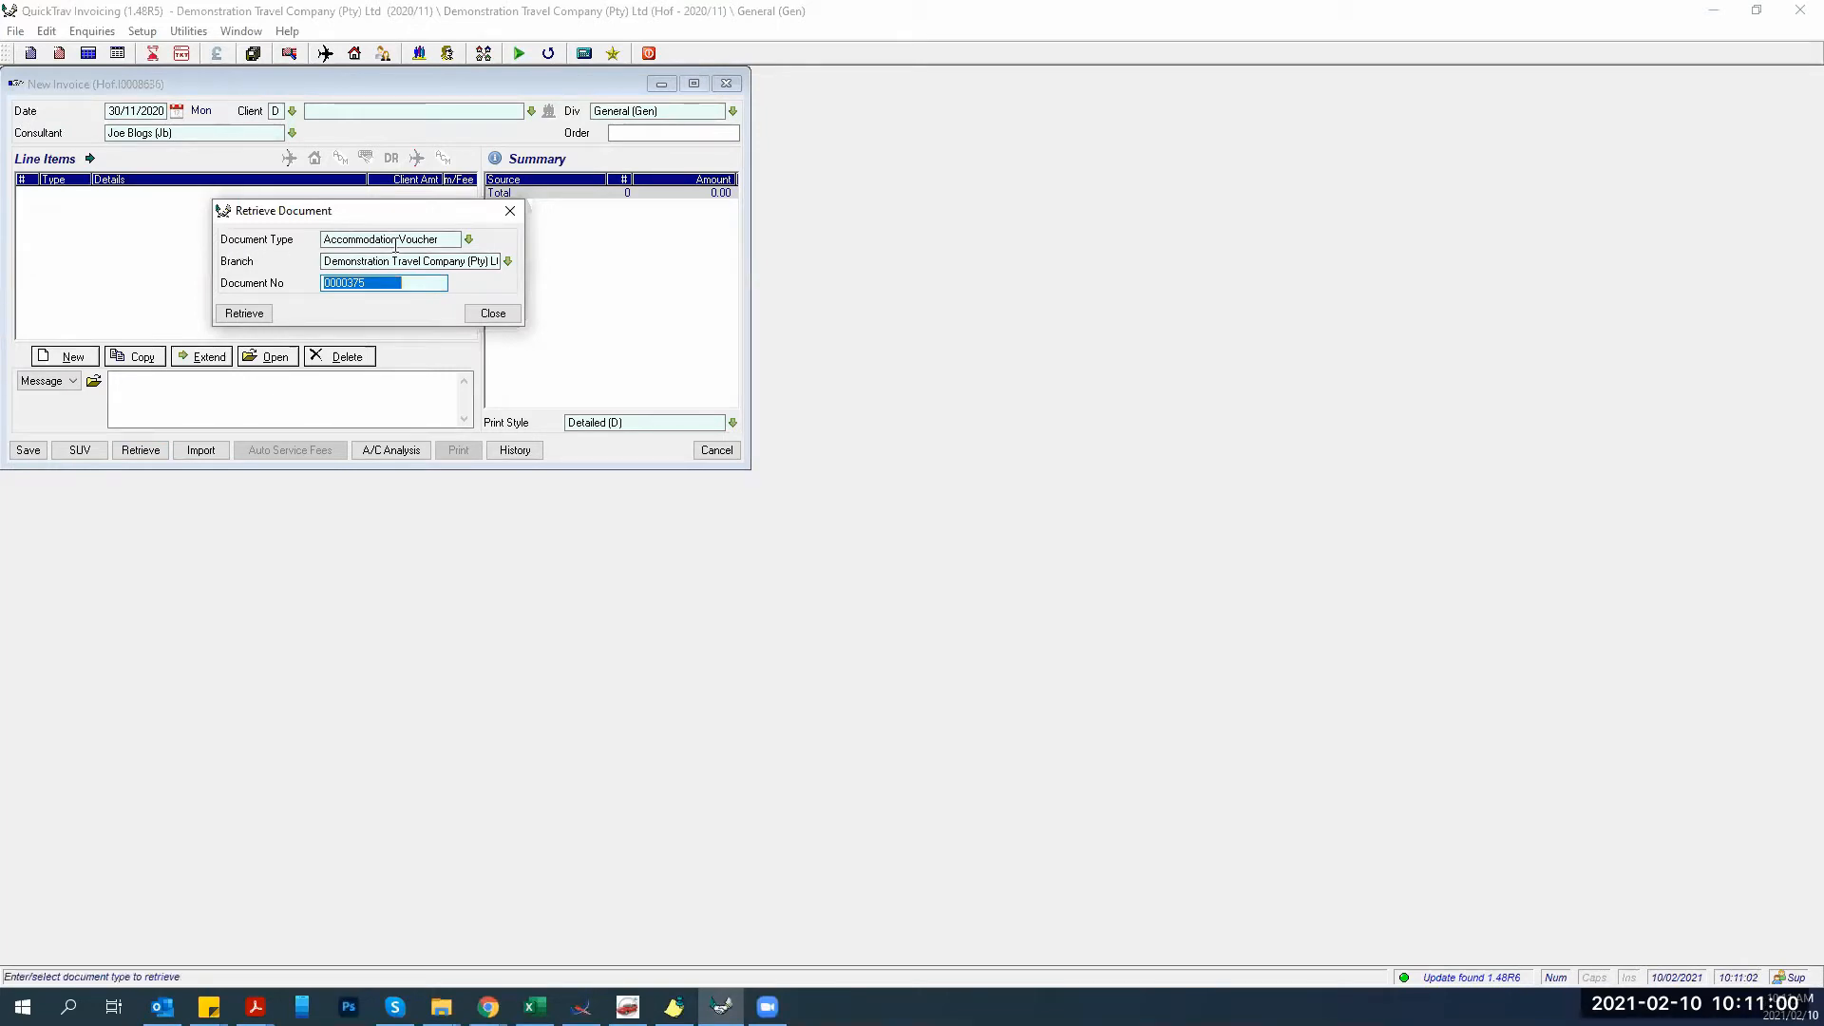
pyautogui.click(468, 239)
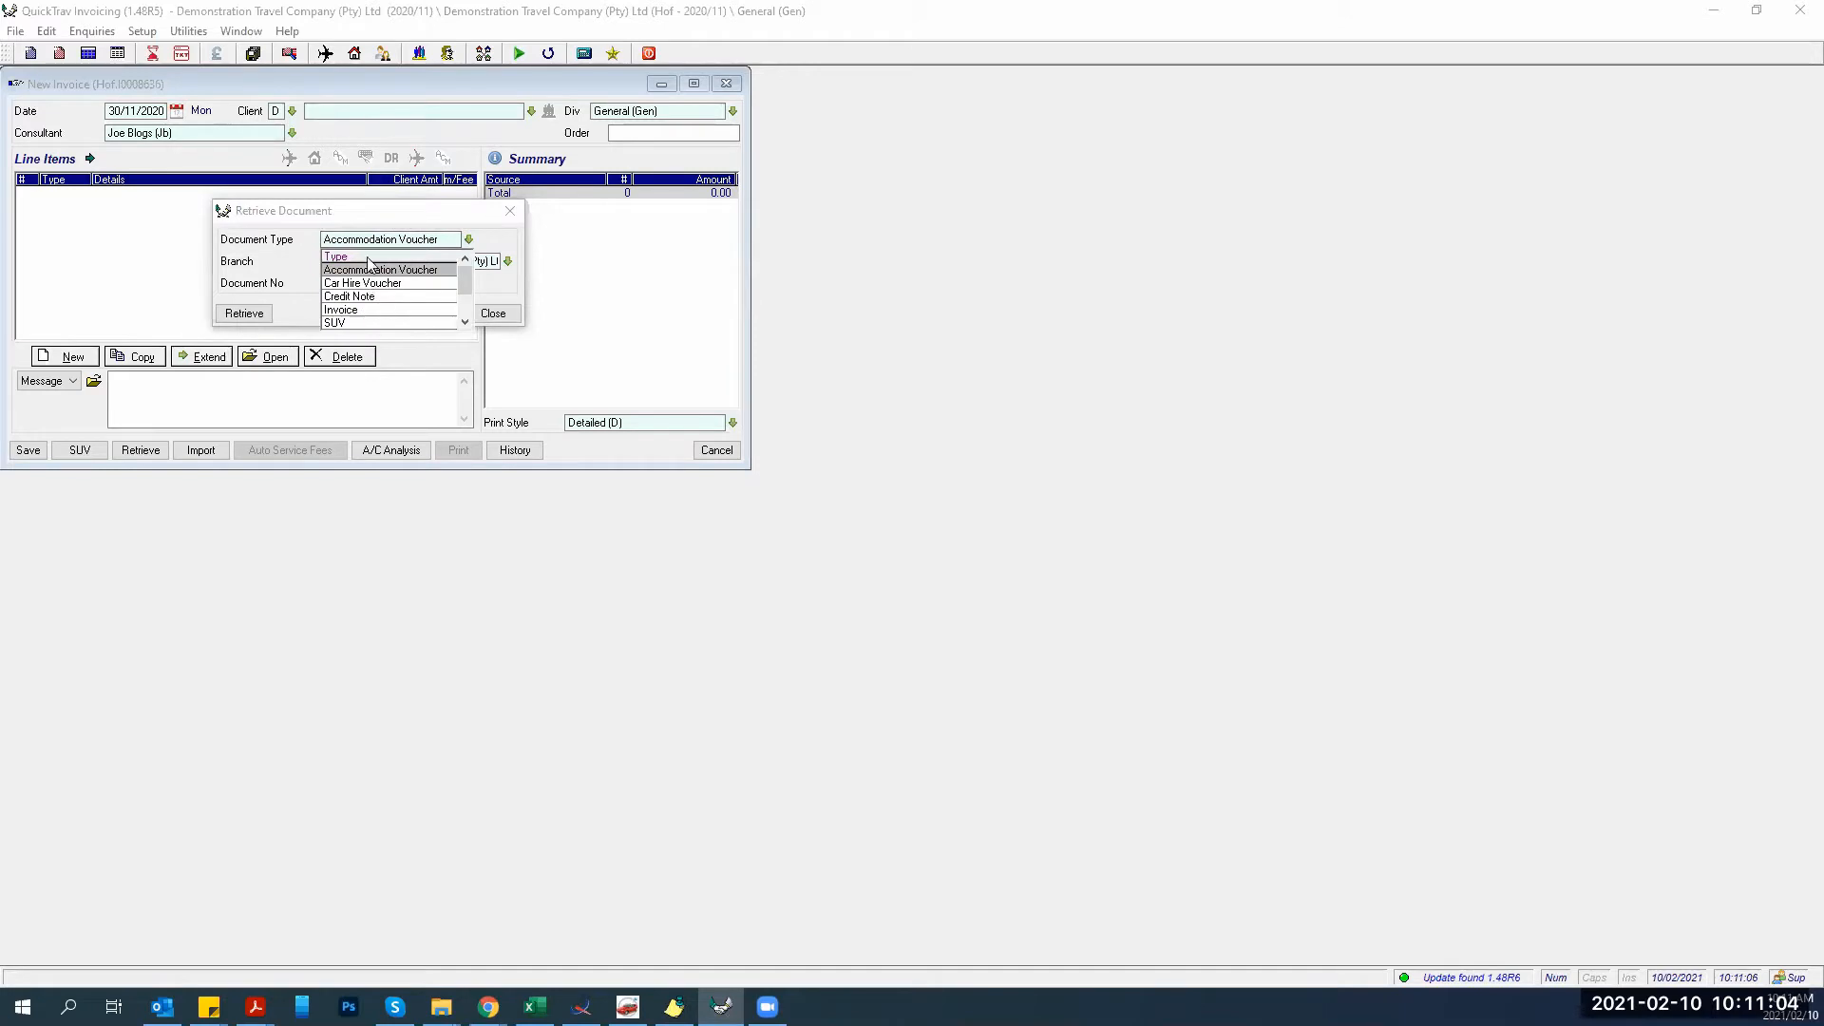
pyautogui.click(371, 270)
pyautogui.press('Tab')
pyautogui.press('Tab')
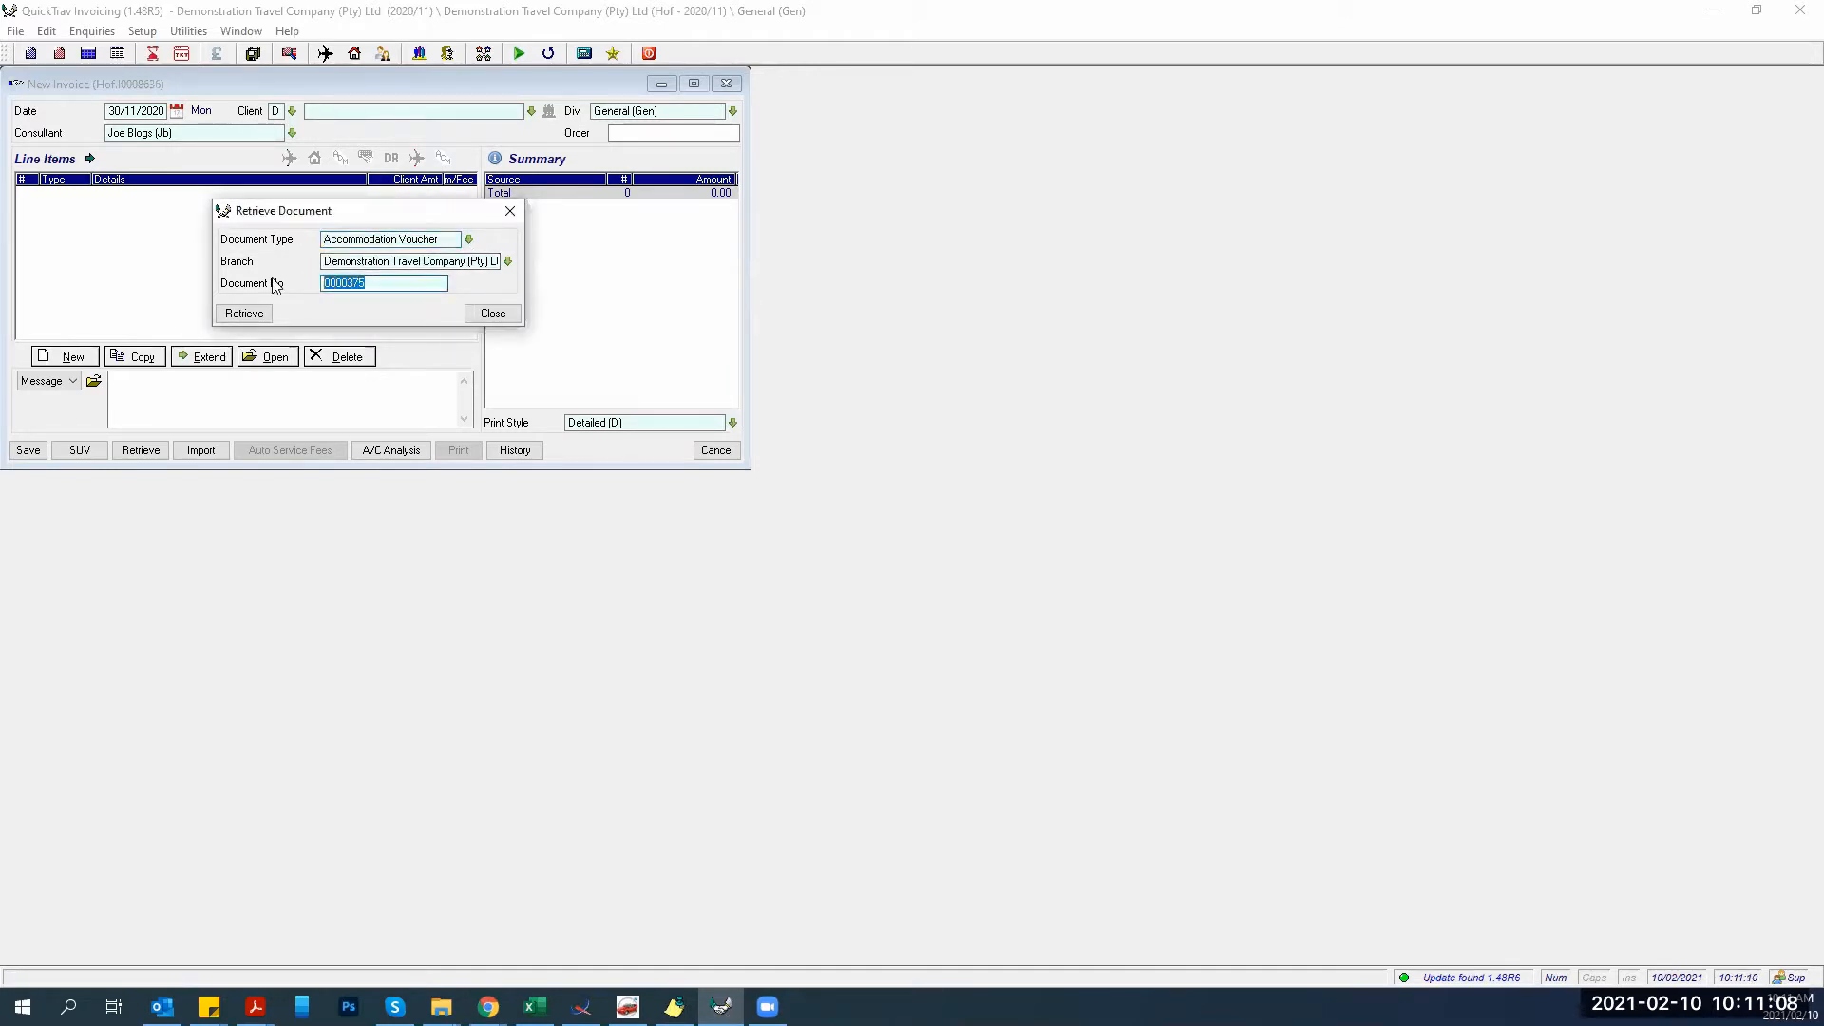
pyautogui.write('10')
pyautogui.click(239, 321)
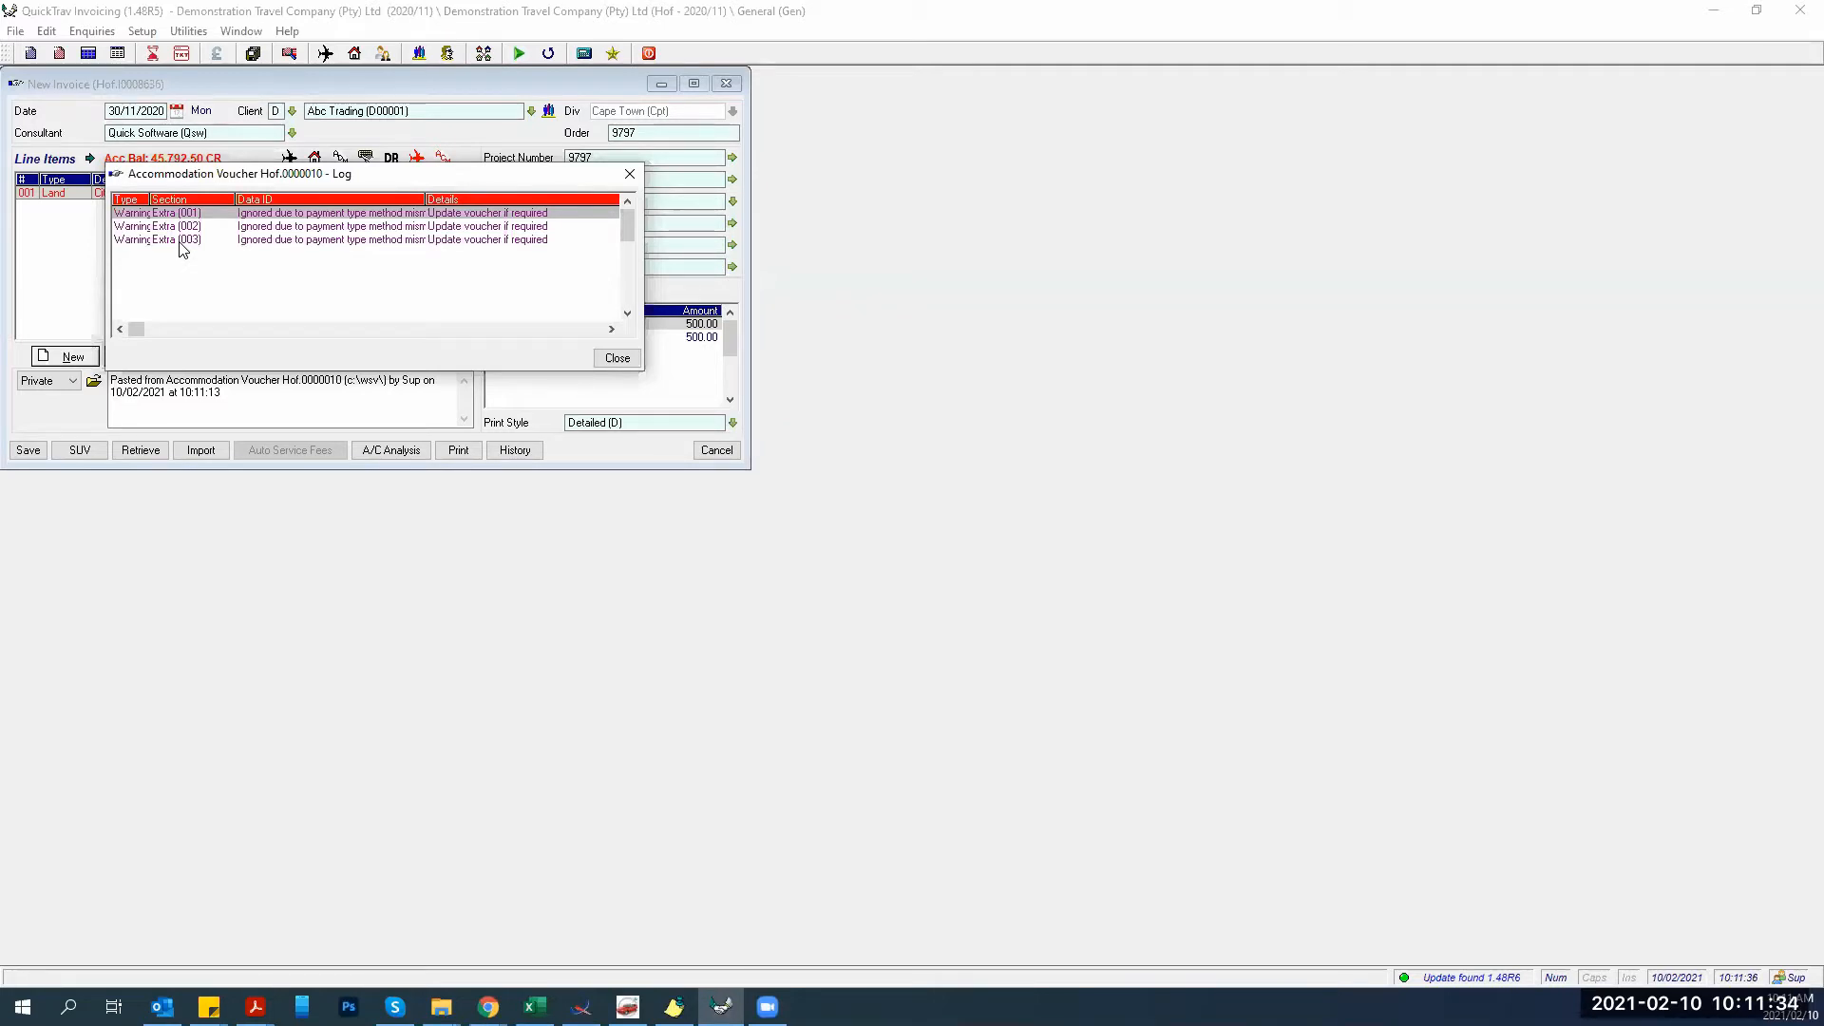
# Close the retrieval log, inspect the 500.00 accommodation line unchanged, and restore down the Invoicing window.
pyautogui.click(616, 359)
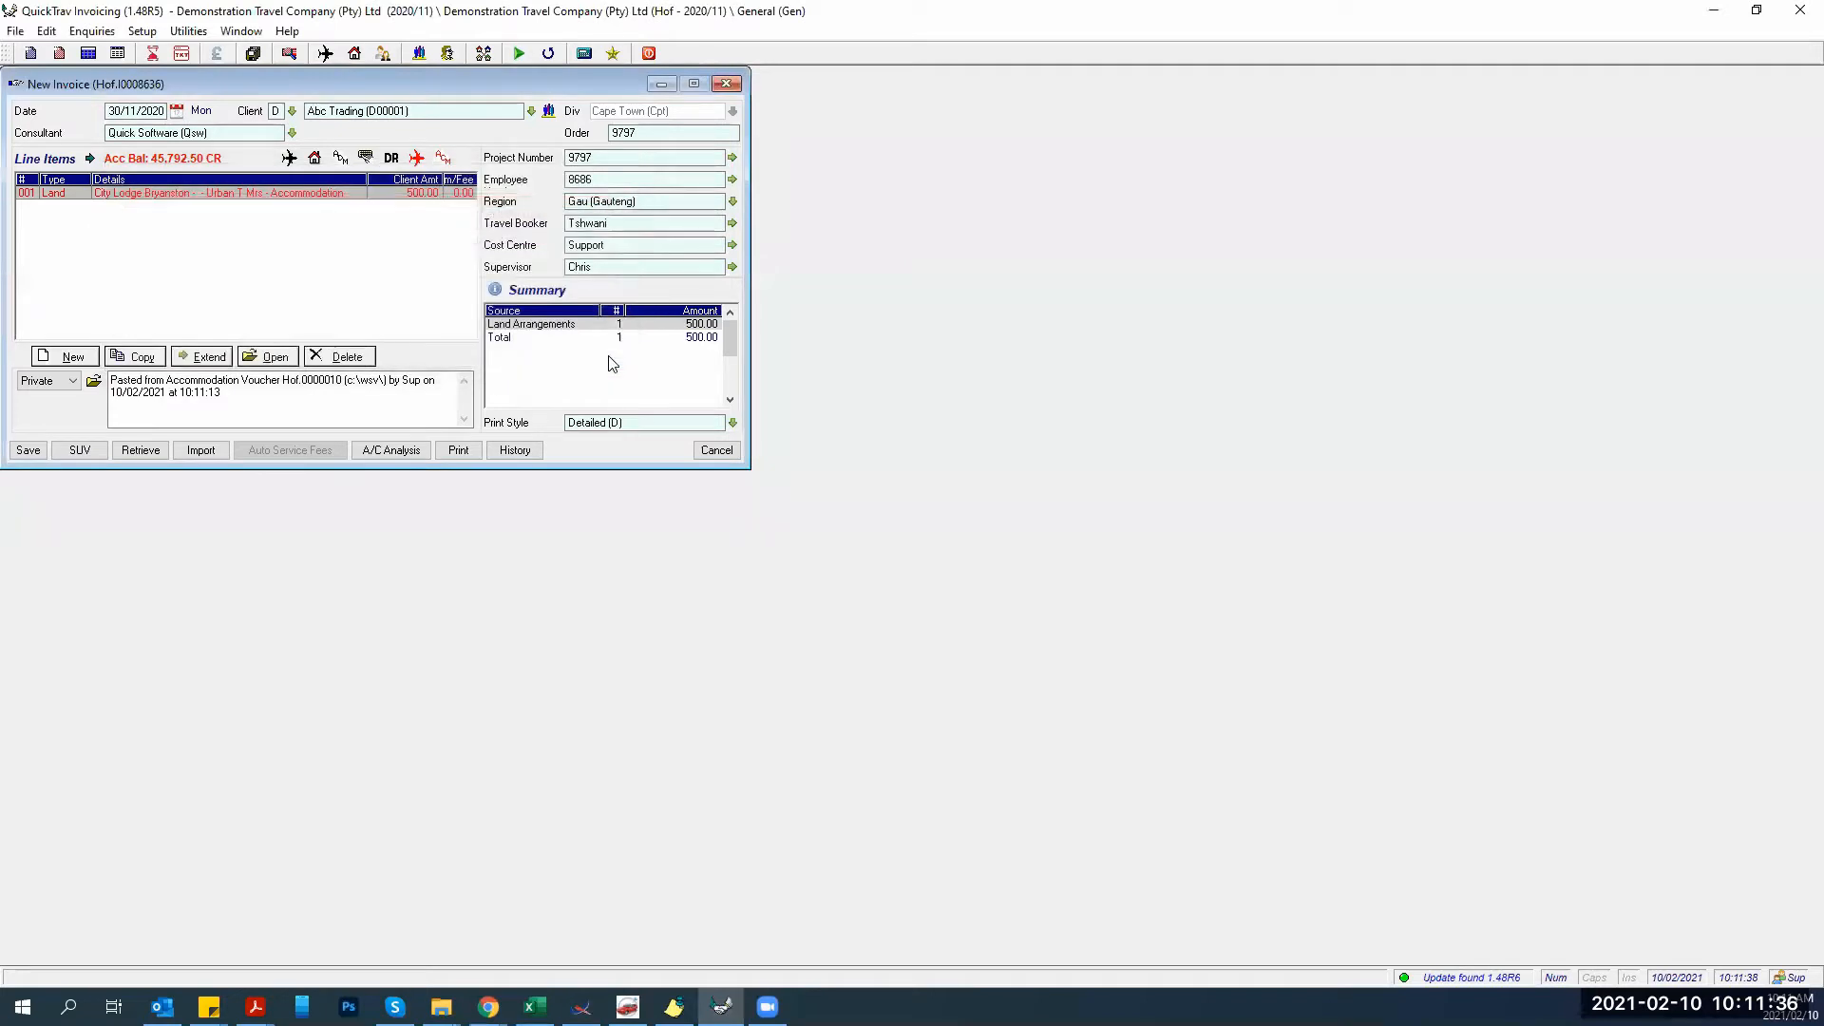
pyautogui.doubleClick(313, 193)
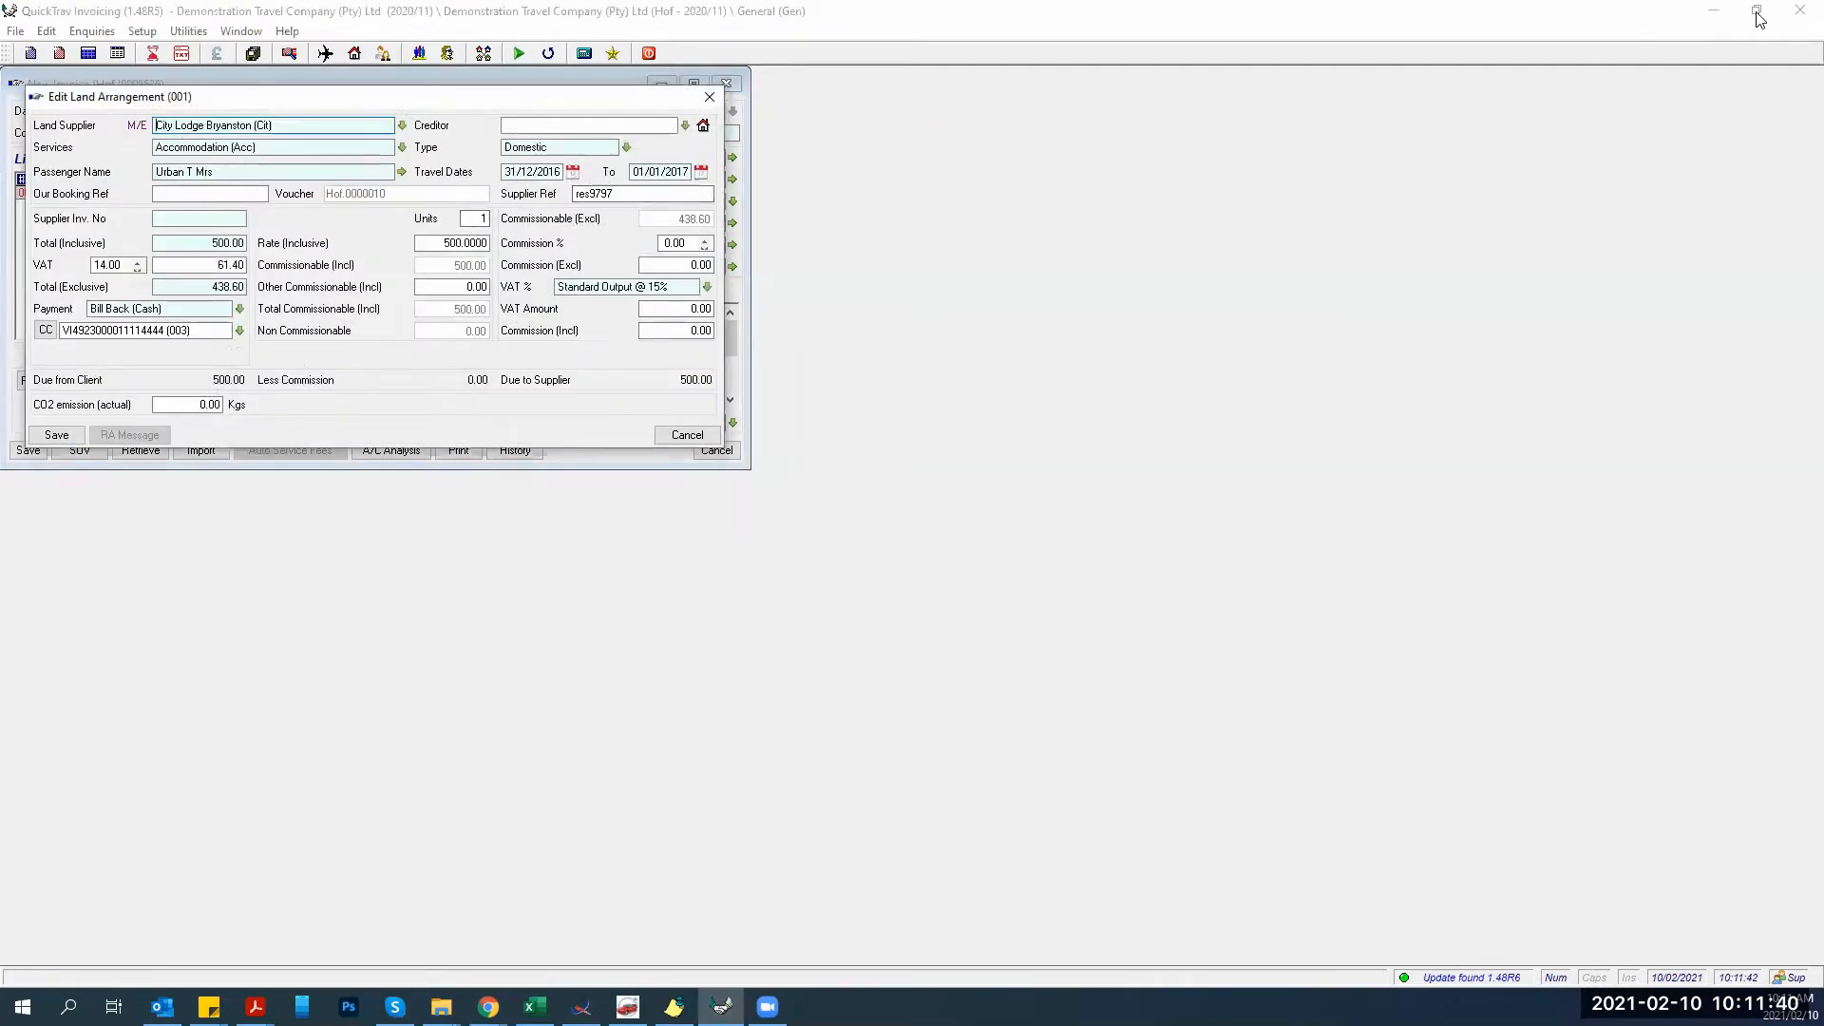
pyautogui.click(684, 436)
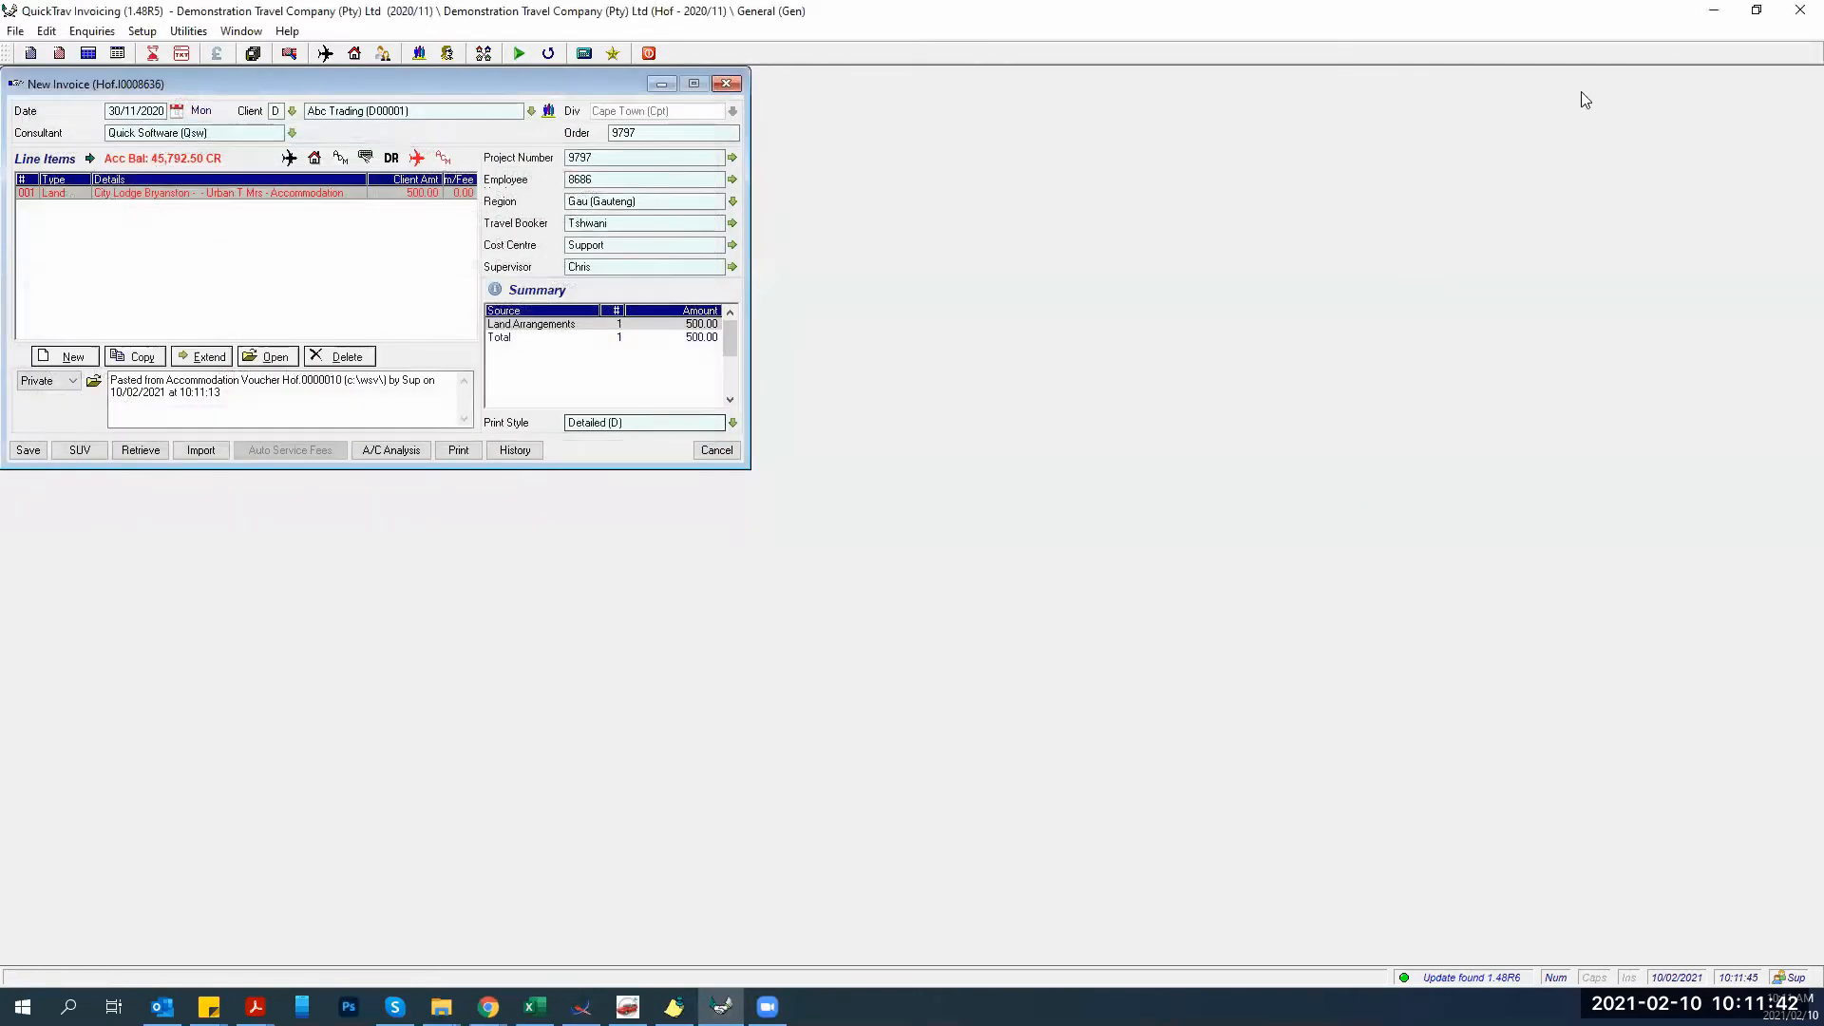
pyautogui.click(1756, 10)
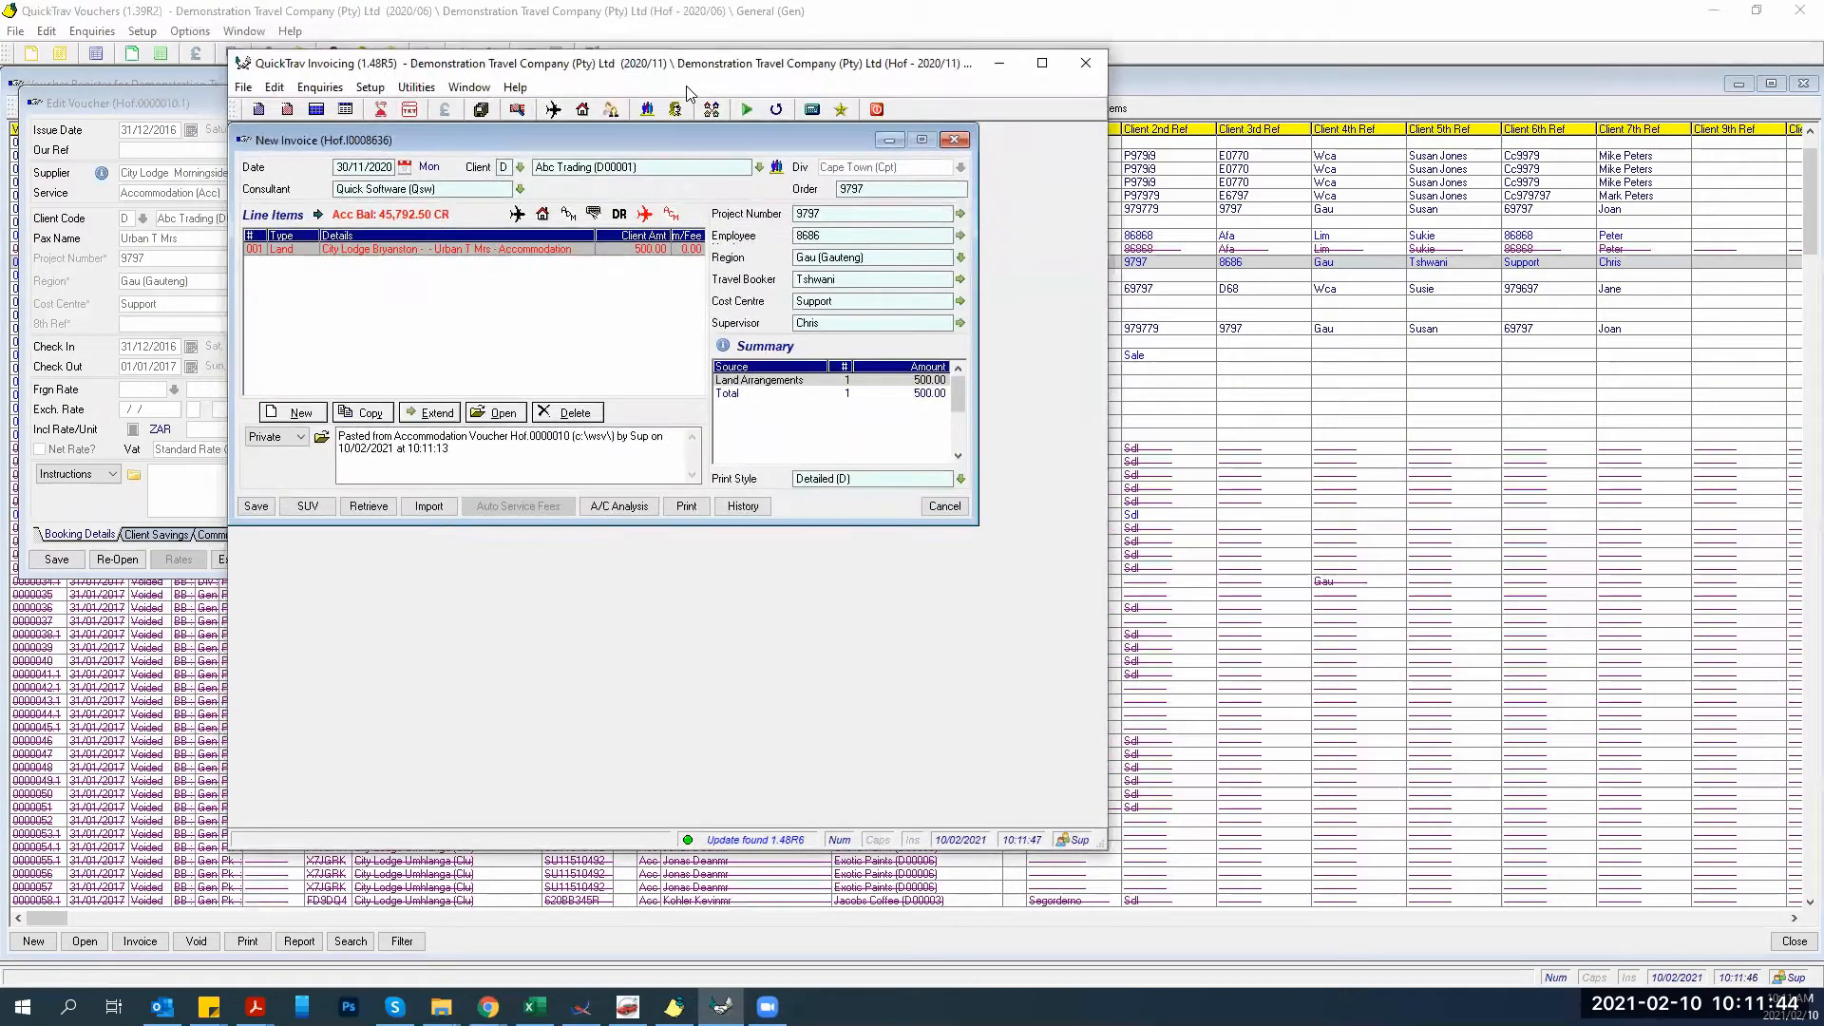
# Move the Invoicing window beside the City Lodge Morningside voucher and open line item 001 for editing.
pyautogui.moveTo(686, 65); pyautogui.dragTo(1205, 73)
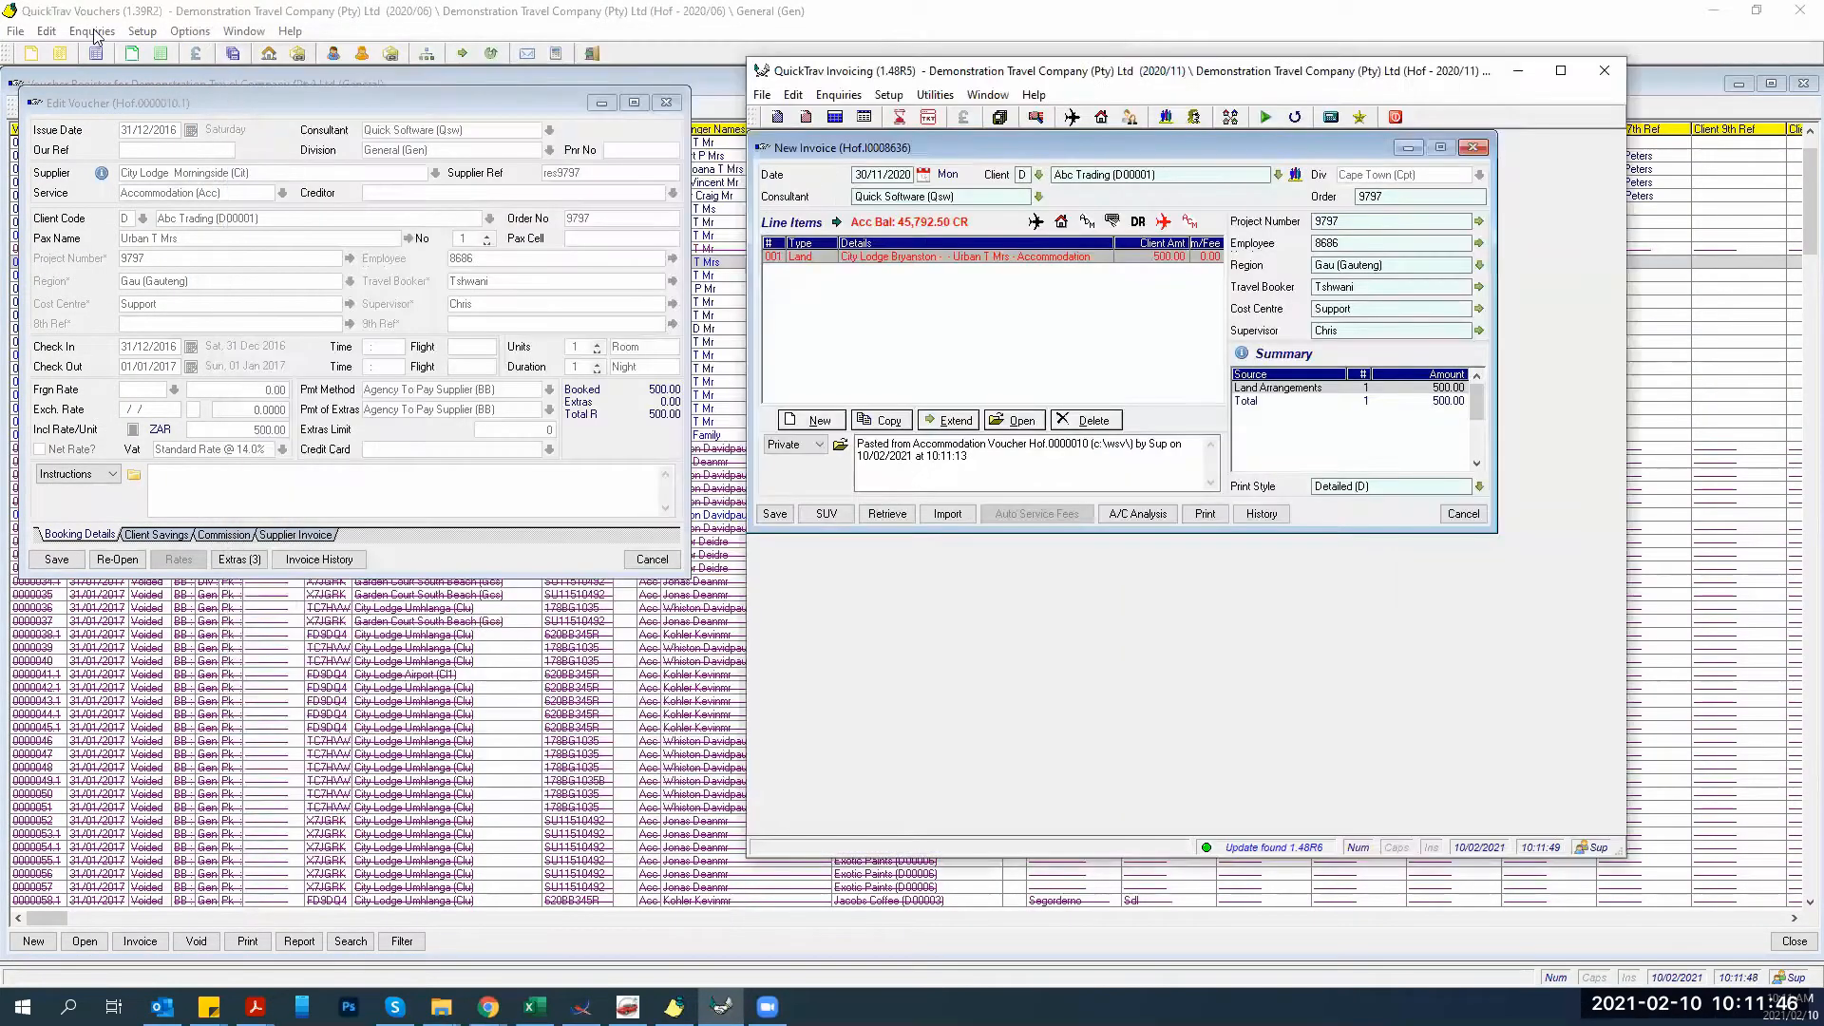
pyautogui.doubleClick(883, 258)
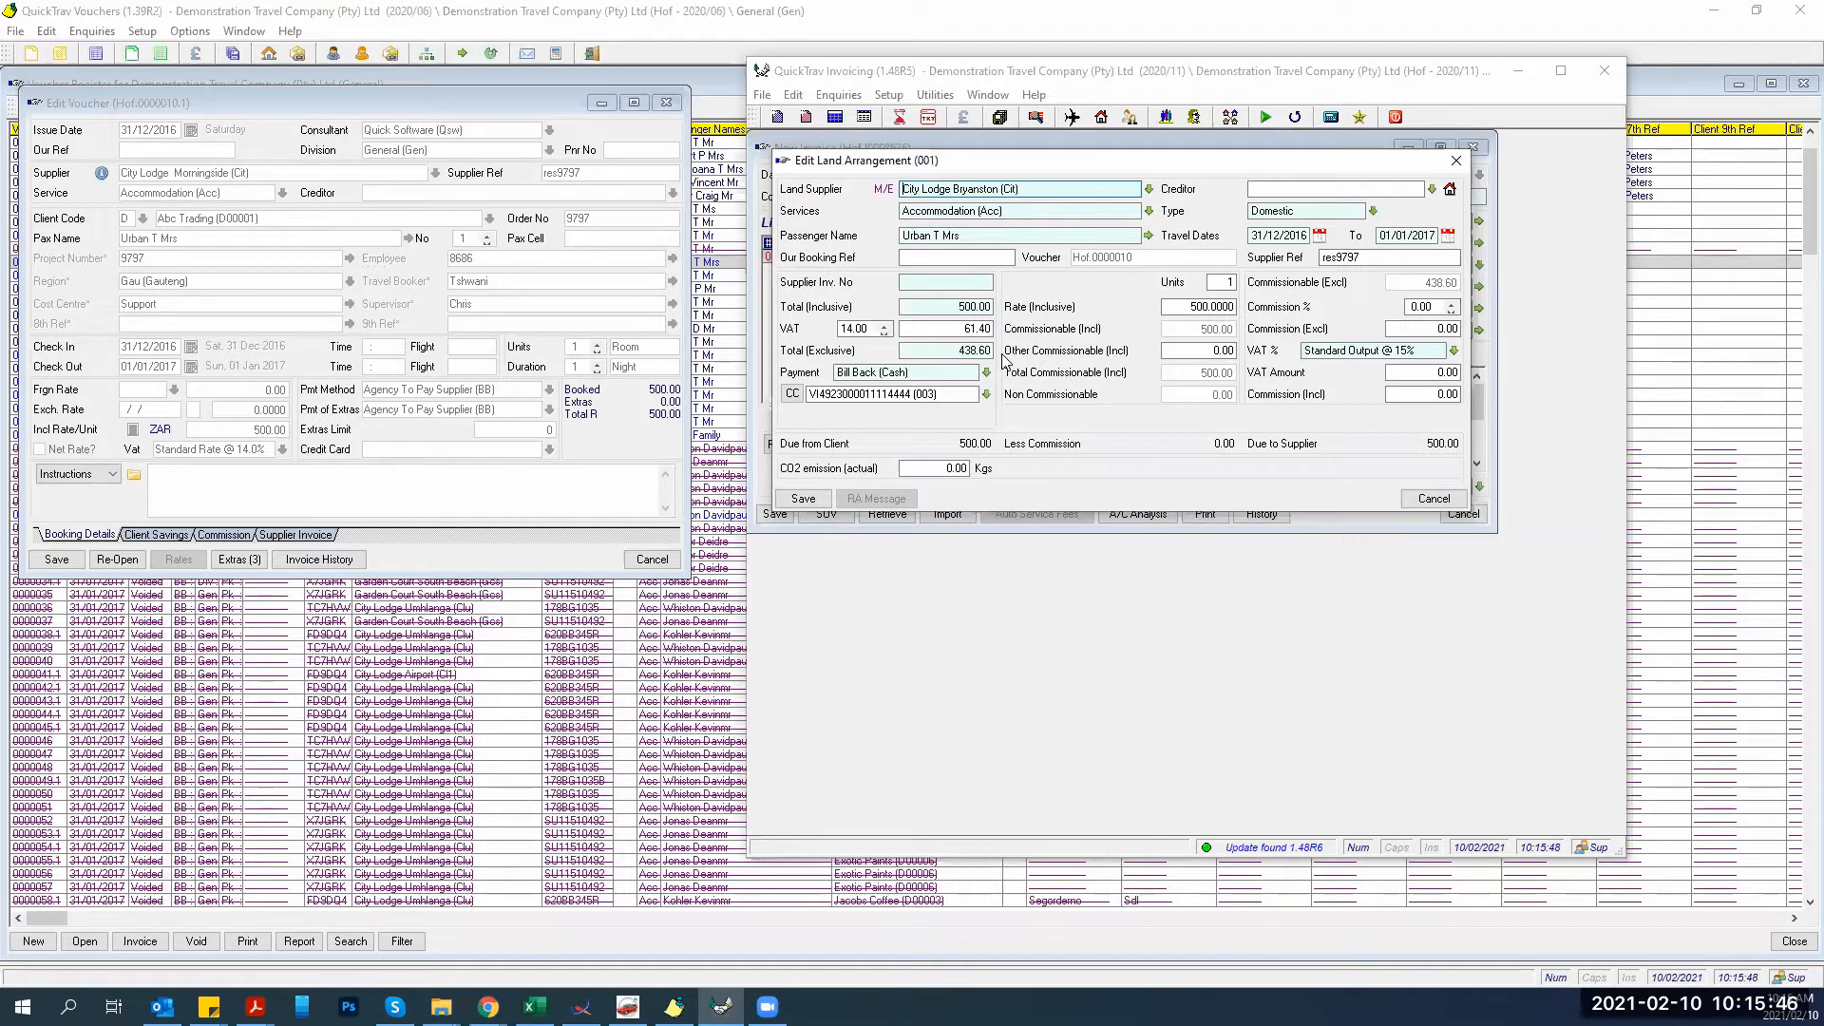
# Clear the date warnings and enter travel dates 31/12/2020 to 01/01/2021 on the land arrangement.
pyautogui.press('Tab')
pyautogui.press('Tab')
pyautogui.press('Tab')
pyautogui.press('Tab')
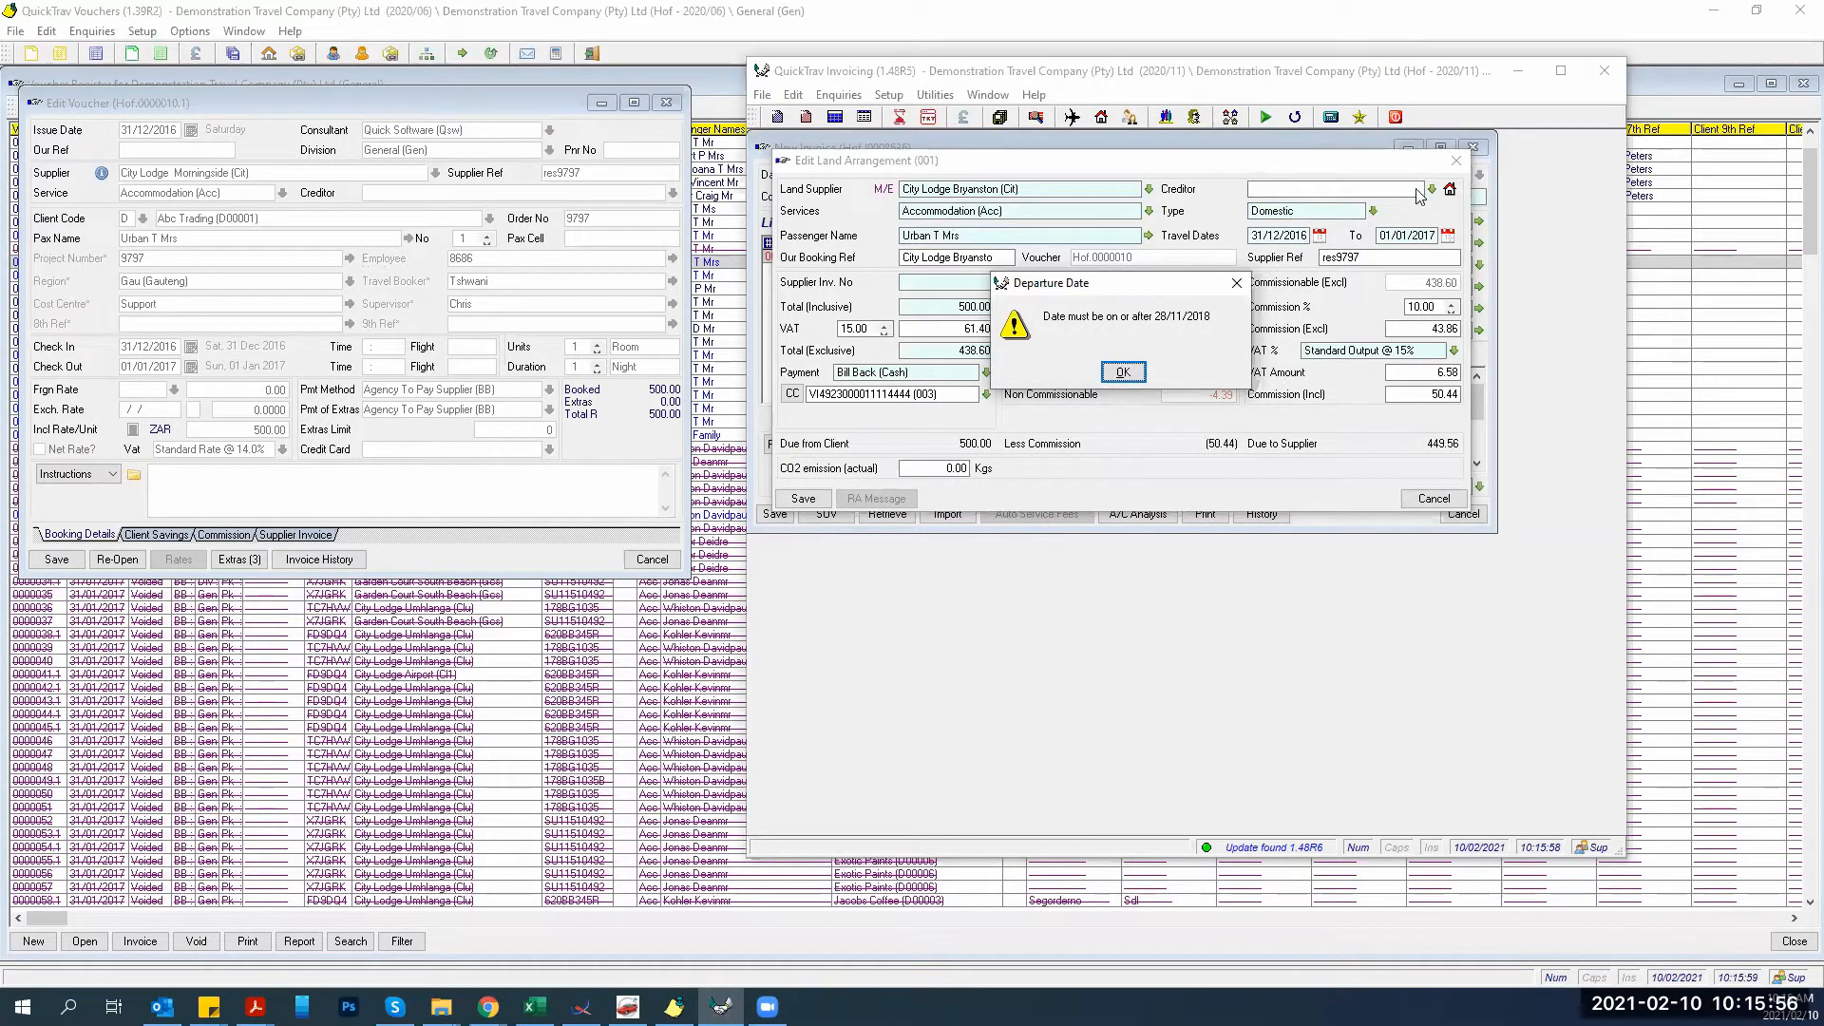
pyautogui.click(1113, 379)
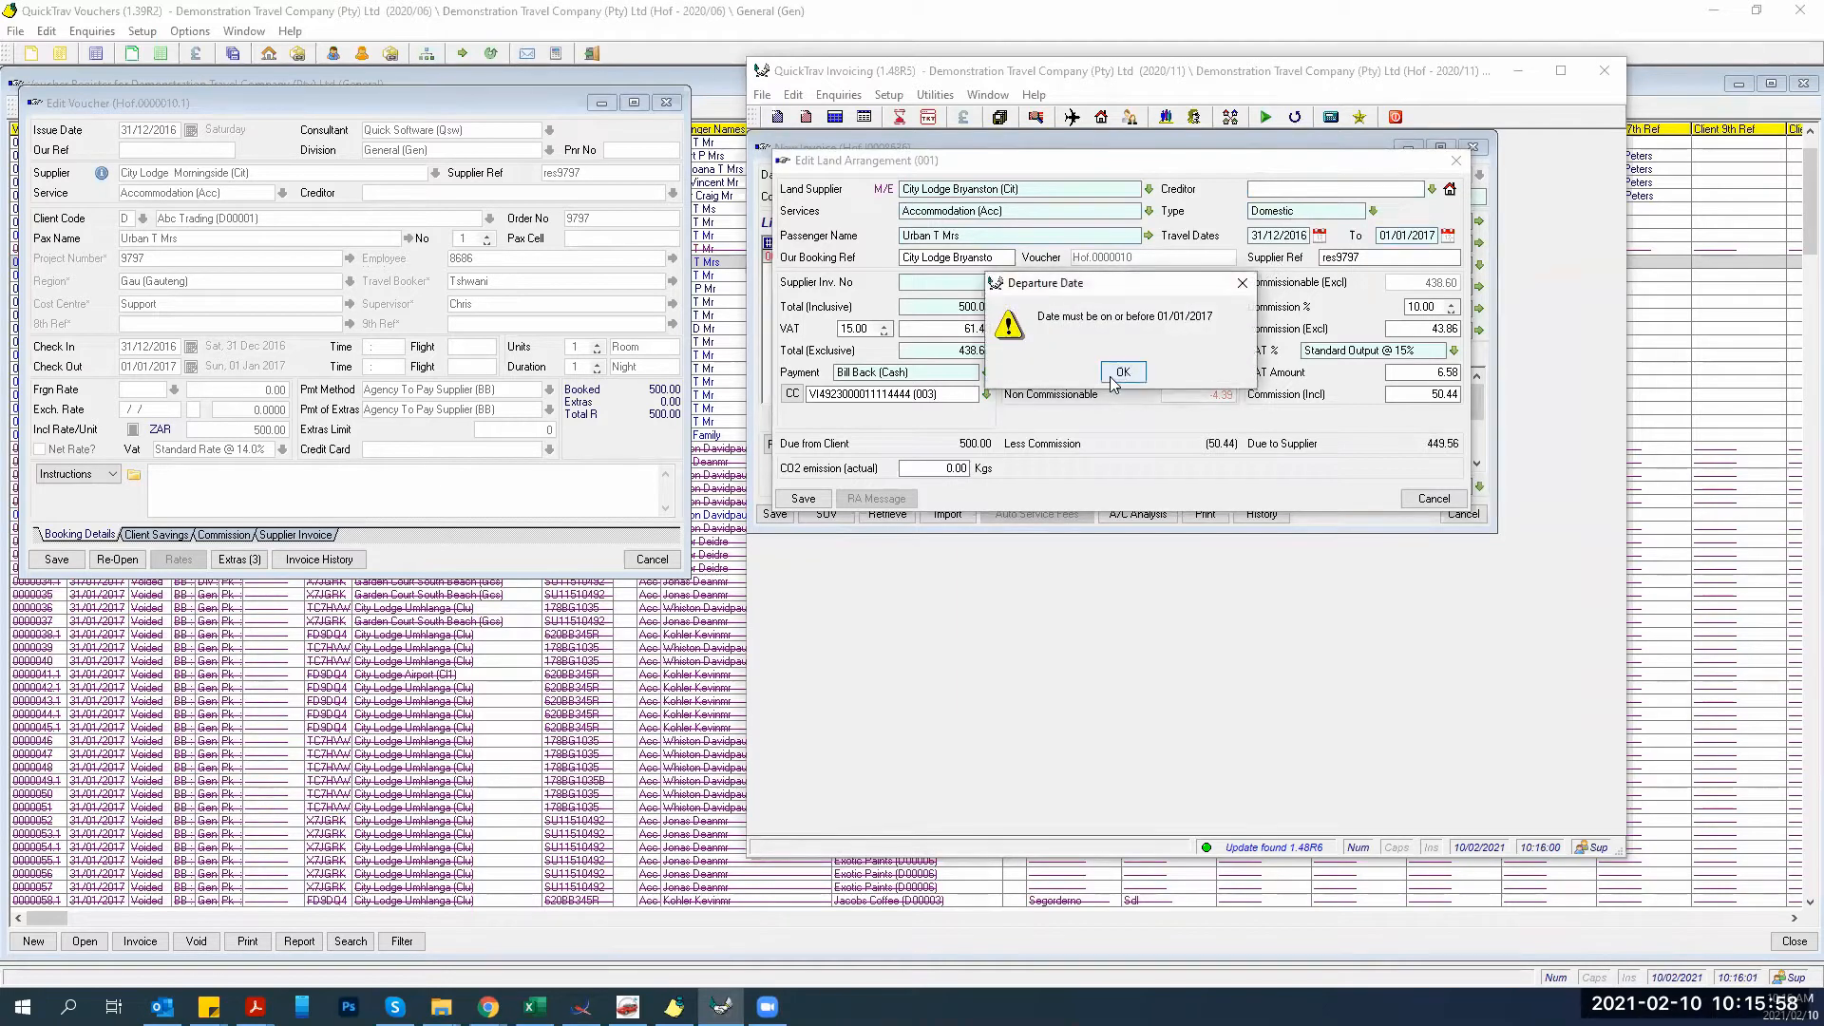
pyautogui.click(1121, 373)
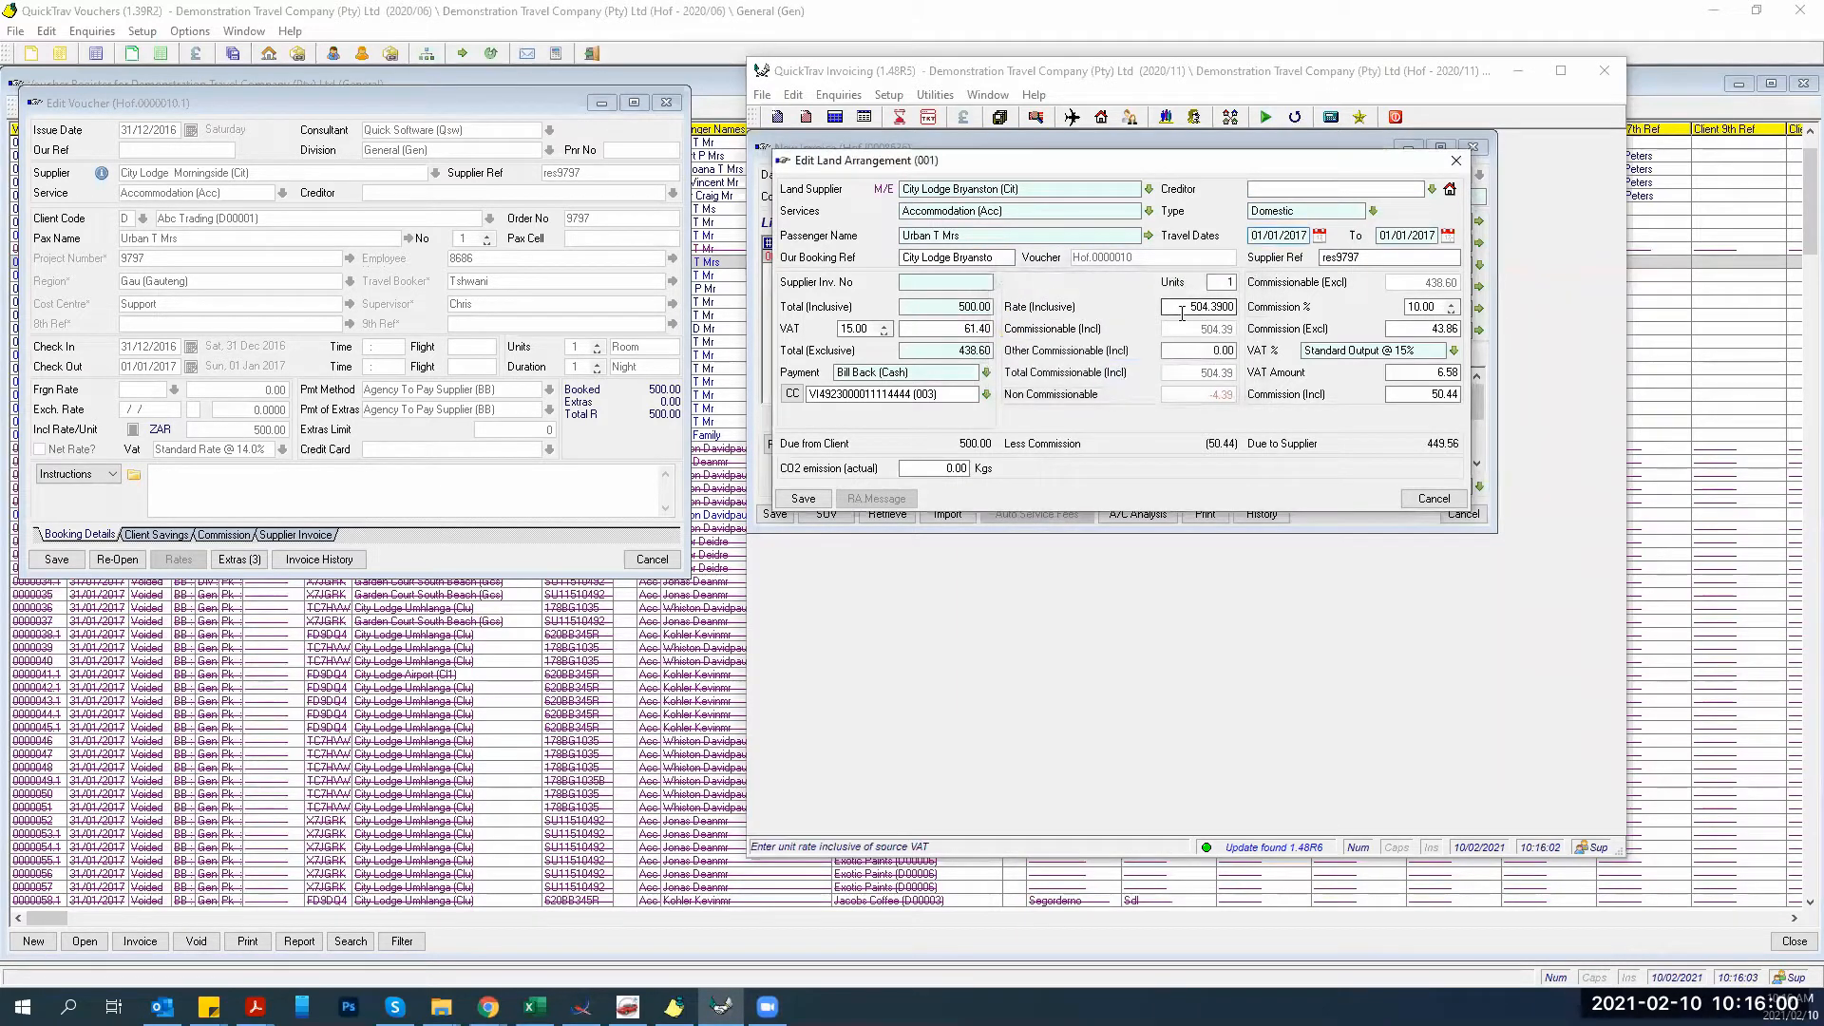
pyautogui.write('012020')
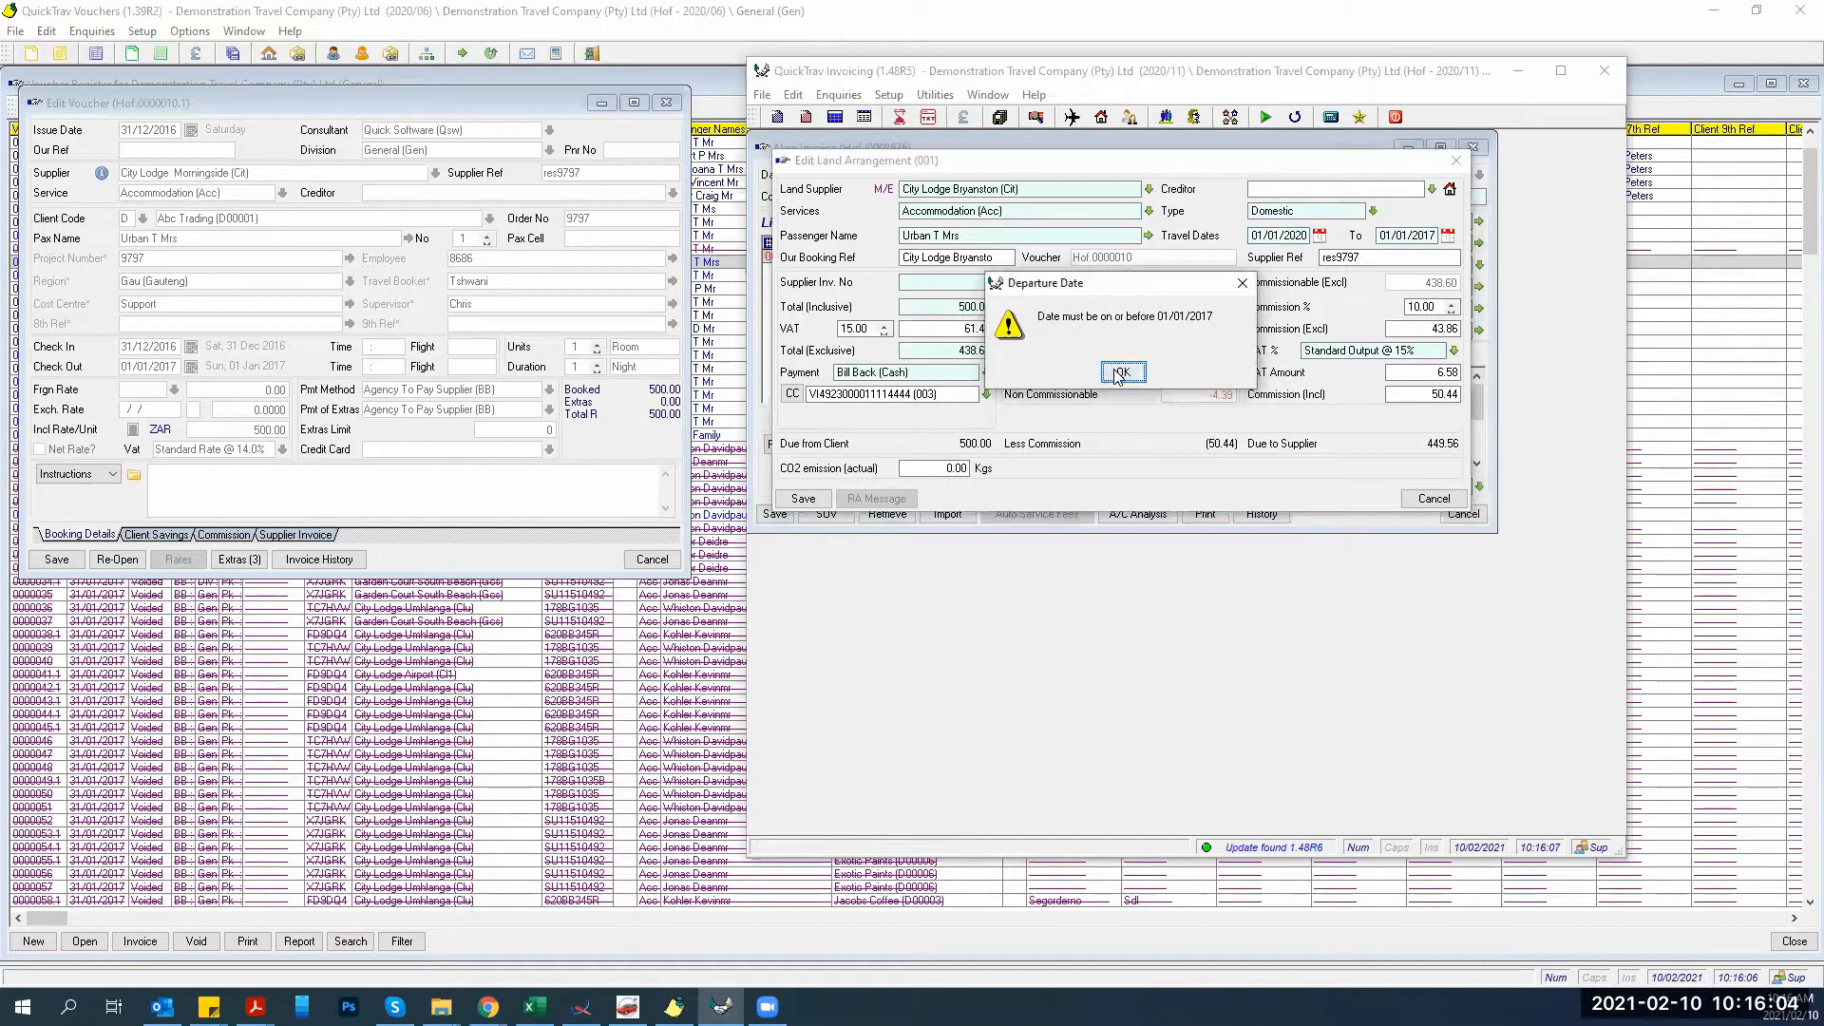
pyautogui.click(1122, 372)
pyautogui.click(1415, 238)
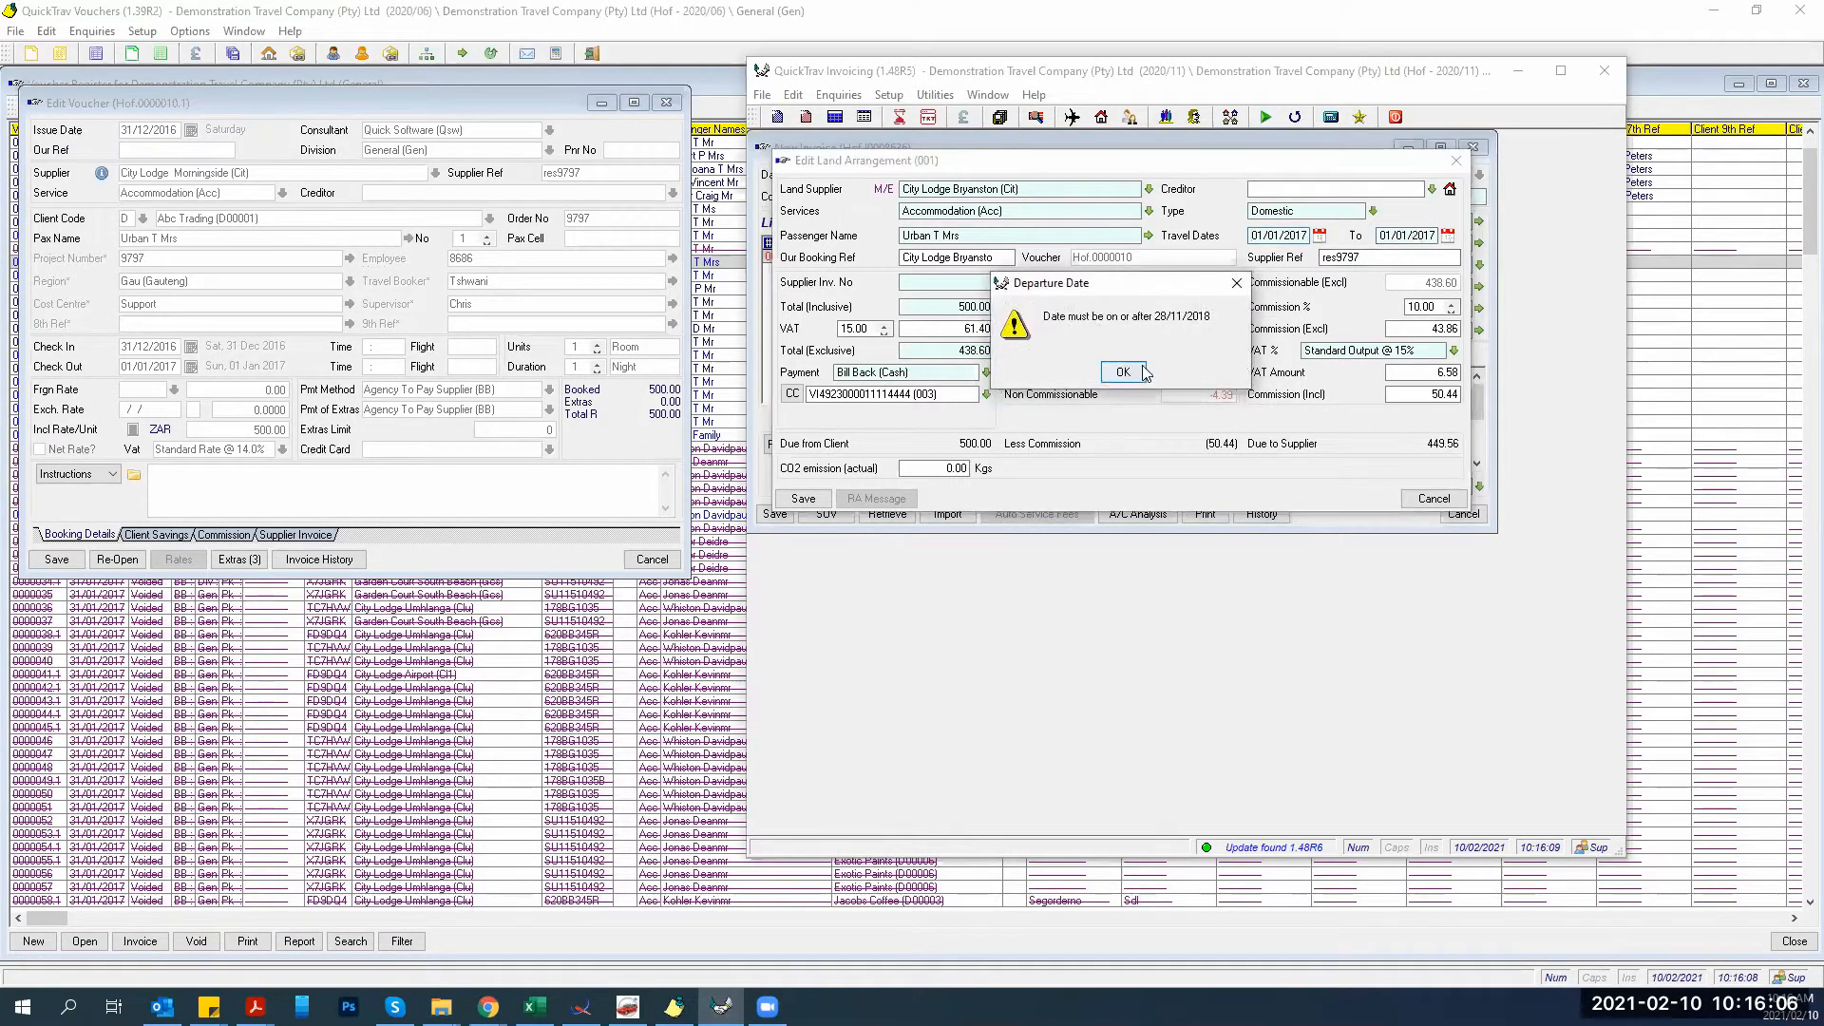
pyautogui.press('Return')
pyautogui.press('Return')
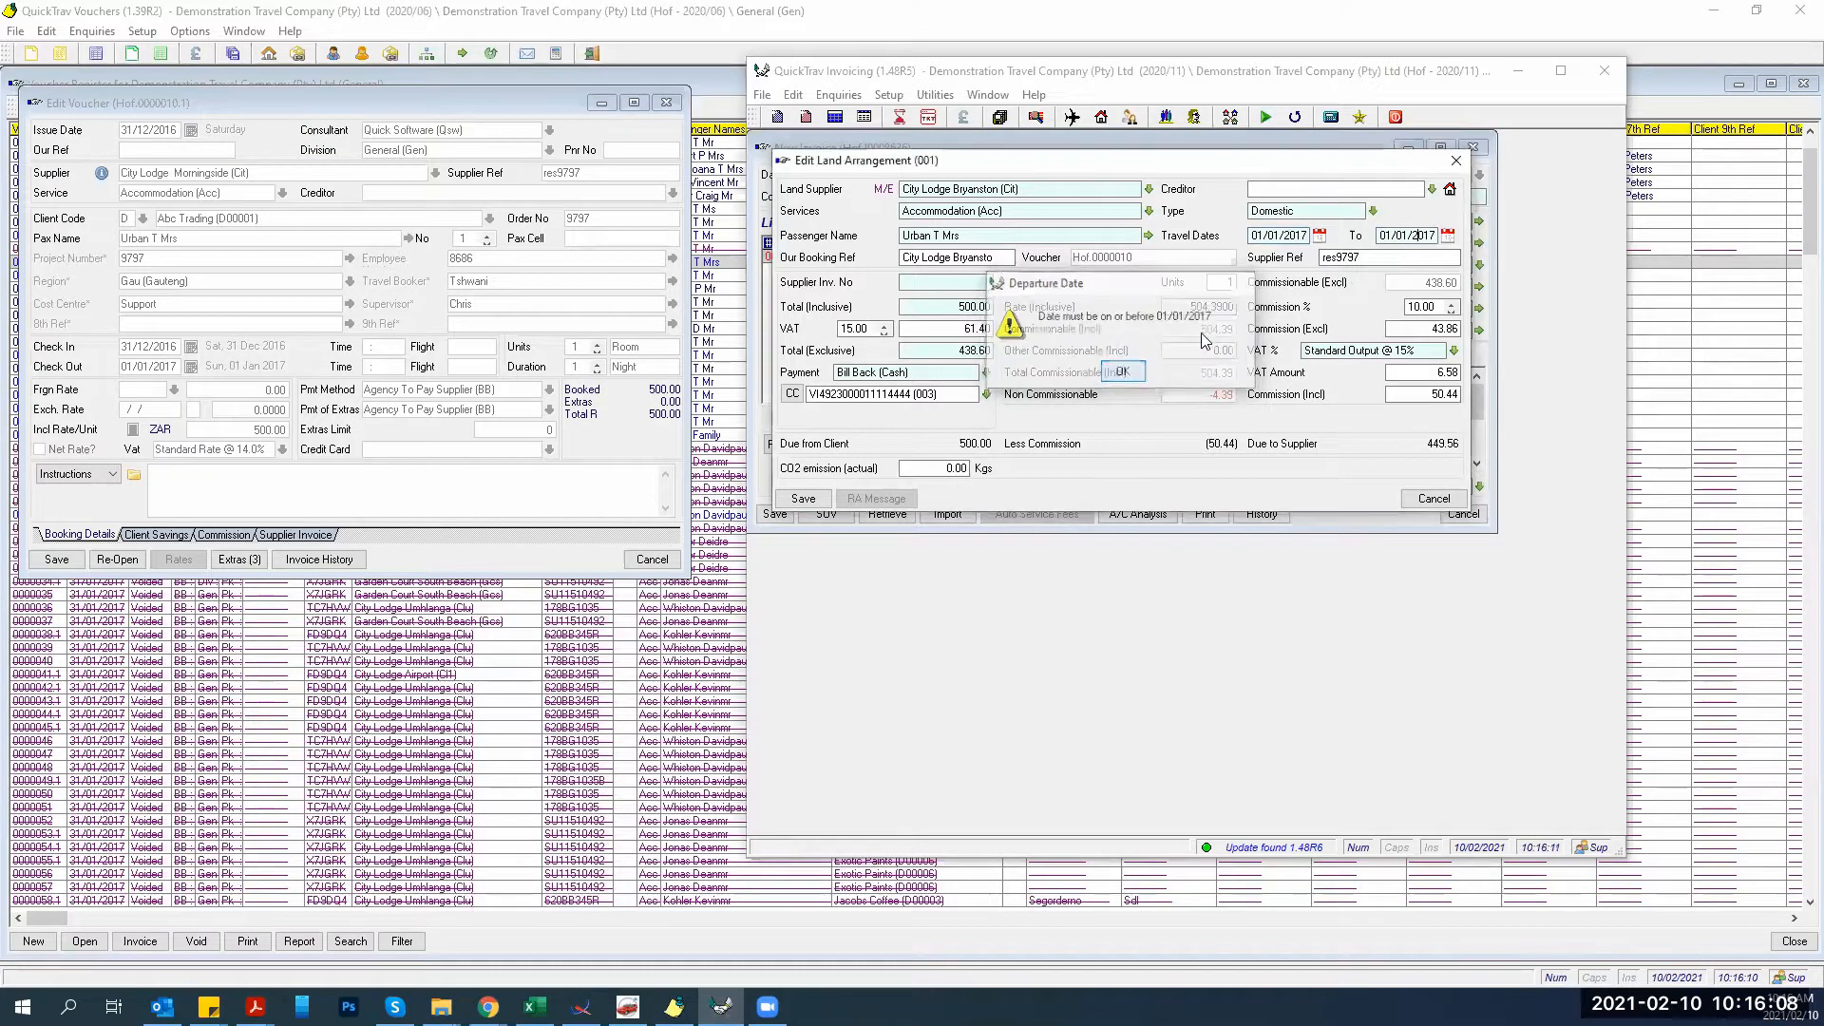
pyautogui.write('021')
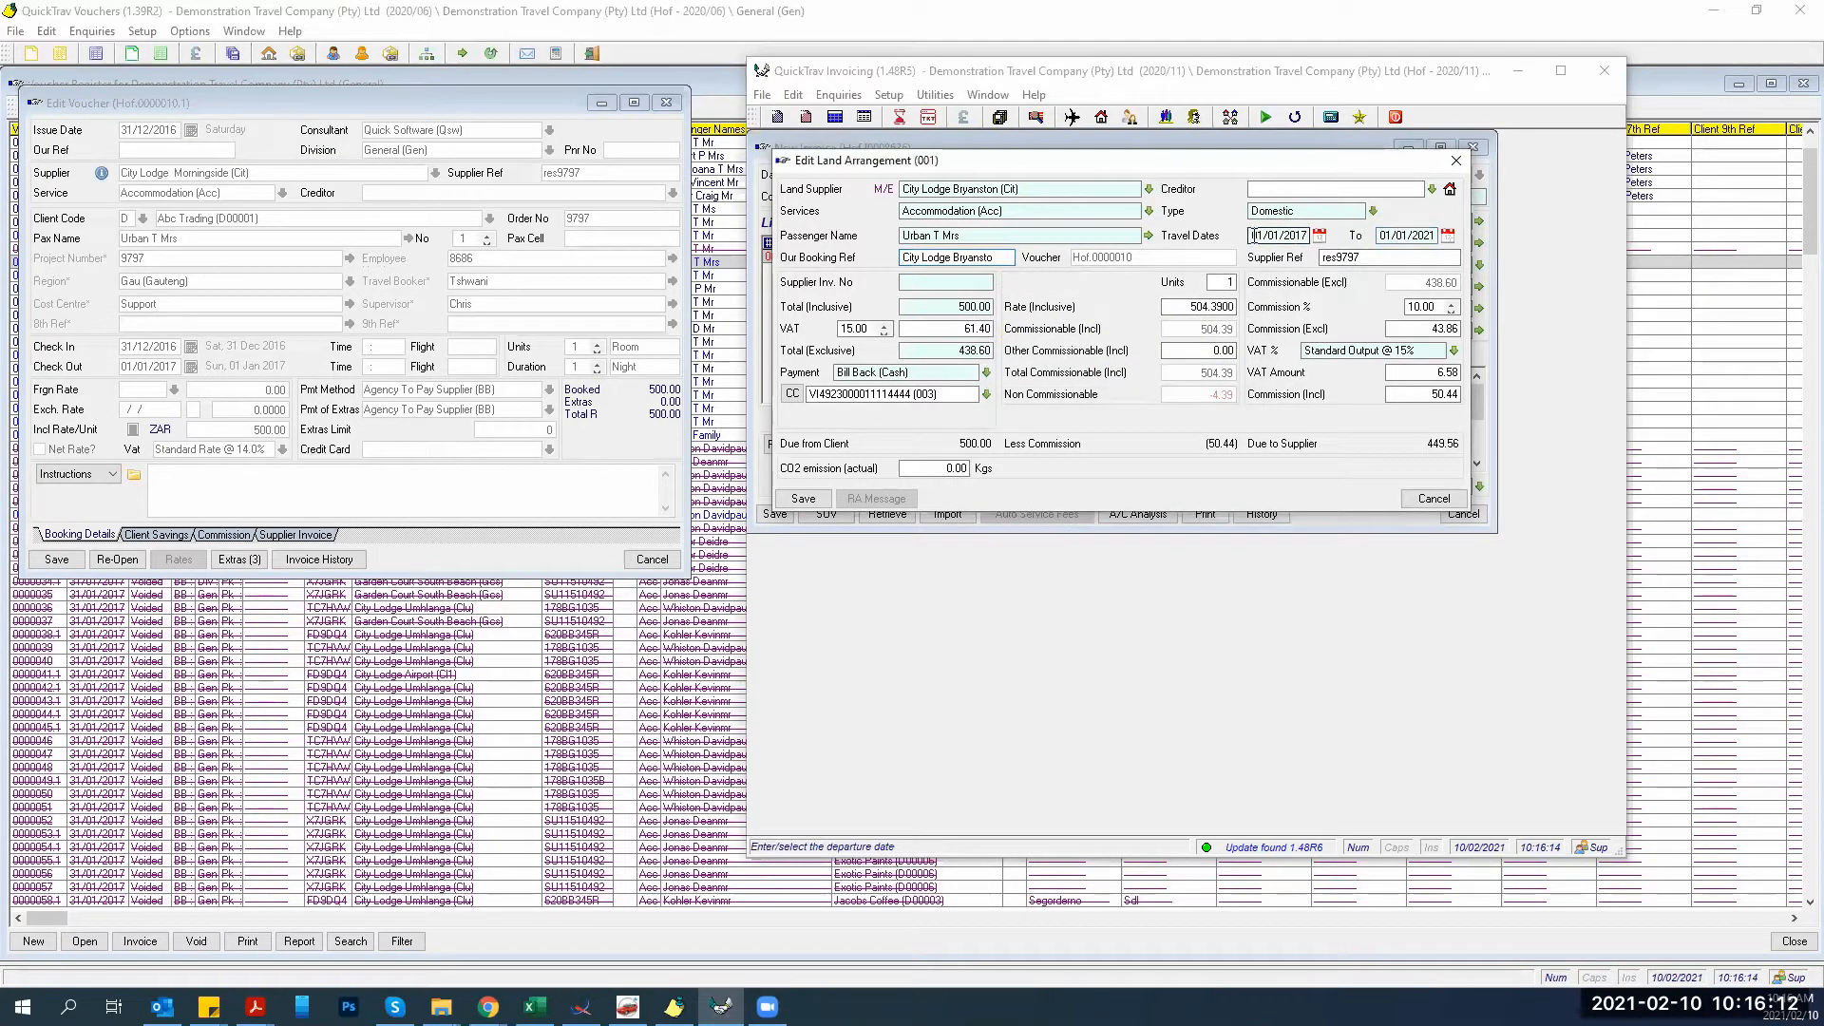
pyautogui.click(1252, 235)
pyautogui.write('03112020')
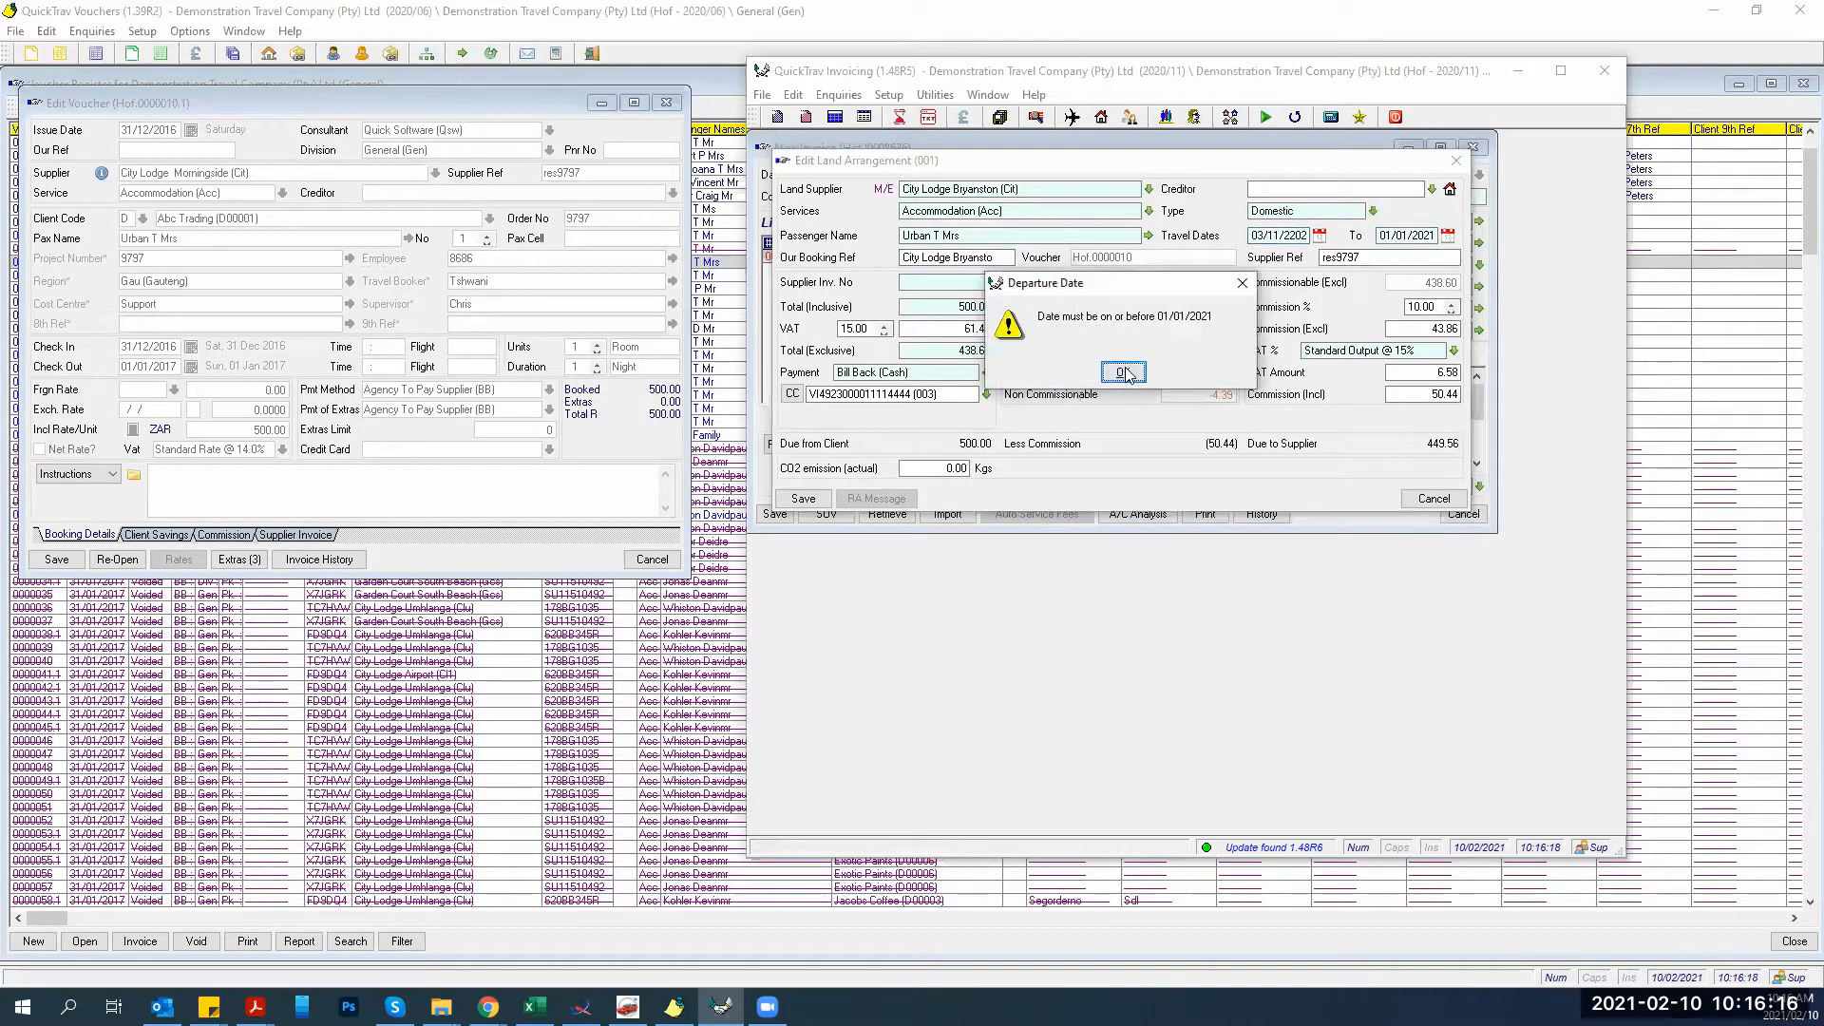
pyautogui.press('Return')
pyautogui.write('1220')
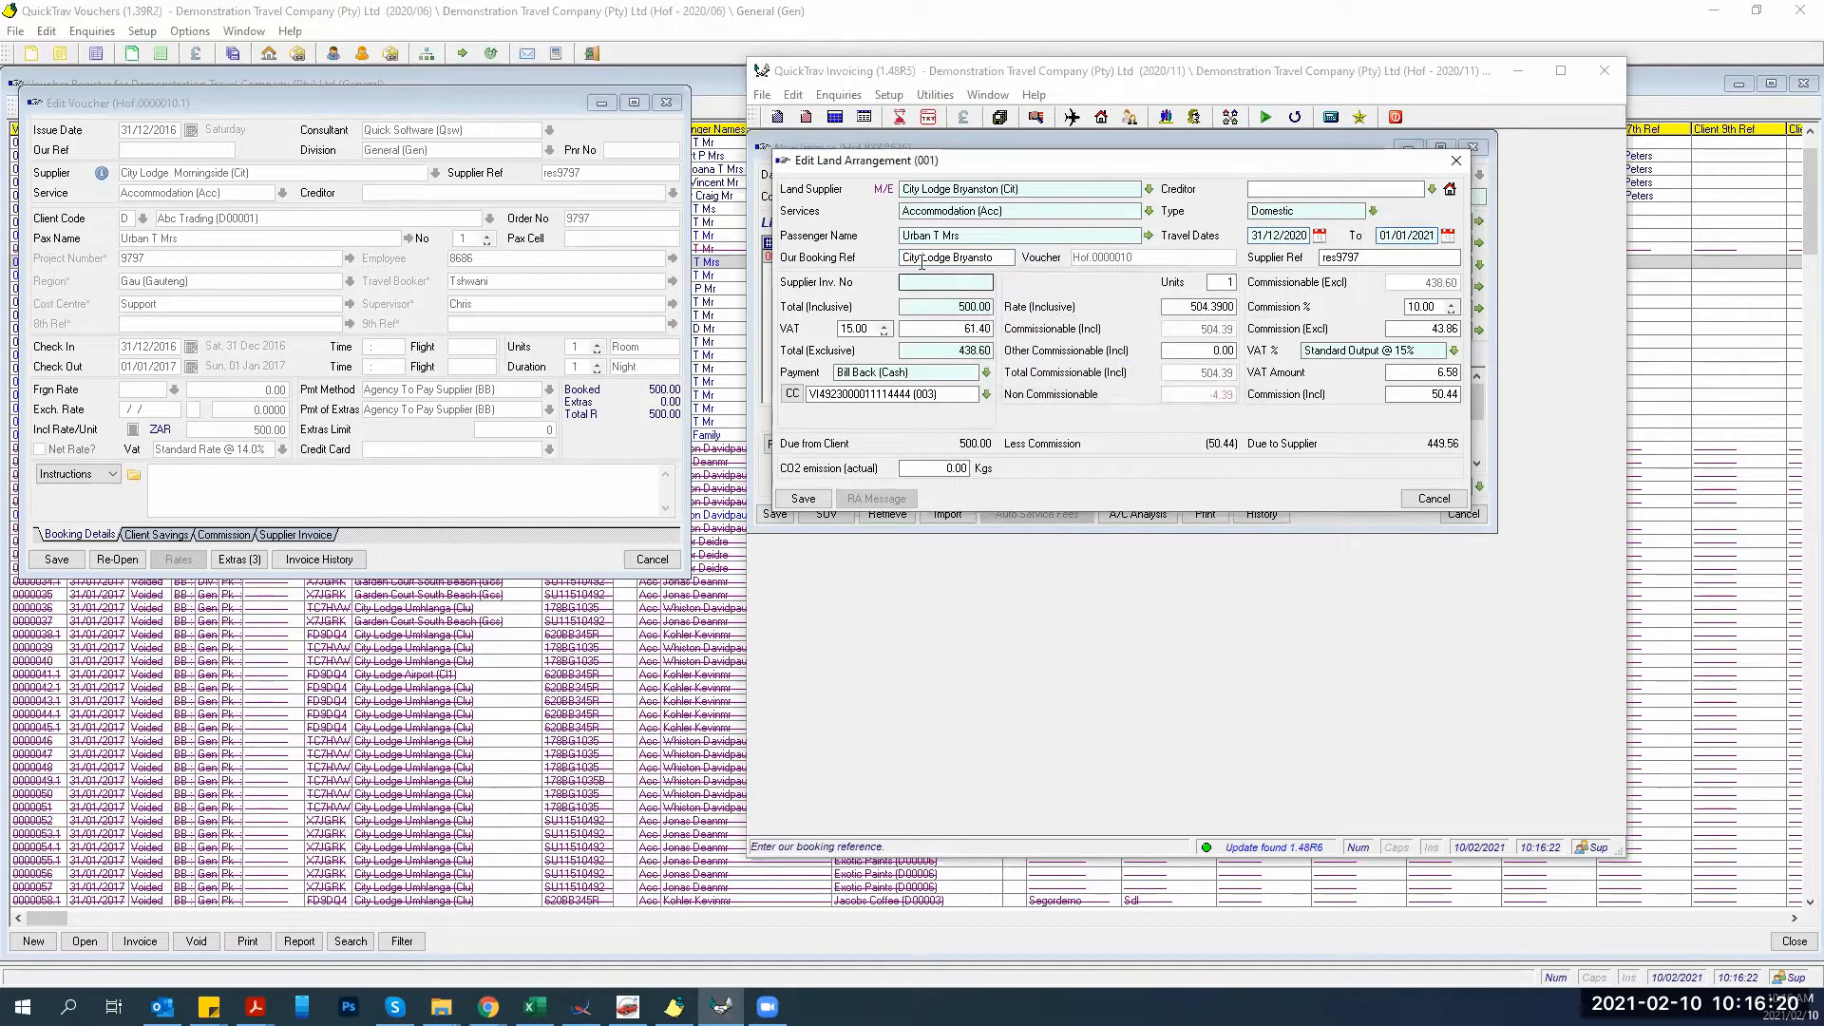
# Enter the supplier invoice number on the land arrangement line.
pyautogui.click(907, 235)
pyautogui.click(914, 283)
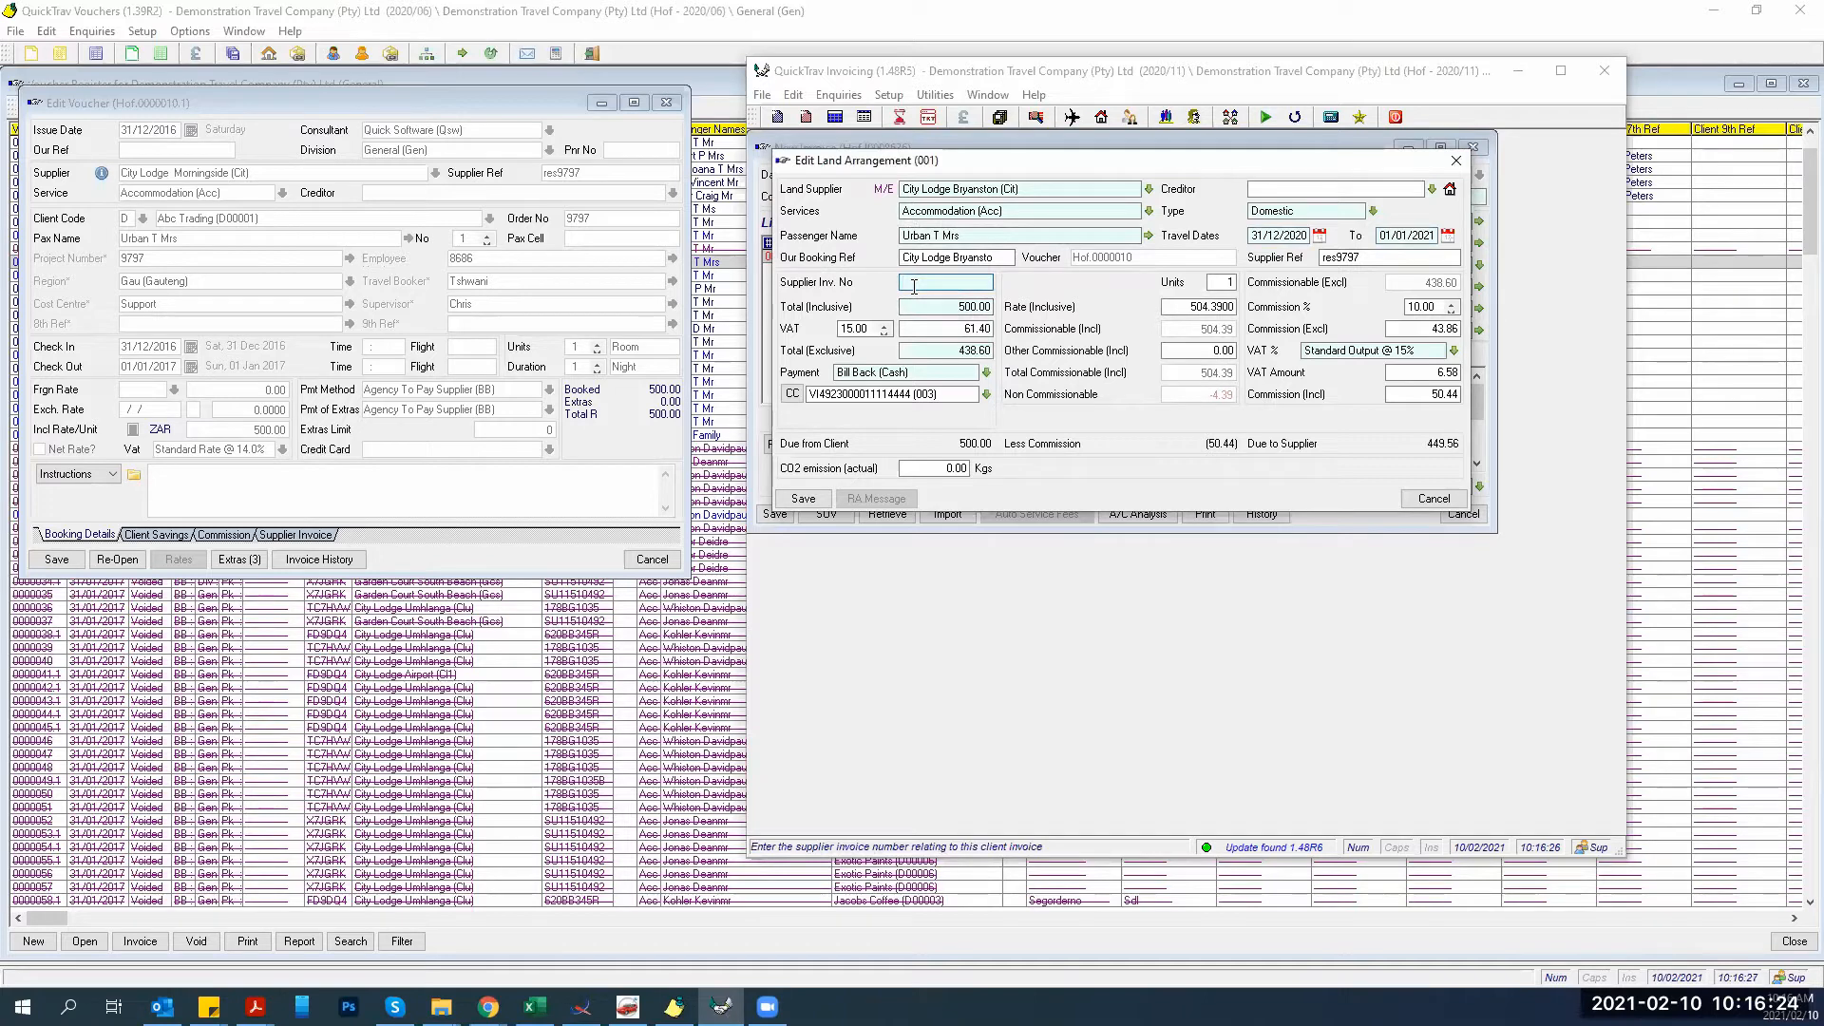
pyautogui.write('A54345')
pyautogui.press('Tab')
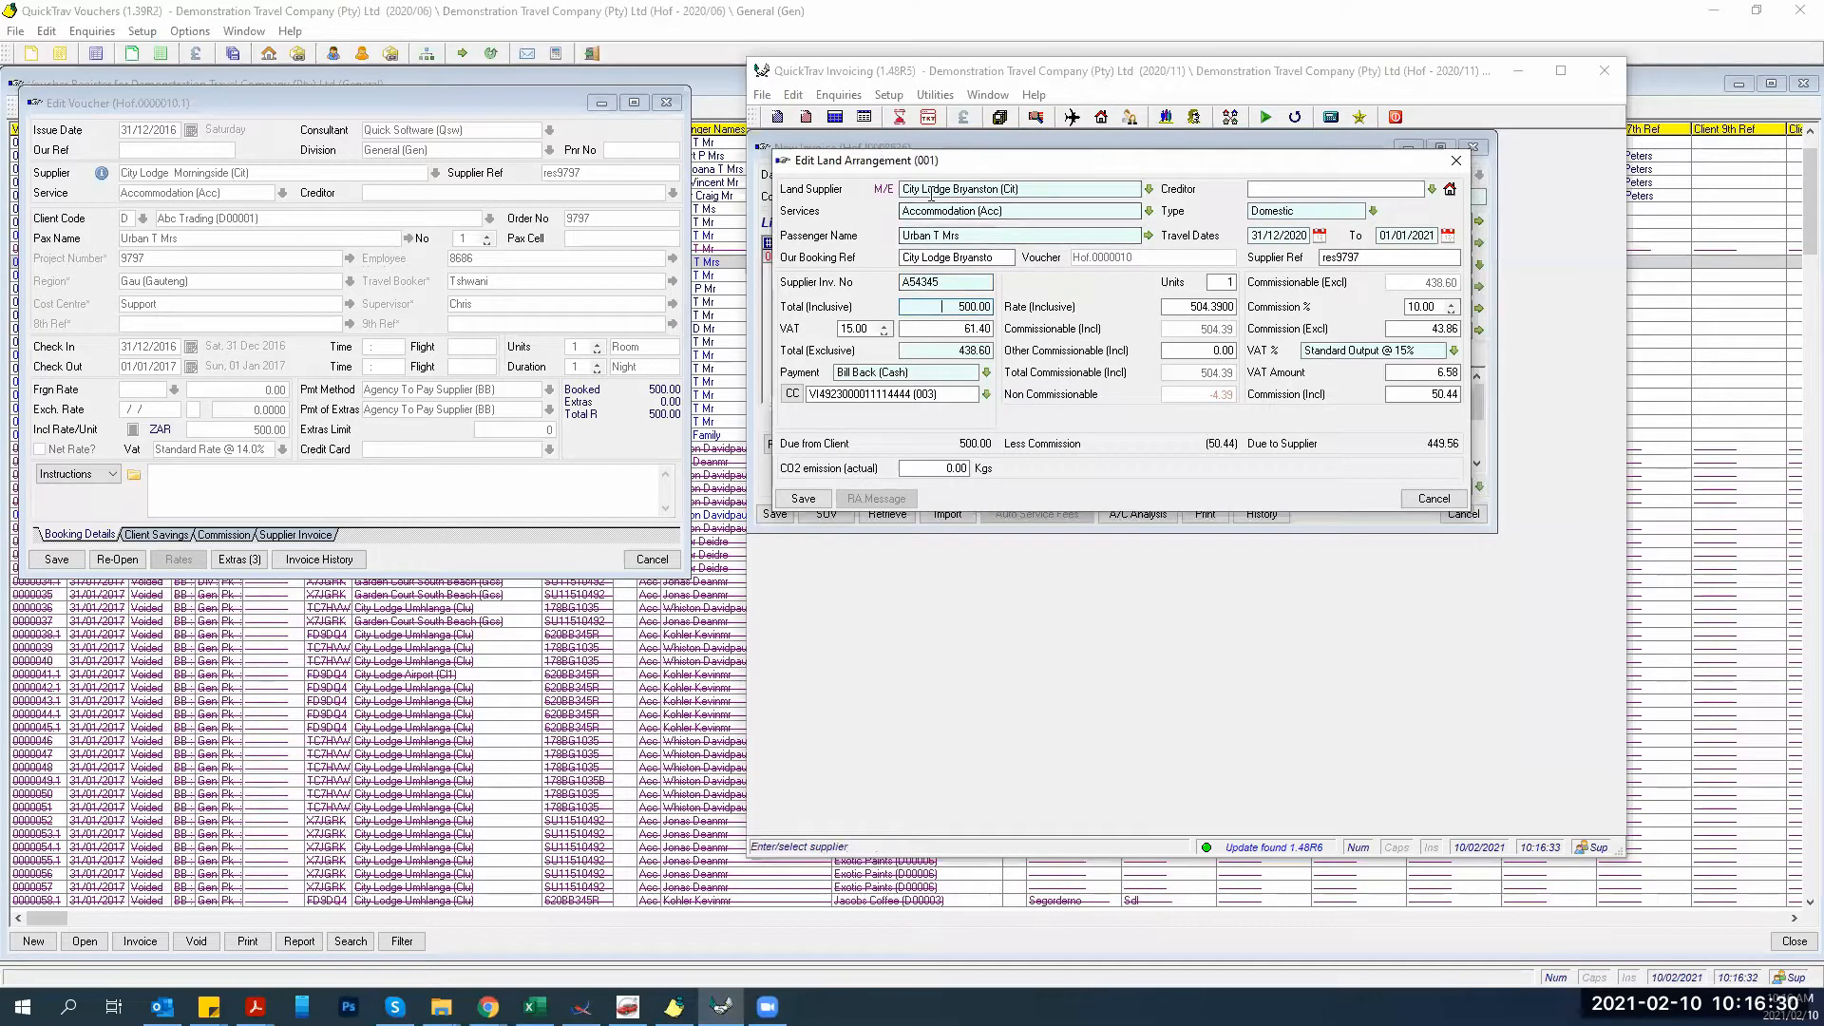
# Set Total (Inclusive) to 1,000.00, recalculate VAT, and save the line to the invoice.
pyautogui.click(807, 500)
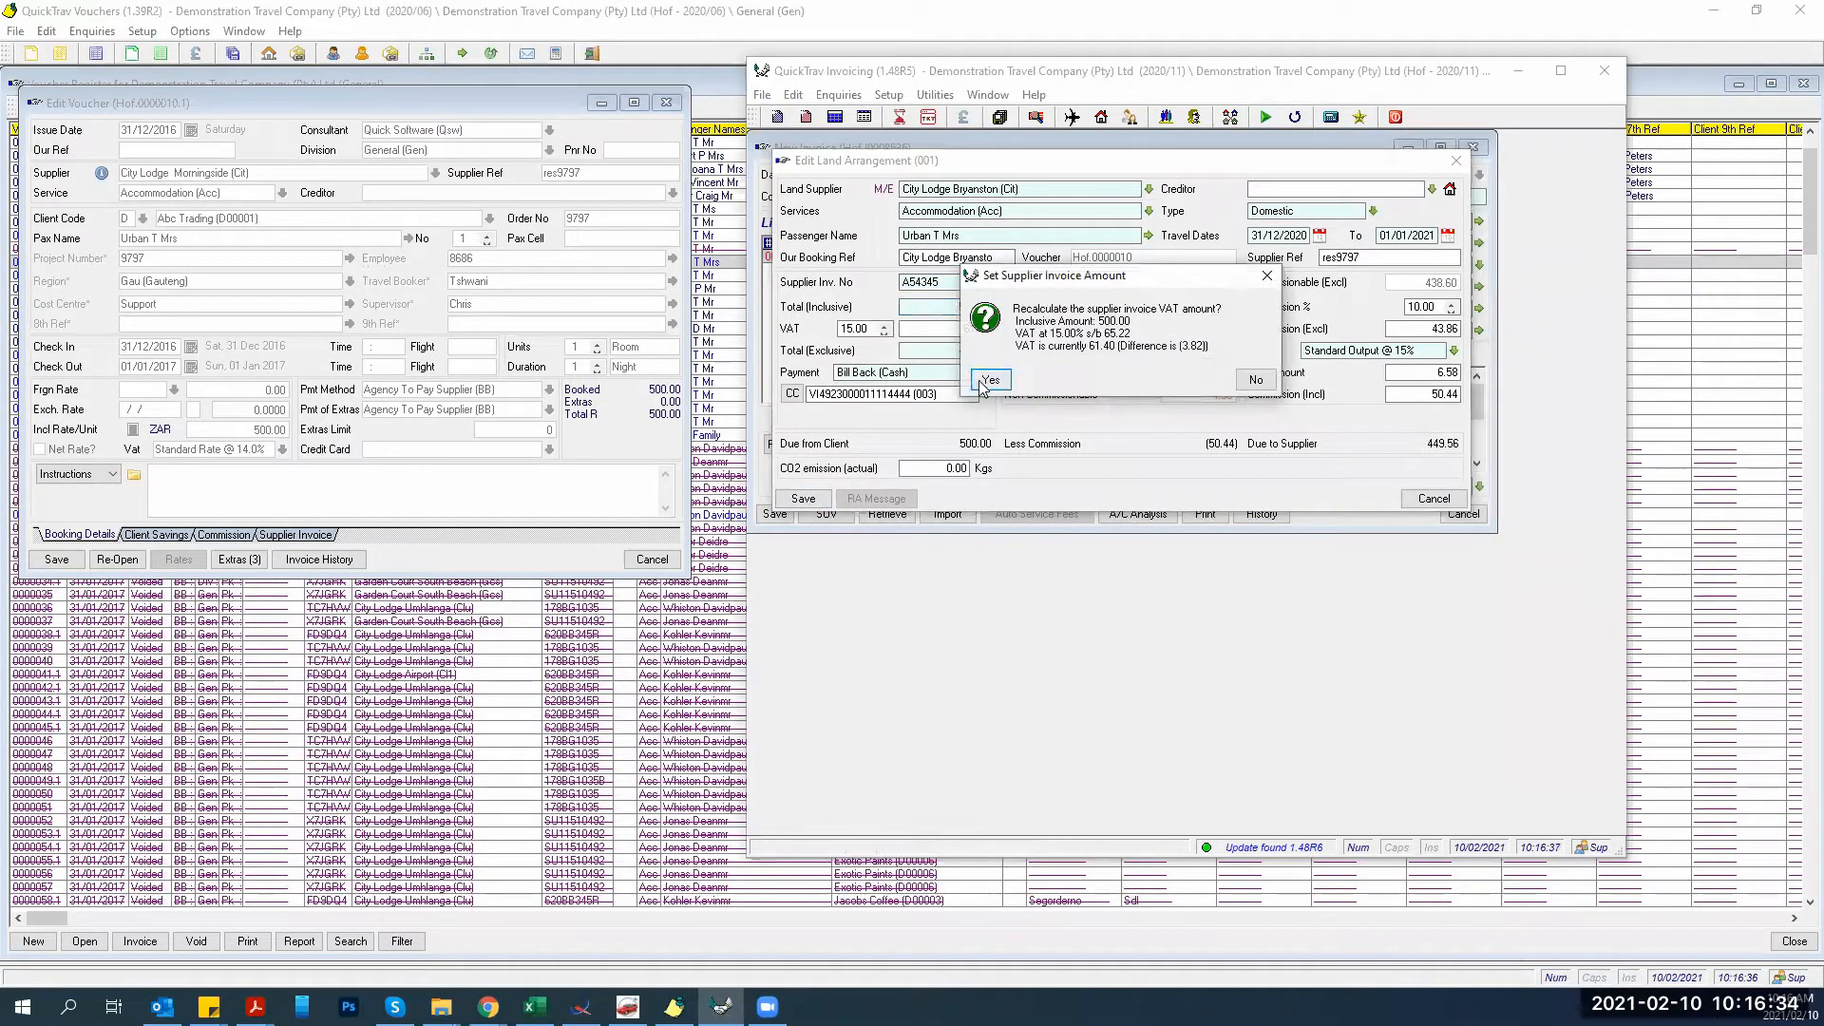
pyautogui.click(1253, 380)
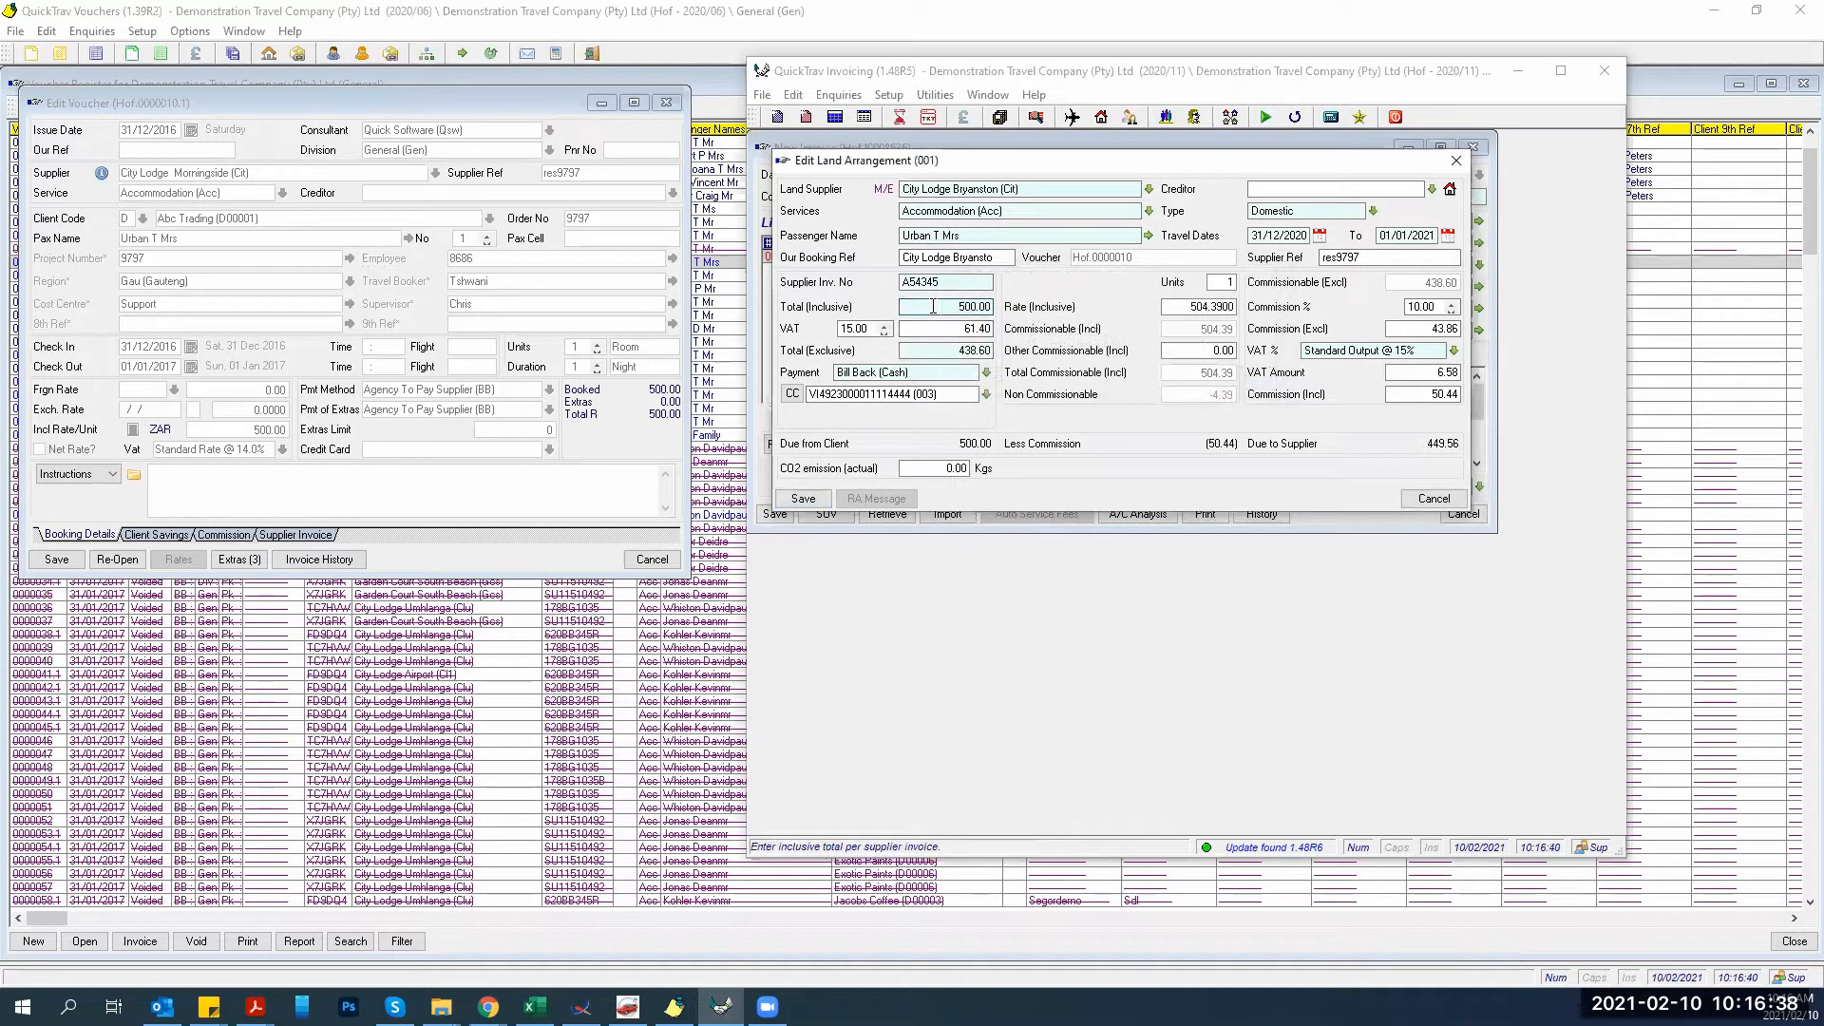
pyautogui.click(933, 307)
pyautogui.write('100')
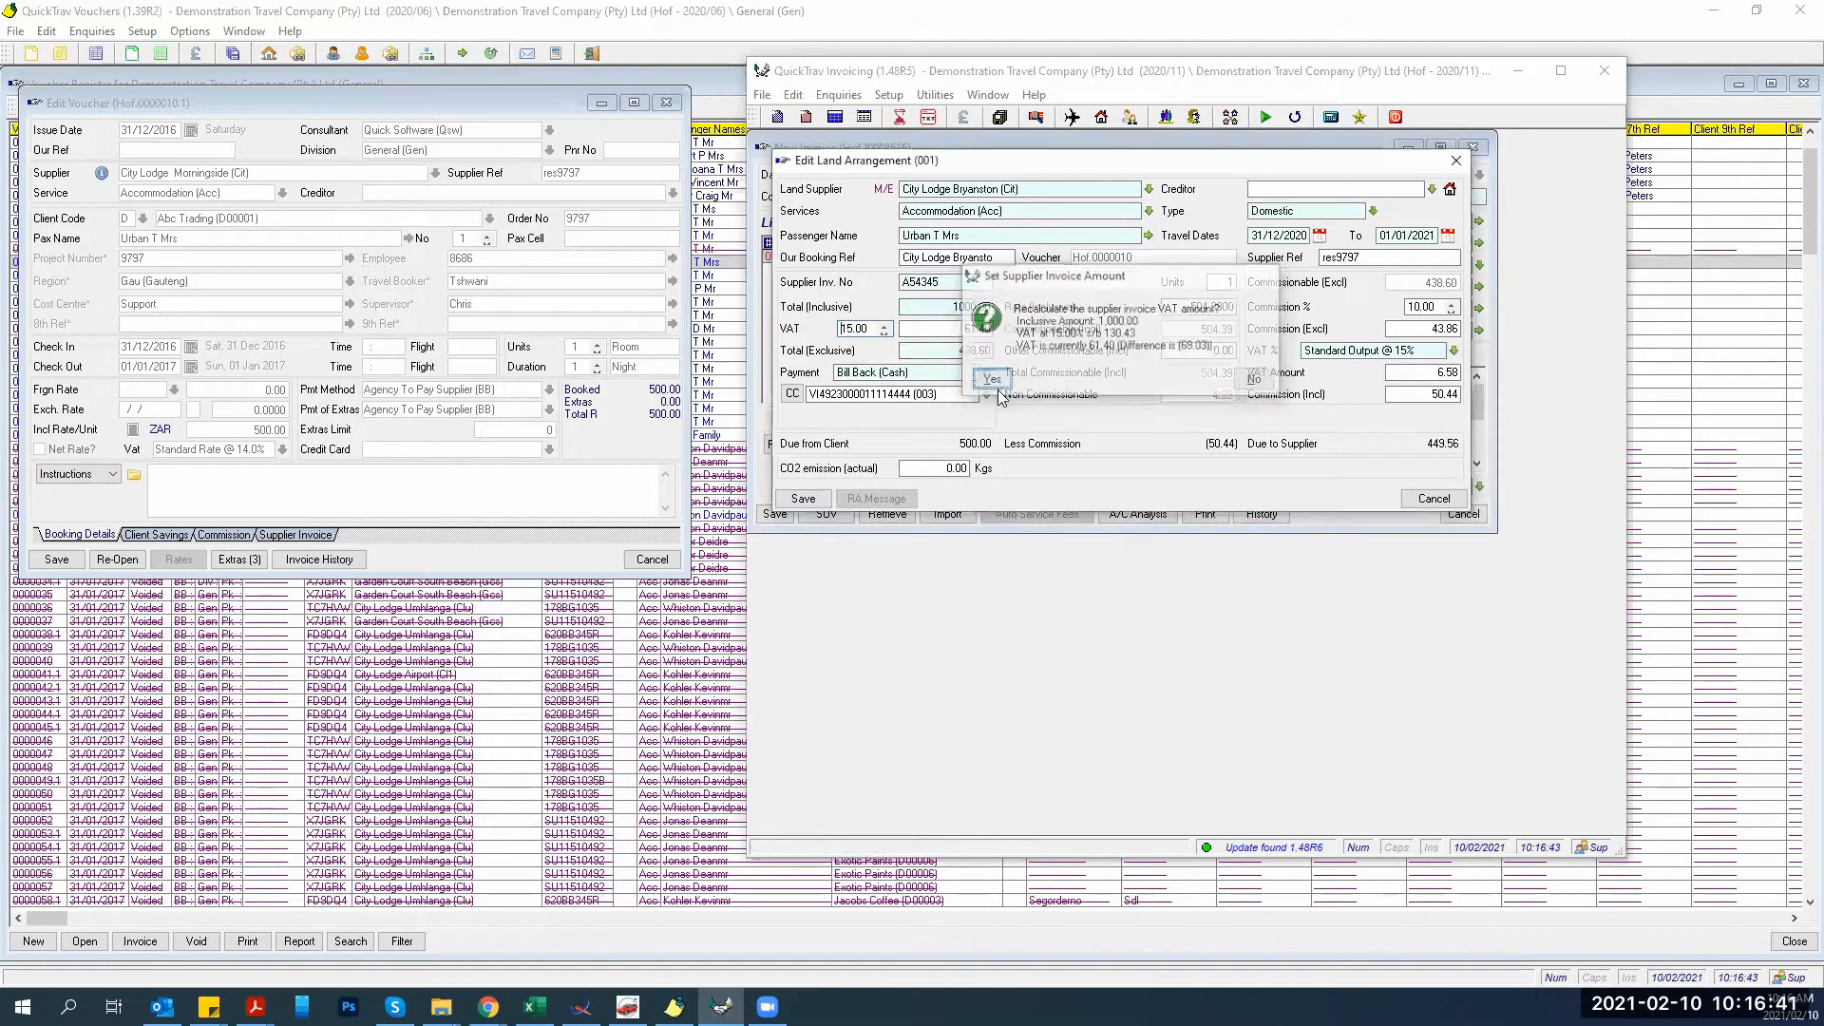
pyautogui.press('Return')
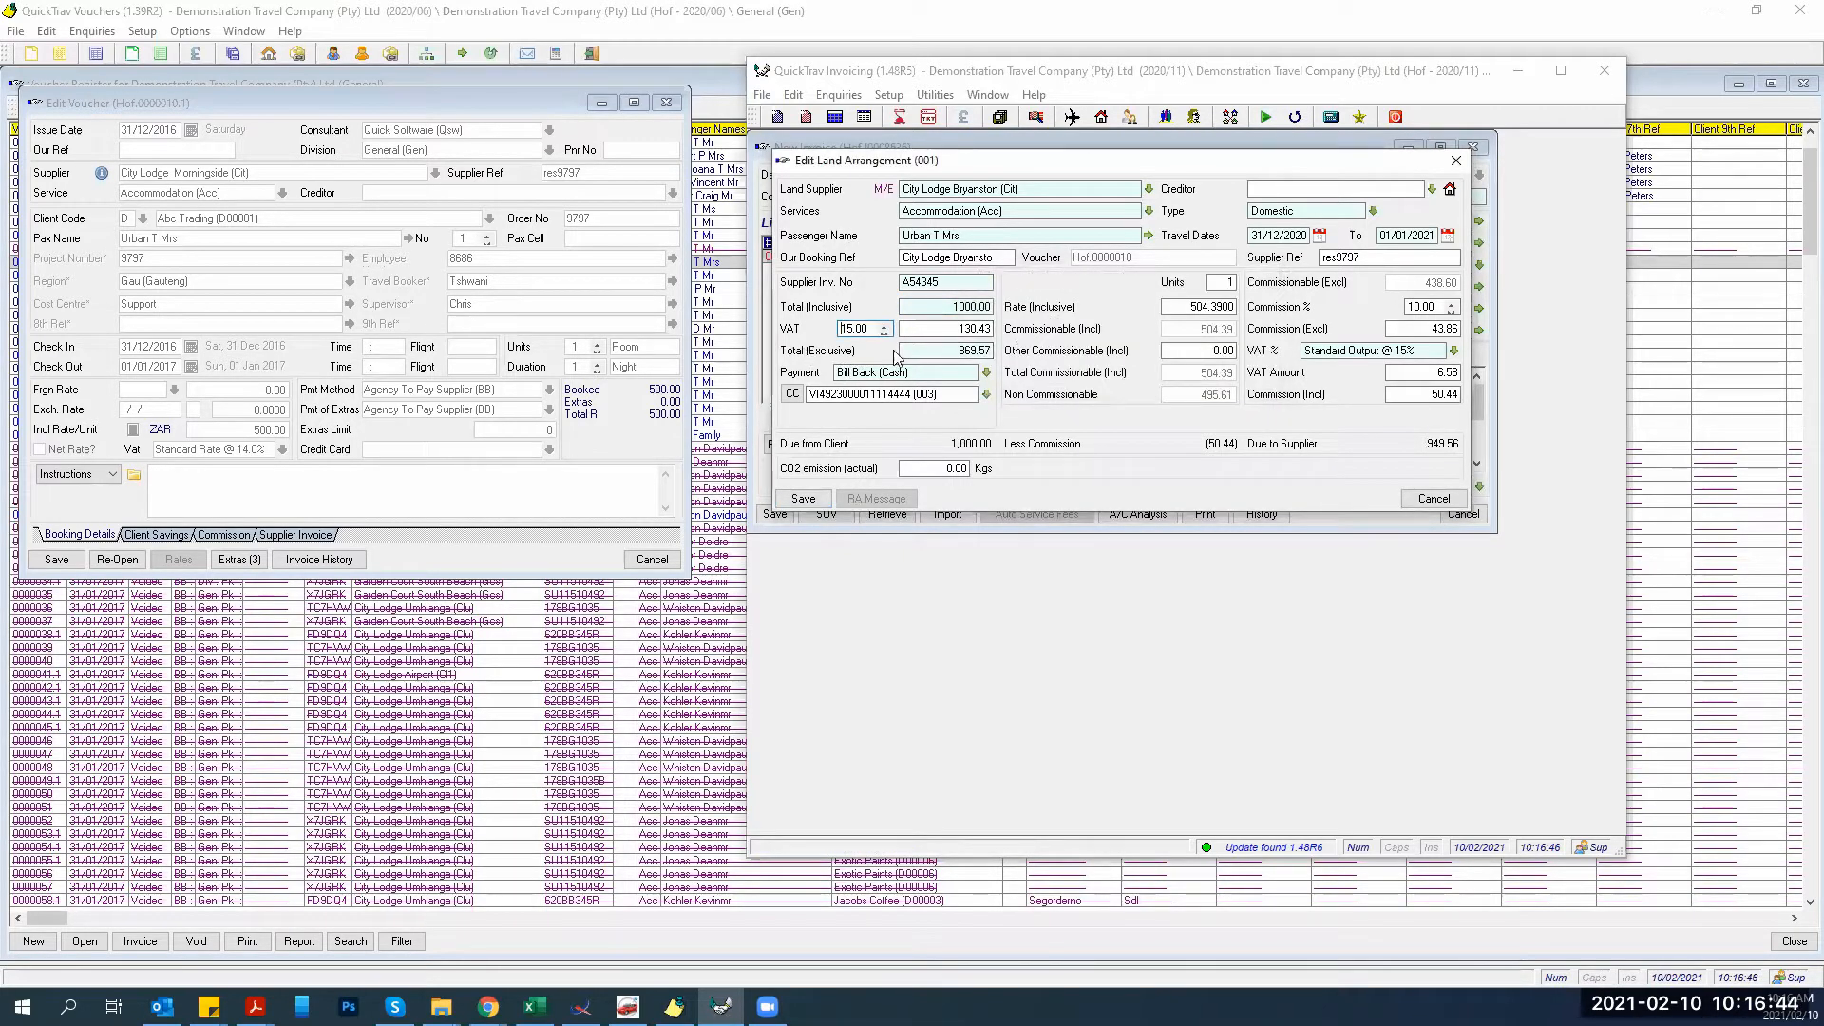
pyautogui.click(801, 495)
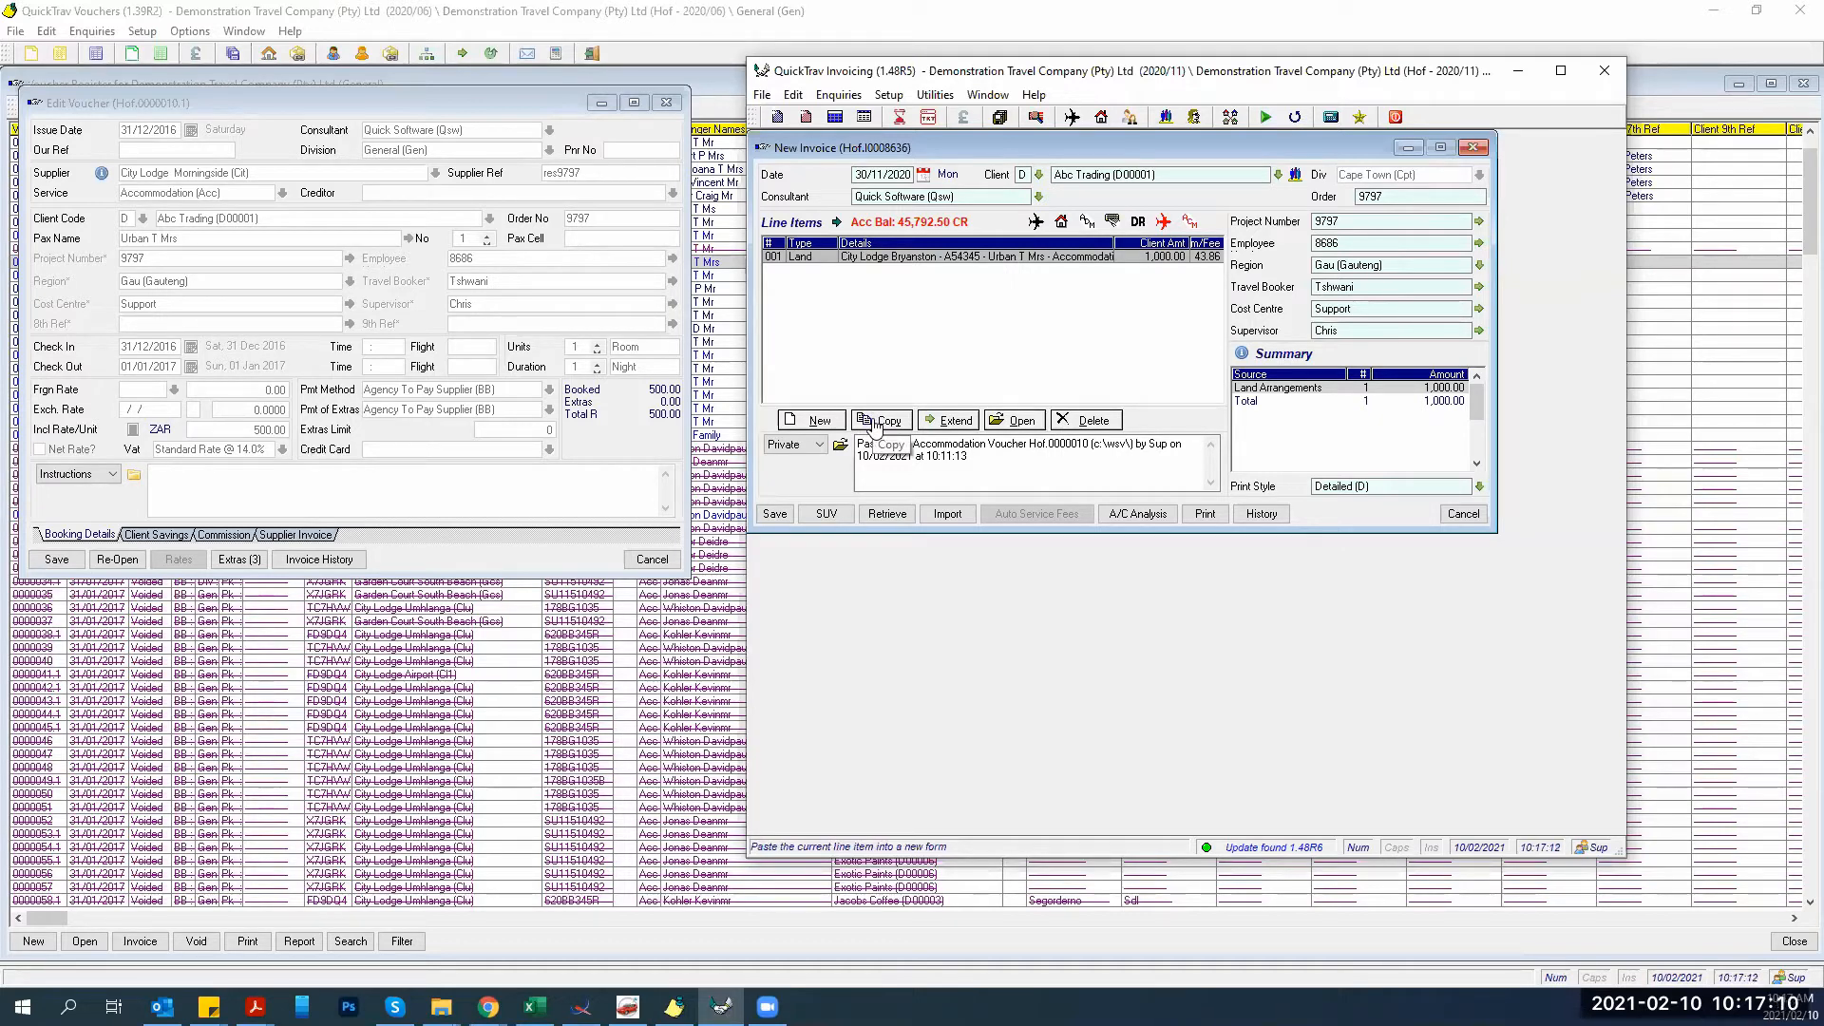
# Copy the City Lodge Bryanston line as a Transfers service at 200.00 inclusive, recalculating VAT, and save it.
pyautogui.click(874, 420)
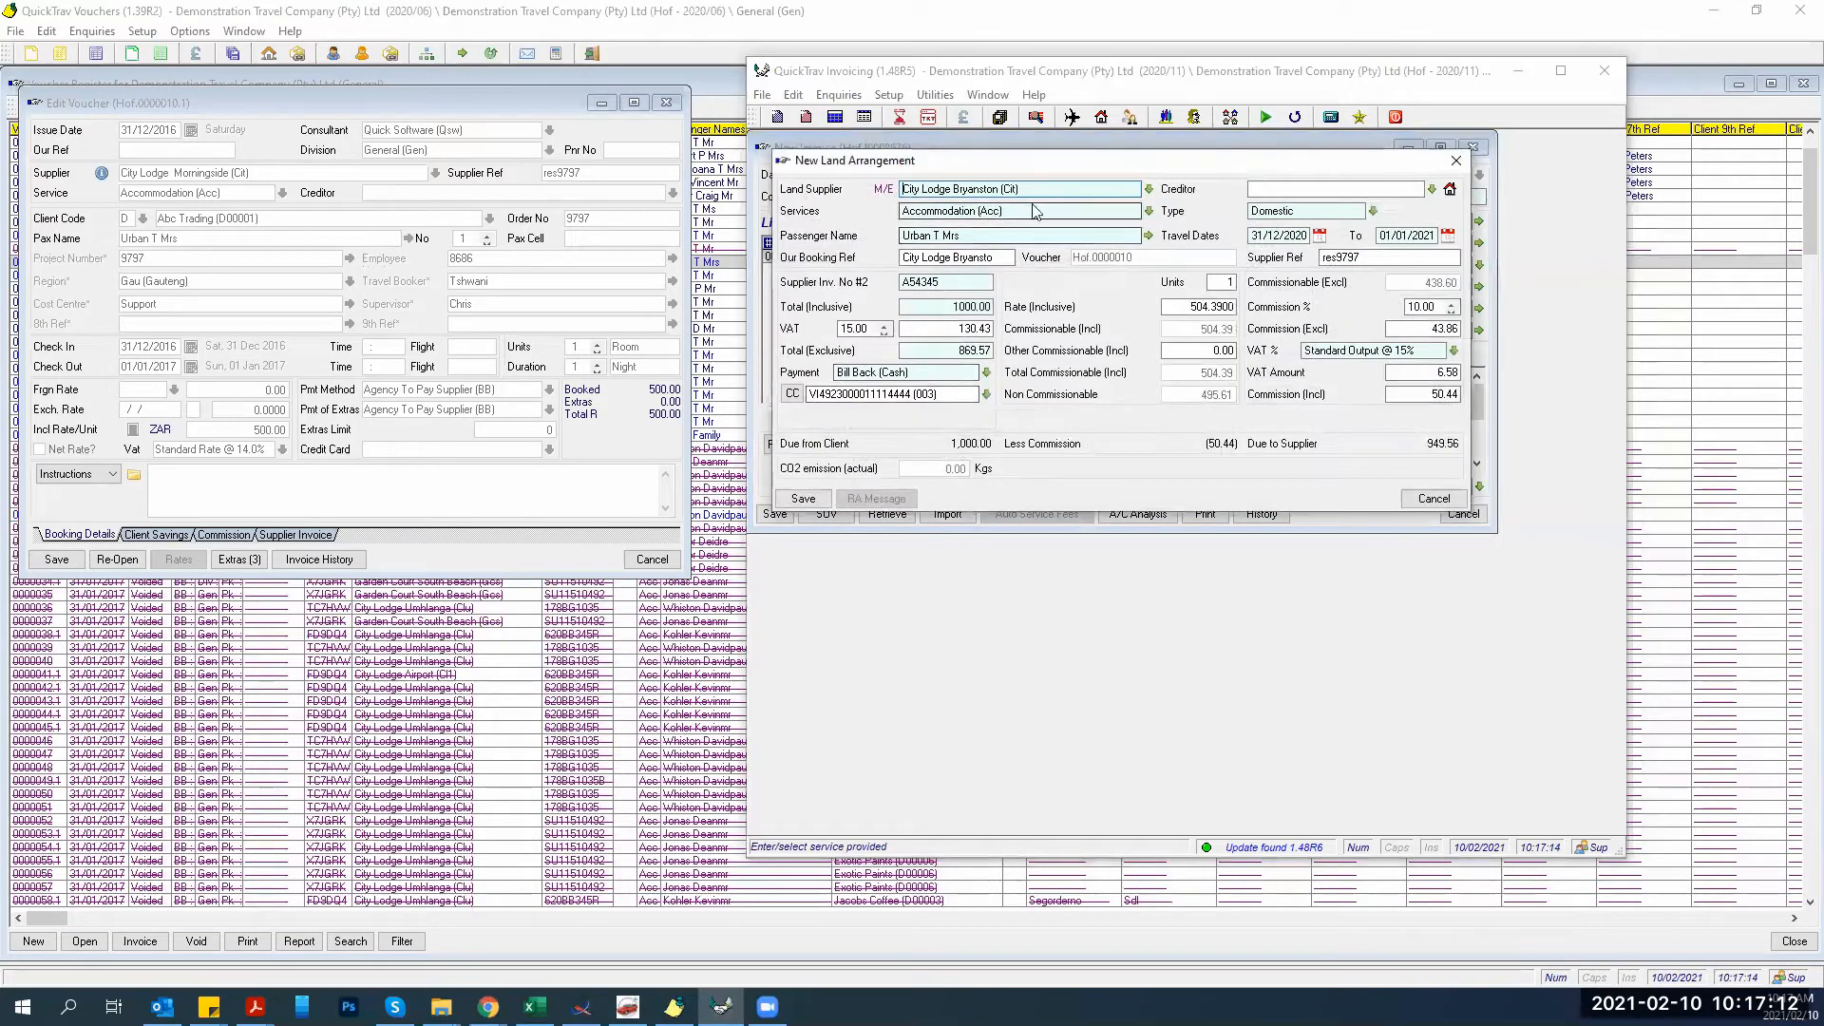
pyautogui.press('Tab')
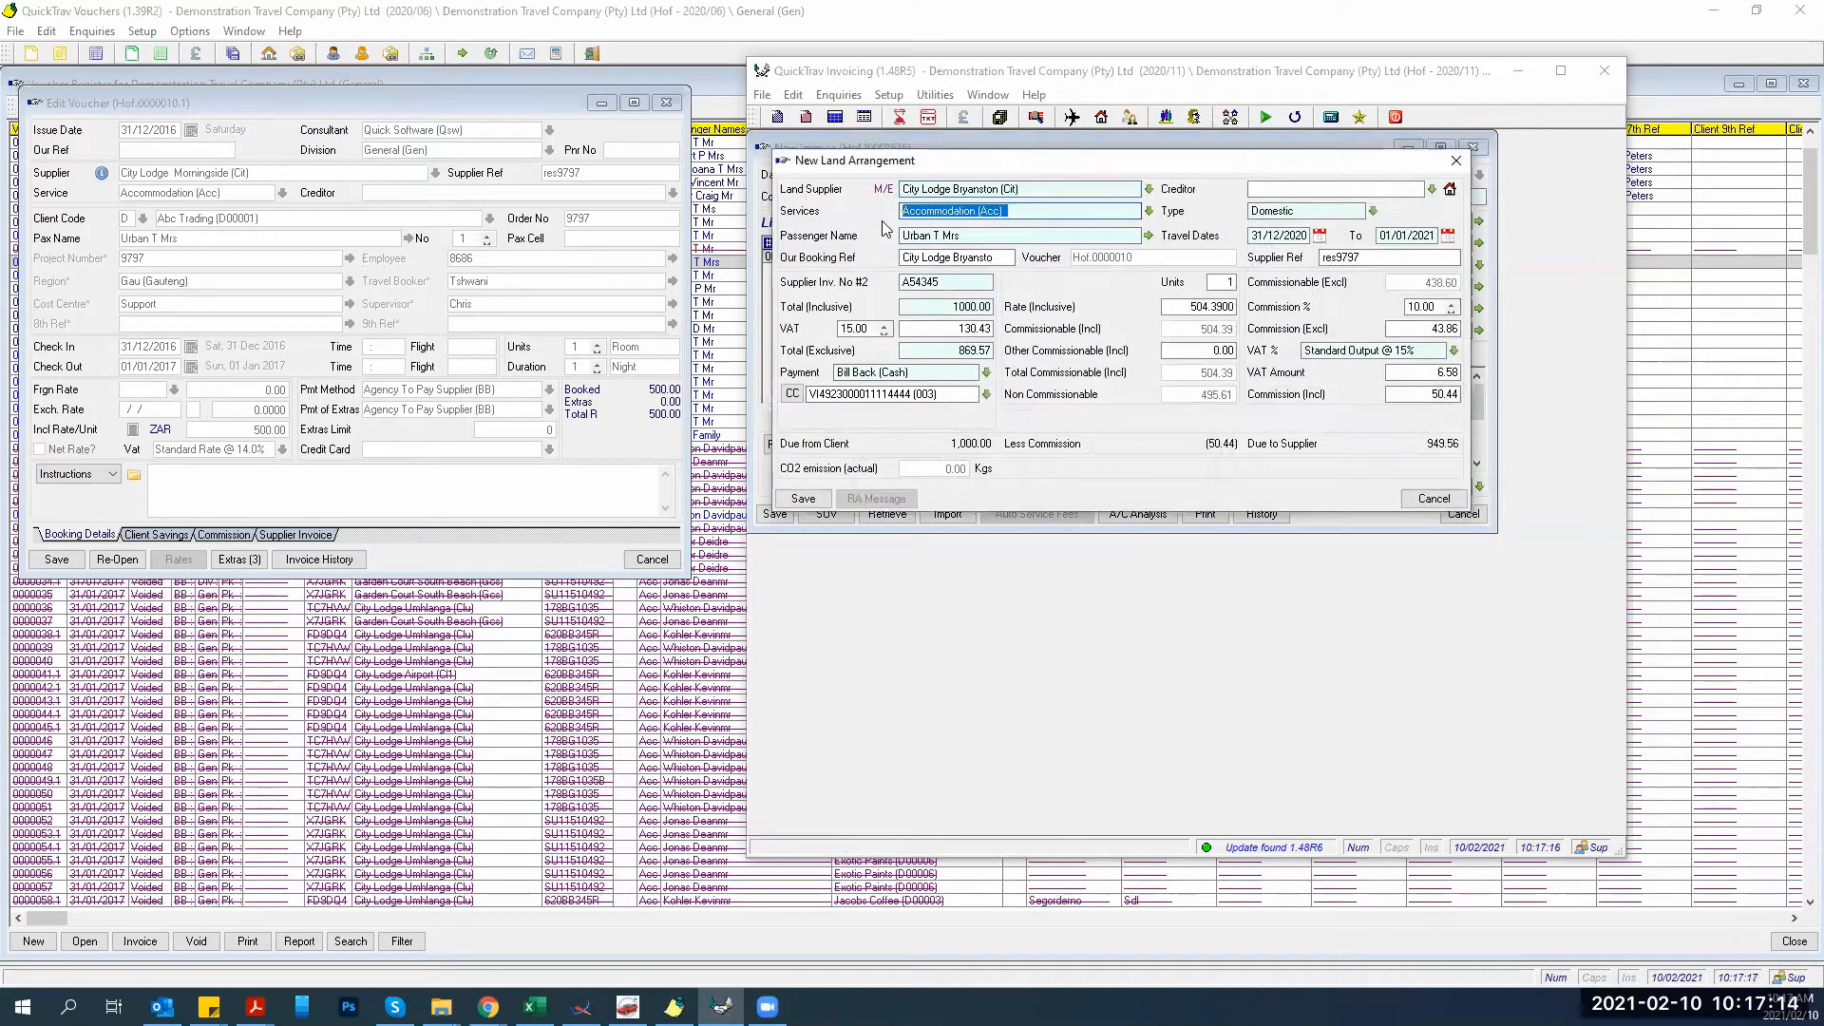
pyautogui.write('tra')
pyautogui.press('Tab')
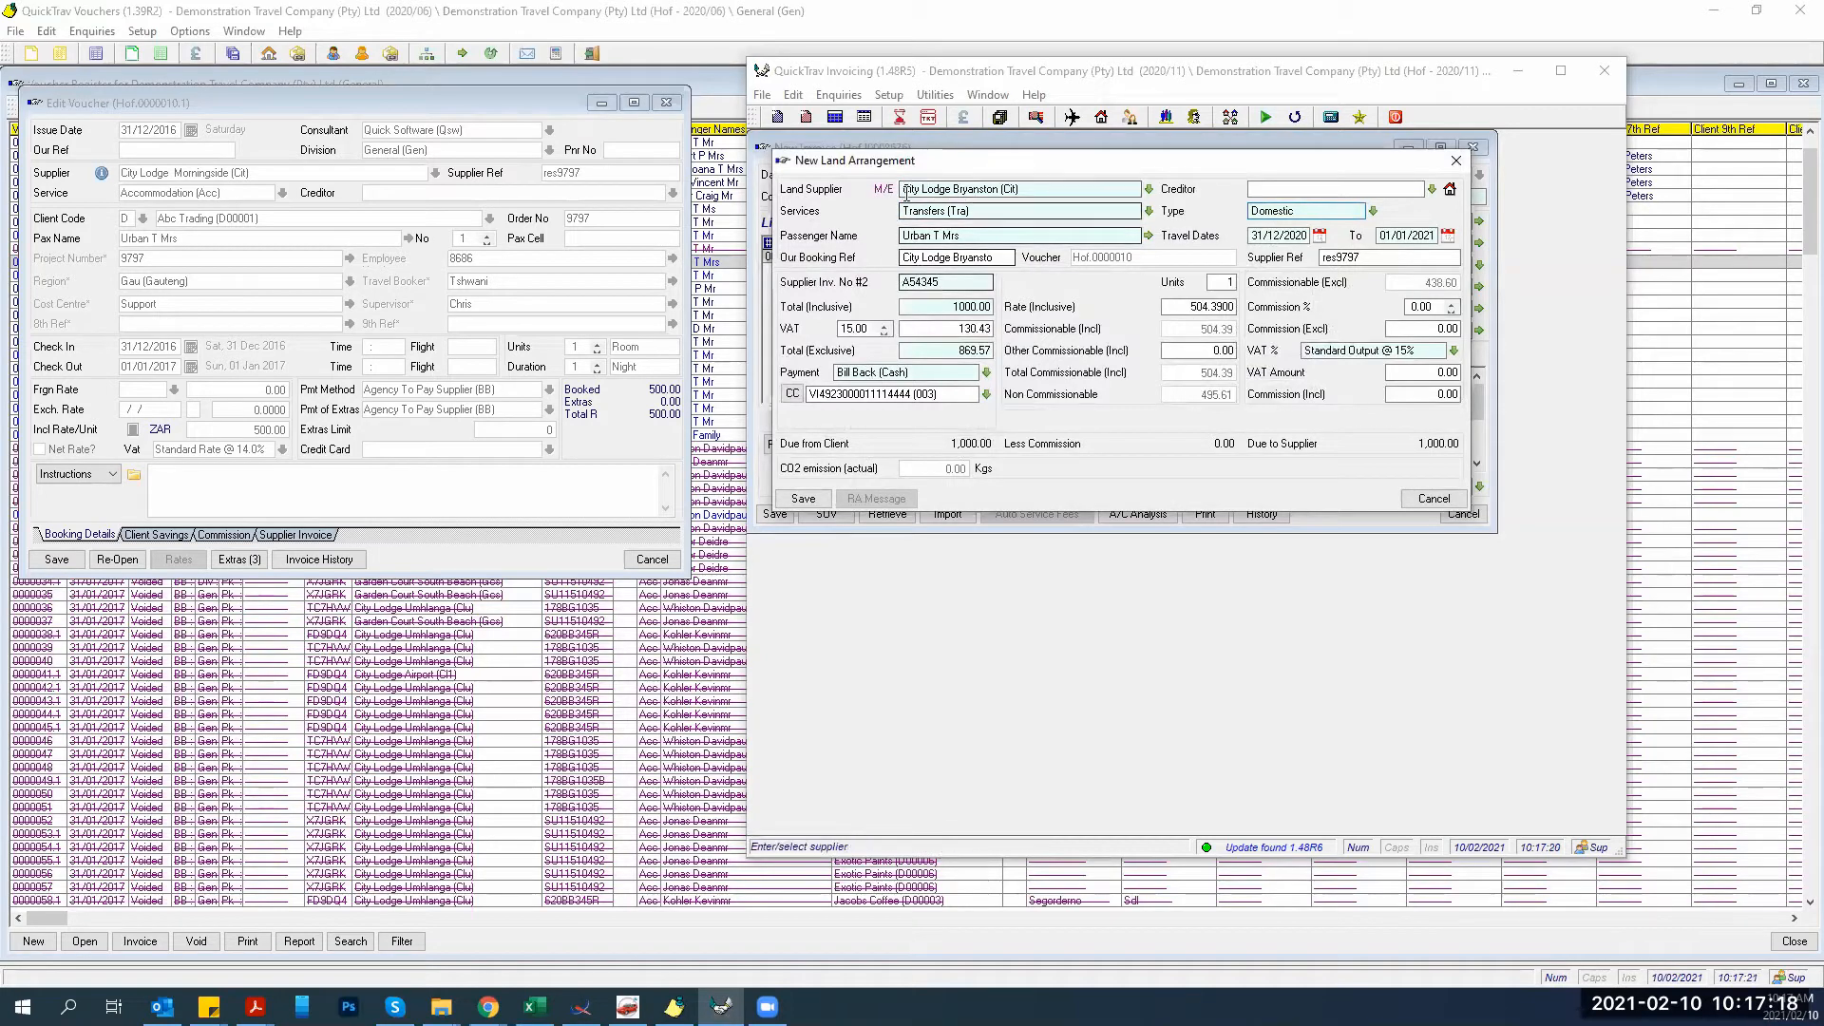
pyautogui.moveTo(938, 307); pyautogui.dragTo(1106, 308)
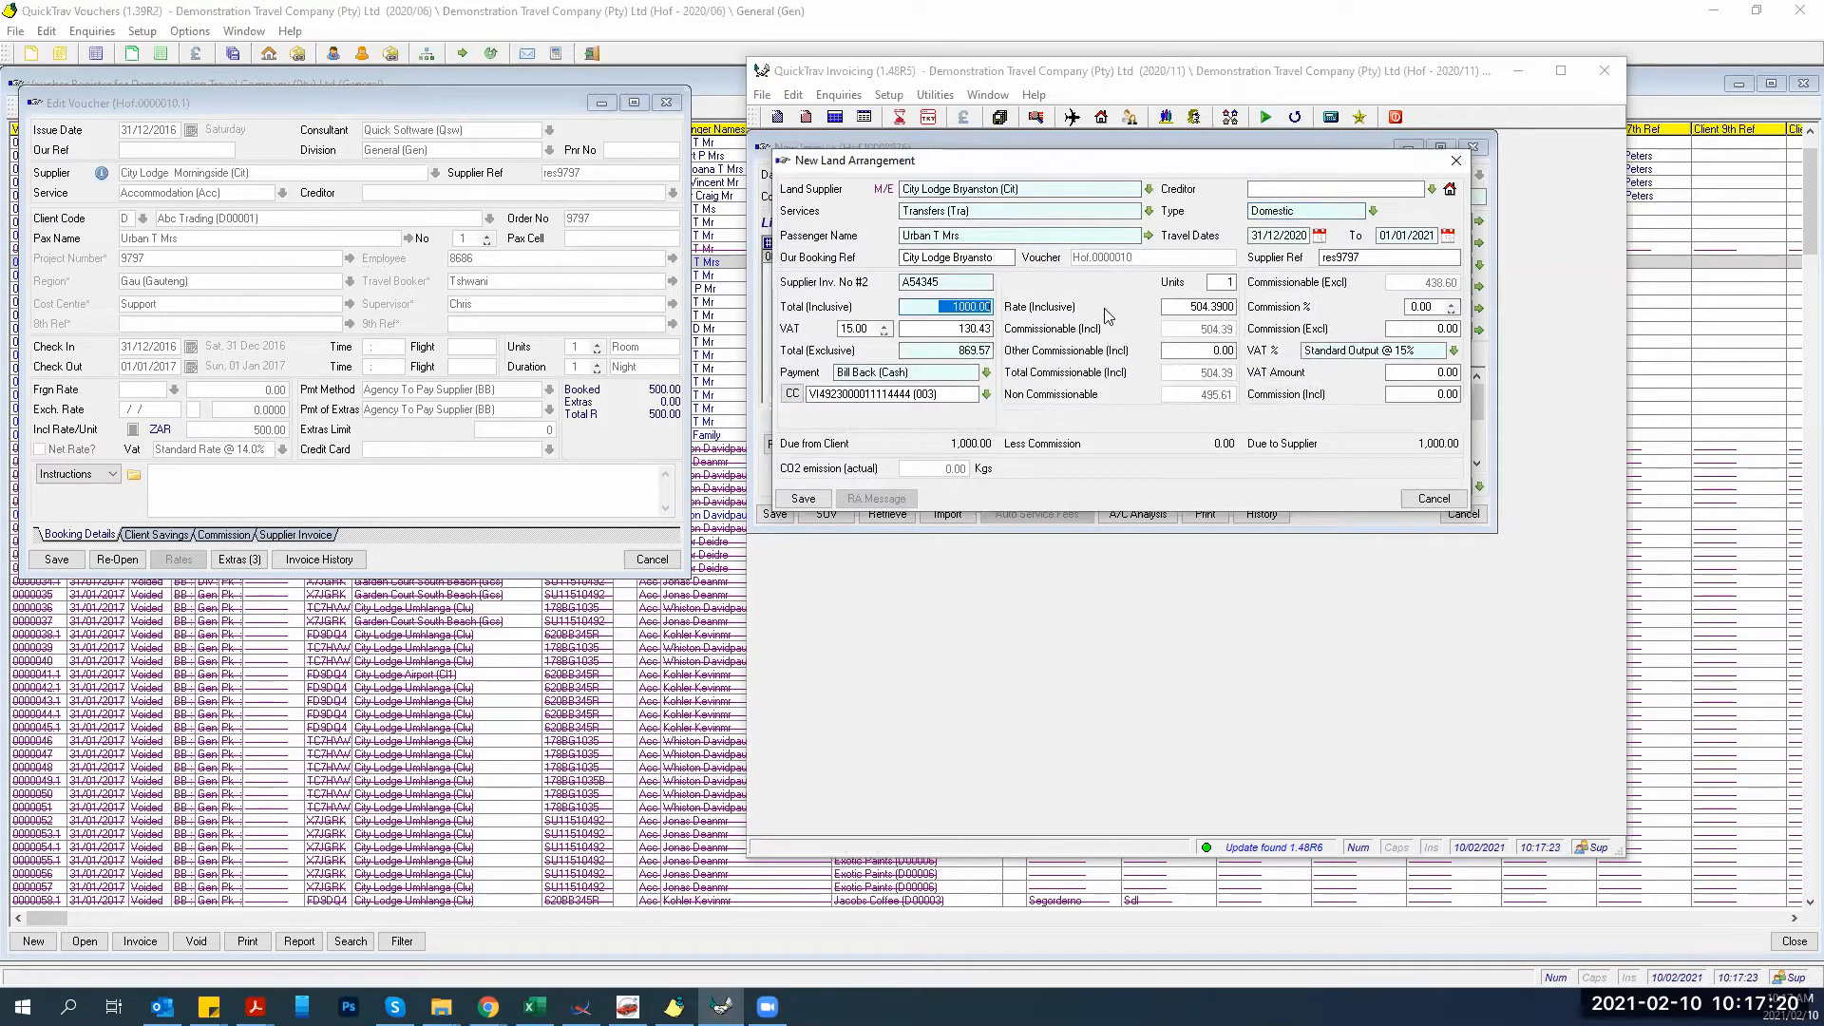
pyautogui.write('200')
pyautogui.press('Tab')
pyautogui.press('Return')
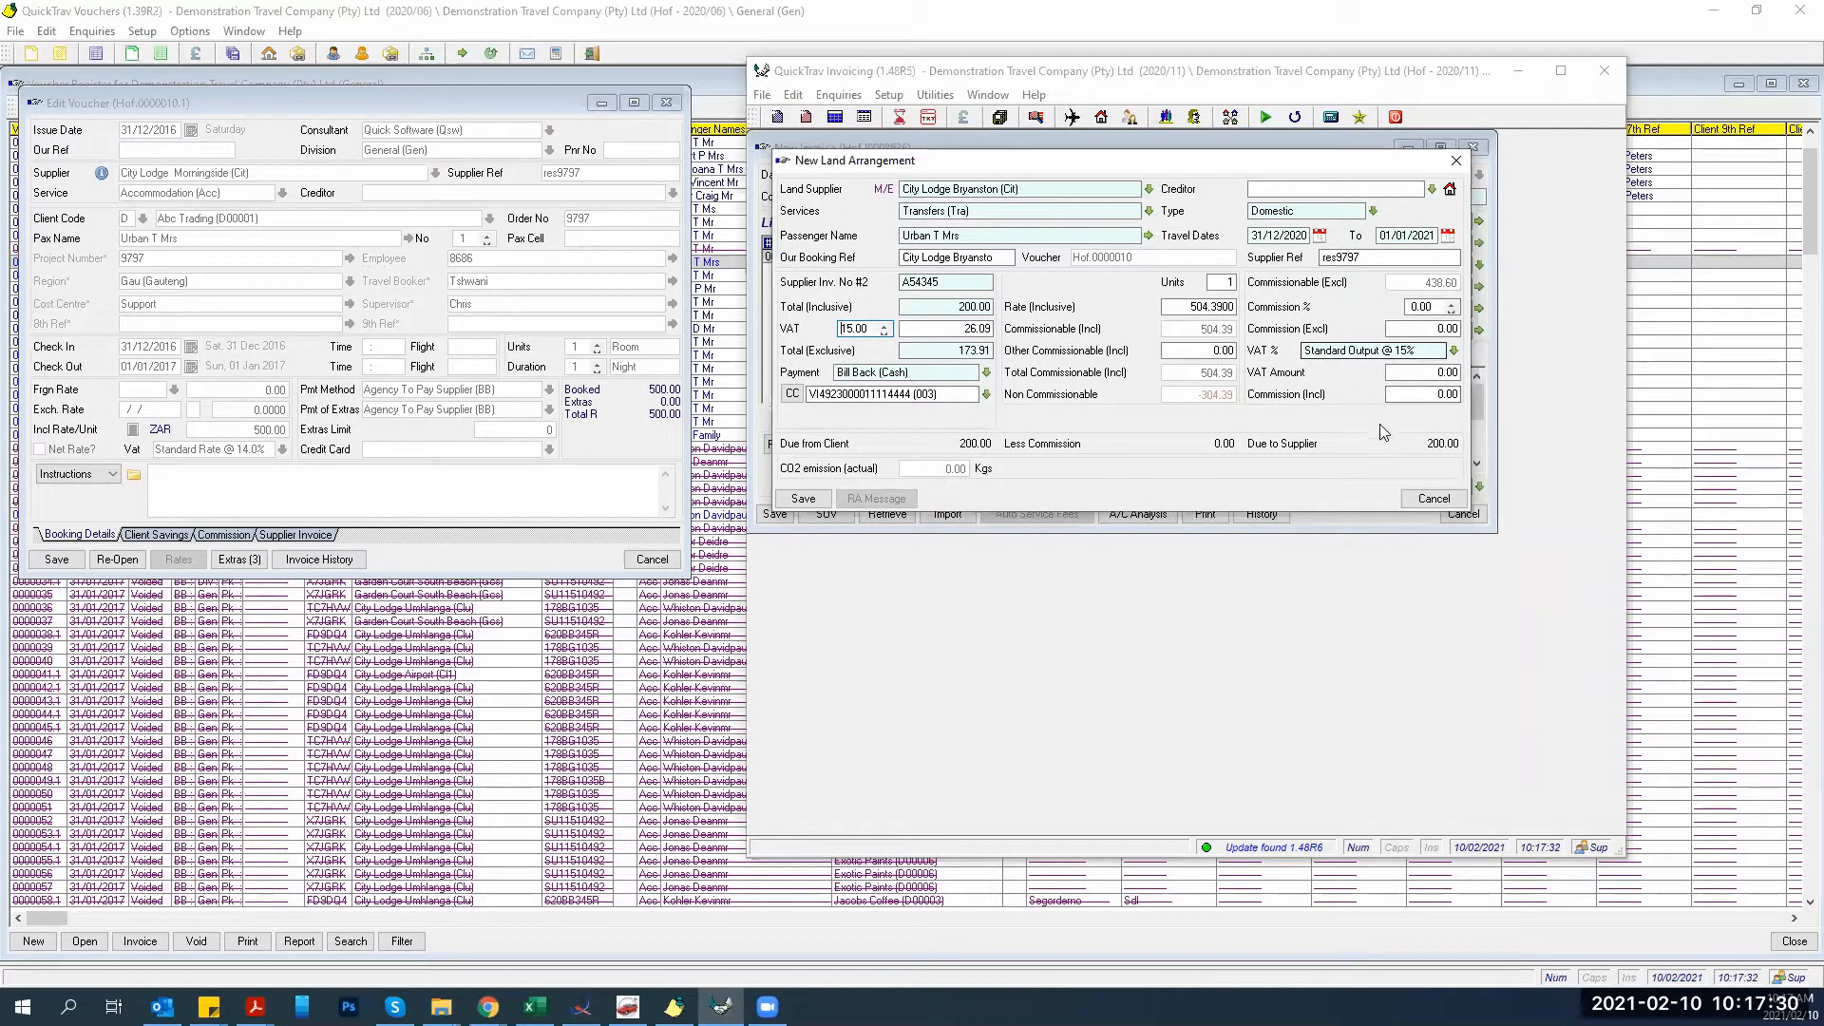
pyautogui.click(802, 499)
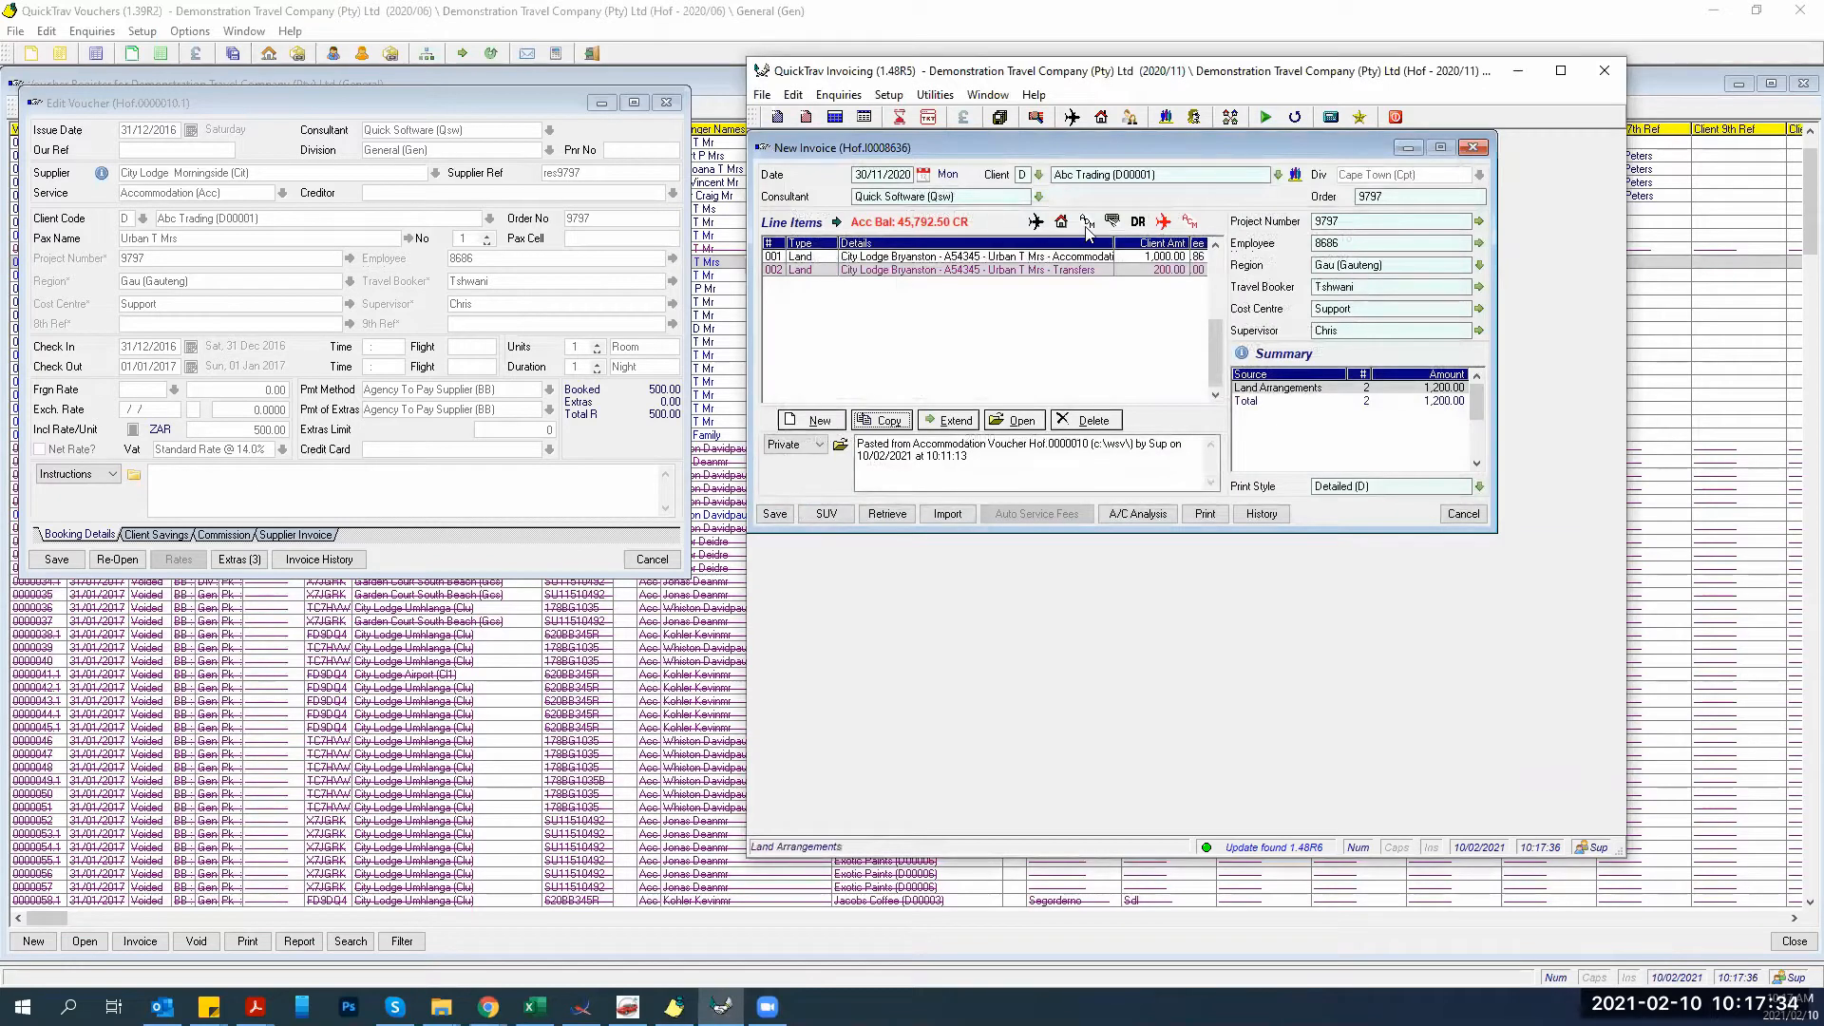
# Copy the transfers line into a new City Lodge Bryanston form with Accommodation as its service.
pyautogui.click(797, 416)
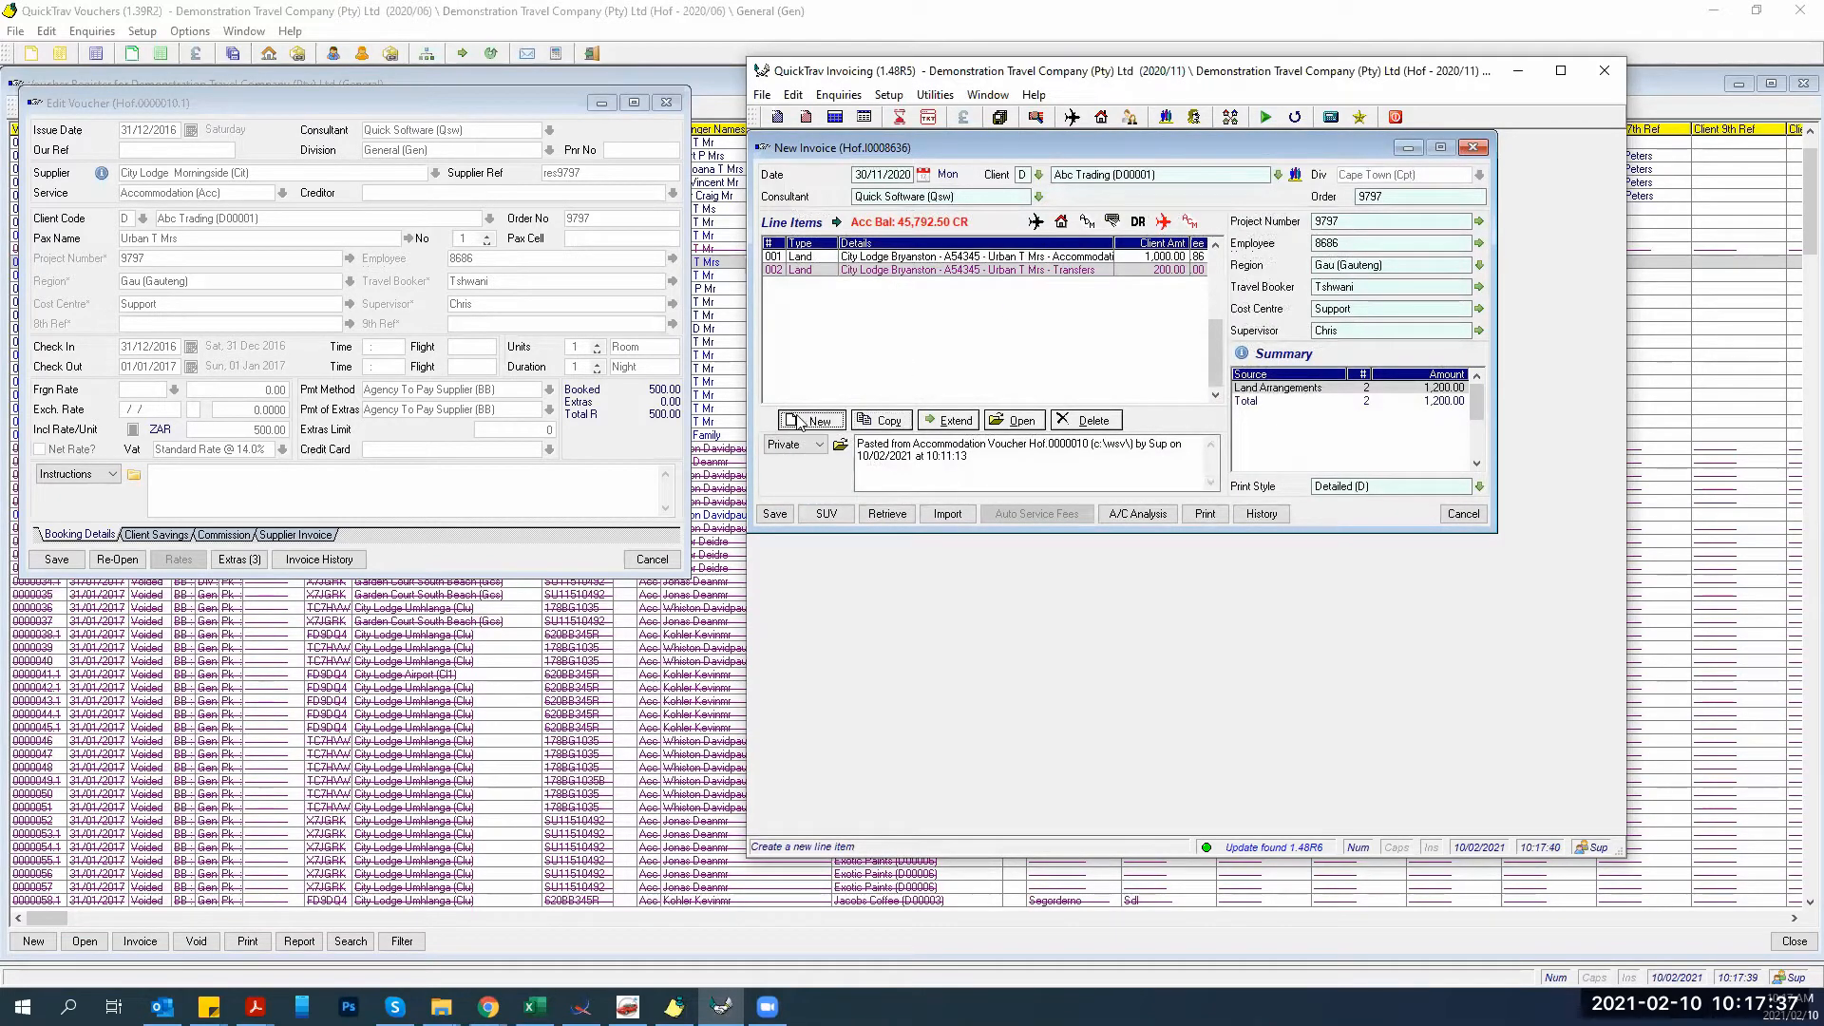
pyautogui.click(794, 330)
pyautogui.click(890, 425)
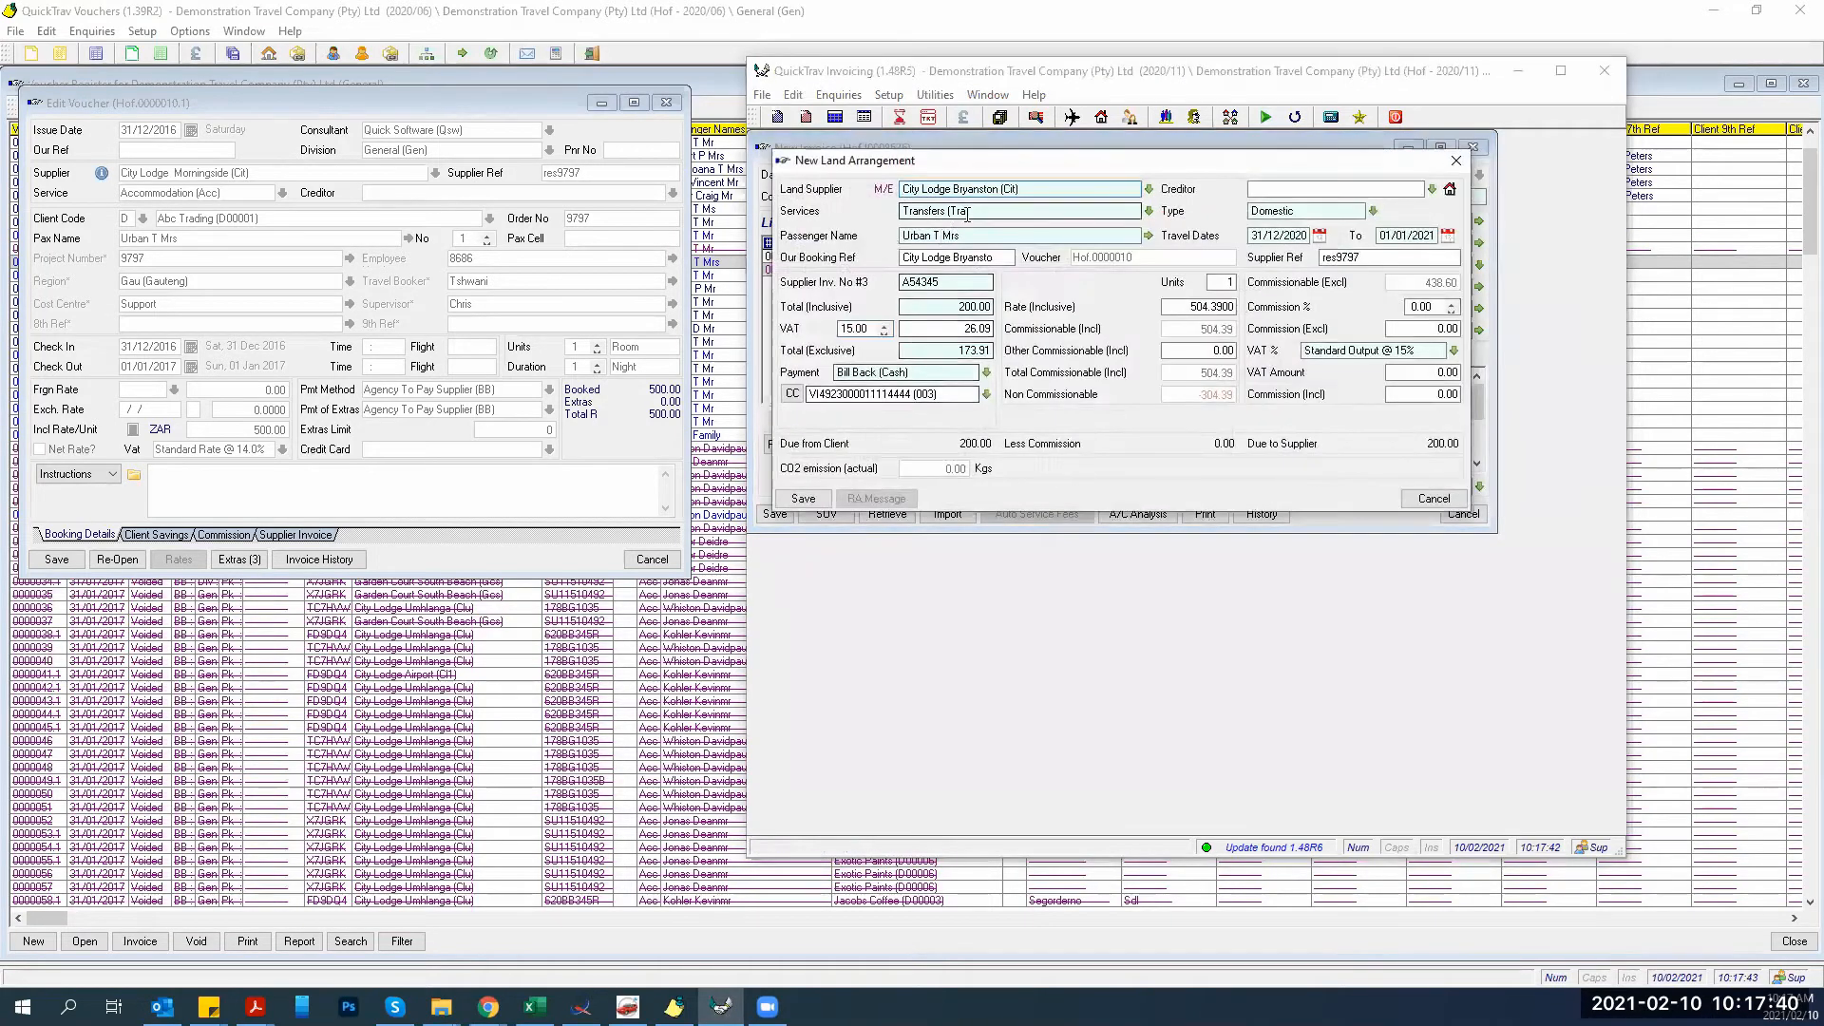
pyautogui.click(1149, 211)
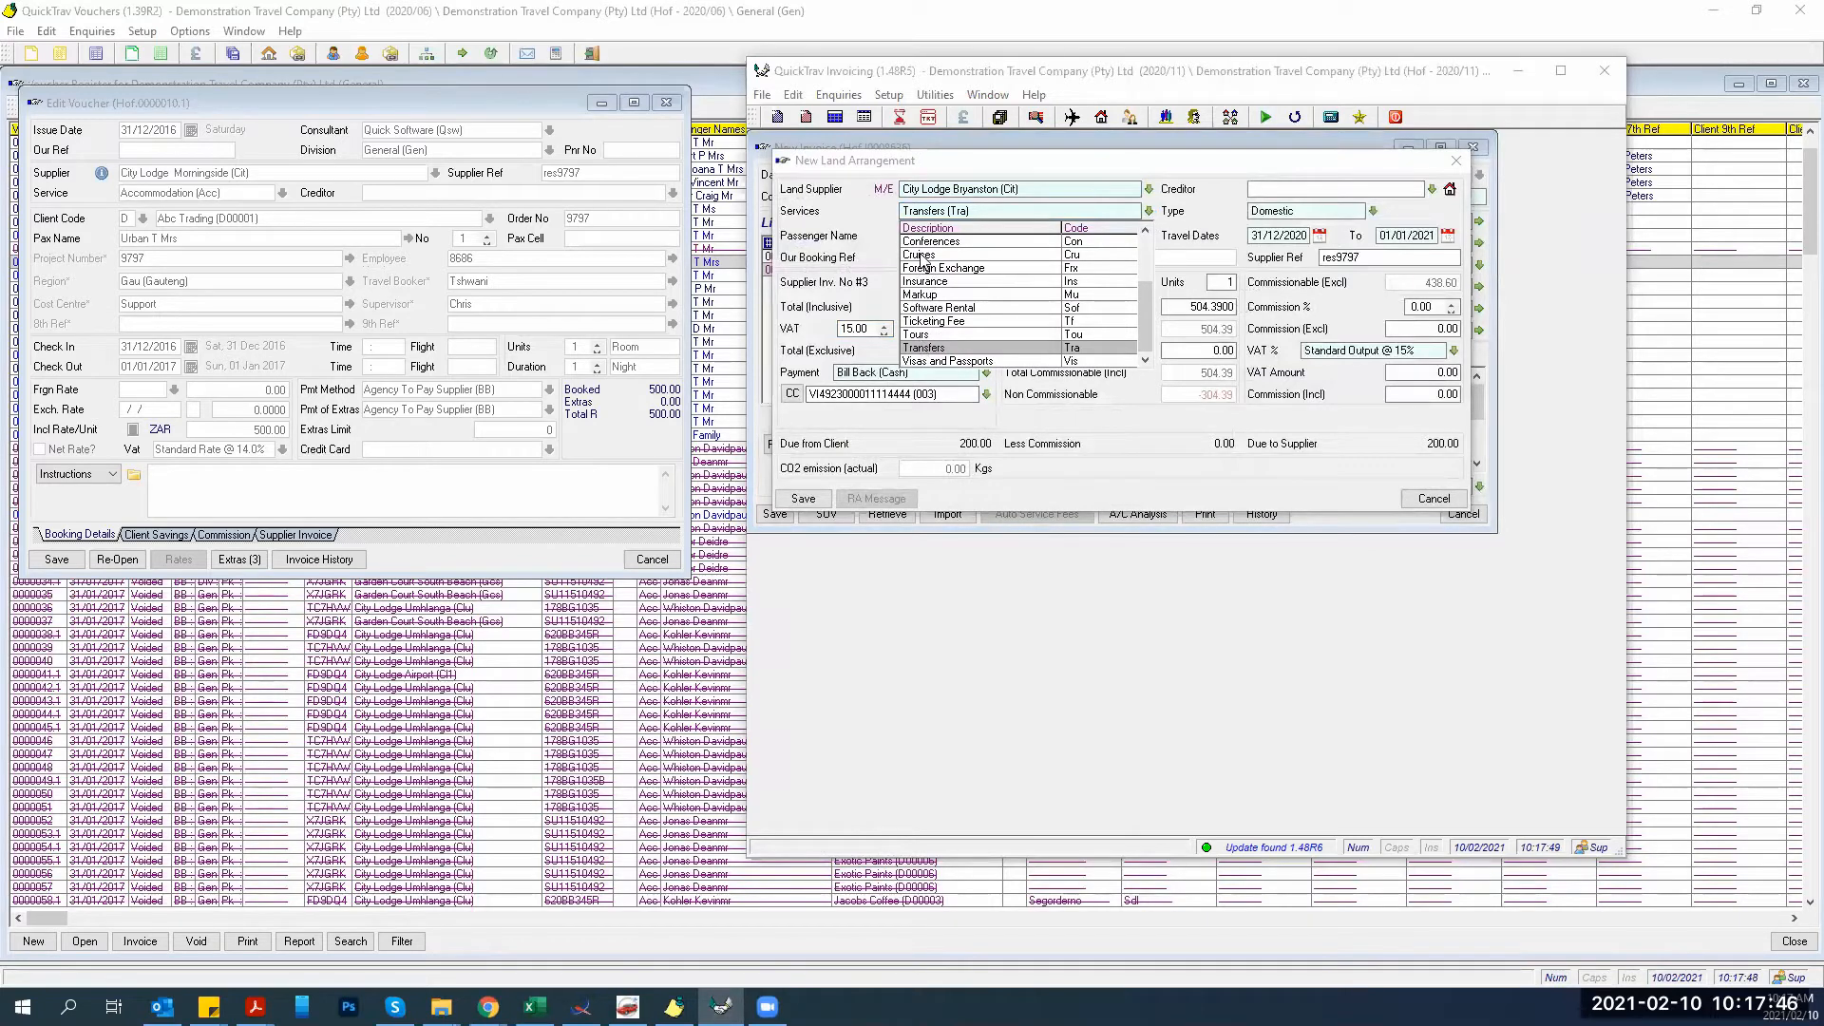
pyautogui.scroll(11, 921, 261)
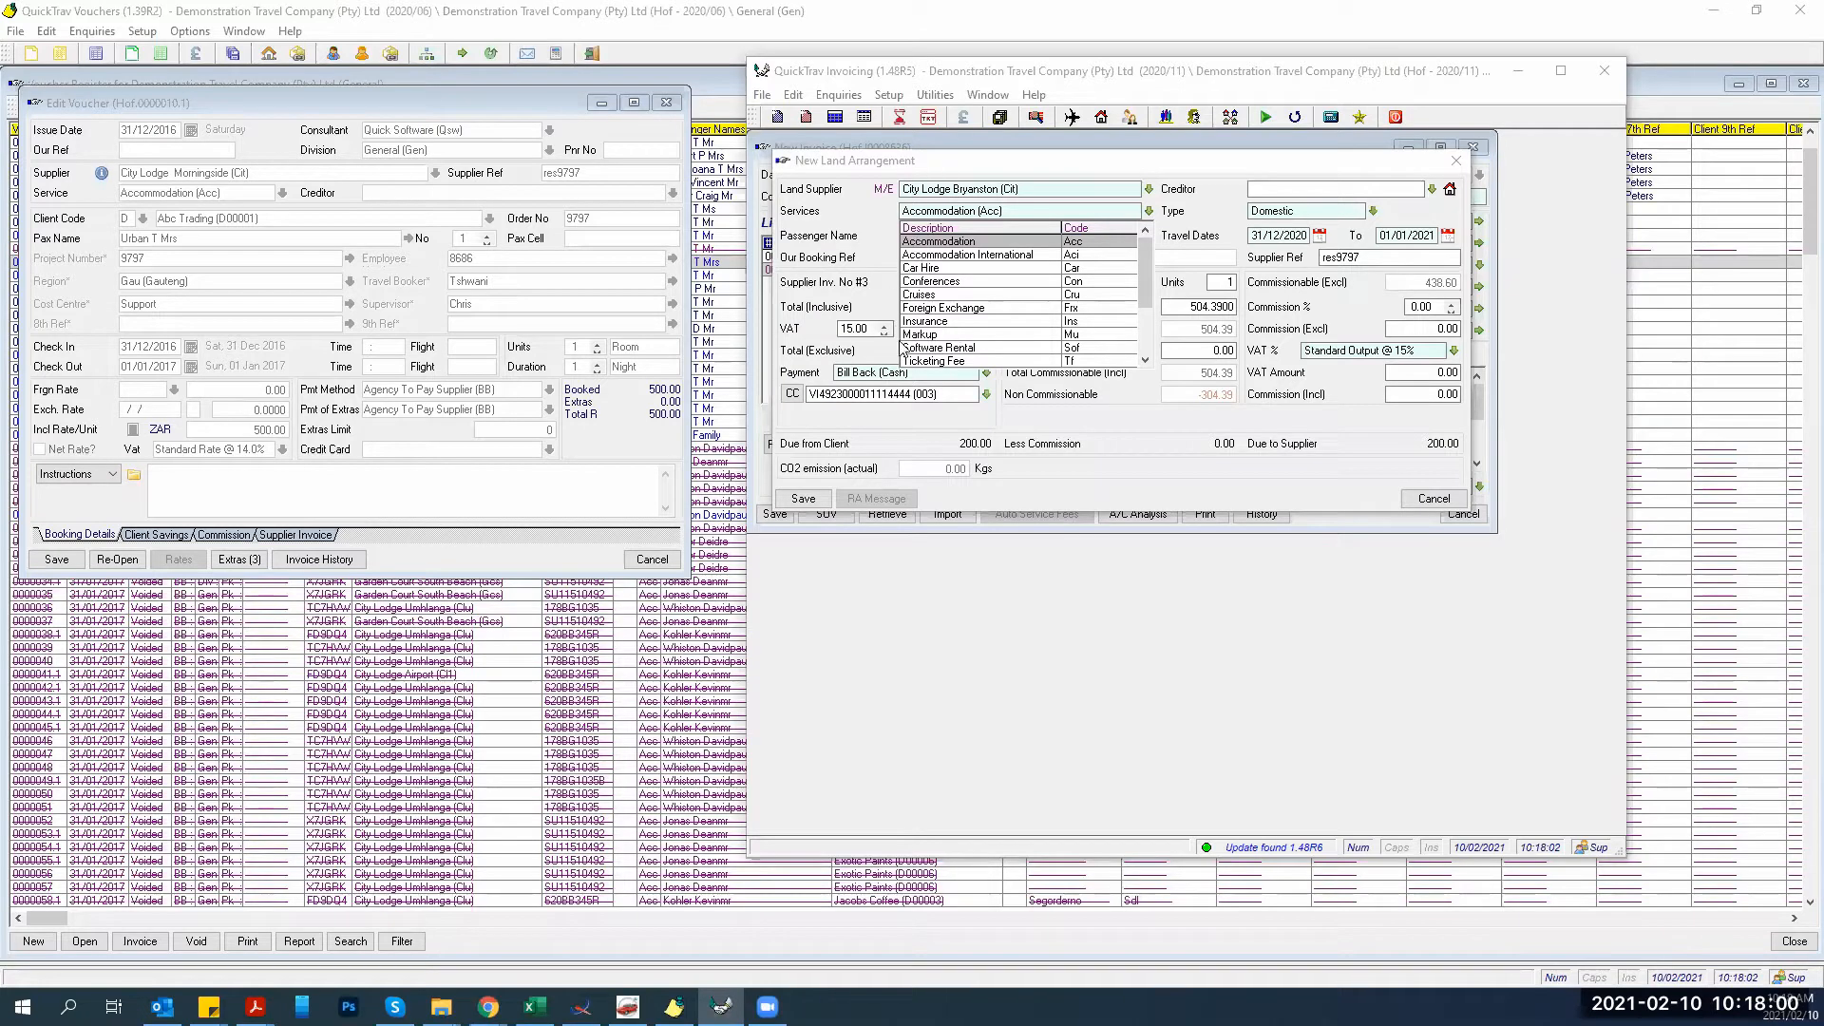
pyautogui.click(931, 243)
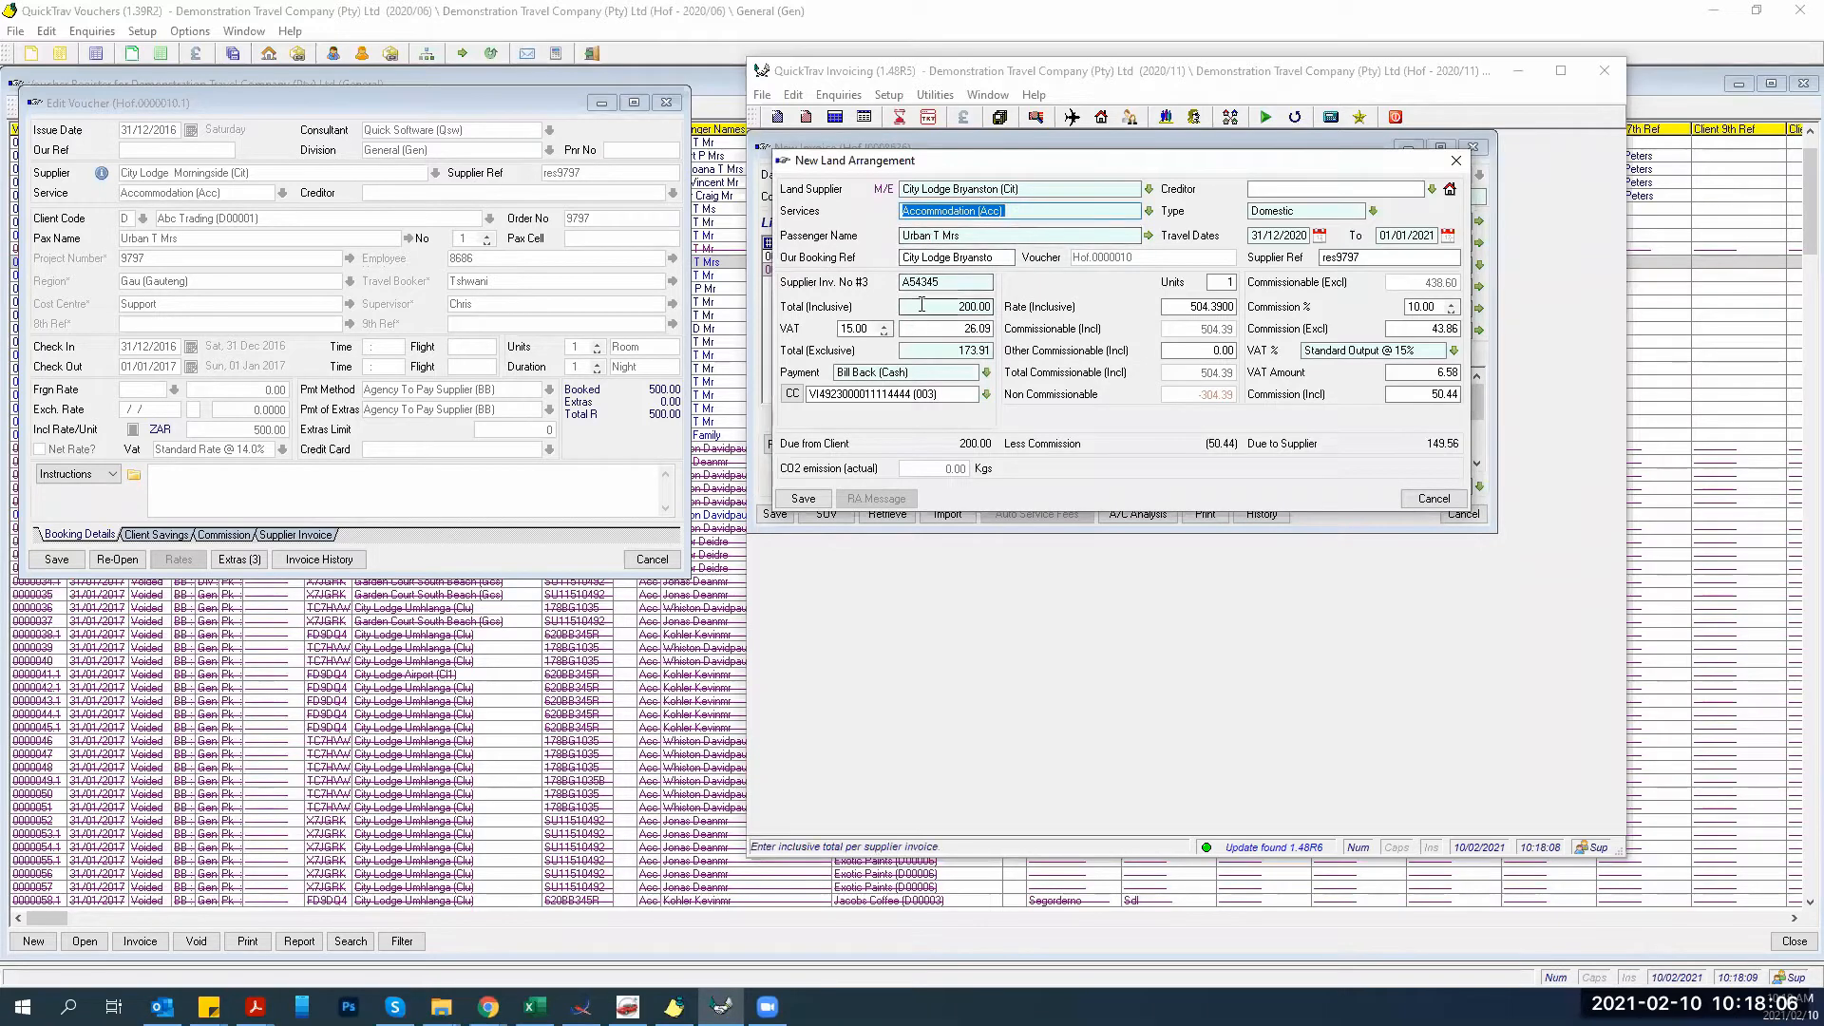
pyautogui.moveTo(927, 306); pyautogui.dragTo(976, 310)
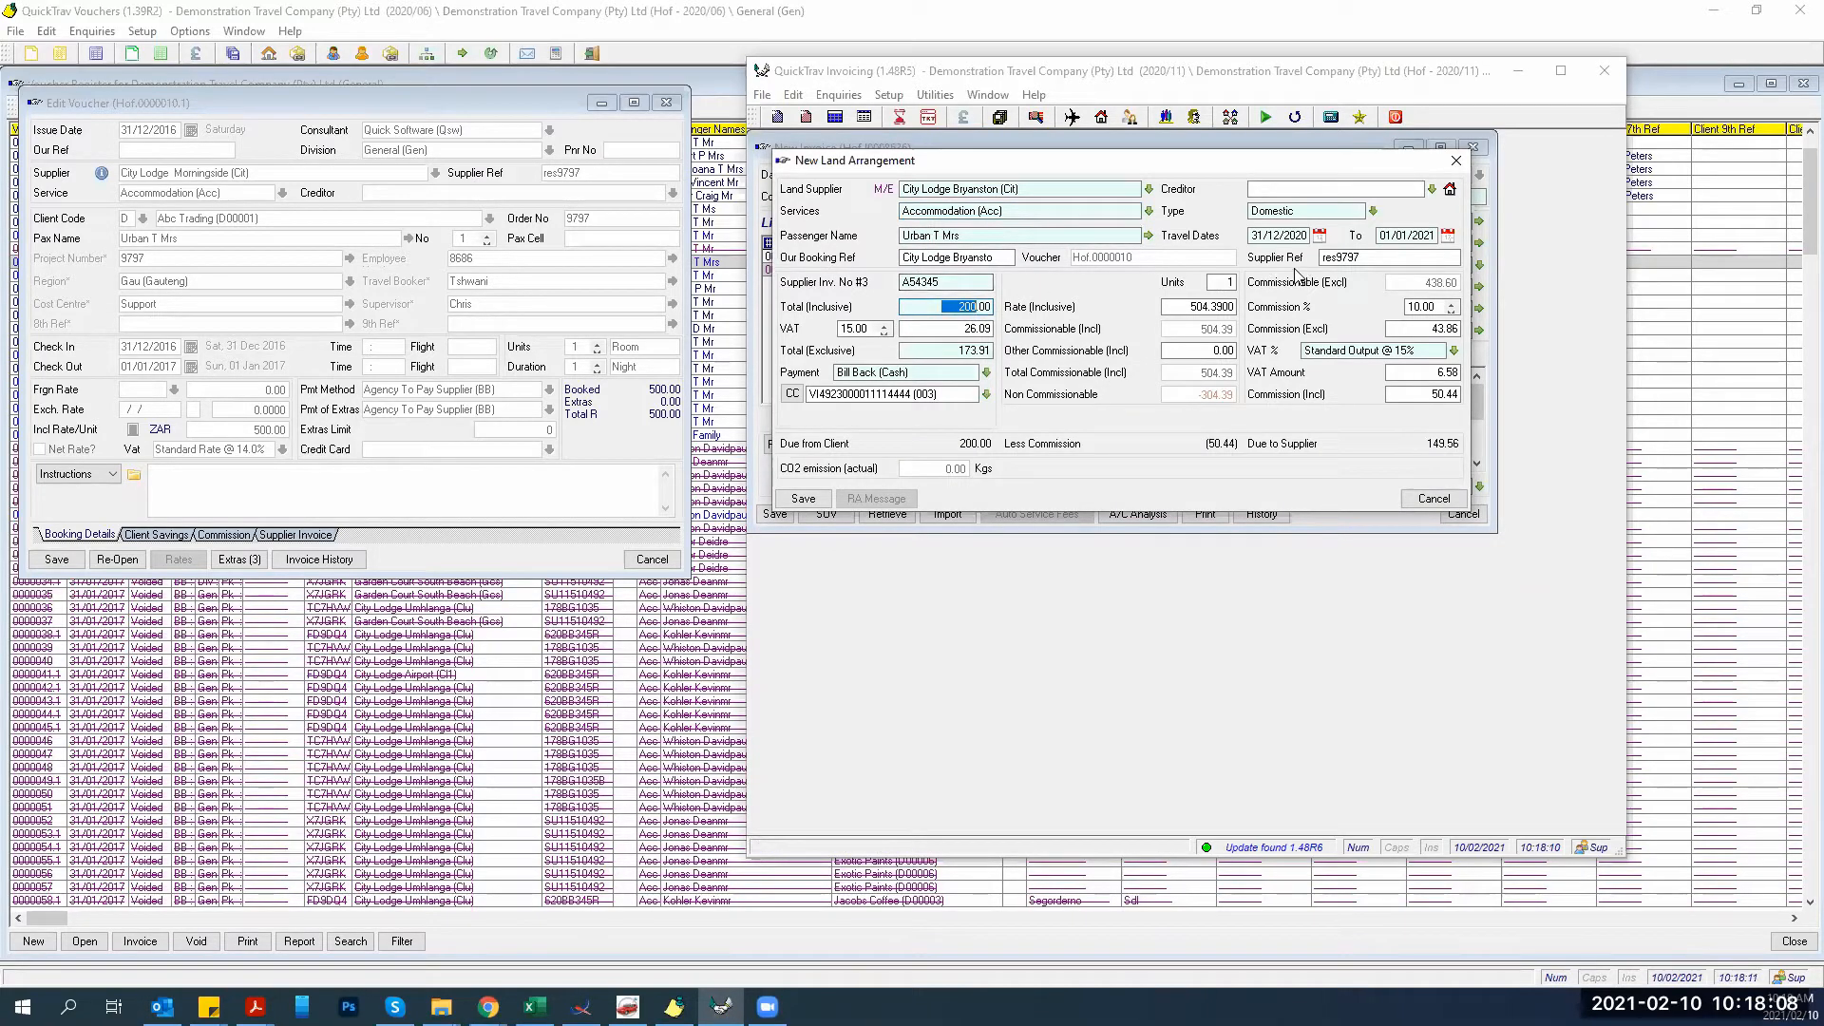
# Set the booking reference to Extras and inclusive total to 301.20, recalculate VAT, and save.
pyautogui.click(1003, 257)
pyautogui.tripleClick(1003, 257)
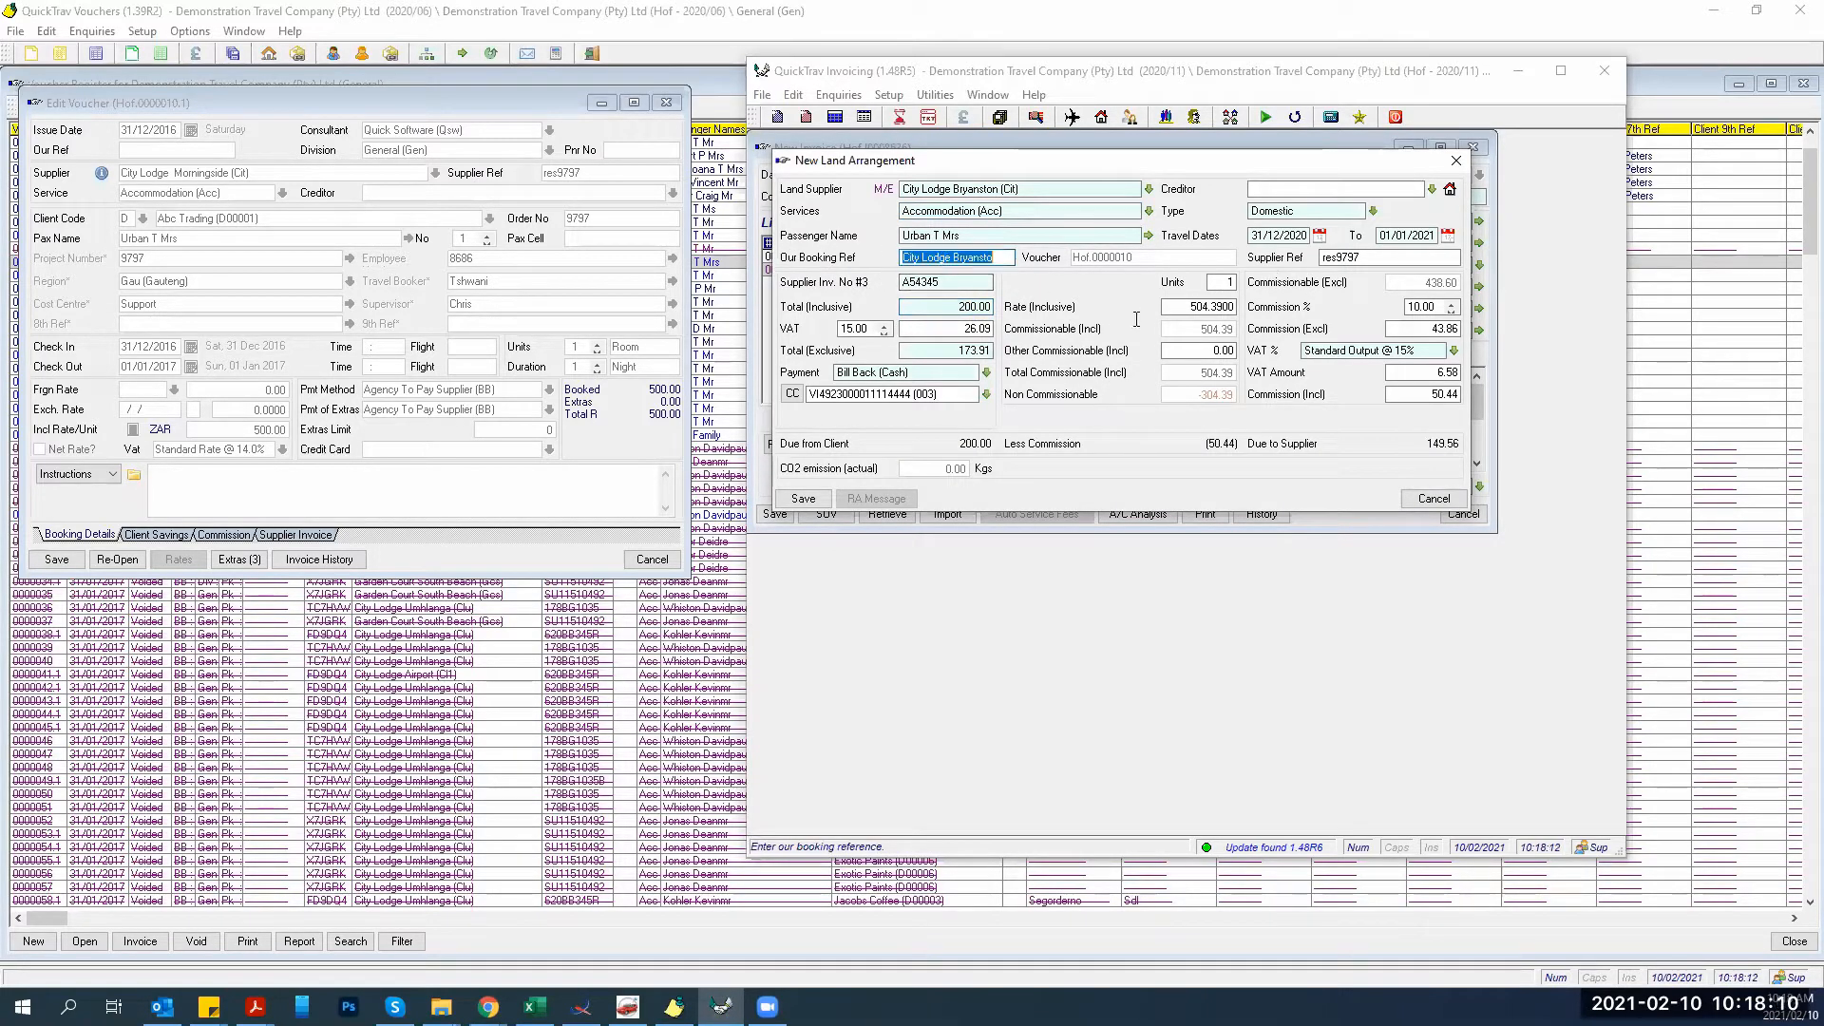
pyautogui.write('E')
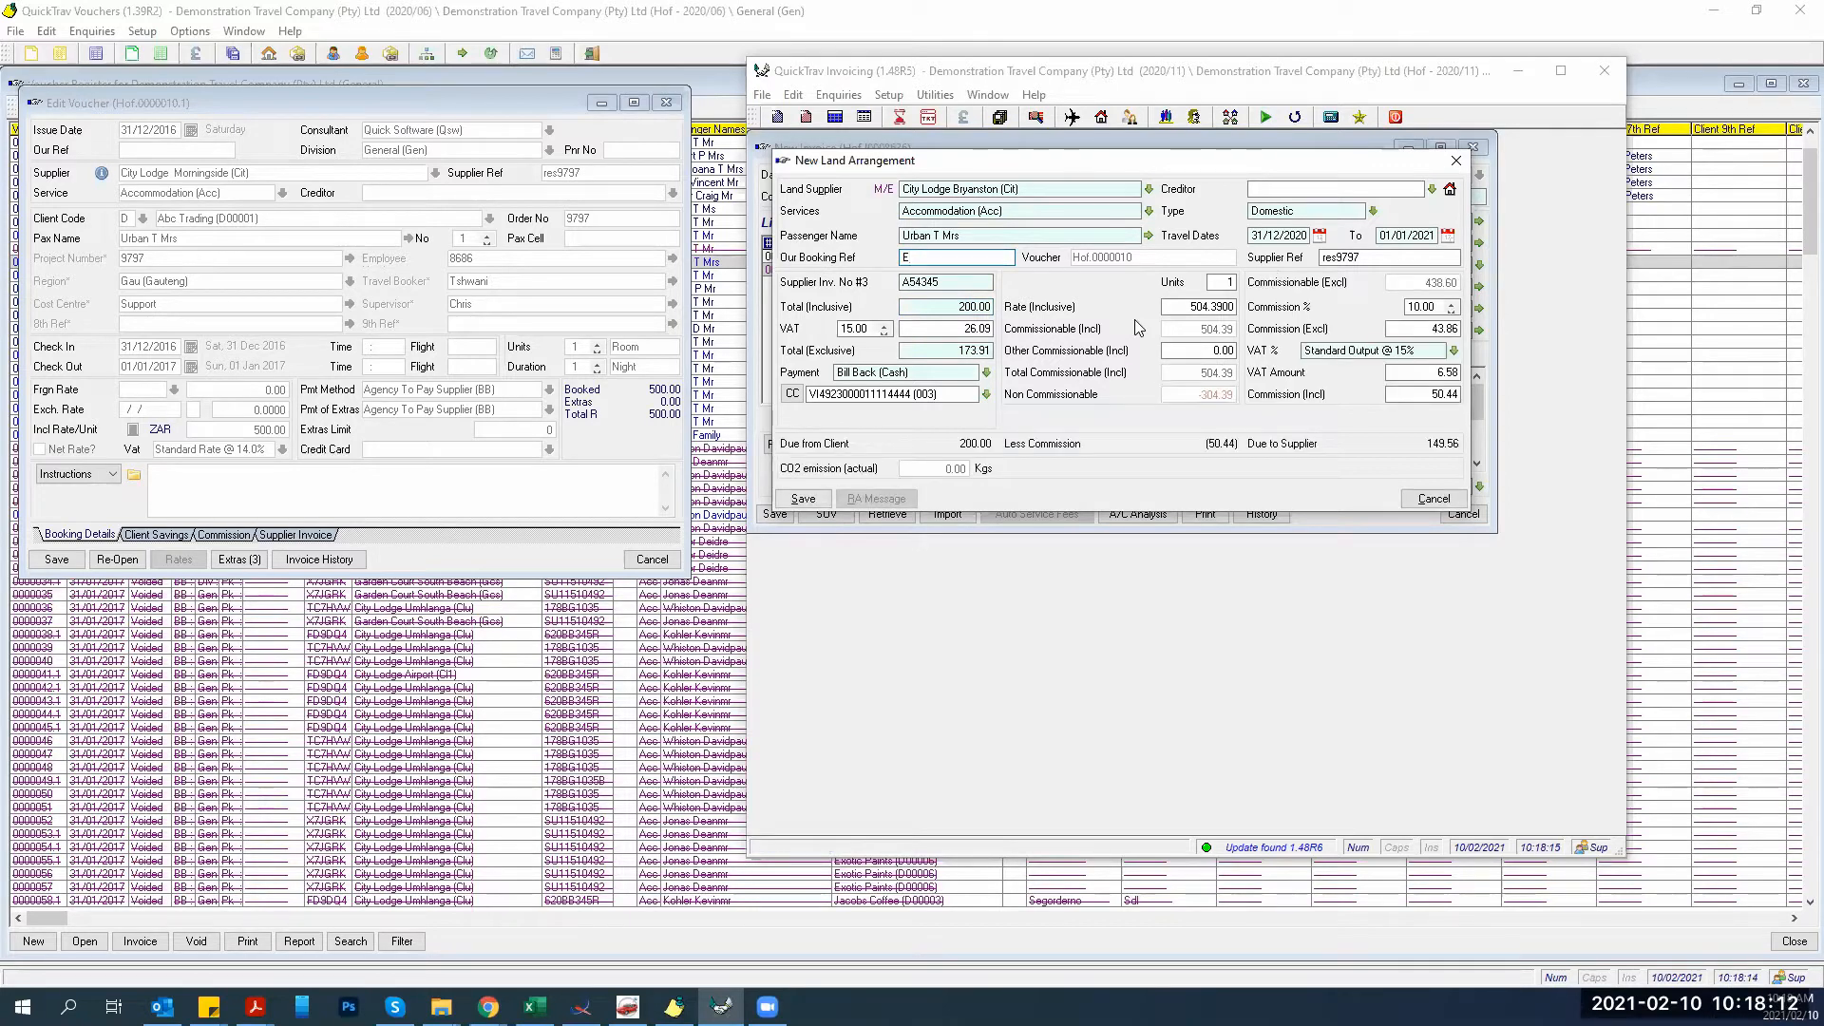
pyautogui.write('Extras')
pyautogui.press('Tab')
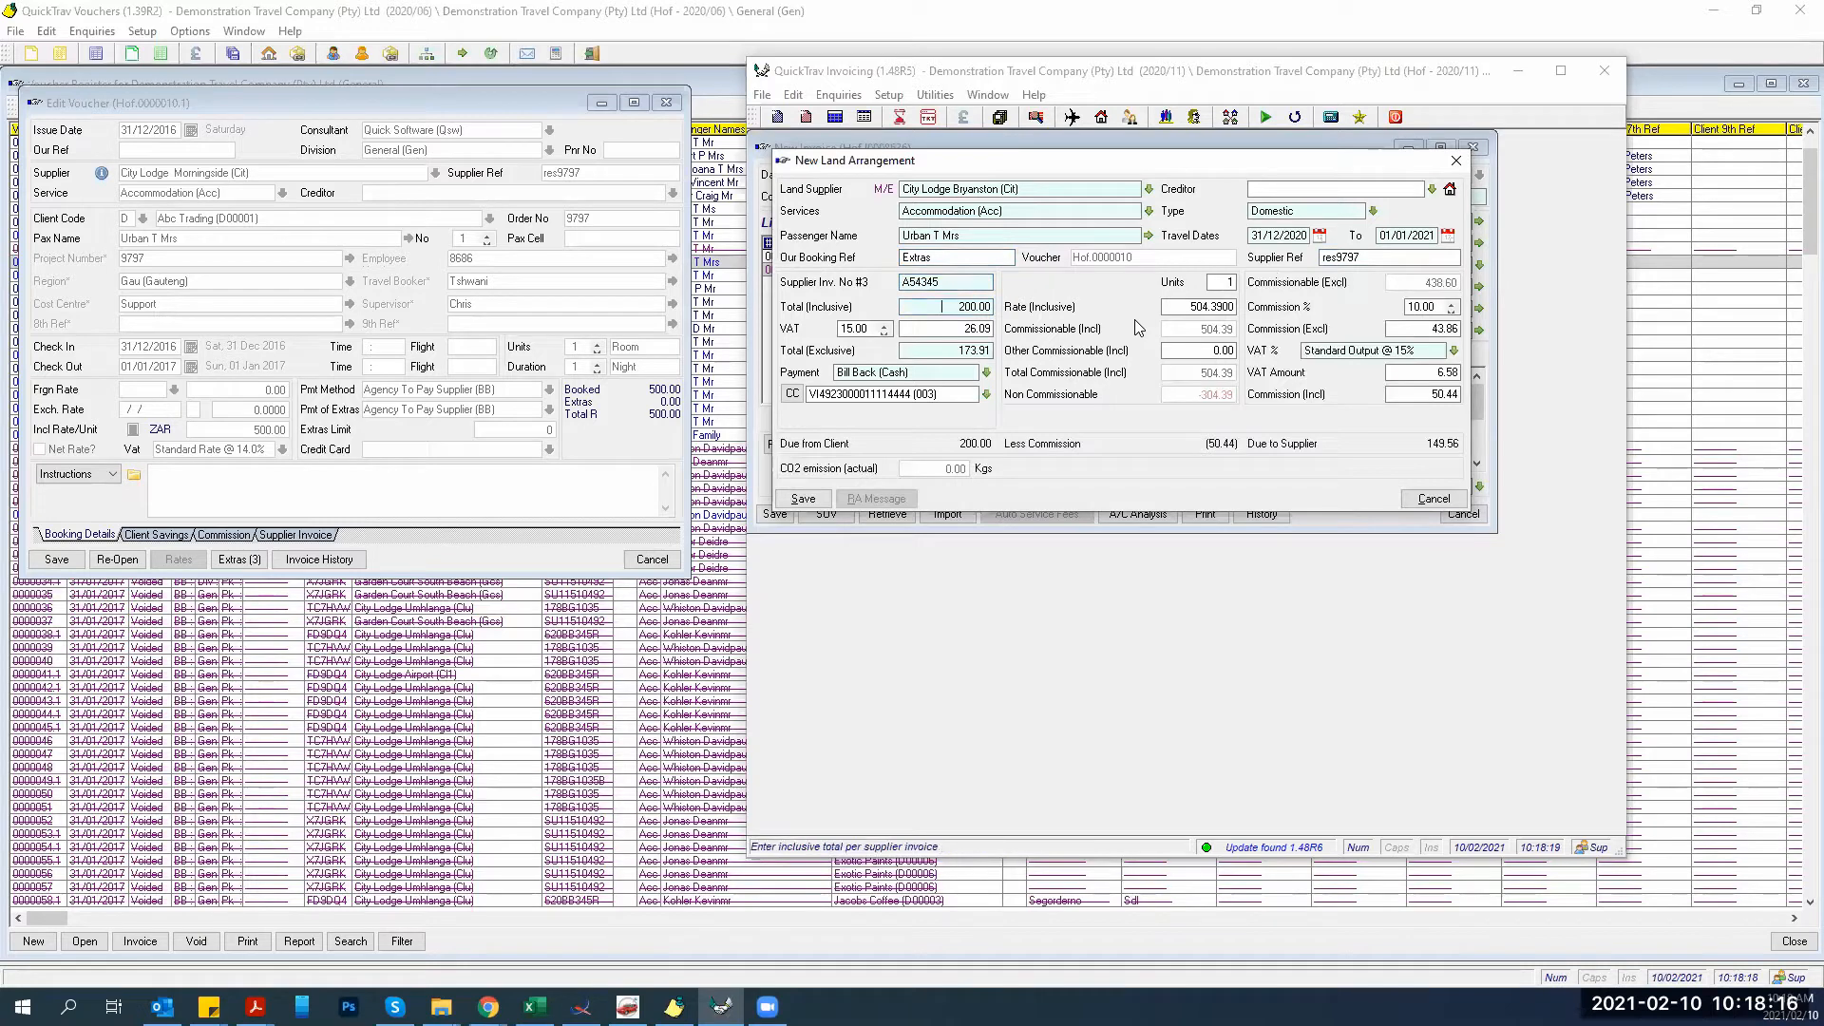
pyautogui.write('301.20')
pyautogui.press('Tab')
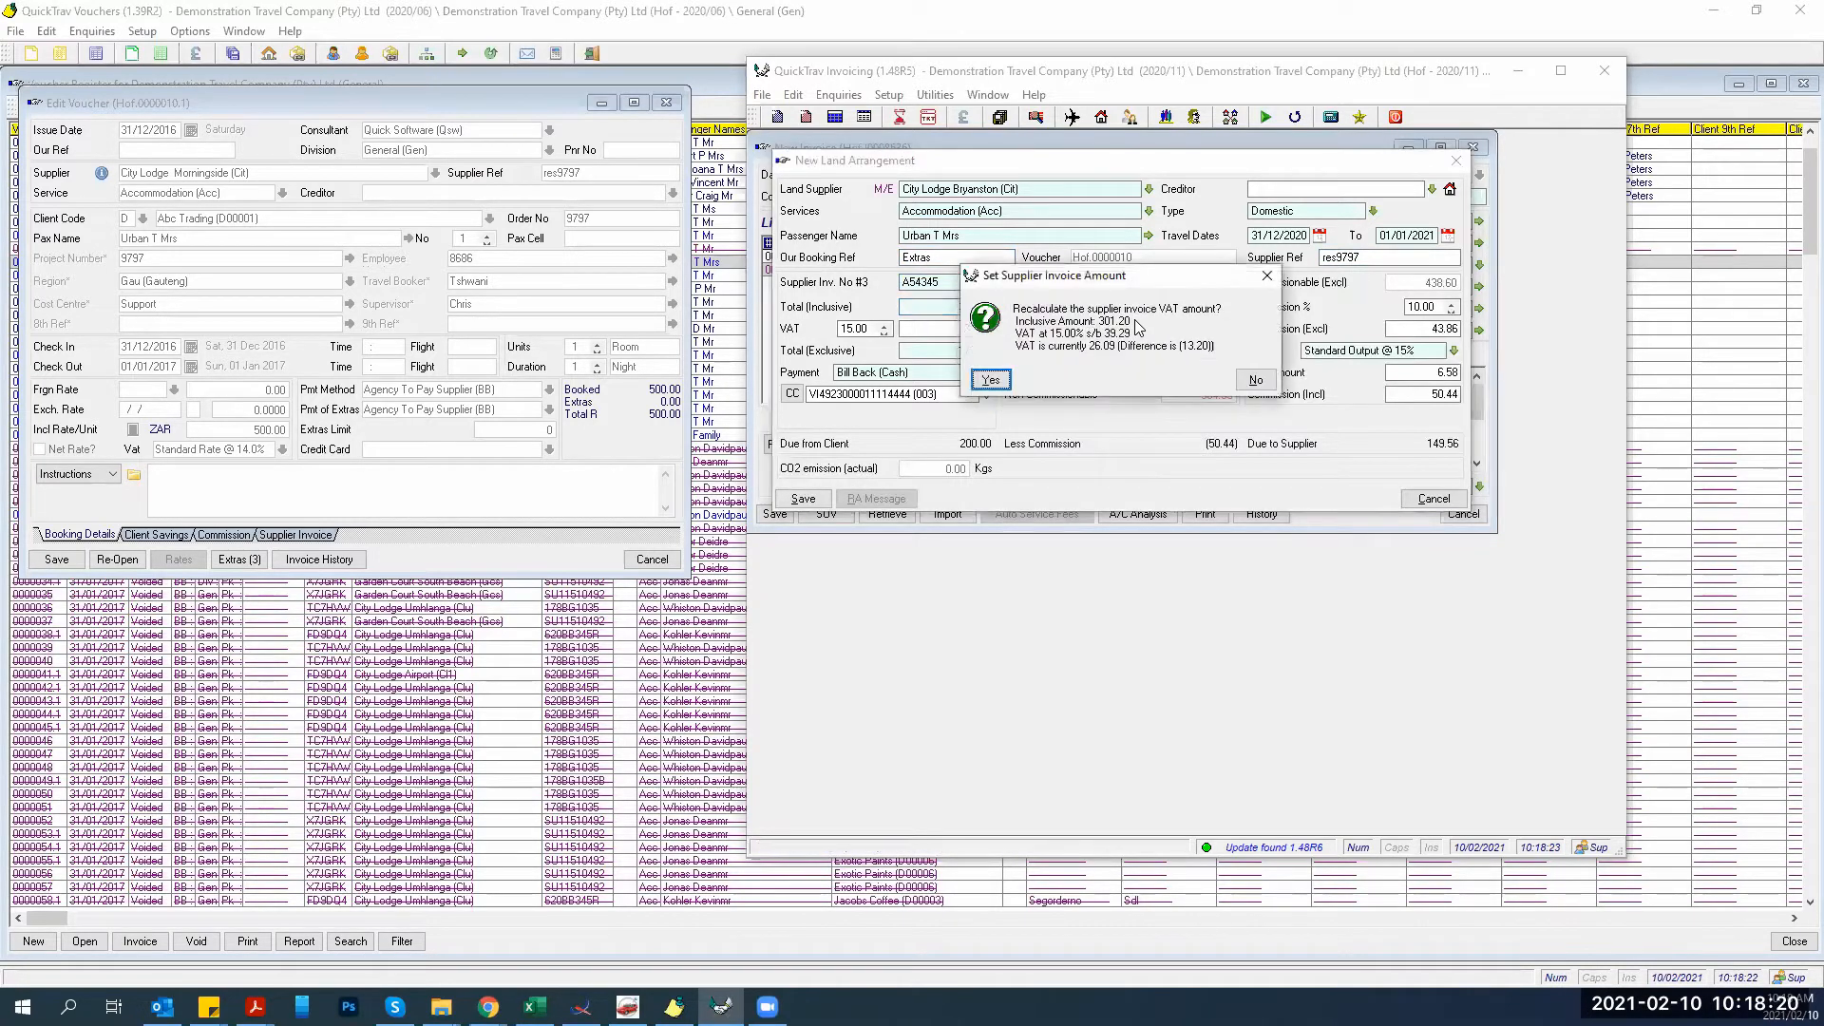
pyautogui.press('Return')
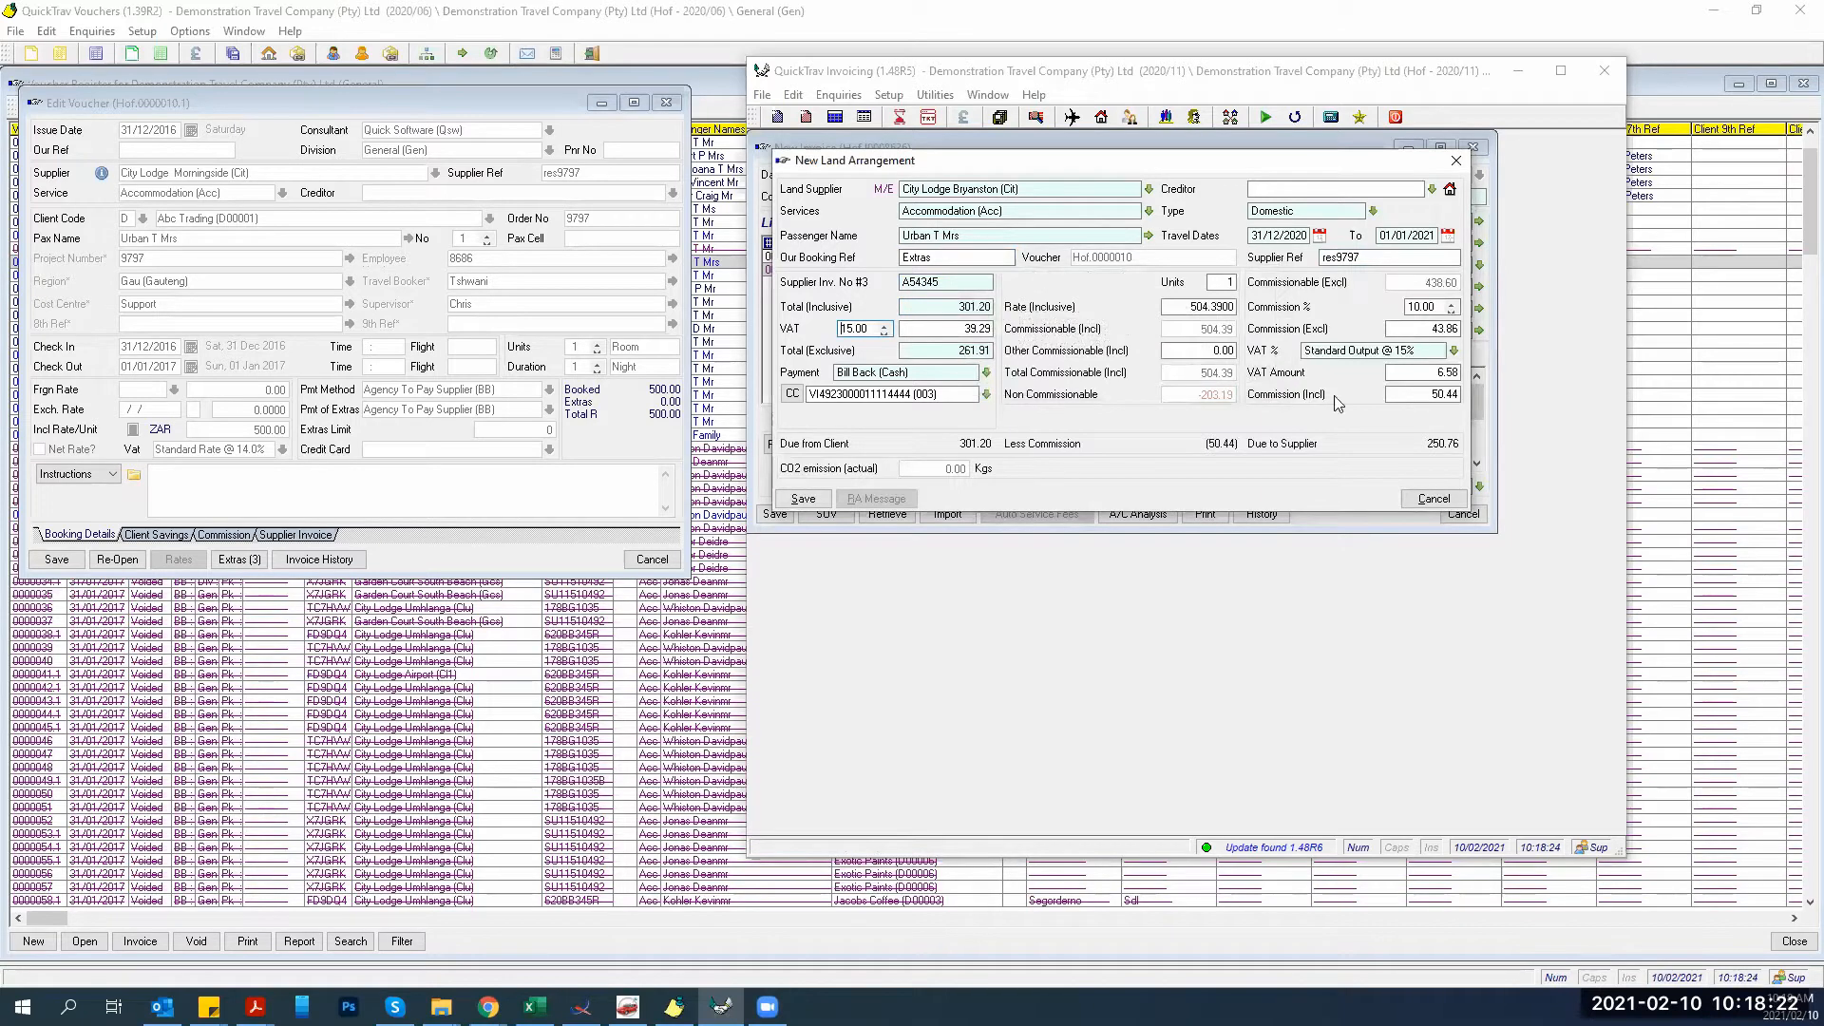
pyautogui.click(802, 499)
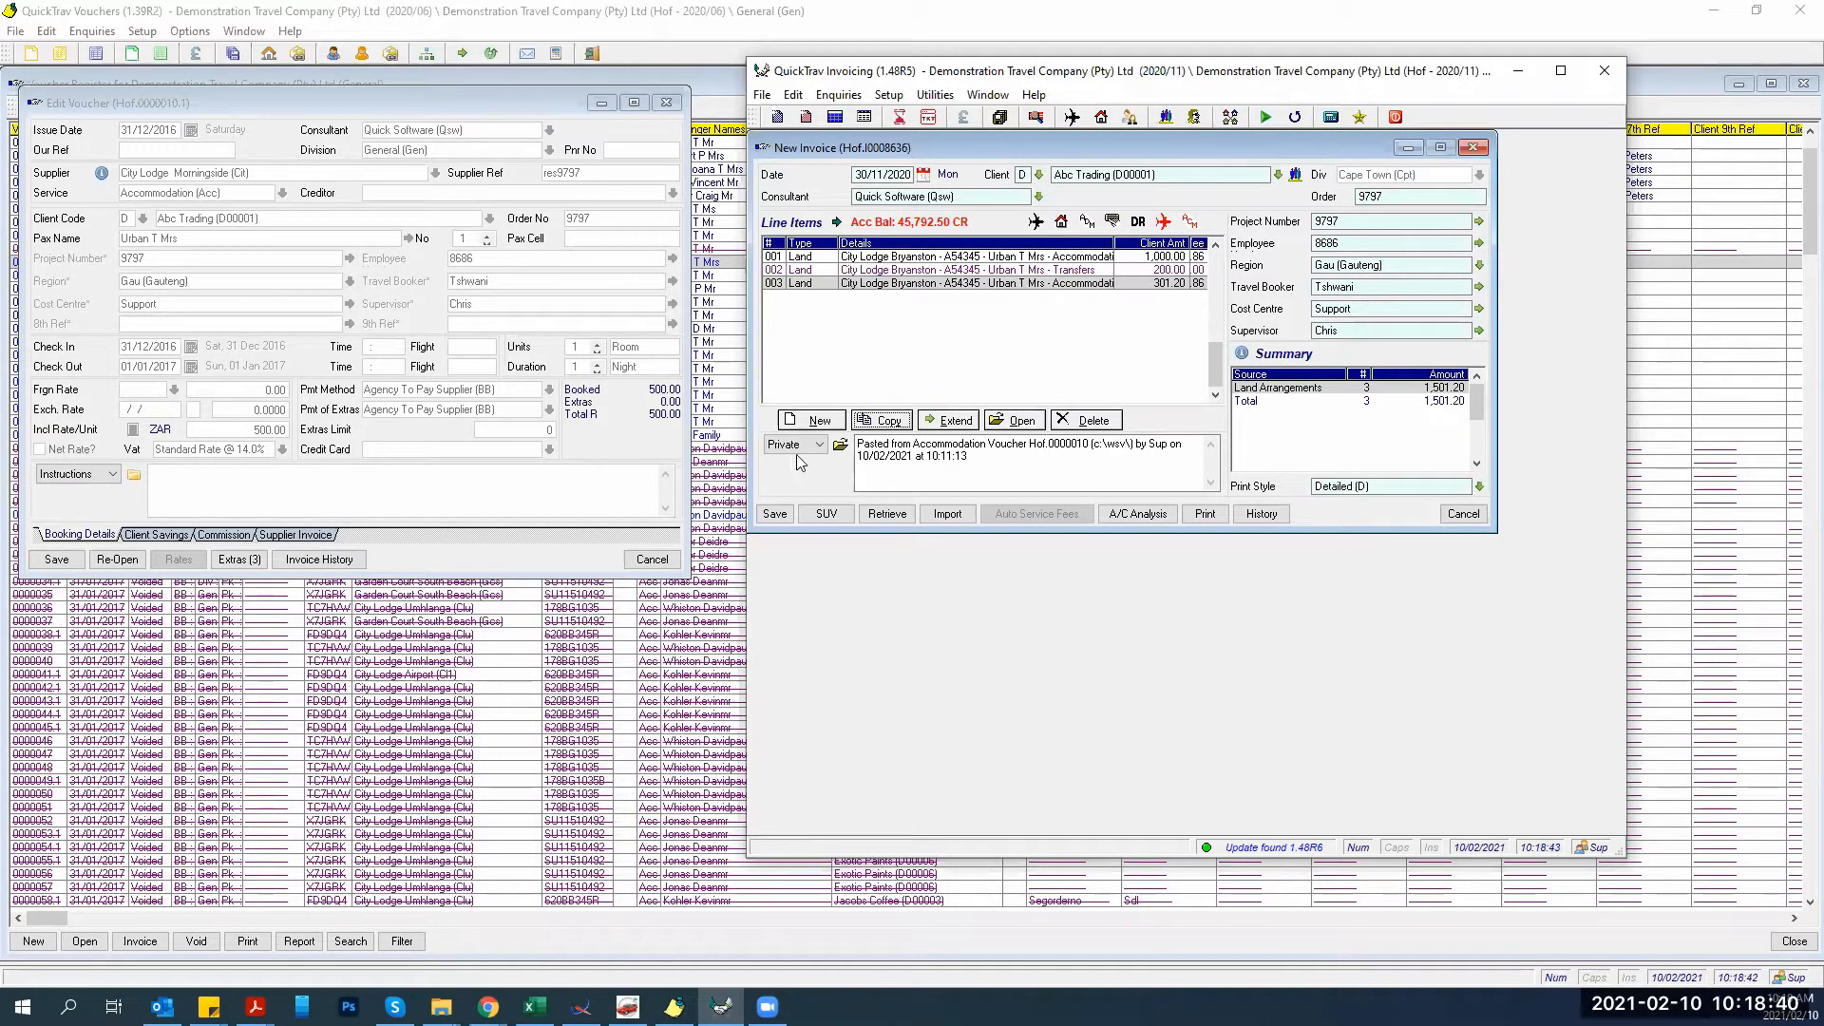
# Open a new service fee of type Service Fees with the supplier invoice number as Source Ref.
pyautogui.click(802, 423)
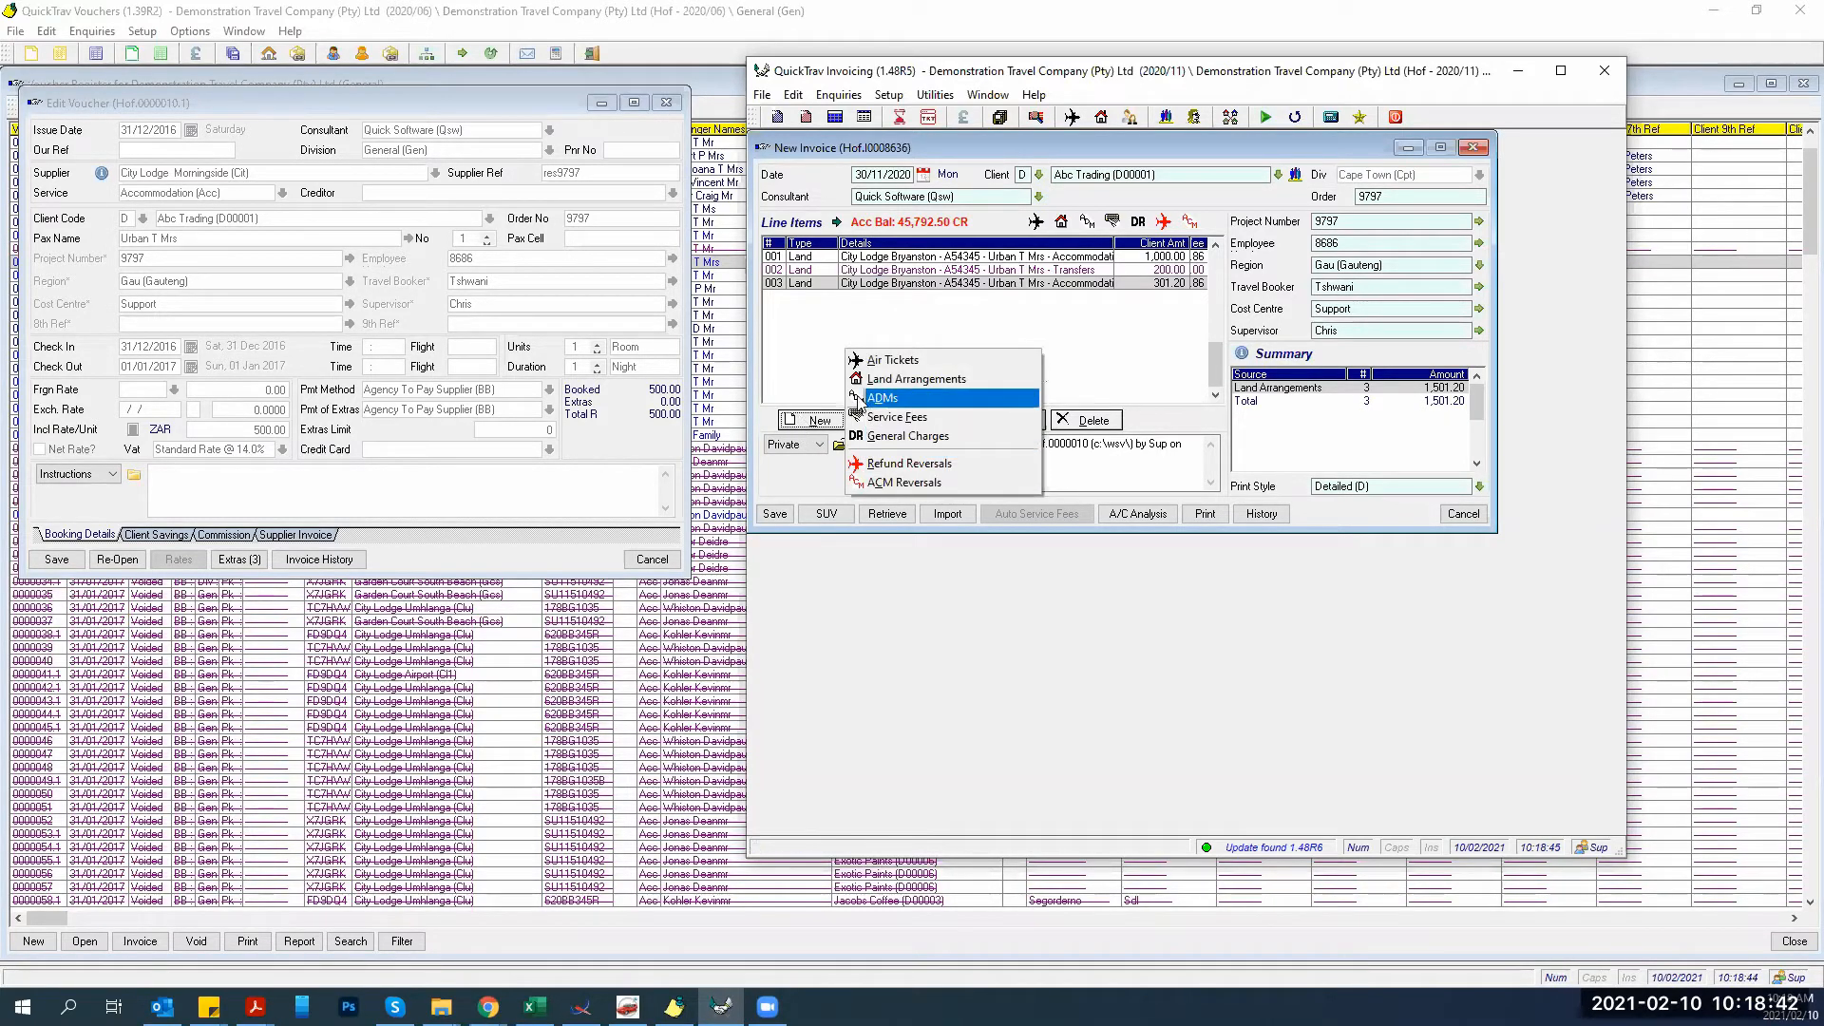
pyautogui.click(870, 416)
pyautogui.write('s')
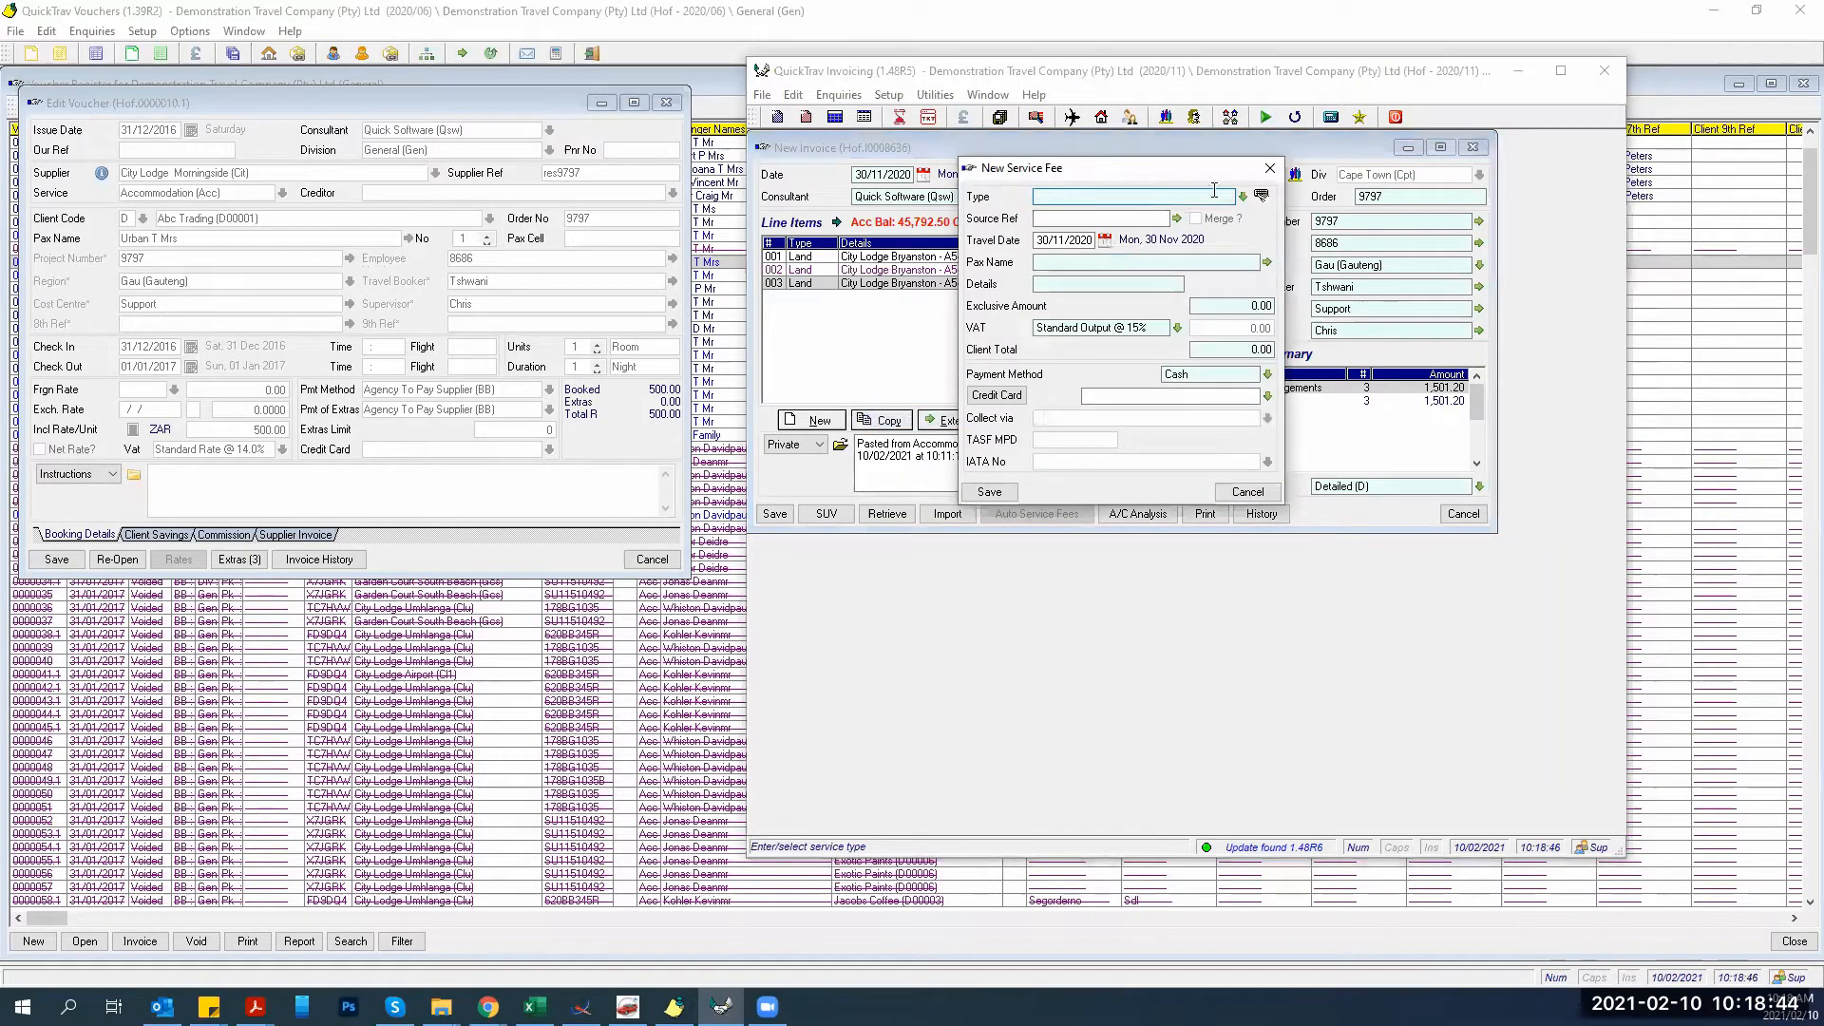
pyautogui.press('Tab')
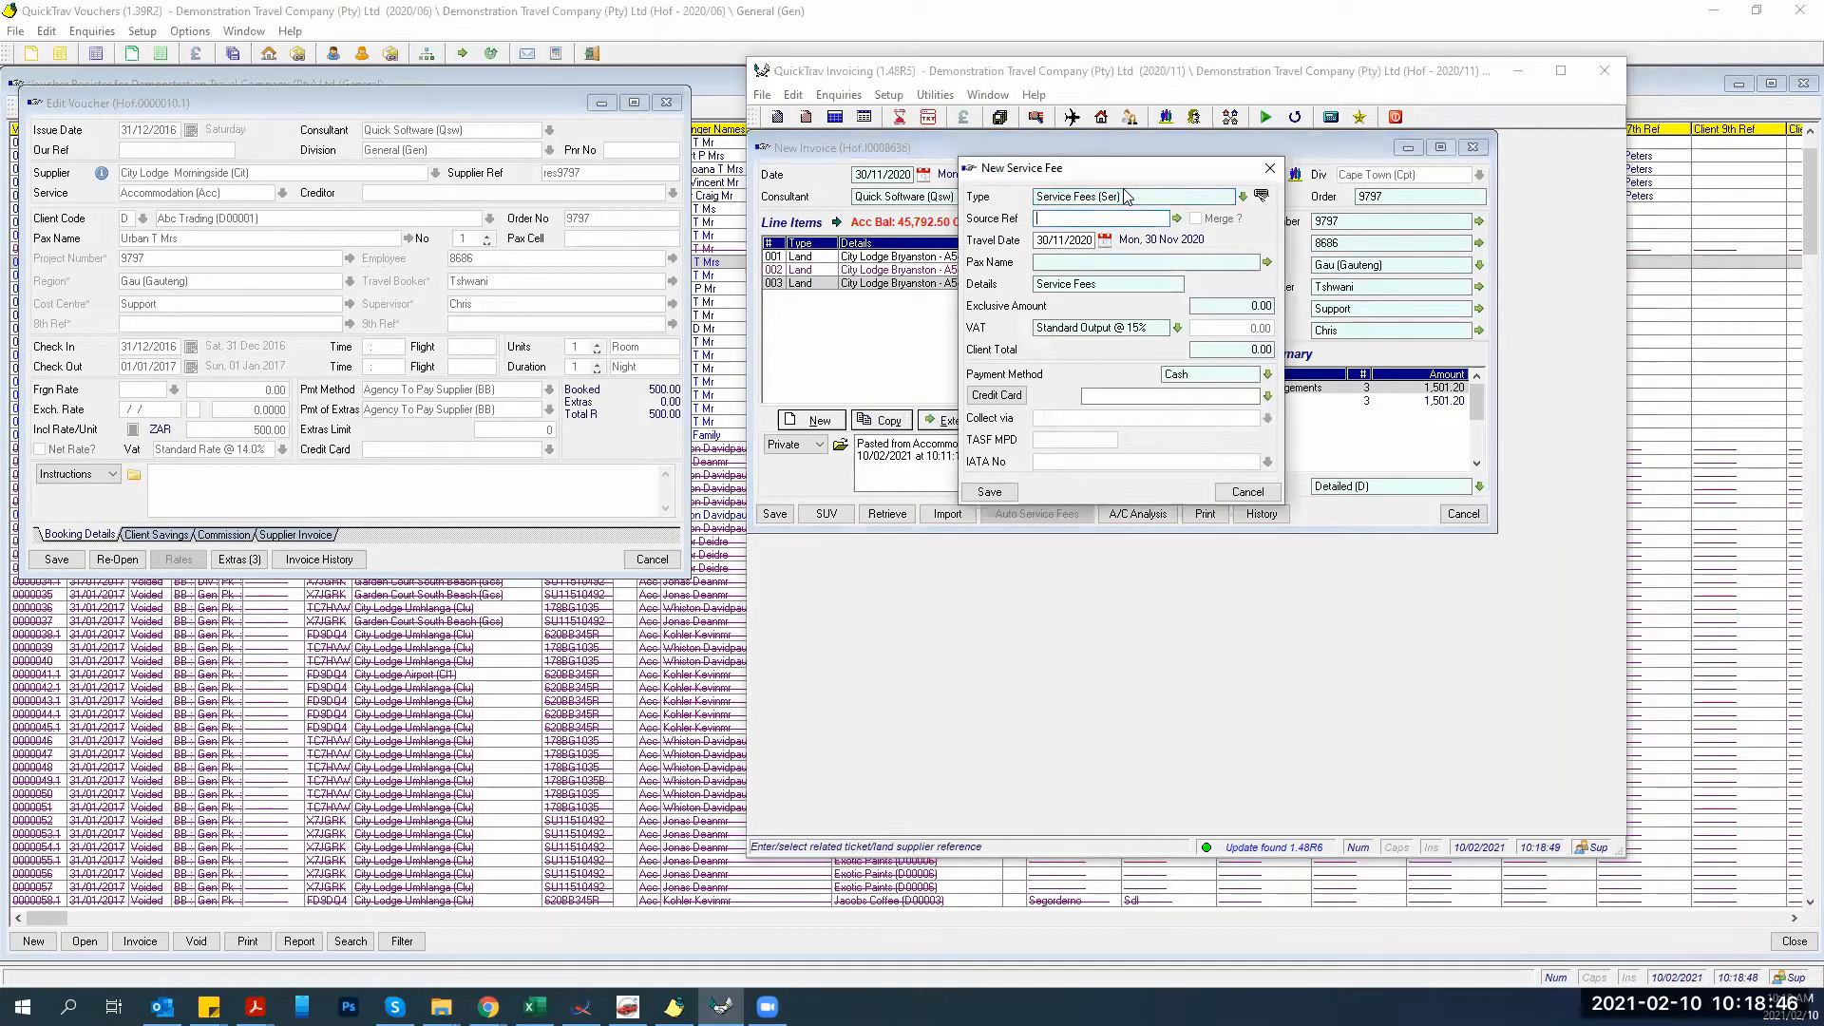
pyautogui.click(1243, 196)
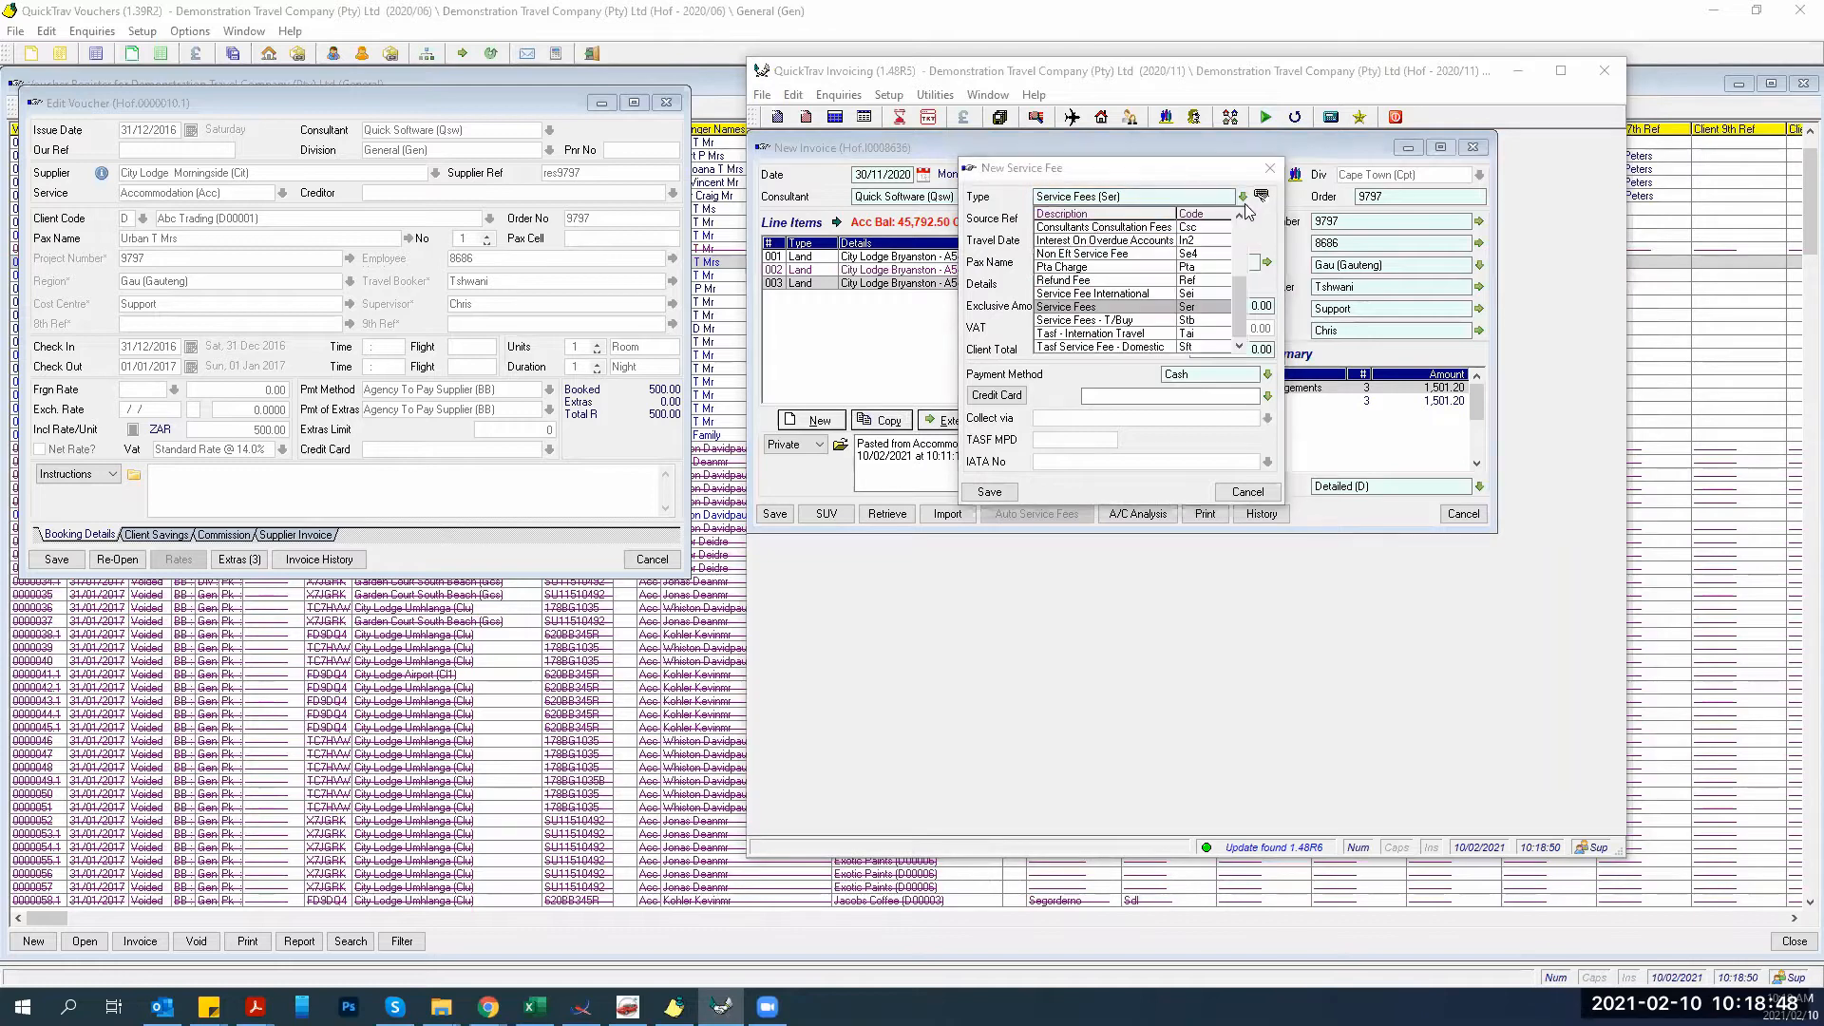
pyautogui.click(1087, 306)
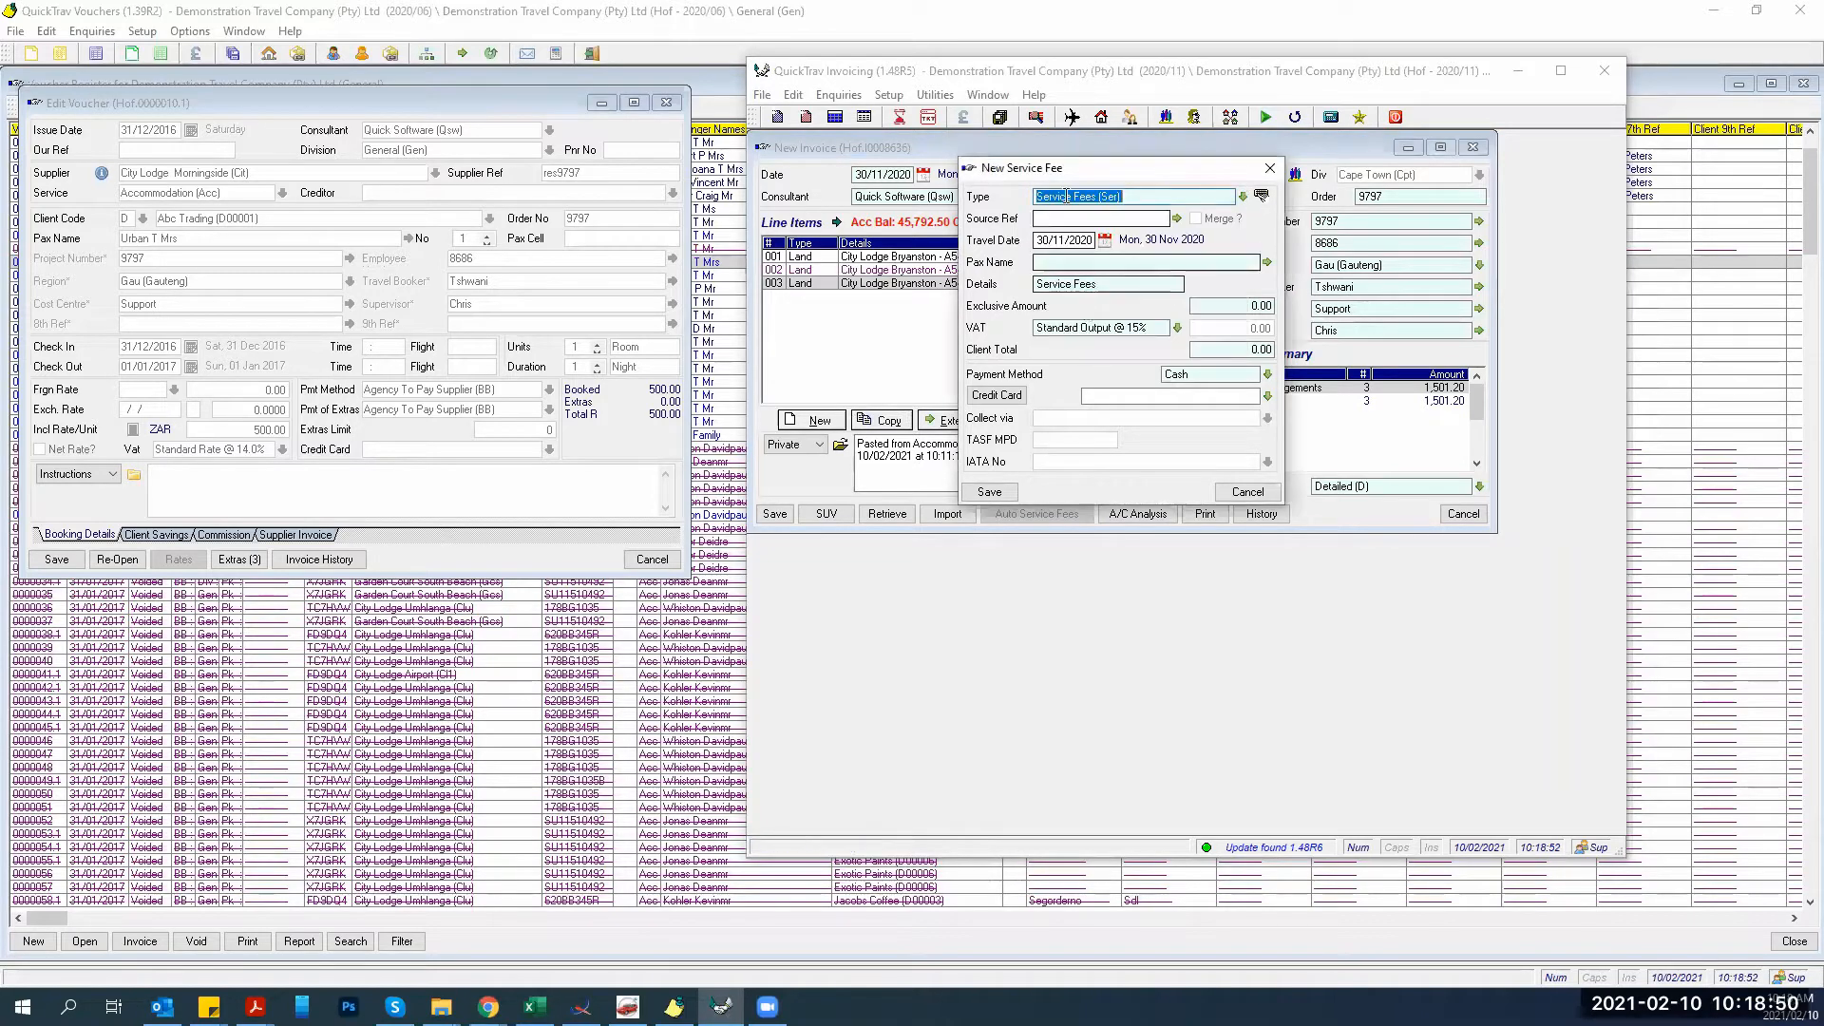
pyautogui.press('Tab')
pyautogui.write('A54345')
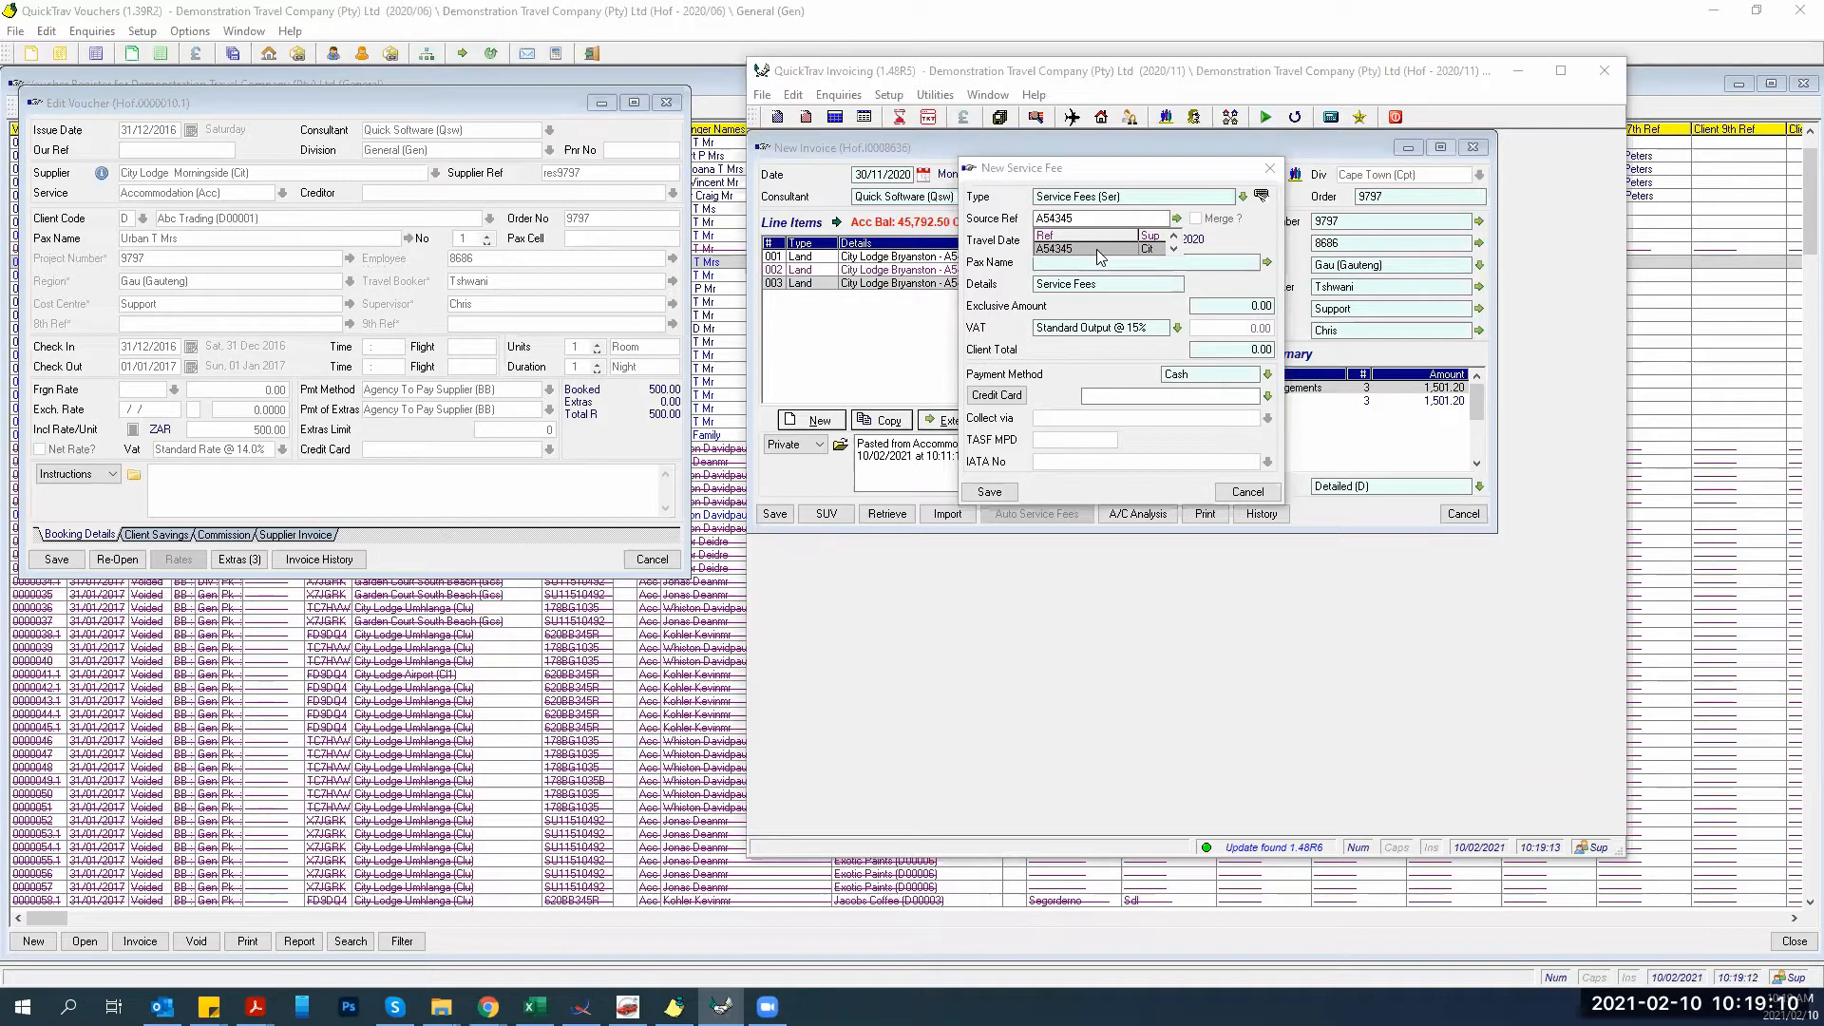
# Link the service fee to the matching supplier invoice via the Source Ref lookup.
pyautogui.click(1096, 249)
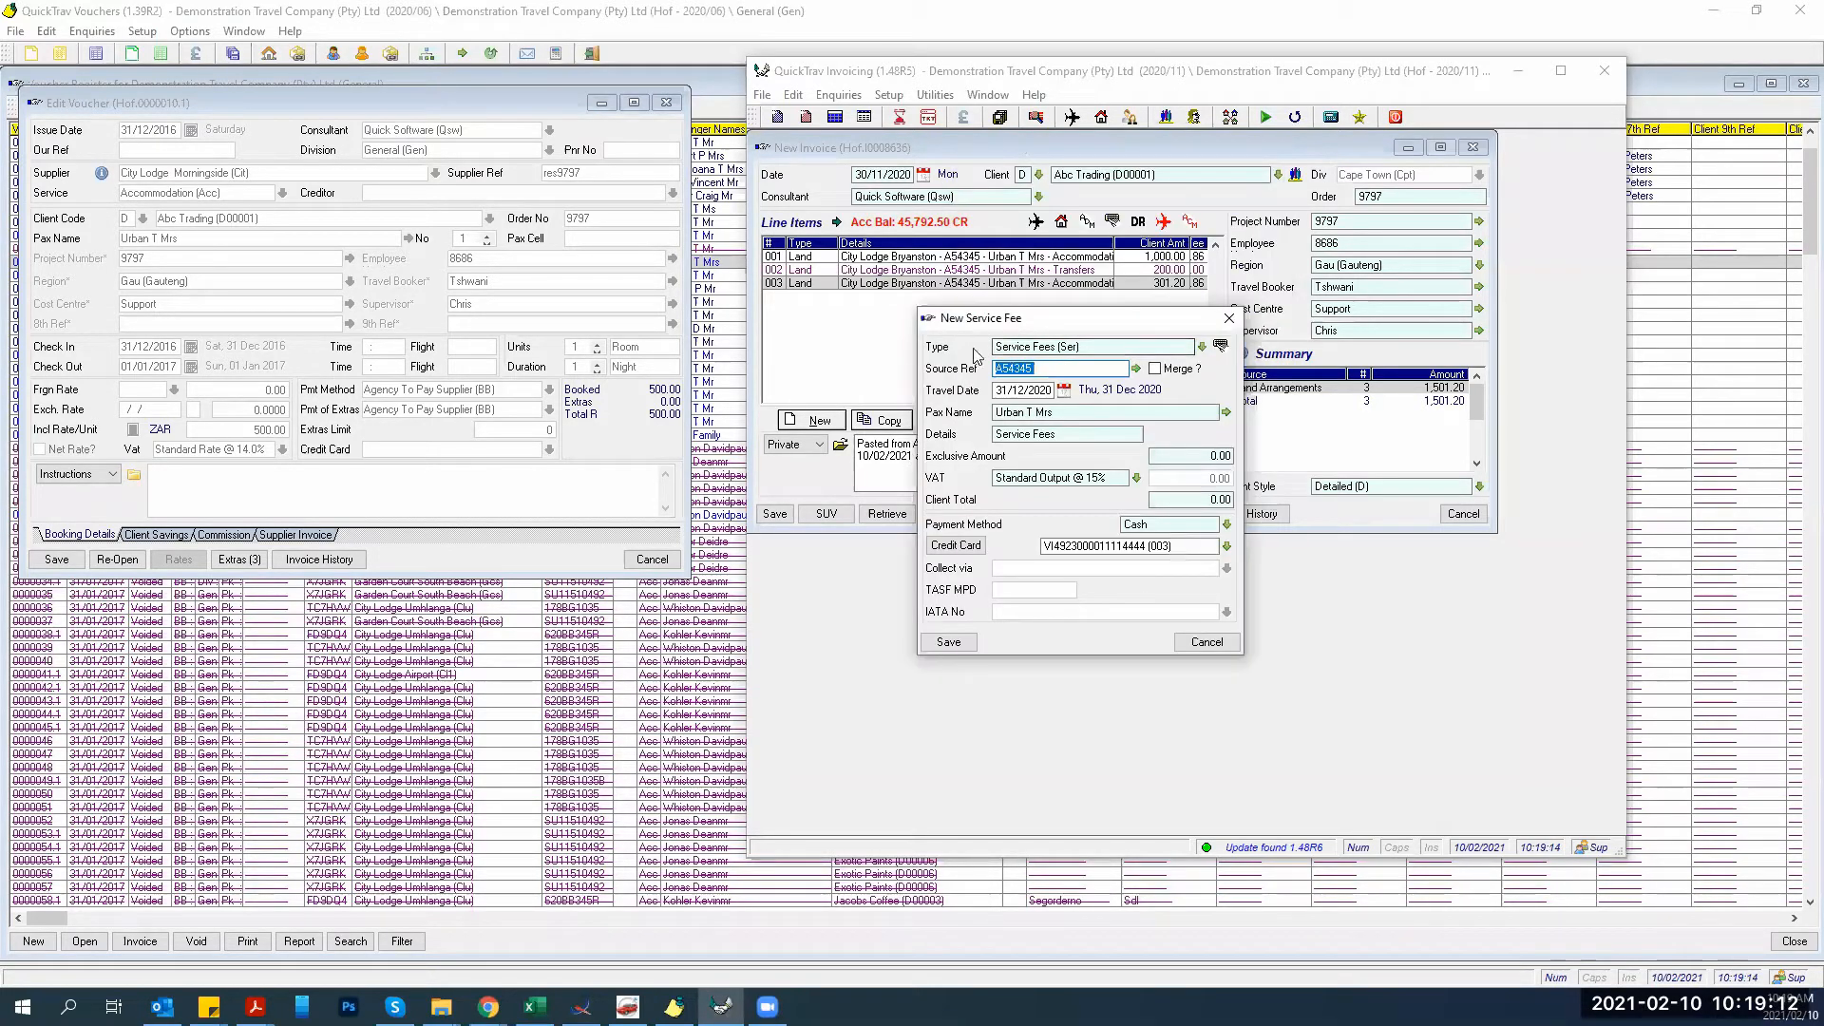
pyautogui.click(1136, 370)
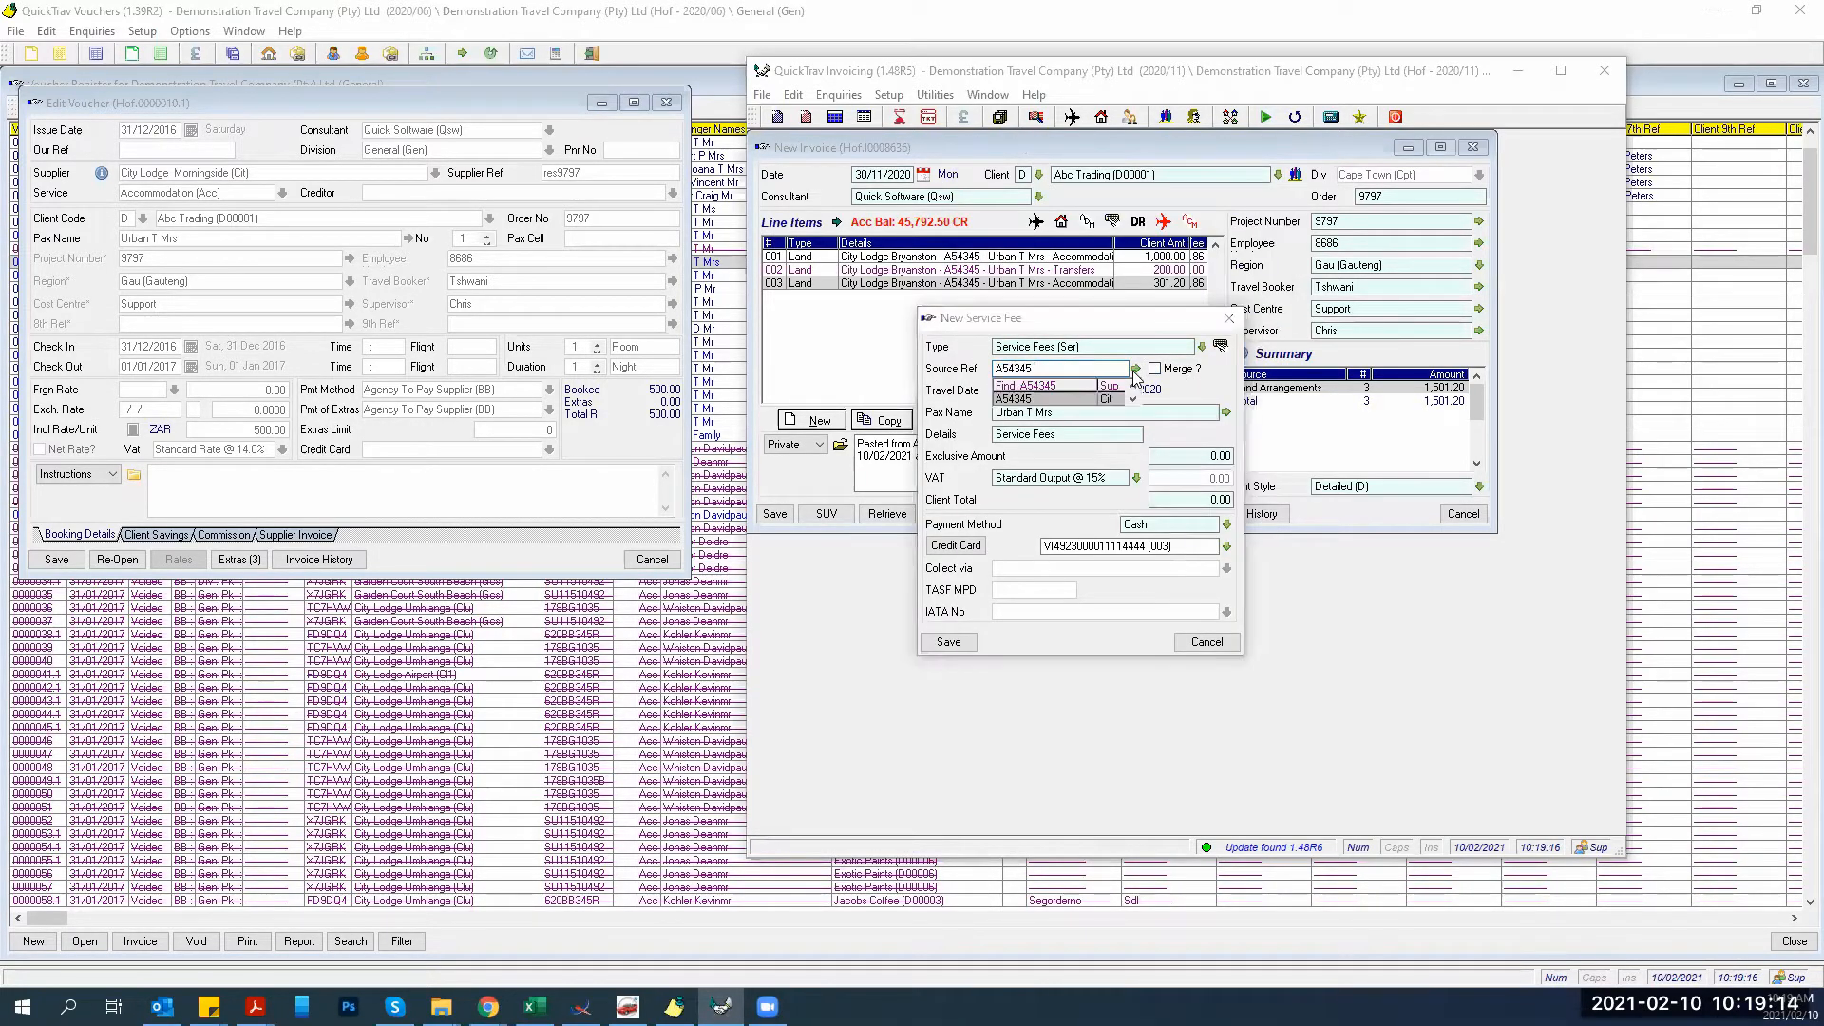
pyautogui.click(1034, 400)
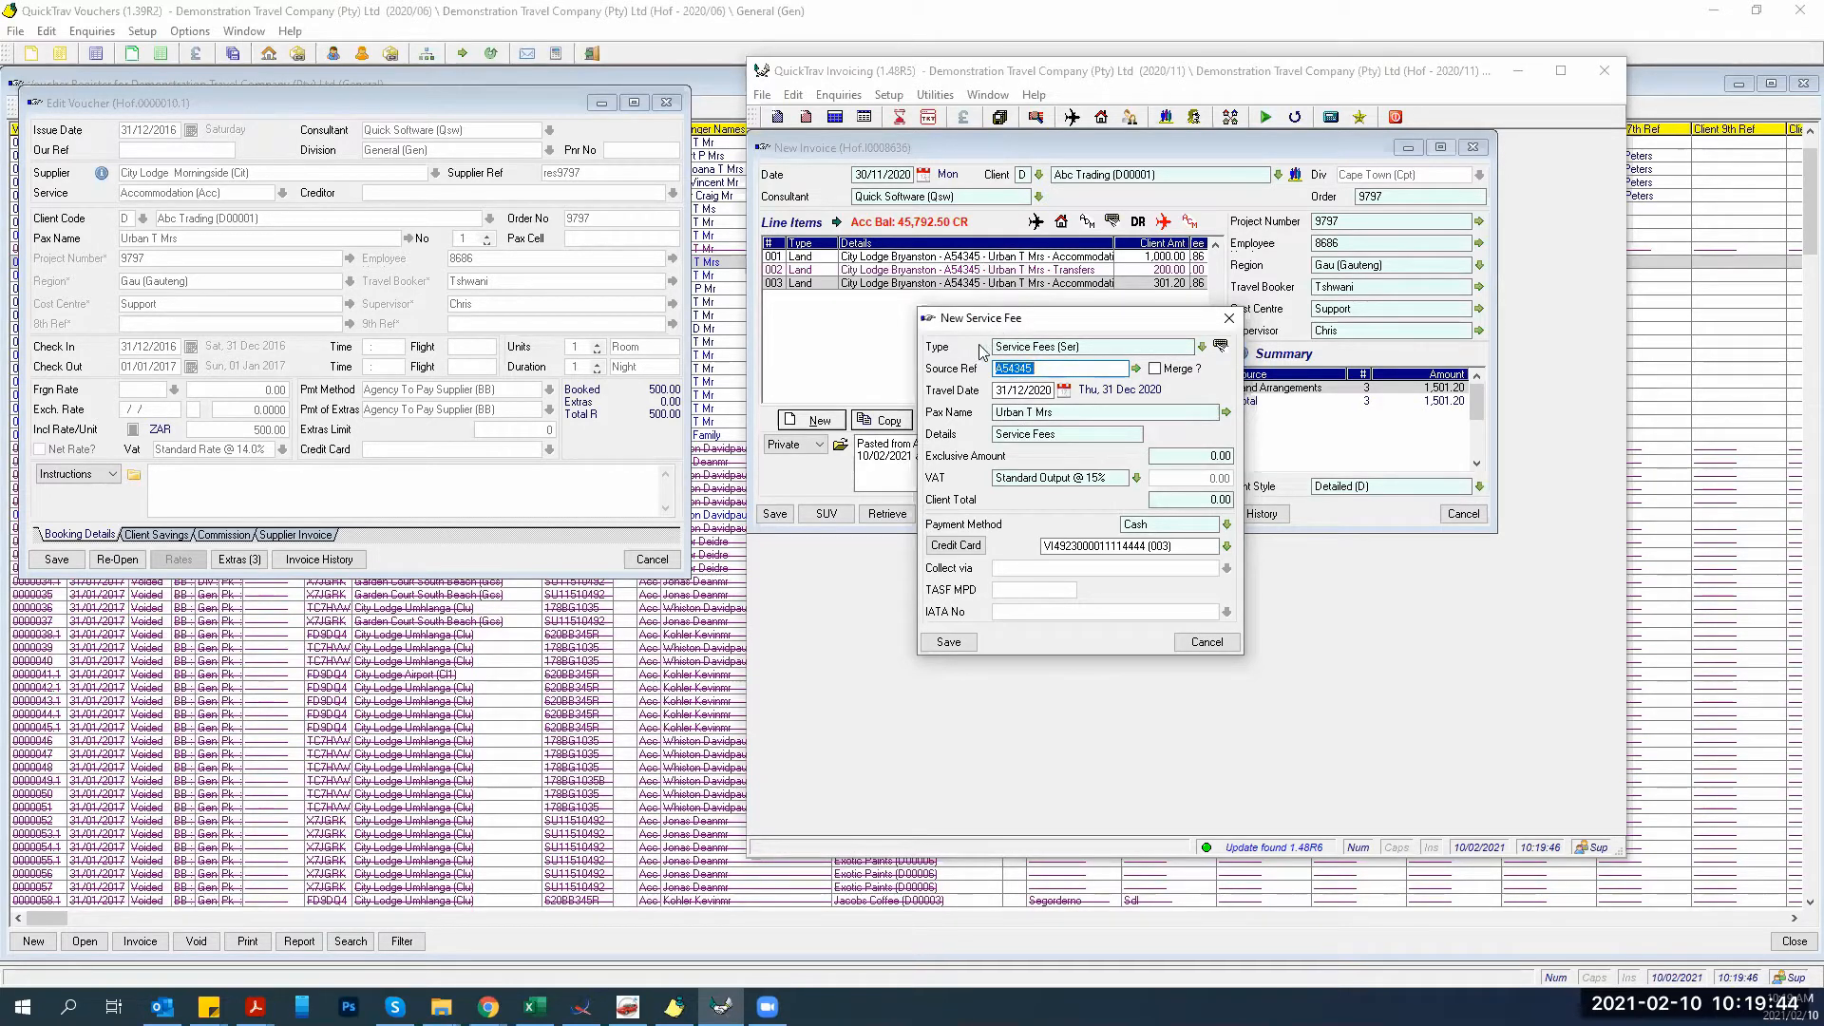
# Enter a 150.00 client total, clear the credit card field, and save the service fee.
pyautogui.click(1158, 498)
pyautogui.write('150')
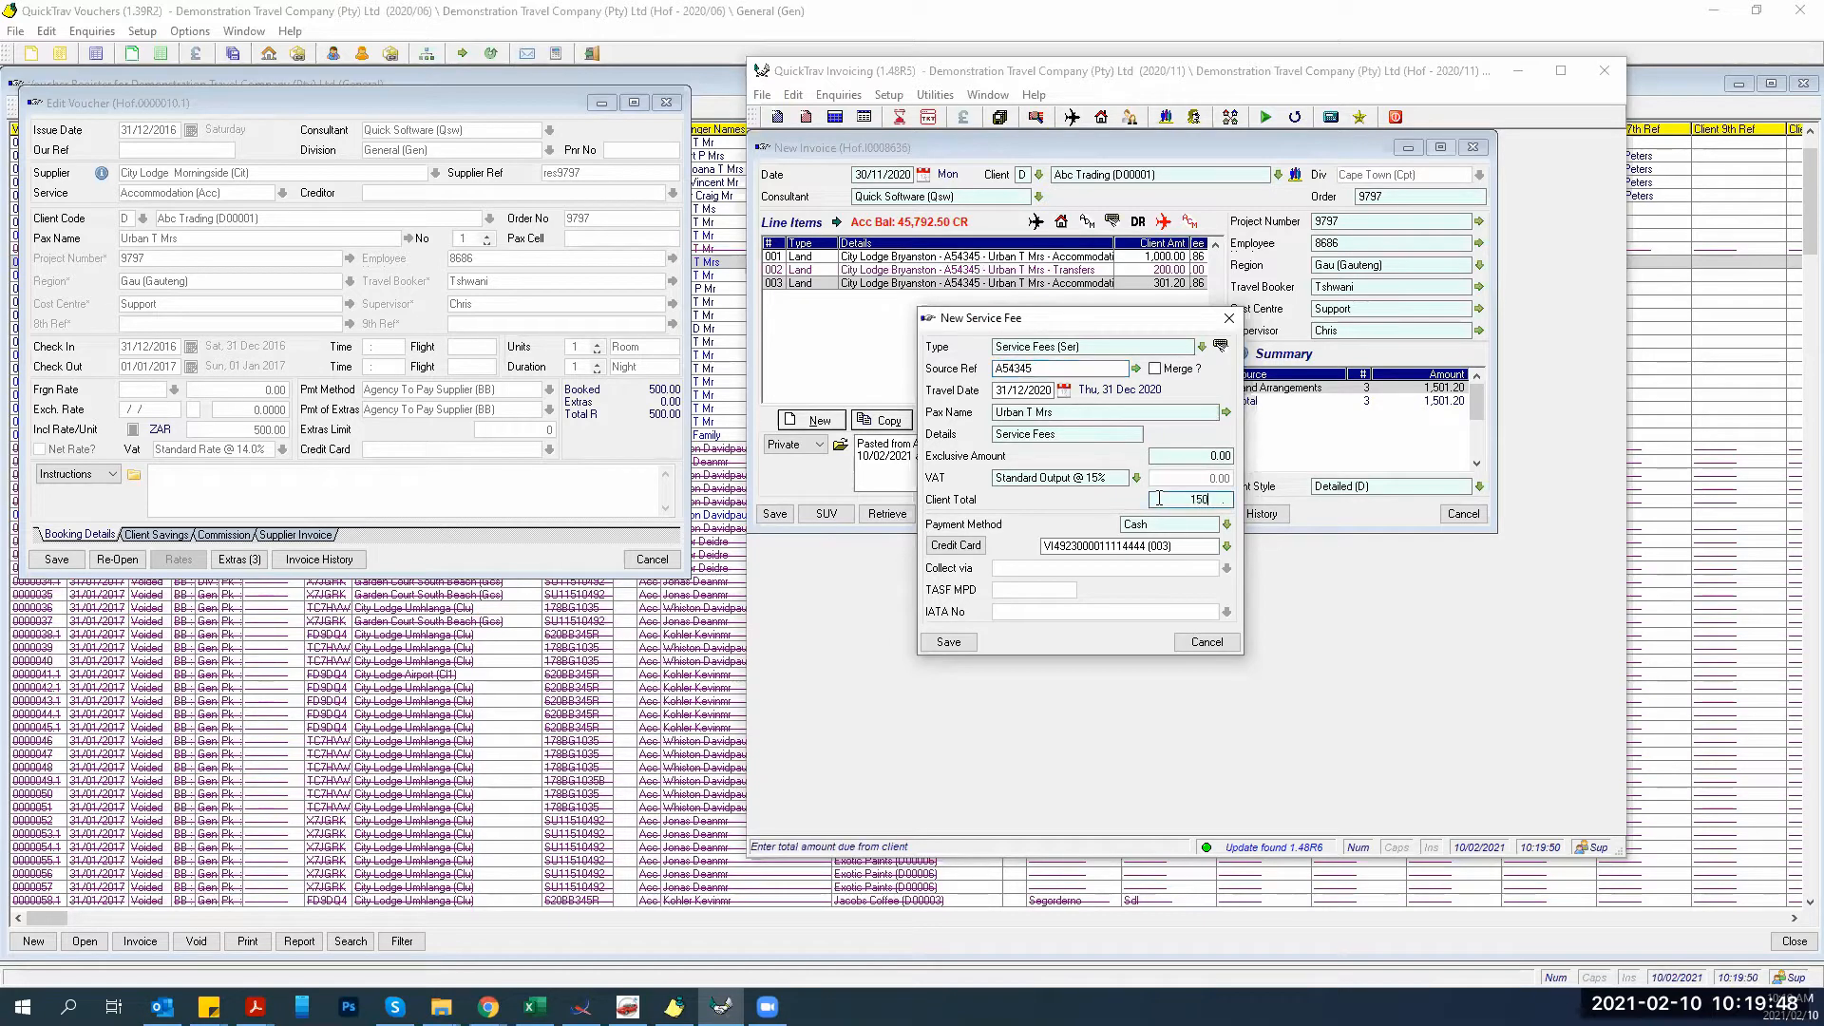
pyautogui.press('Tab')
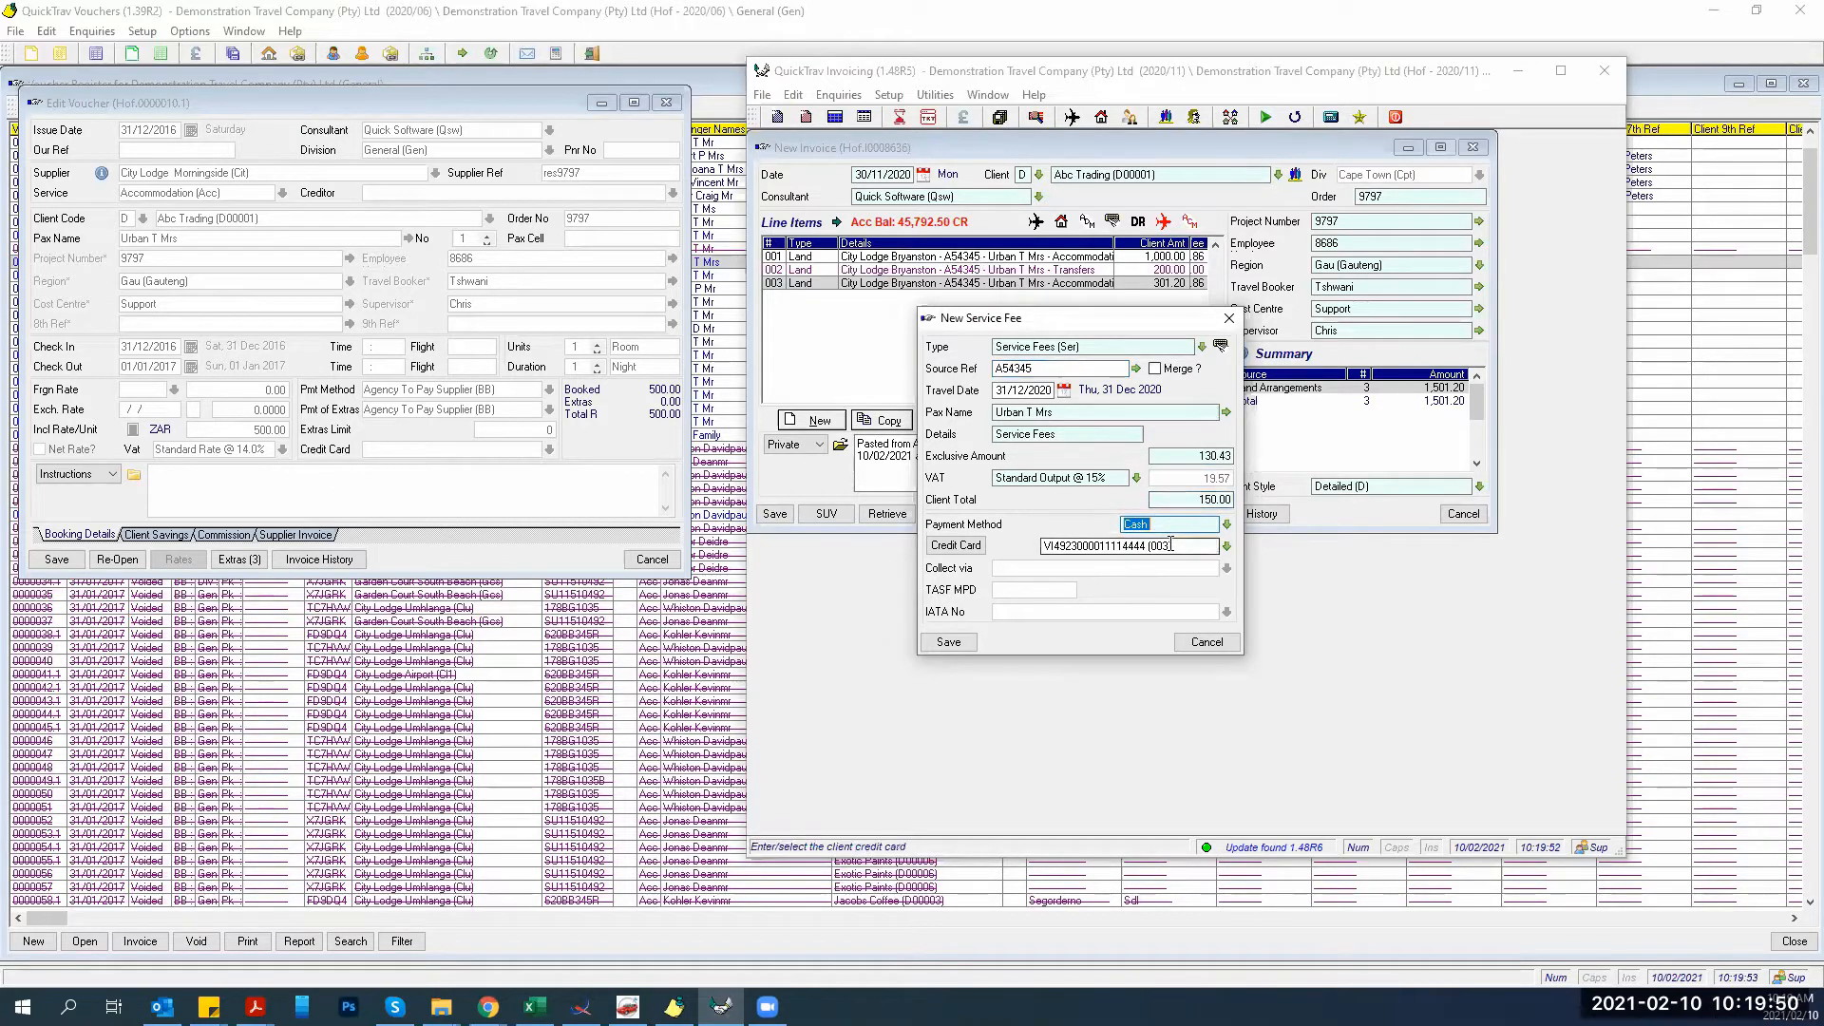
pyautogui.press('Tab')
pyautogui.press('Delete')
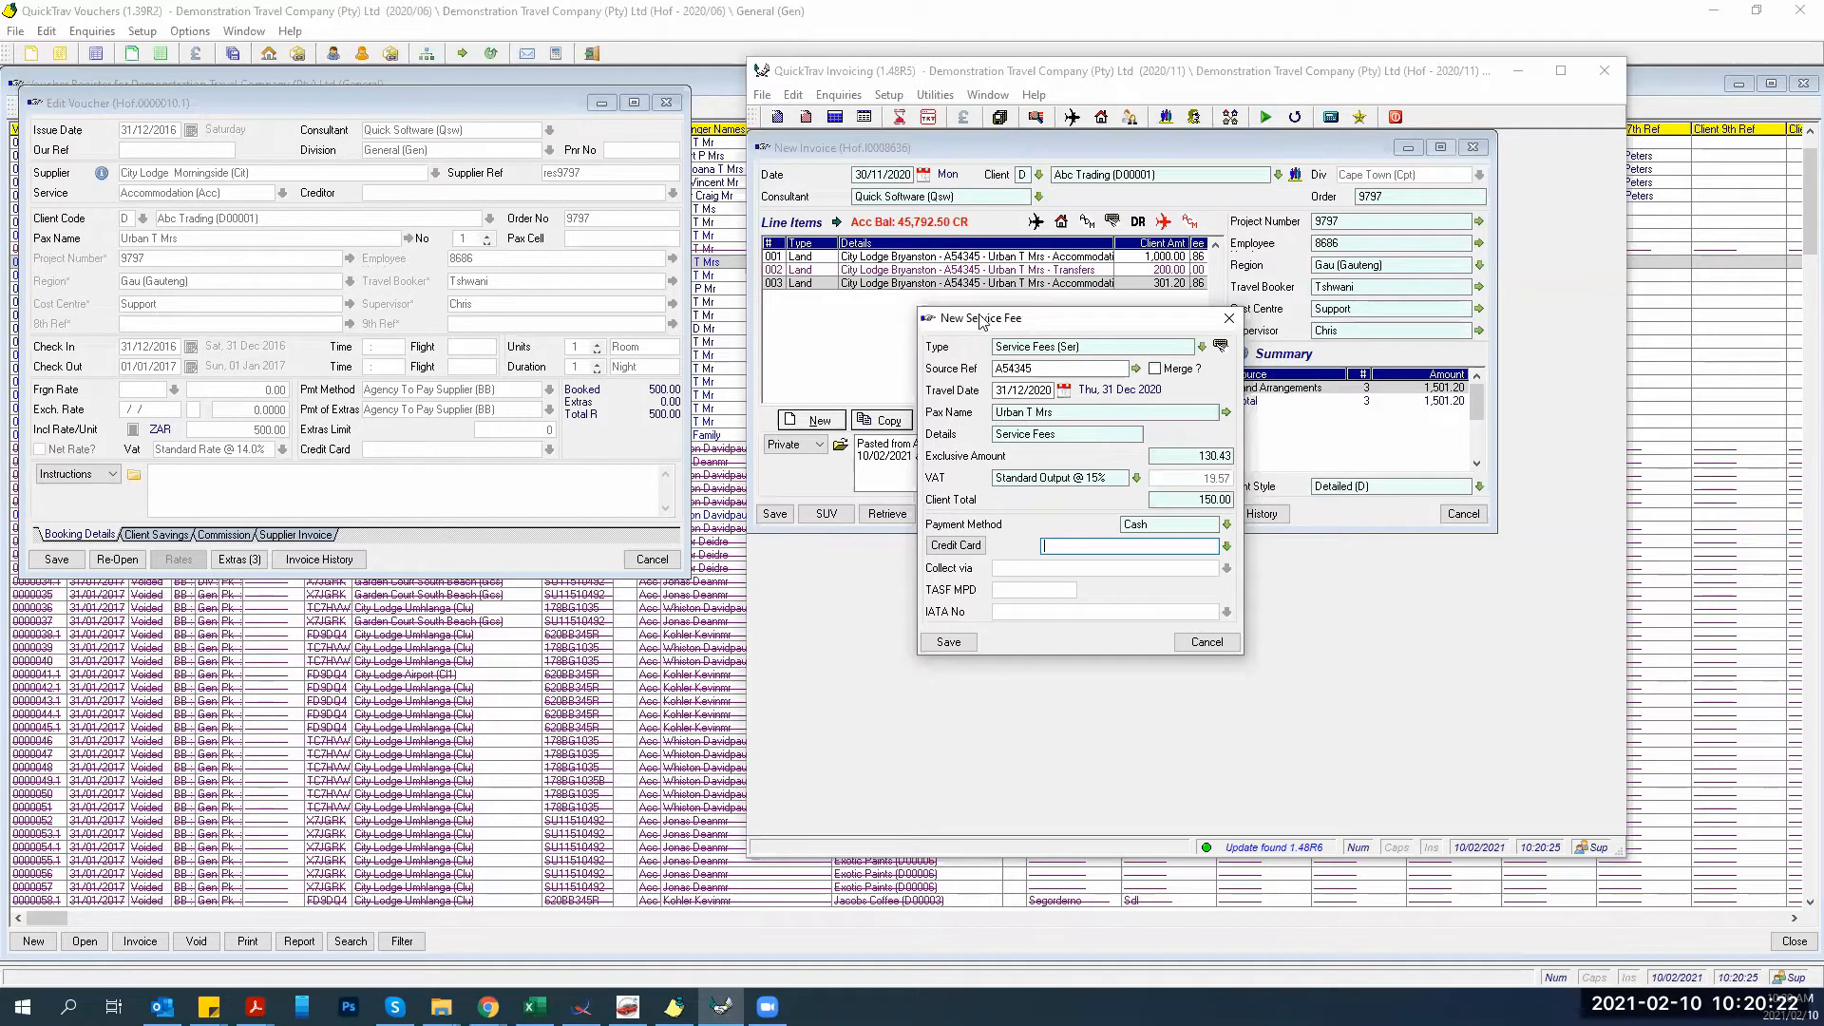
pyautogui.click(946, 643)
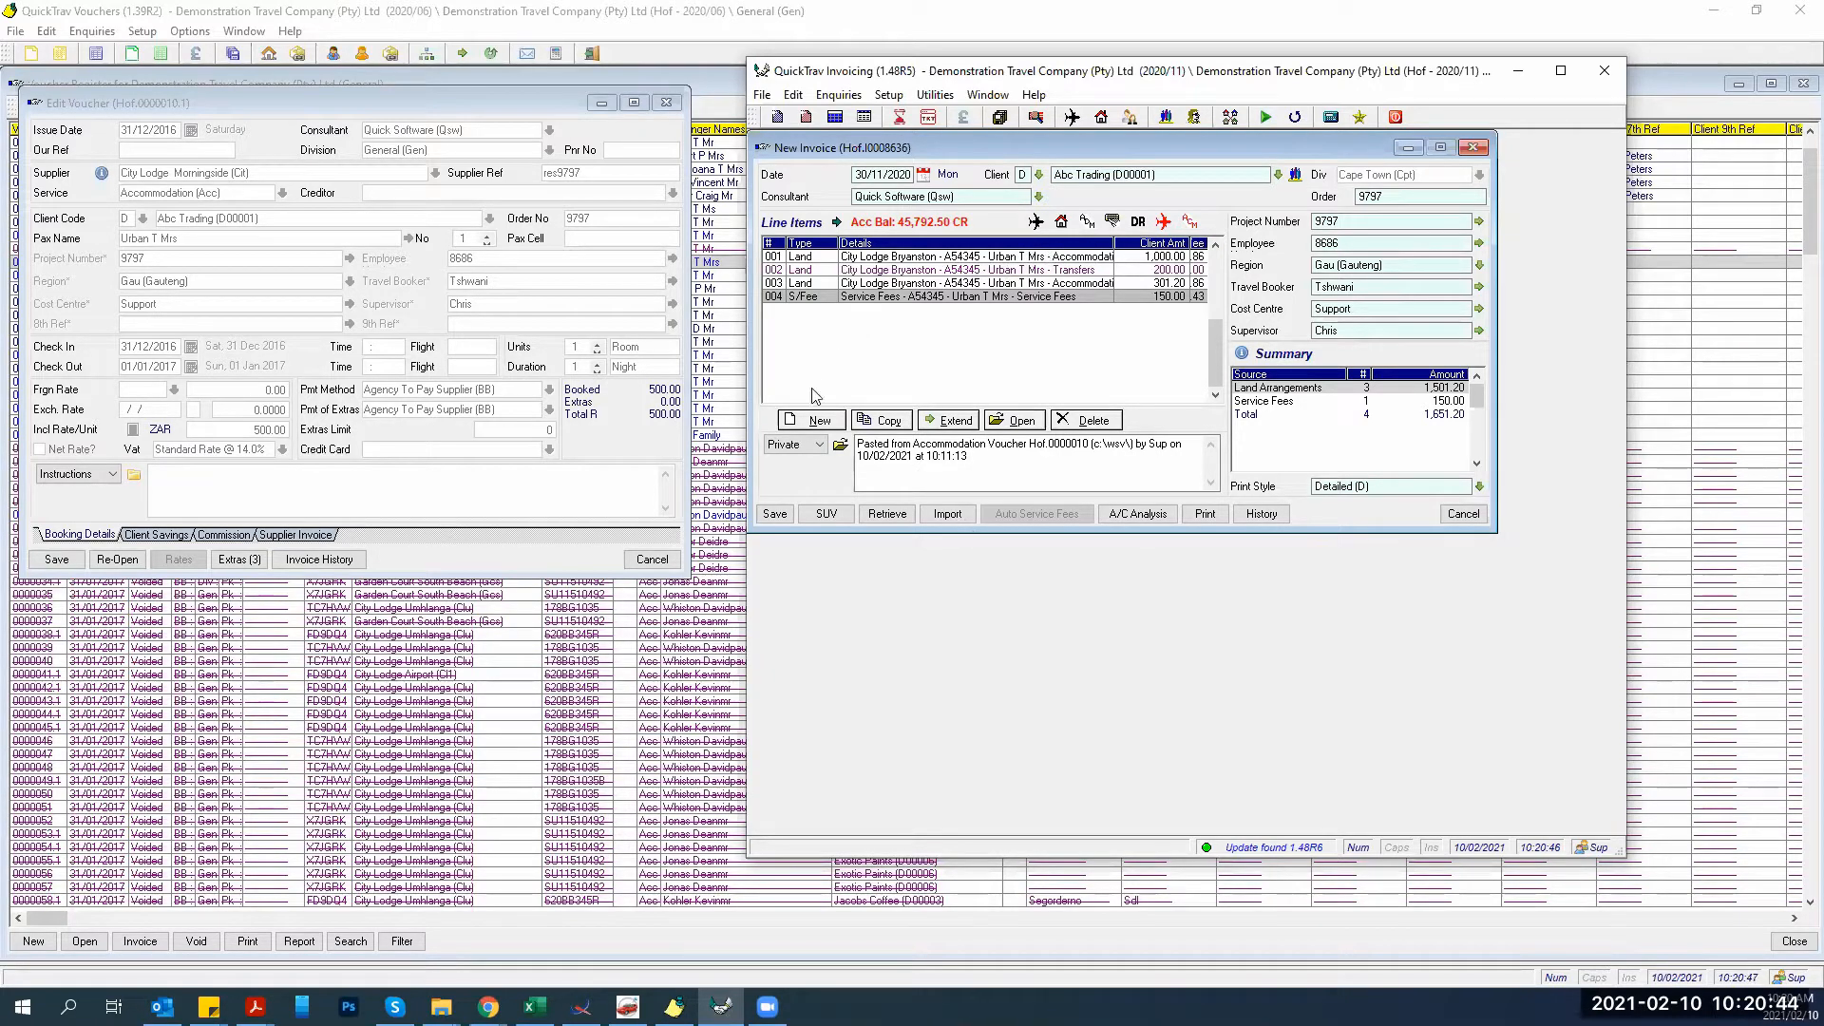
# Add another service fee line and set its type to Non Eft Service Fee.
pyautogui.click(816, 419)
pyautogui.click(866, 421)
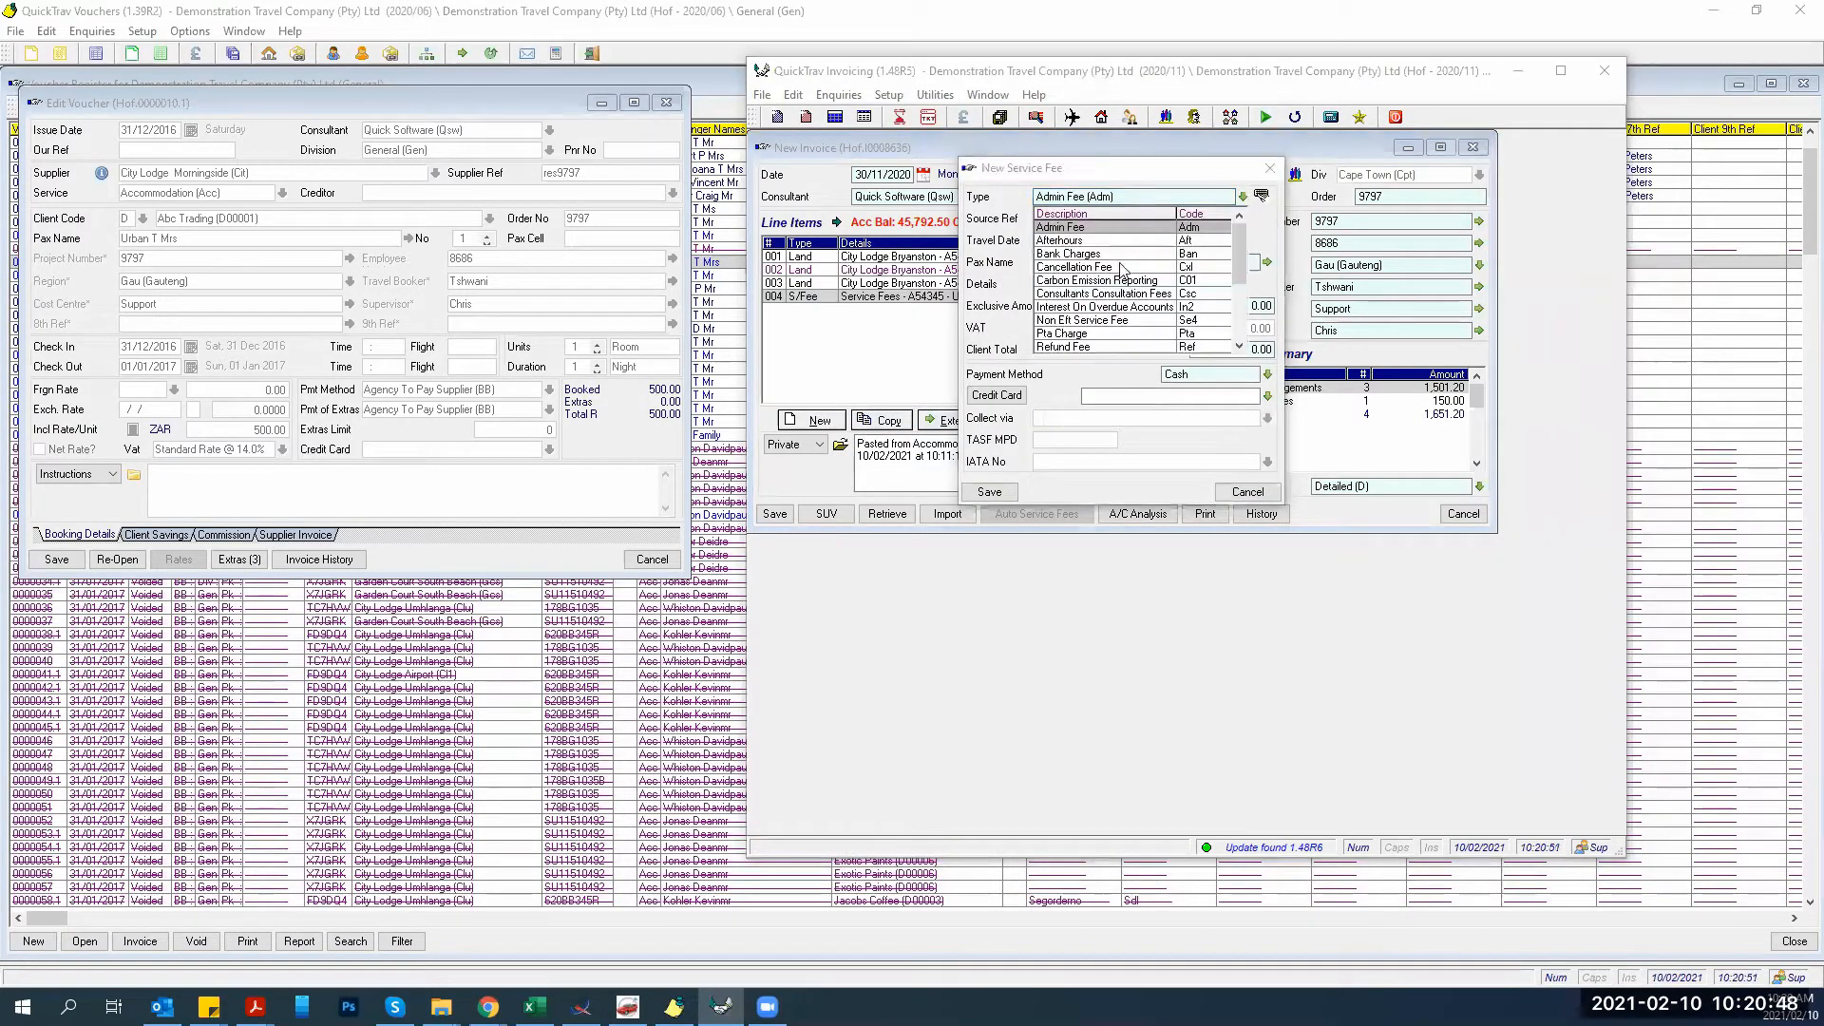
pyautogui.scroll(-11, 1089, 321)
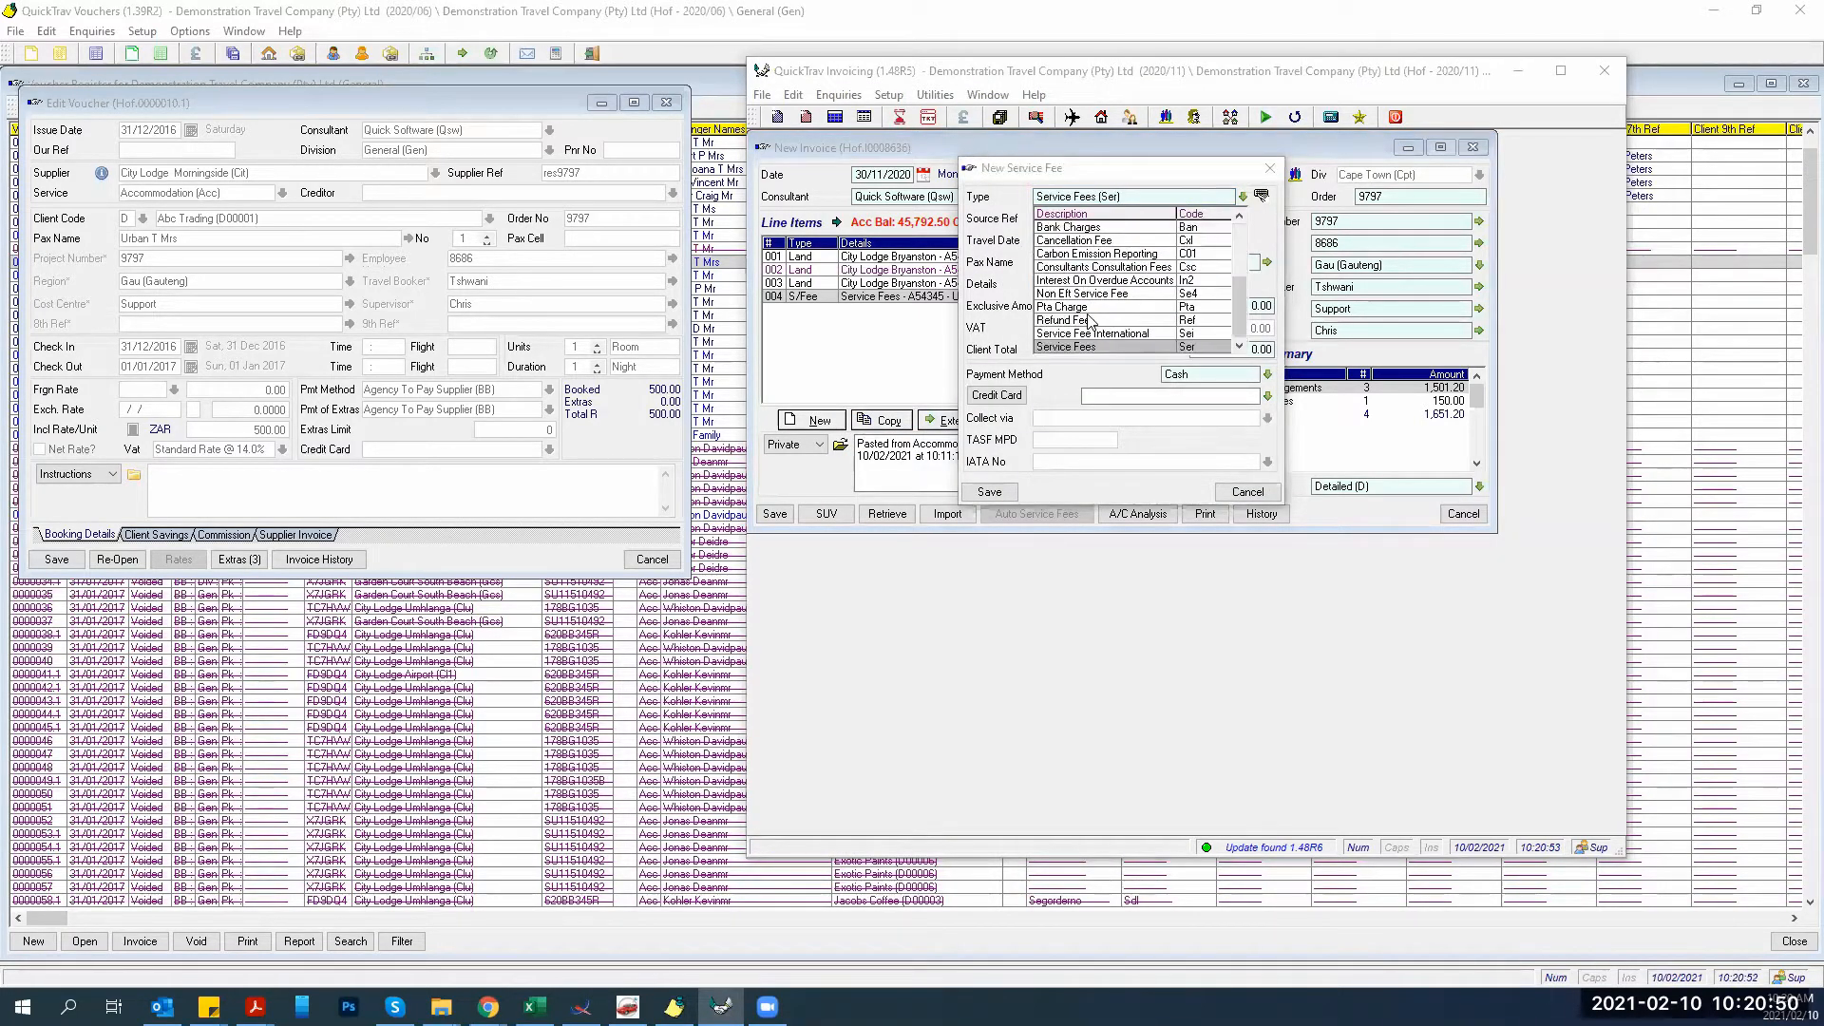
pyautogui.scroll(-3, 1089, 321)
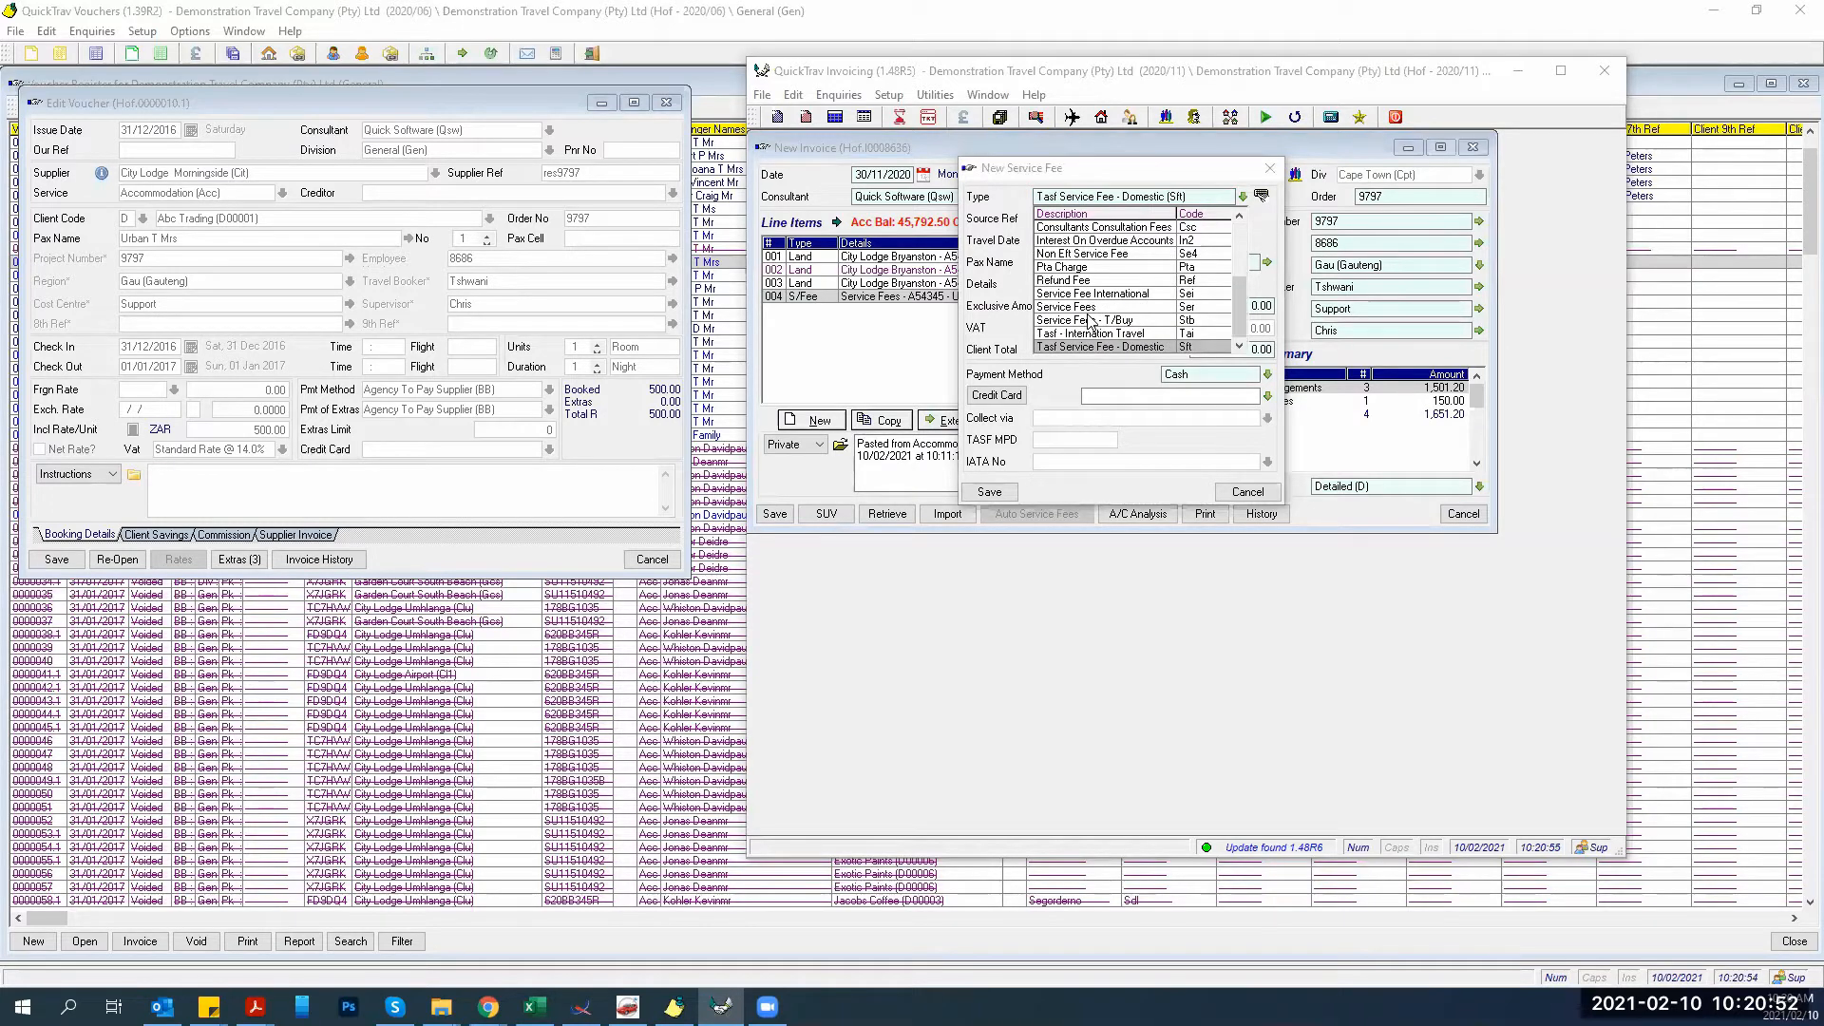
pyautogui.scroll(1, 1089, 321)
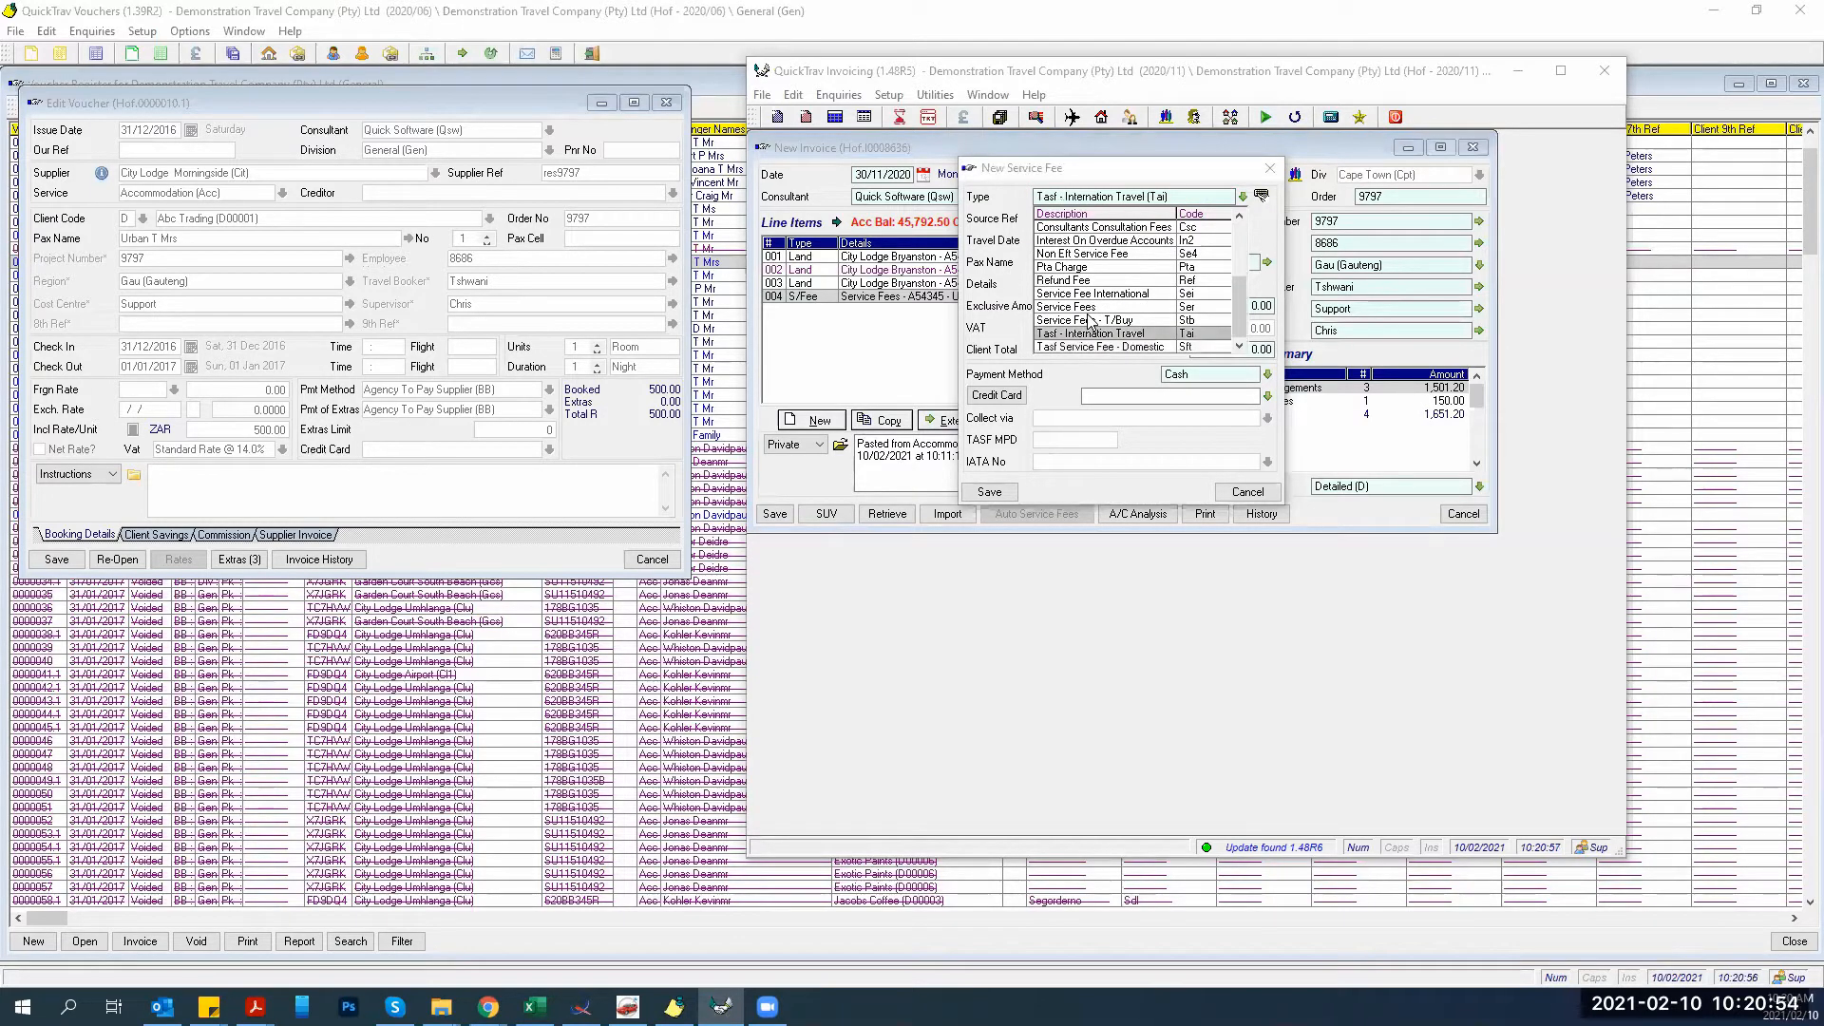
pyautogui.scroll(13, 1090, 321)
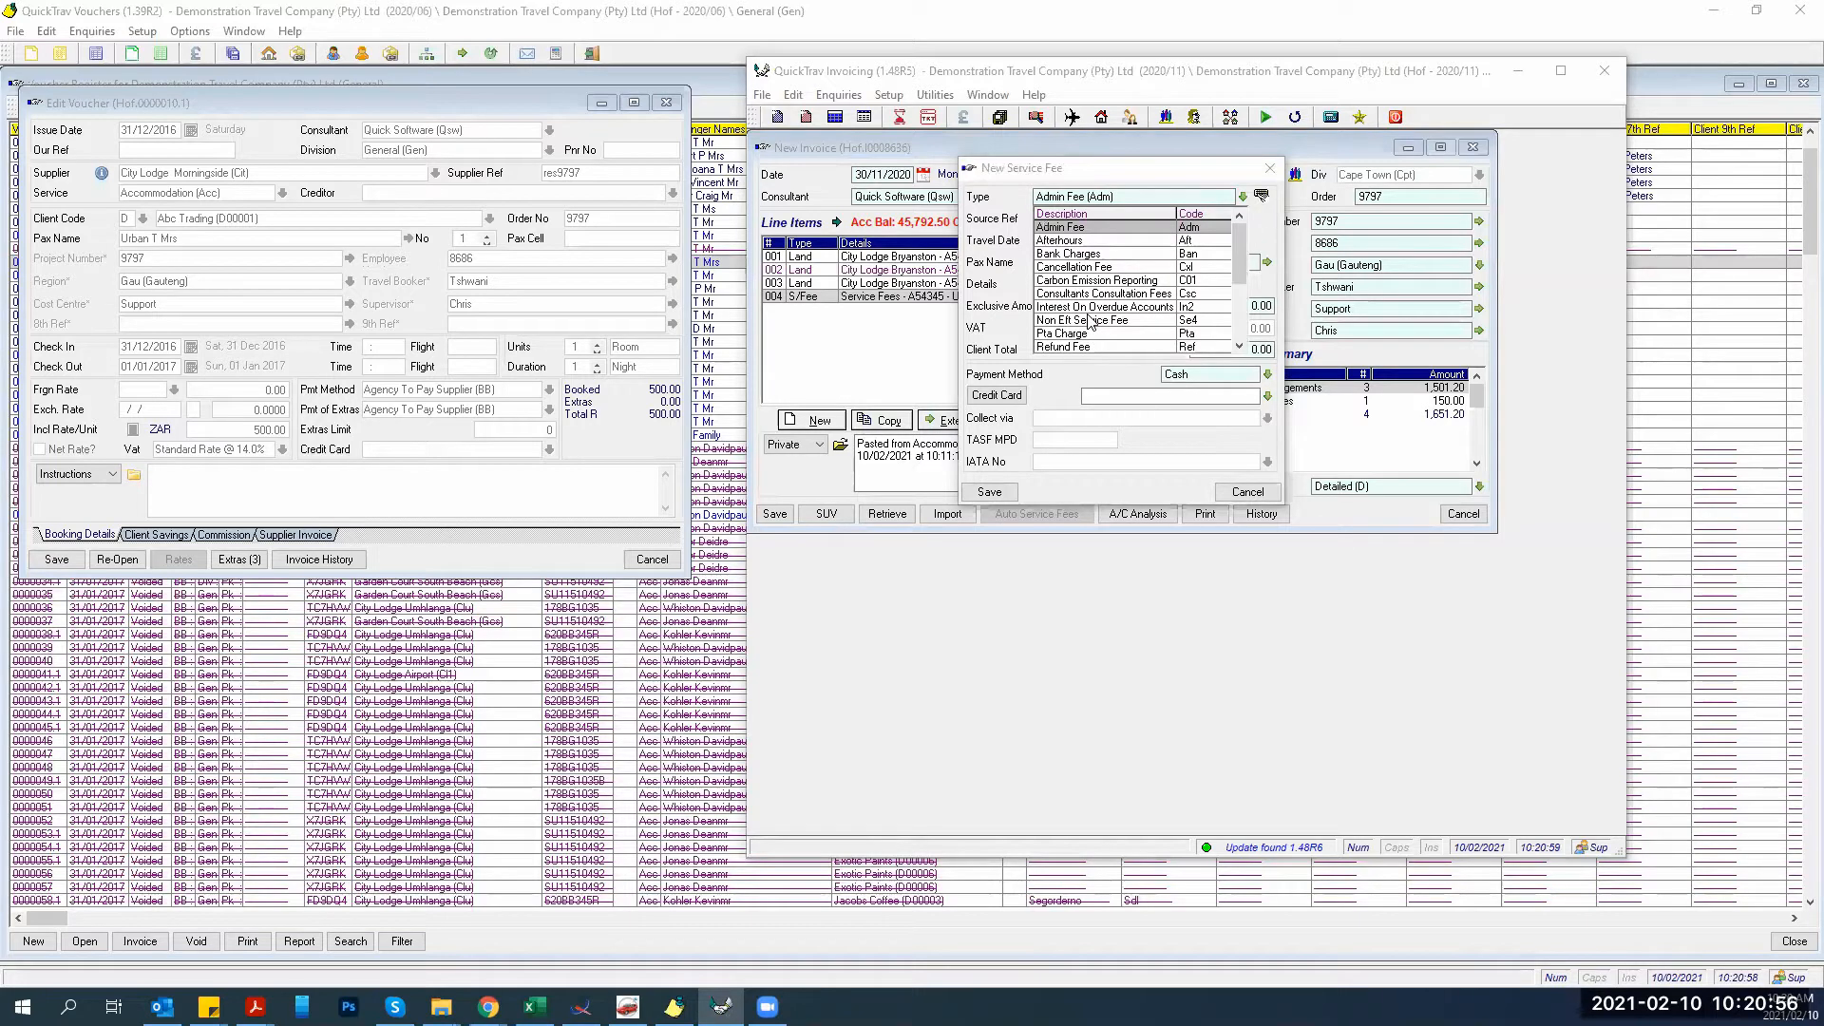
pyautogui.press('Return')
pyautogui.write('m')
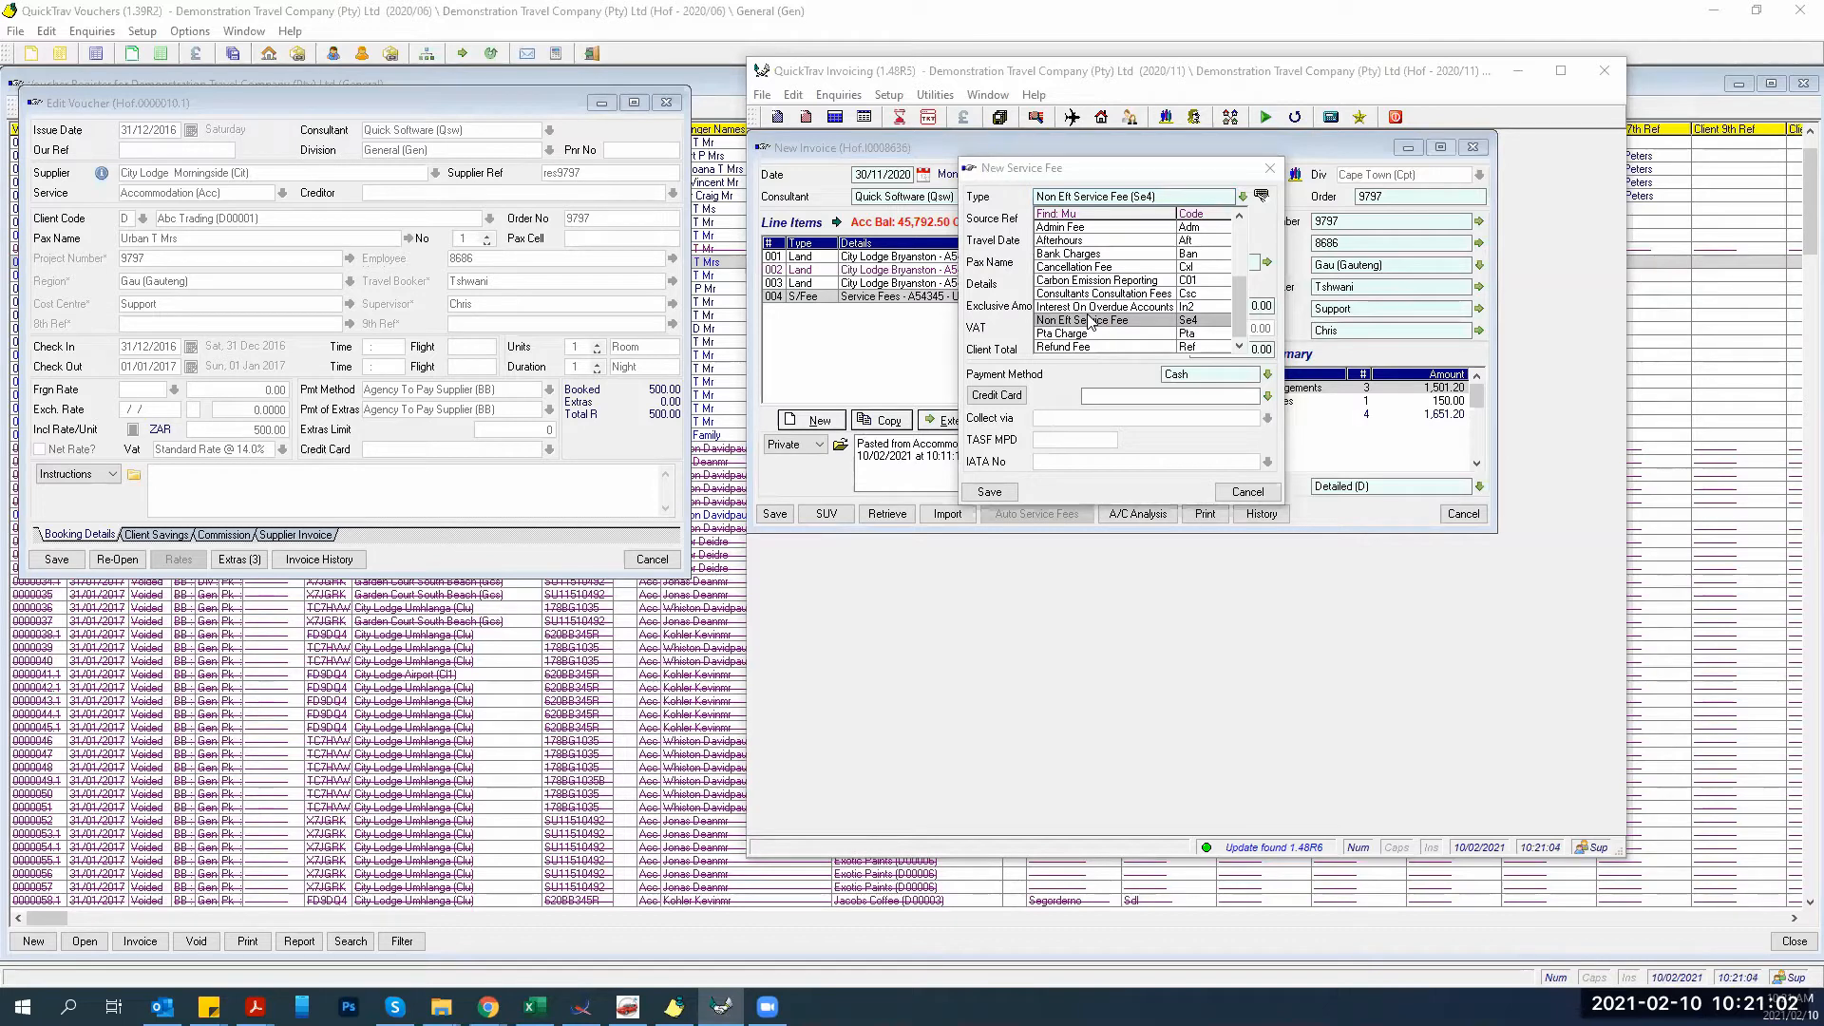
pyautogui.press('Up')
pyautogui.press('Up')
pyautogui.press('Up')
pyautogui.press('Up')
pyautogui.press('Up')
pyautogui.press('Up')
pyautogui.press('Up')
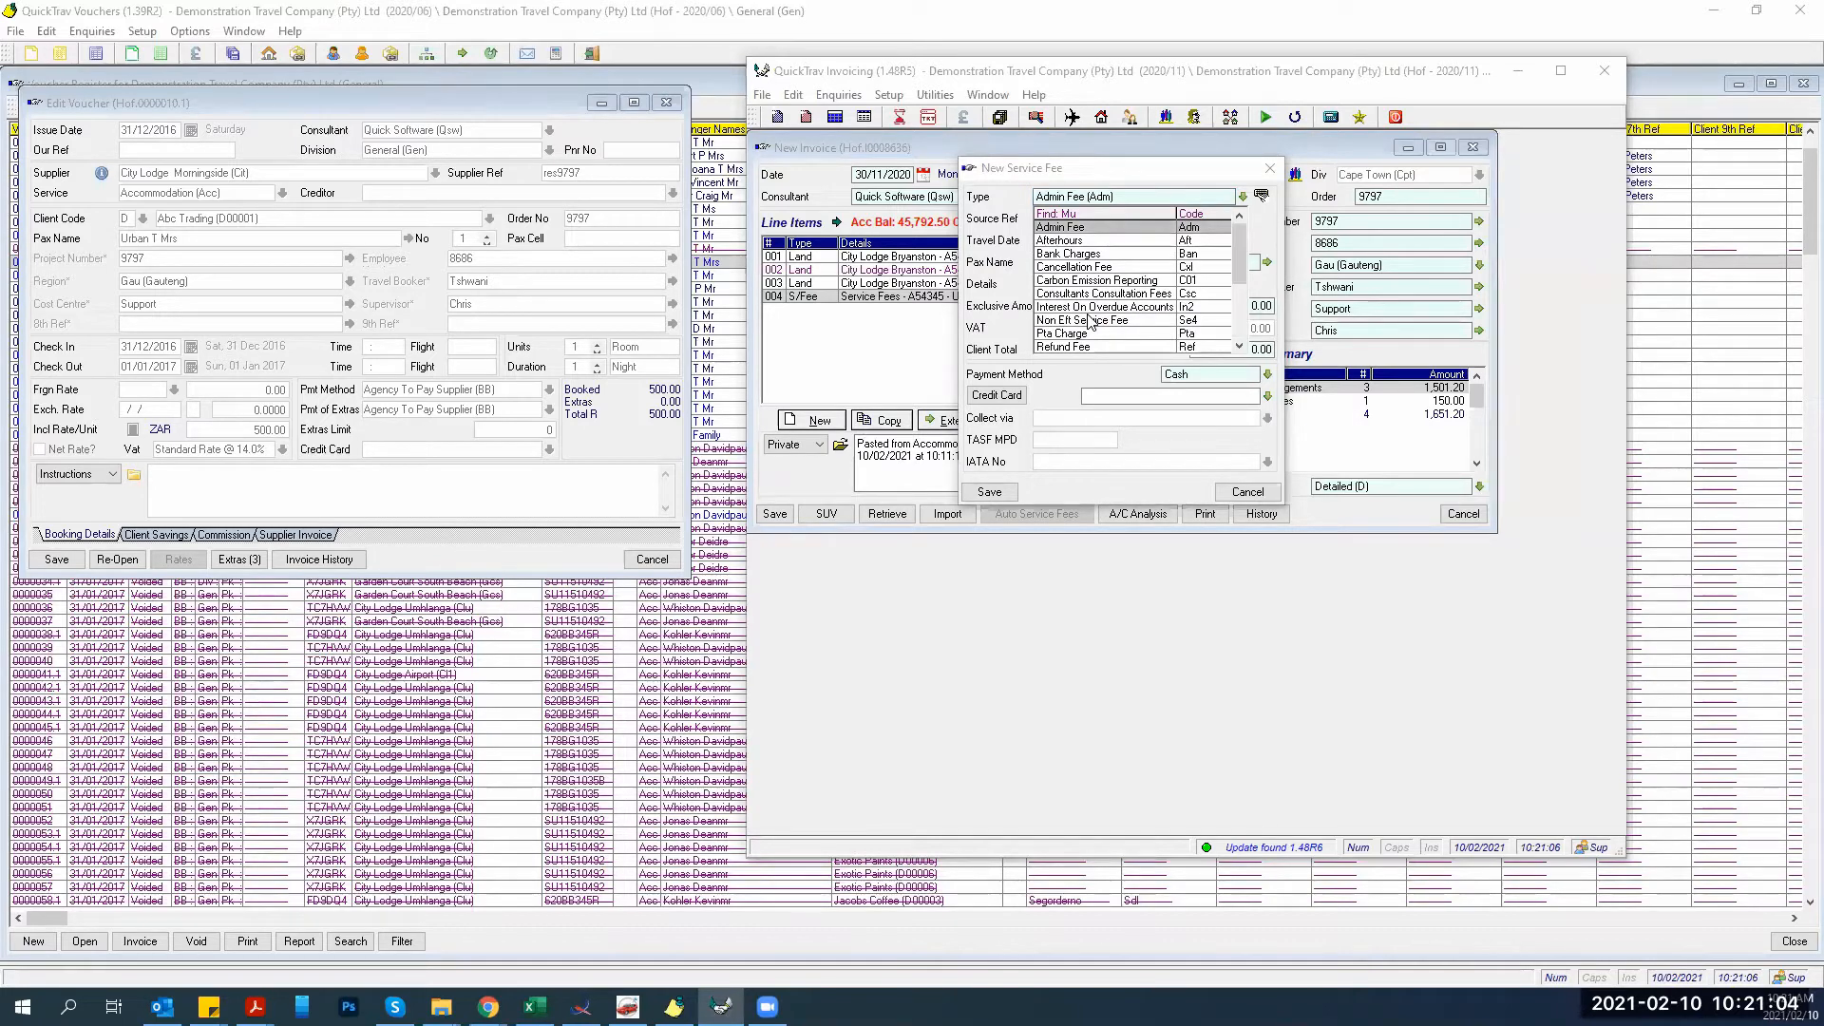
pyautogui.press('Down')
pyautogui.press('Down')
pyautogui.press('Down')
pyautogui.press('Down')
pyautogui.press('Down')
pyautogui.press('Down')
pyautogui.press('Down')
pyautogui.press('Down')
pyautogui.press('Down')
pyautogui.press('Down')
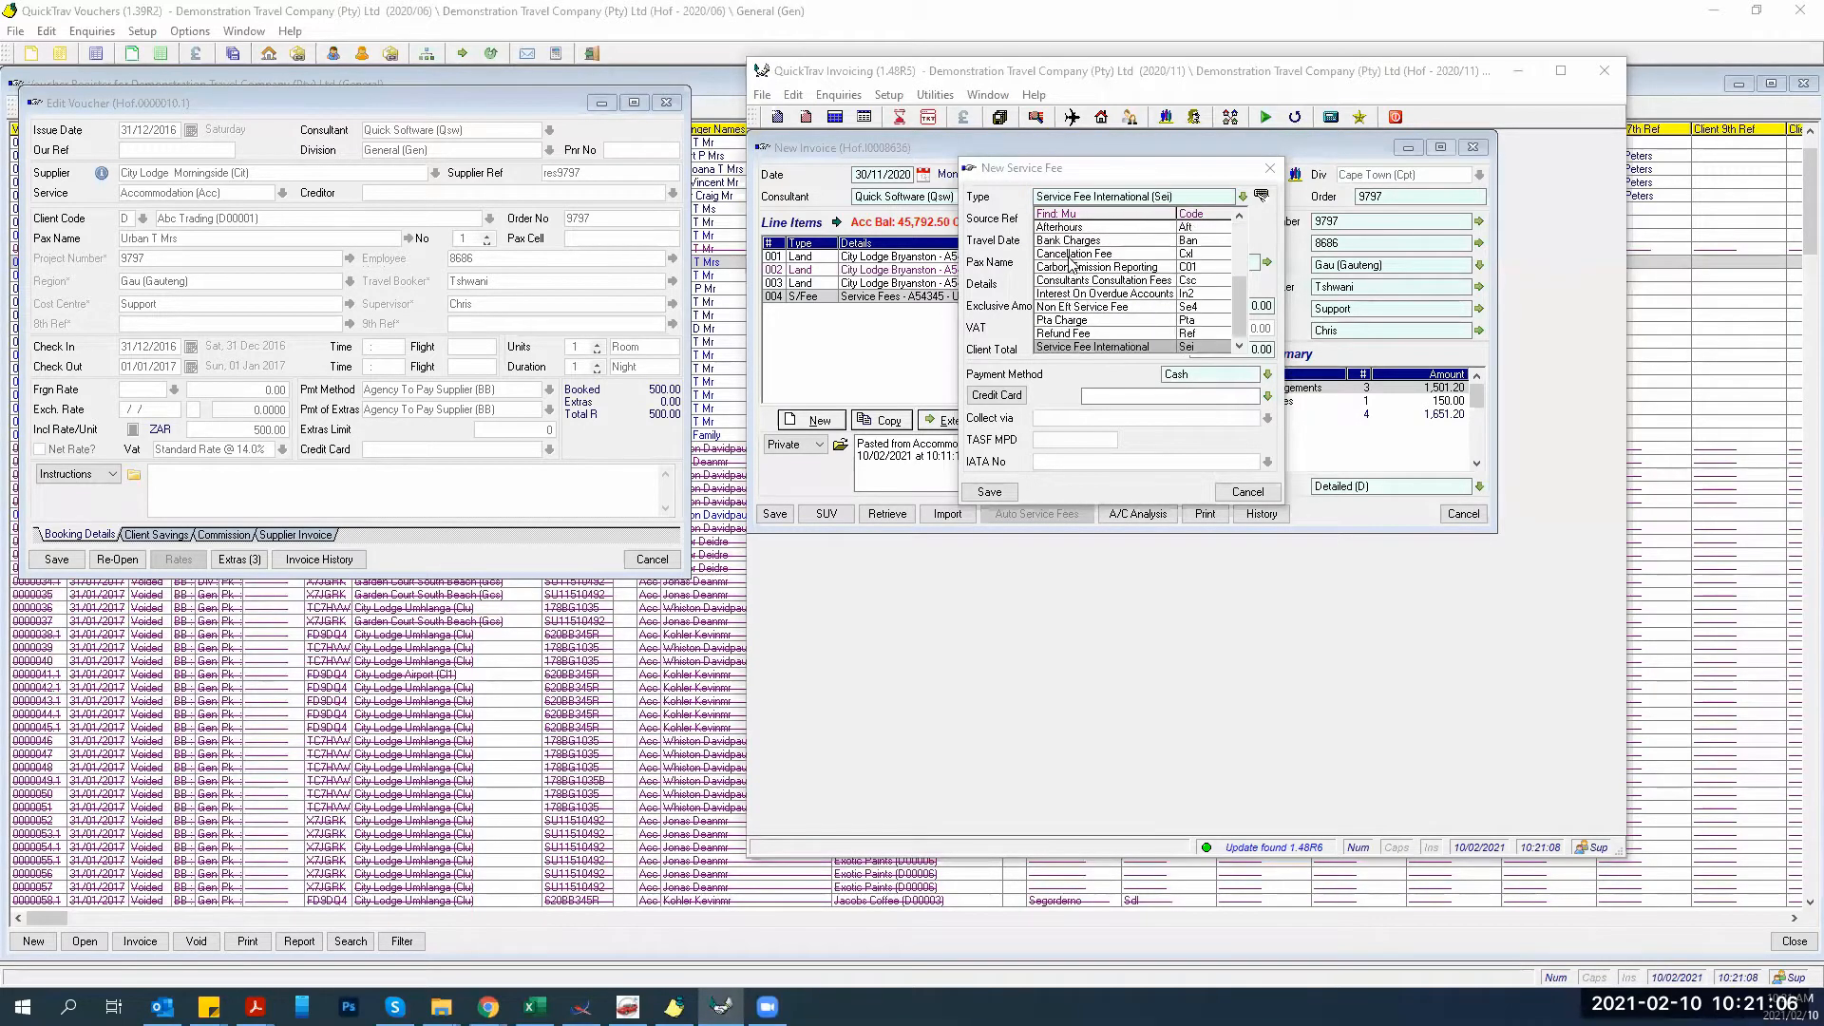
pyautogui.press('Down')
pyautogui.press('Down')
pyautogui.press('Down')
pyautogui.press('Down')
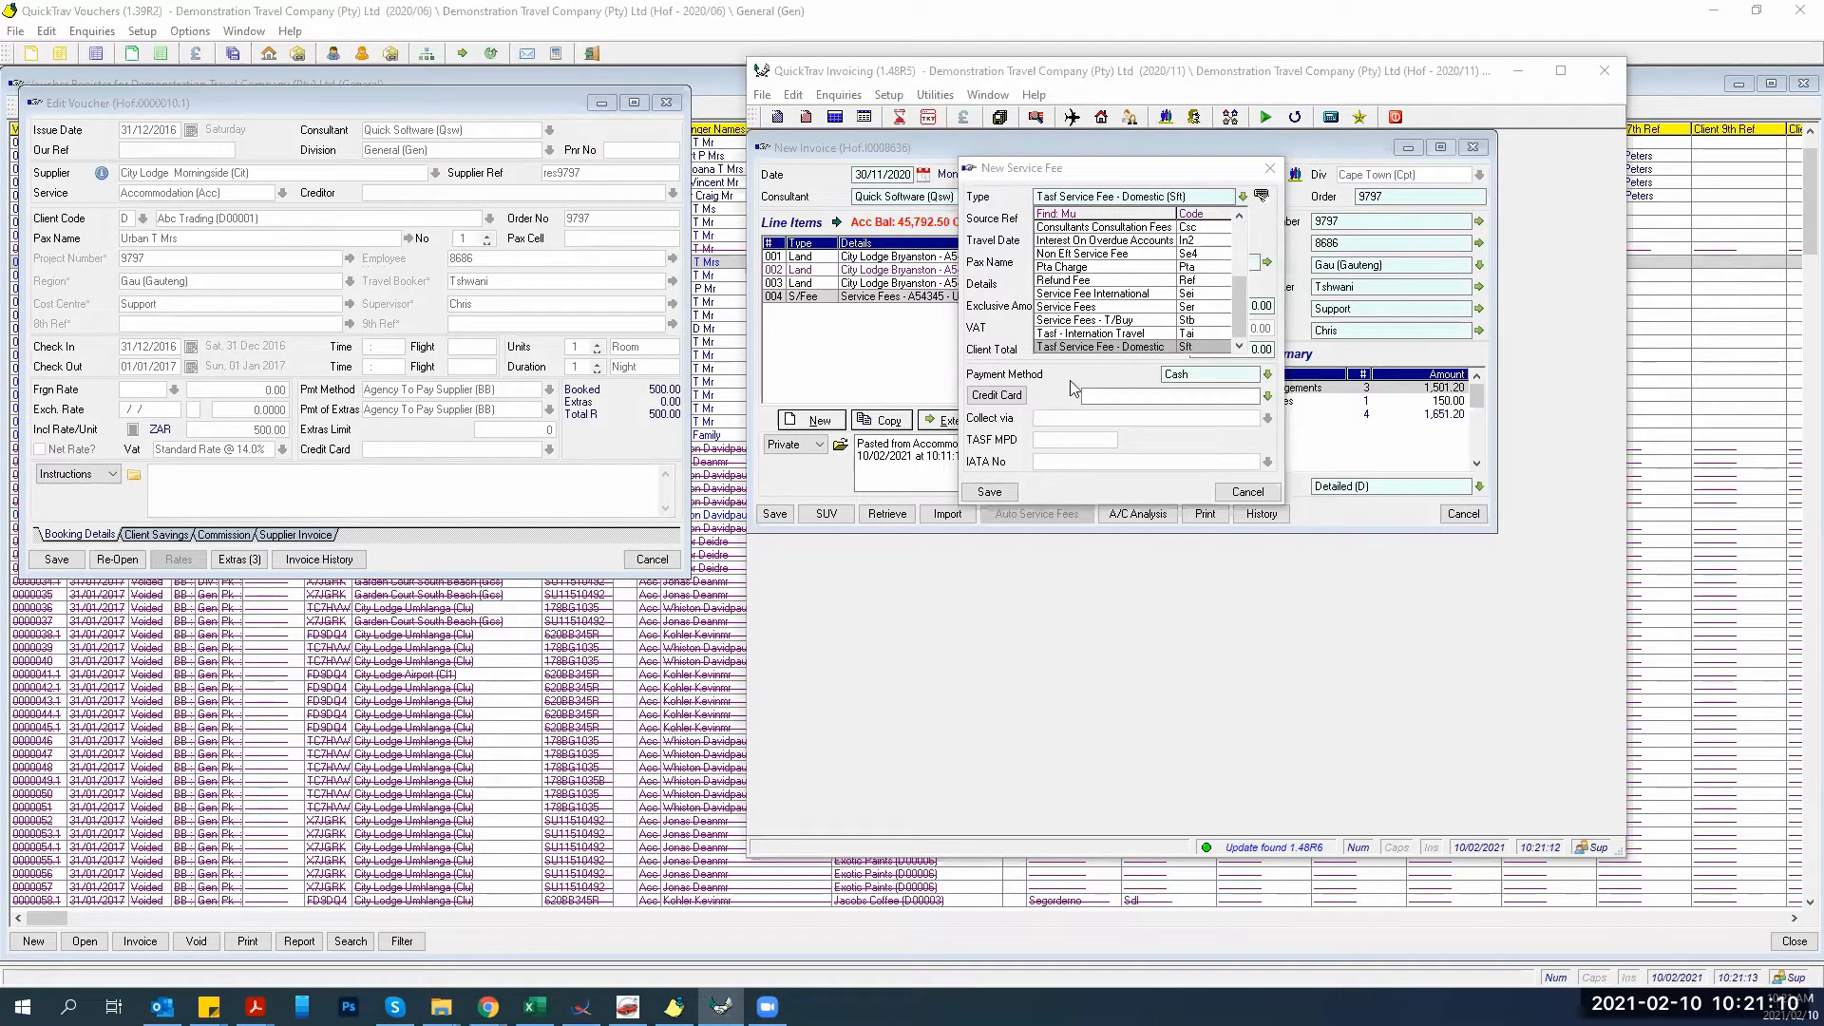
pyautogui.click(1053, 254)
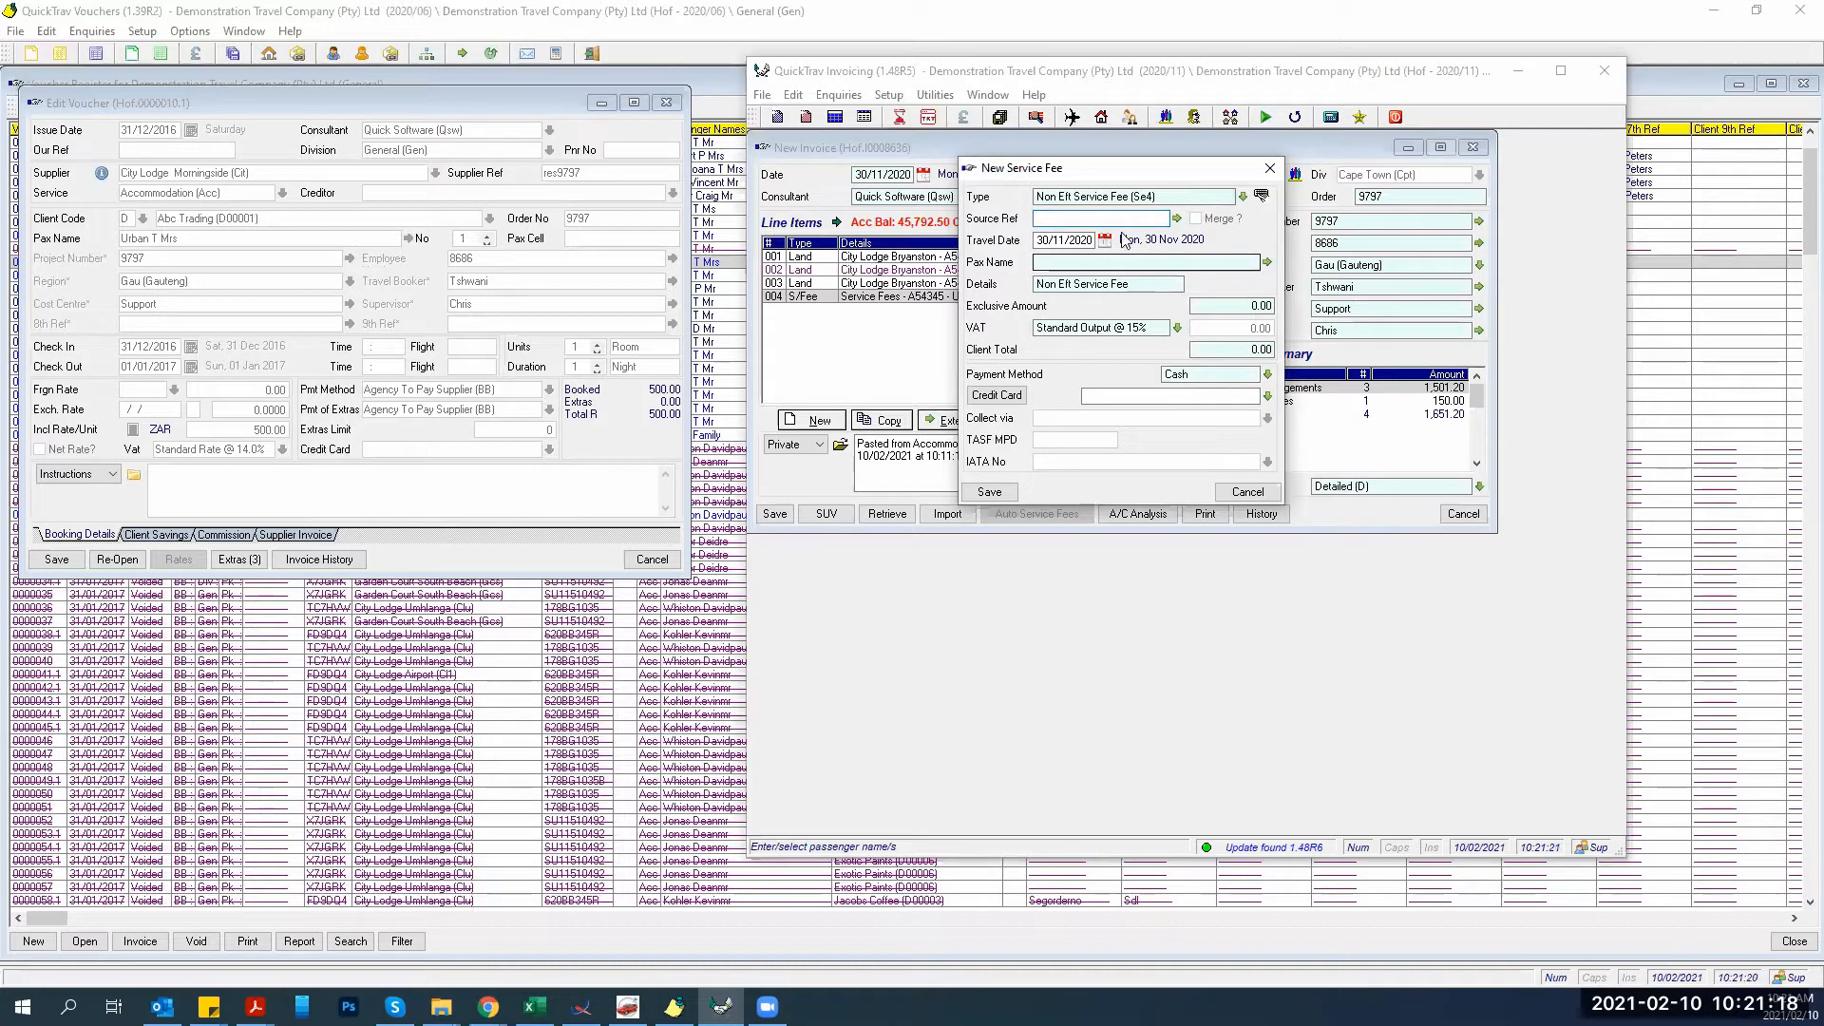
# Save a merged Non Eft Service Fee of 300 for source ref A54345 with the credit card cleared.
pyautogui.click(1176, 217)
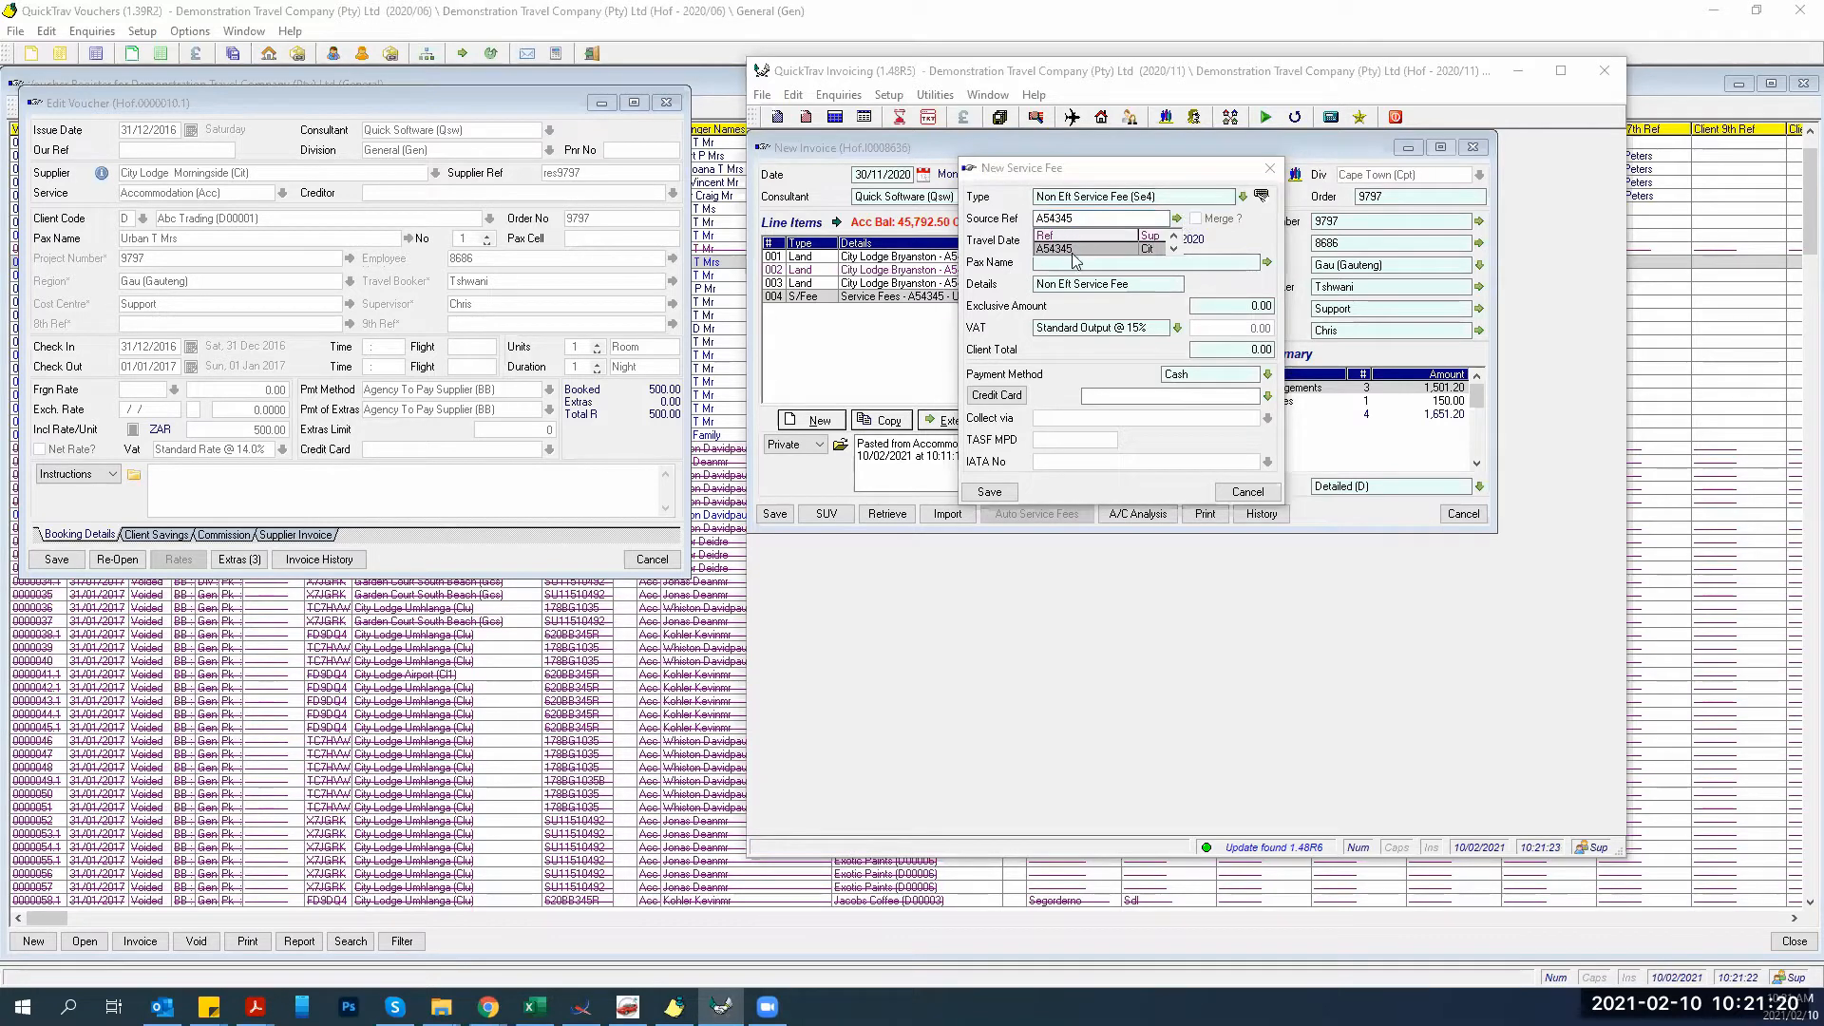
pyautogui.click(1075, 250)
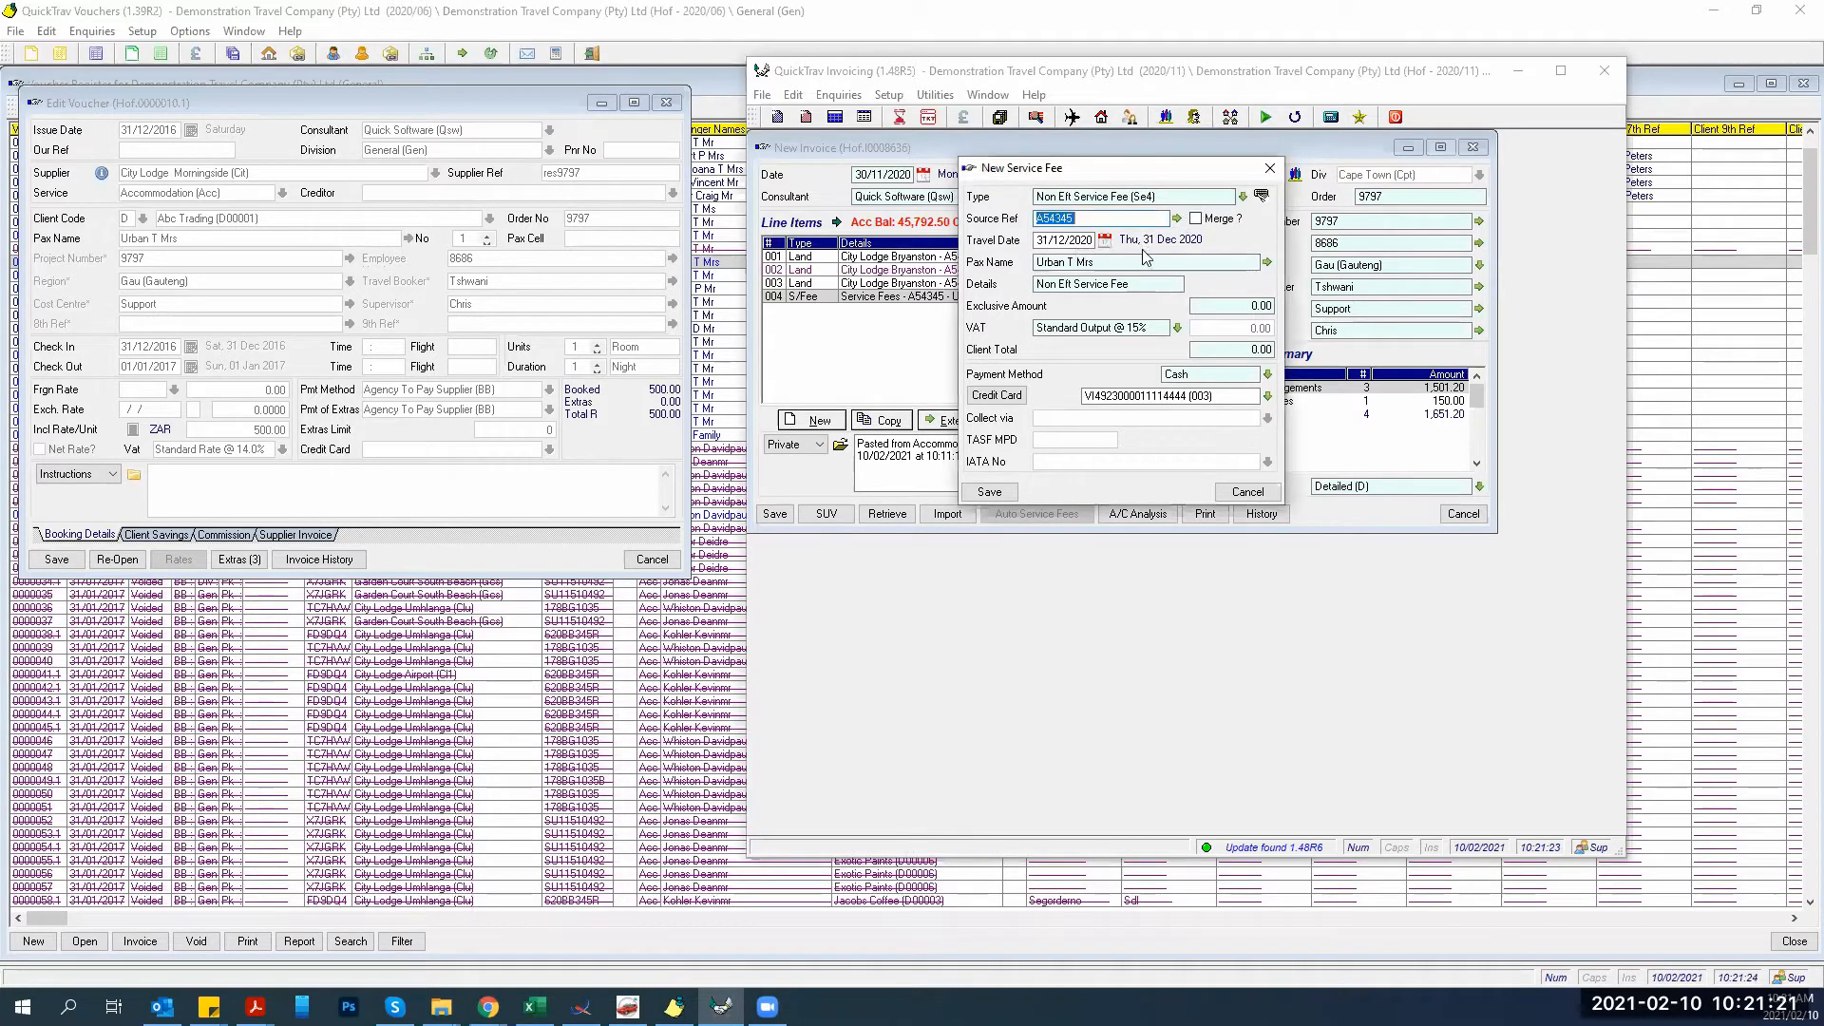
pyautogui.click(1196, 218)
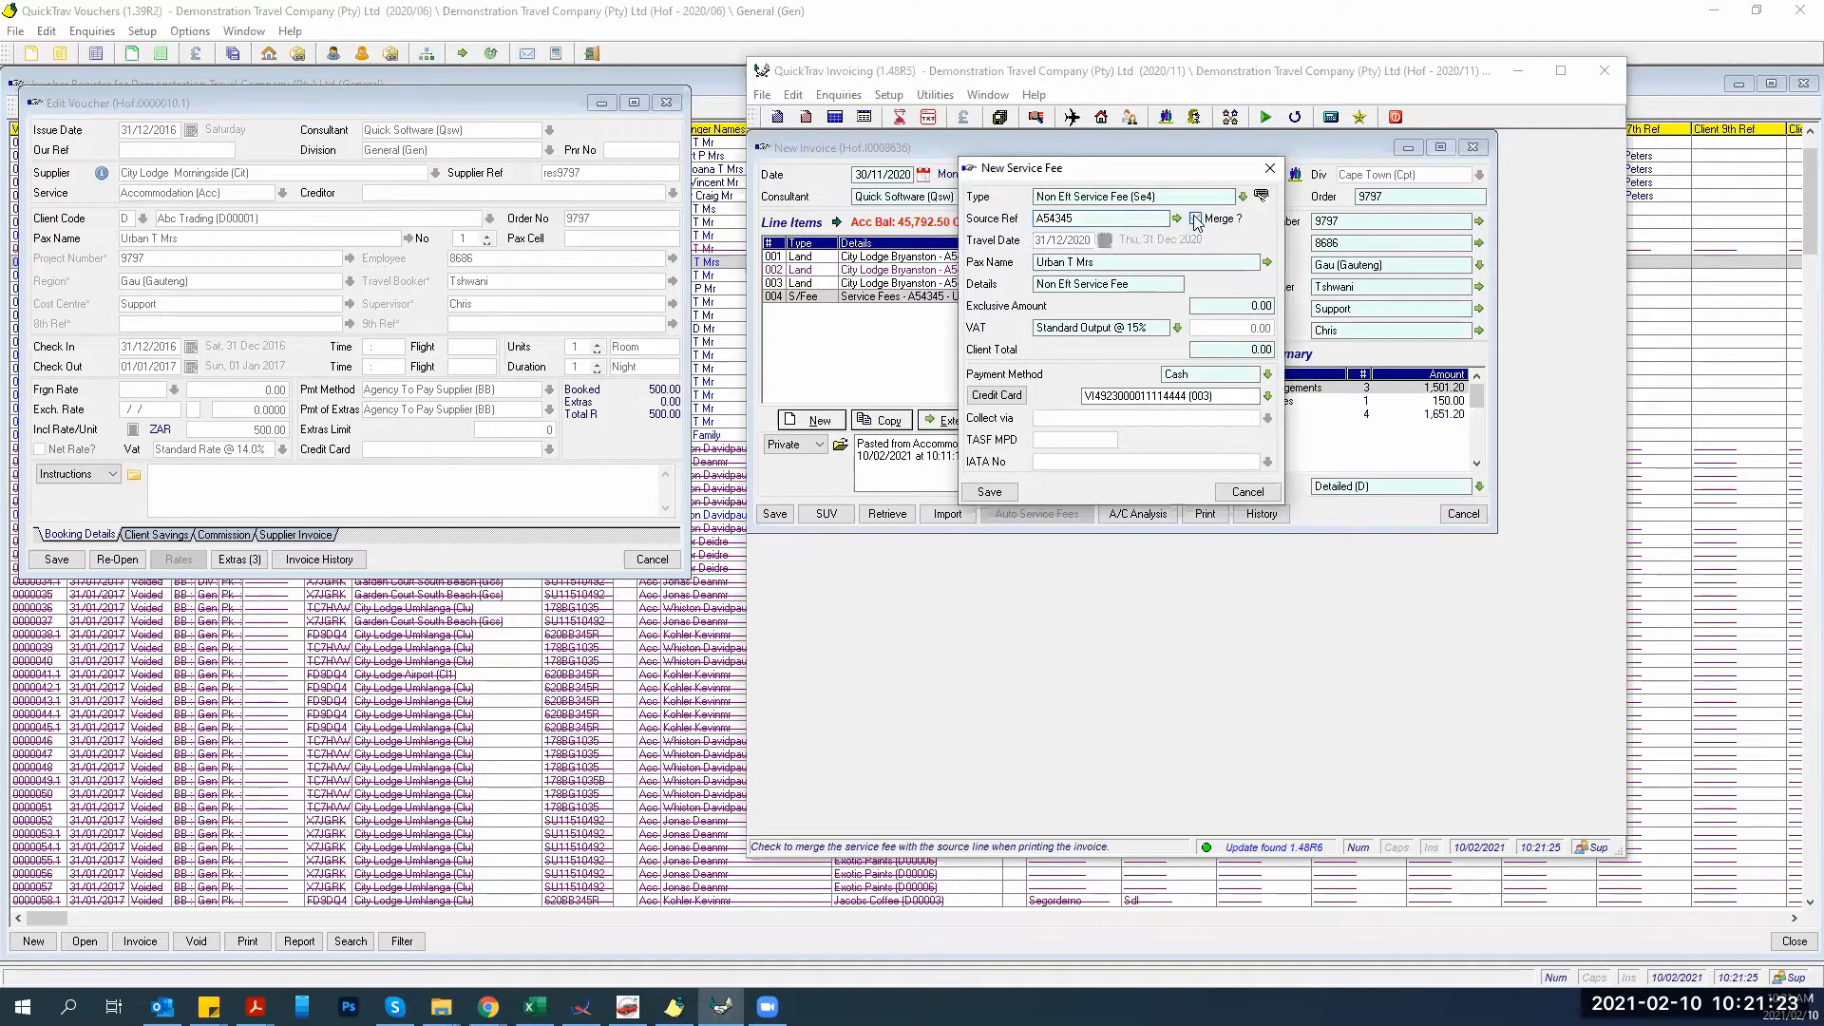
pyautogui.click(1213, 356)
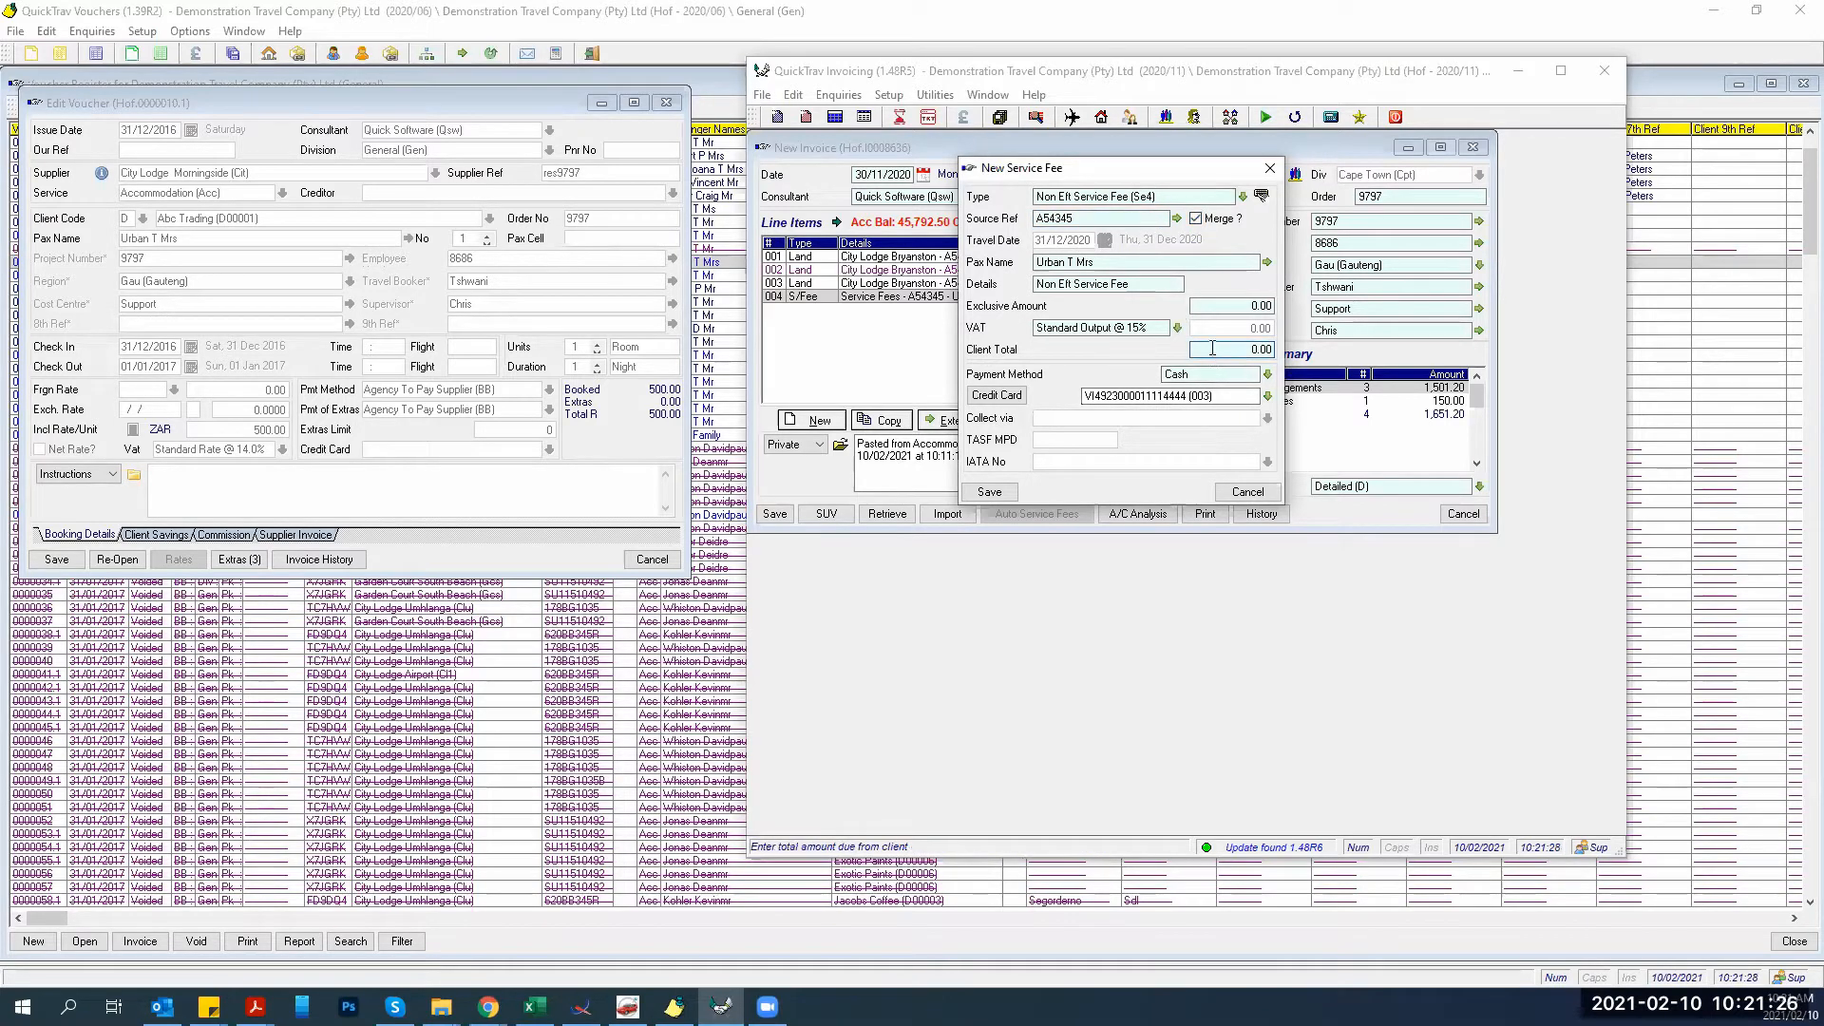
pyautogui.write('300')
pyautogui.press('Tab')
pyautogui.moveTo(1223, 394); pyautogui.dragTo(1083, 395)
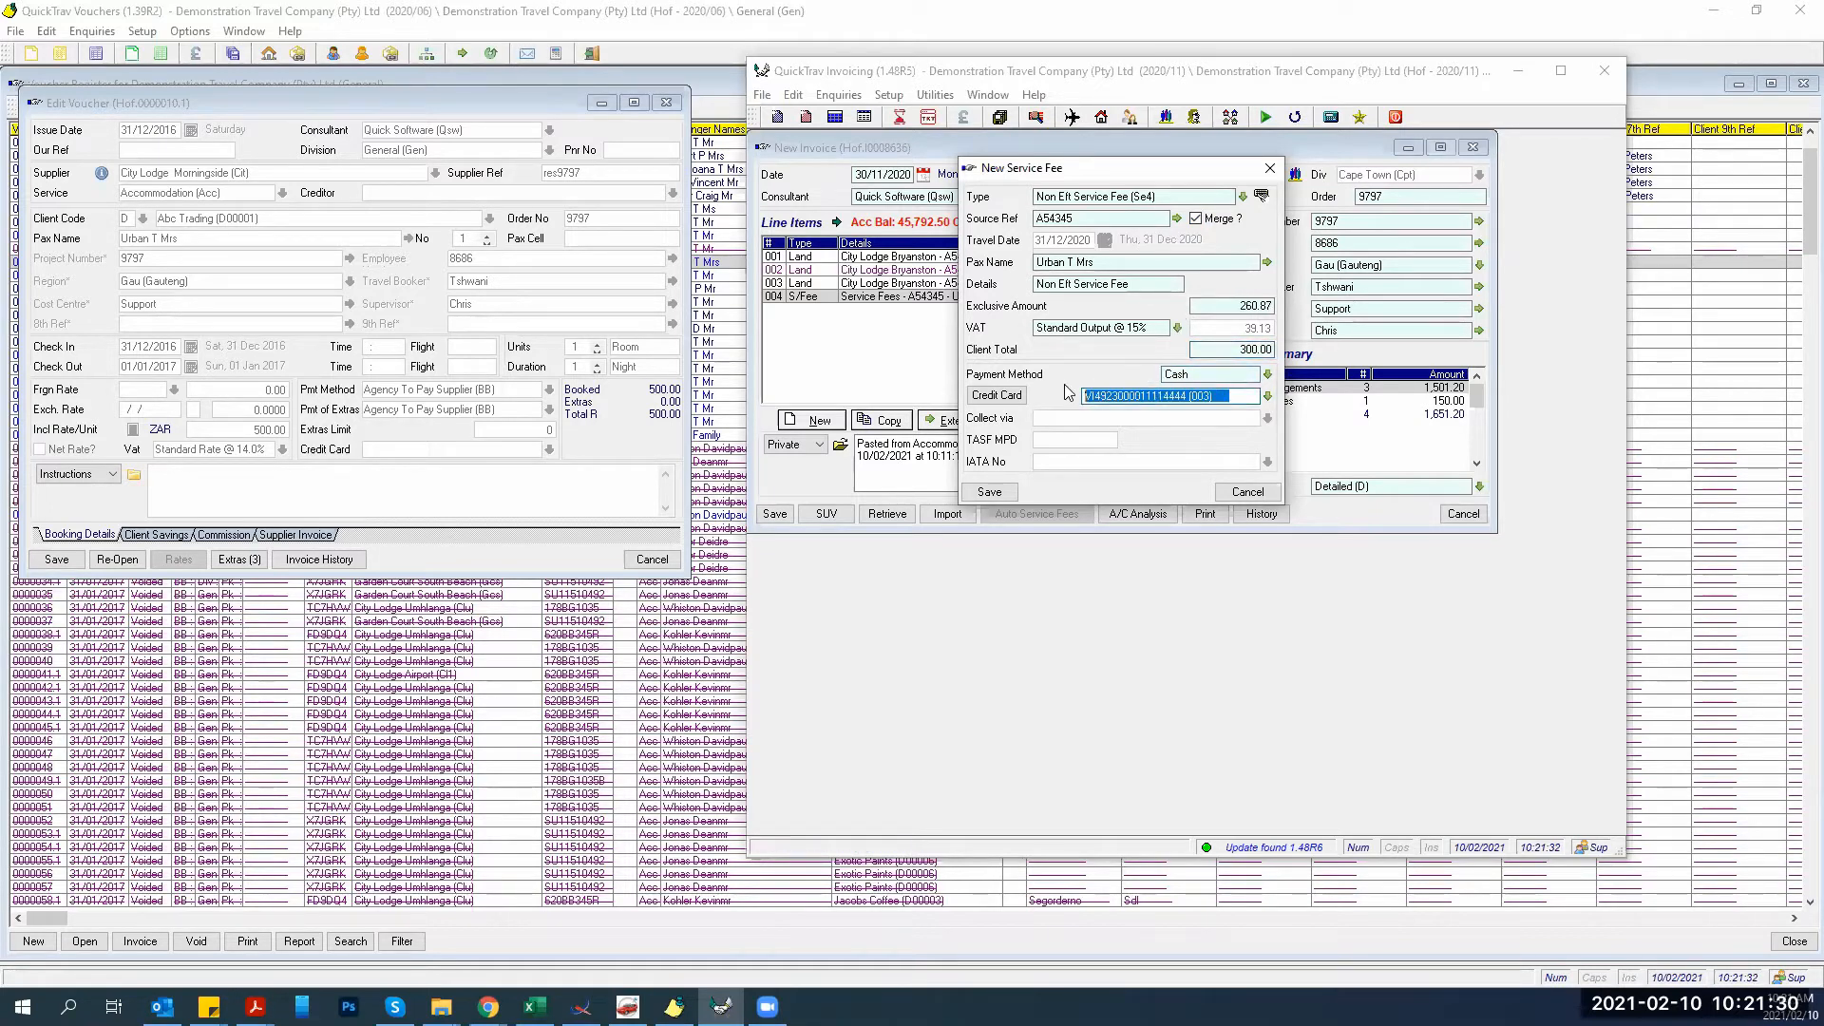
pyautogui.press('BackSpace')
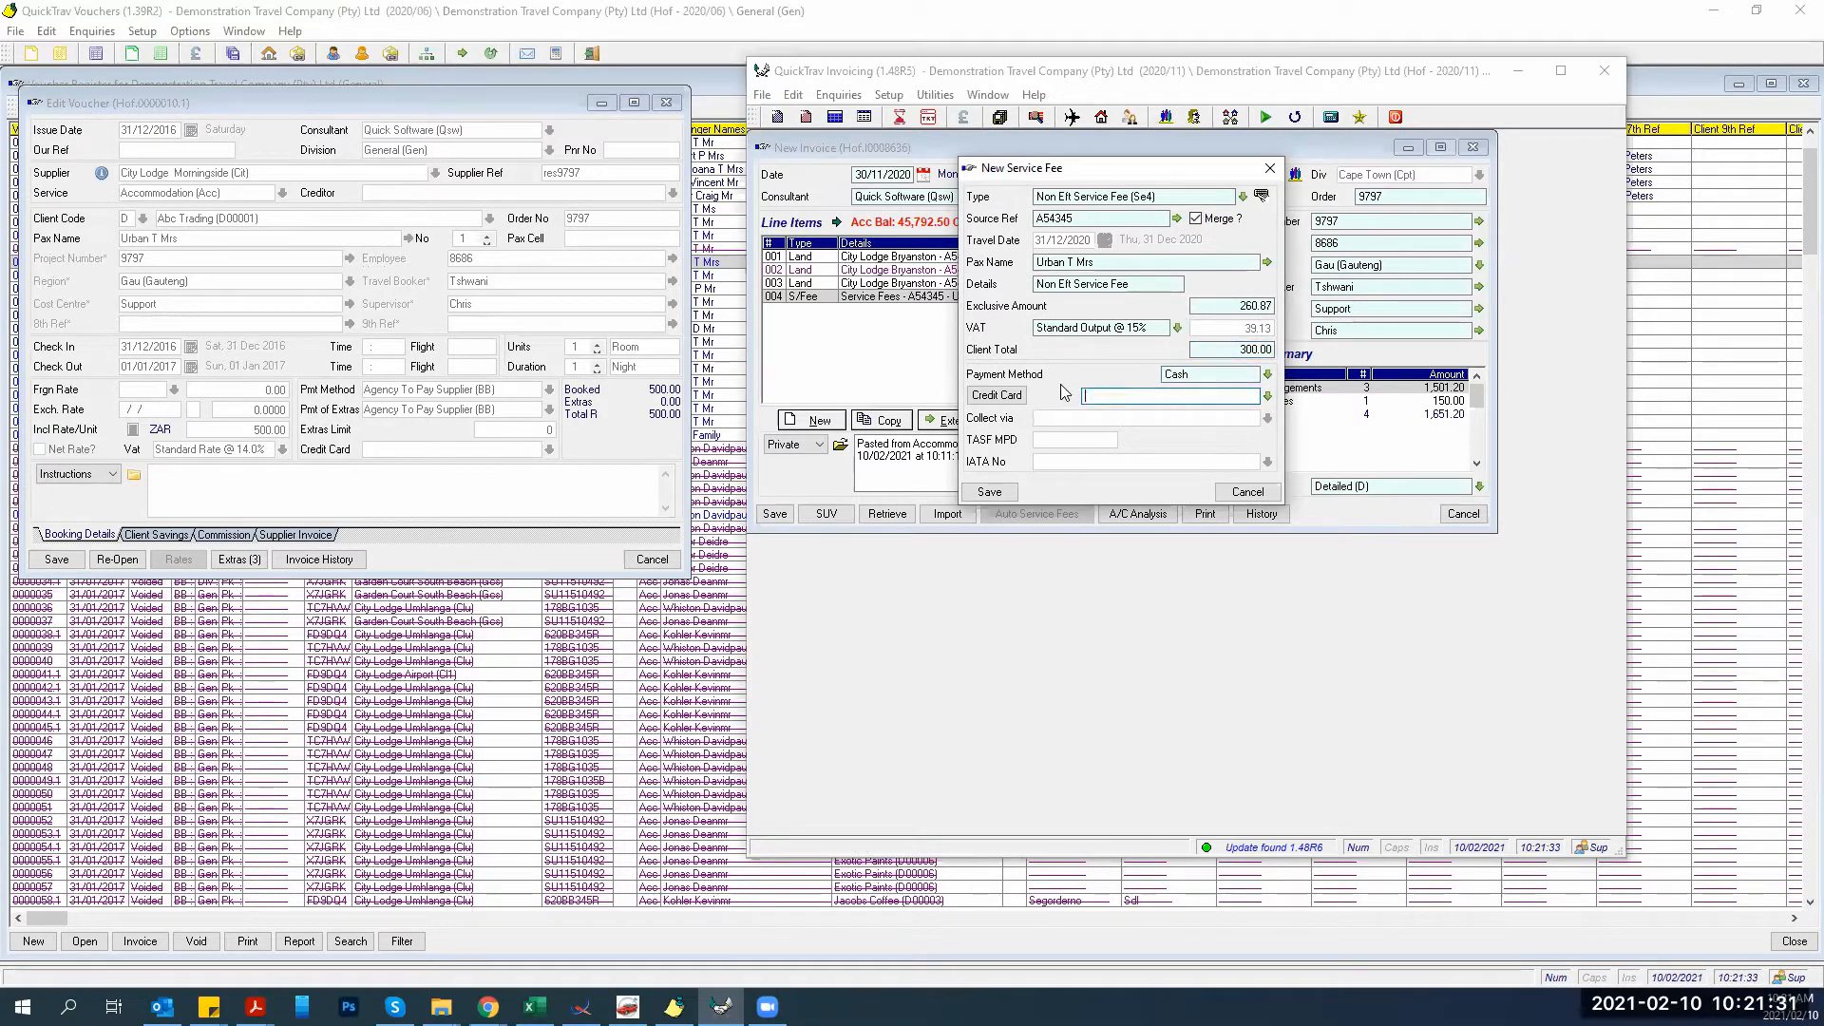
pyautogui.click(989, 493)
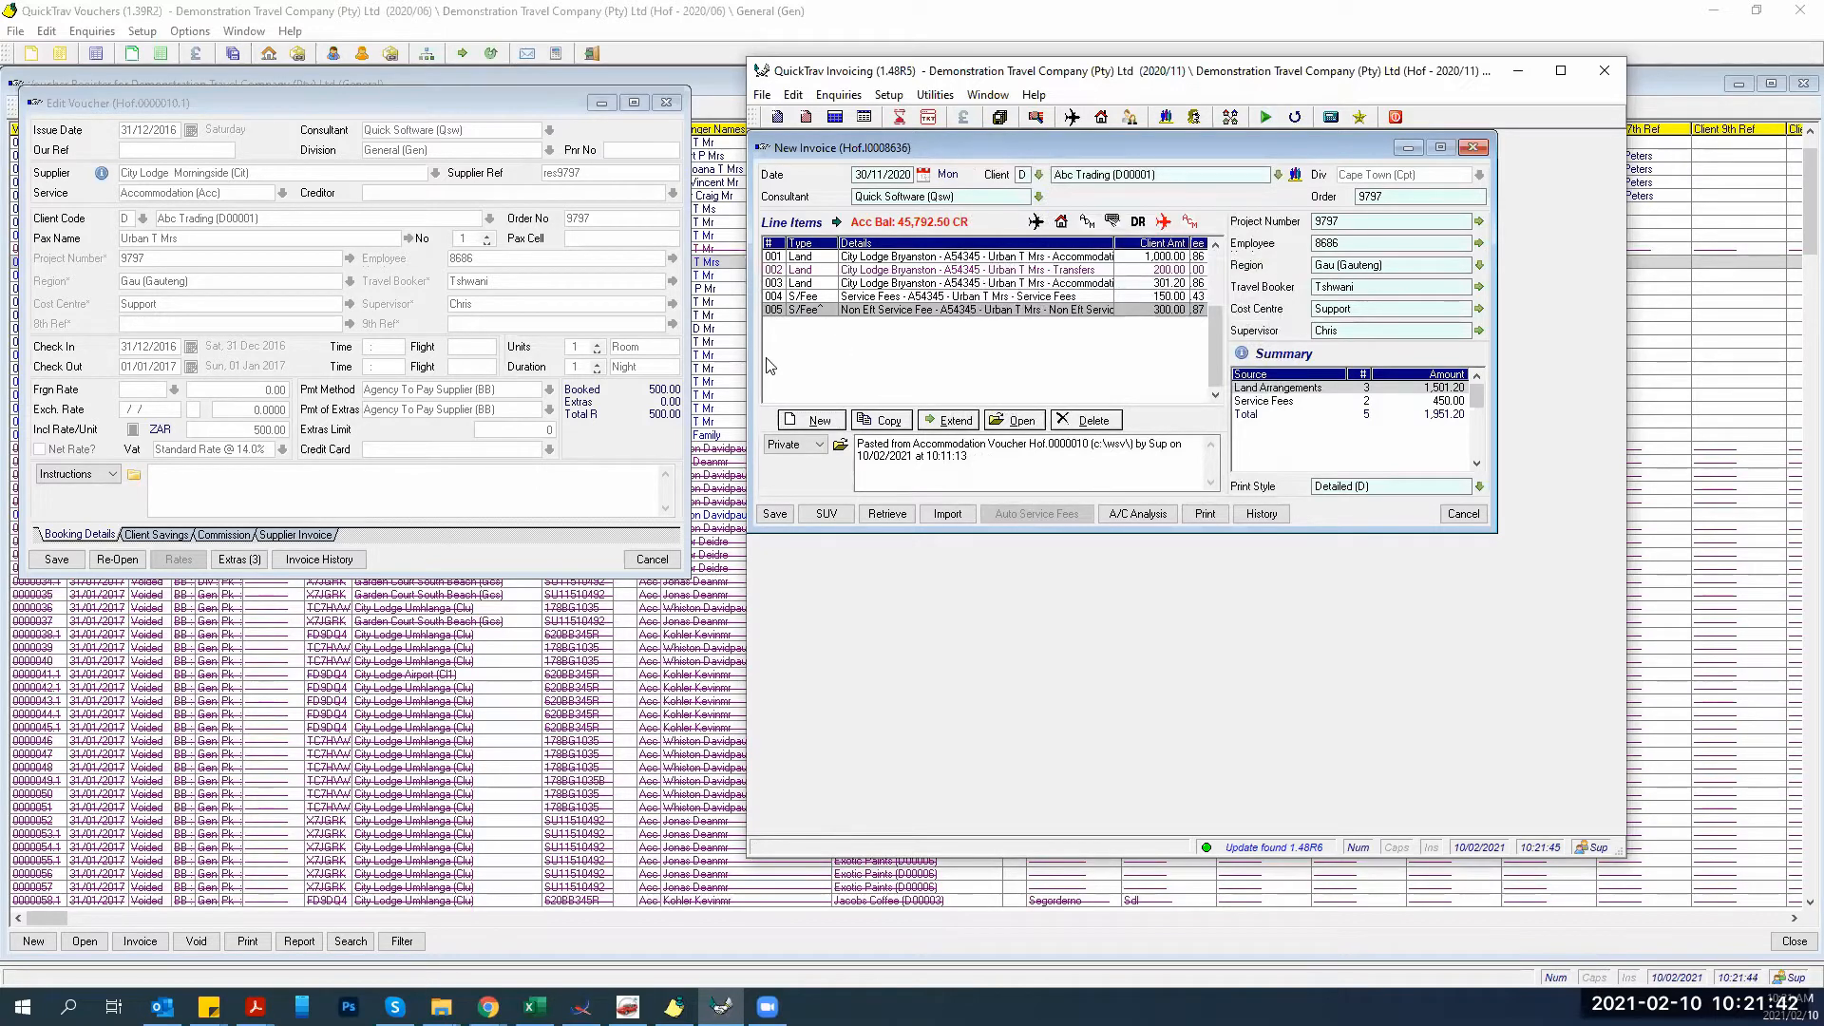
# Print provisional invoice 0008636 as a draft preview totalling R 1,951.20.
pyautogui.click(1205, 513)
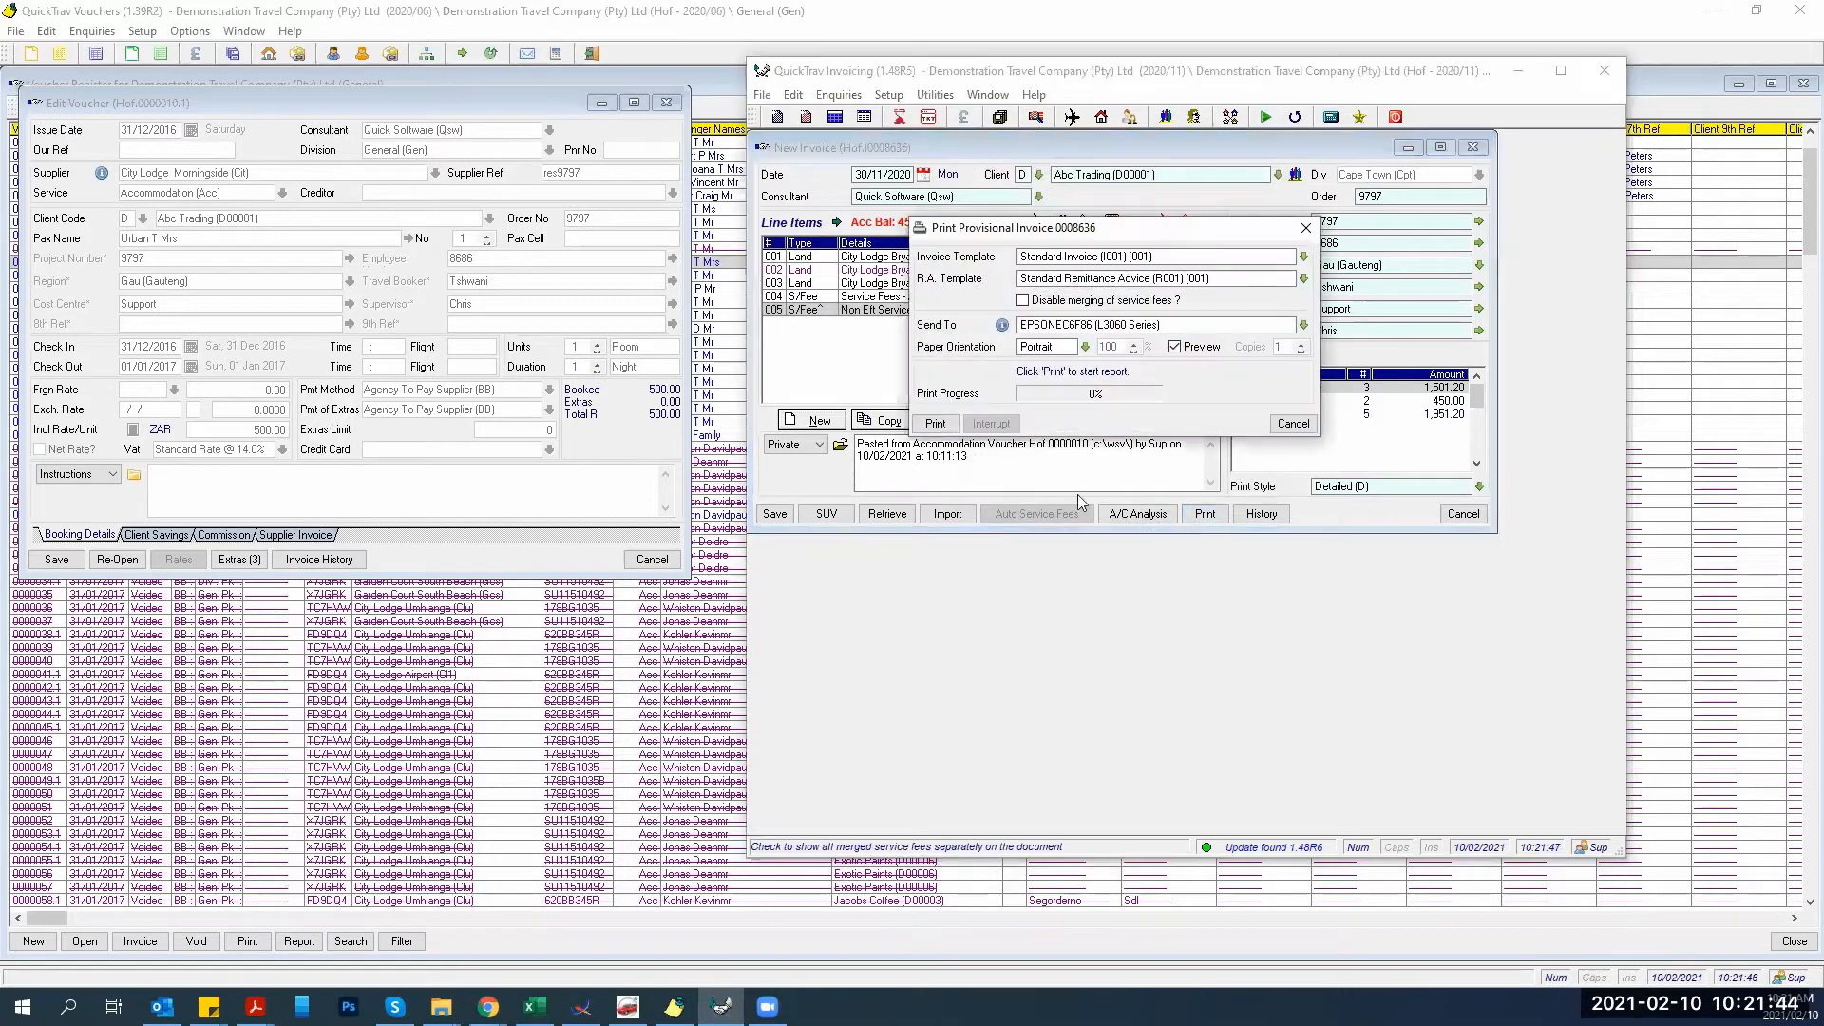
pyautogui.click(934, 422)
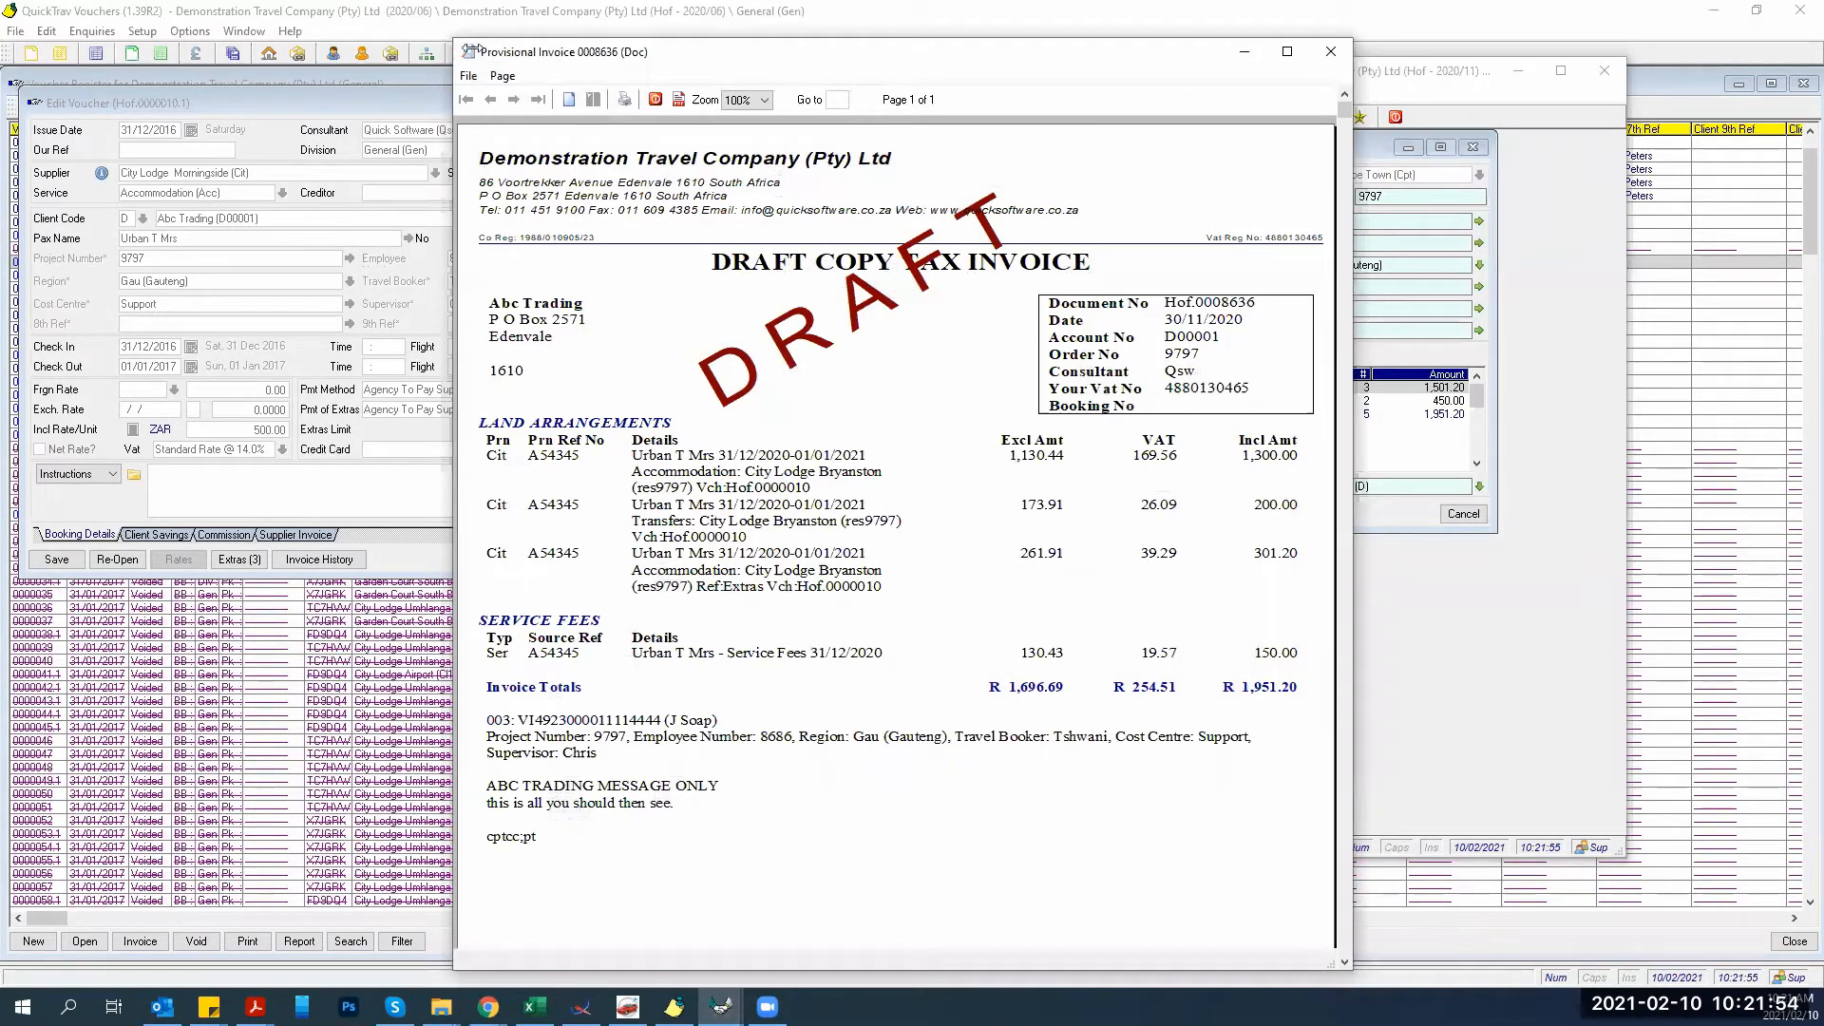
# Dock the draft preview to half the screen, cancel printing, and move the invoice window beside it.
pyautogui.press('super+Left')
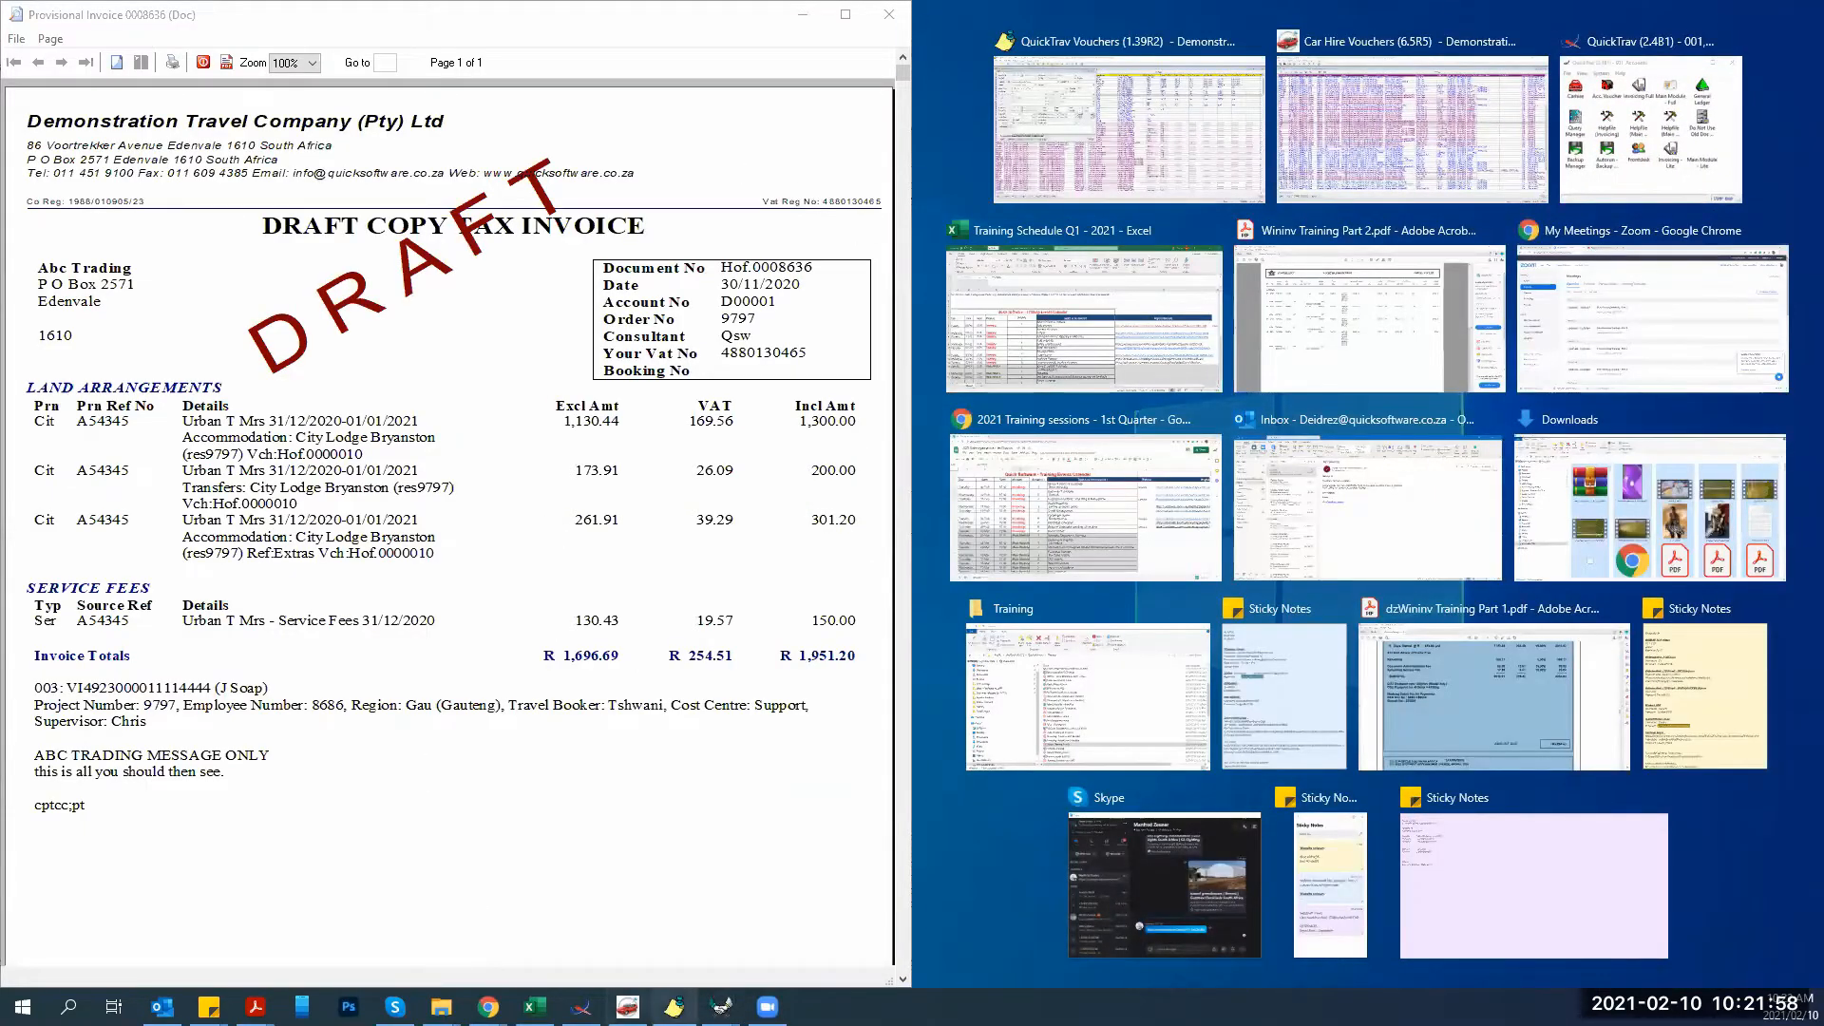
pyautogui.click(721, 1006)
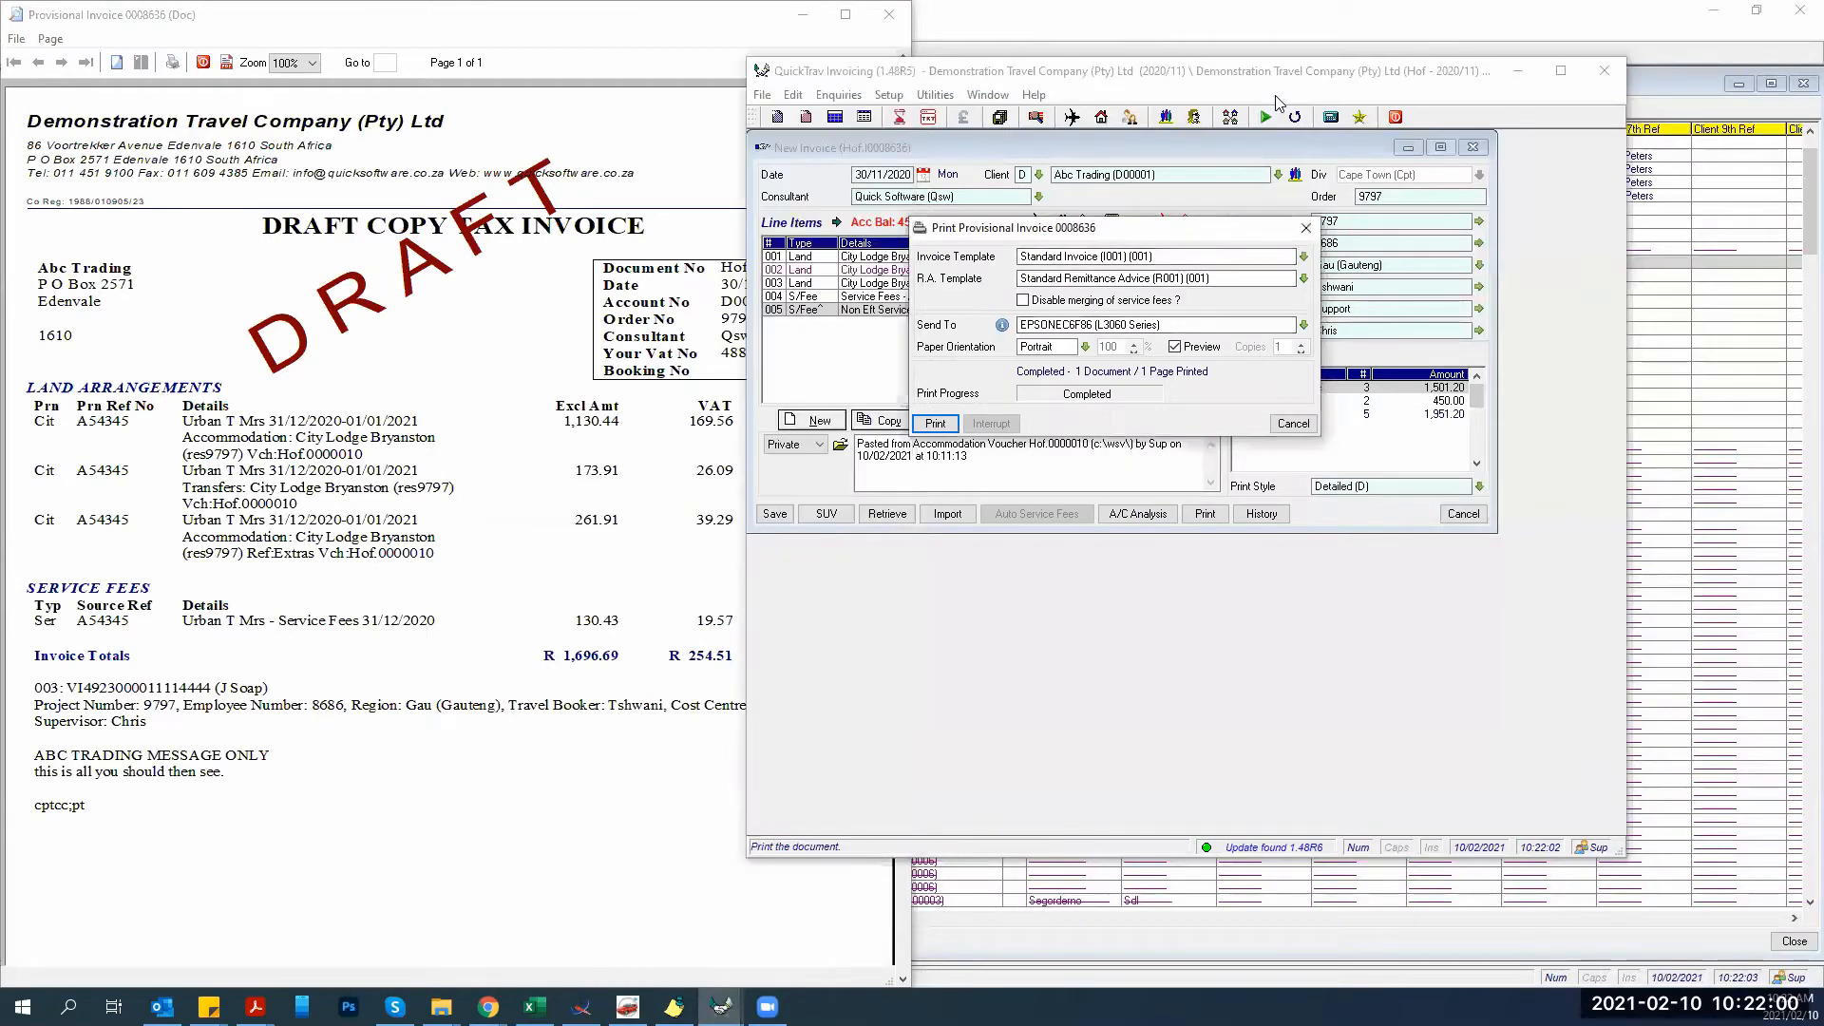
pyautogui.click(1289, 425)
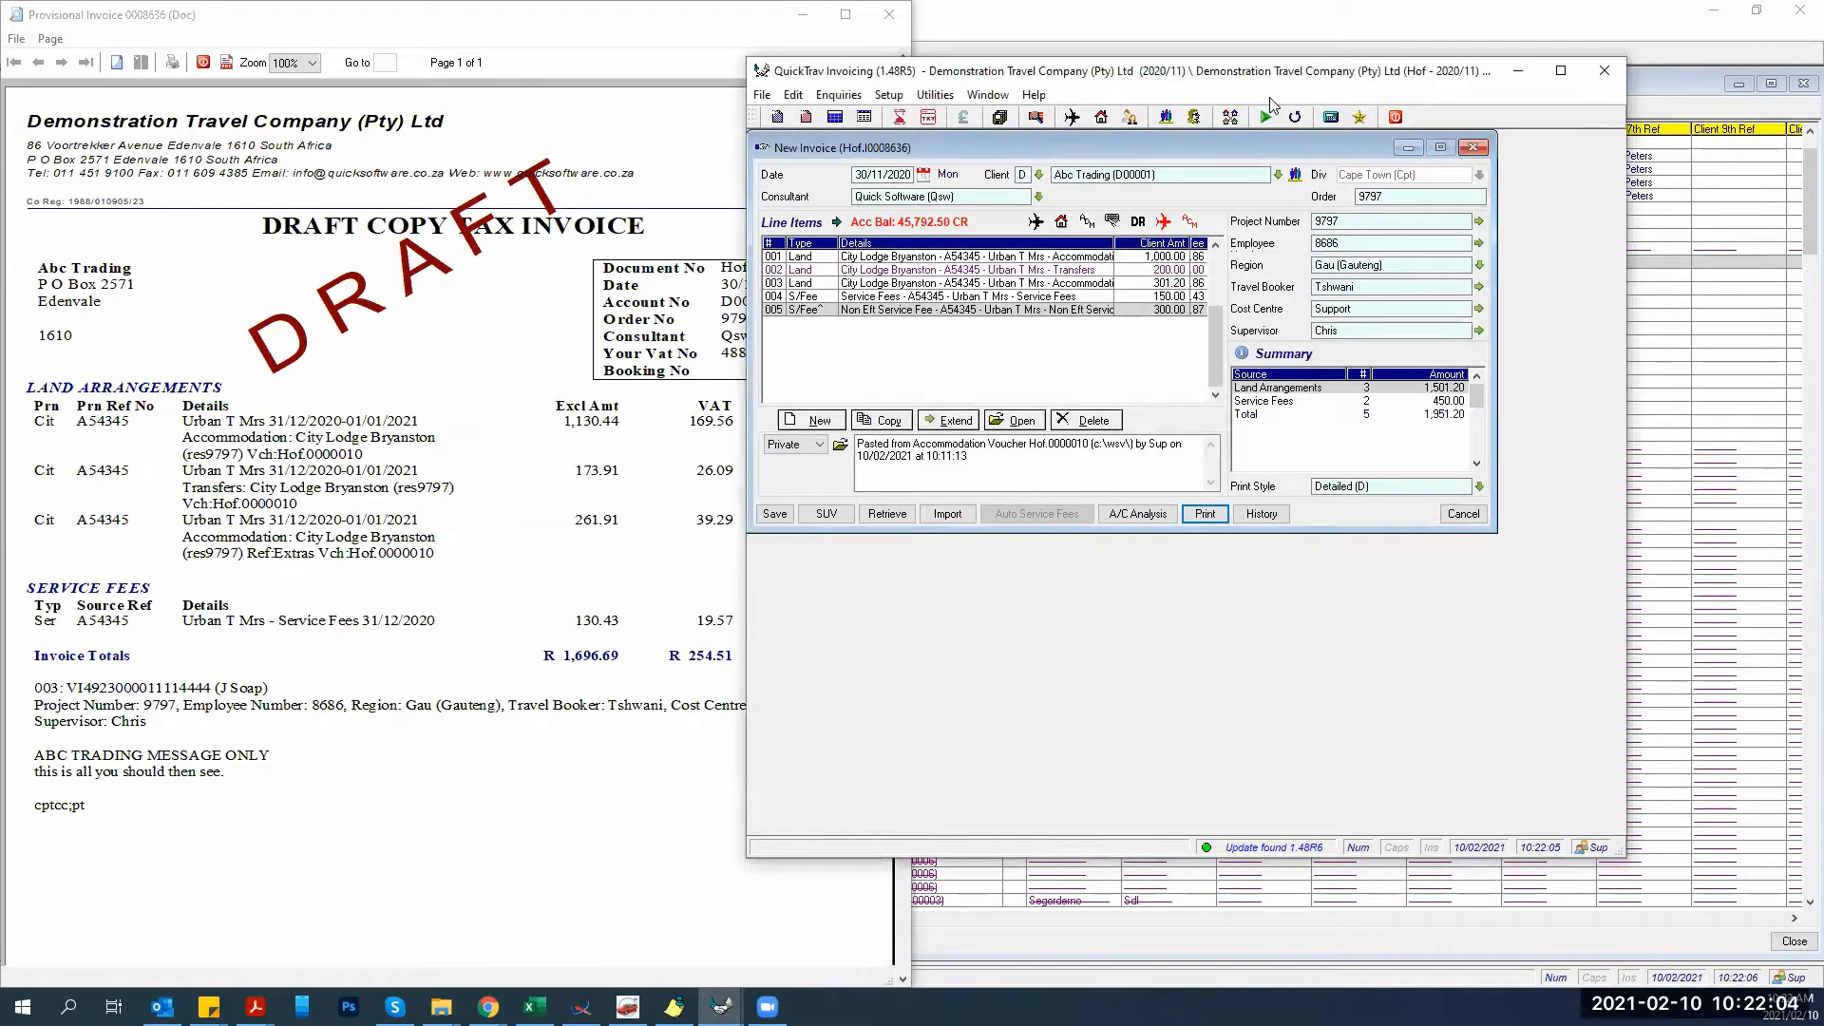
pyautogui.moveTo(1272, 73); pyautogui.dragTo(1445, 92)
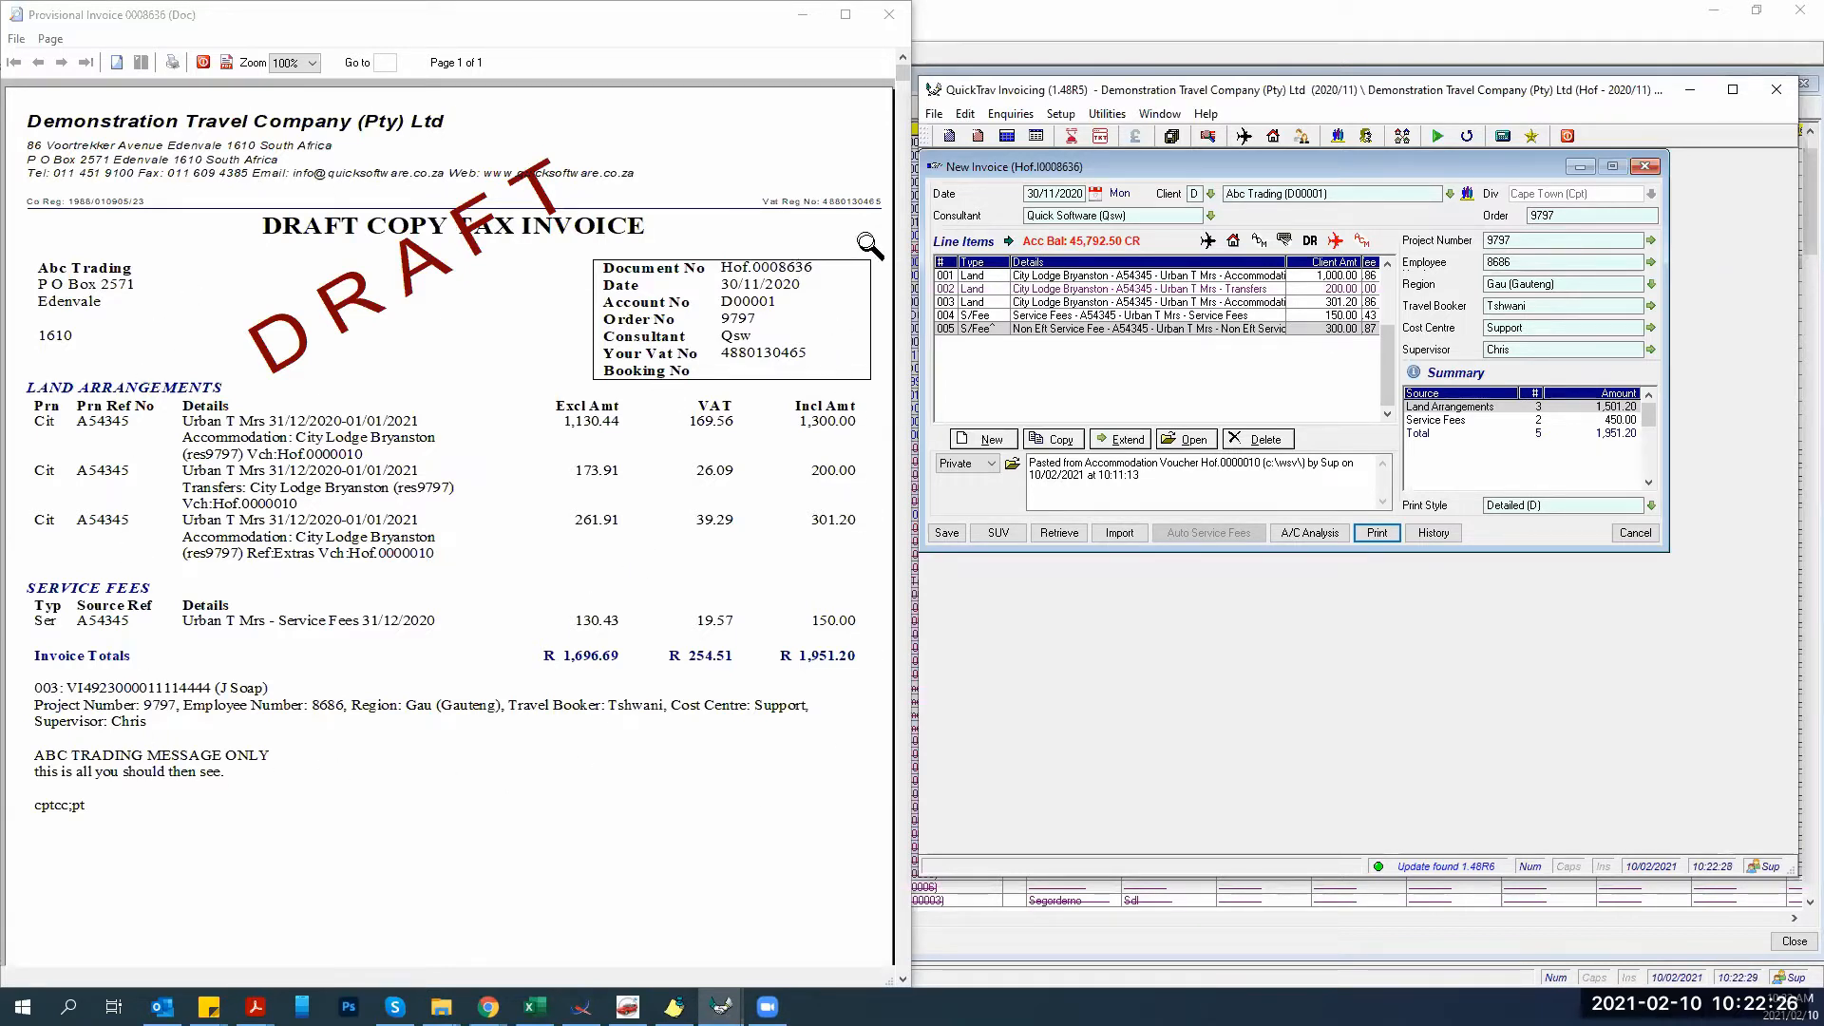
# Reopen and save service fee line 005, then switch back to the voucher being edited.
pyautogui.doubleClick(1077, 329)
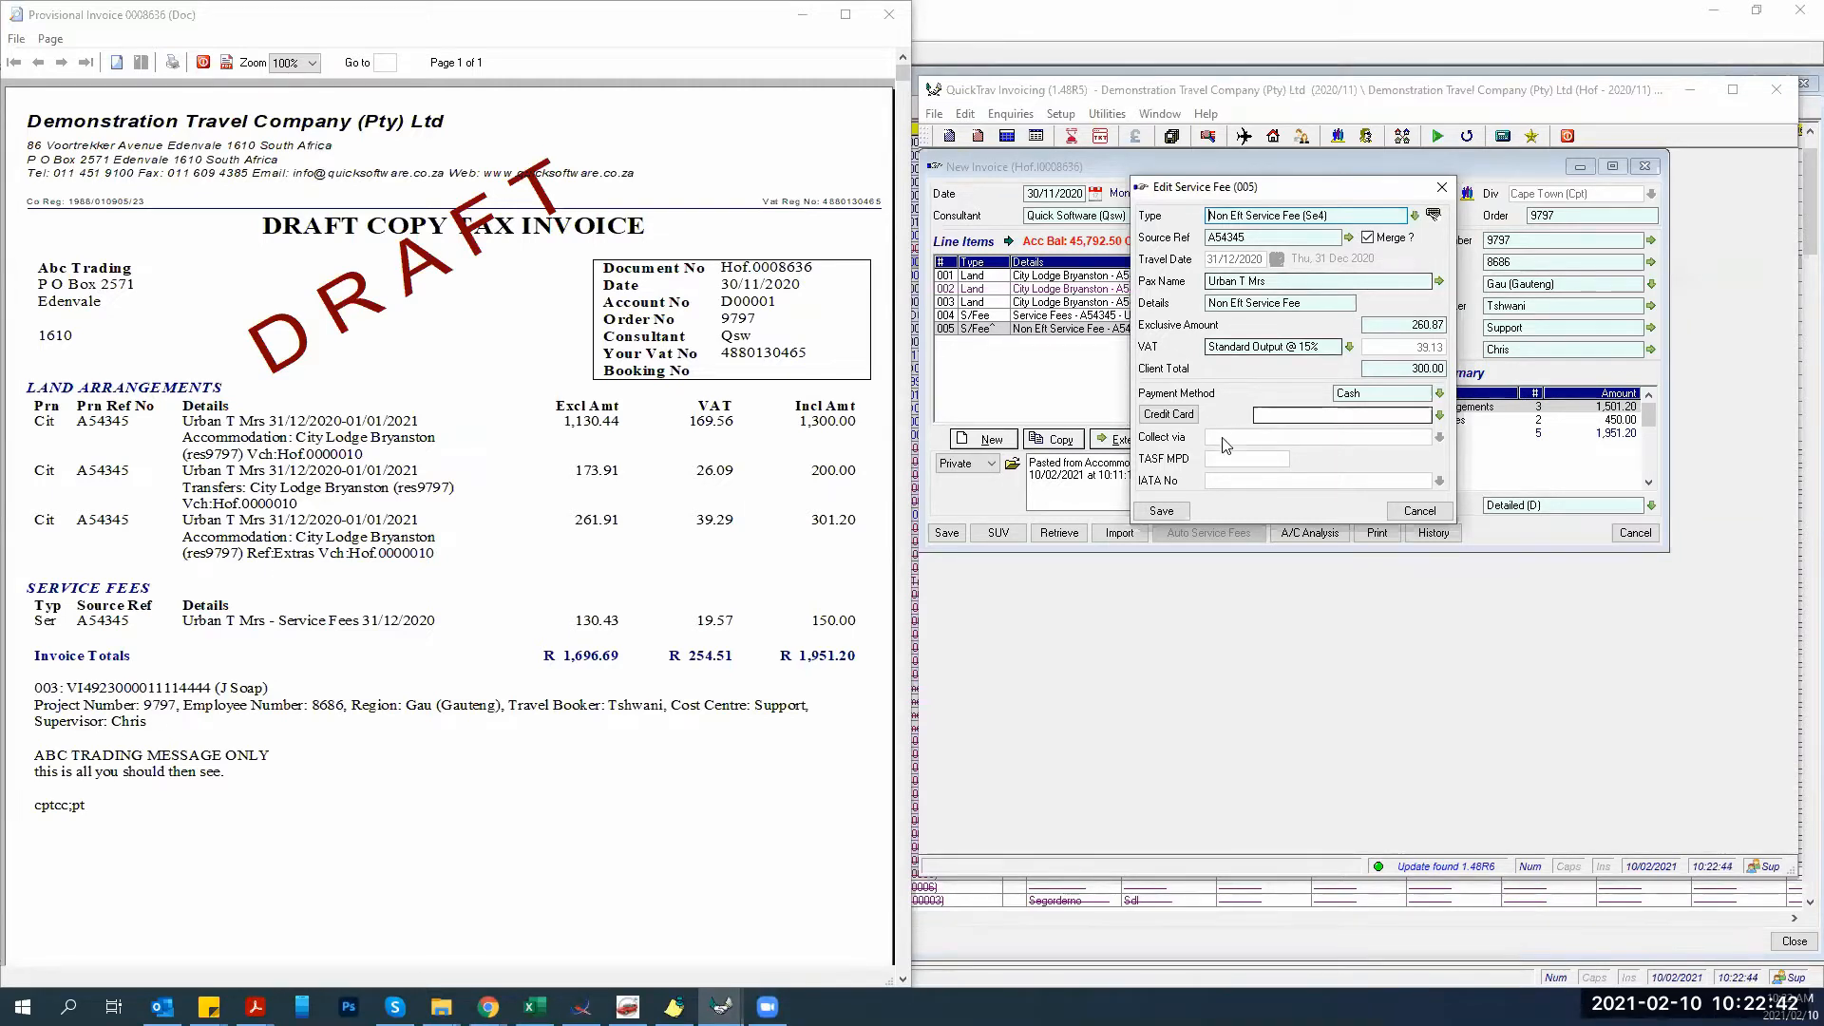
pyautogui.click(1163, 510)
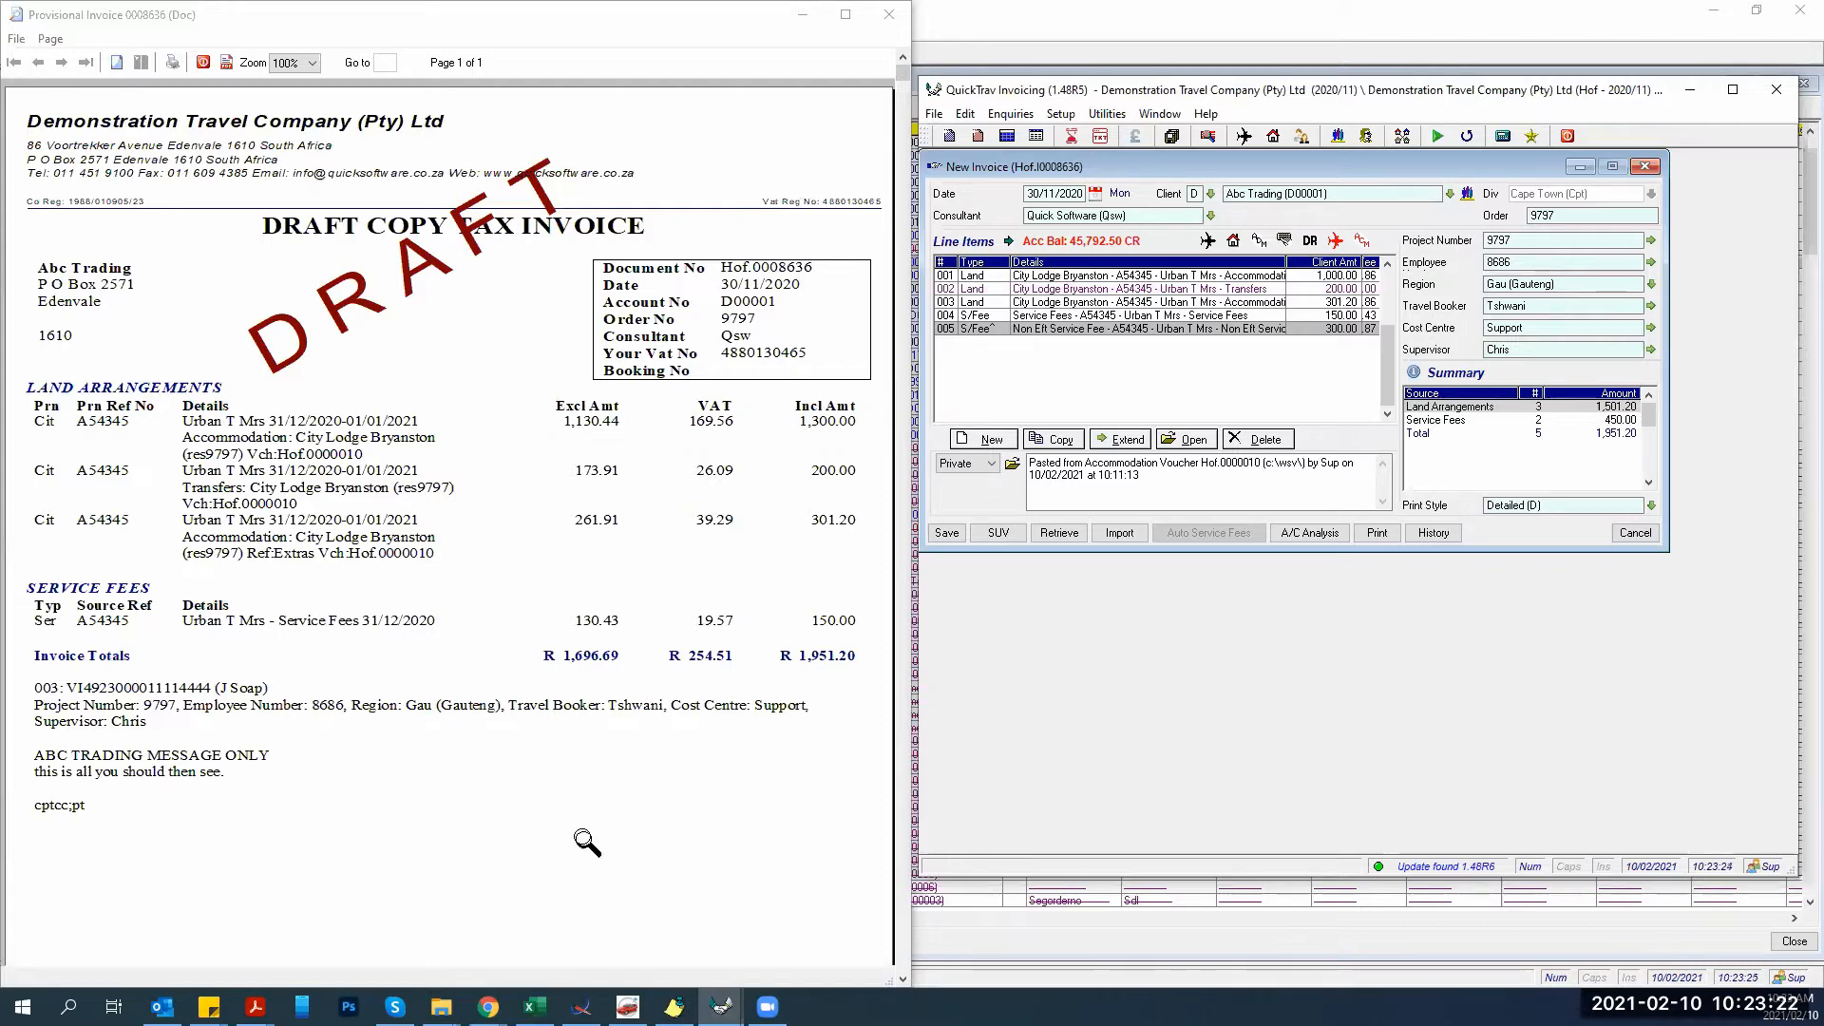
pyautogui.click(674, 1005)
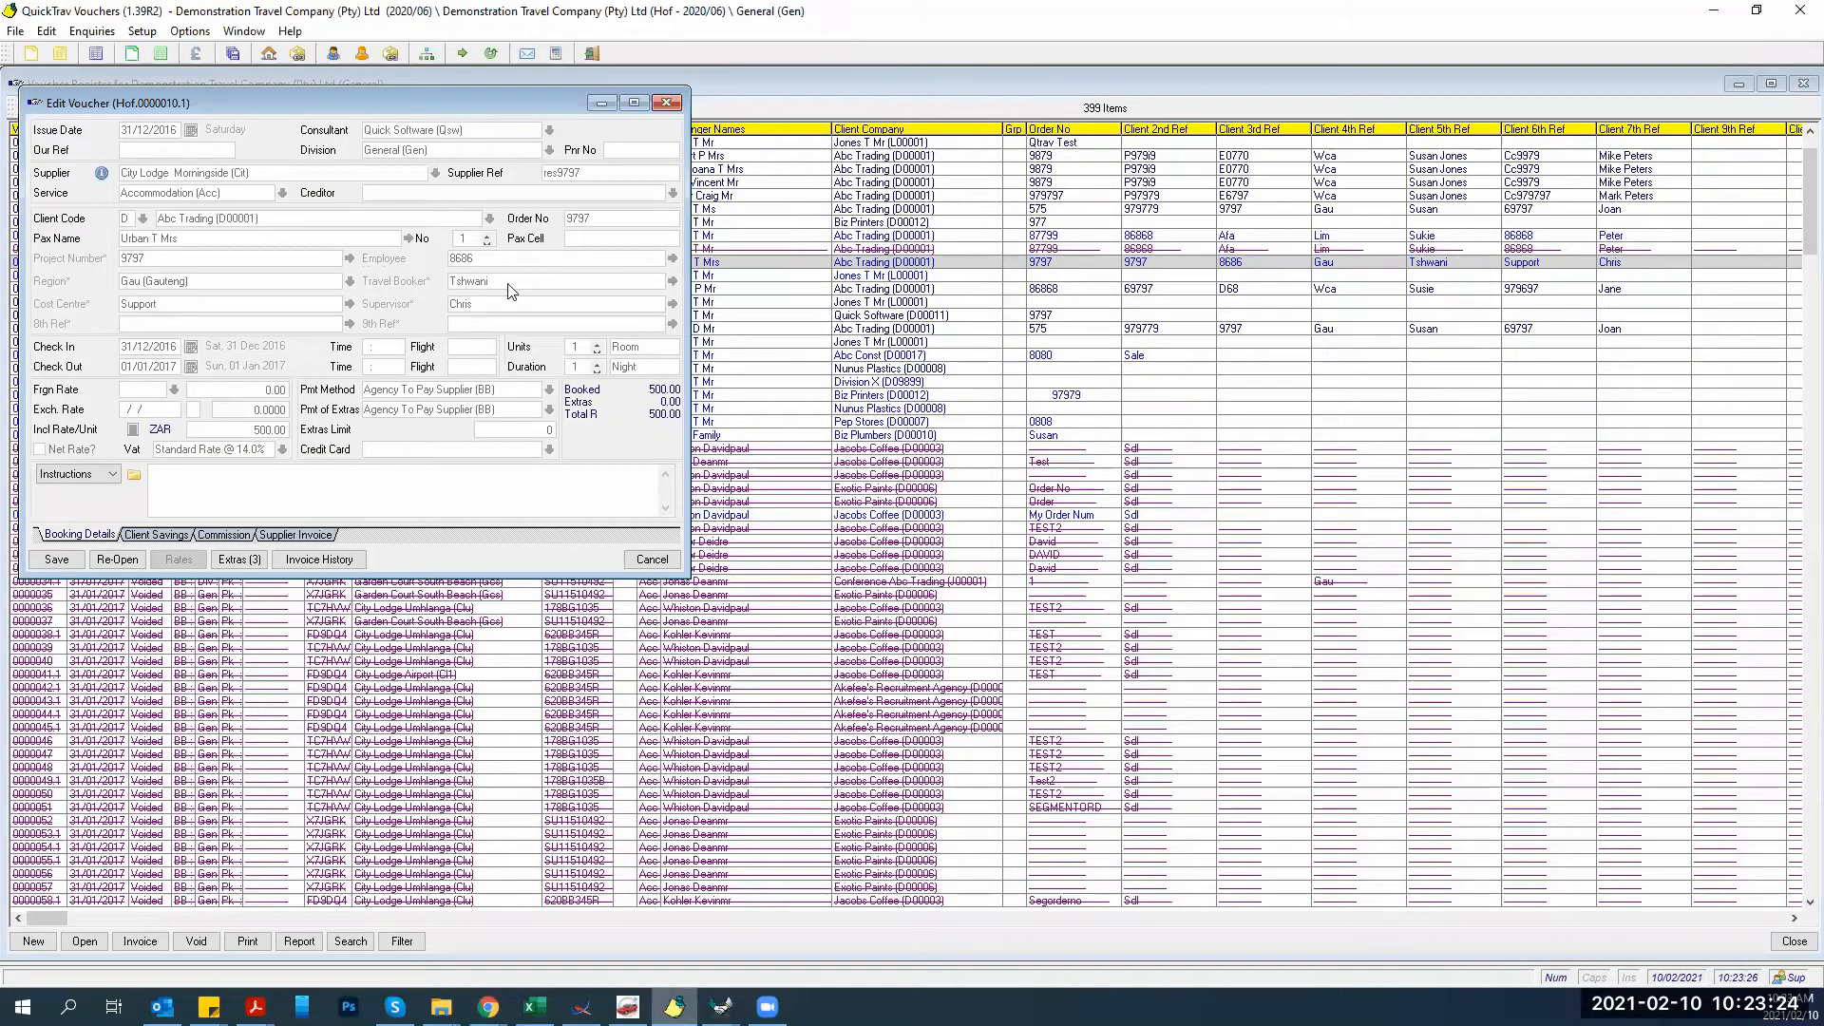
# Show the Supplier Invoice details of voucher Hof.0000010.1 and start in the blank Invoice No field.
pyautogui.moveTo(722, 1005)
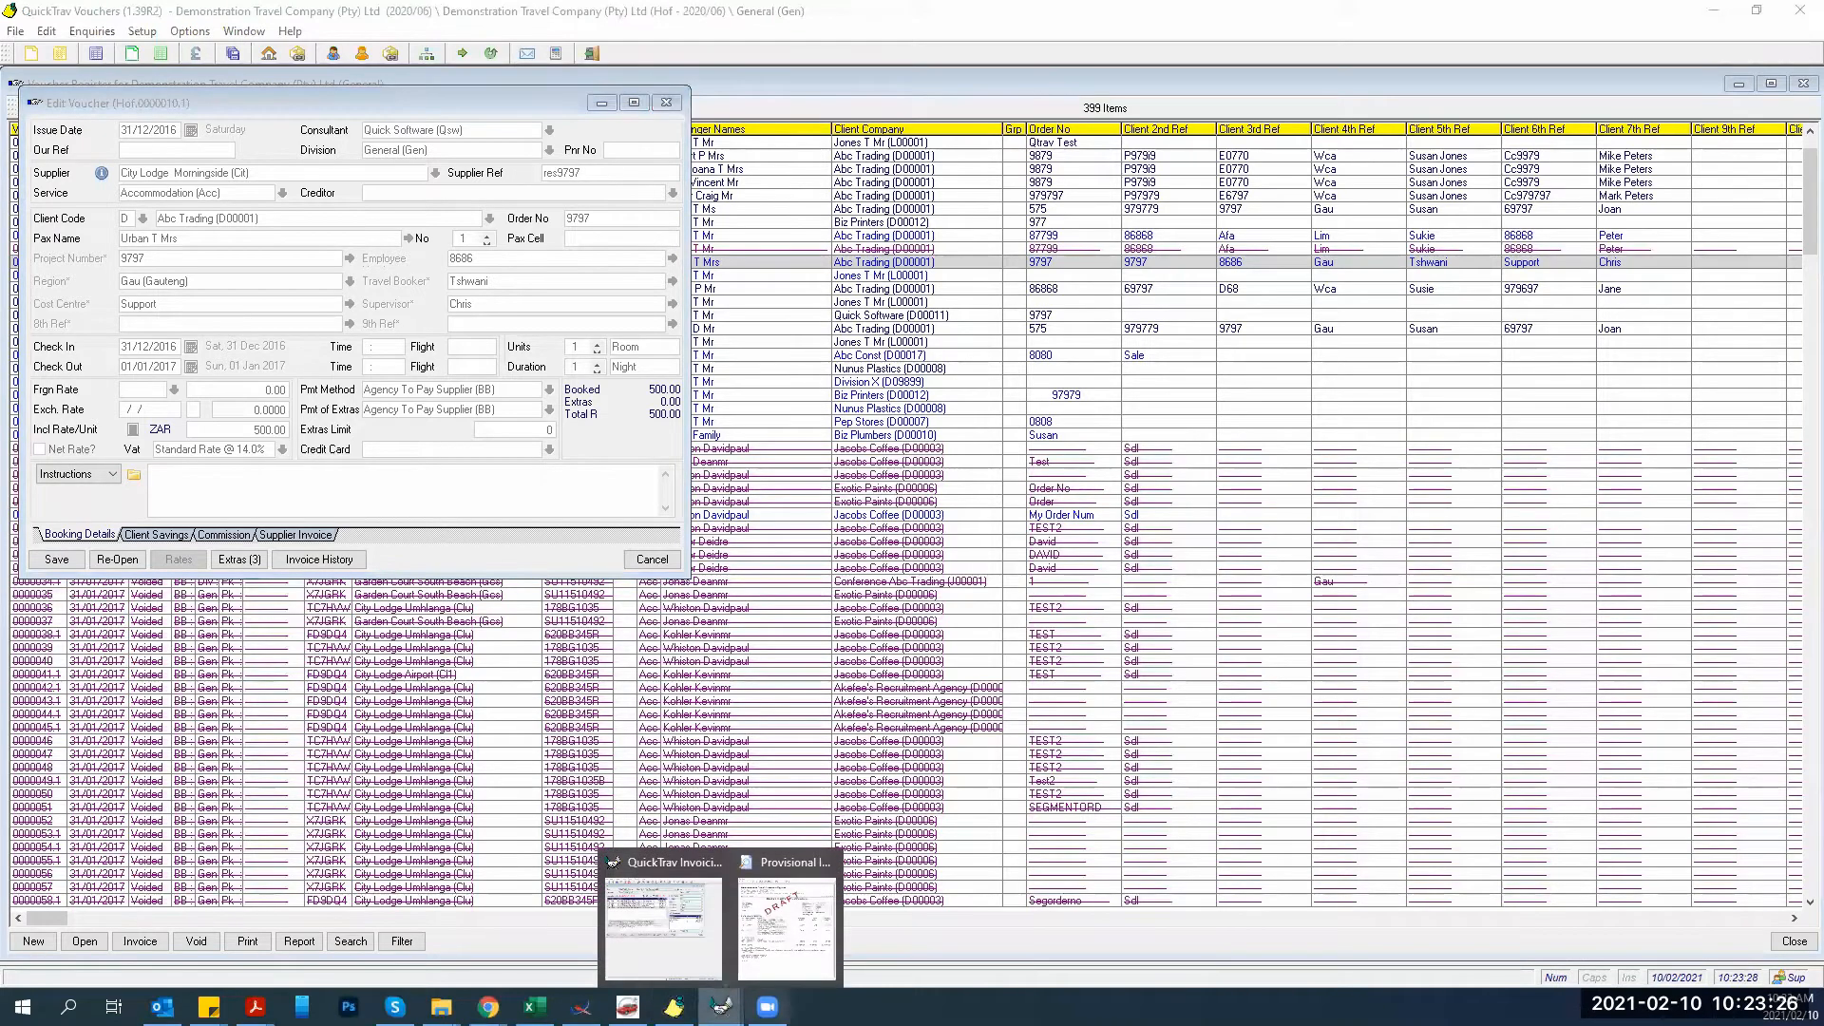
pyautogui.click(695, 946)
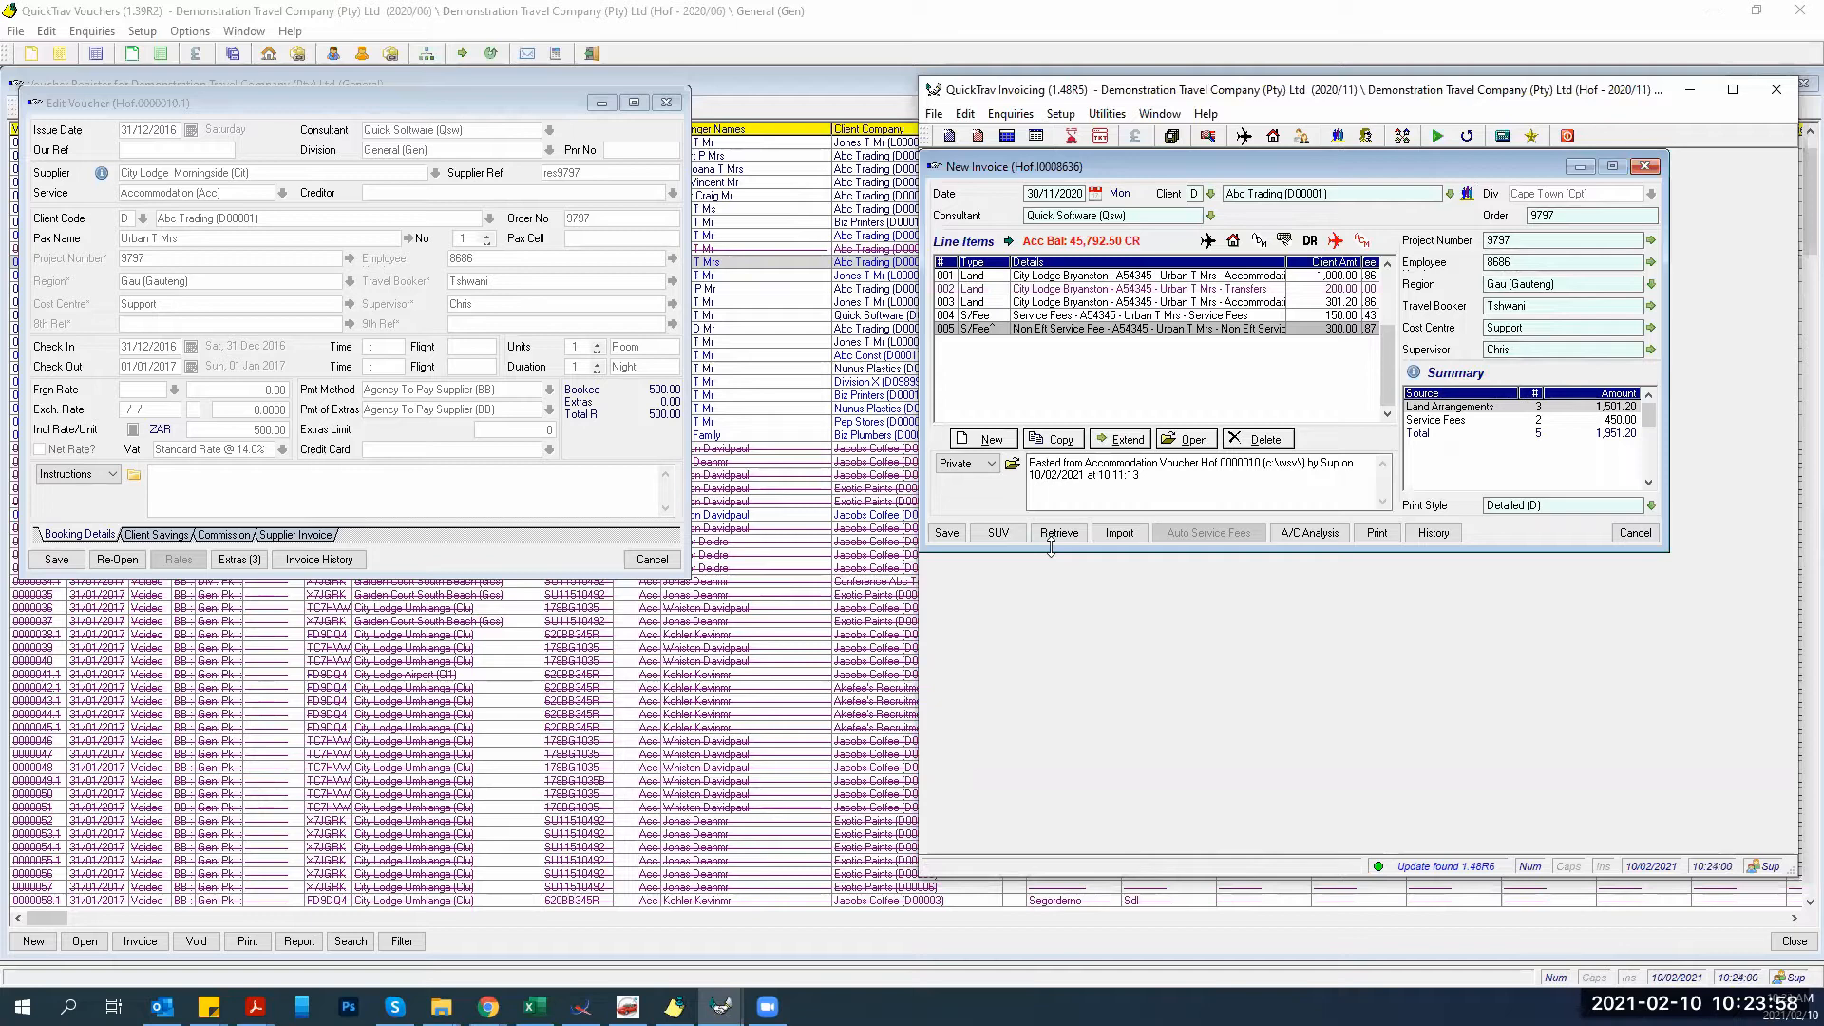
pyautogui.click(280, 536)
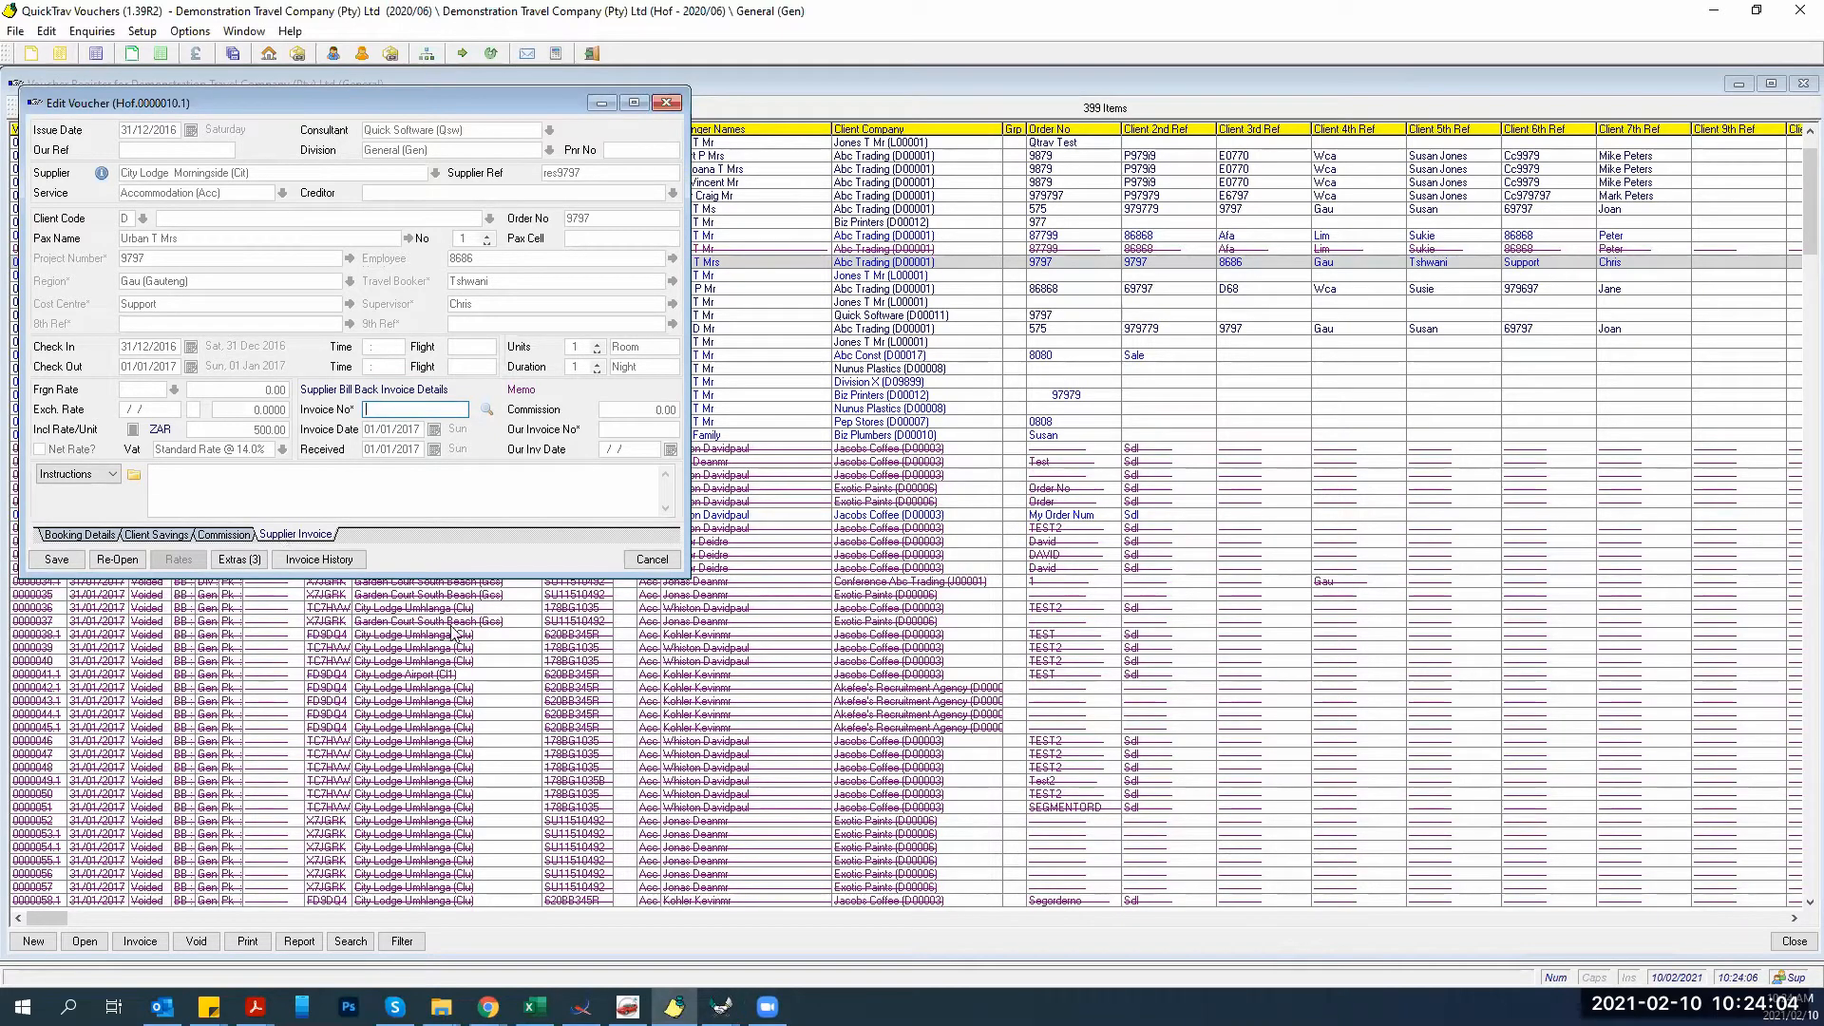
pyautogui.click(372, 410)
pyautogui.click(721, 1006)
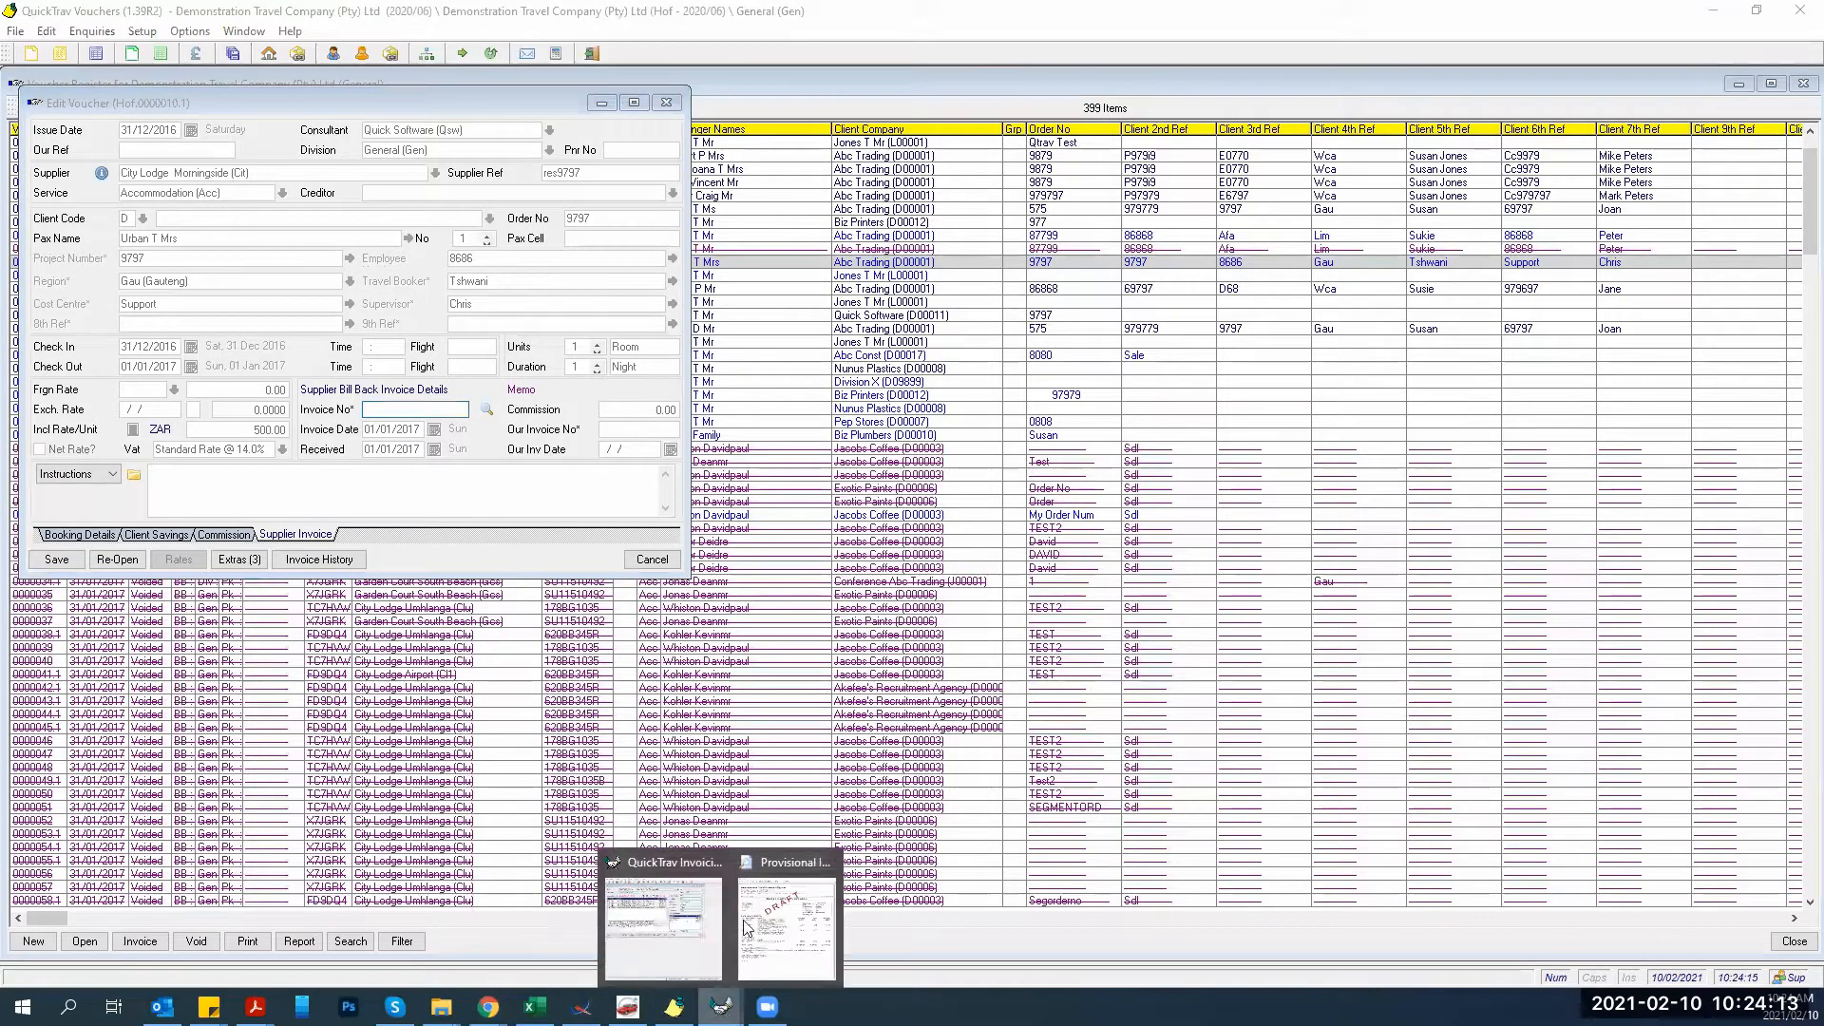
# Cancel the voucher edit, dismiss the index corruption errors, and open Task Manager to end QuickTrav Vouchers.
pyautogui.click(648, 561)
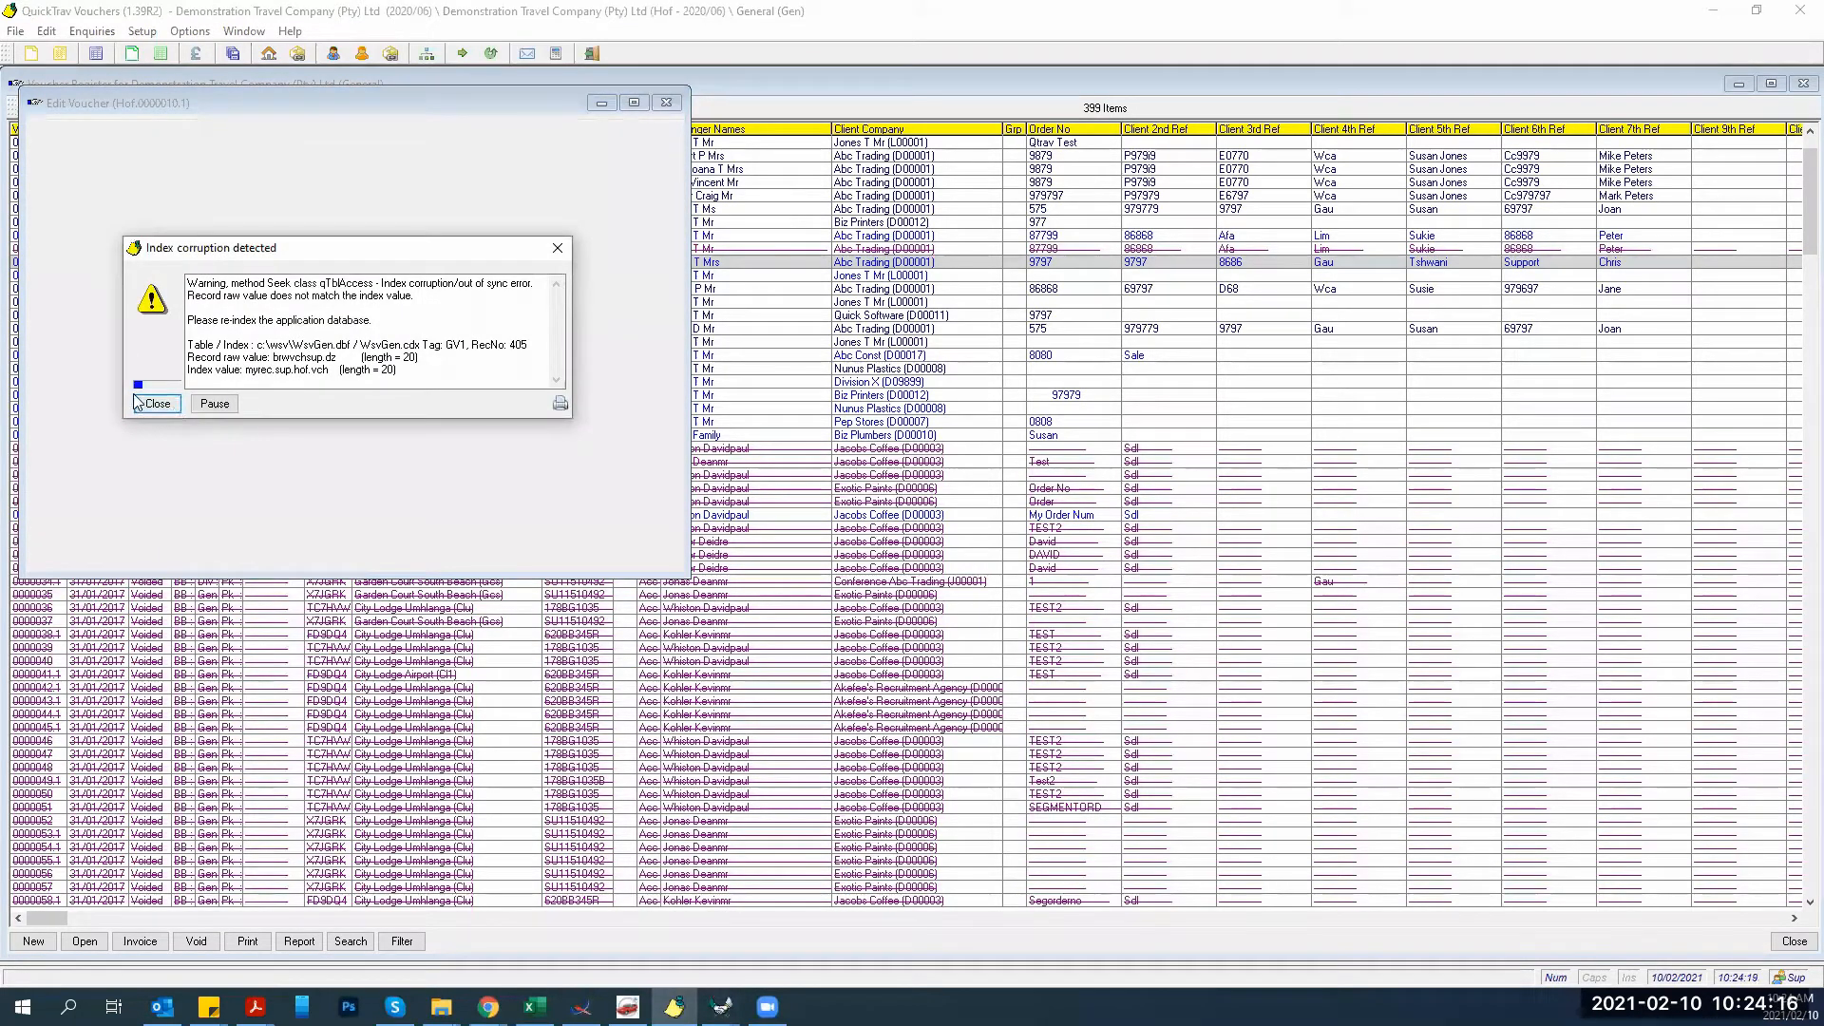
pyautogui.click(150, 406)
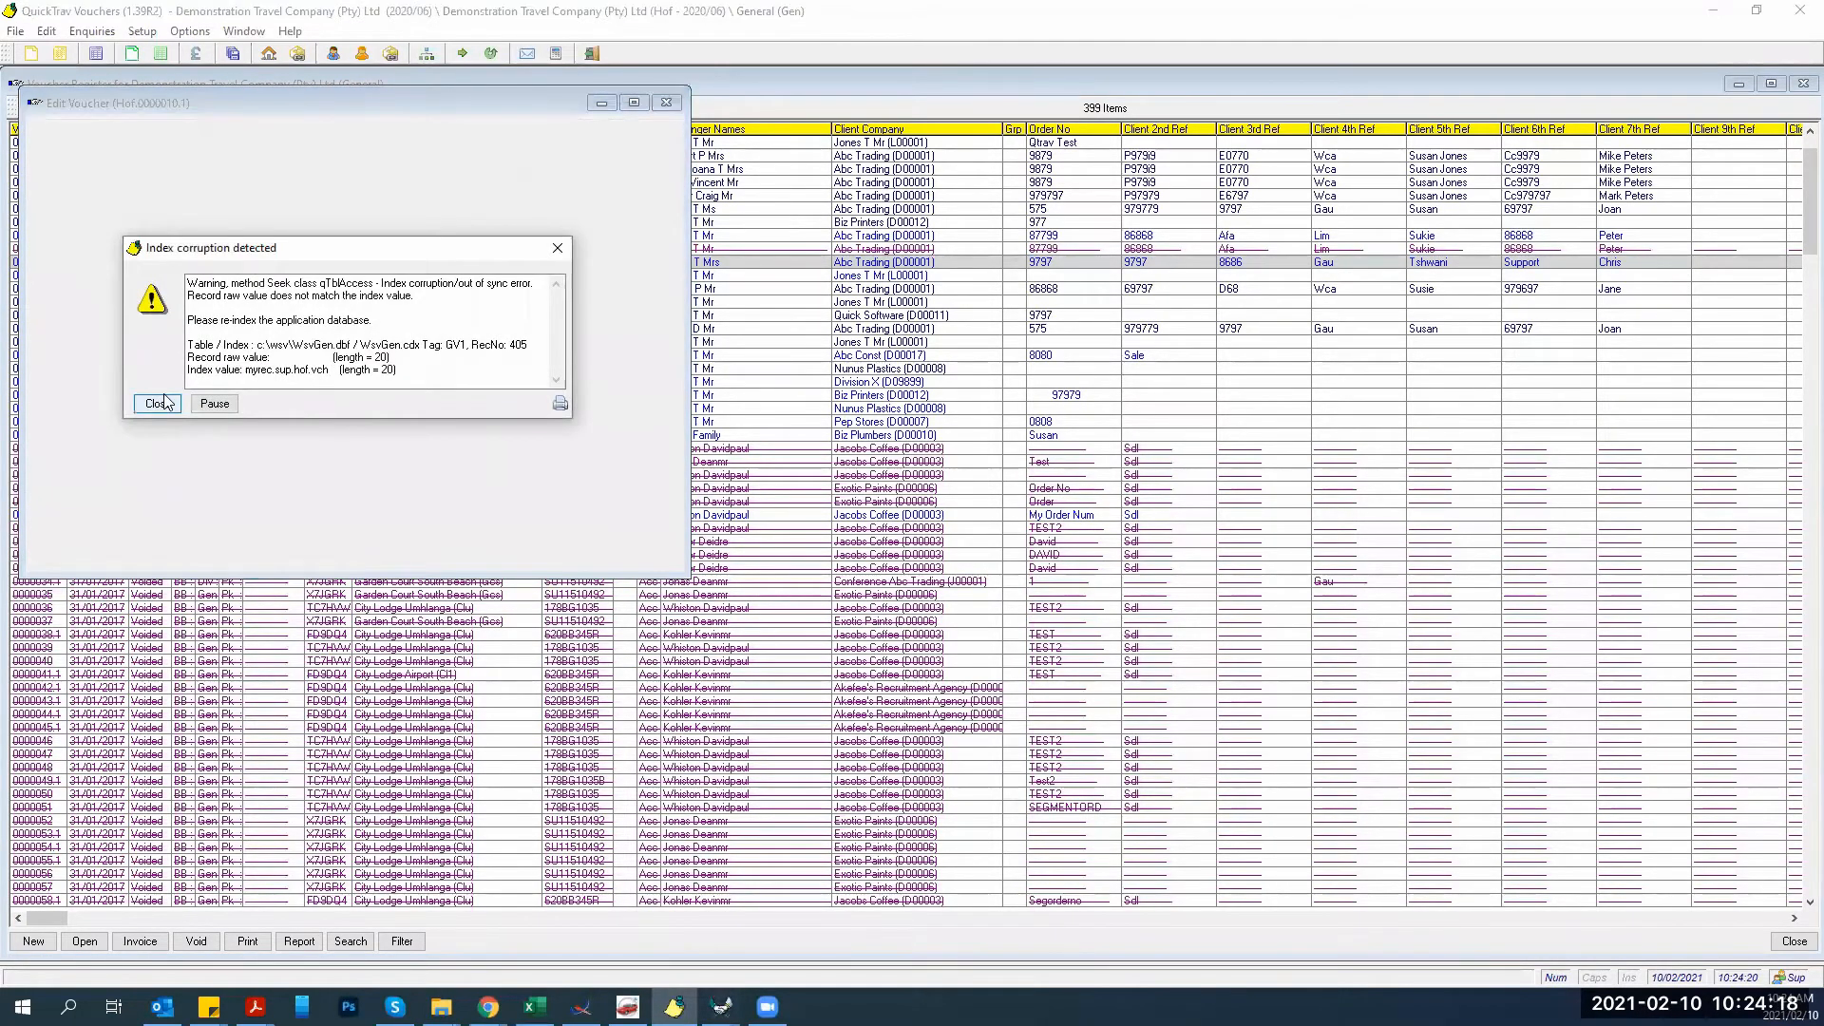
pyautogui.click(163, 397)
pyautogui.click(338, 388)
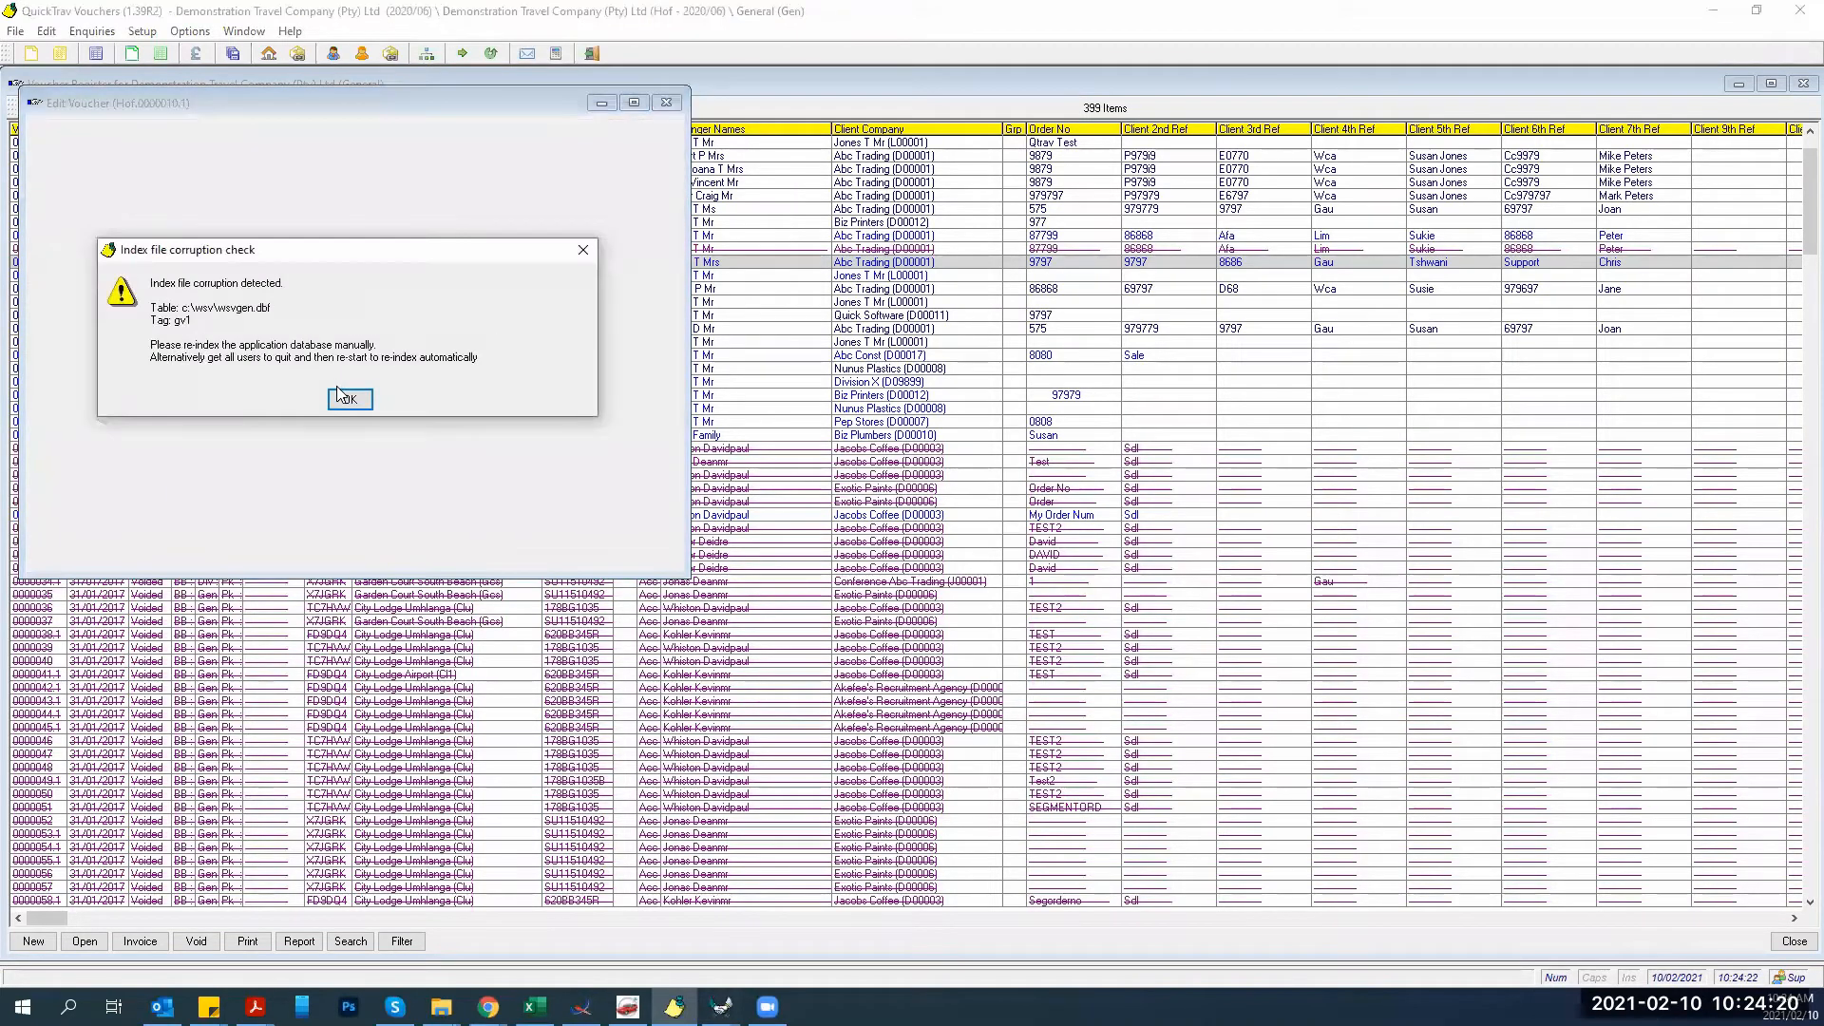
pyautogui.click(338, 392)
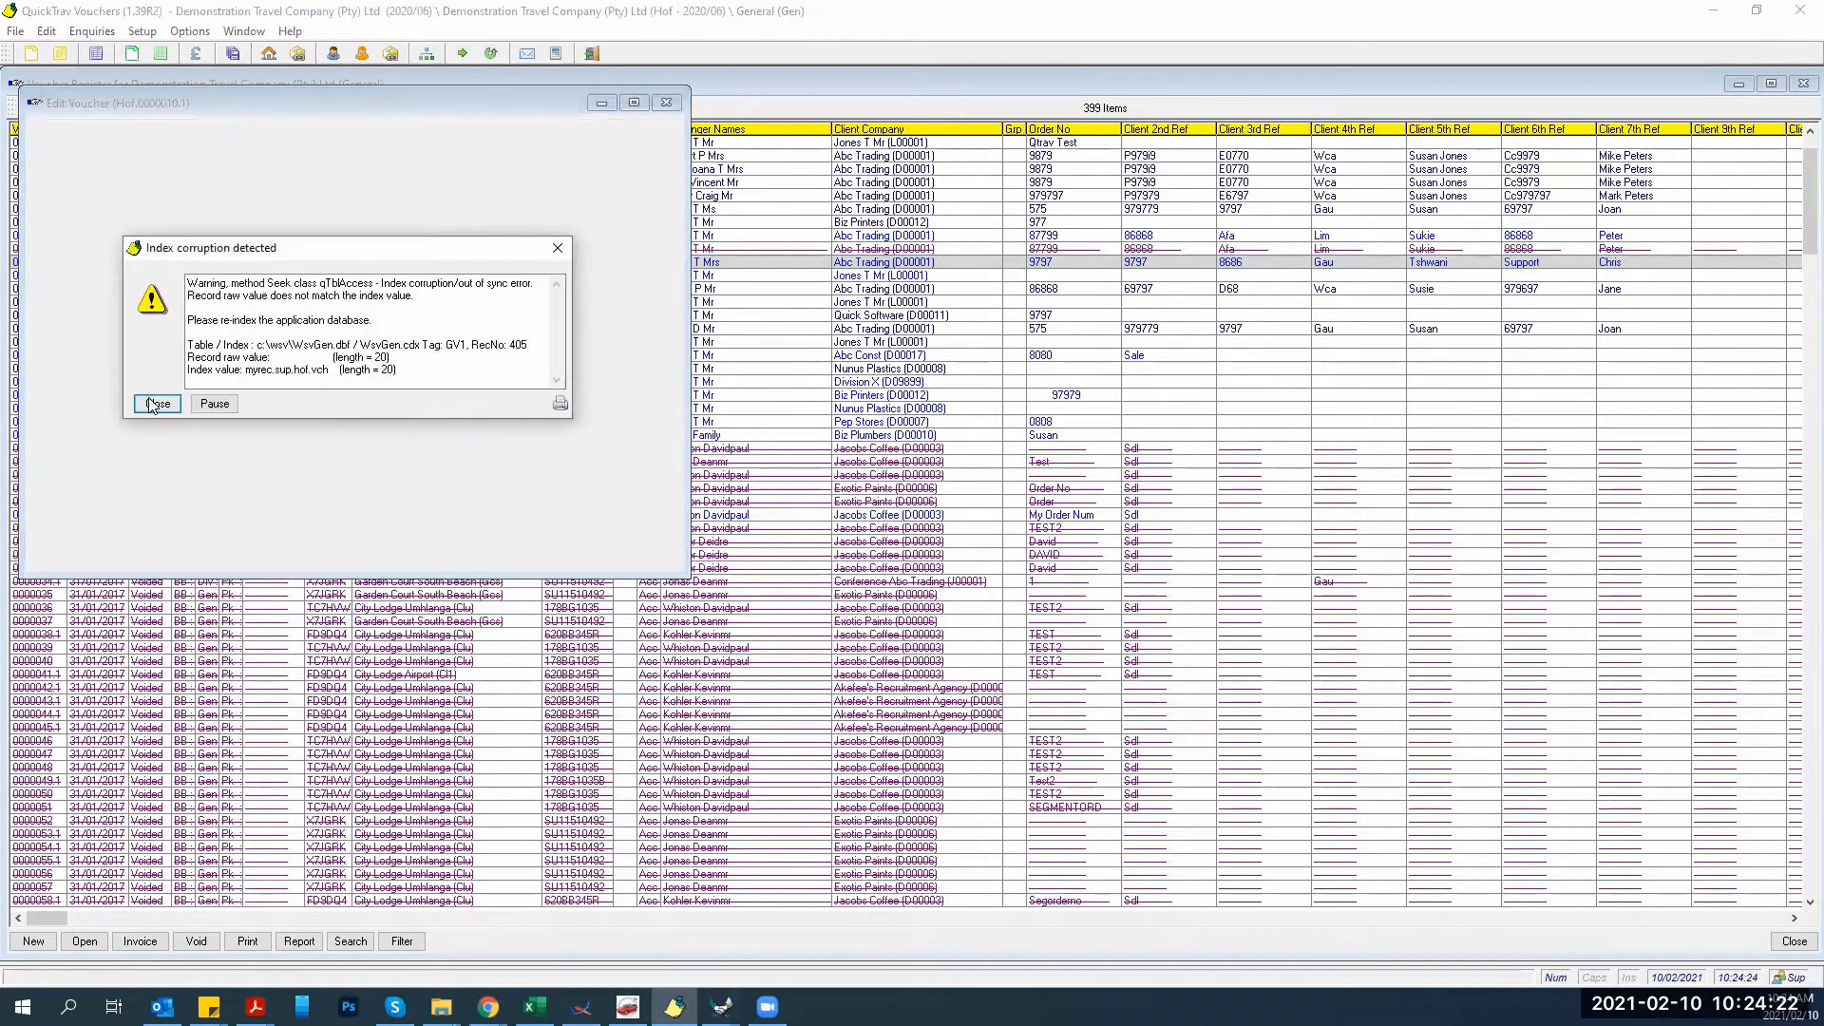
pyautogui.click(150, 404)
pyautogui.press('Return')
pyautogui.press('Return')
pyautogui.press('Return')
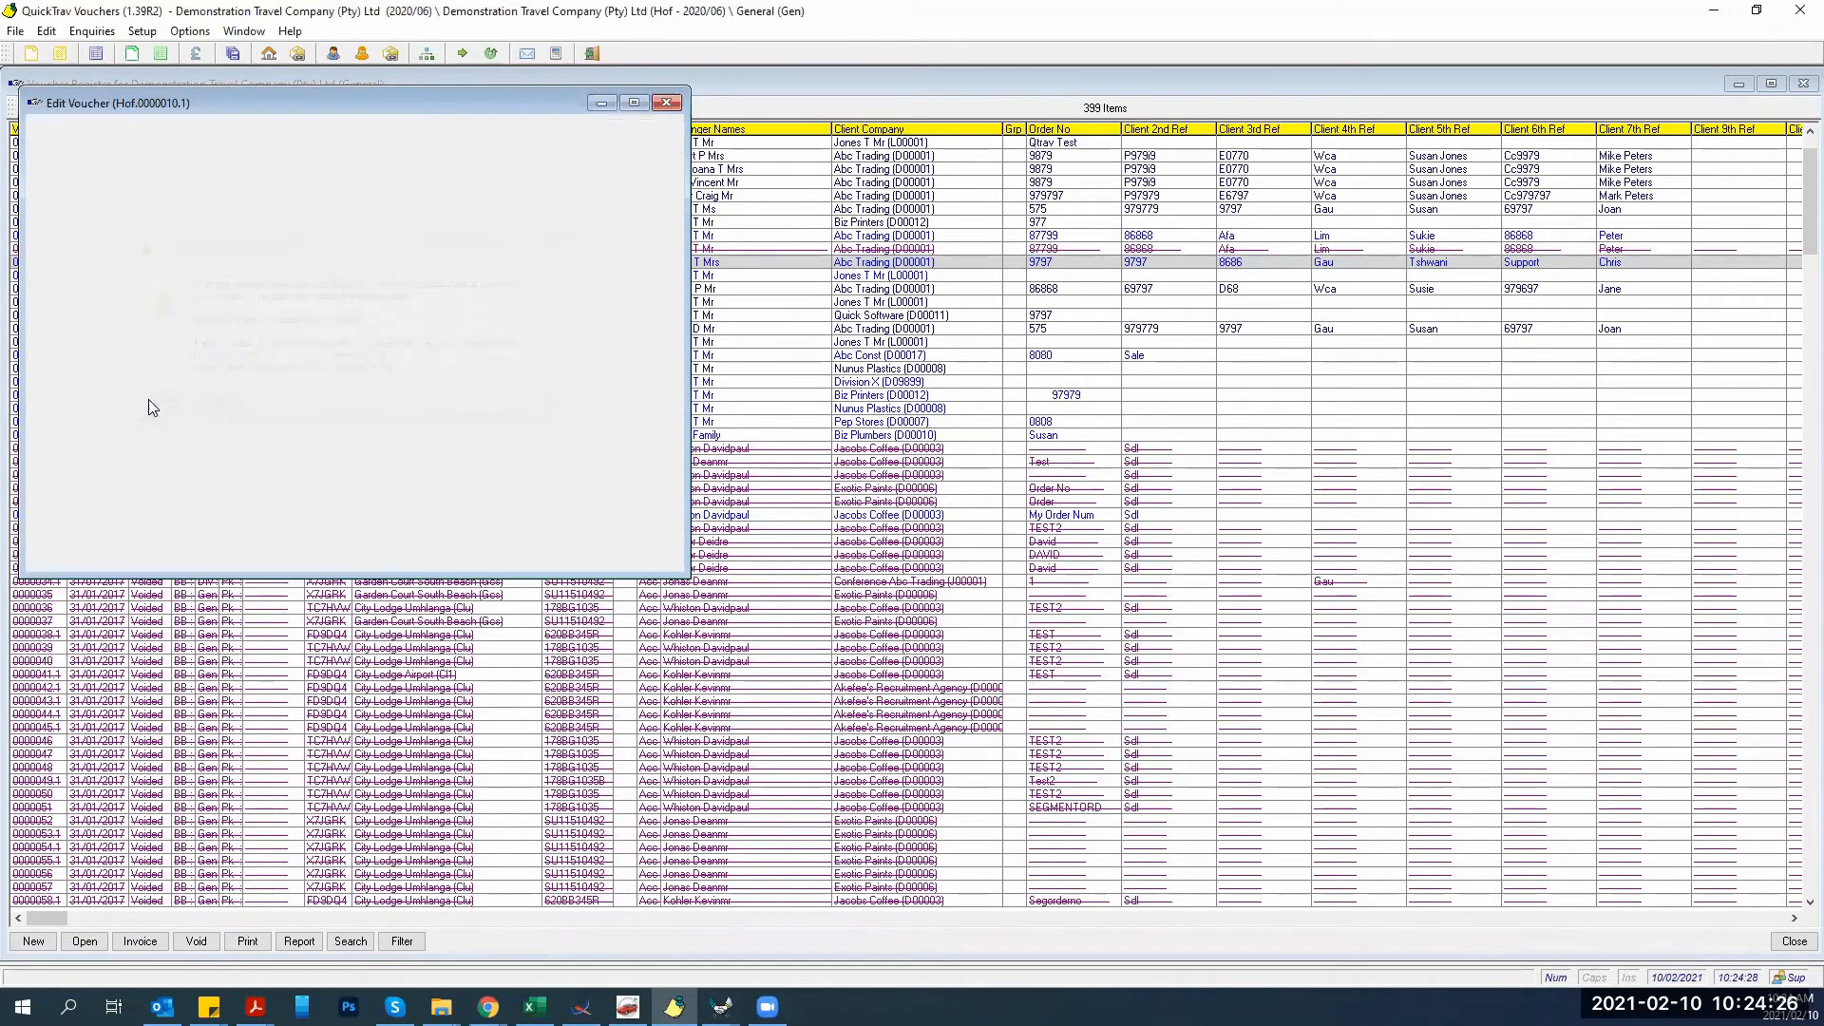
pyautogui.press('Return')
pyautogui.press('Return')
pyautogui.press('Return')
pyautogui.press('Return')
pyautogui.press('Return')
pyautogui.press('Return')
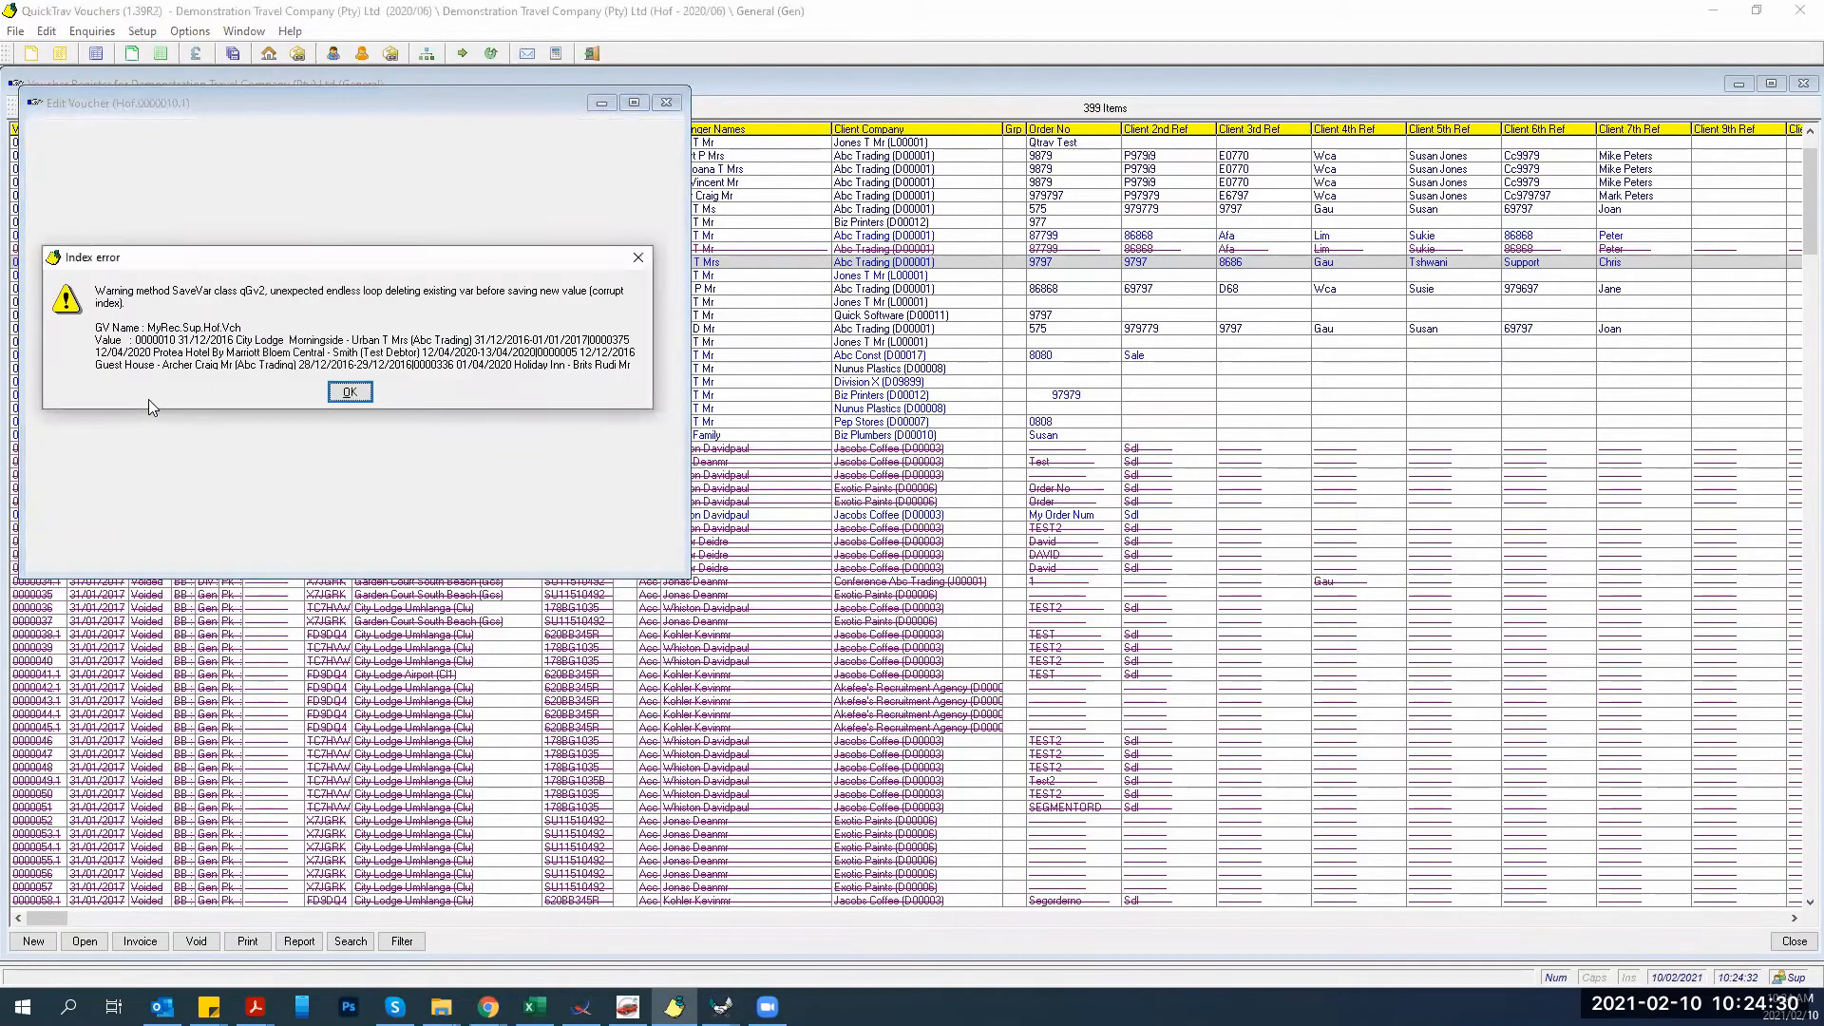
pyautogui.press('Return')
pyautogui.press('Return')
pyautogui.press('Return')
pyautogui.press('Return')
pyautogui.press('Return')
pyautogui.press('Return')
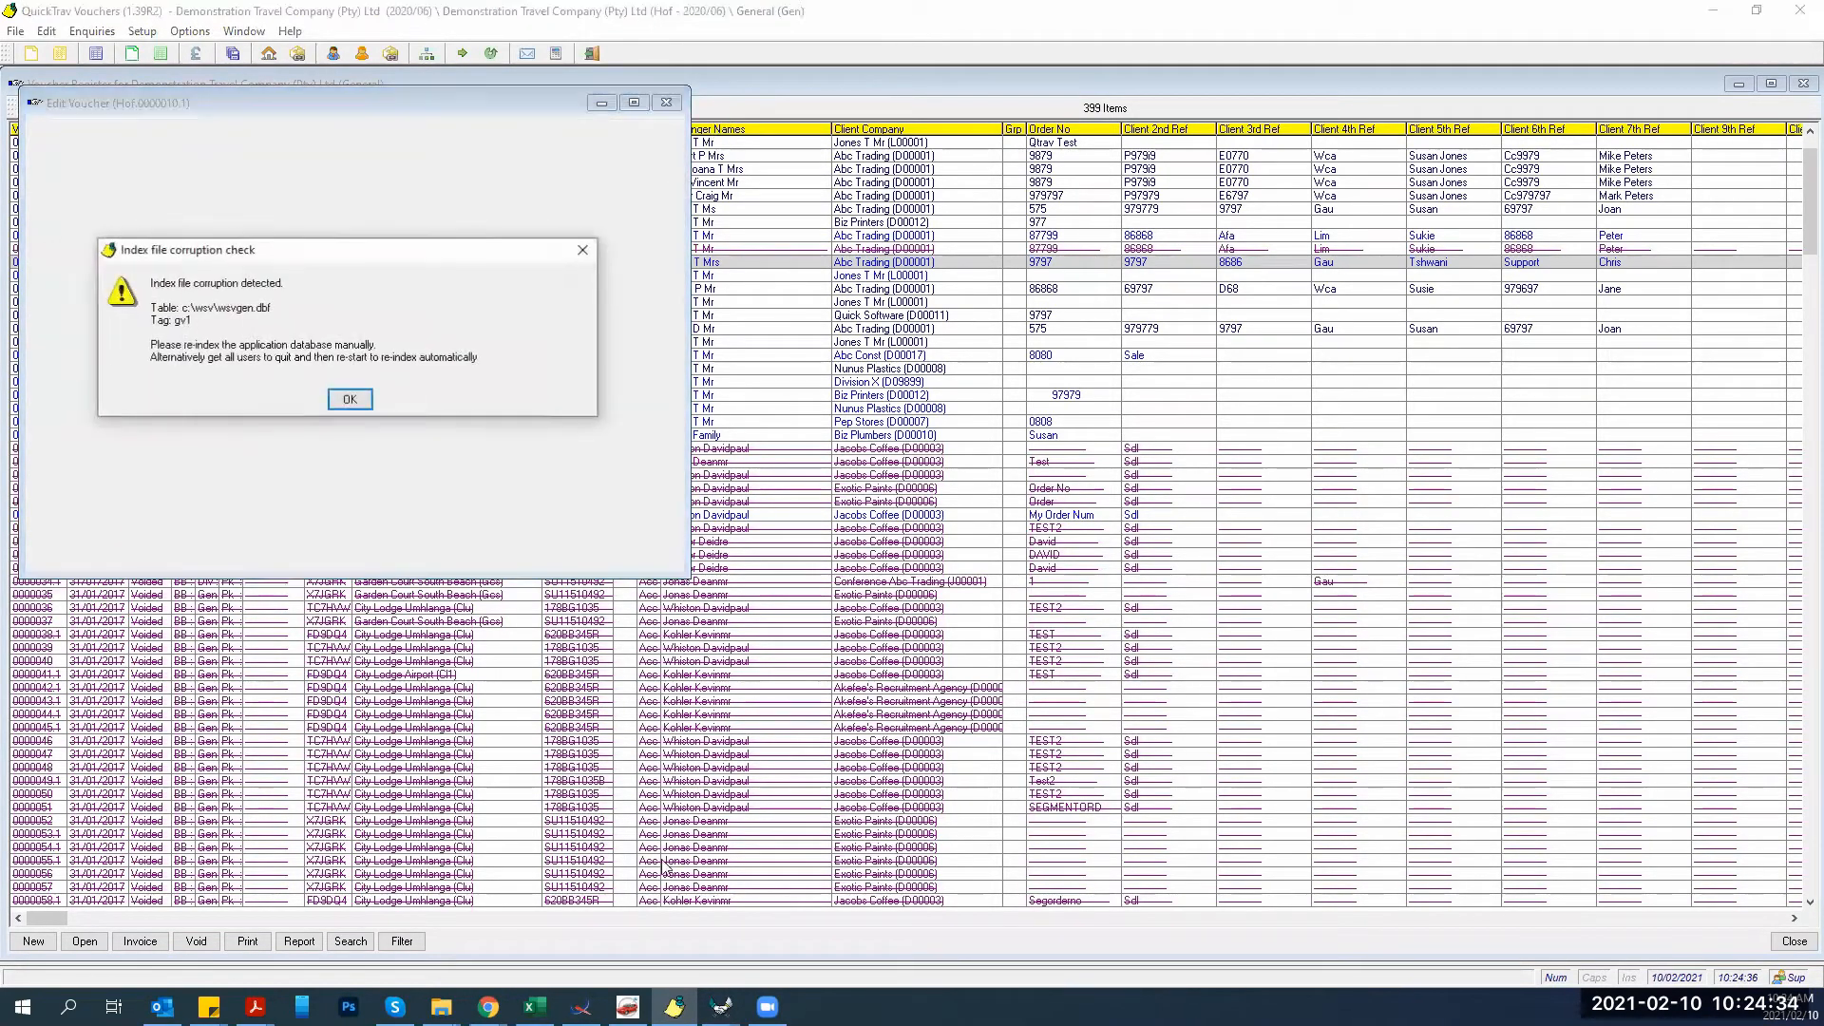
pyautogui.rightClick(931, 1007)
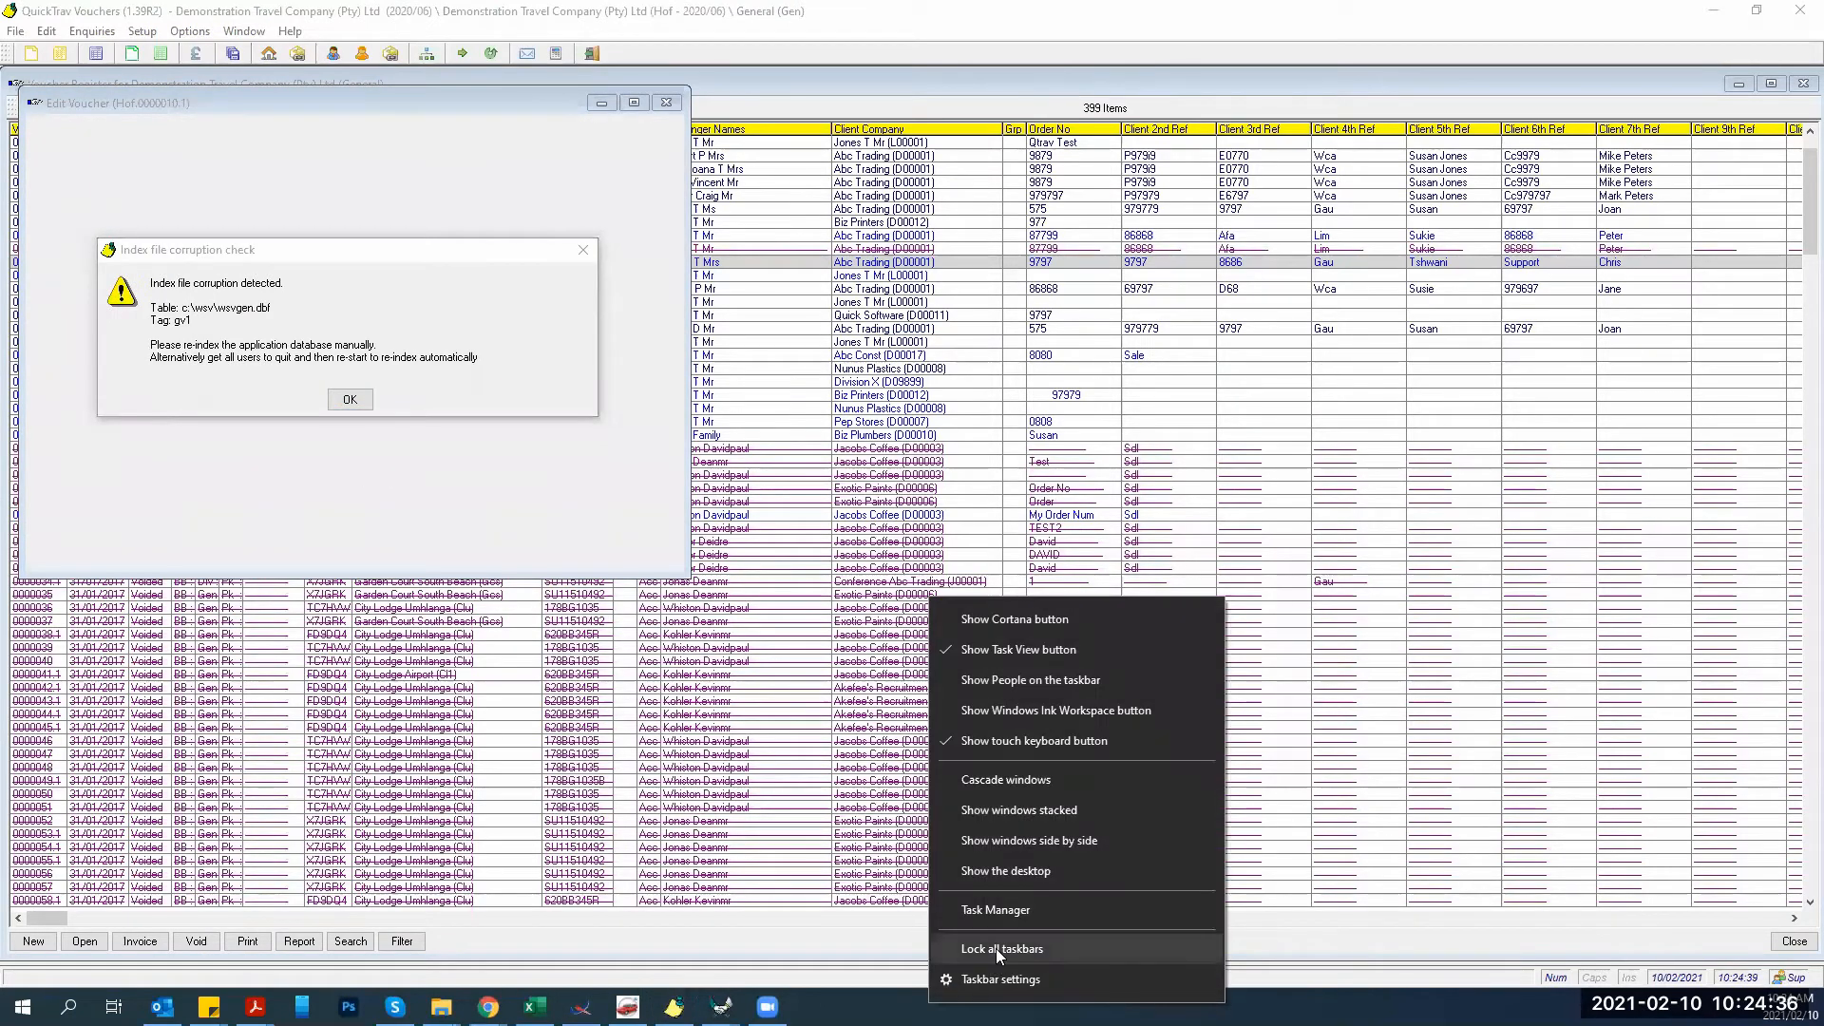
pyautogui.click(995, 909)
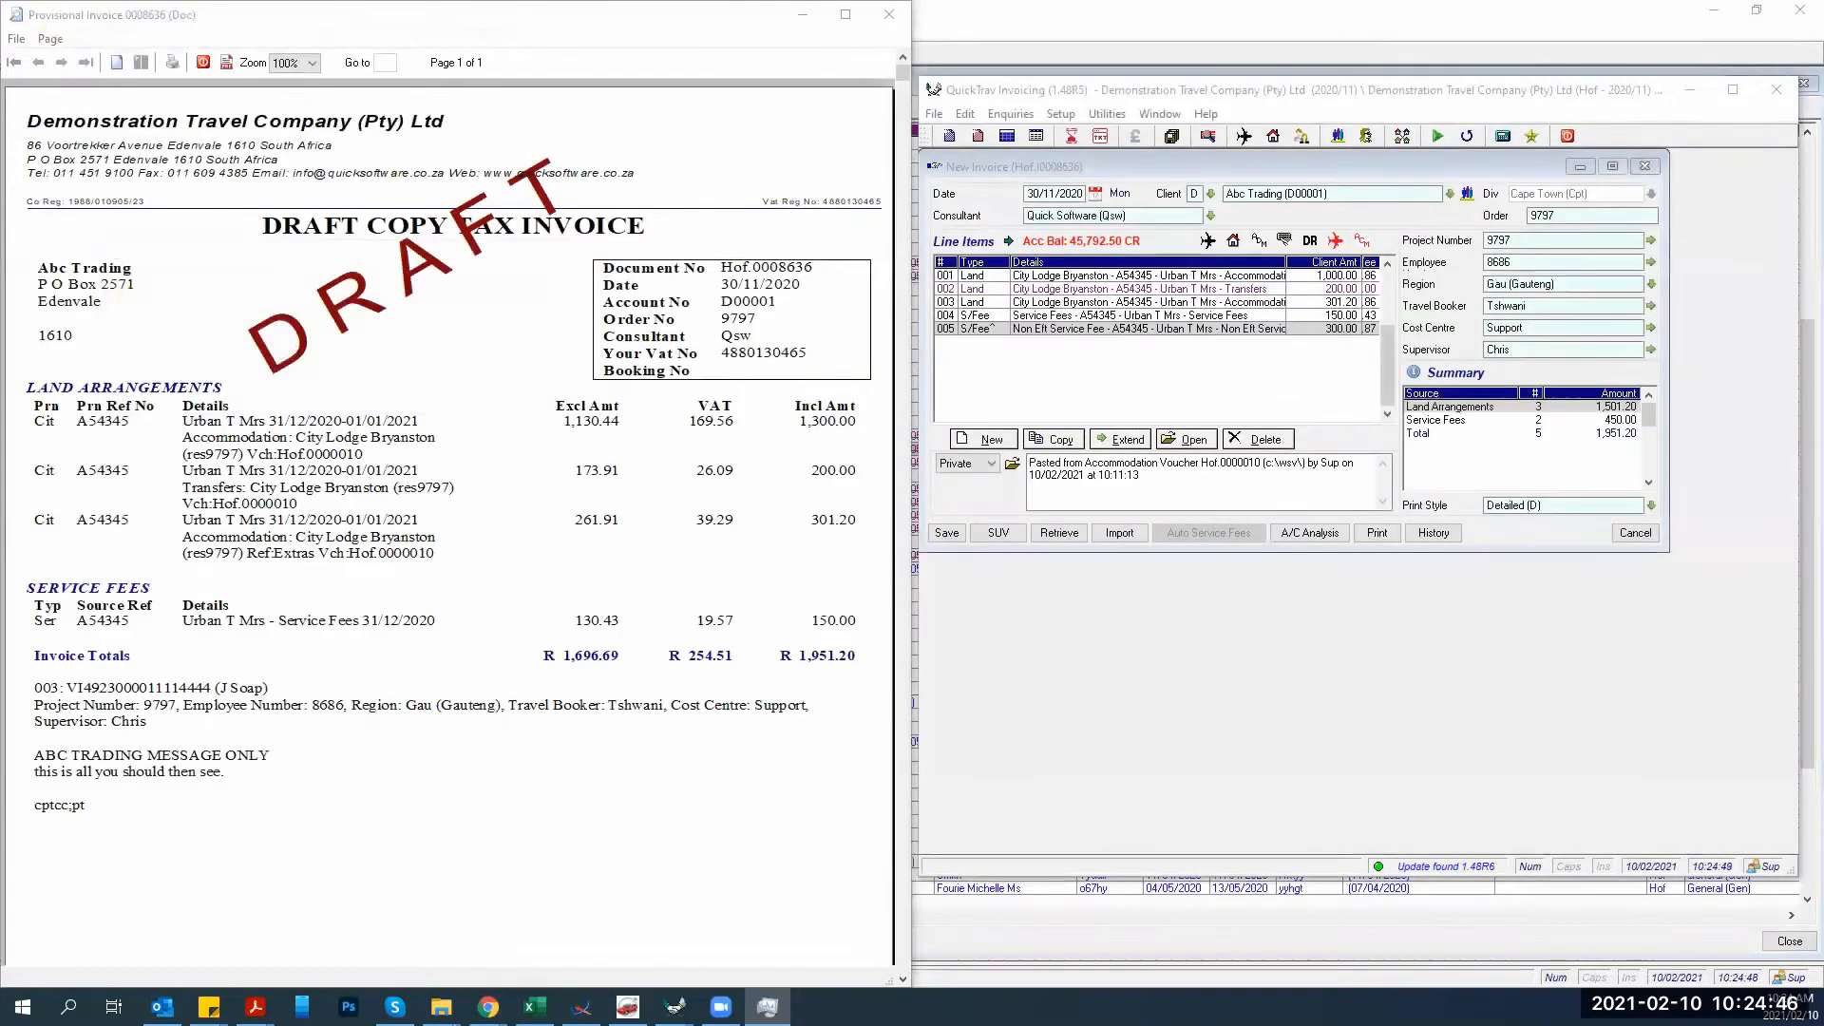
# Relaunch Acc. Voucher from the launcher, clearing the startup notices and Load Browse Views warning.
pyautogui.click(580, 1007)
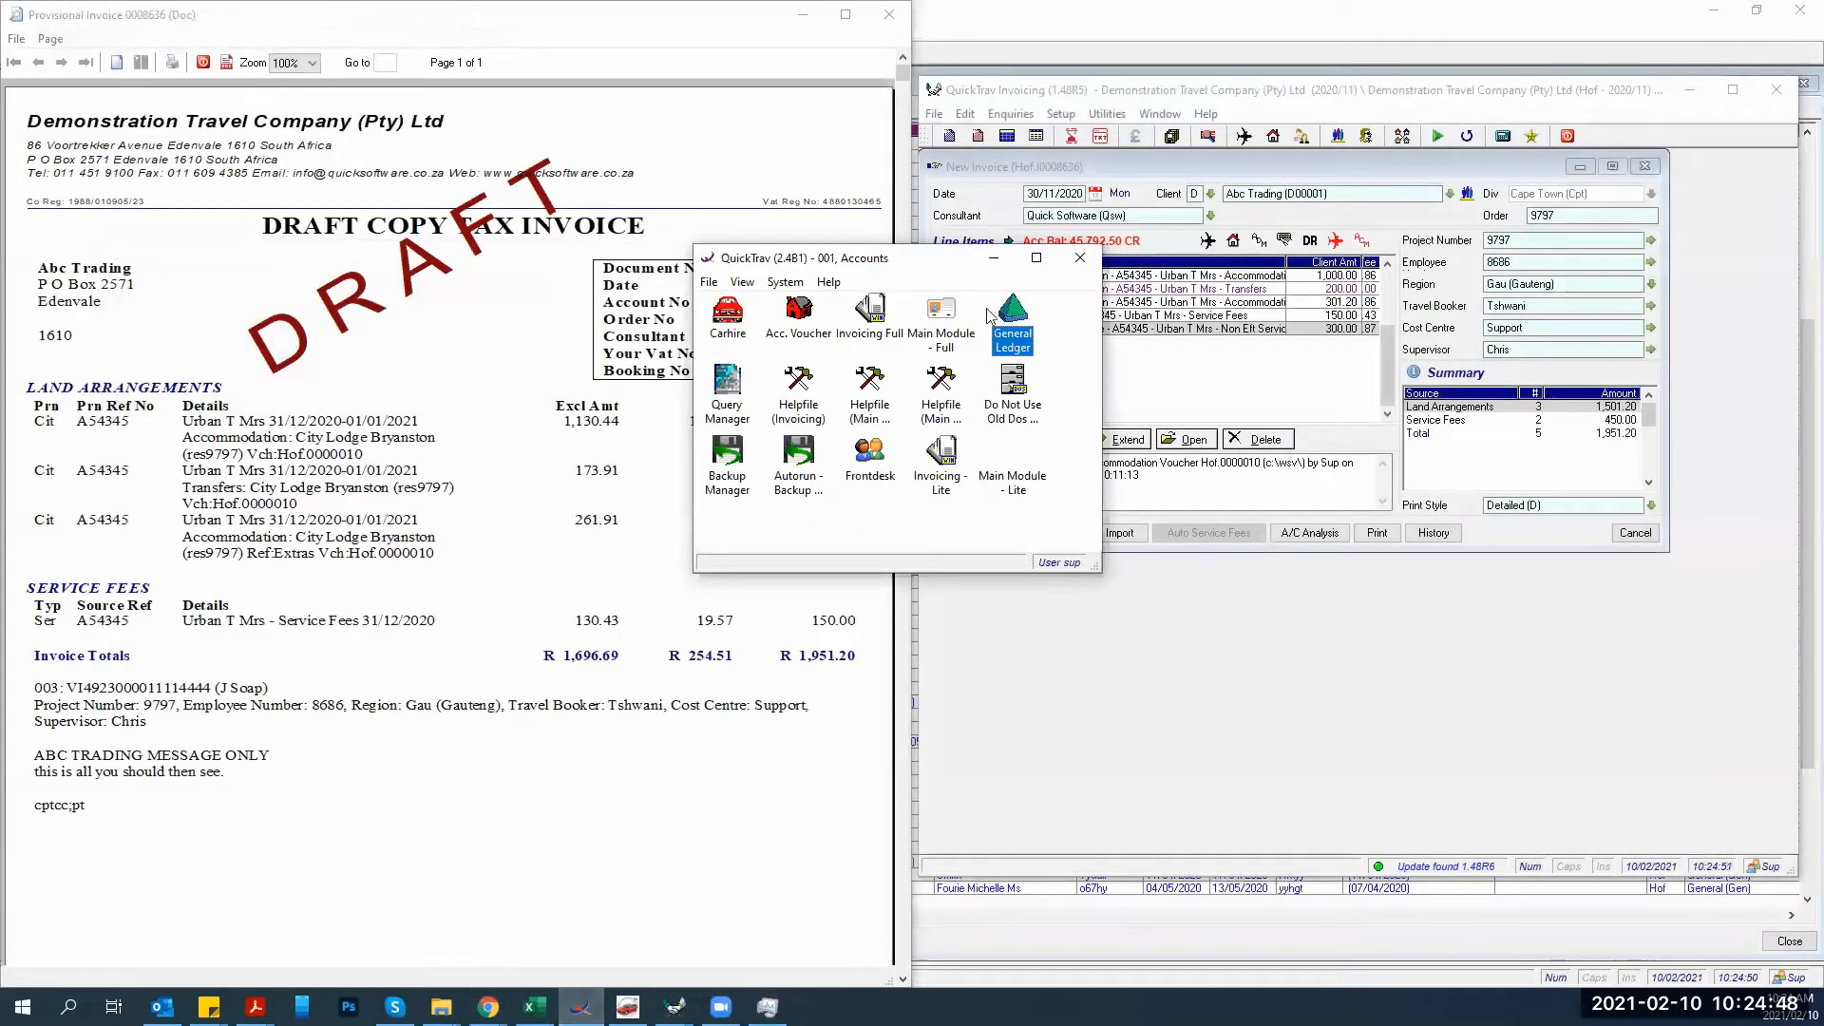
pyautogui.click(791, 332)
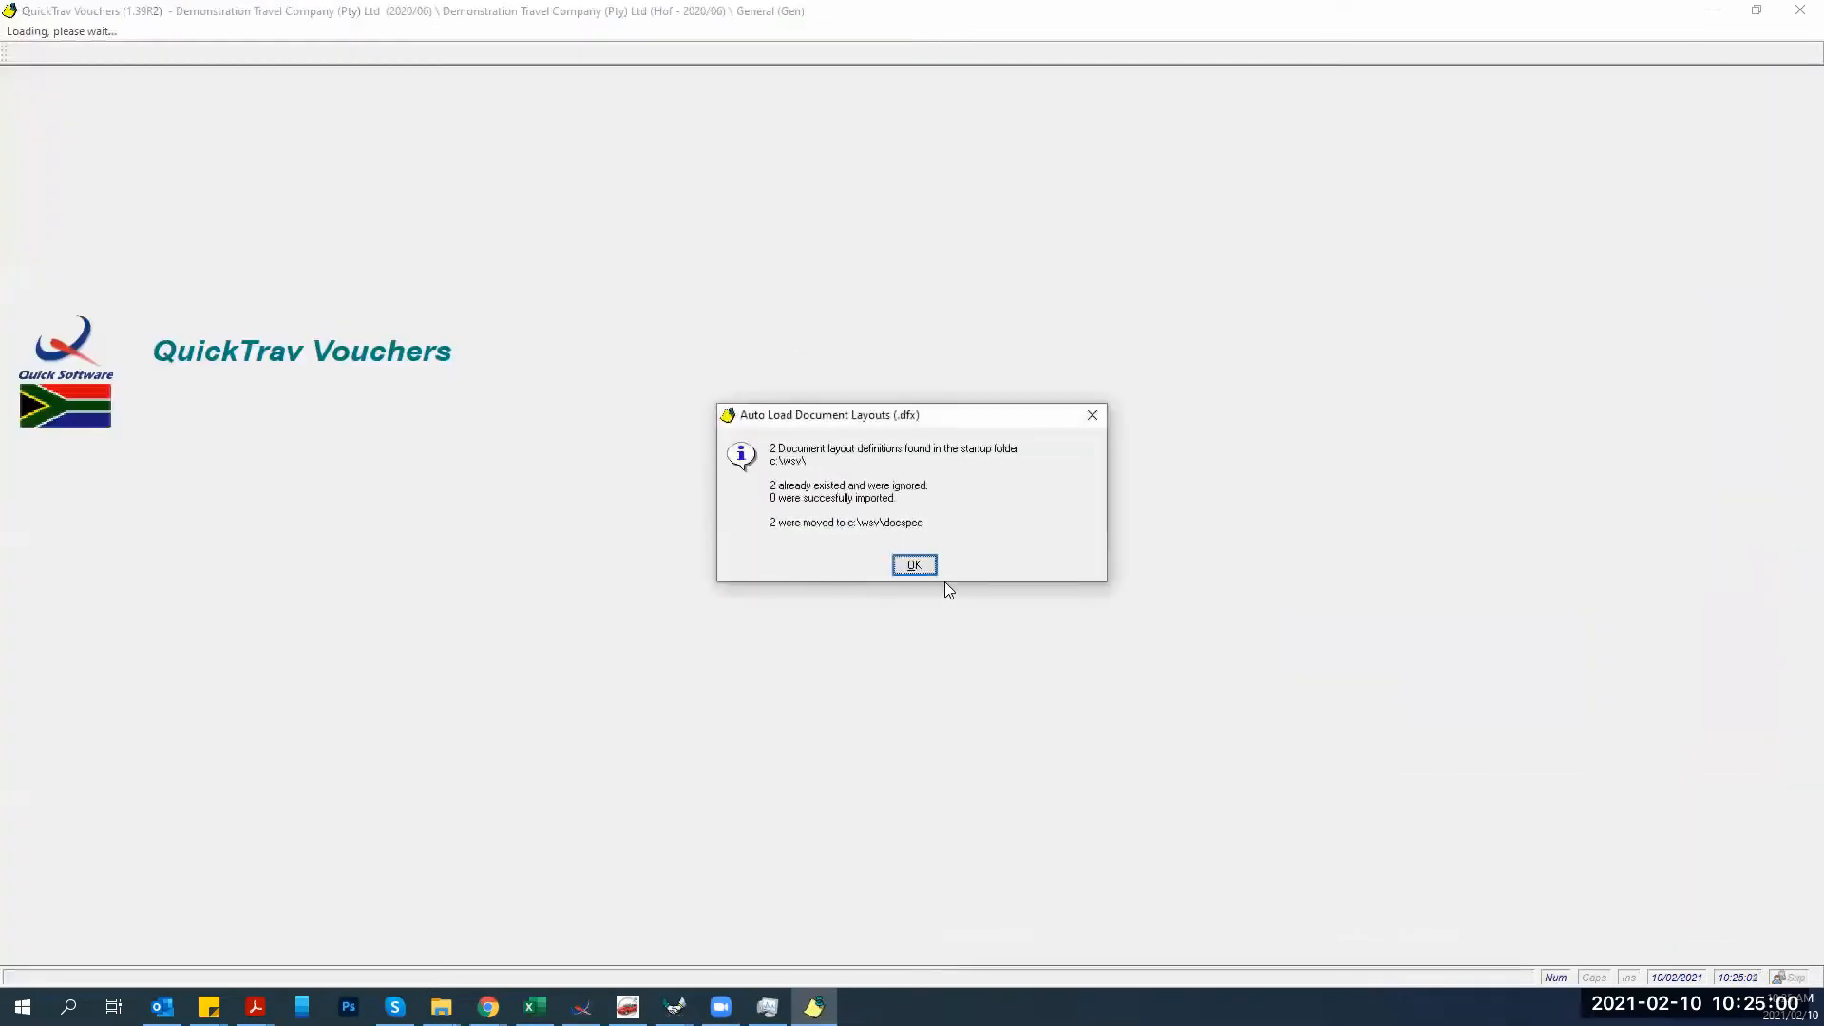
pyautogui.click(898, 560)
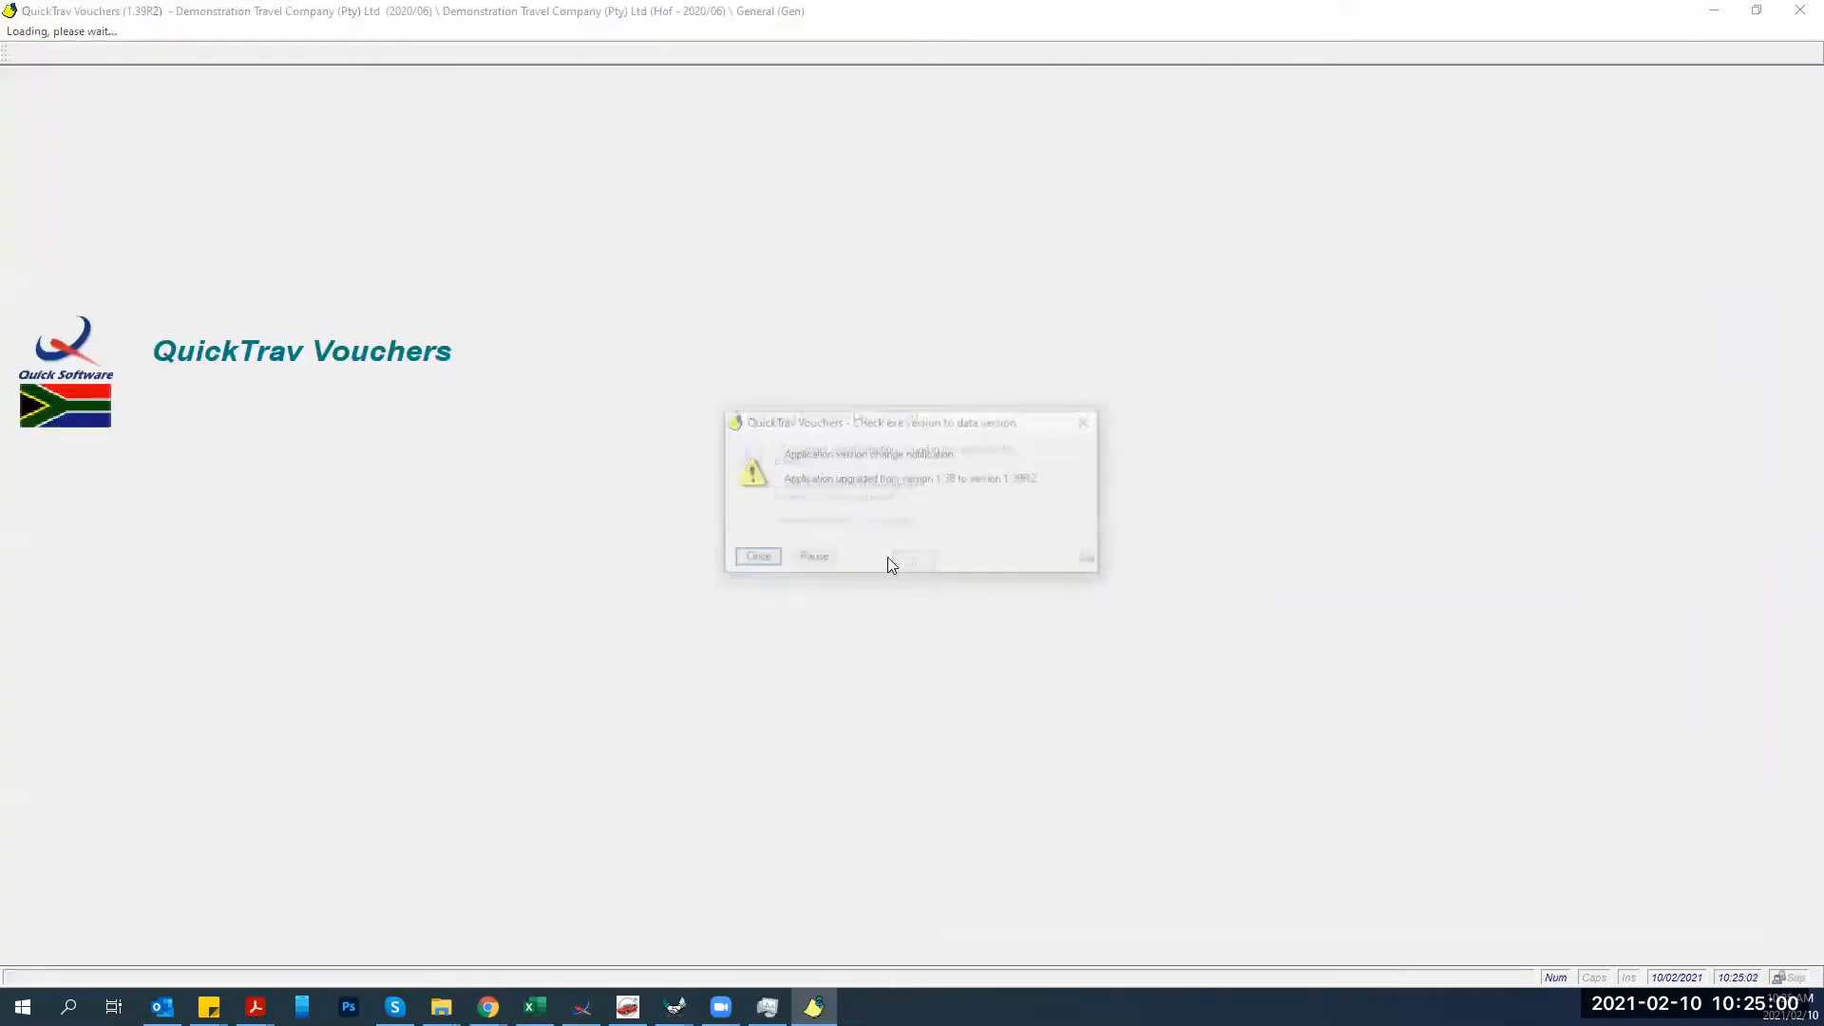
pyautogui.click(758, 556)
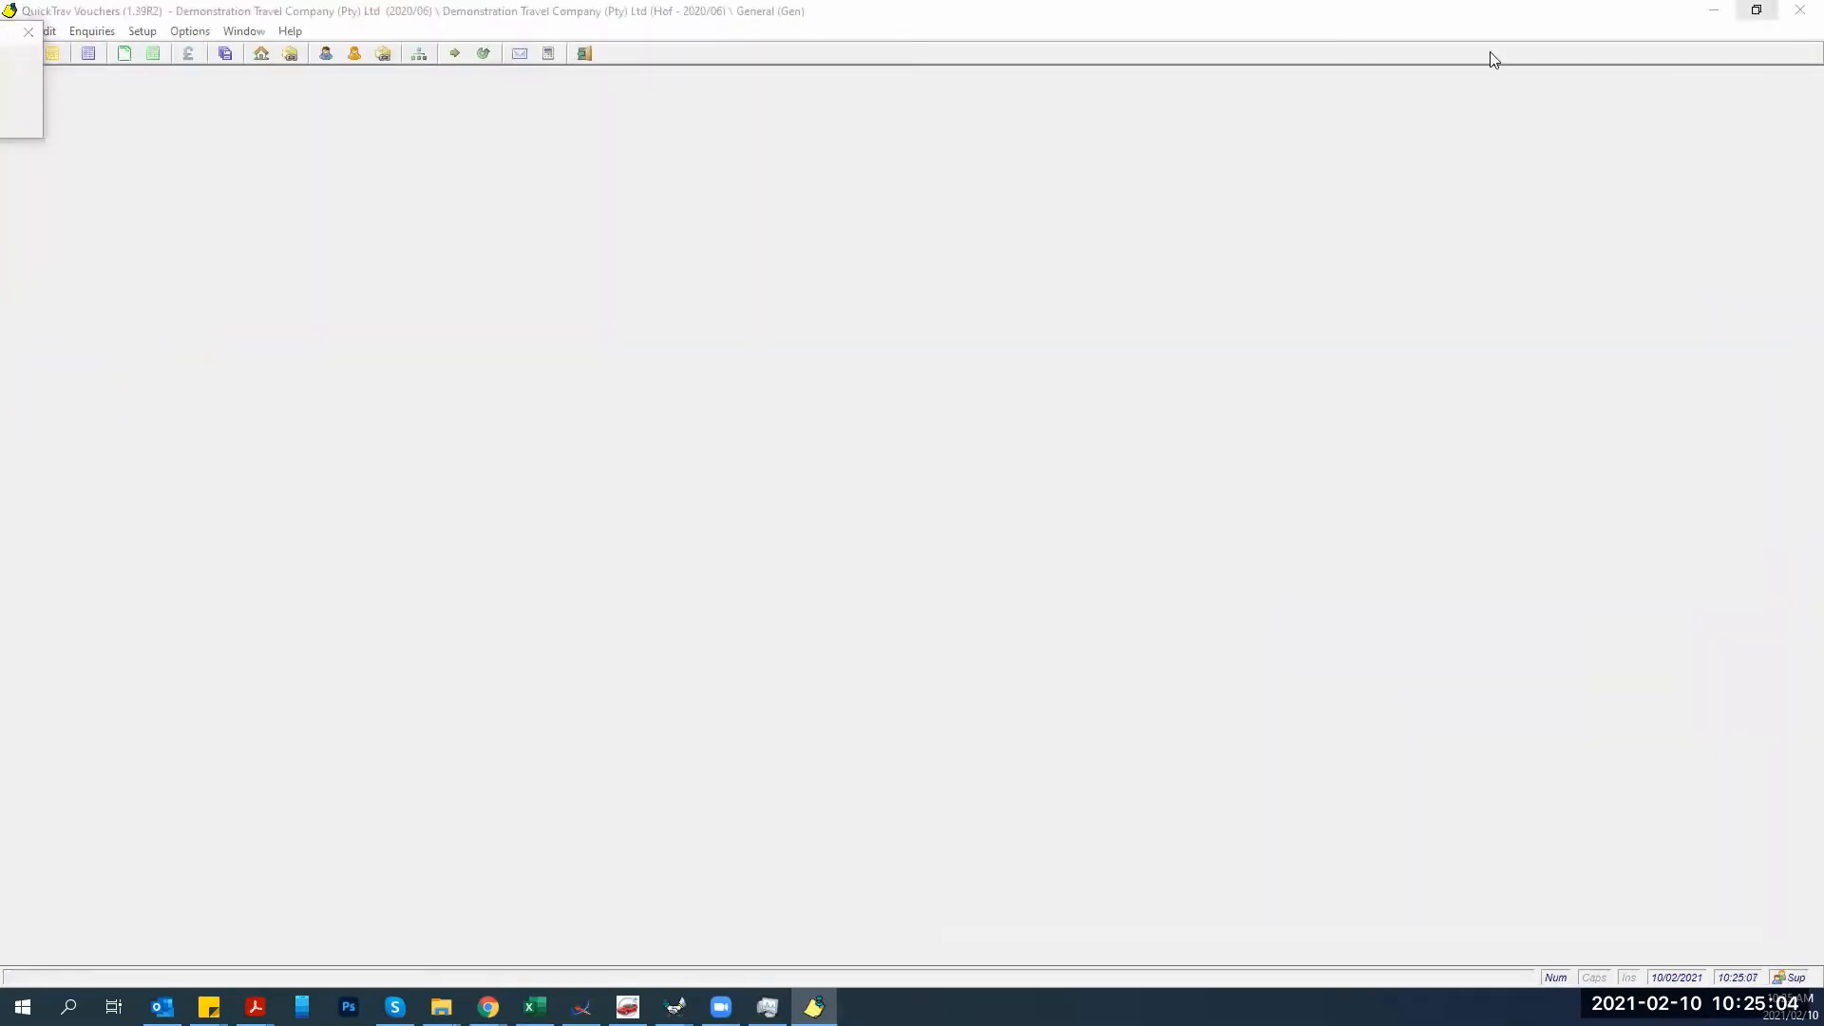
pyautogui.click(29, 32)
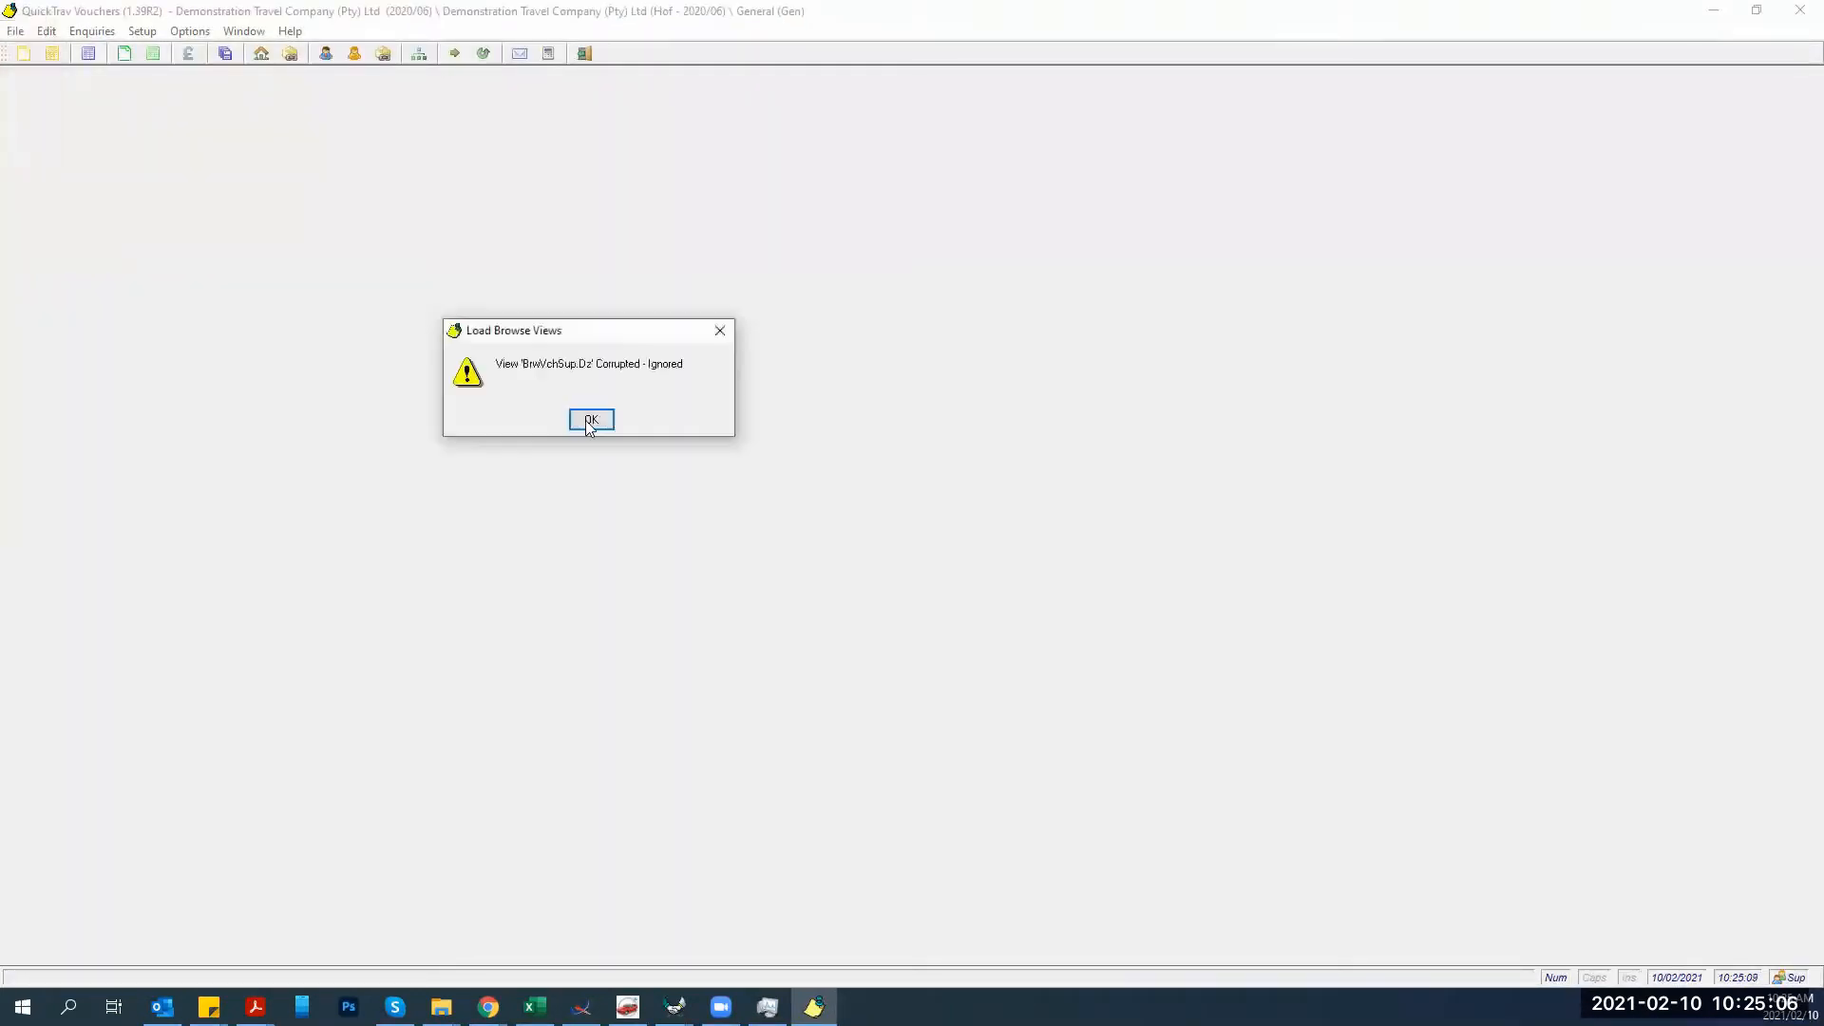
pyautogui.click(590, 419)
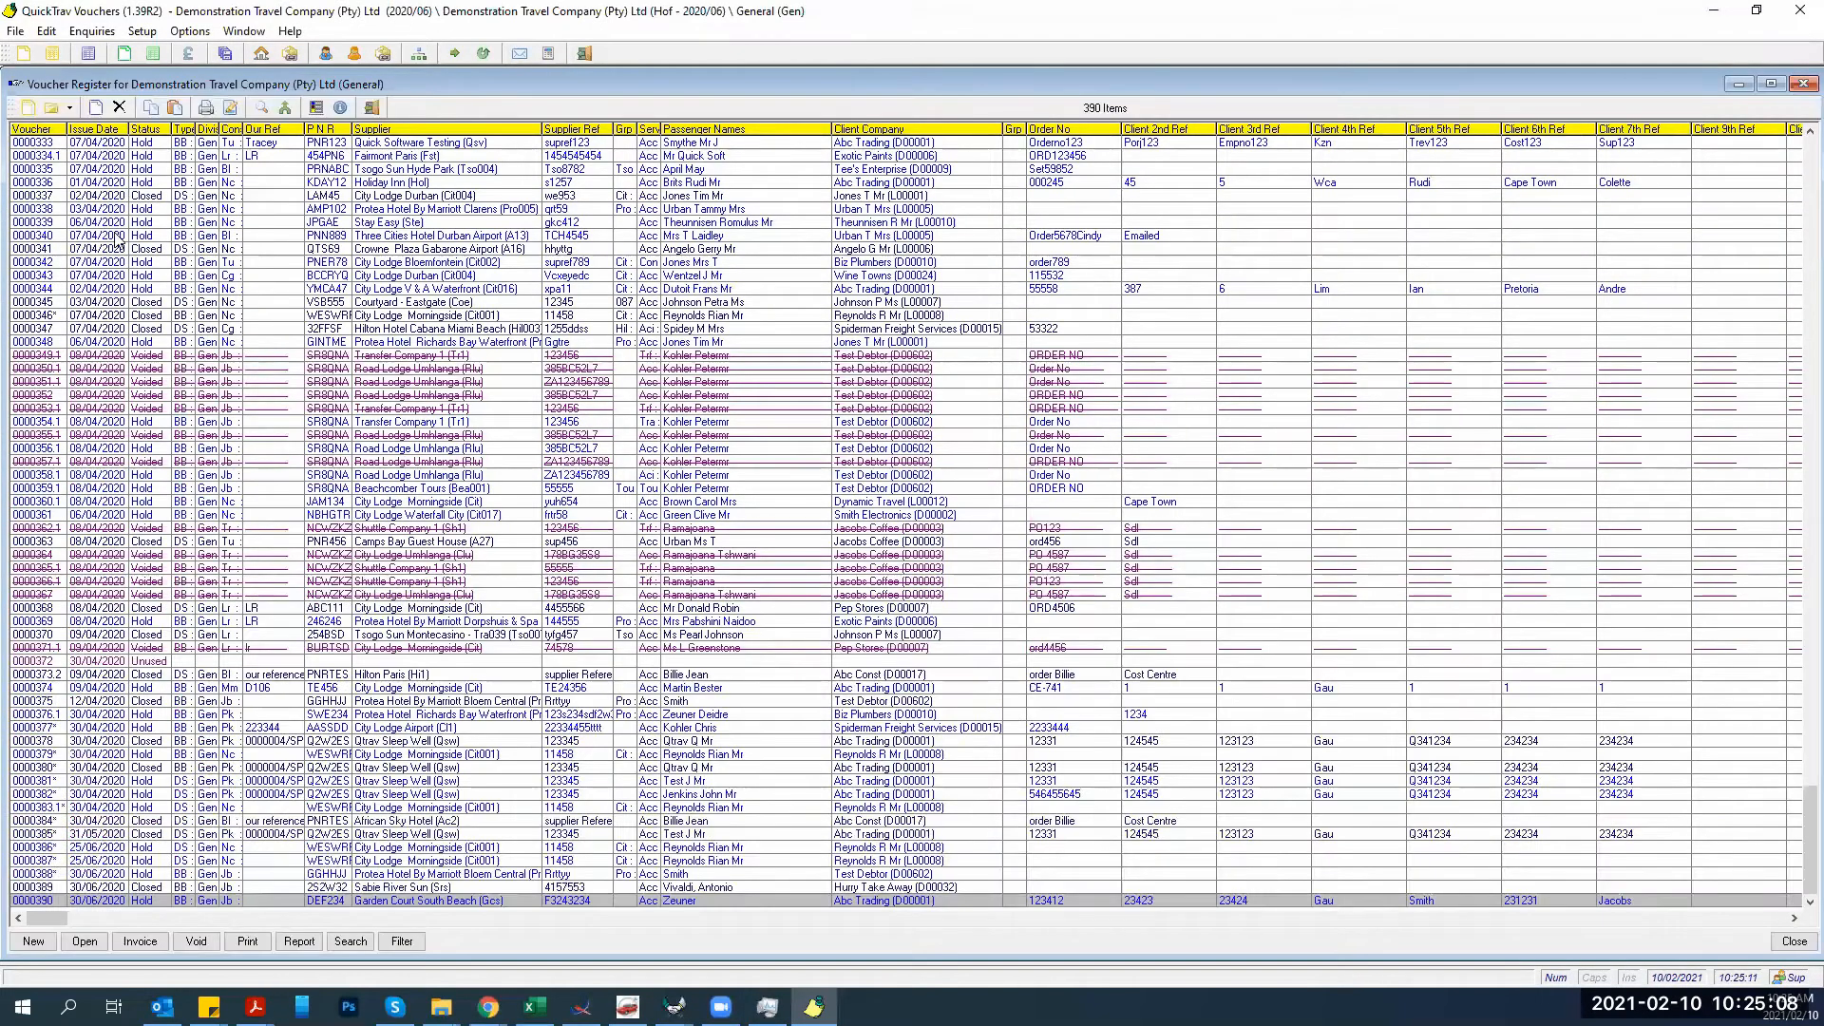
# Select voucher 0000010.1 in the register and bring the Abc Trading New Invoice window forward.
pyautogui.scroll(20, 115, 232)
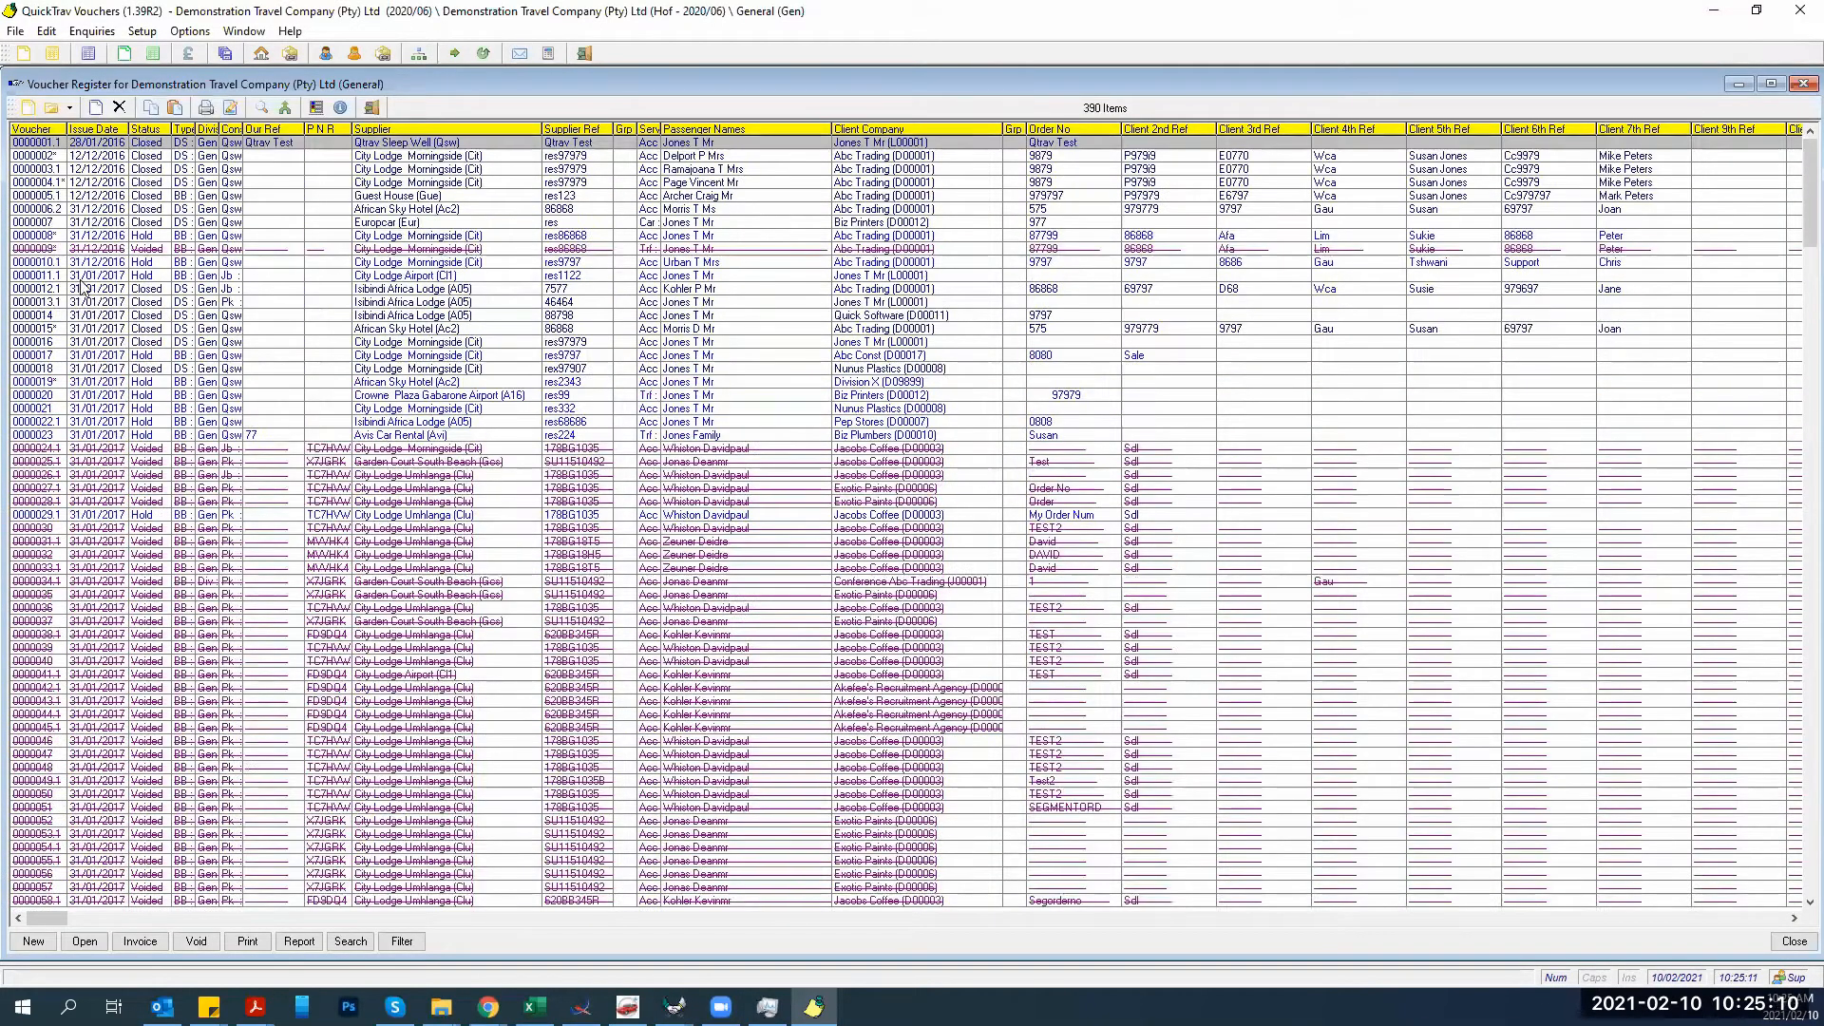
pyautogui.click(96, 266)
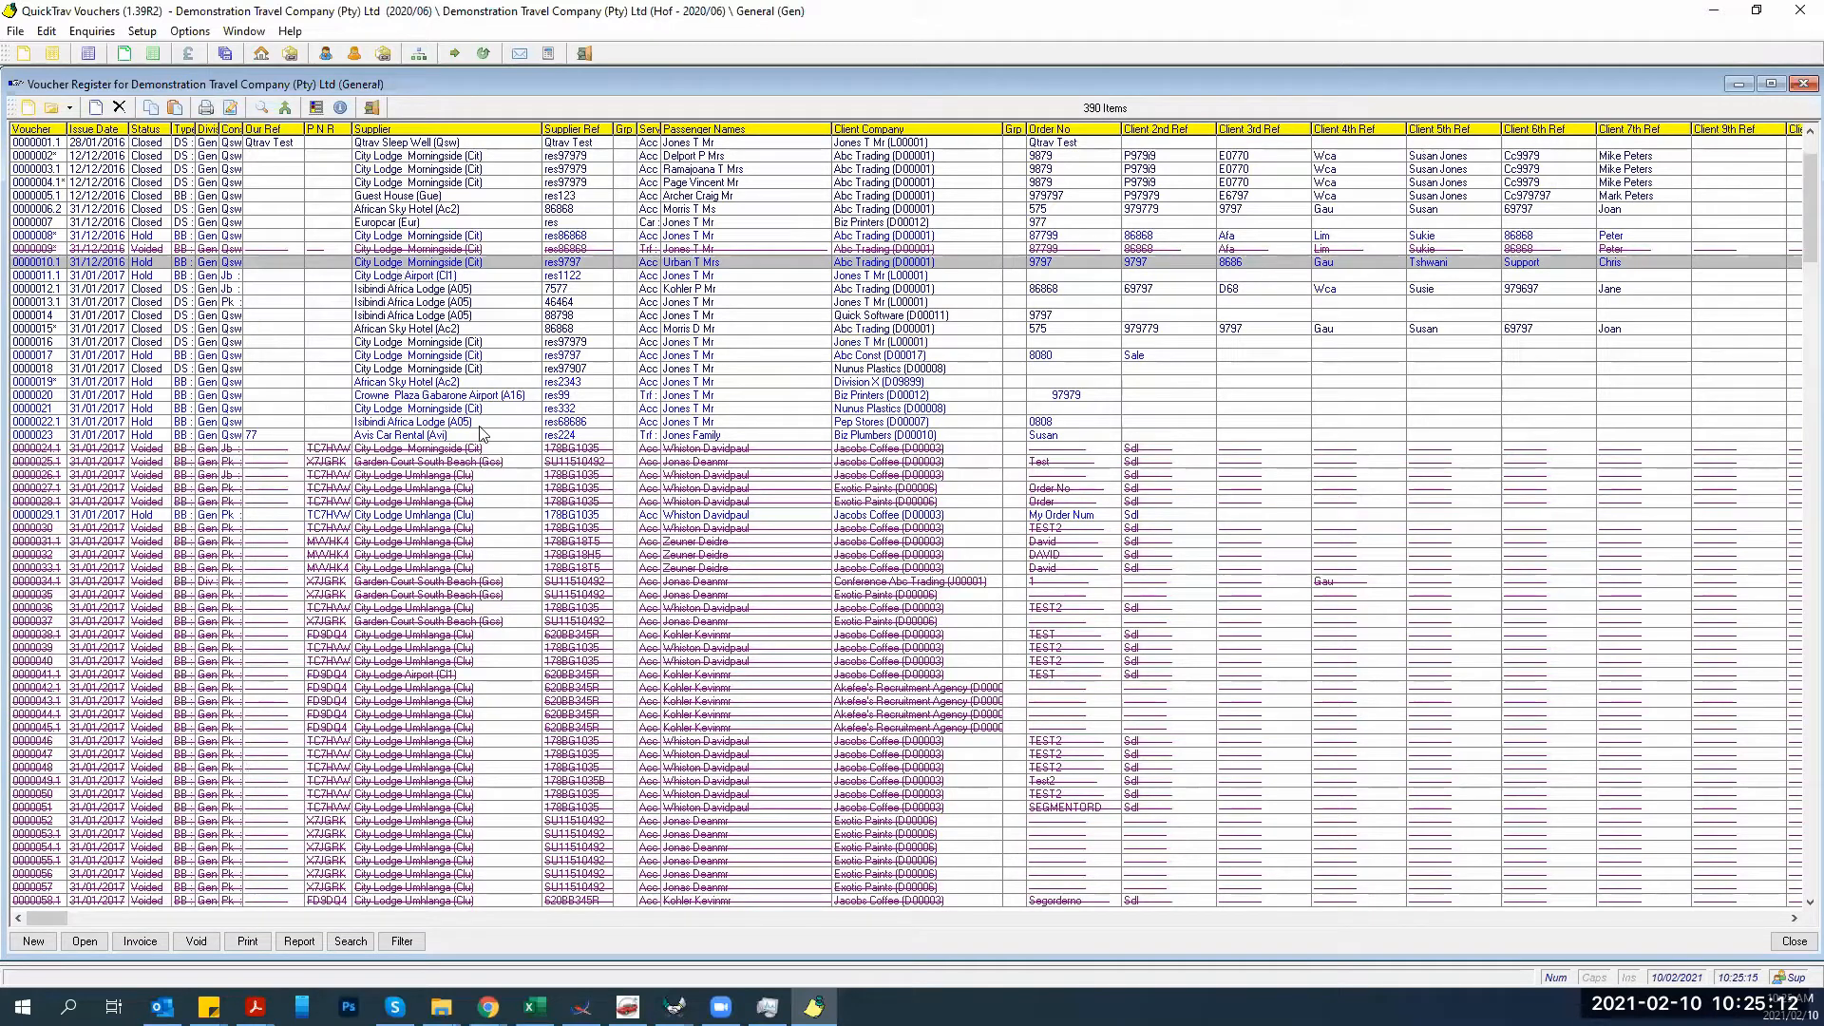
pyautogui.click(673, 1006)
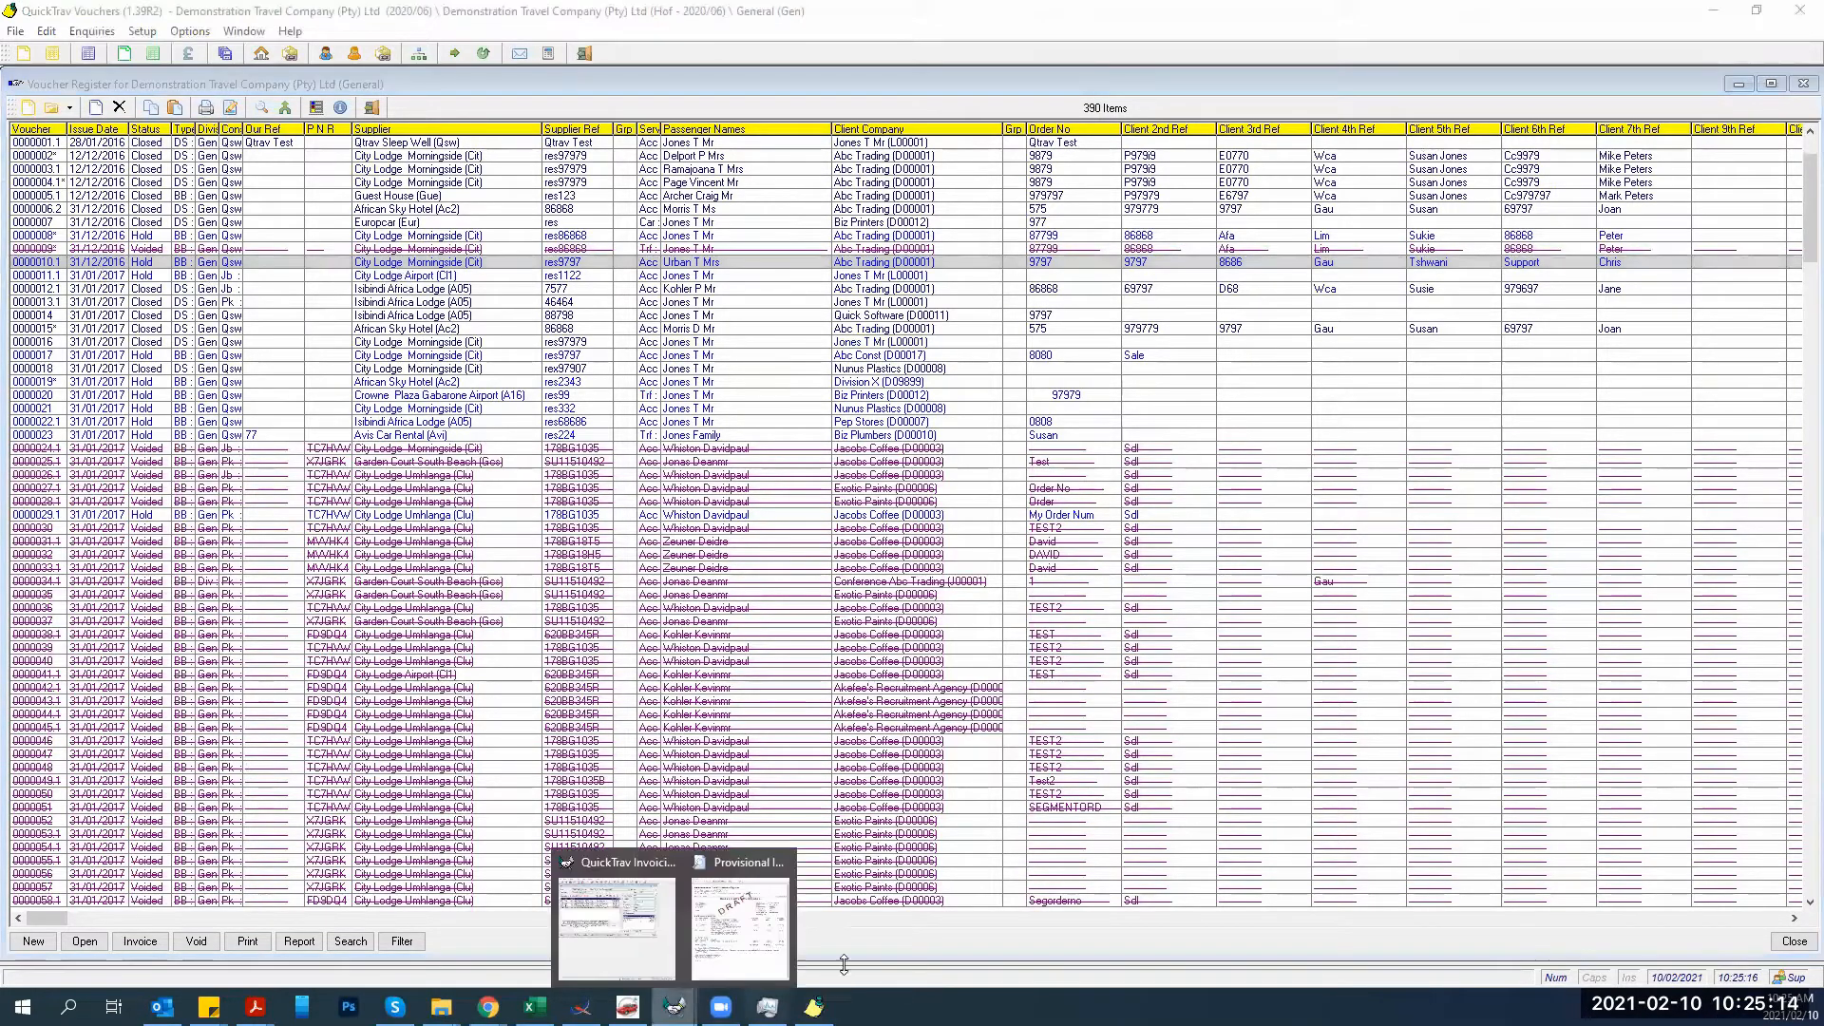
pyautogui.click(623, 866)
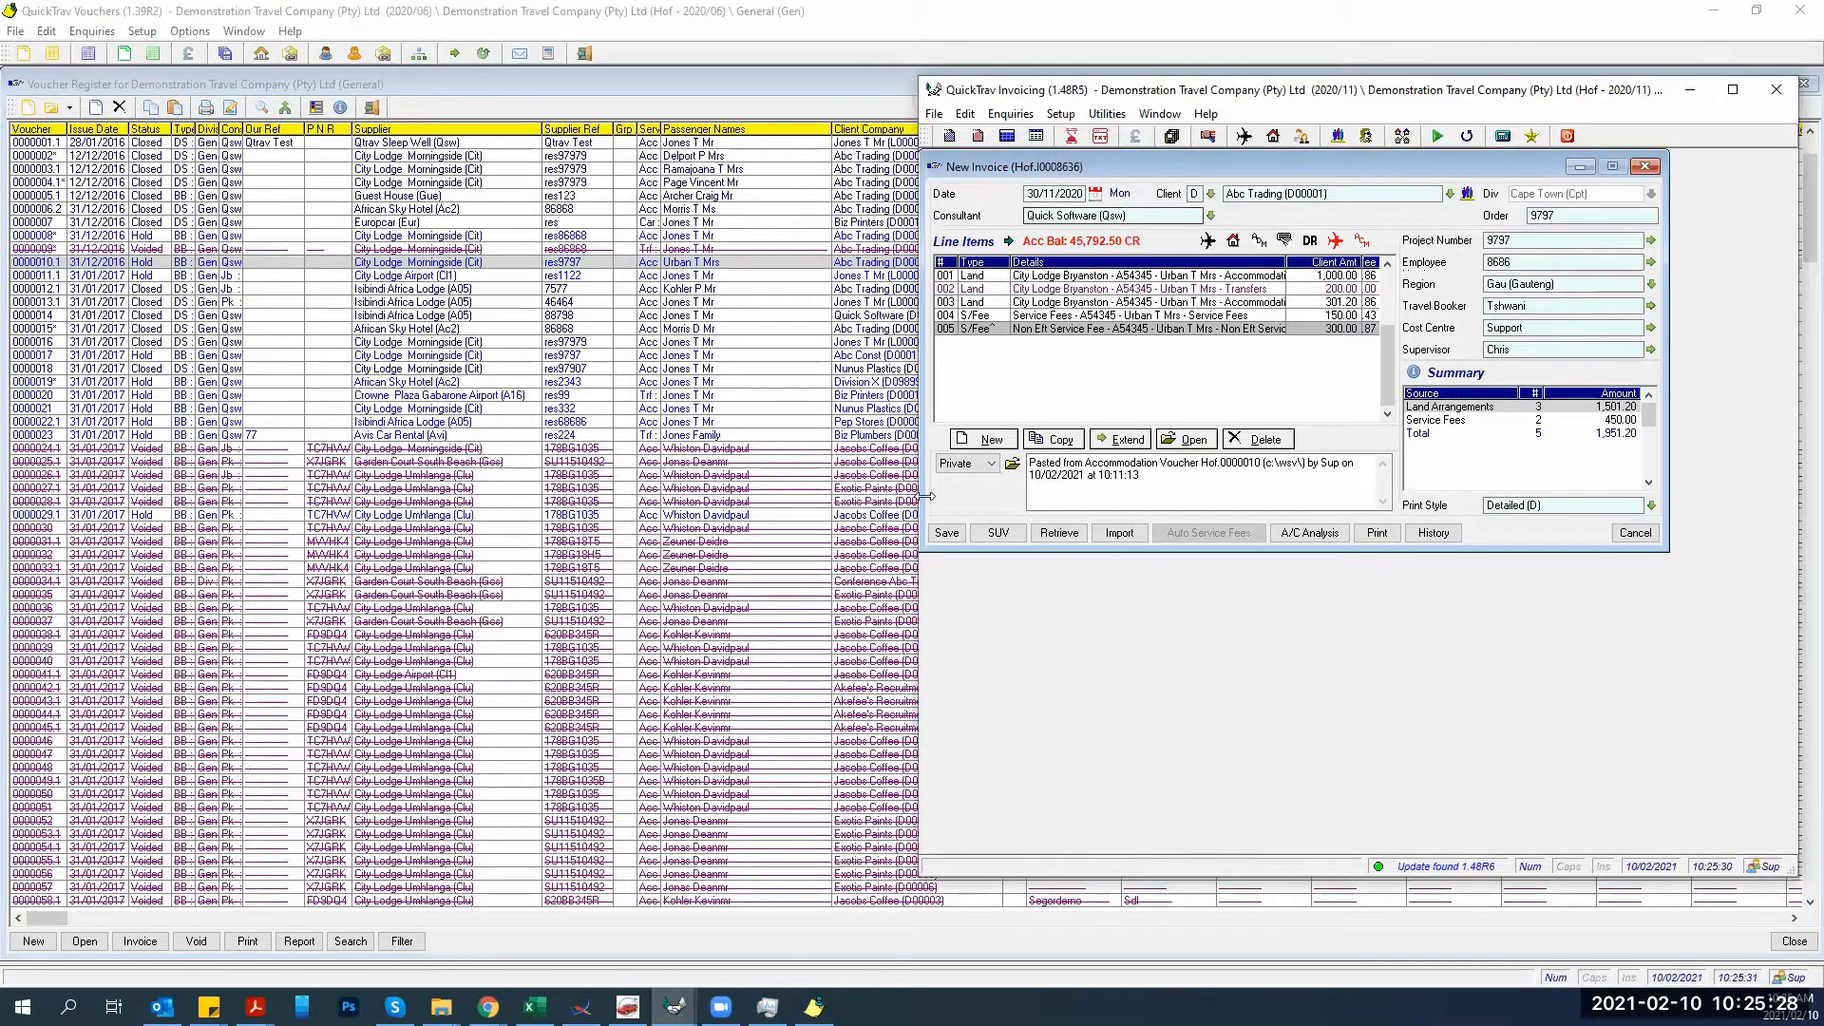
# Save invoice Hof.I0008636 after reviewing its Main Journal entry, closing voucher Hof0000010.
pyautogui.click(949, 535)
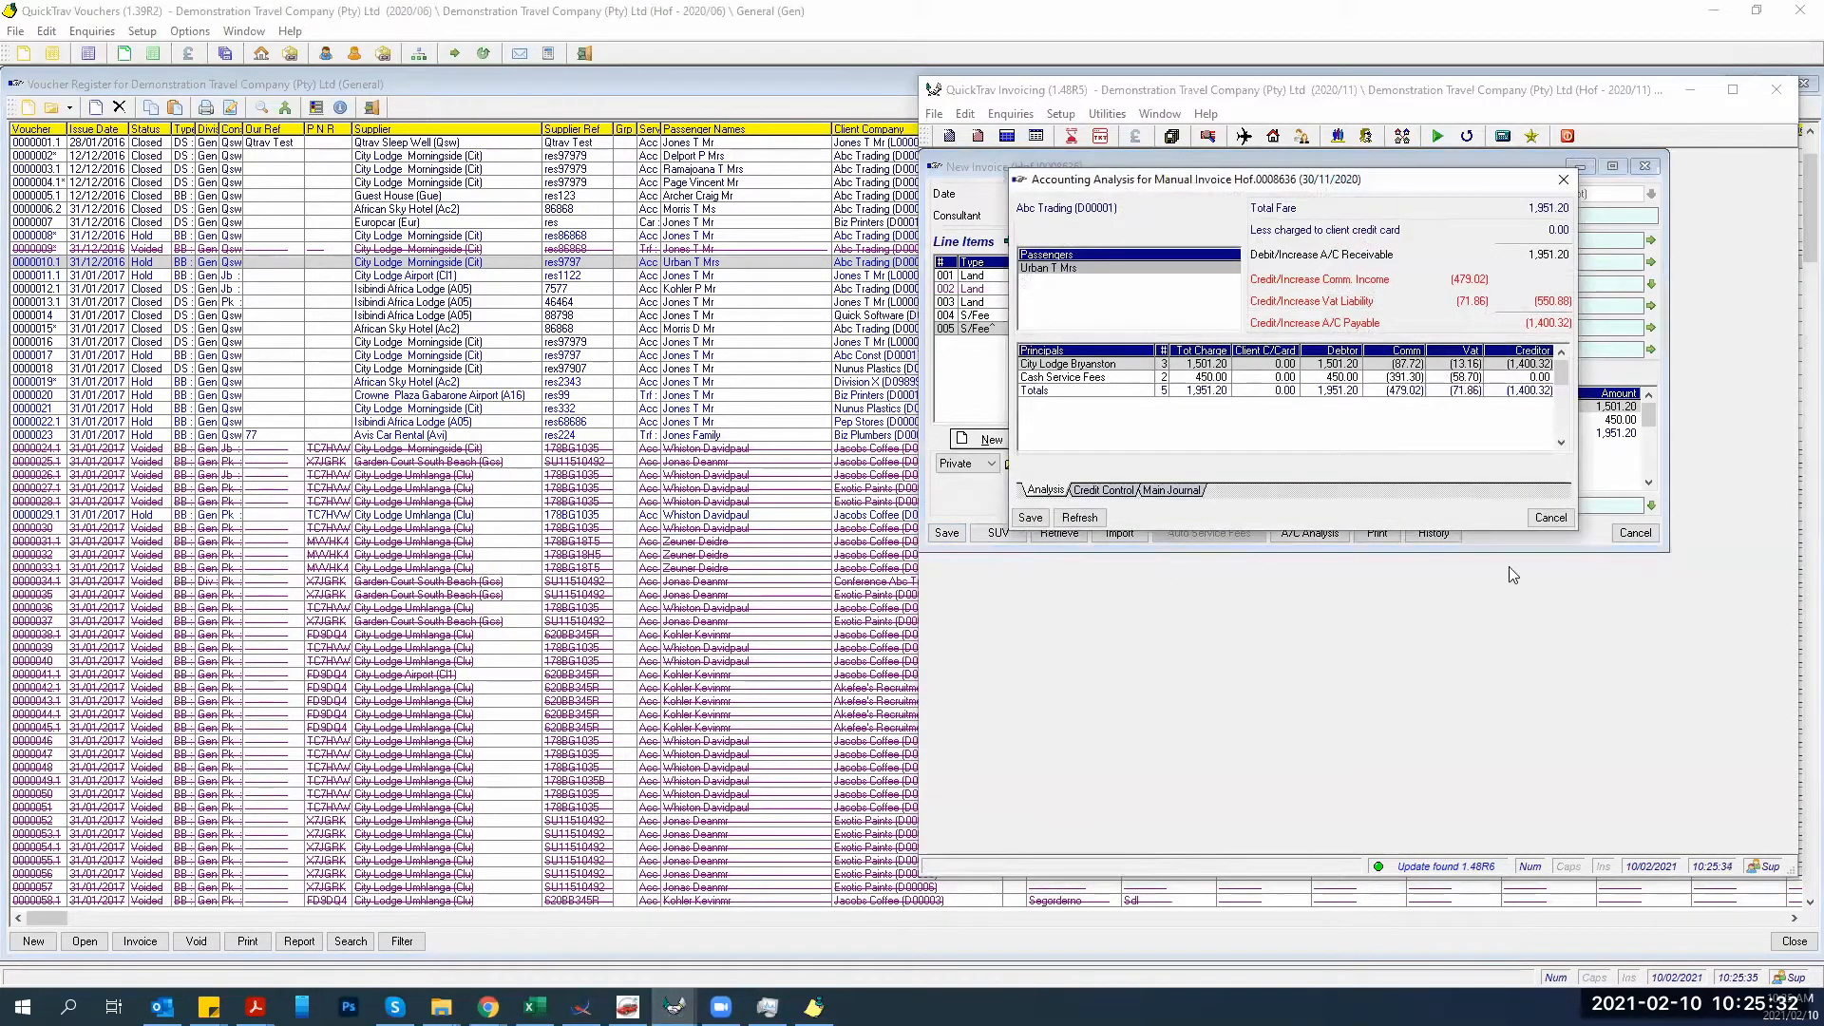
pyautogui.click(1172, 490)
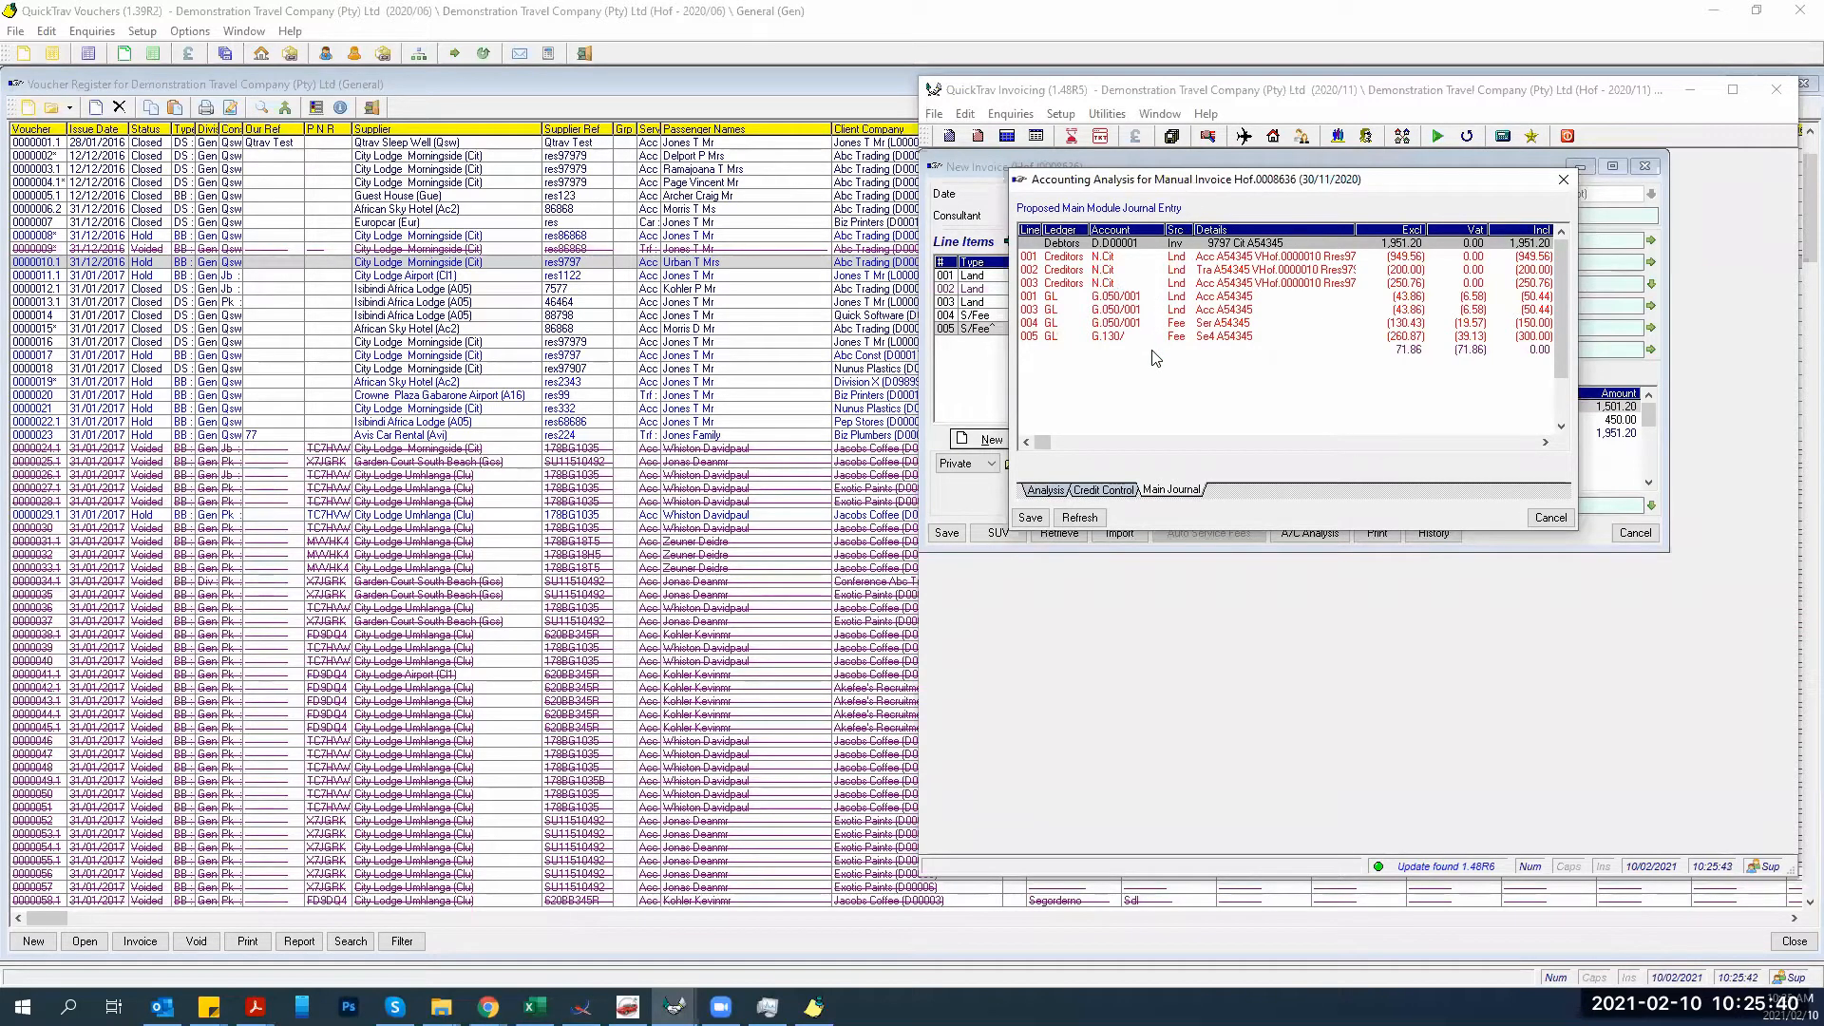
pyautogui.click(1031, 518)
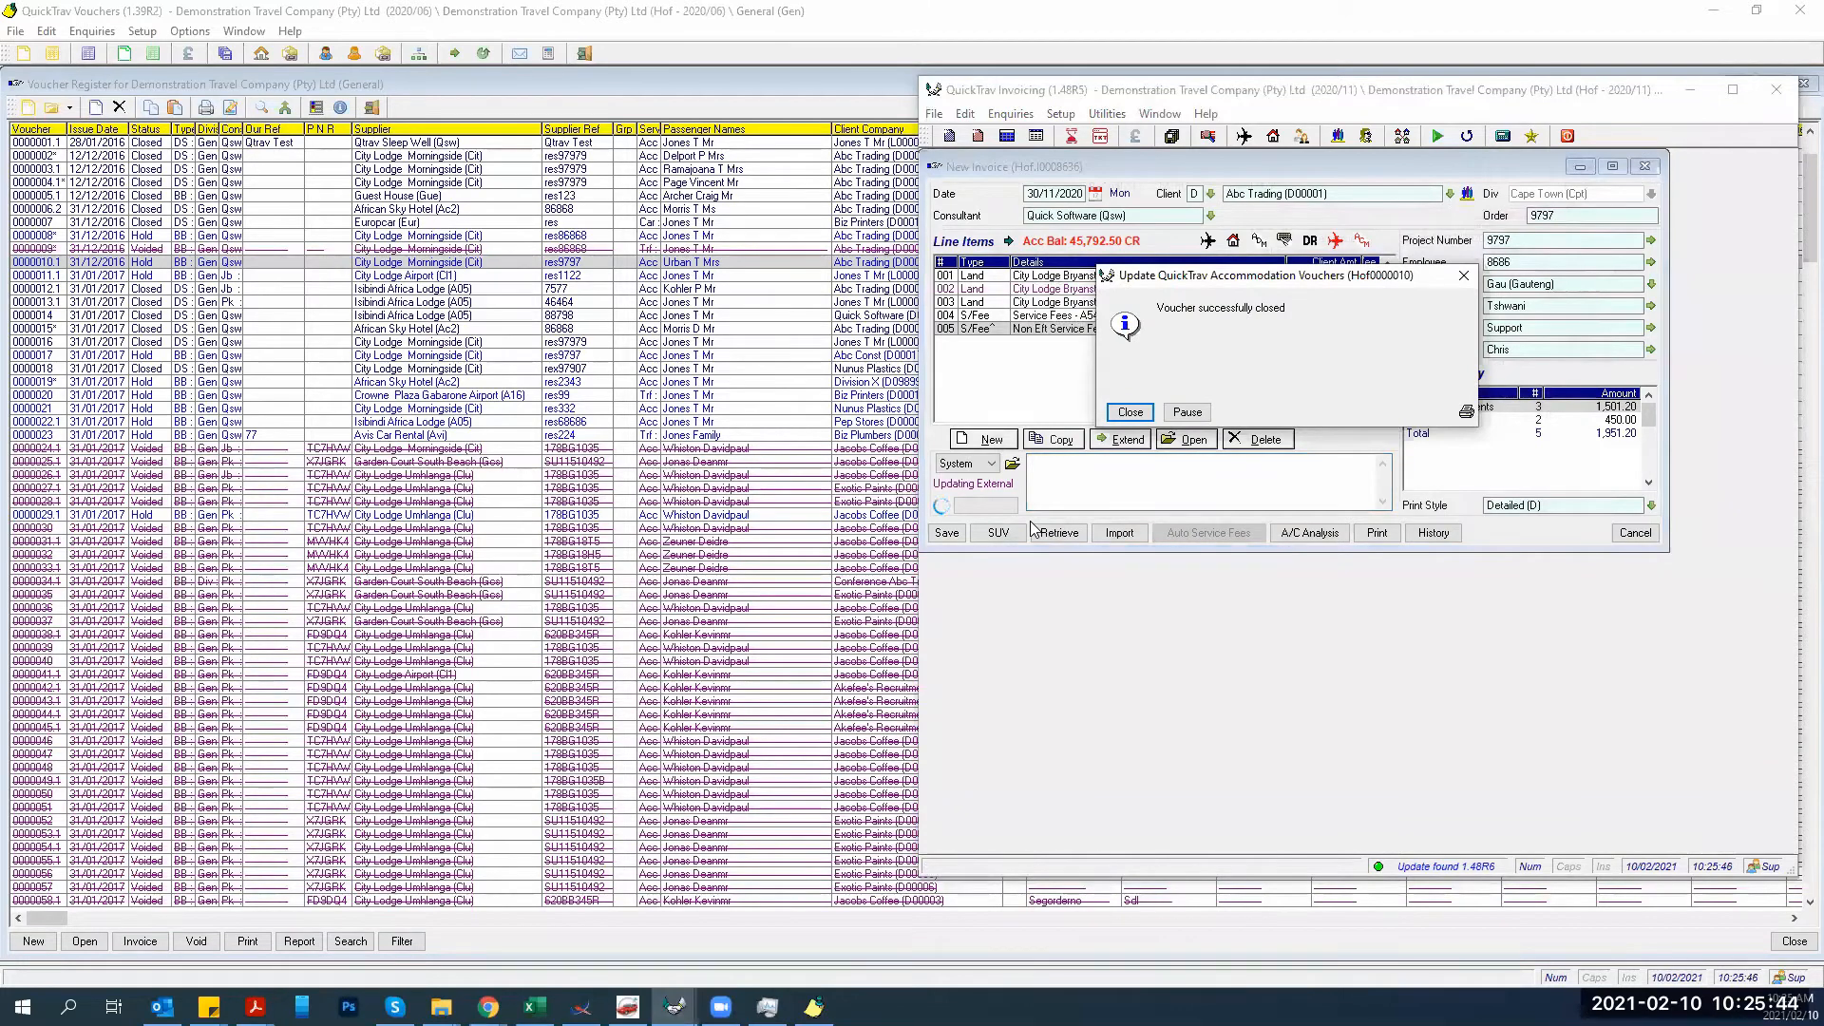
pyautogui.click(1183, 417)
# Open voucher 0000010.1, now Closed, check its Supplier Invoice details and close it unchanged.
pyautogui.click(373, 313)
pyautogui.click(360, 263)
pyautogui.doubleClick(360, 271)
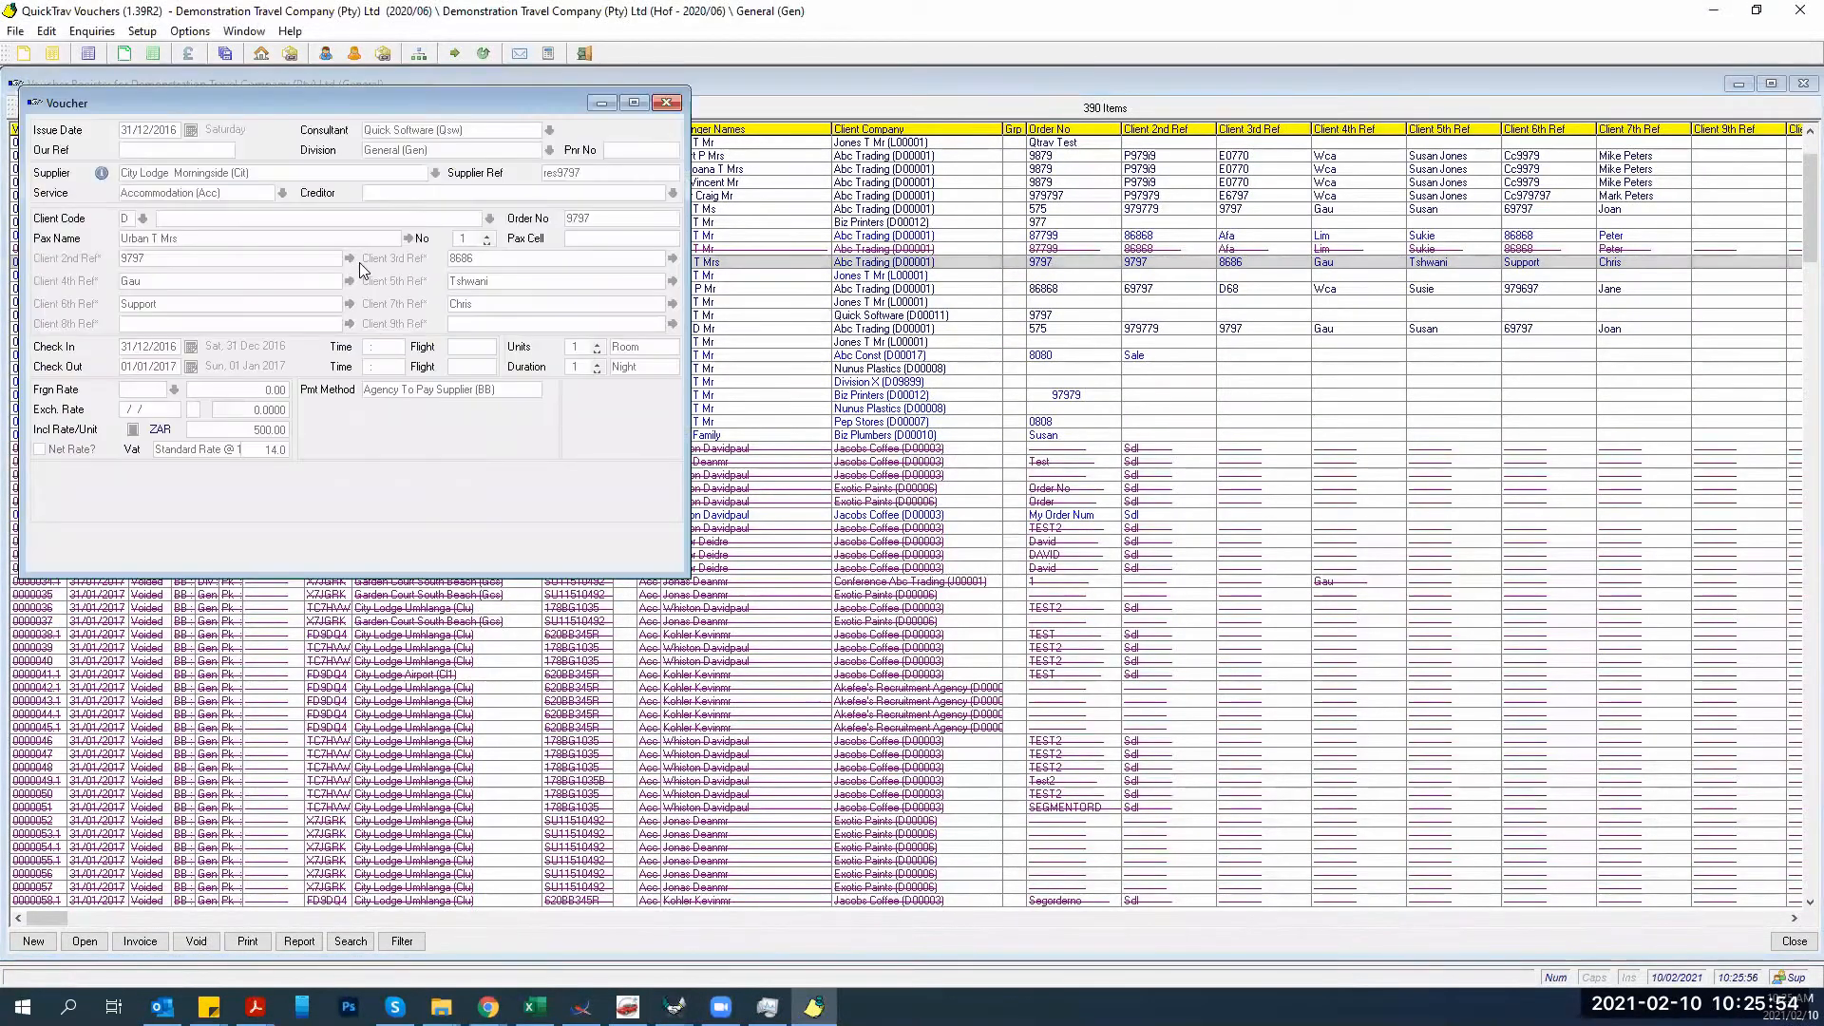
pyautogui.click(290, 535)
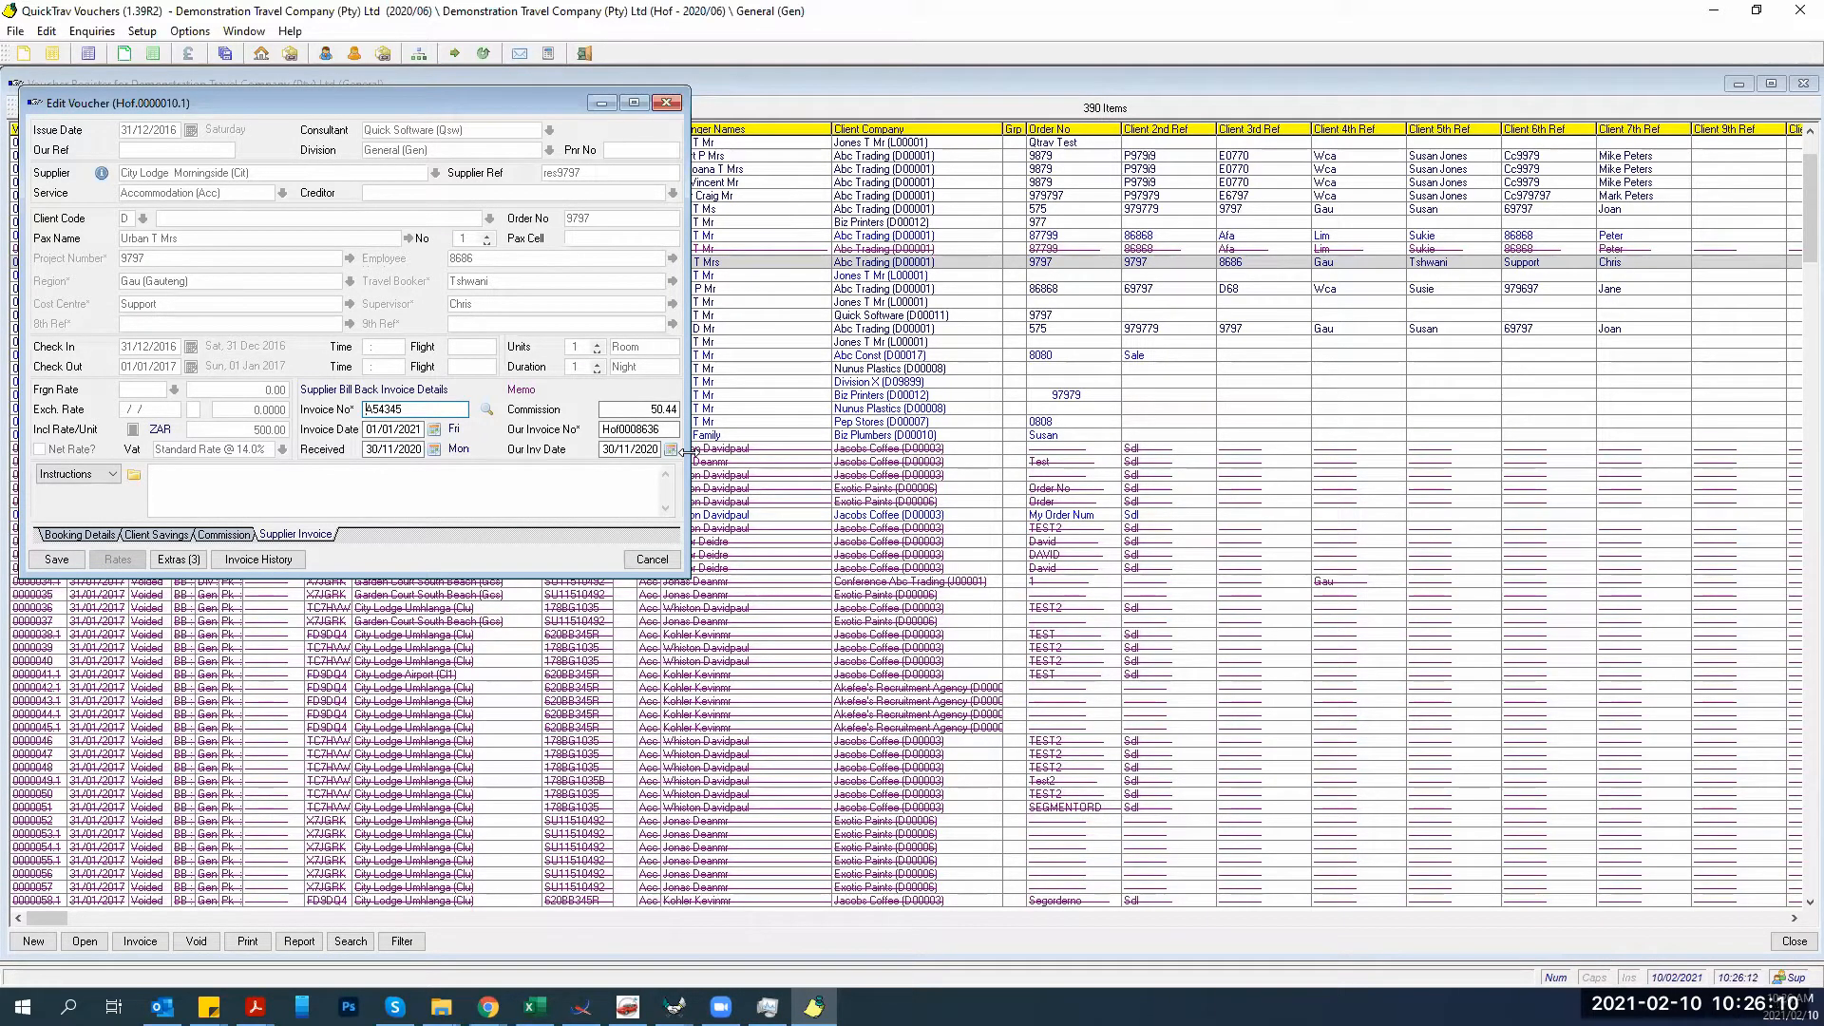
pyautogui.click(652, 559)
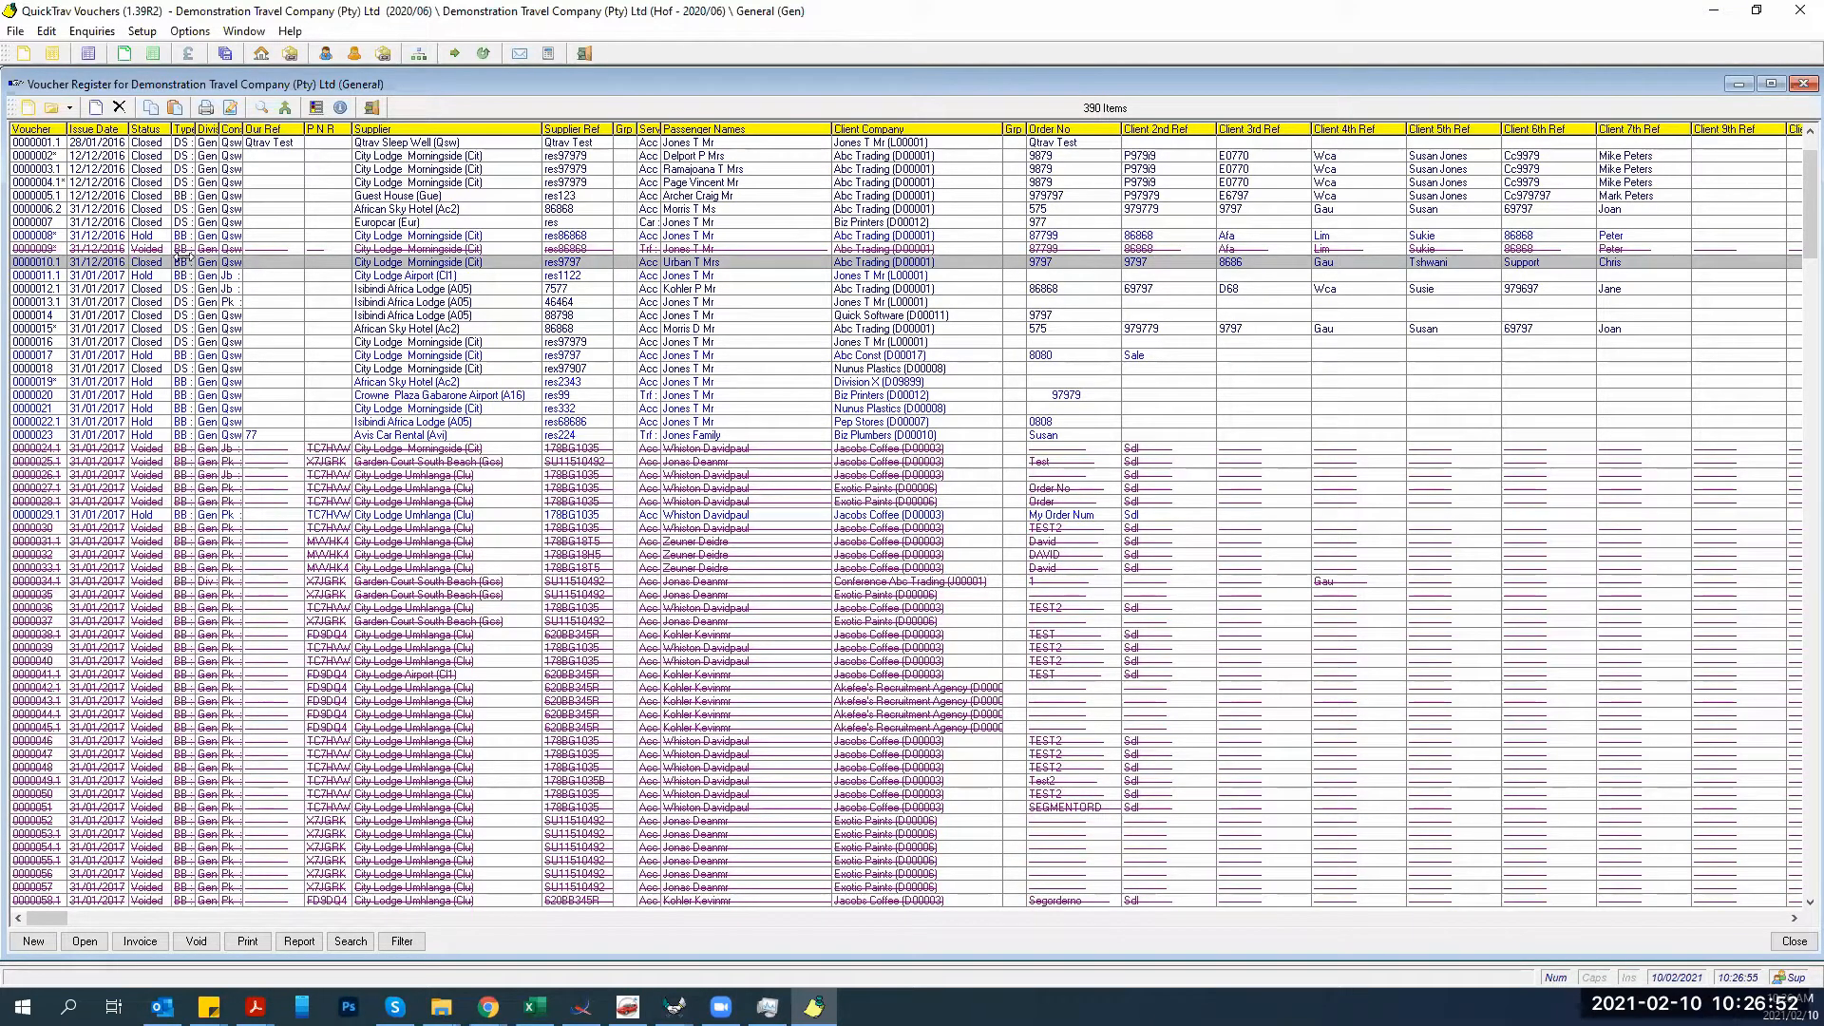
# Dismiss the voucher-closed message and cancel blank invoice Hof.I0008637, leaving Invoicing empty.
pyautogui.moveTo(675, 1005)
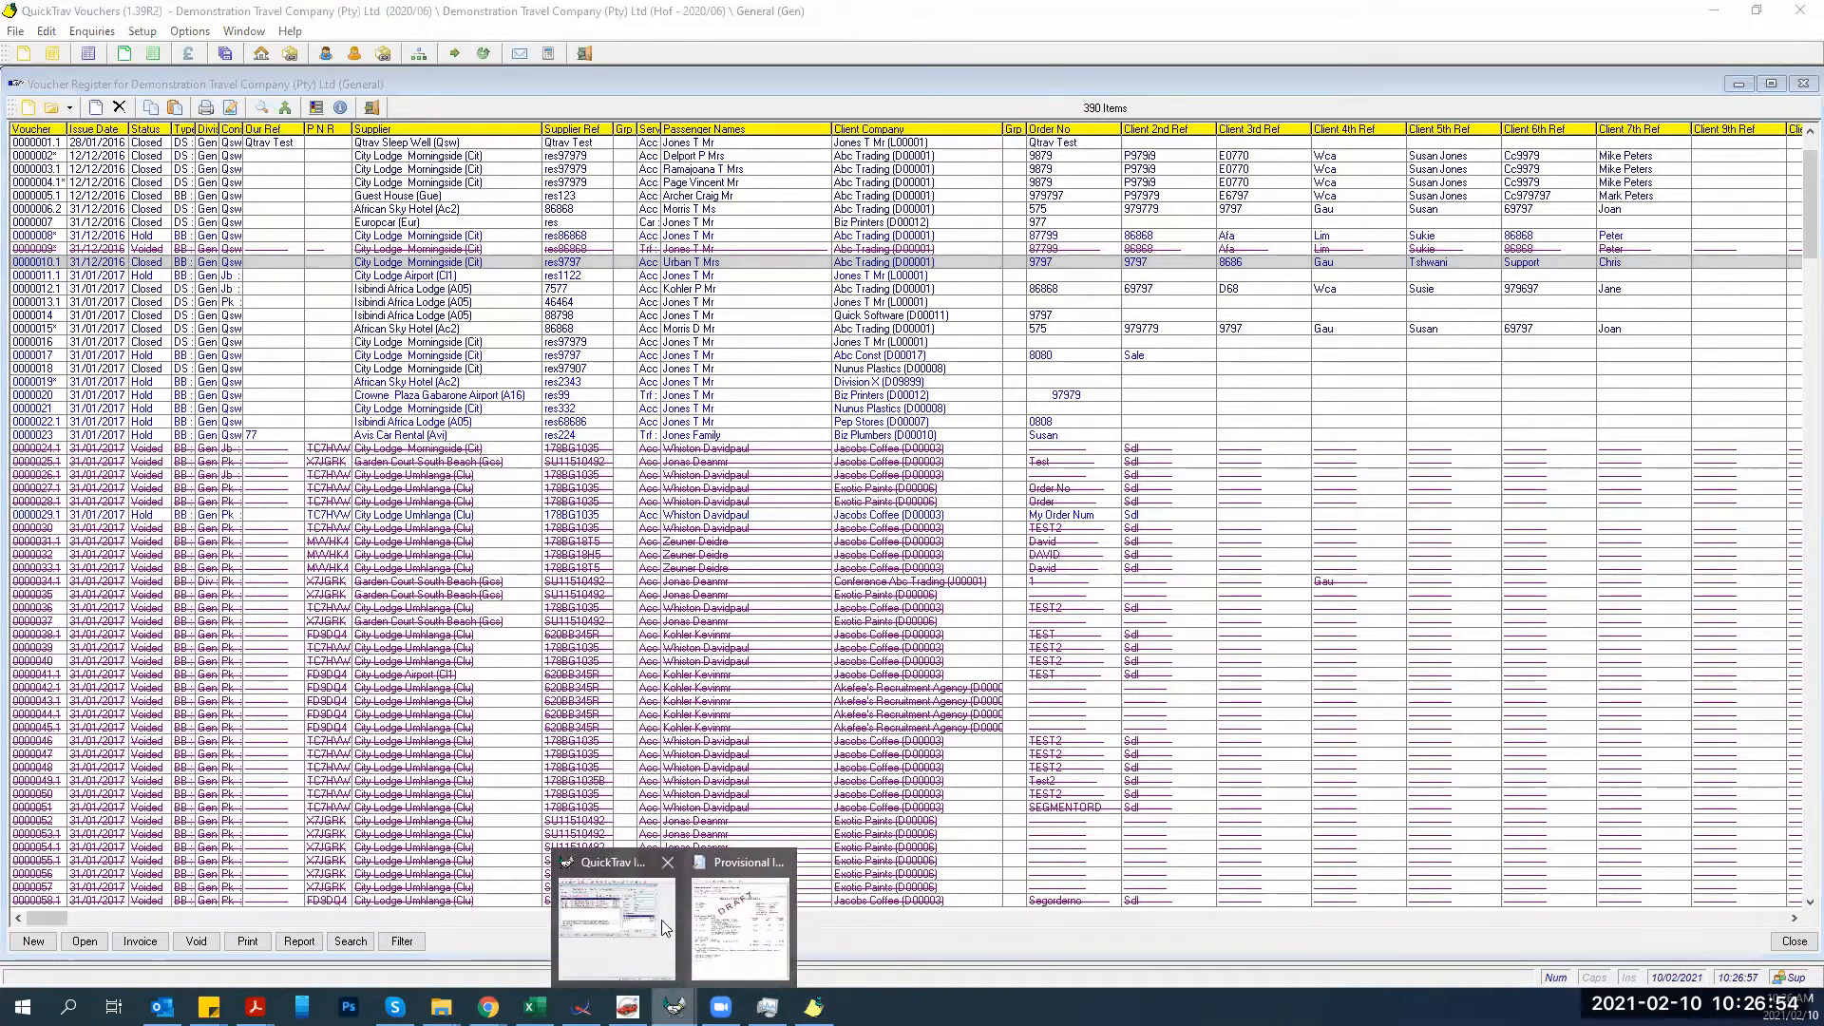
pyautogui.click(750, 917)
pyautogui.click(1109, 416)
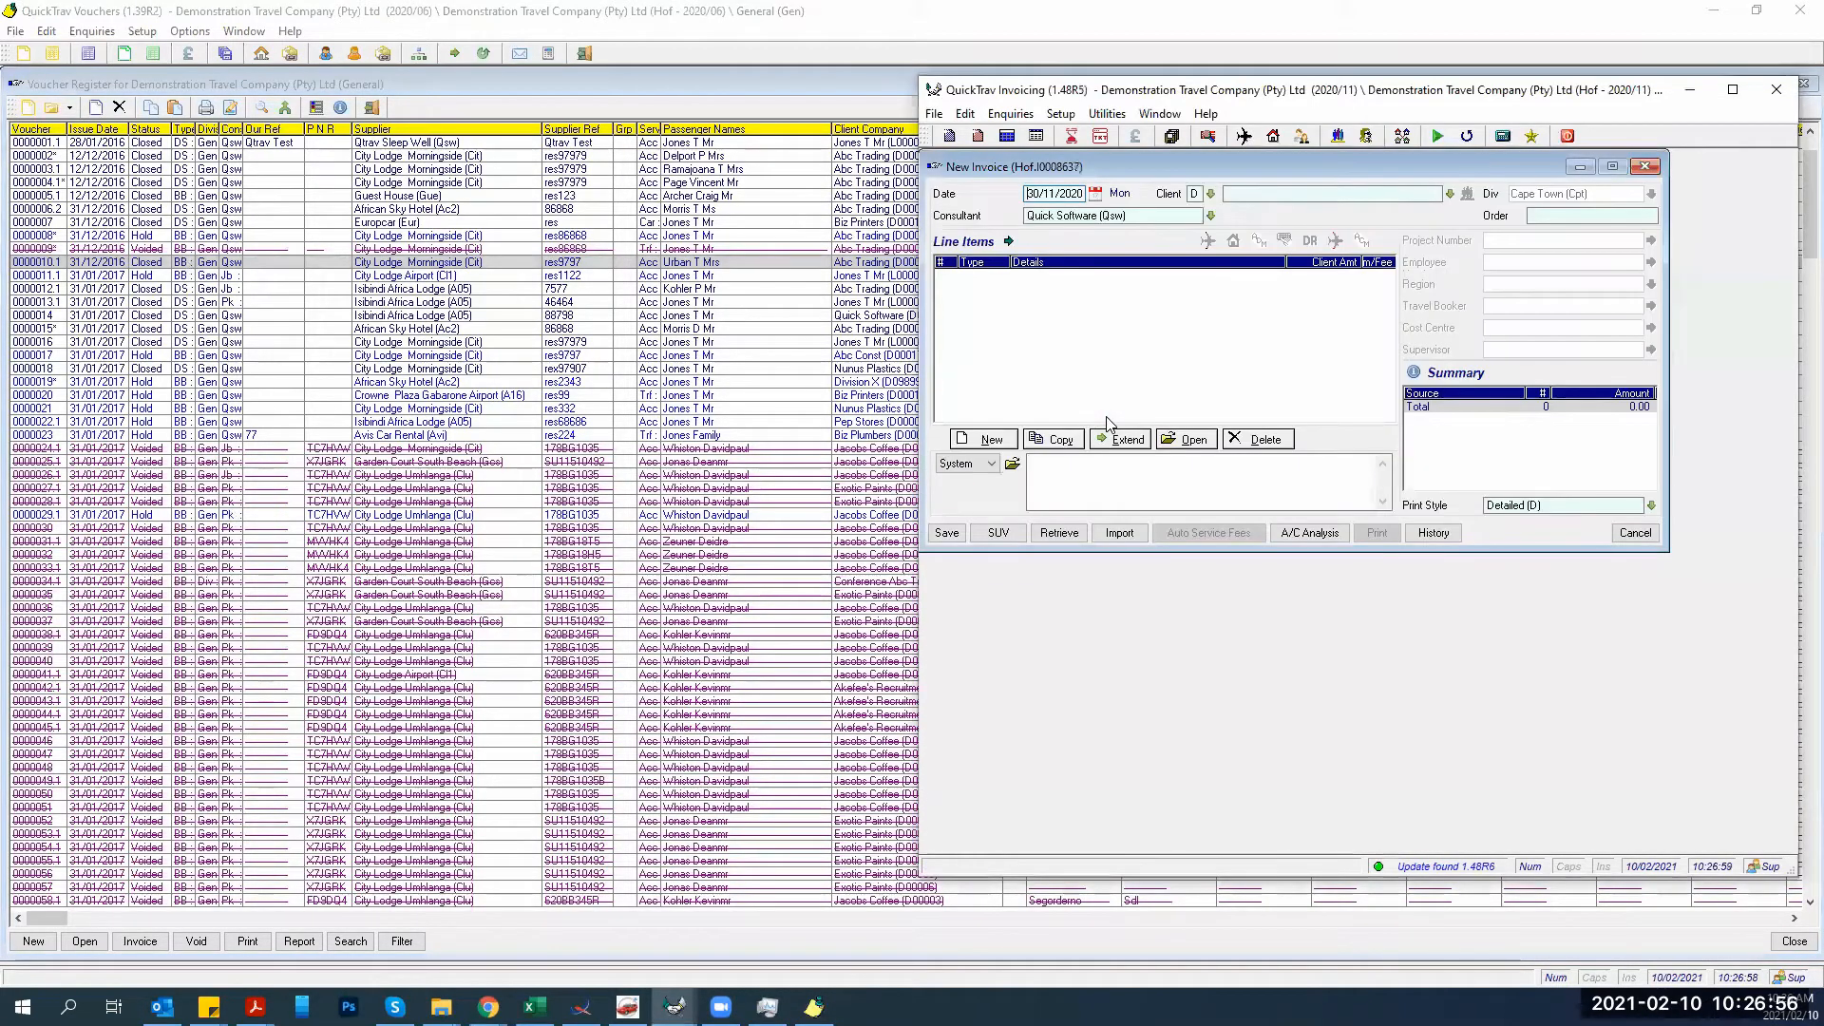
pyautogui.click(1632, 530)
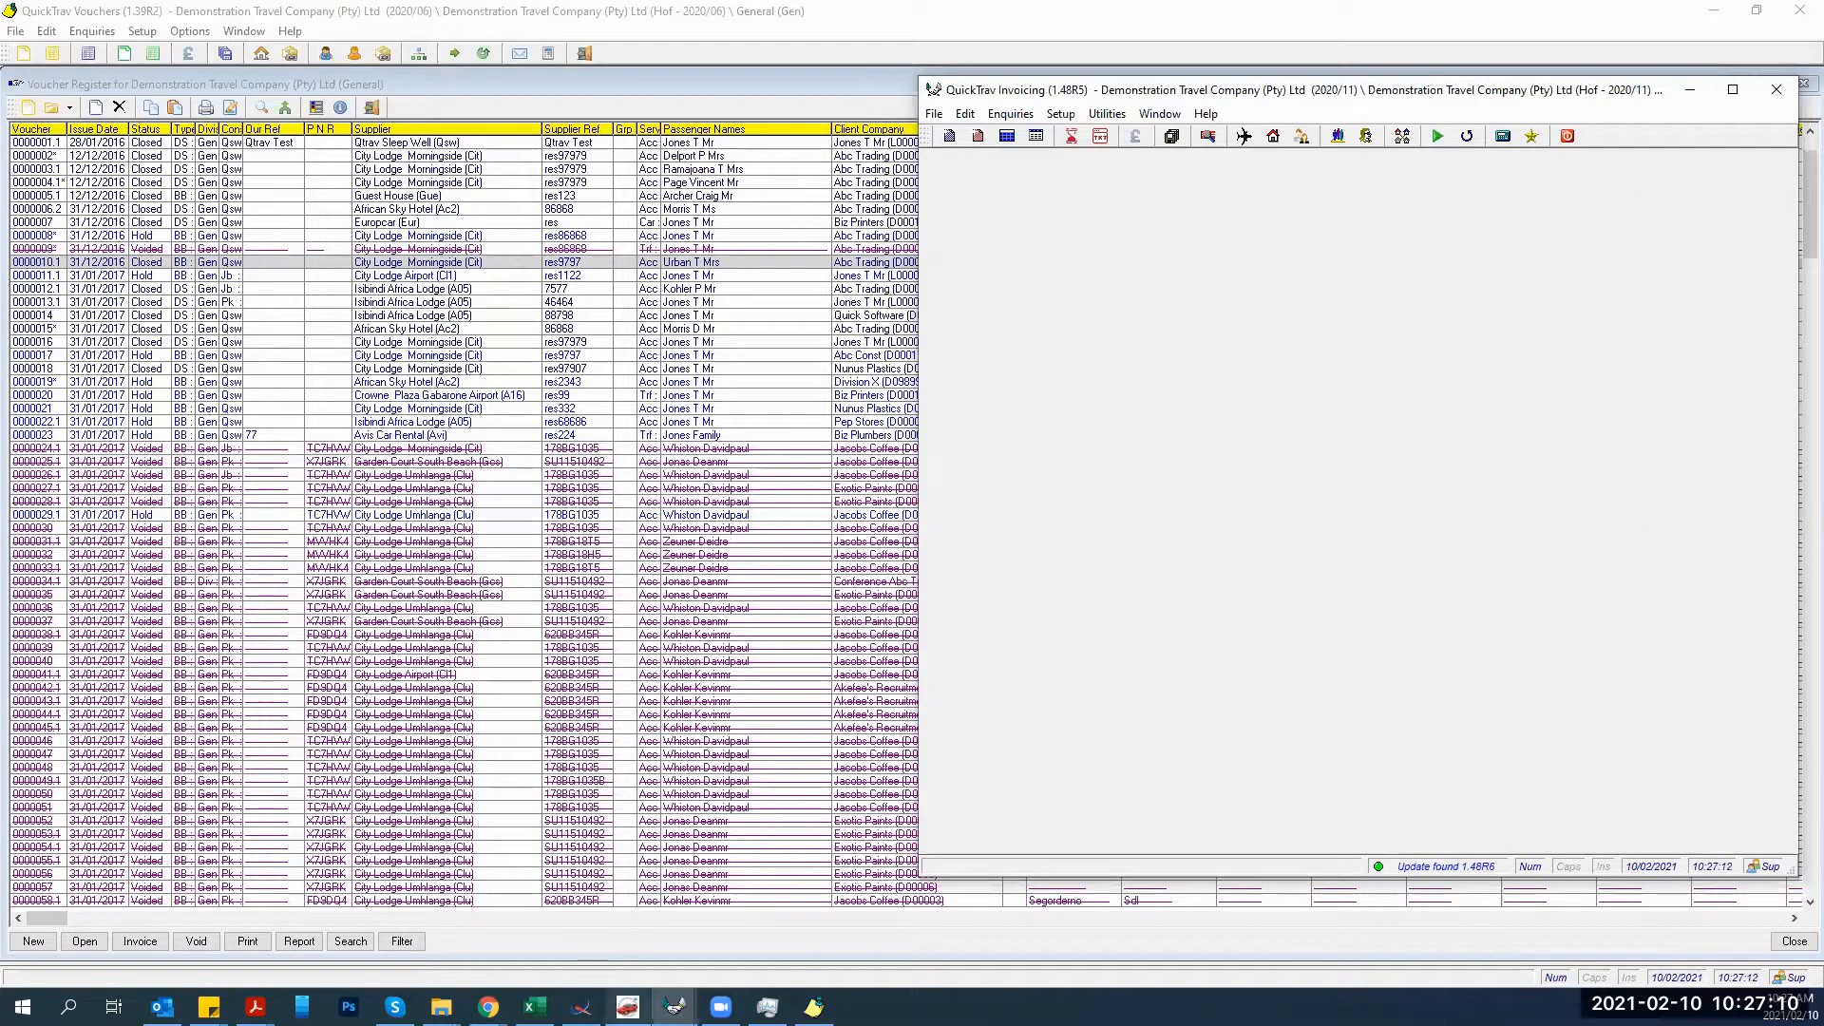
pyautogui.click(627, 1007)
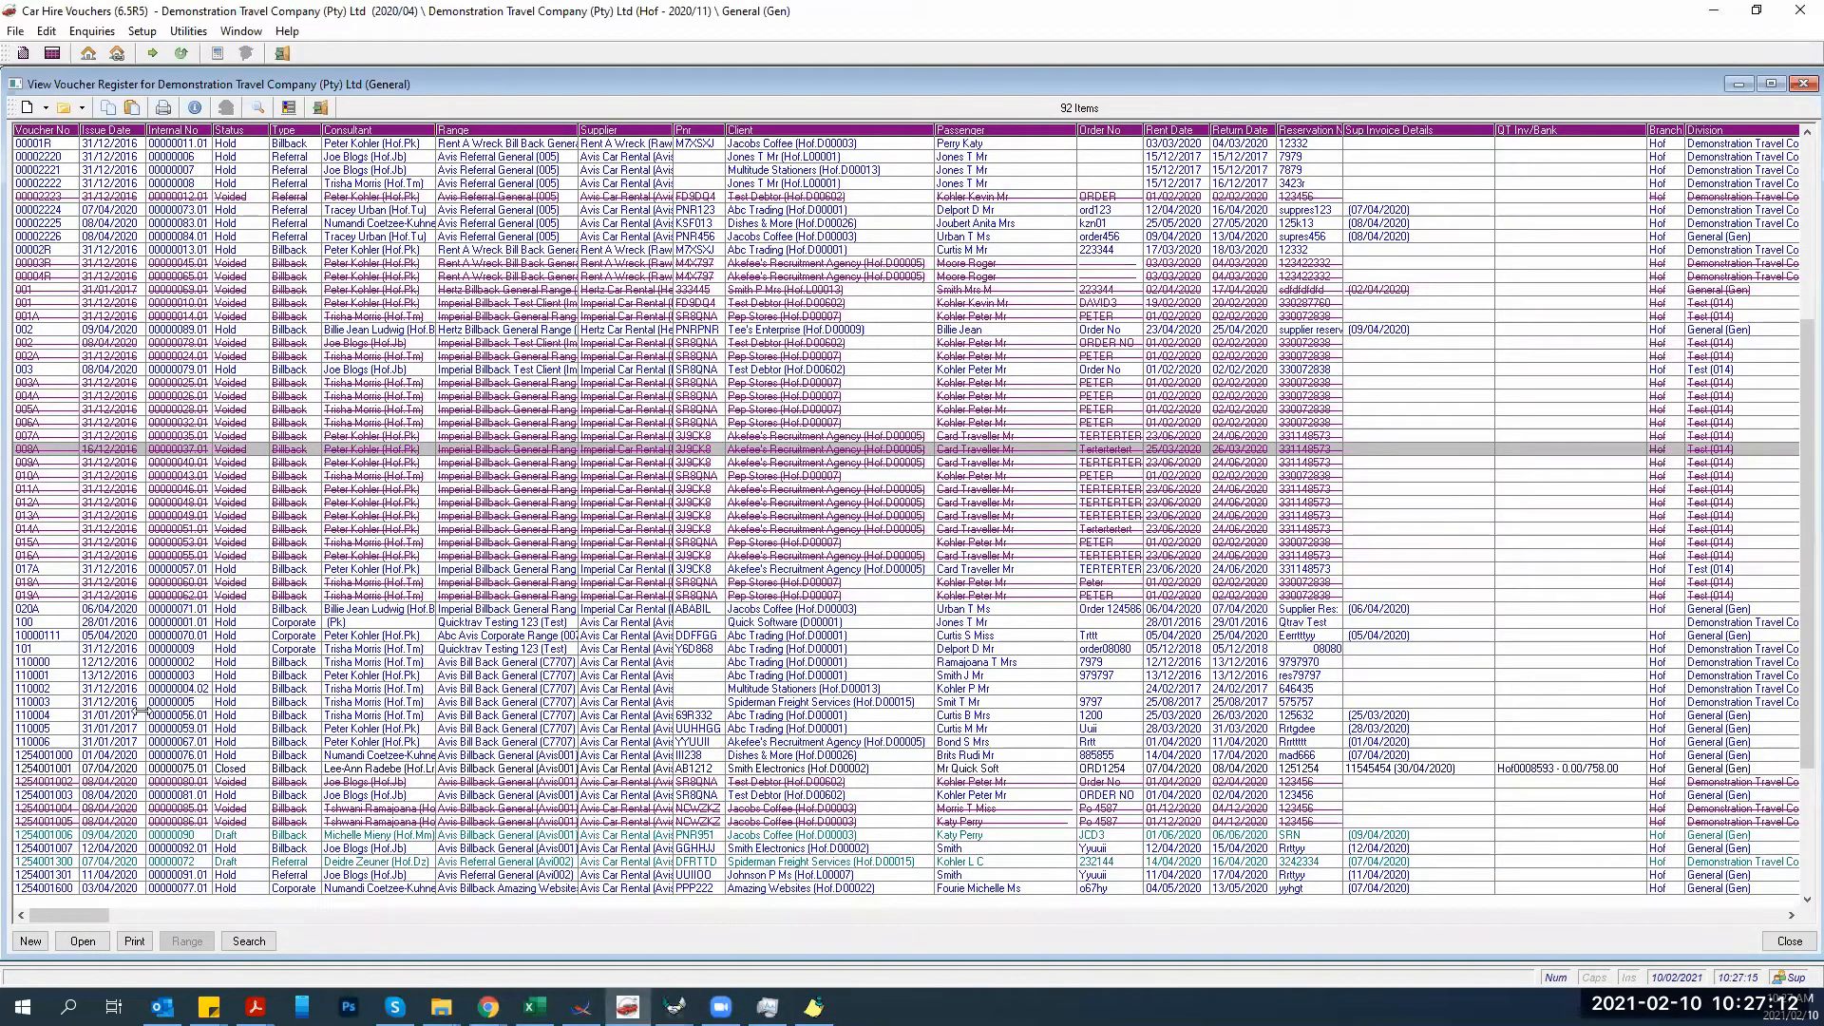
# Scroll the car hire voucher register and select voucher 787458745 for Dishes & More.
pyautogui.click(137, 197)
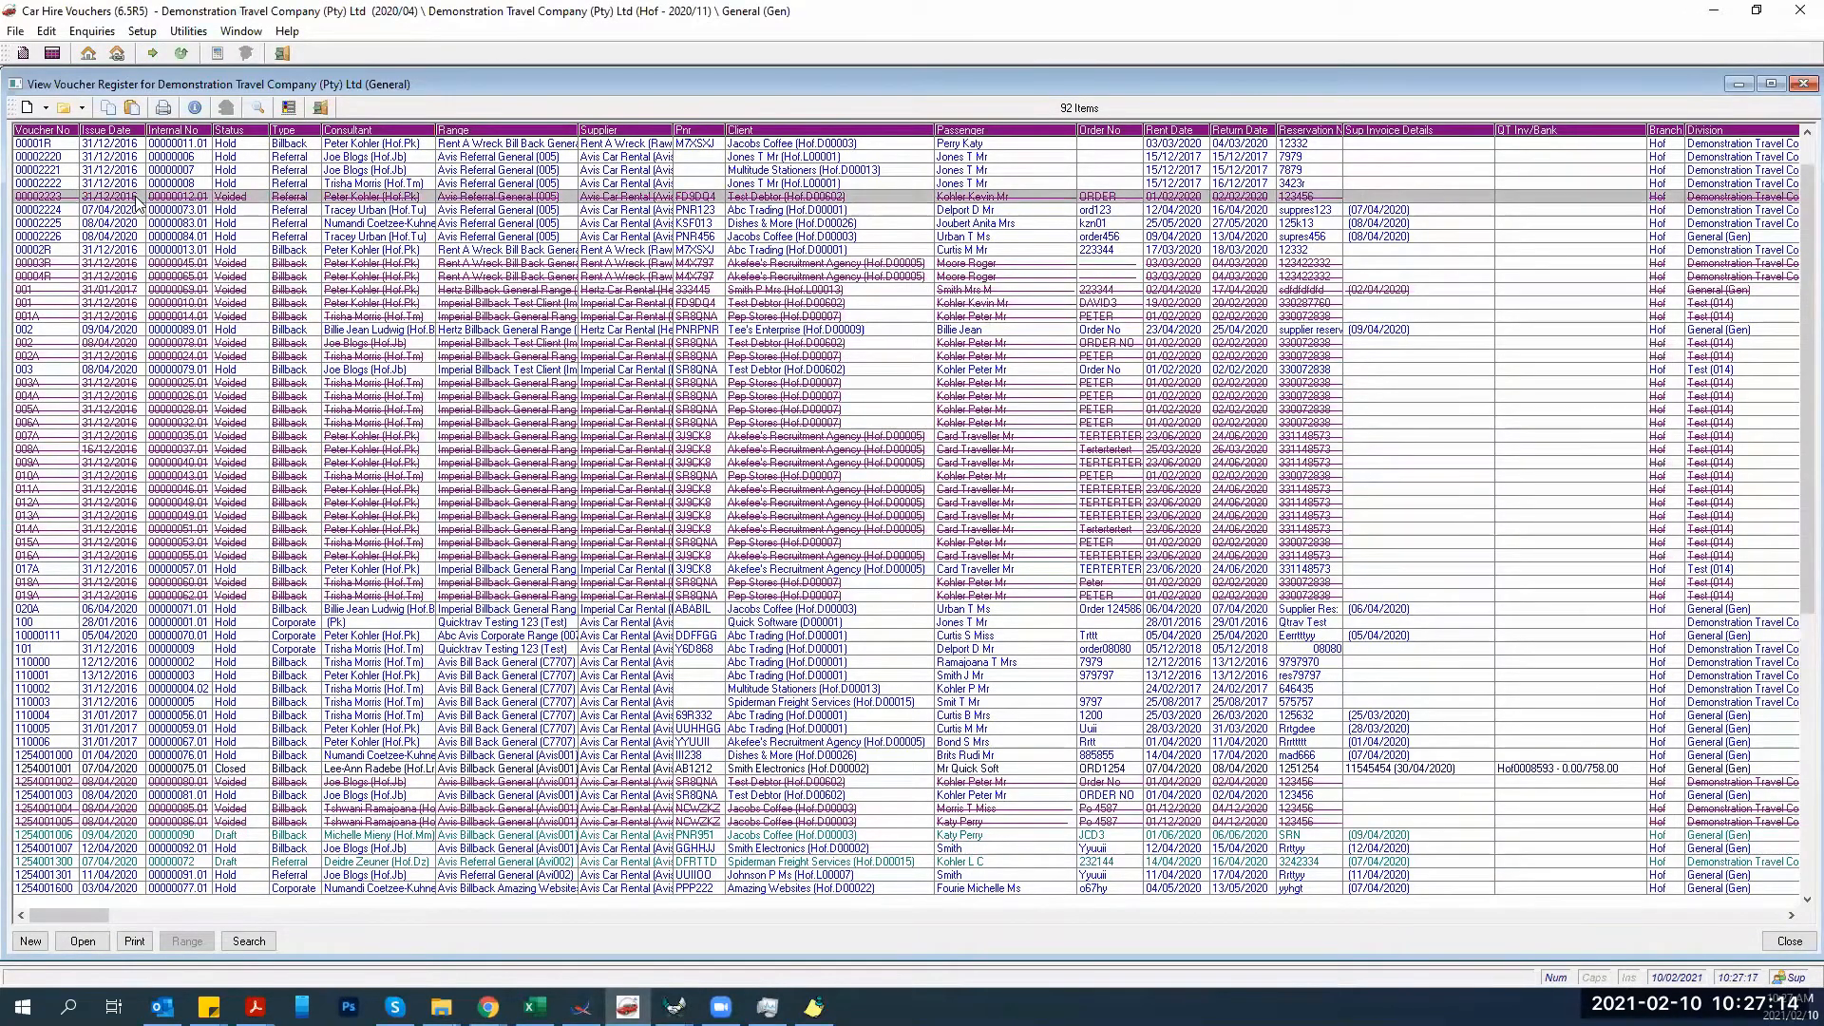
pyautogui.scroll(3, 138, 203)
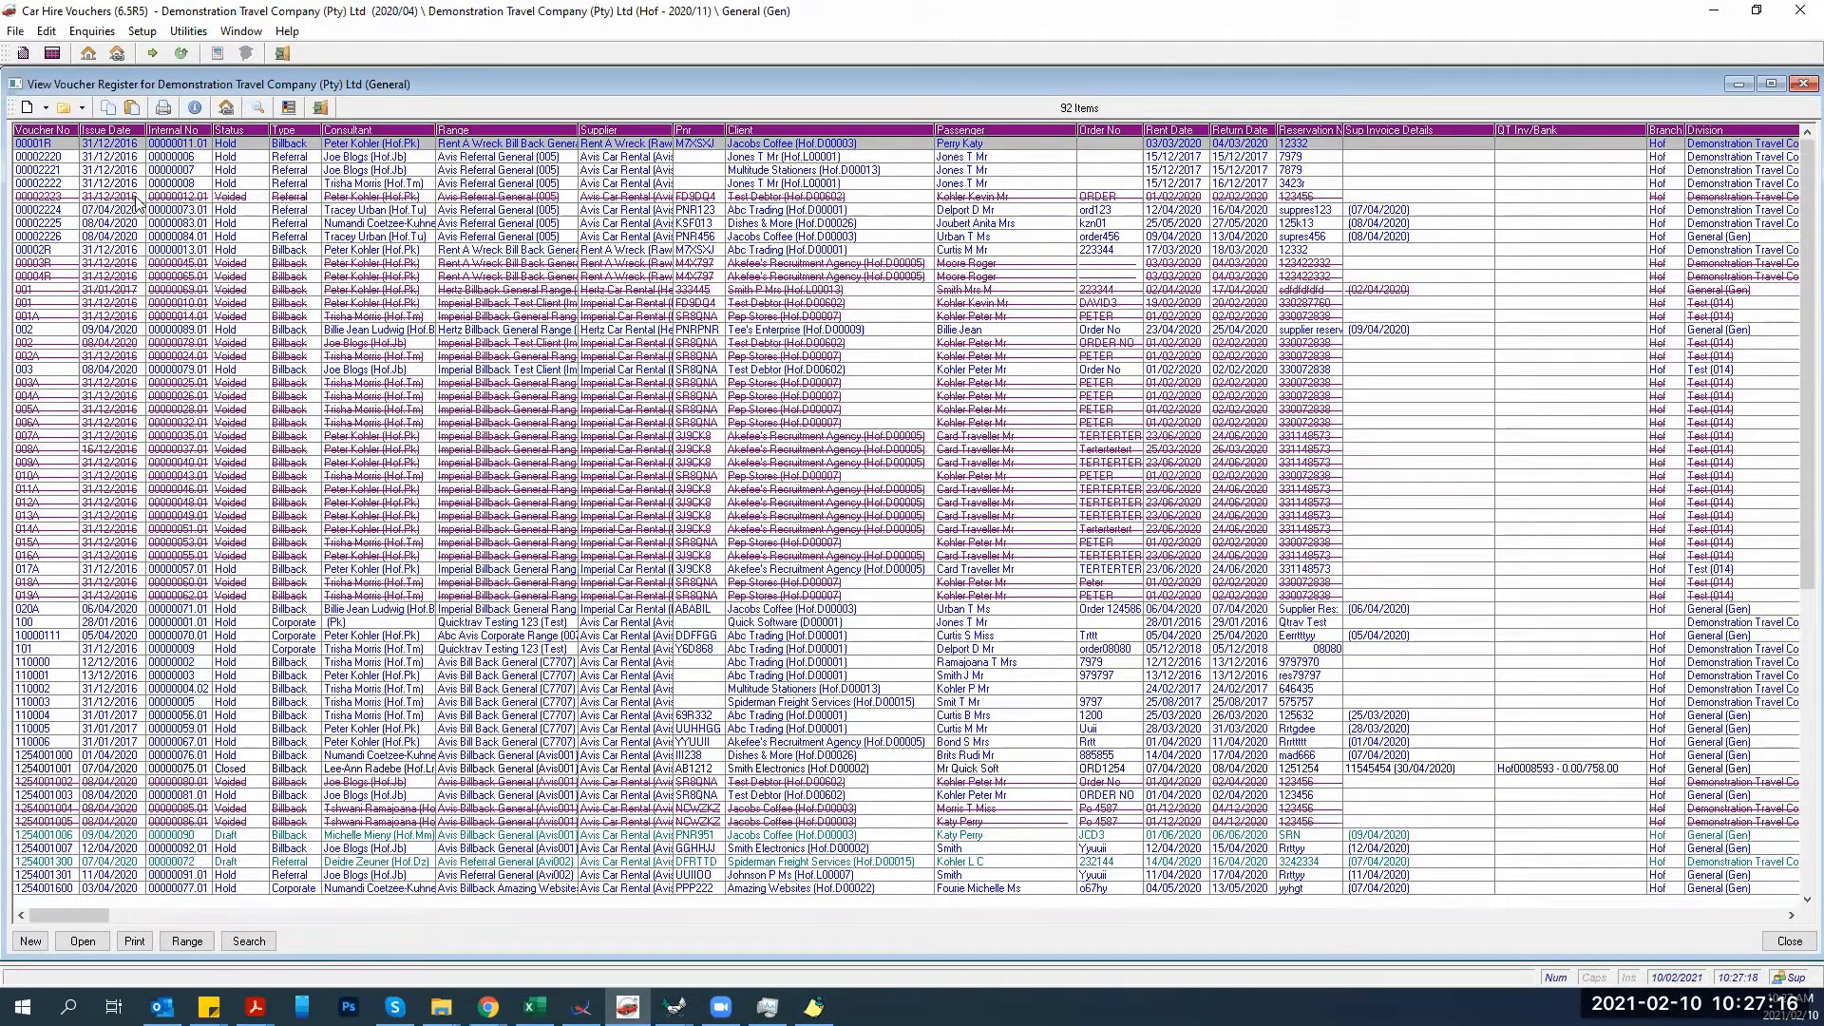
pyautogui.scroll(-12, 59, 594)
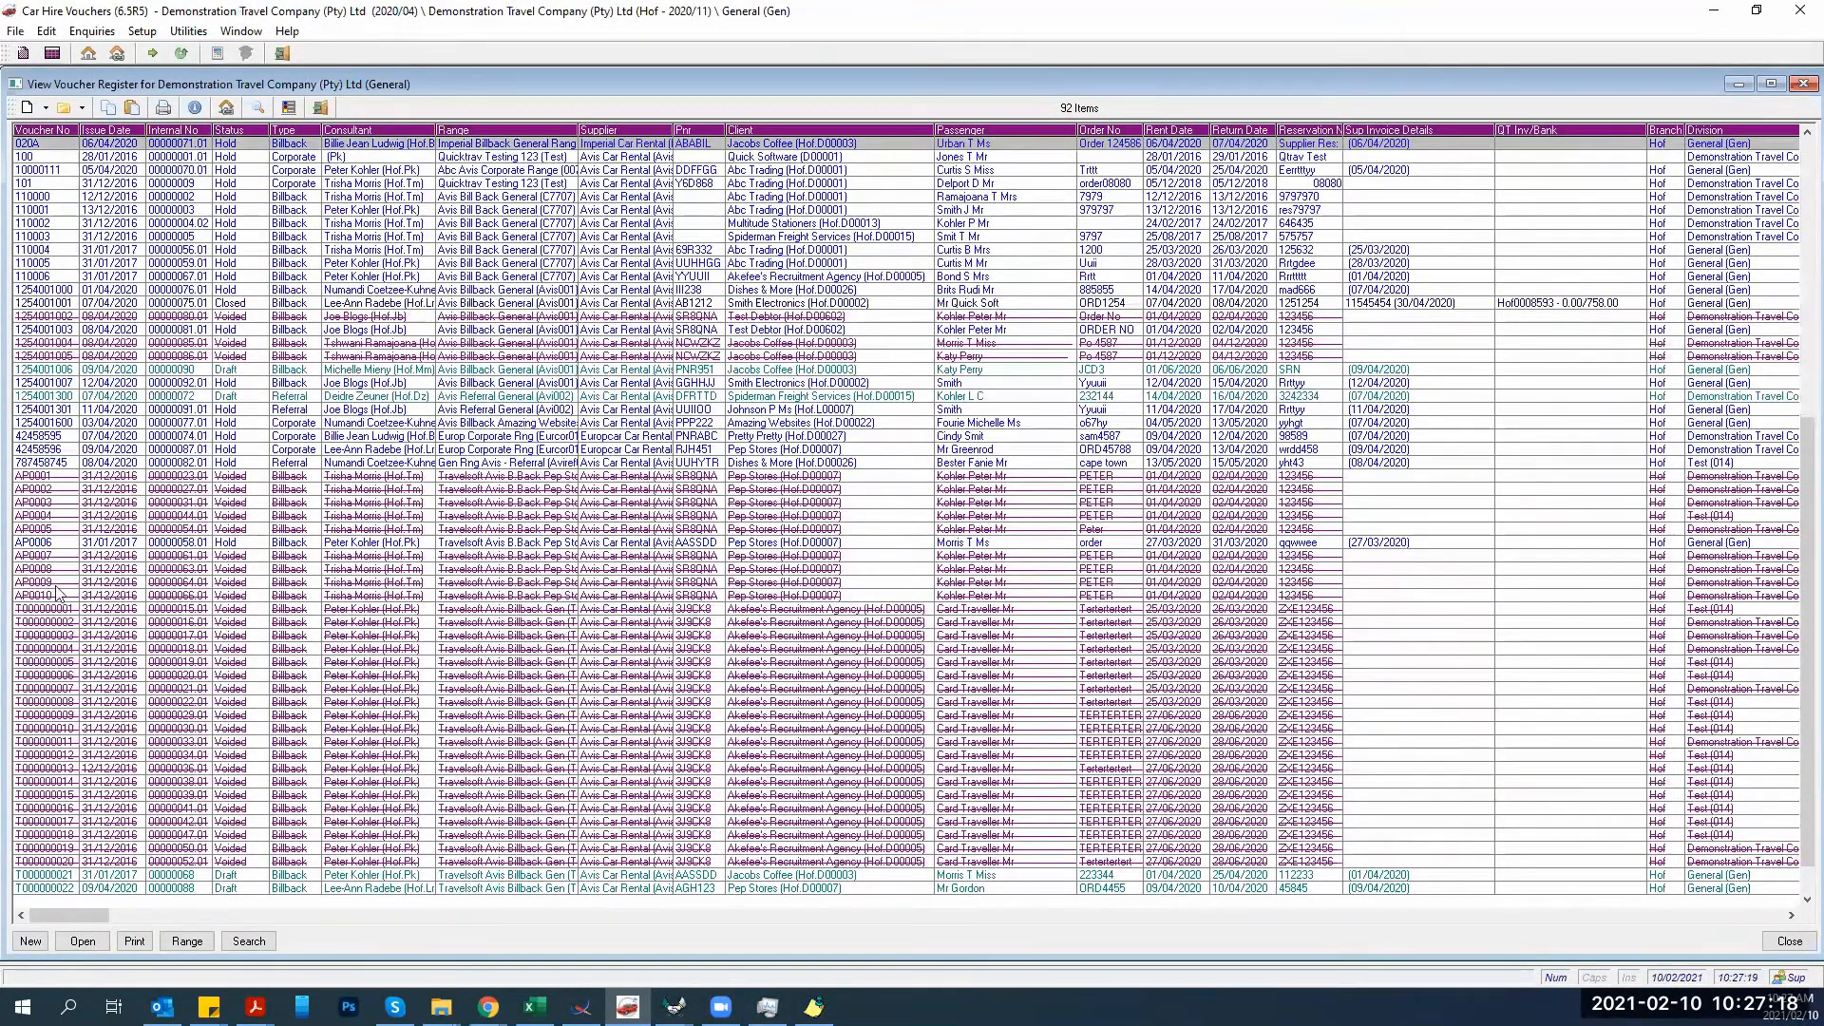
pyautogui.scroll(-2, 59, 594)
pyautogui.click(110, 463)
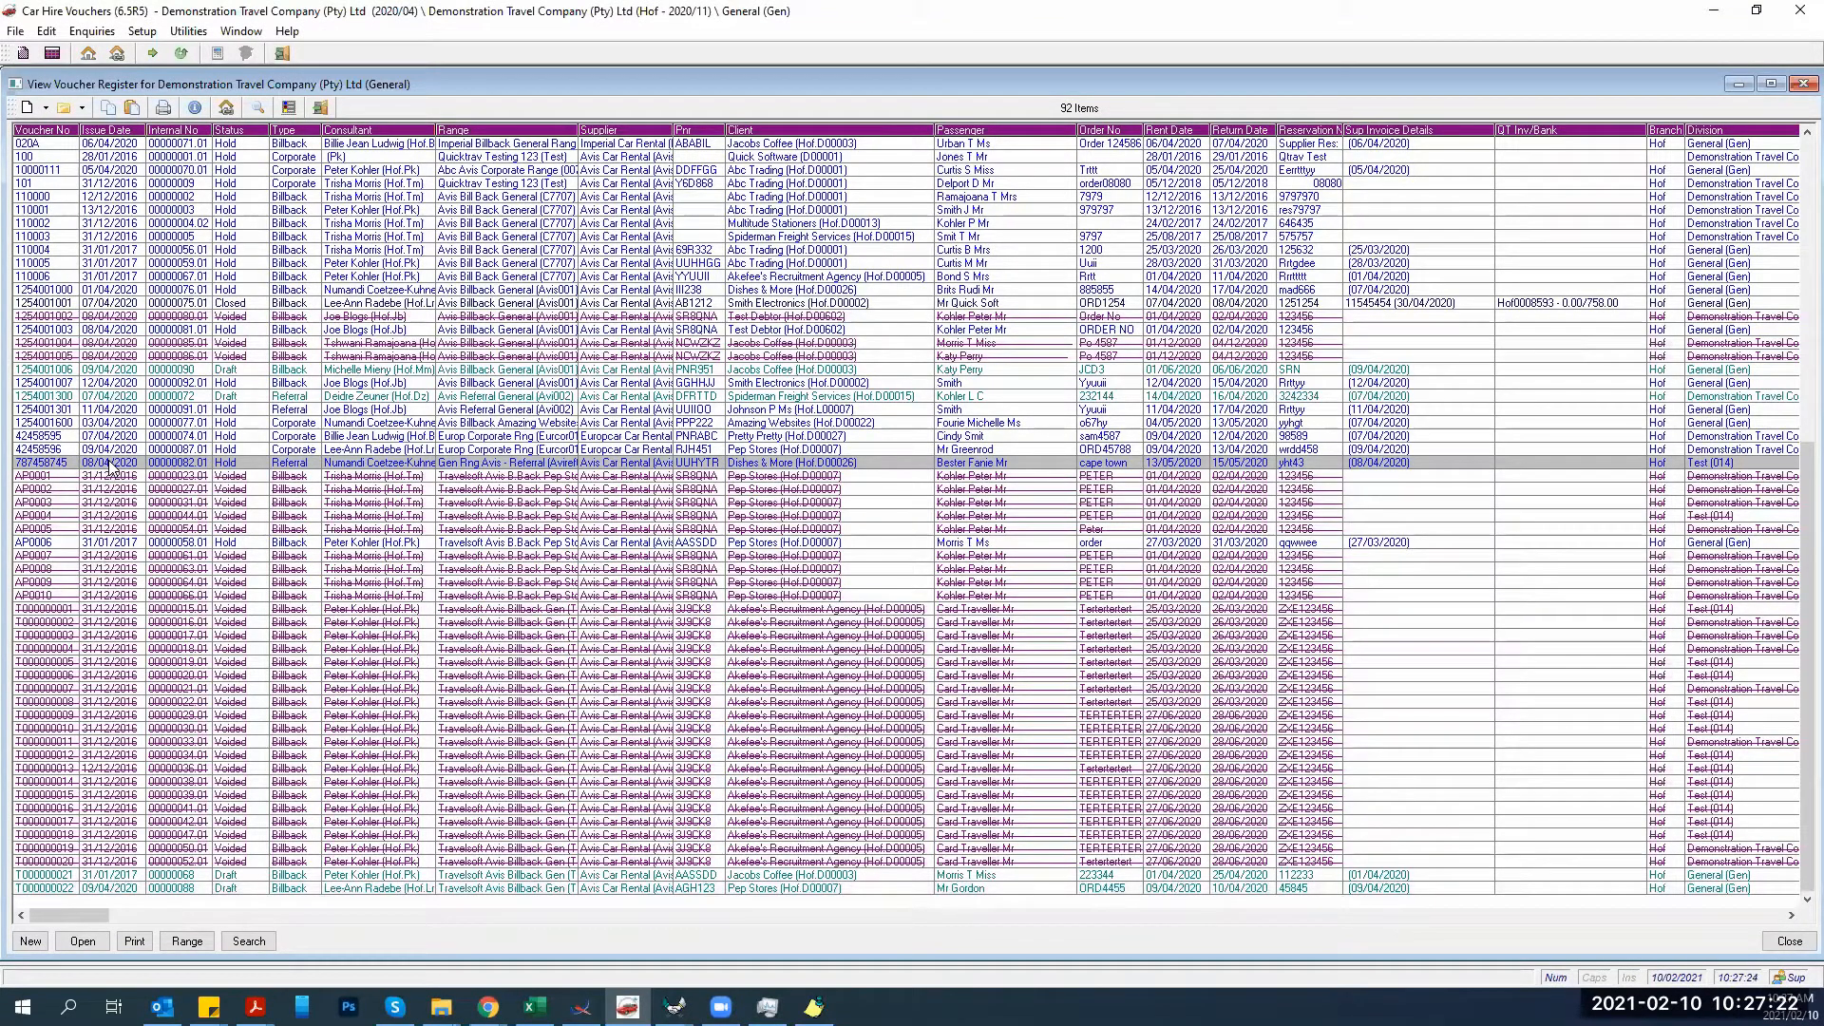
pyautogui.doubleClick(422, 466)
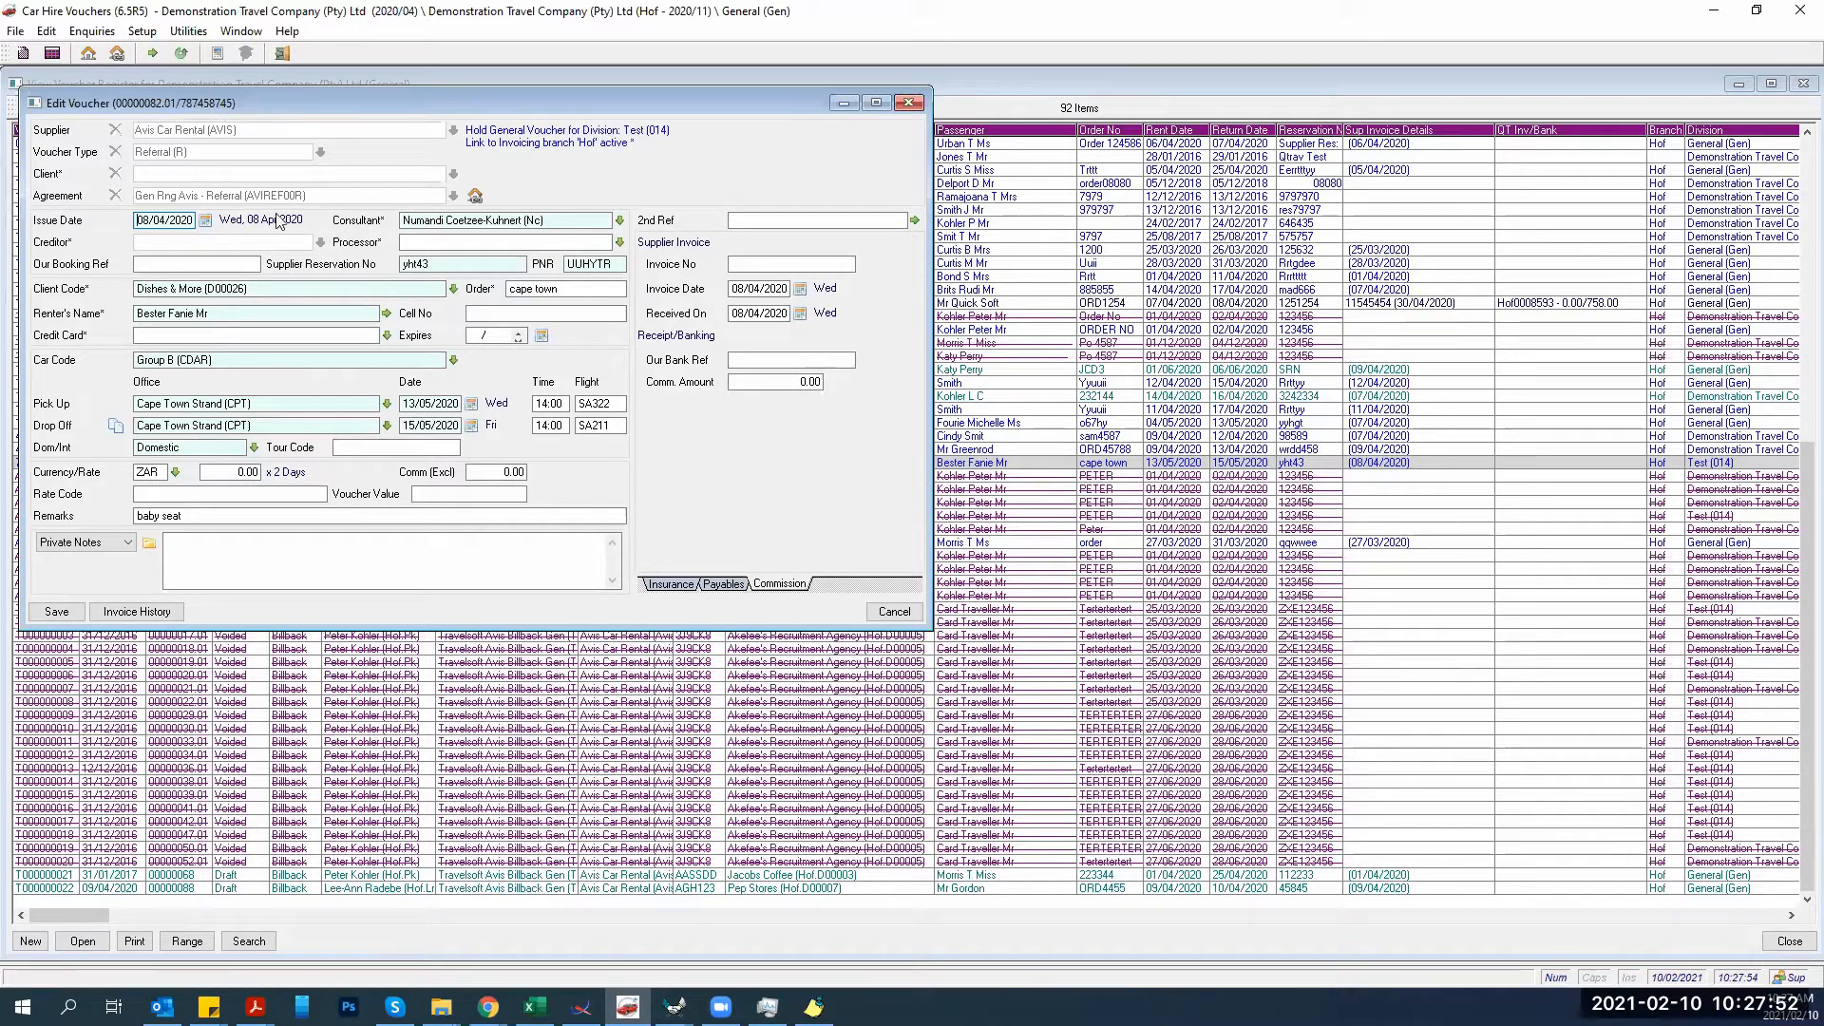
pyautogui.click(894, 612)
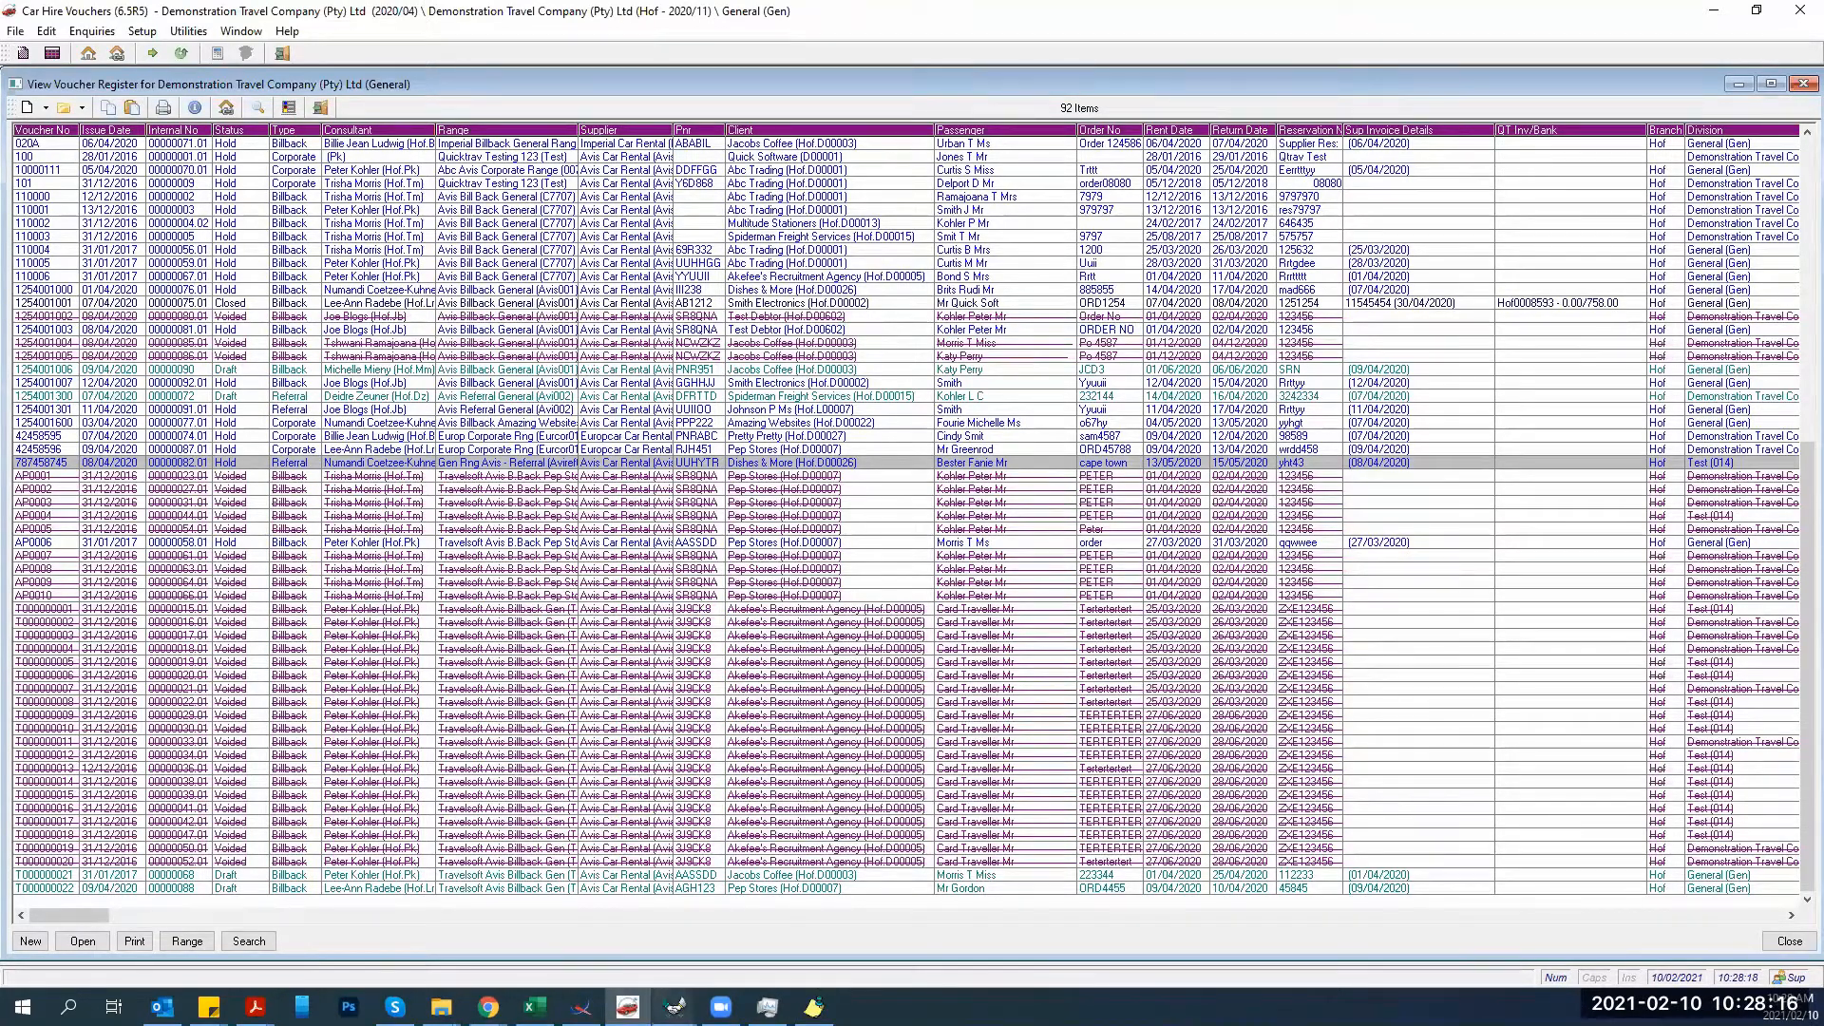
# Bring QuickTrav Invoicing forward and start a new invoice.
pyautogui.click(674, 1007)
pyautogui.click(617, 926)
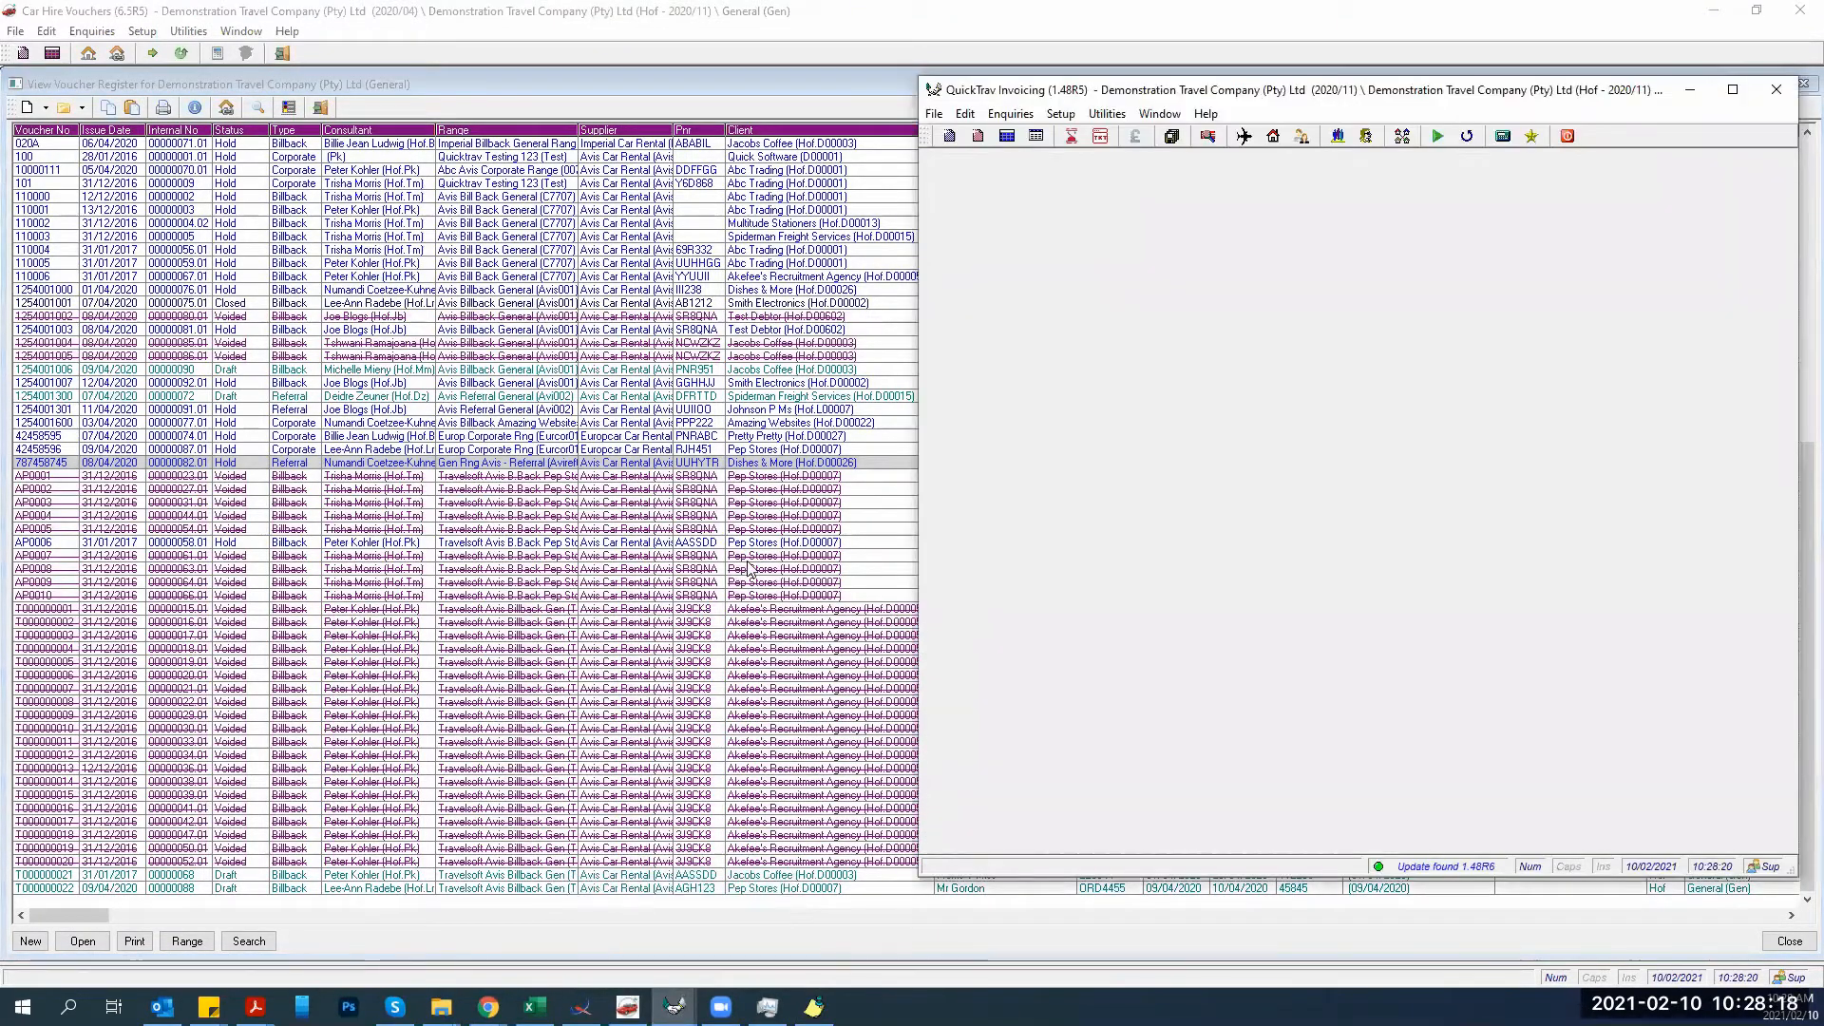
pyautogui.click(948, 136)
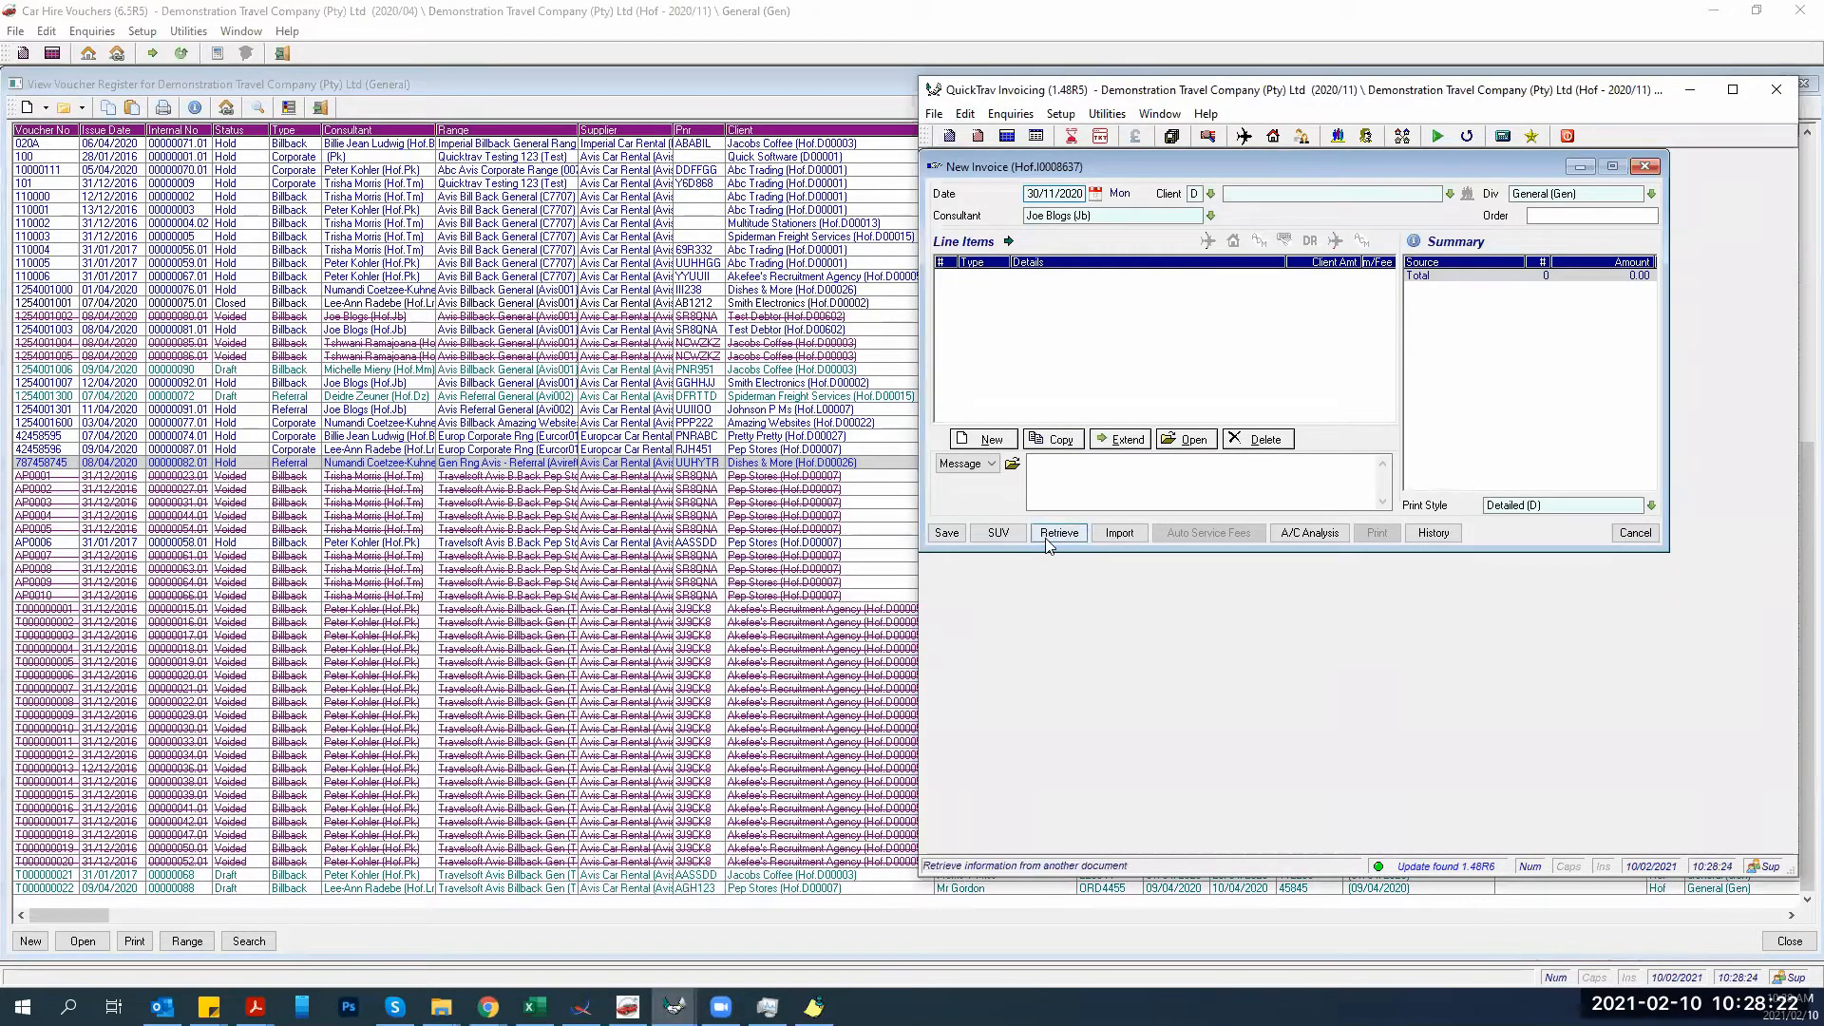
# Retrieve car hire voucher 787458745 into the invoice, adding Dishes & More and an Avis line.
pyautogui.click(1072, 530)
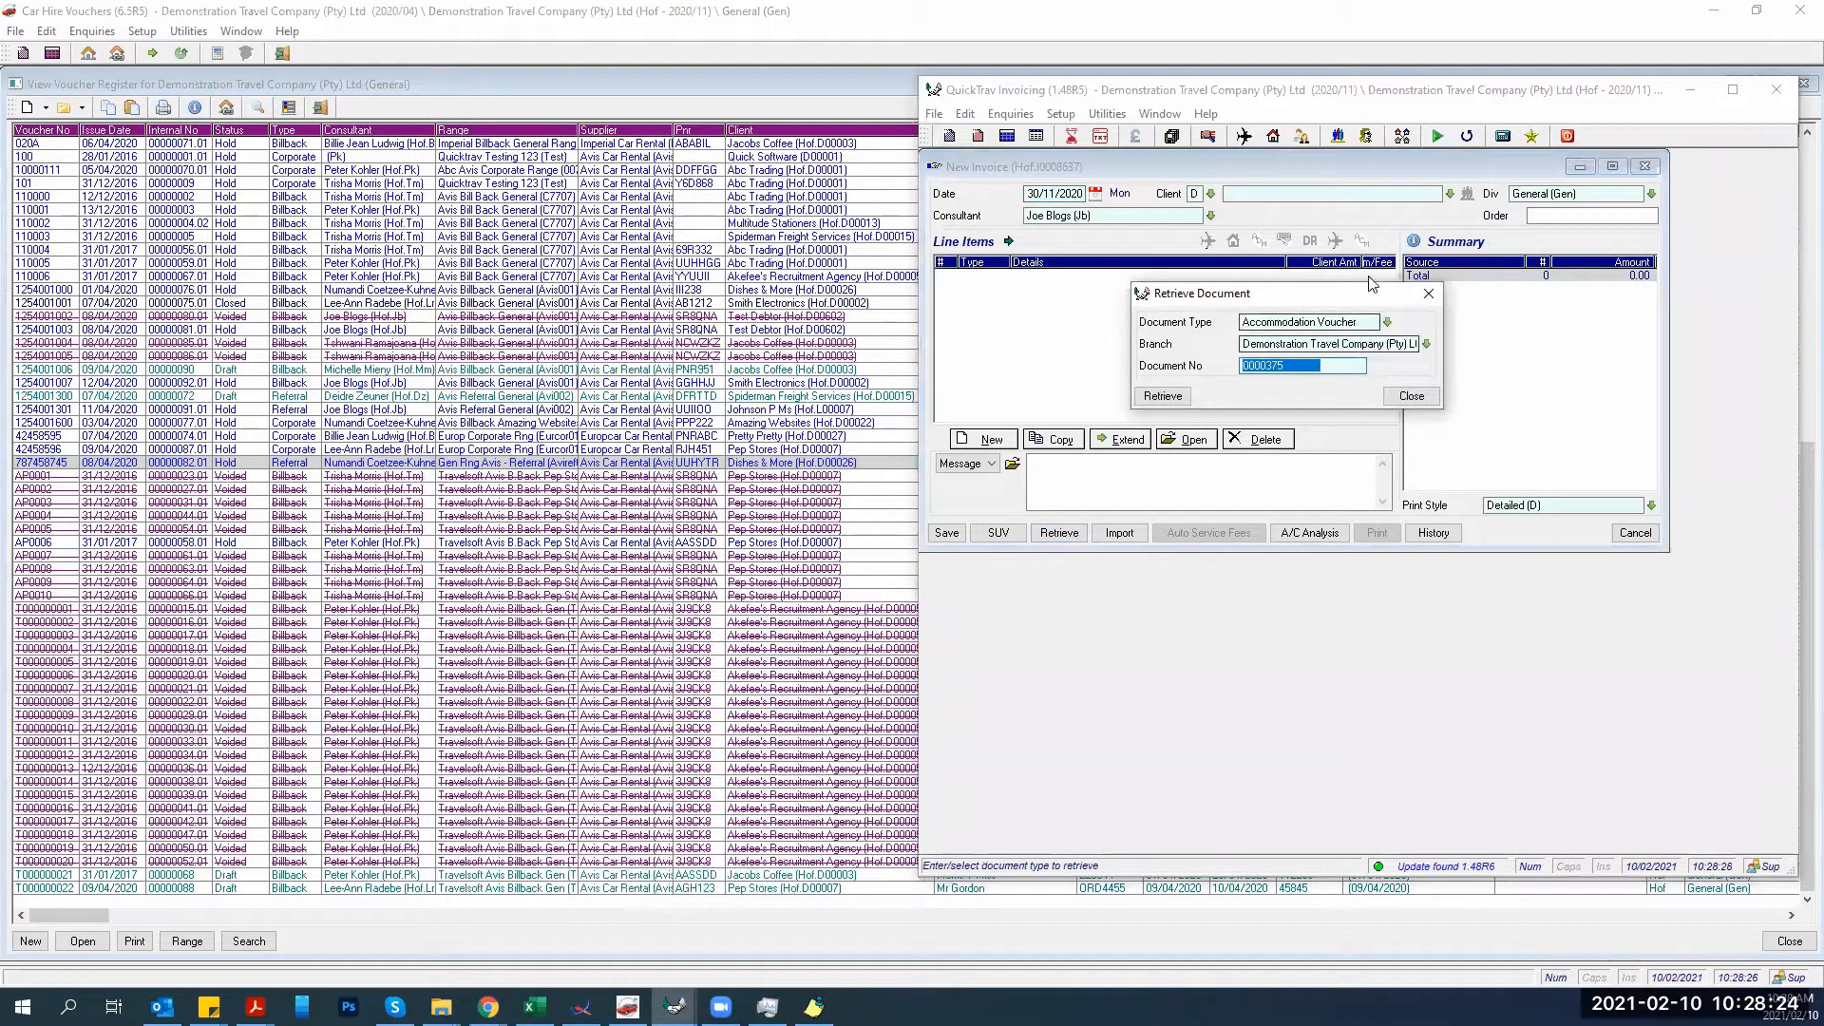
pyautogui.click(1387, 323)
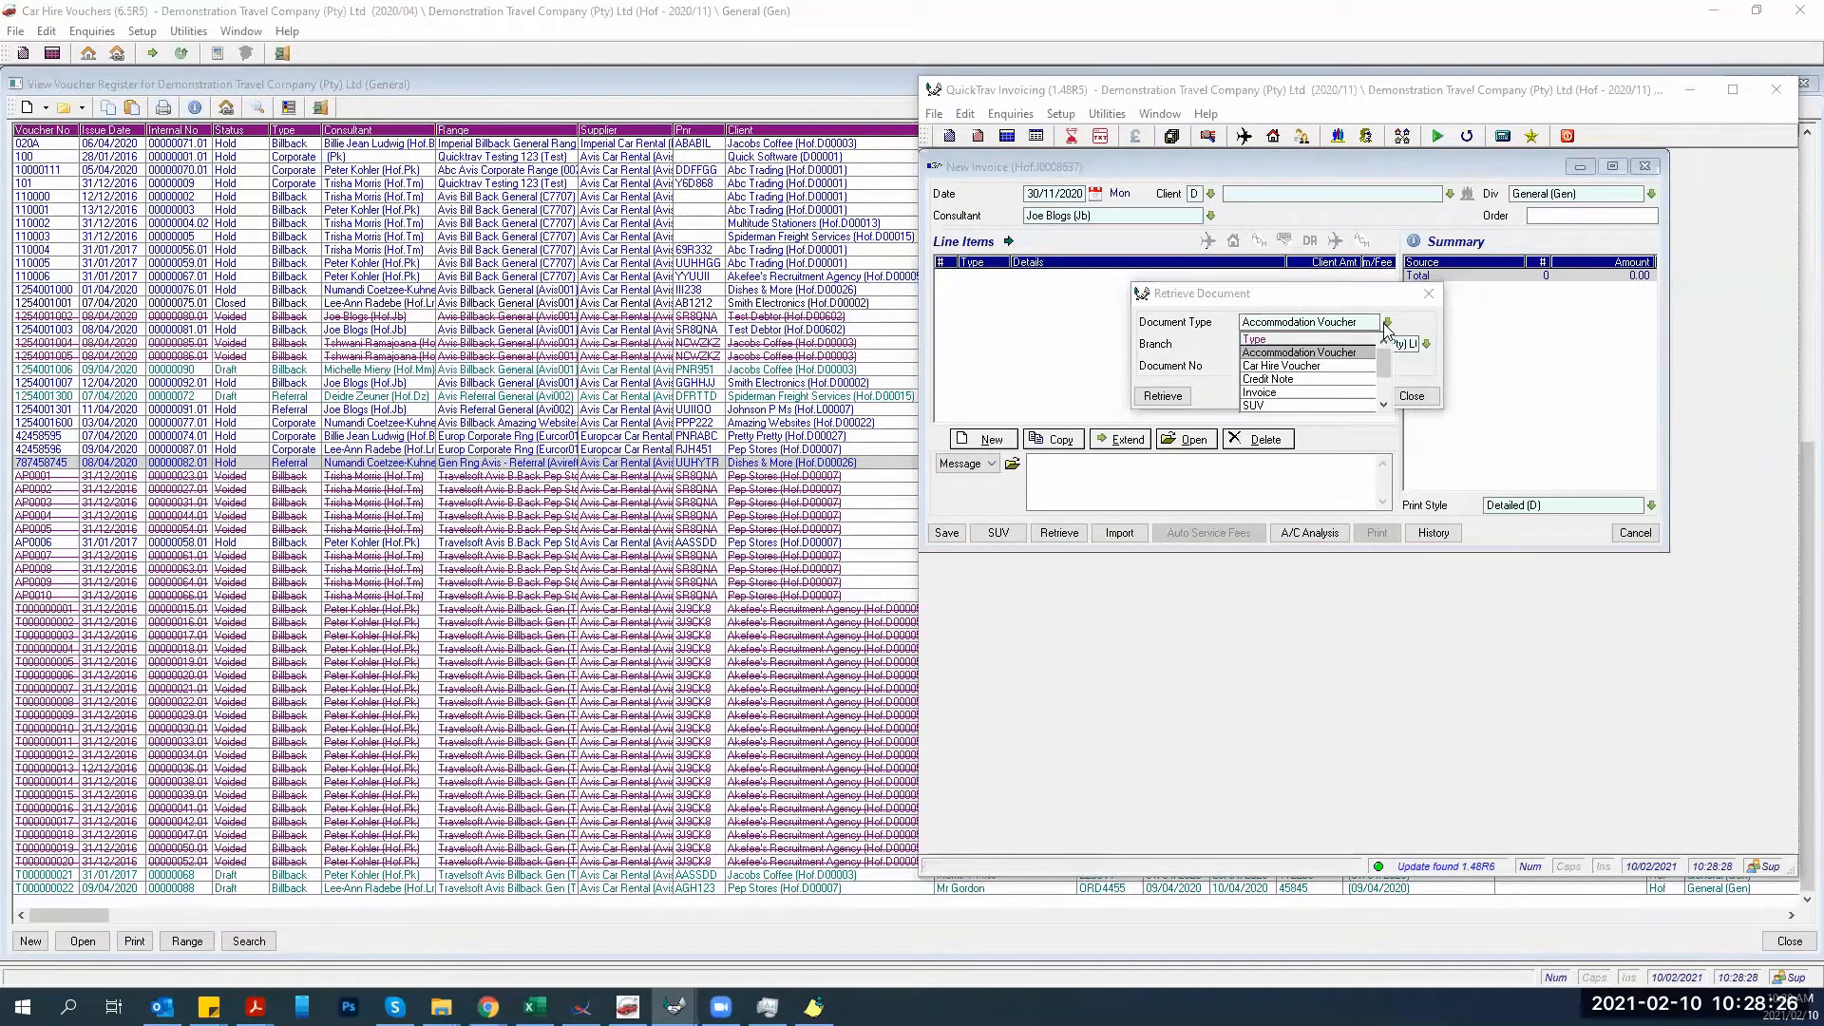
pyautogui.click(1297, 365)
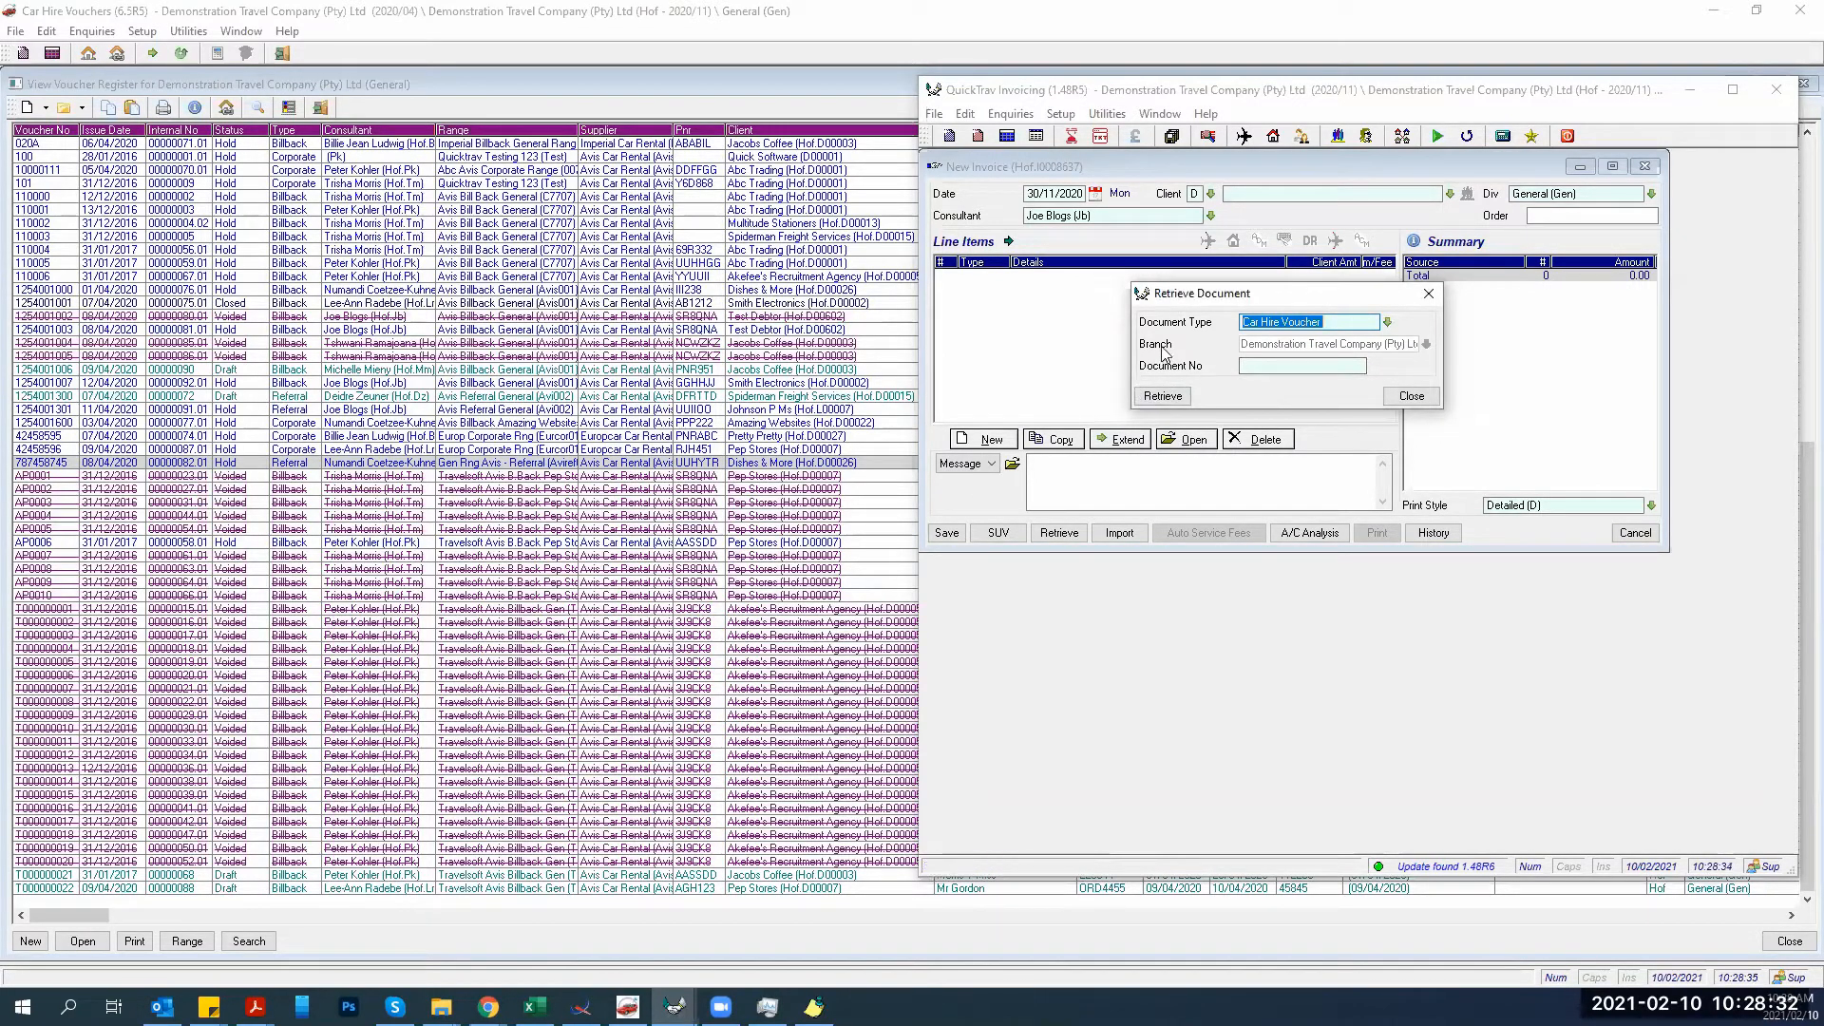
pyautogui.click(1243, 367)
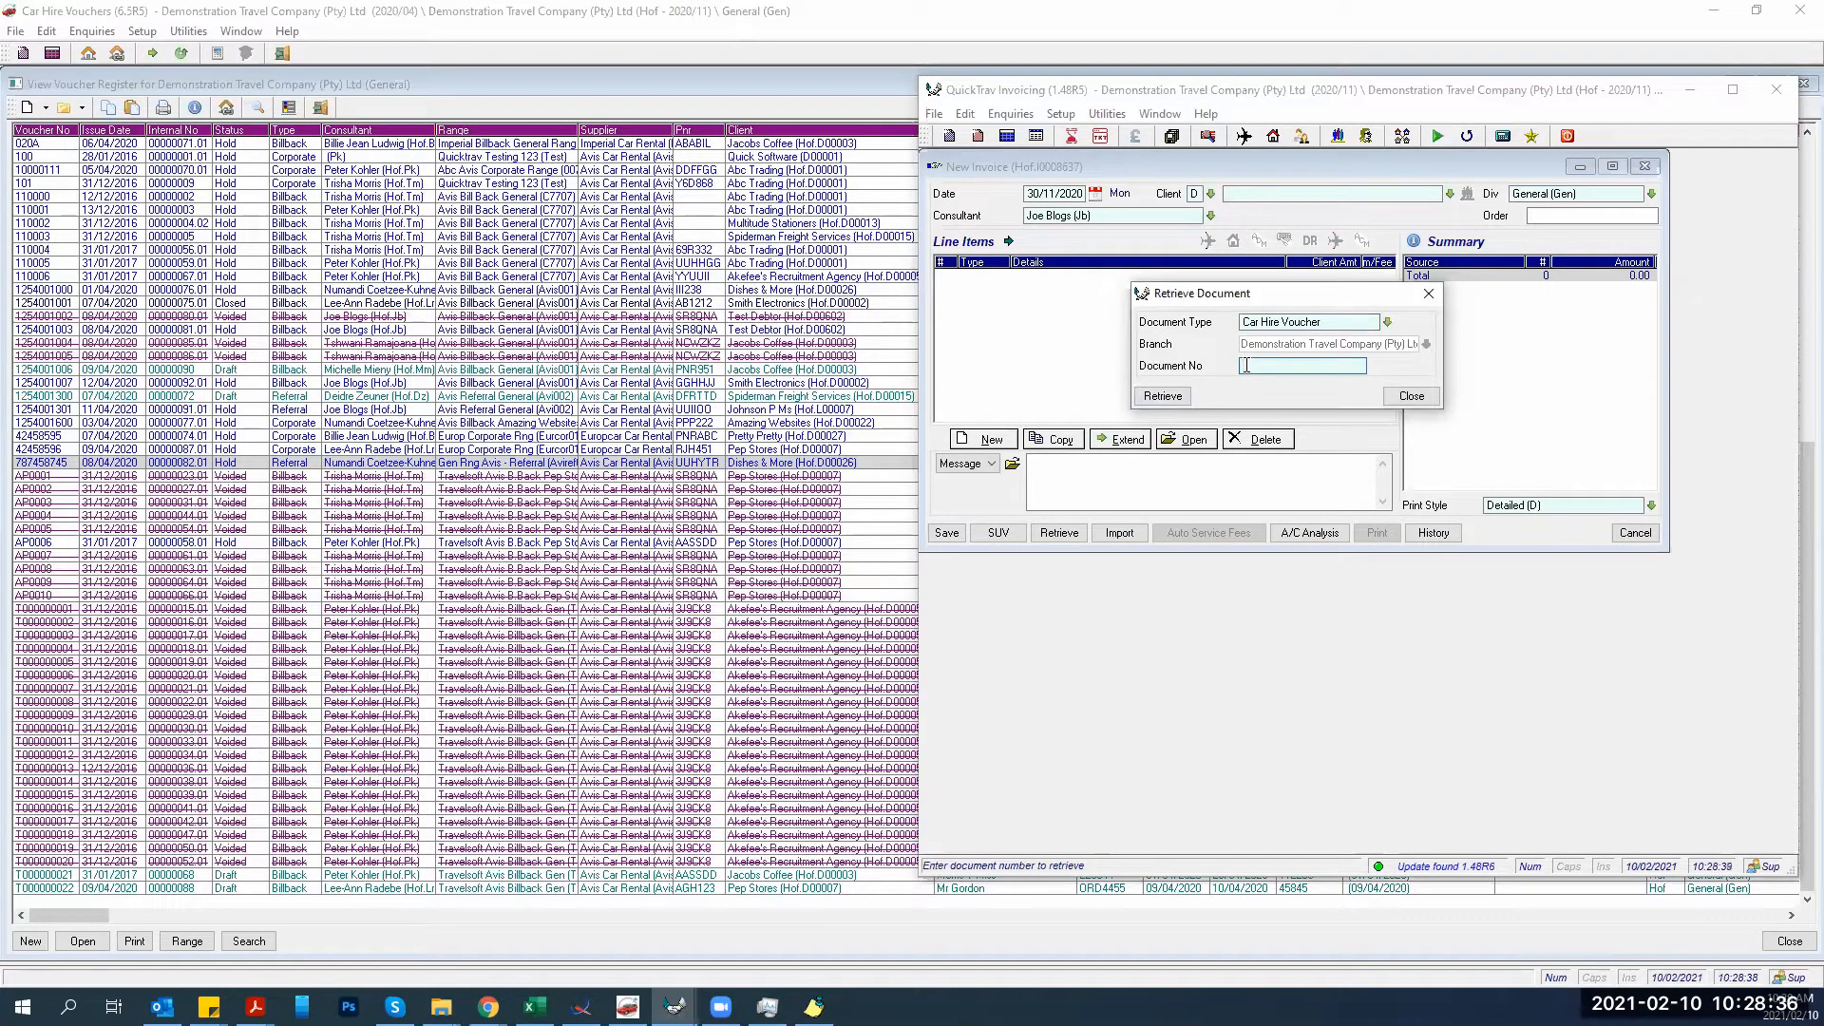
pyautogui.write('187458745')
pyautogui.click(1174, 397)
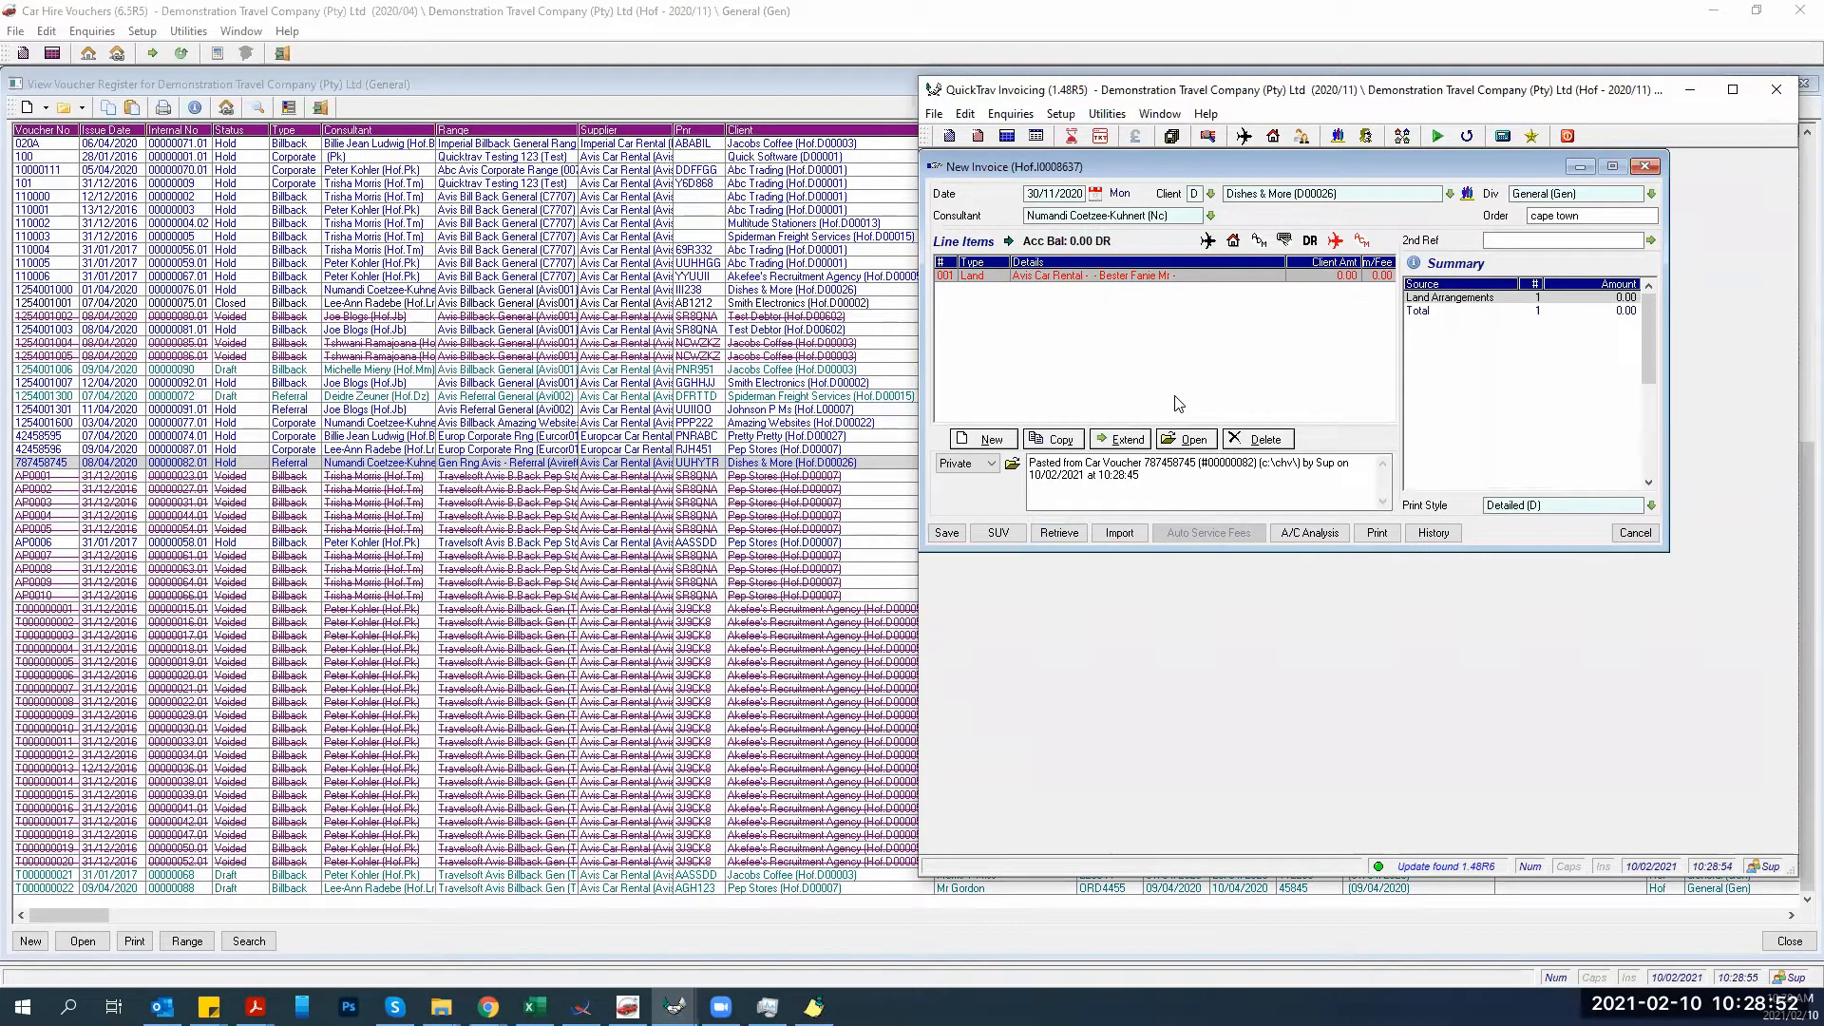
# Open the Avis Car Rental land line and set its service to Car Hire (Car).
pyautogui.doubleClick(1068, 277)
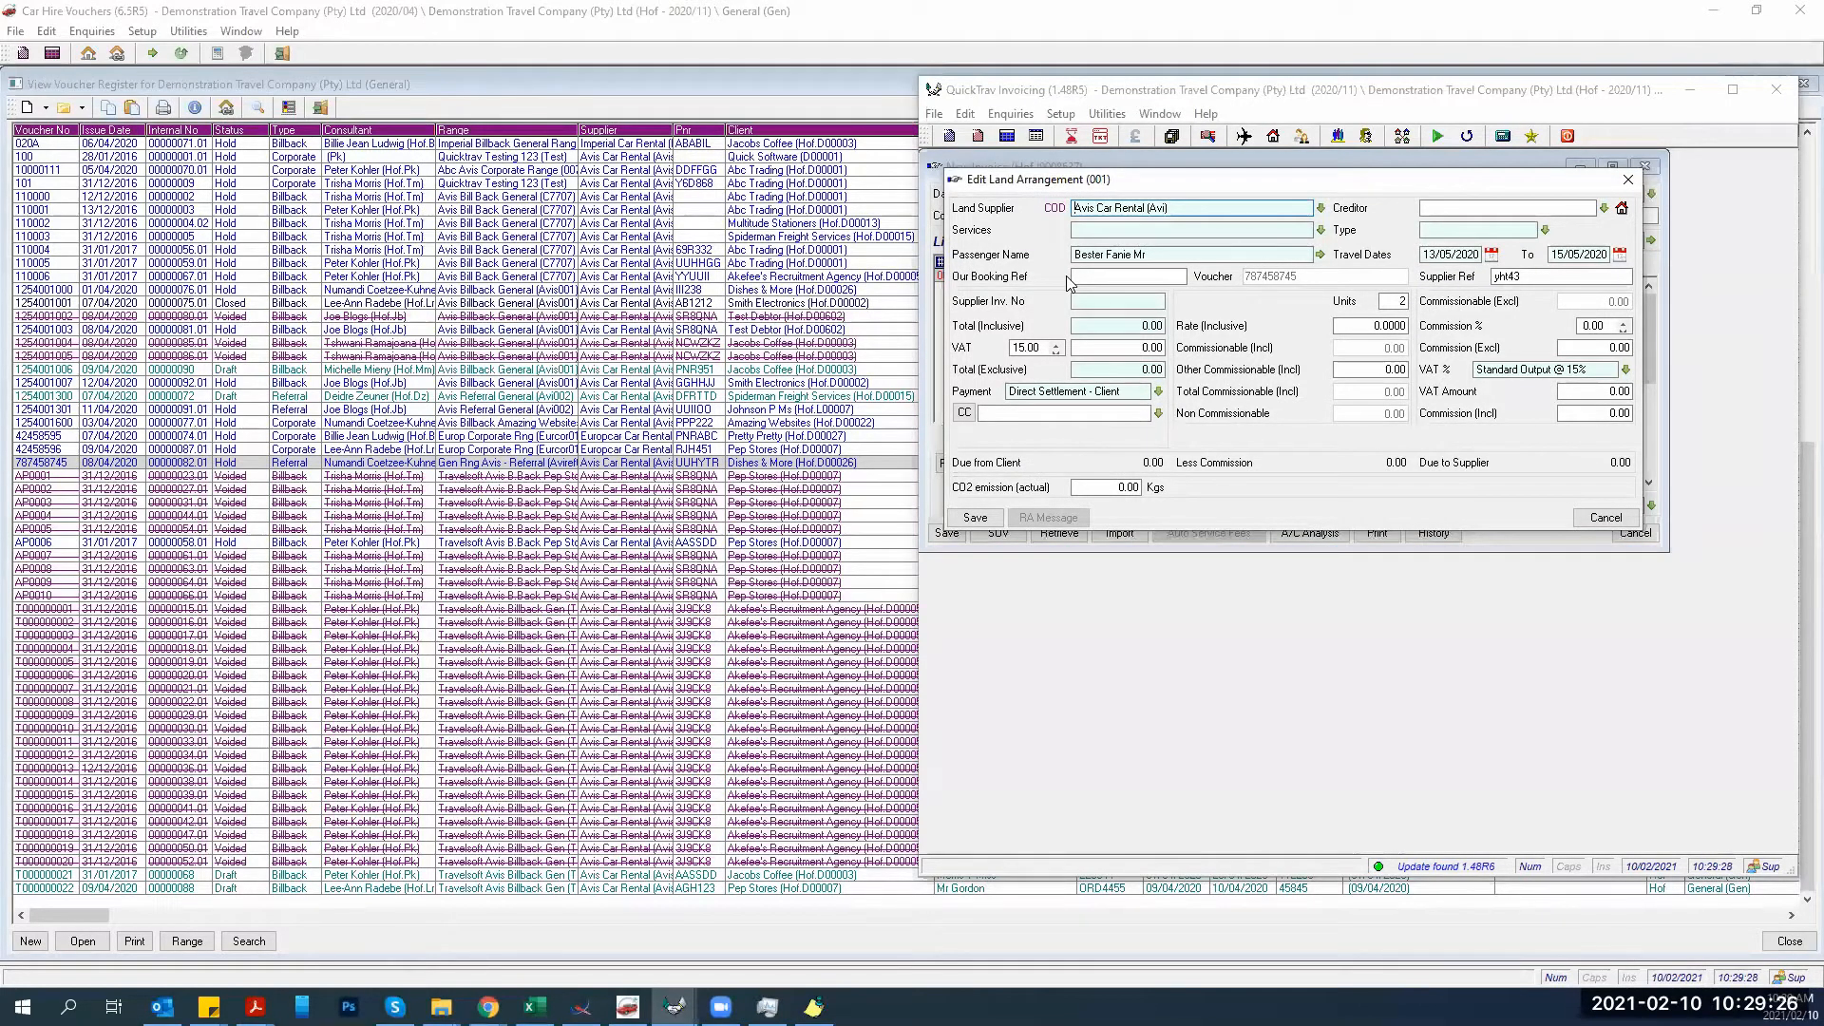
pyautogui.press('Tab')
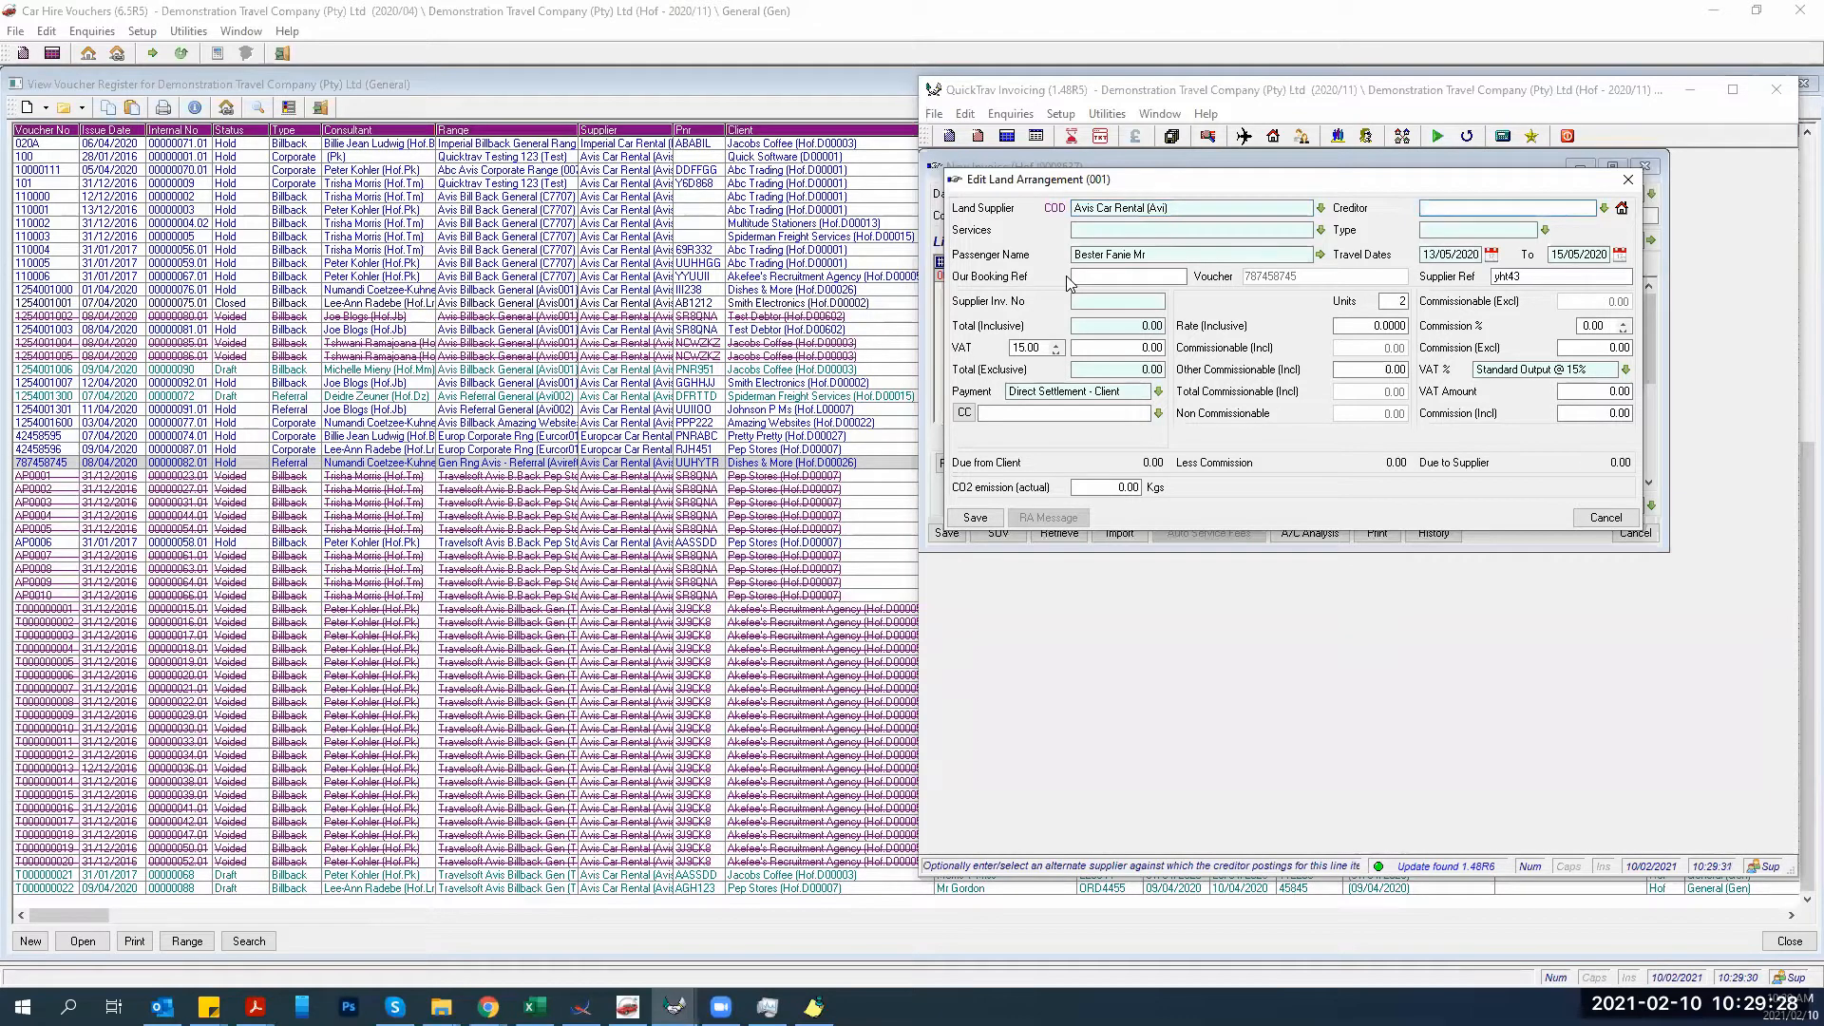
pyautogui.press('Tab')
pyautogui.write('c')
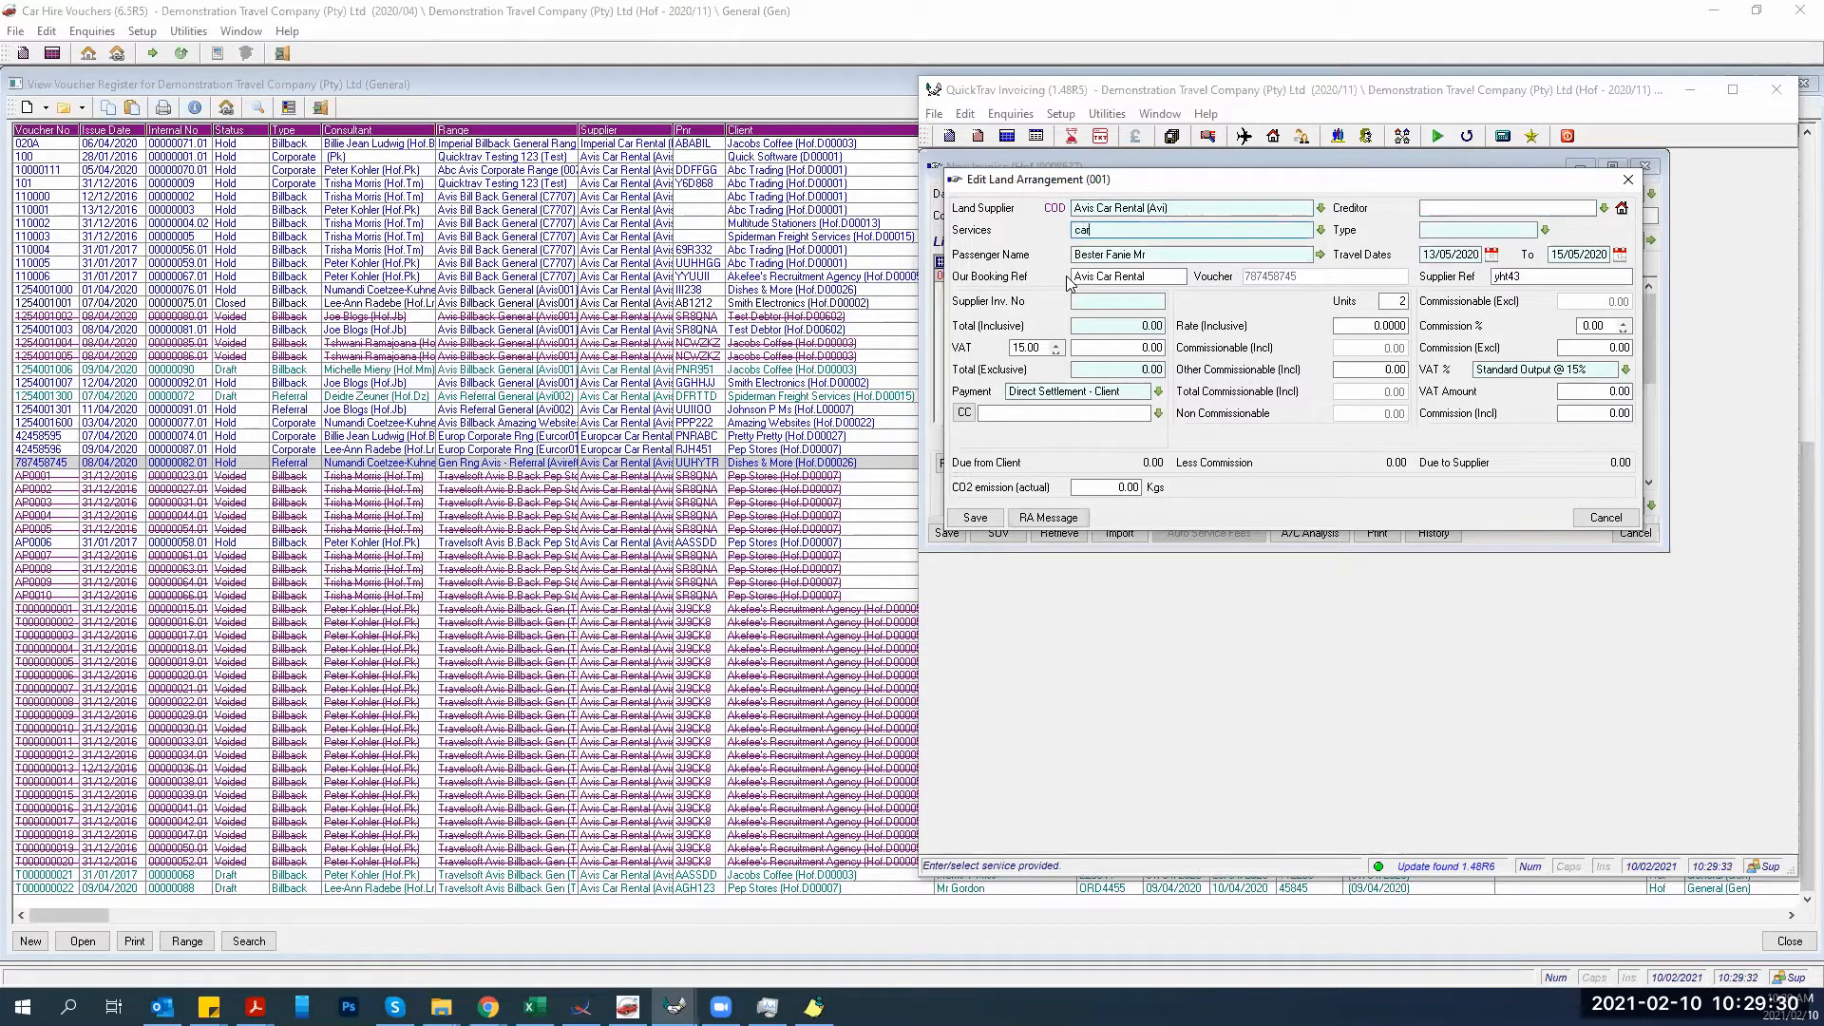
pyautogui.write('ar')
pyautogui.press('Tab')
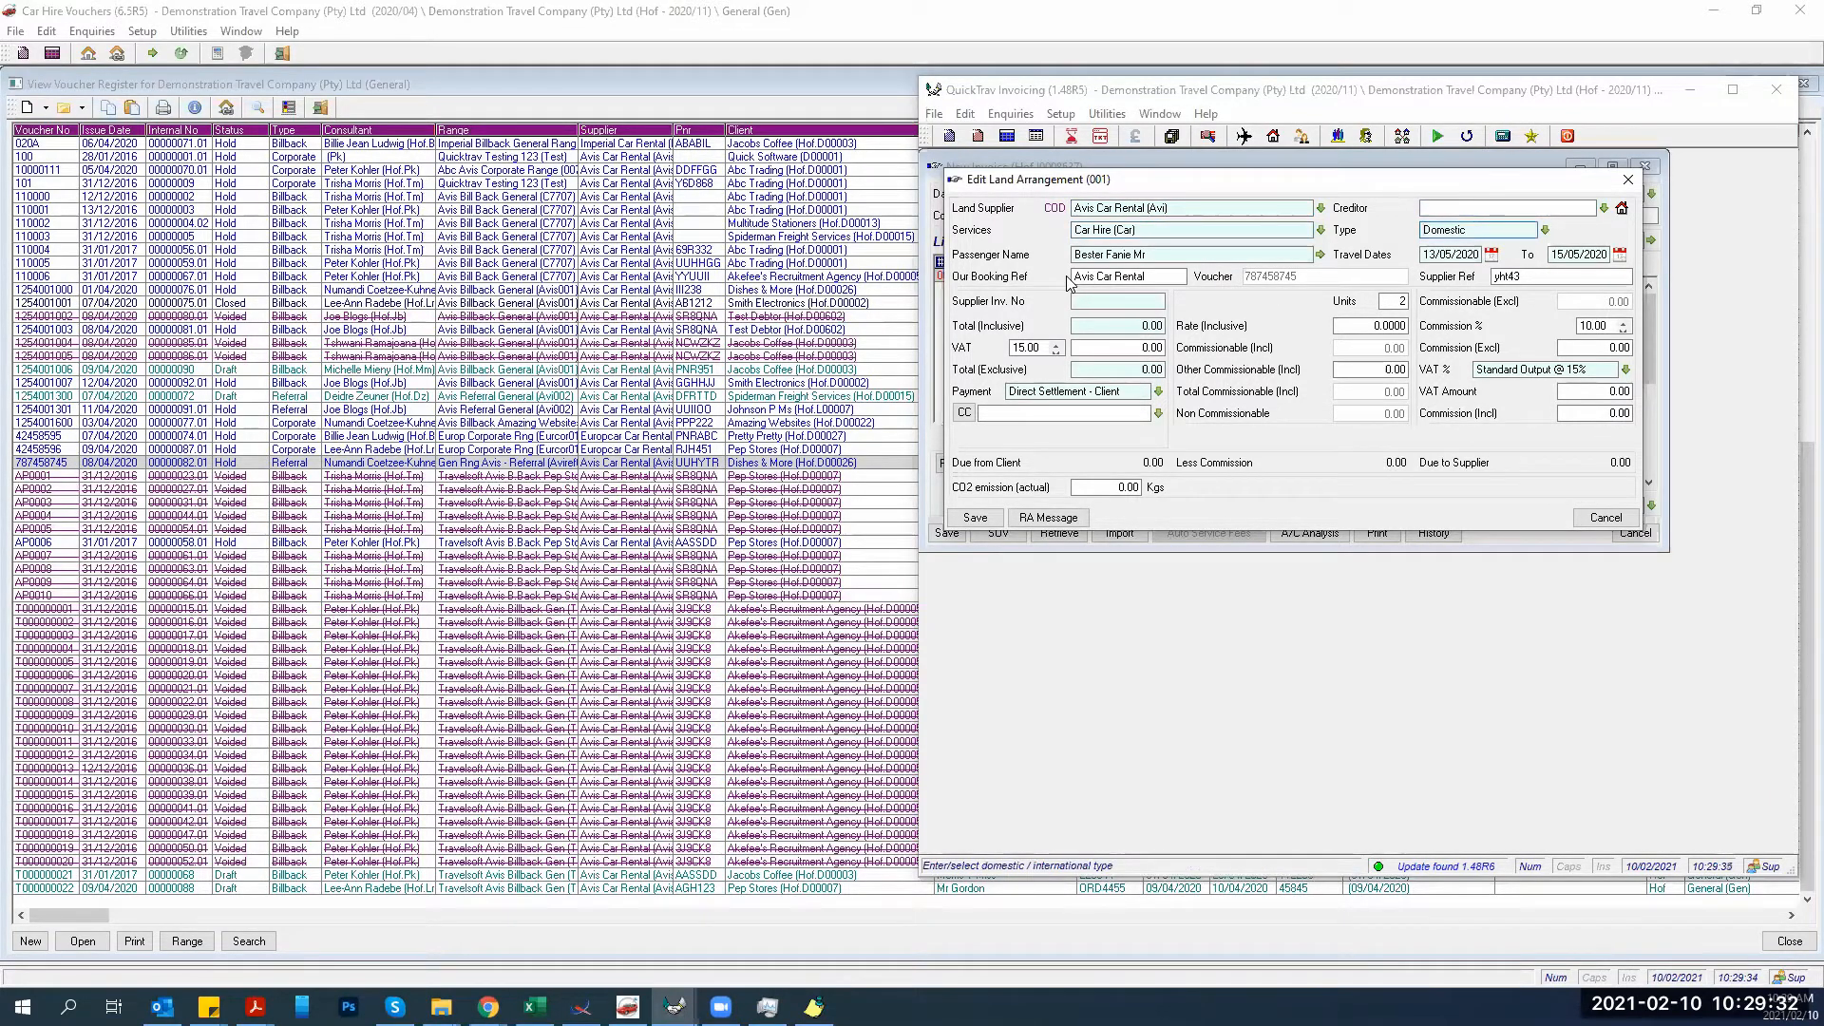
pyautogui.click(1127, 207)
pyautogui.click(1136, 229)
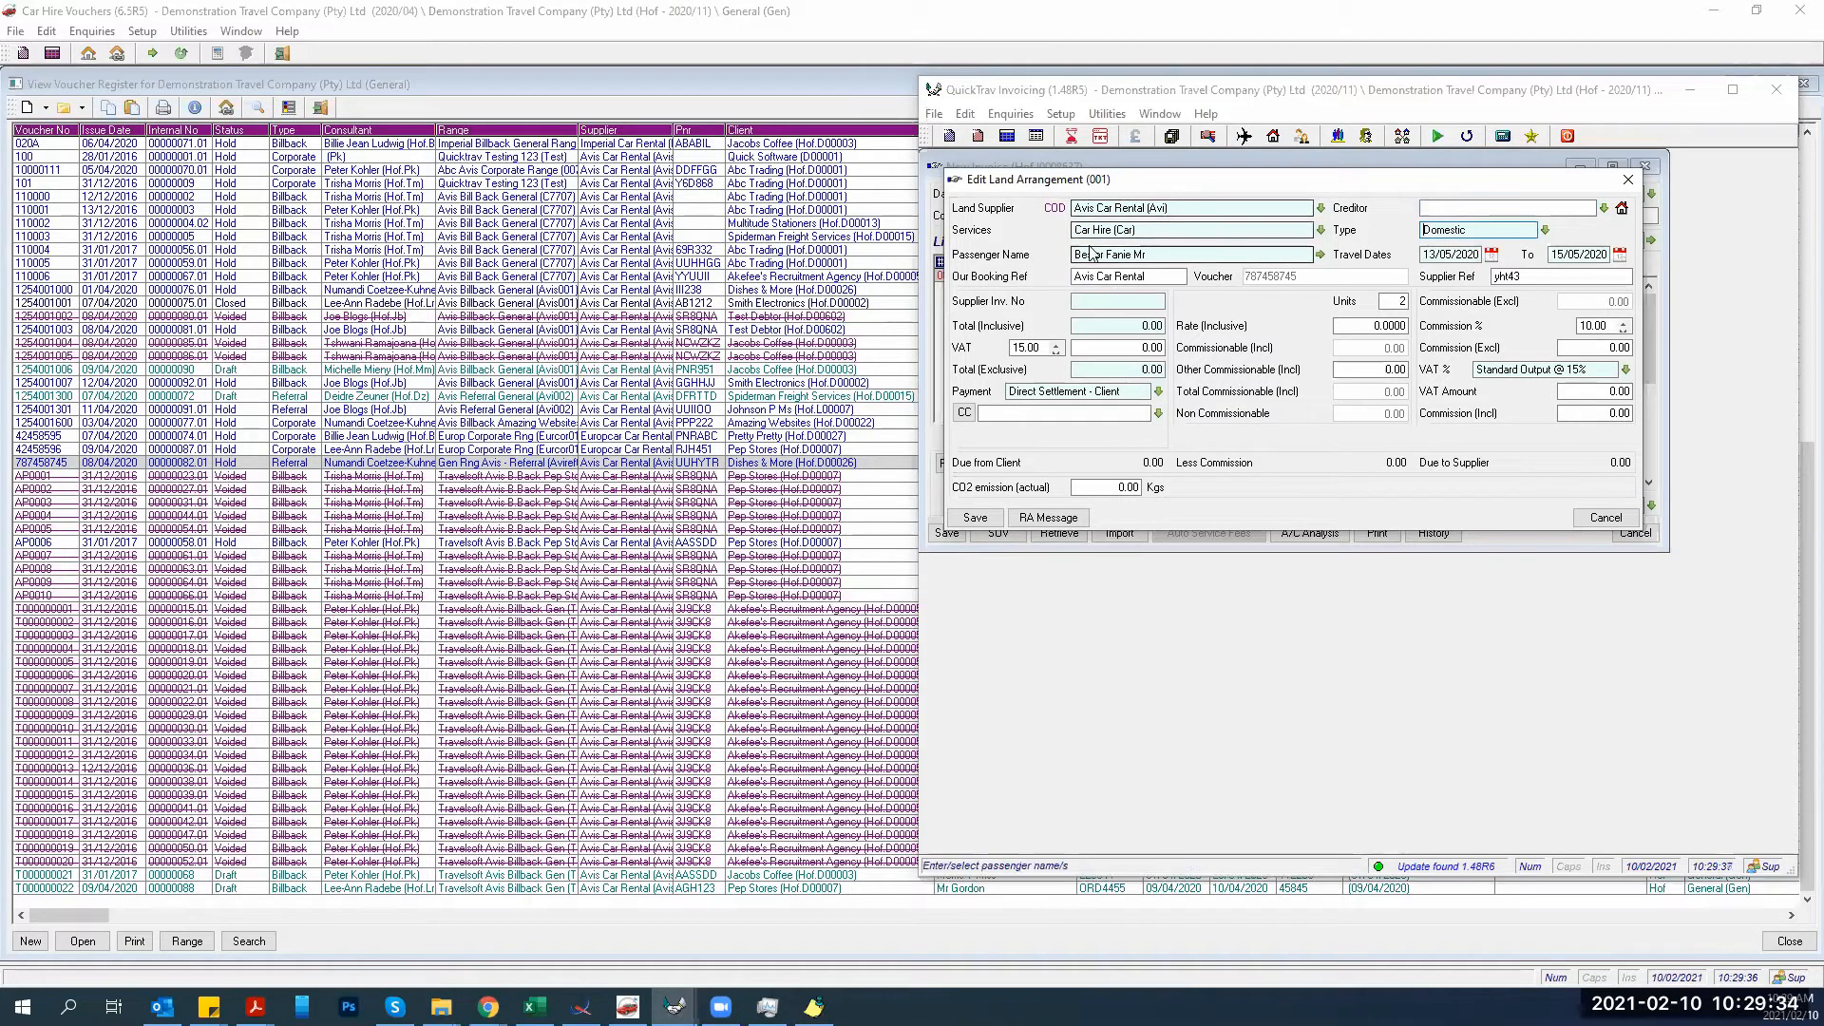
pyautogui.moveTo(1136, 229); pyautogui.dragTo(1079, 229)
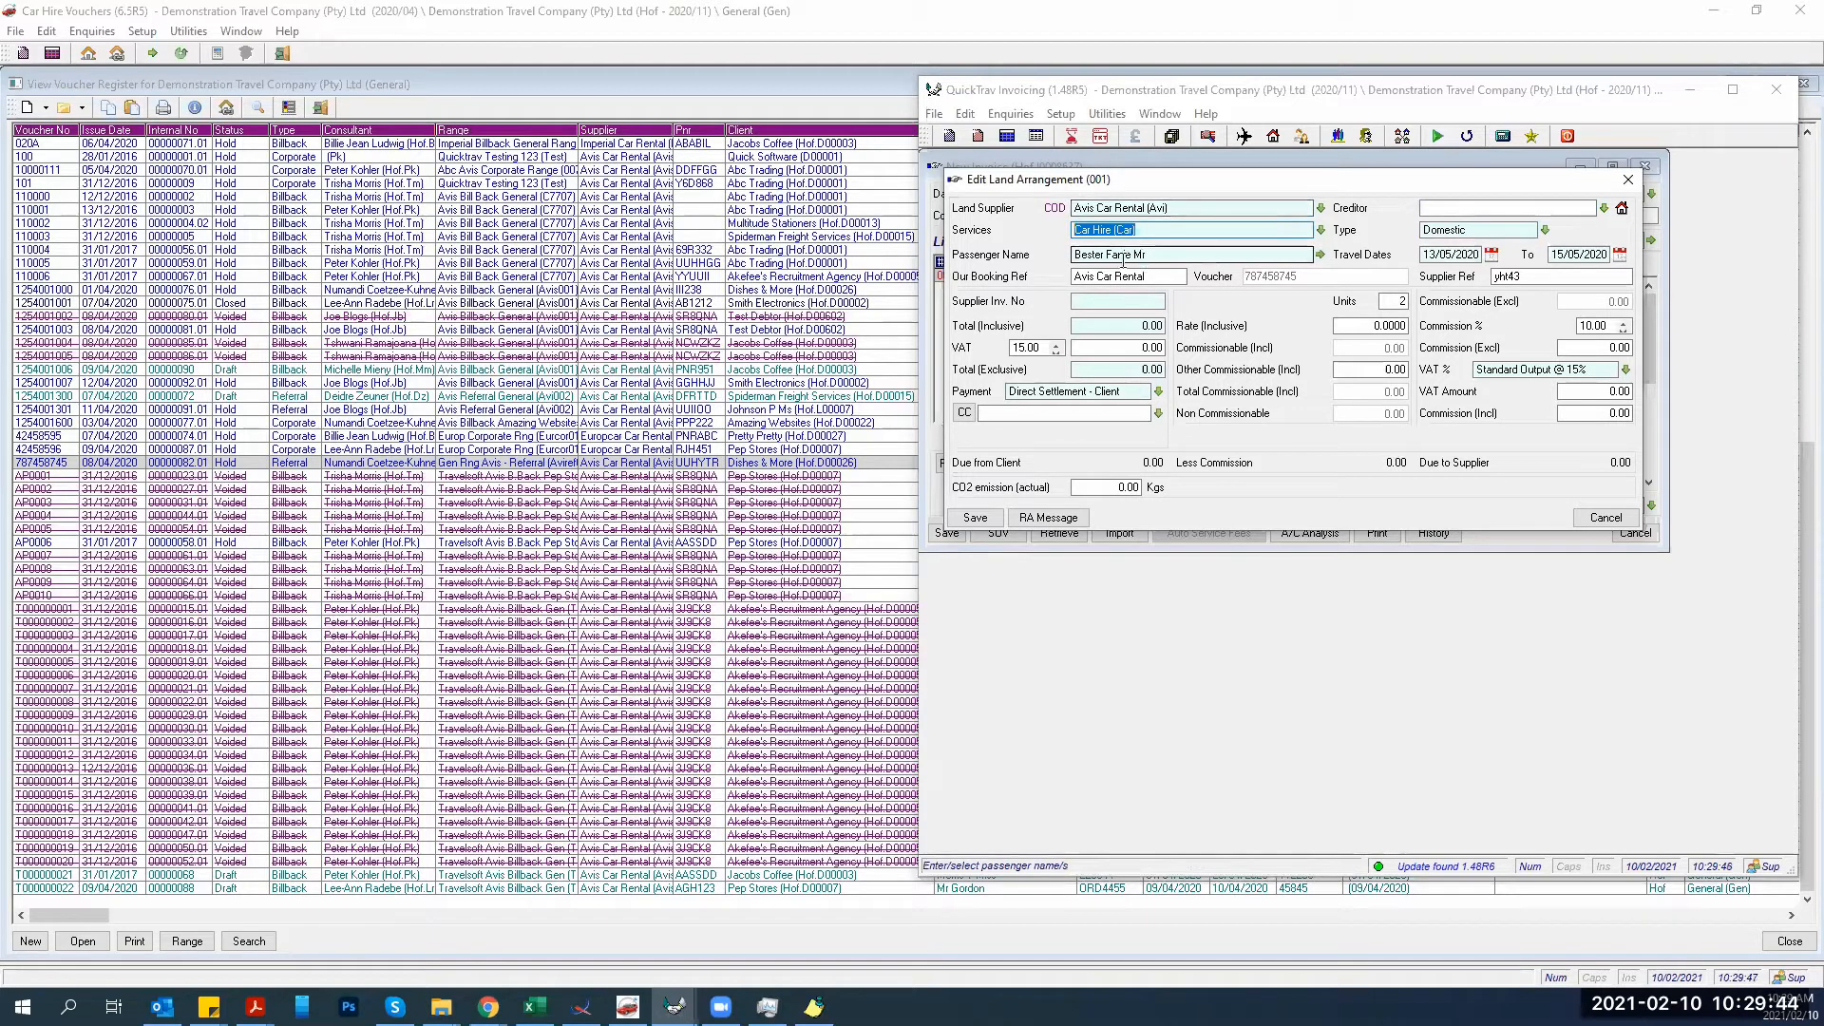
# Set the Avis Car Rental land principal's service type to Car Hire and save the record.
pyautogui.click(1621, 209)
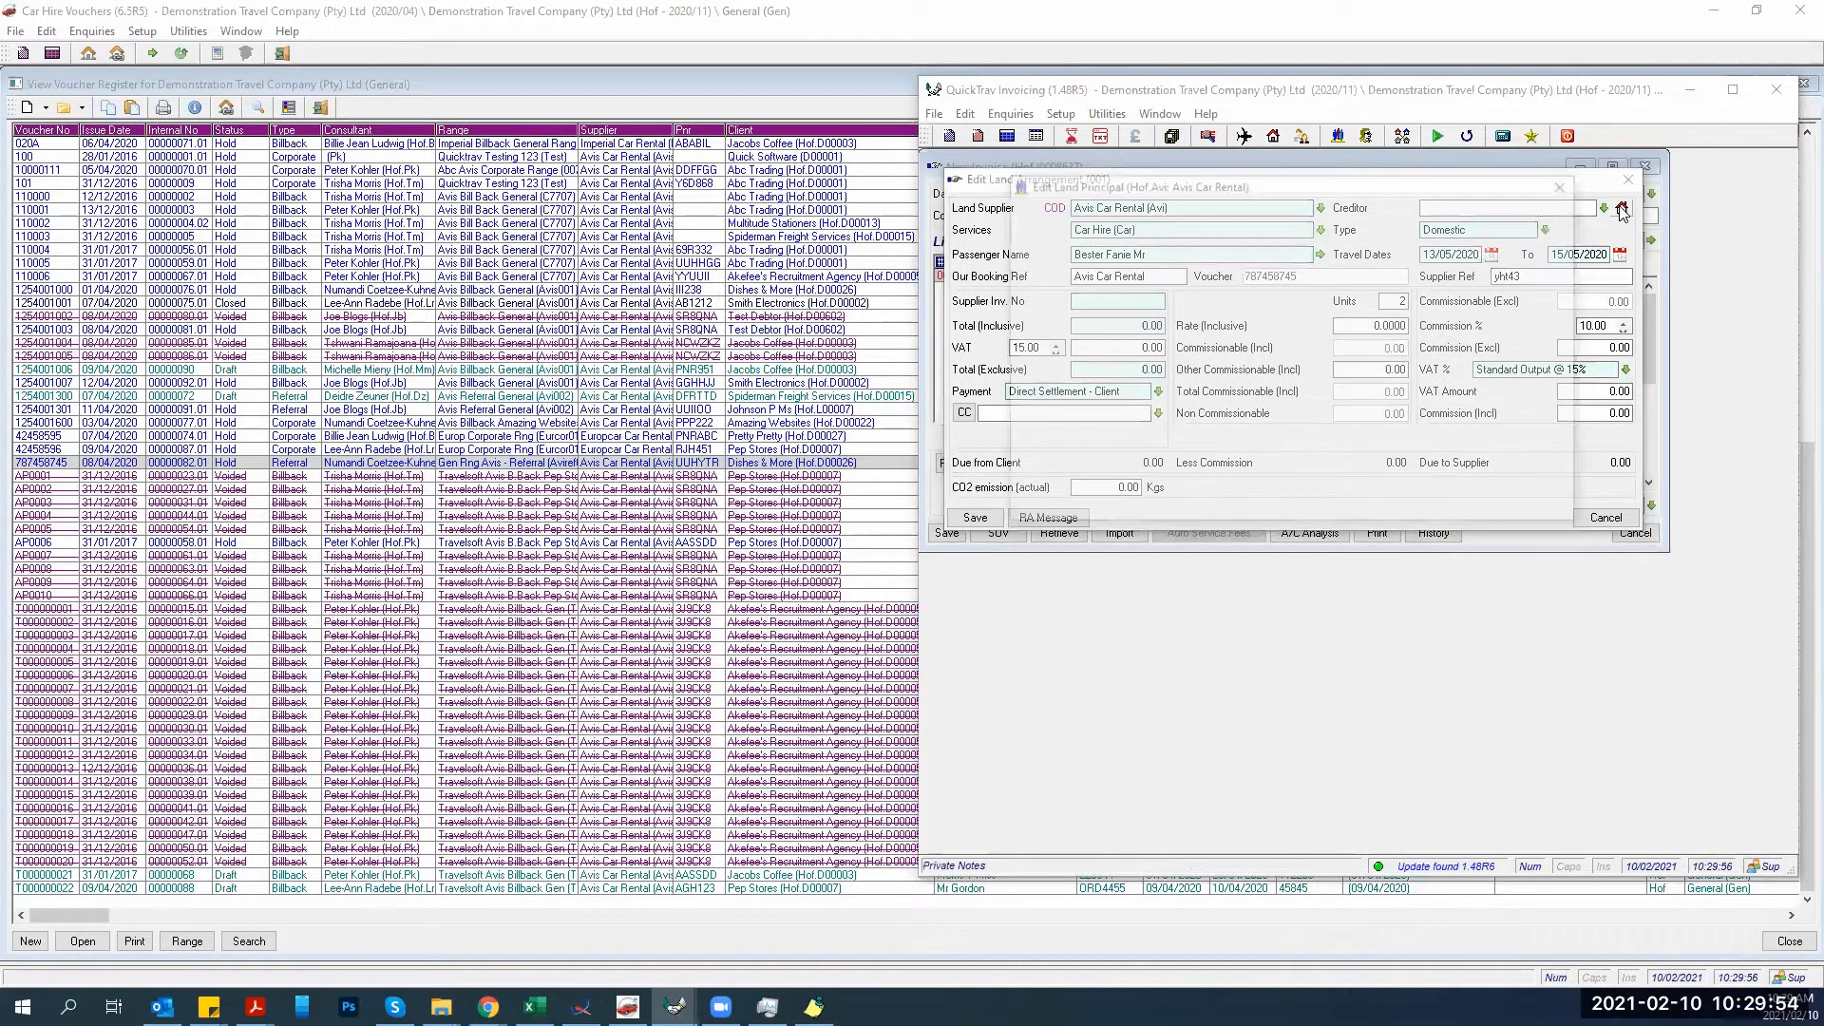
pyautogui.click(1125, 486)
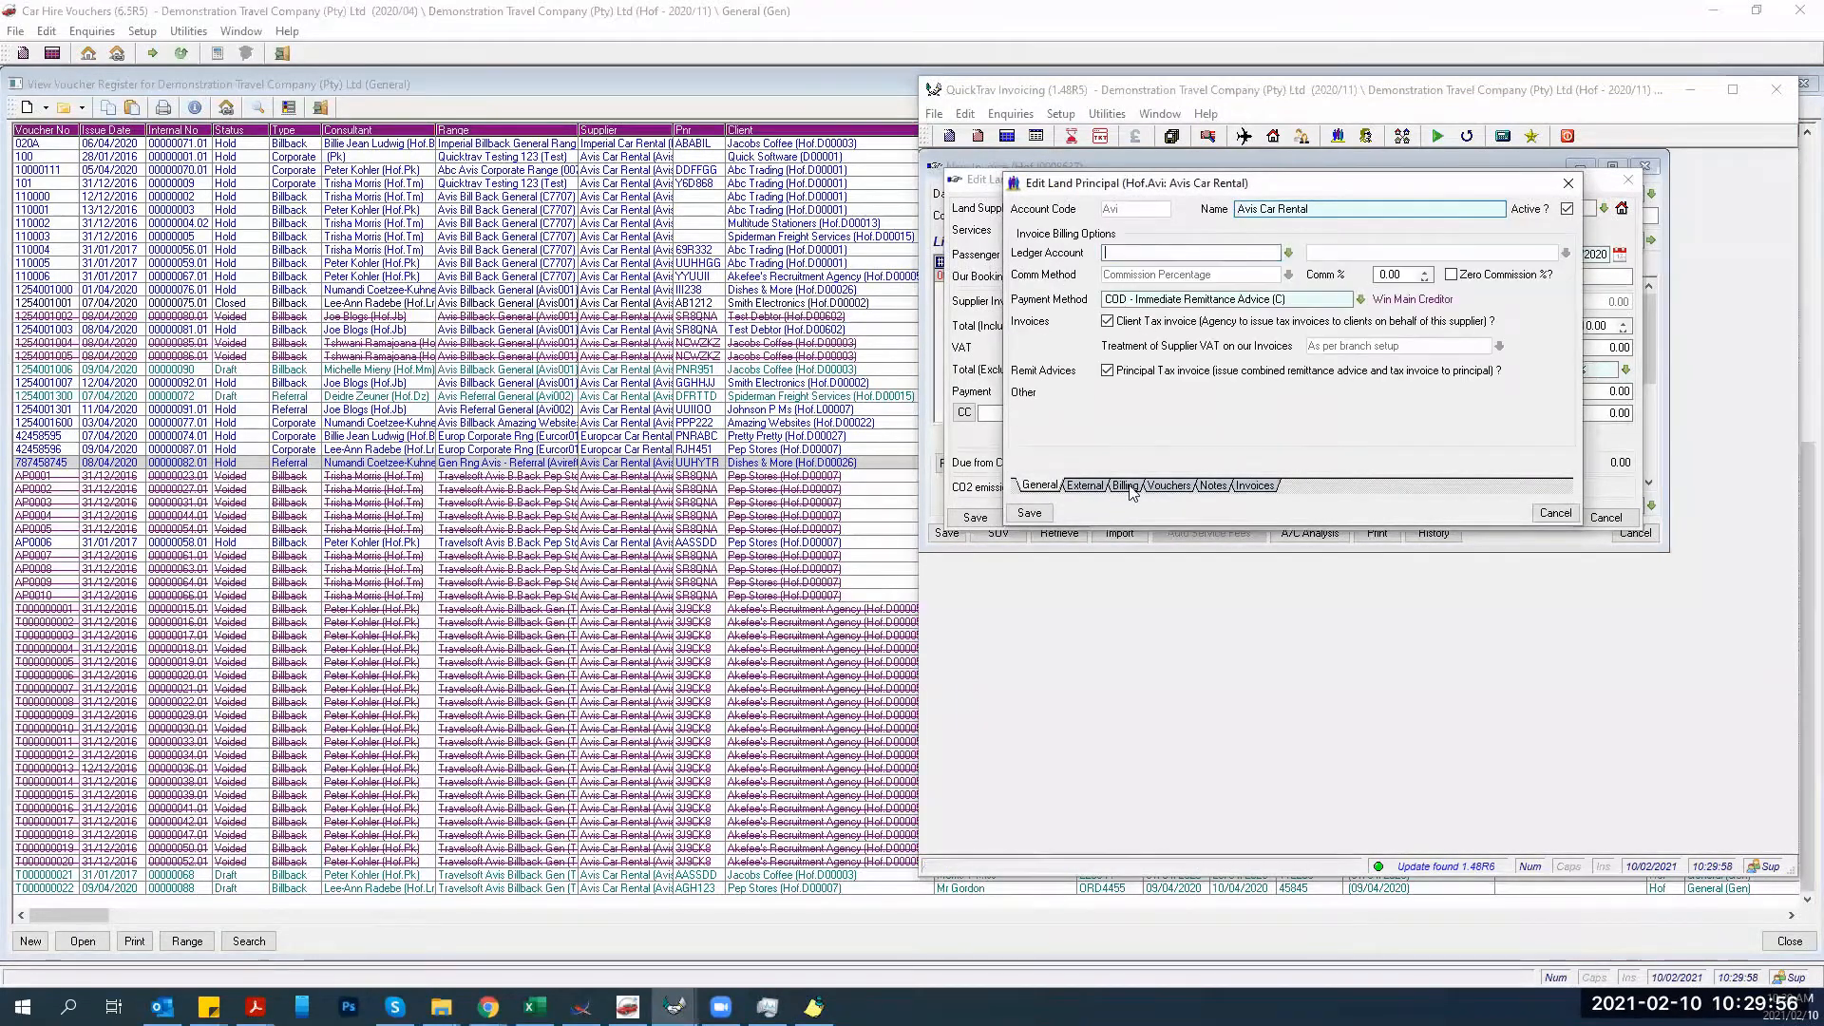
pyautogui.click(1094, 488)
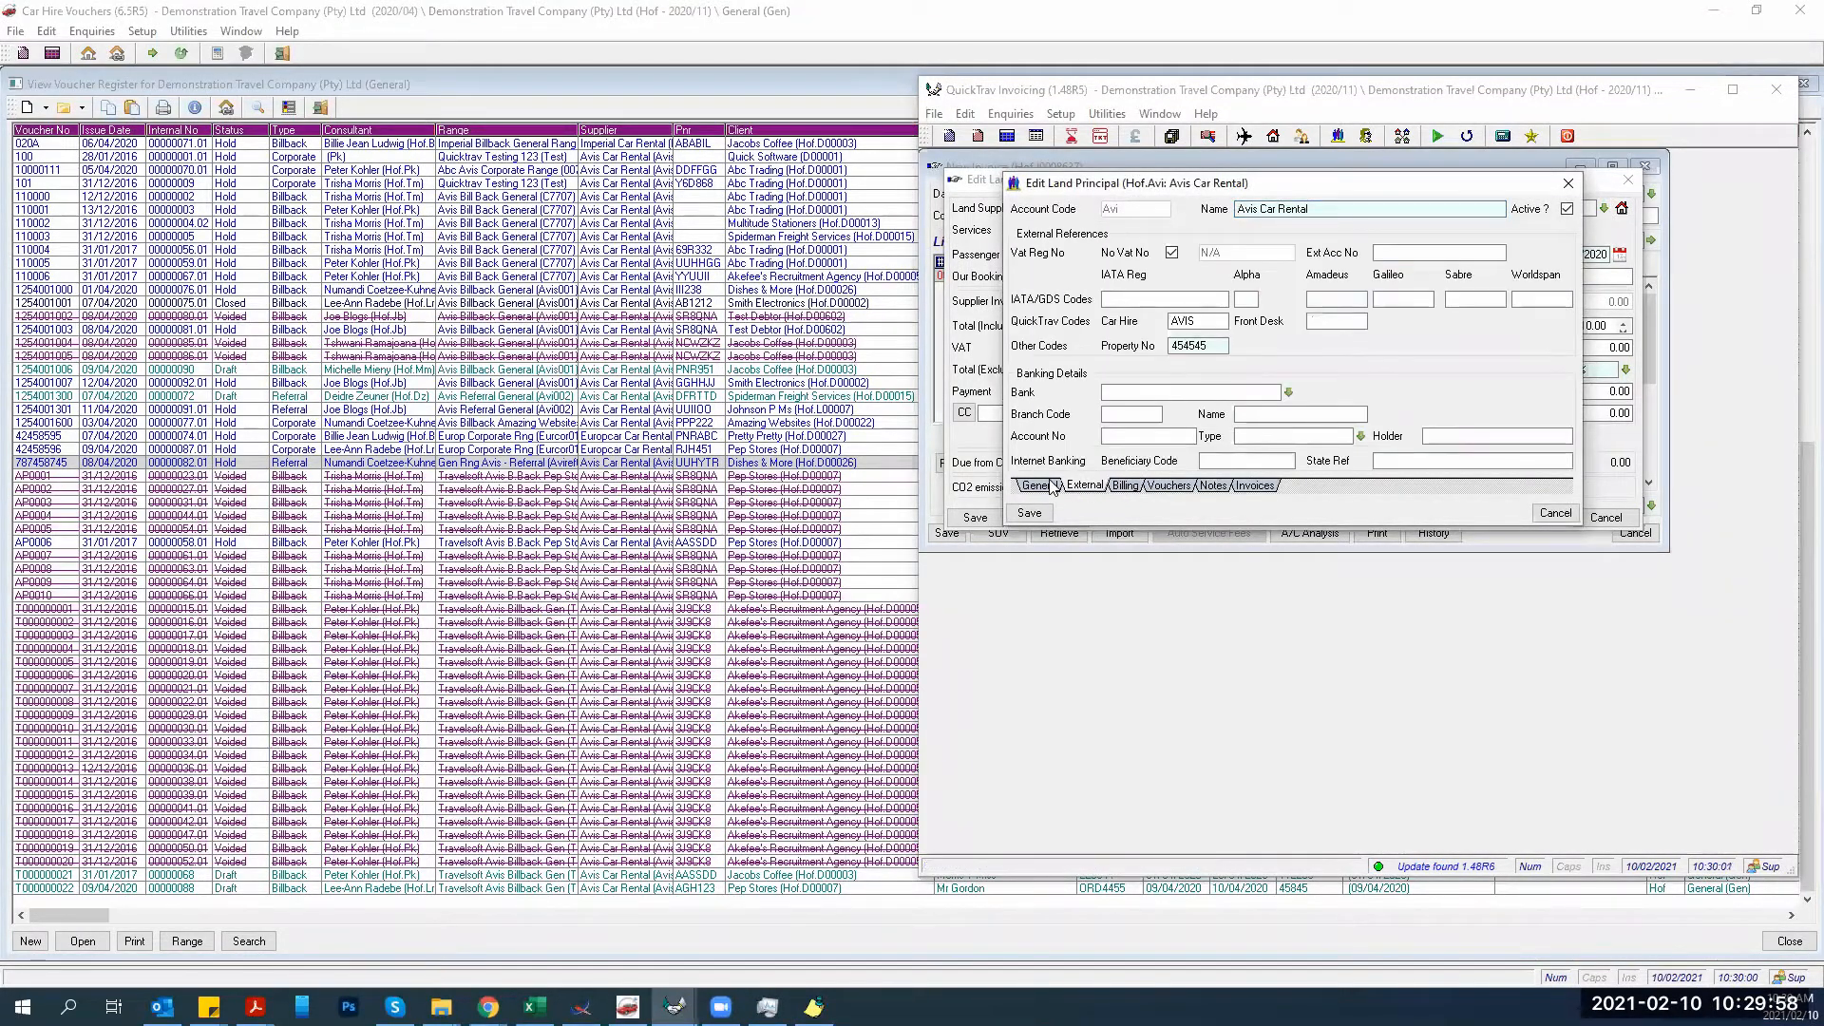
pyautogui.click(1055, 488)
pyautogui.click(1209, 255)
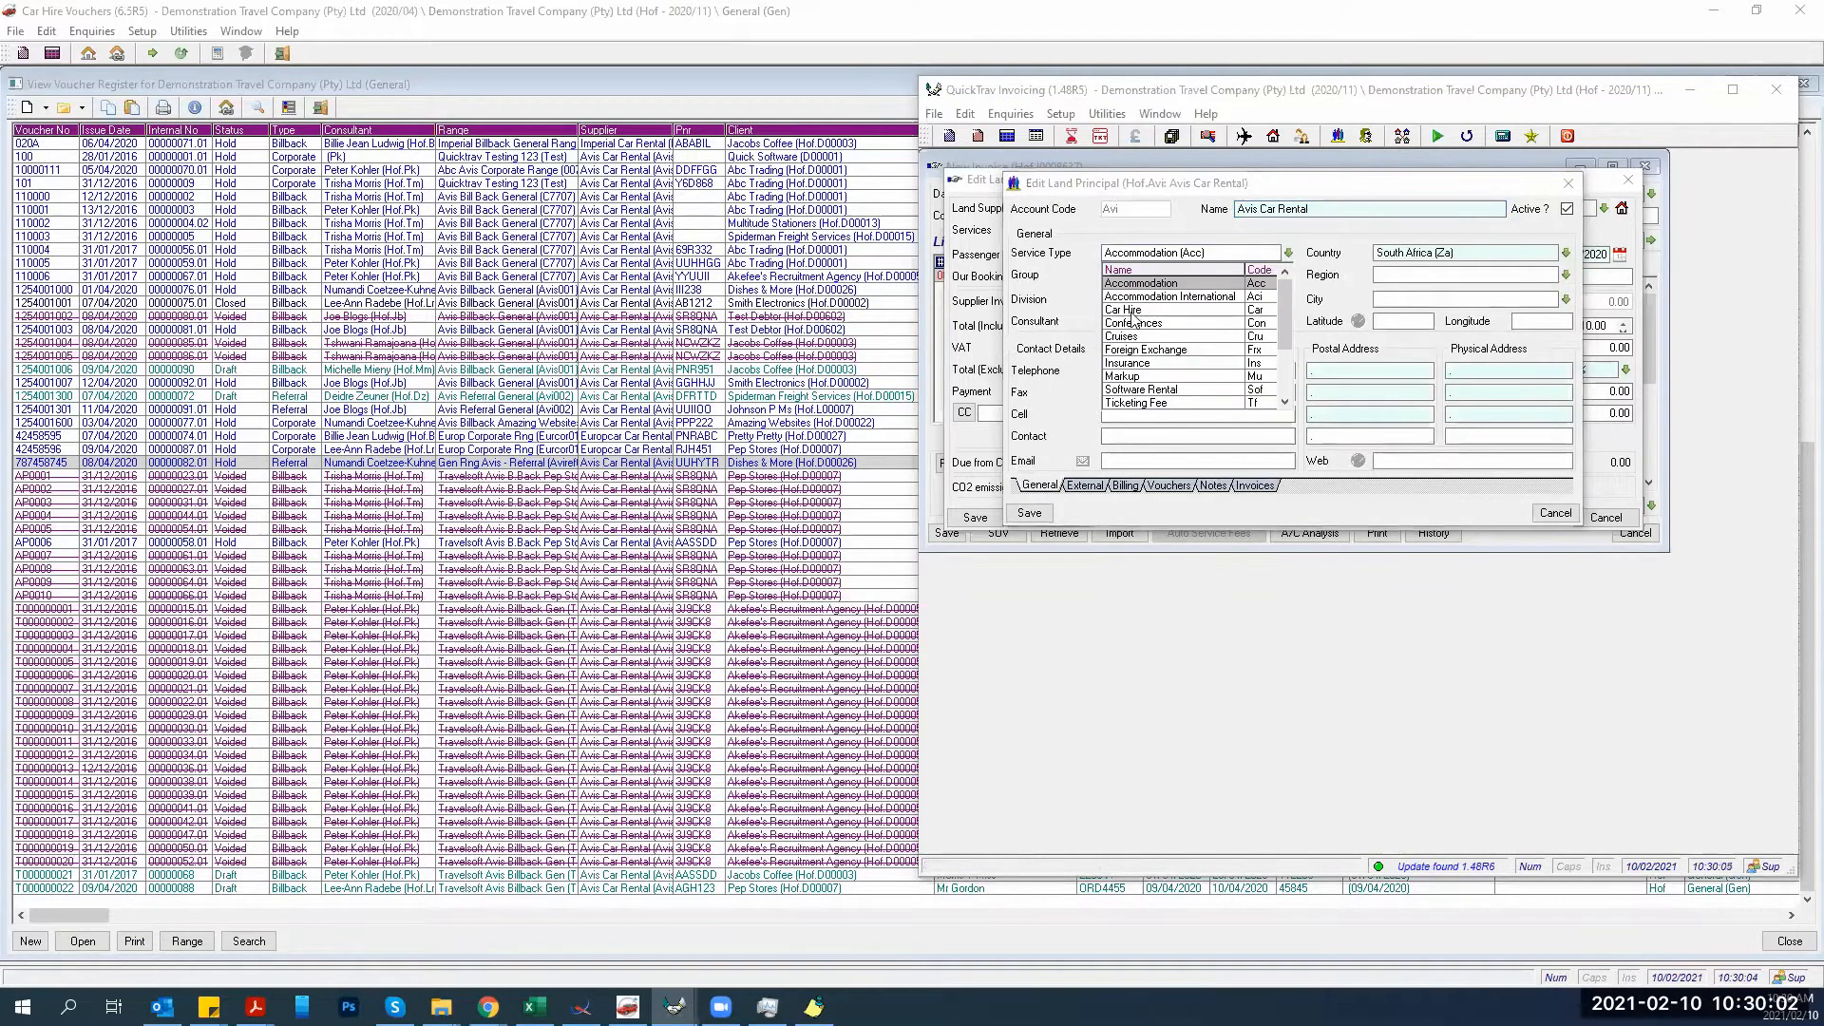
pyautogui.click(1140, 309)
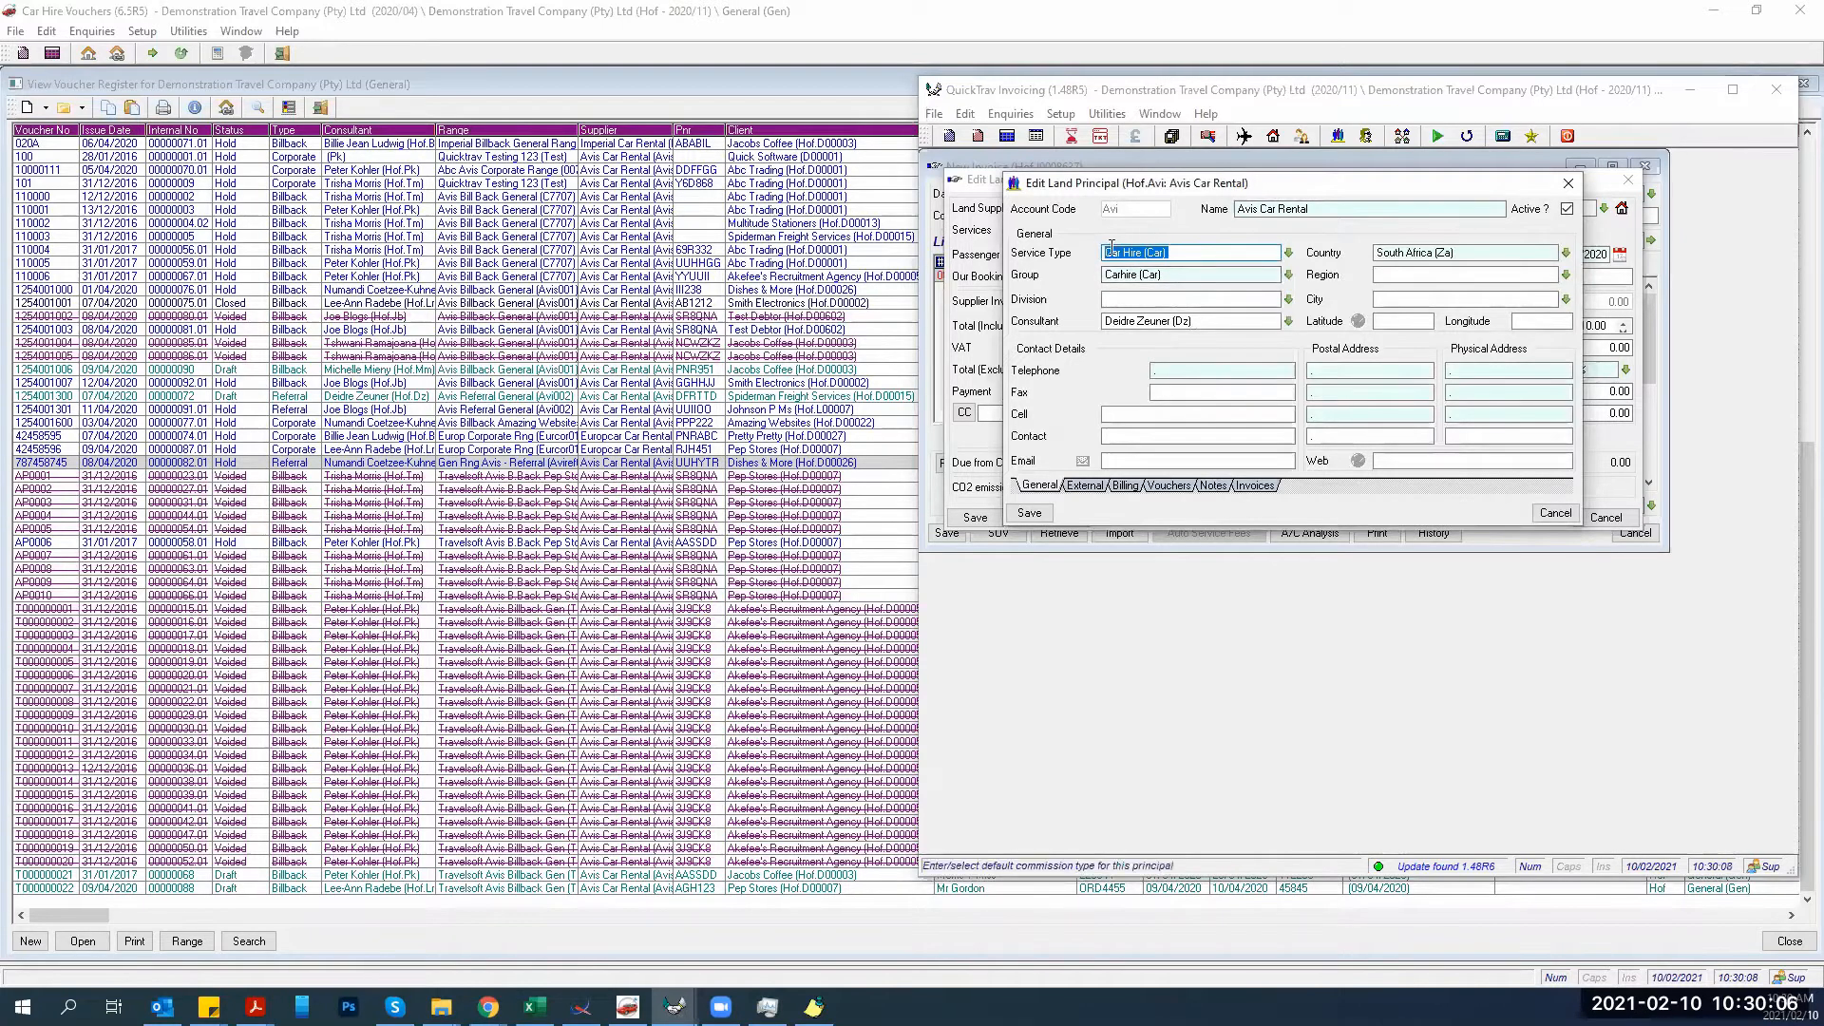
pyautogui.click(1027, 514)
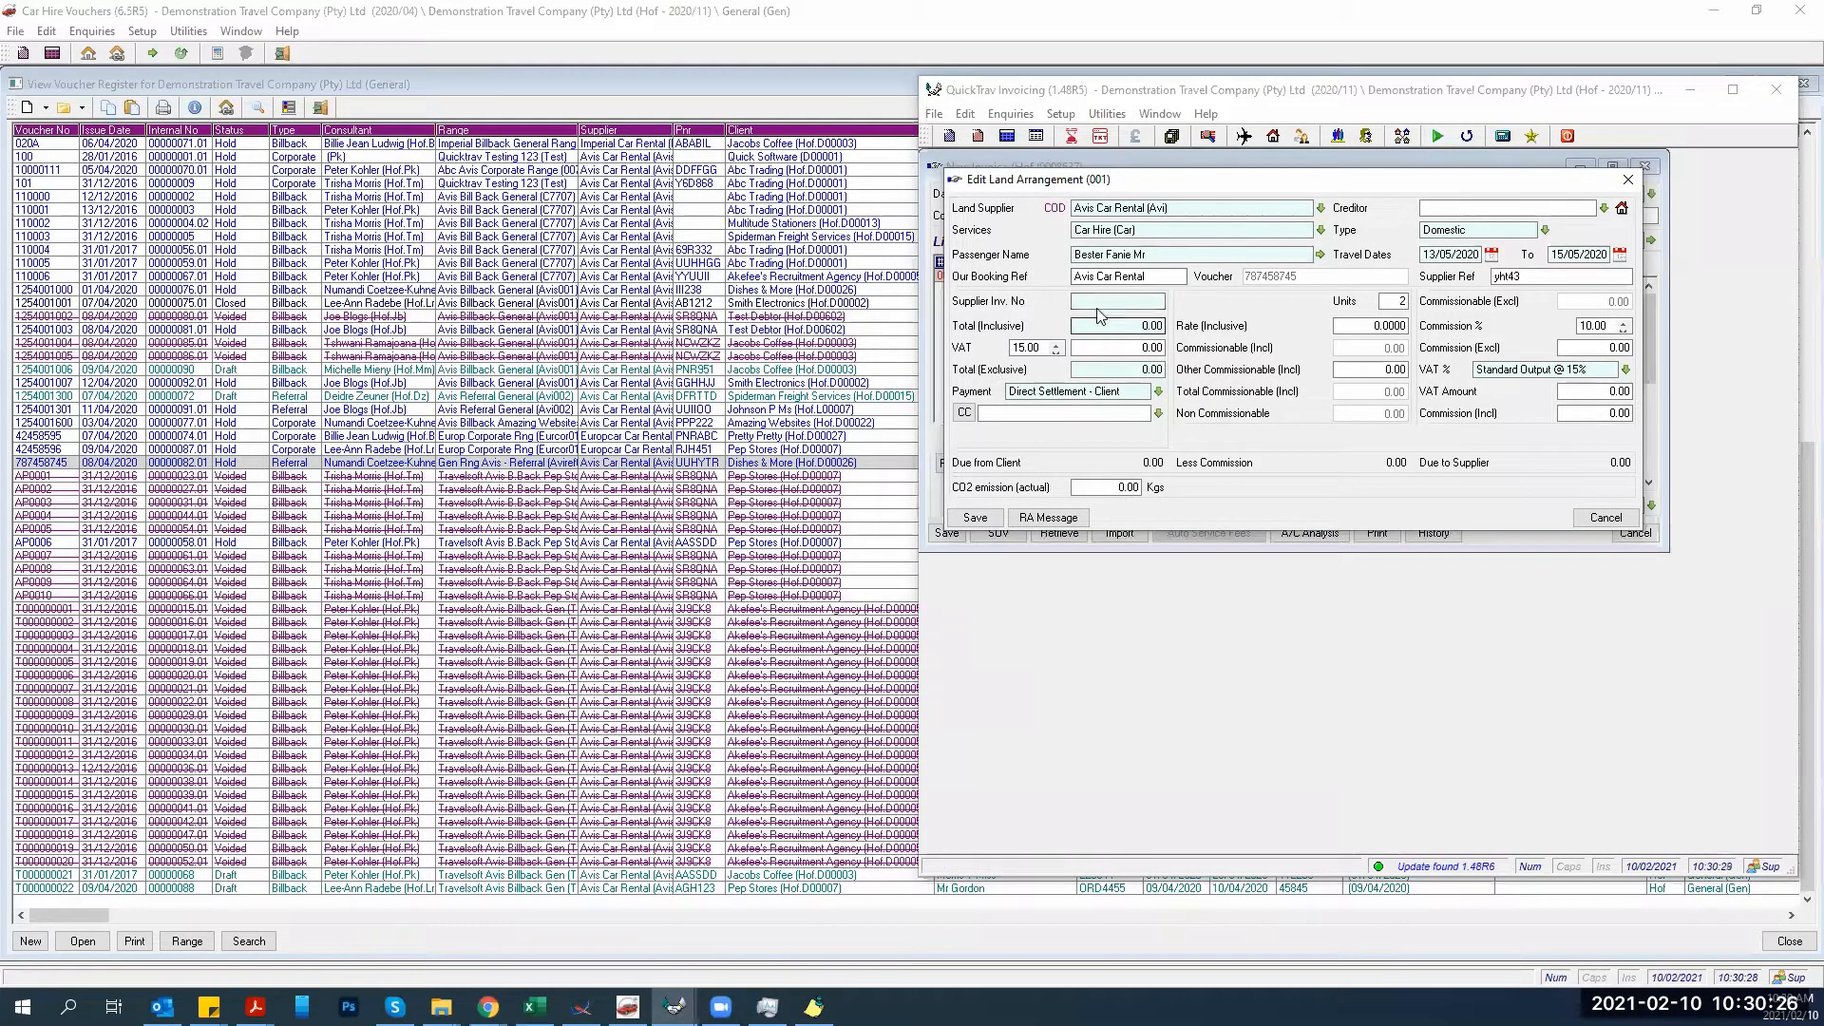
# Enter the supplier invoice number and a 1200.00 inclusive total, letting VAT calculate.
pyautogui.click(1083, 302)
pyautogui.write('543')
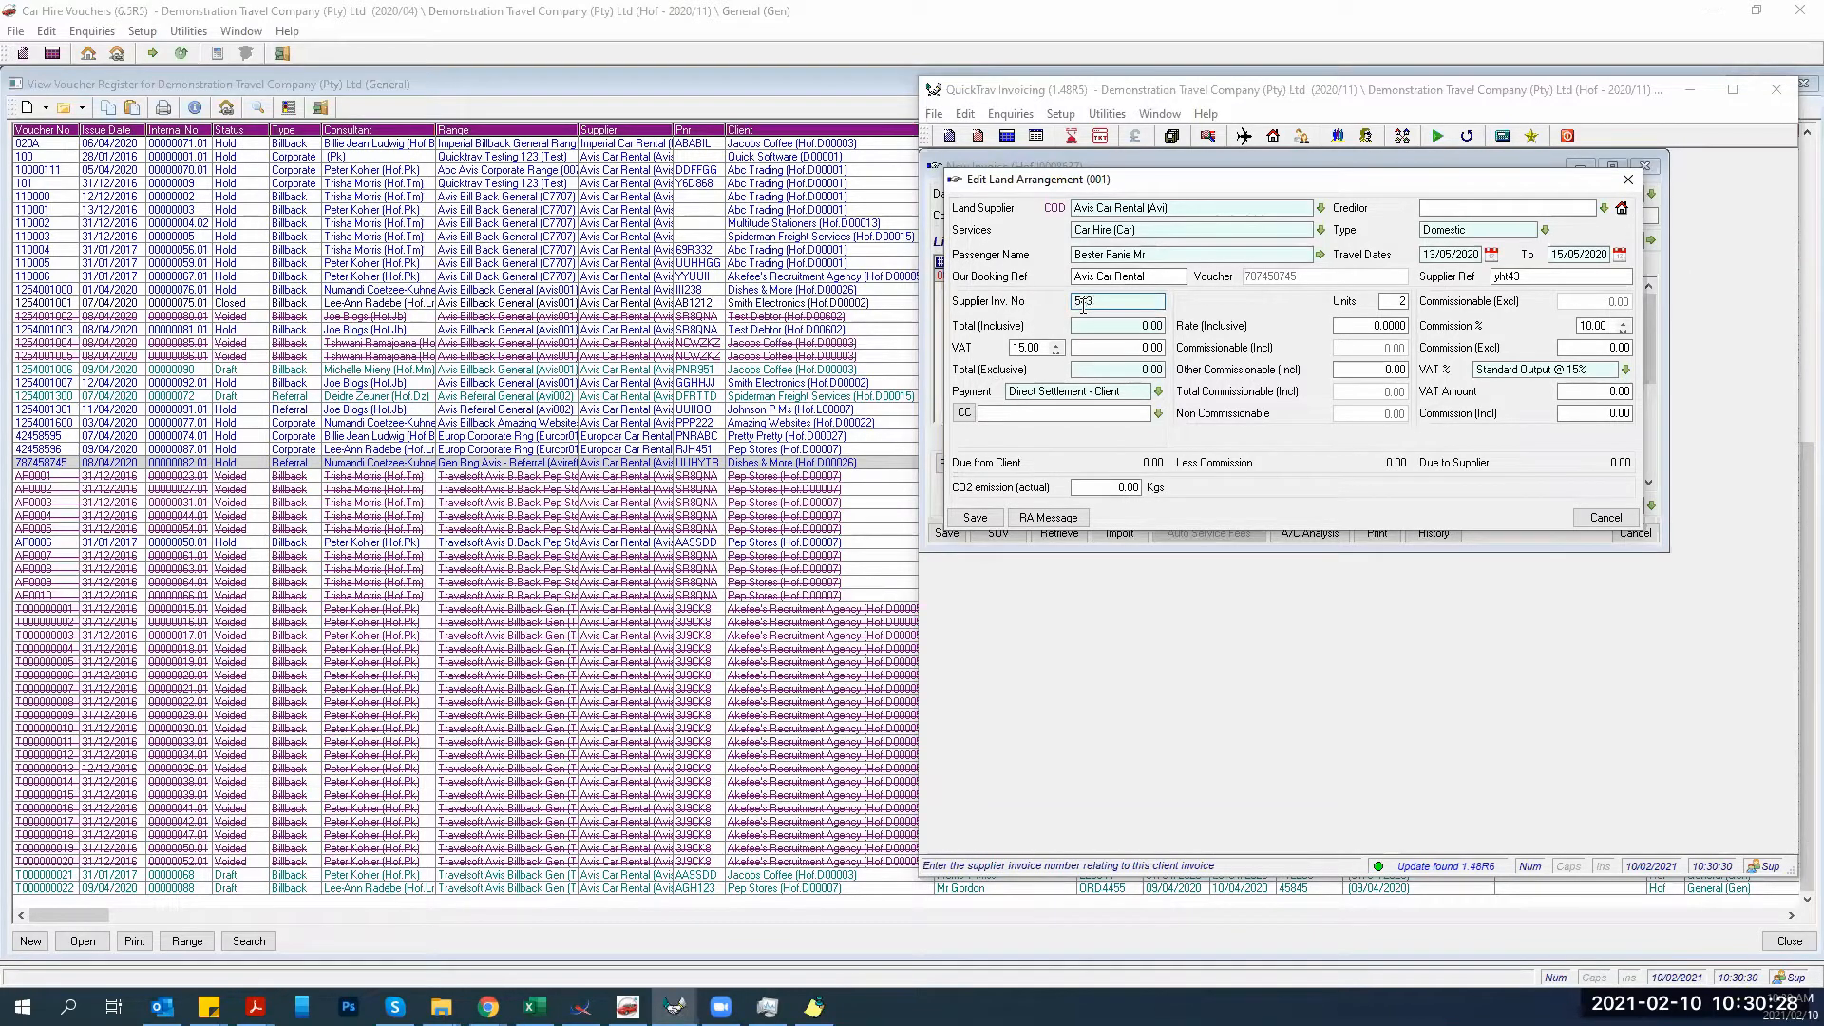
pyautogui.write('453')
pyautogui.press('Tab')
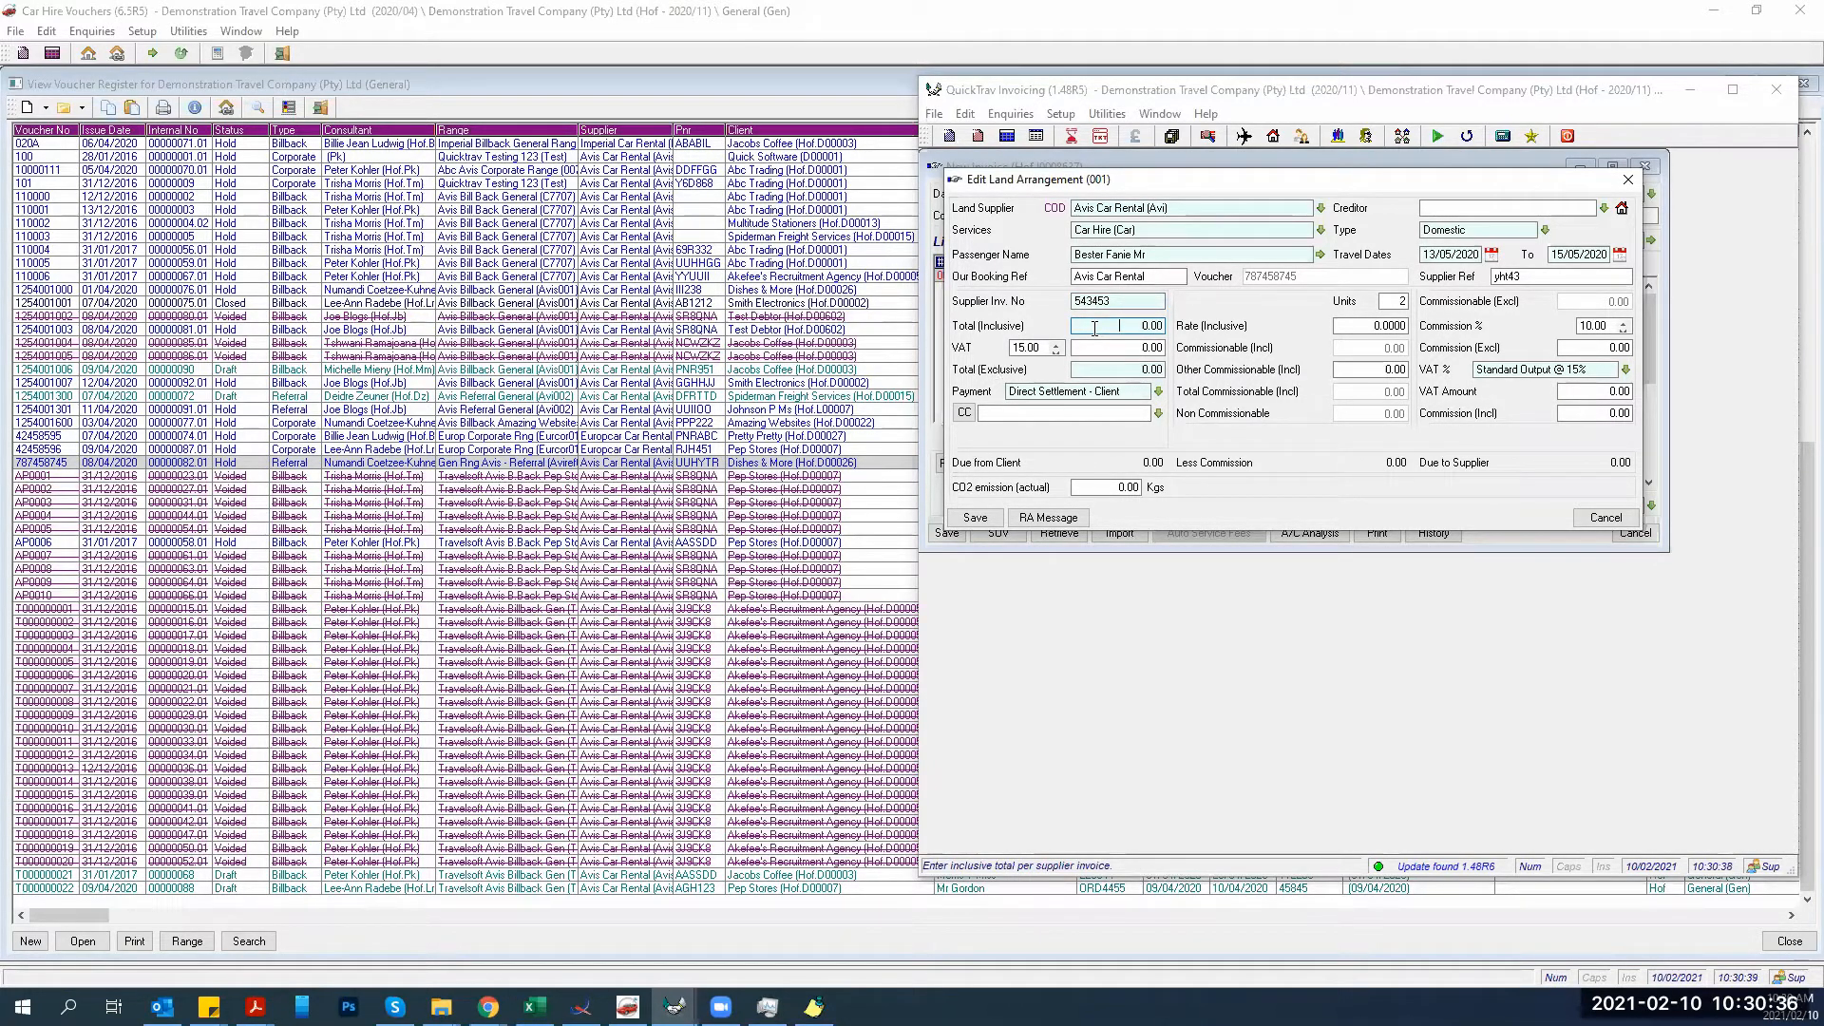
pyautogui.write('1200')
pyautogui.press('Tab')
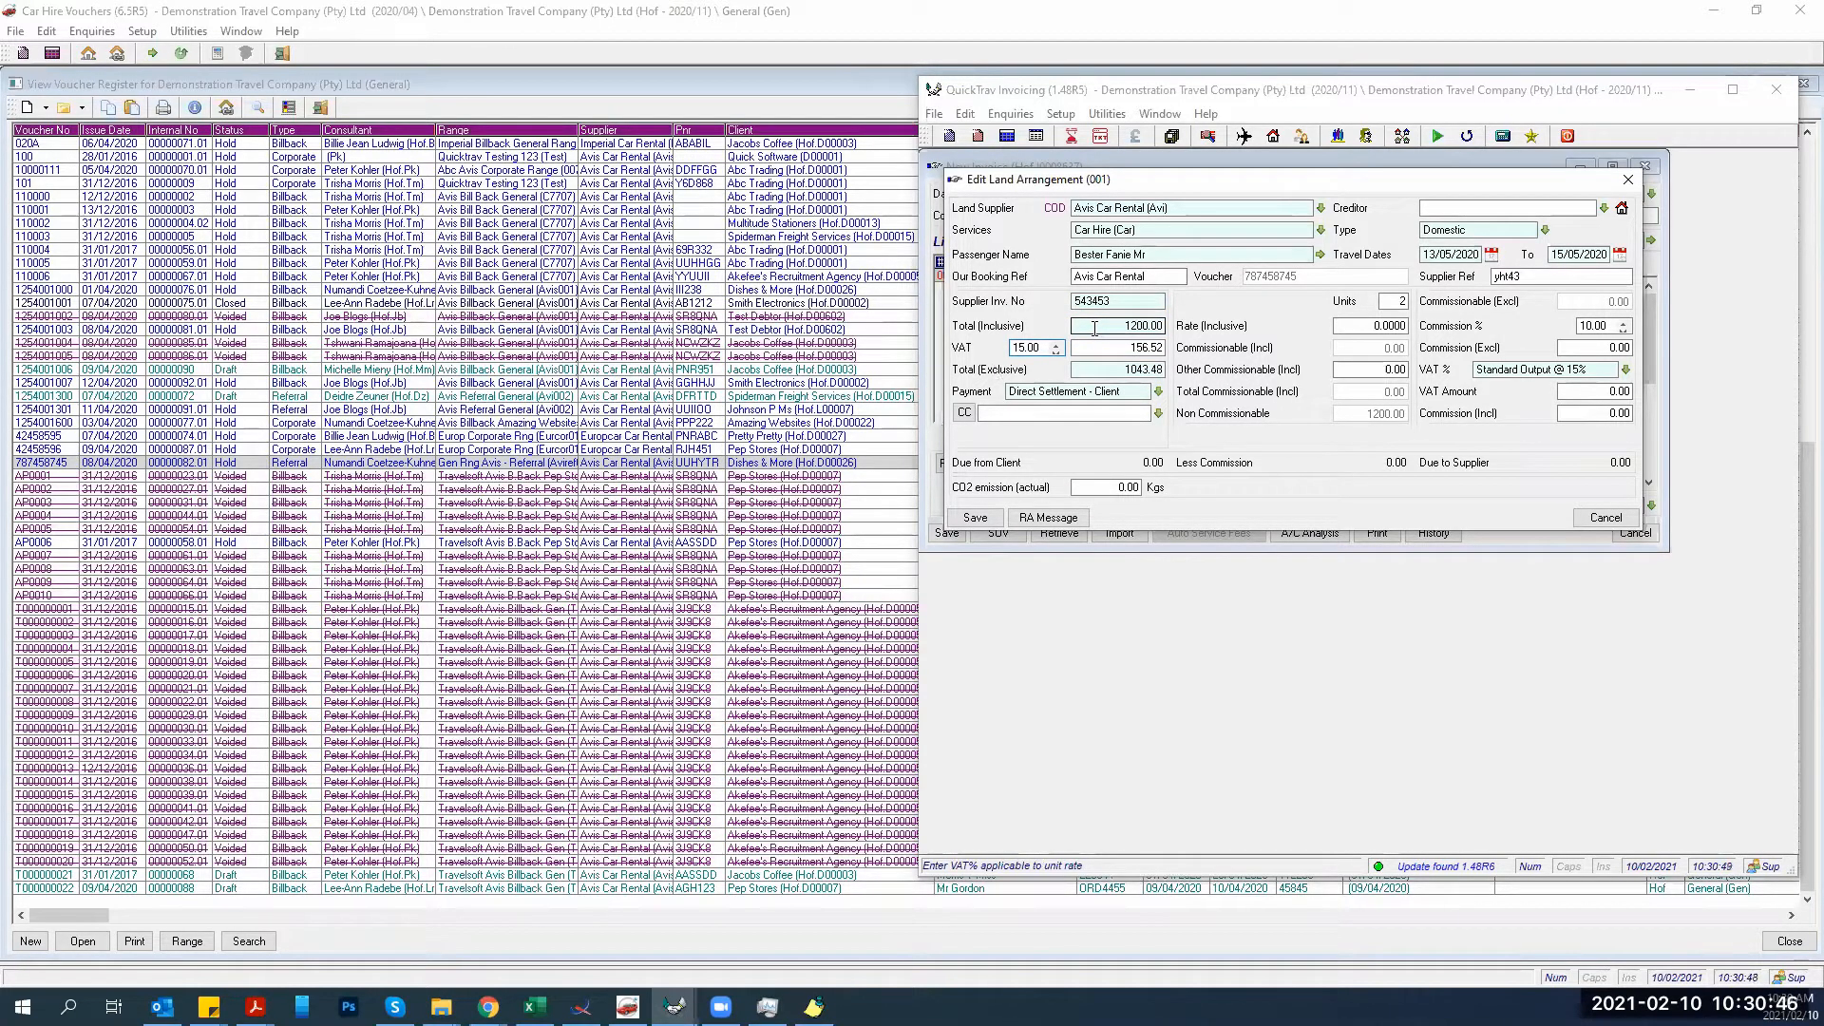
pyautogui.press('Tab')
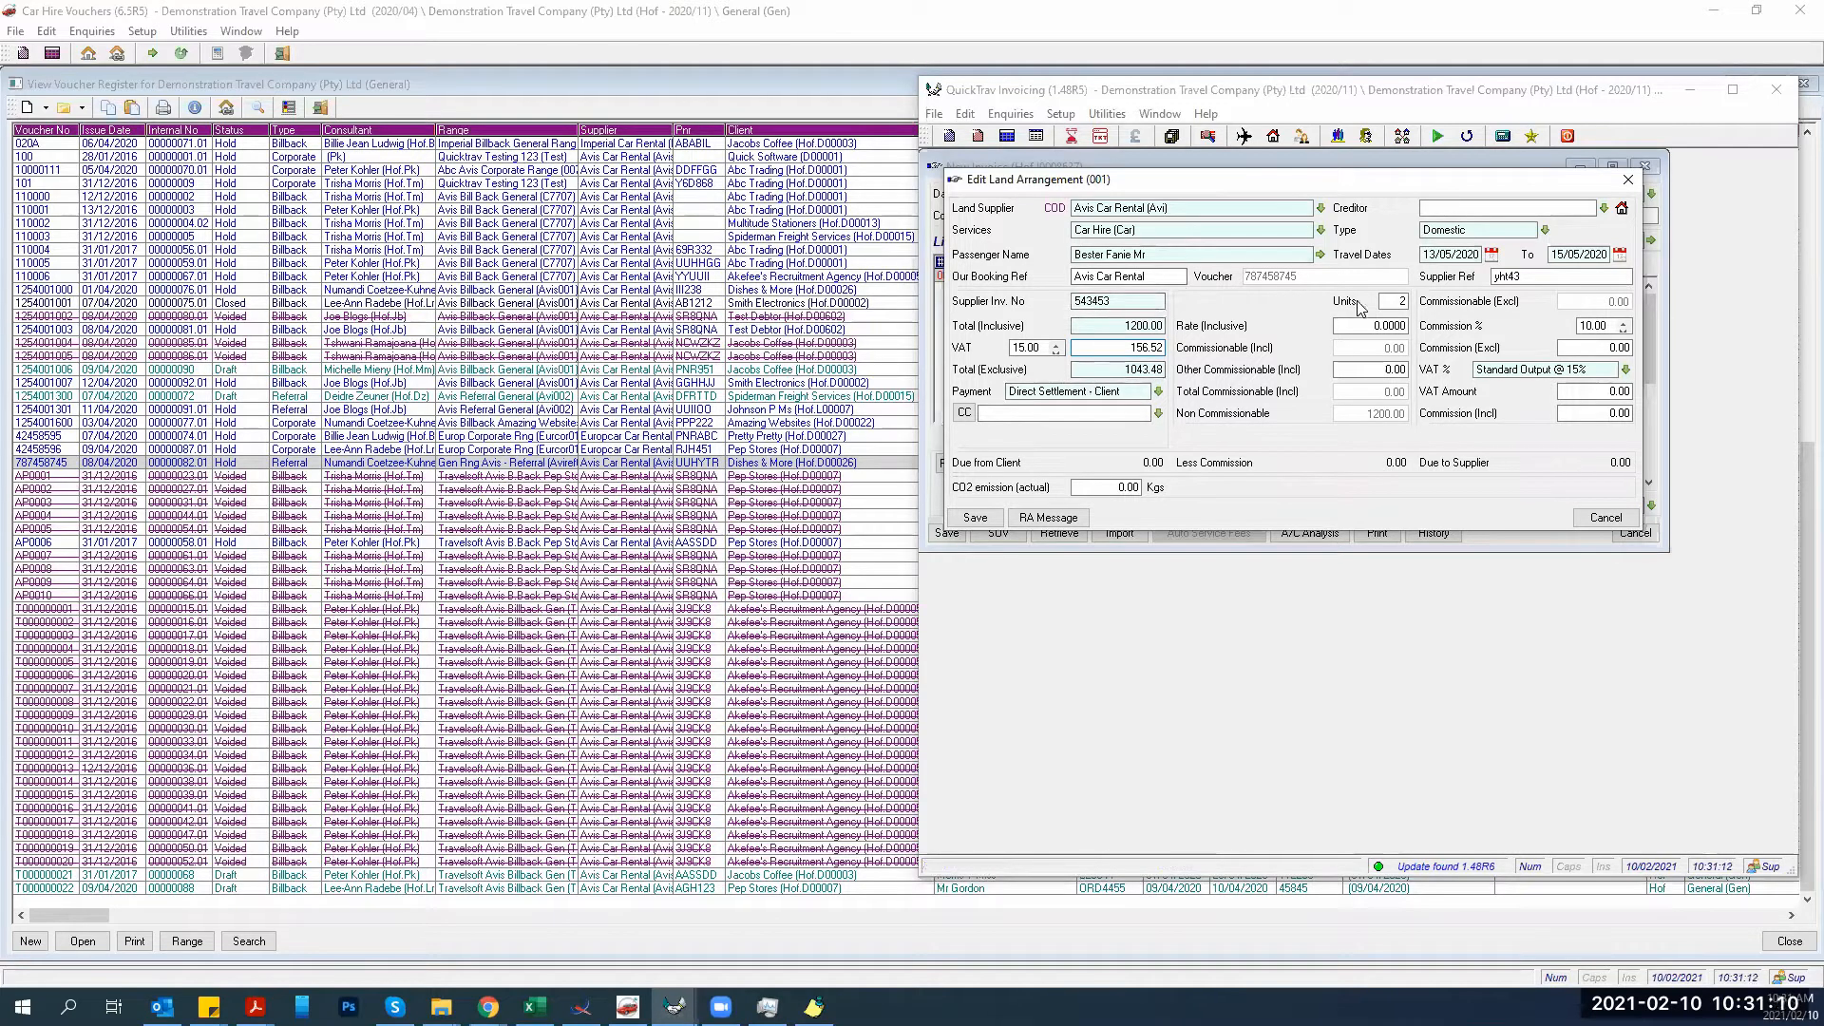
# Set the land line's inclusive unit rate to 345.
pyautogui.click(1392, 301)
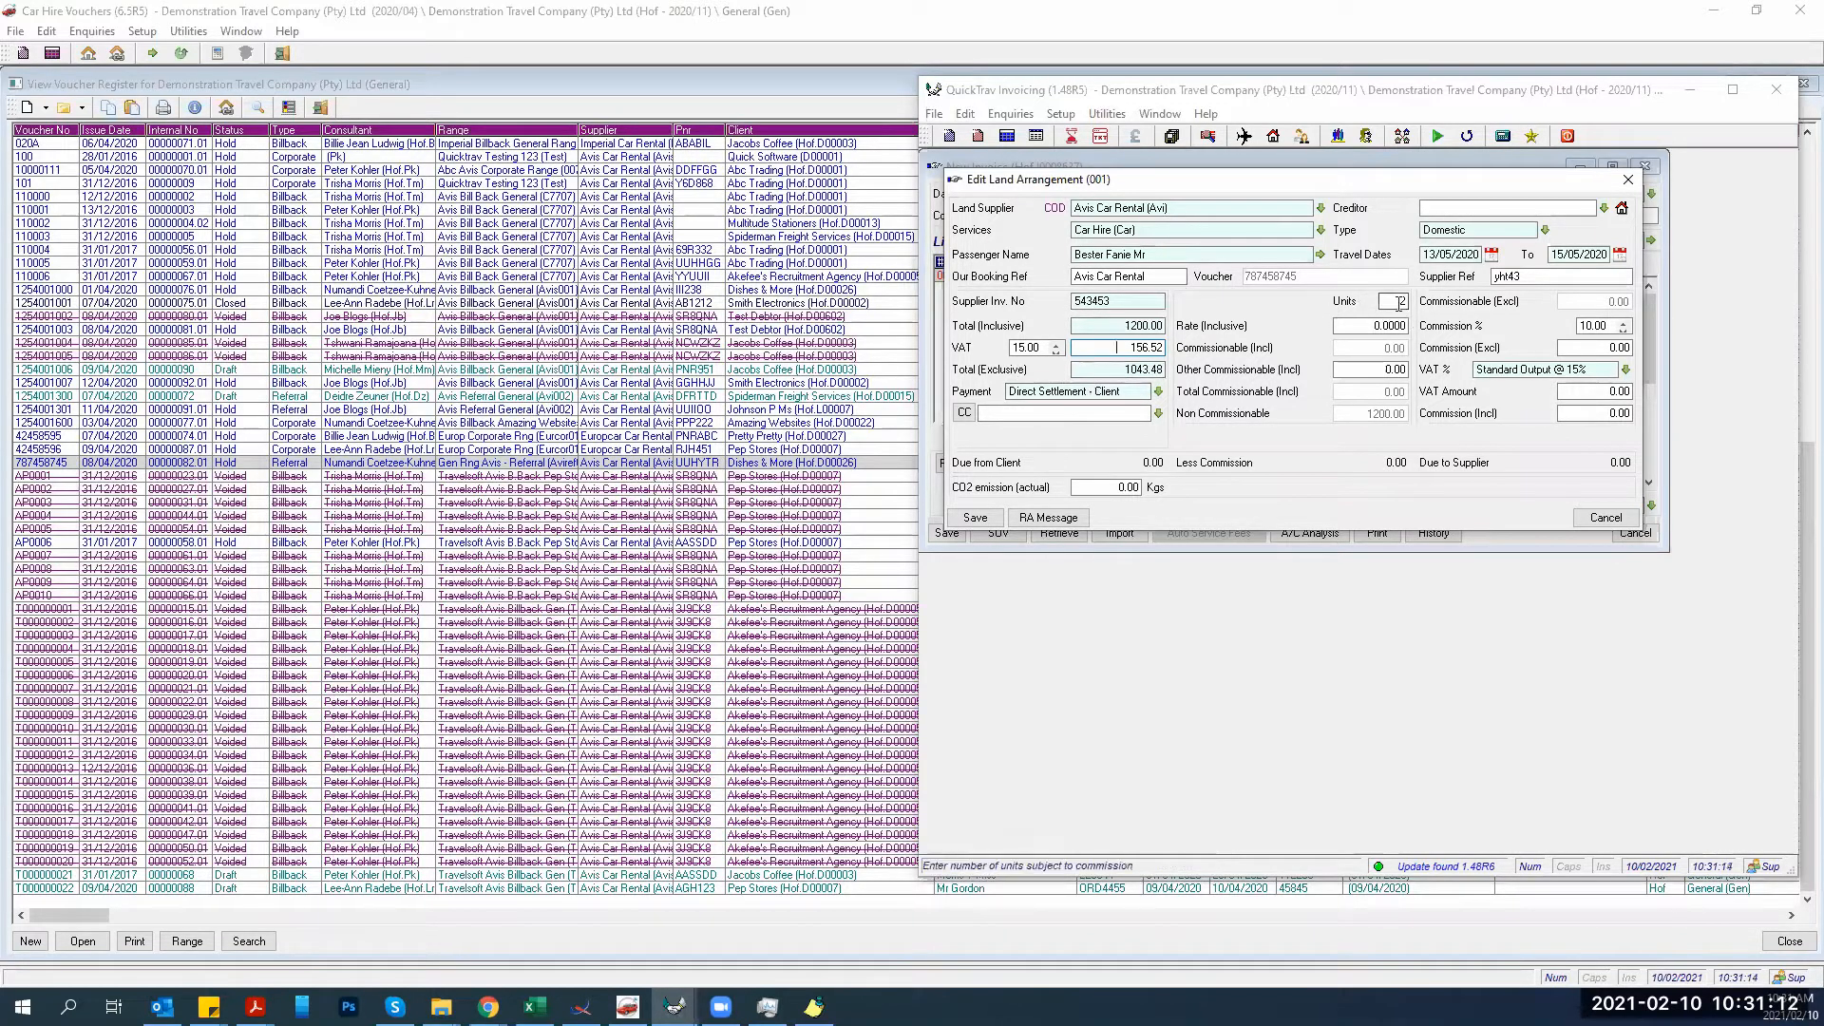
pyautogui.click(1350, 325)
pyautogui.write('345.')
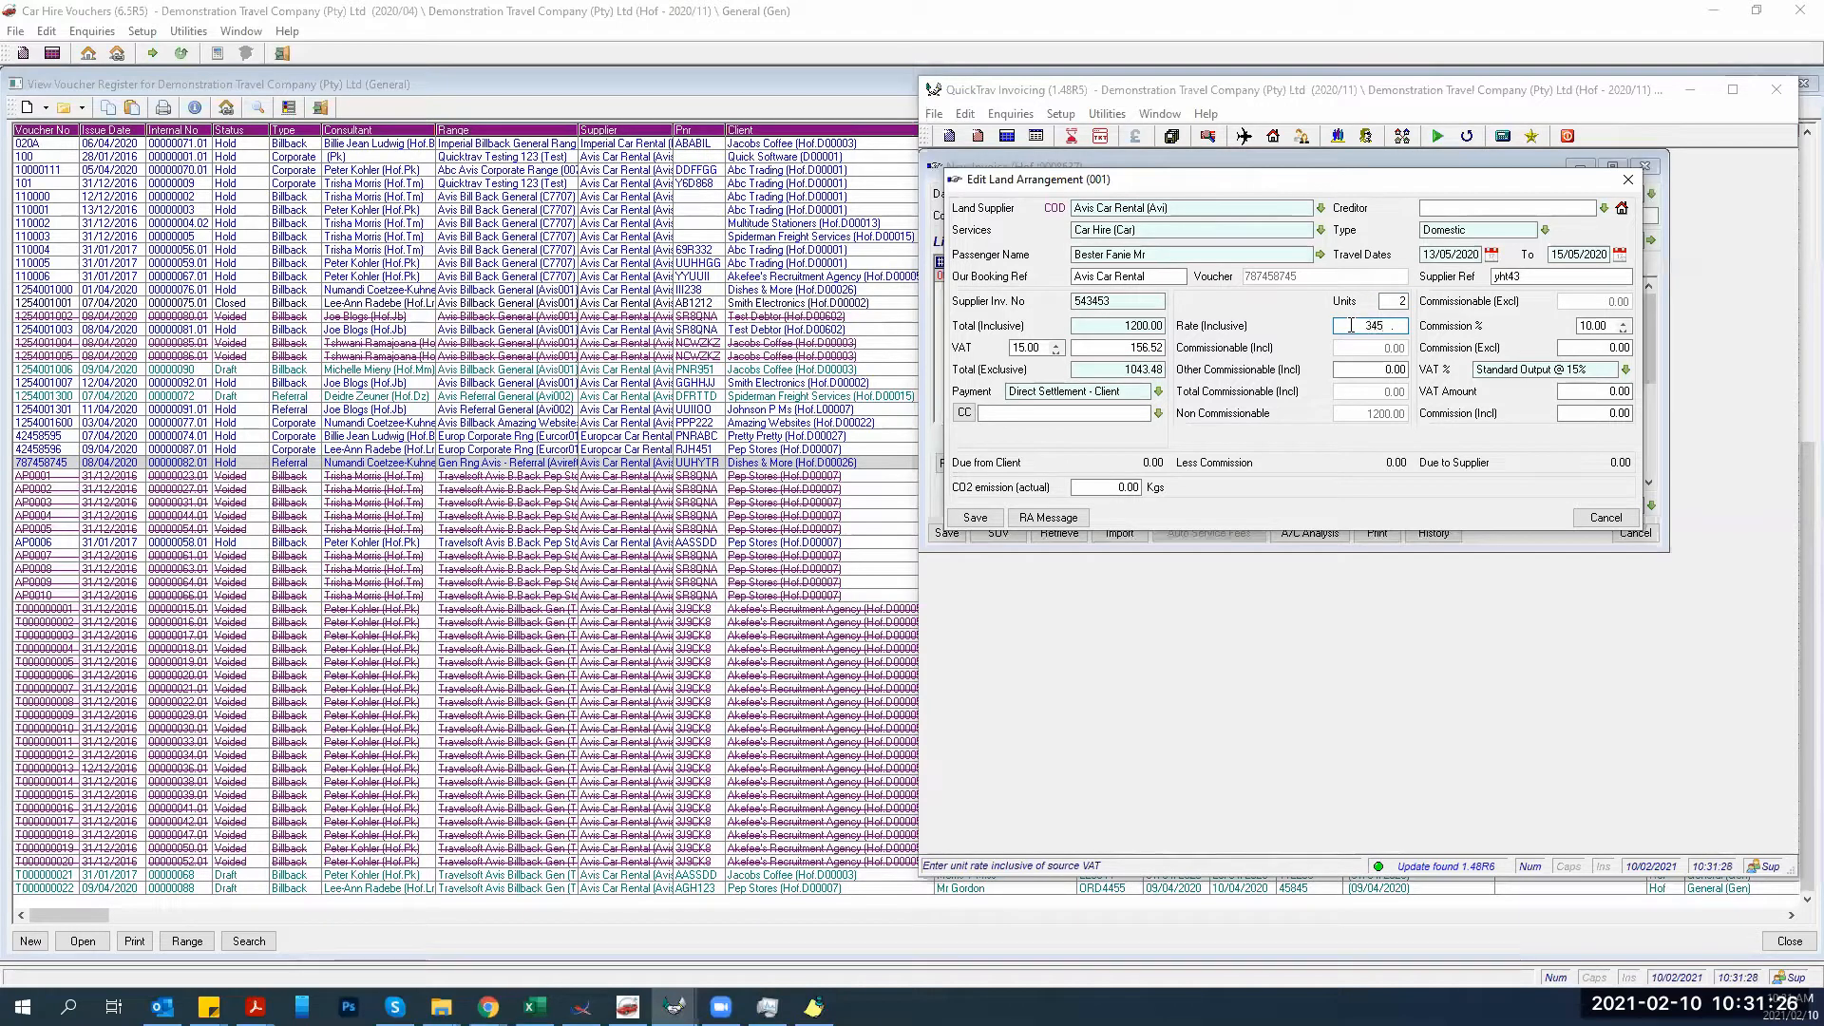
pyautogui.press('Tab')
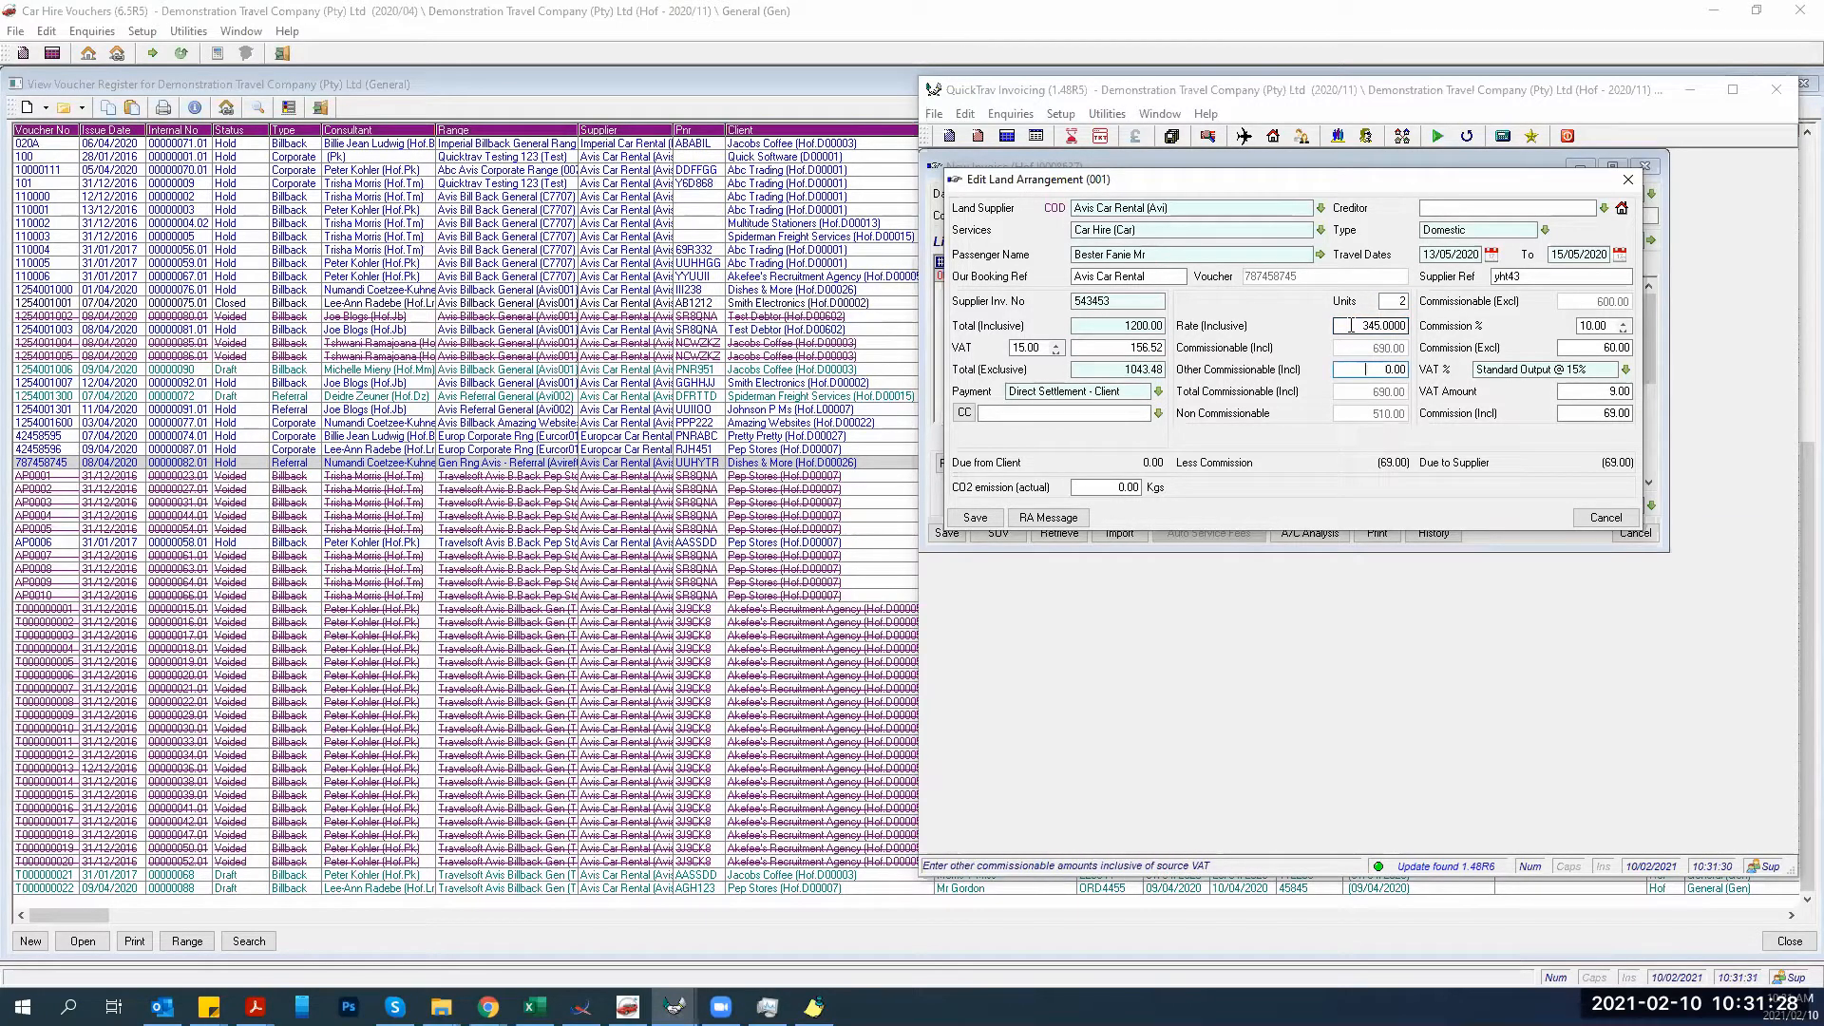
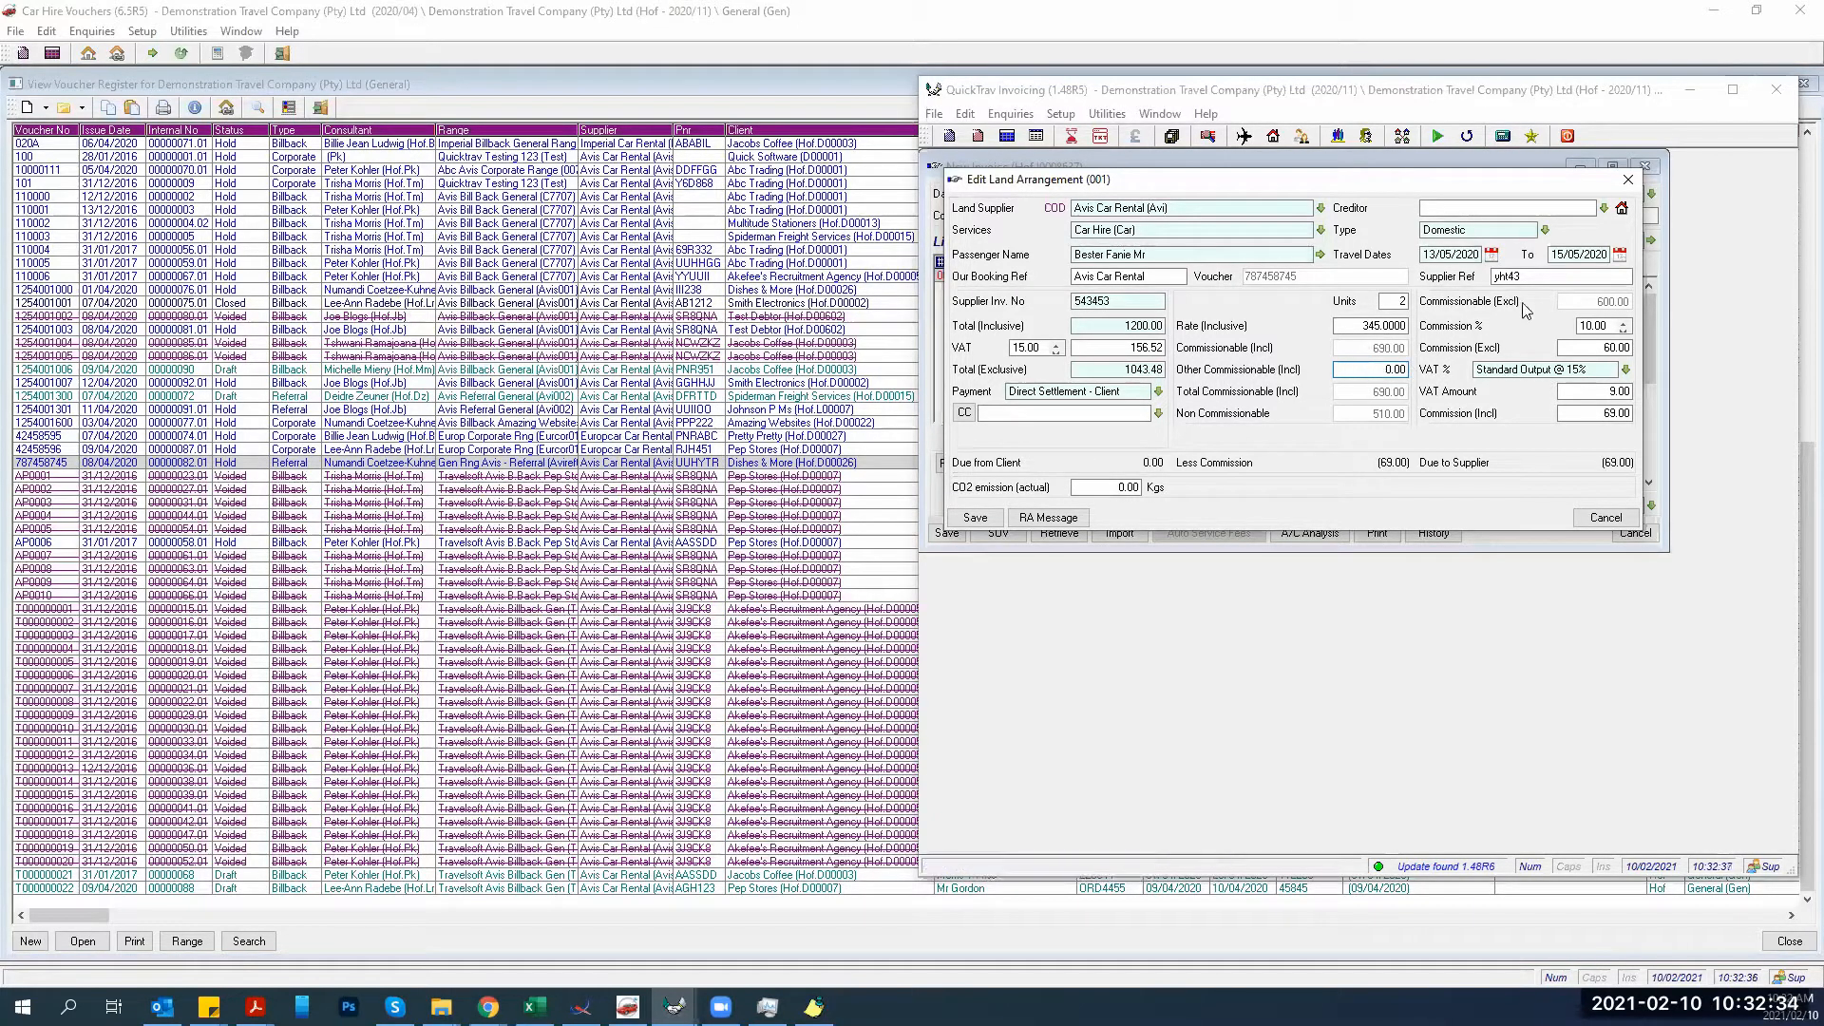
# Open the Avis Car Rental creditor's Edit Land Principal details from the car-hire arrangement.
pyautogui.click(1568, 350)
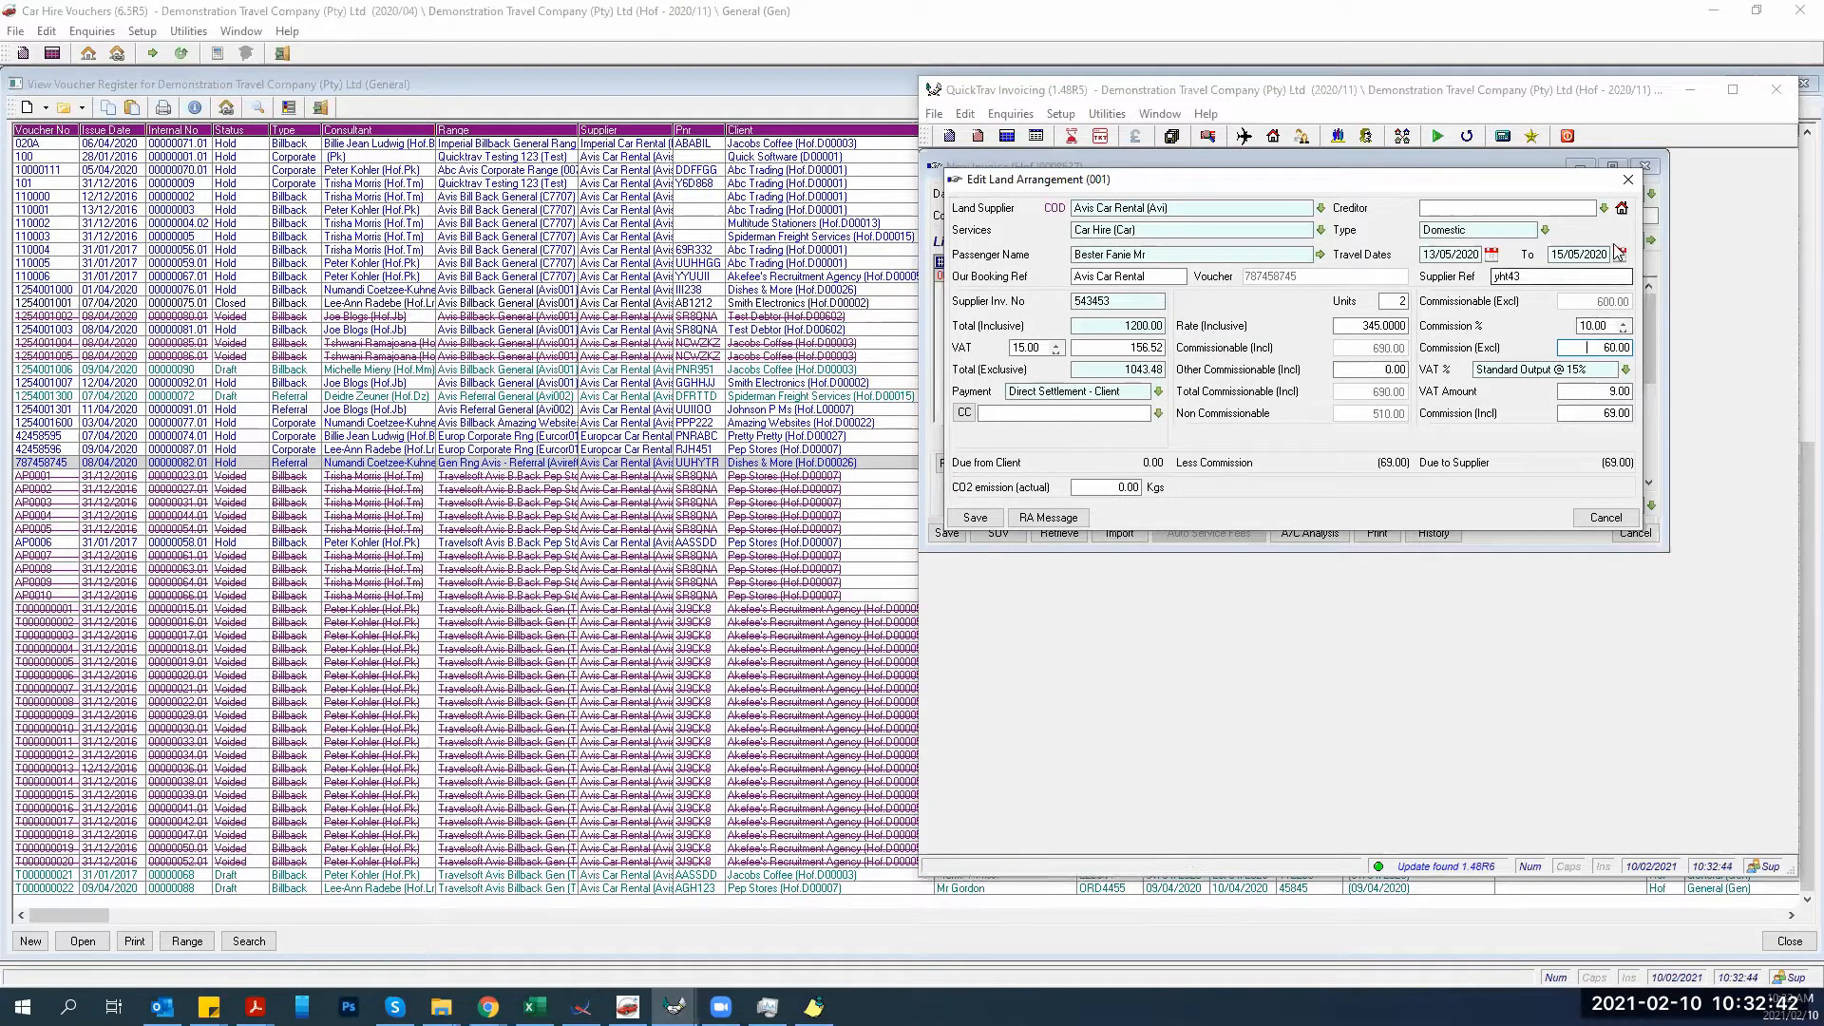
pyautogui.click(1619, 207)
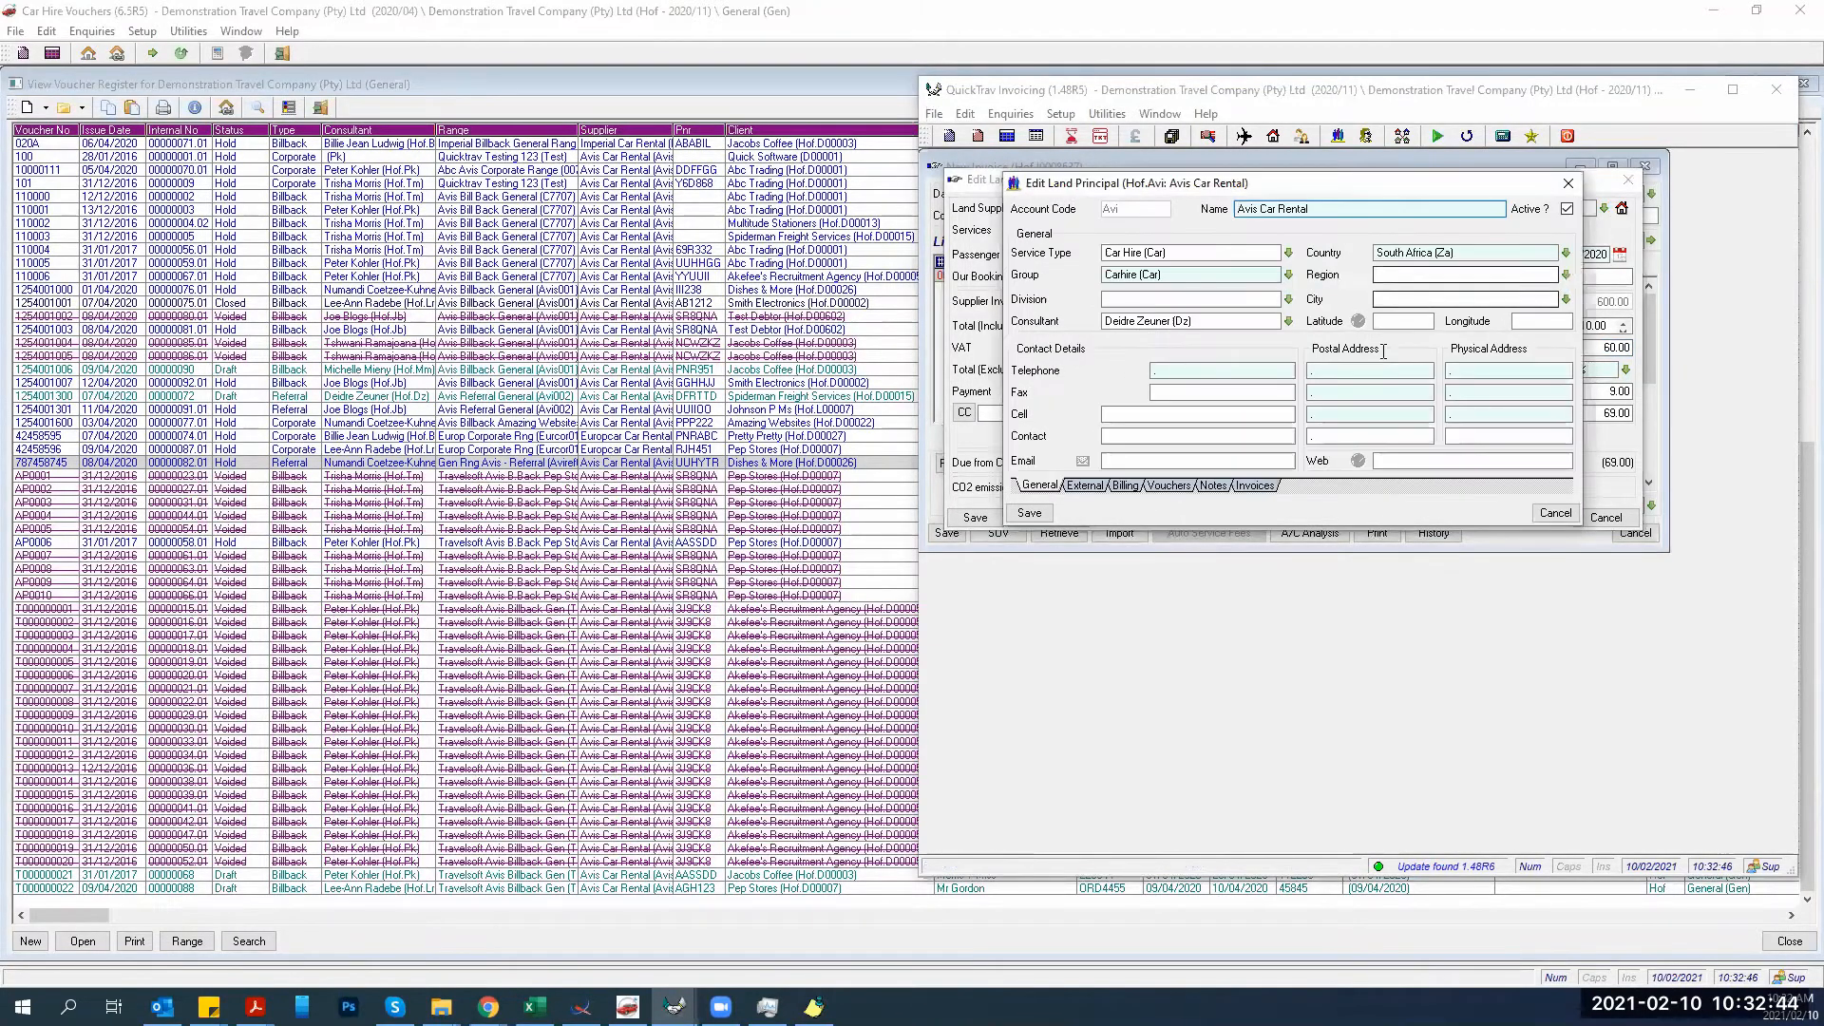
# Review the Avis principal's External and Billing tabs (COD immediate remittance advice), then save it.
pyautogui.click(1102, 486)
pyautogui.click(1124, 486)
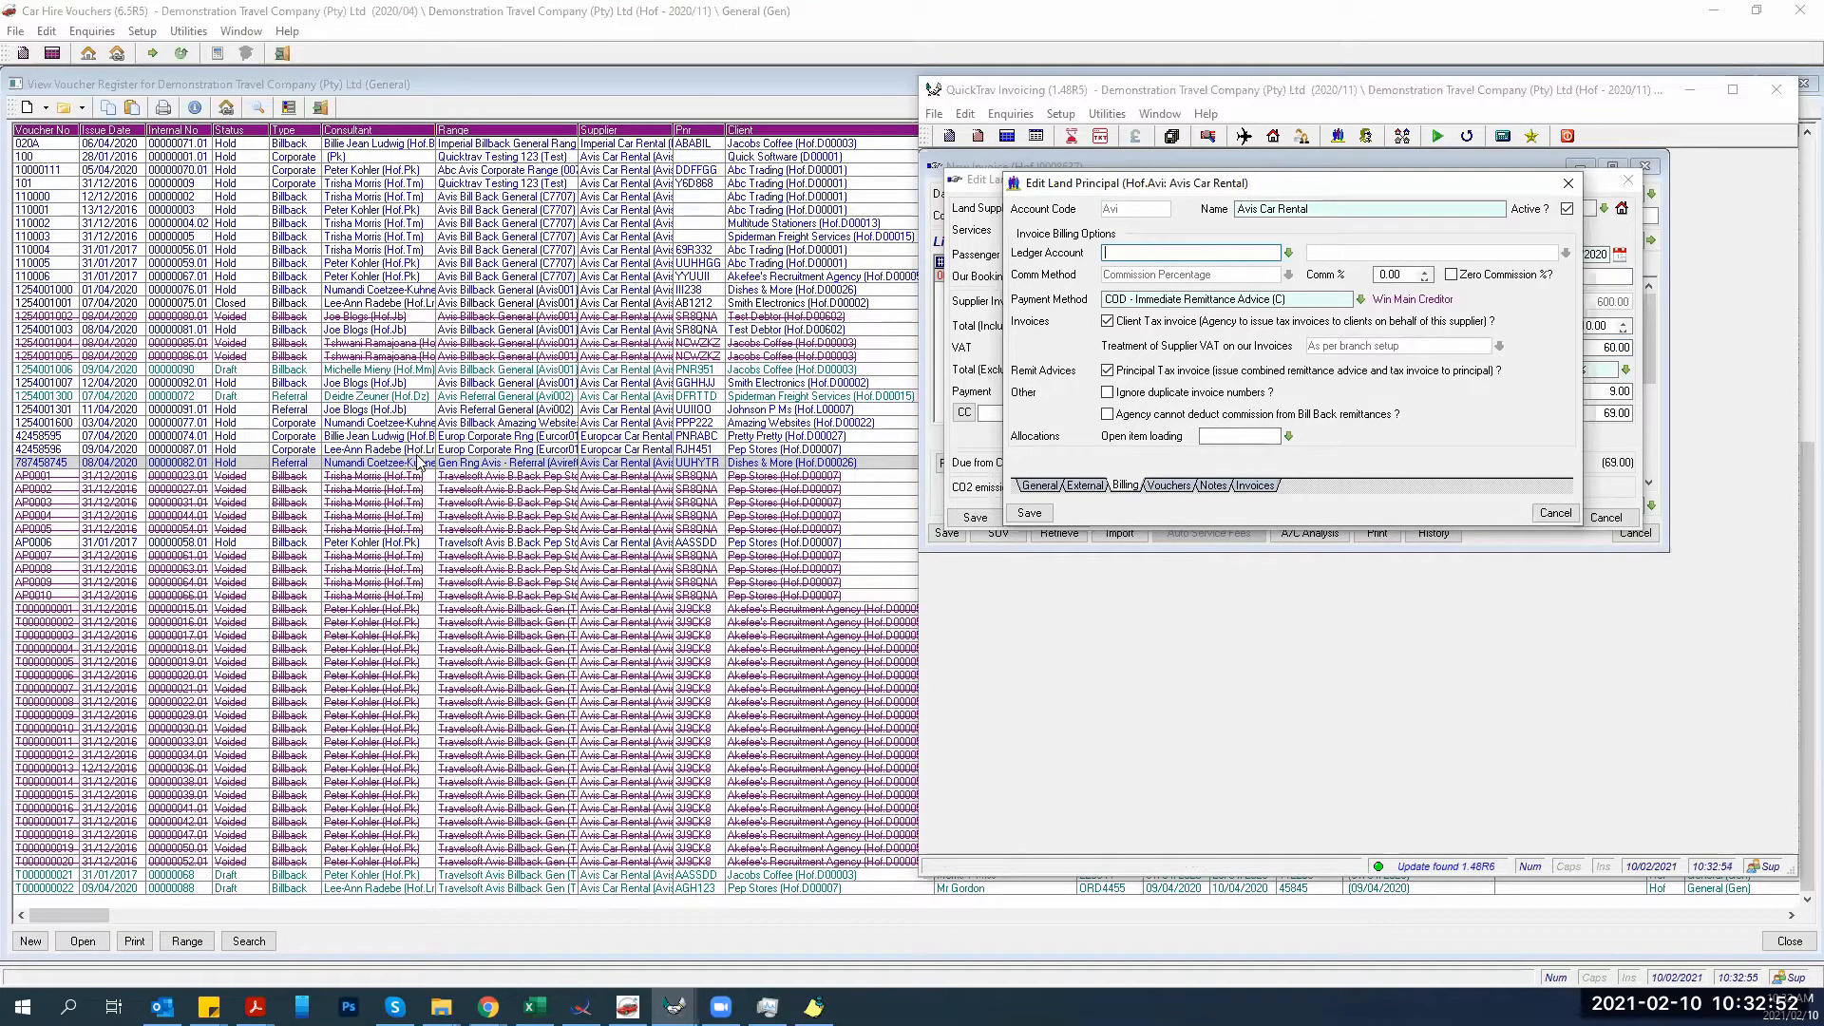
pyautogui.click(1017, 516)
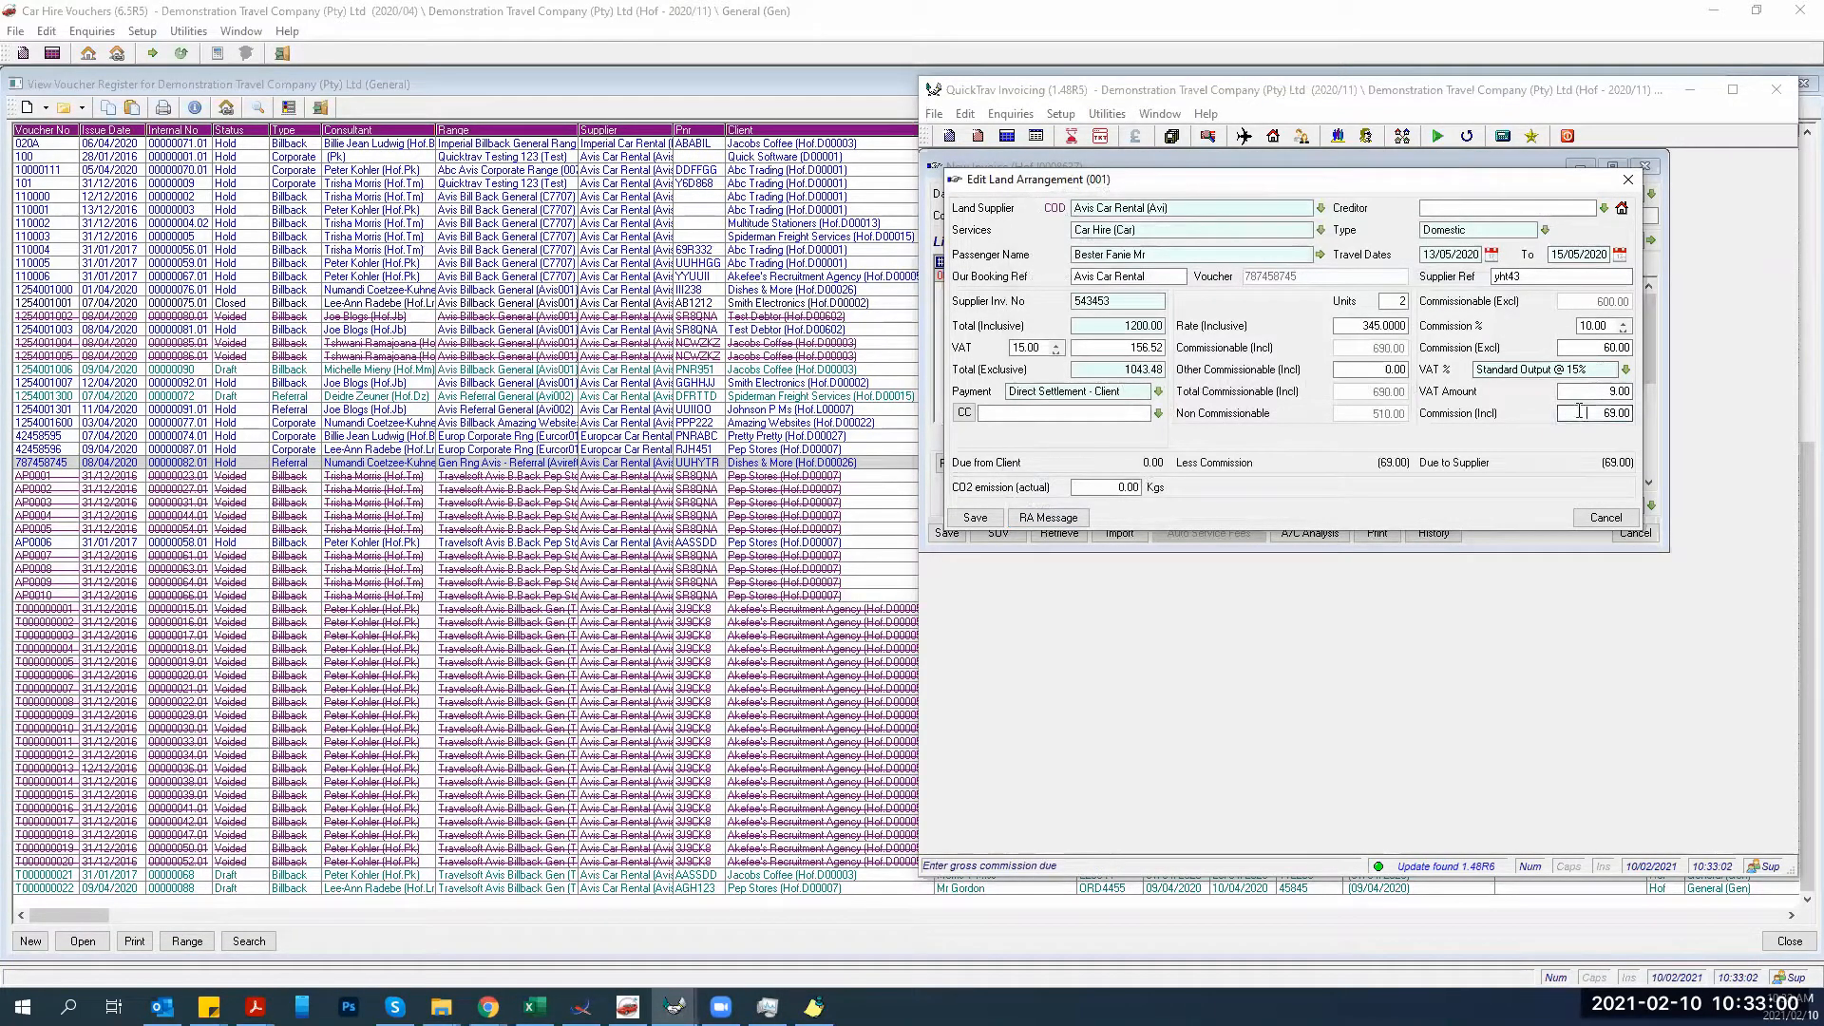
# Set commission incl. VAT to 45.60 and CO2 emission to 3.45, then save the arrangement.
pyautogui.click(1578, 411)
pyautogui.write('45.6')
pyautogui.press('Tab')
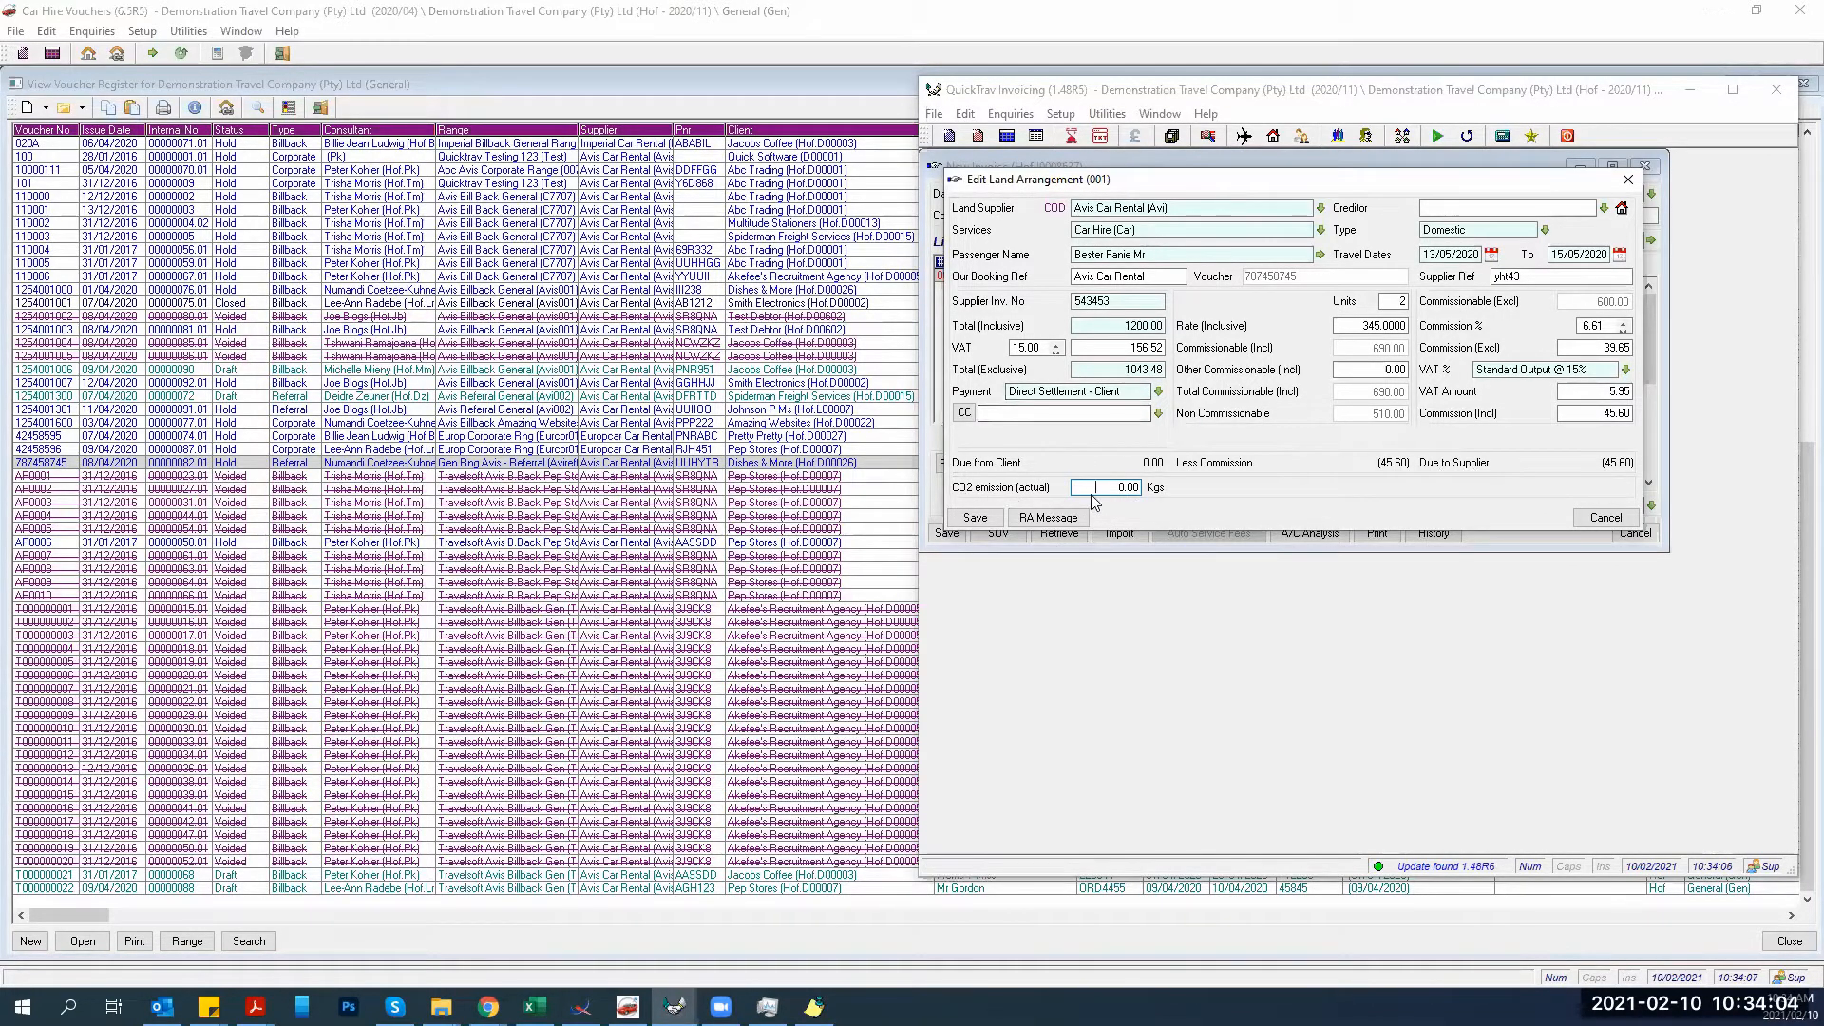
pyautogui.write('3.45')
pyautogui.press('Tab')
pyautogui.click(1099, 489)
pyautogui.click(991, 522)
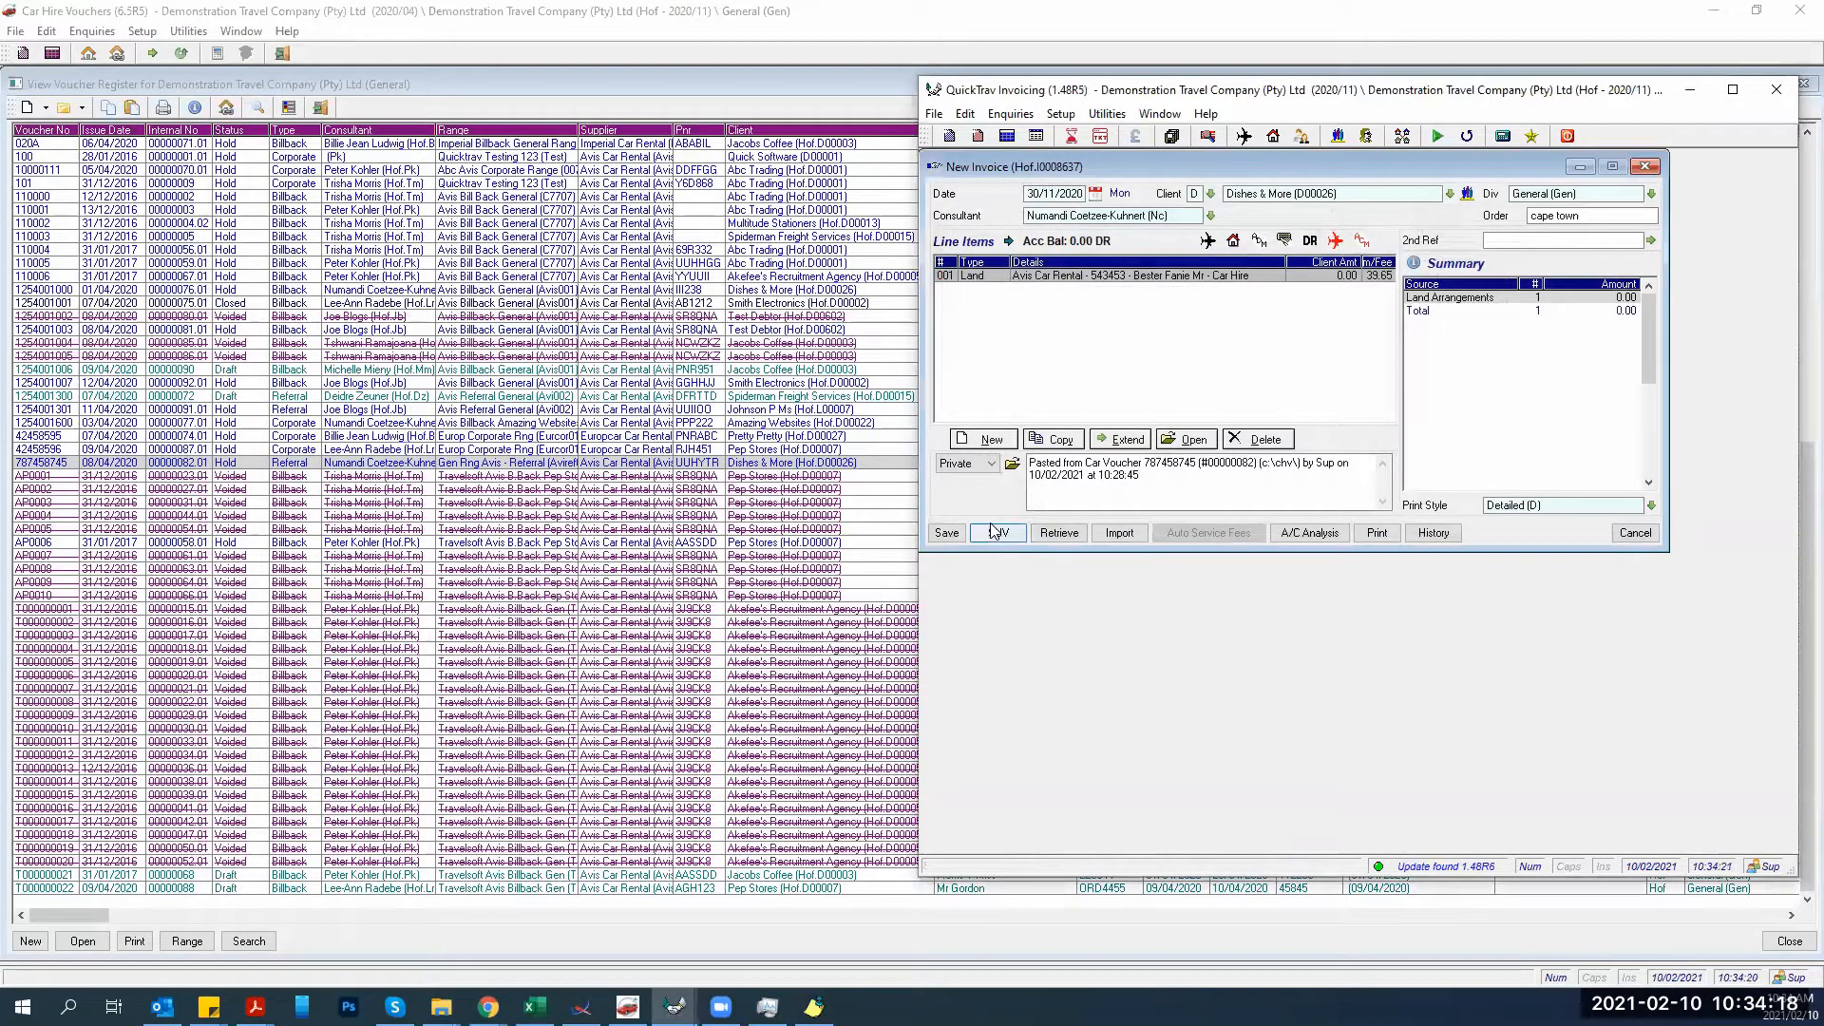
# Add a new Service Fees line linked to the Avis booking source reference.
pyautogui.click(974, 440)
pyautogui.click(1064, 436)
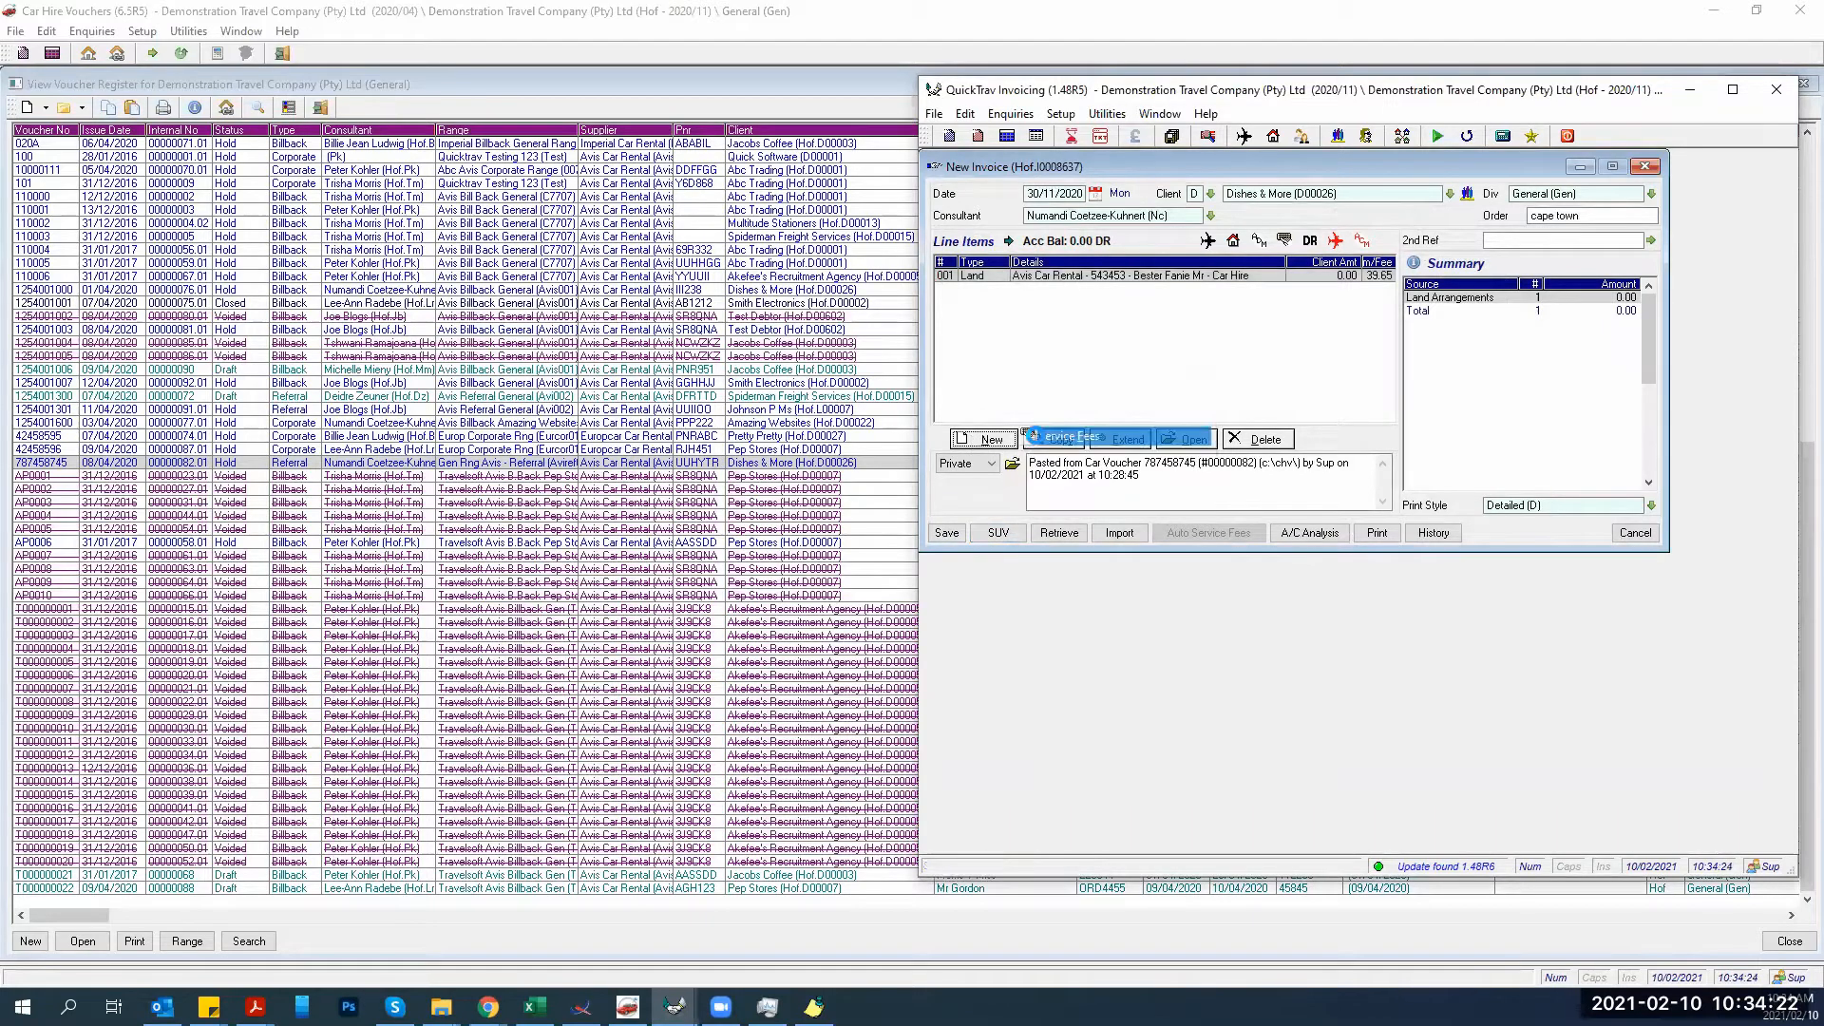
pyautogui.write('s')
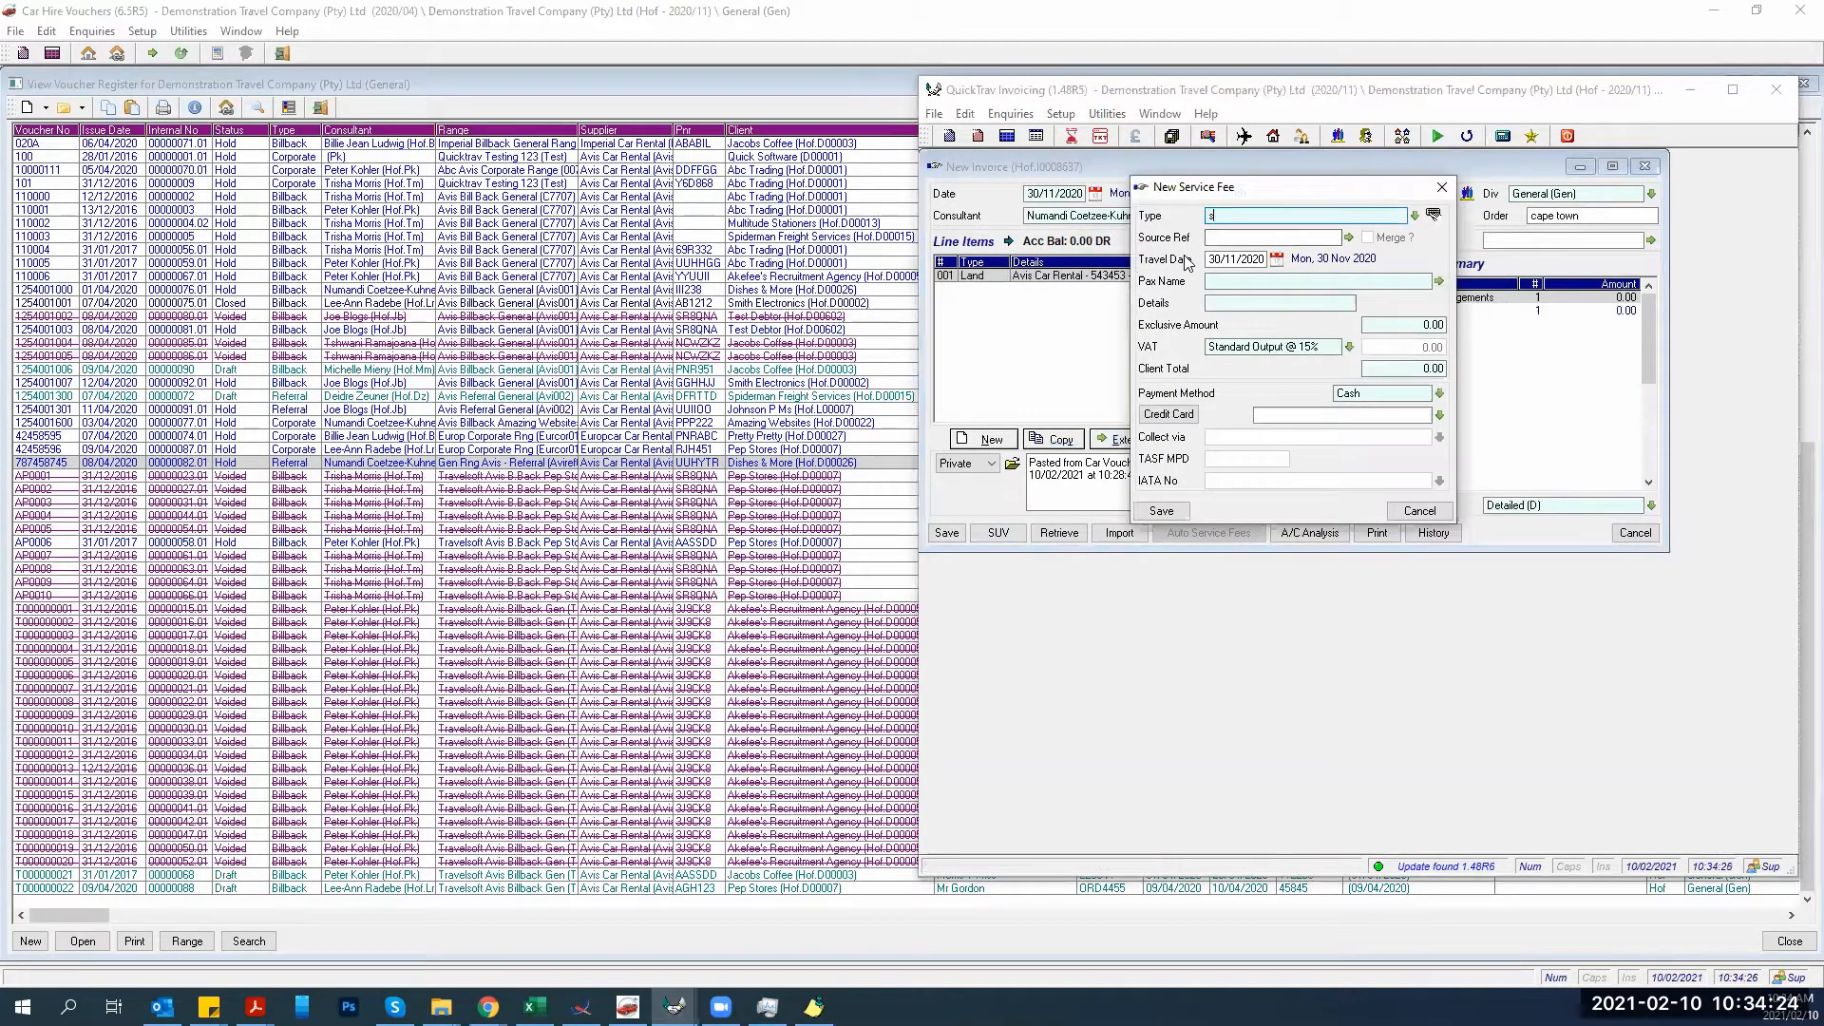
pyautogui.write(' (Ser')
pyautogui.press('Tab')
pyautogui.click(1348, 238)
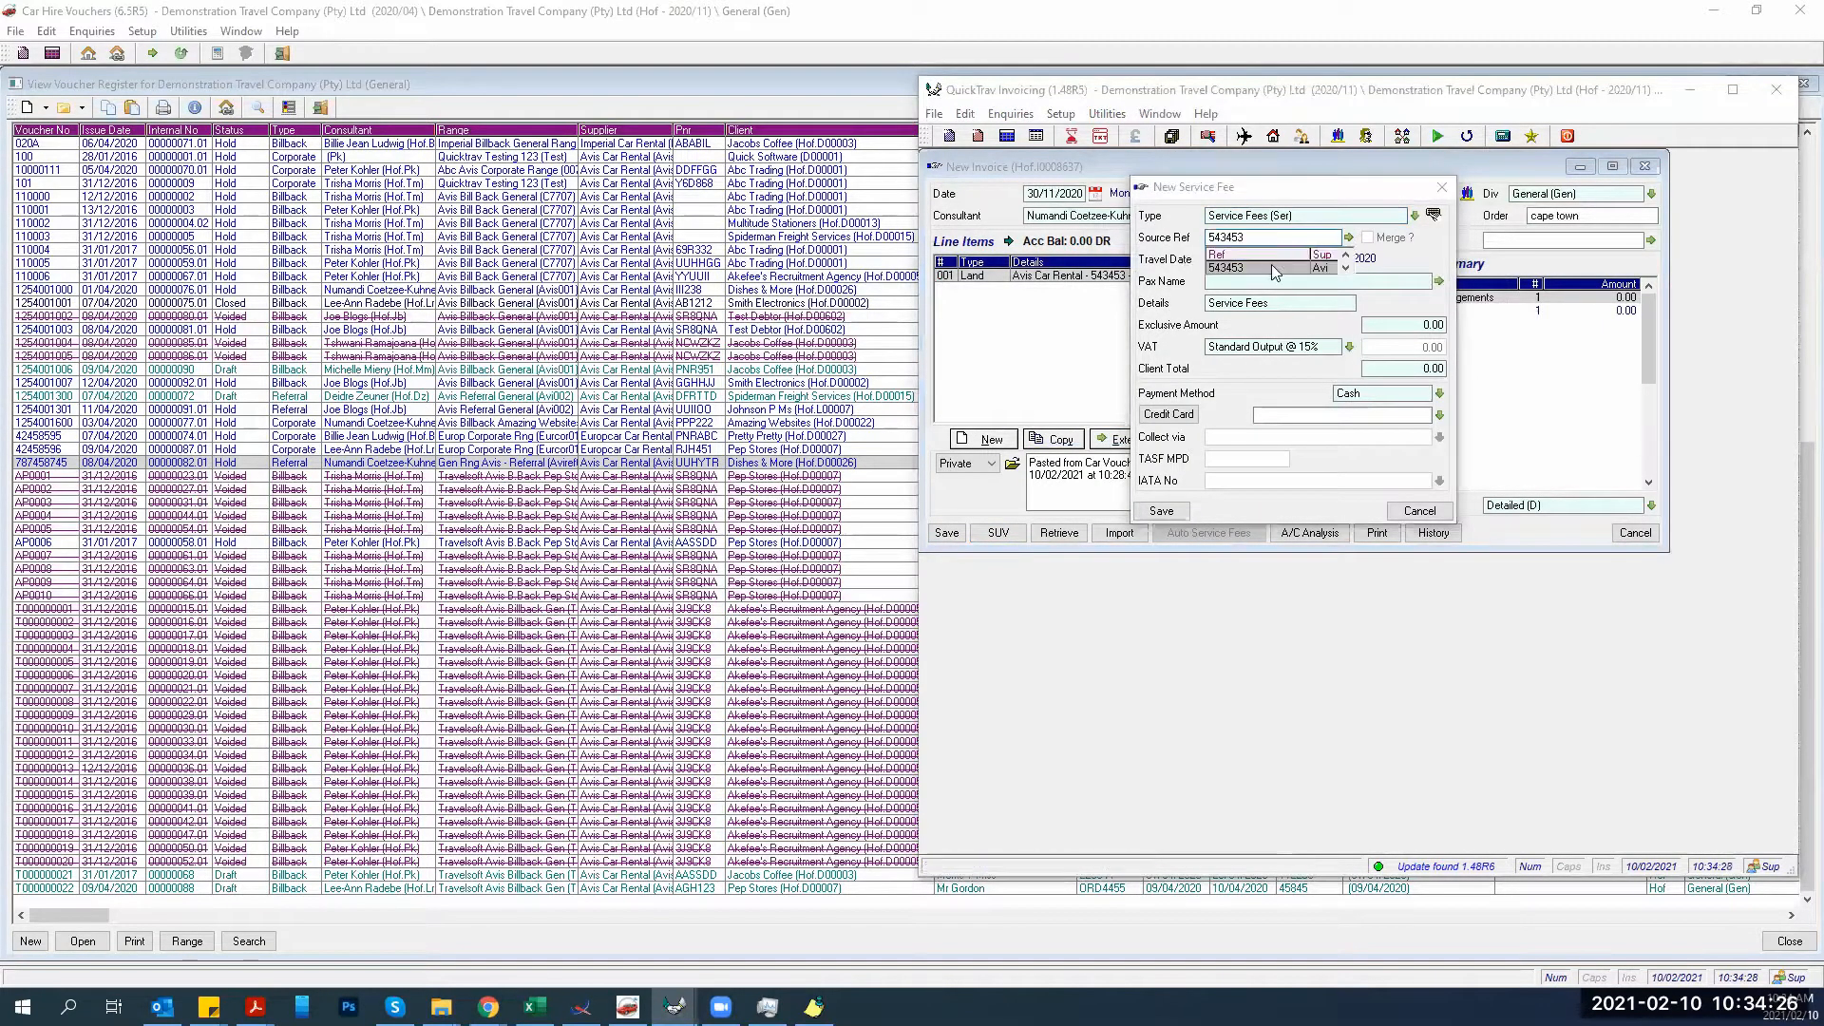
pyautogui.click(1274, 269)
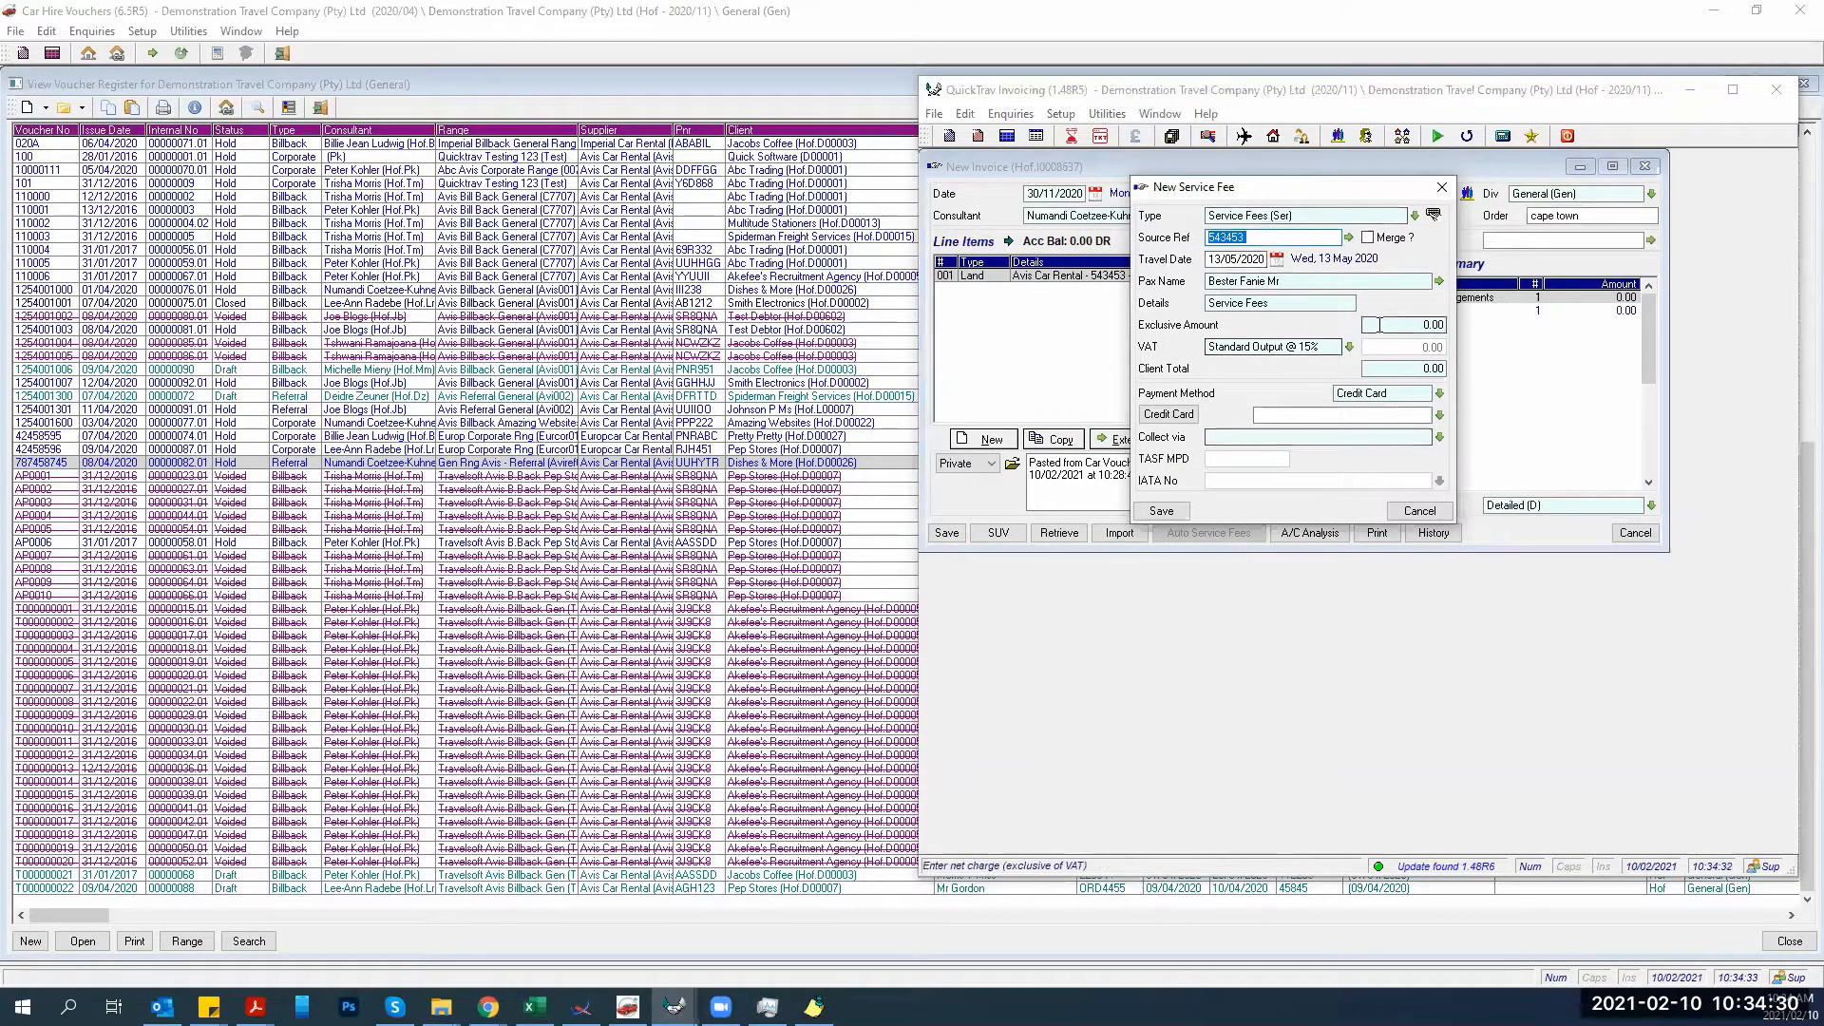
# Set the fee's client total to 228 with Cash payment, and save the line.
pyautogui.click(1398, 369)
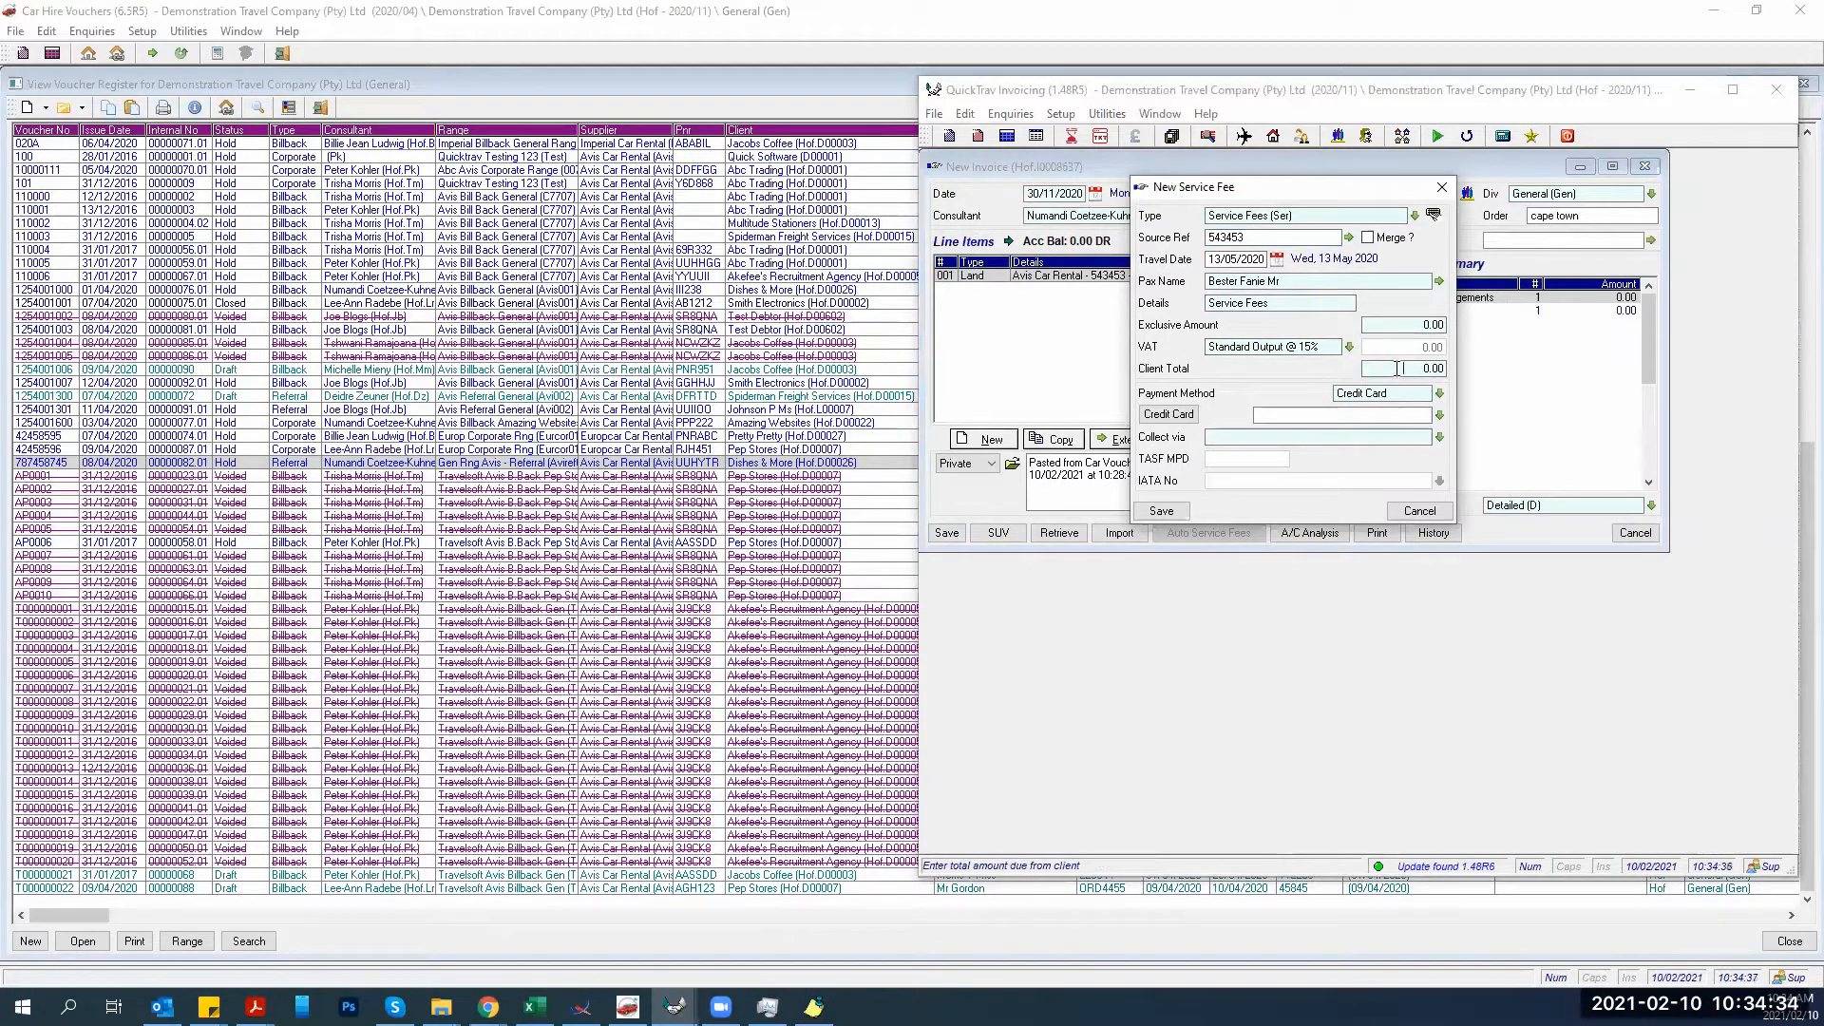
pyautogui.write('228')
pyautogui.press('Tab')
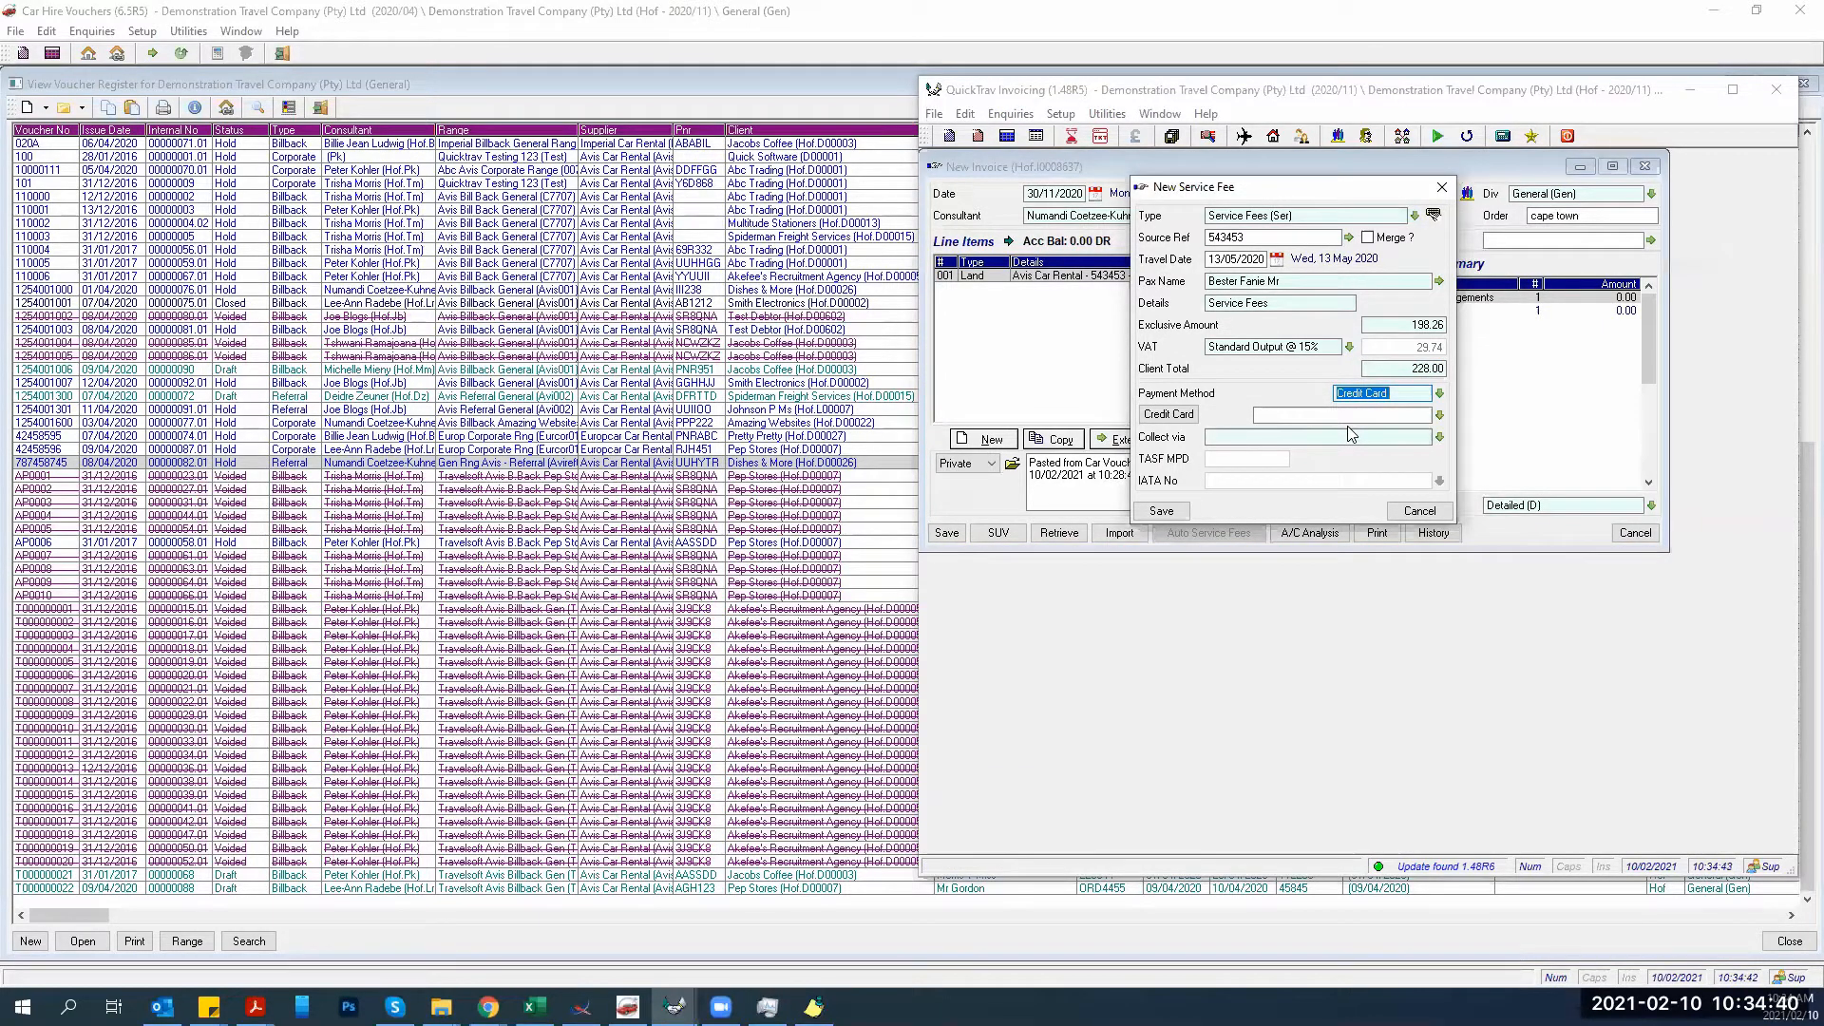
pyautogui.moveTo(1254, 183); pyautogui.dragTo(1218, 365)
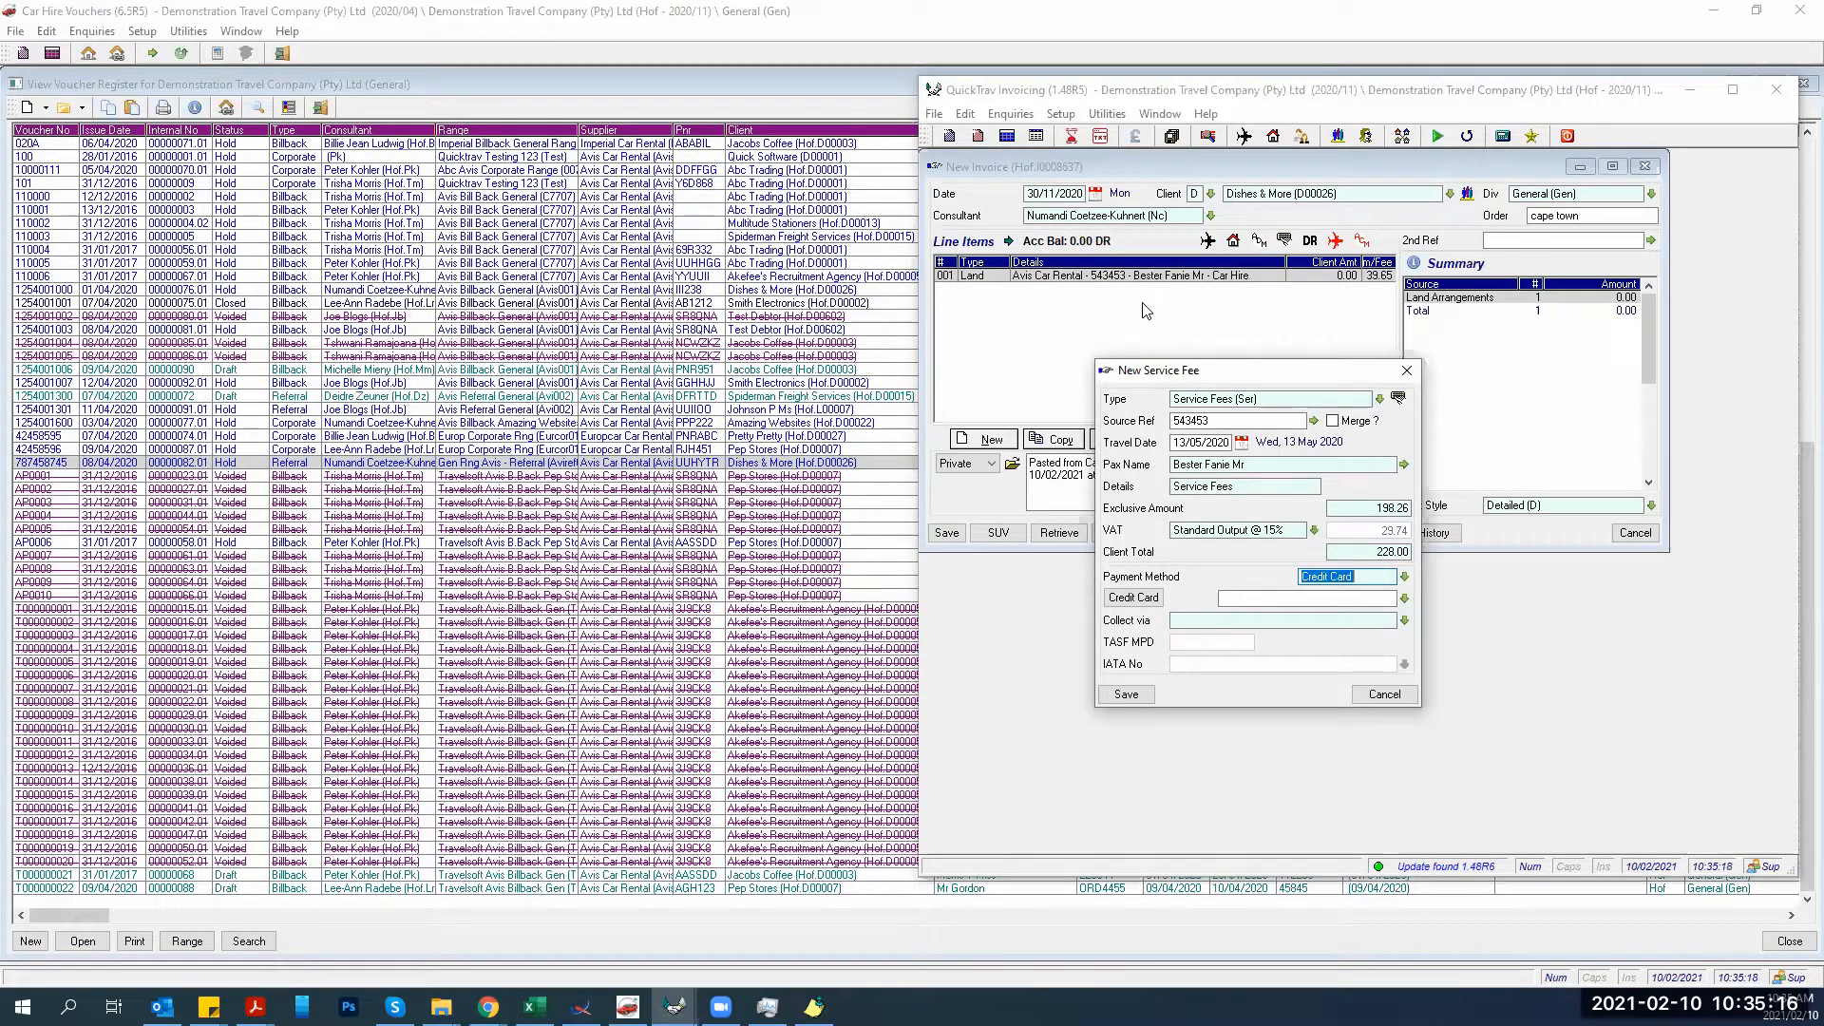
pyautogui.write('ca')
pyautogui.press('Tab')
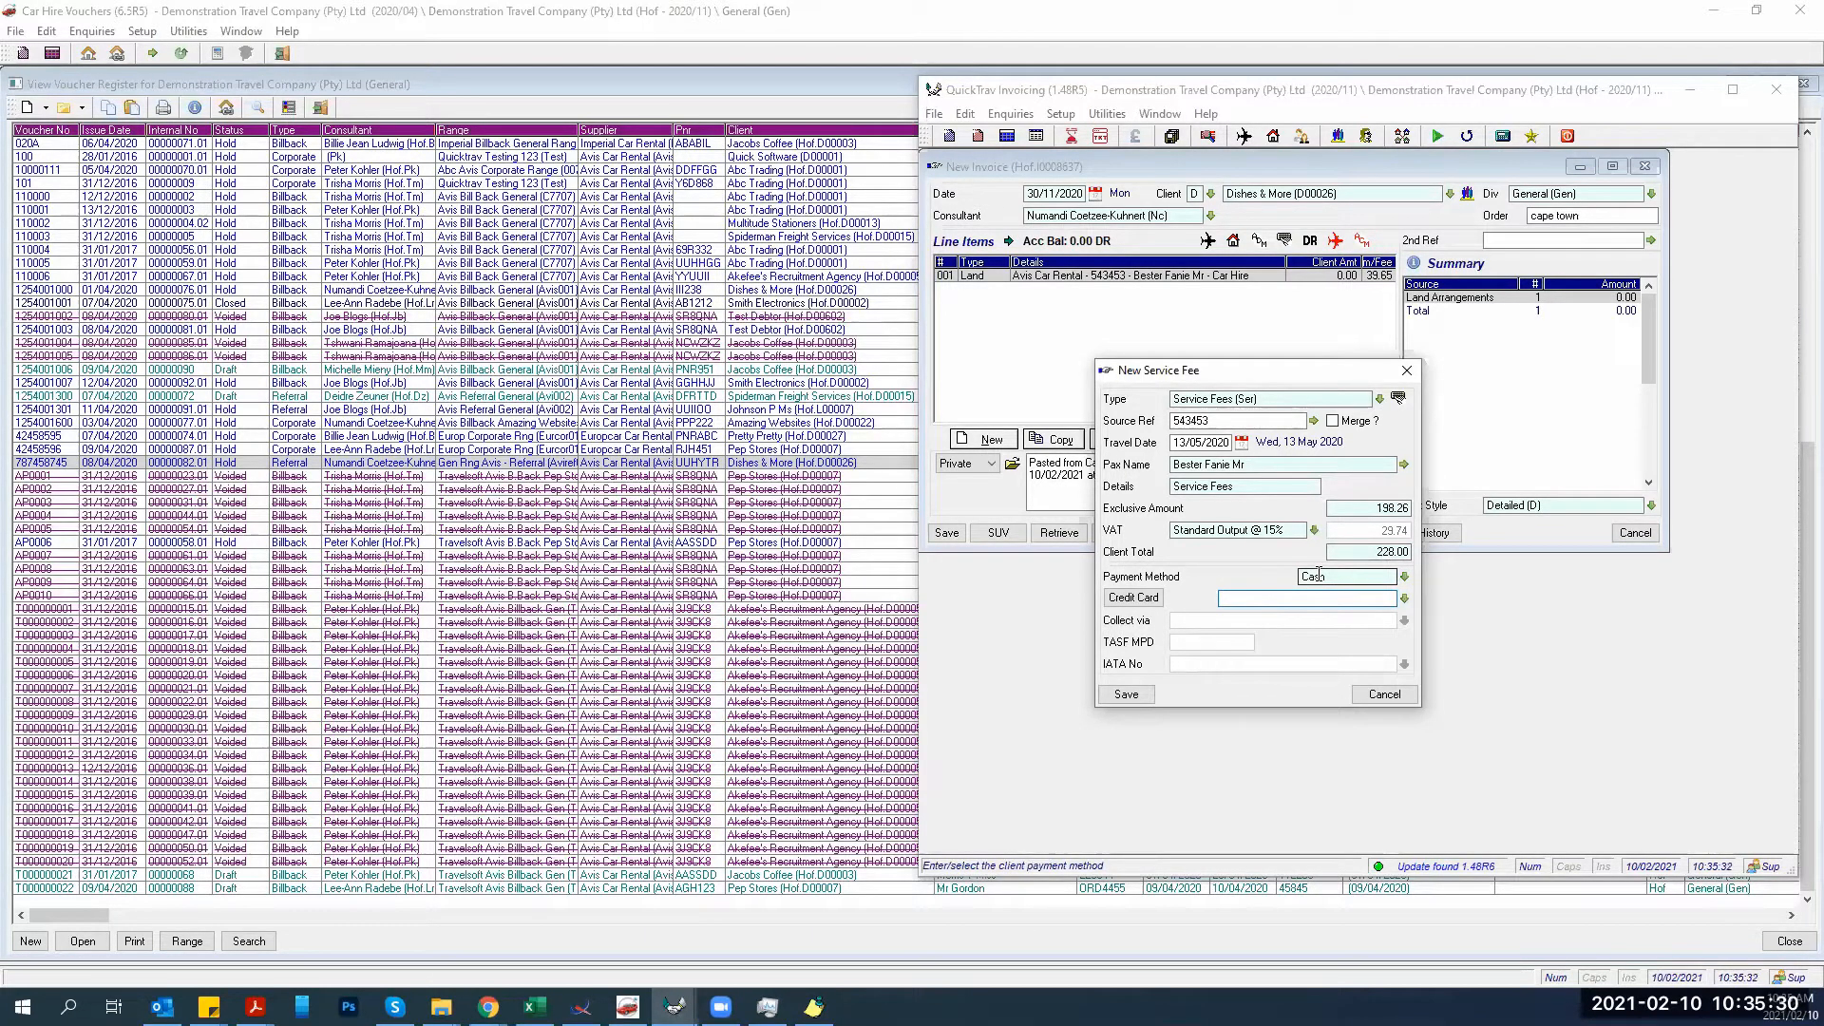
pyautogui.click(1147, 696)
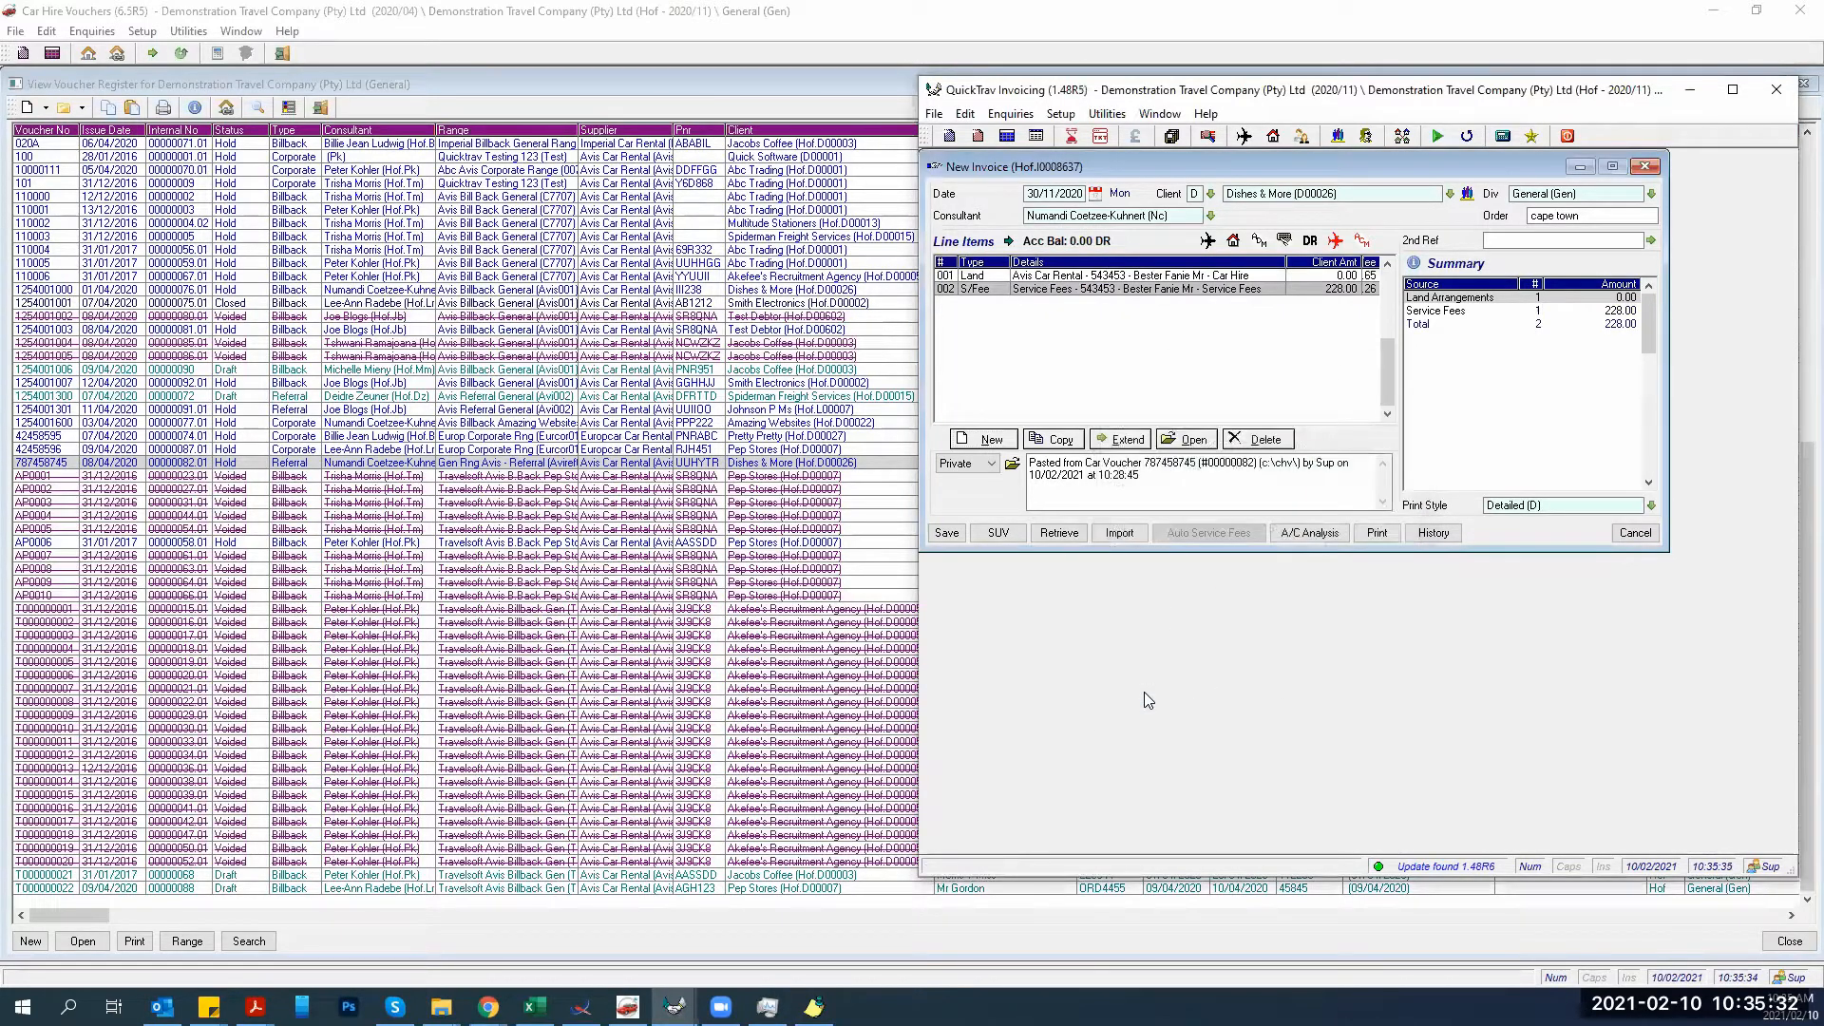
# Save the invoice and its accounting analysis, dismiss the voucher-closed notice, and return to the Voucher Register.
pyautogui.moveTo(1150, 476); pyautogui.dragTo(1028, 452)
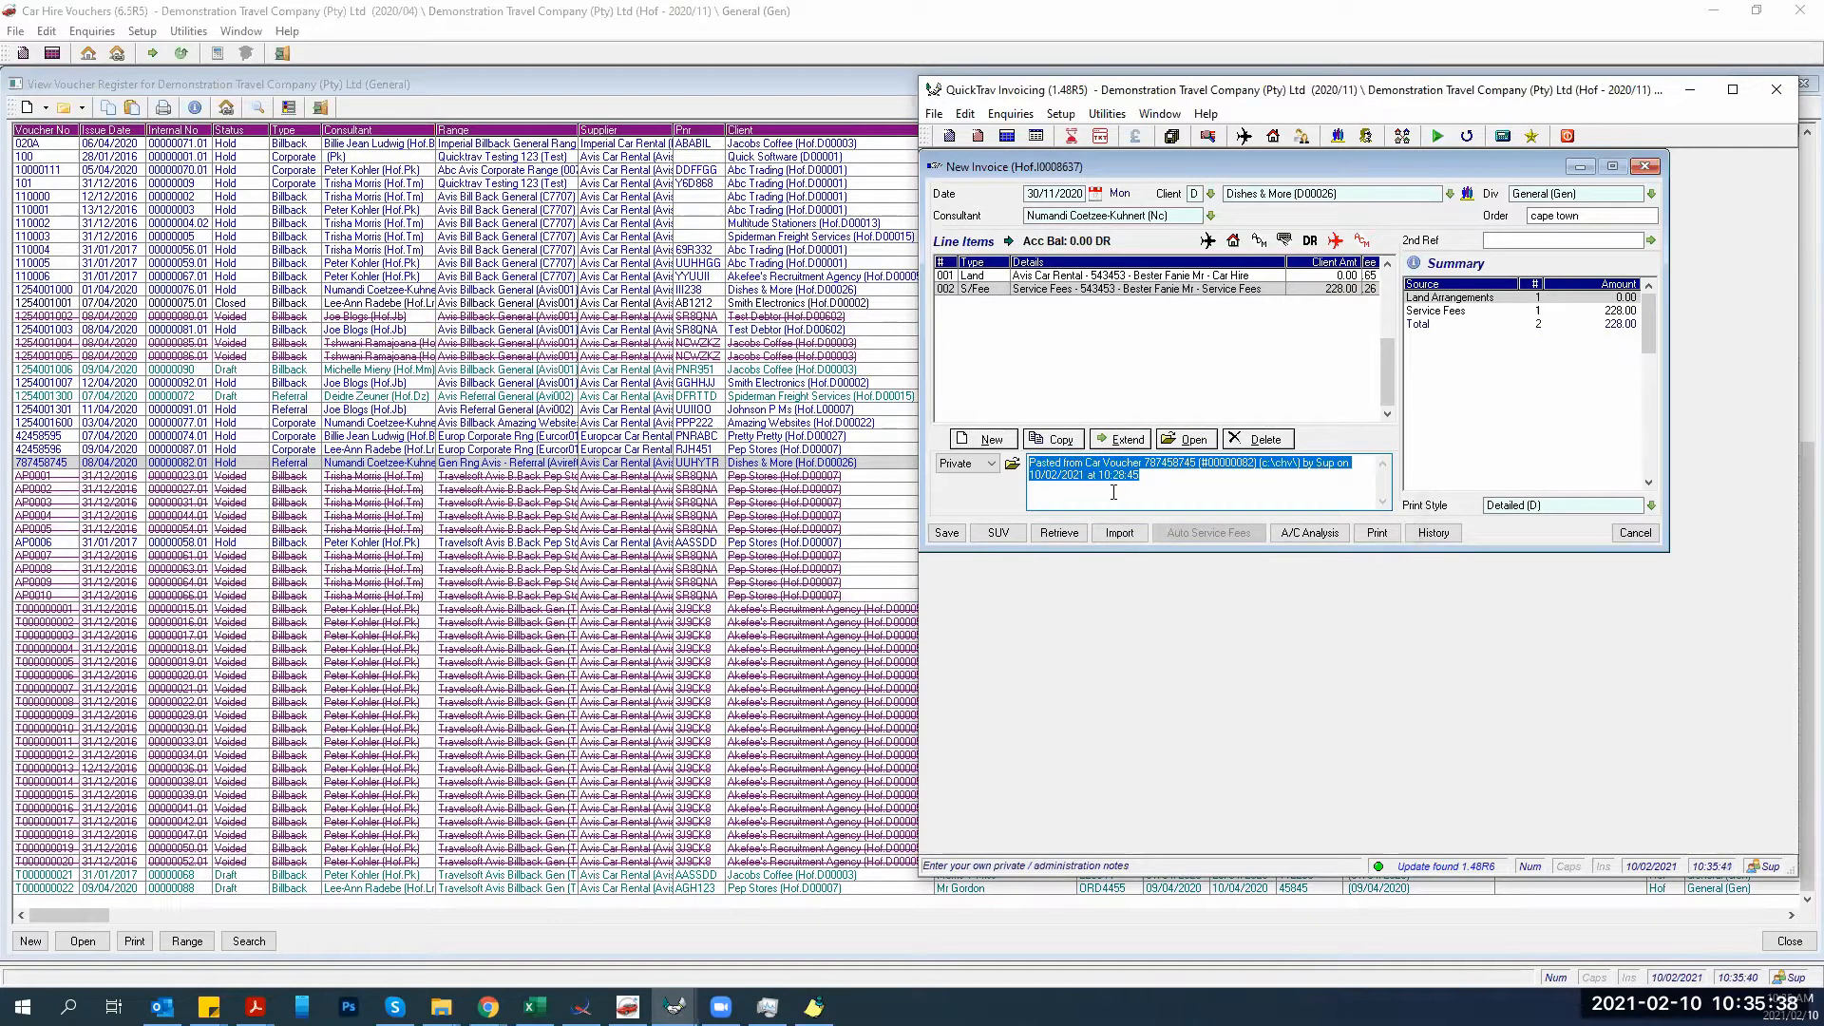
pyautogui.click(946, 534)
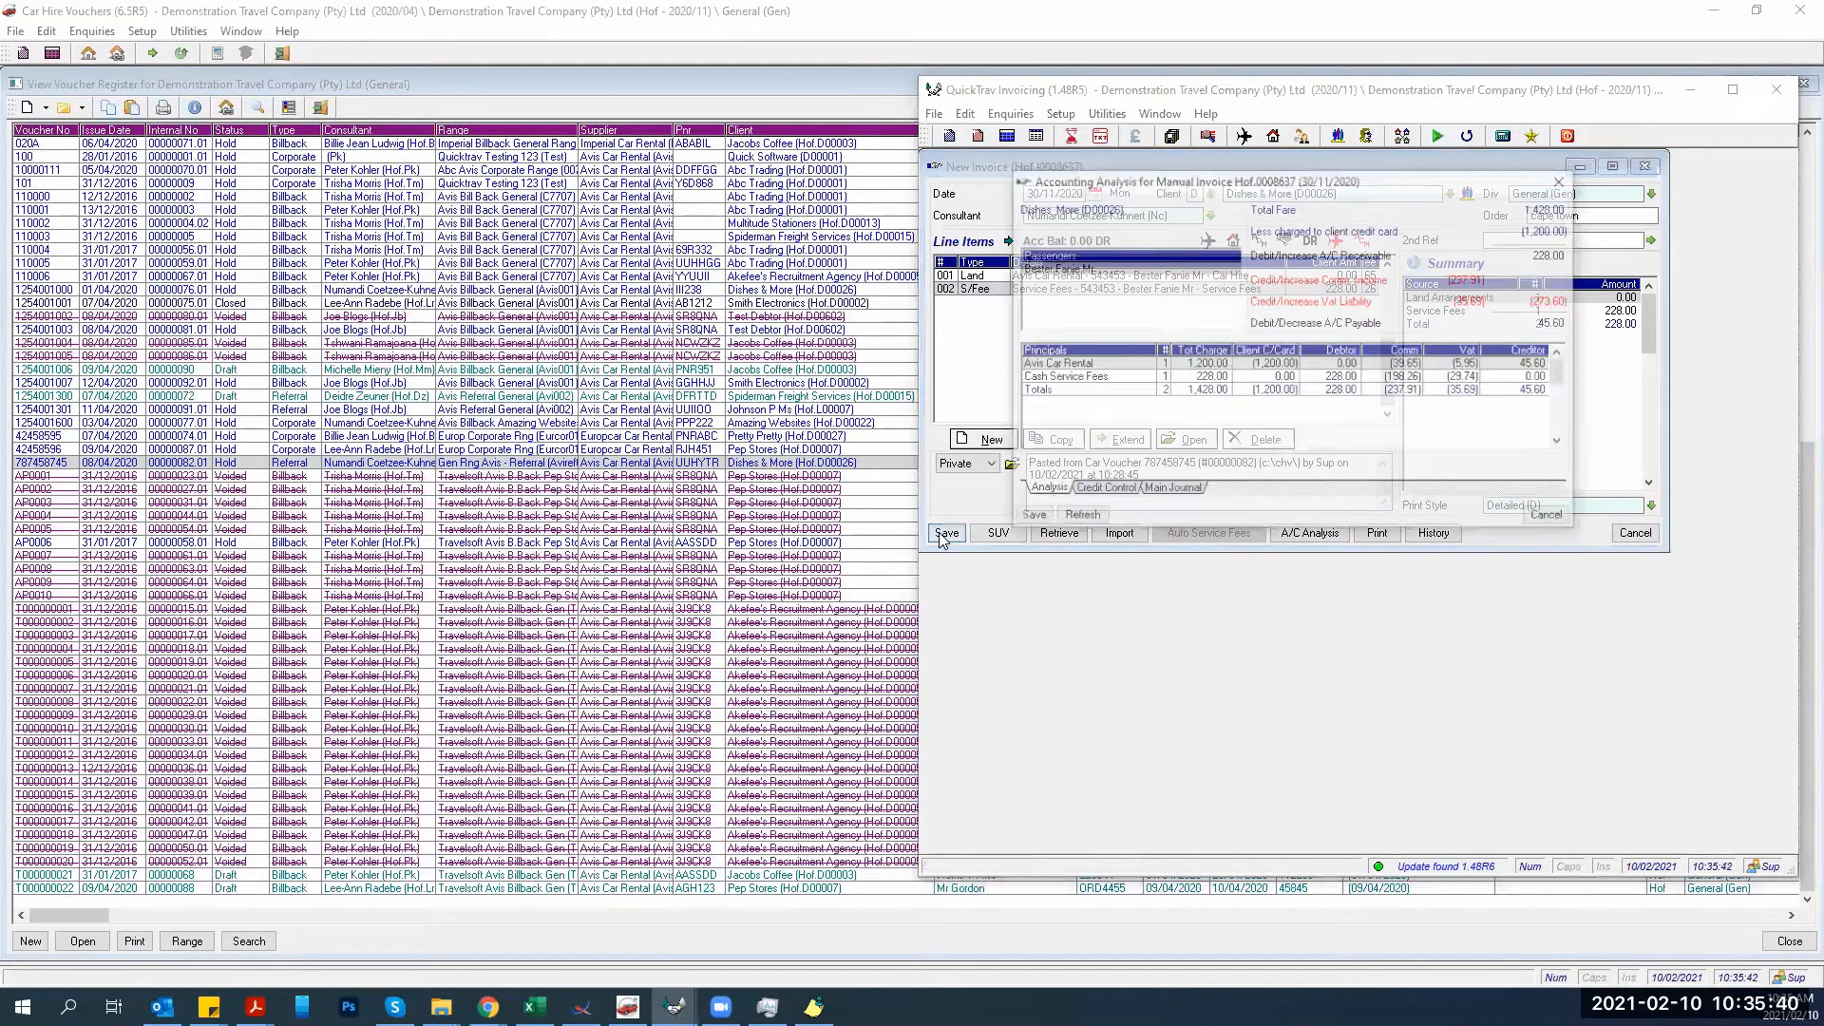
pyautogui.click(1033, 513)
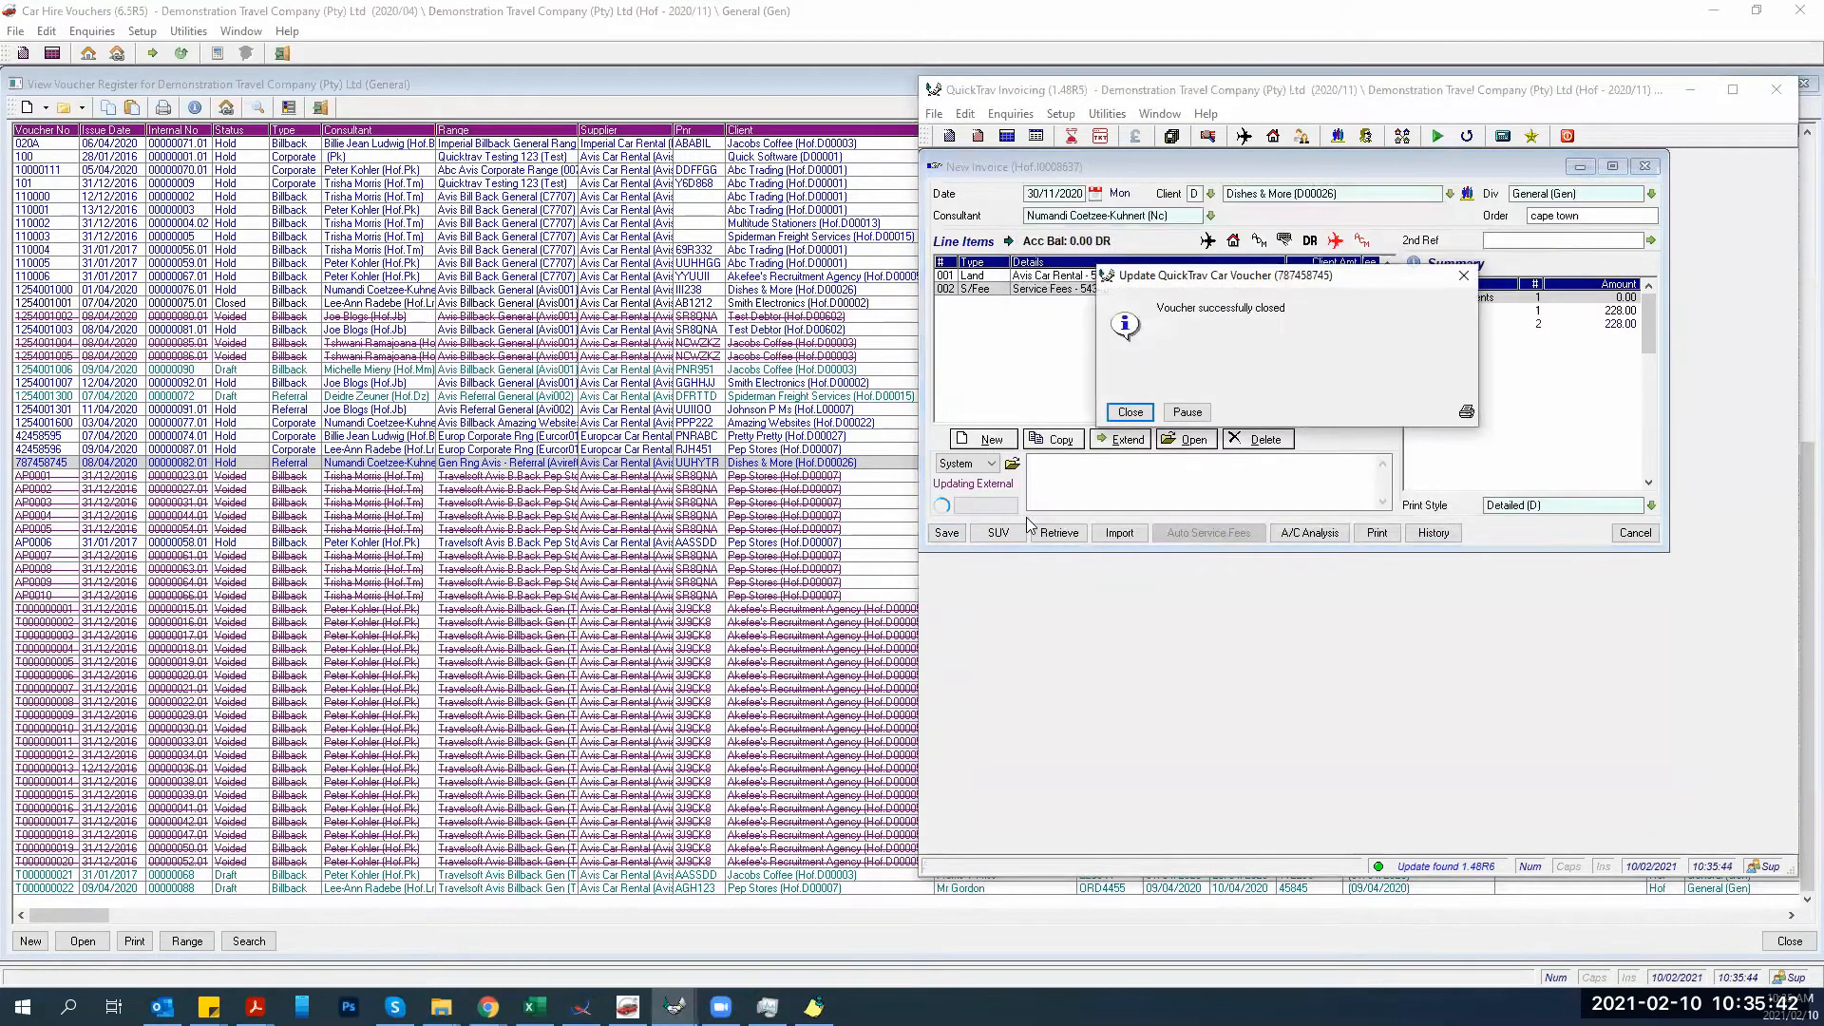
pyautogui.click(1129, 411)
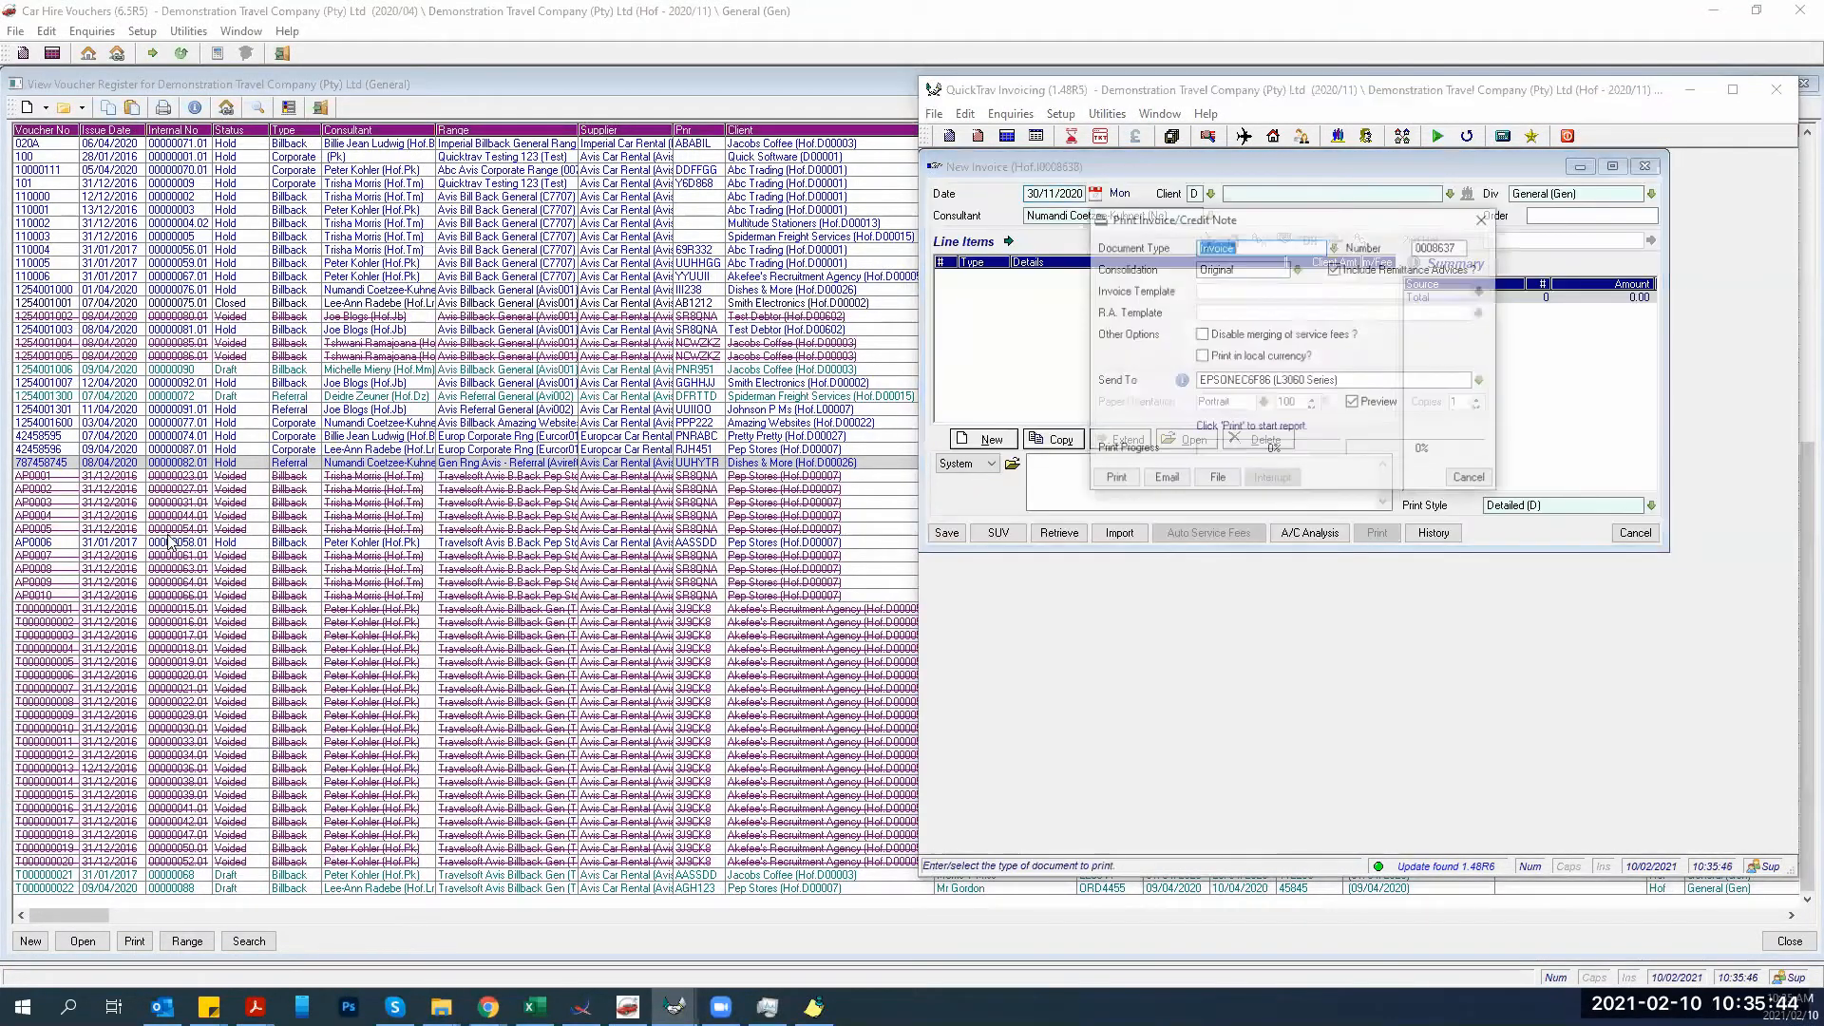
pyautogui.click(154, 503)
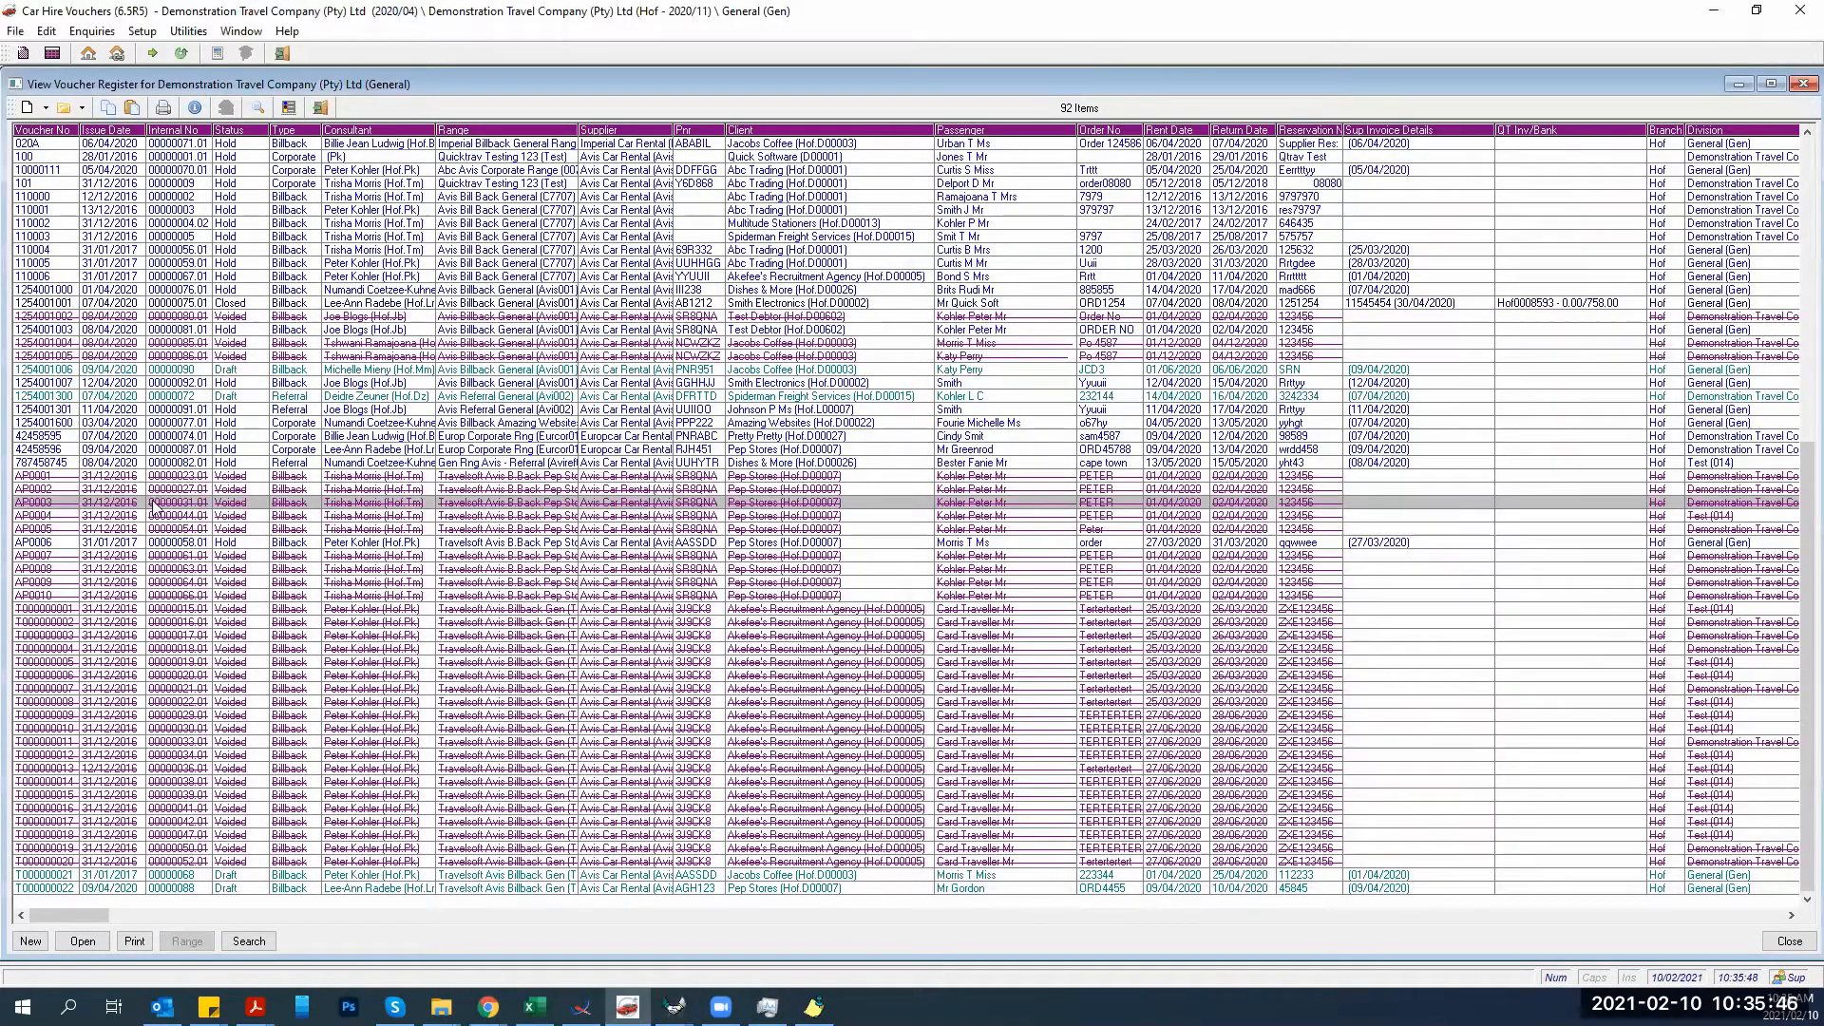
# Open the Closed Avis voucher to check its invoice history, then return to QuickTrav Invoicing.
pyautogui.click(139, 462)
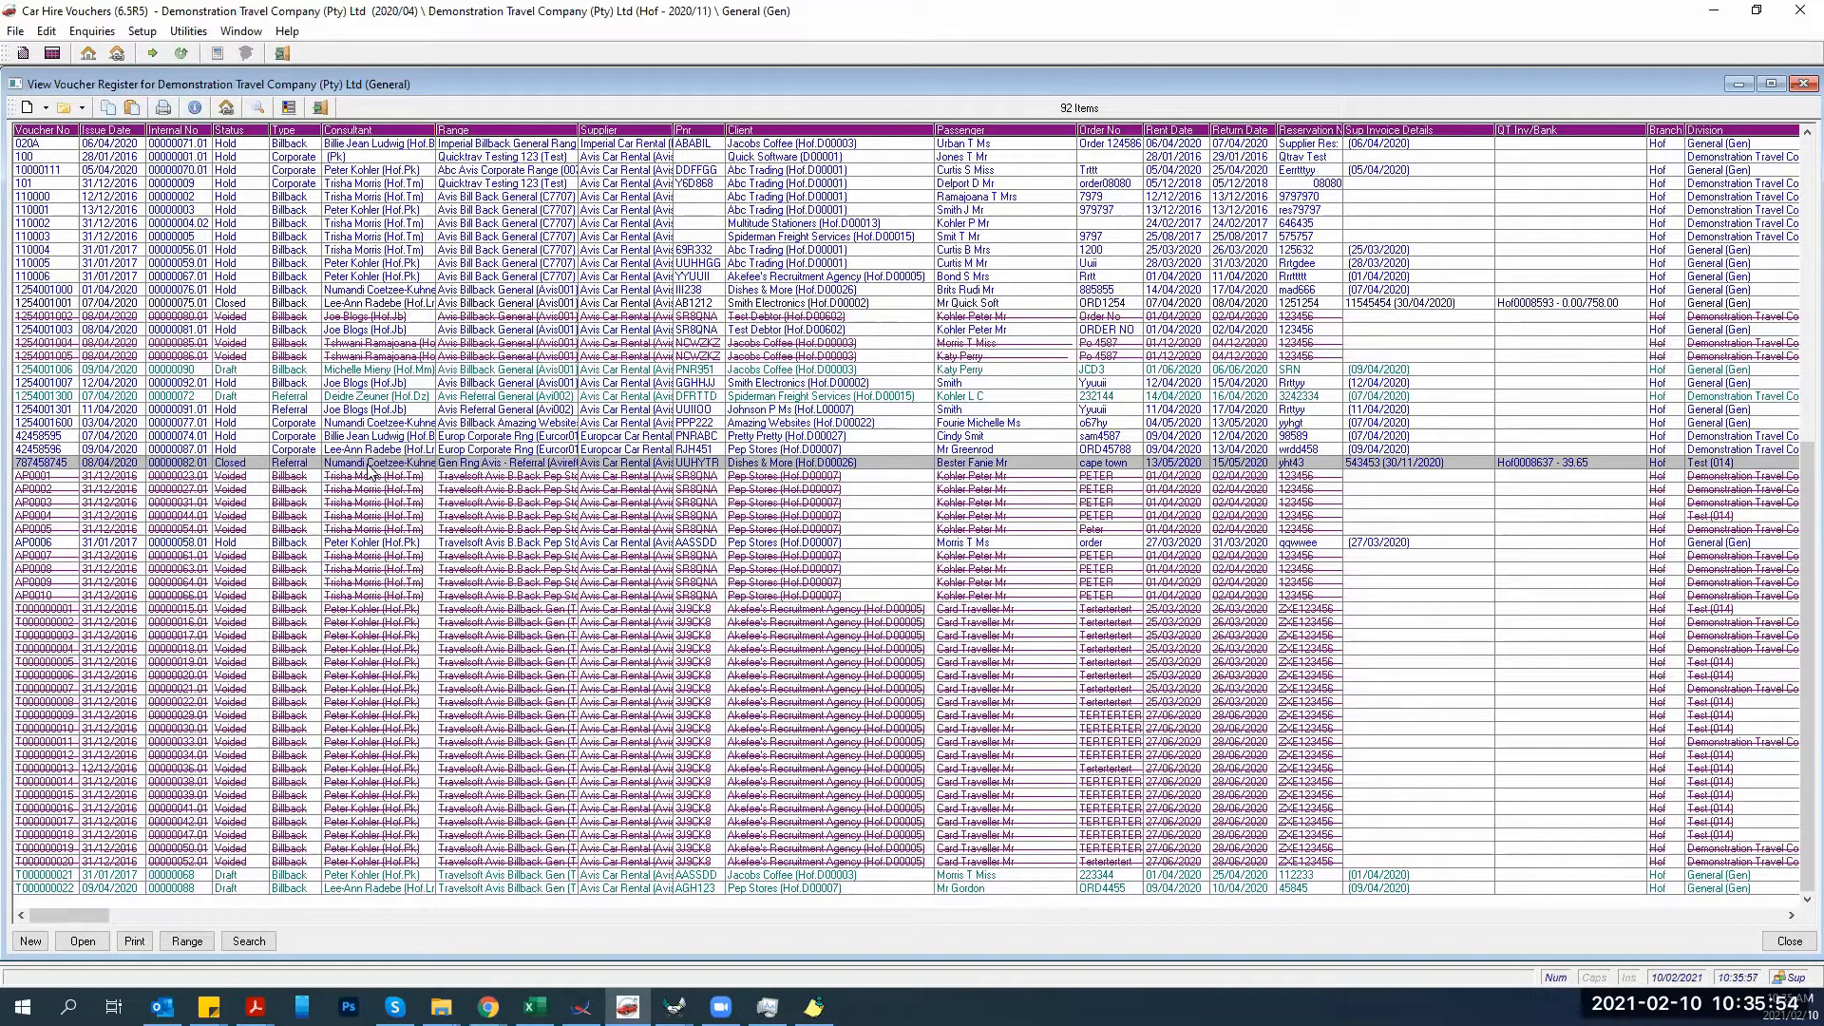
pyautogui.doubleClick(236, 469)
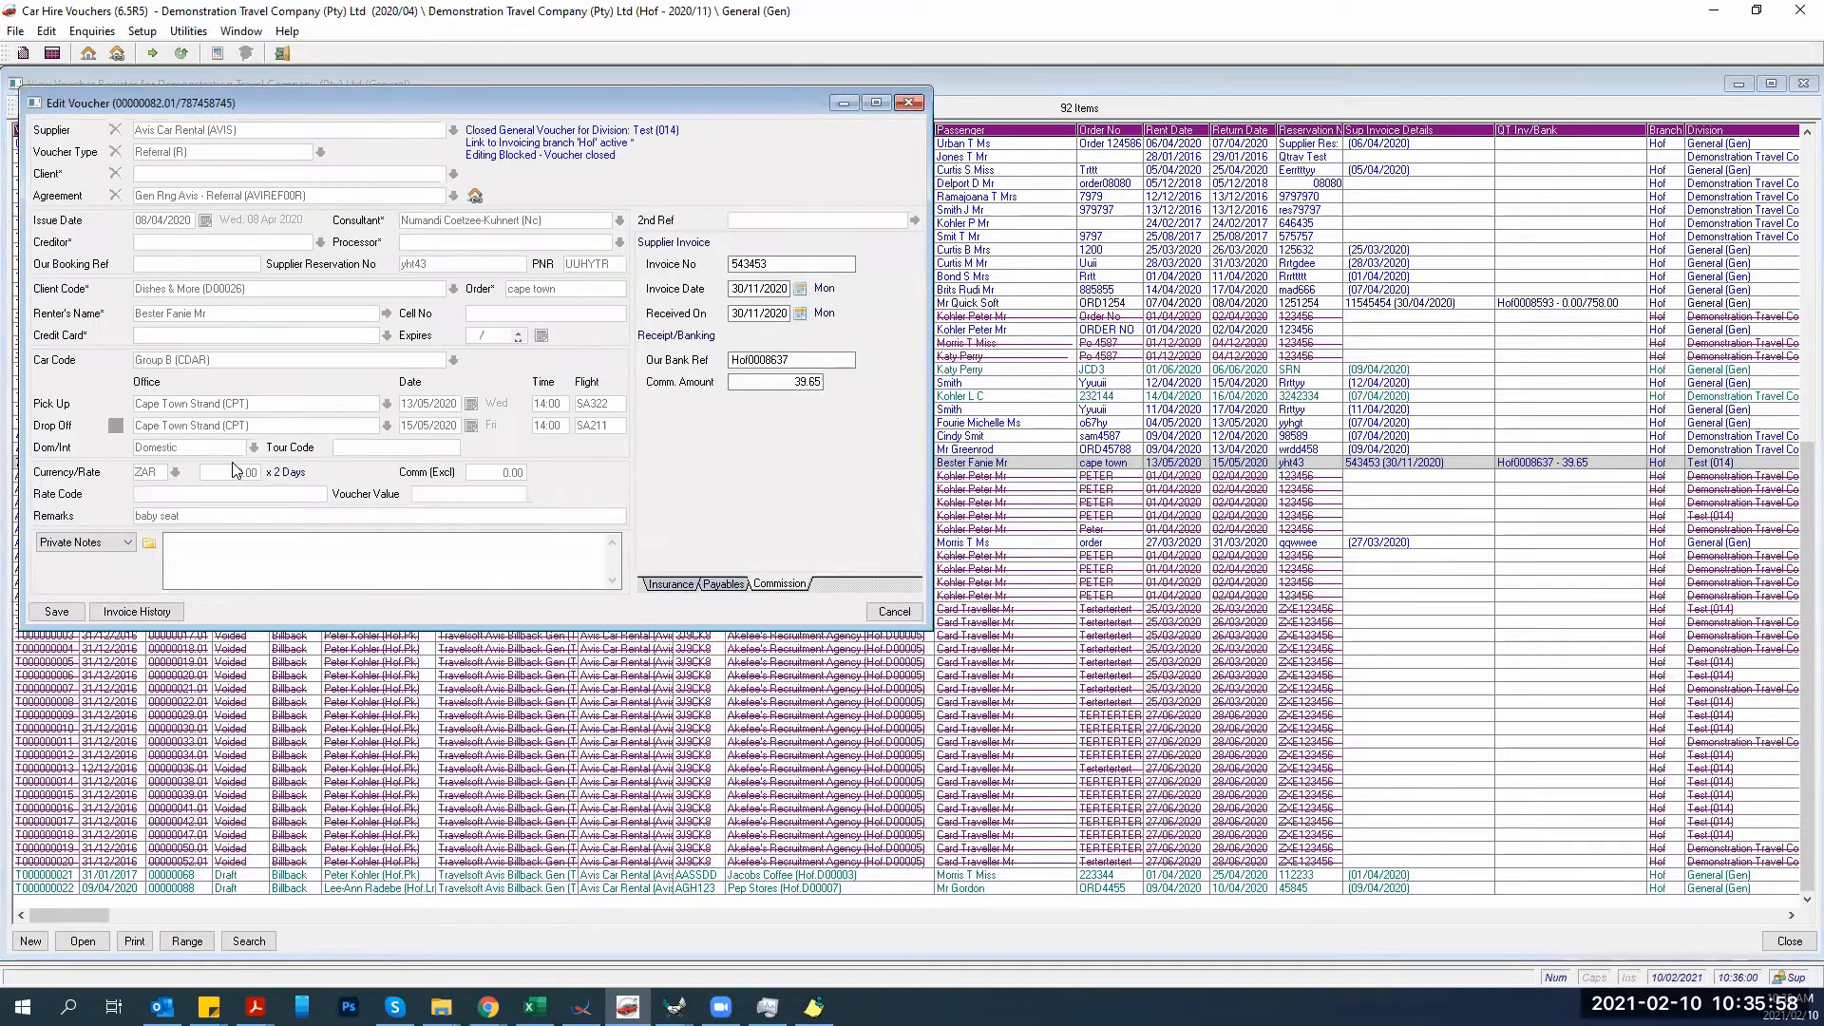
pyautogui.click(137, 610)
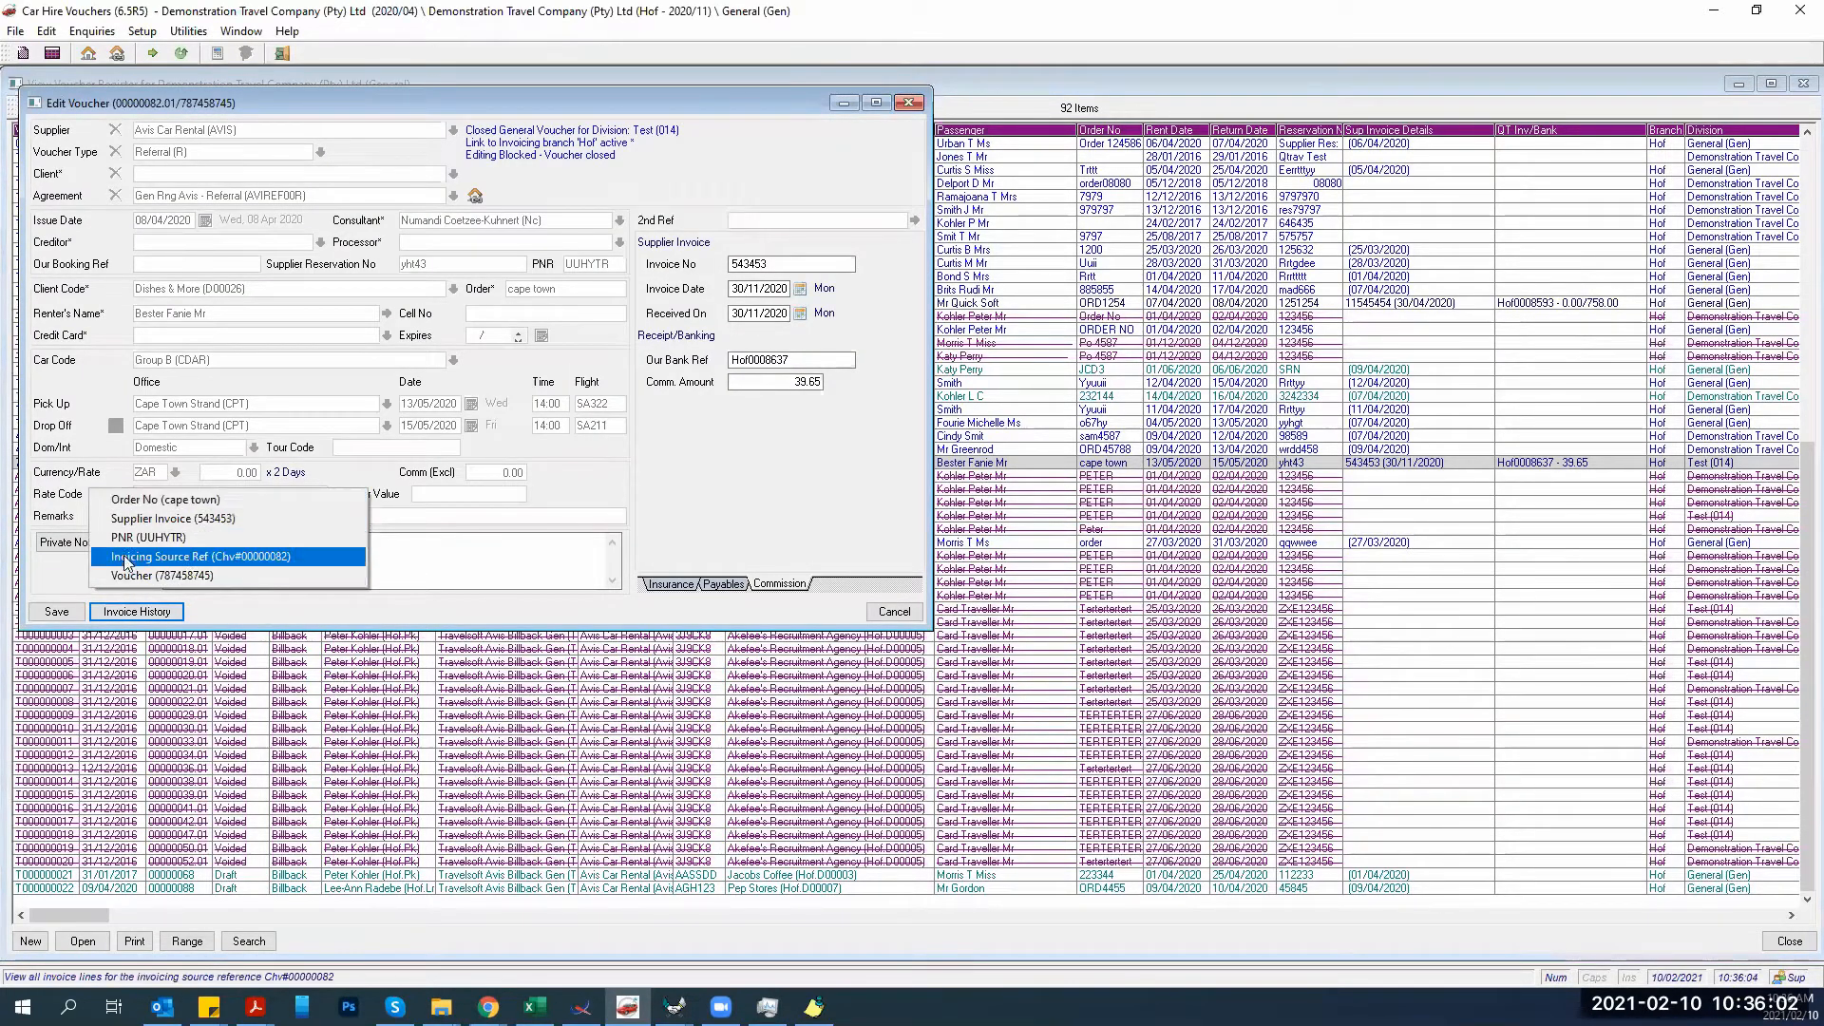
pyautogui.click(709, 499)
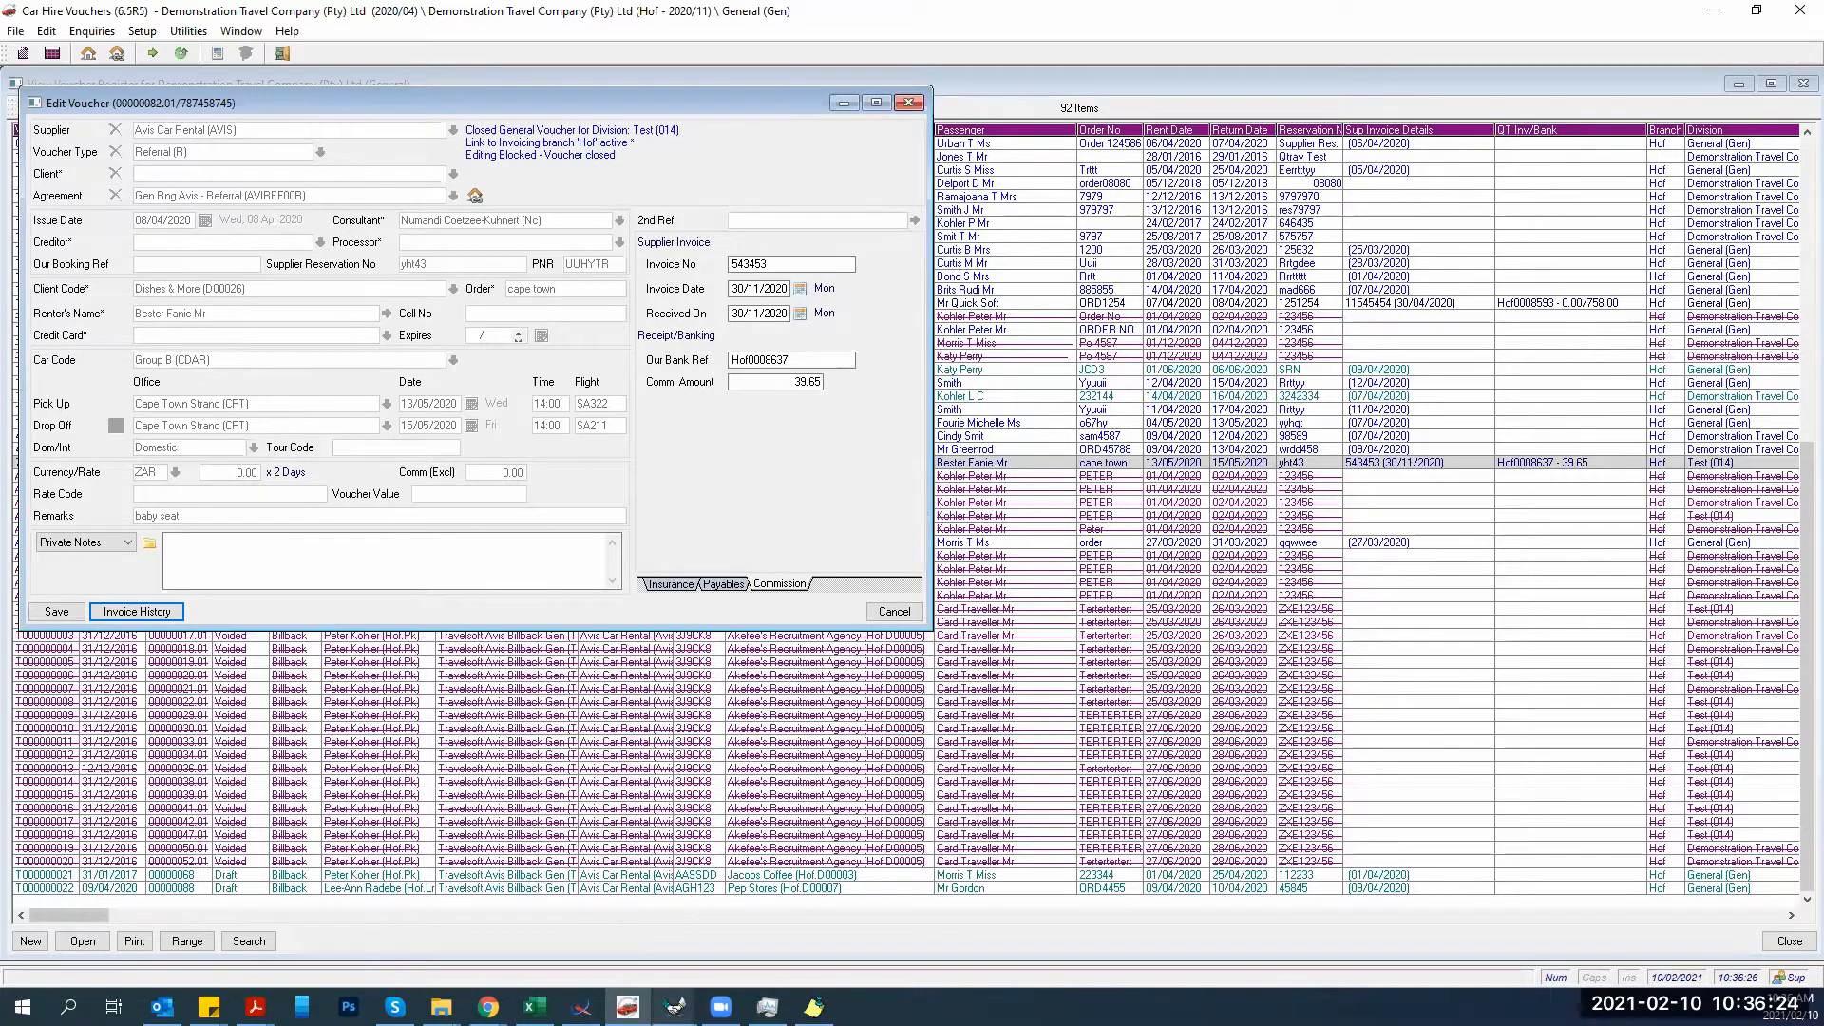
pyautogui.click(674, 1005)
pyautogui.click(632, 962)
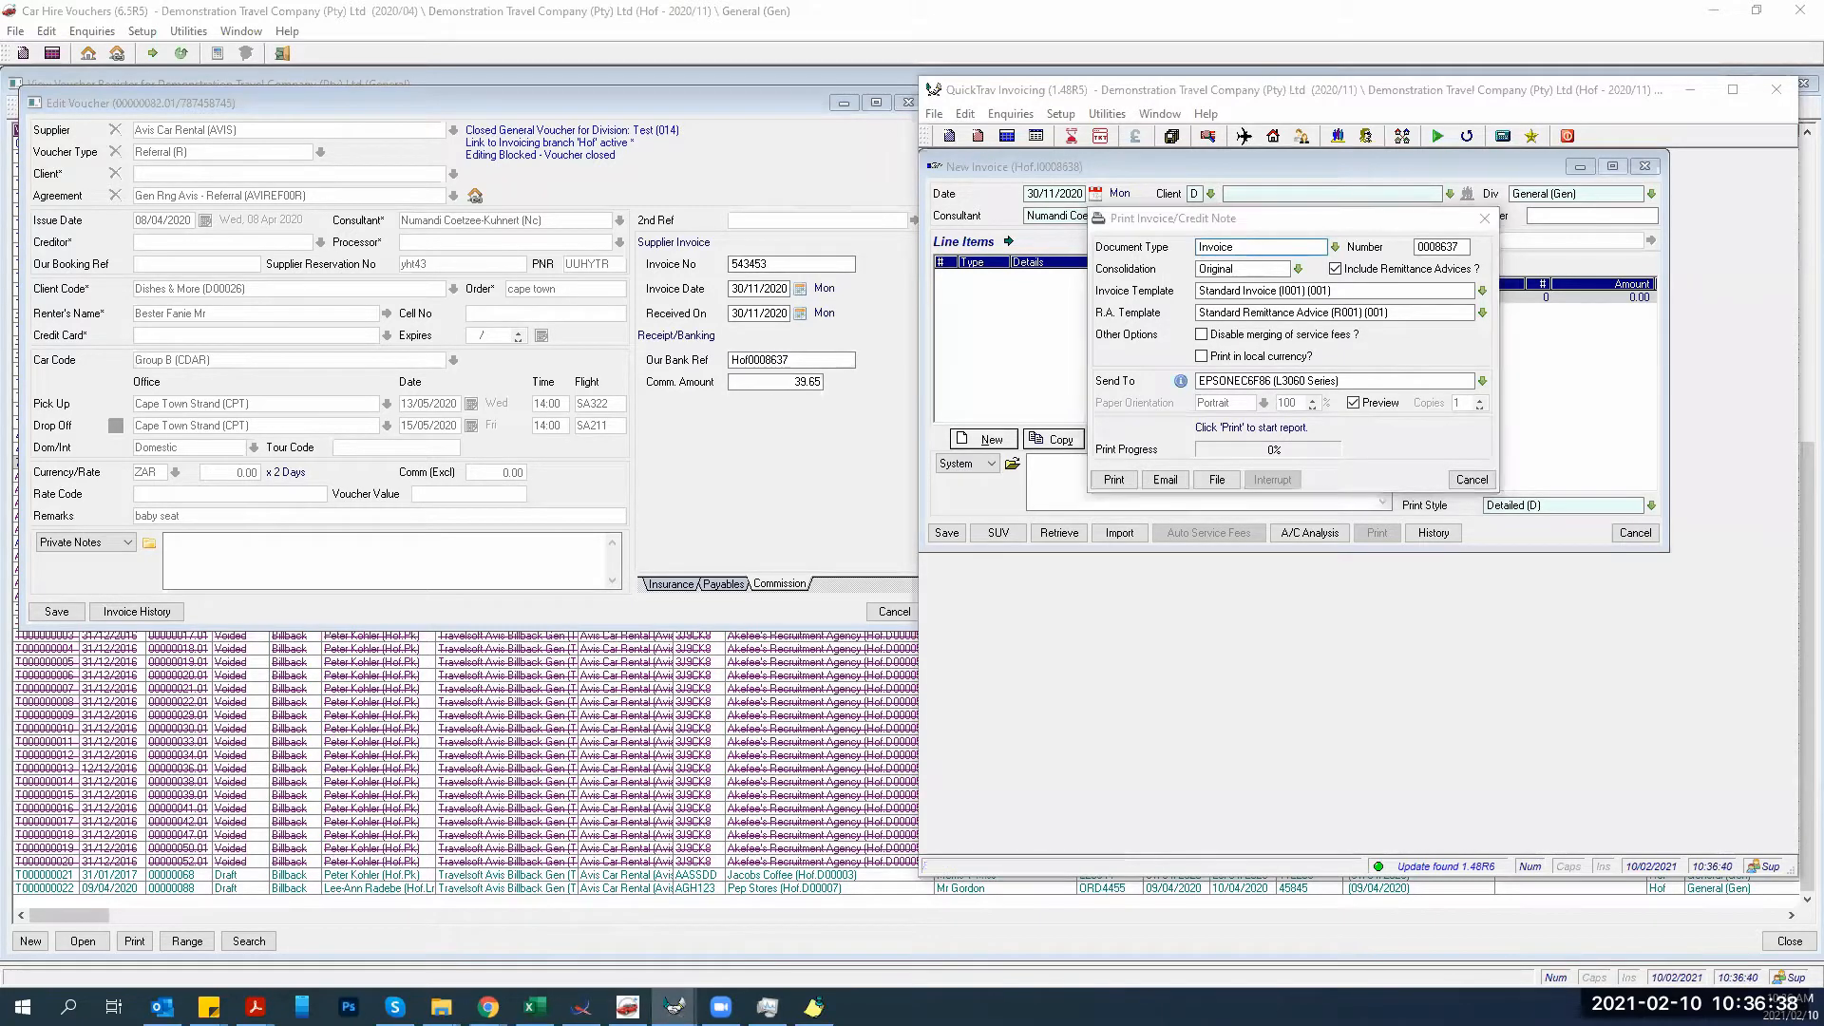
# Cancel printing the invoice and launch the Invoicing - Lite module.
pyautogui.click(1488, 484)
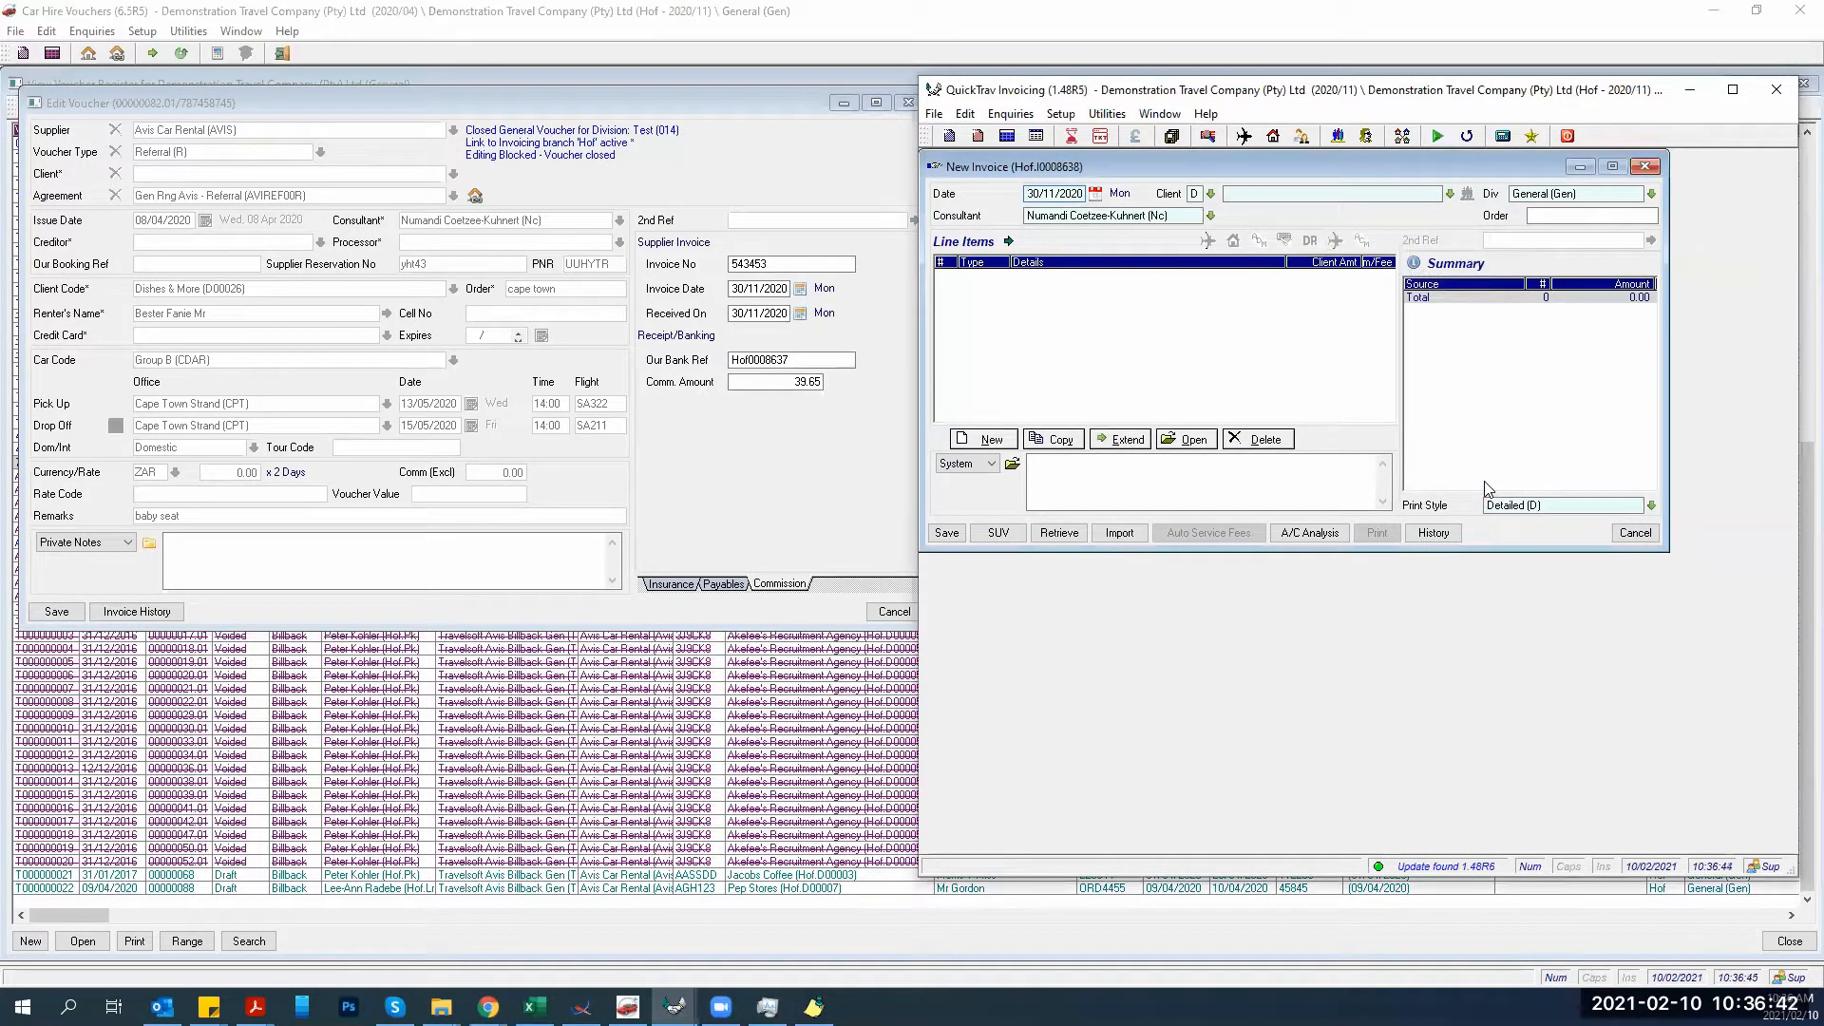
pyautogui.click(581, 1007)
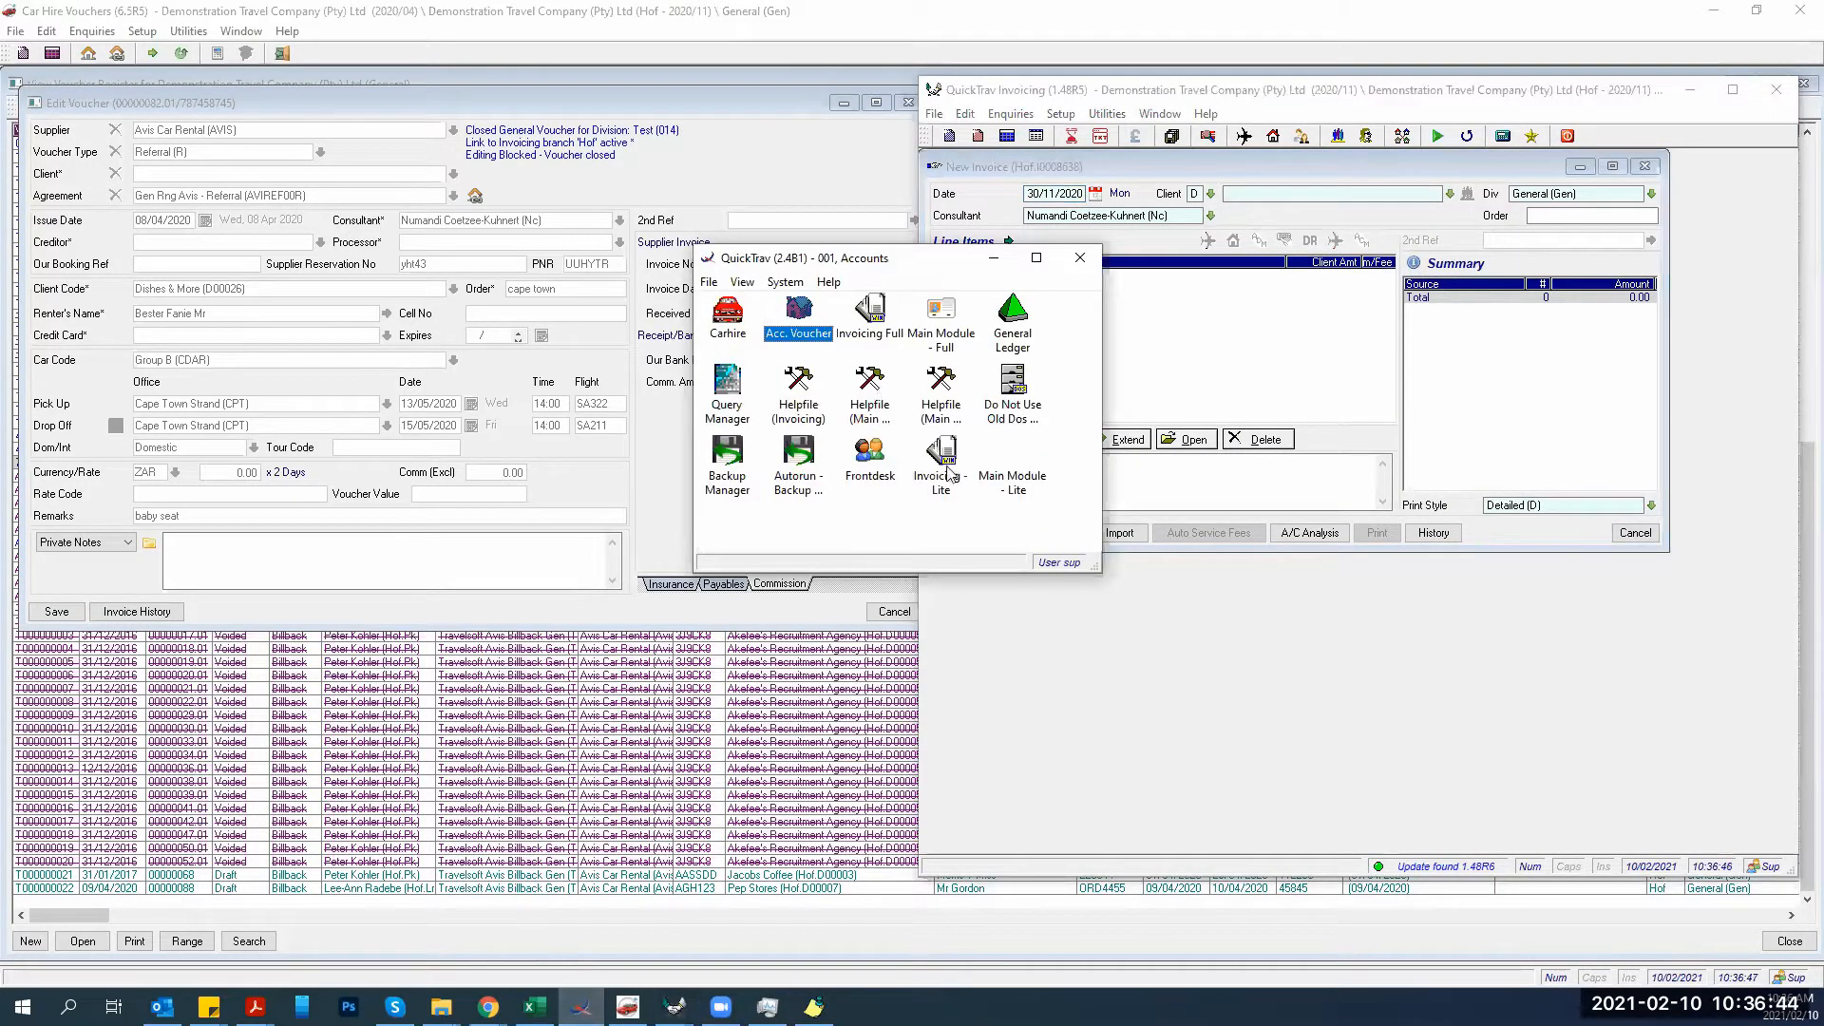
pyautogui.click(944, 486)
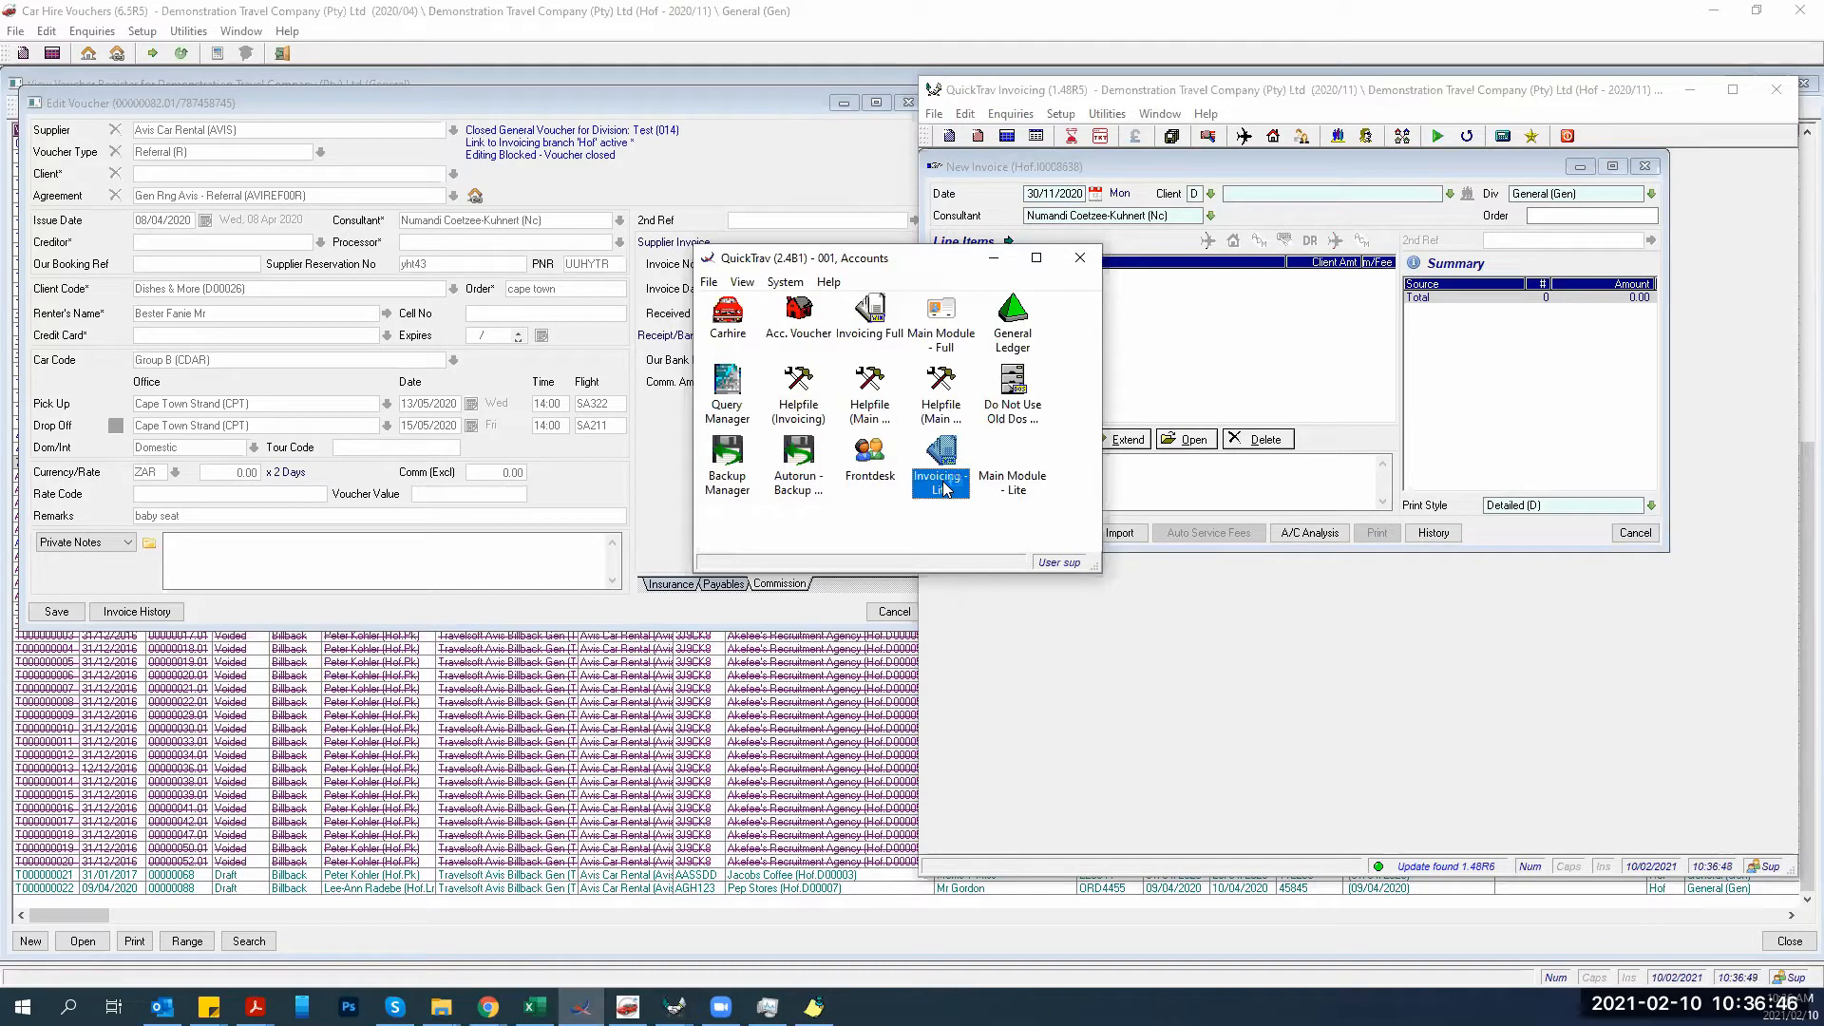
pyautogui.doubleClick(944, 487)
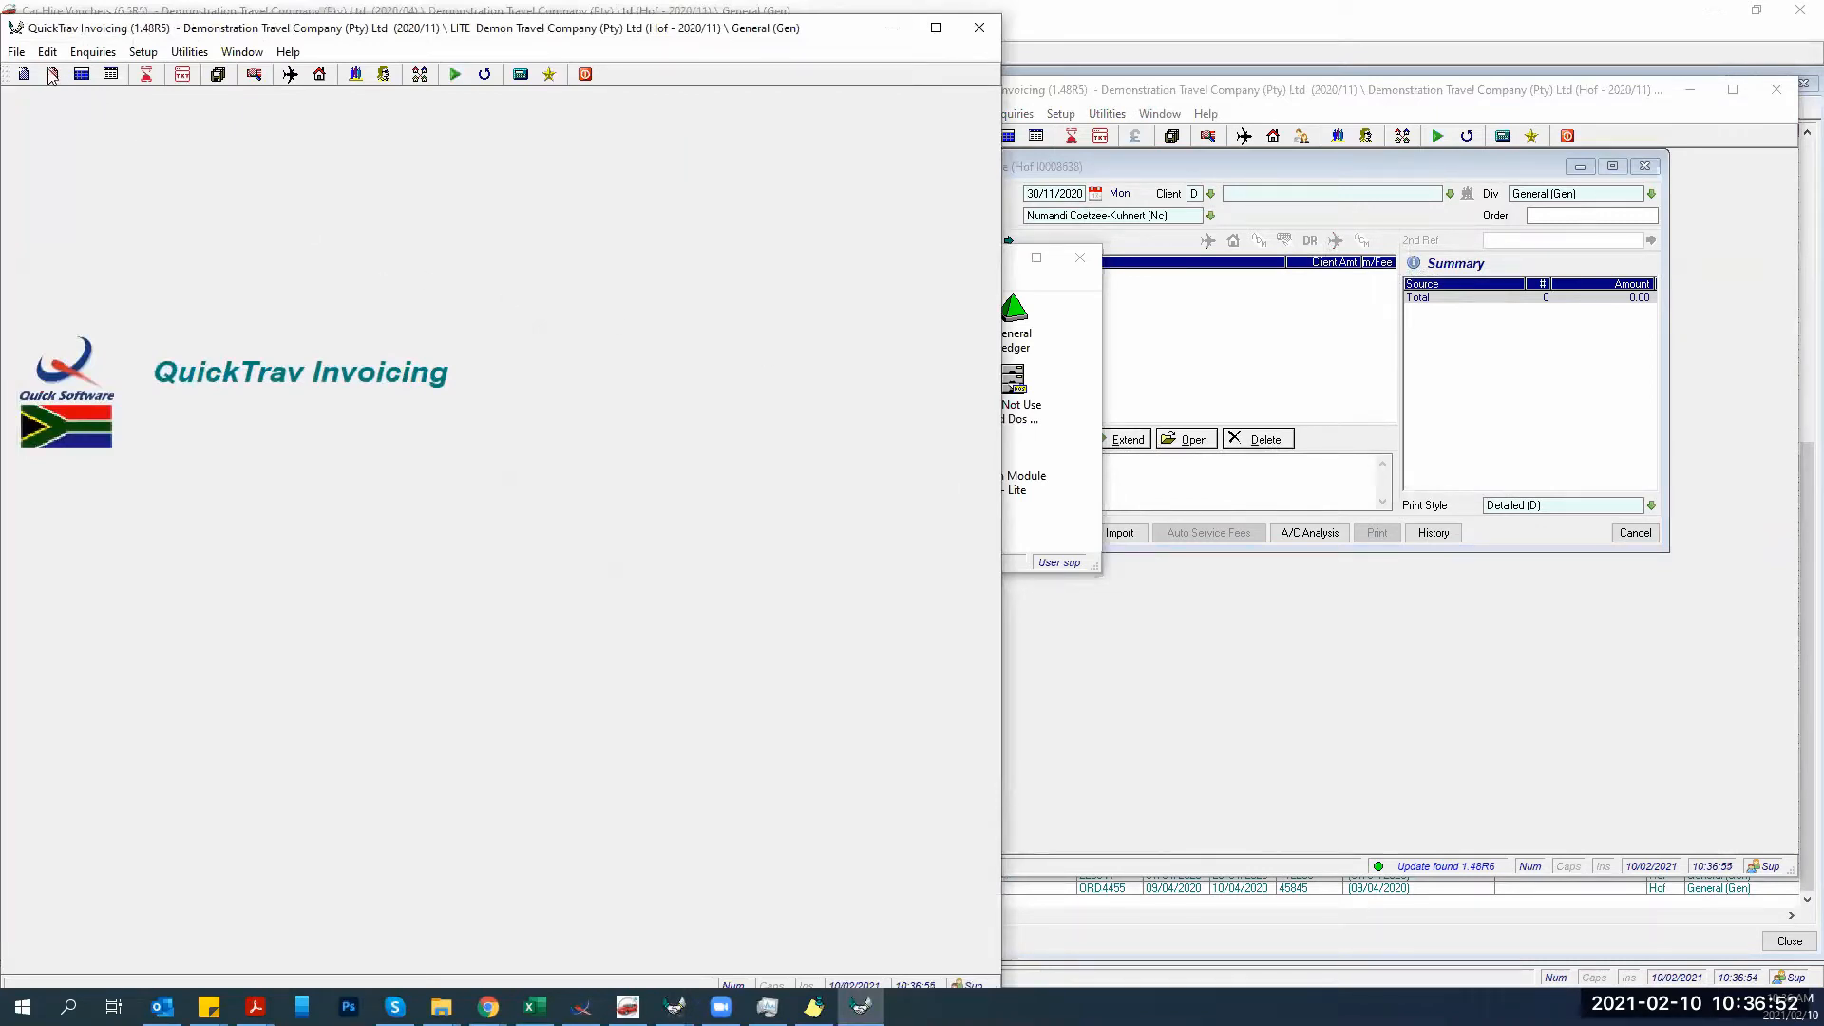
# Open the Proforma Invoice Register and select proforma 0000019 for Quick Software.
pyautogui.click(17, 53)
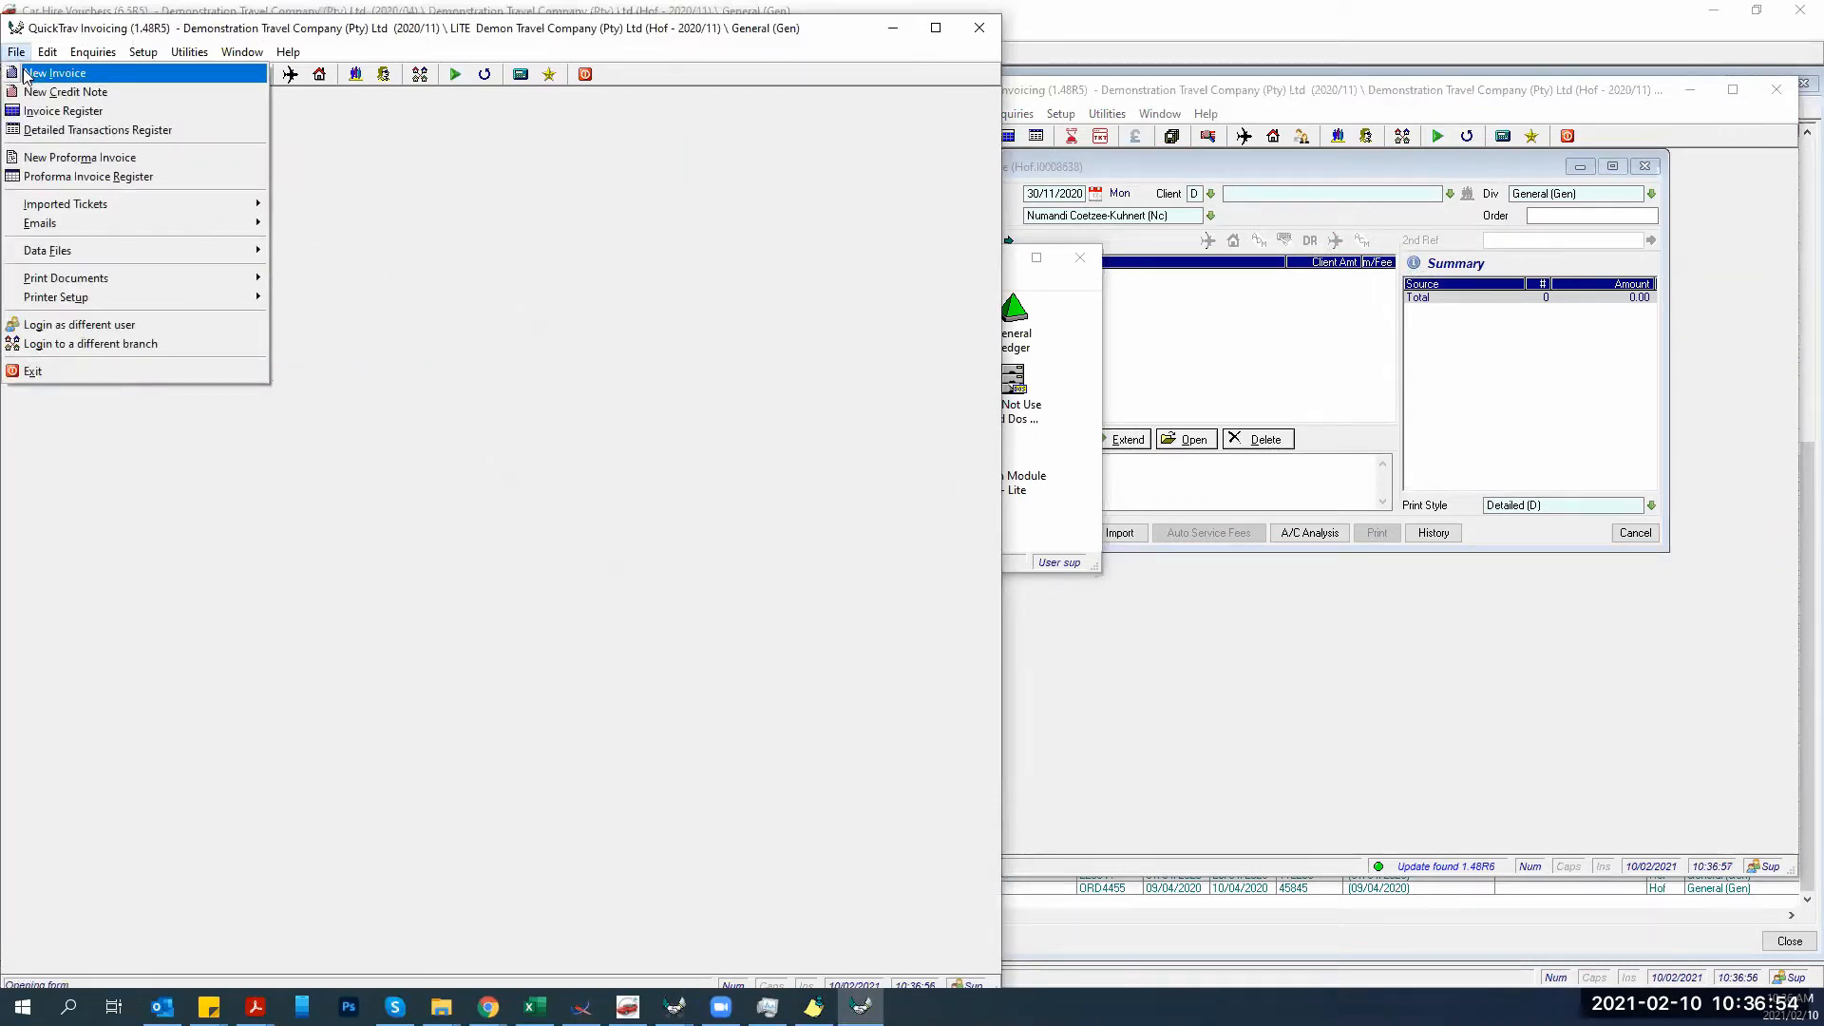
pyautogui.moveTo(92, 52)
pyautogui.moveTo(17, 53)
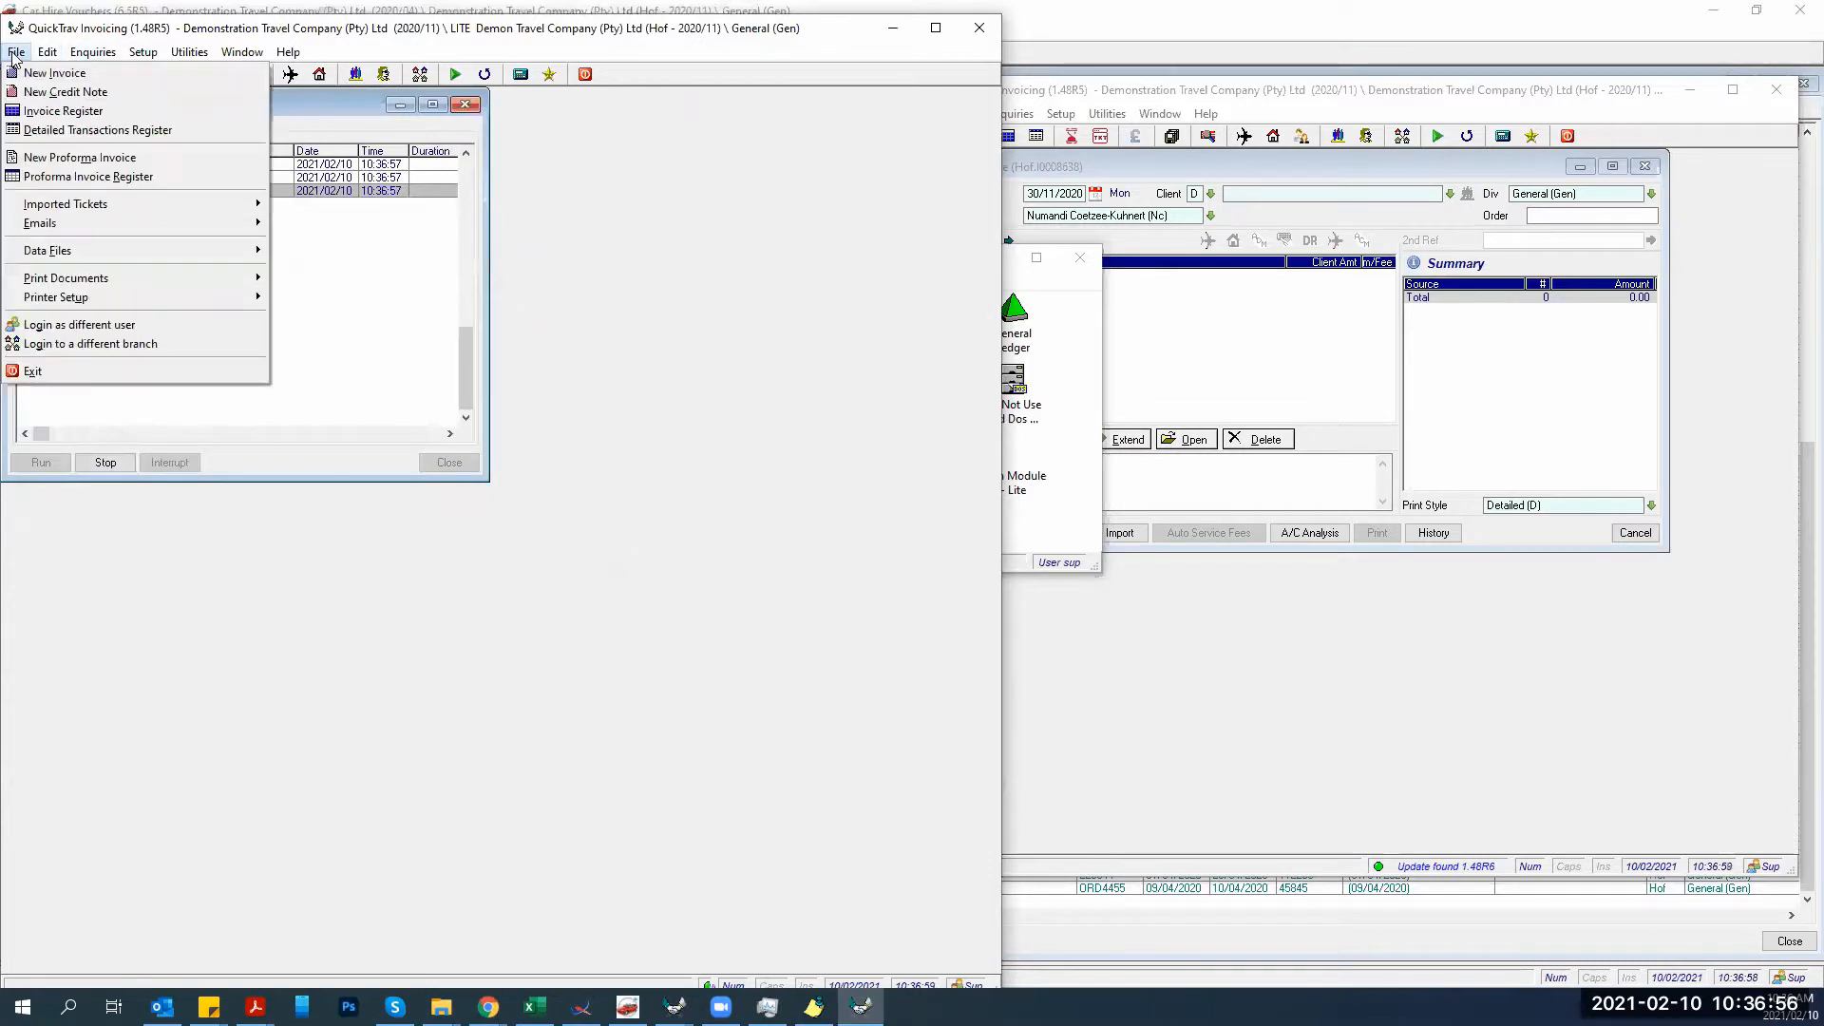
pyautogui.click(32, 180)
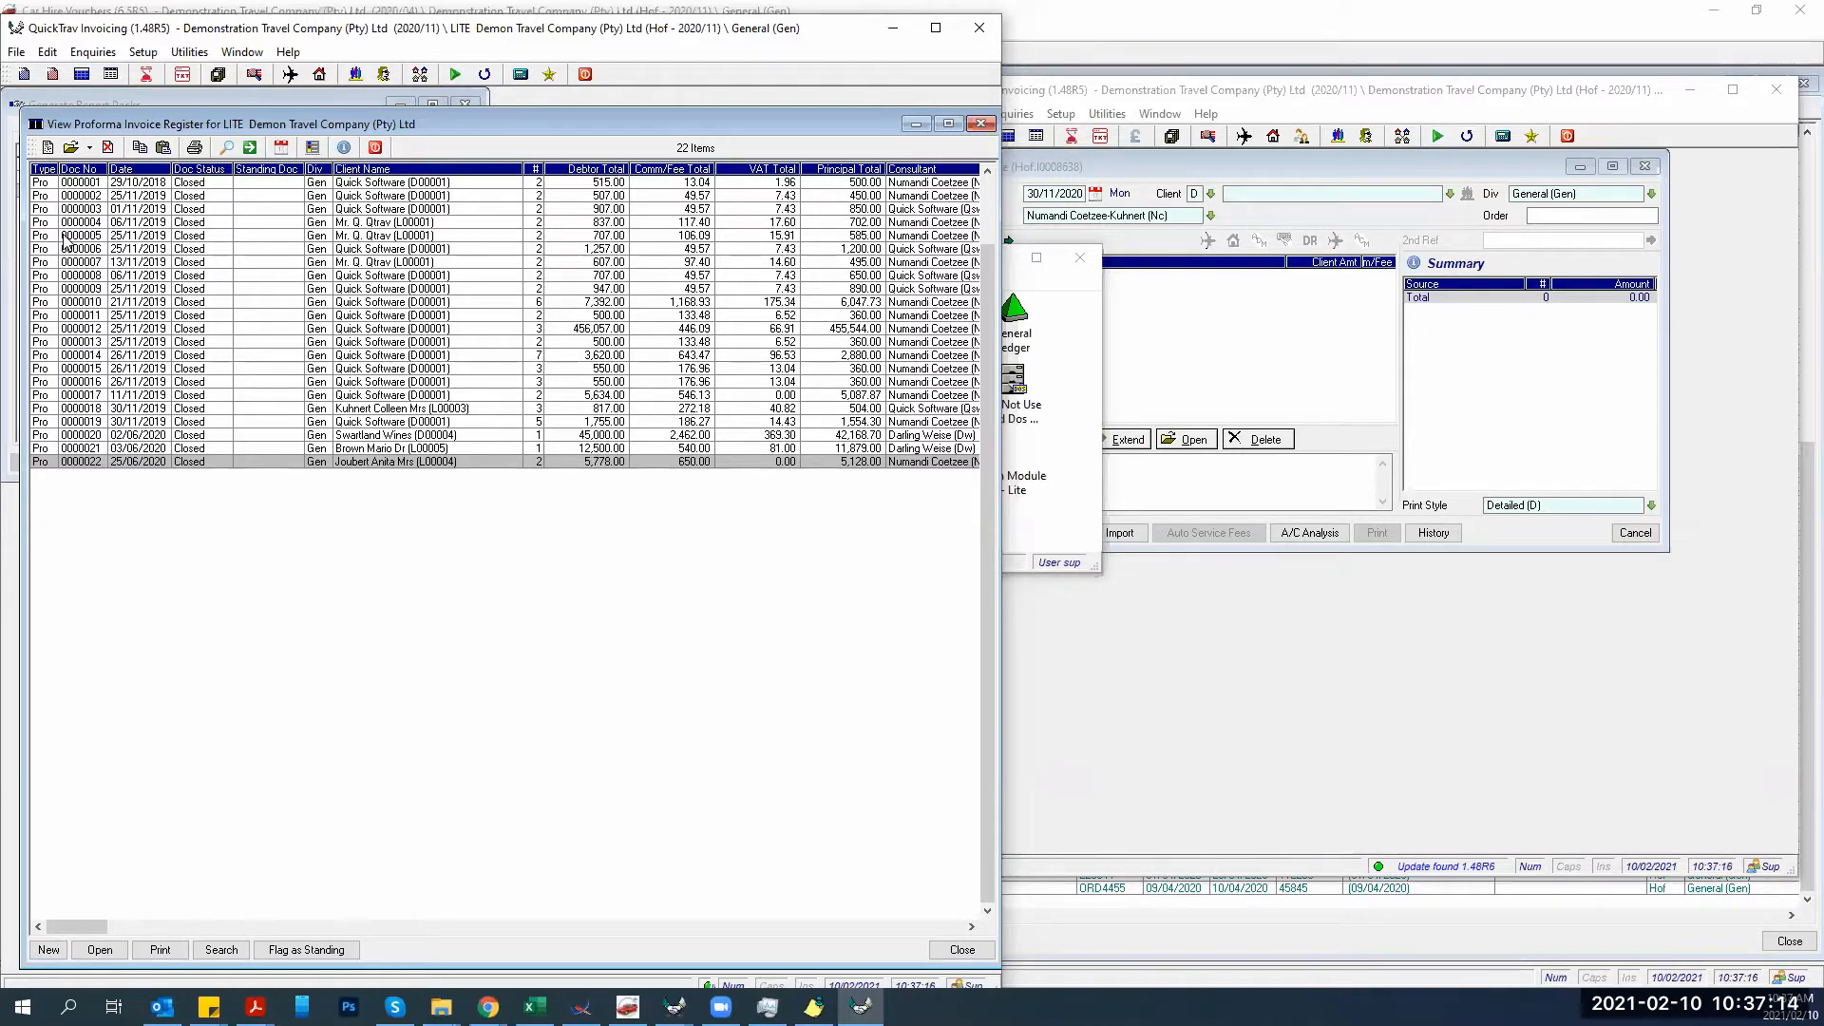
pyautogui.click(16, 53)
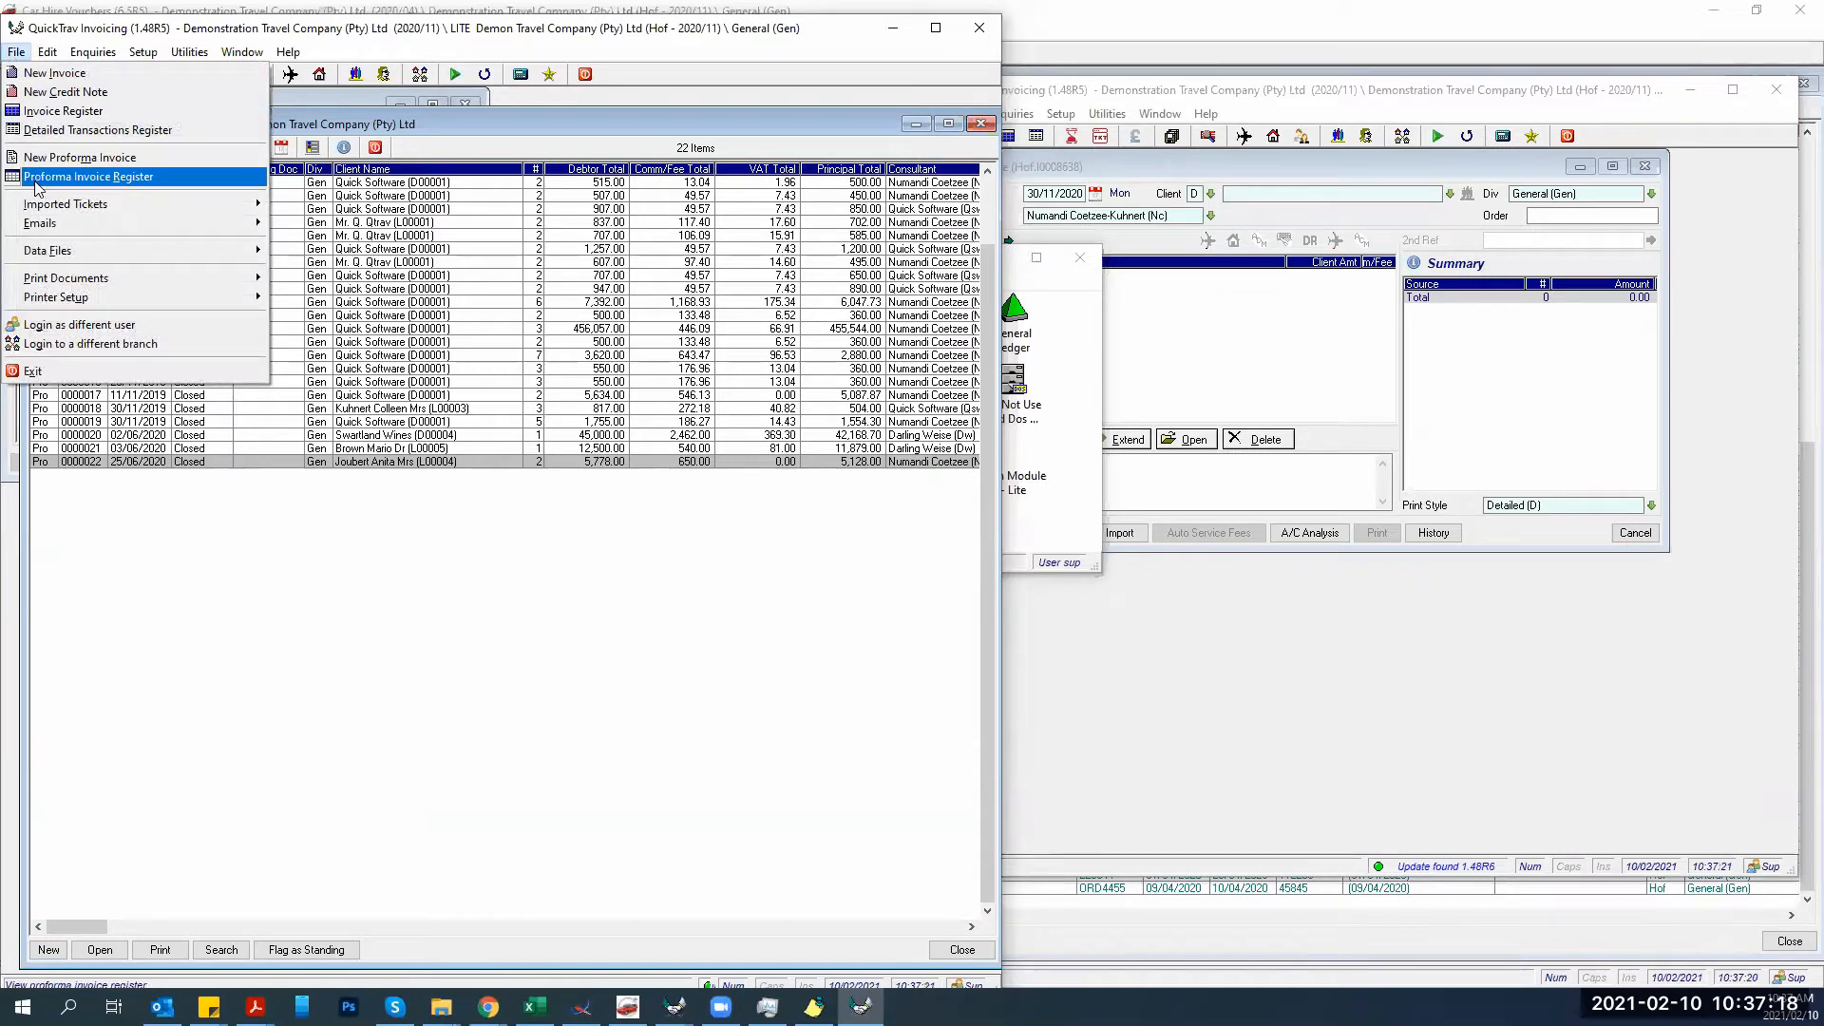
pyautogui.click(221, 600)
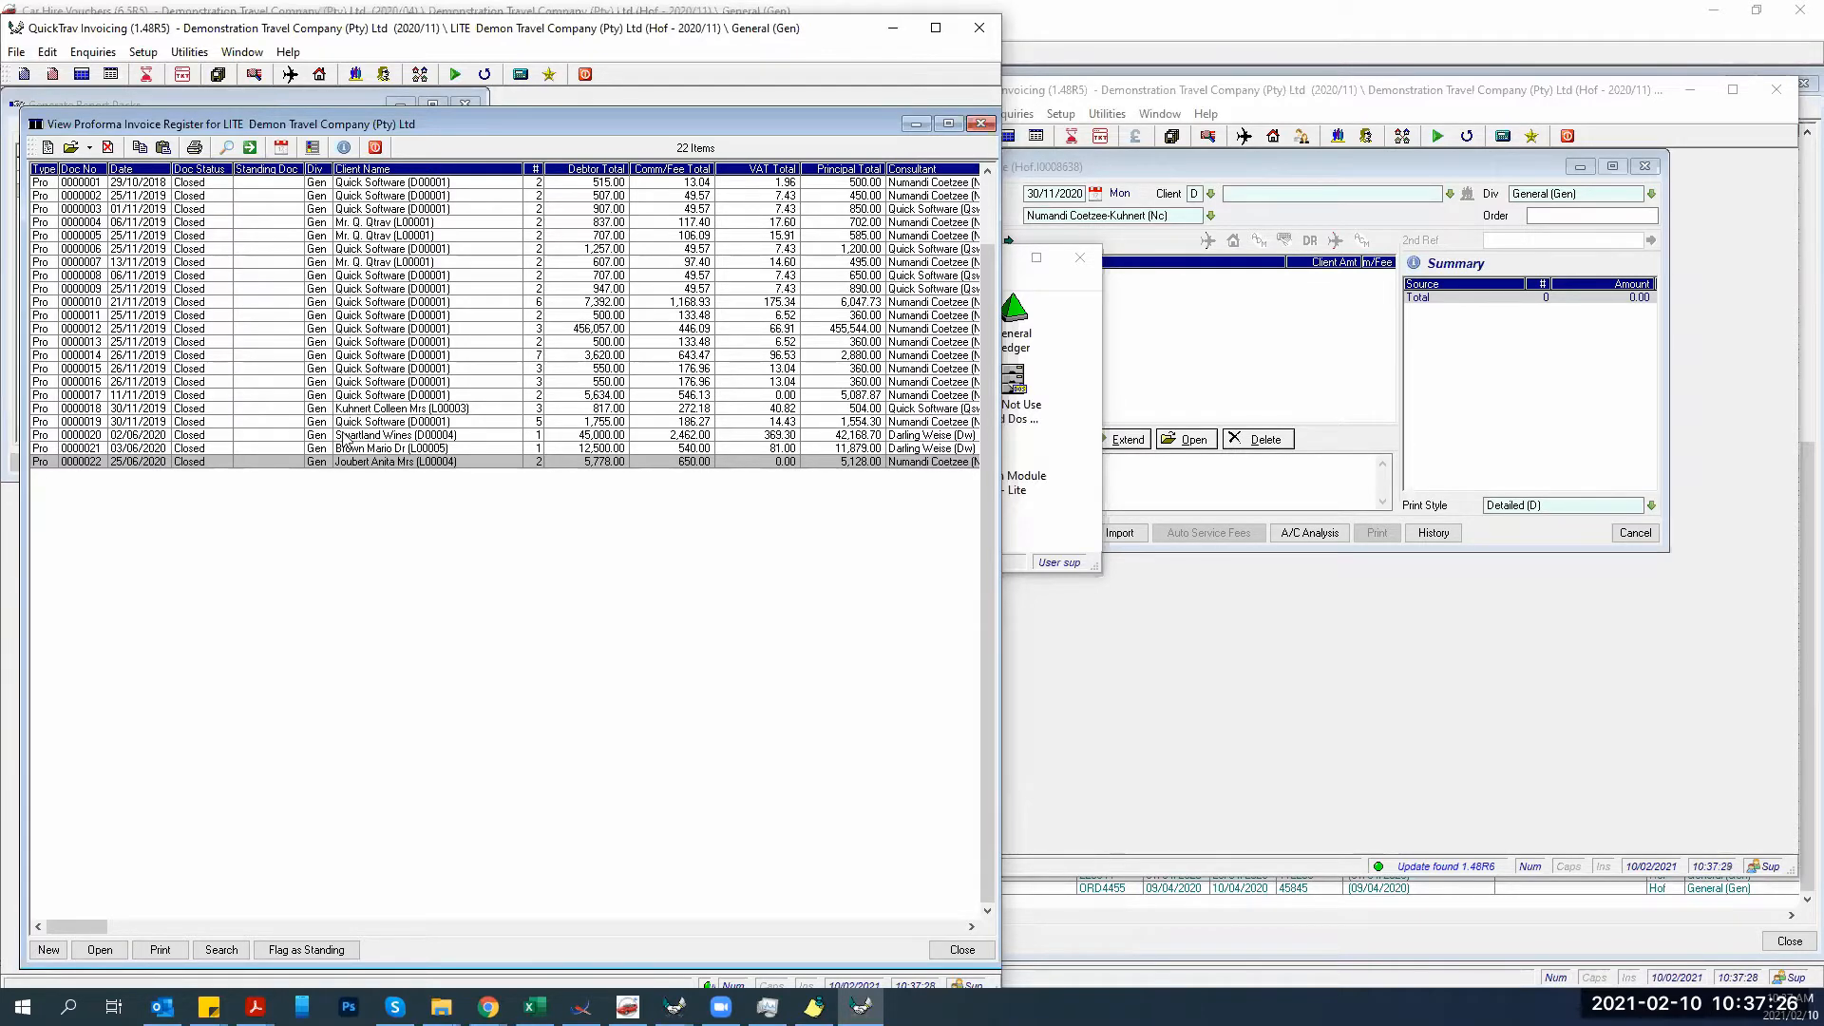
pyautogui.click(375, 435)
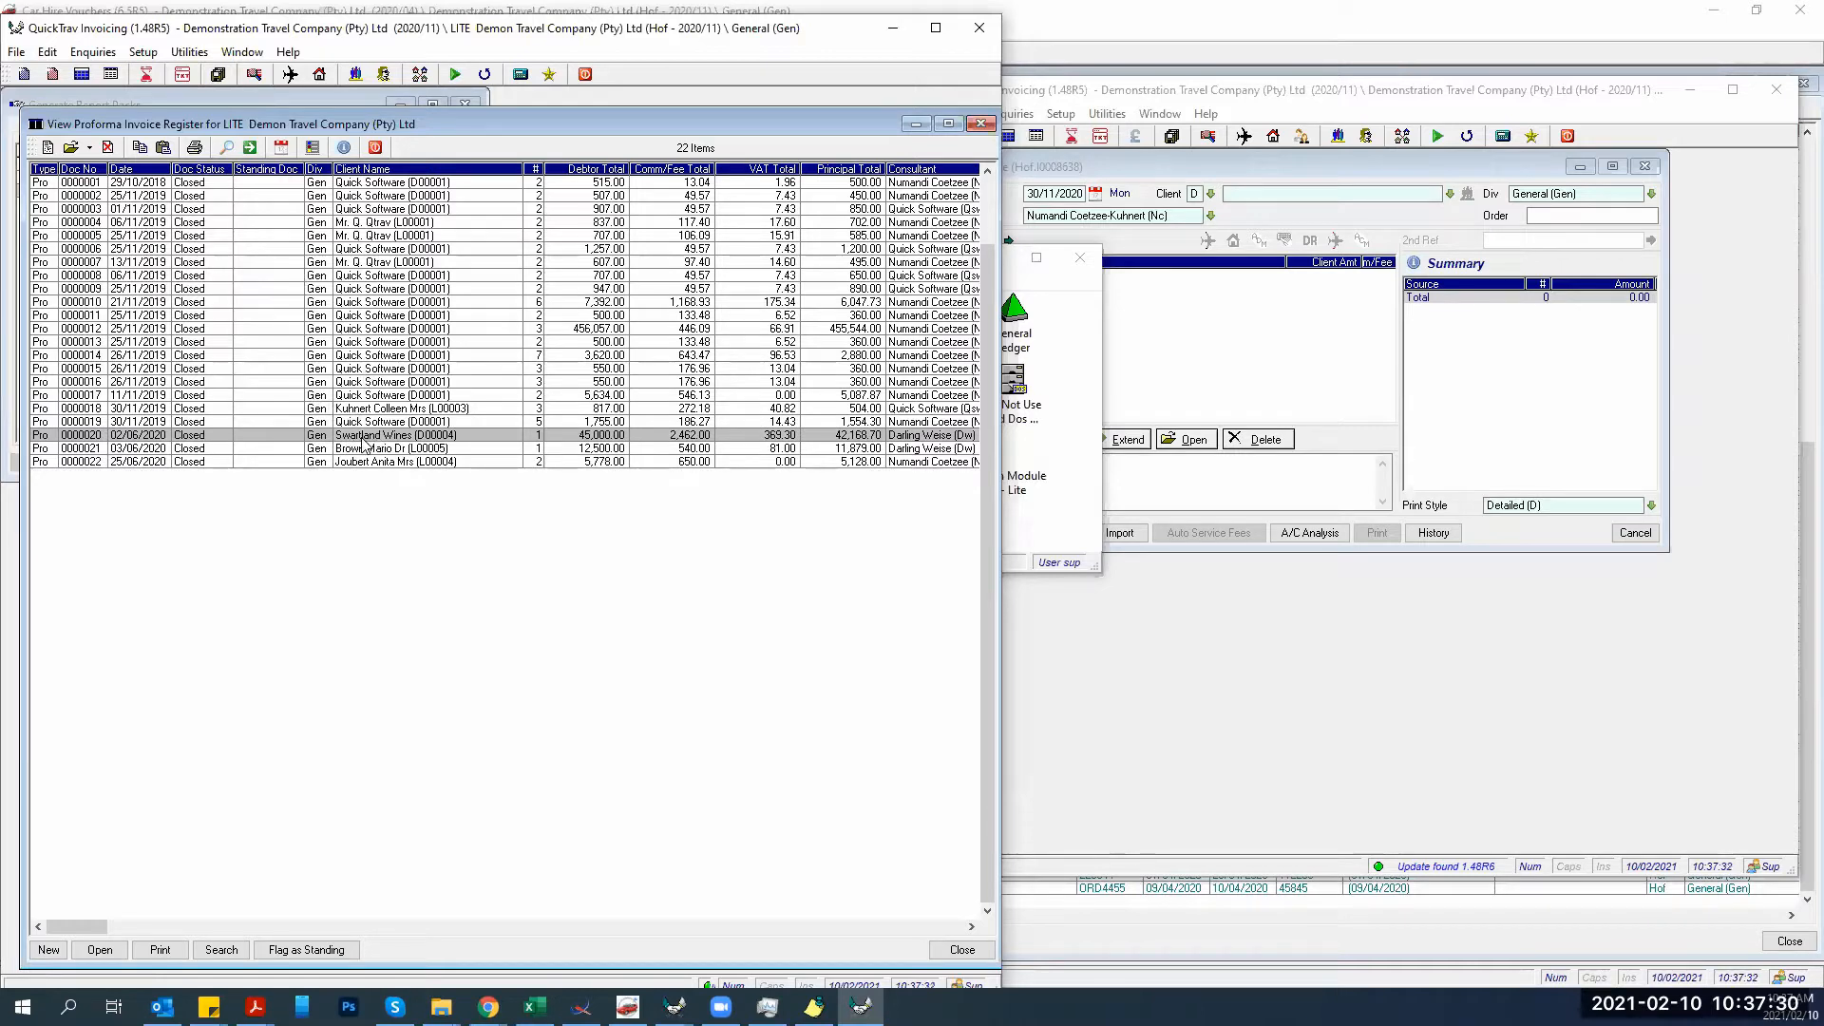
pyautogui.click(368, 425)
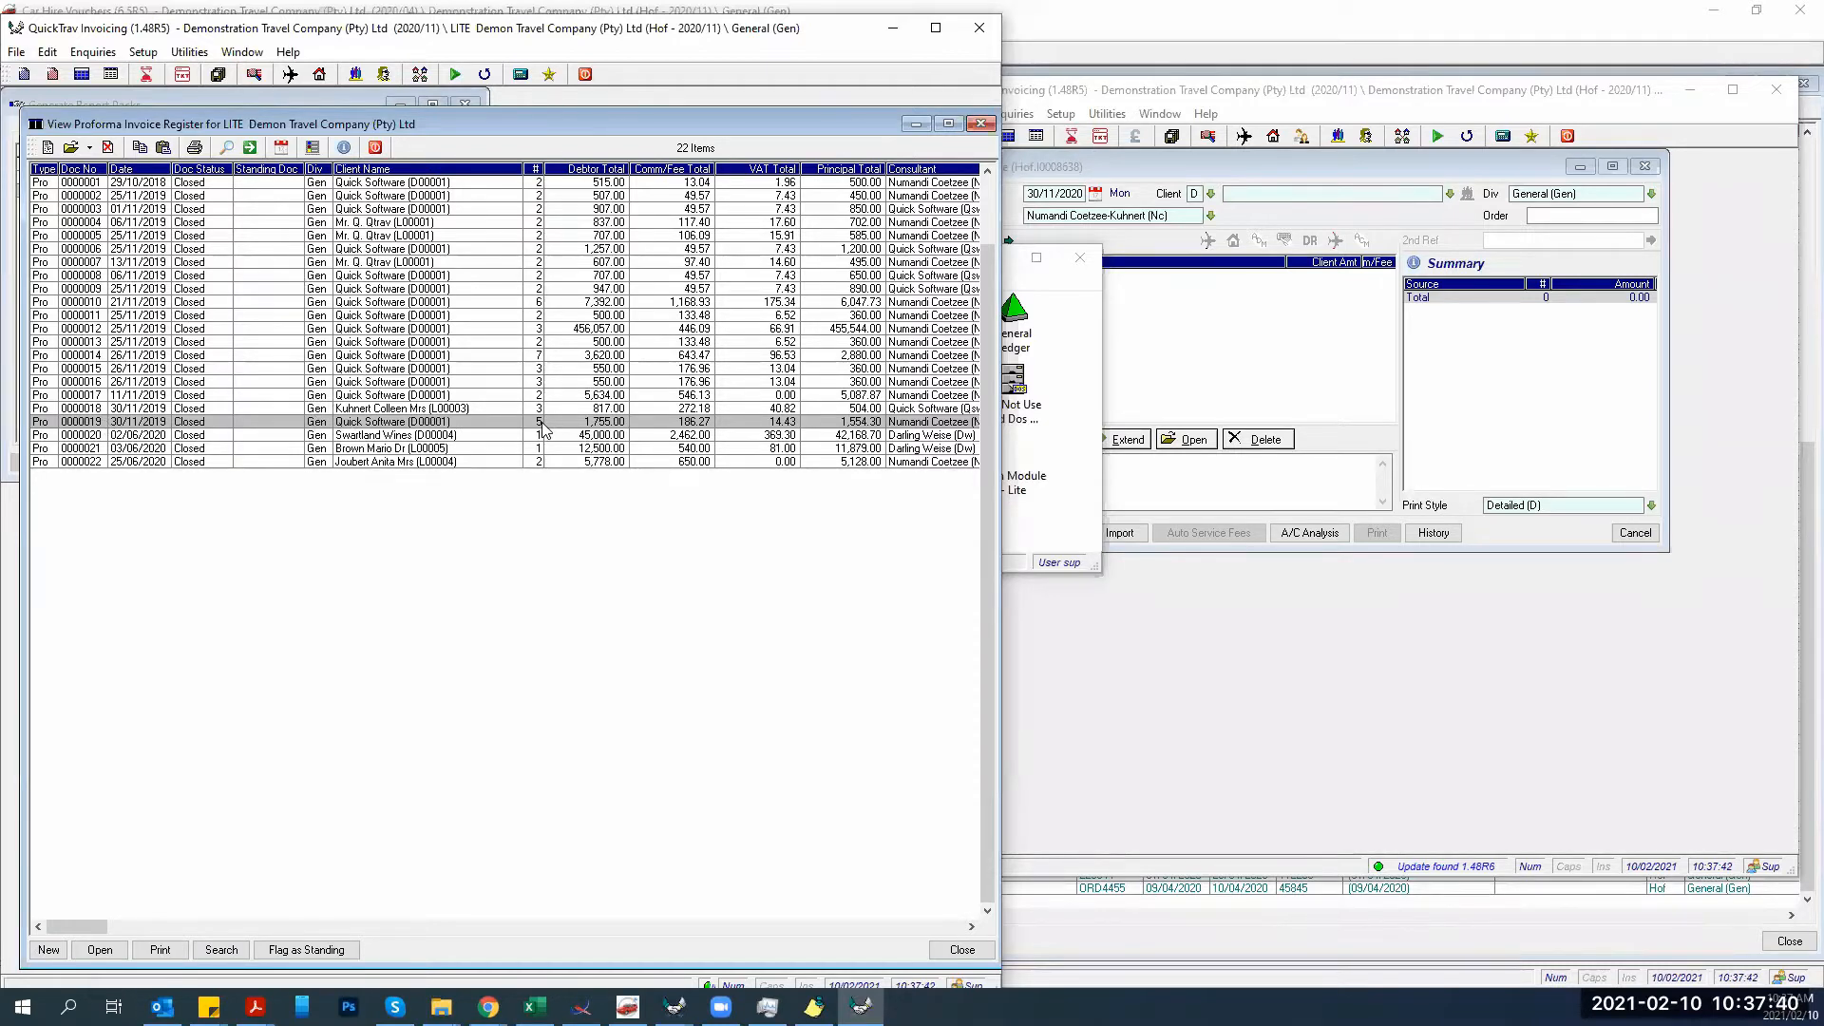
# Start a new invoice and open Retrieve Document, dismissing the missing-database errors.
pyautogui.click(24, 76)
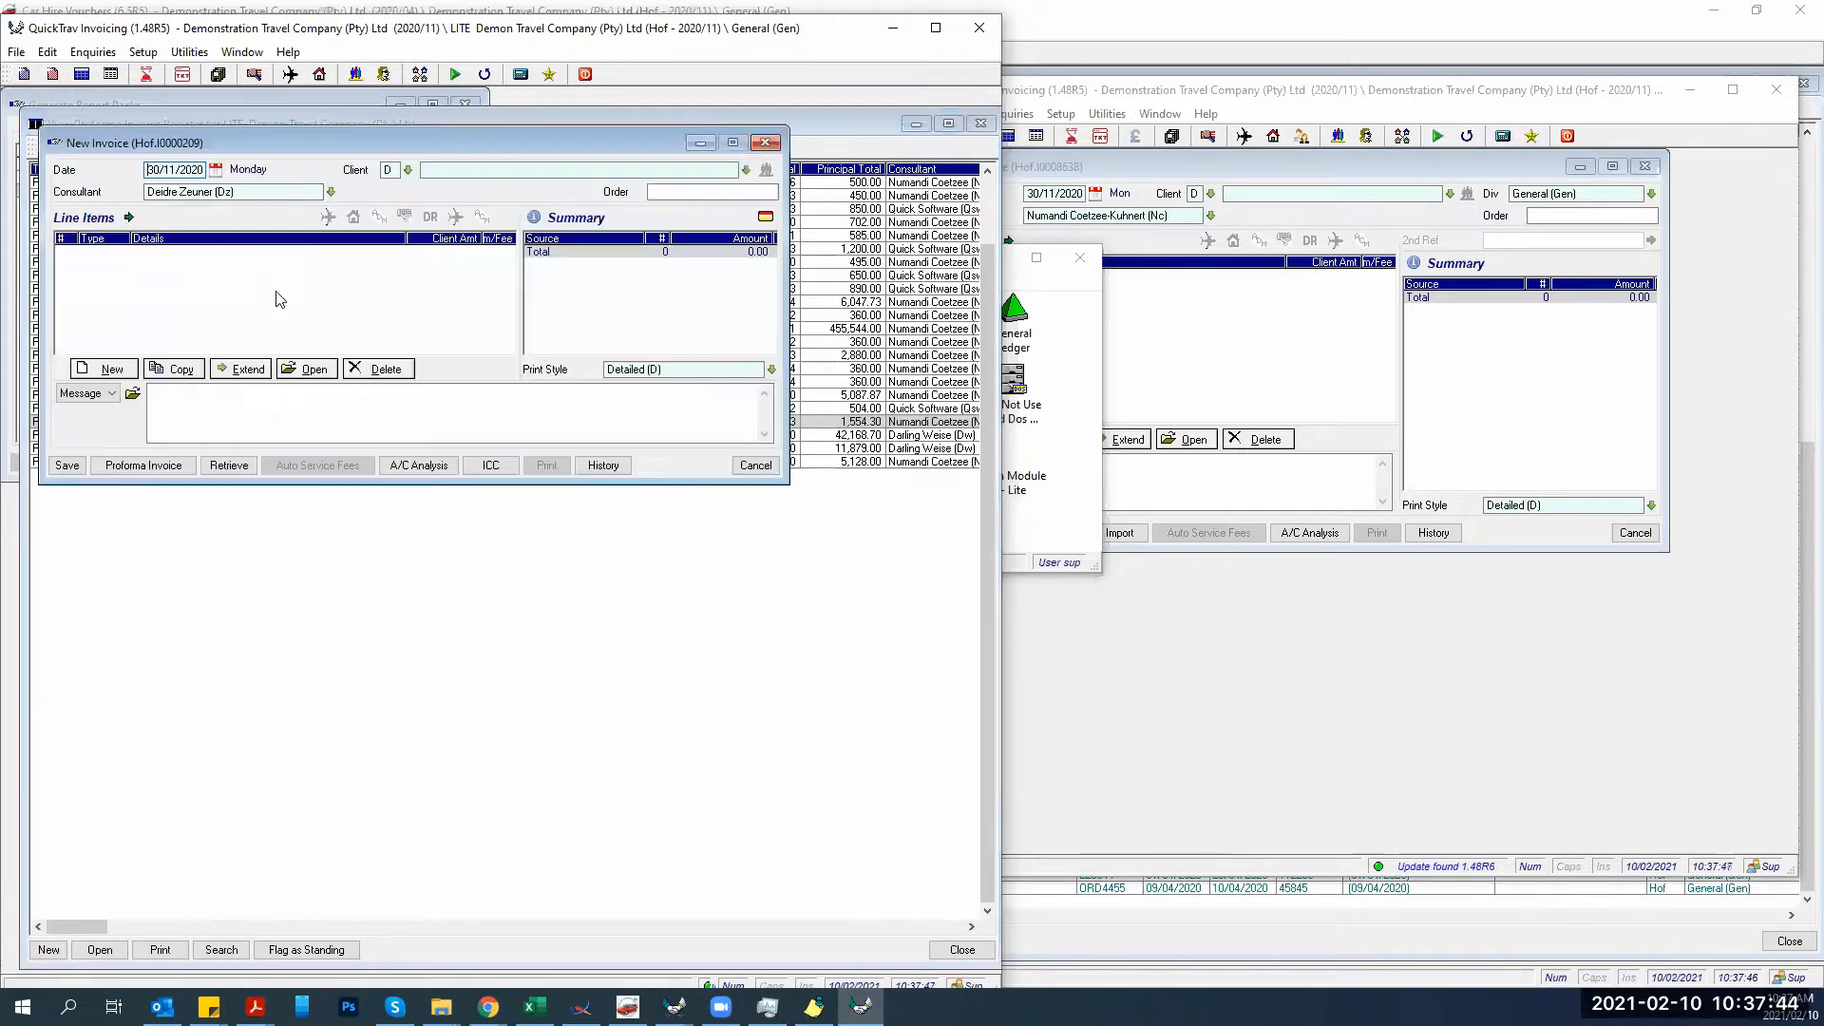
pyautogui.moveTo(226, 140); pyautogui.dragTo(535, 382)
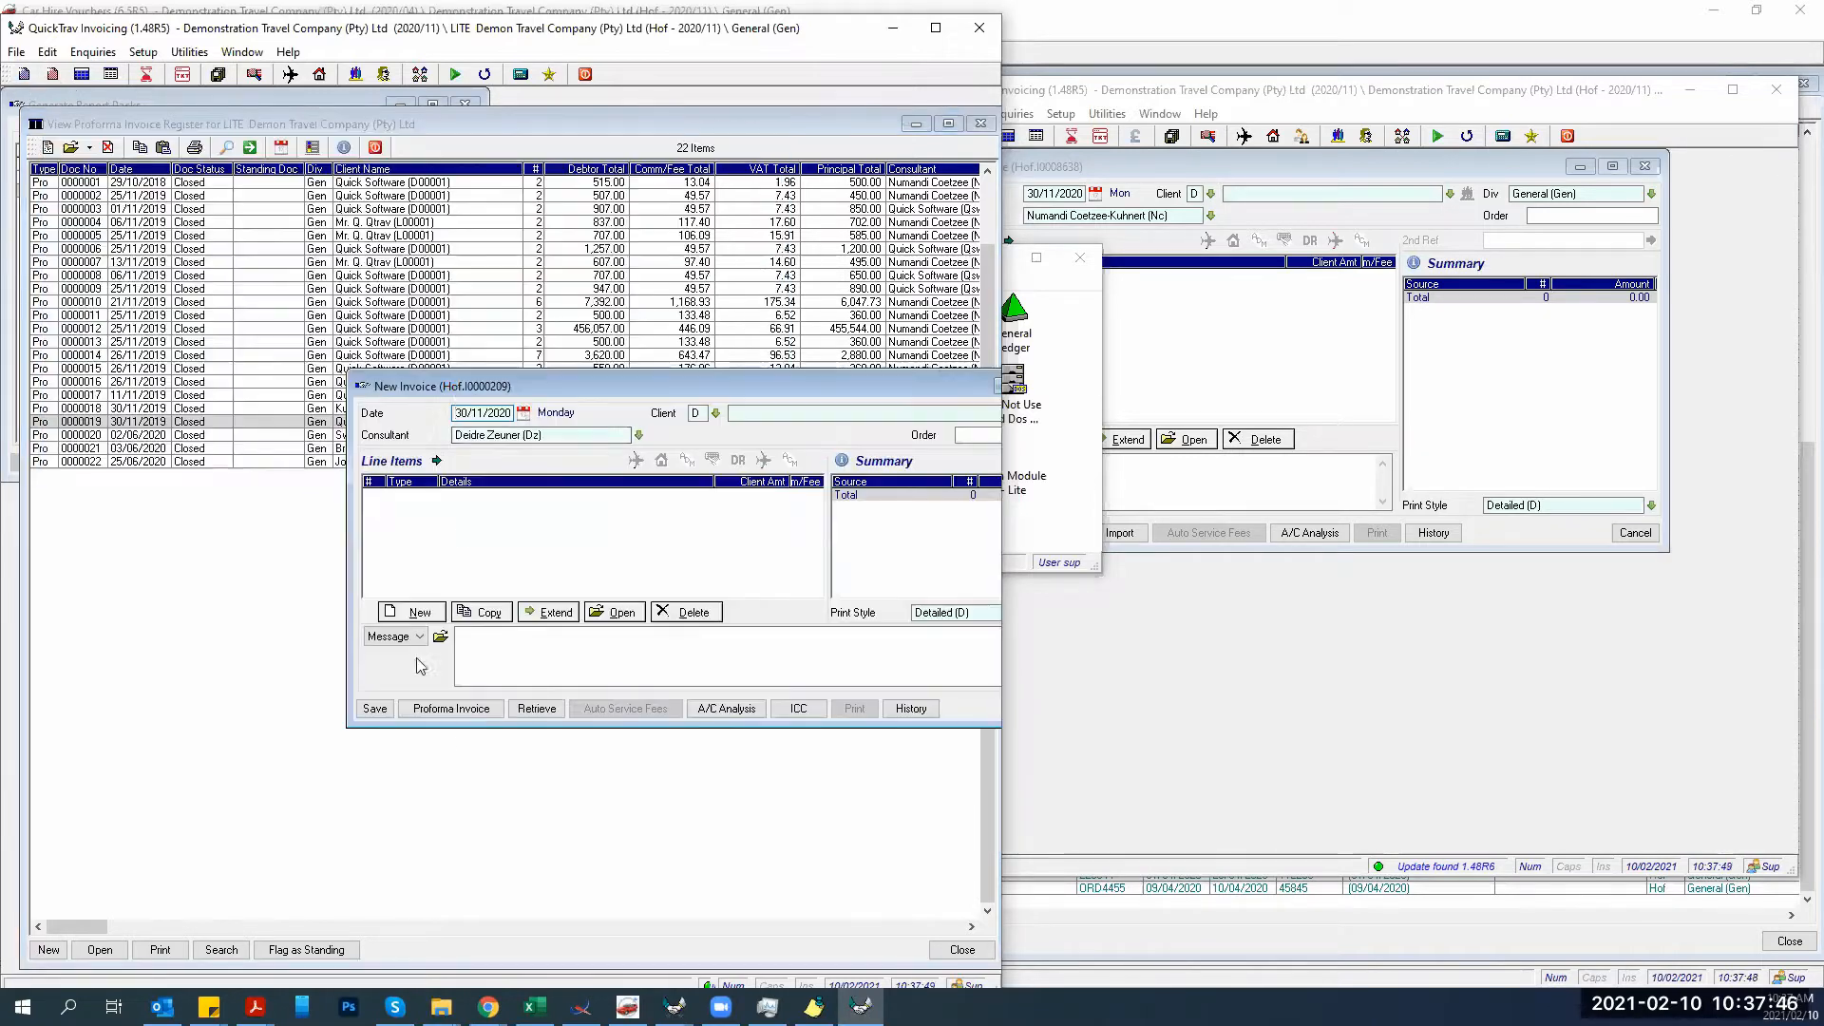
pyautogui.click(530, 710)
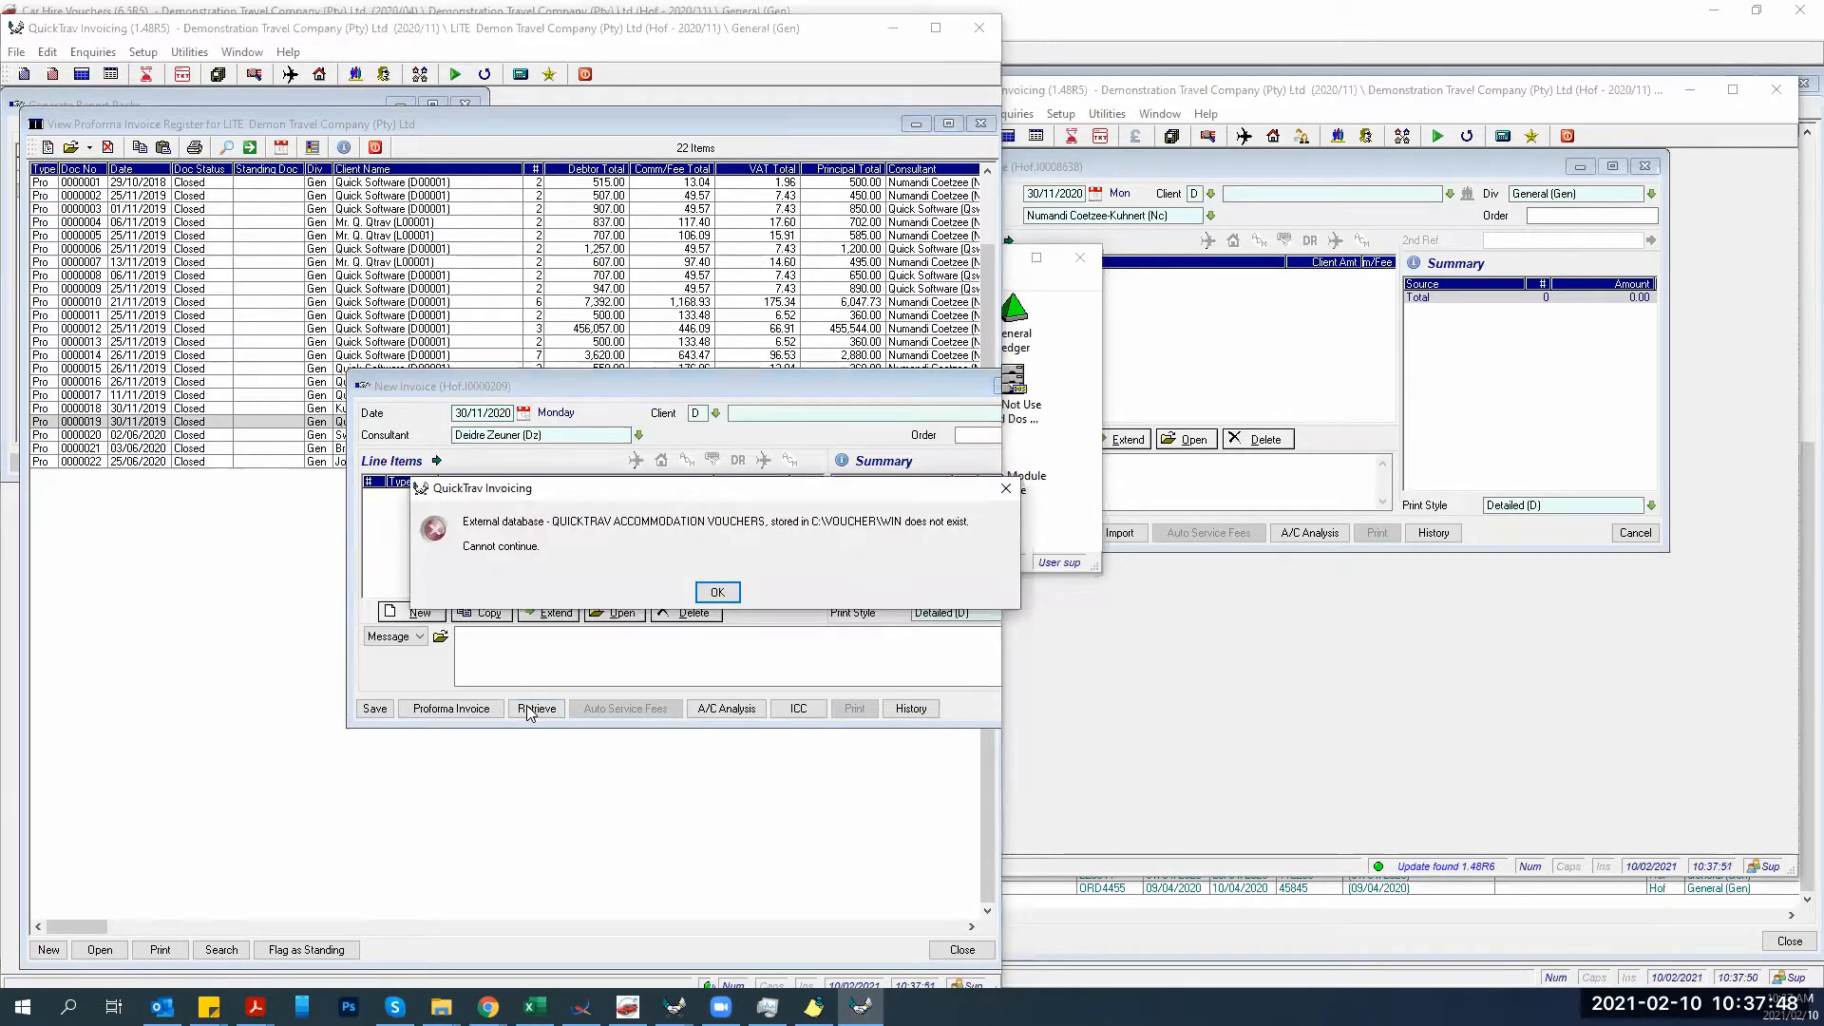
pyautogui.click(718, 592)
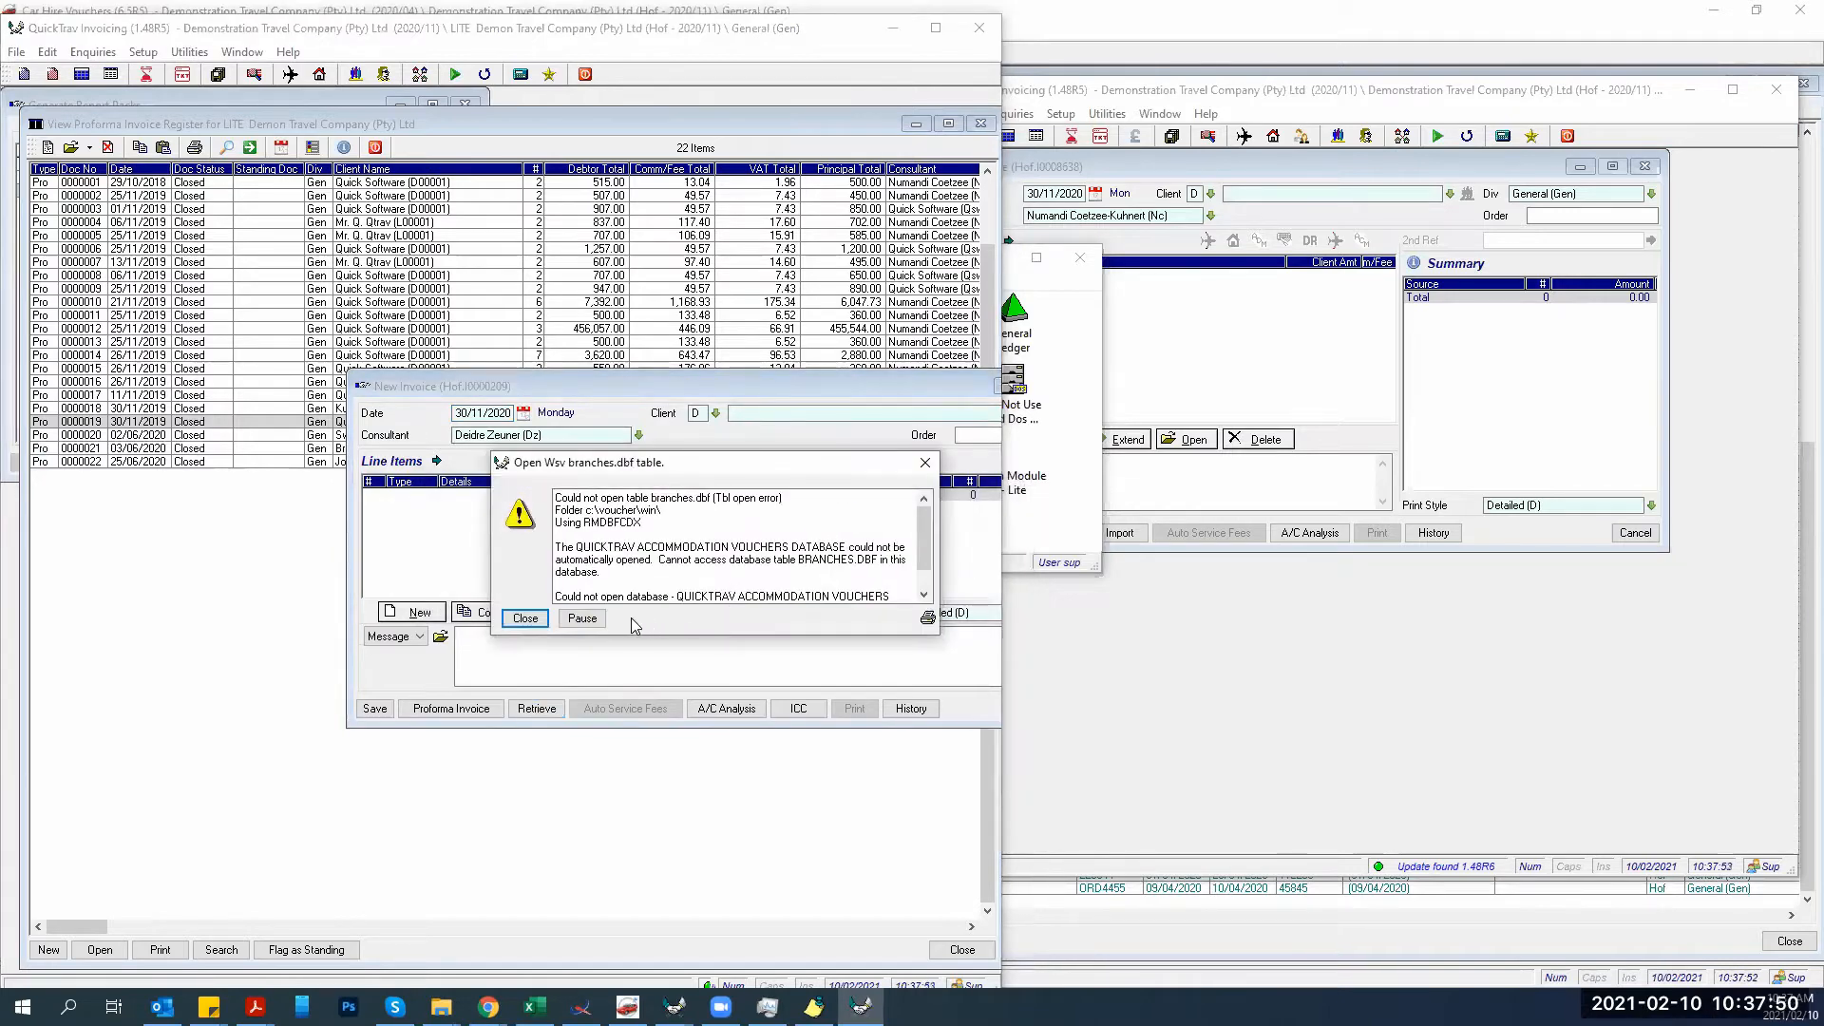
pyautogui.click(551, 615)
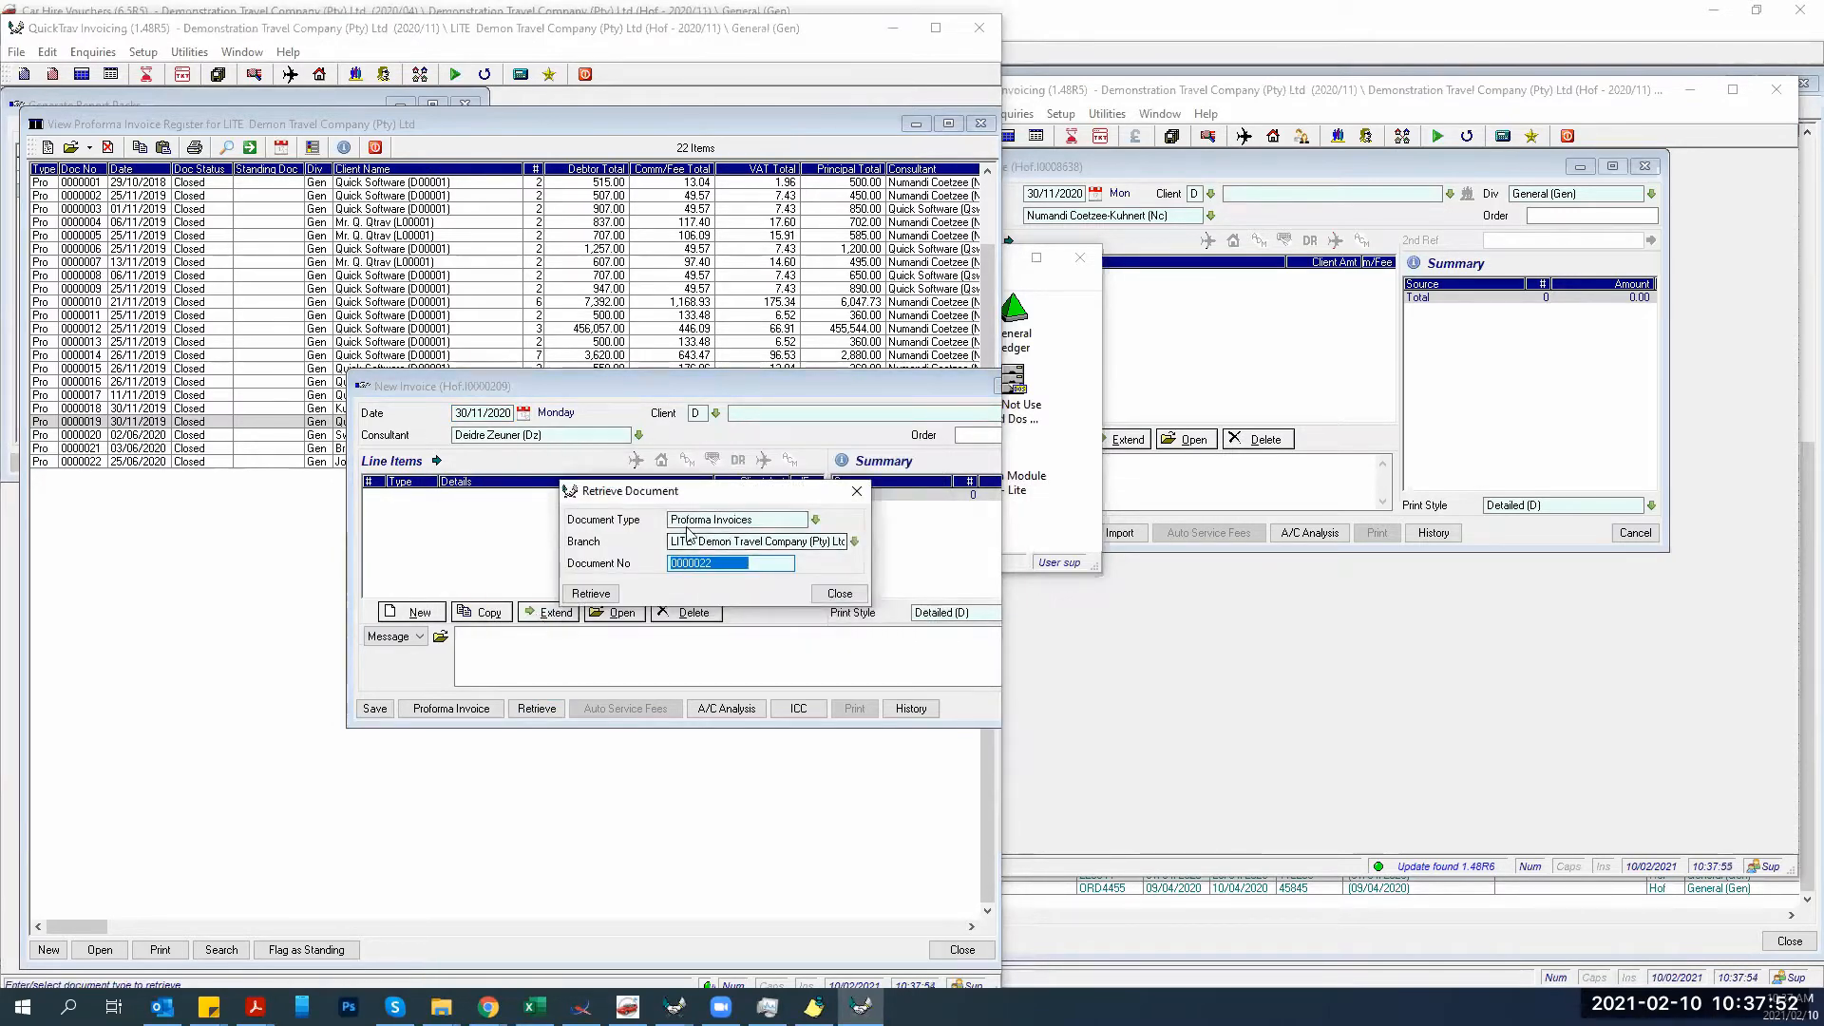
# Set the document type to Proforma Invoices and the document number to 0000019.
pyautogui.click(789, 522)
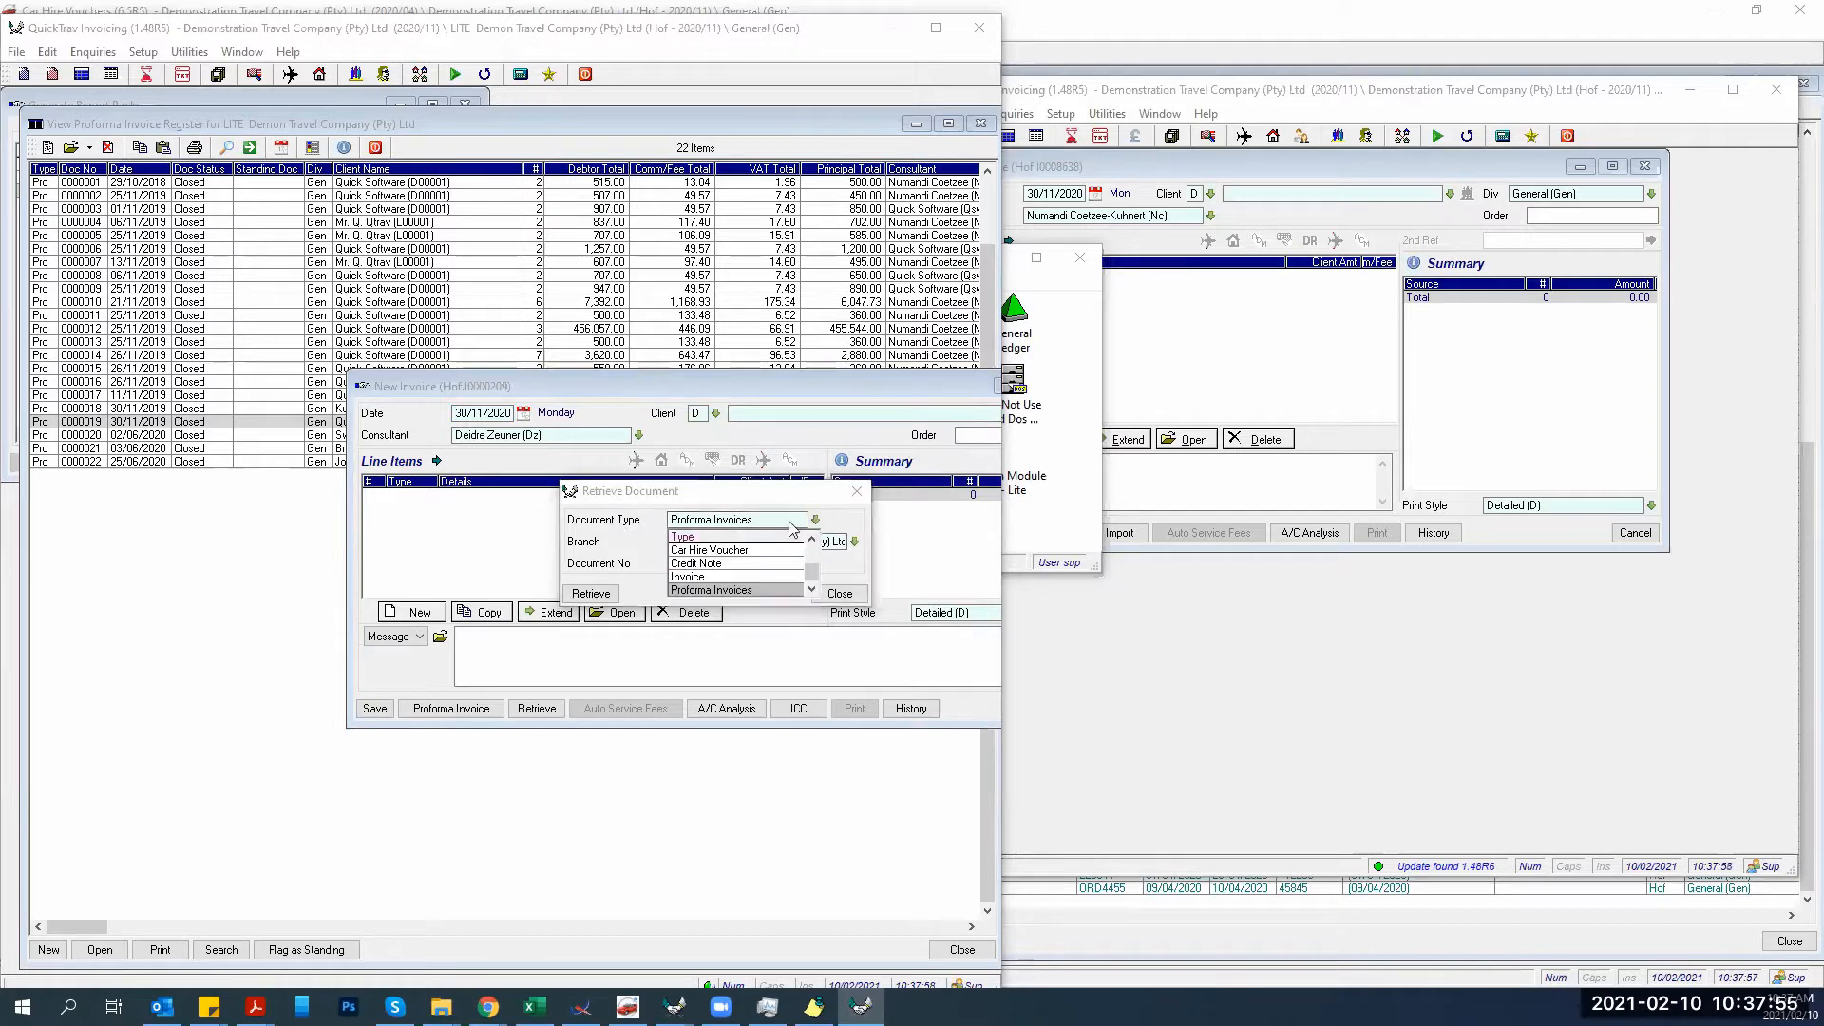
pyautogui.click(708, 590)
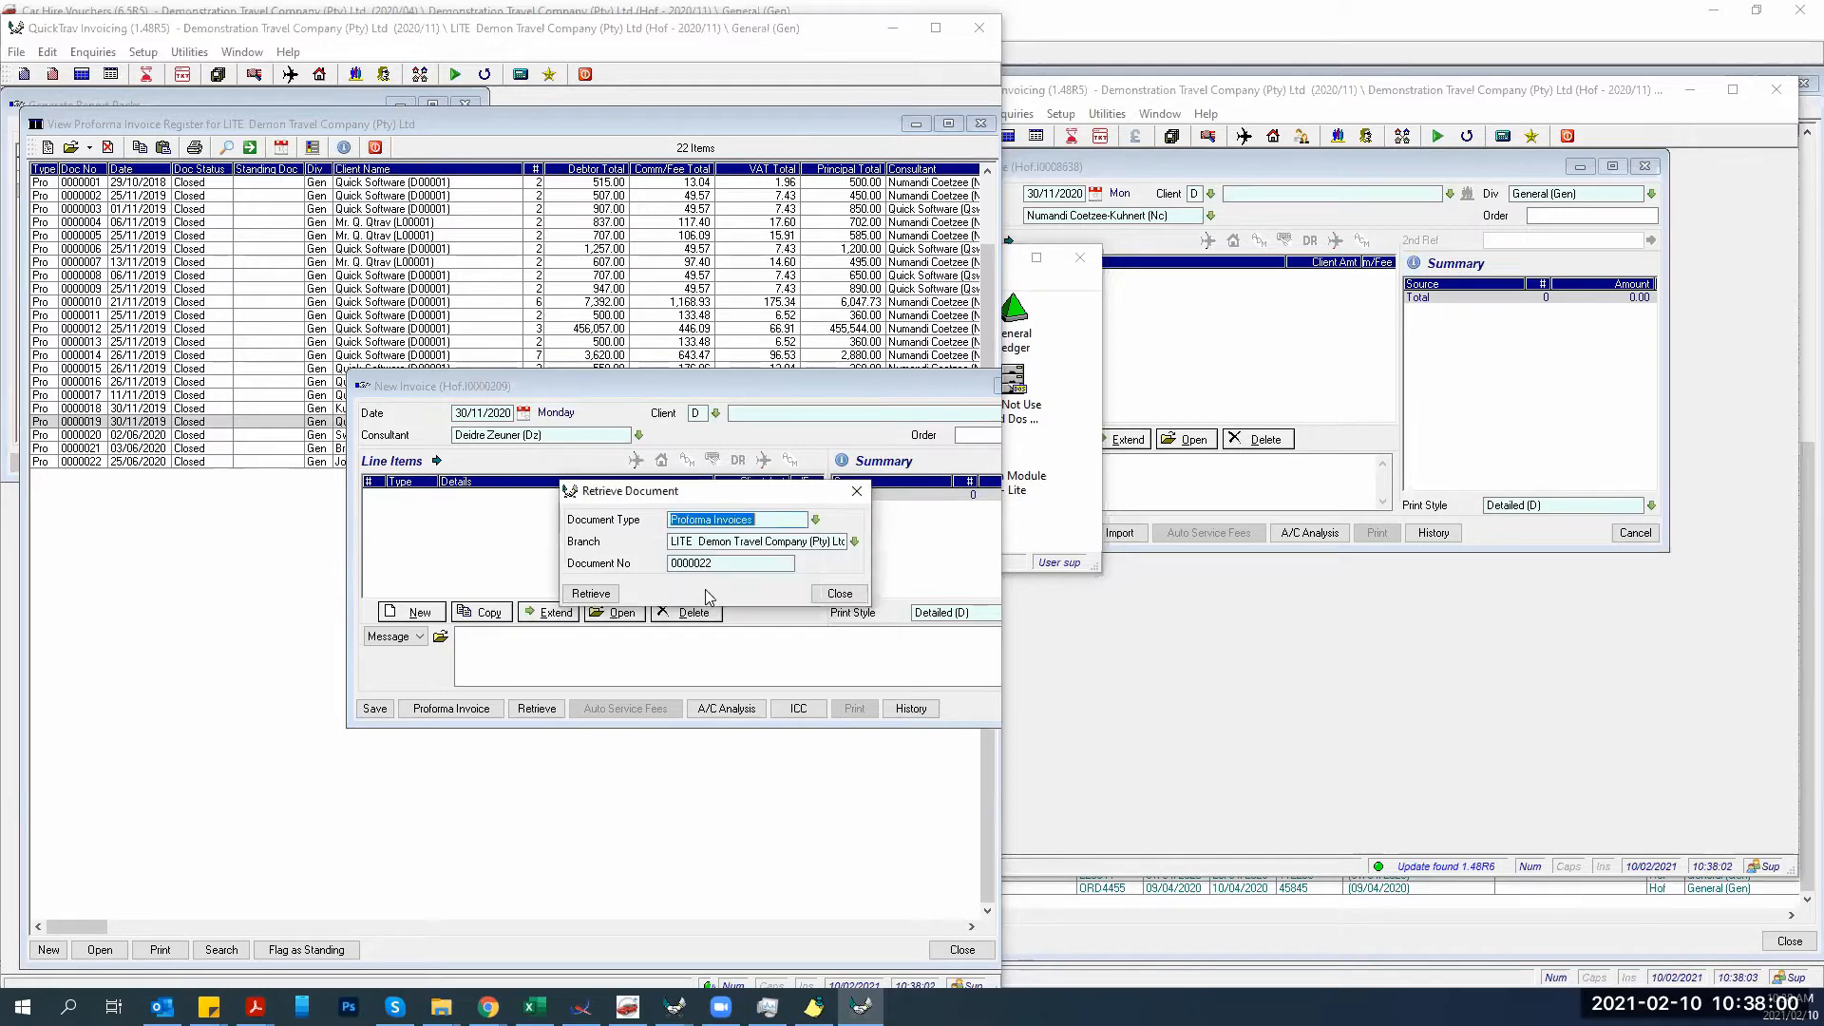
pyautogui.moveTo(729, 564); pyautogui.dragTo(609, 571)
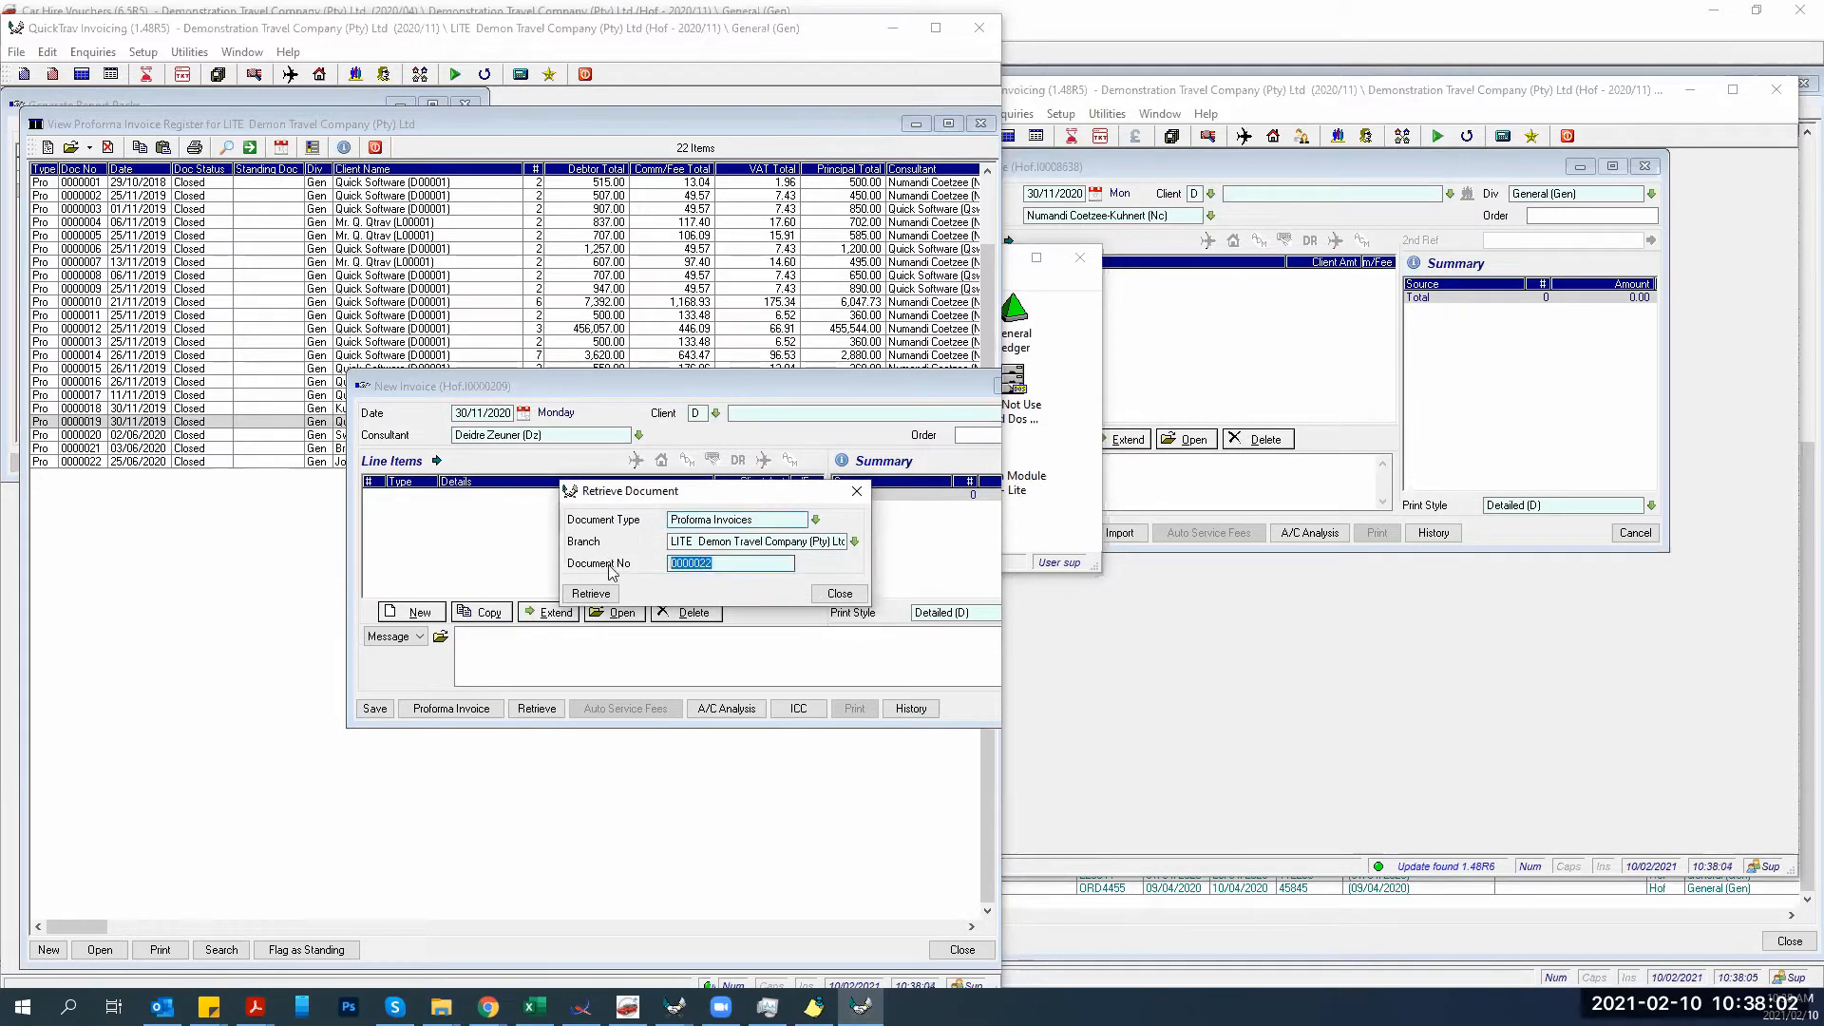
pyautogui.write('0000019')
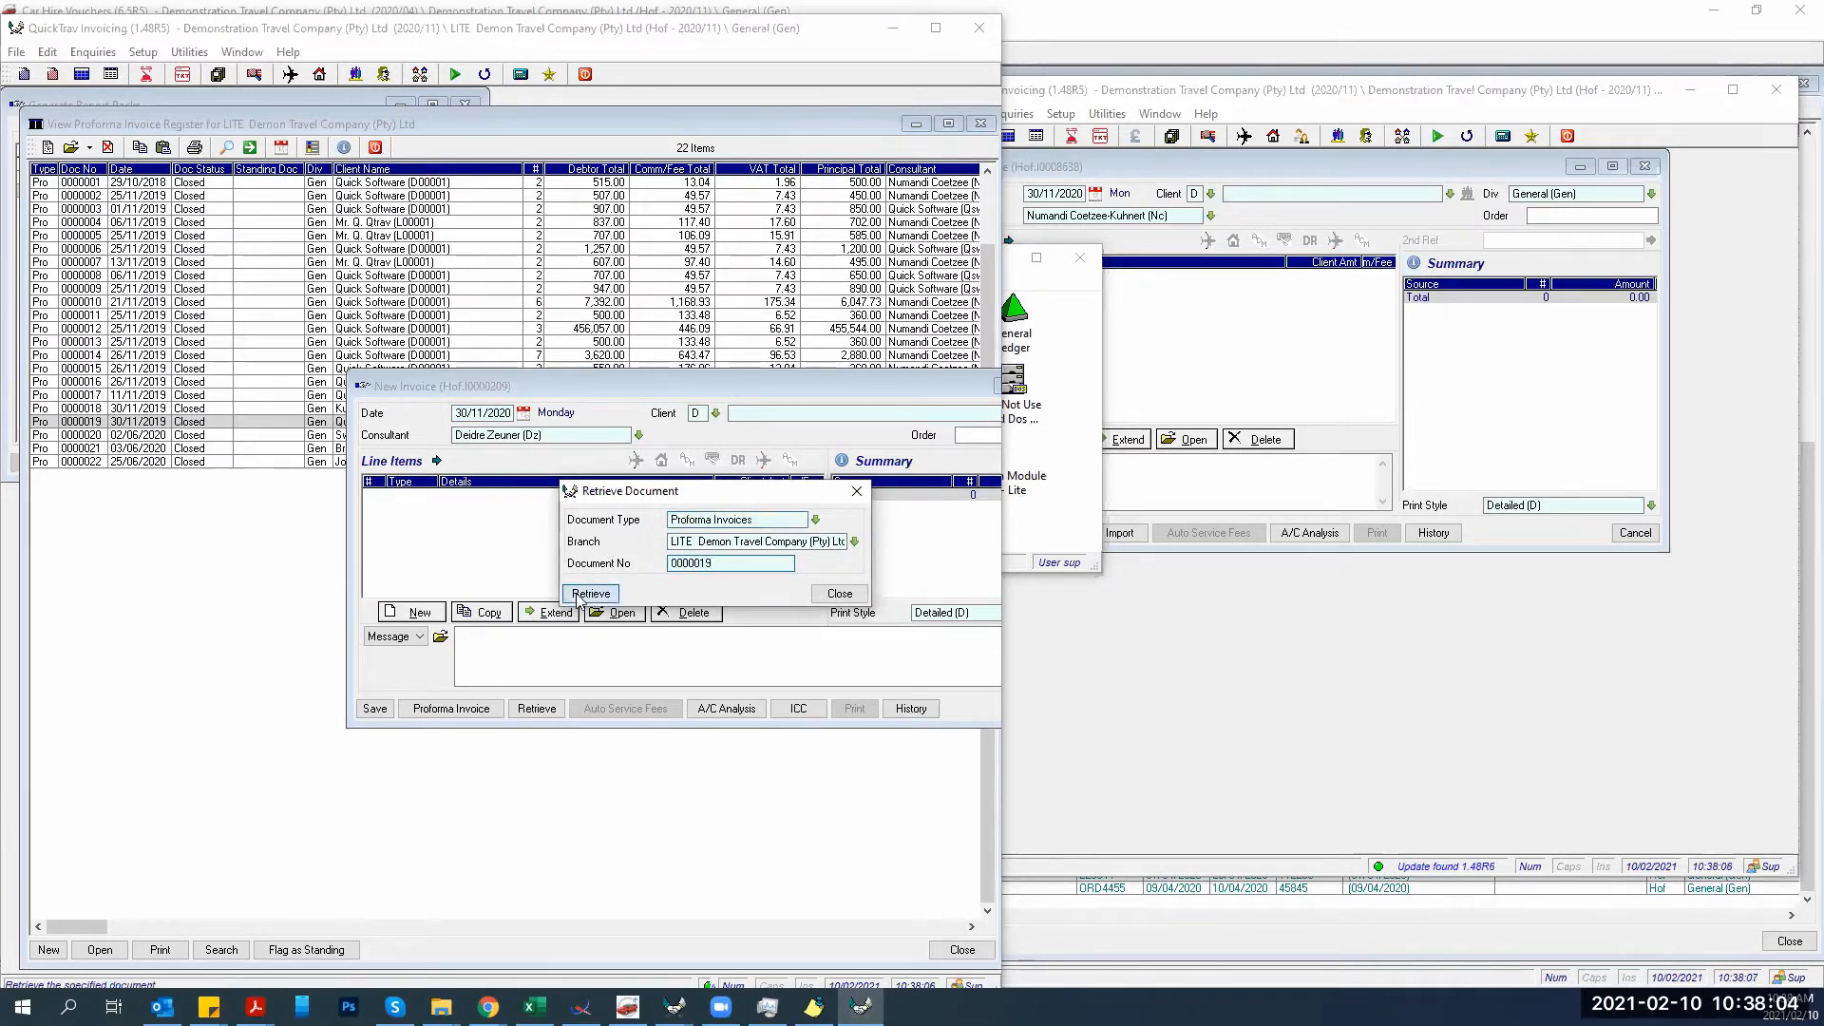
pyautogui.click(581, 594)
# Accept the copied proforma, raise service fee line 004 to 500.00, and save invoice 0000209.
pyautogui.click(709, 583)
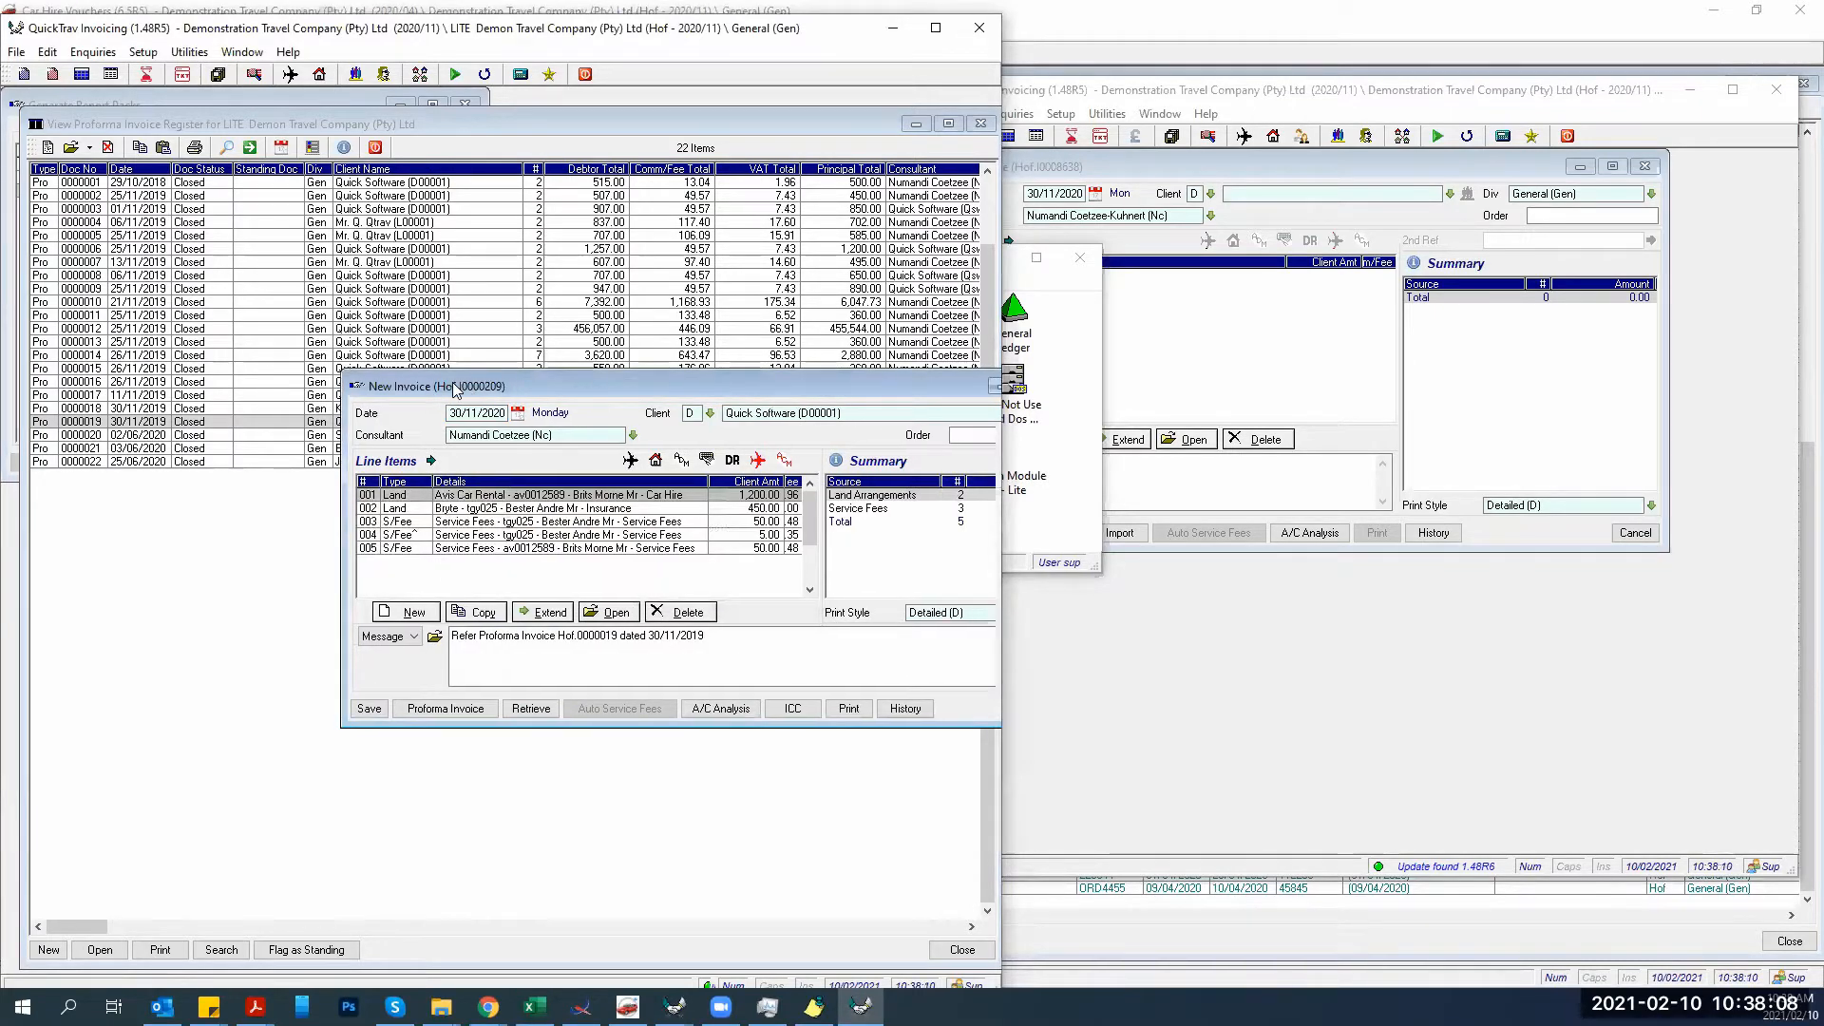
pyautogui.moveTo(465, 382); pyautogui.dragTo(156, 262)
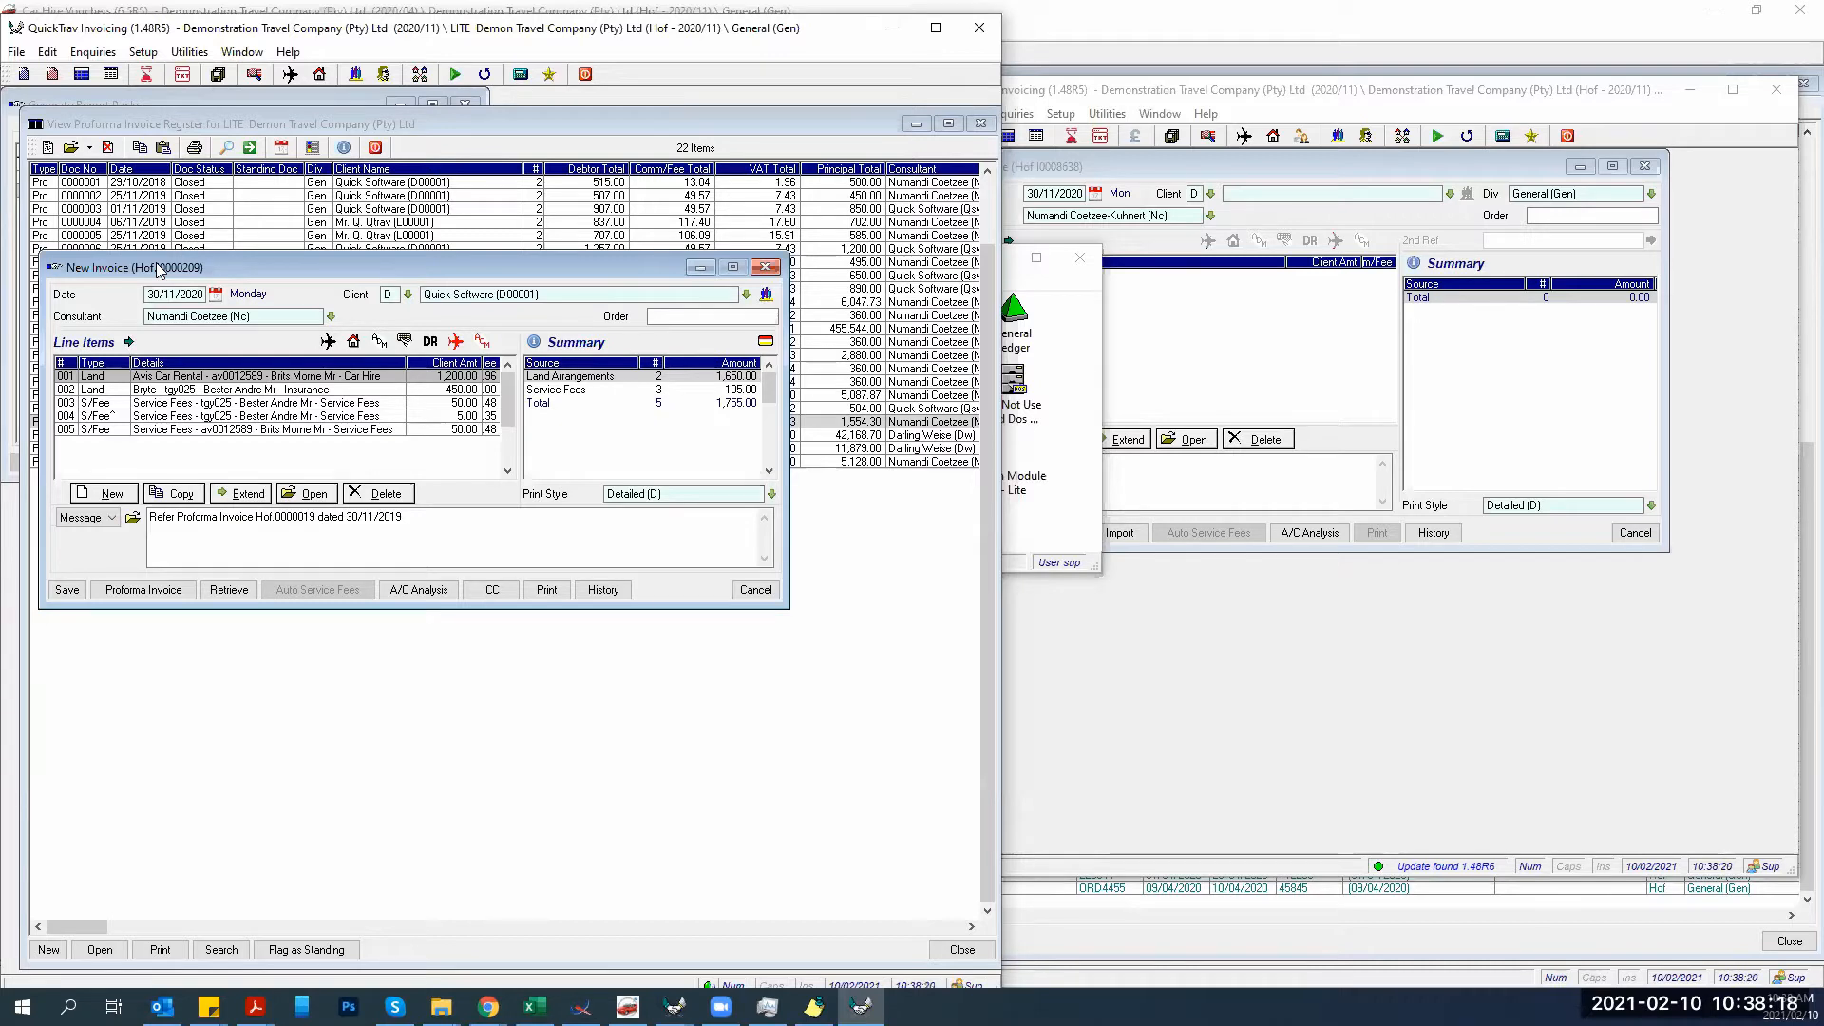
pyautogui.moveTo(156, 262); pyautogui.dragTo(191, 454)
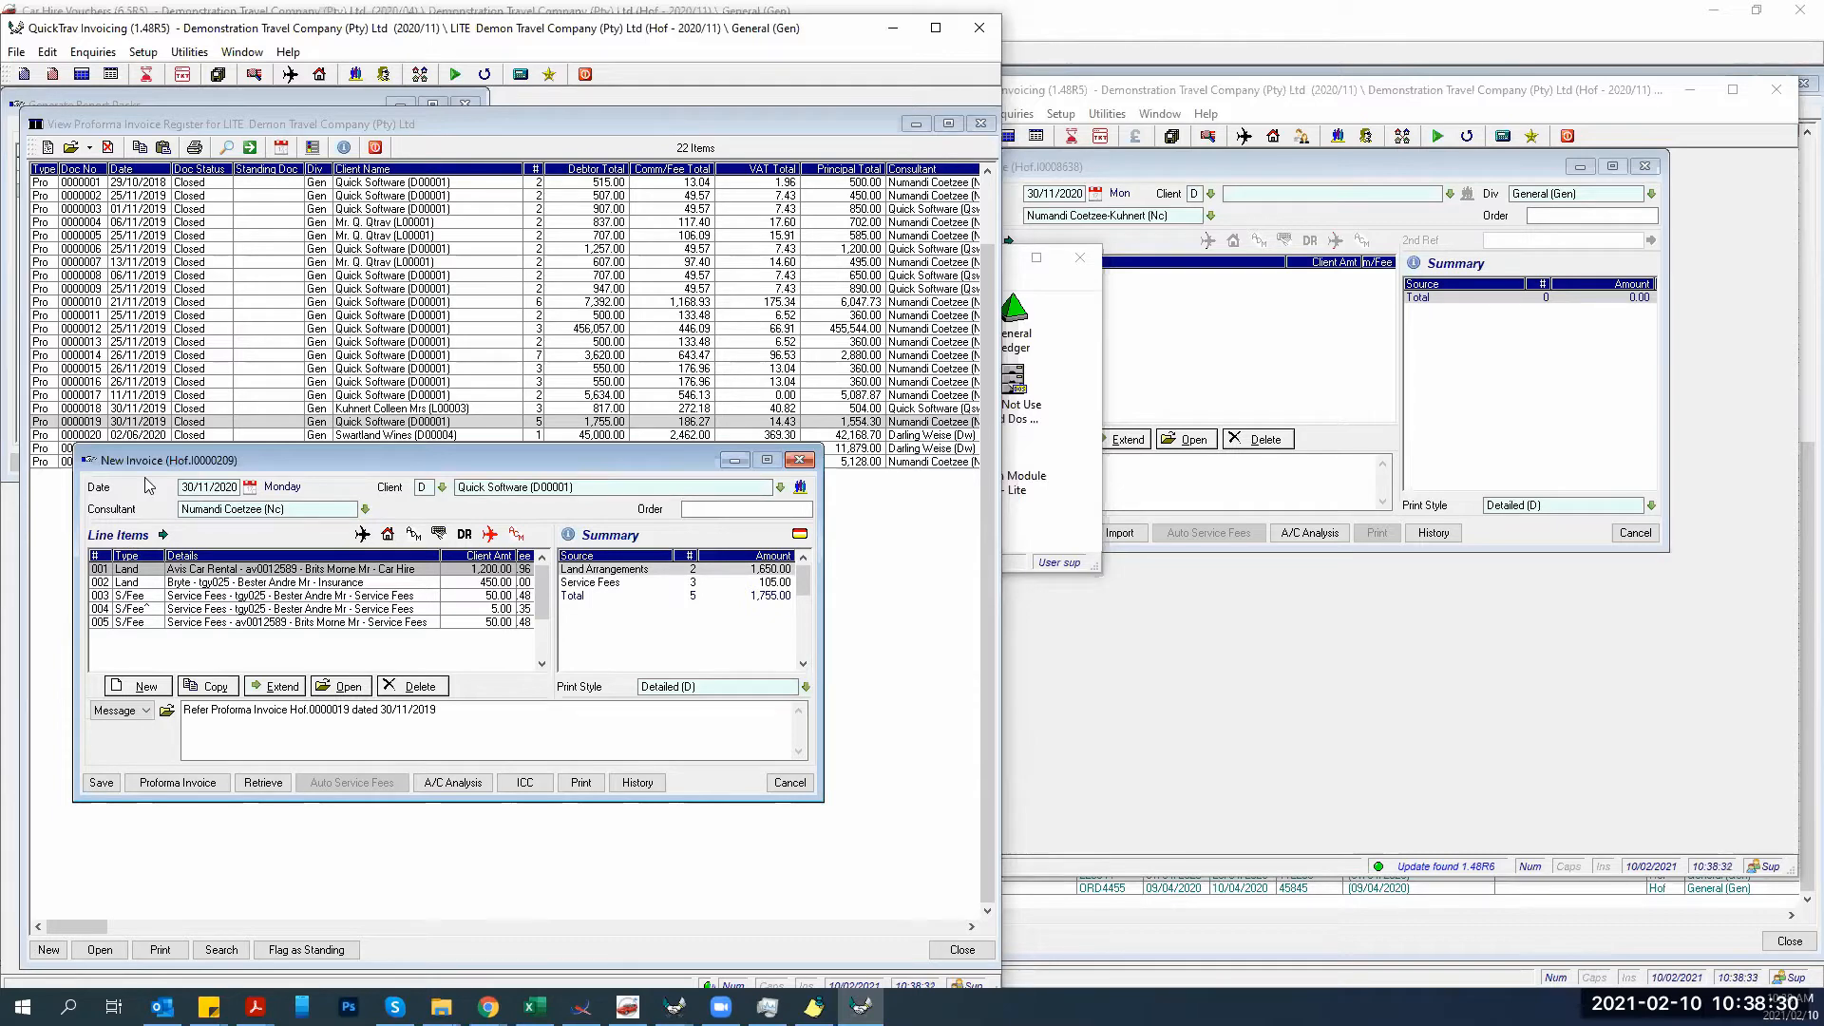
pyautogui.doubleClick(191, 609)
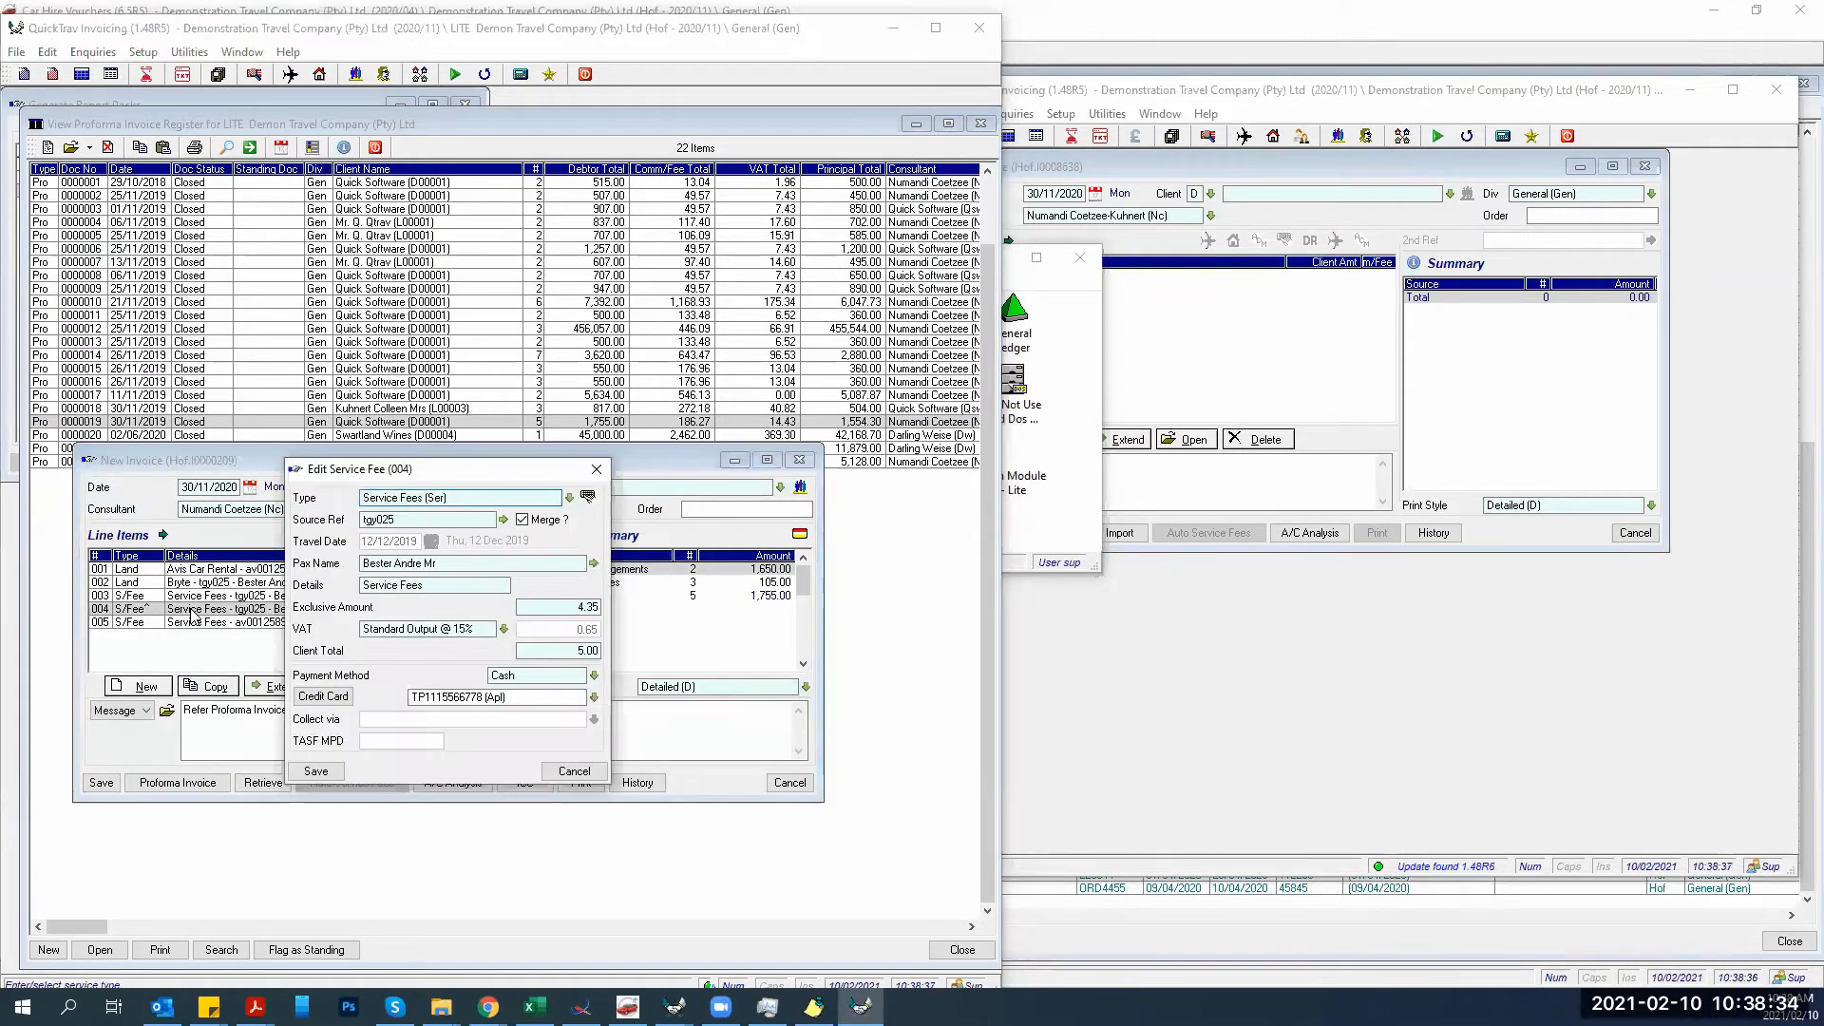
pyautogui.click(537, 649)
pyautogui.write('500')
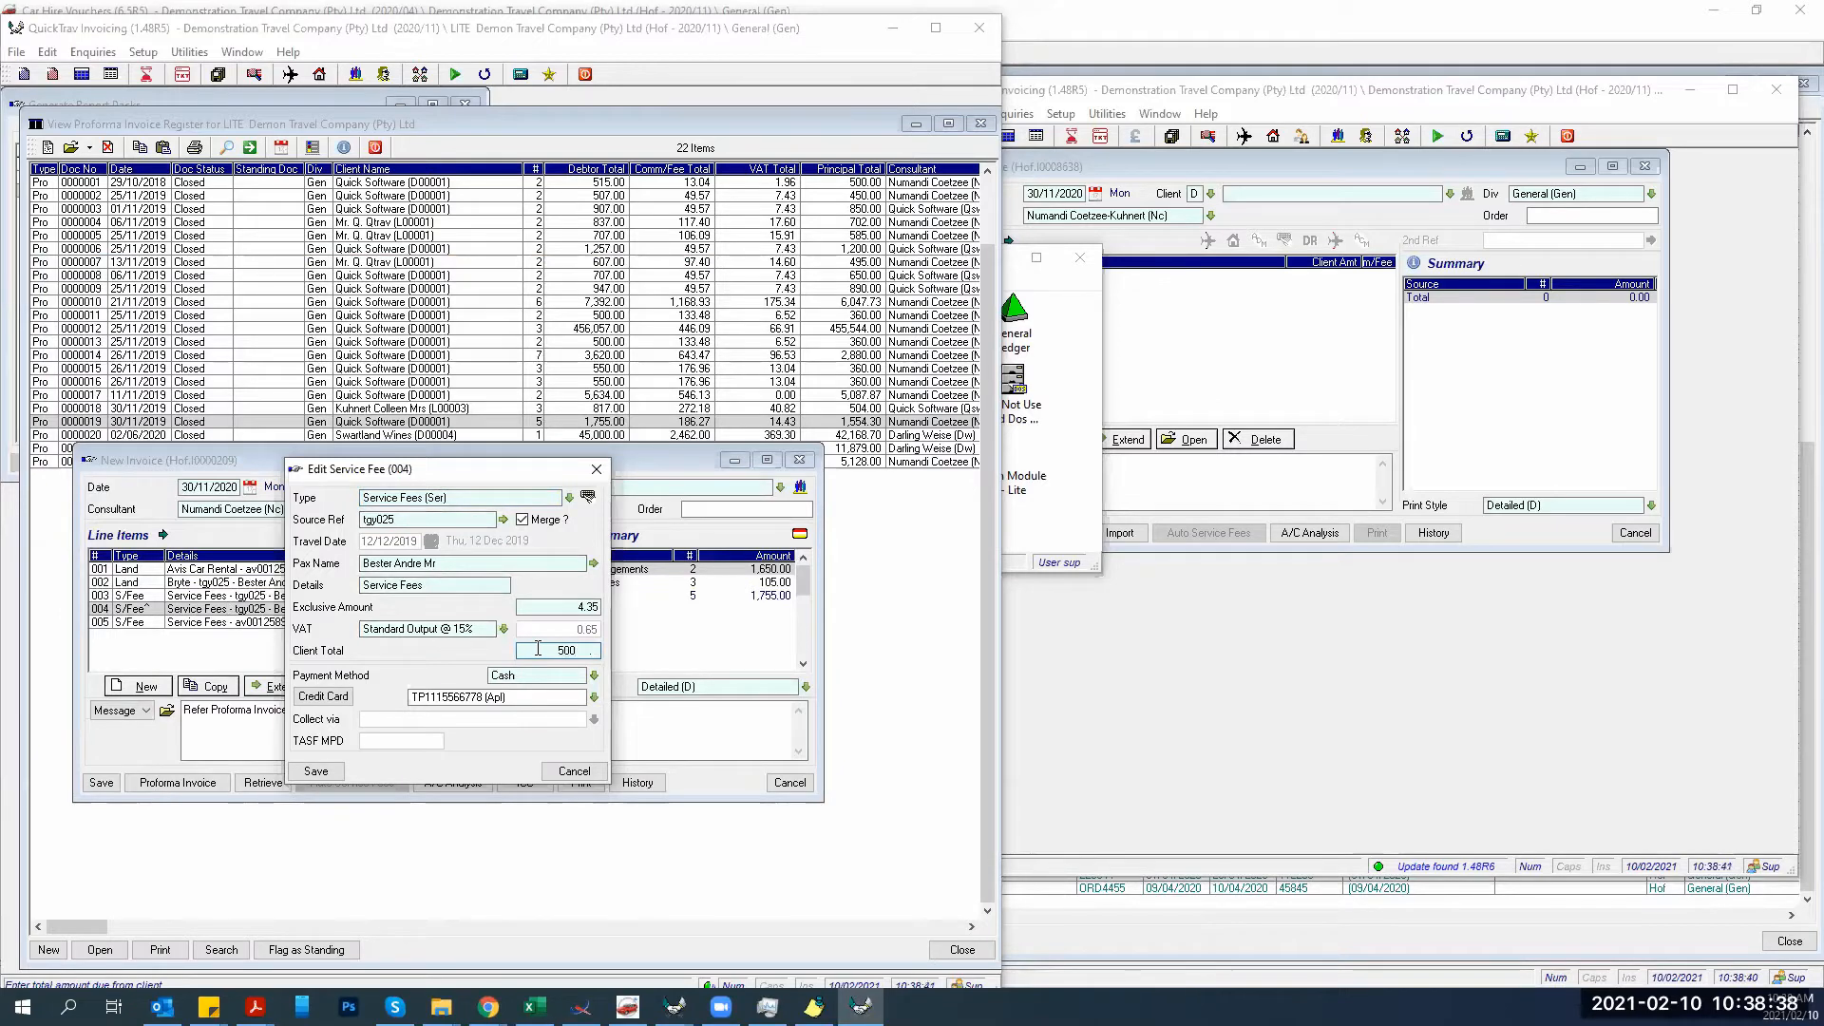
pyautogui.click(309, 771)
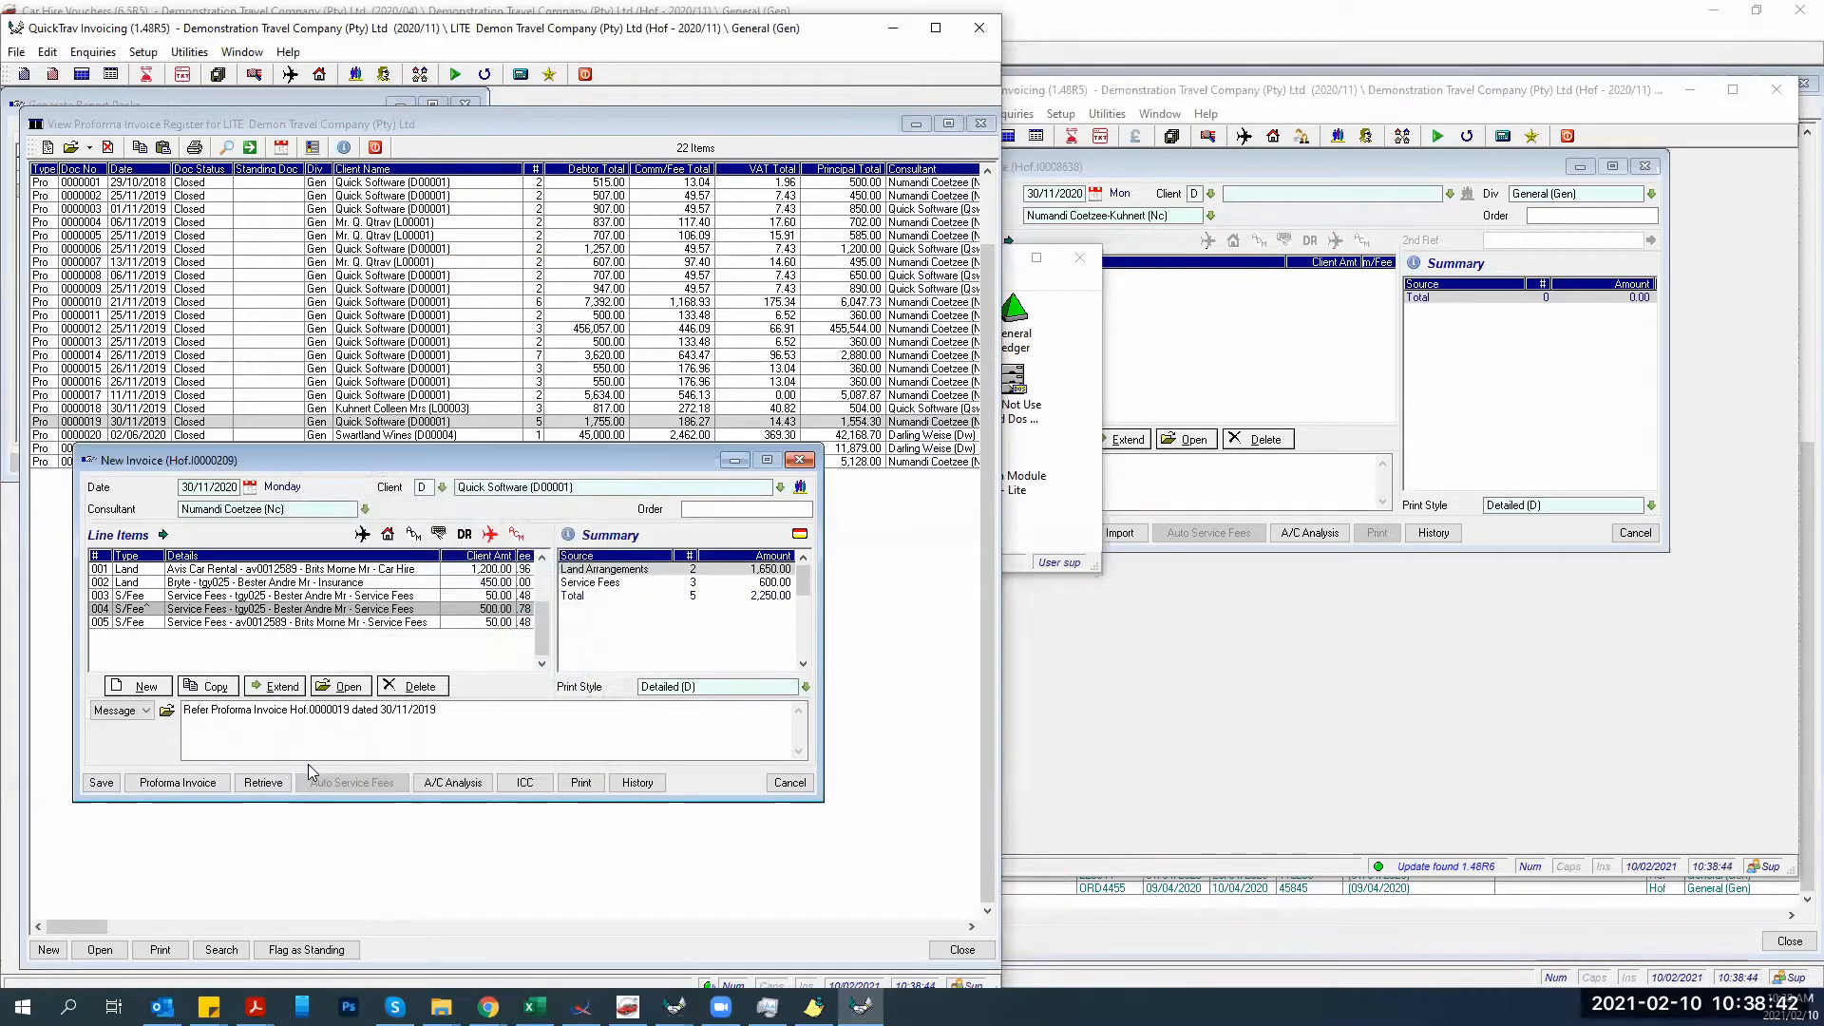
pyautogui.click(93, 790)
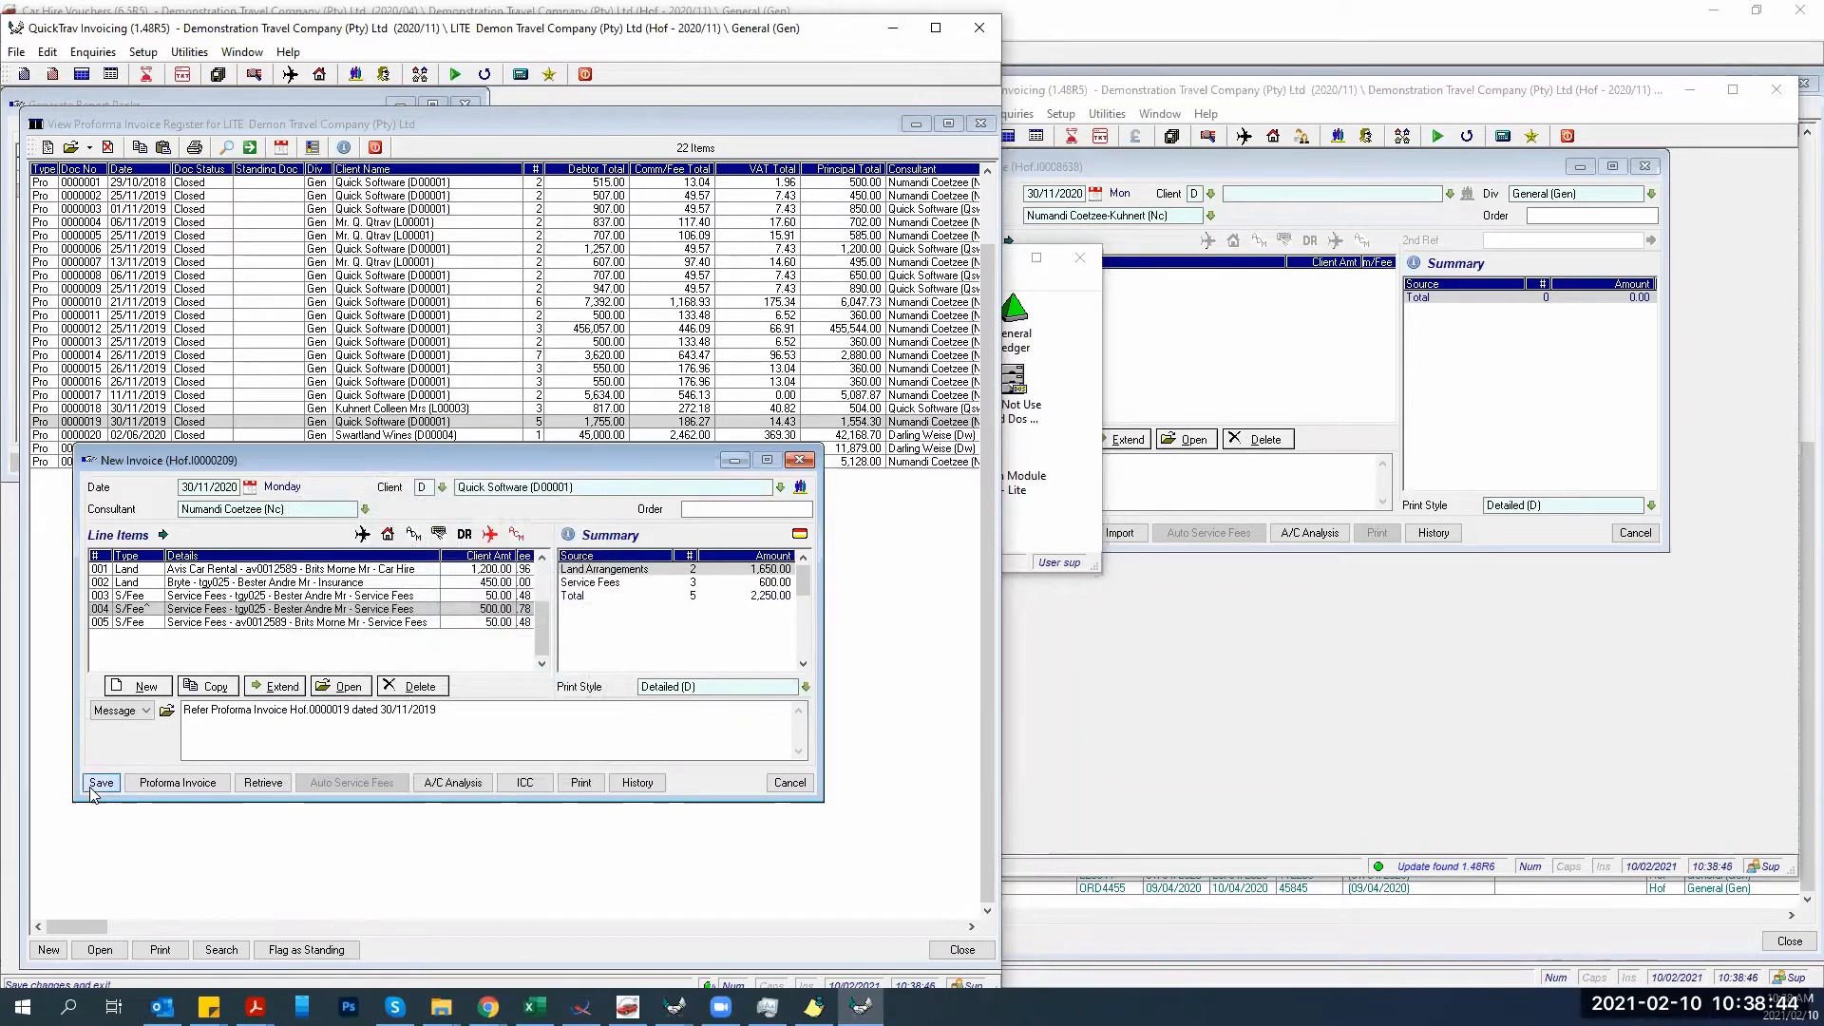
pyautogui.click(176, 769)
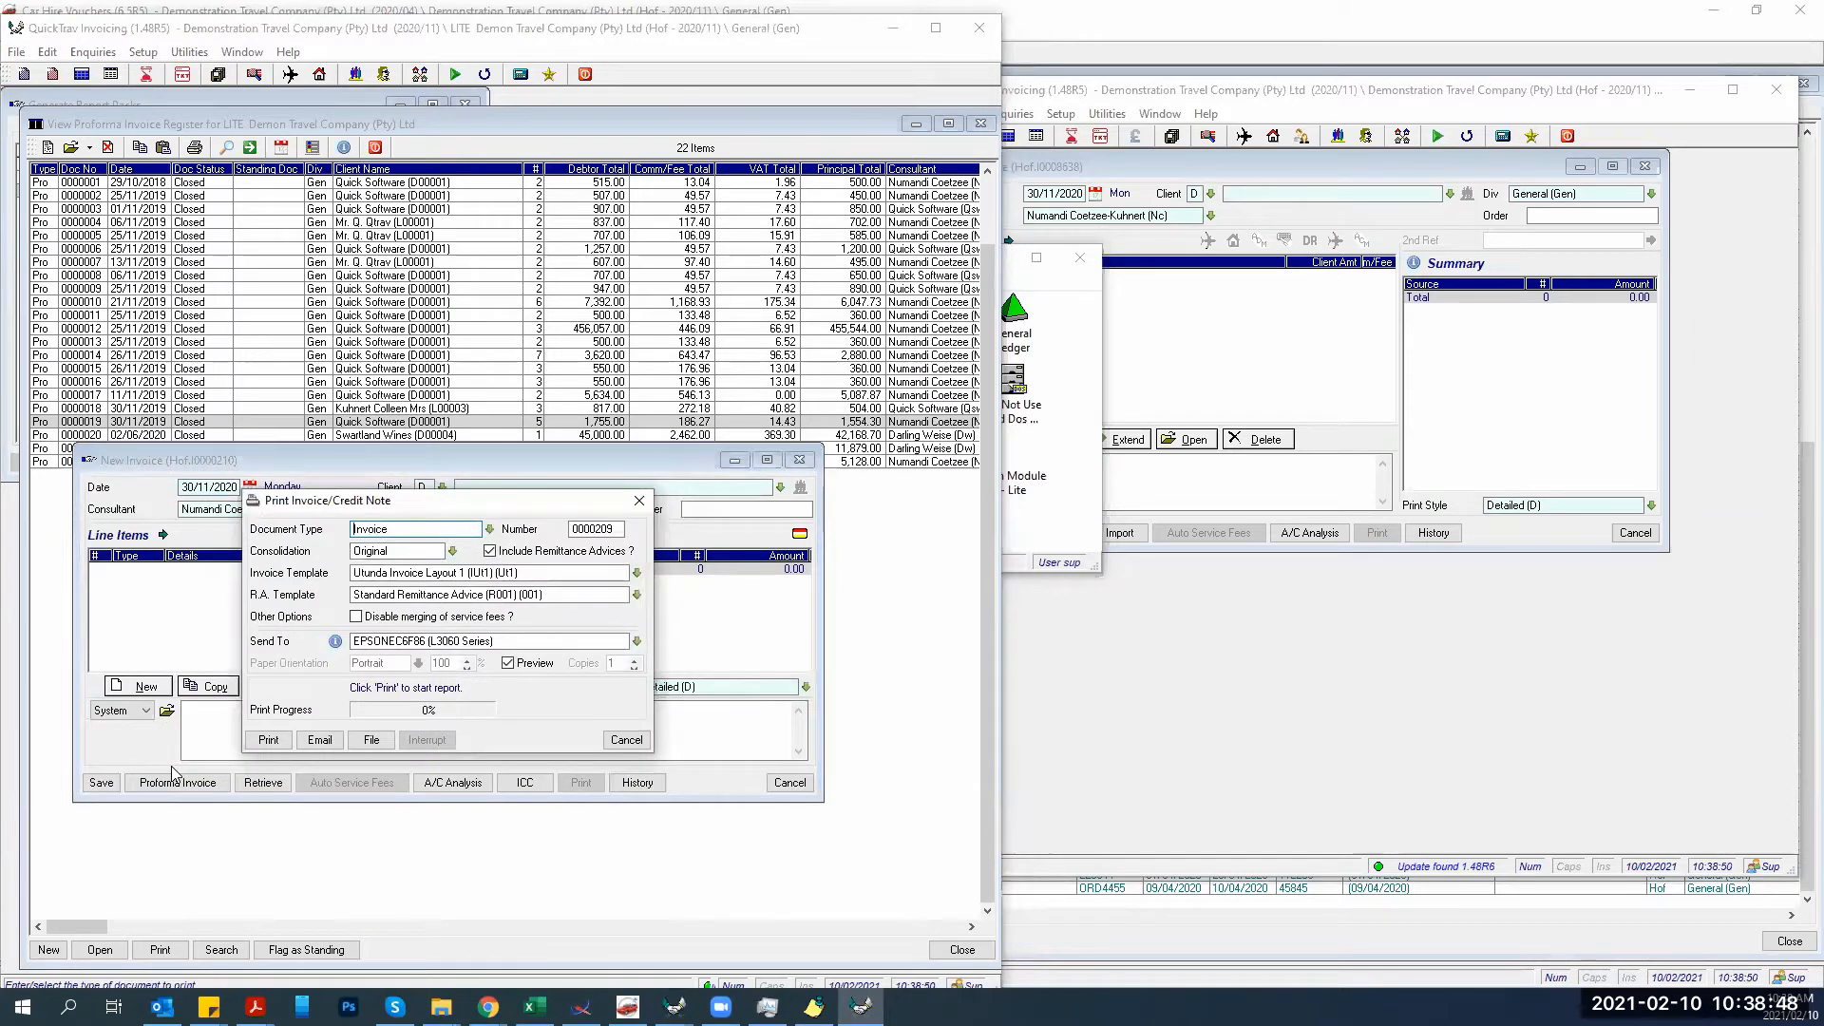
# Skip printing the invoice and close the blank new invoice.
pyautogui.click(625, 739)
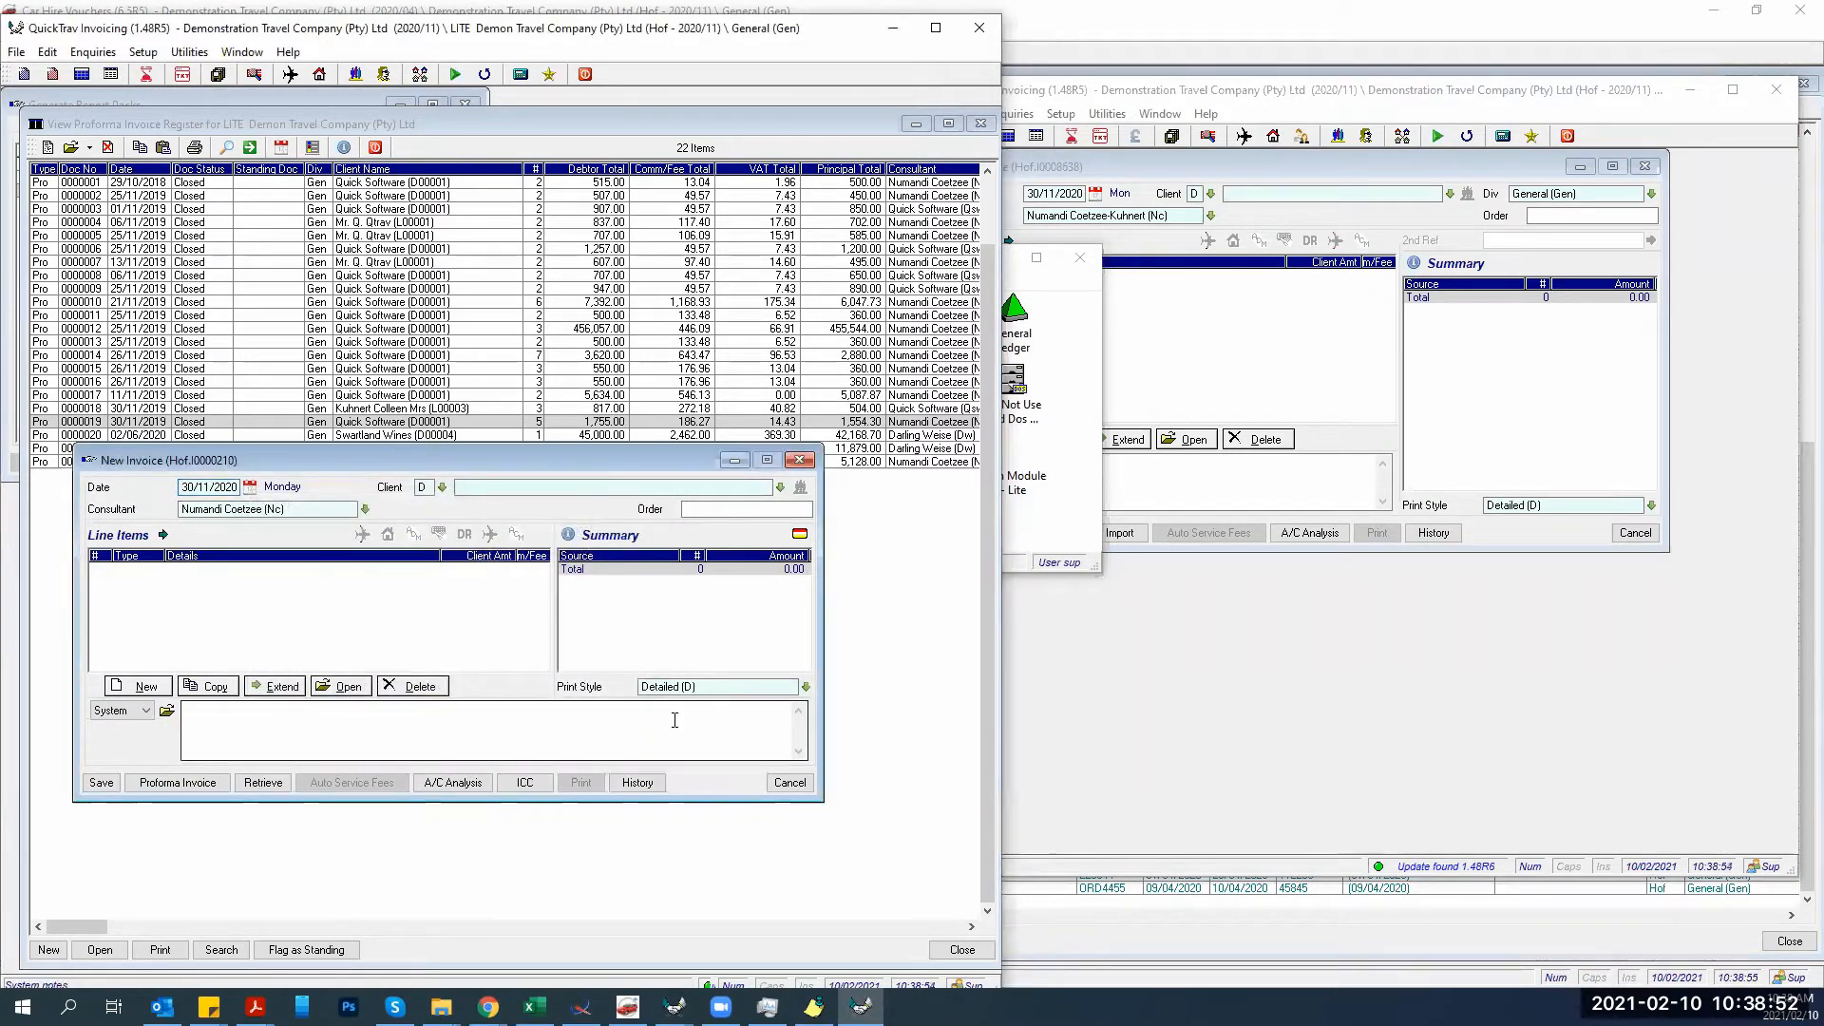
pyautogui.click(785, 784)
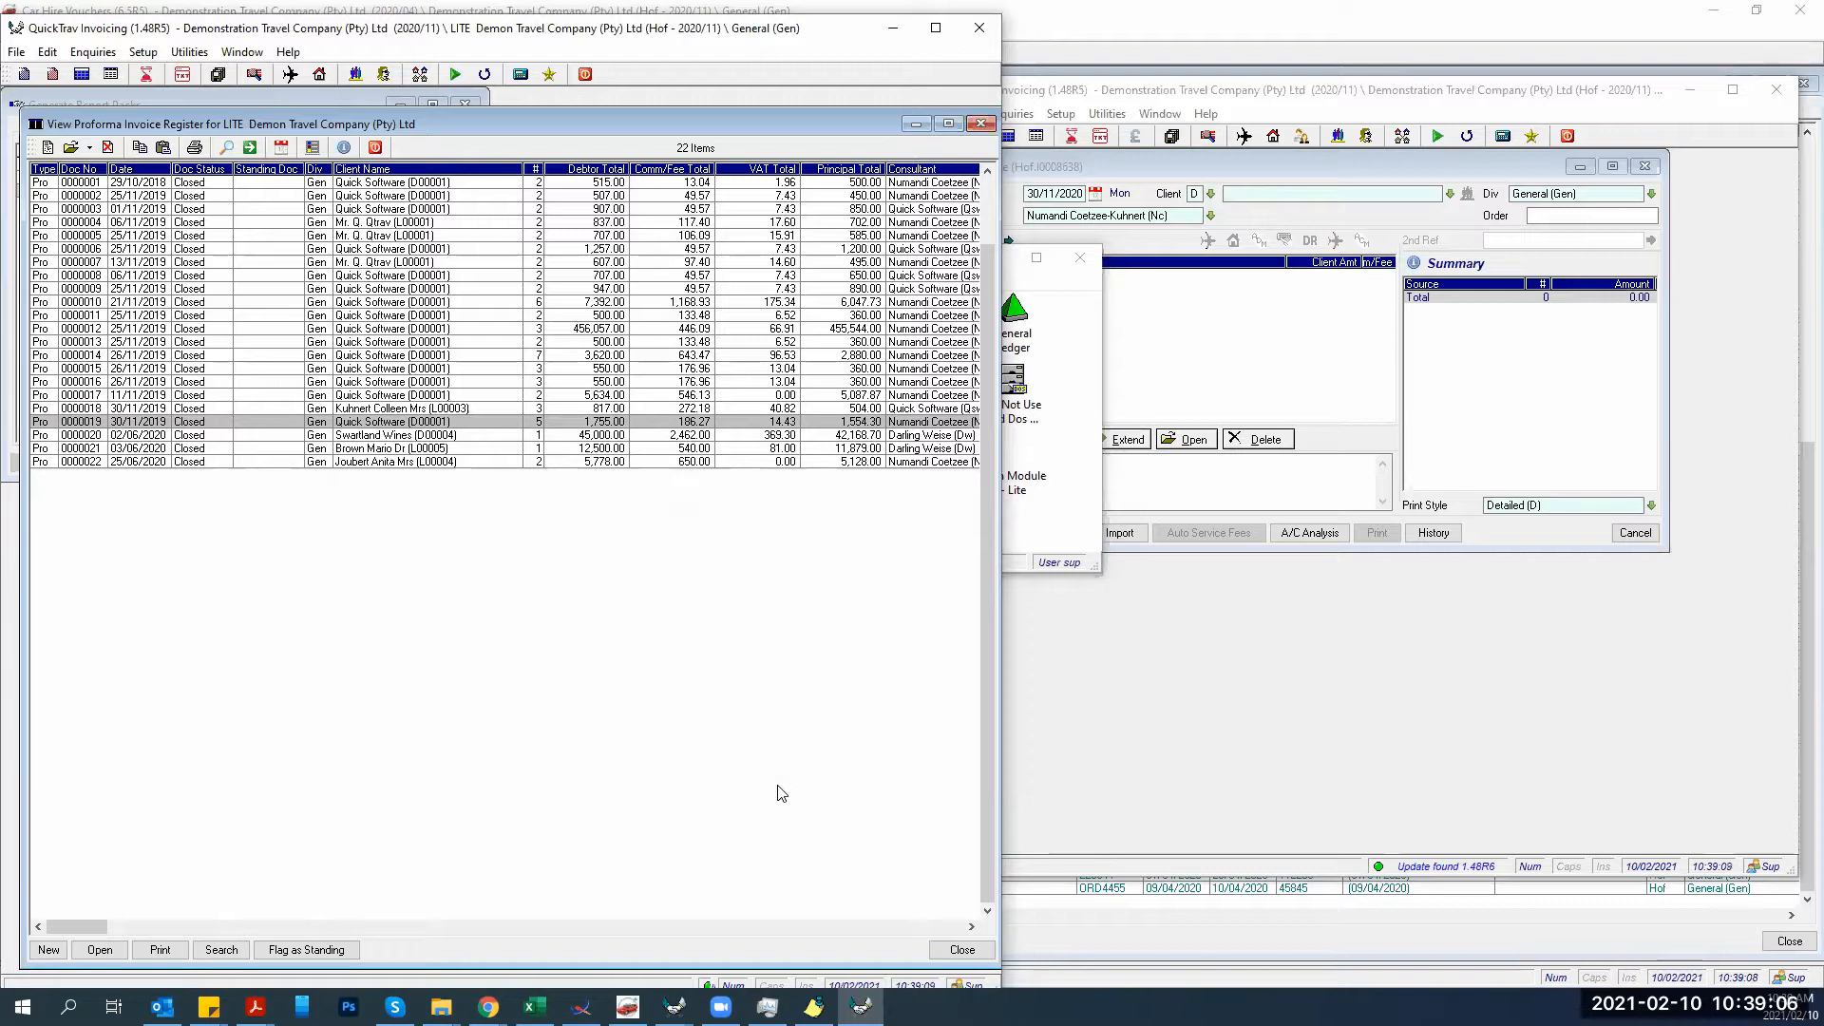
pyautogui.click(253, 927)
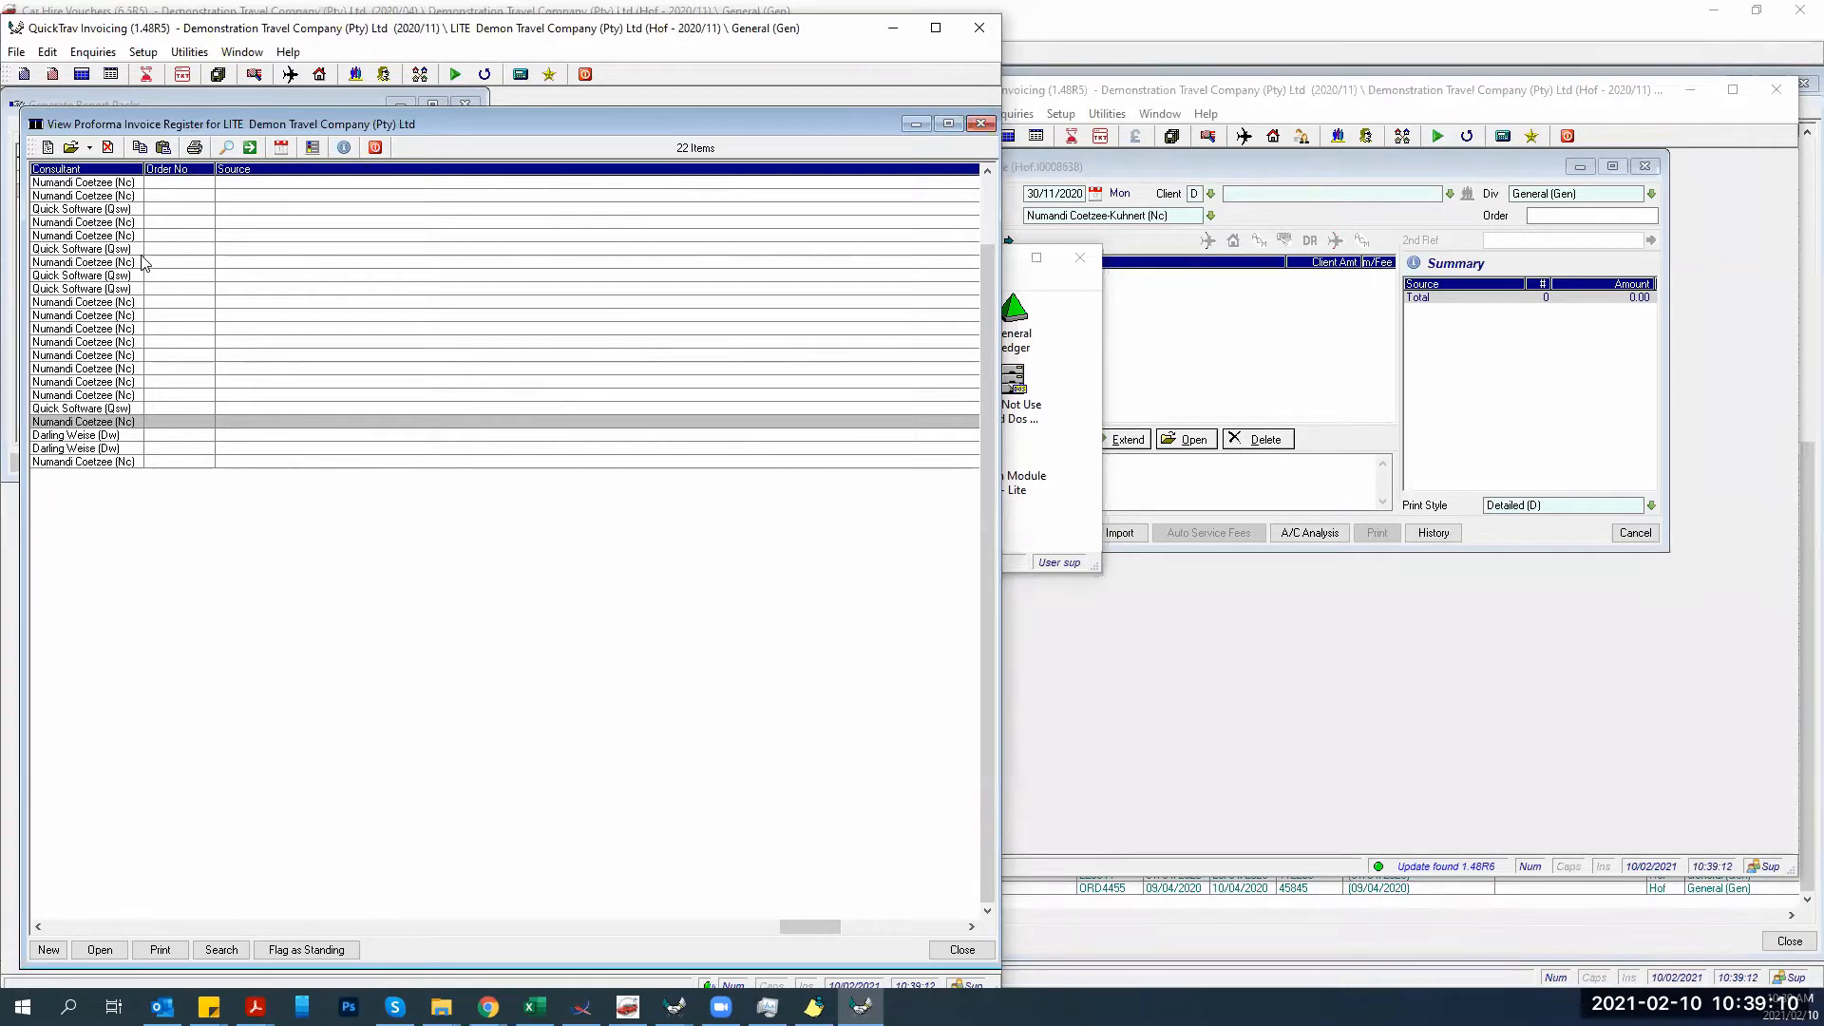
# Bring the second QuickTrav Invoicing window forward, discard empty new invoices, and maximize it.
pyautogui.click(1257, 748)
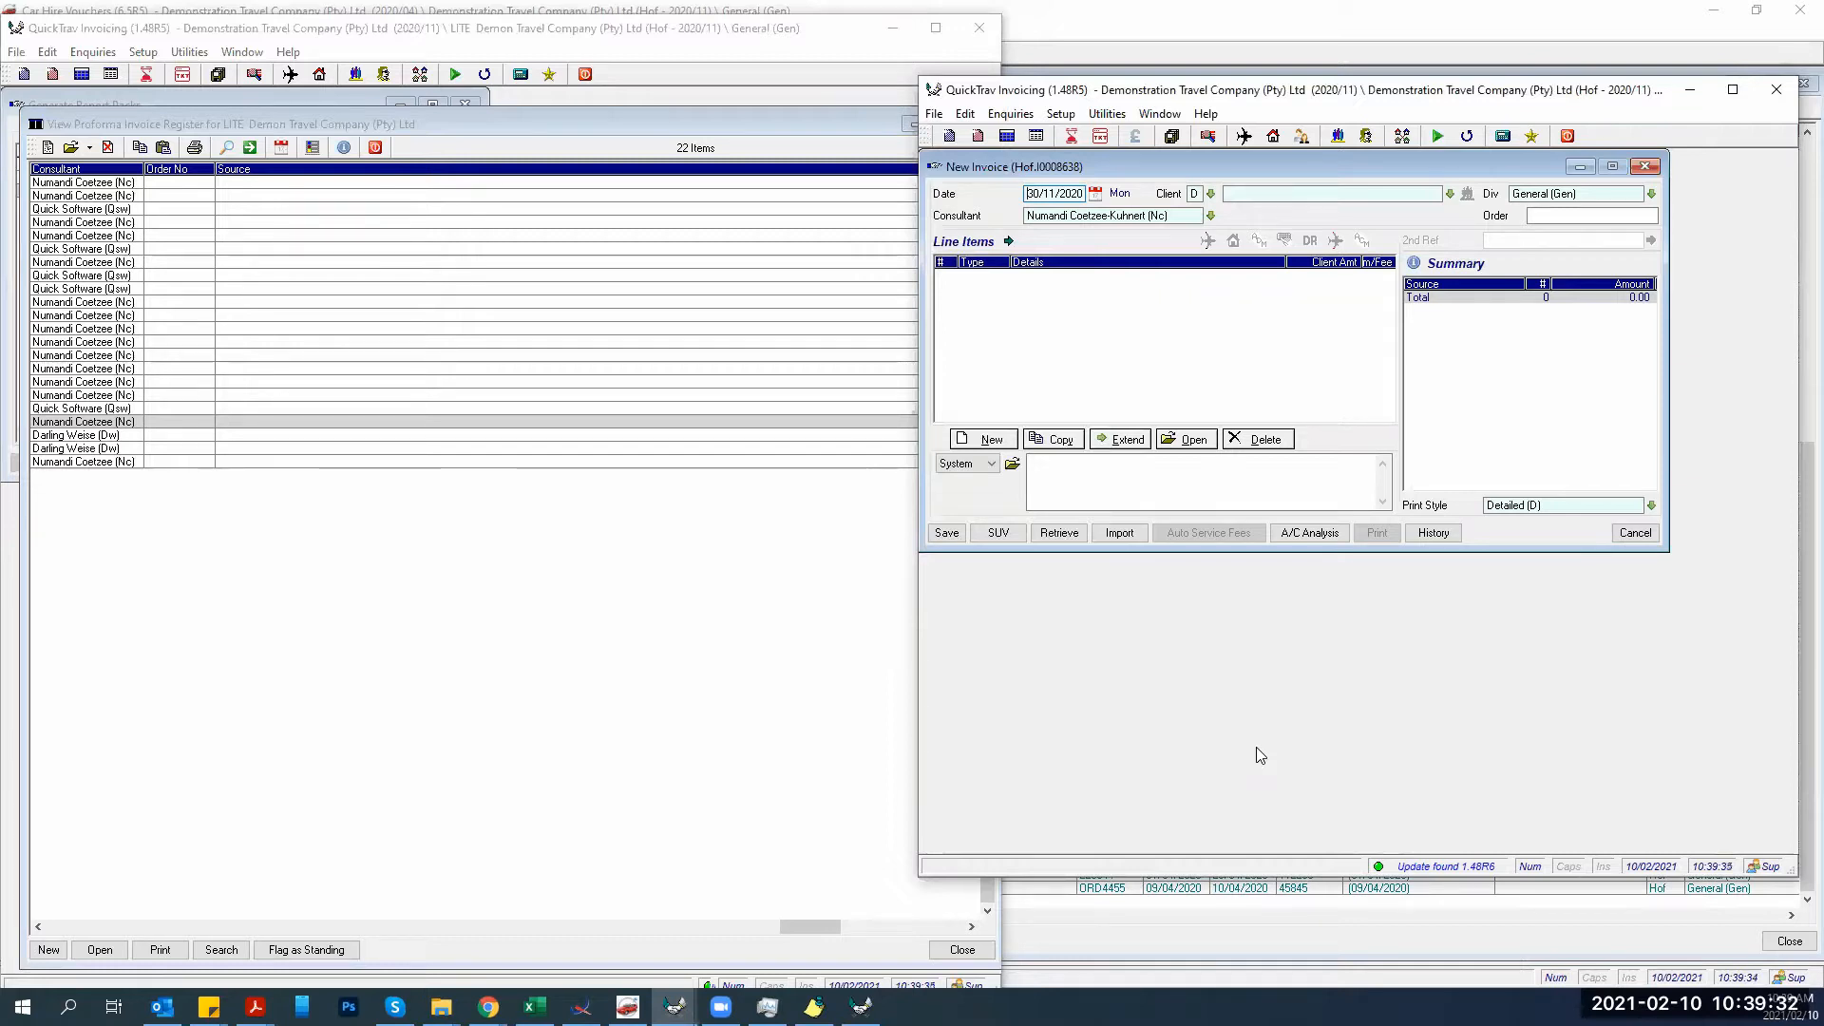
pyautogui.click(1634, 532)
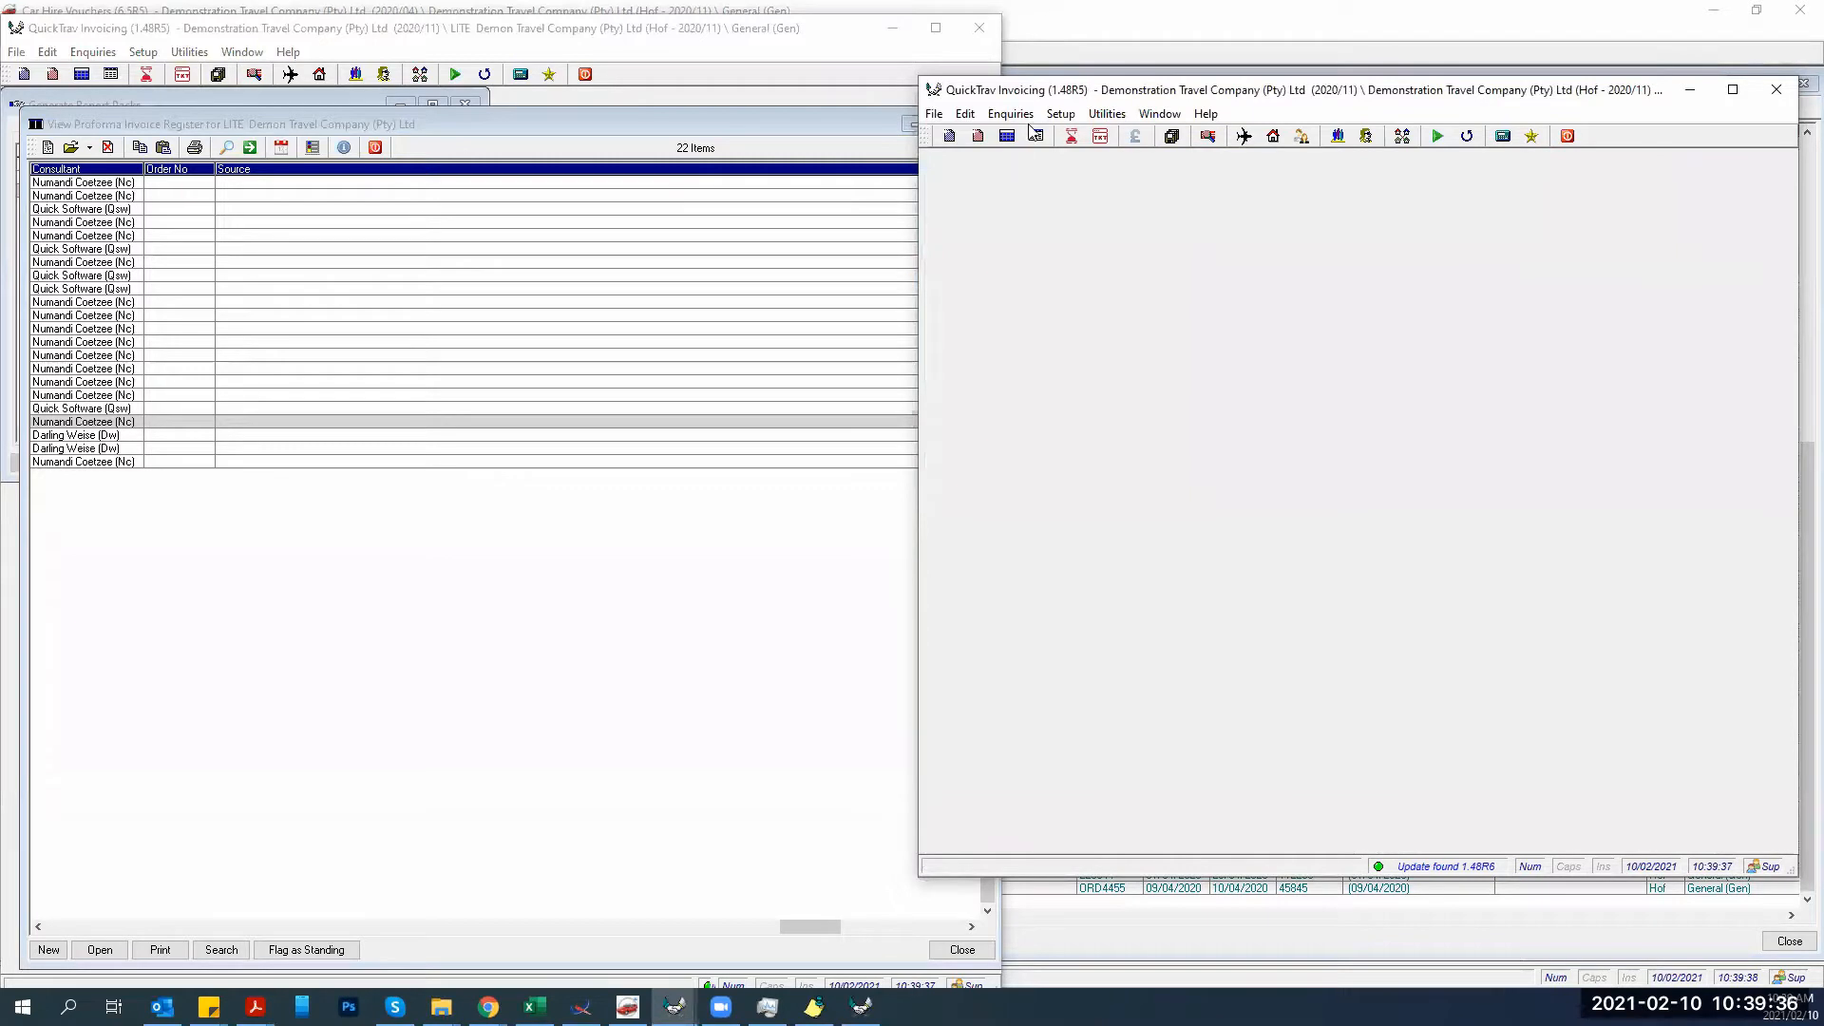
pyautogui.click(946, 138)
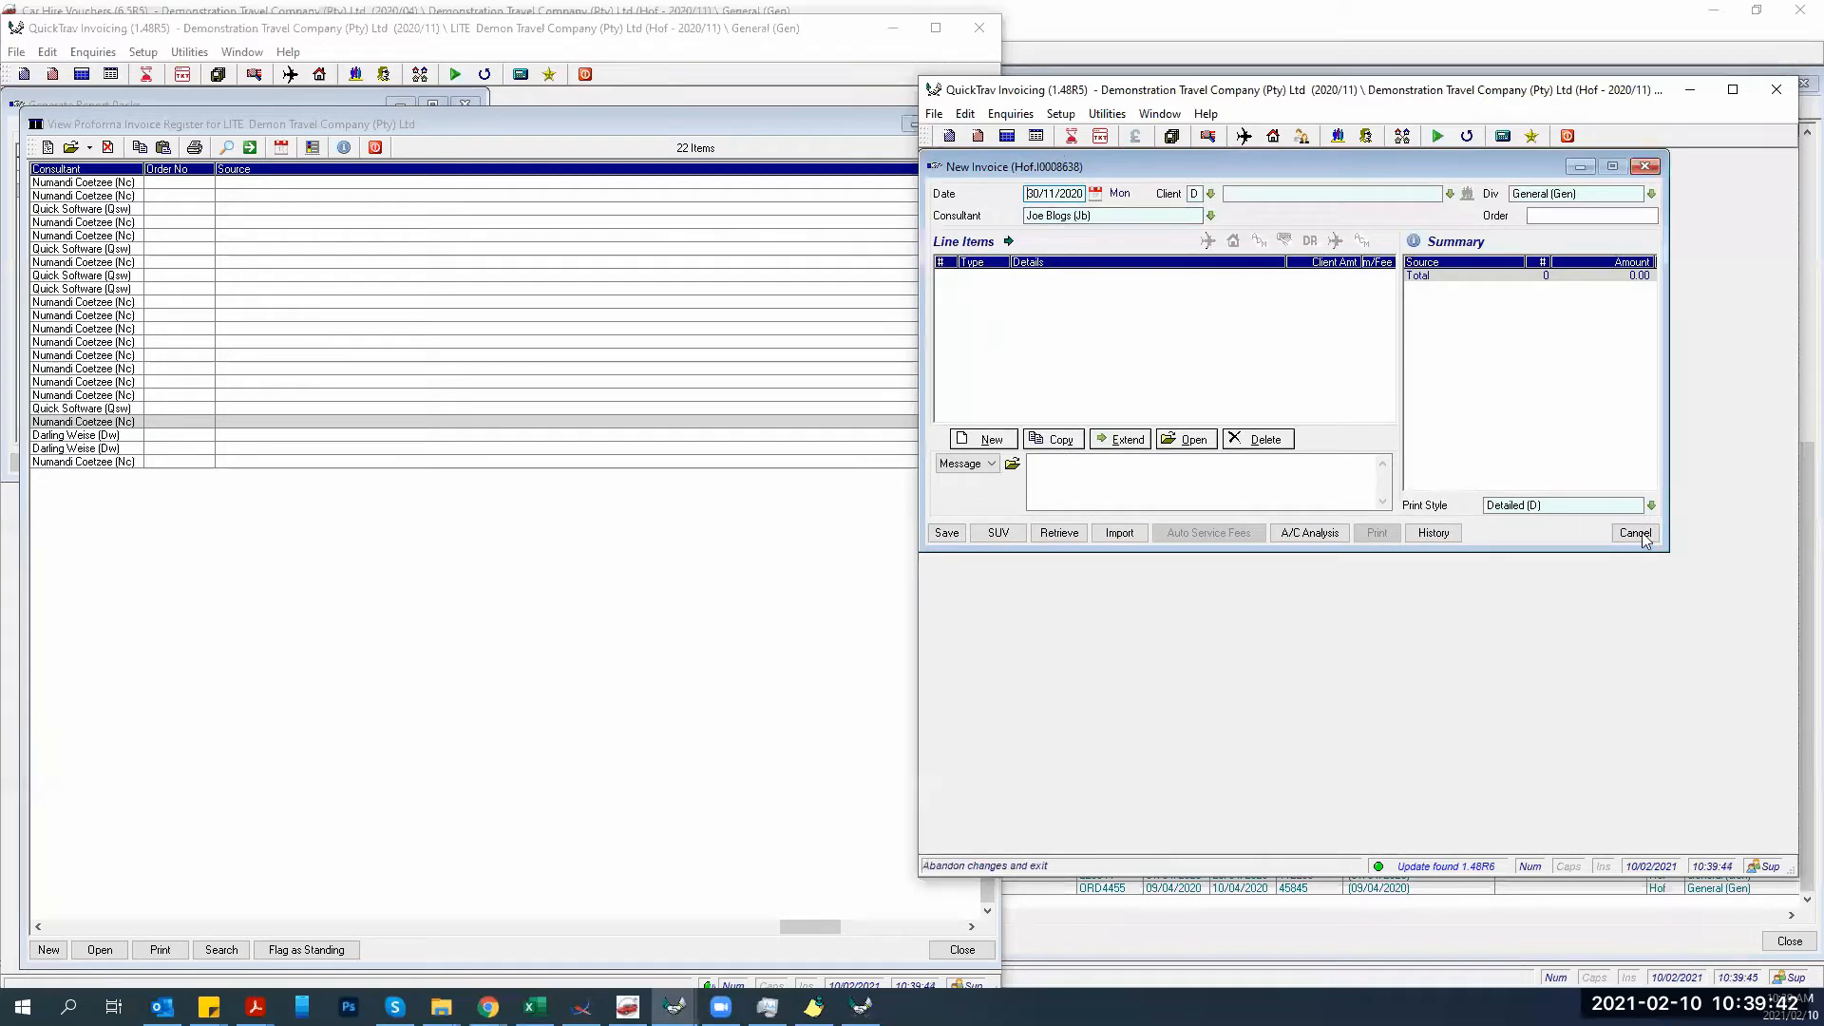
pyautogui.click(1635, 532)
pyautogui.moveTo(1011, 99); pyautogui.dragTo(816, 112)
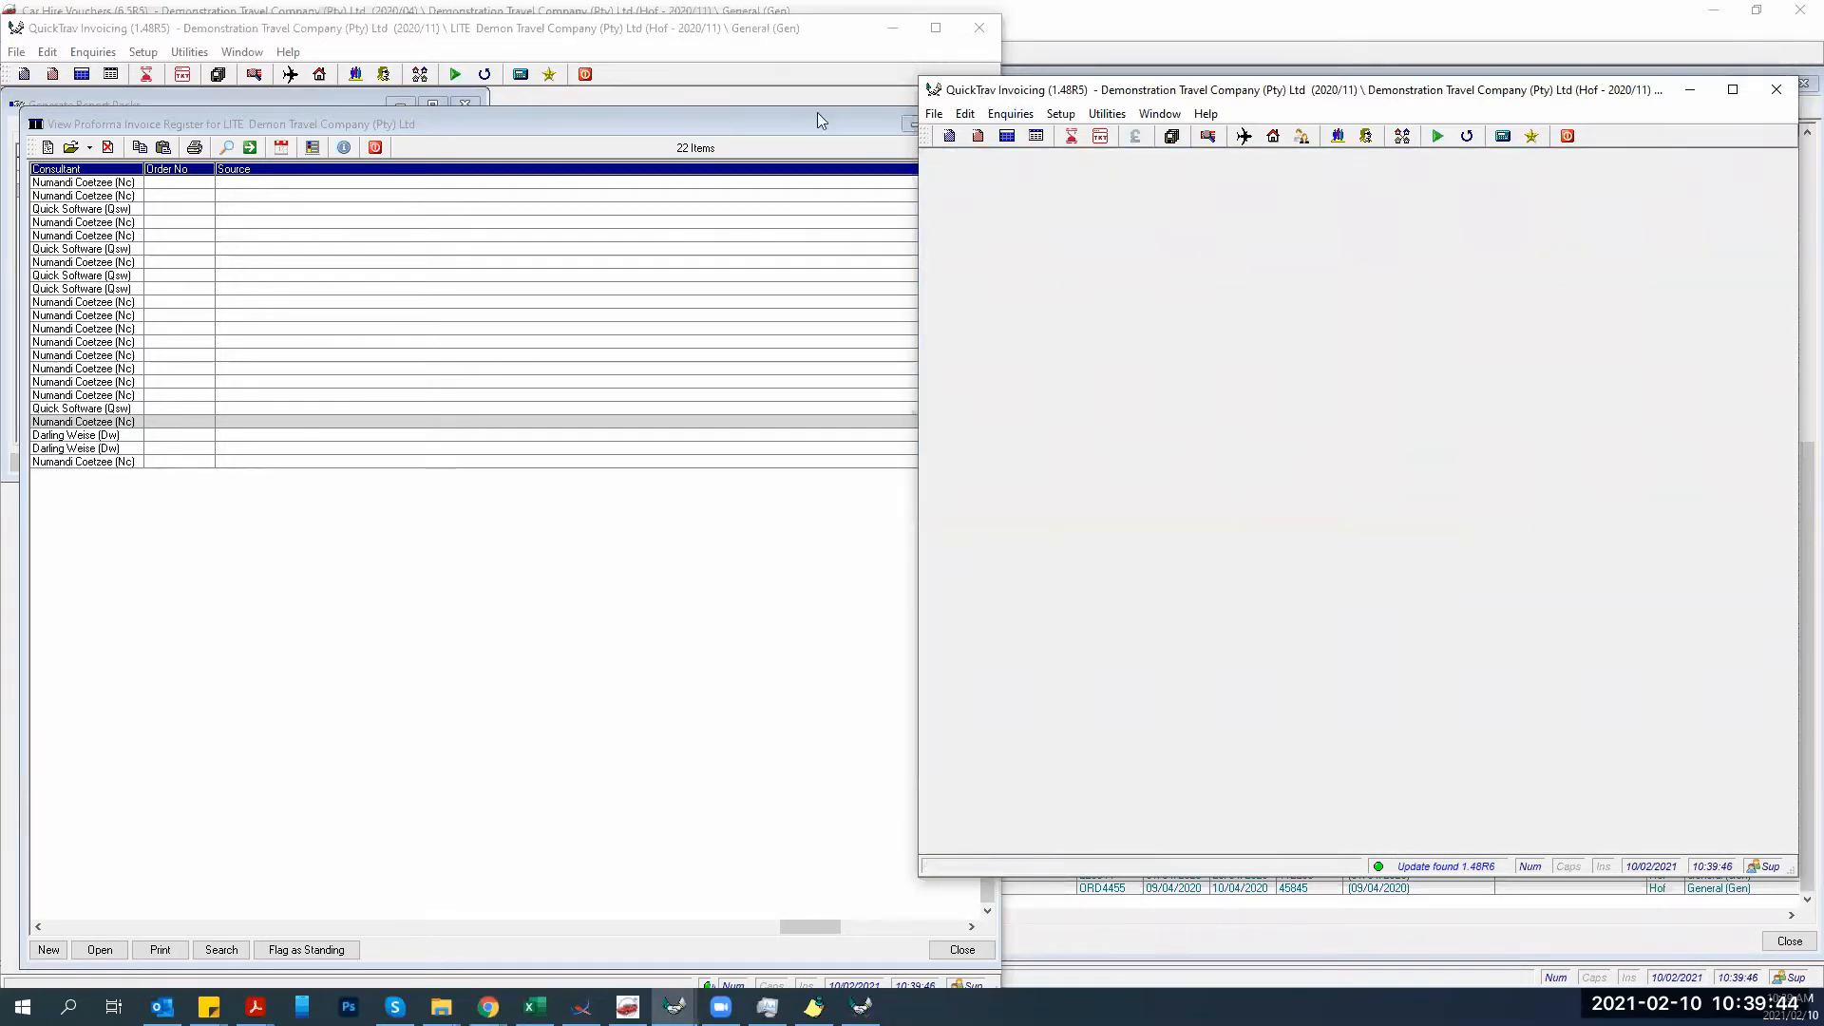
pyautogui.doubleClick(815, 109)
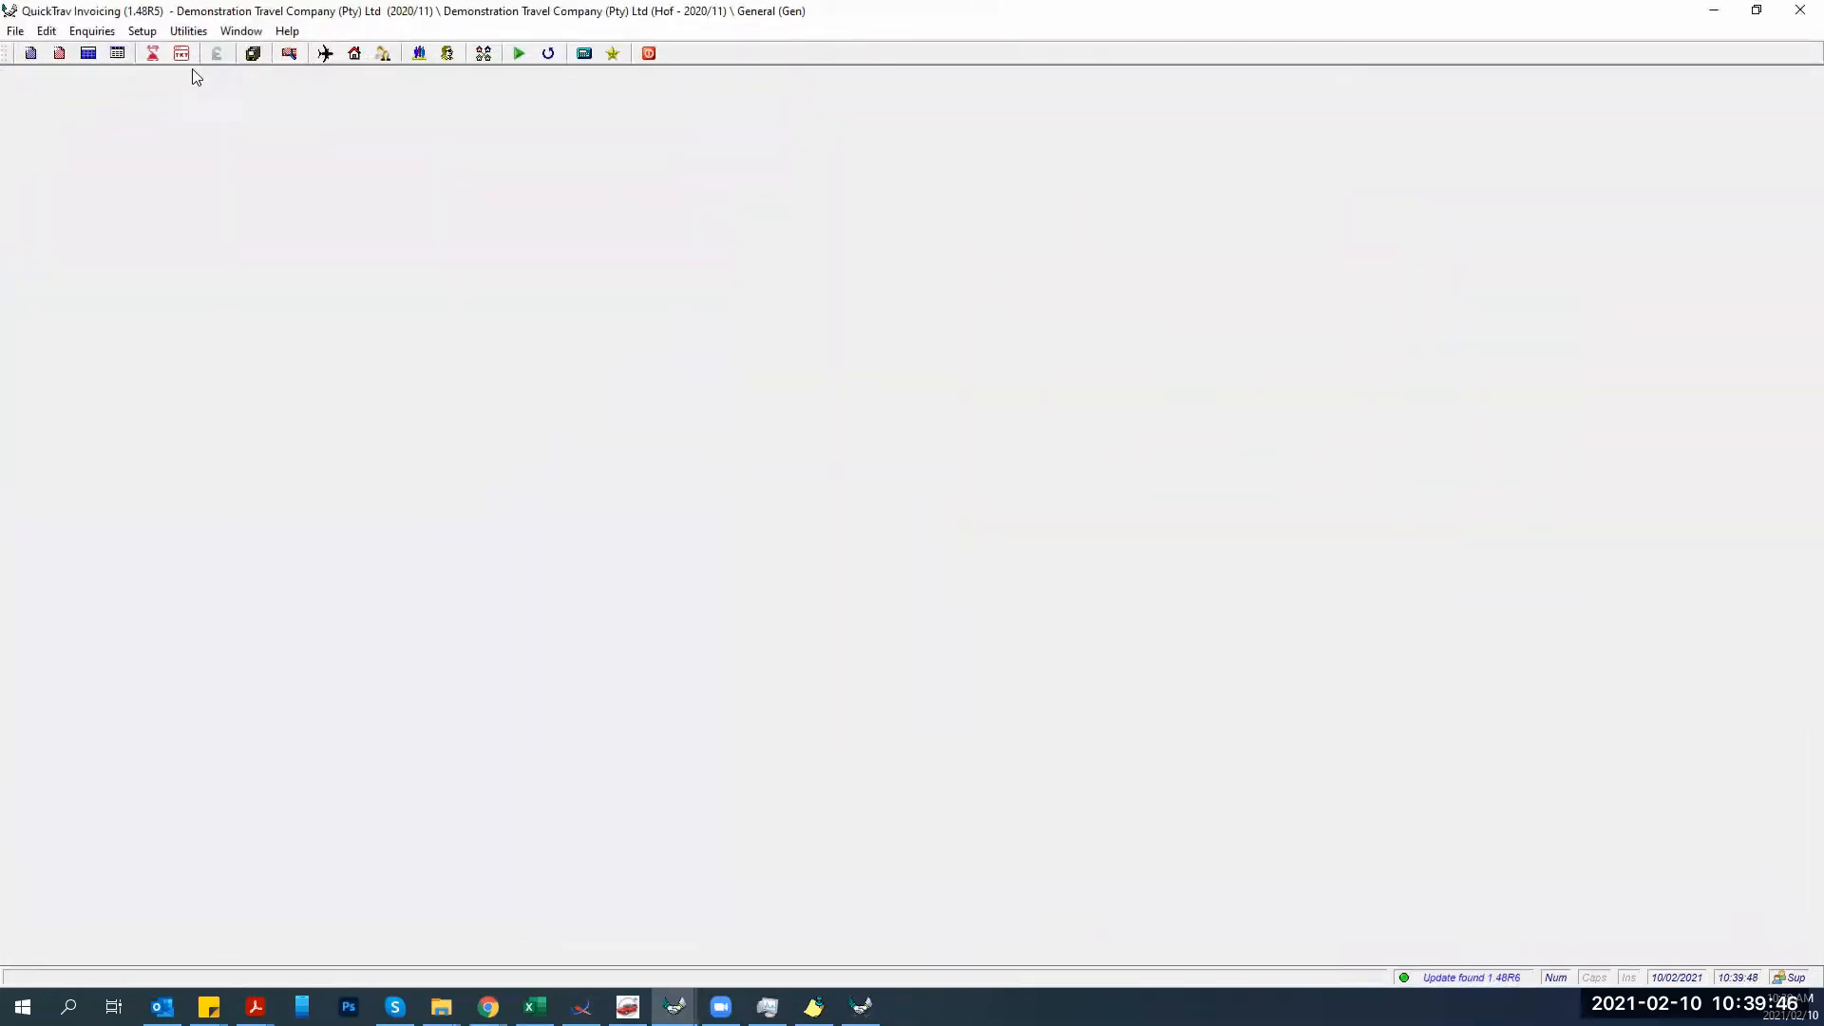
# In the invoice register, copy invoice 0008597 and paste it to bring up the Paste Invoice options.
pyautogui.click(88, 54)
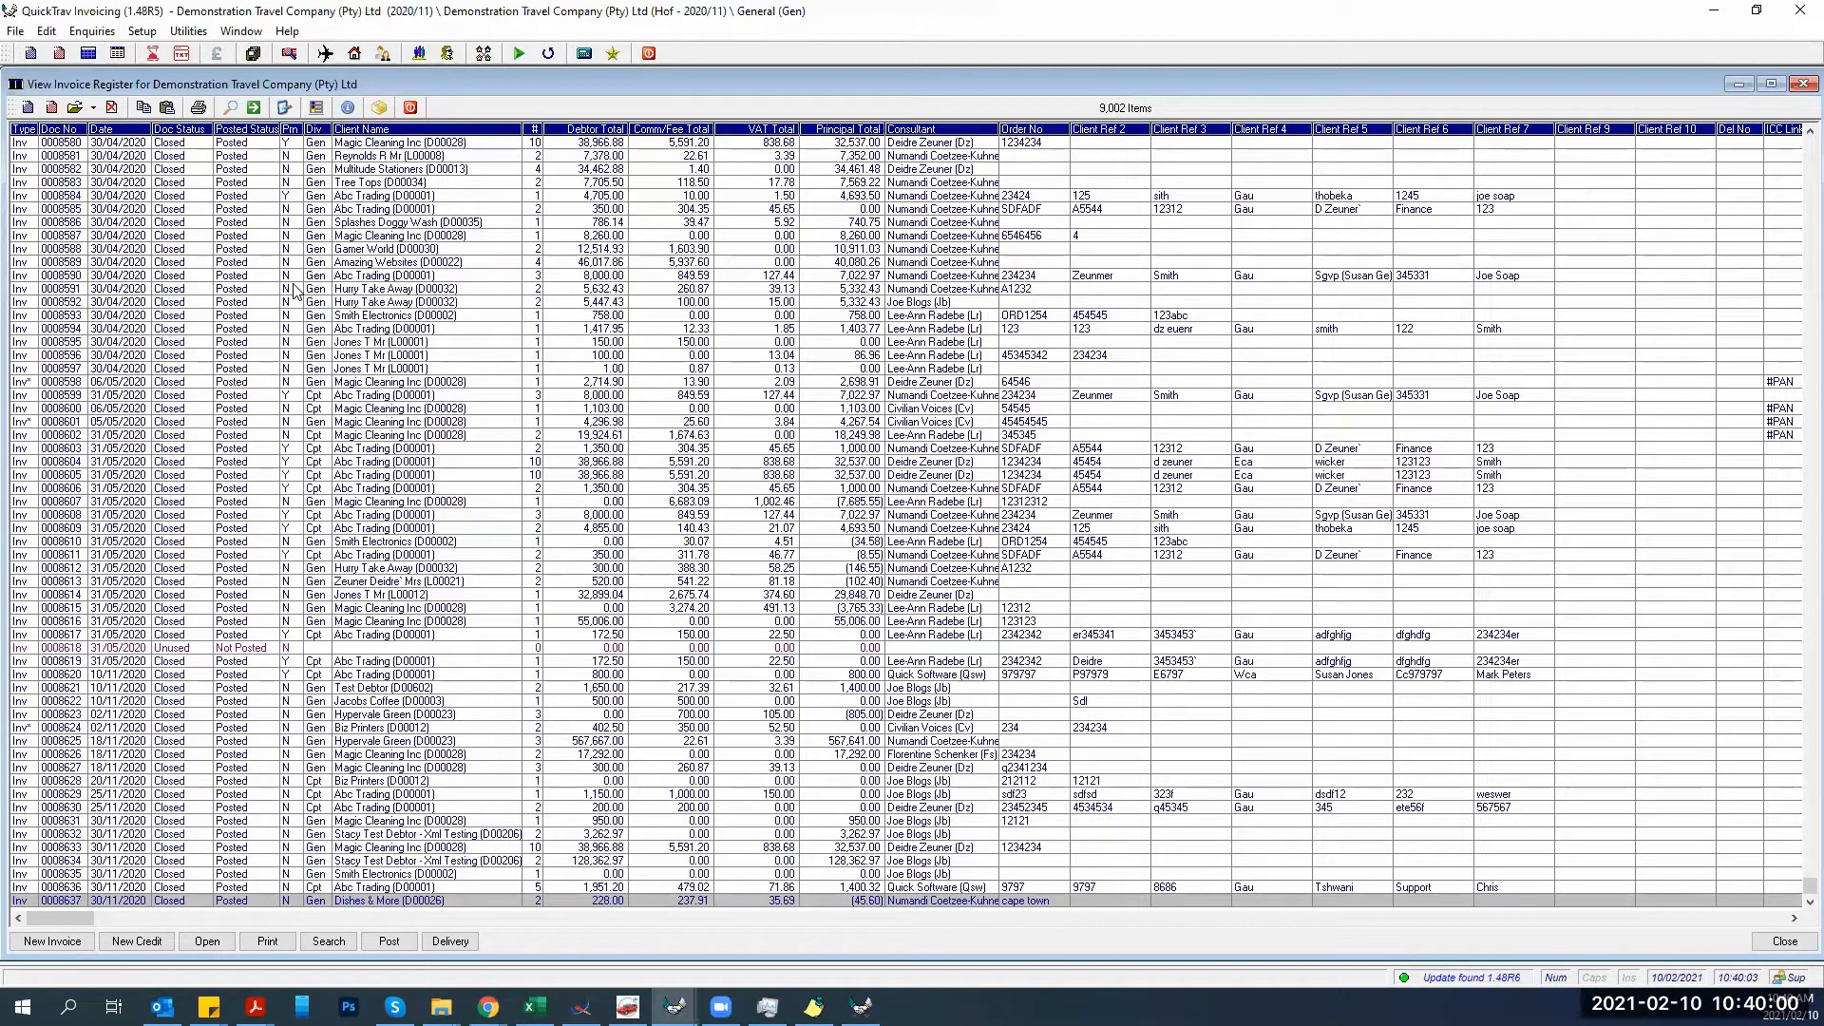
pyautogui.click(304, 369)
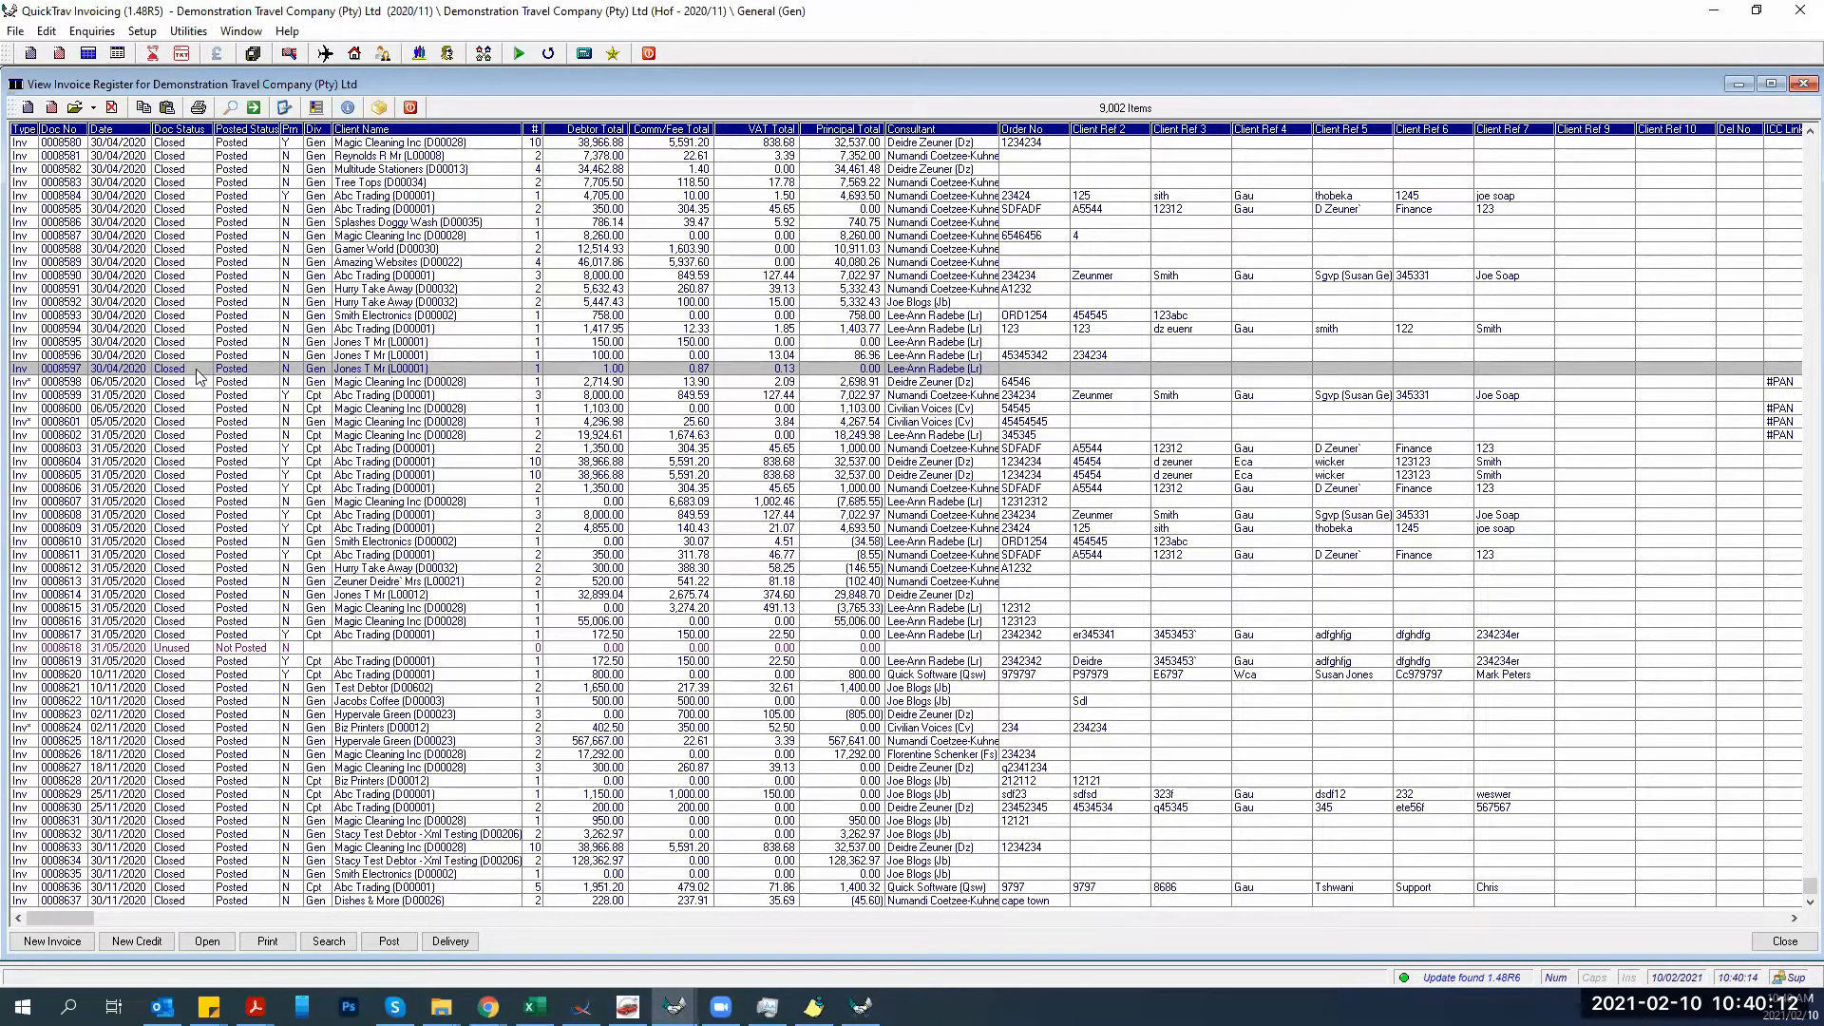
pyautogui.click(147, 108)
pyautogui.click(168, 109)
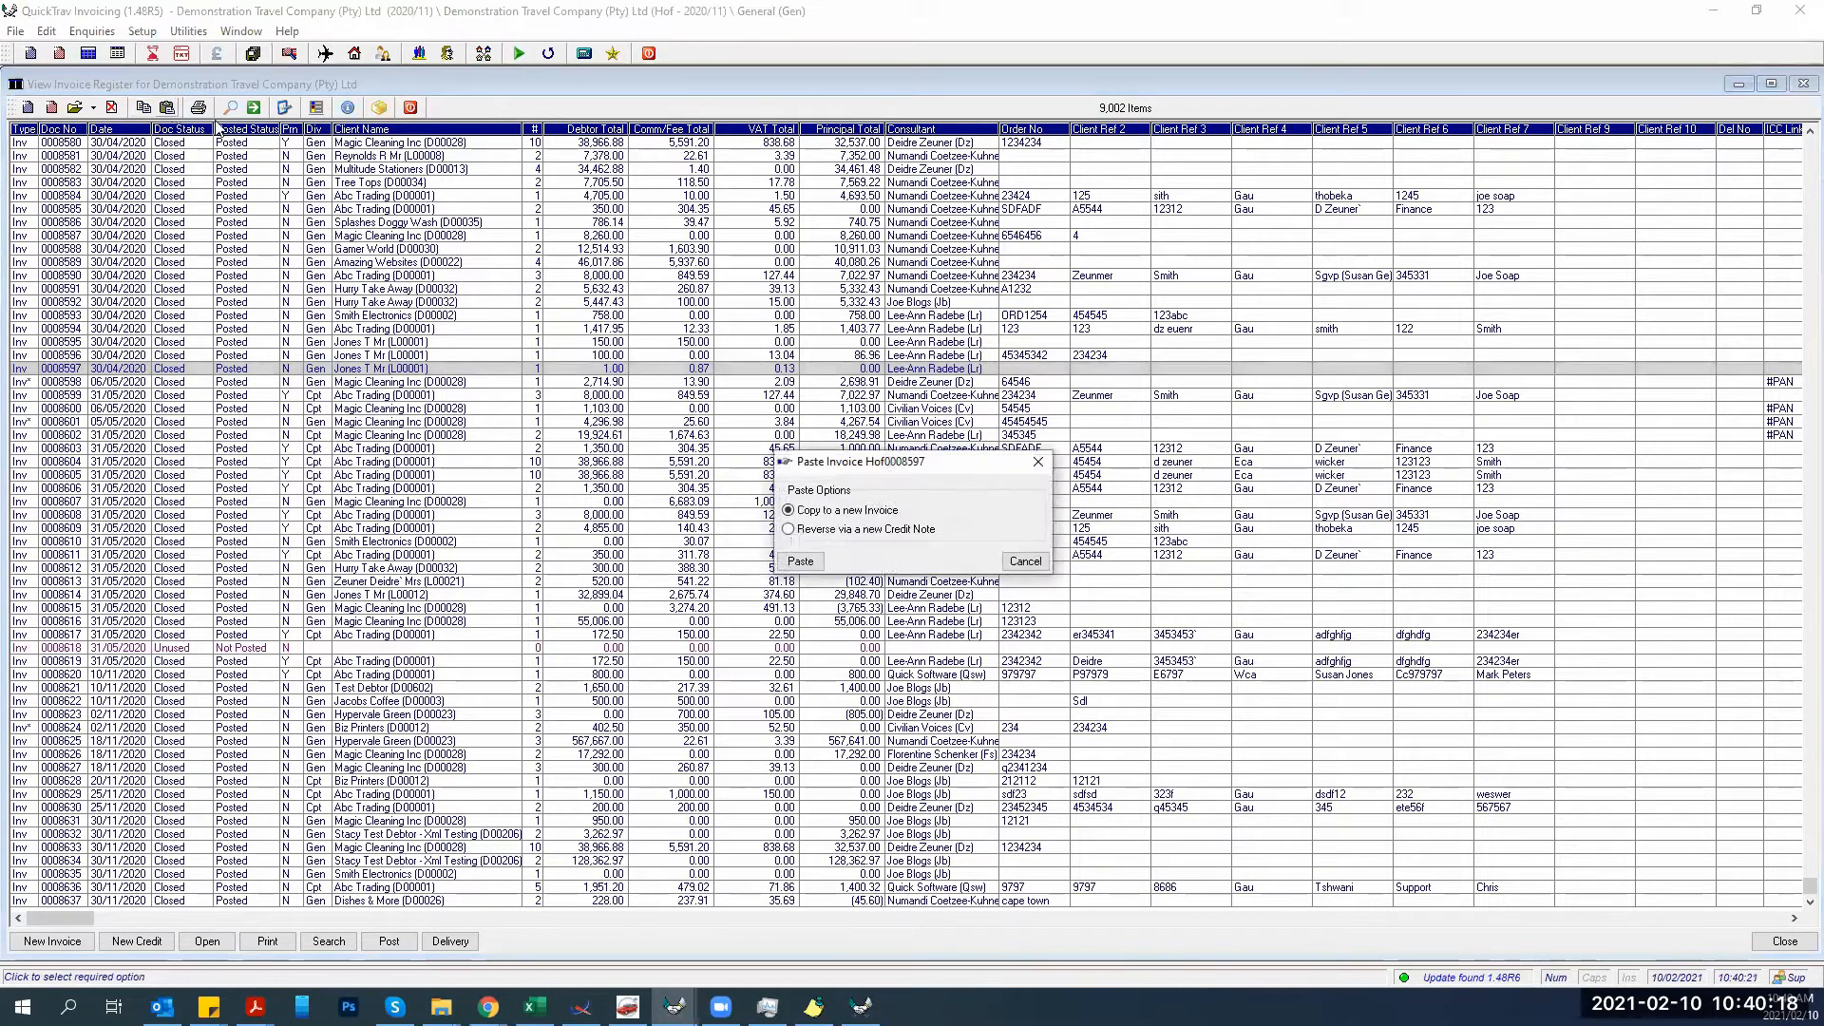
# Paste invoice 0008597 as a new credit note that reverses it.
pyautogui.click(801, 532)
pyautogui.click(800, 561)
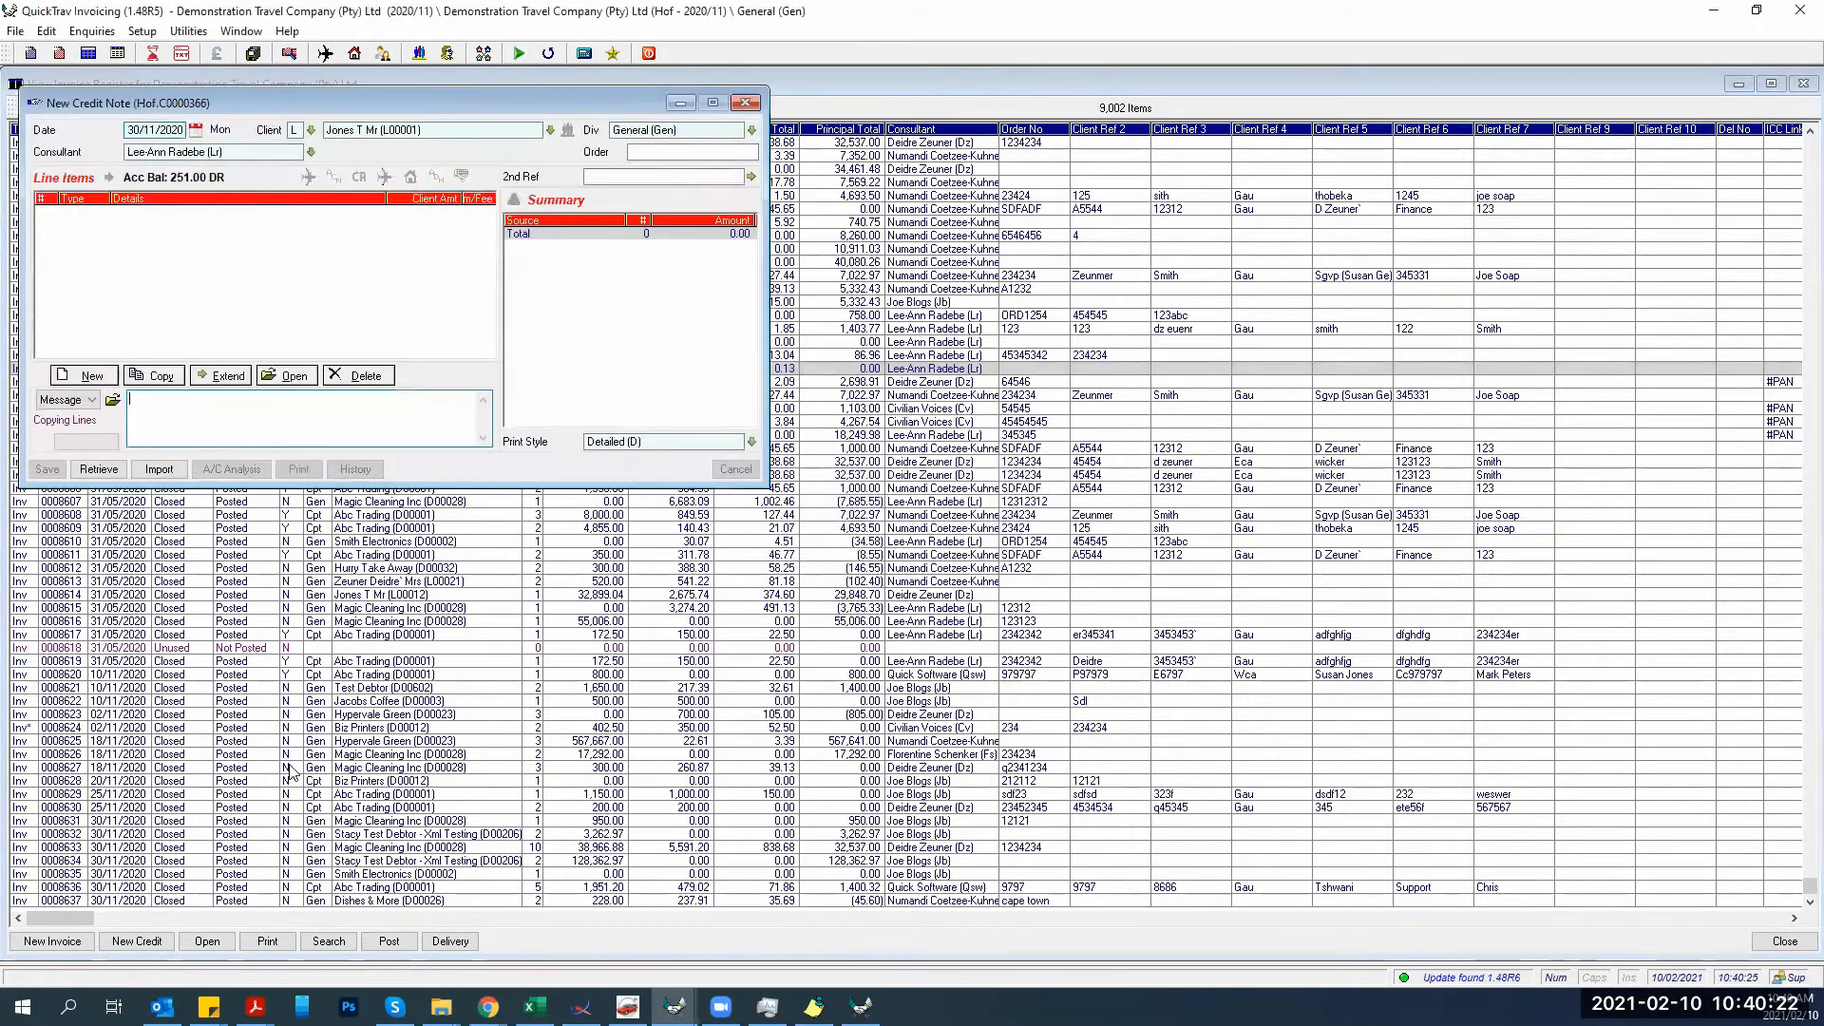
pyautogui.click(385, 331)
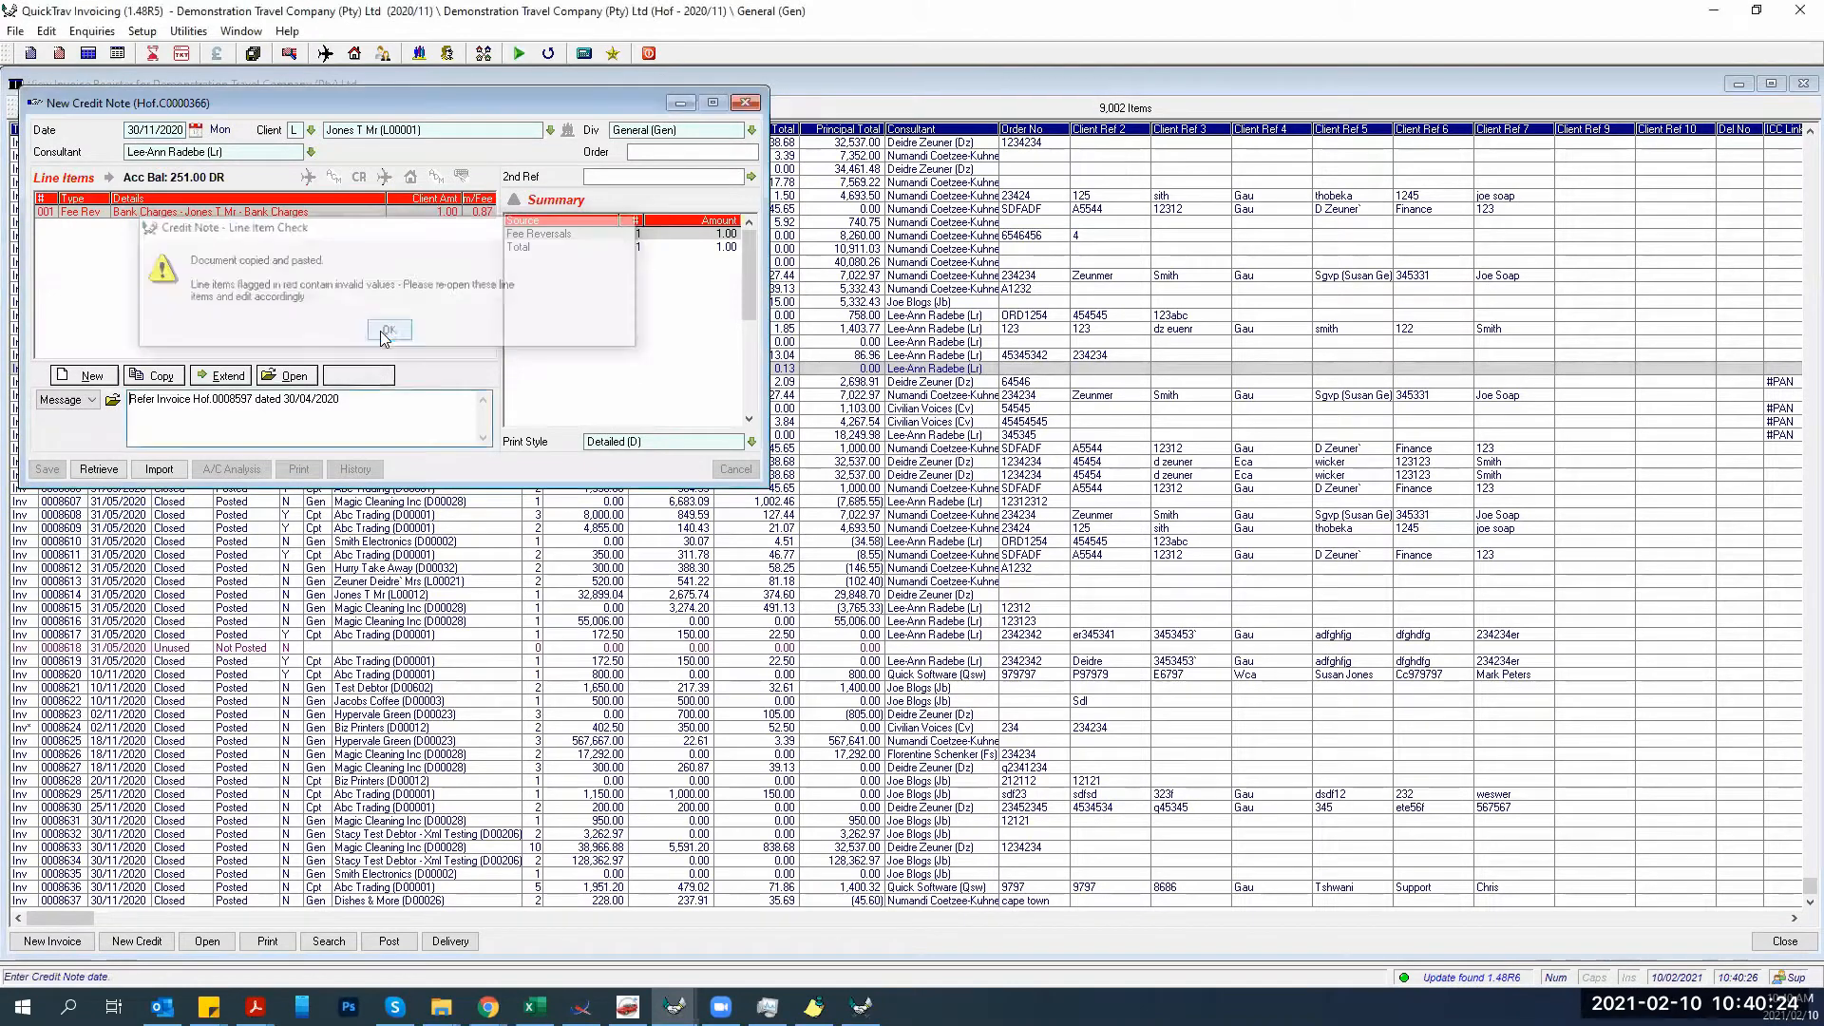
# Attempt to save, dismiss the invalid line item warnings, and open fee line 001.
pyautogui.click(45, 470)
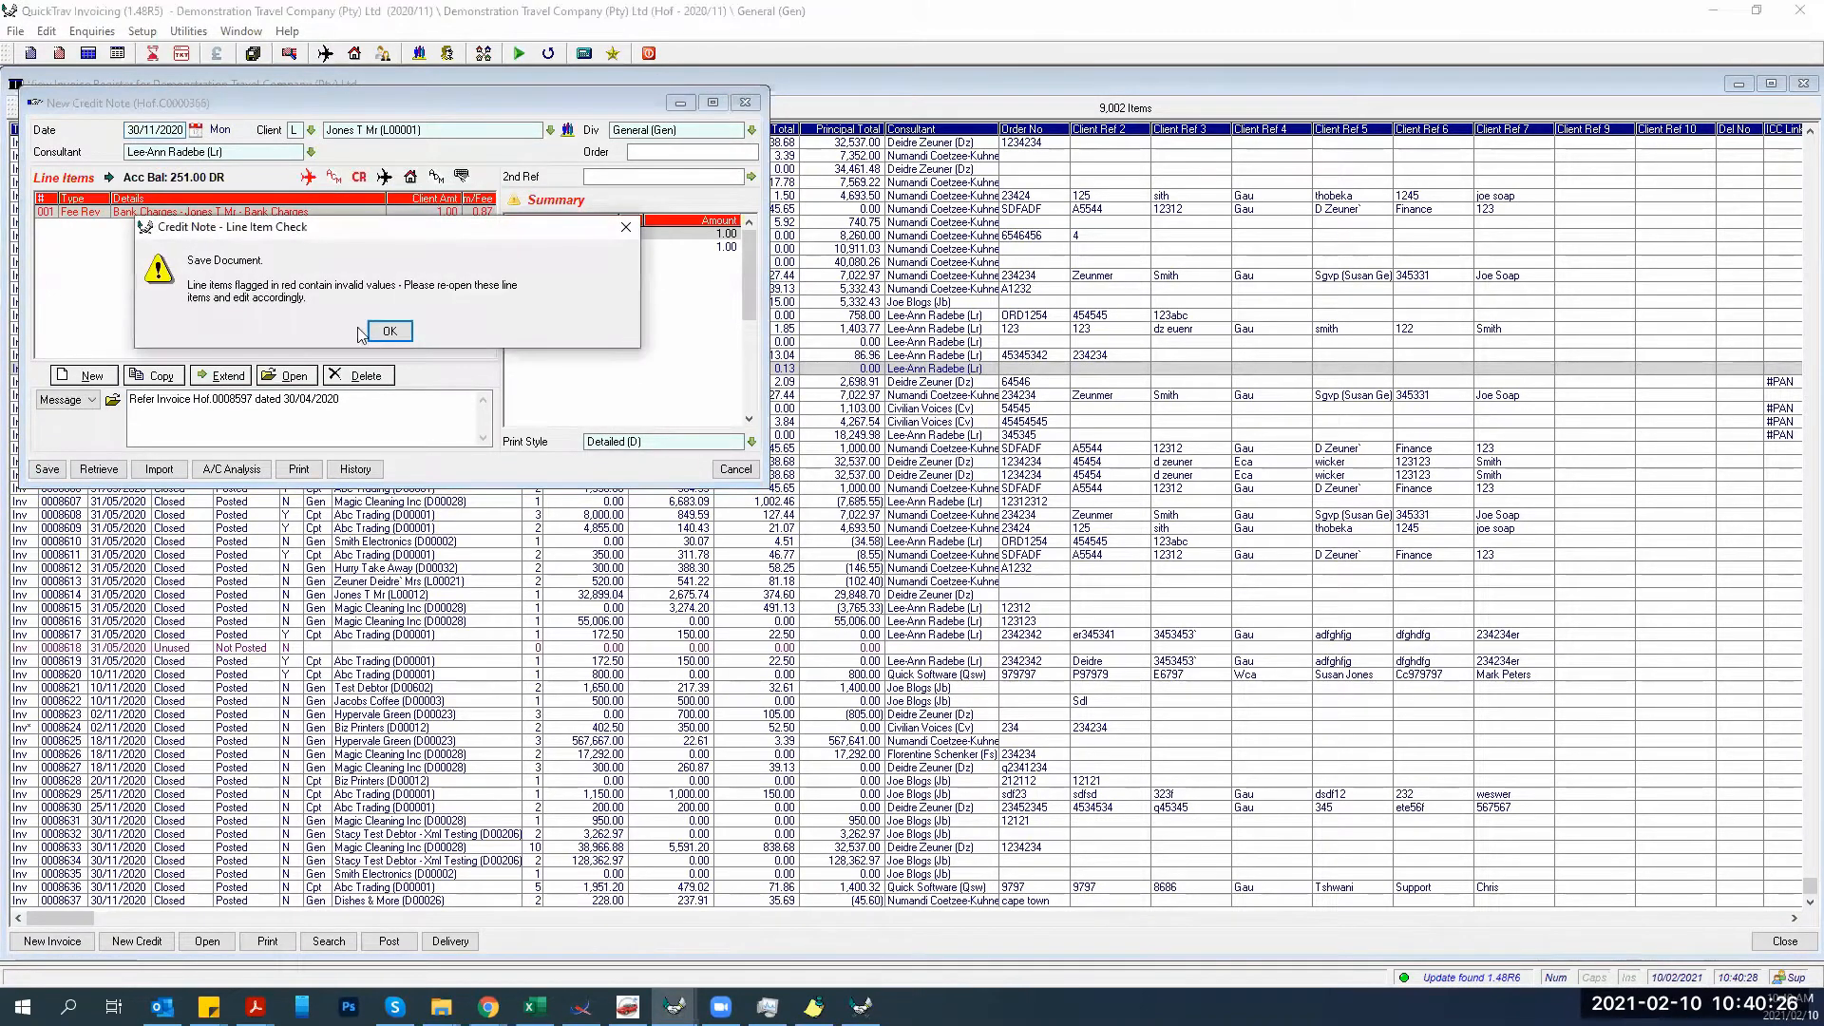
pyautogui.click(386, 332)
pyautogui.press('Return')
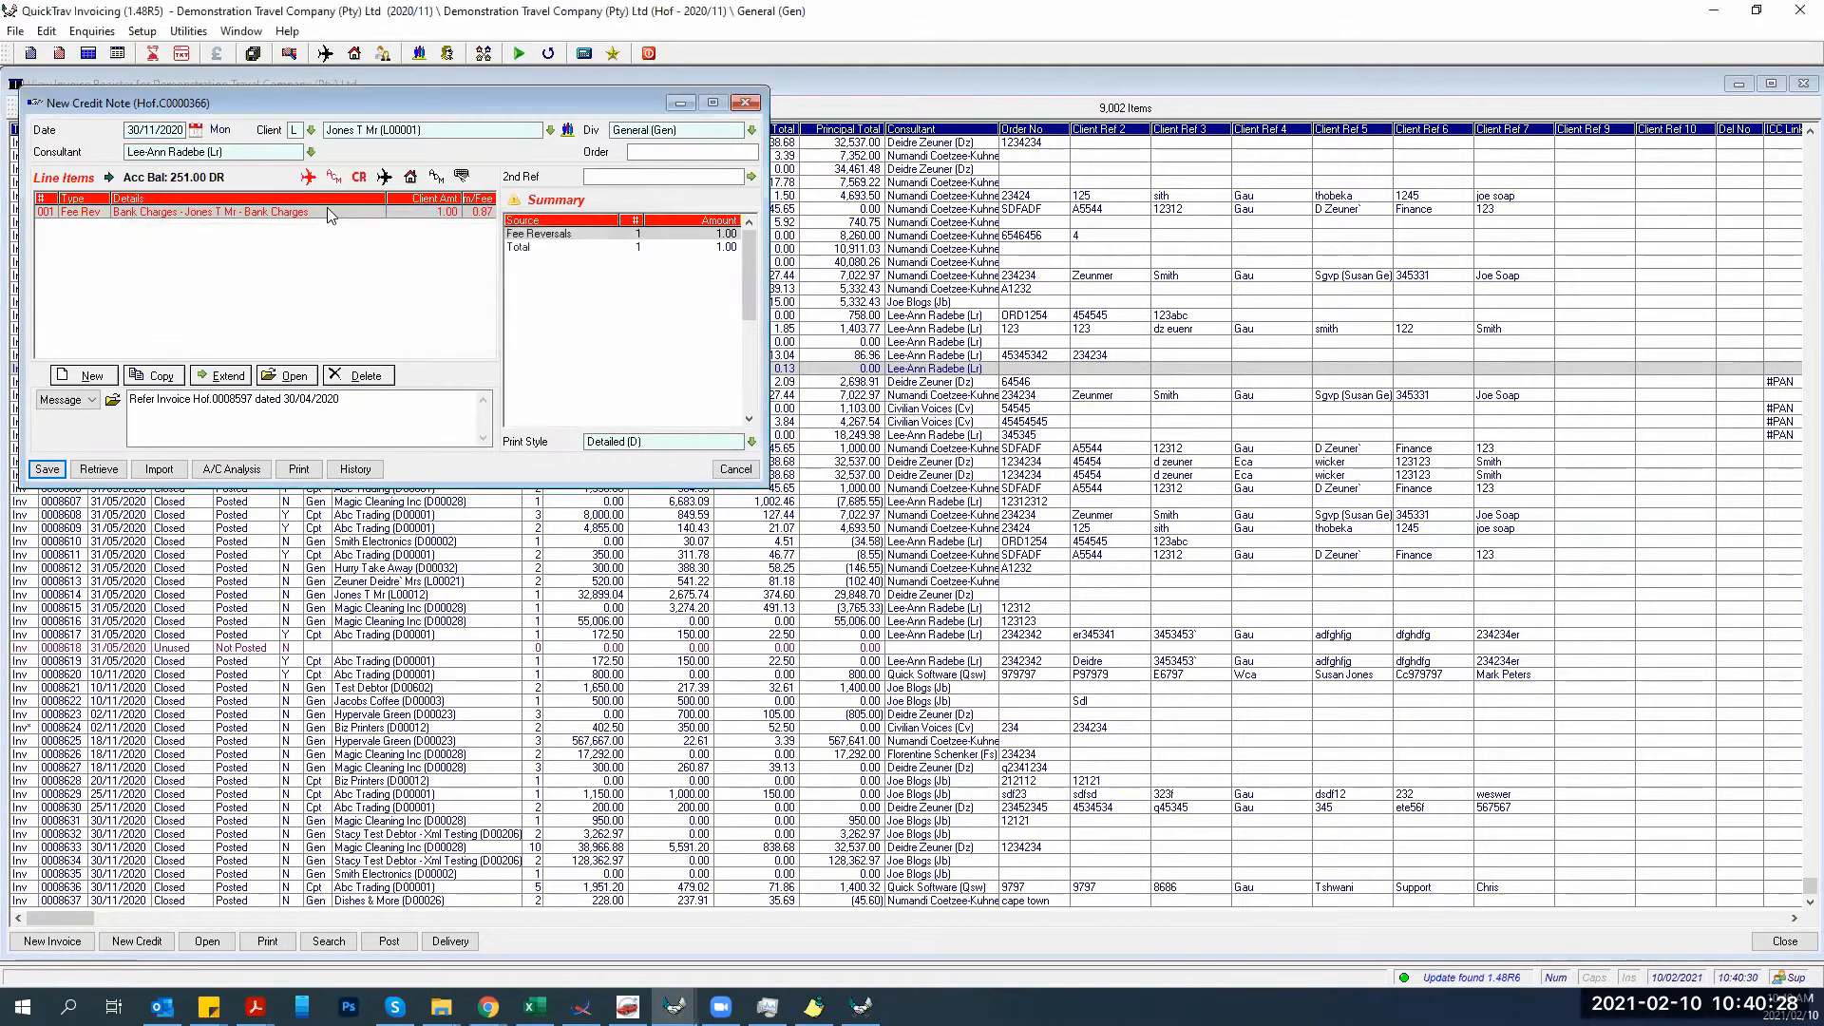
pyautogui.doubleClick(326, 210)
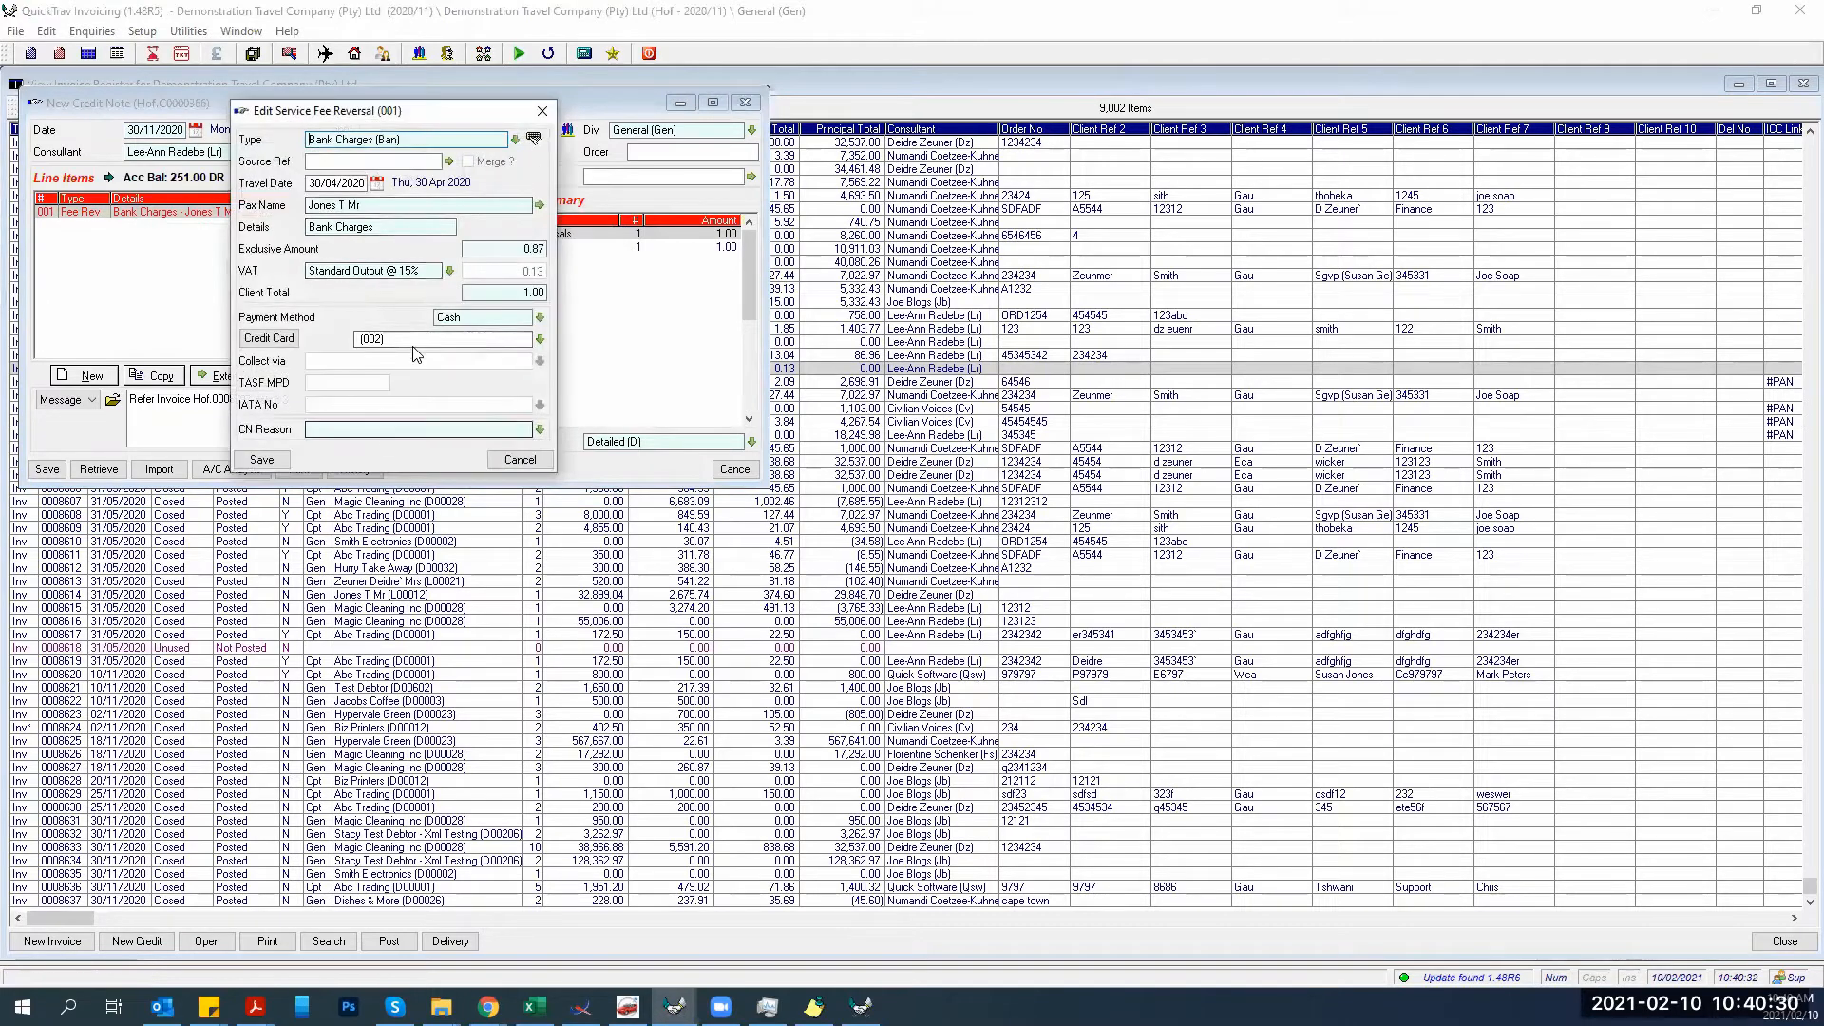
# Clear the fee line's credit card entry, keeping Cash as the payment method.
pyautogui.doubleClick(409, 340)
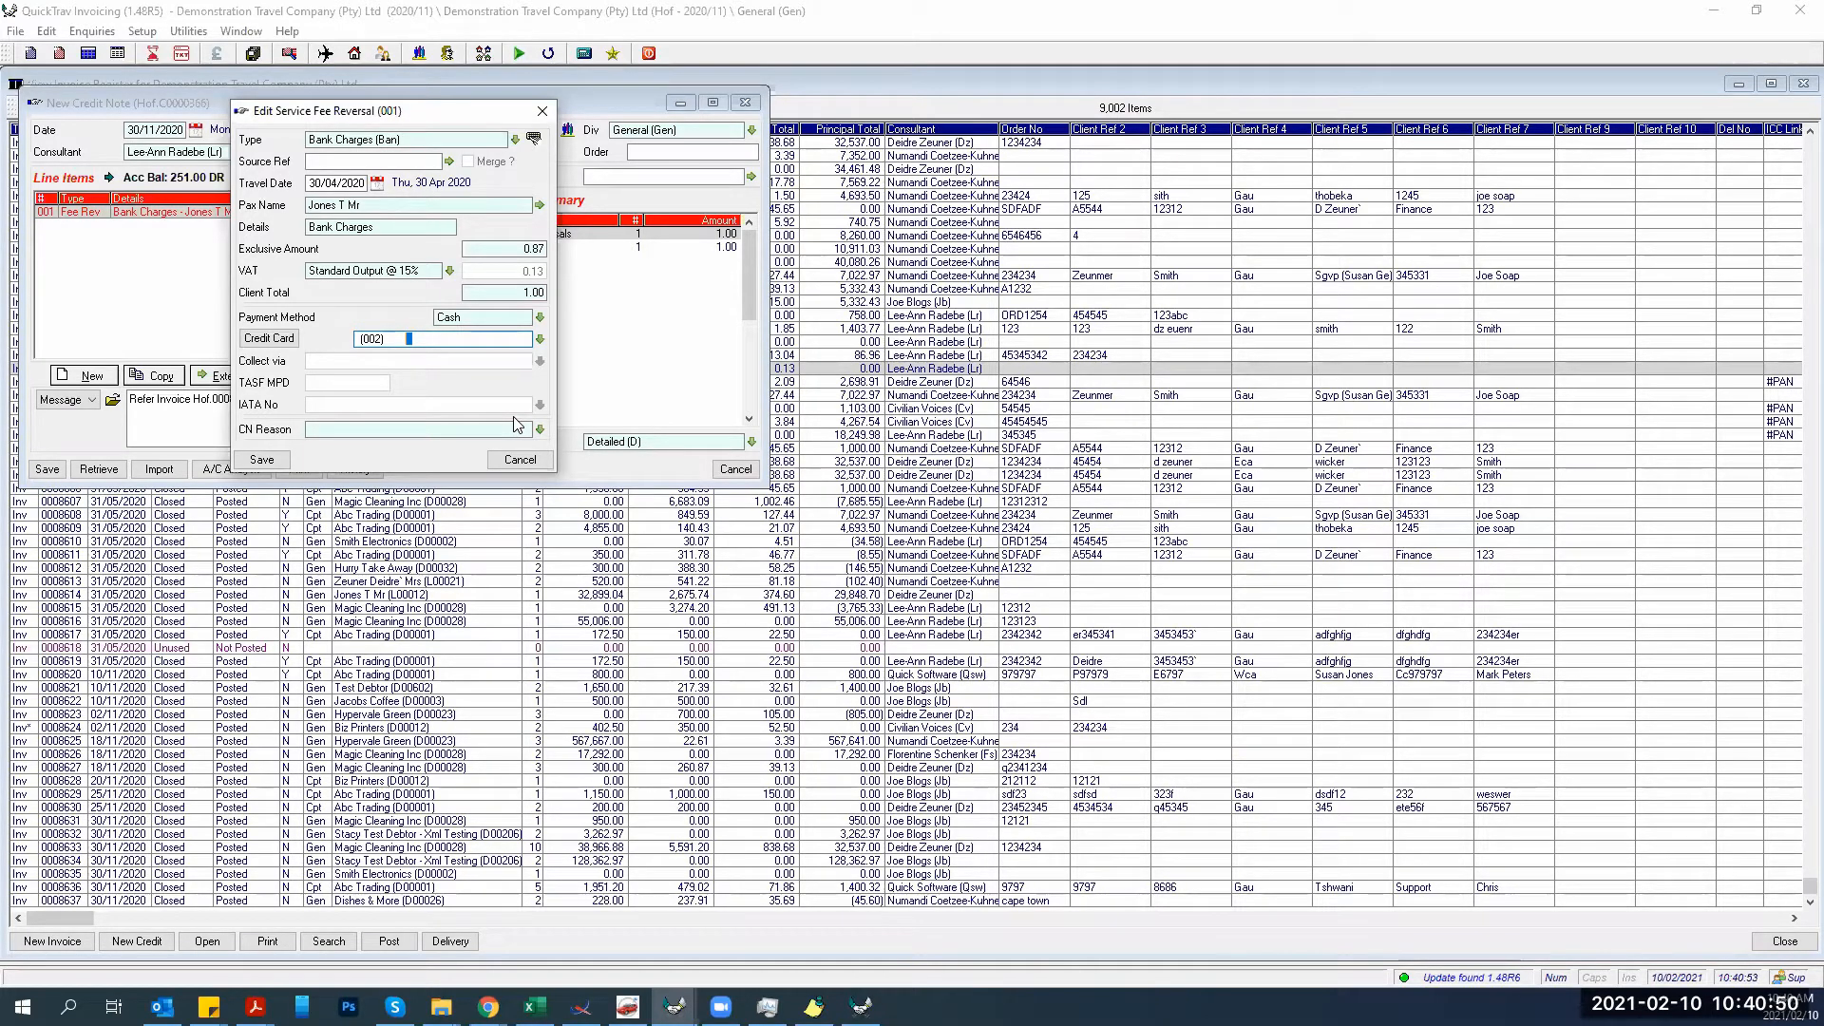
pyautogui.click(541, 431)
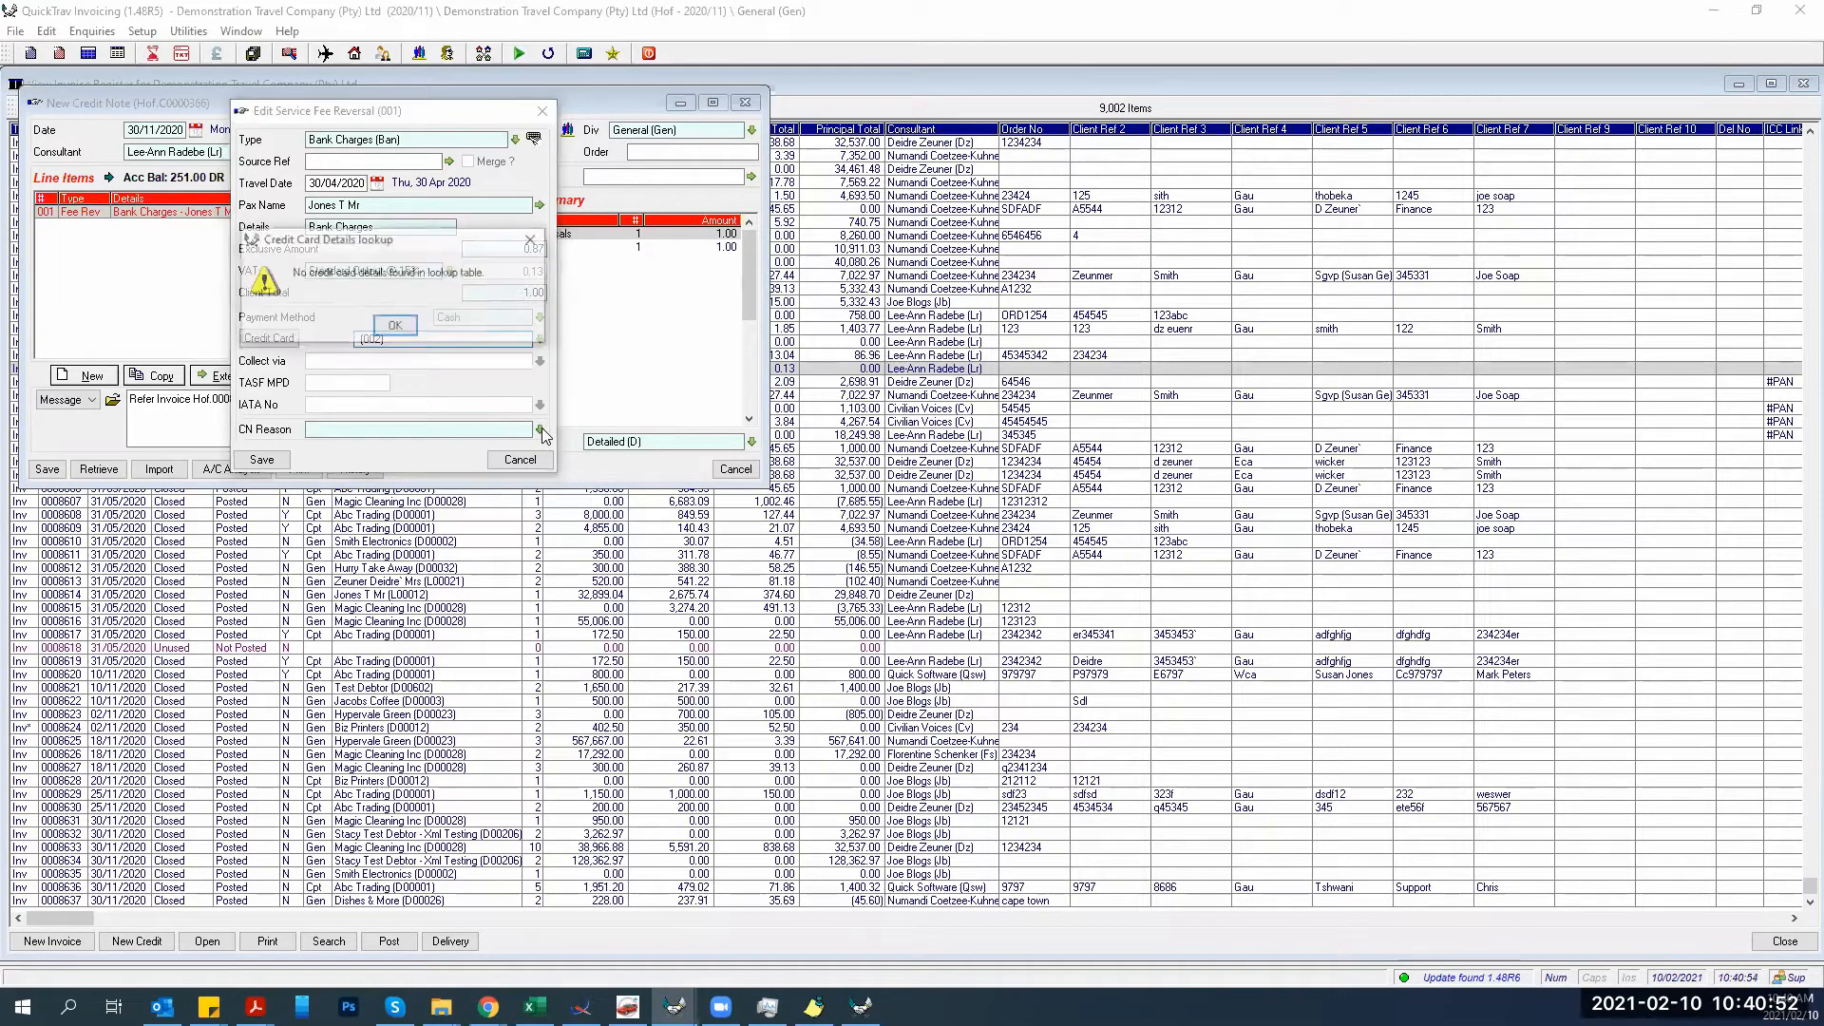
pyautogui.click(410, 328)
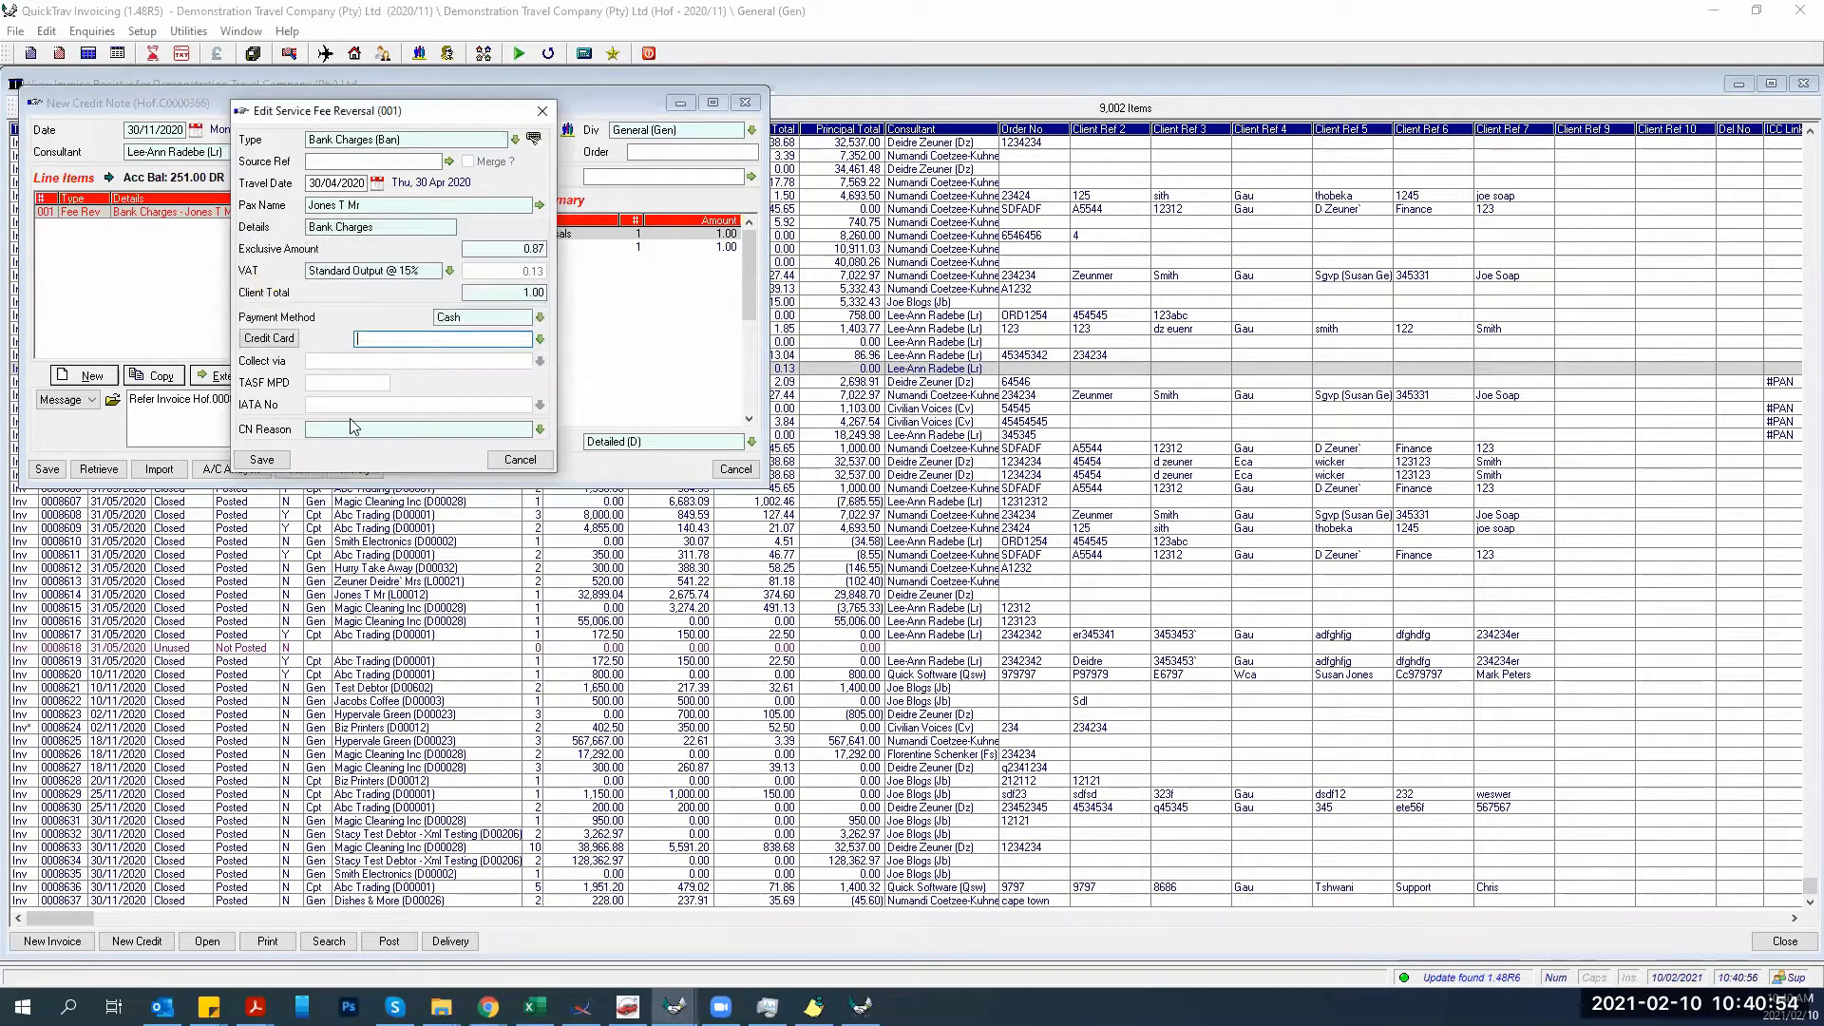
pyautogui.click(539, 319)
pyautogui.click(496, 335)
pyautogui.click(538, 341)
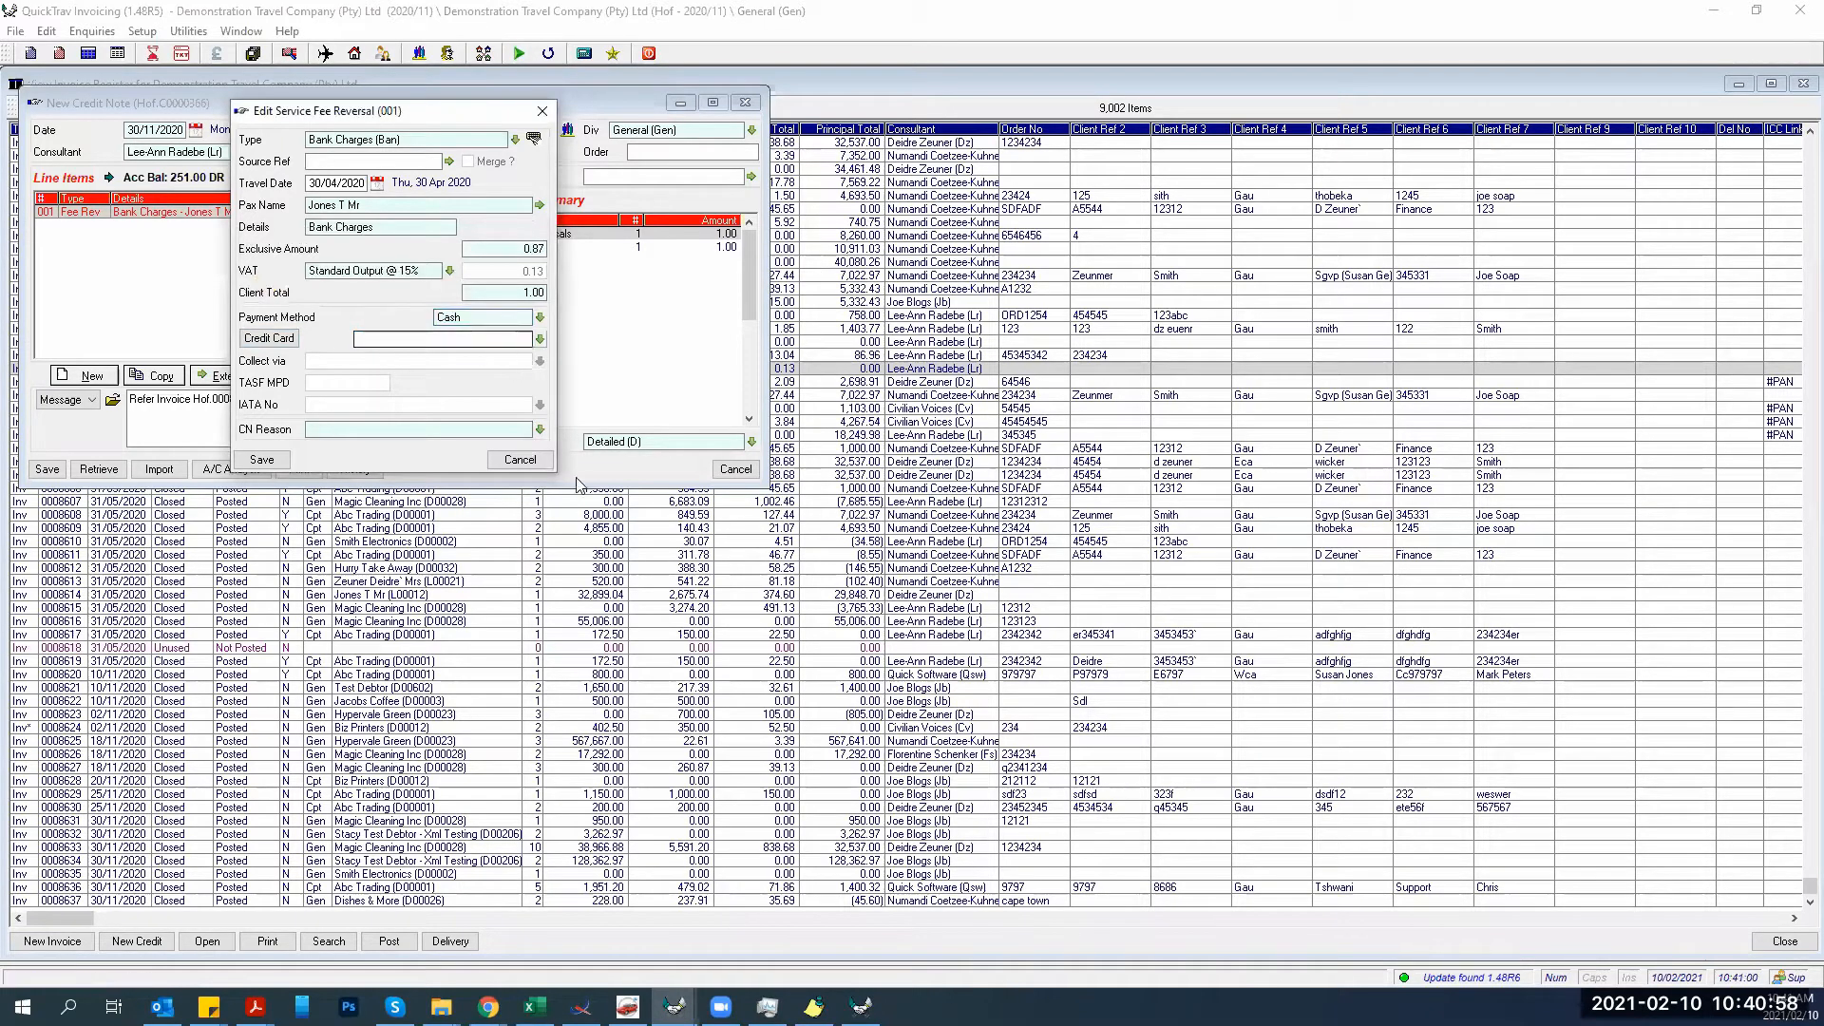
# Set the credit note reason to Finger Problems, then save the line and the credit note.
pyautogui.click(538, 429)
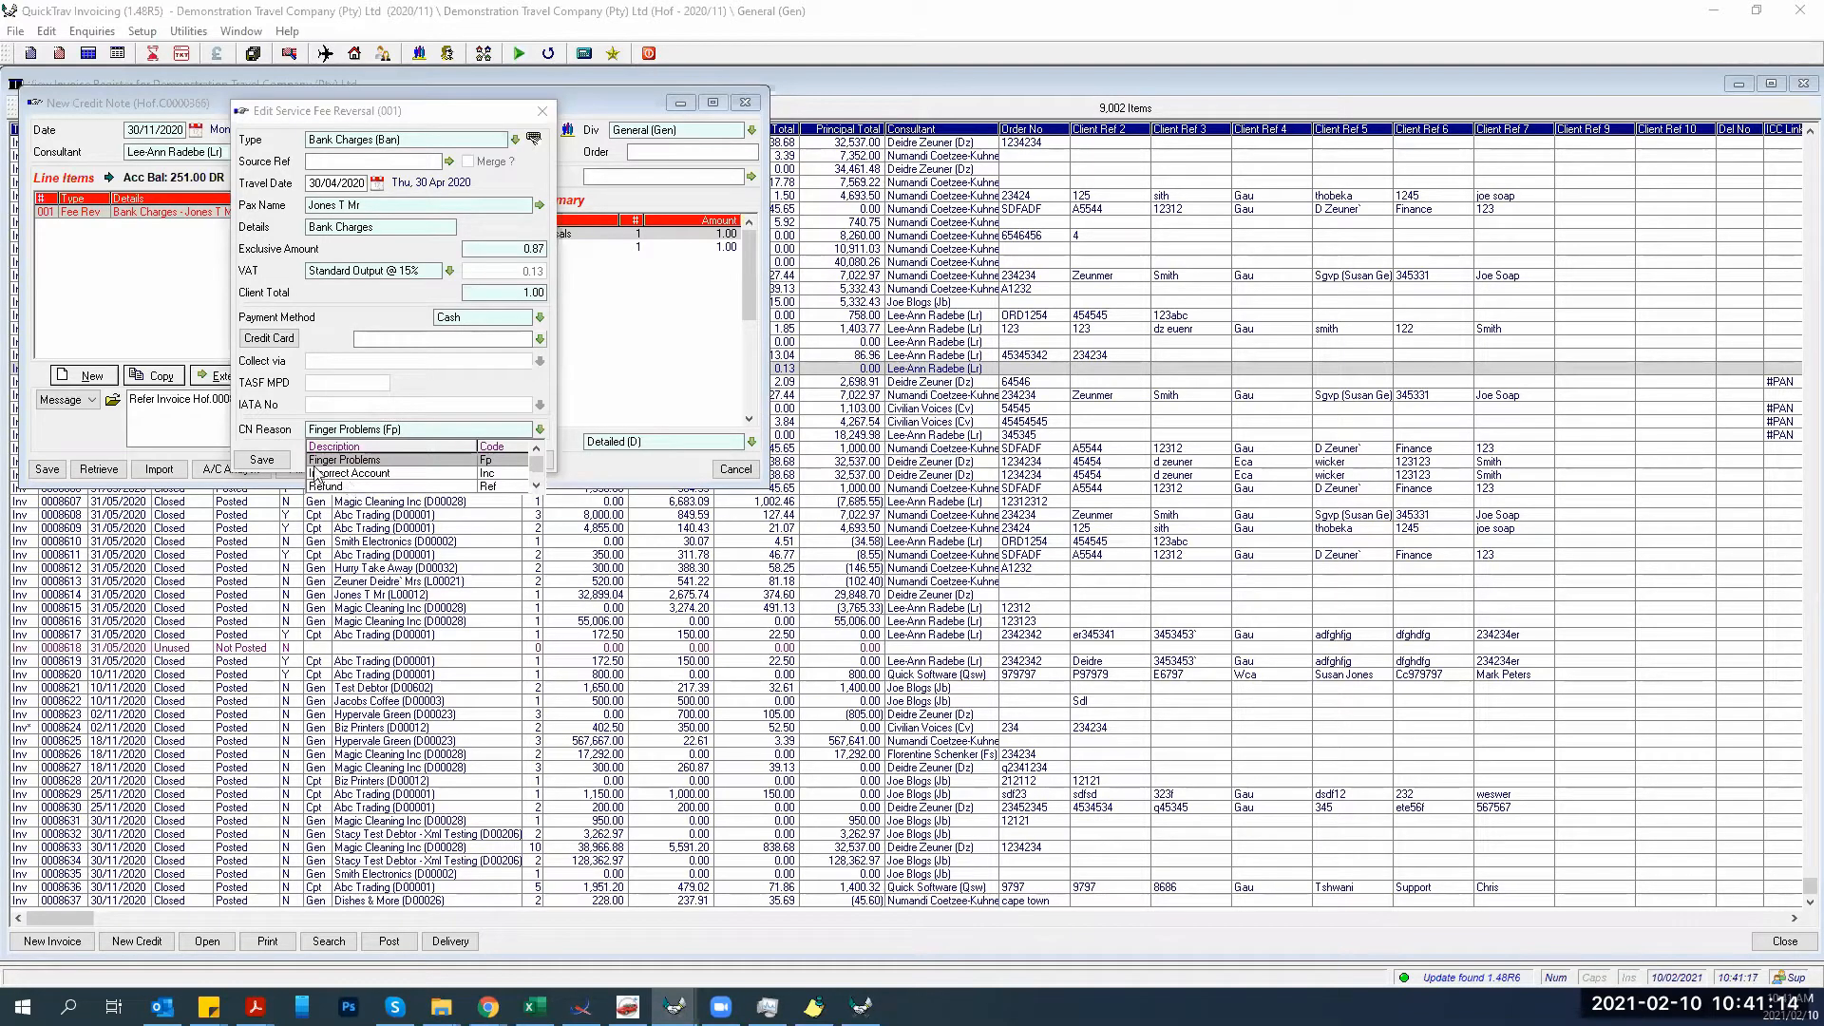
pyautogui.click(316, 462)
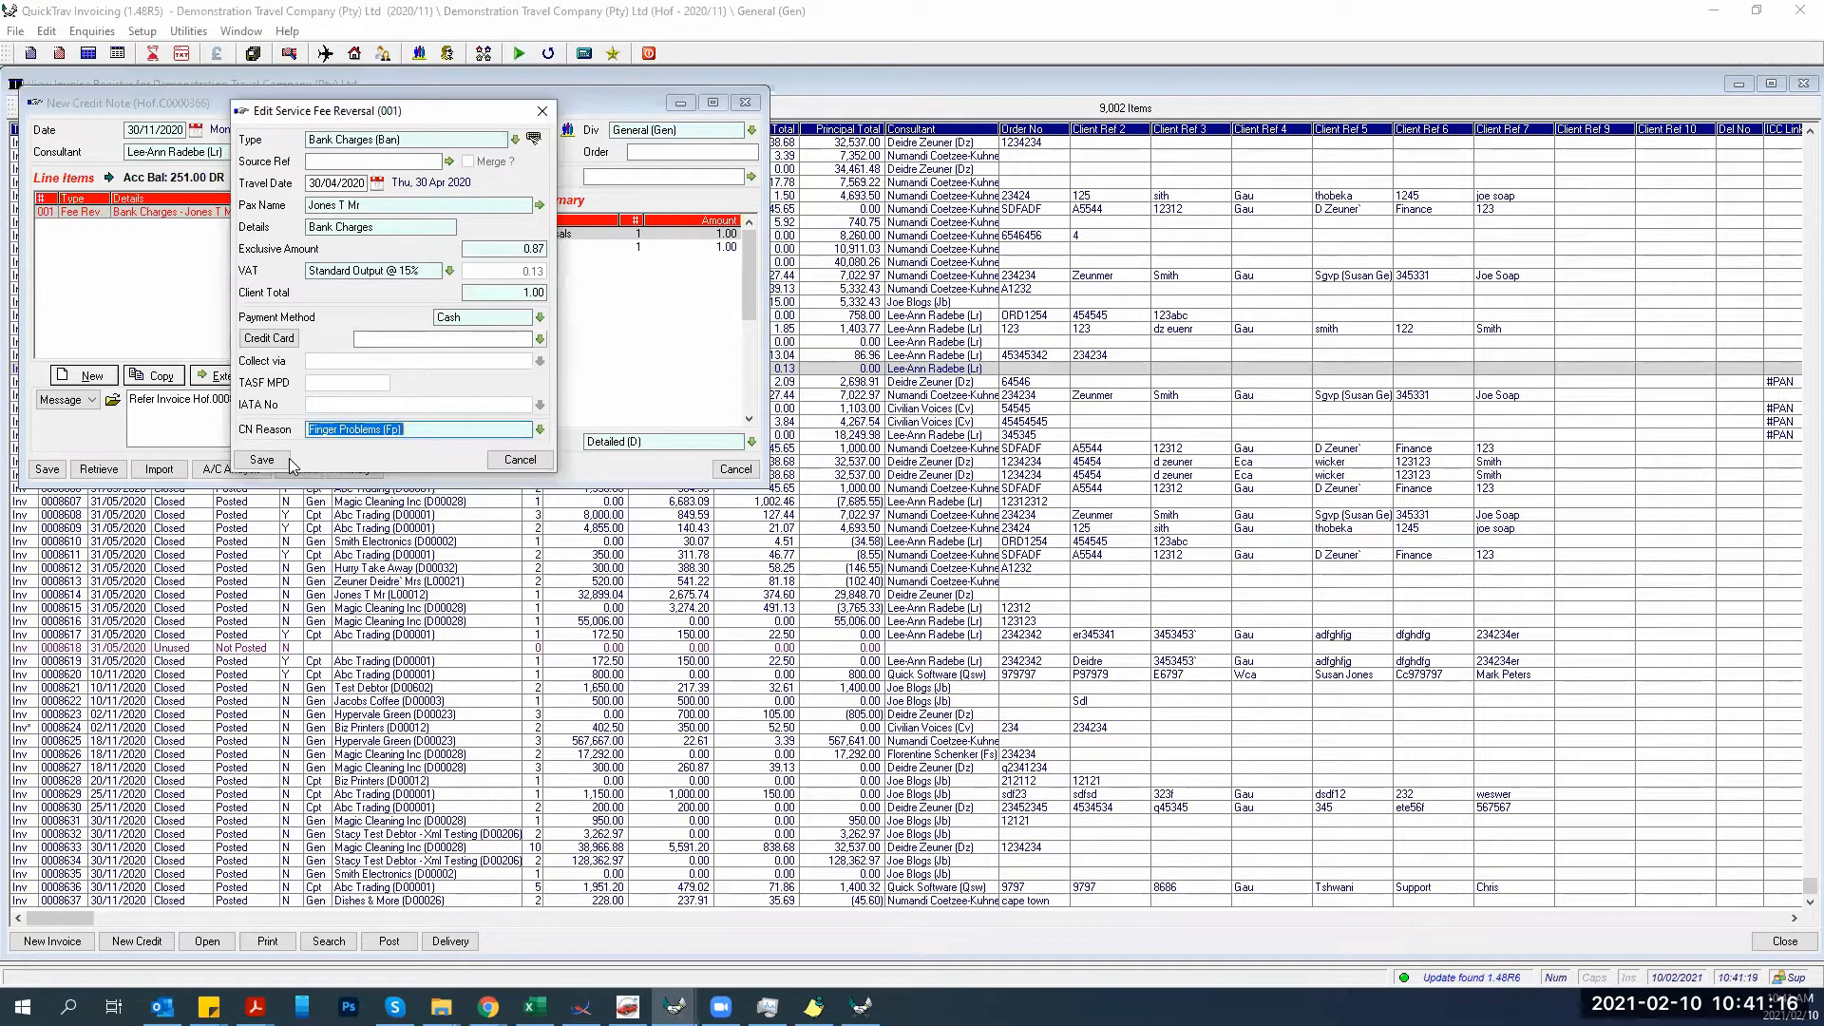
pyautogui.click(280, 459)
pyautogui.click(46, 469)
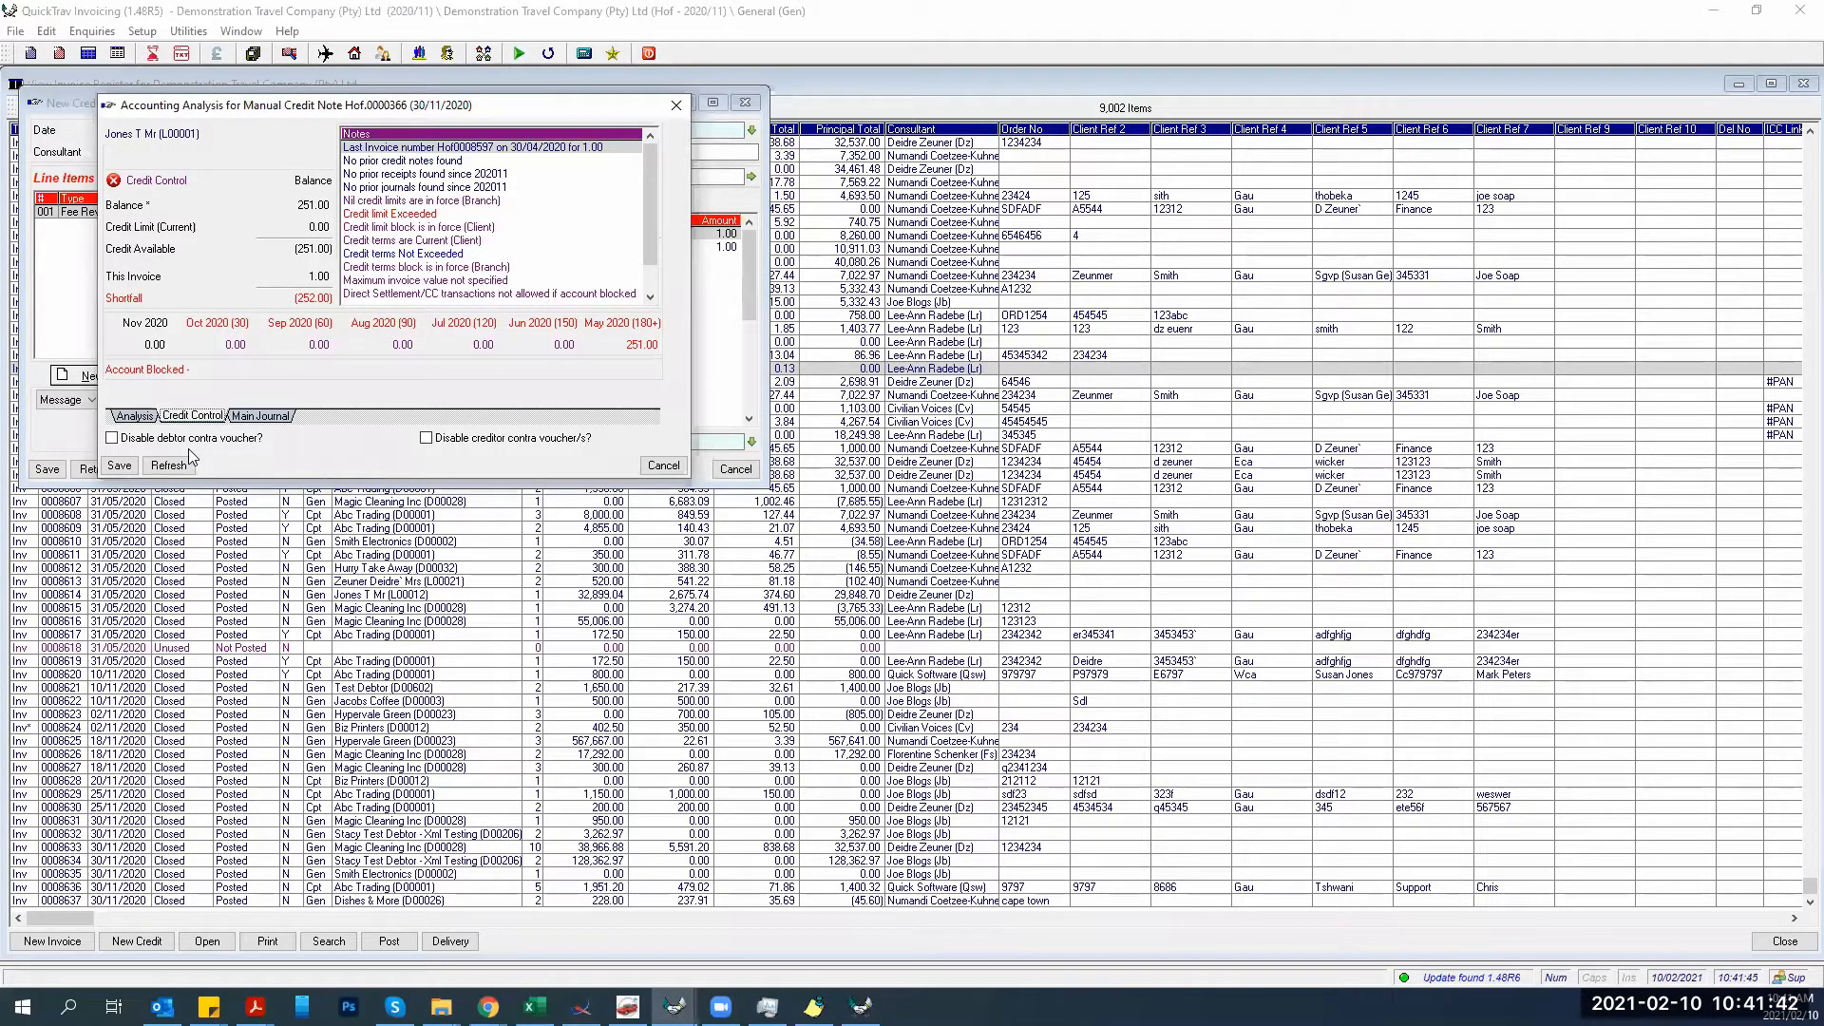
# After the credit limit warning, untick both contra vouchers and discard the unsaved credit note.
pyautogui.click(124, 469)
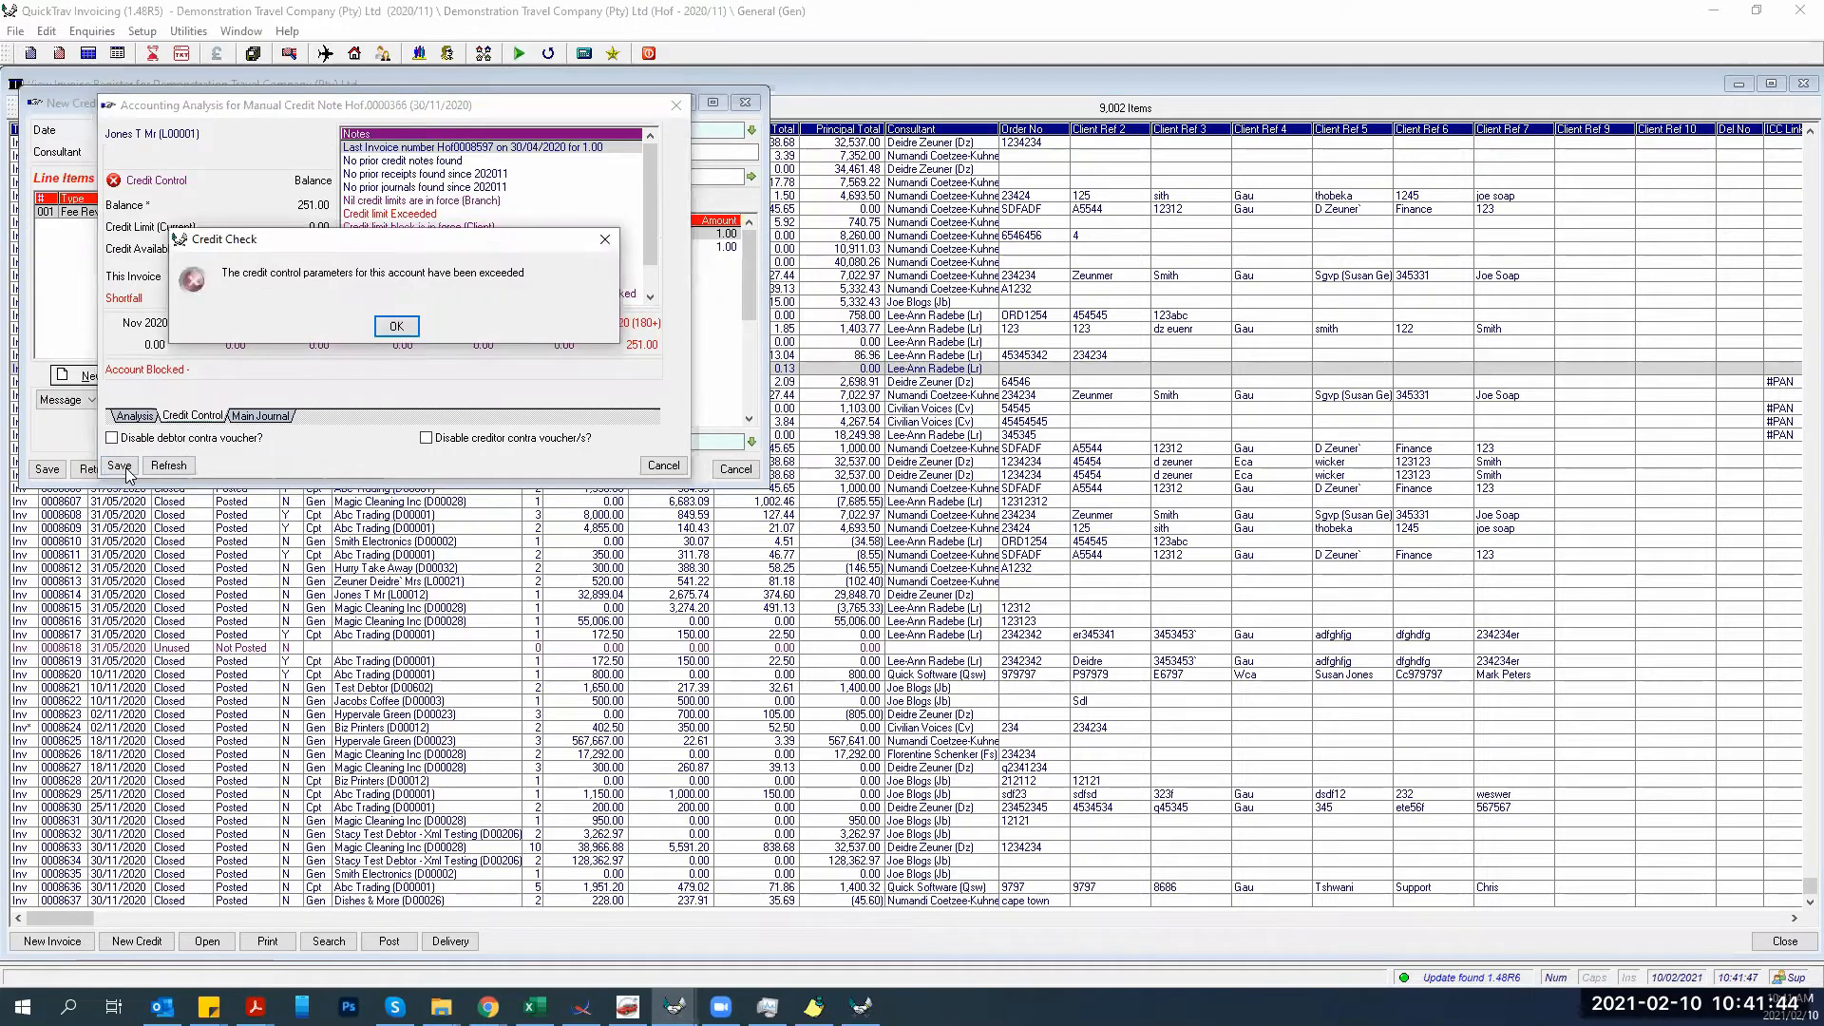
pyautogui.click(400, 327)
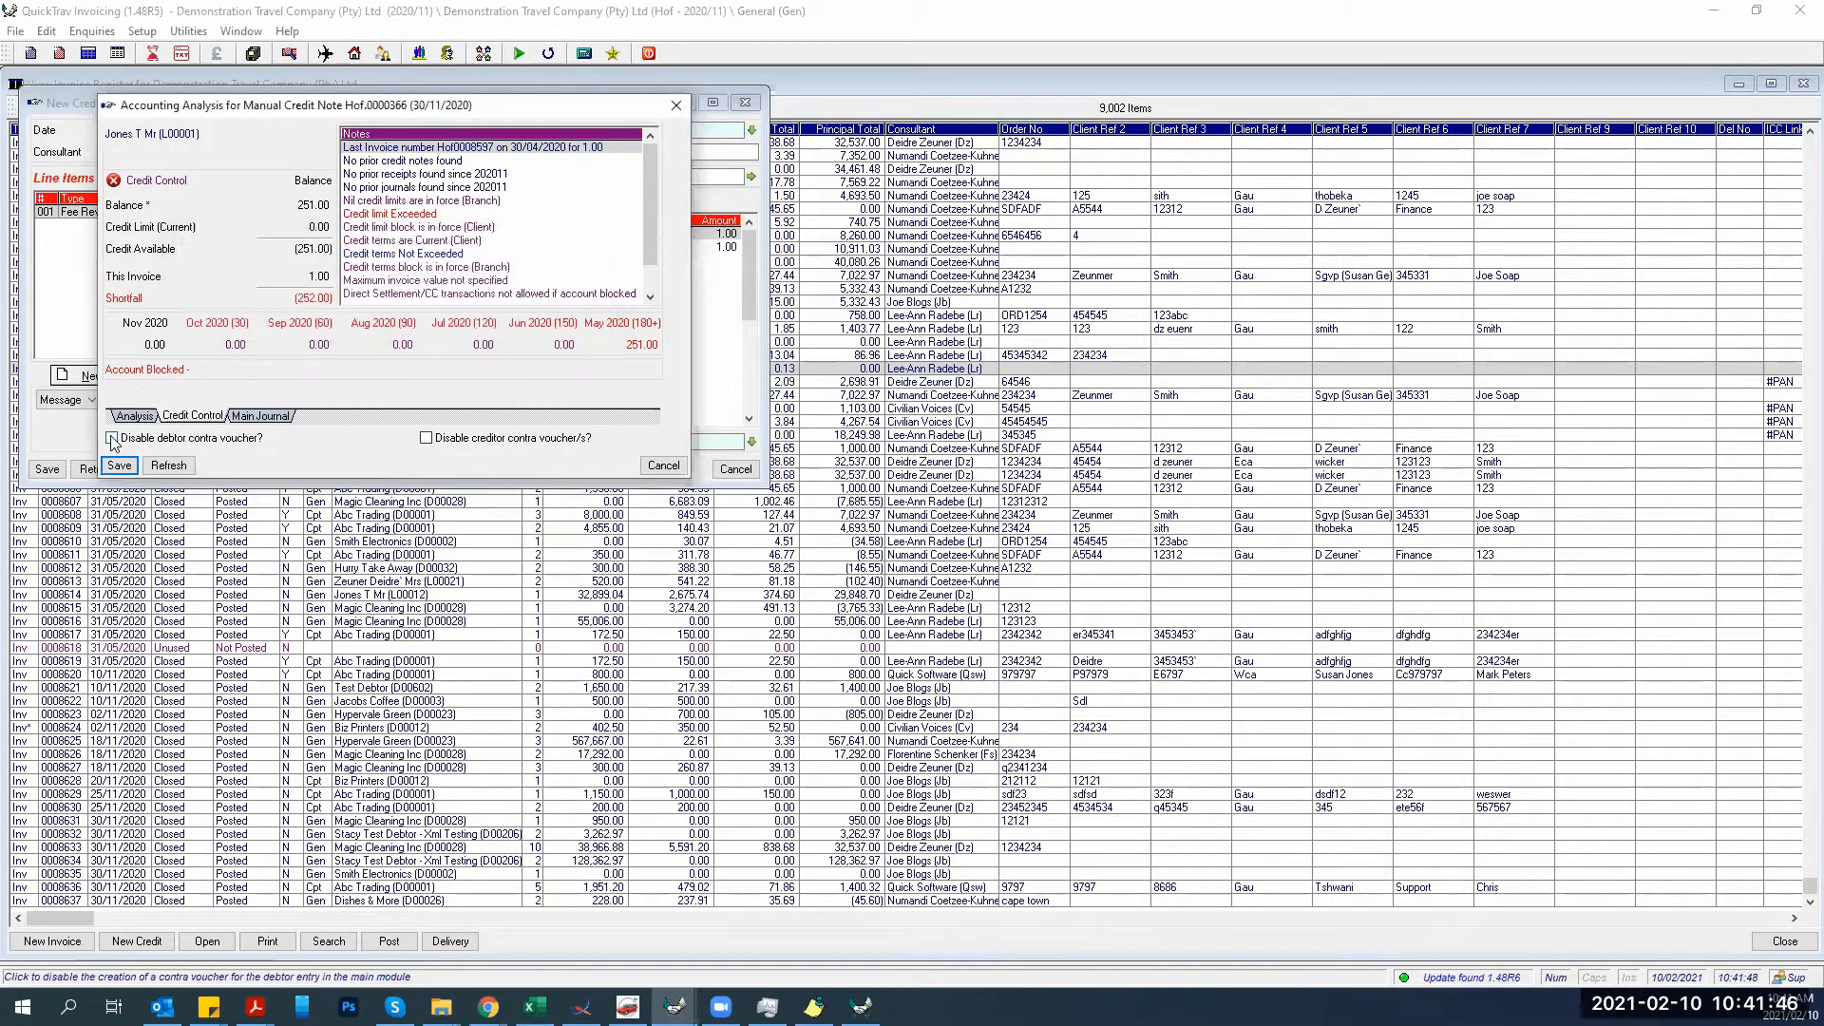
pyautogui.click(112, 439)
pyautogui.click(426, 438)
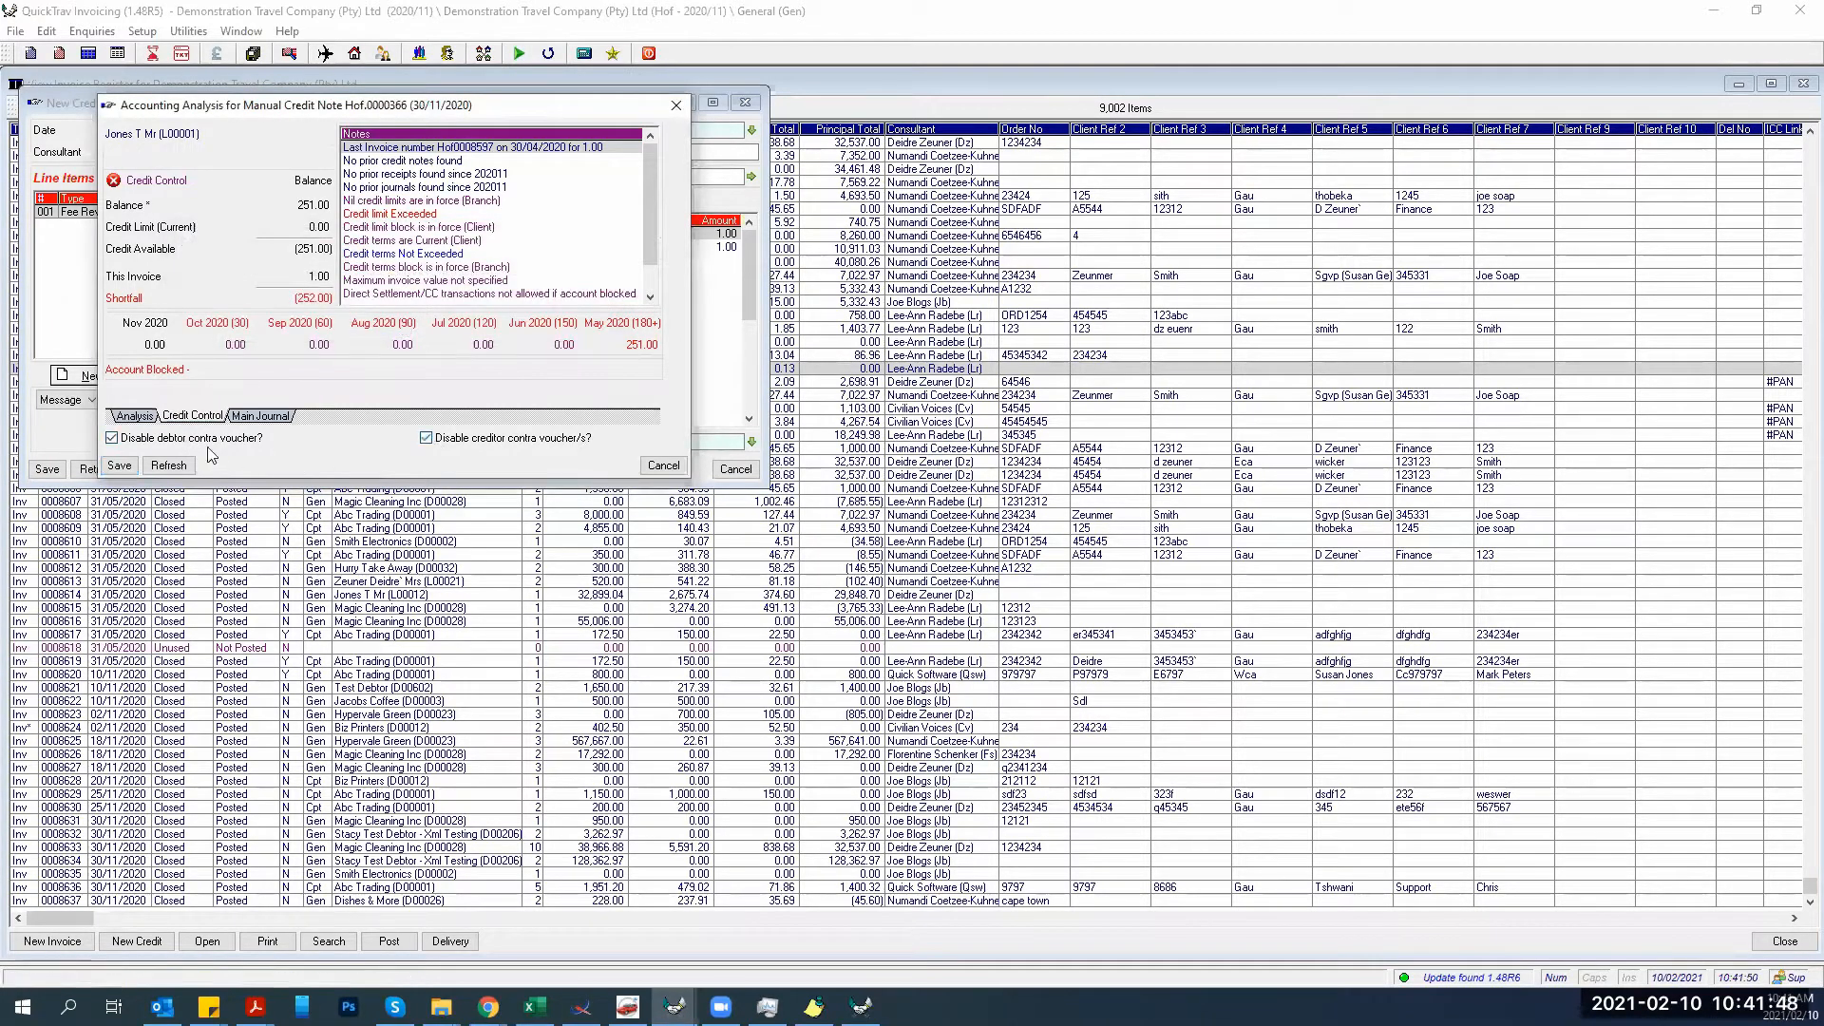
pyautogui.click(662, 465)
pyautogui.click(736, 469)
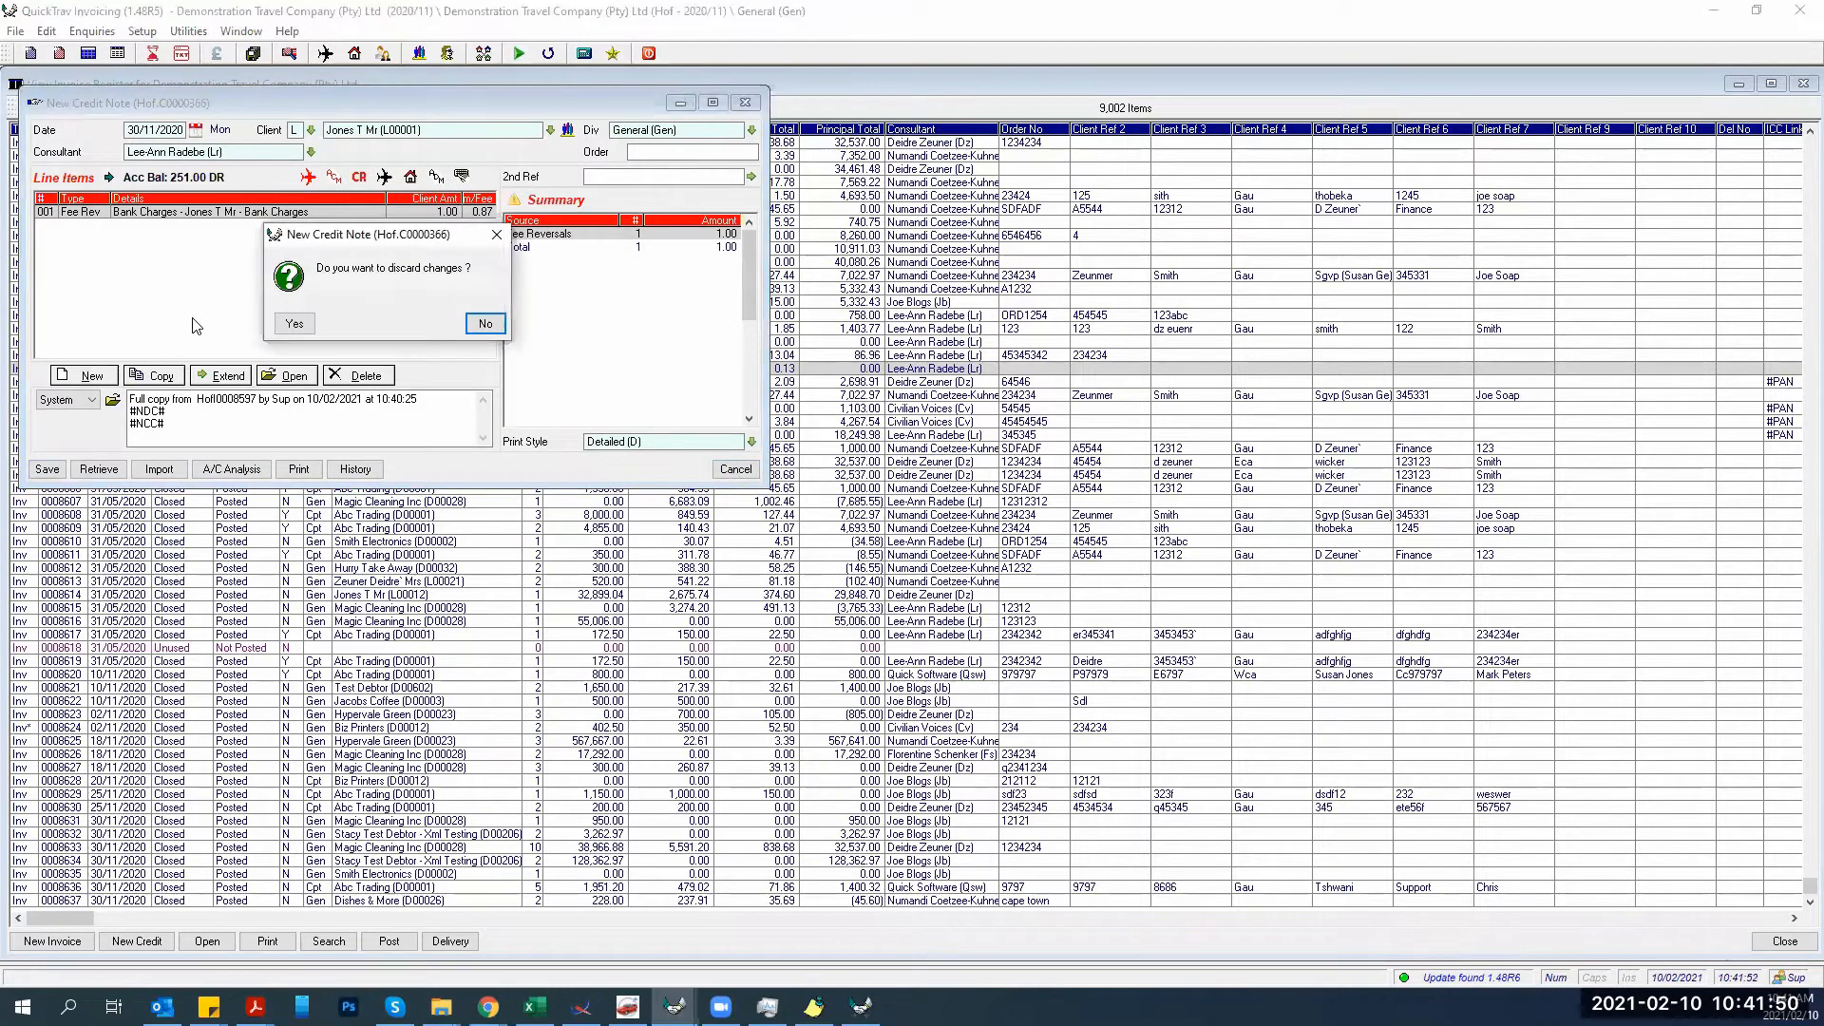
pyautogui.click(294, 323)
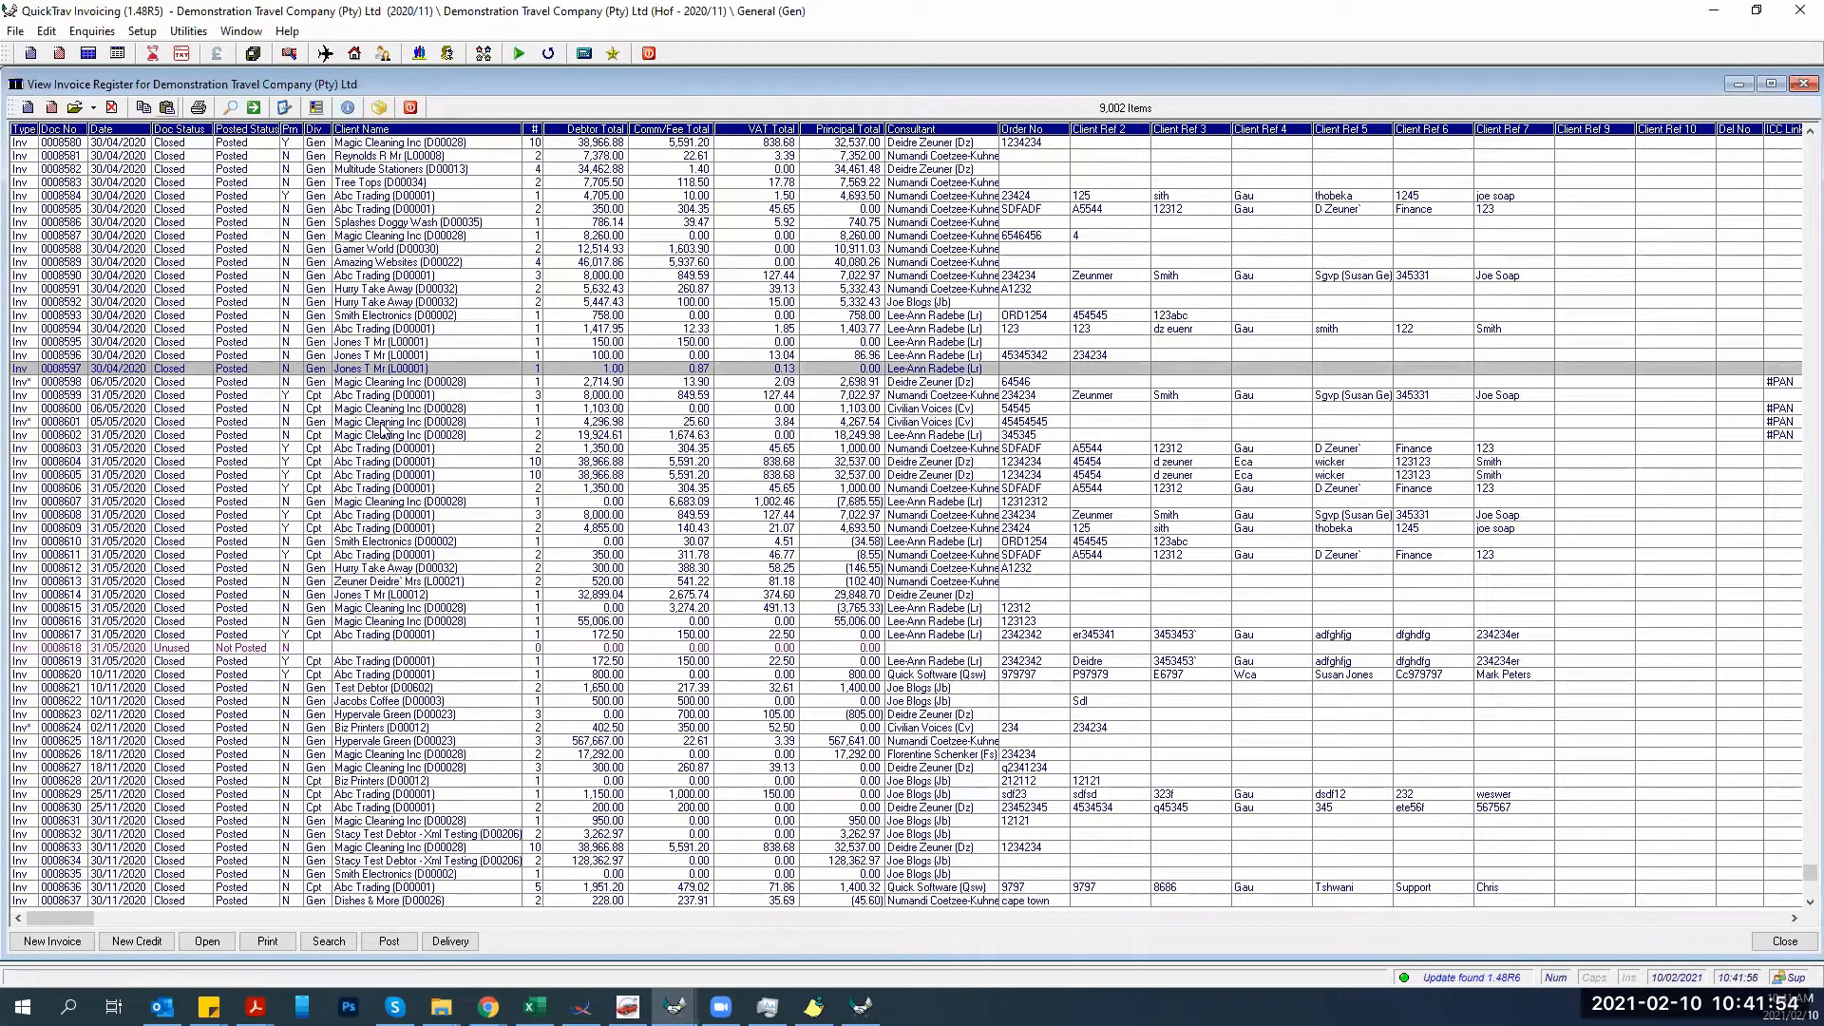
# Copy invoice 0008600 and paste it as a new reversing credit note.
pyautogui.click(415, 409)
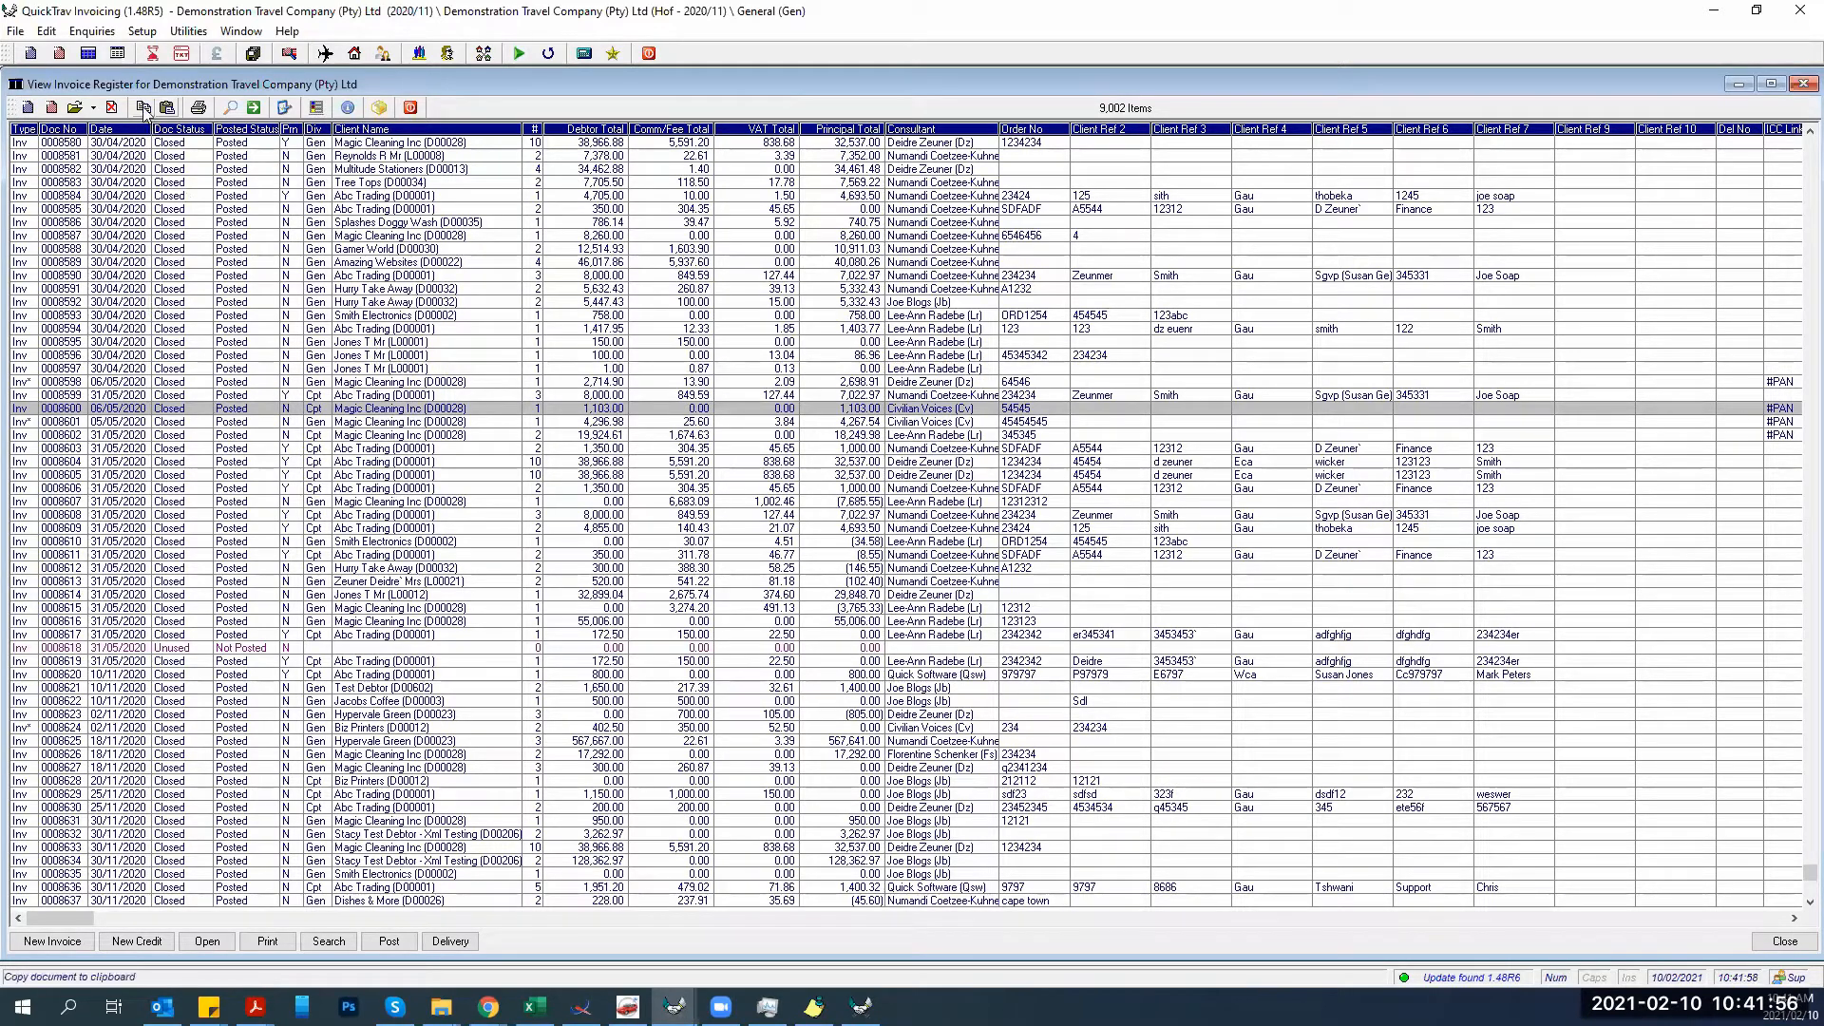
pyautogui.click(143, 107)
pyautogui.click(167, 108)
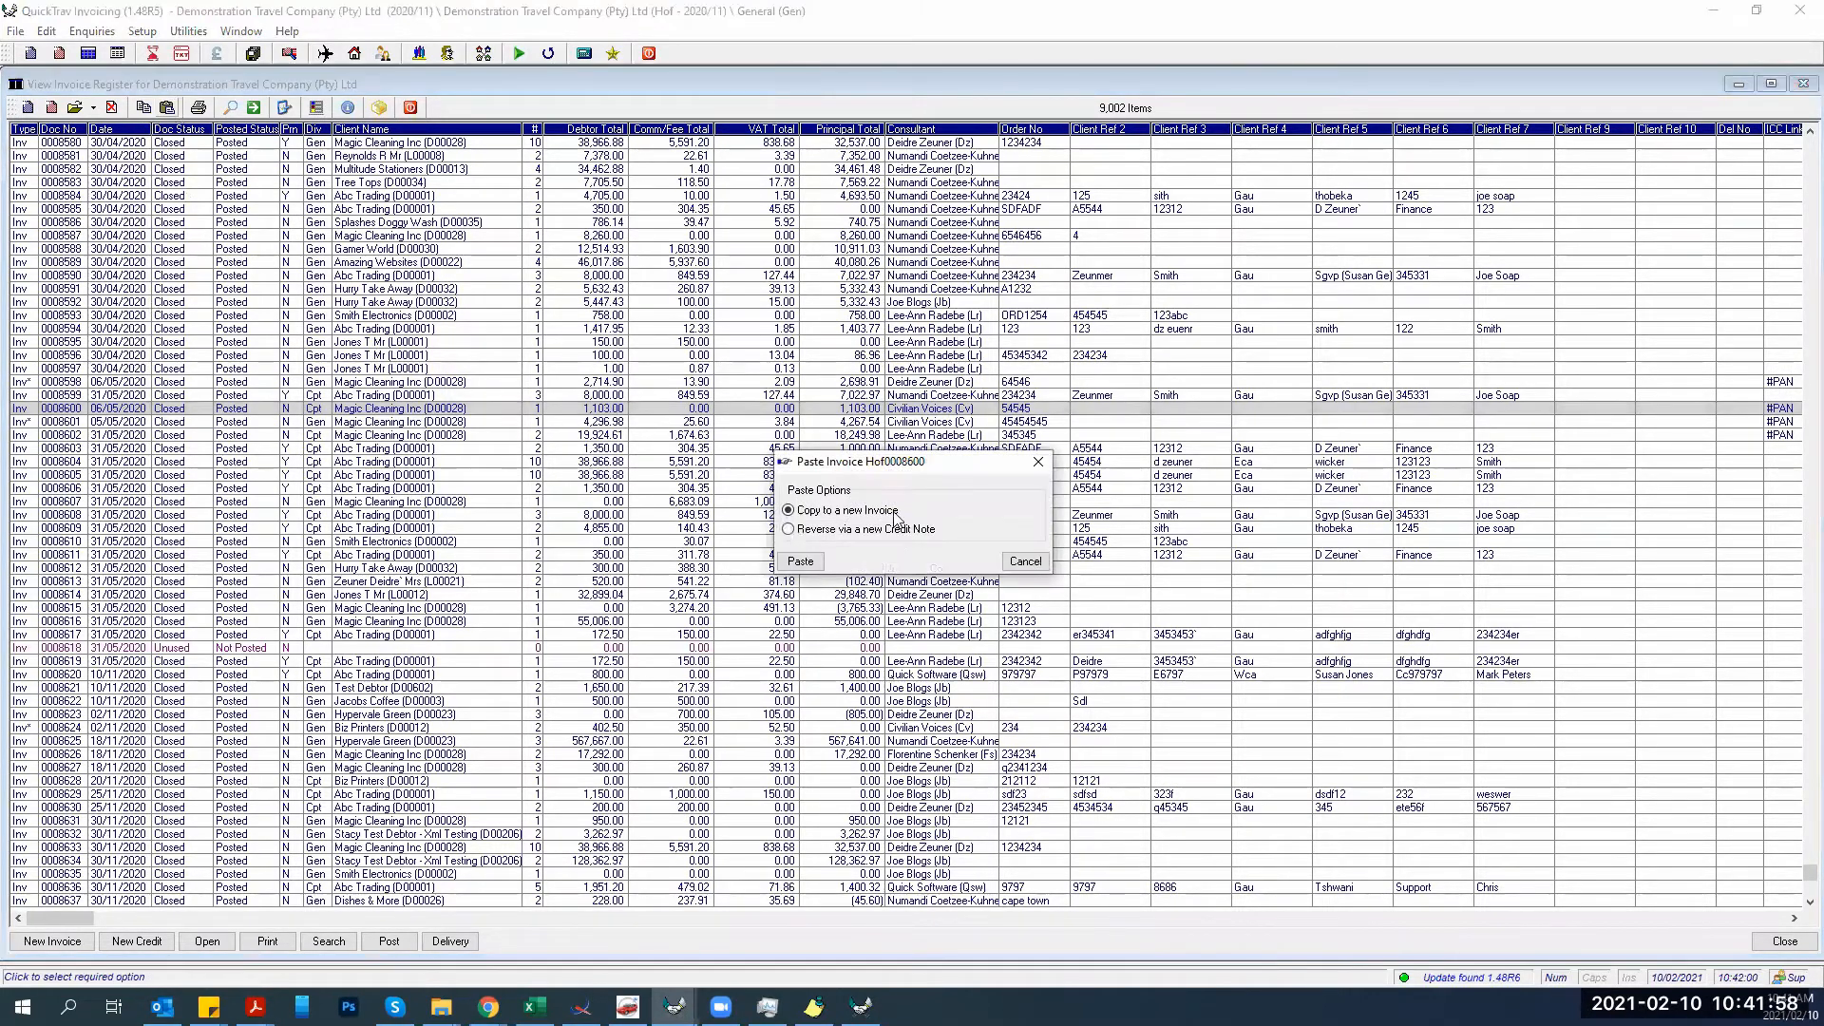
pyautogui.click(814, 530)
pyautogui.click(801, 561)
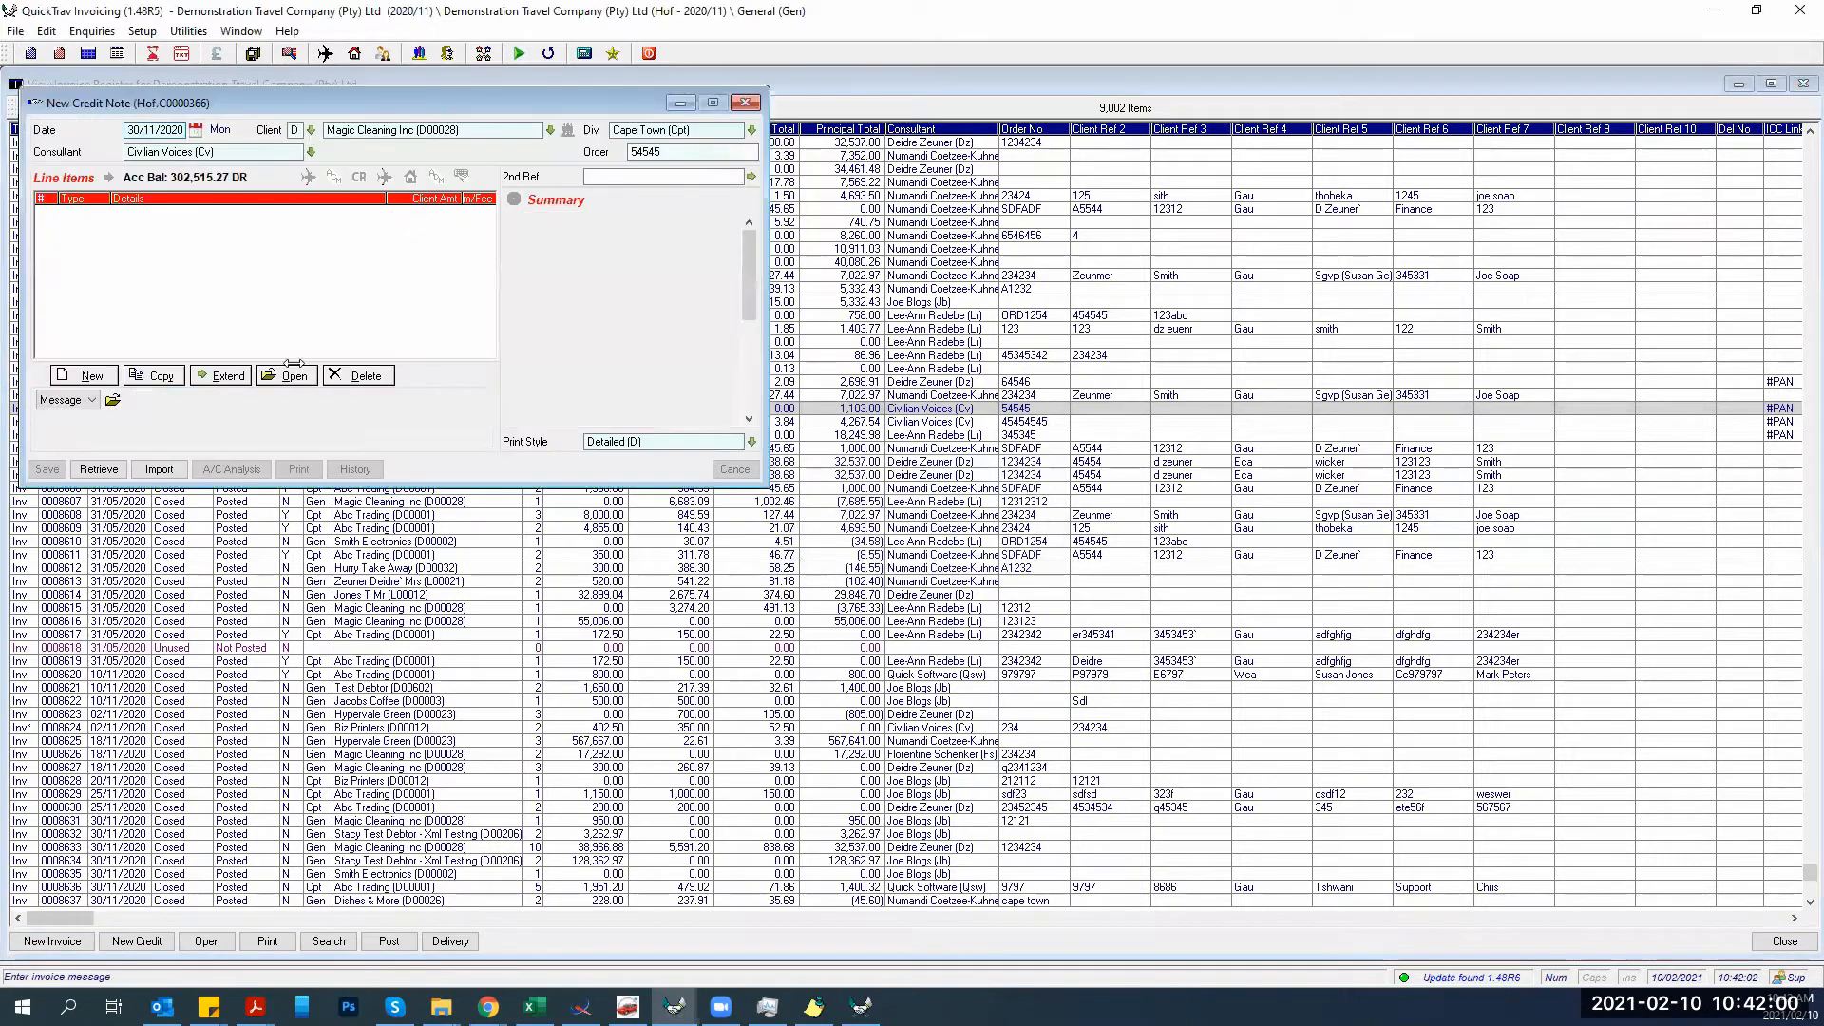
pyautogui.click(391, 338)
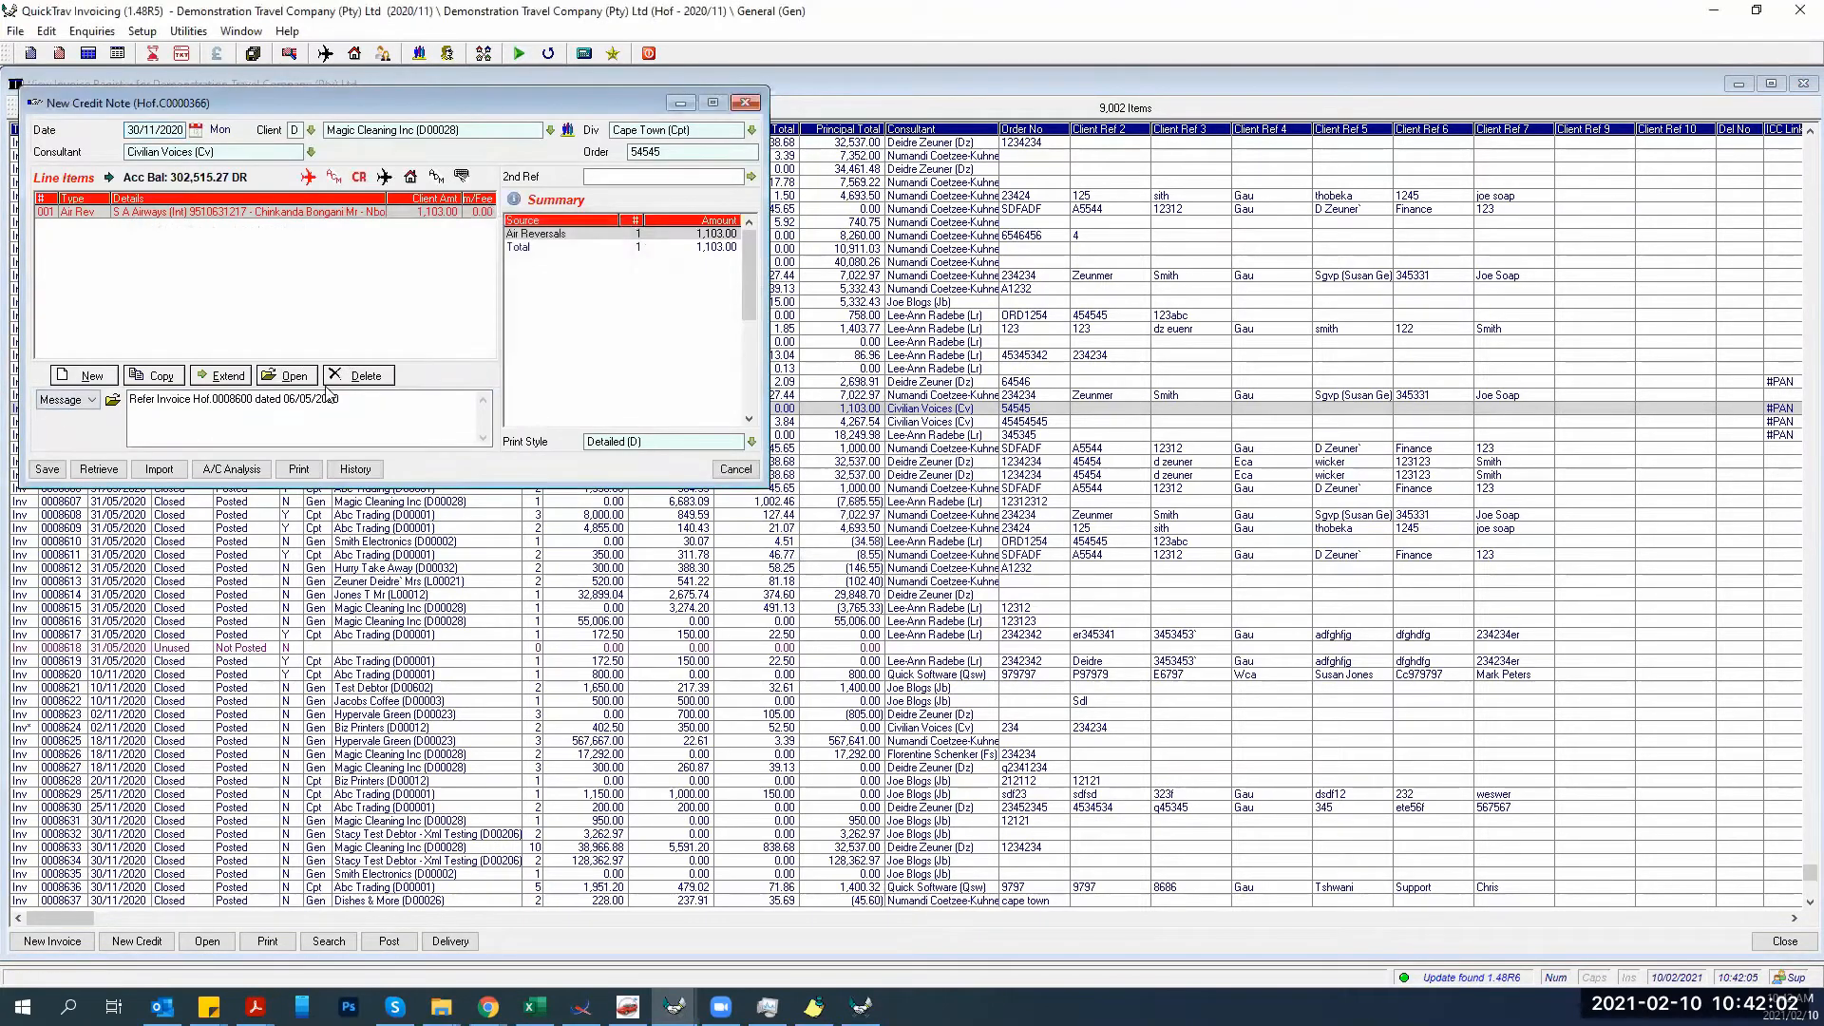
# Give the air ticket reversal line the reason Finger Problems (Fp) and save it as a nil fare ticket.
pyautogui.doubleClick(140, 213)
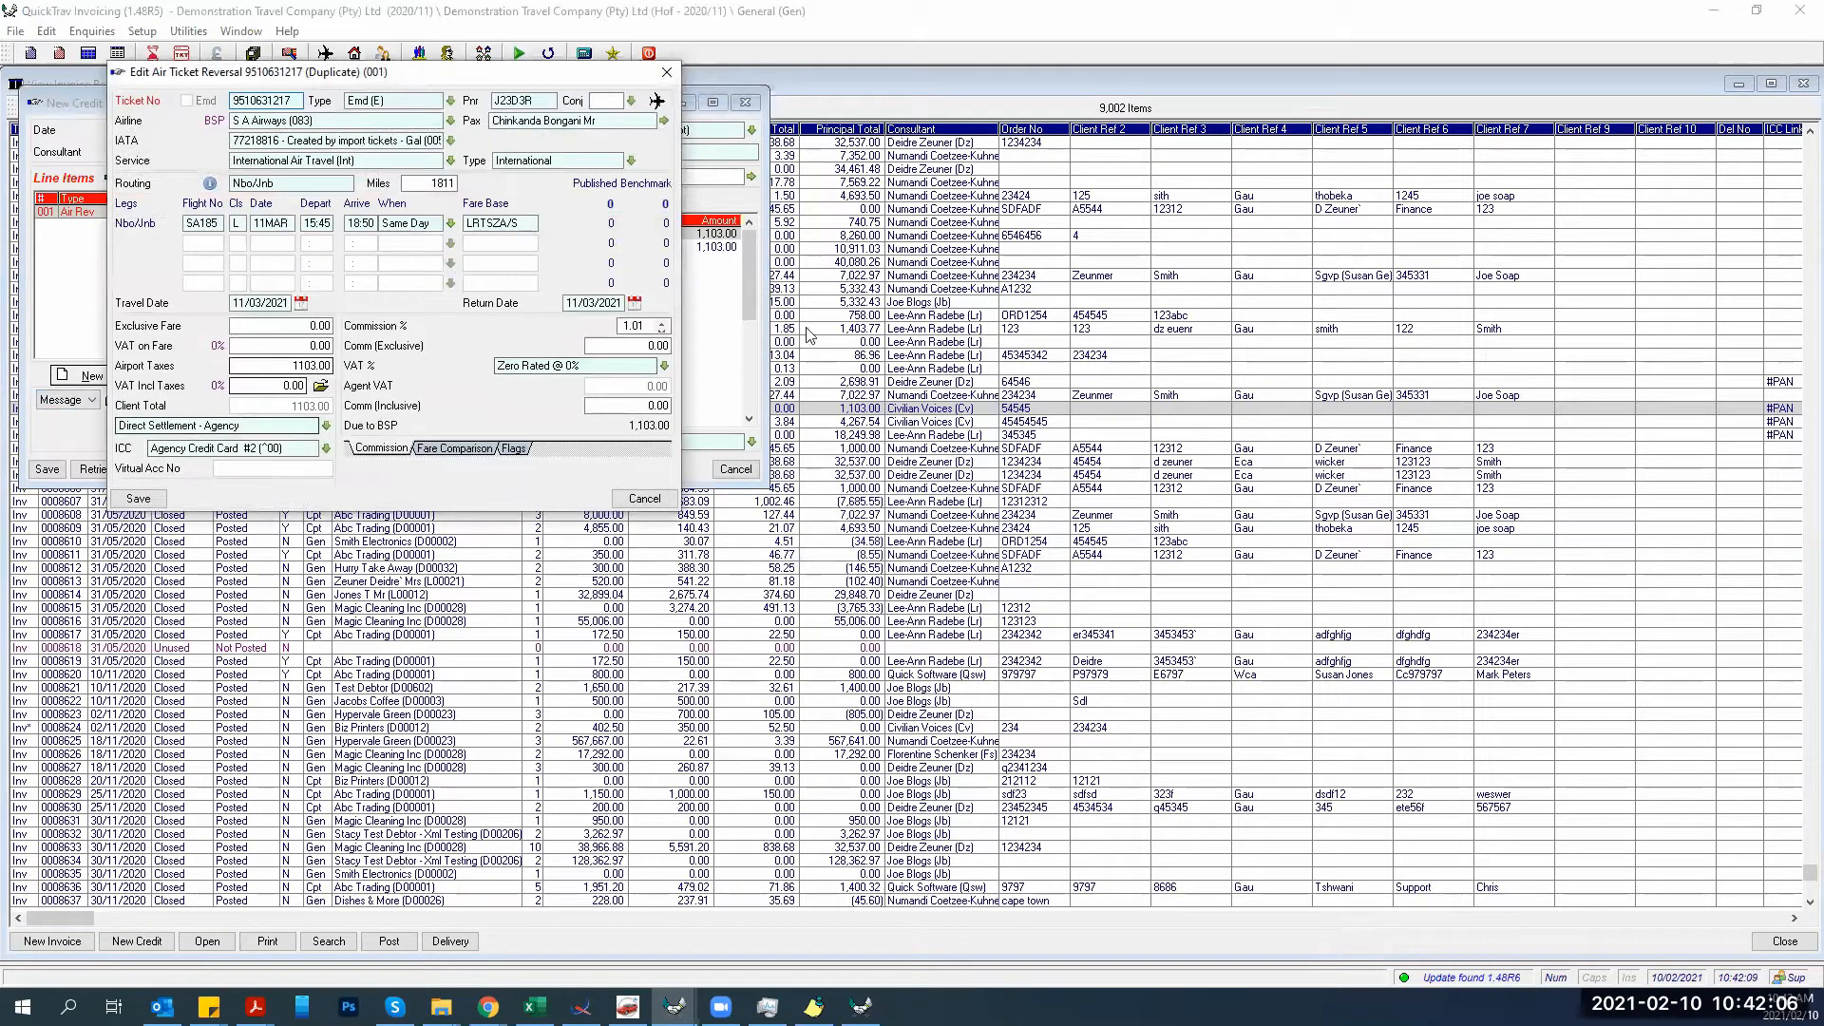
pyautogui.click(438, 456)
pyautogui.click(513, 448)
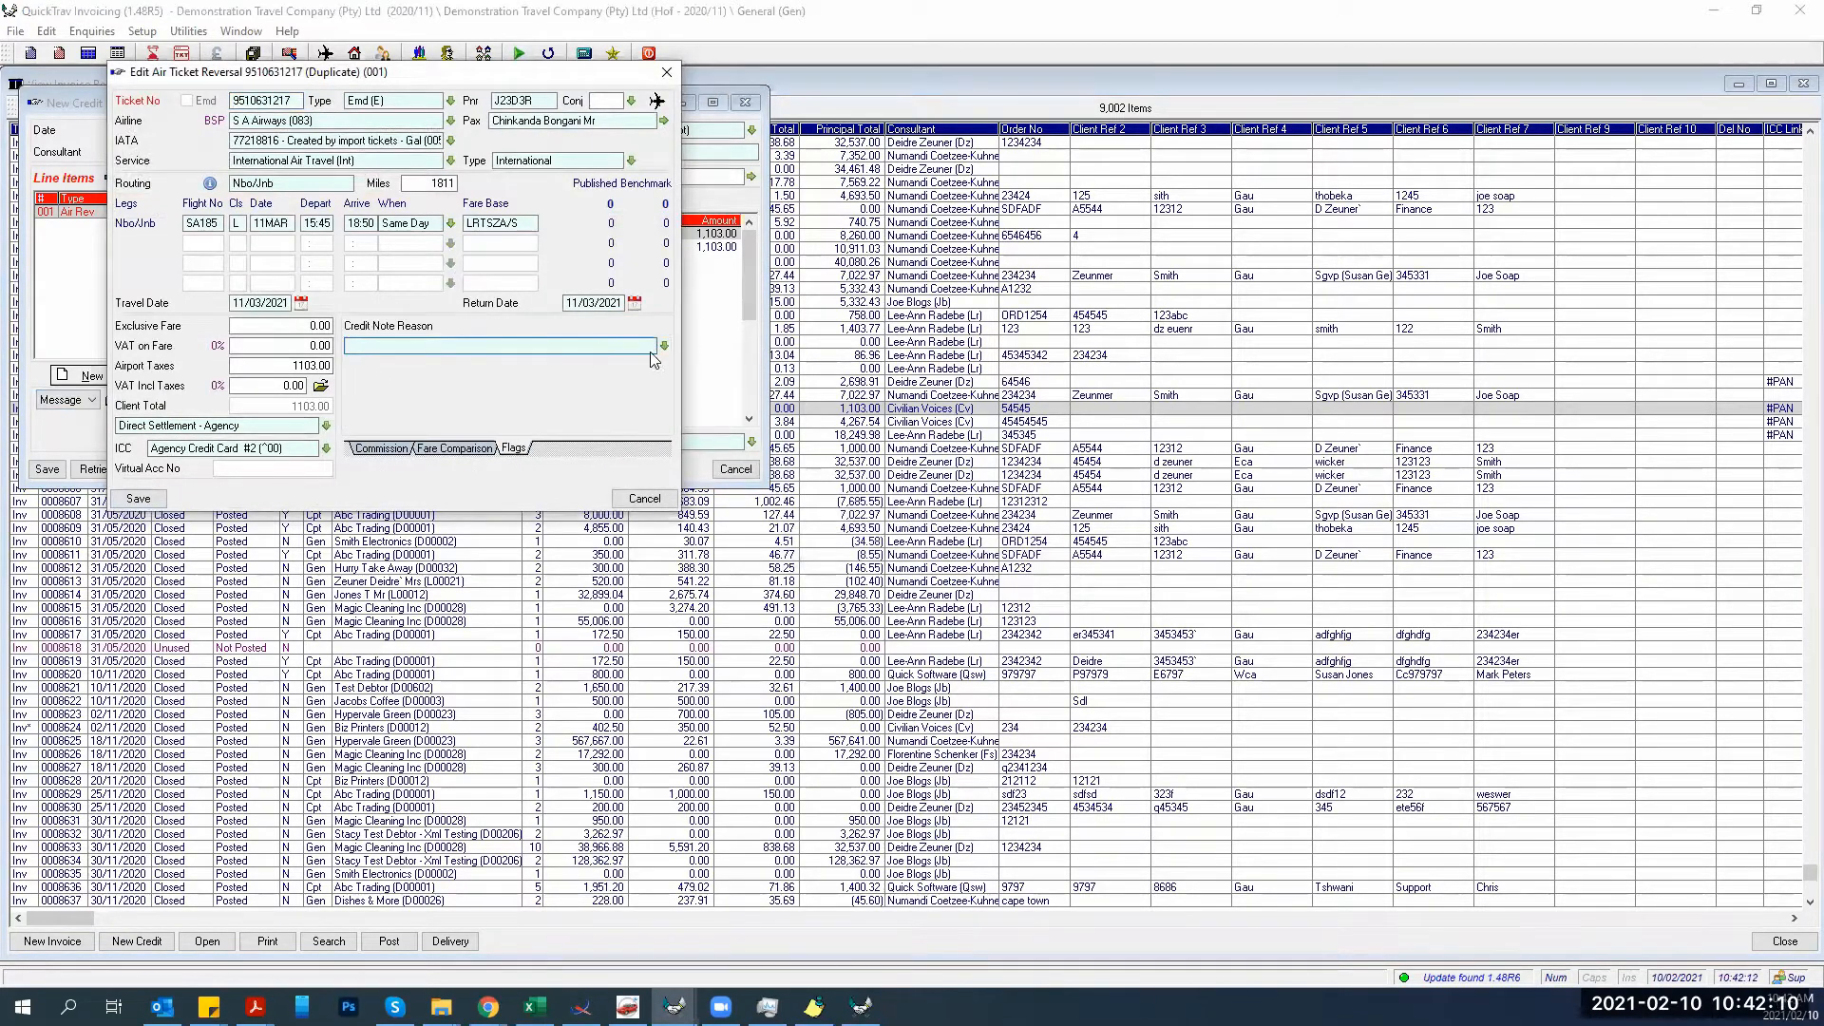
pyautogui.click(664, 346)
pyautogui.click(435, 372)
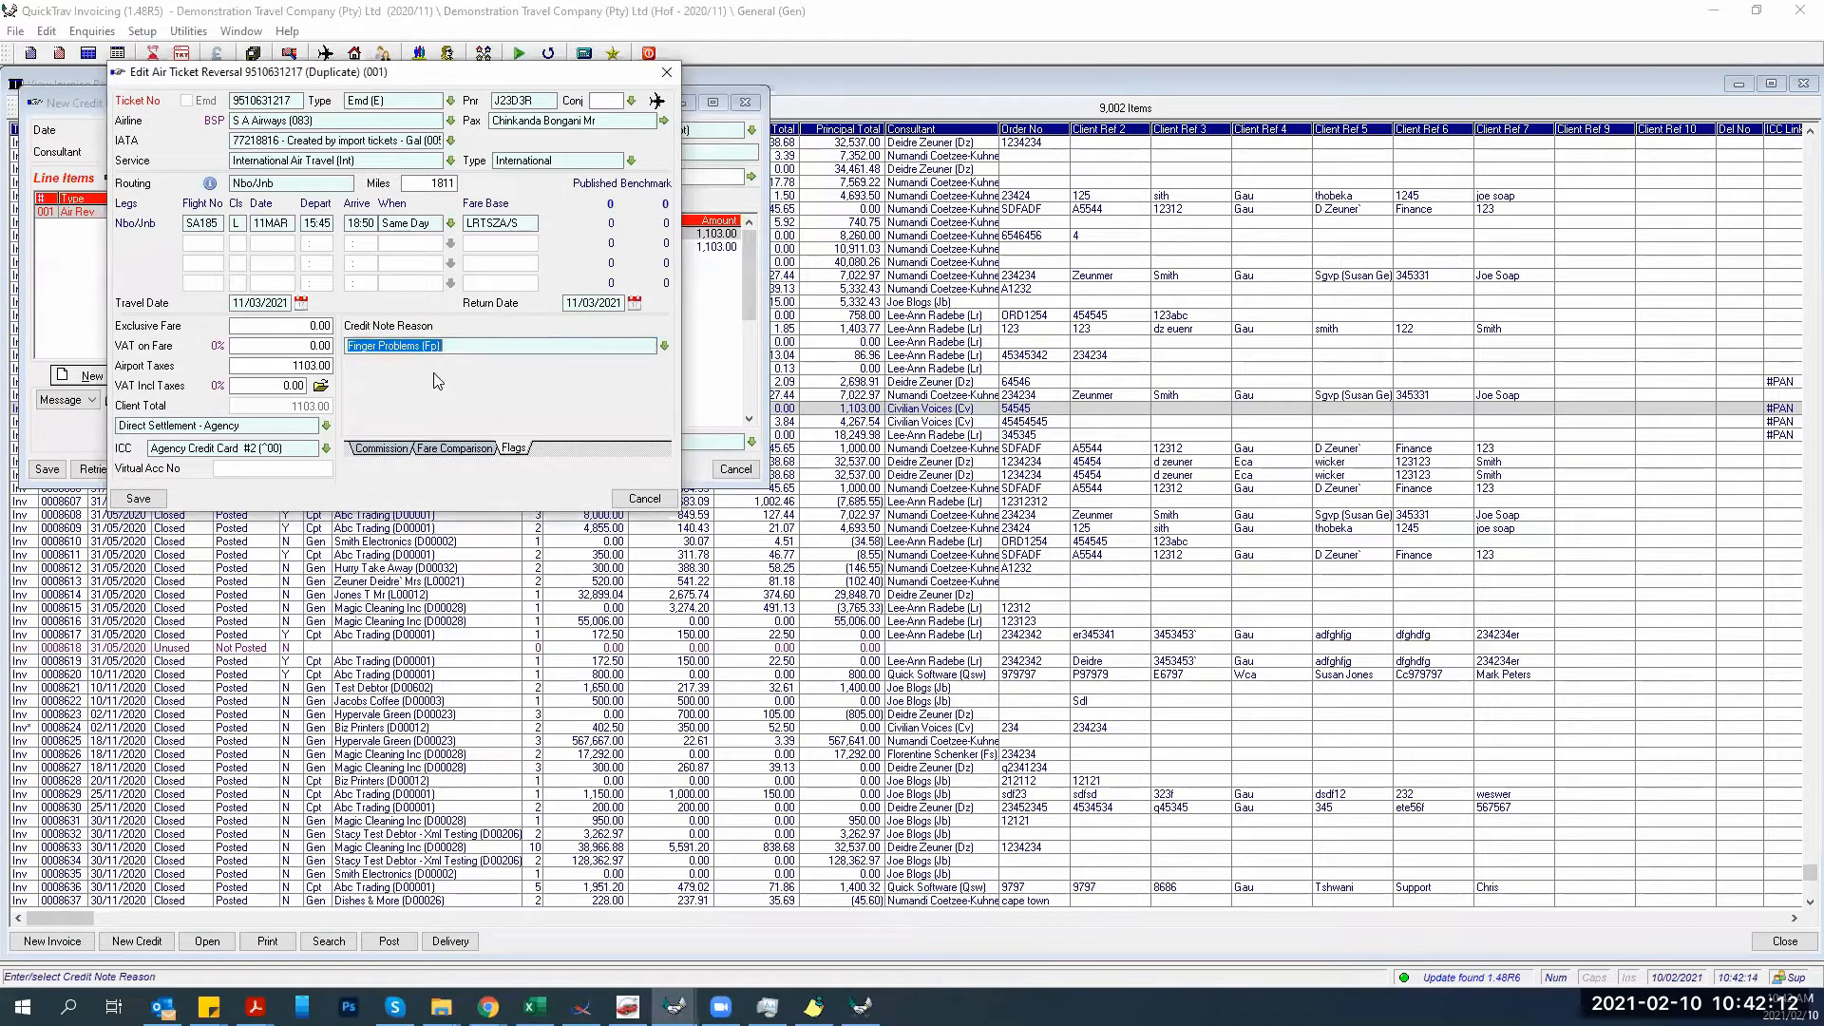
pyautogui.click(152, 499)
pyautogui.click(316, 327)
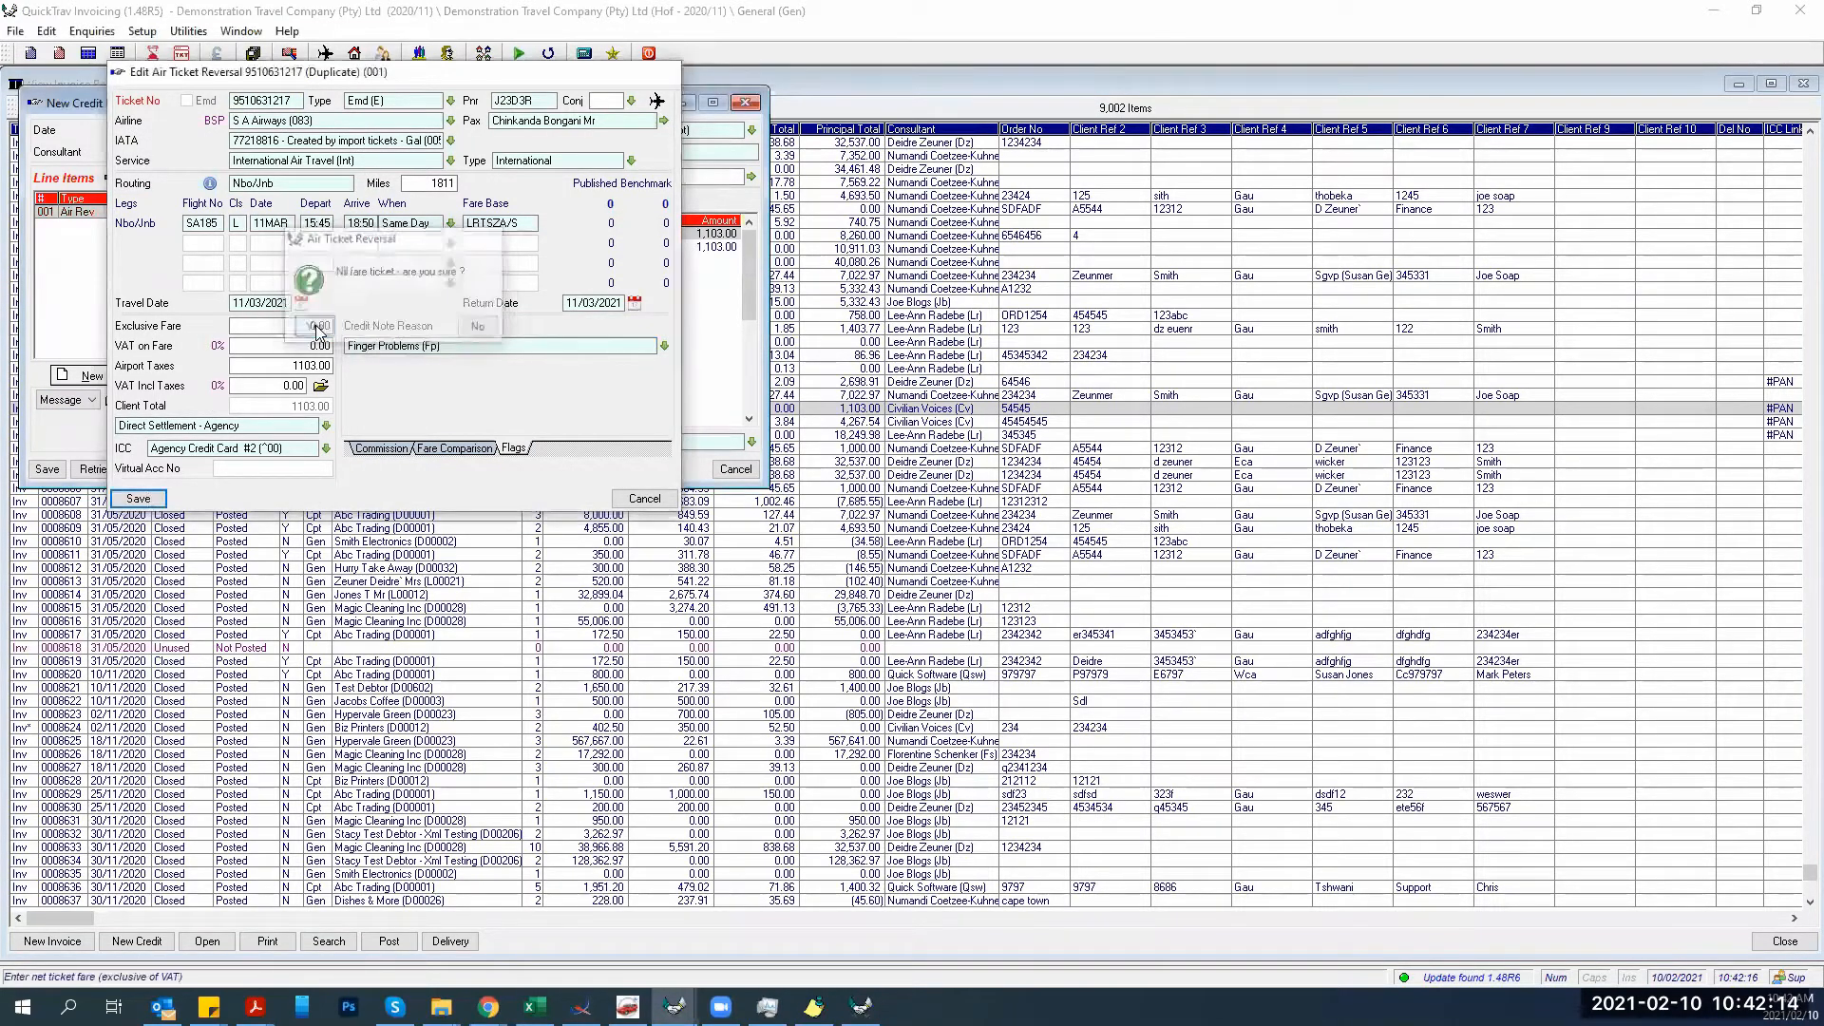
# Save credit note 0000366 through the accounting analysis without printing, then close the blank credit note.
pyautogui.click(51, 471)
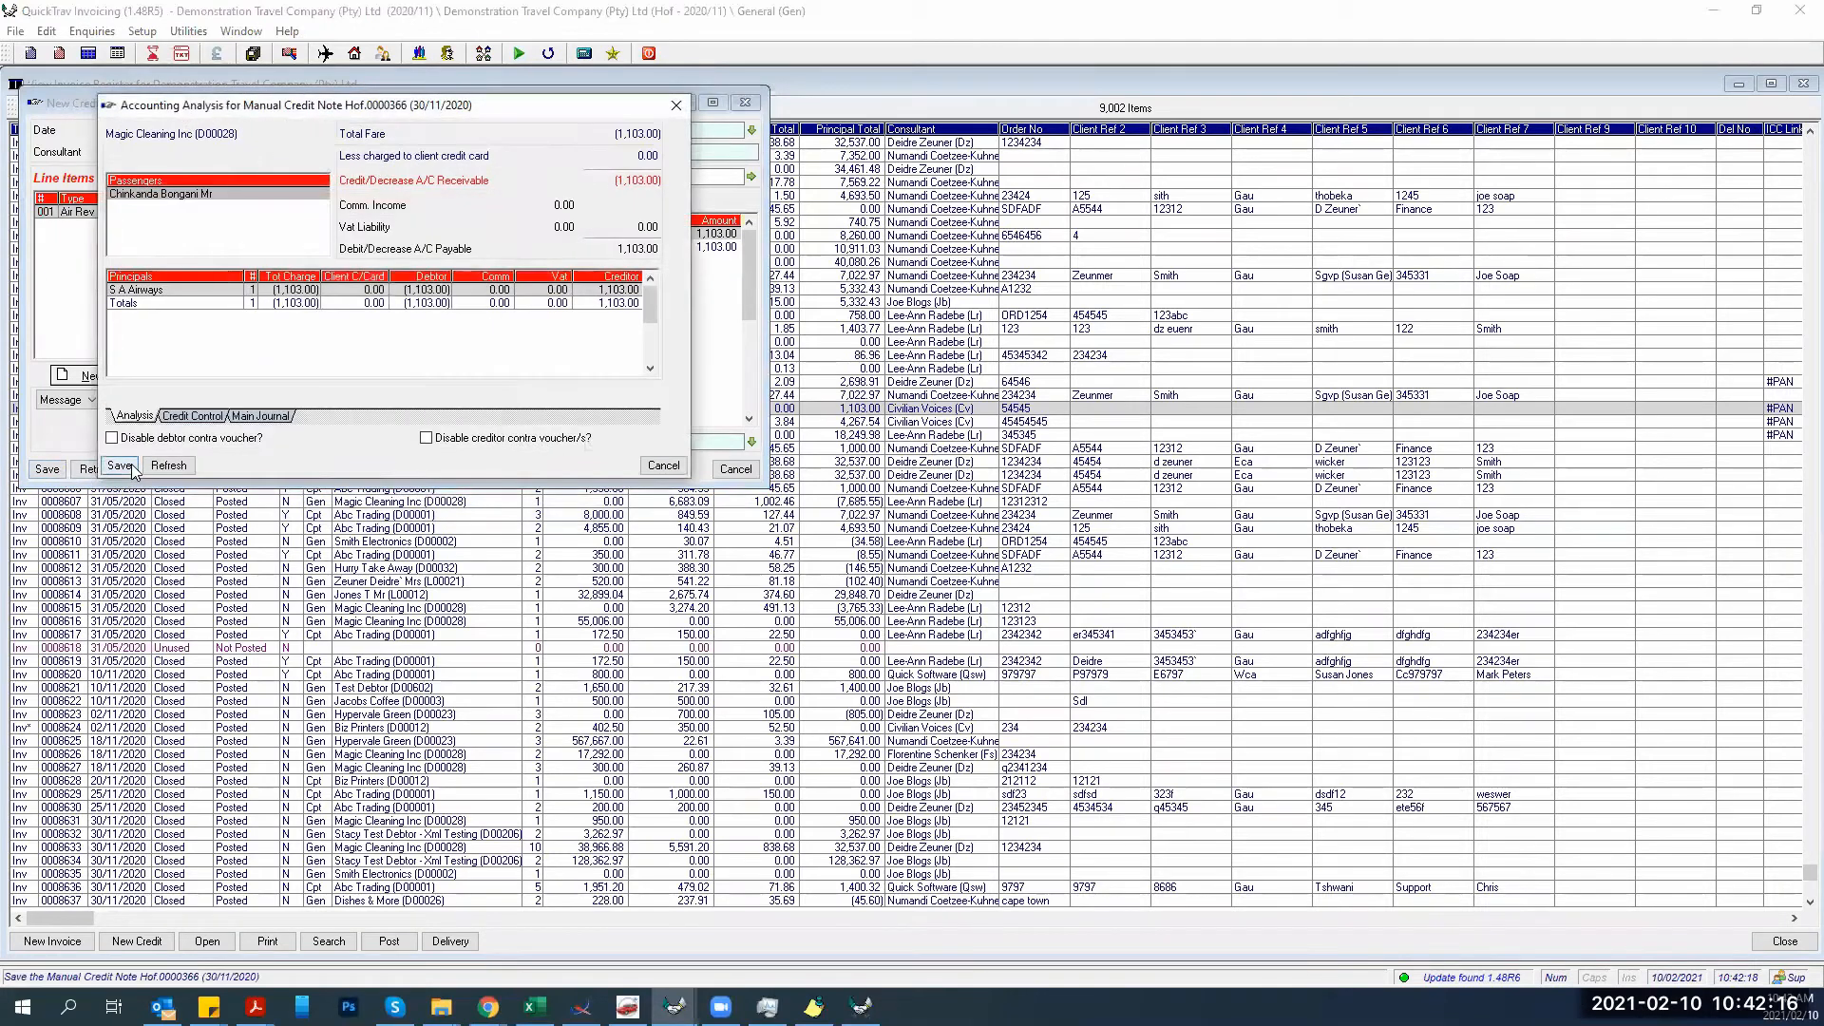
pyautogui.click(131, 468)
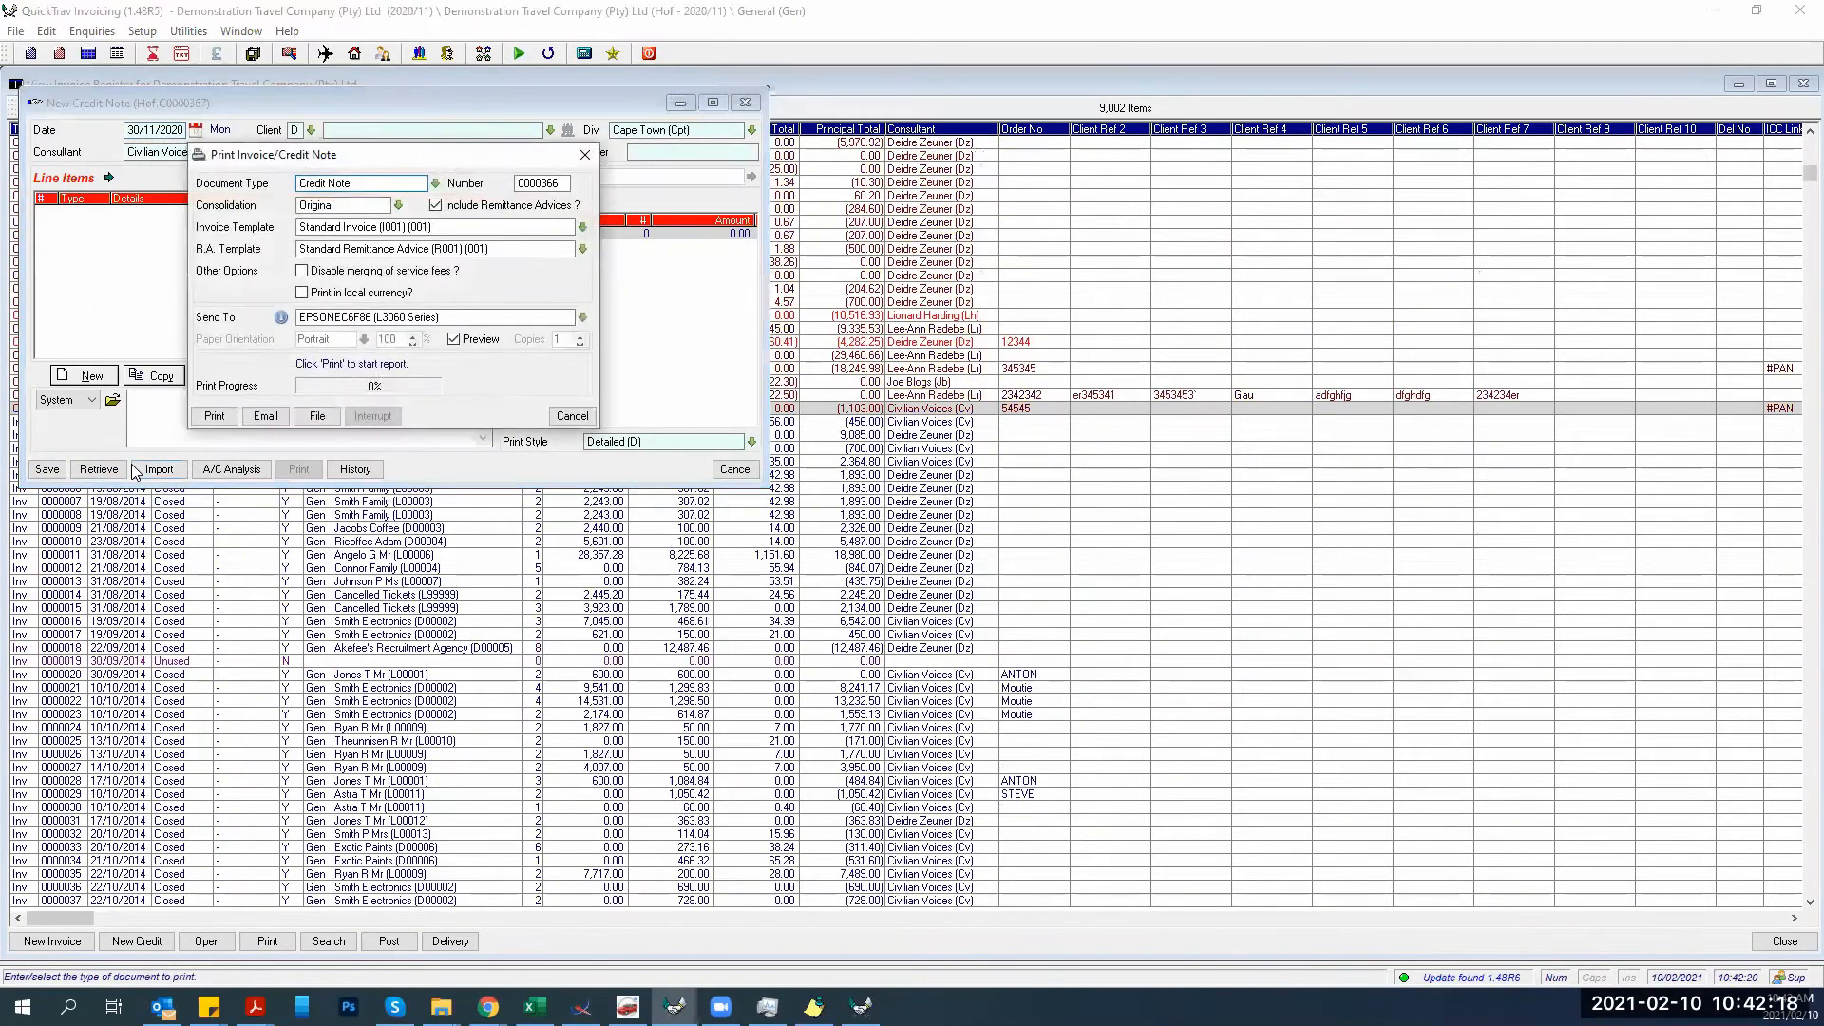
pyautogui.click(561, 418)
pyautogui.click(734, 470)
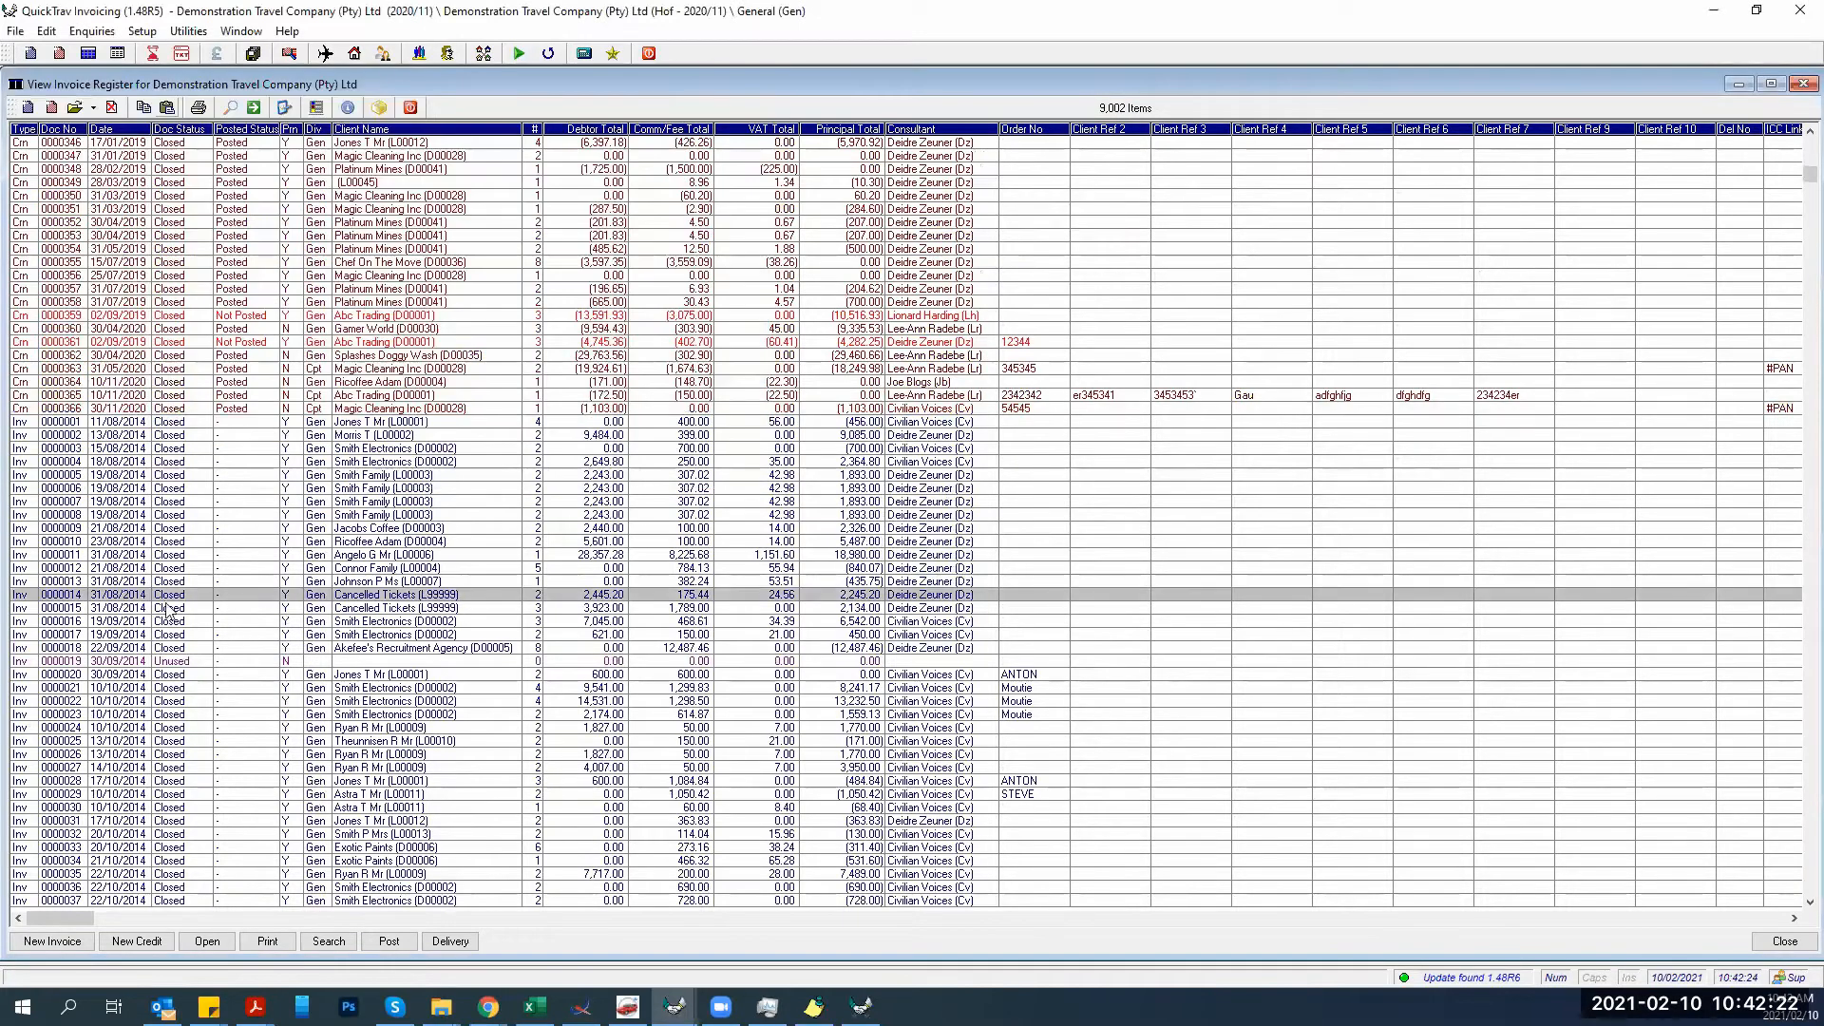
# Jump to the end of the invoice register and select invoice 0008606.
pyautogui.click(163, 609)
pyautogui.press('End')
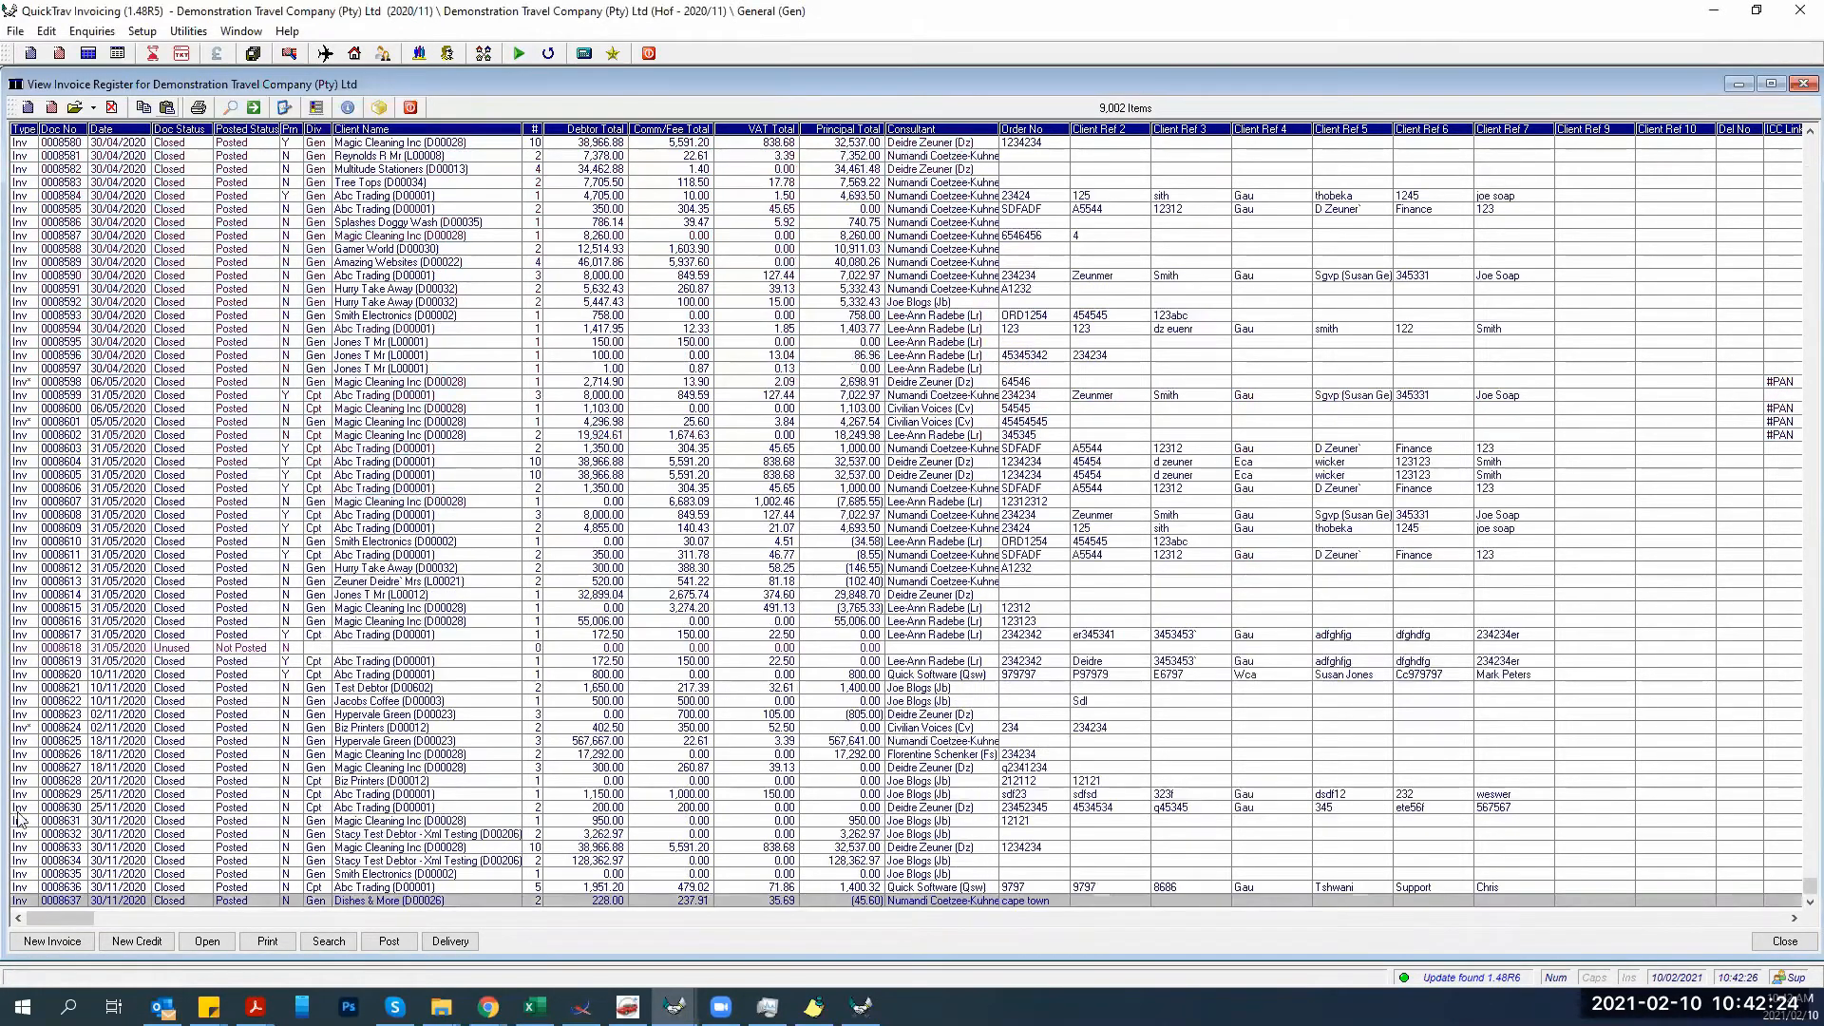
pyautogui.click(351, 889)
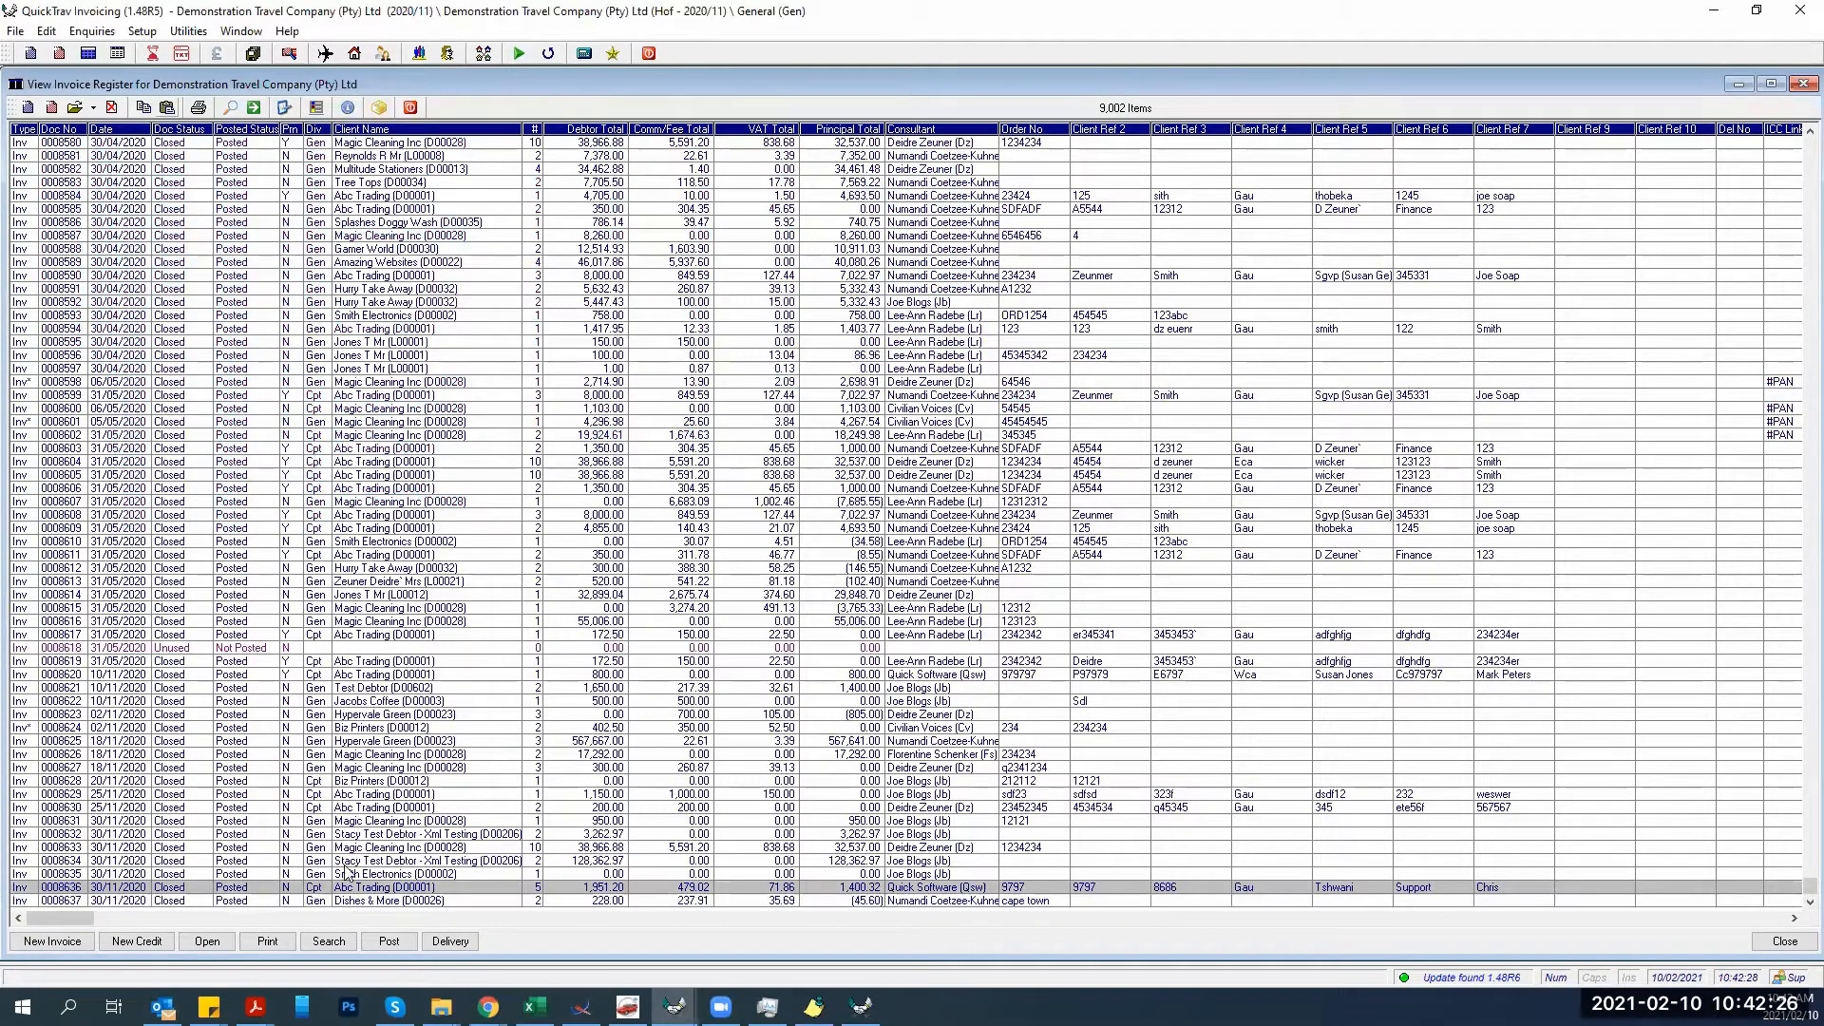
pyautogui.click(58, 490)
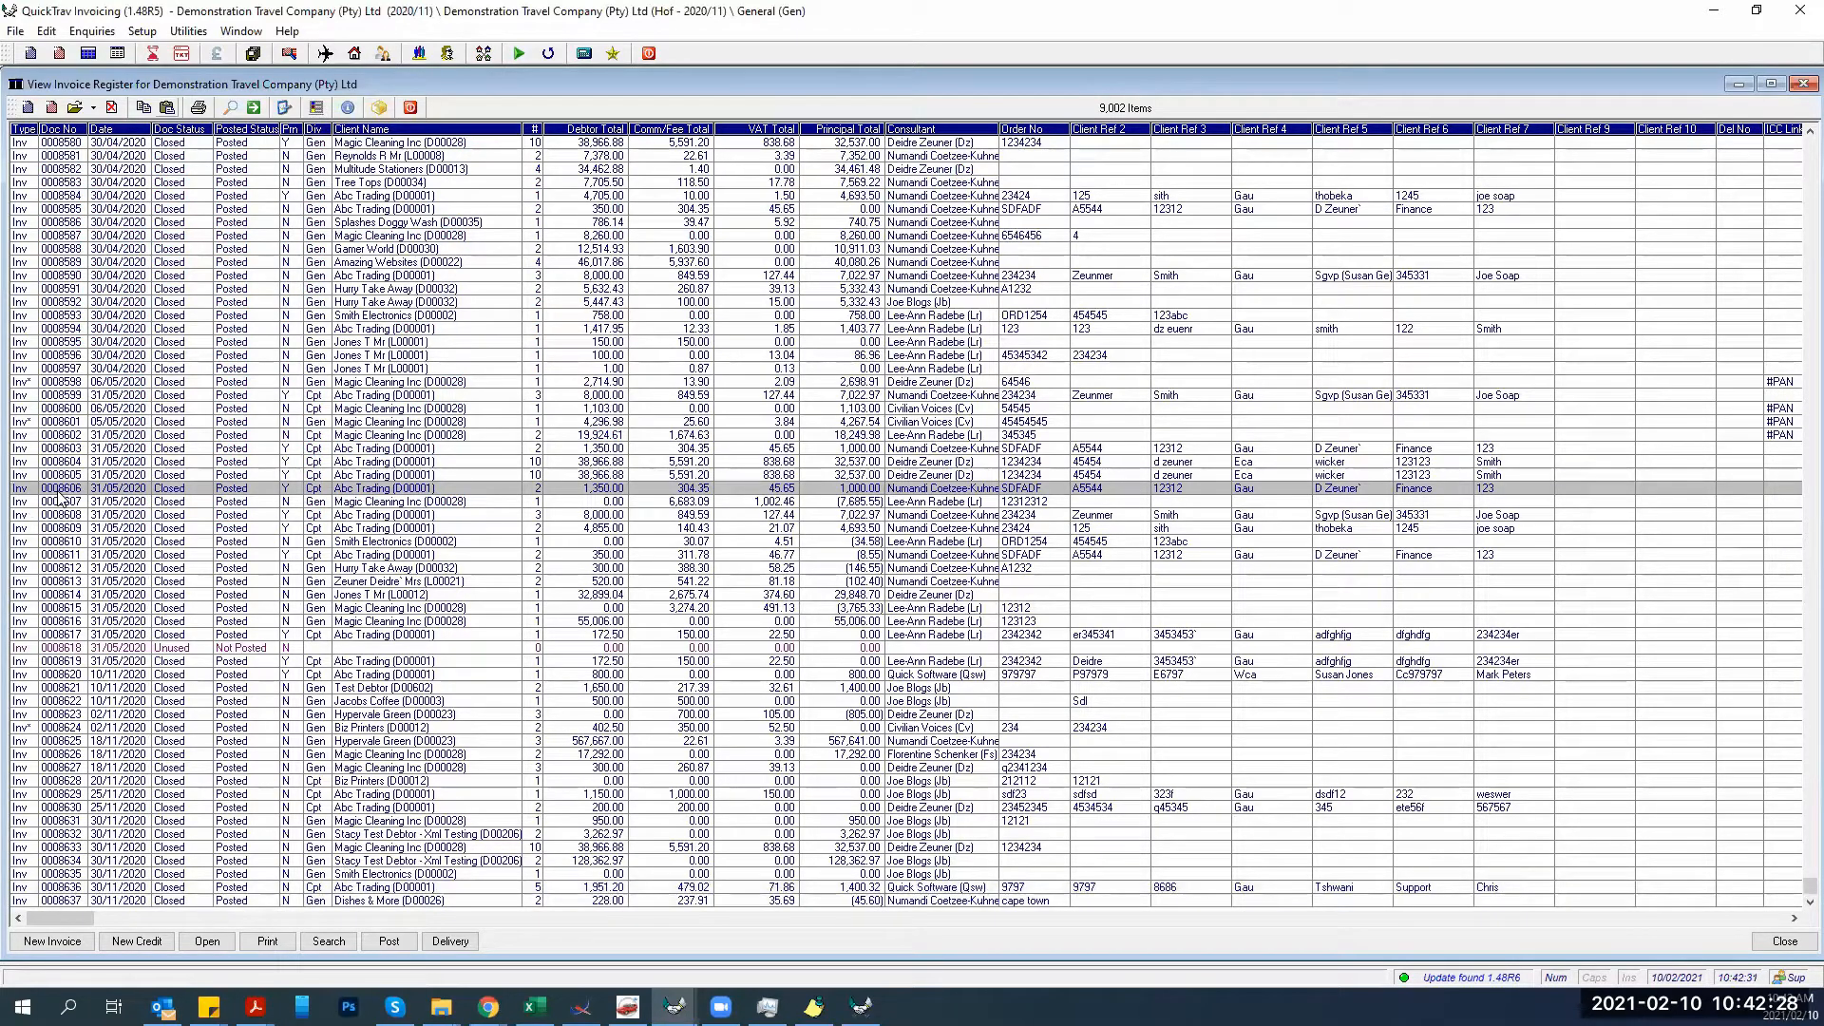
# Start a new credit note and retrieve invoice 8607 into it.
pyautogui.click(59, 55)
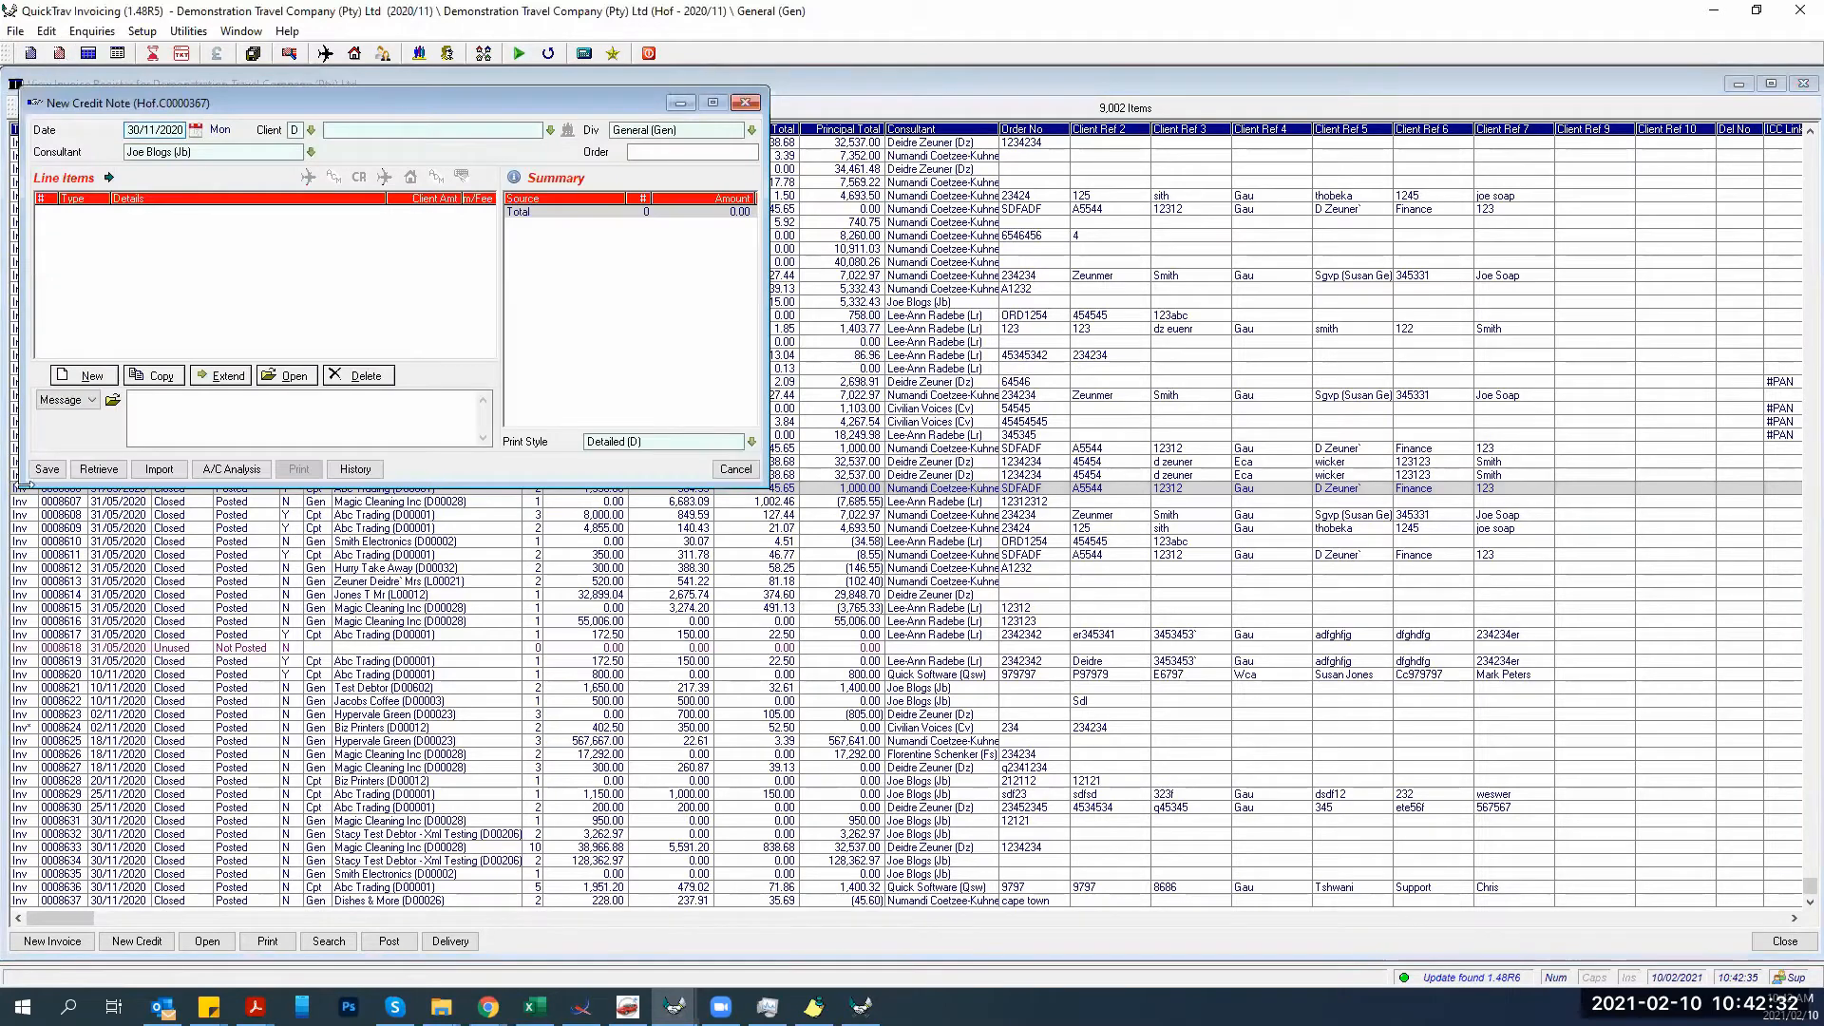
pyautogui.click(98, 468)
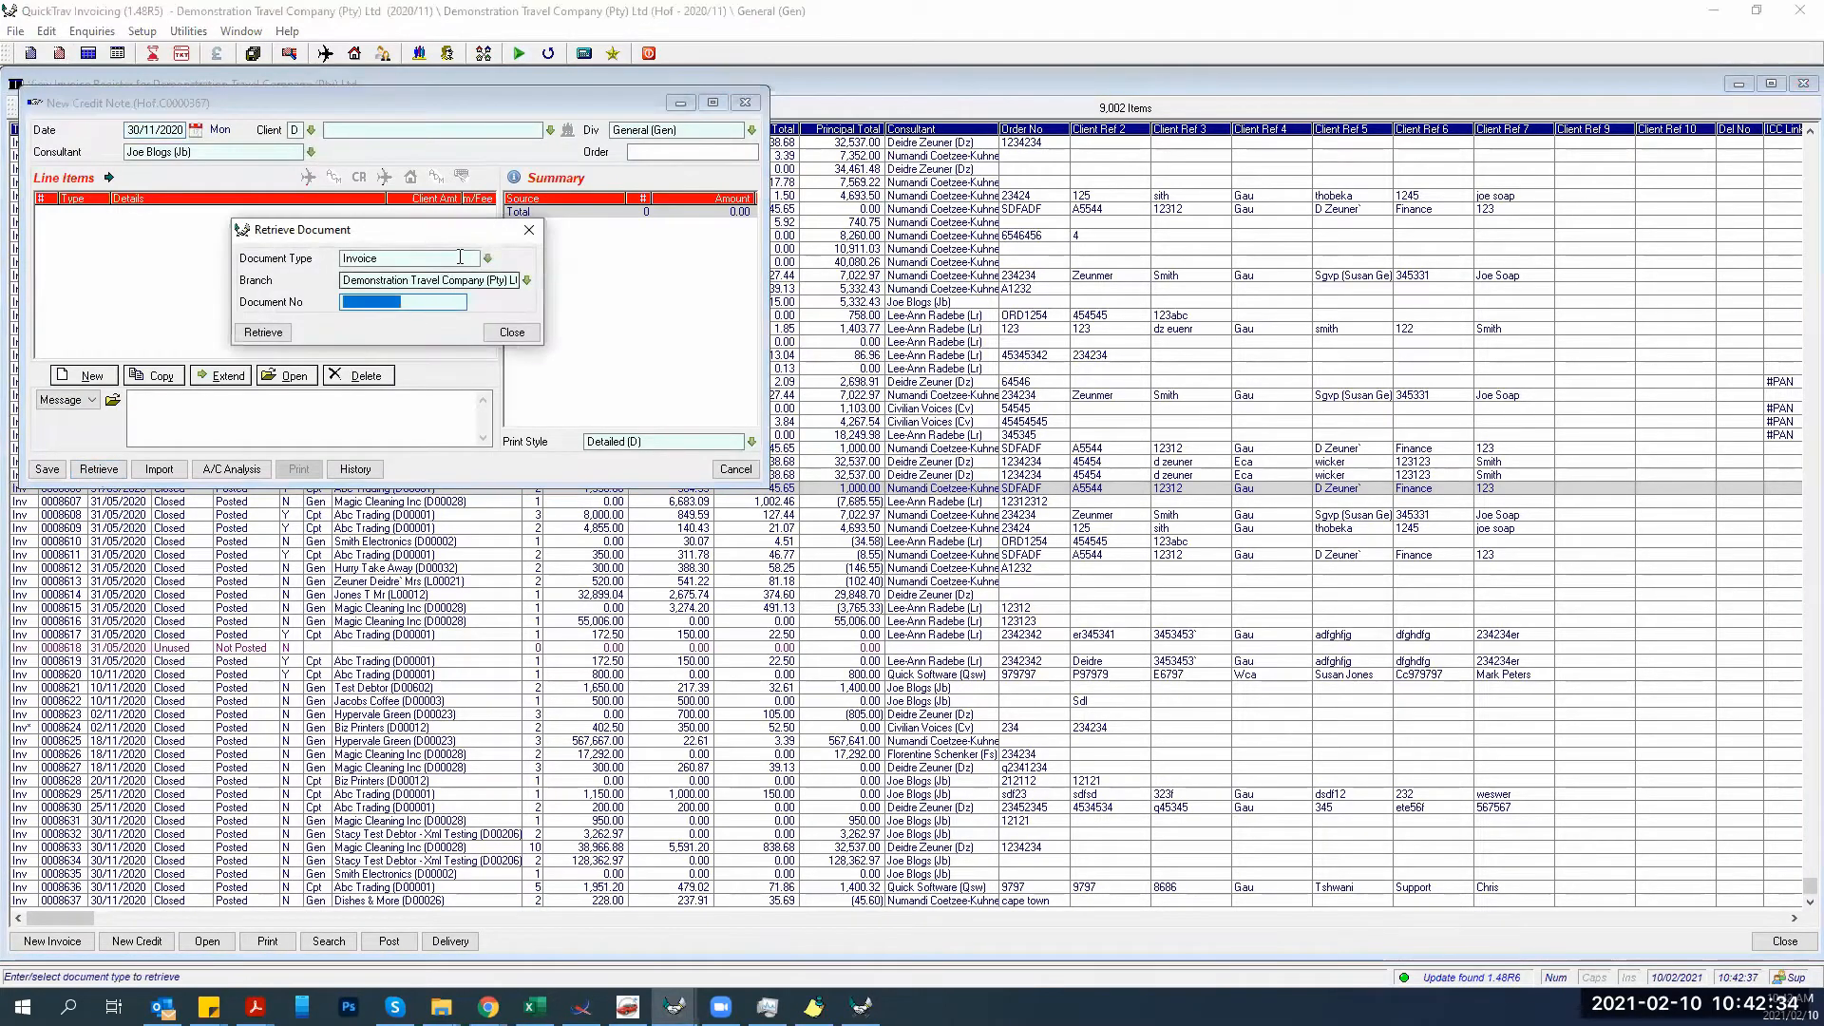
pyautogui.click(380, 302)
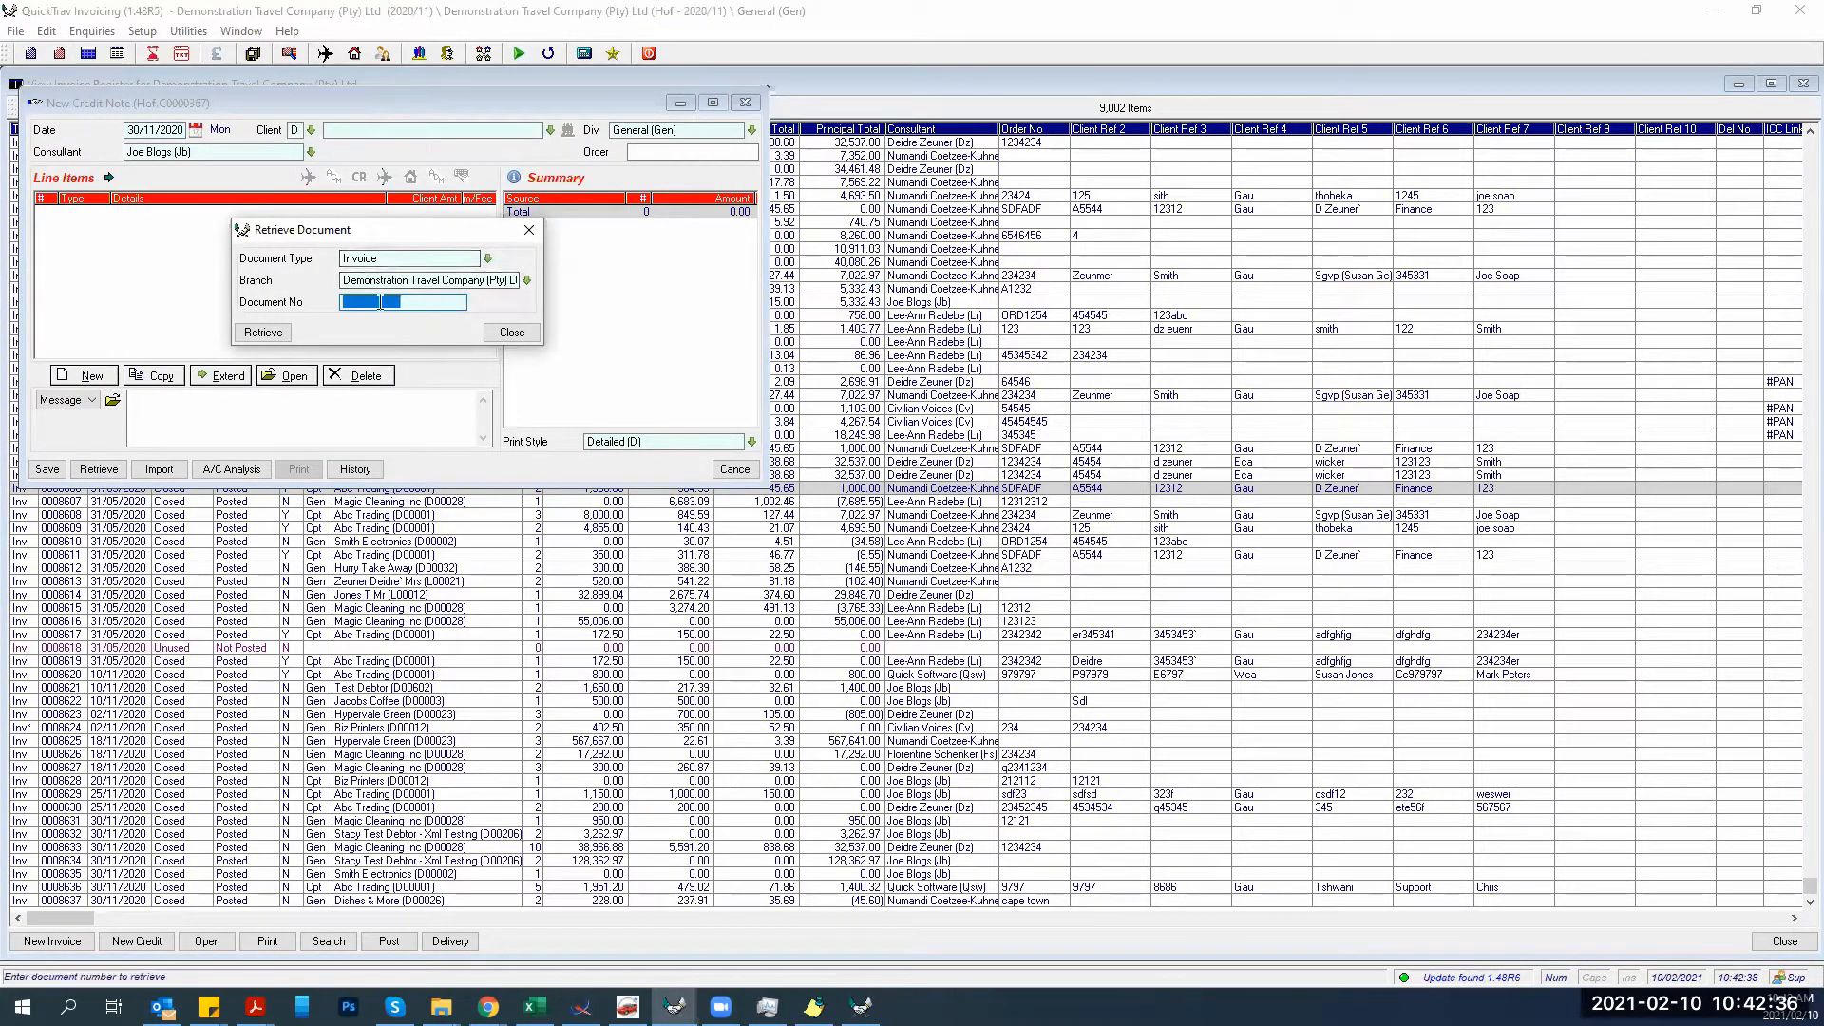
pyautogui.write('8607')
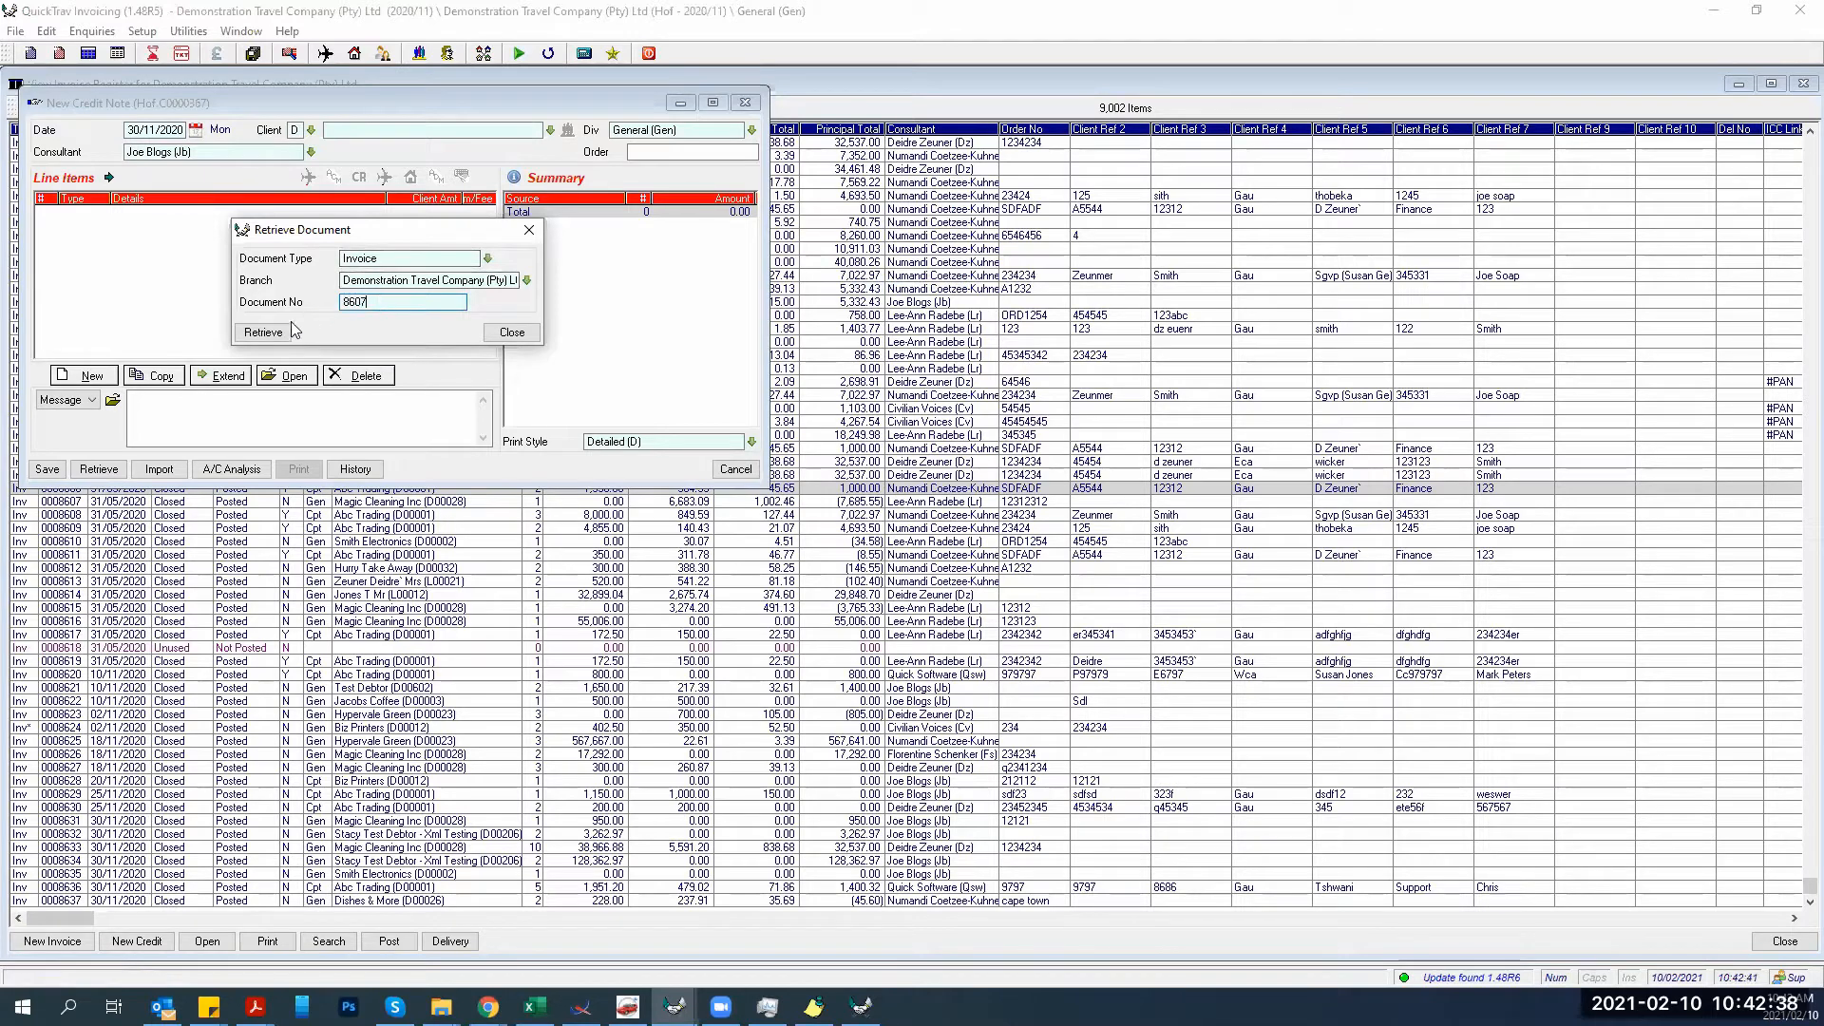
pyautogui.click(266, 333)
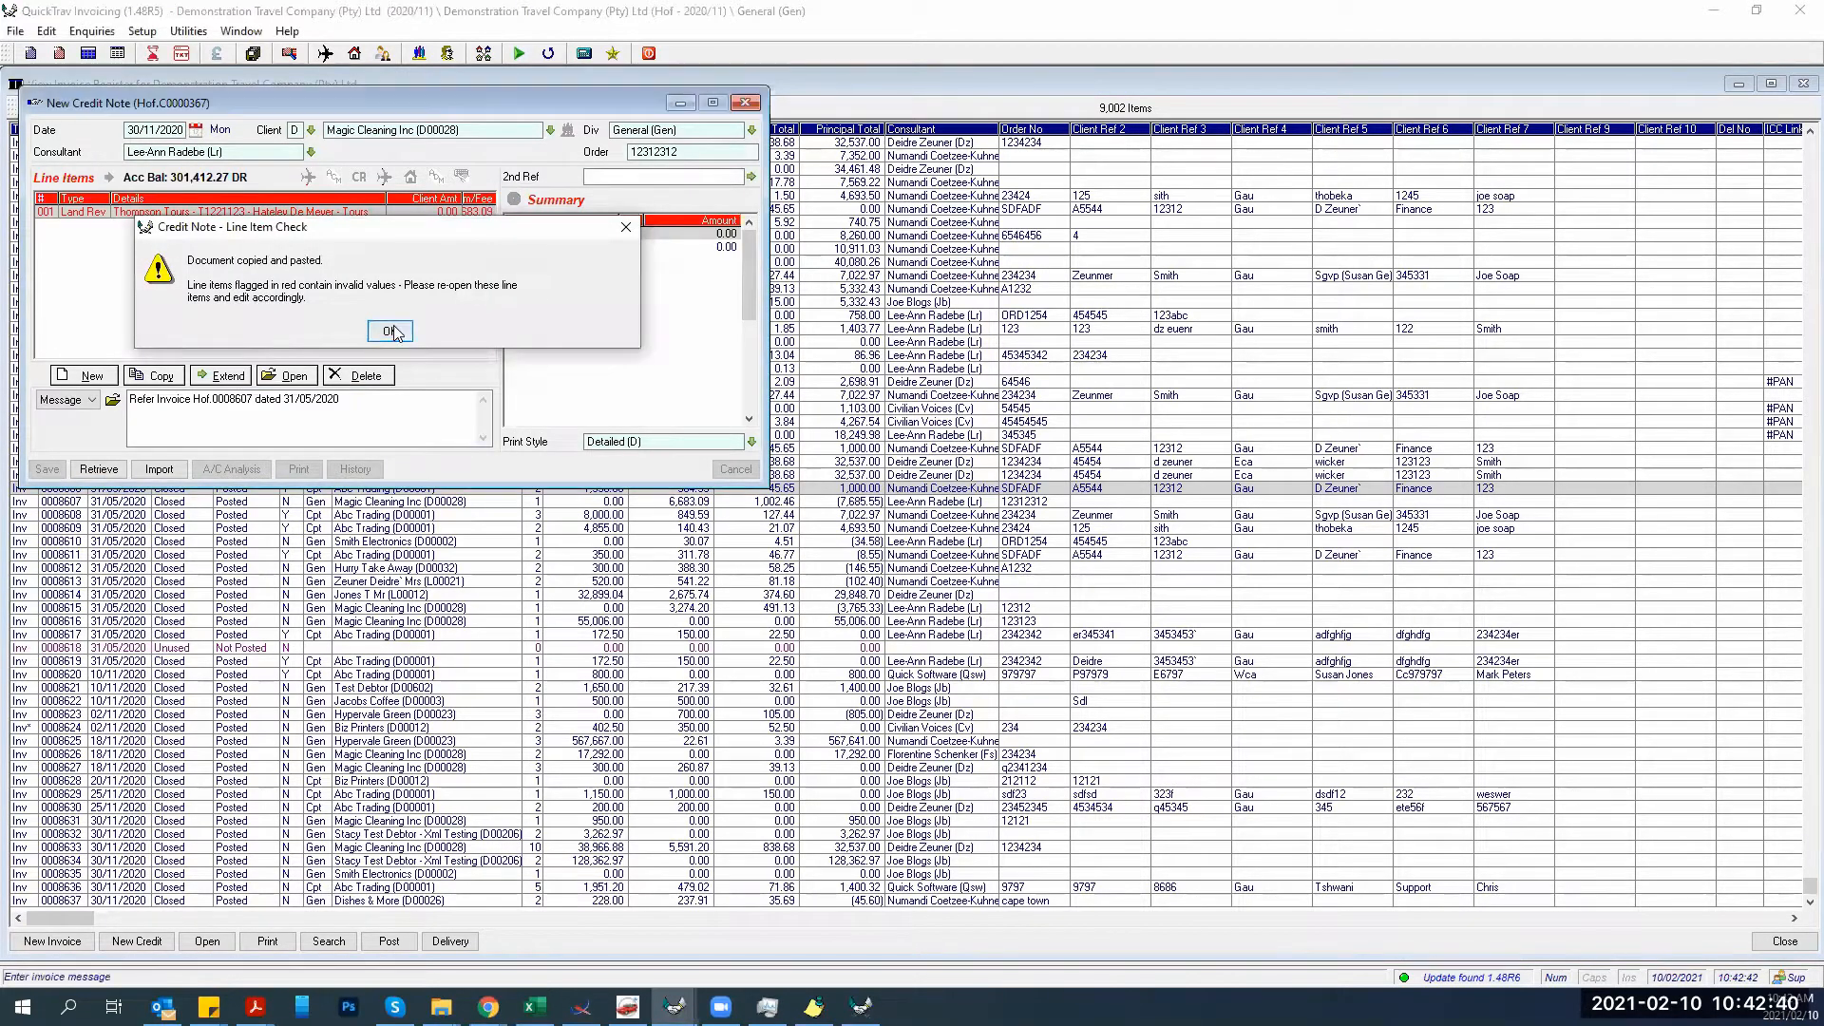
pyautogui.press('Return')
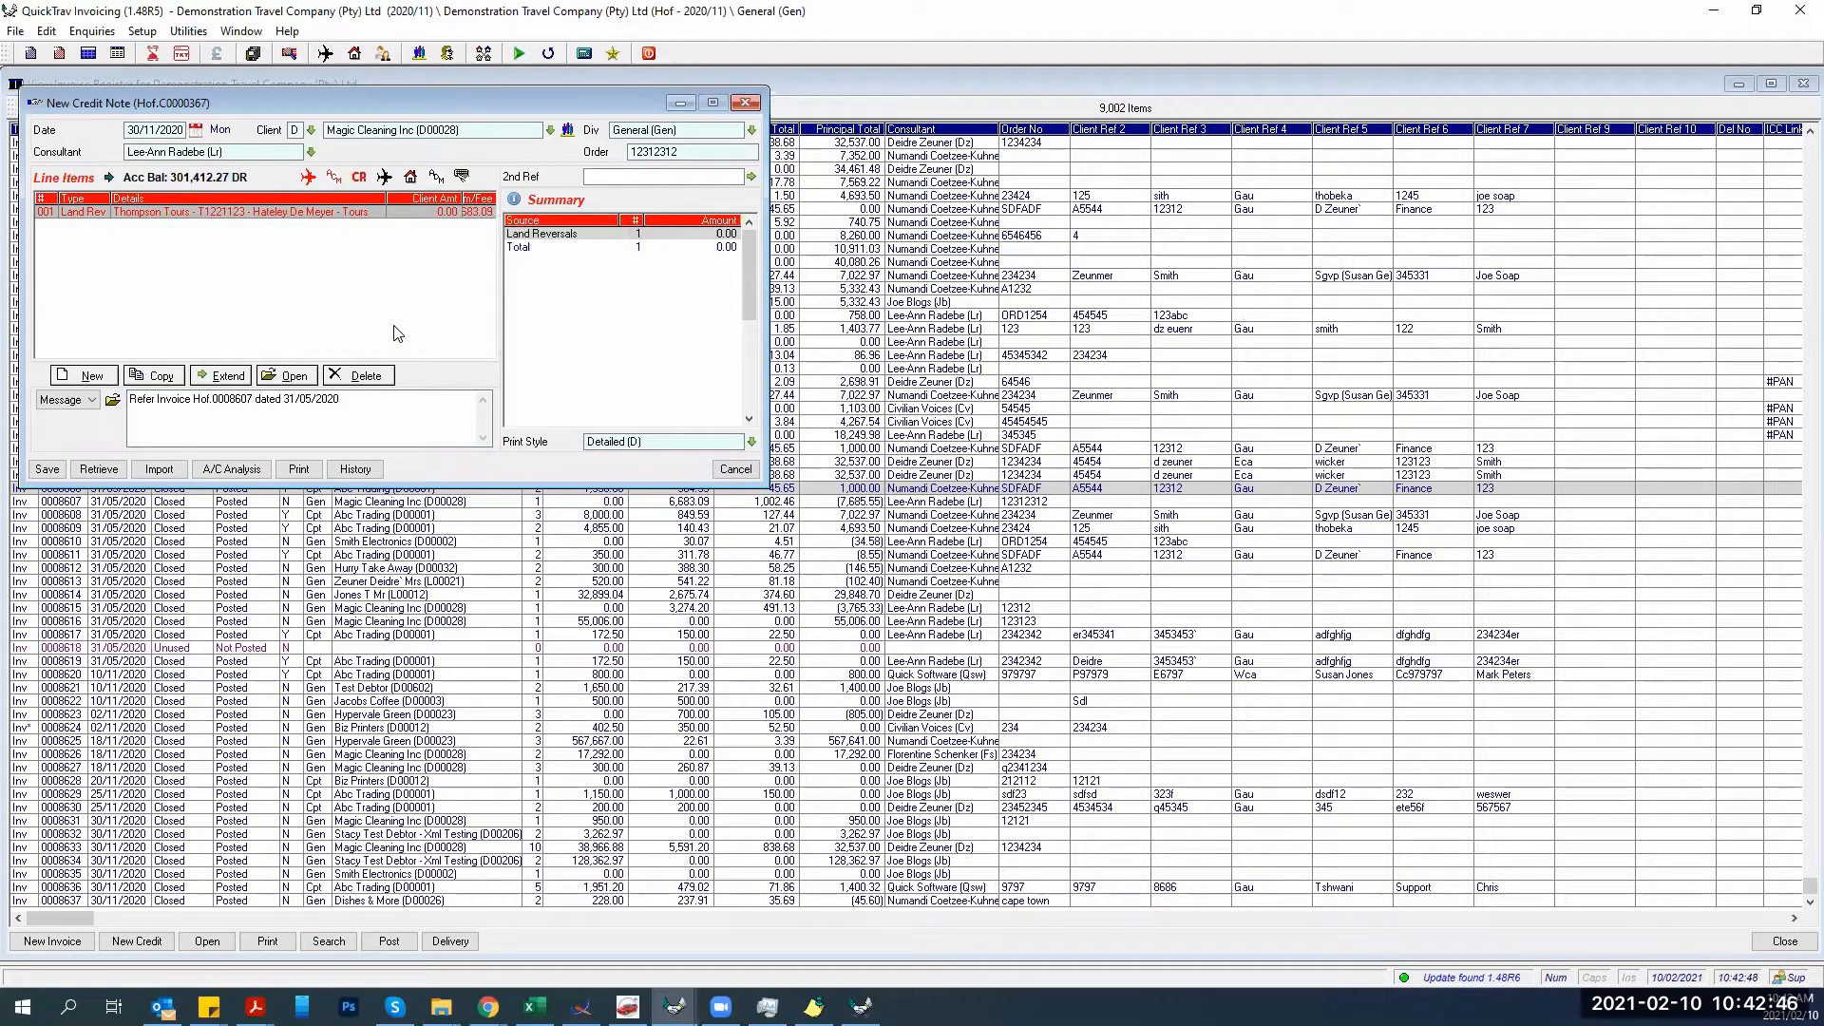
# Set the land reversal line's credit note reason to Incorrect Account and save the line.
pyautogui.doubleClick(299, 212)
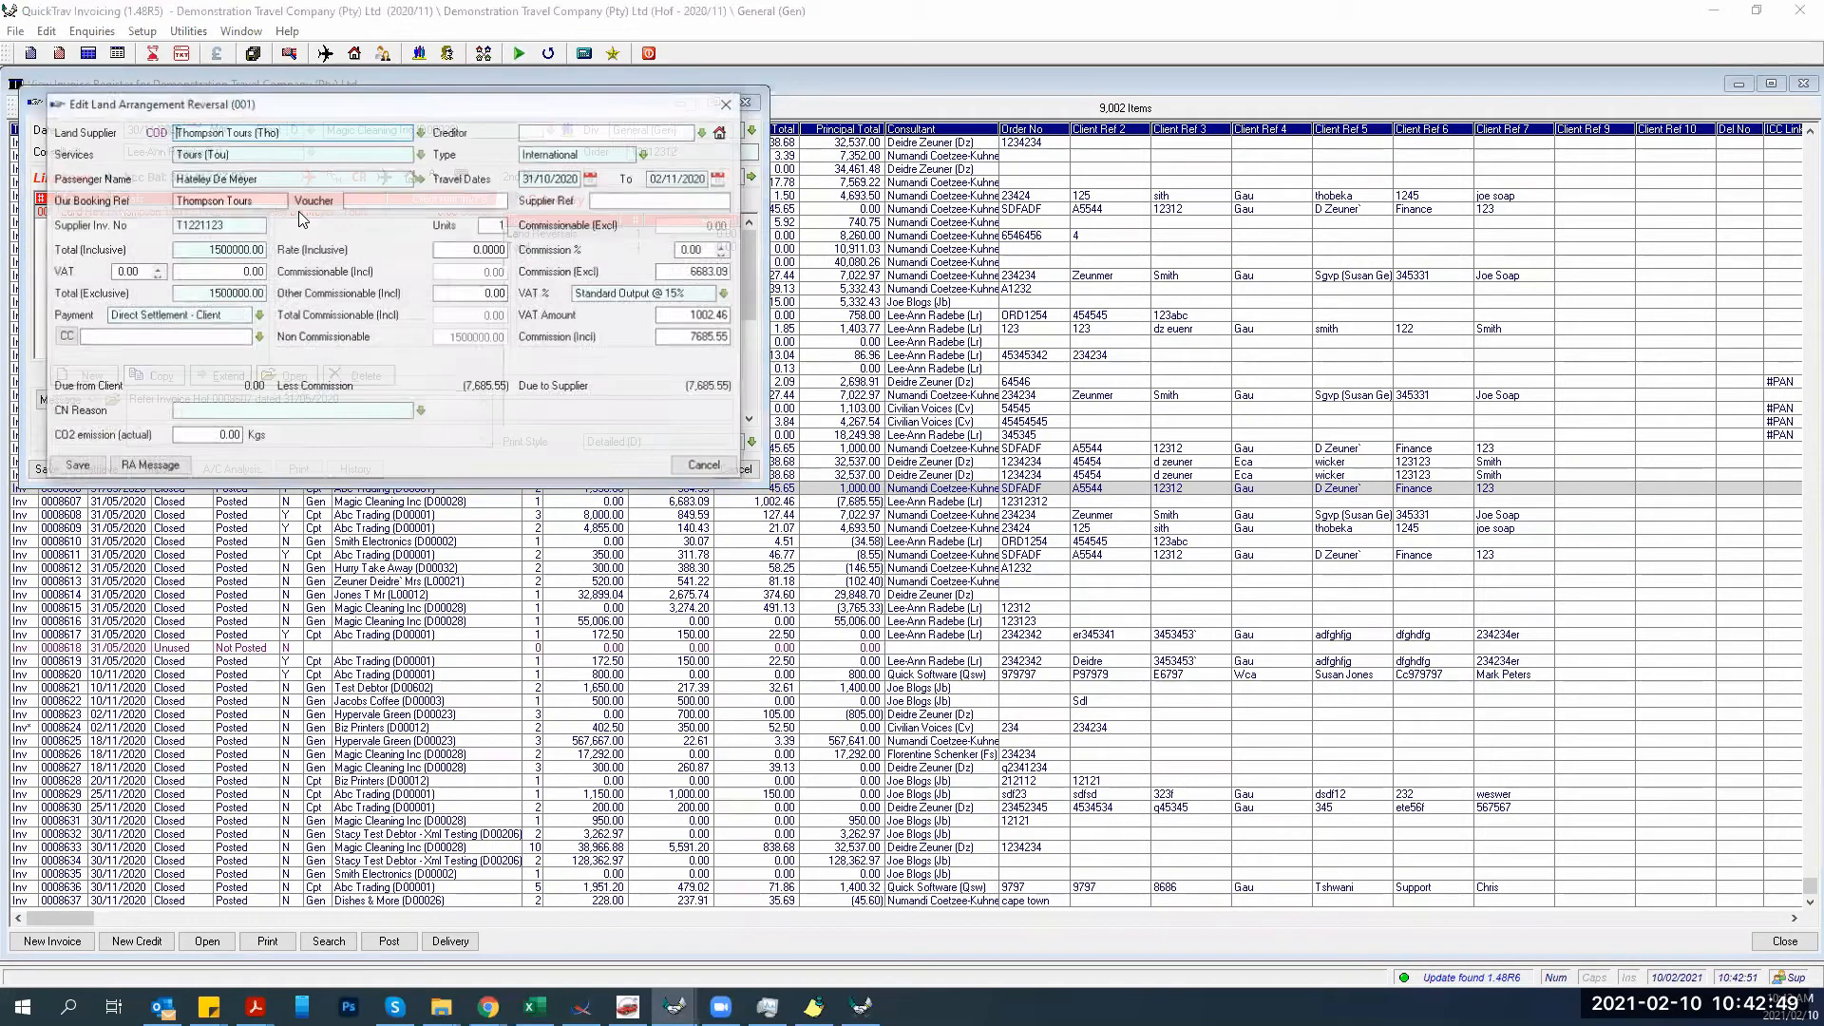
pyautogui.click(420, 412)
pyautogui.click(236, 460)
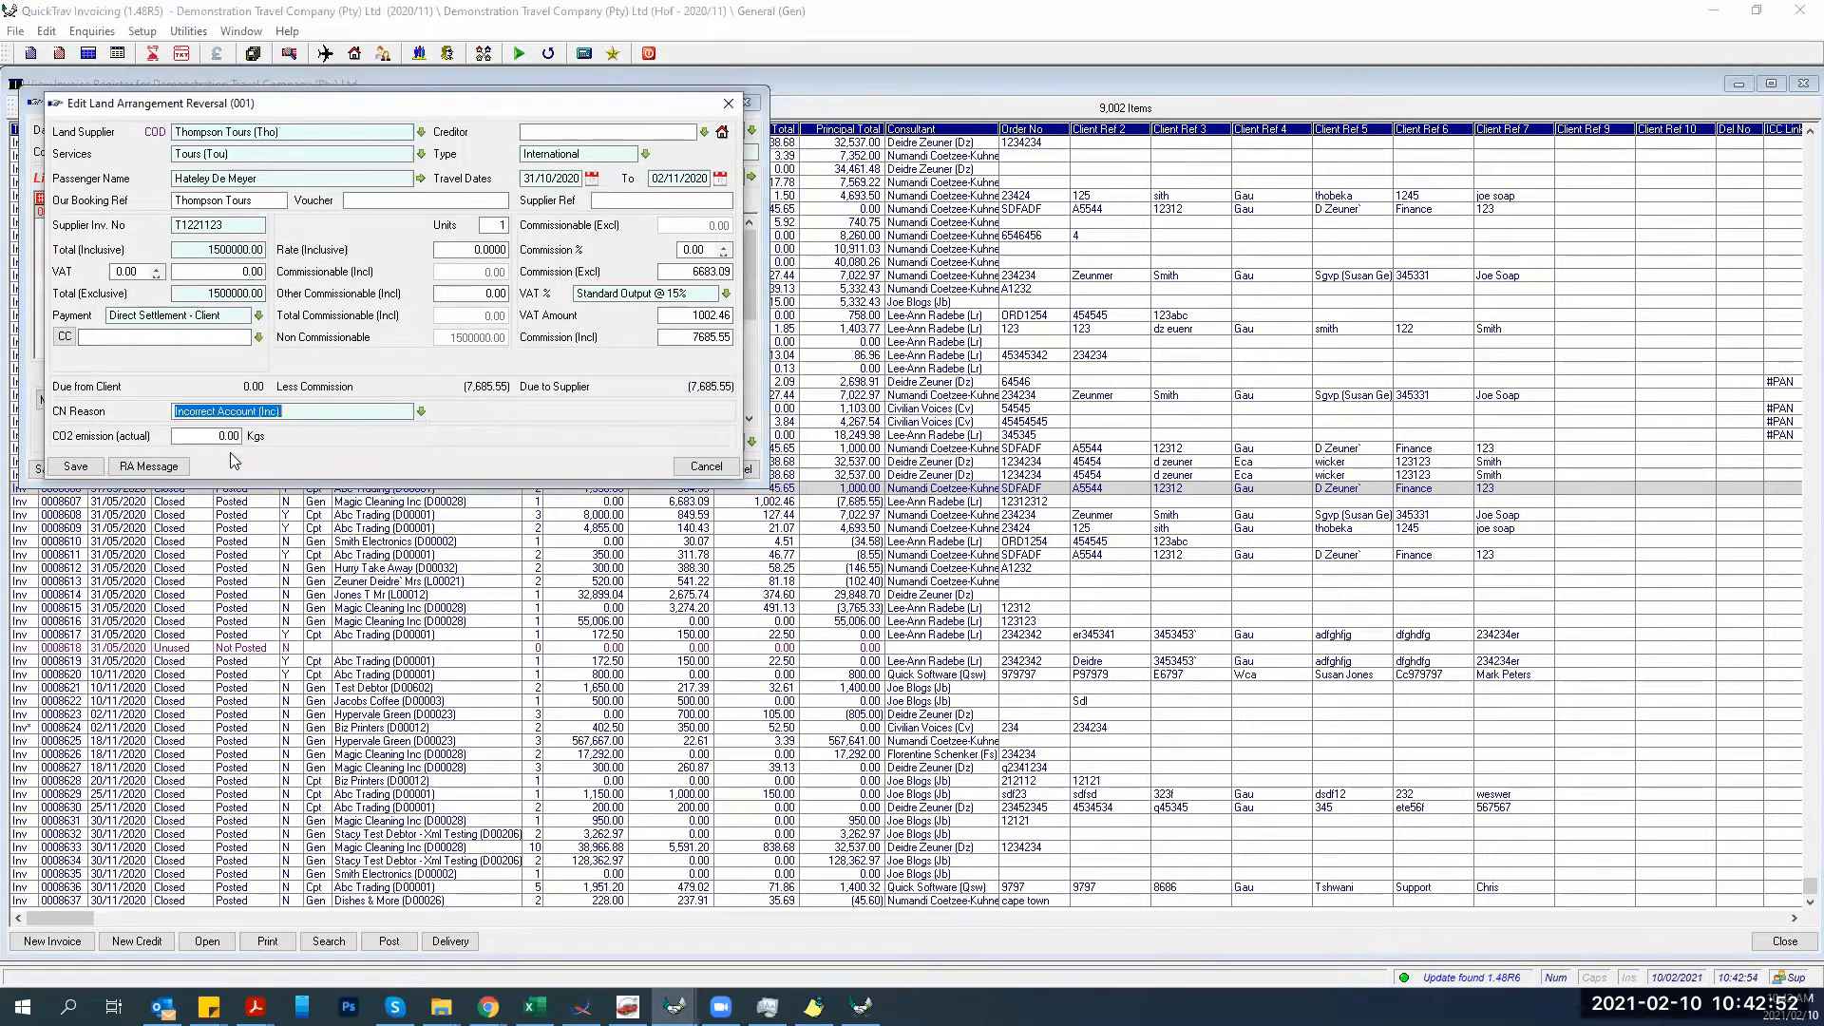
pyautogui.click(75, 467)
# Save credit note 0000367 through the accounting analysis without printing, then close the blank credit note.
pyautogui.click(38, 470)
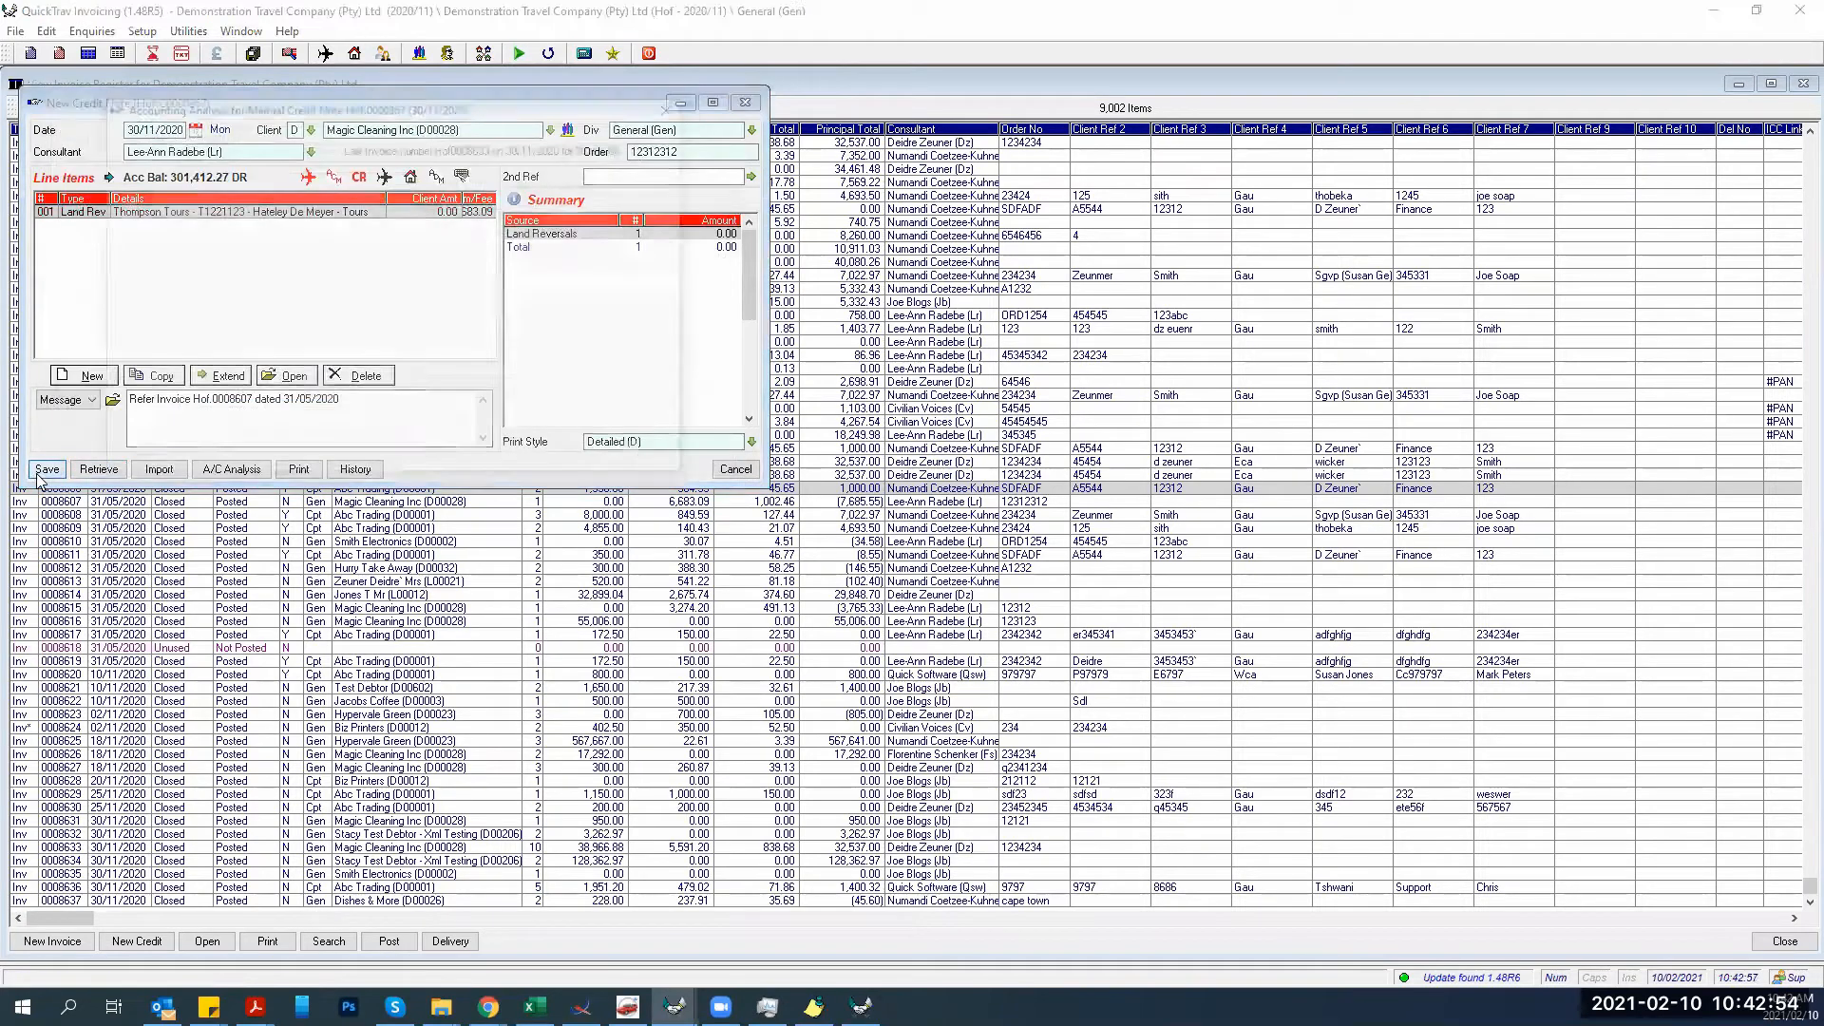
pyautogui.click(119, 466)
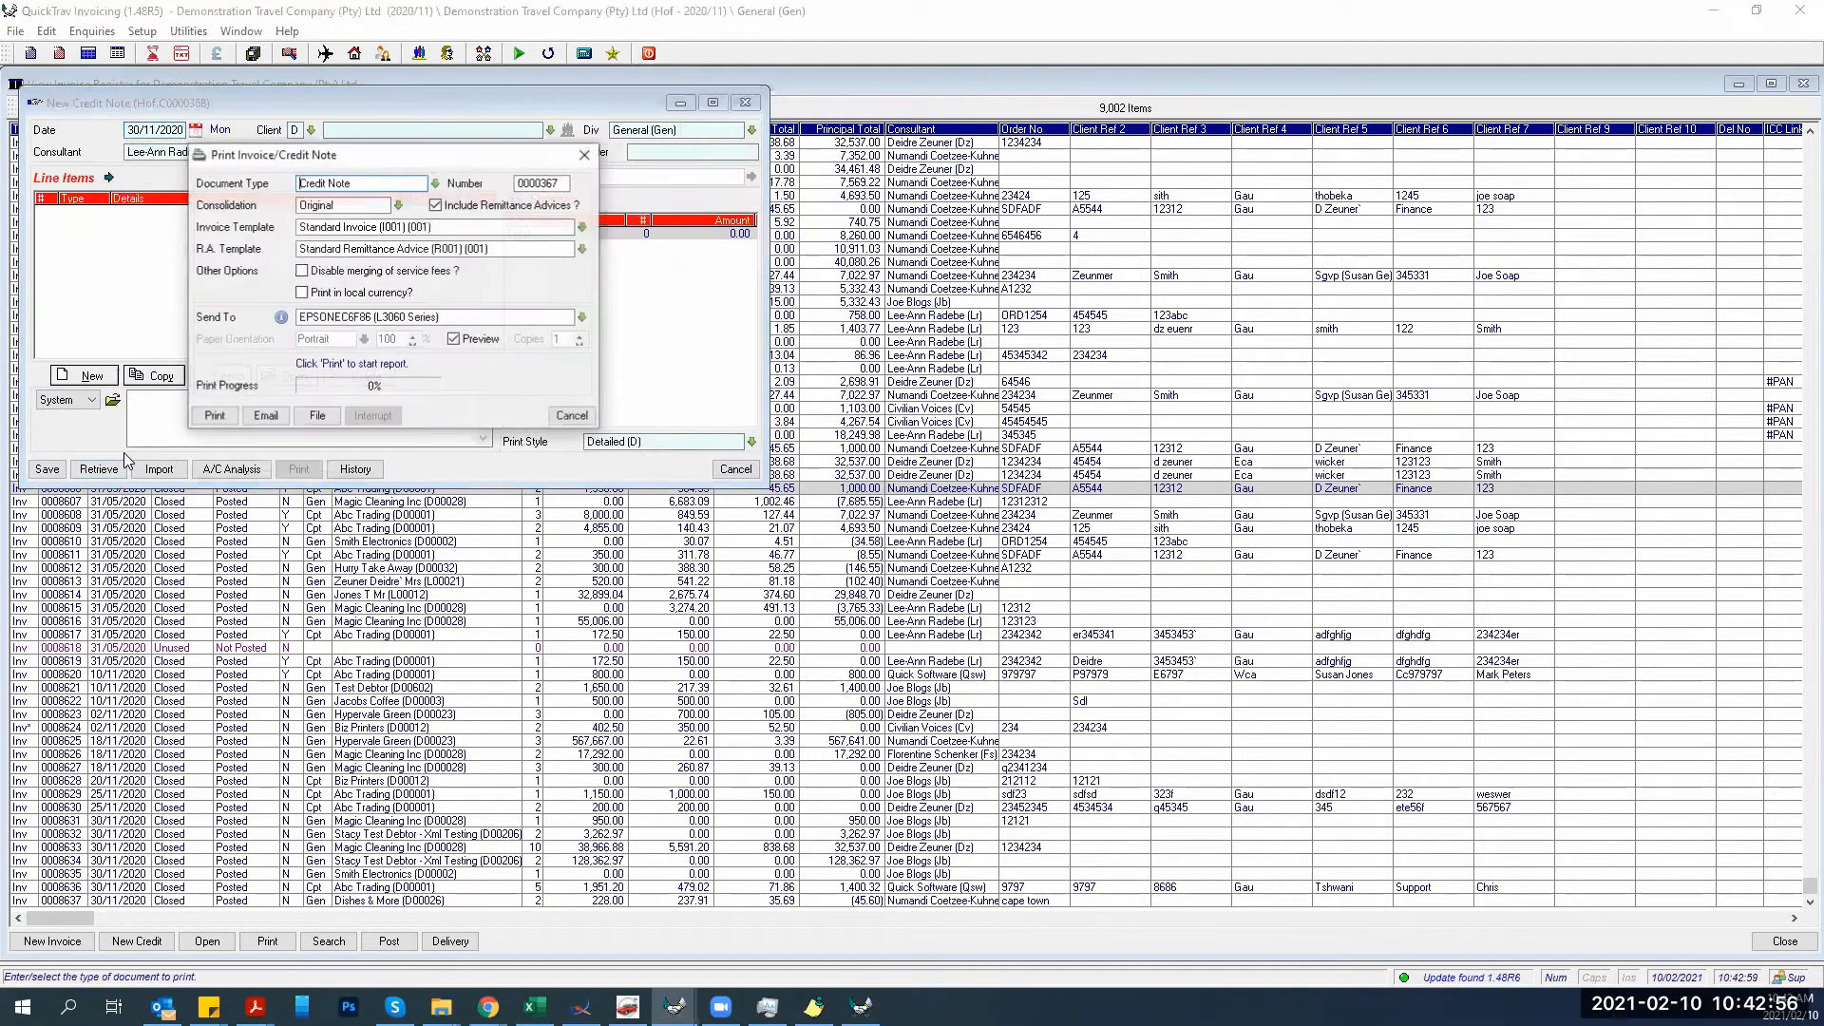
pyautogui.click(571, 416)
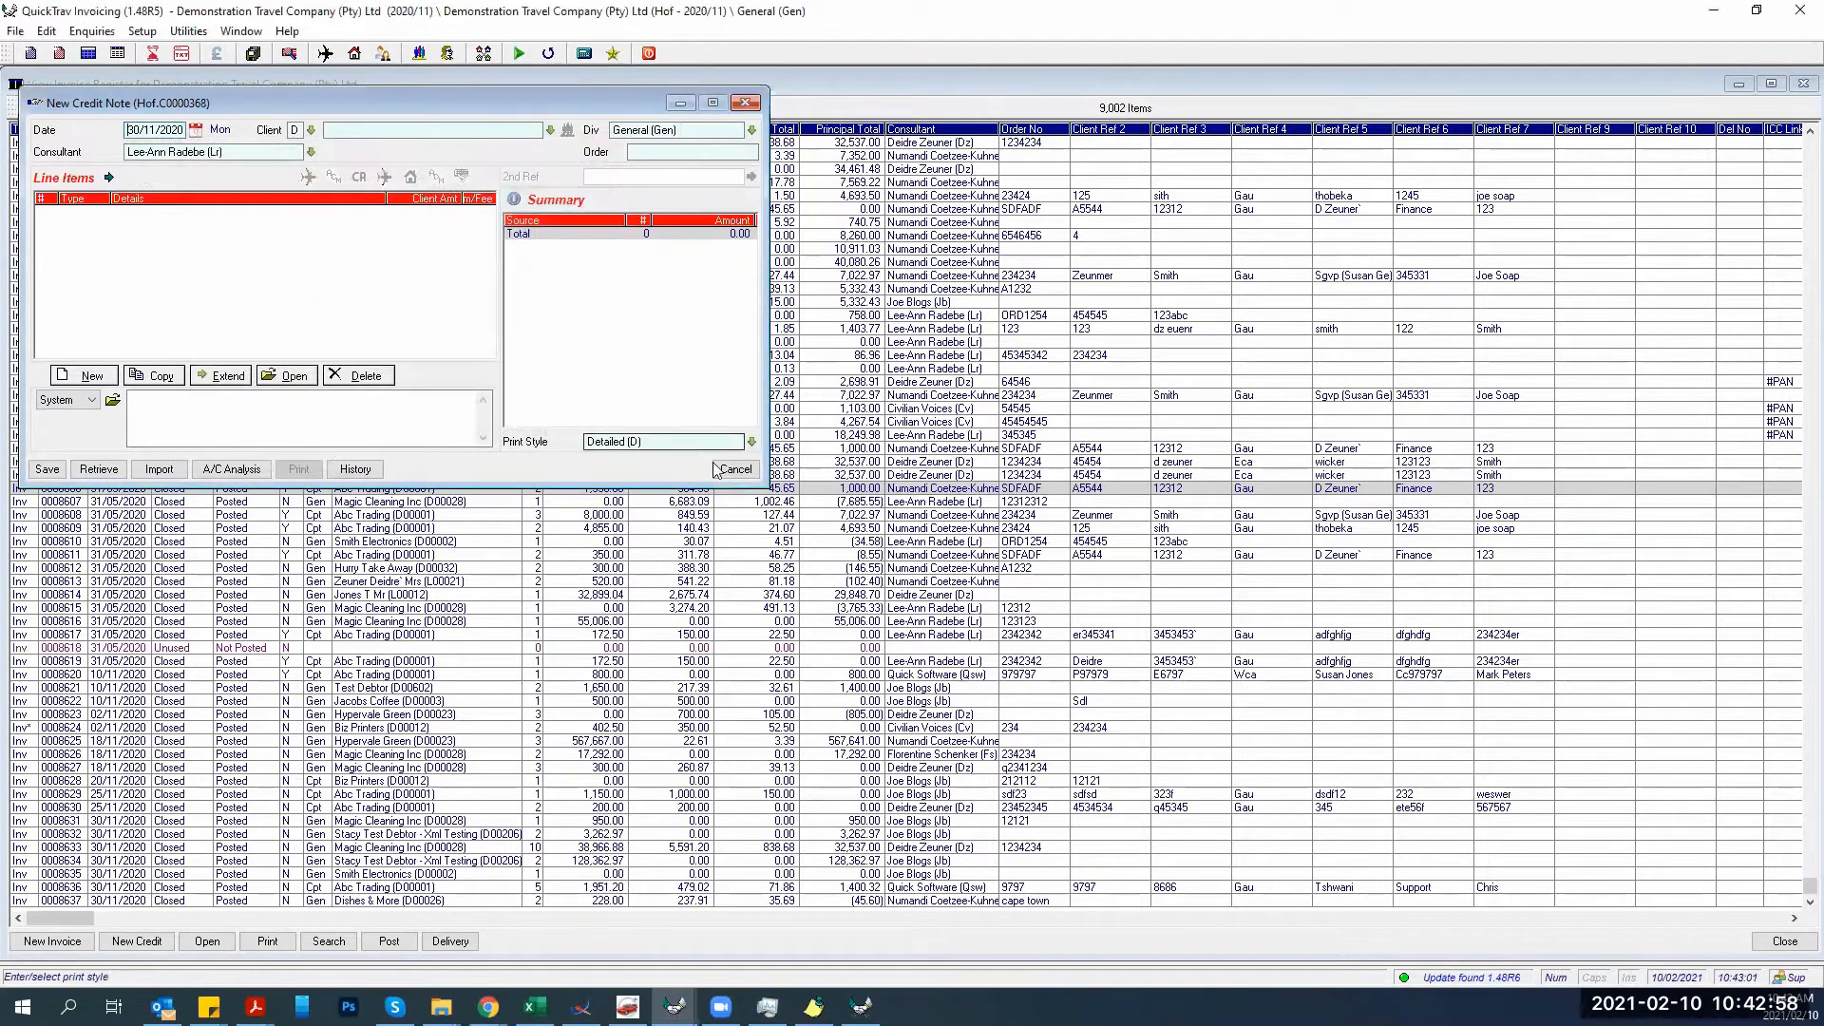
pyautogui.click(727, 471)
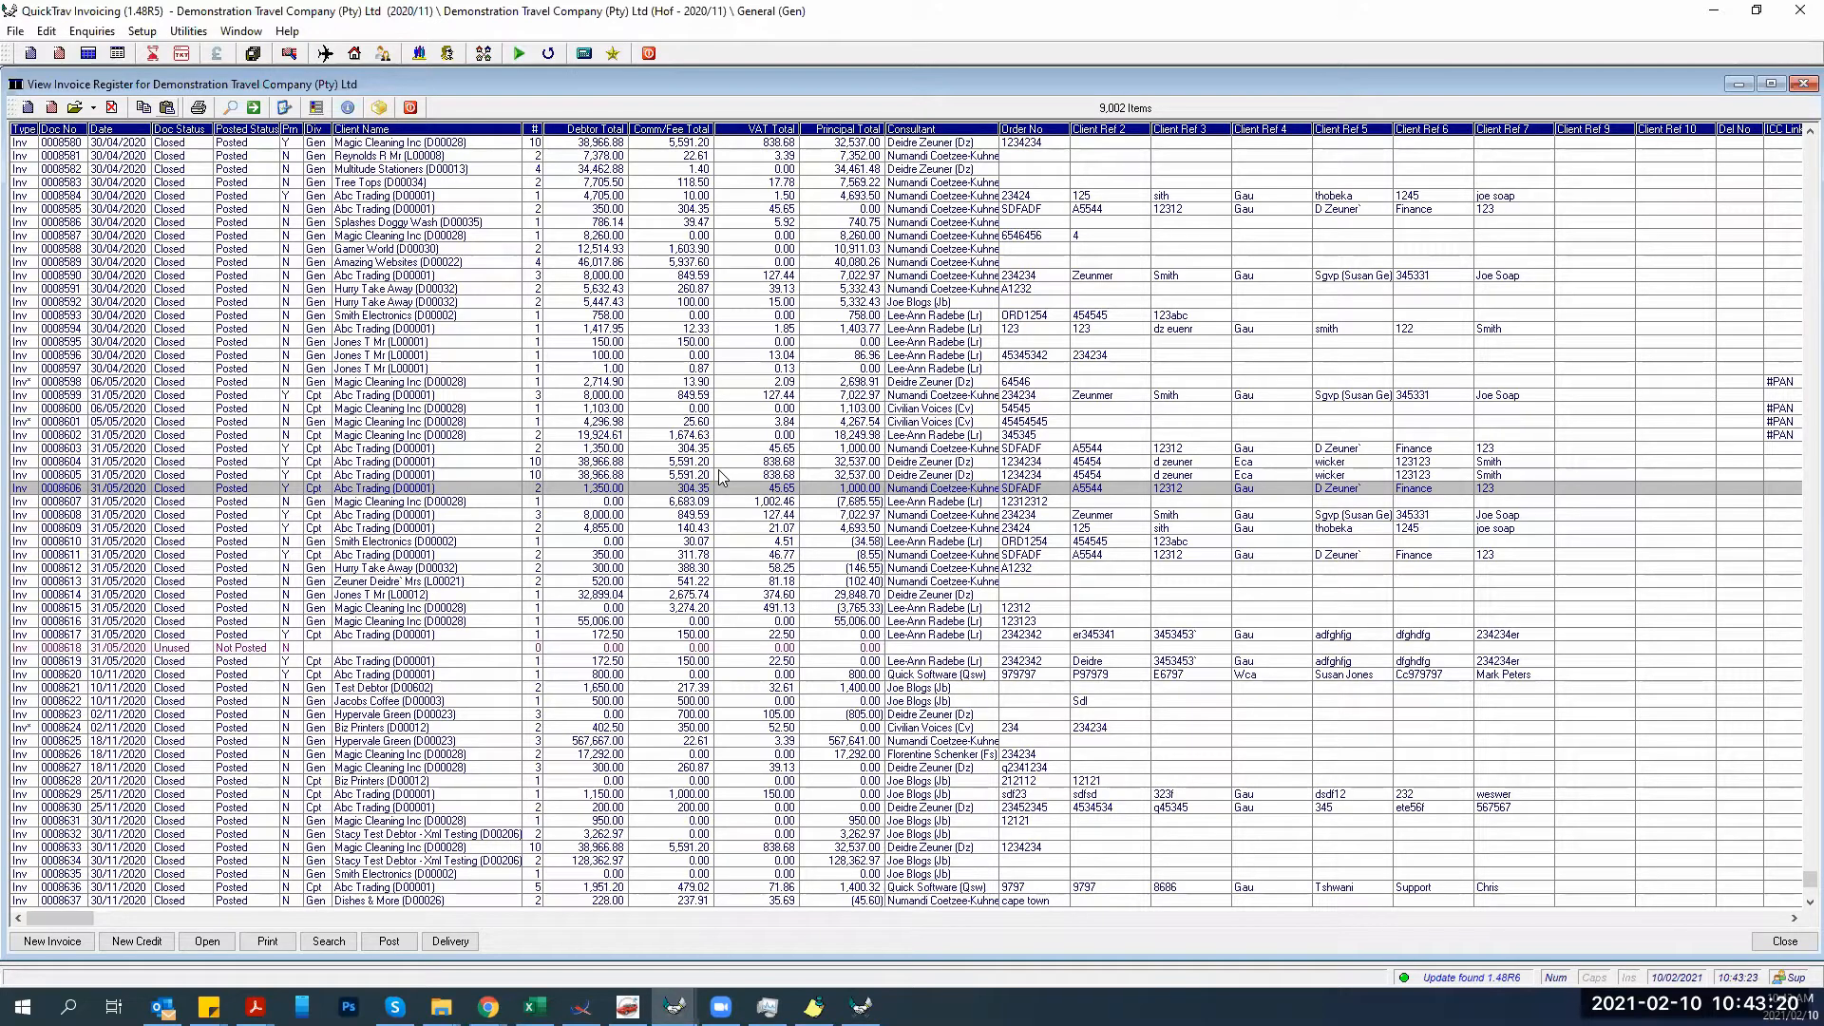
# Close the View Invoice Register window.
pyautogui.click(410, 107)
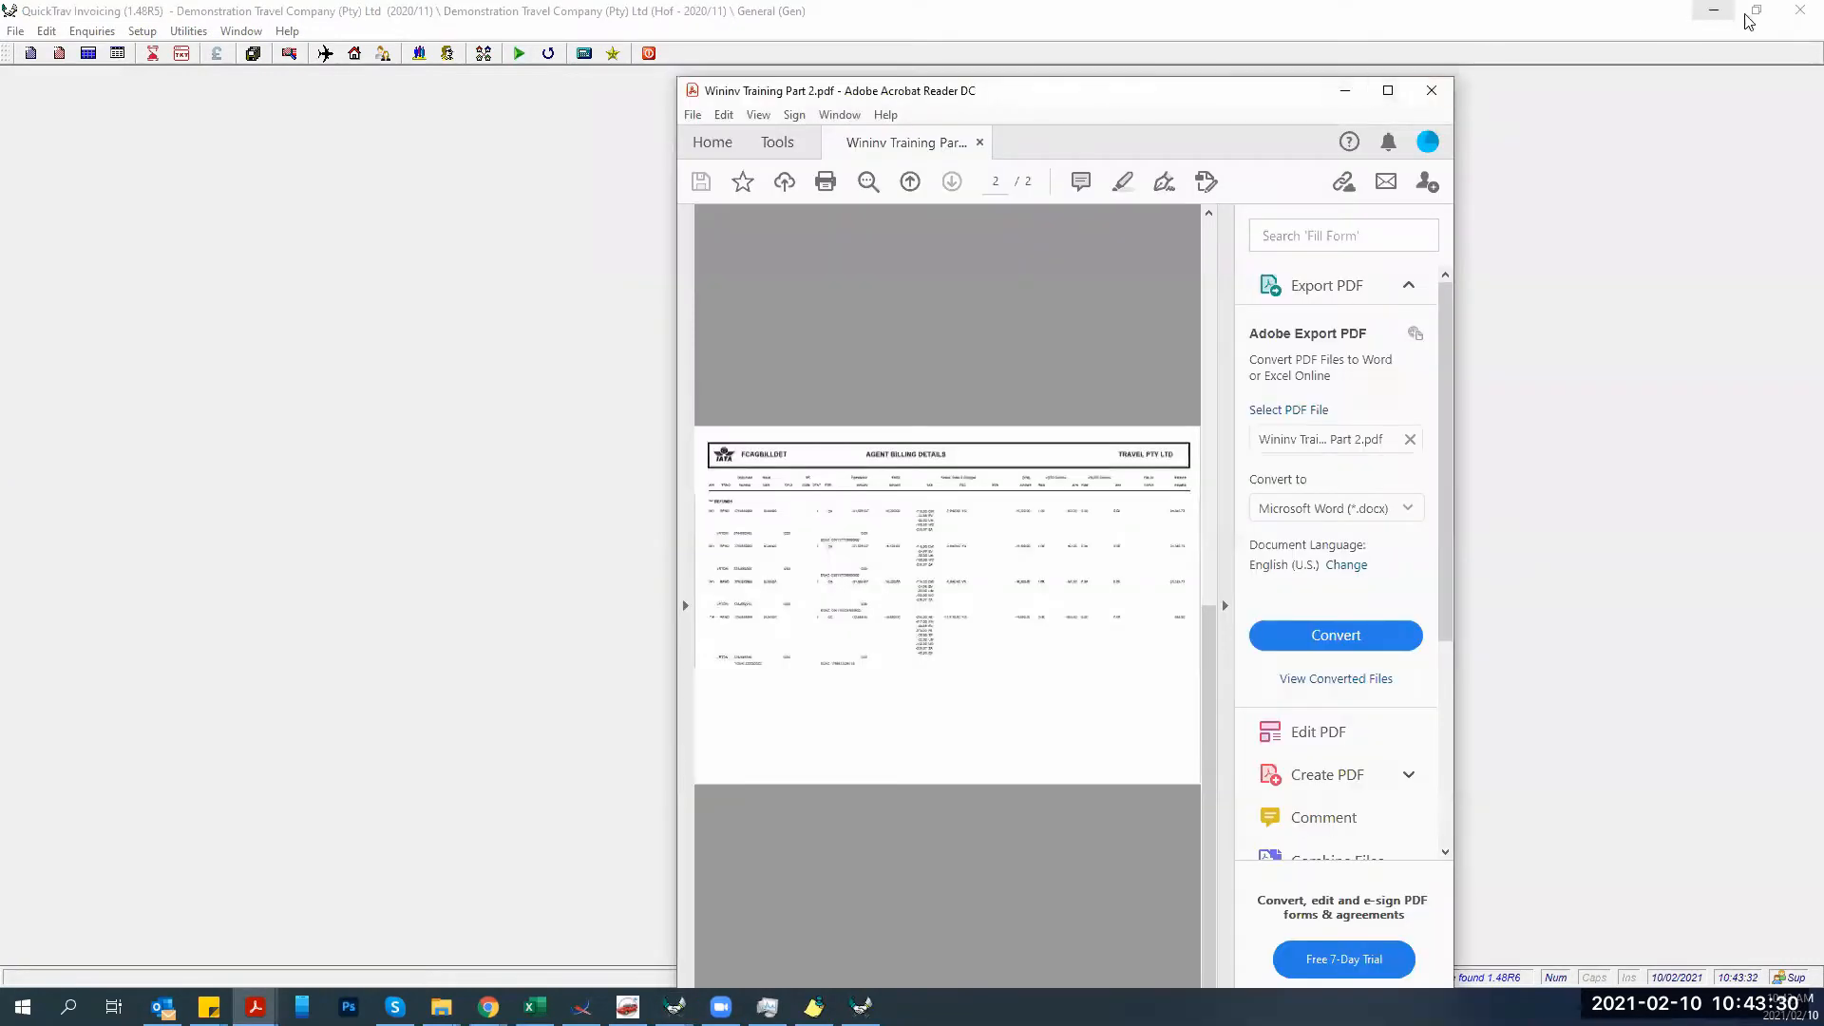
# Restore QuickTrav, move it aside, and maximize the Wininv Training Part 2.pdf window.
pyautogui.click(1756, 10)
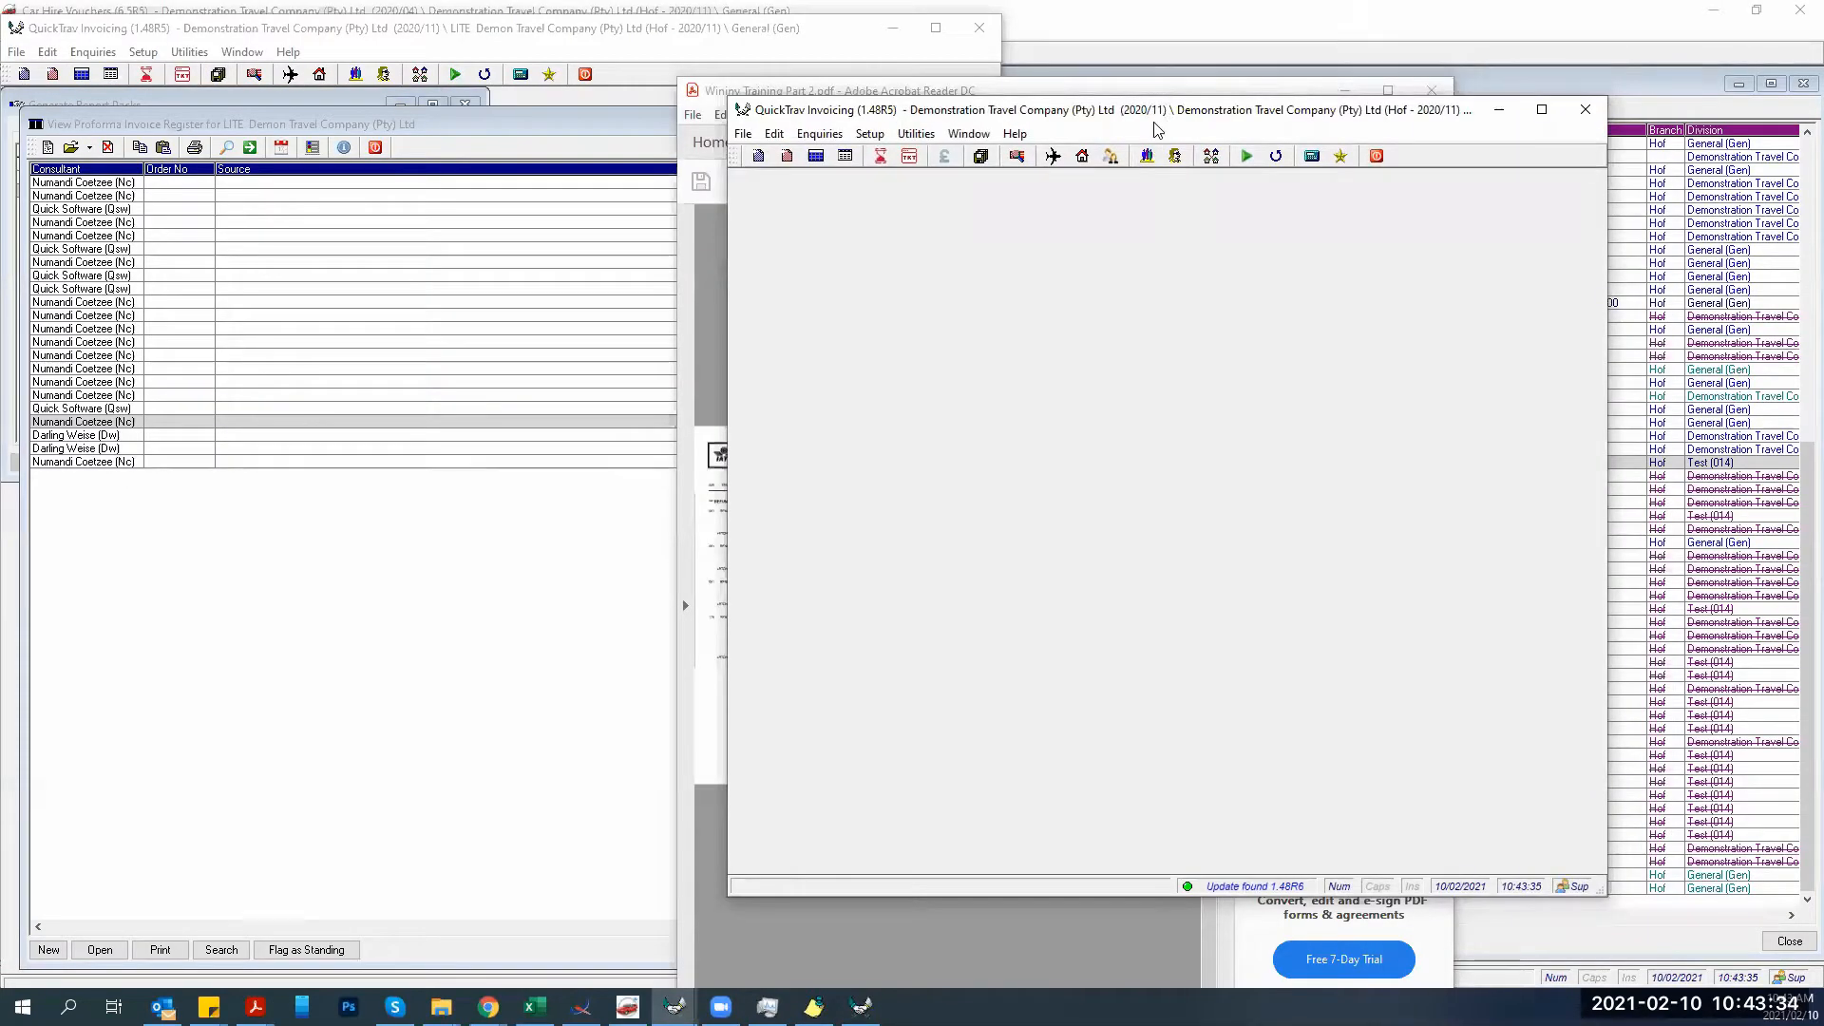
pyautogui.moveTo(1157, 129); pyautogui.dragTo(320, 338)
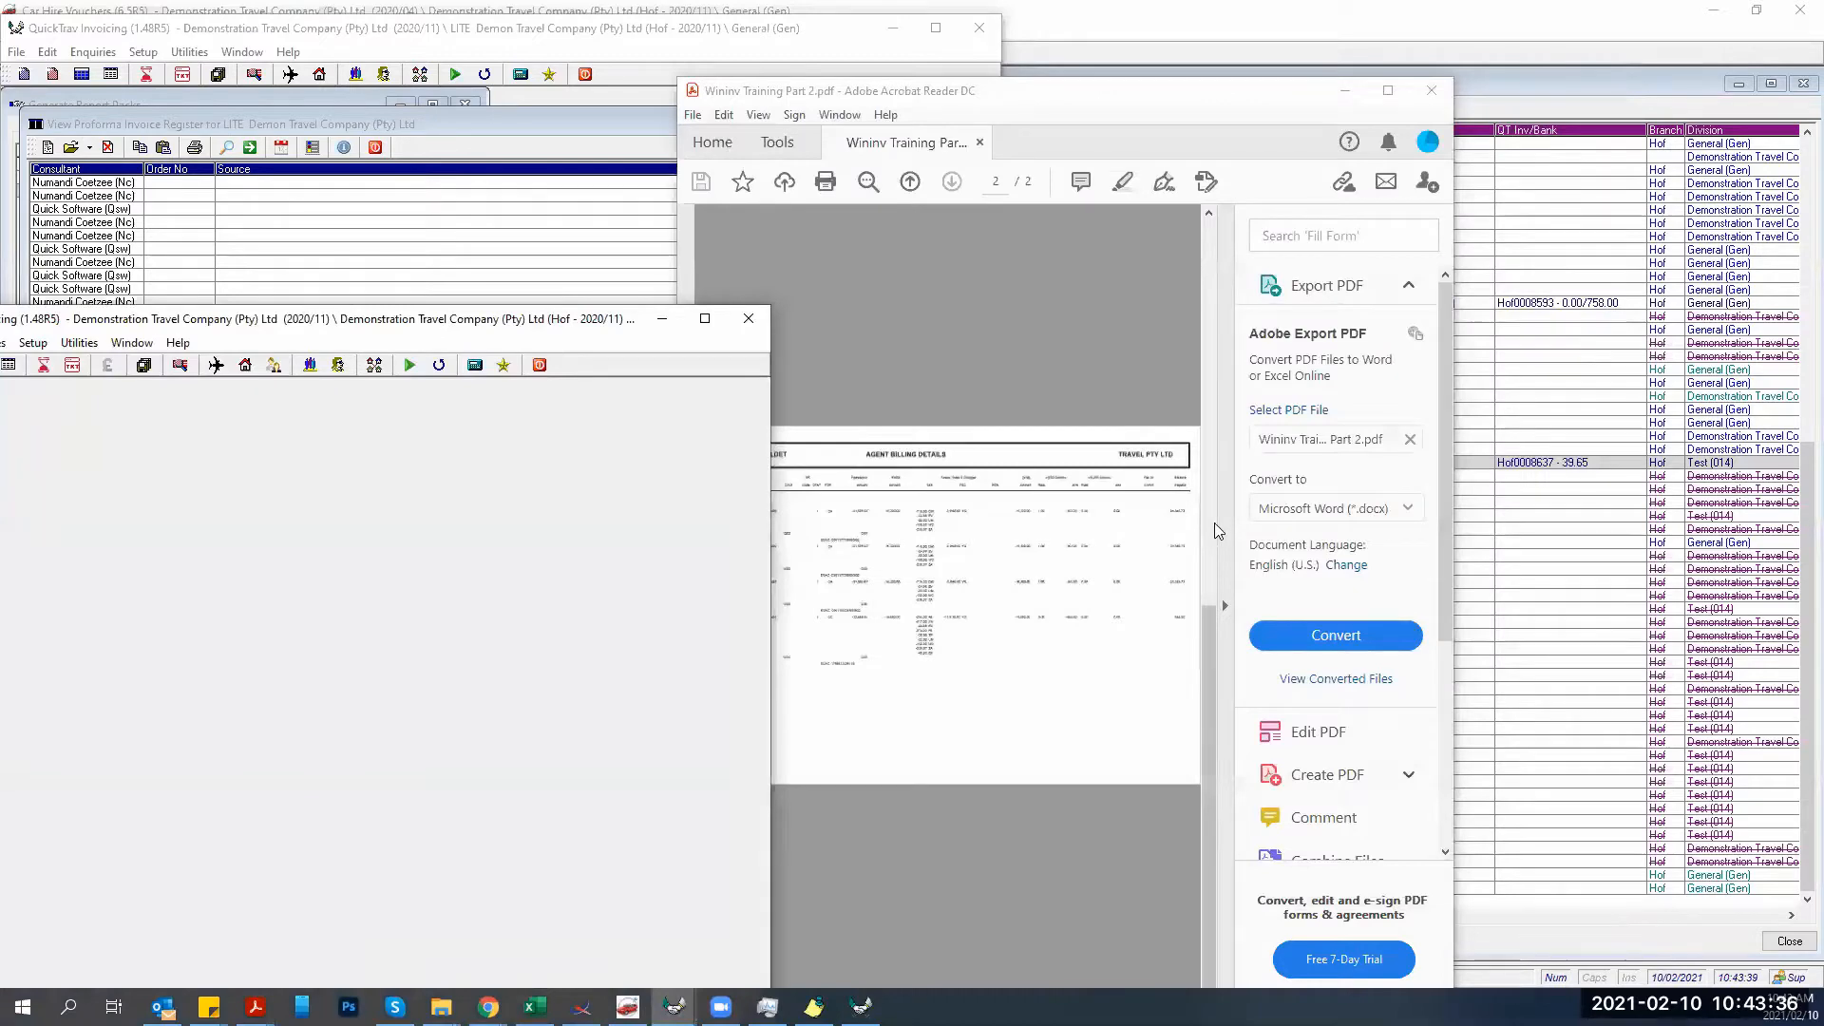
pyautogui.doubleClick(1235, 95)
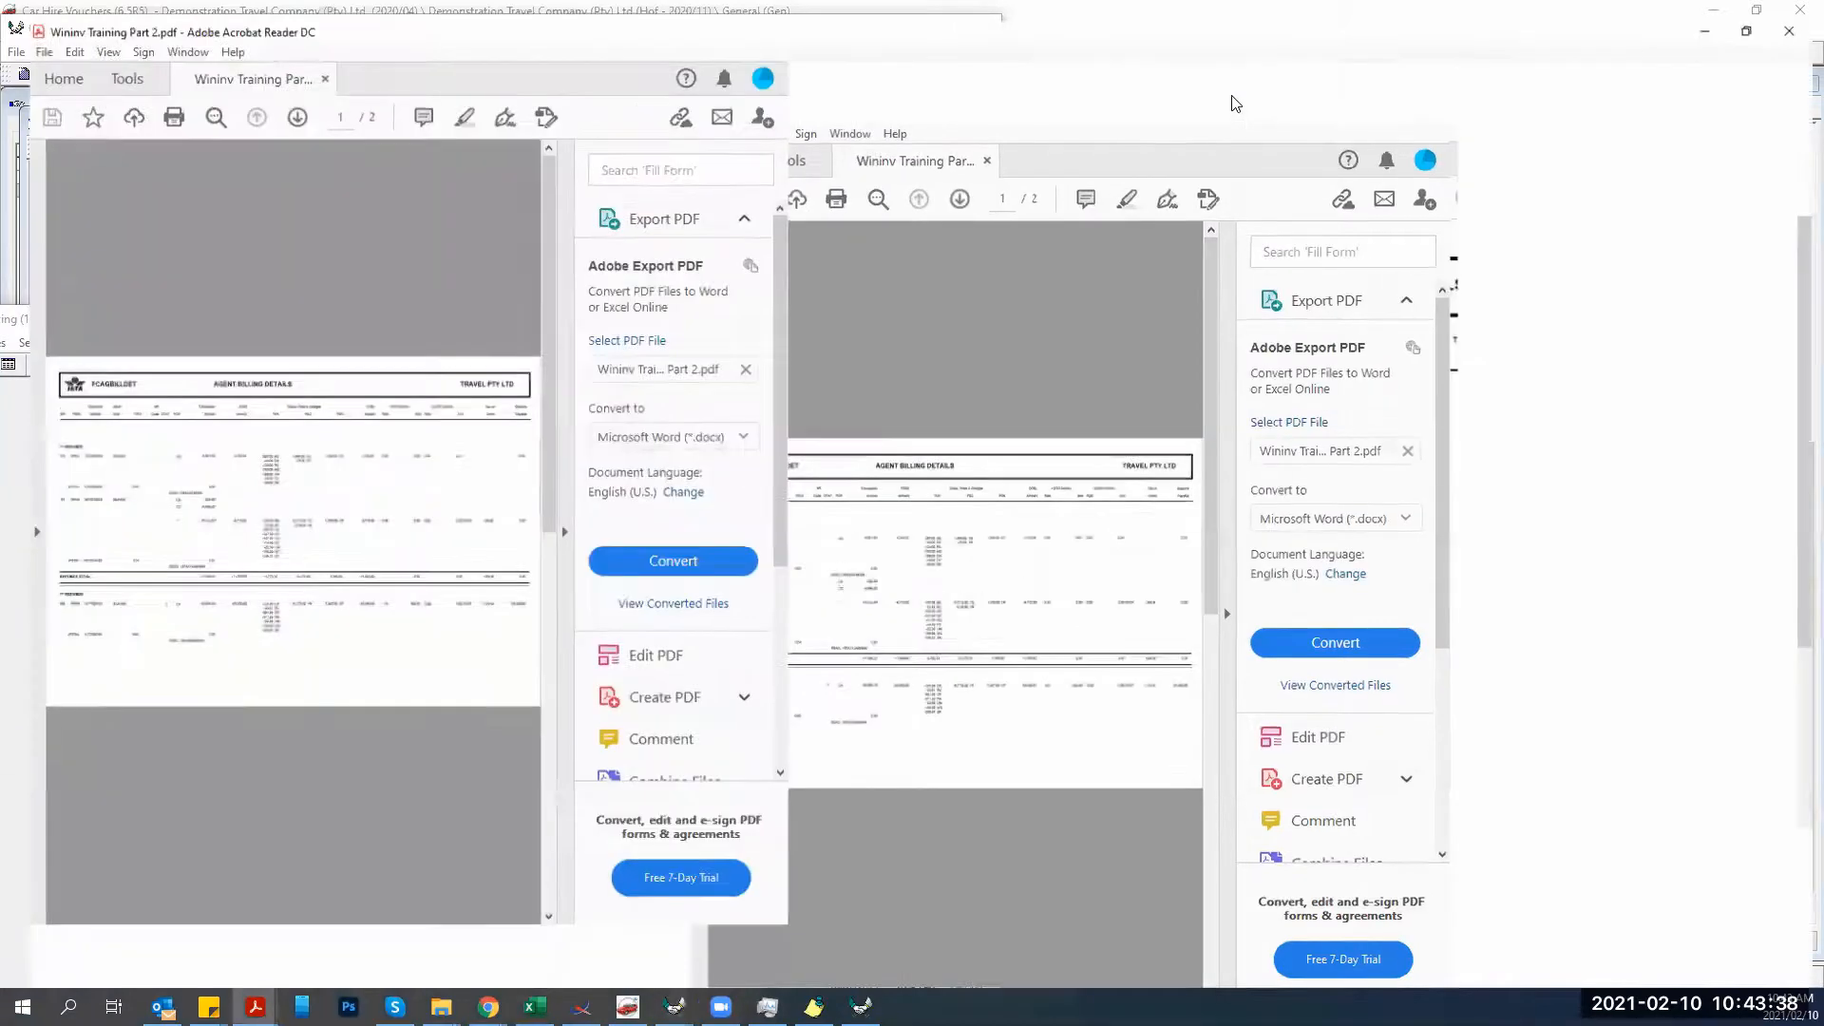
pyautogui.click(296, 407)
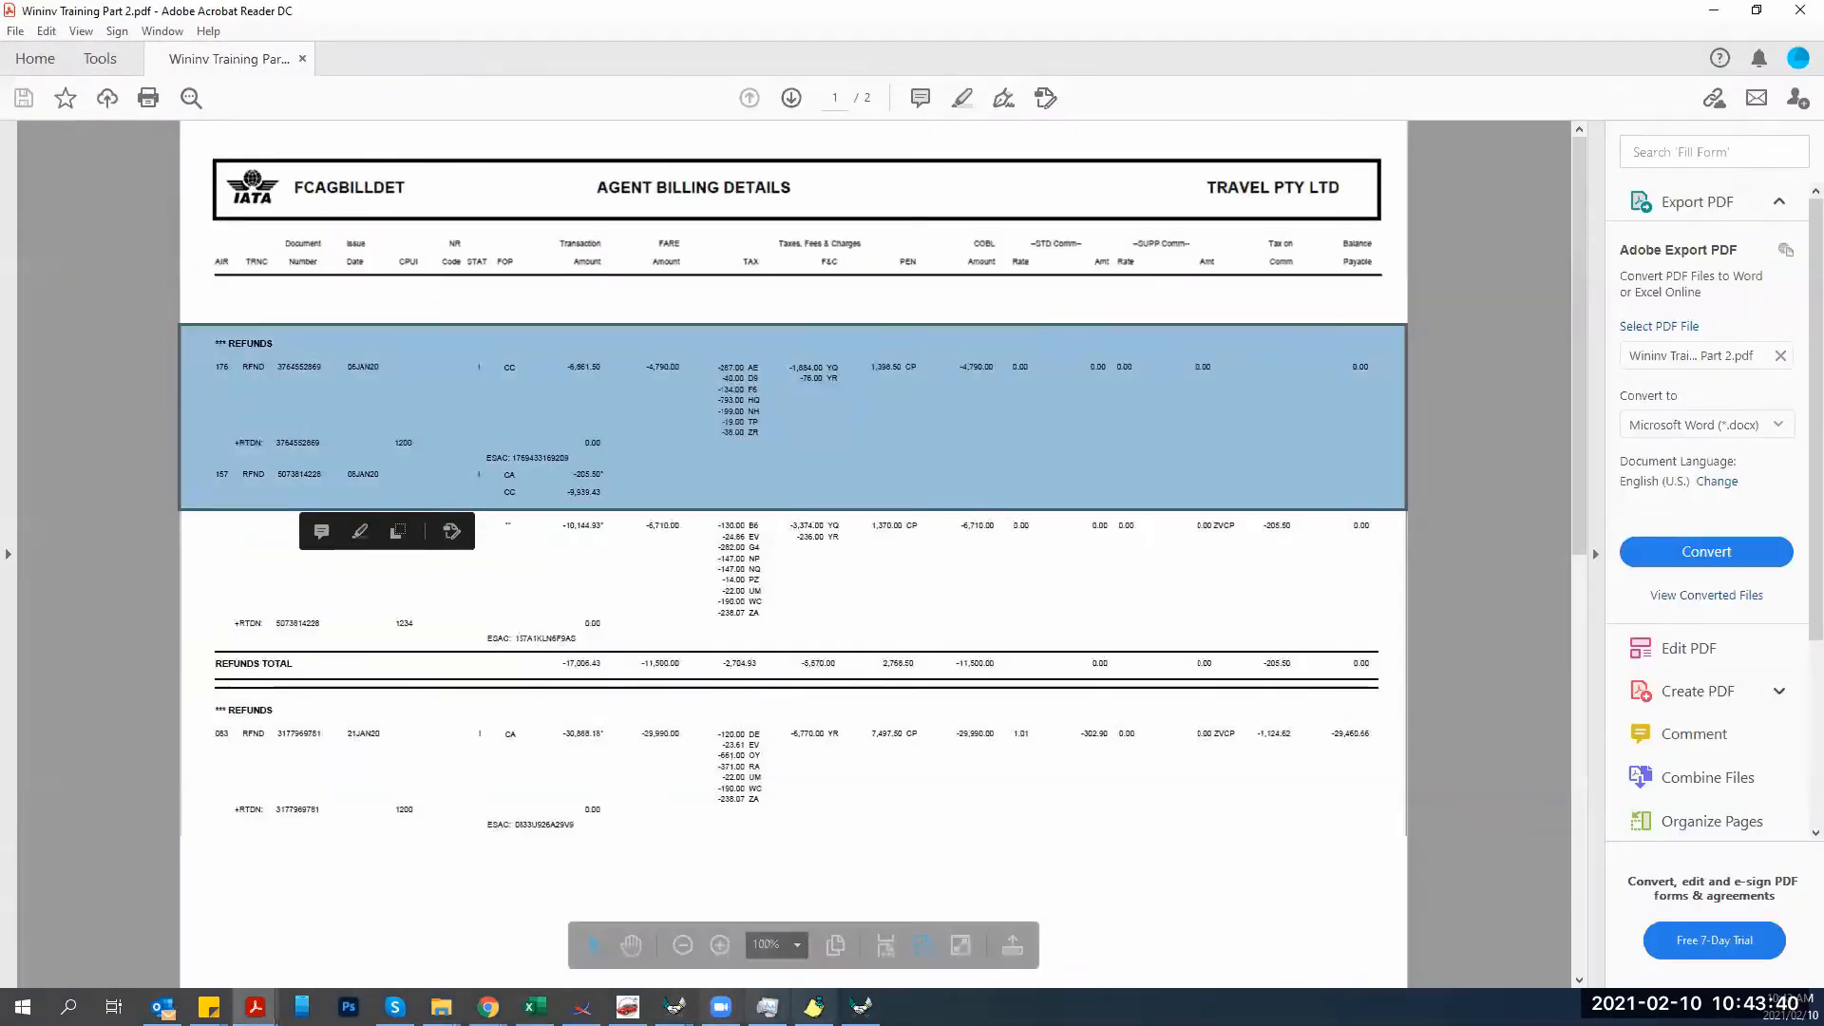
# Close QuickTrav's proforma invoice register, shrink QuickTrav aside, and bring the billing PDF forward.
pyautogui.click(860, 1007)
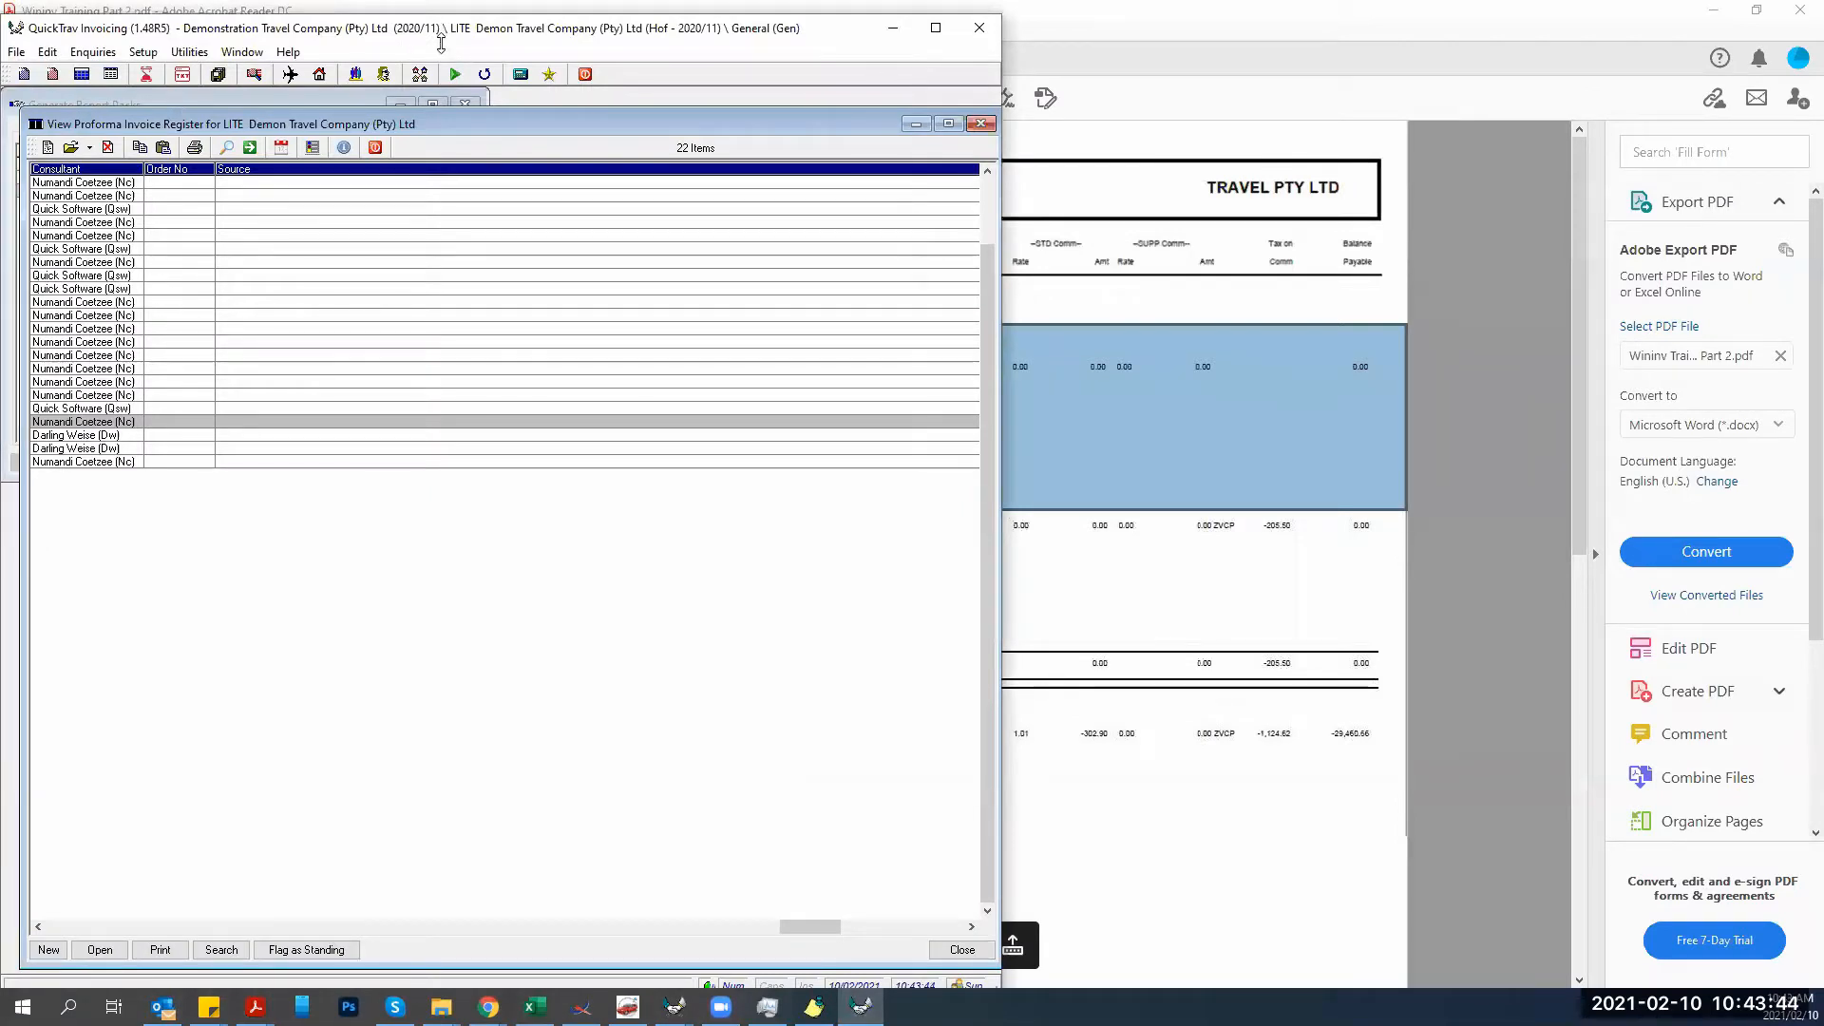
pyautogui.moveTo(440, 43); pyautogui.dragTo(440, 538)
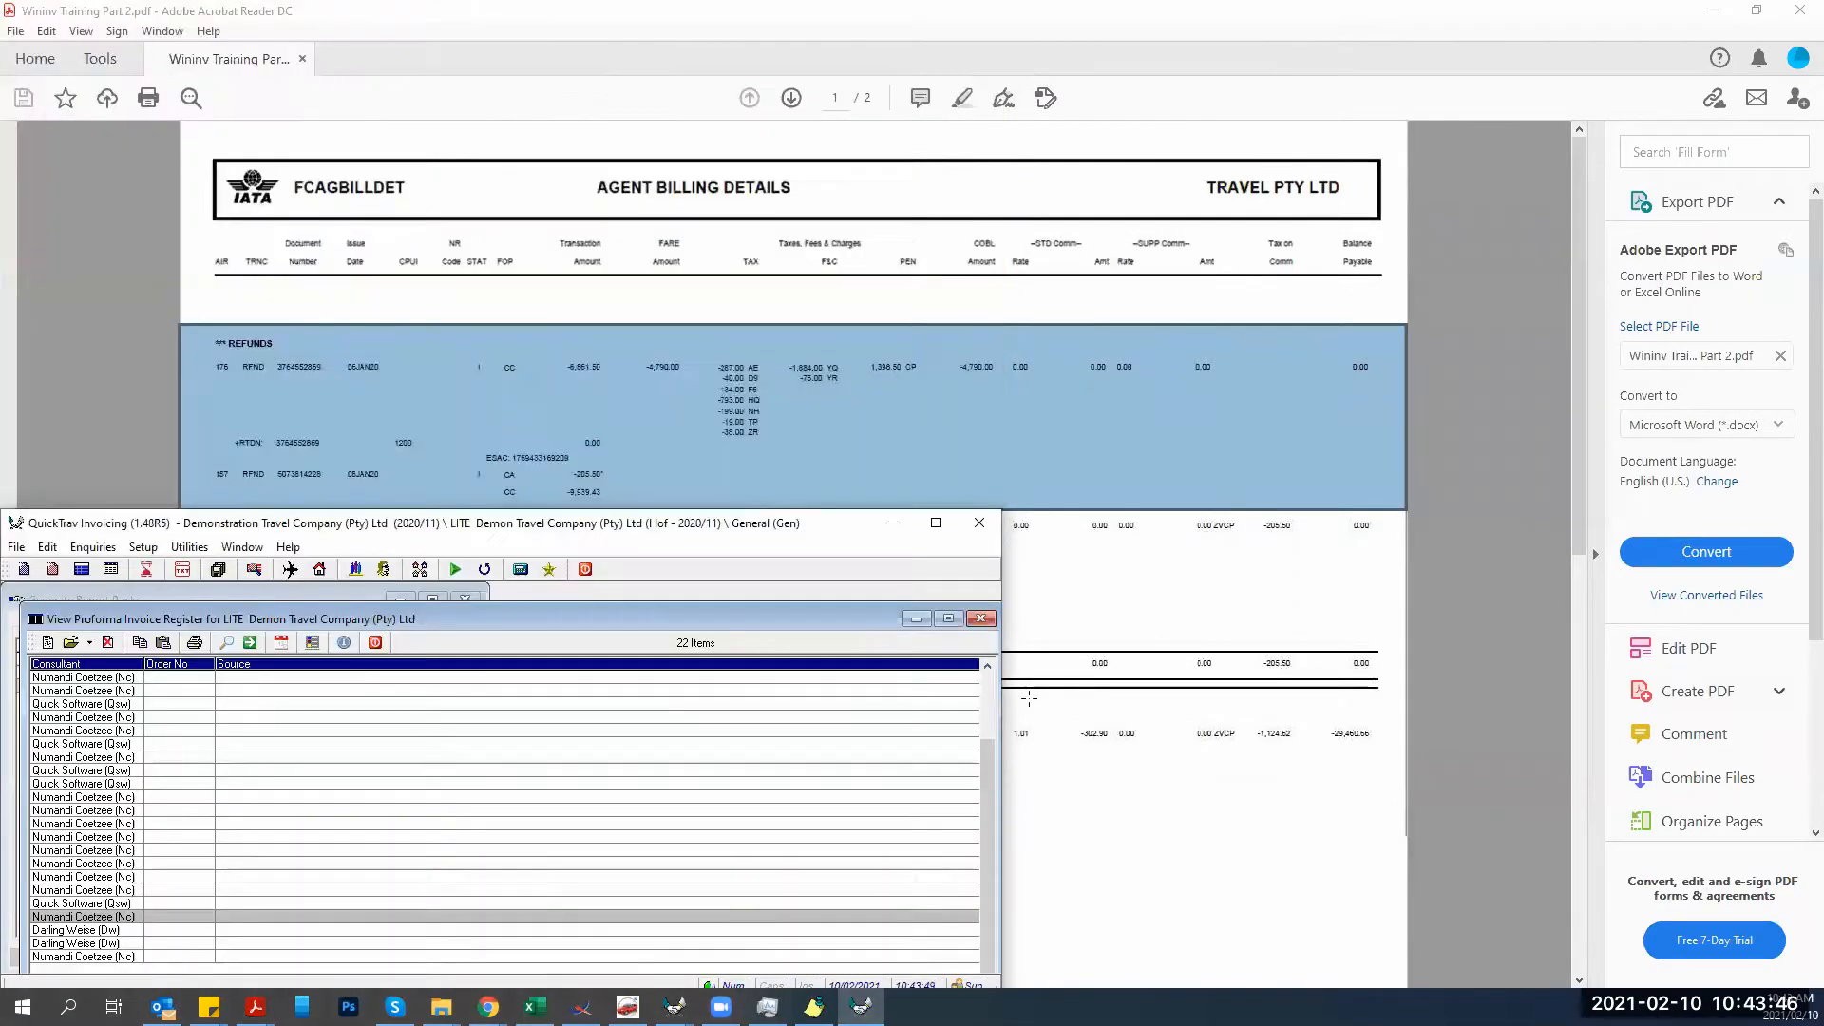
pyautogui.click(980, 619)
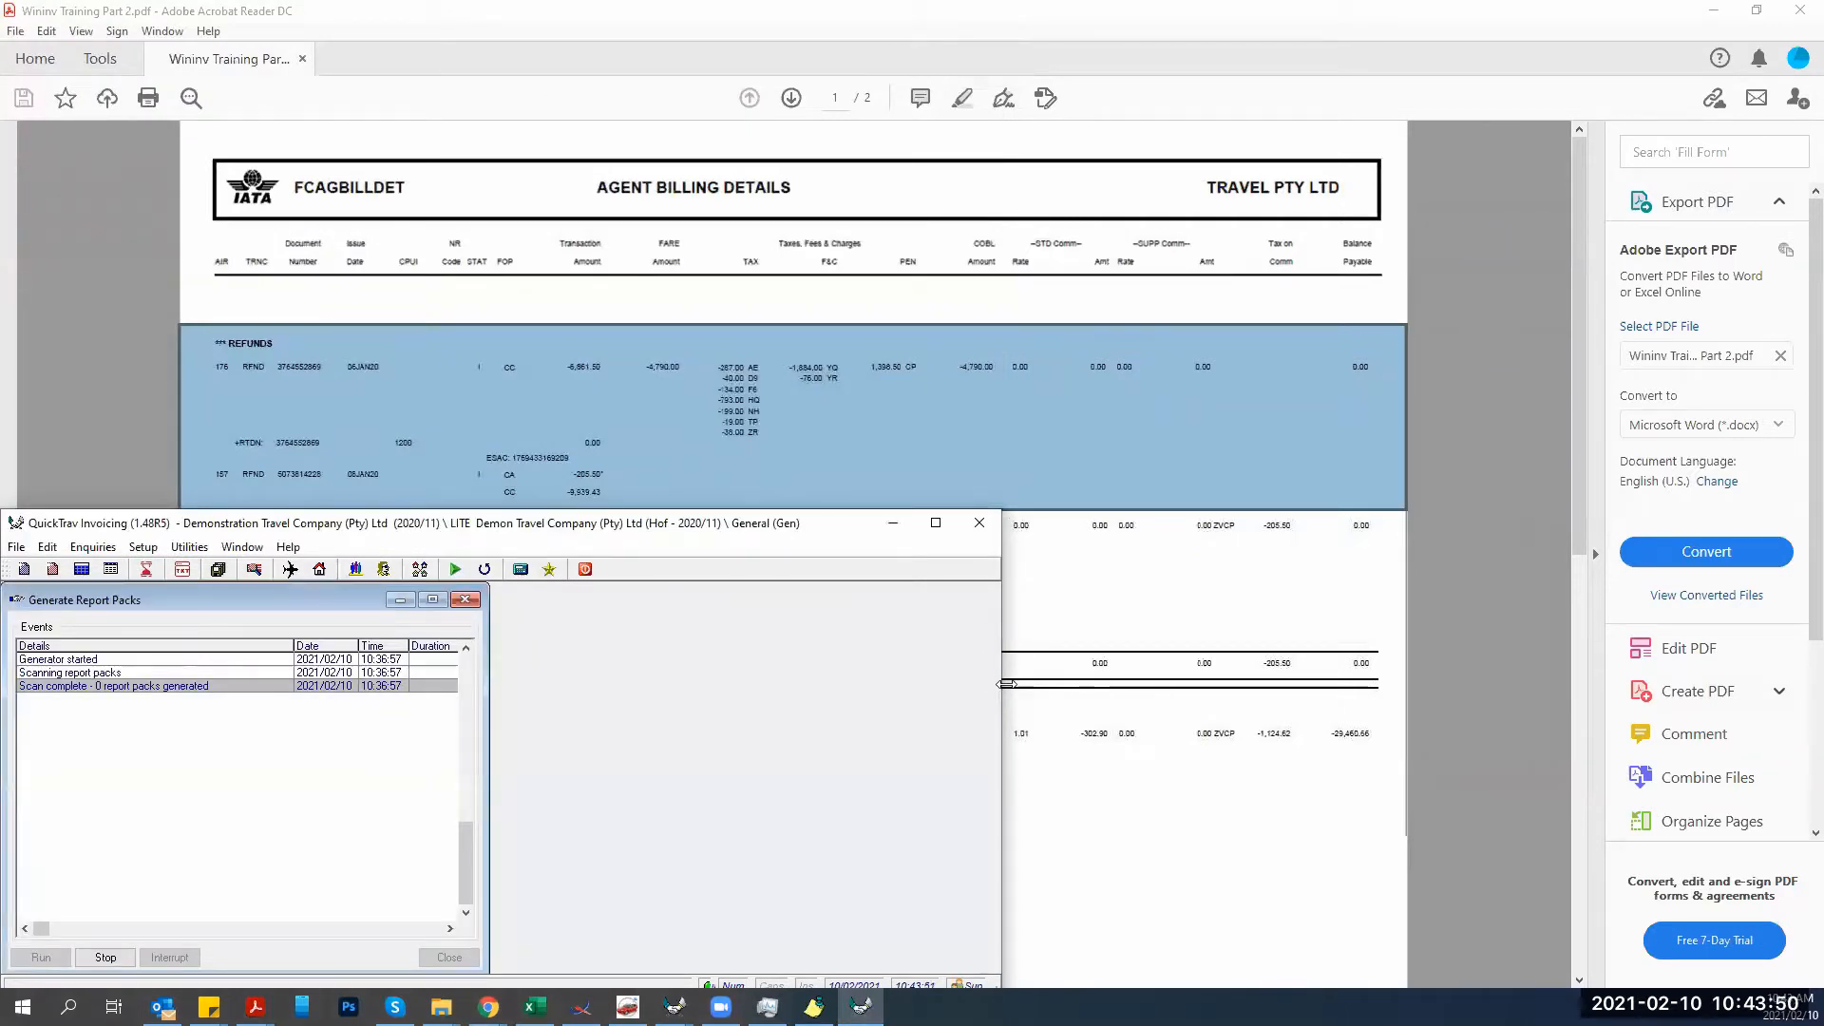
pyautogui.moveTo(1005, 684); pyautogui.dragTo(783, 684)
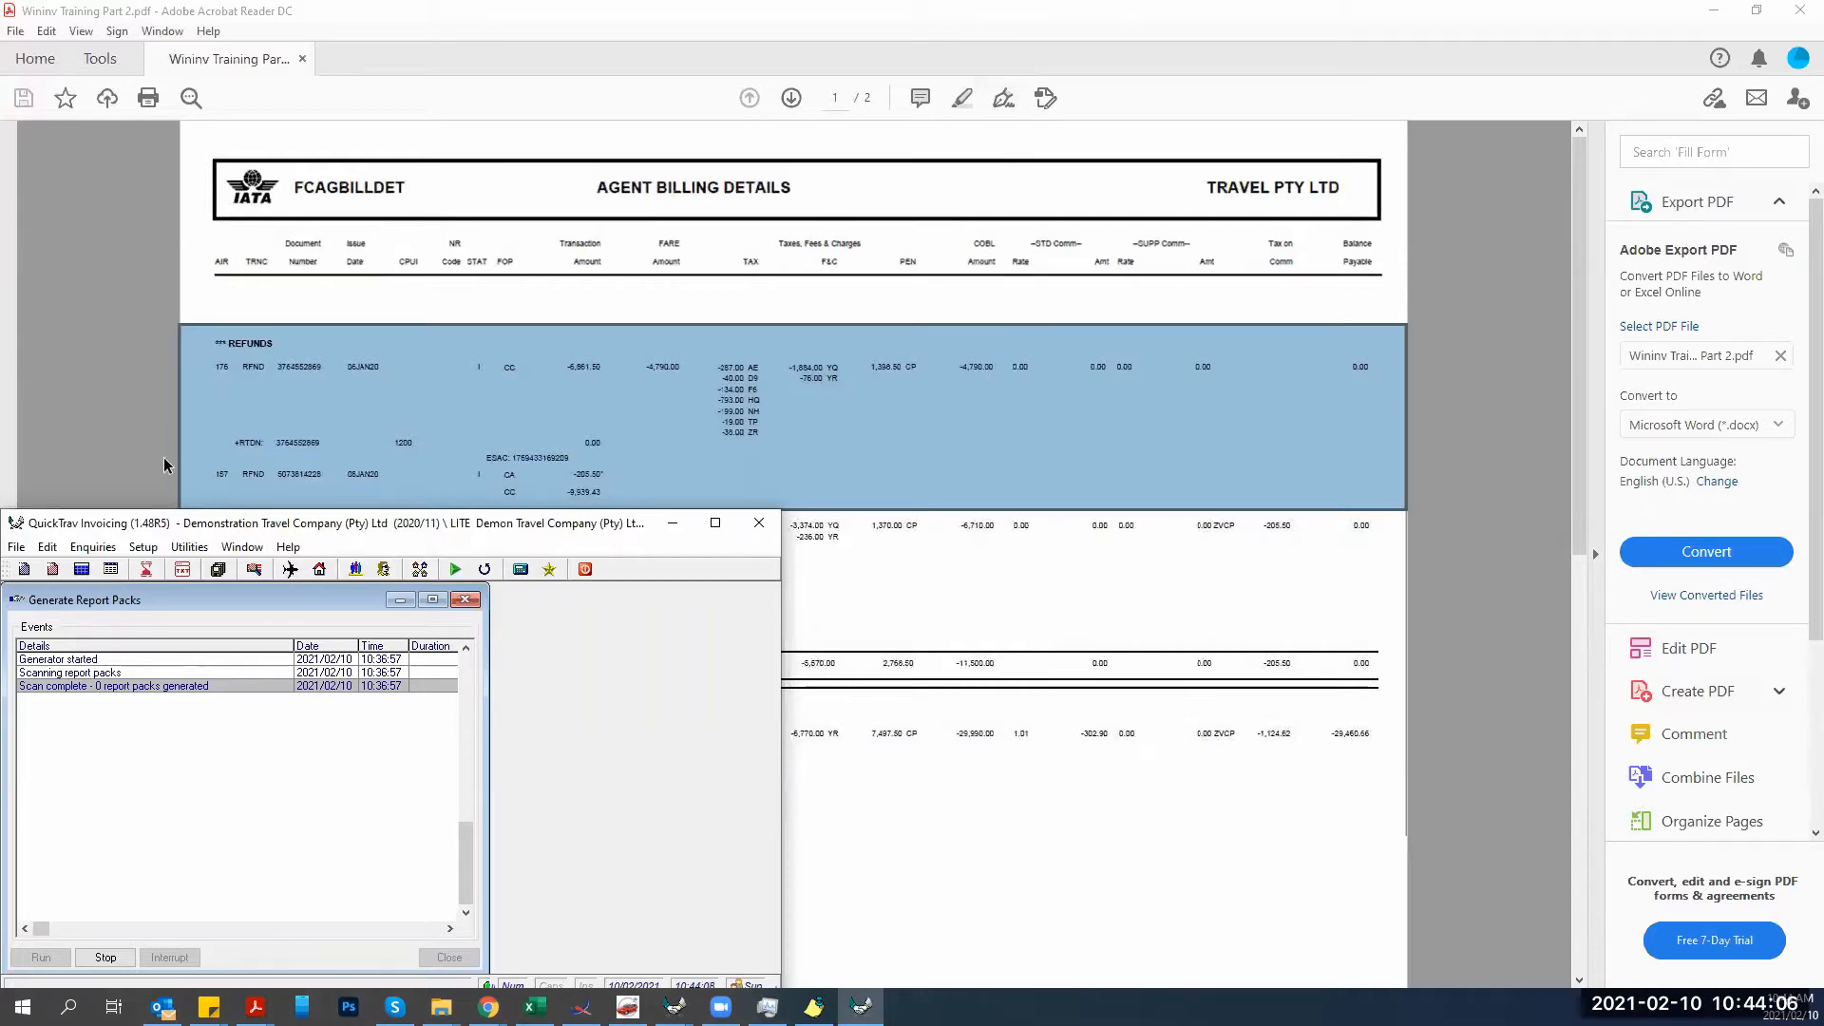
pyautogui.click(356, 331)
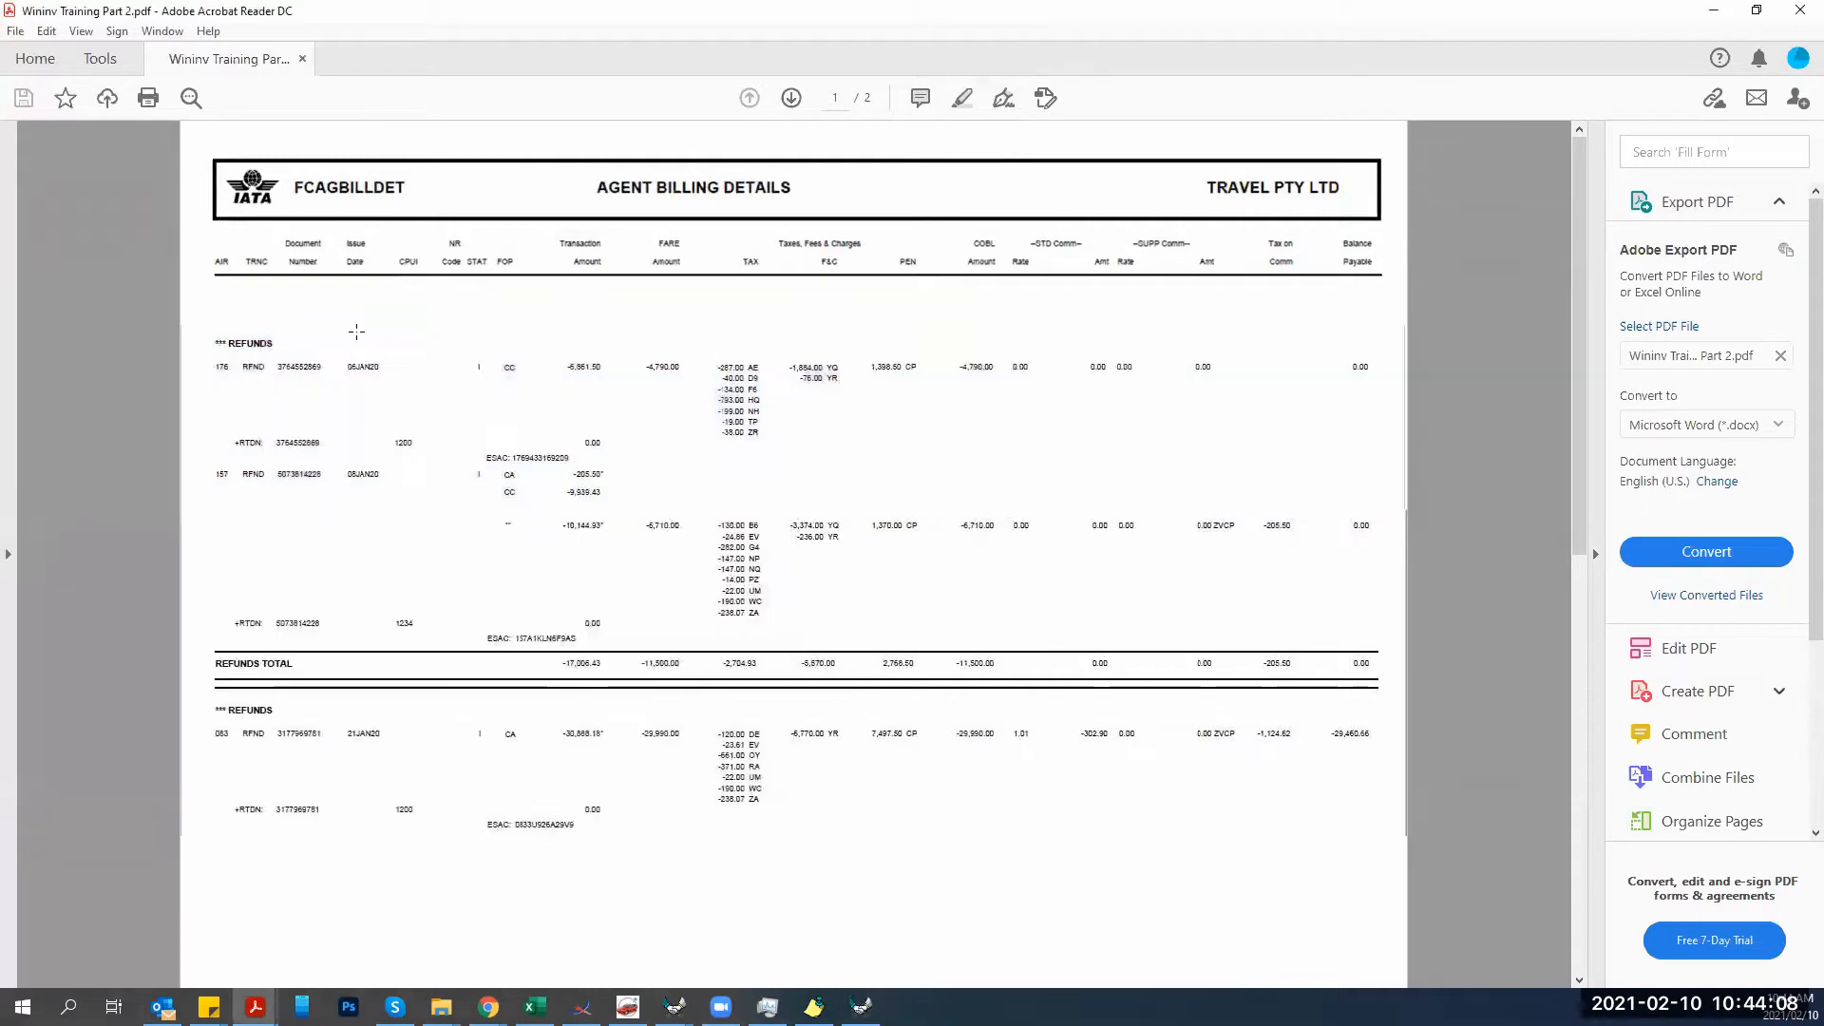
pyautogui.scroll(1, 450, 301)
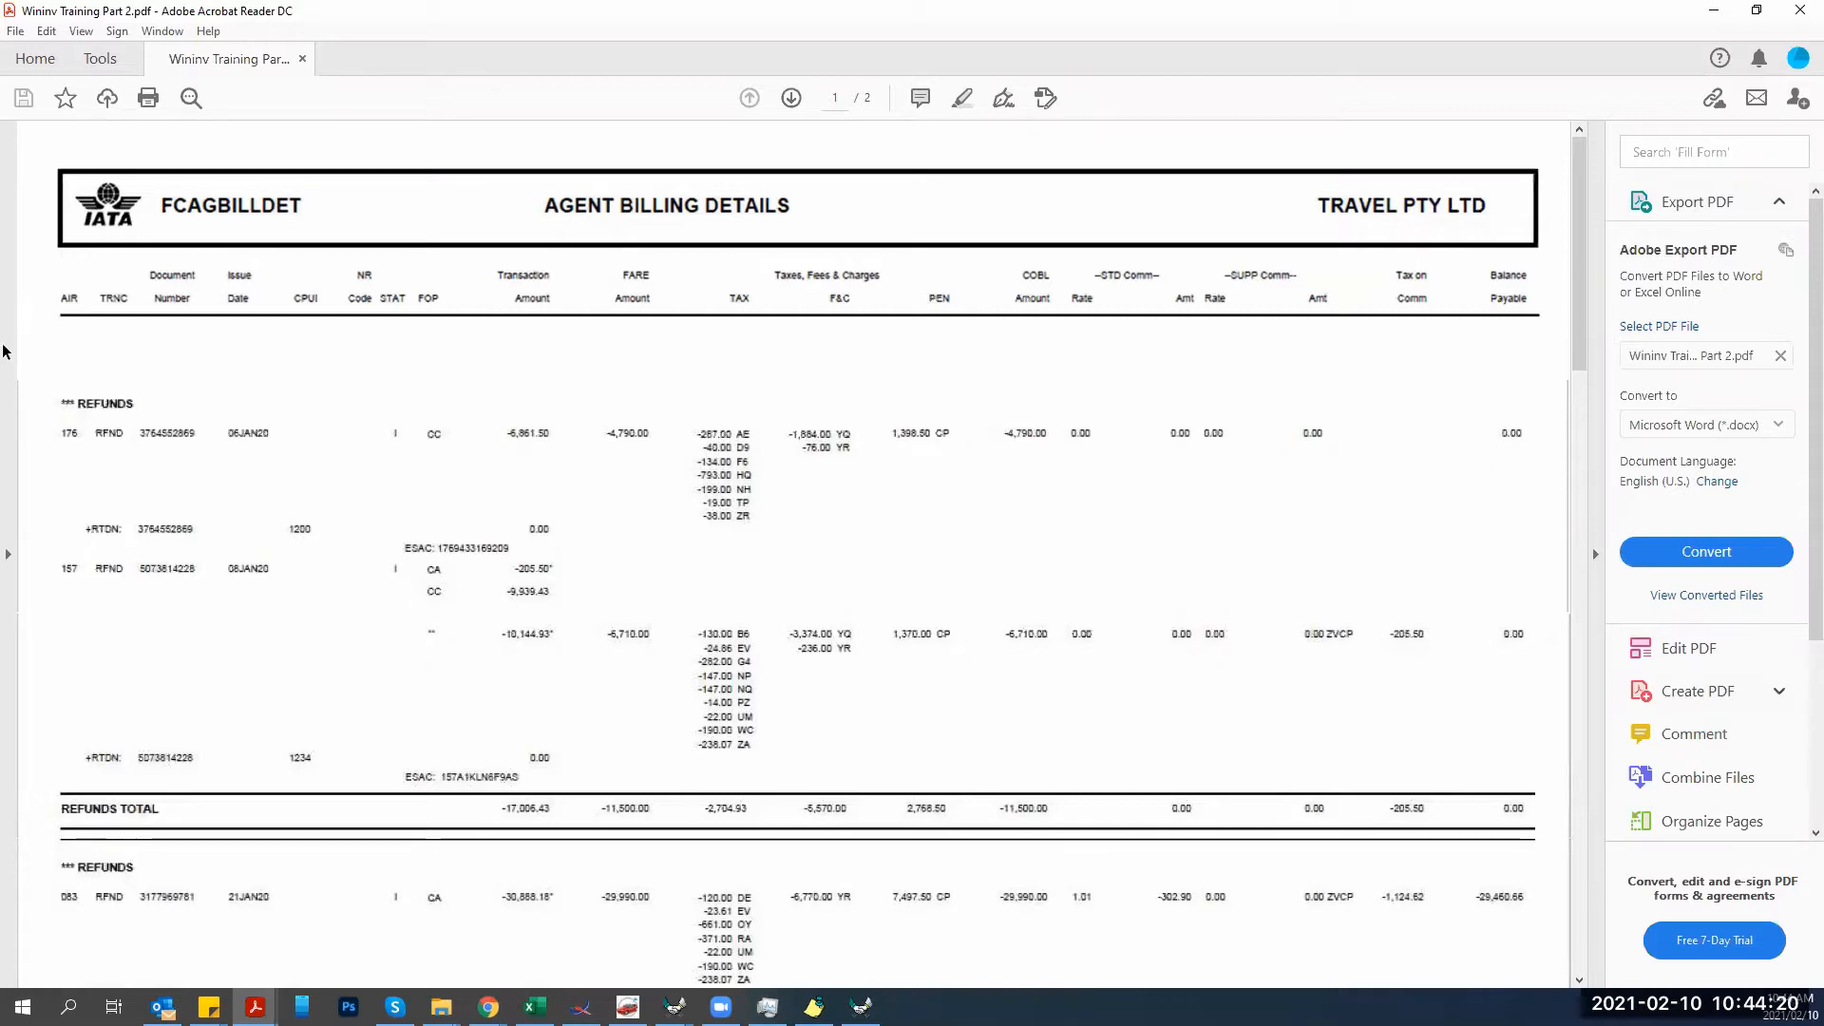
pyautogui.moveTo(138, 414); pyautogui.dragTo(206, 455)
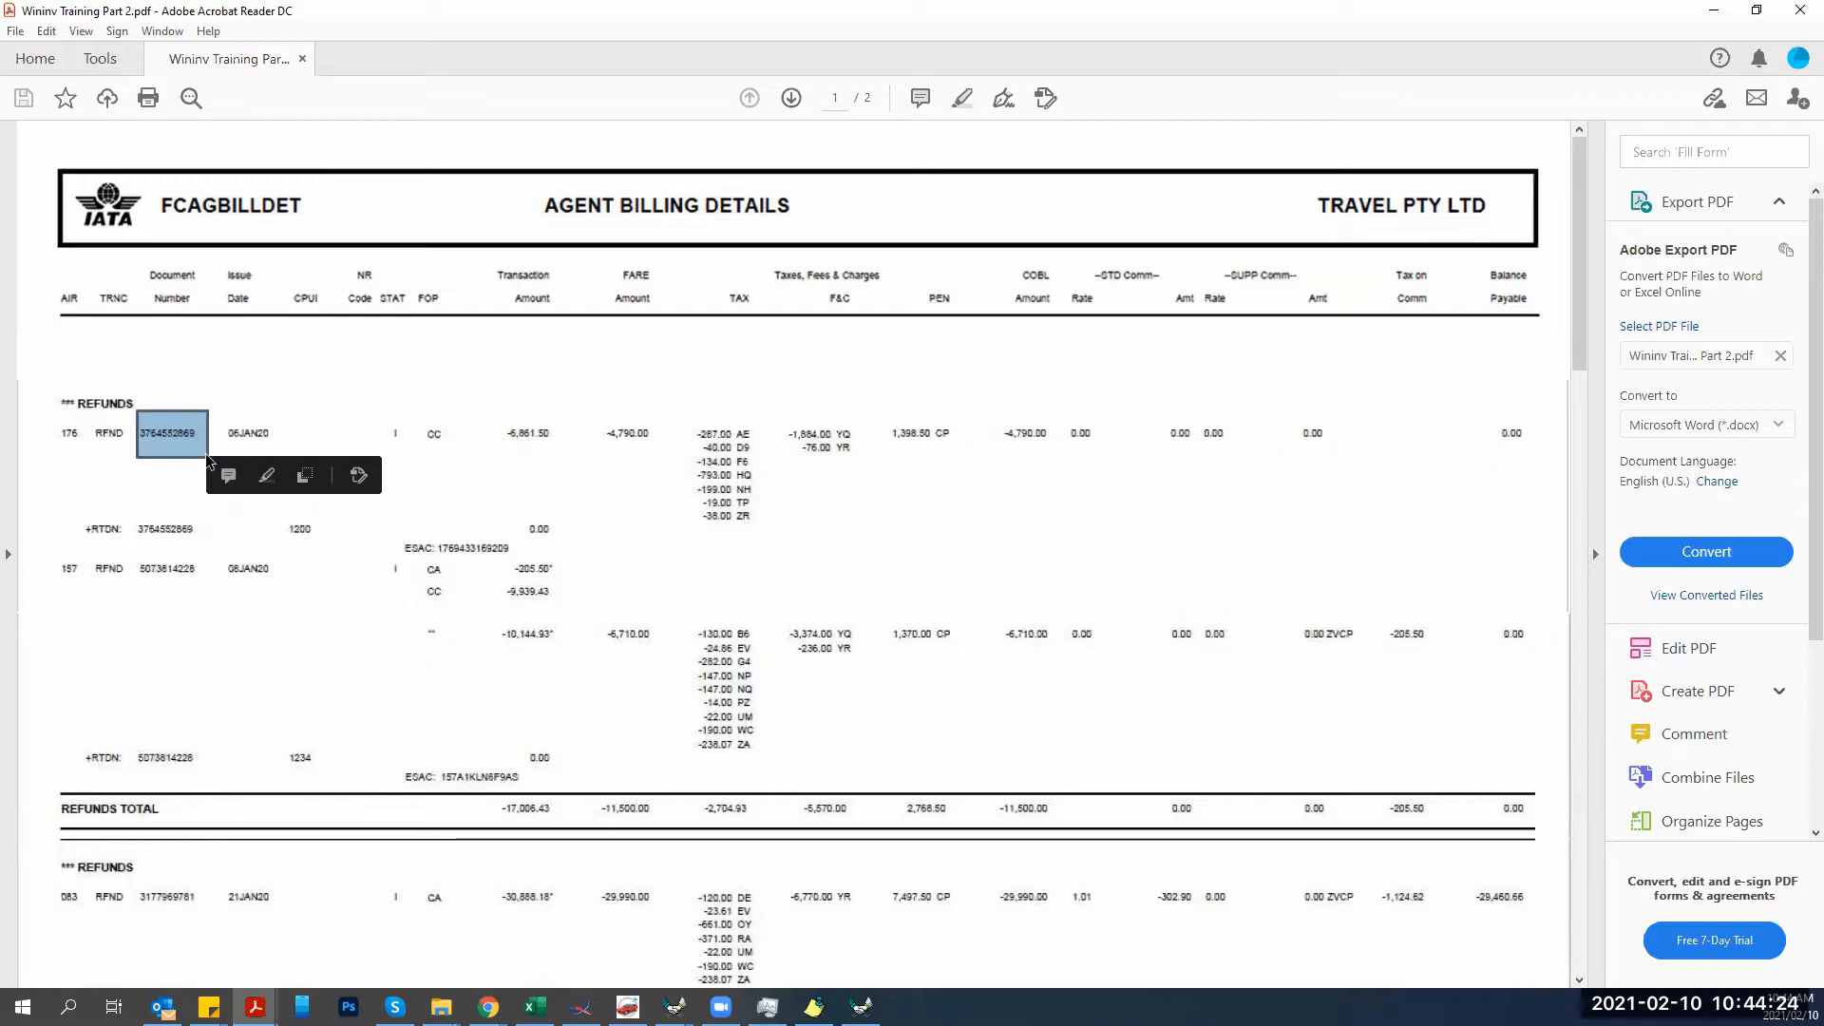
pyautogui.moveTo(143, 510); pyautogui.dragTo(201, 541)
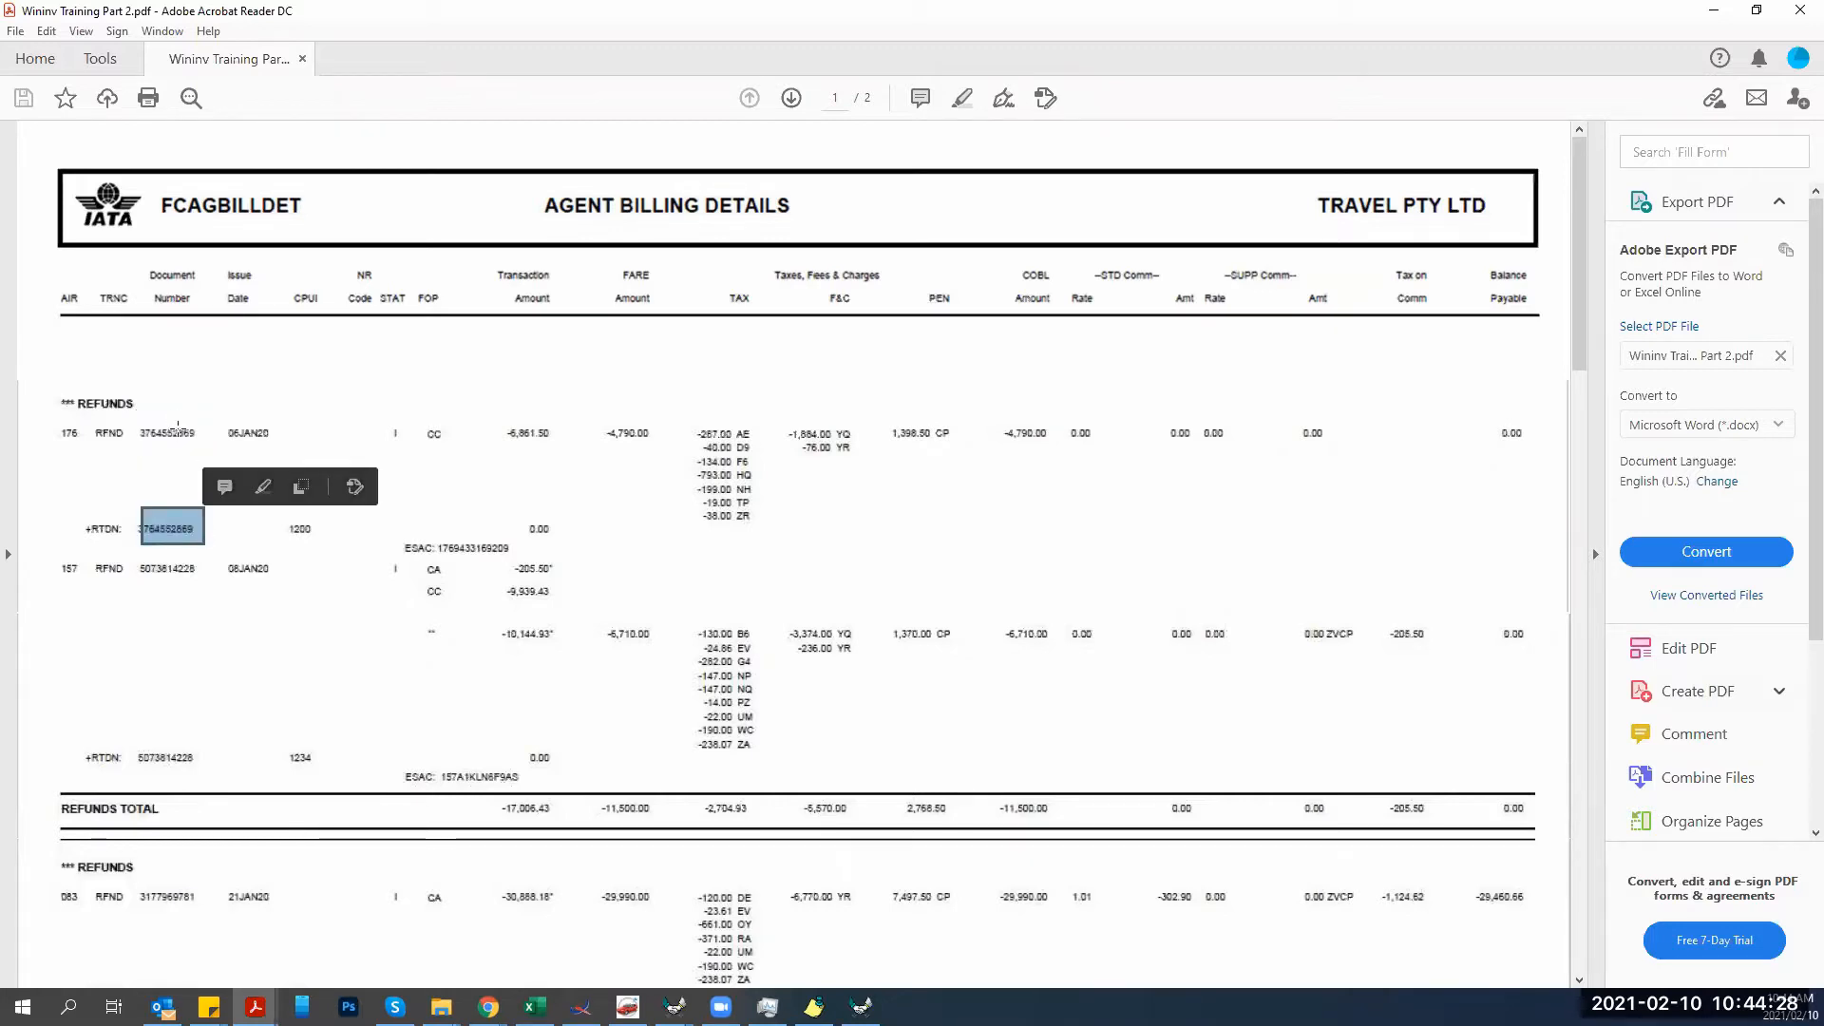
pyautogui.click(149, 530)
pyautogui.click(175, 434)
pyautogui.click(174, 515)
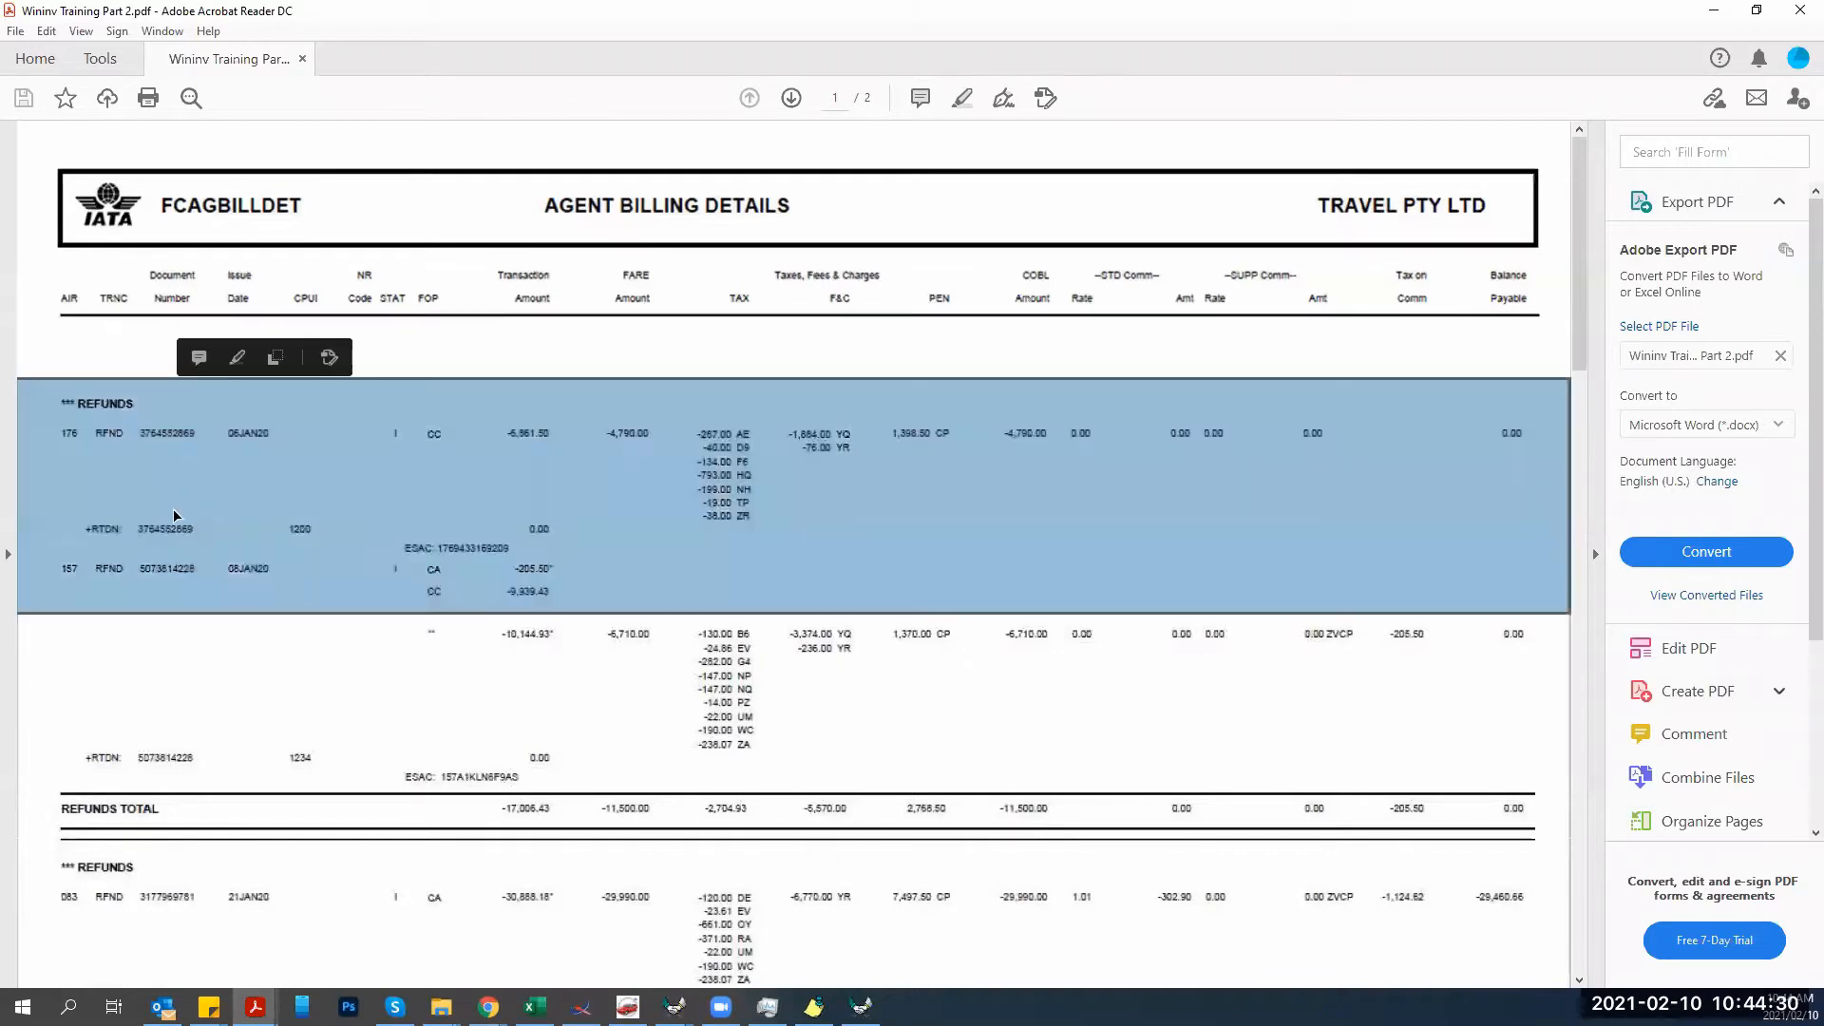
pyautogui.click(159, 540)
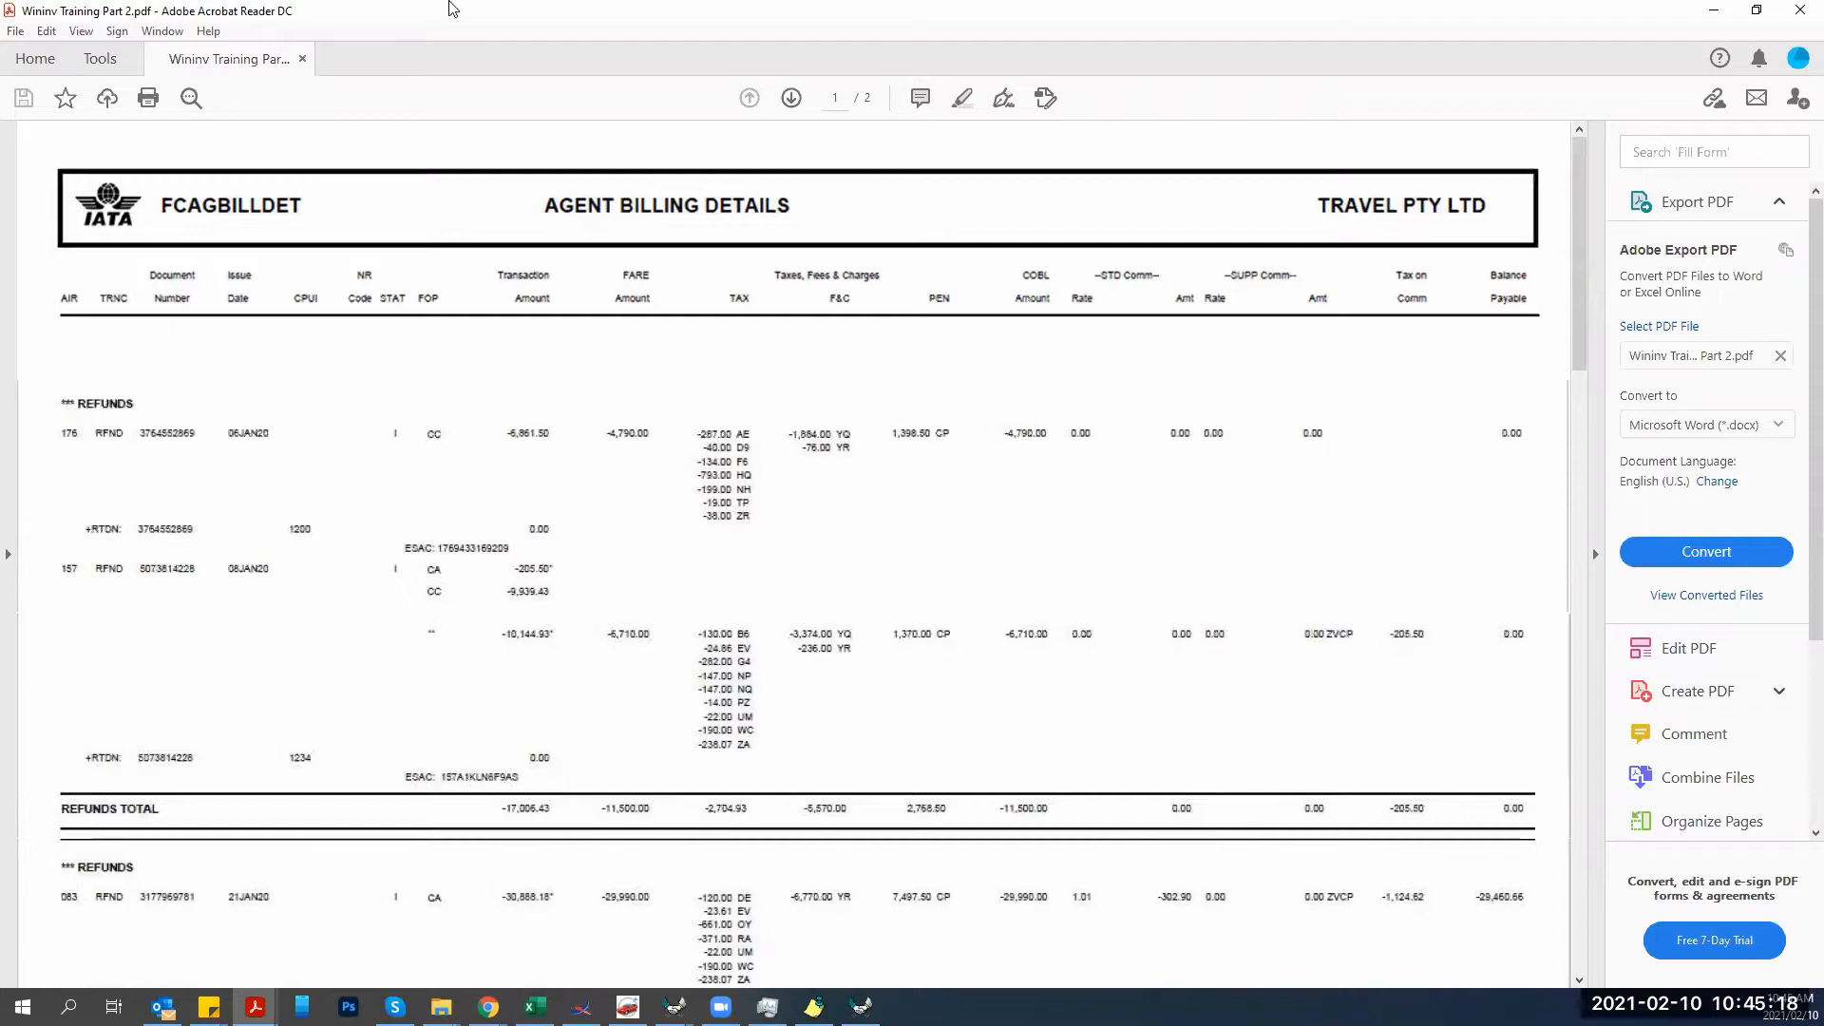
pyautogui.click(861, 1005)
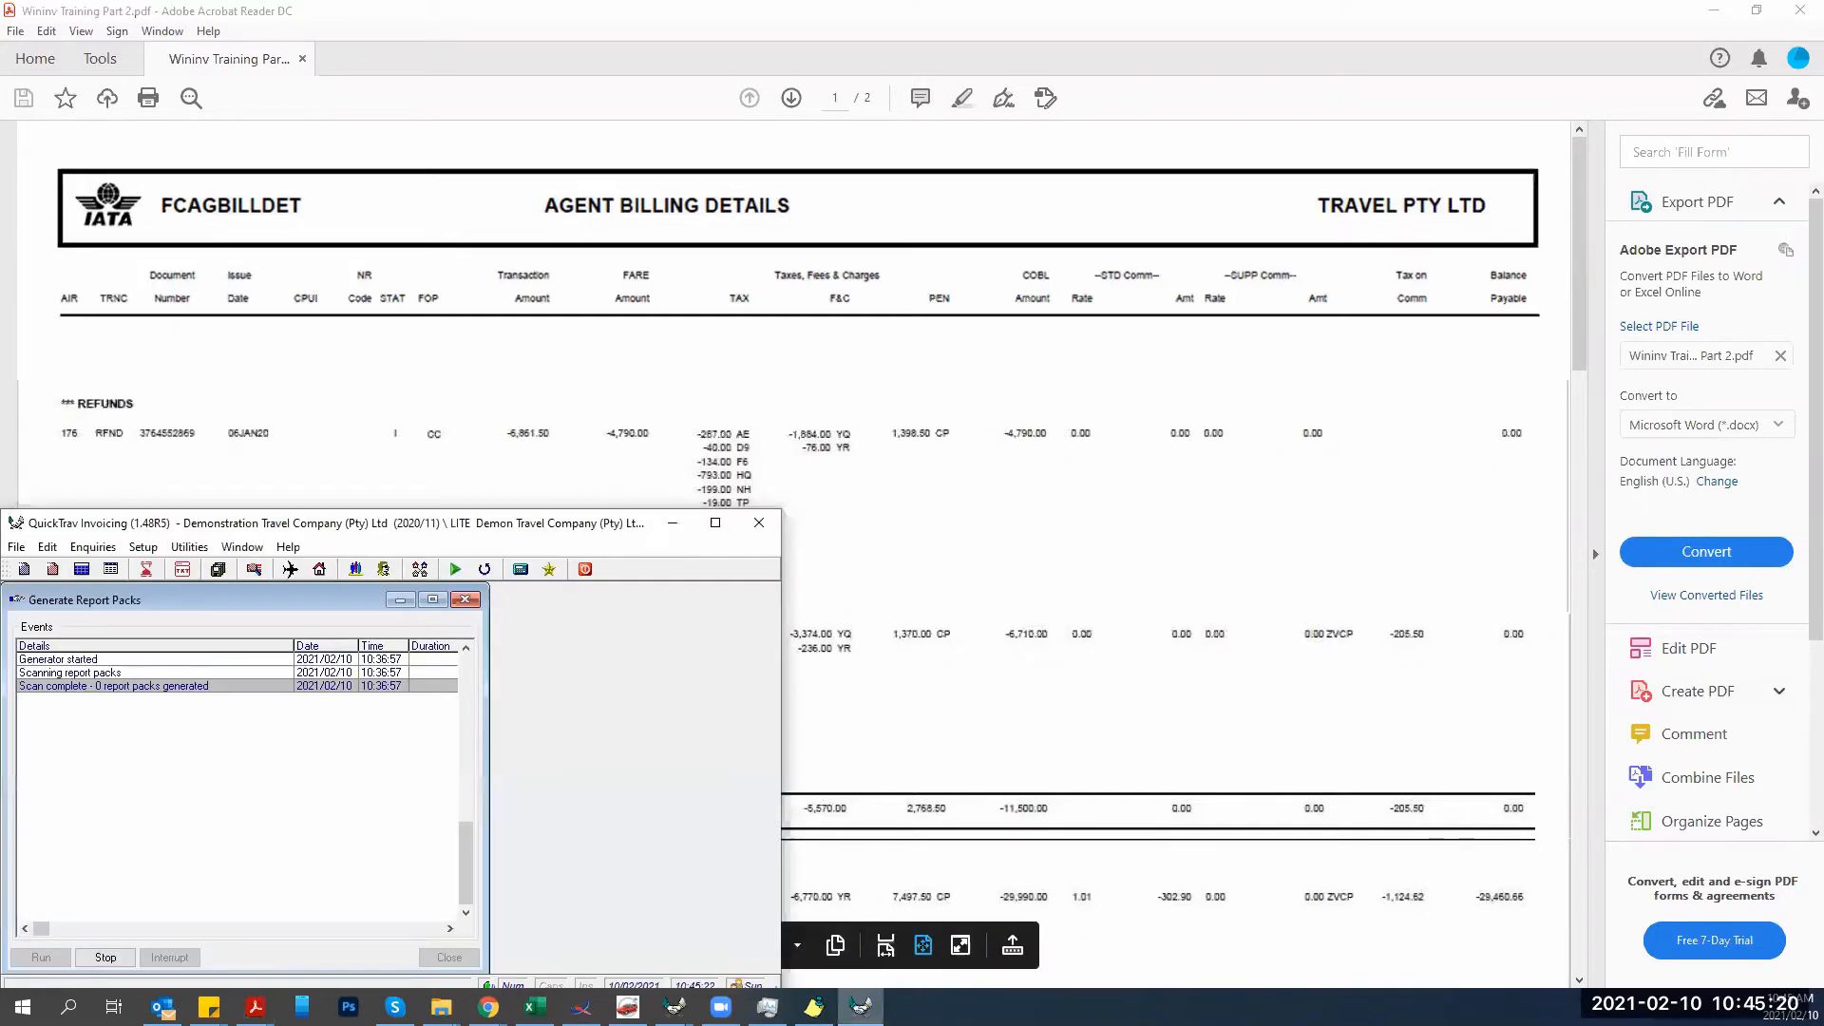
# Maximize QuickTrav, close the Generate Report Packs dialog, and open Ticket Lookup.
pyautogui.doubleClick(444, 521)
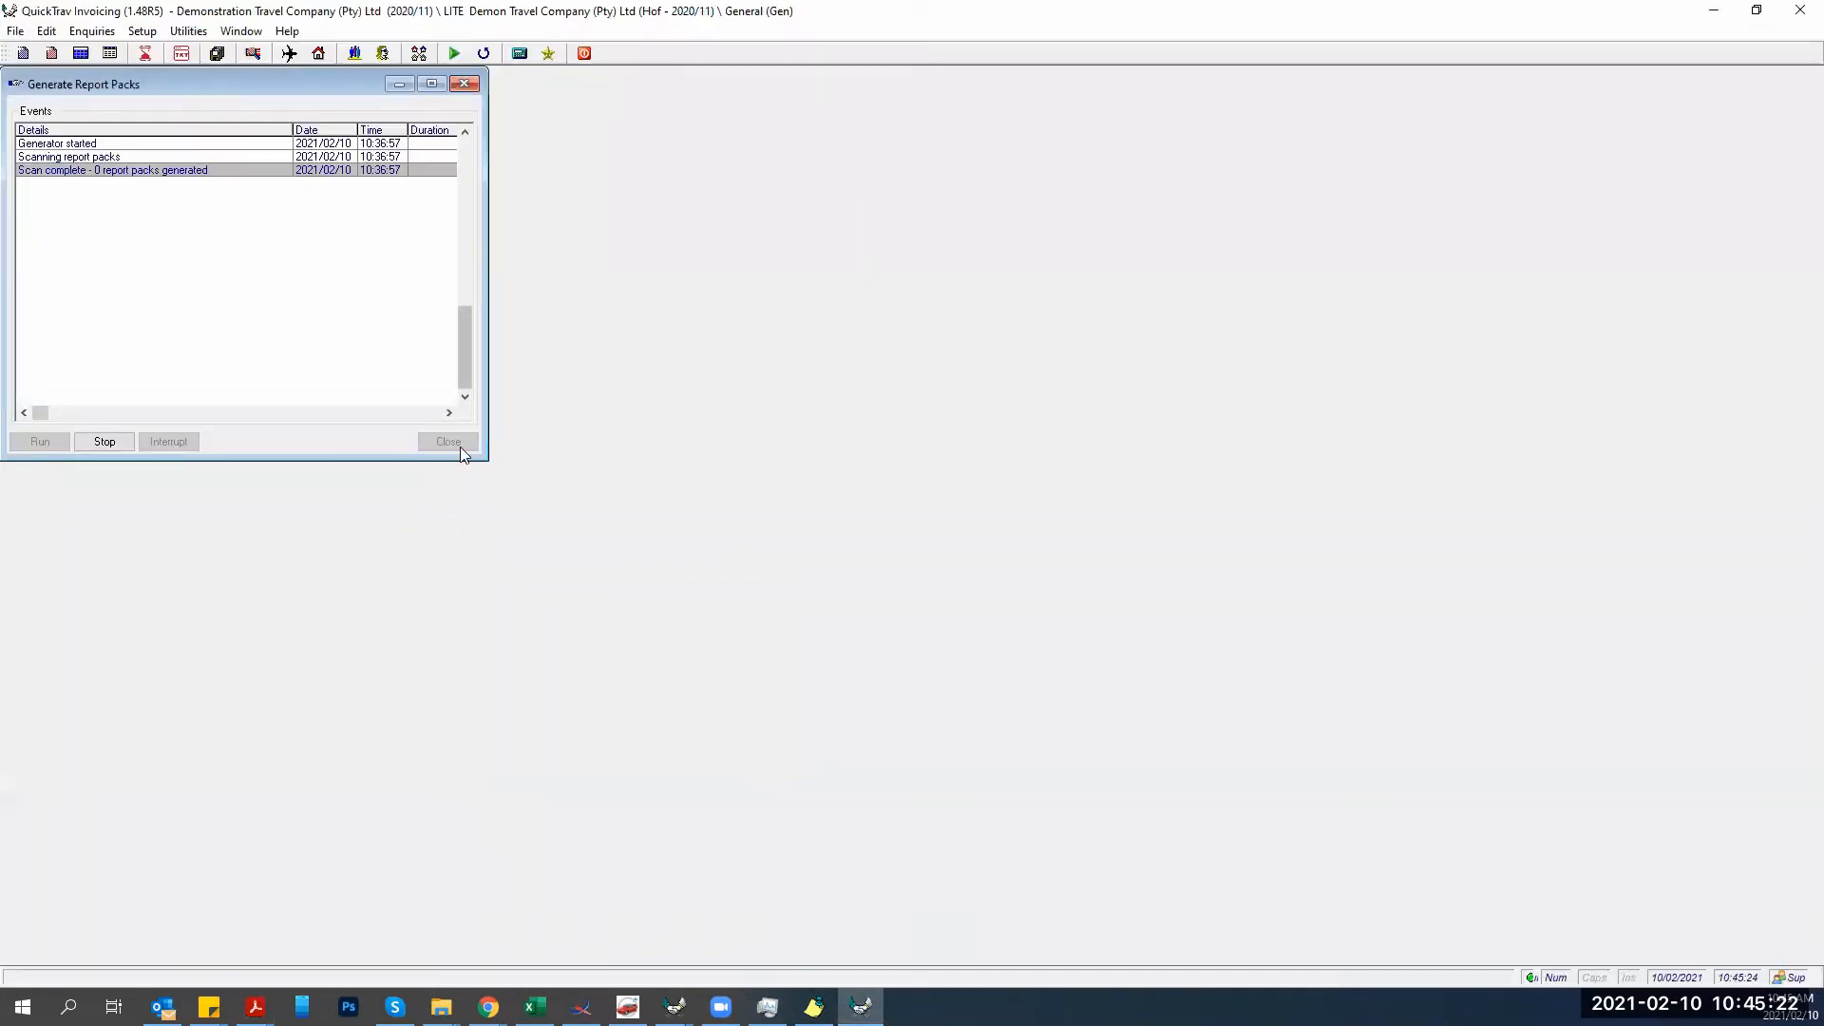
pyautogui.click(465, 85)
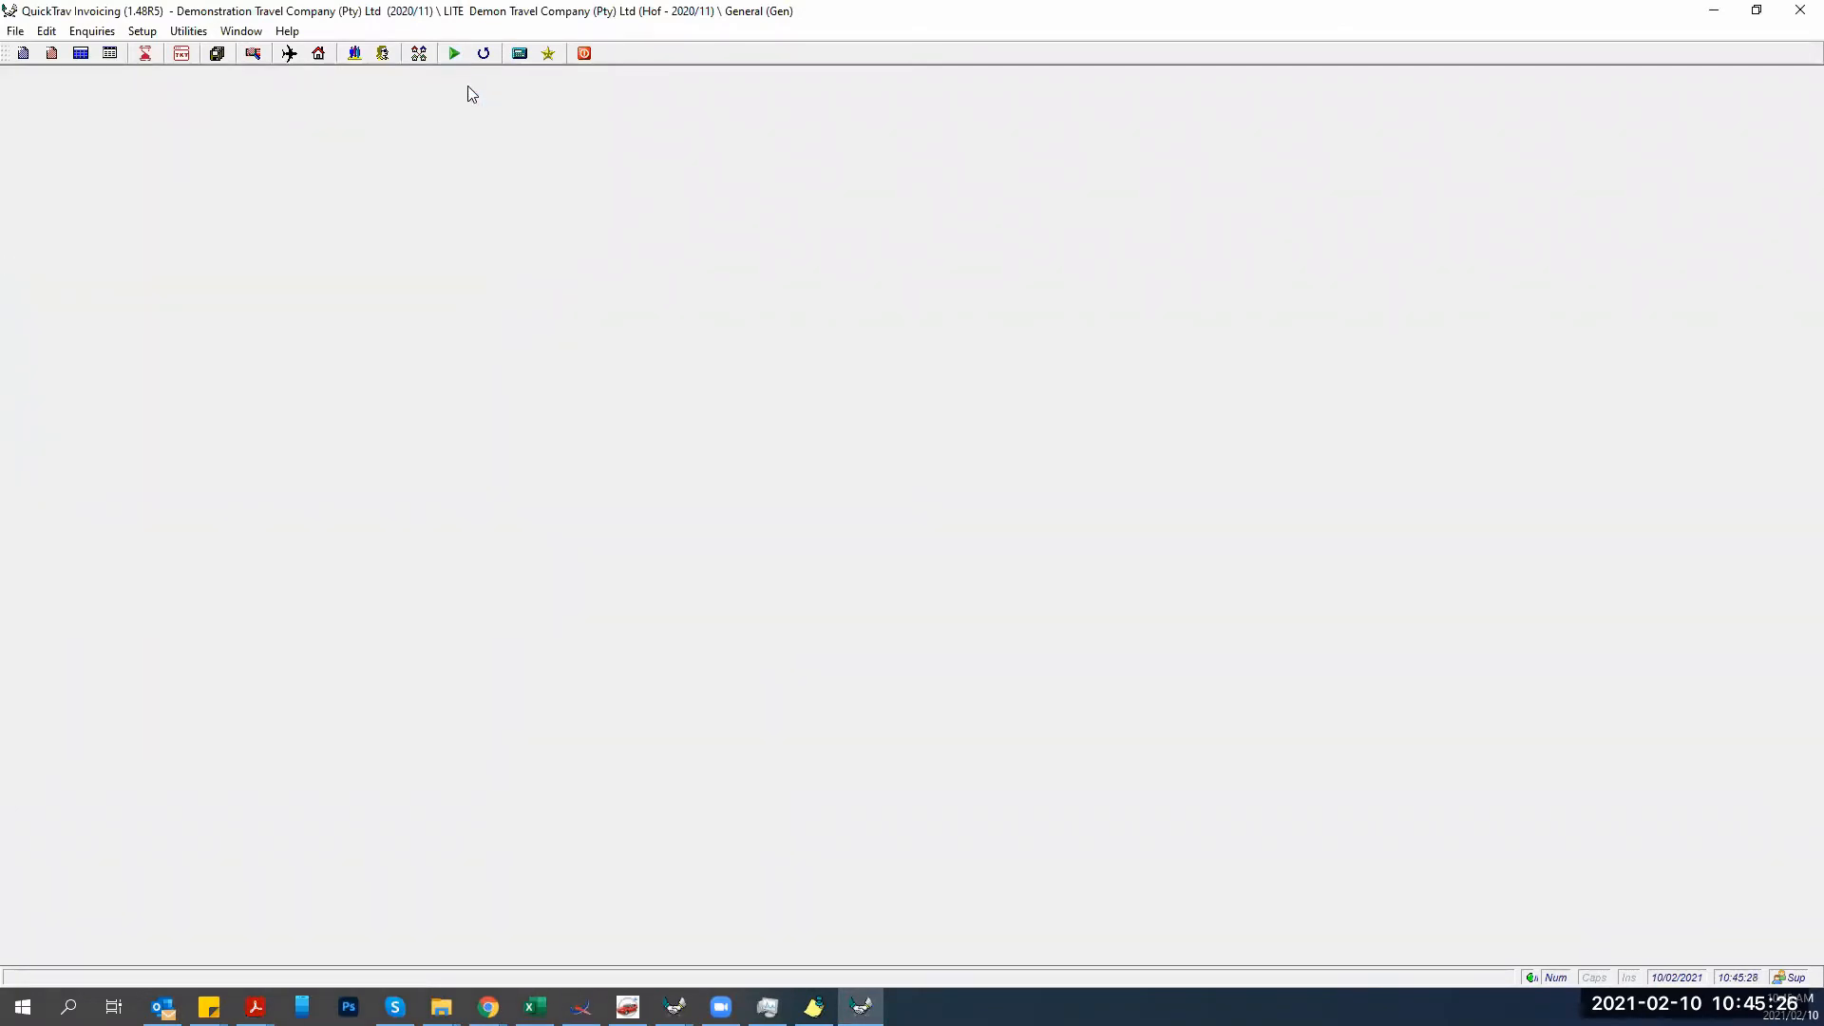
pyautogui.click(254, 54)
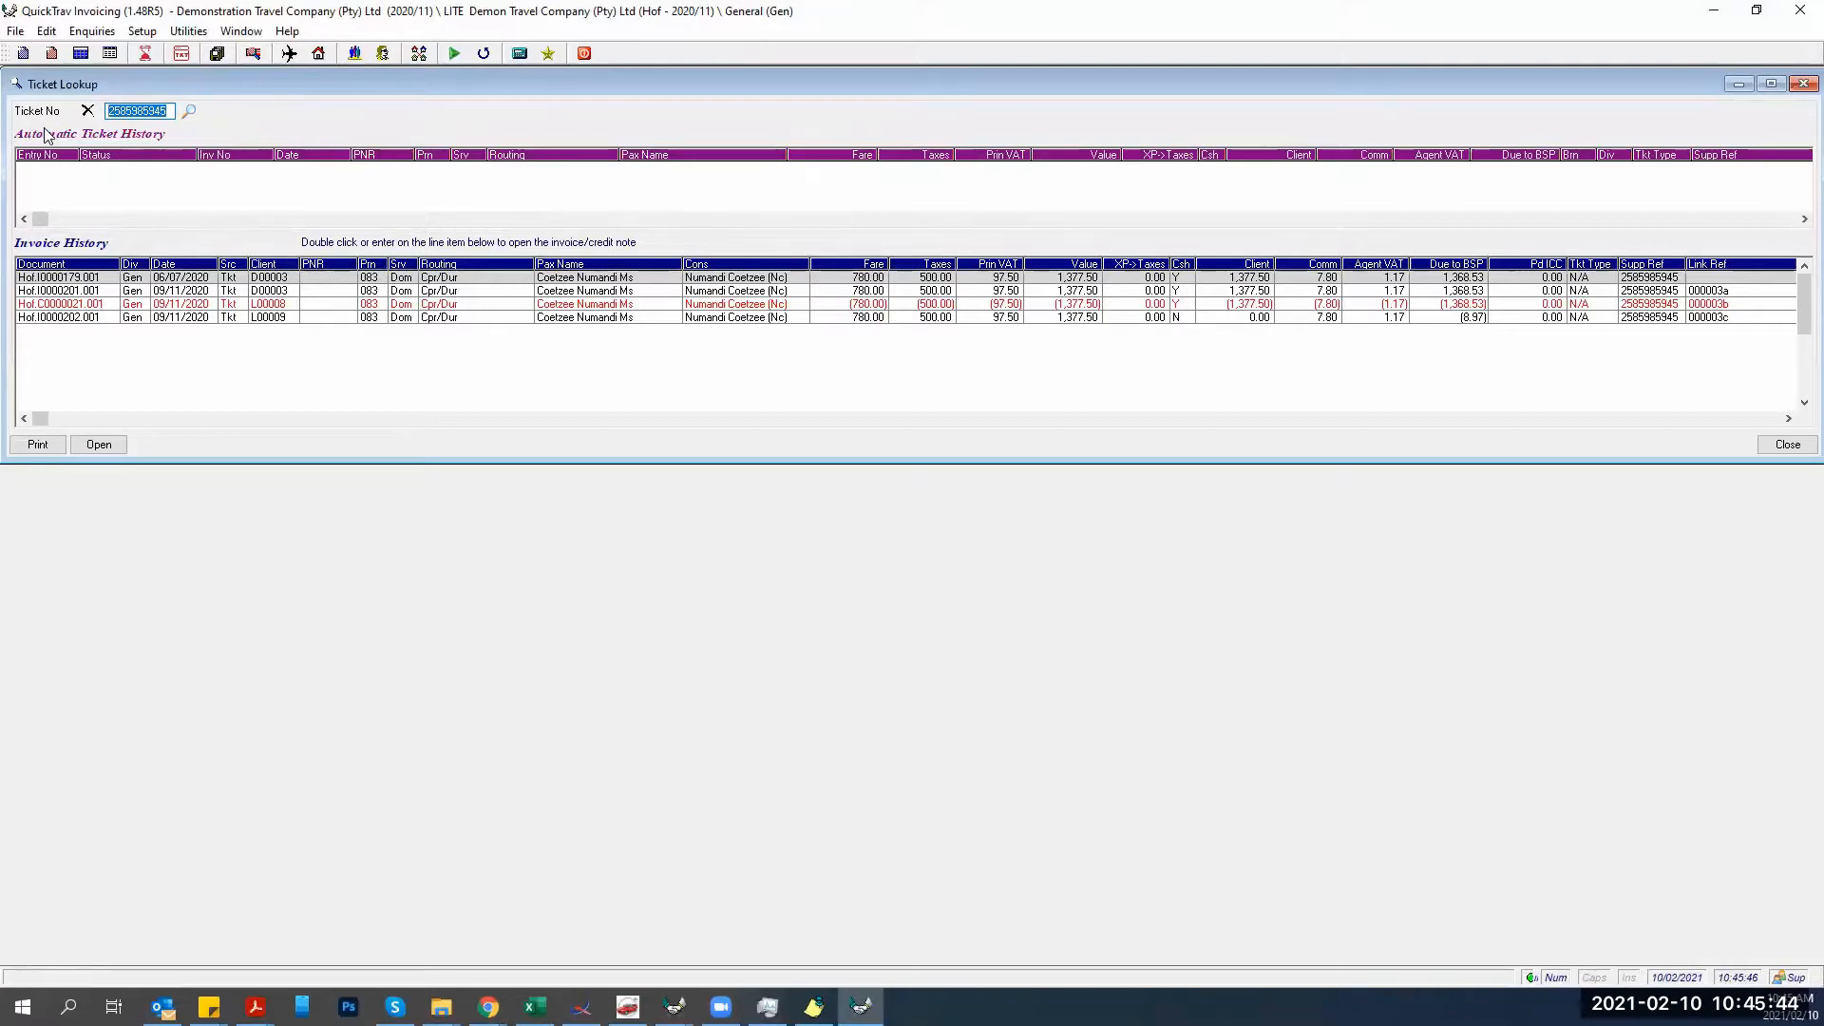
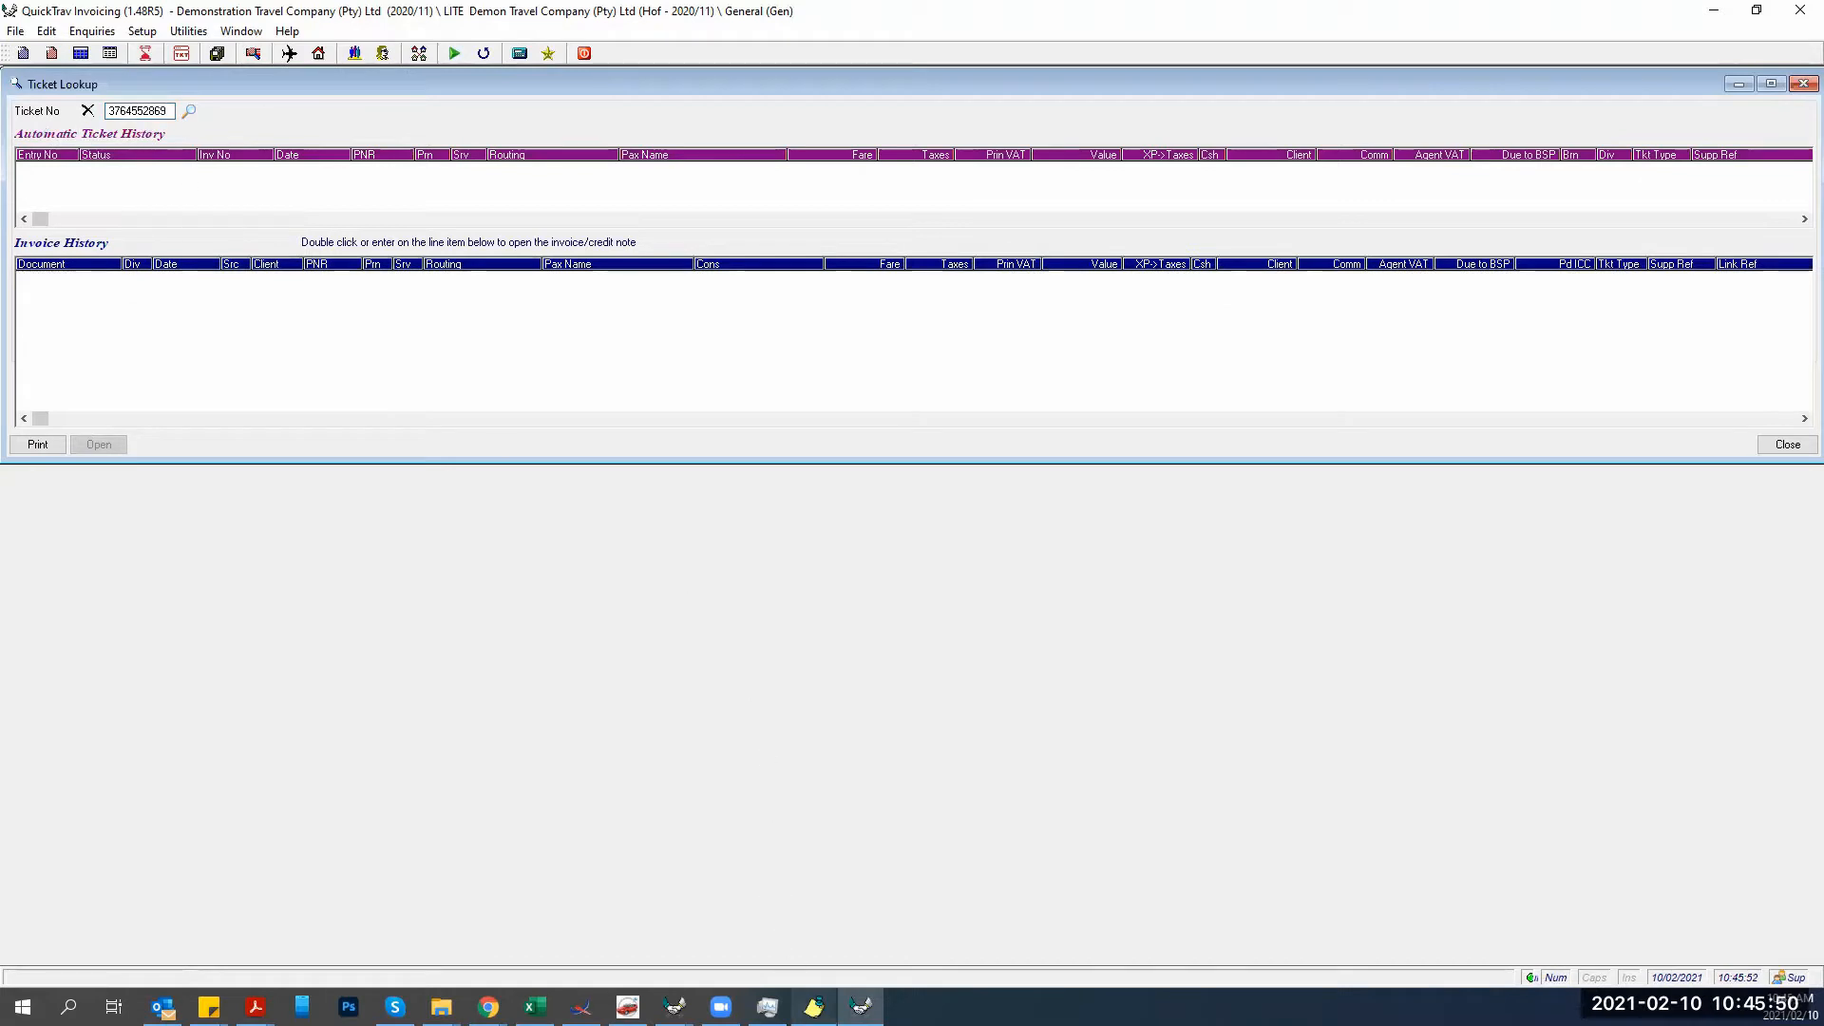
pyautogui.click(254, 1007)
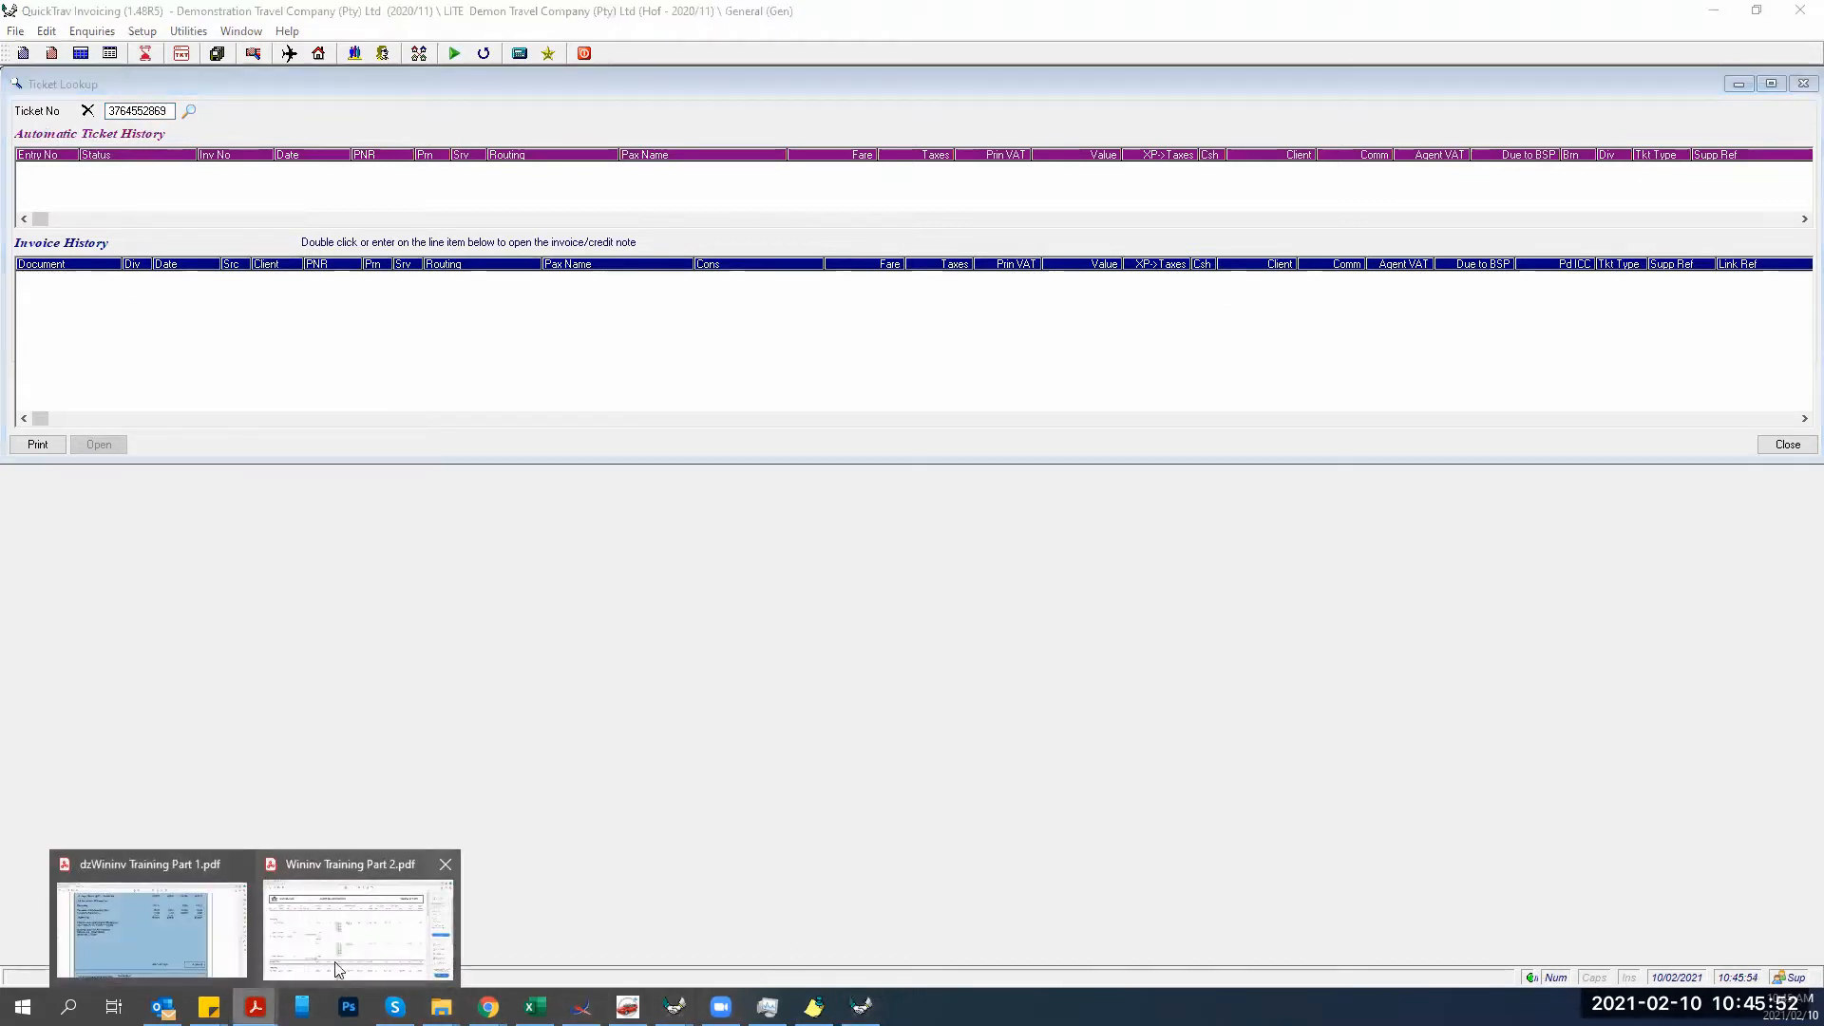
pyautogui.click(316, 953)
pyautogui.scroll(-3, 419, 533)
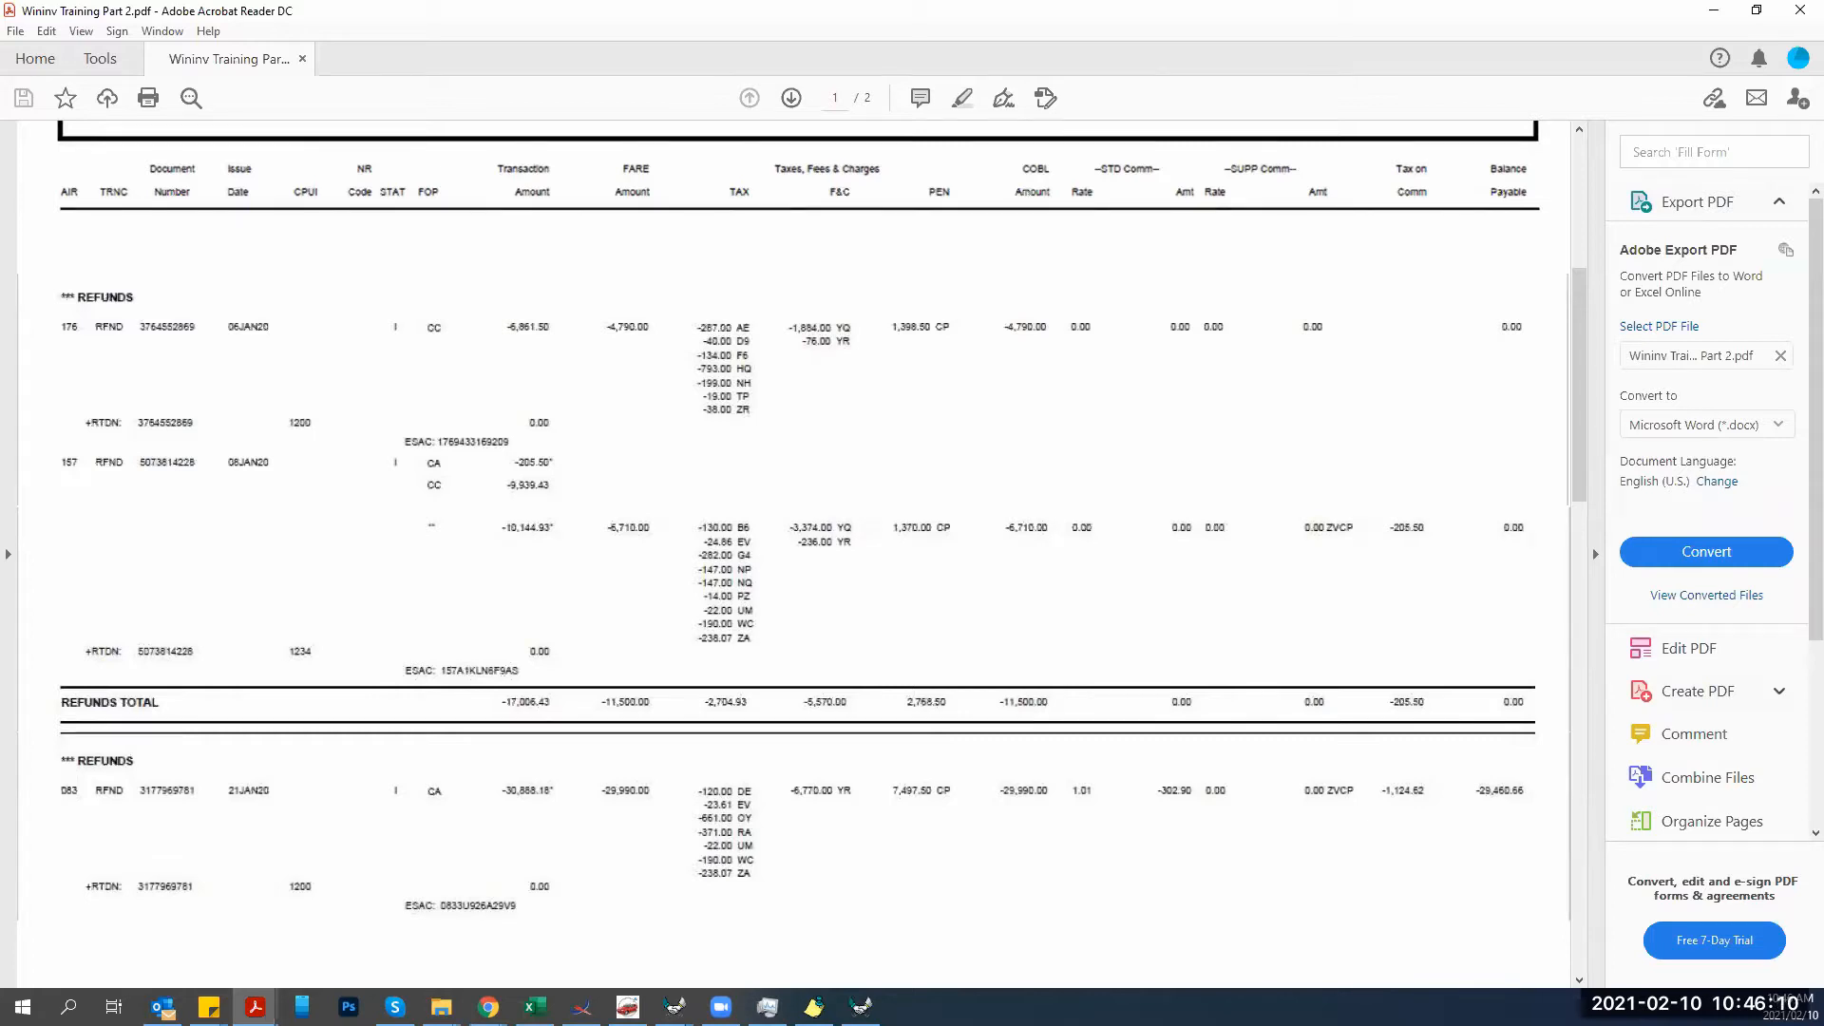
# Scroll through the refund rows on pages 1 and 2 of the billing PDF.
pyautogui.scroll(-5, 469, 559)
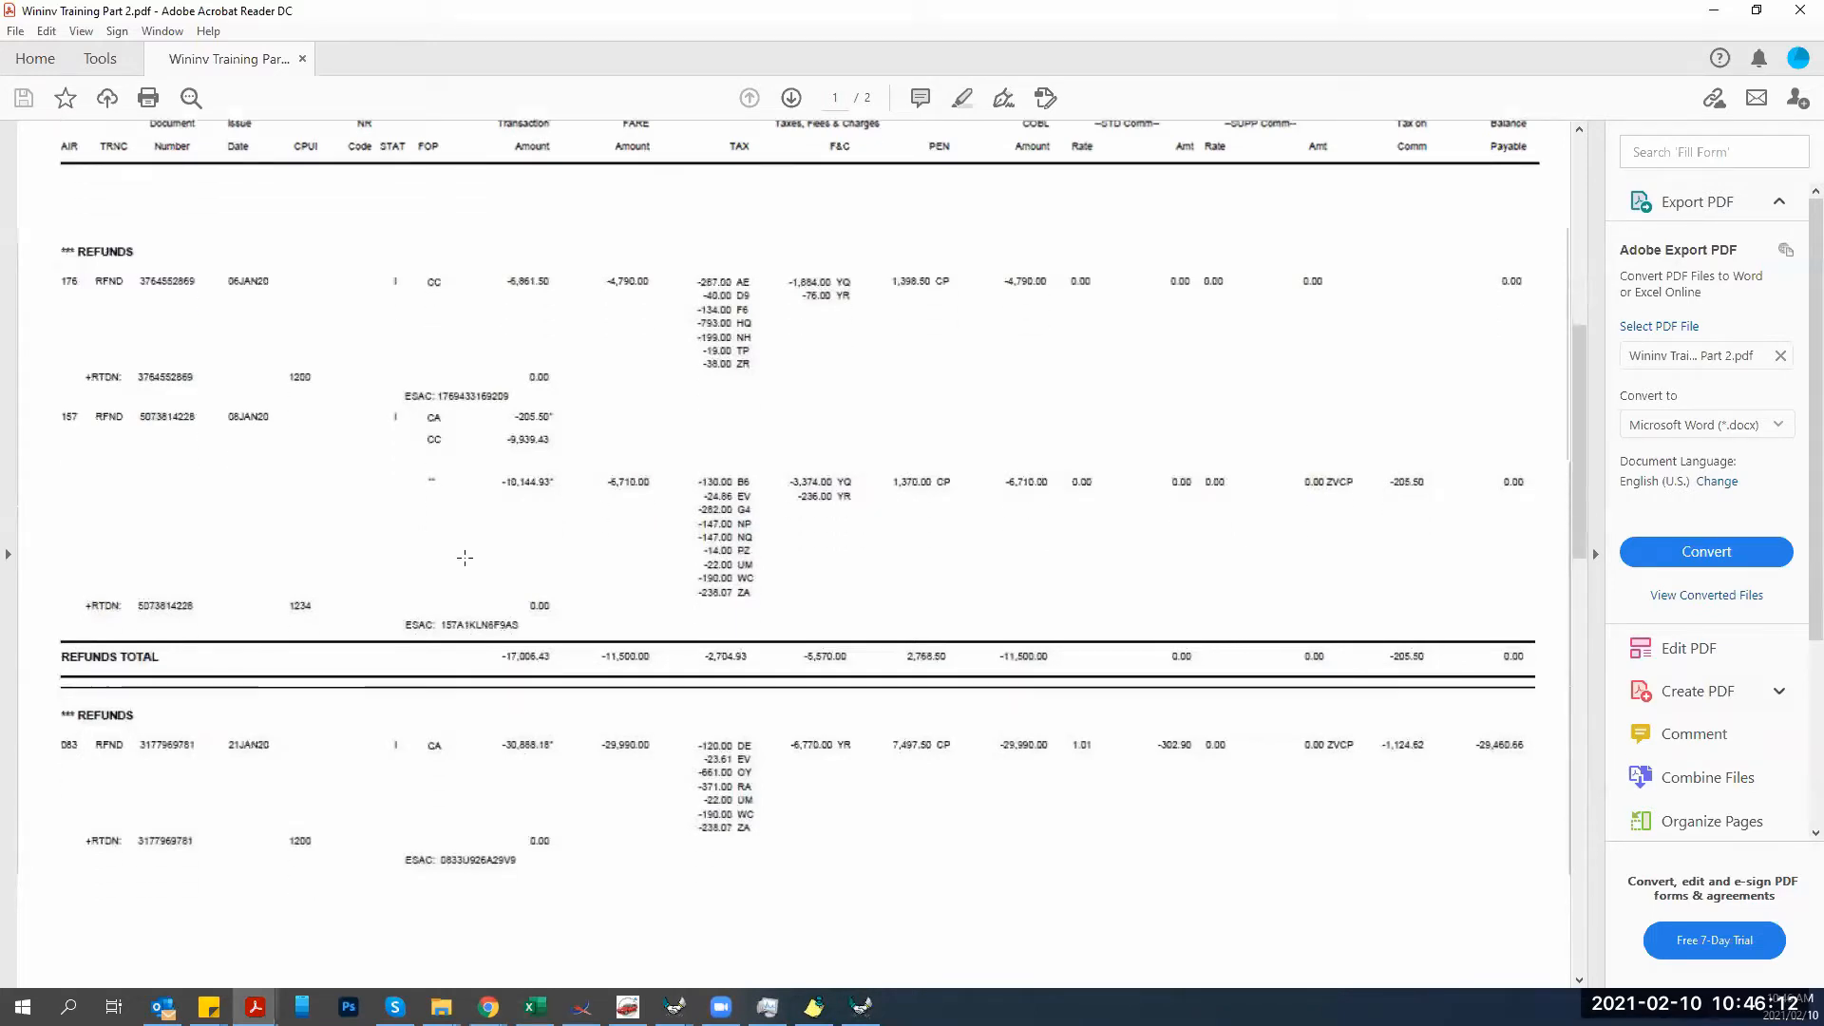
pyautogui.scroll(-2, 468, 561)
pyautogui.scroll(2, 468, 562)
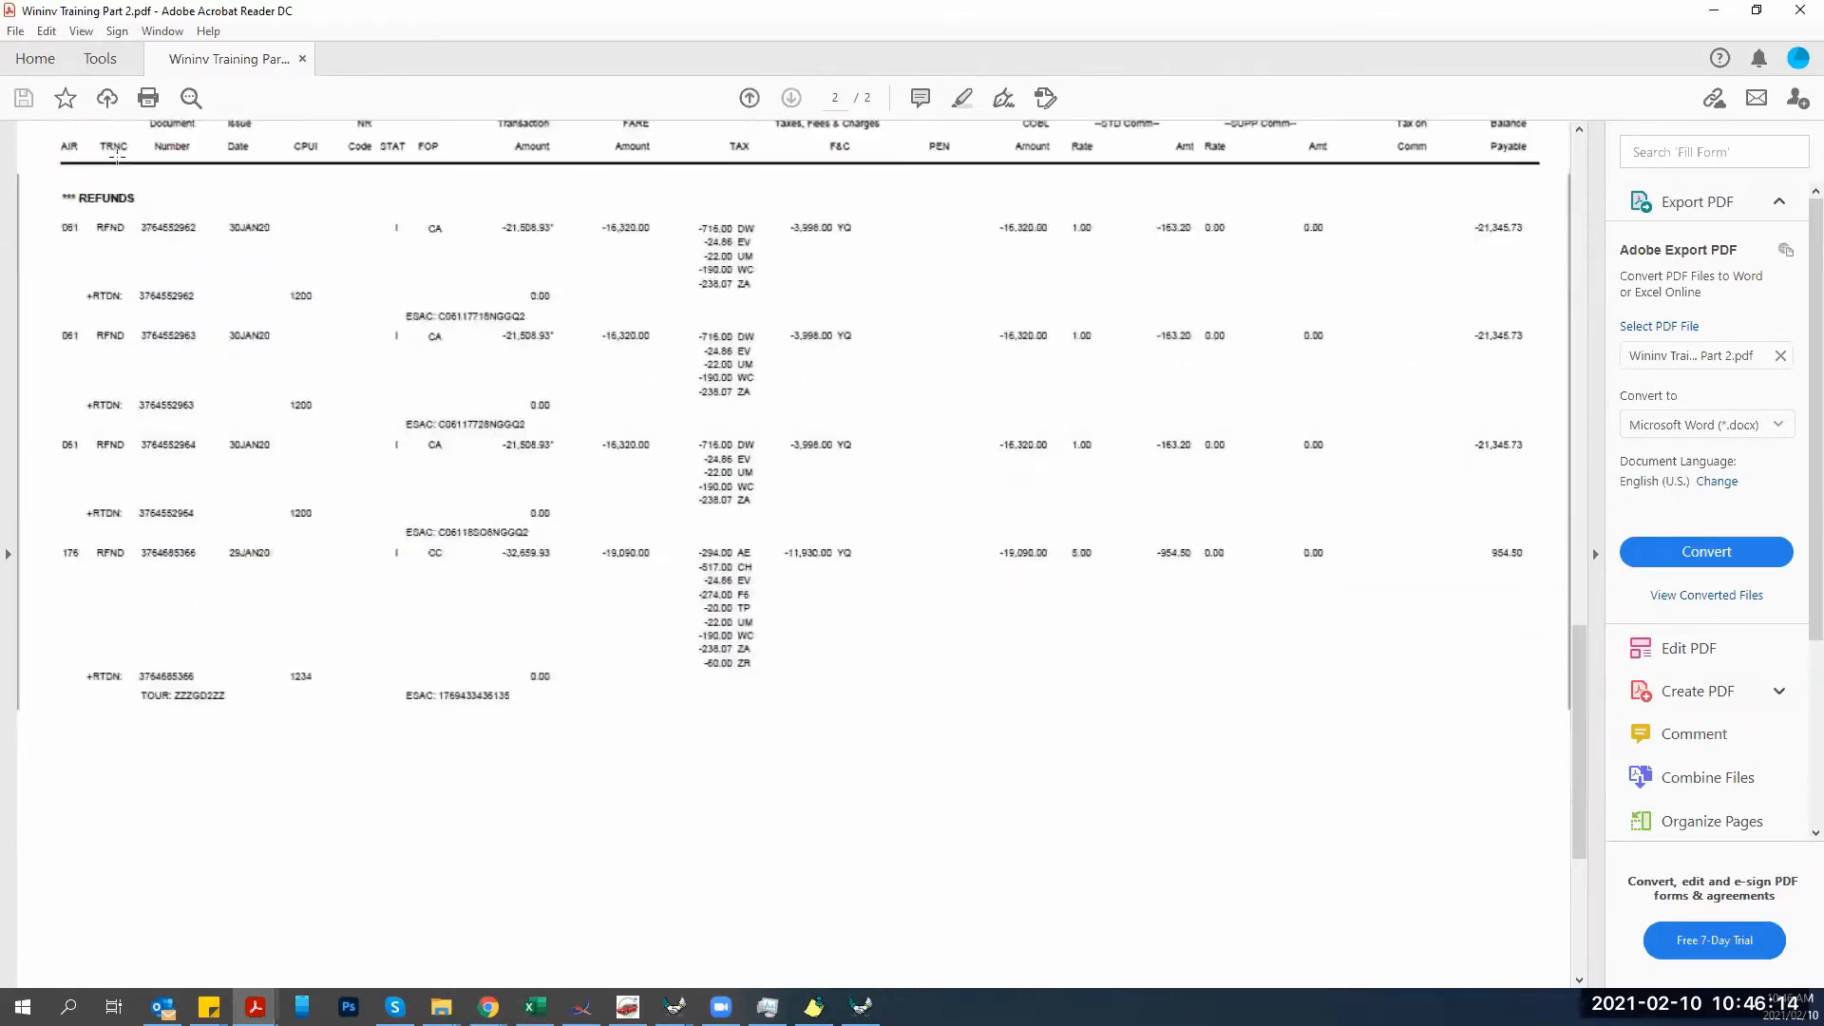
pyautogui.scroll(1, 173, 434)
pyautogui.scroll(8, 174, 434)
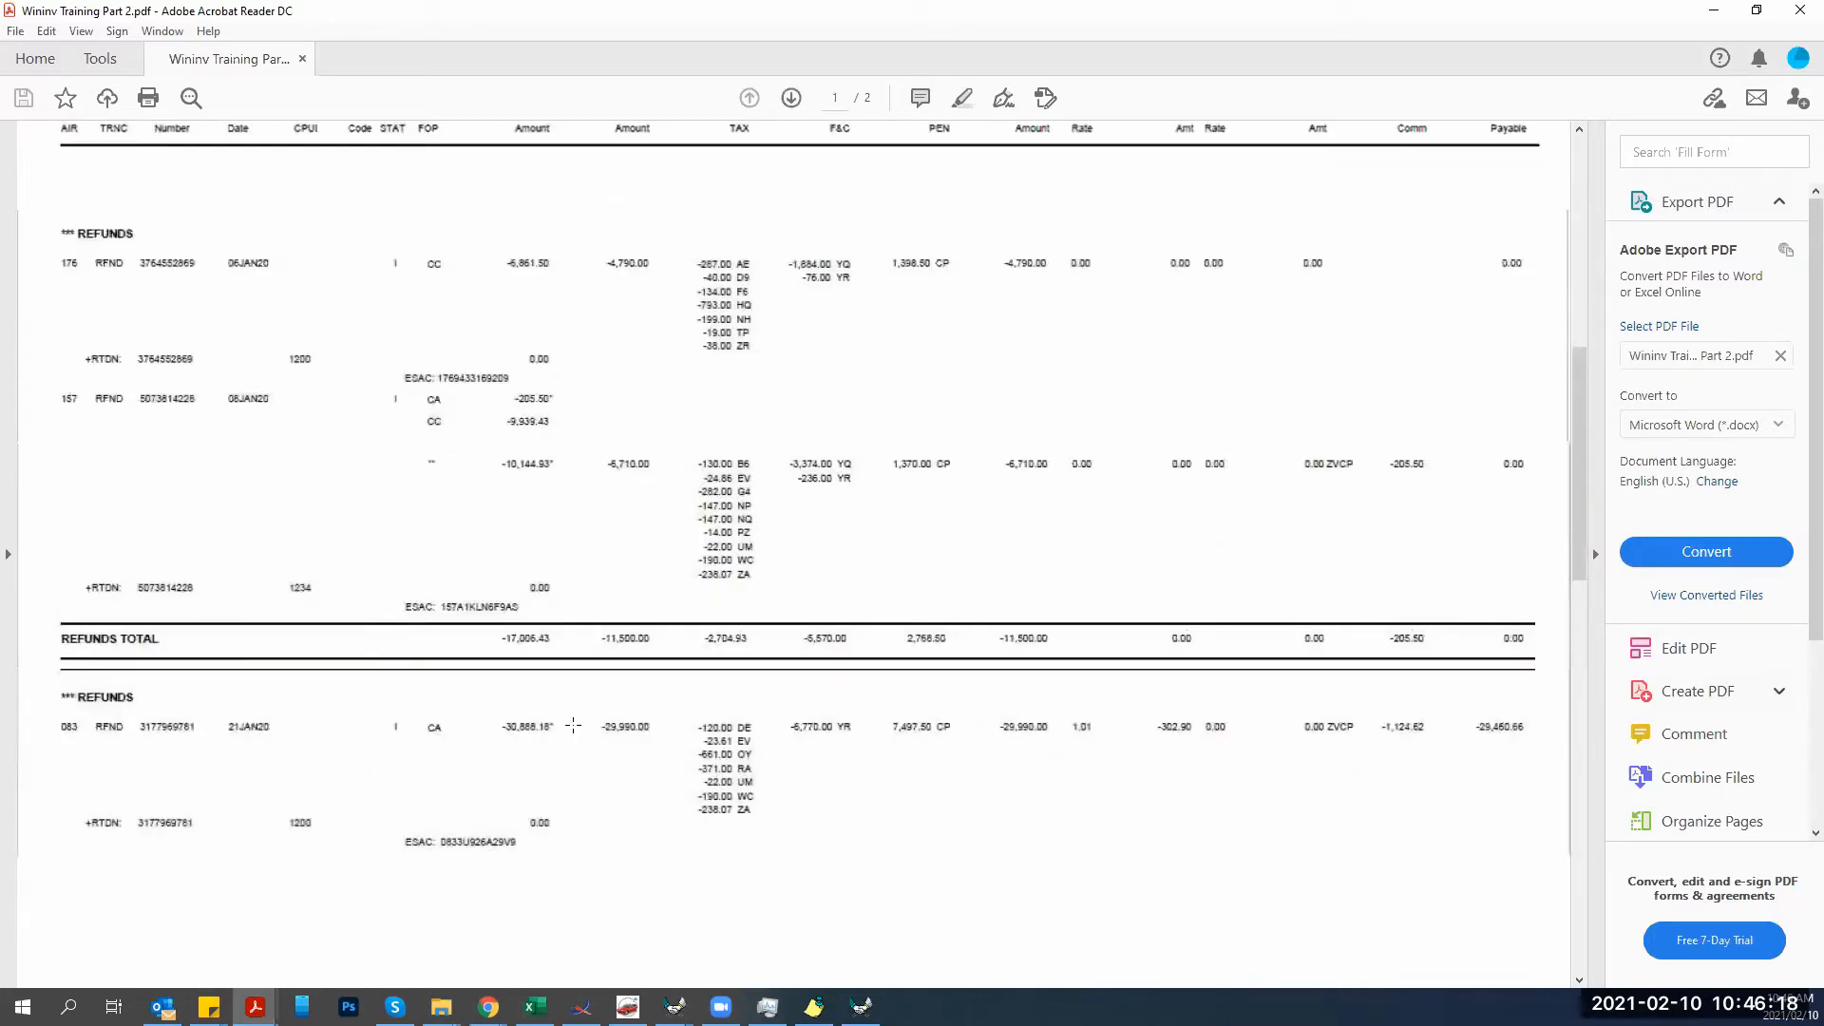
# Bring QuickTrav Invoicing back to the front and maximize its window.
pyautogui.click(861, 1006)
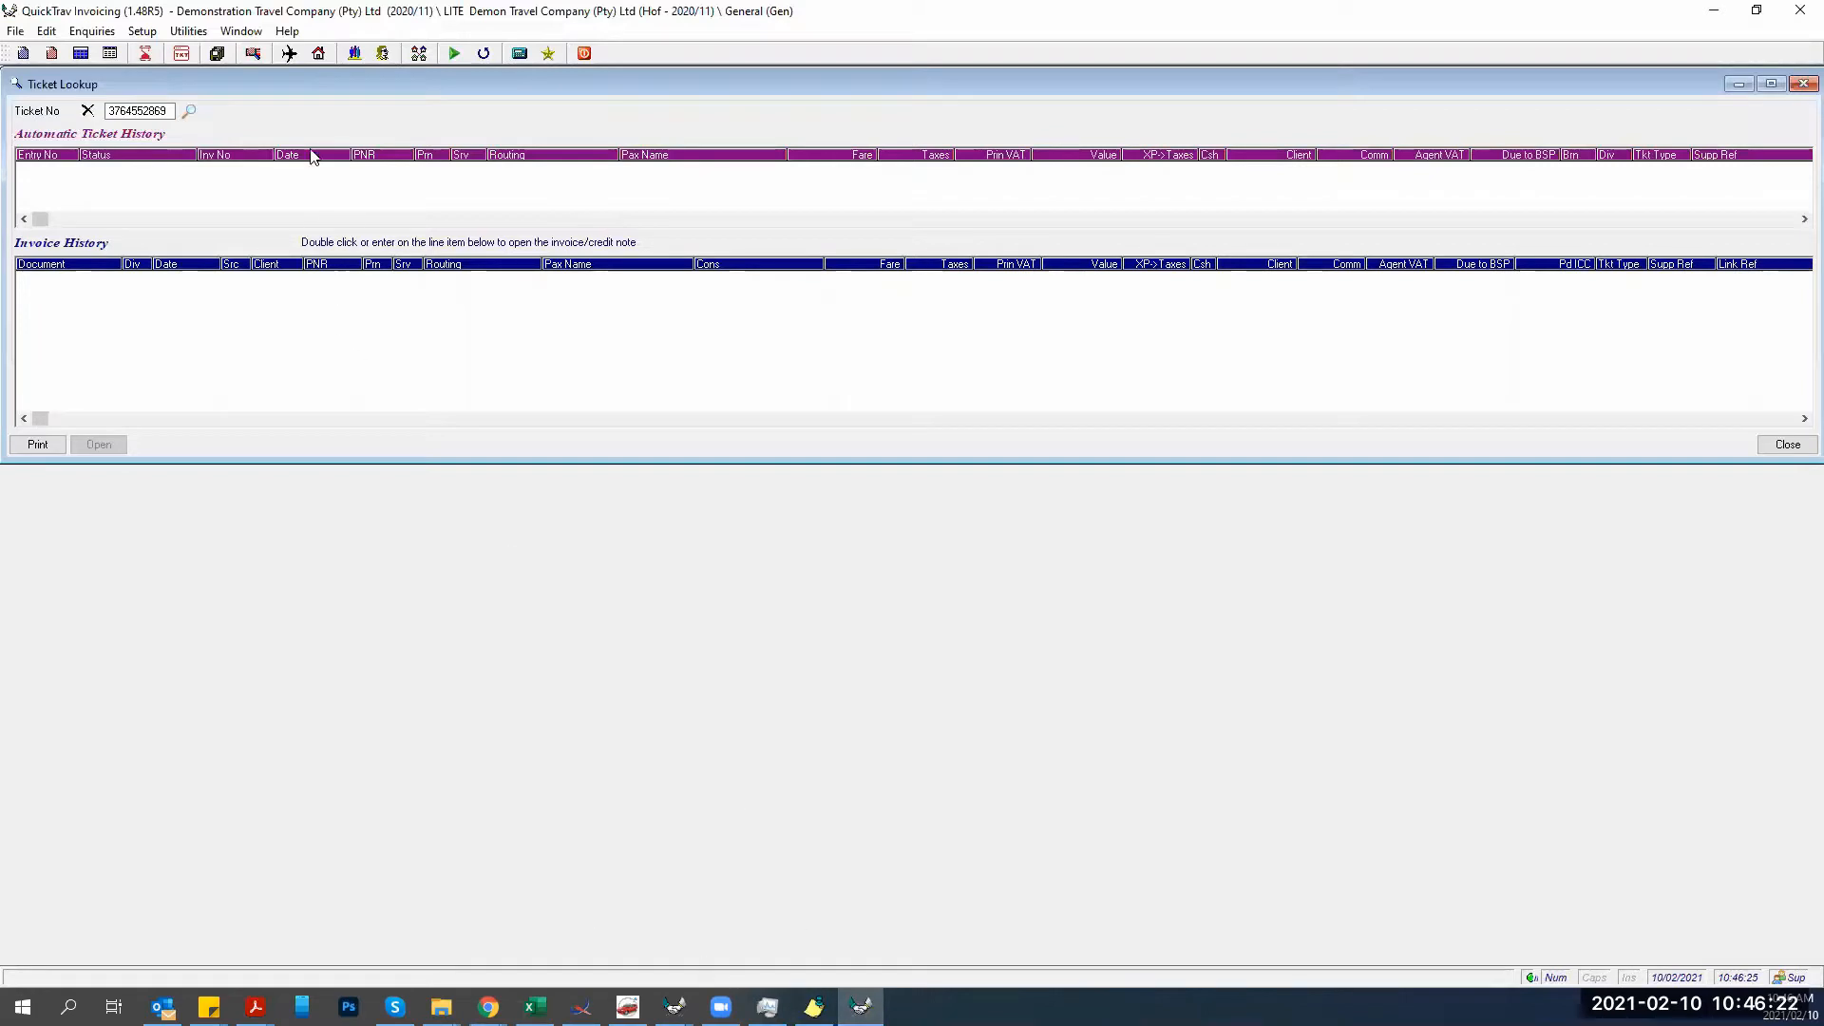
pyautogui.click(255, 1006)
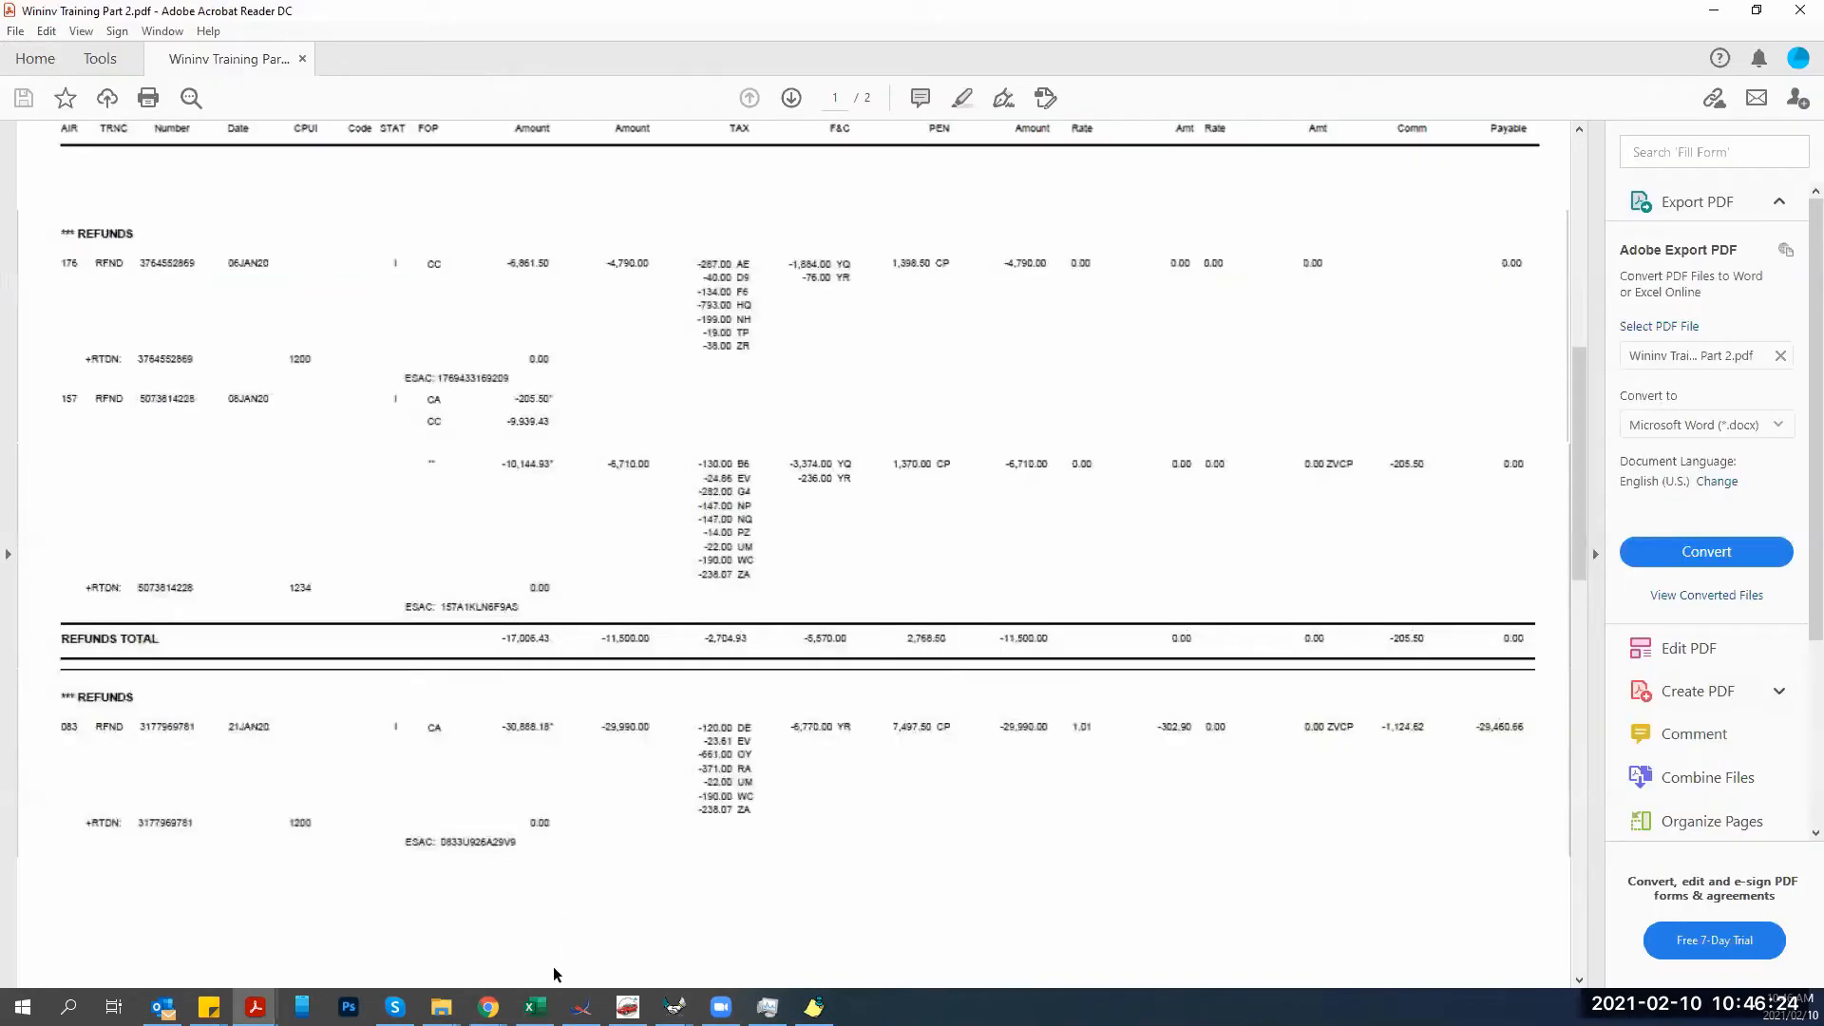
pyautogui.click(673, 1006)
pyautogui.click(600, 917)
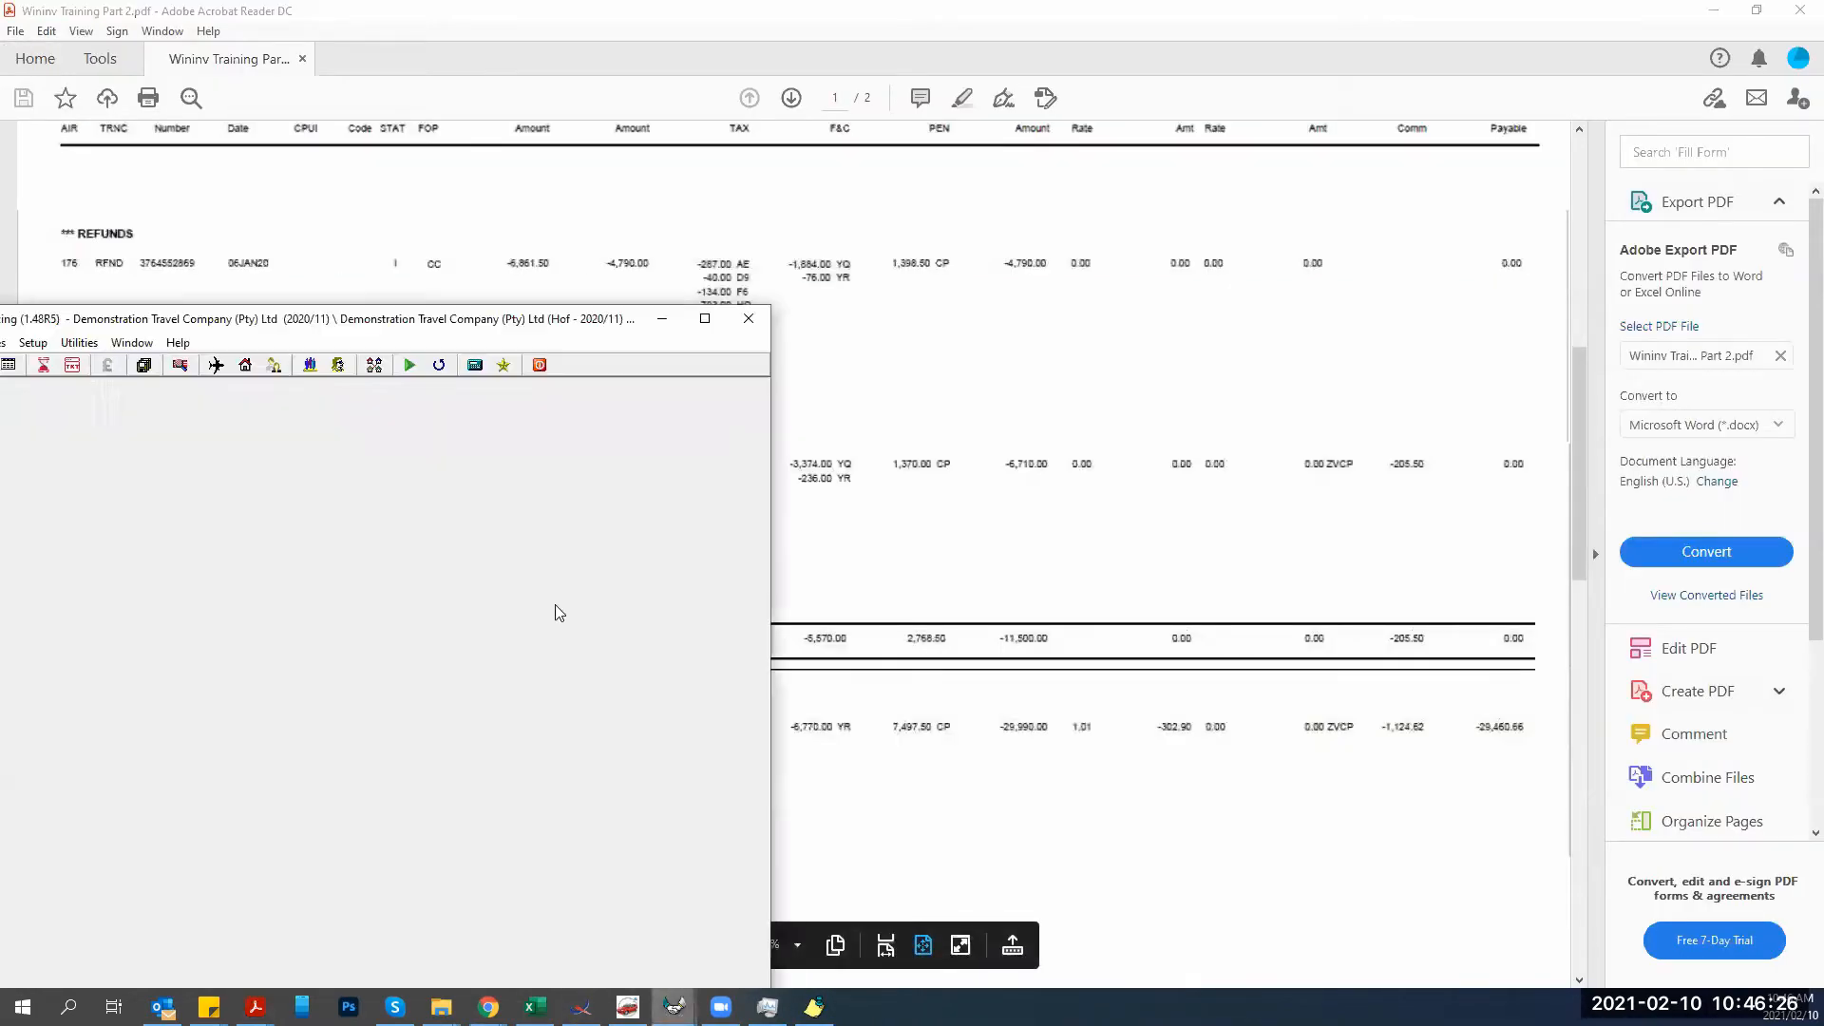
pyautogui.doubleClick(591, 323)
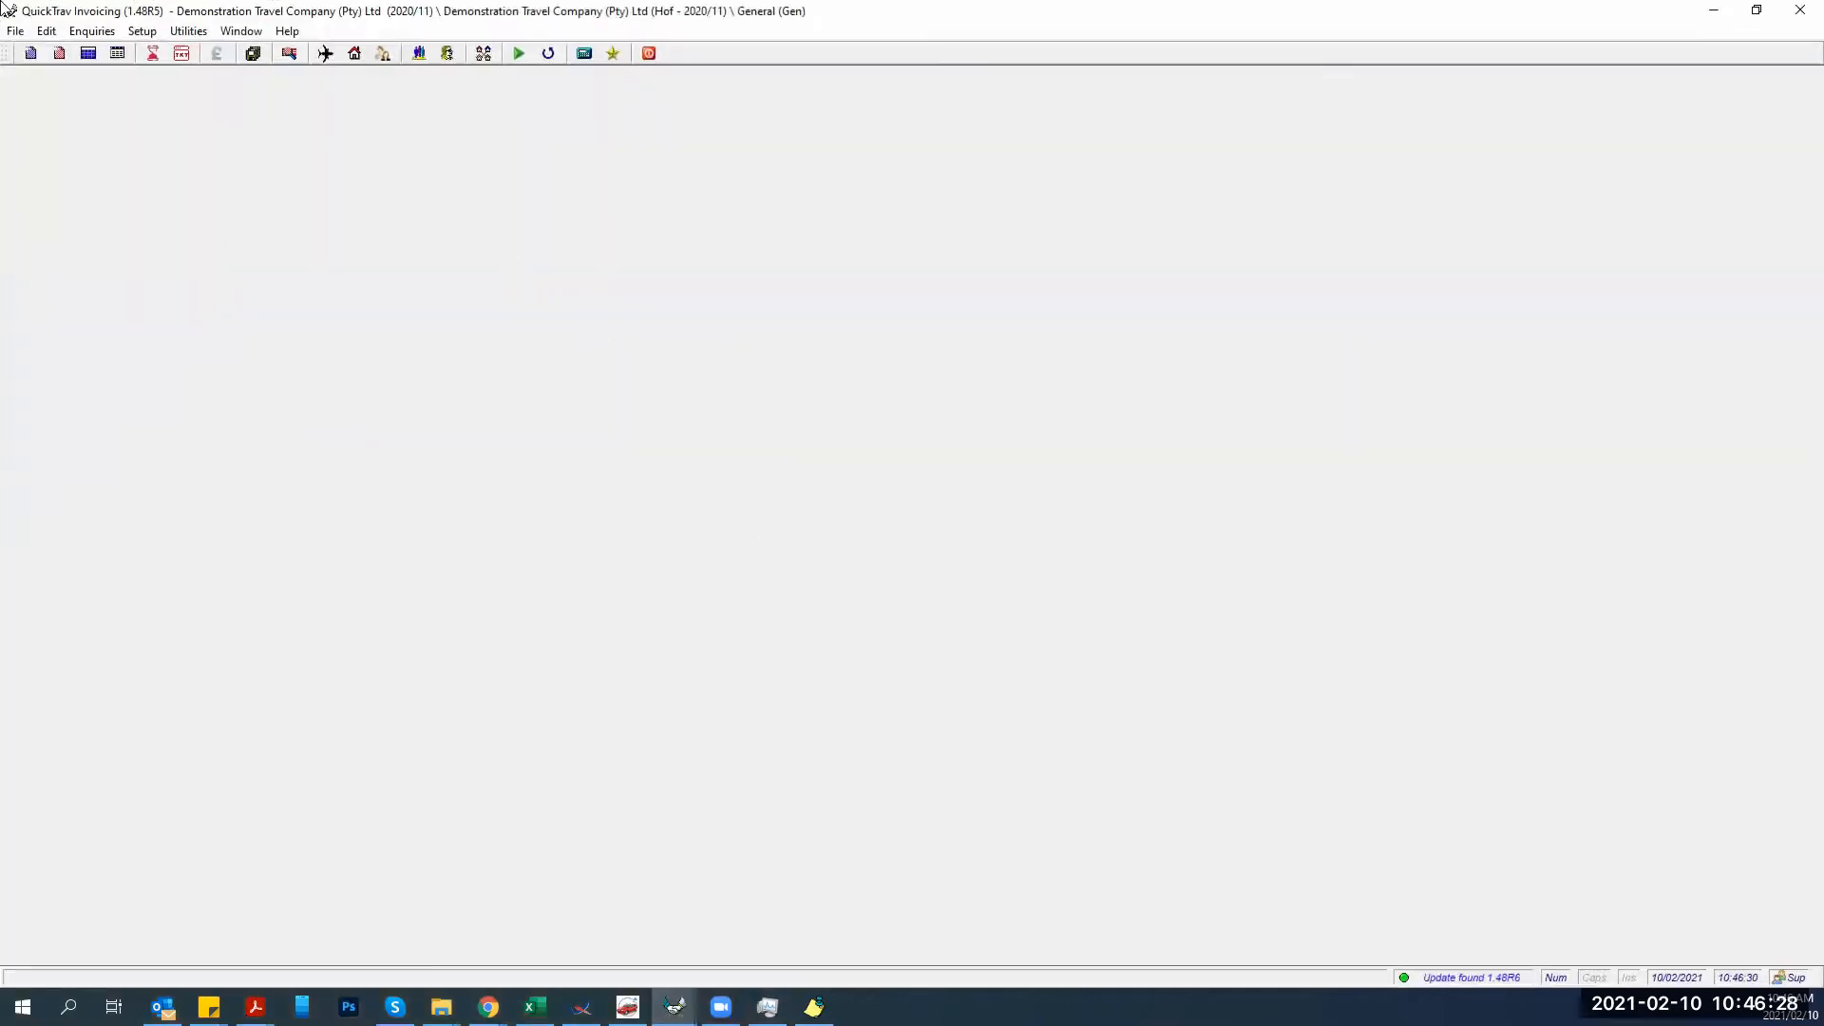
pyautogui.click(288, 54)
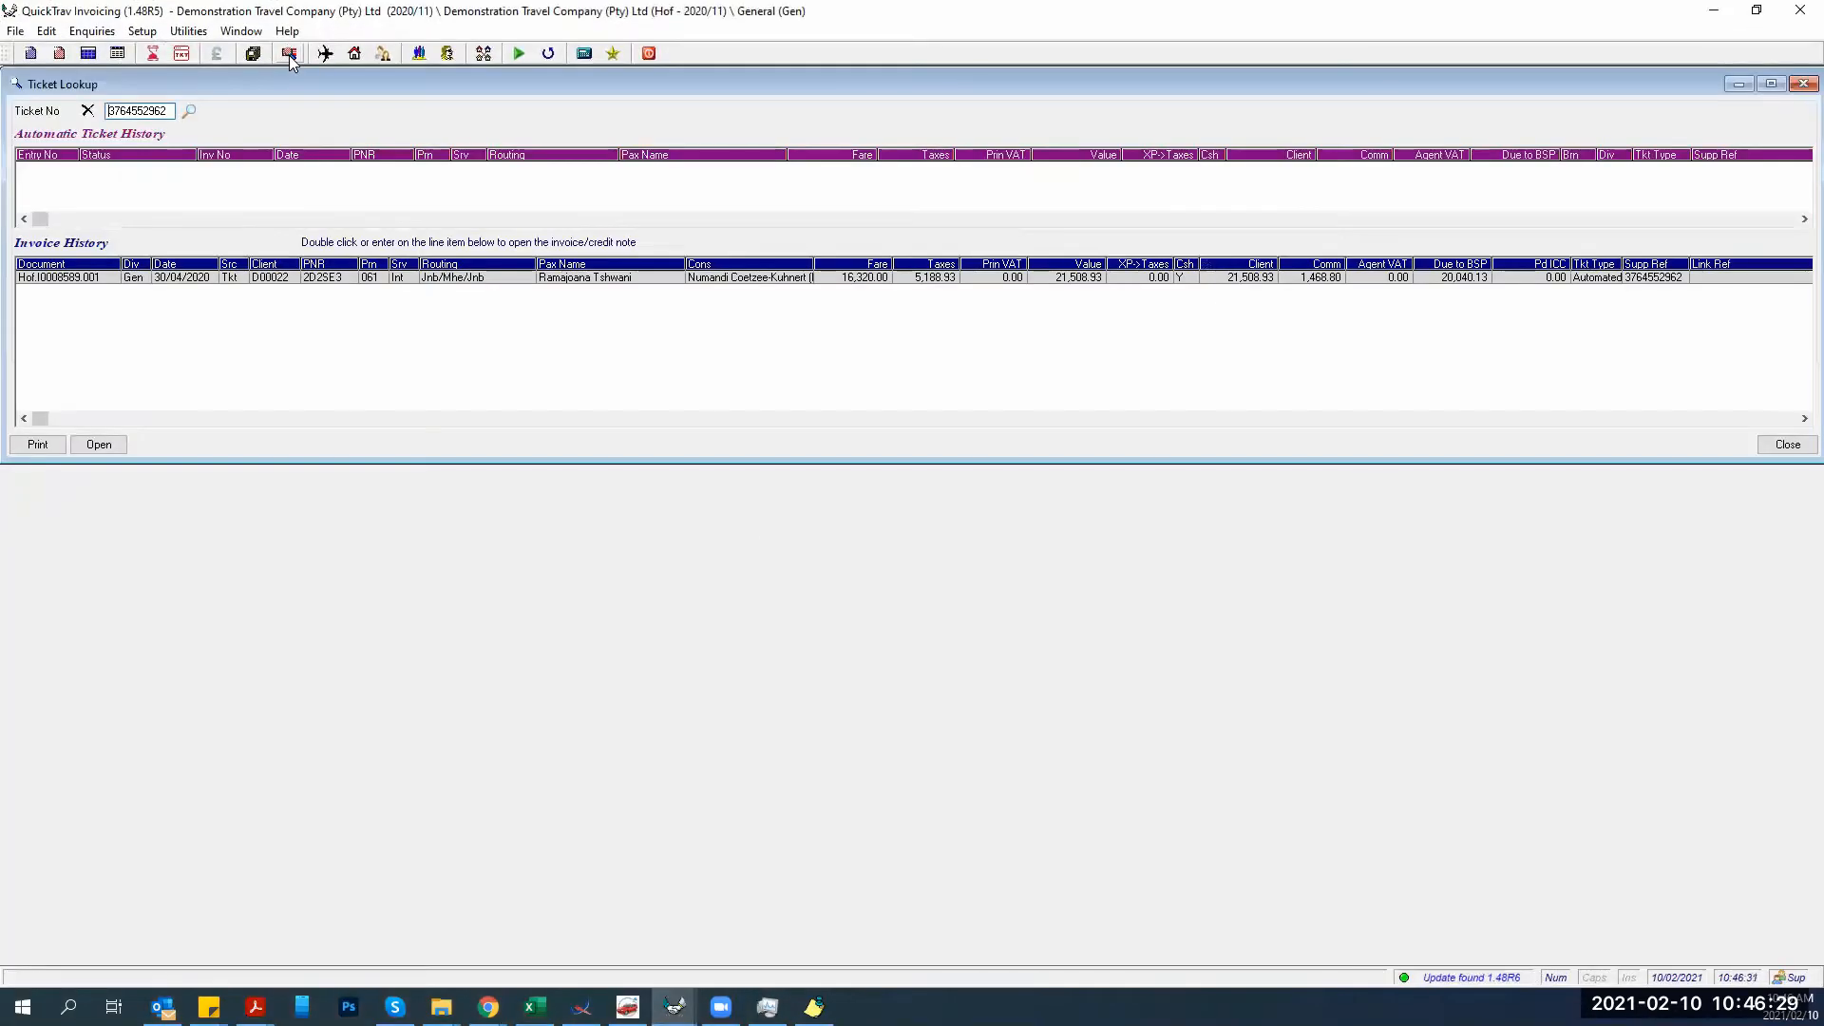
pyautogui.doubleClick(167, 113)
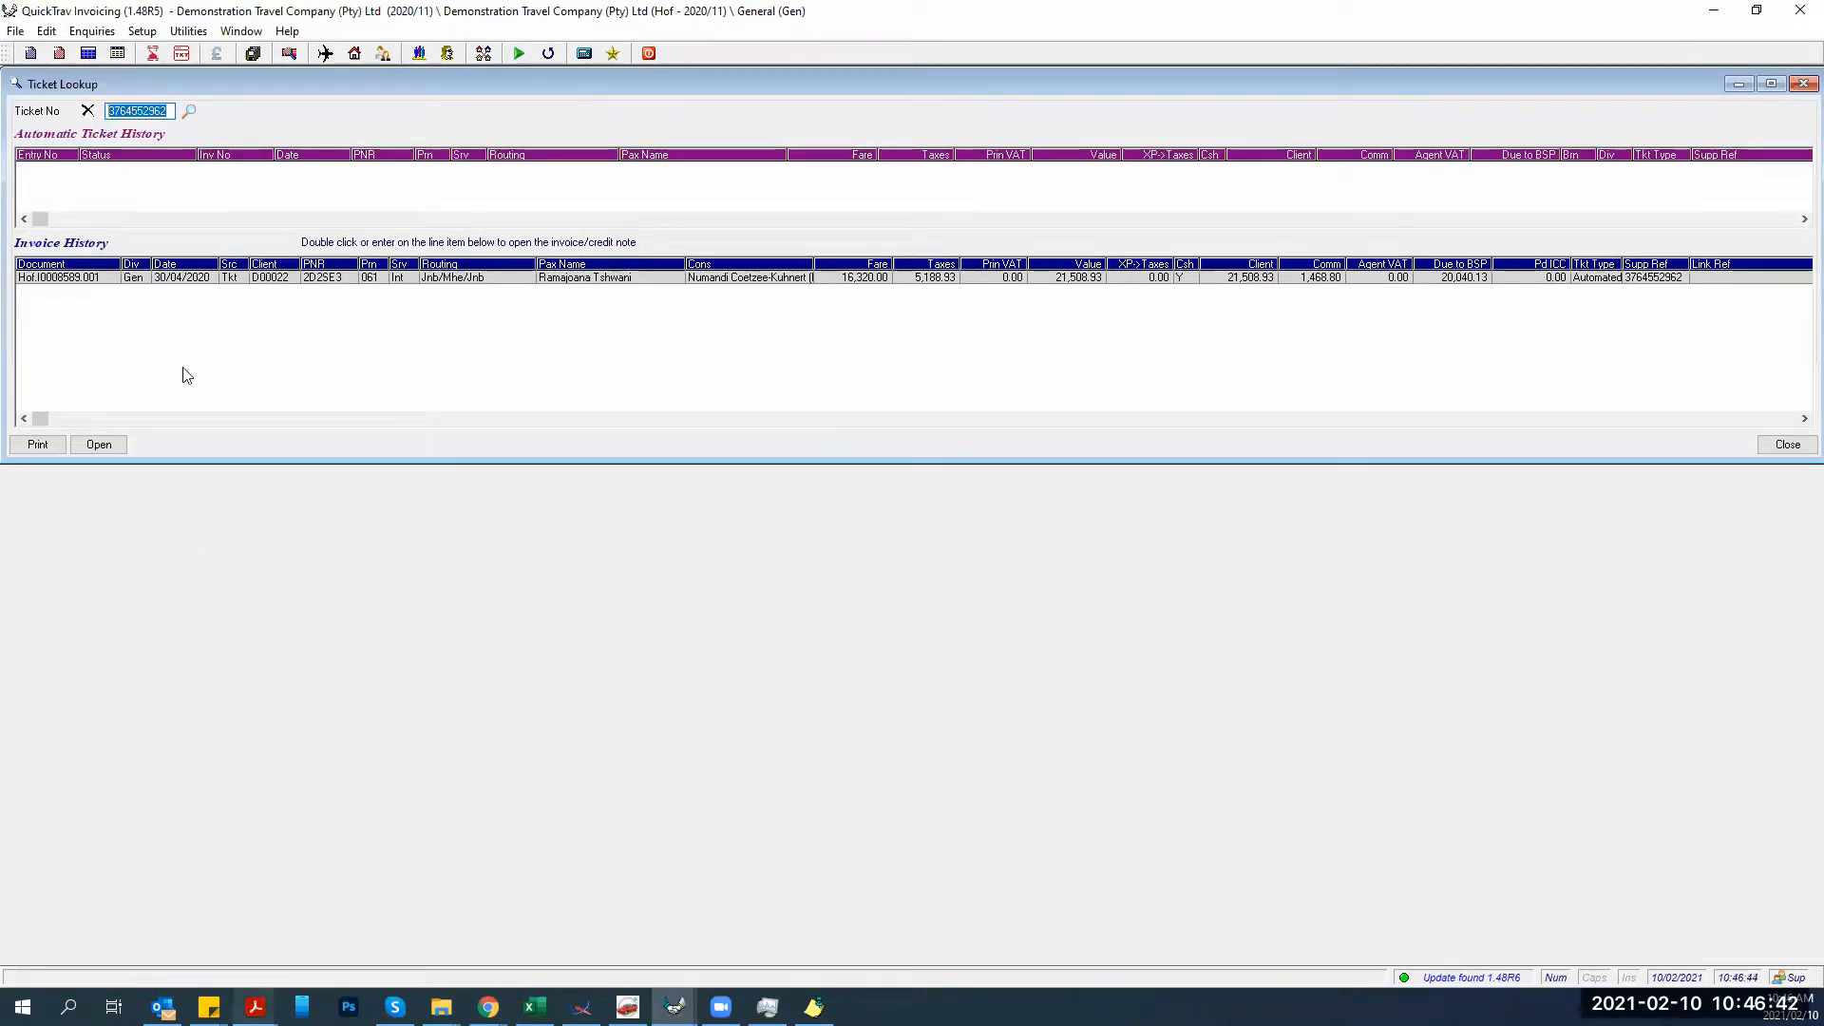
pyautogui.click(254, 1007)
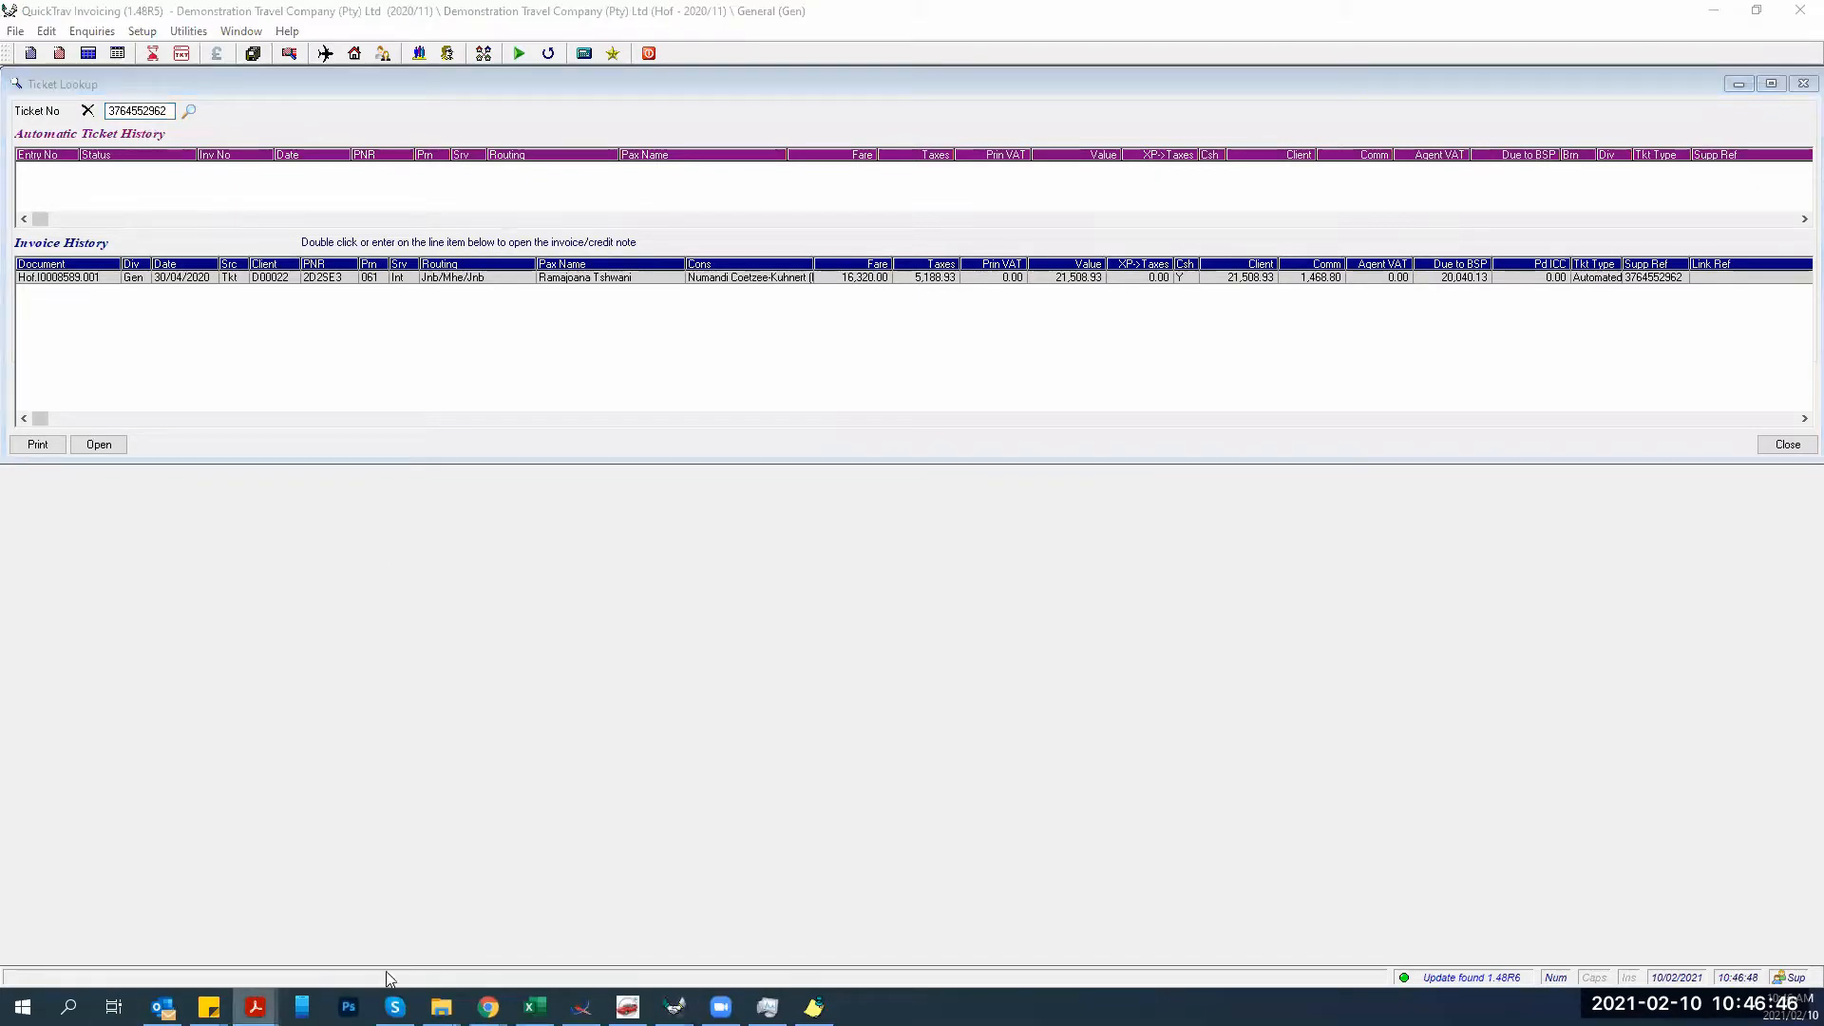
pyautogui.click(255, 1007)
pyautogui.click(354, 916)
pyautogui.scroll(2, 216, 647)
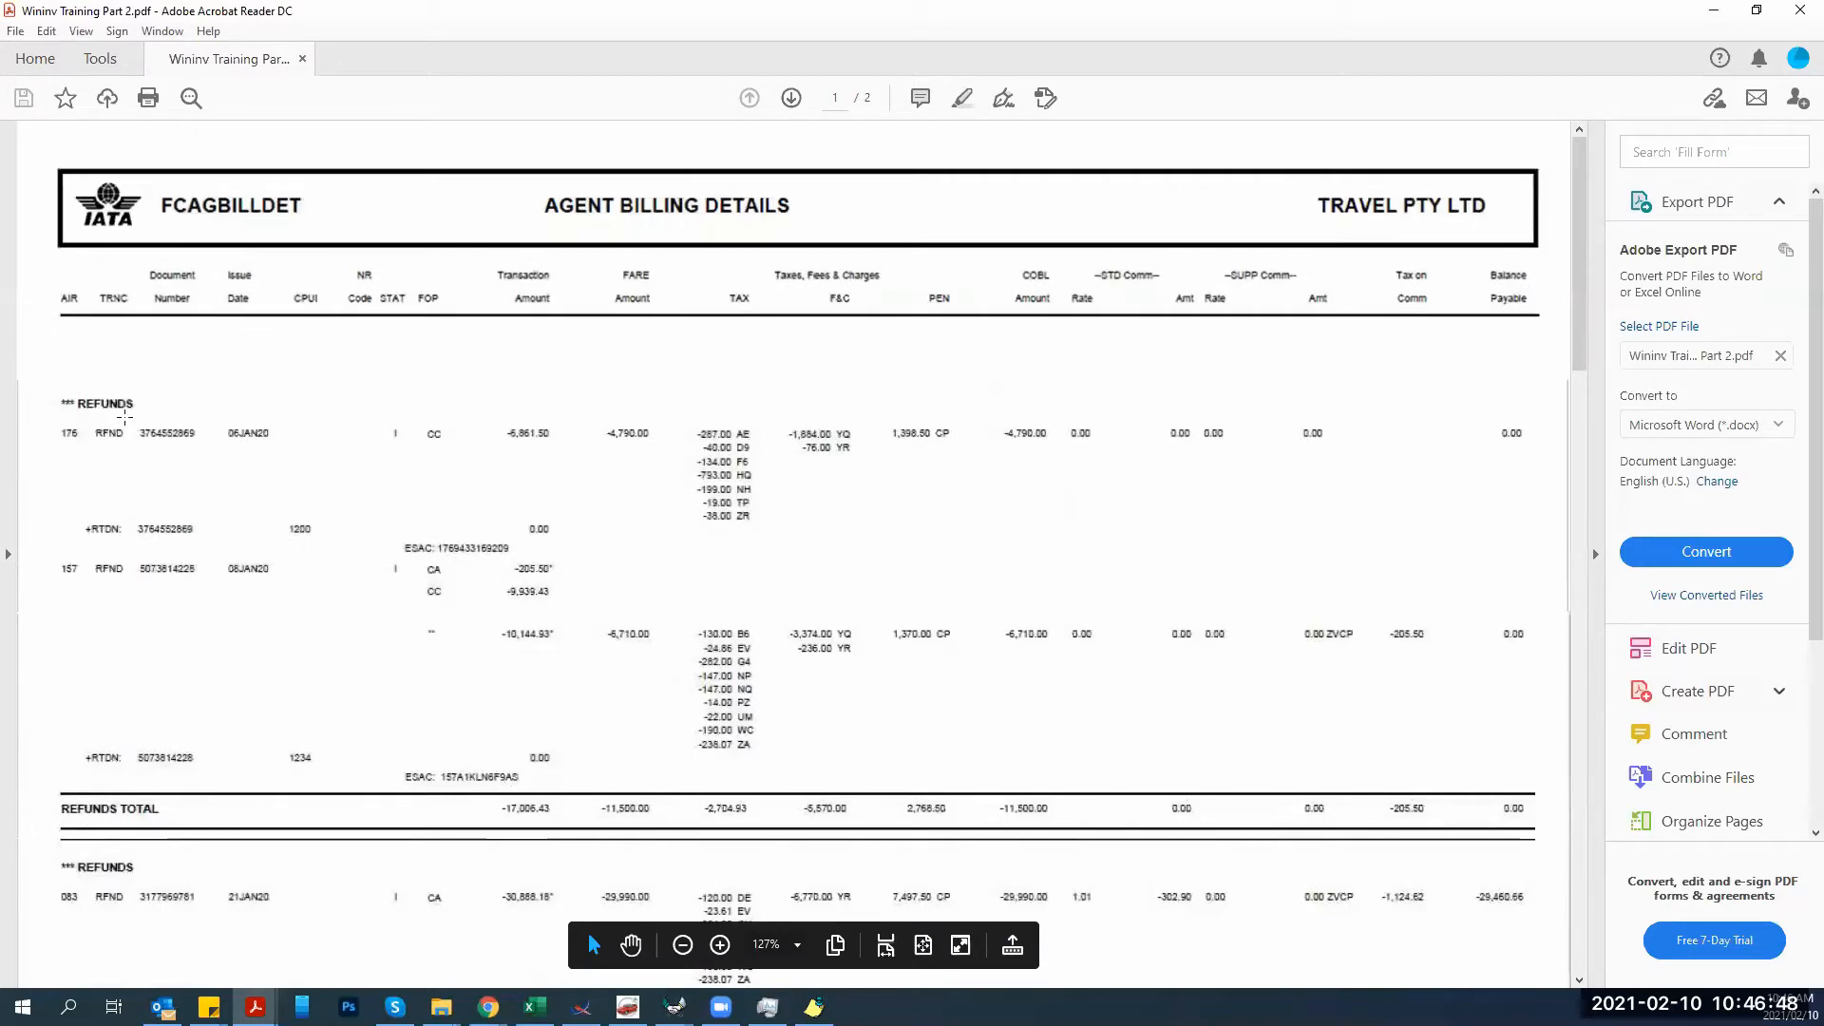
pyautogui.moveTo(126, 419); pyautogui.dragTo(216, 470)
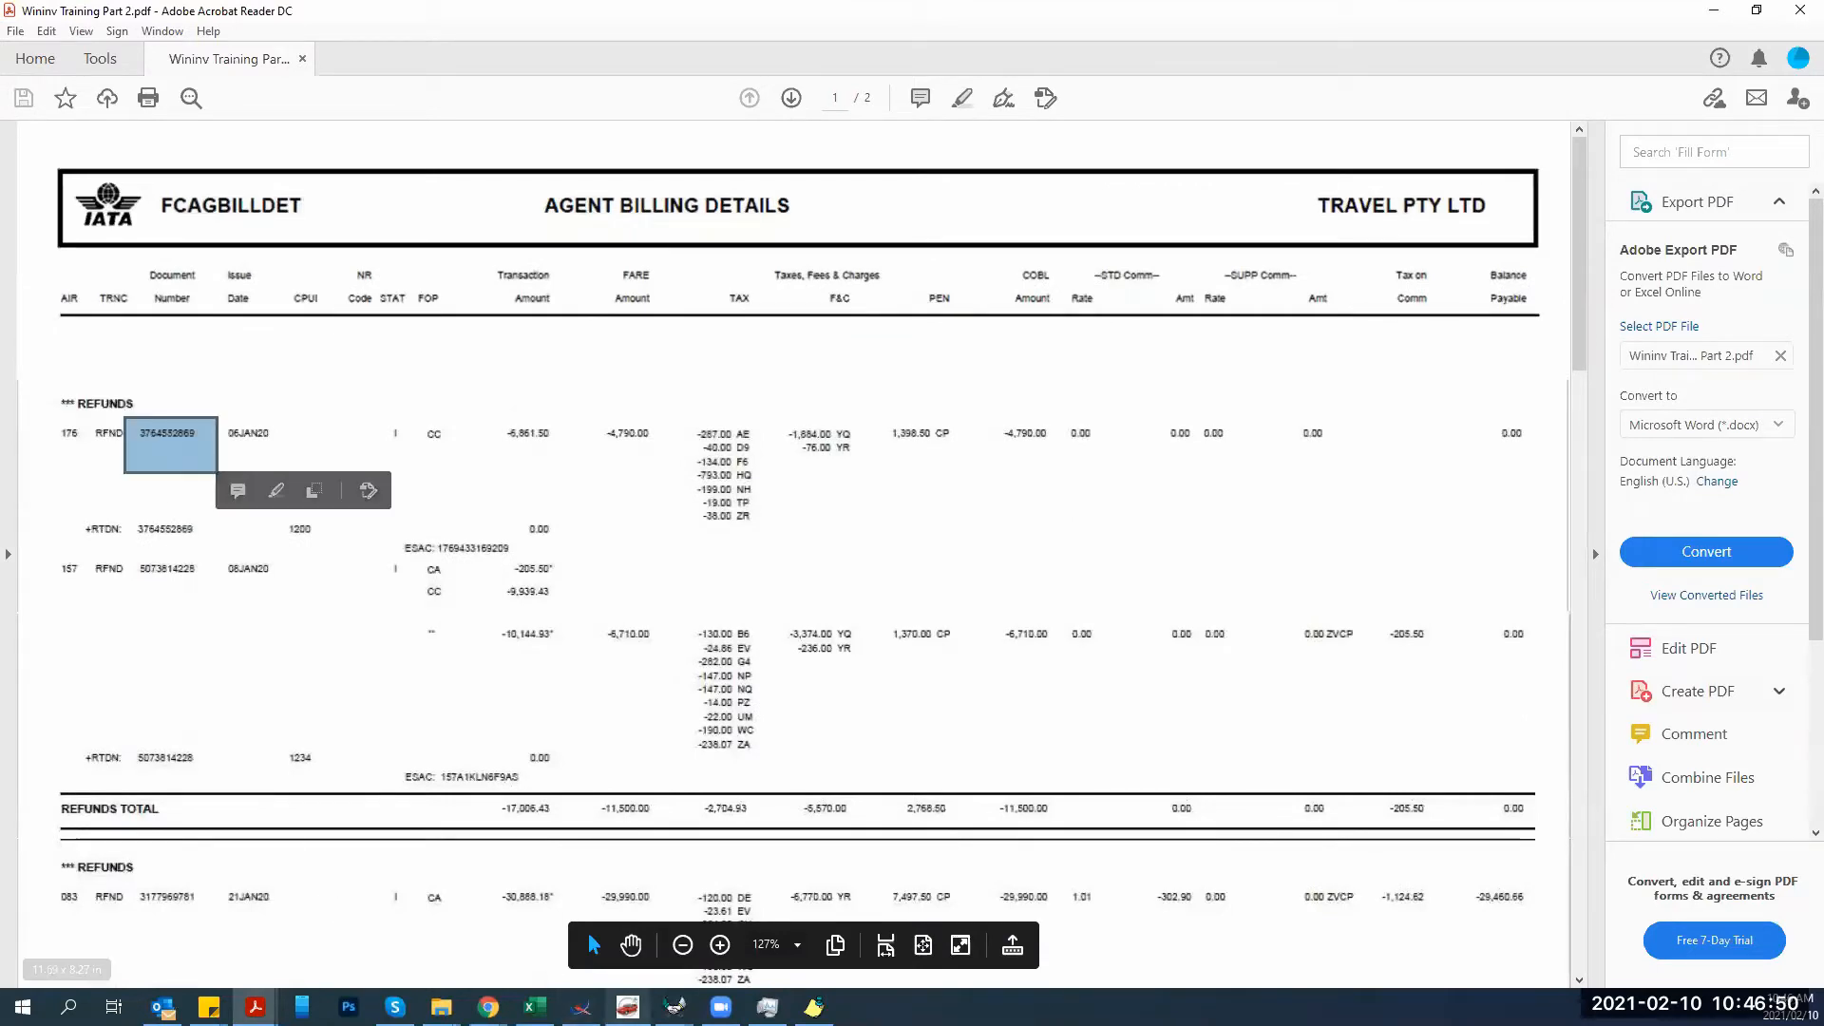
pyautogui.click(674, 1006)
pyautogui.click(583, 933)
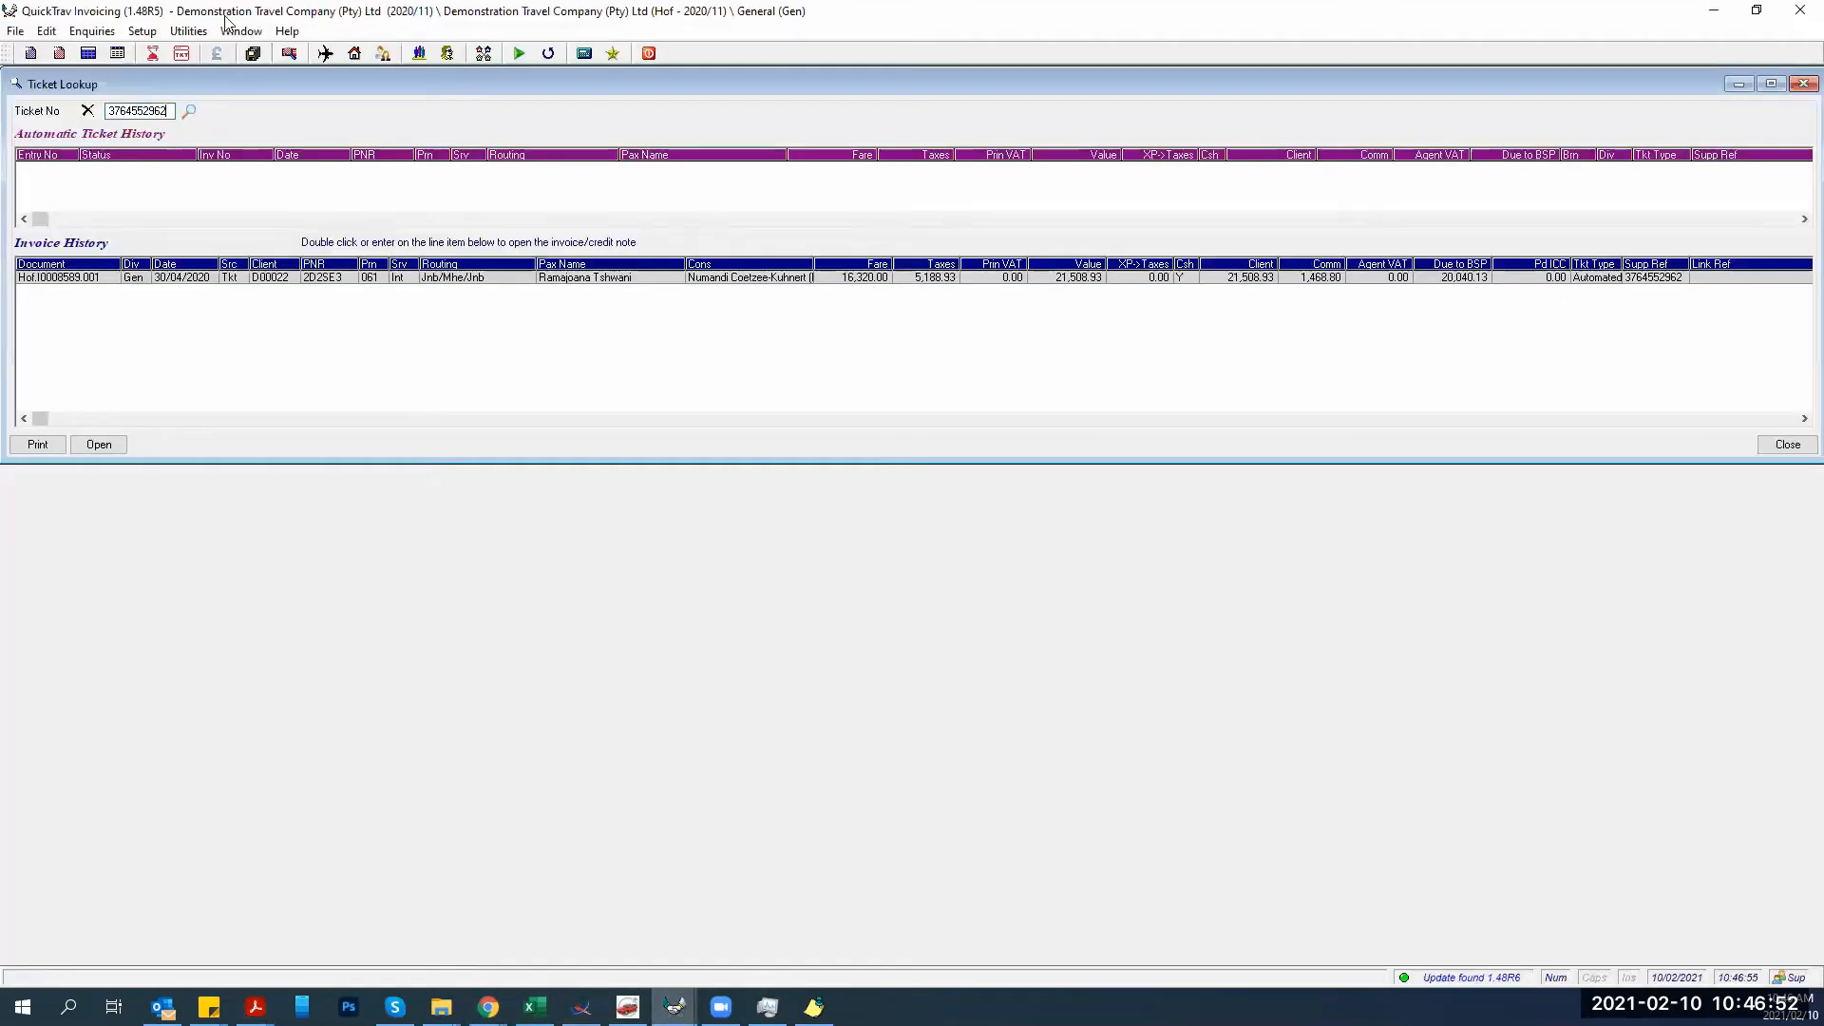
pyautogui.click(164, 109)
pyautogui.doubleClick(163, 109)
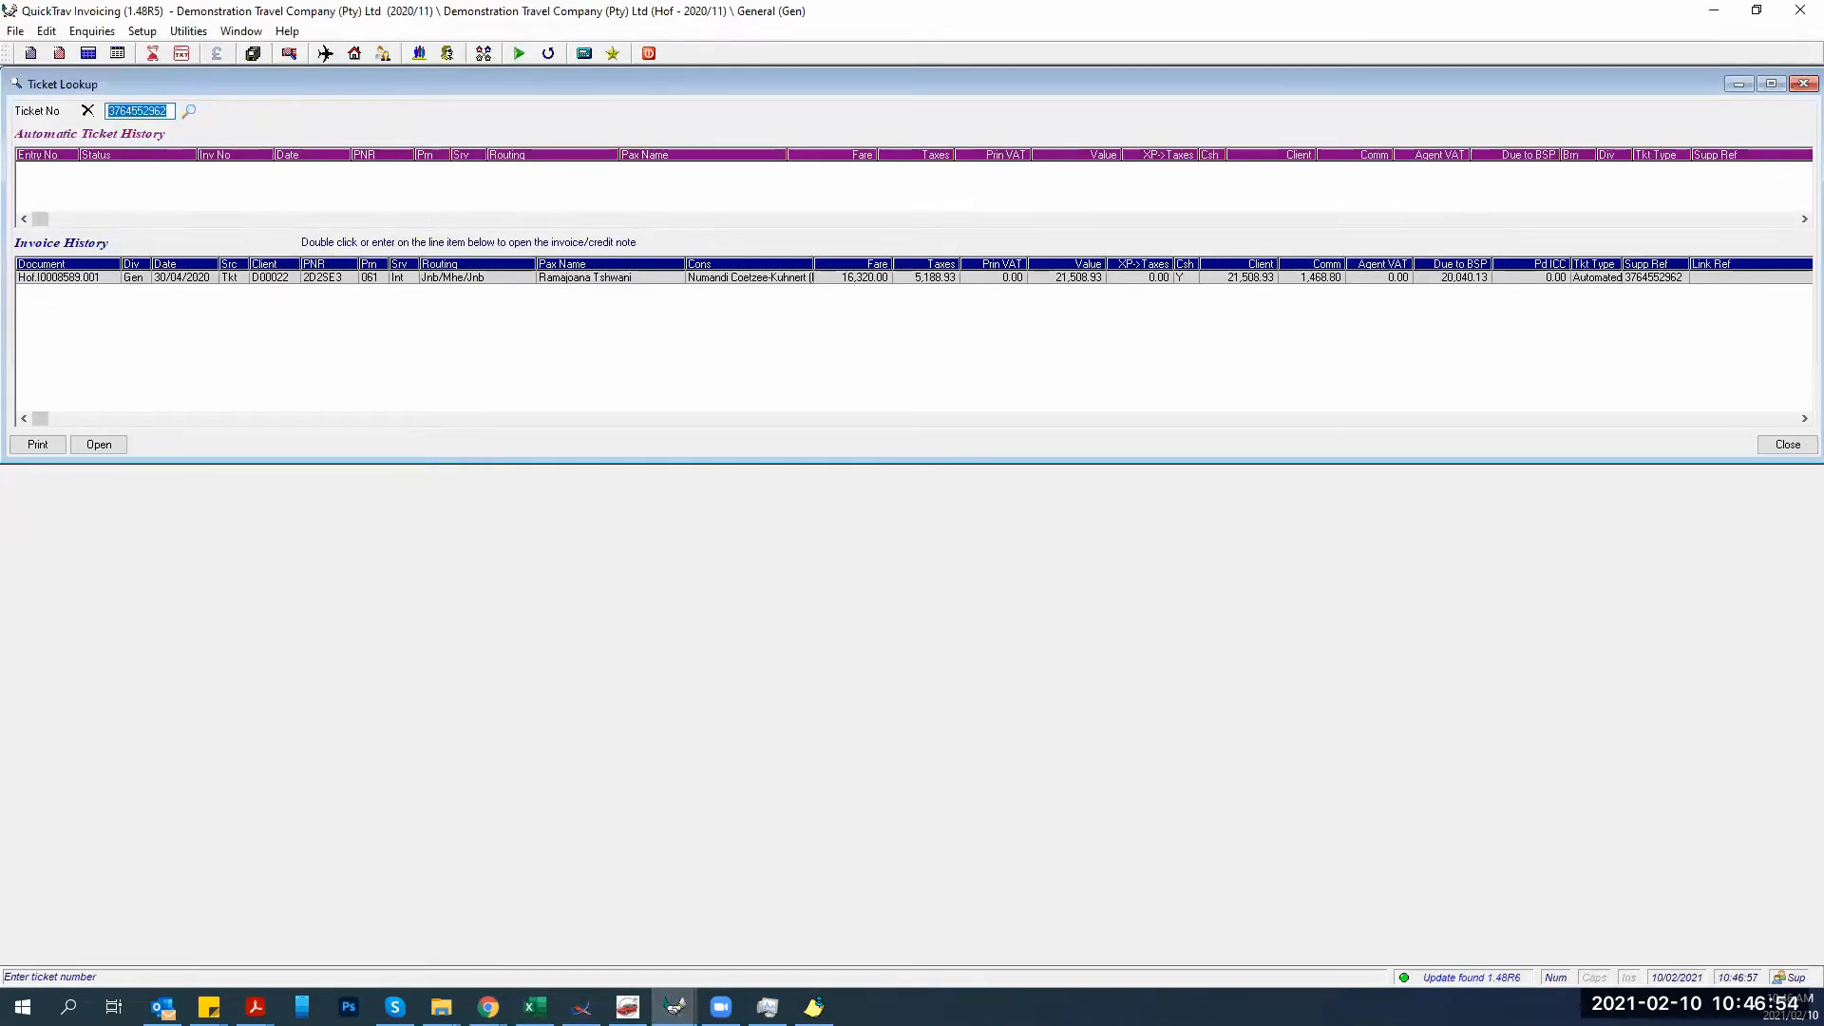
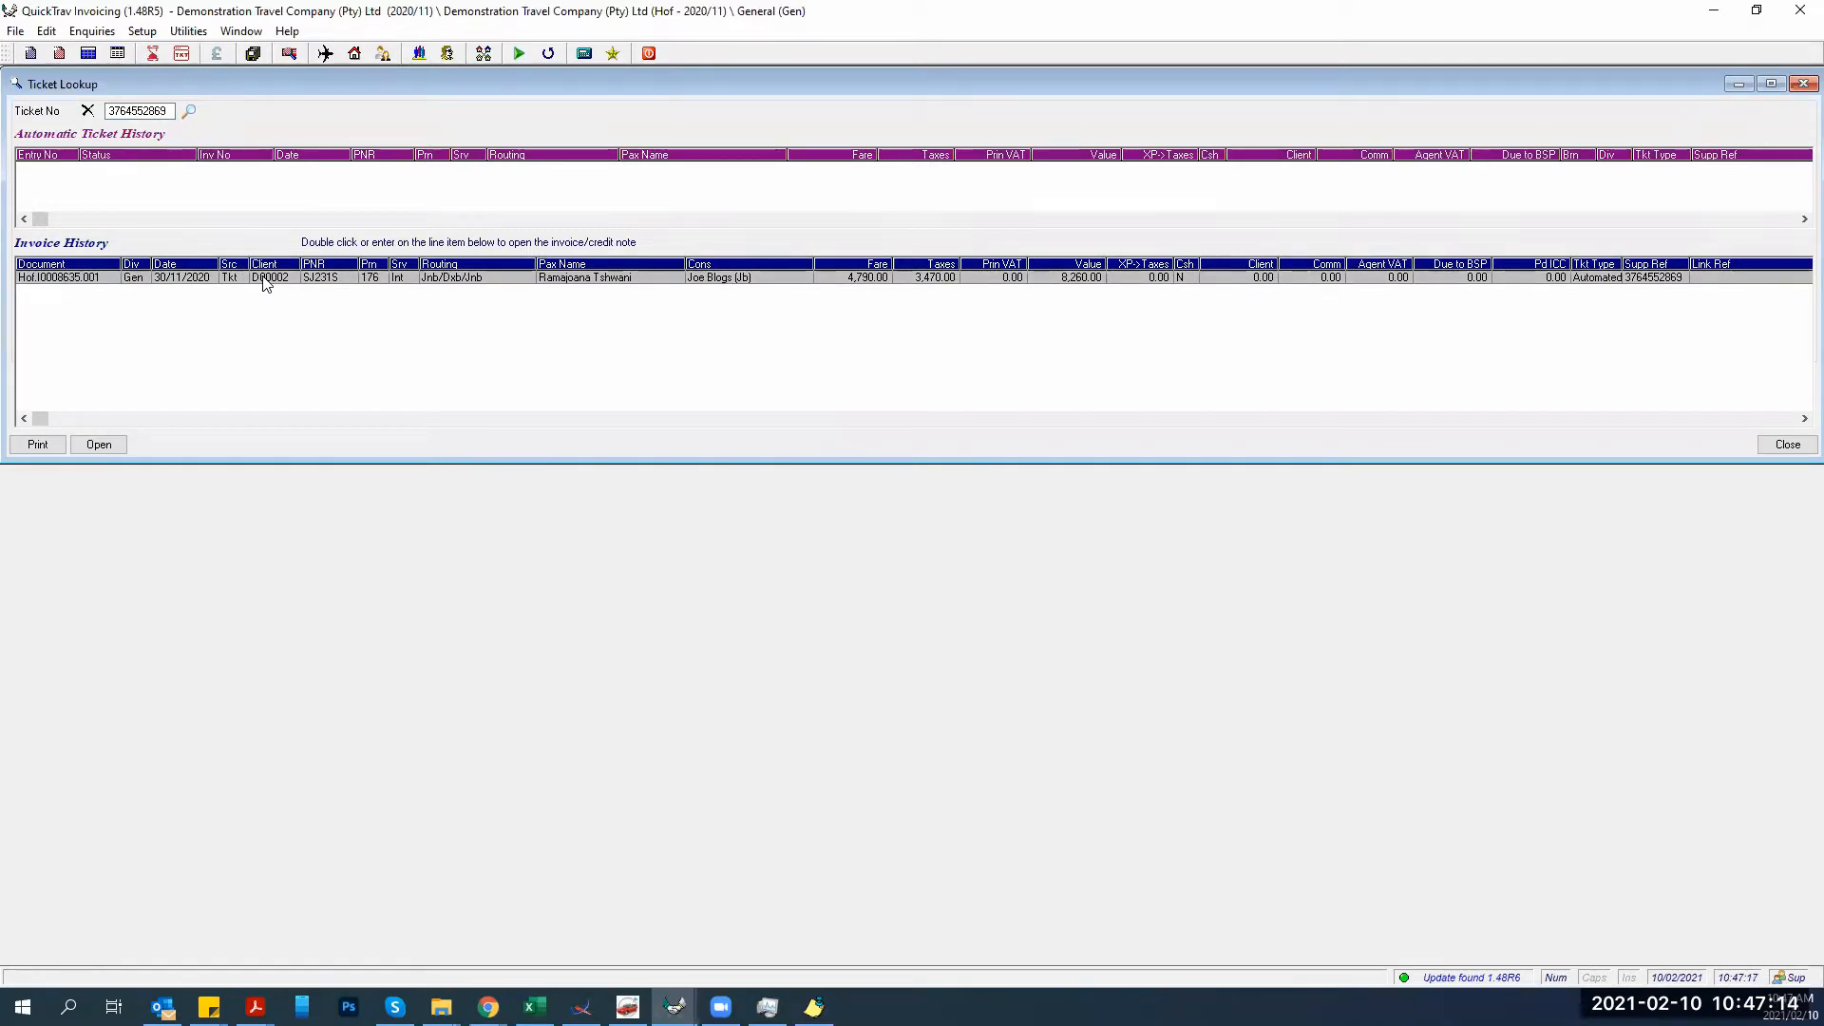
pyautogui.click(1786, 445)
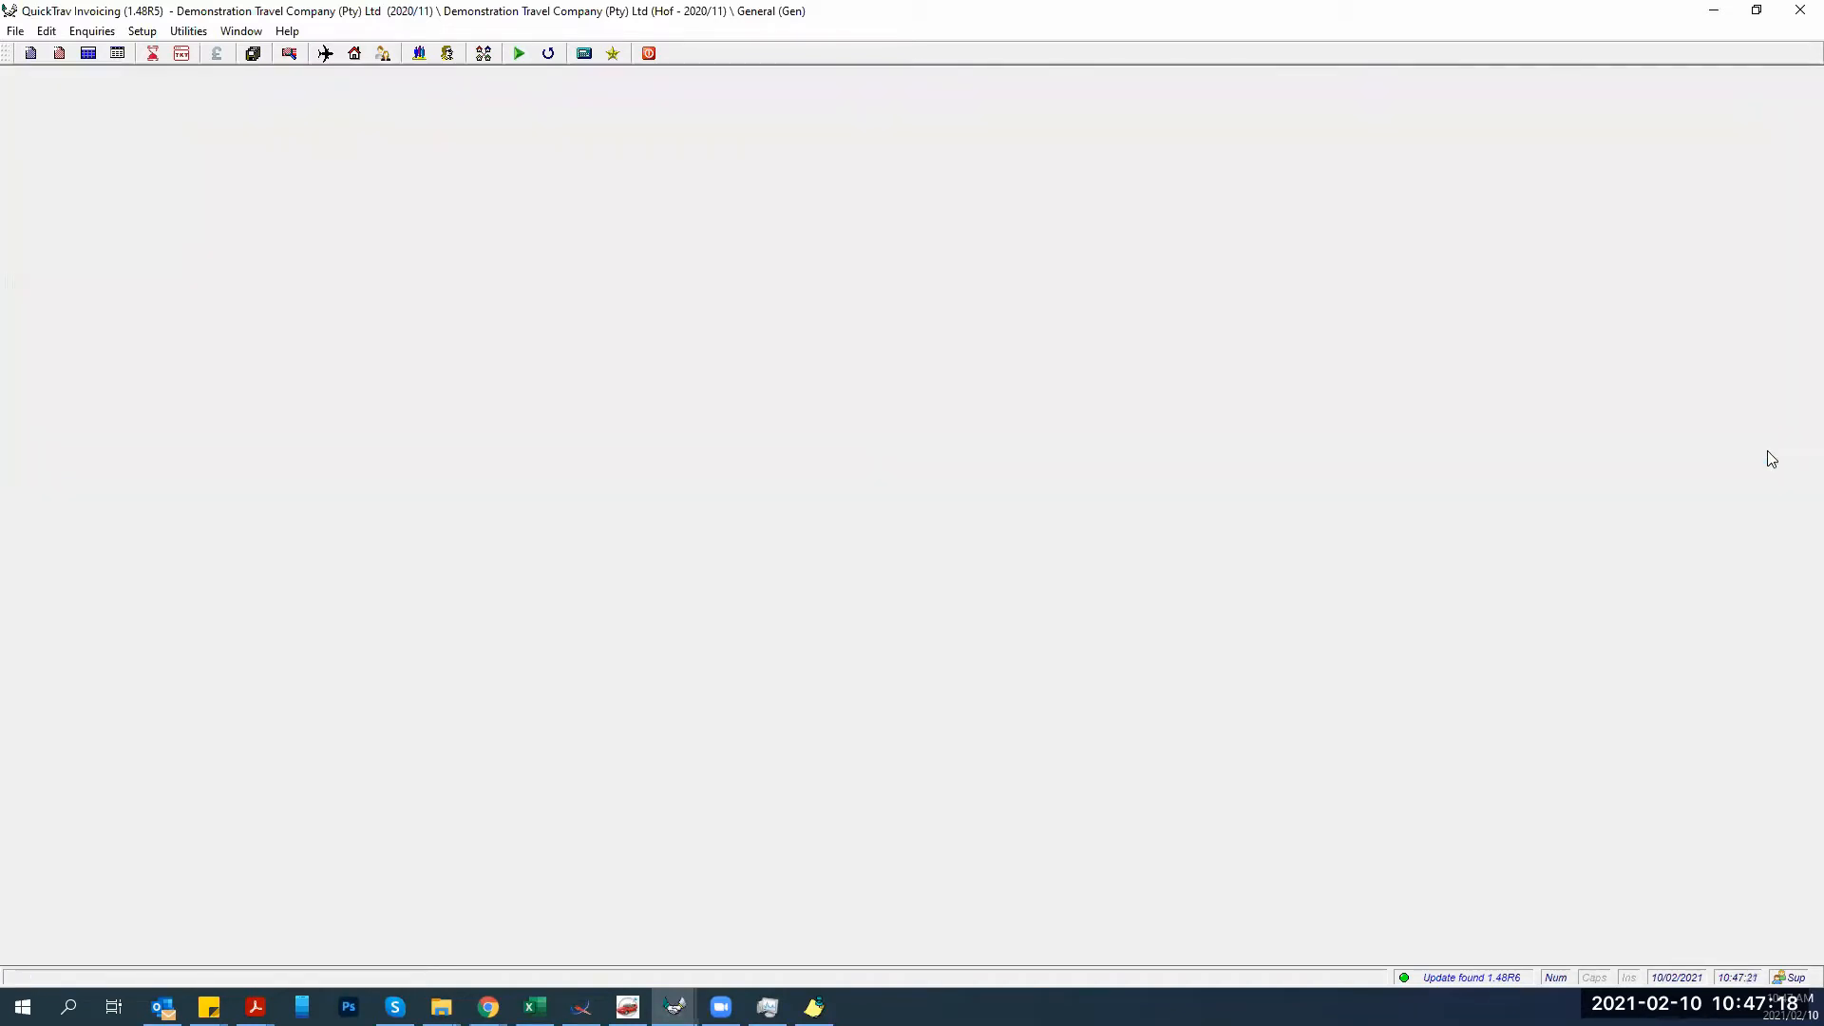
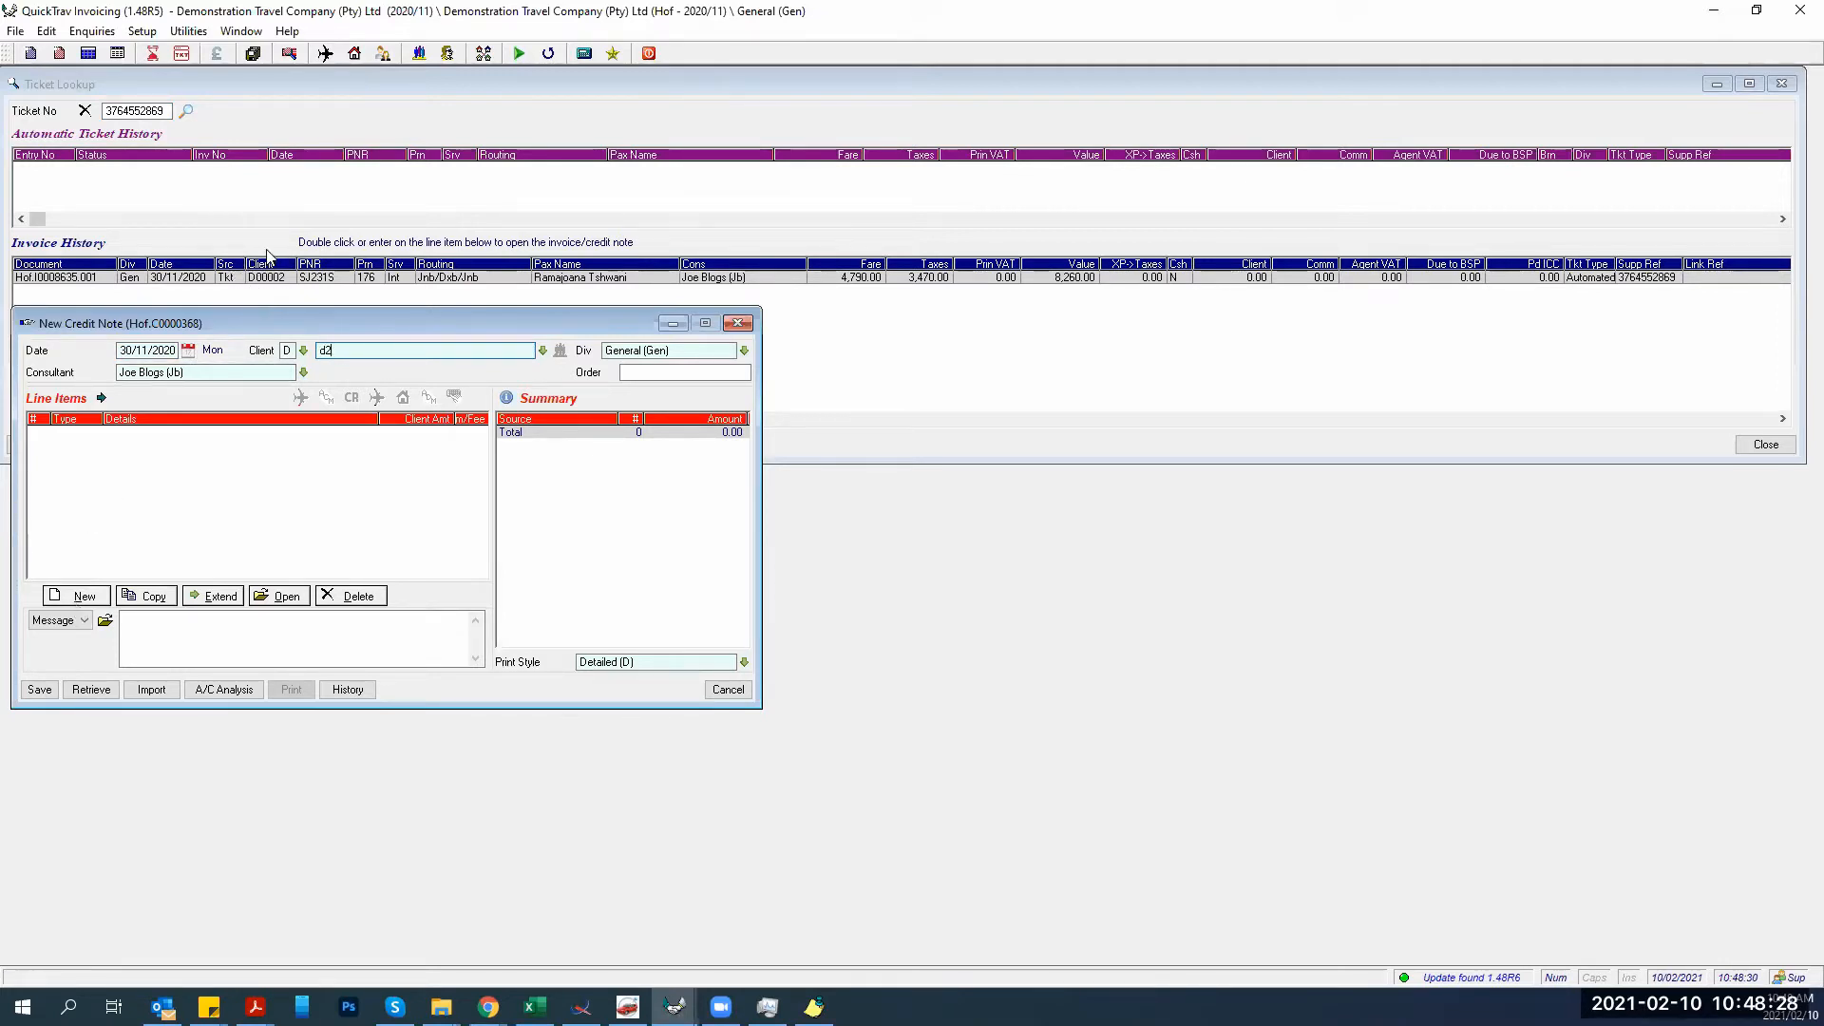
# Resolve client code d2 on the new credit note to look up the client.
pyautogui.press('Tab')
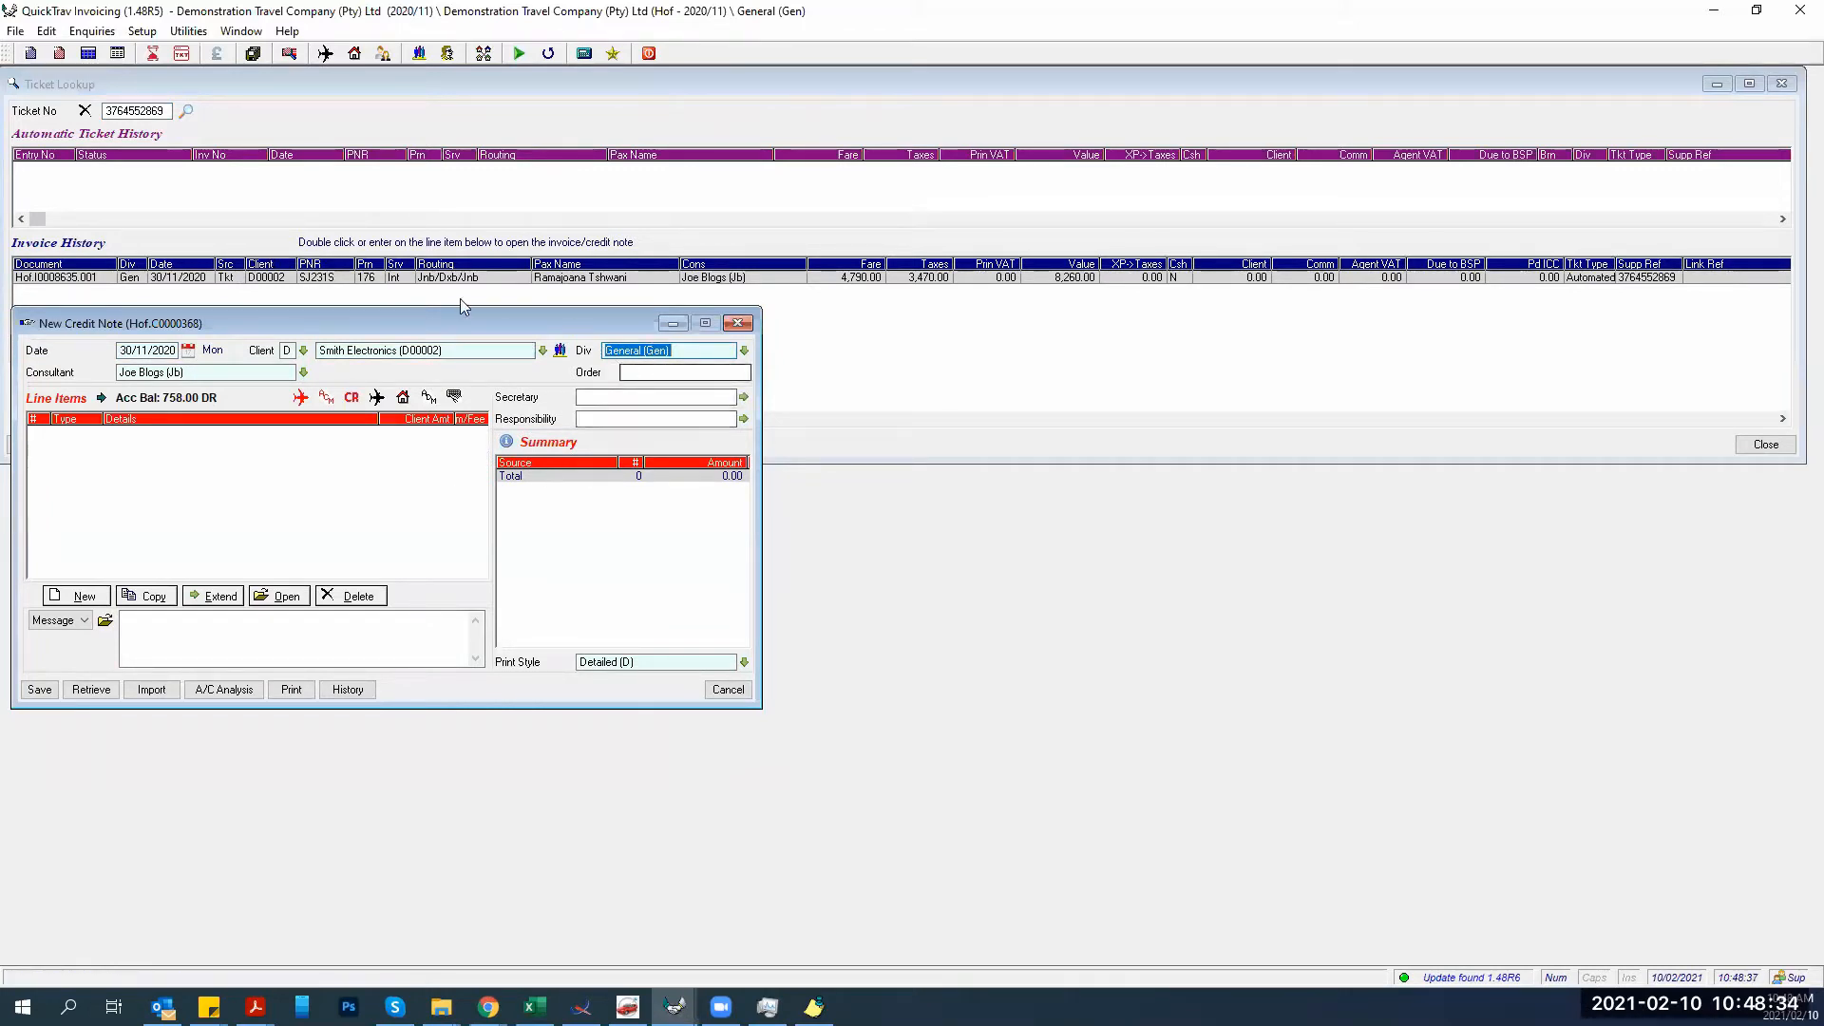
# Open the original invoice beside the credit note, then list the credit line types available.
pyautogui.rightClick(425, 276)
pyautogui.click(447, 293)
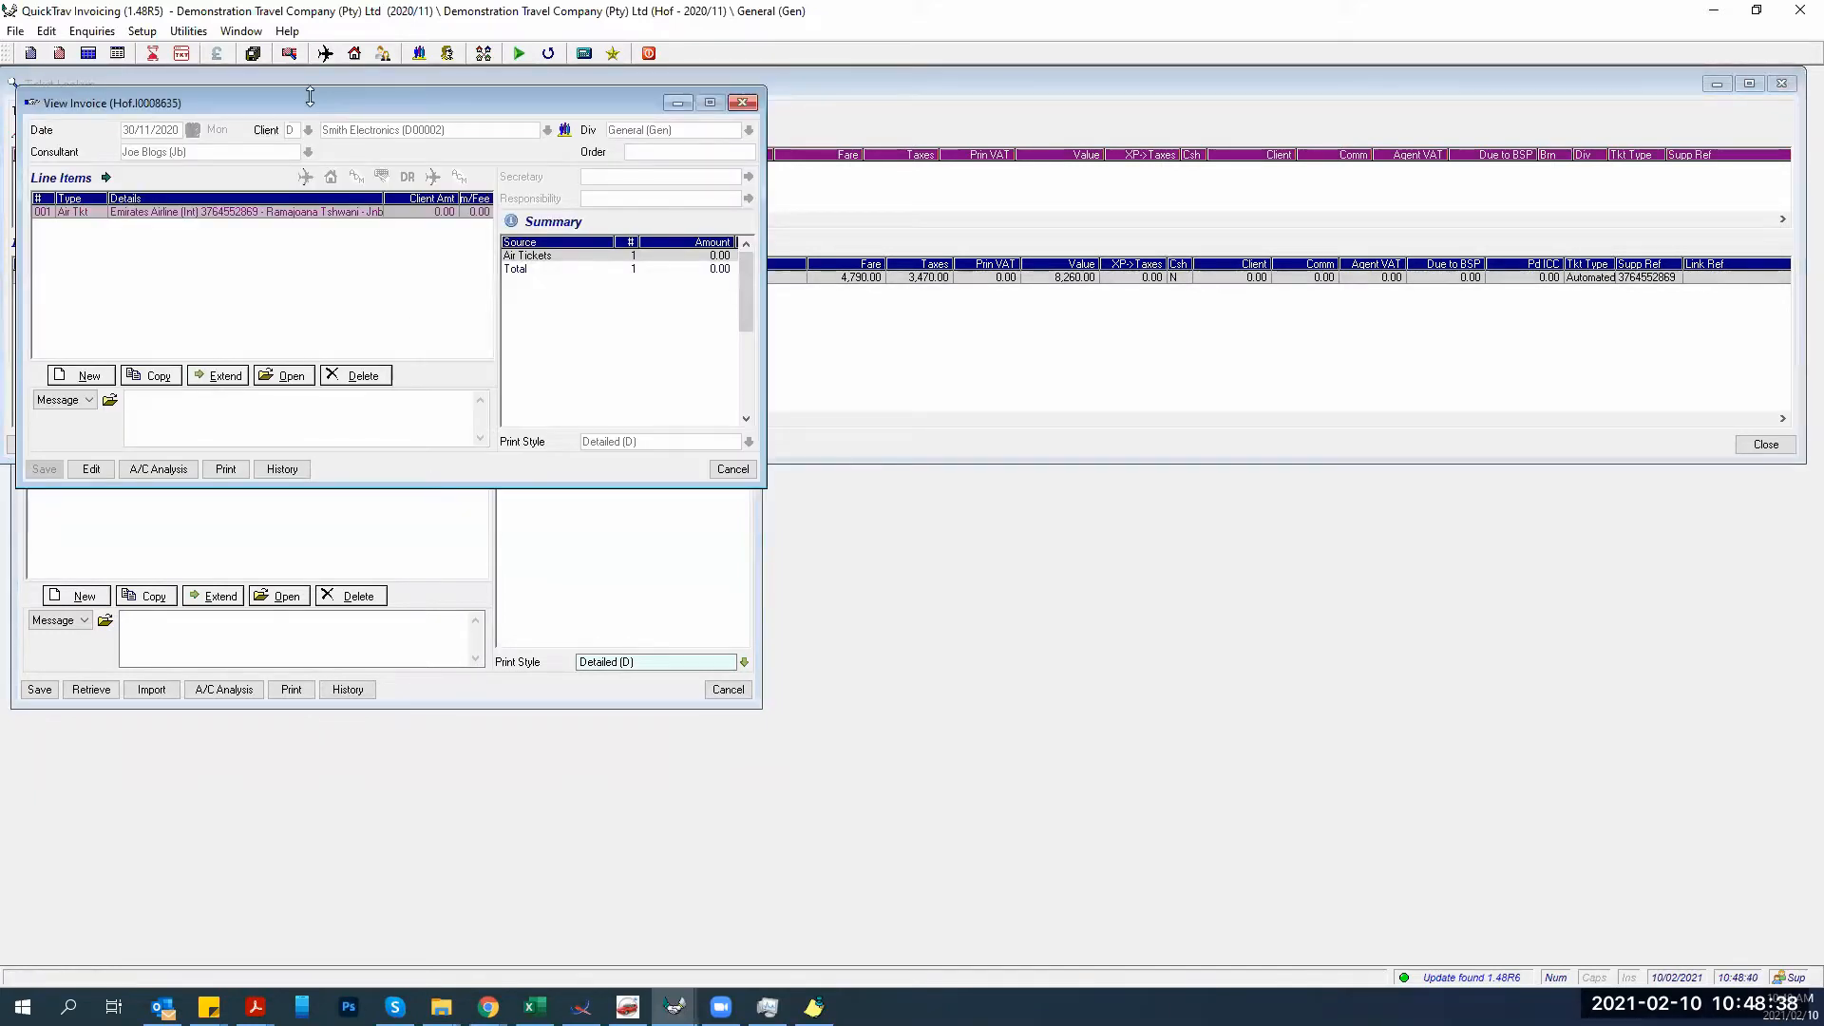
pyautogui.moveTo(310, 95); pyautogui.dragTo(310, 76)
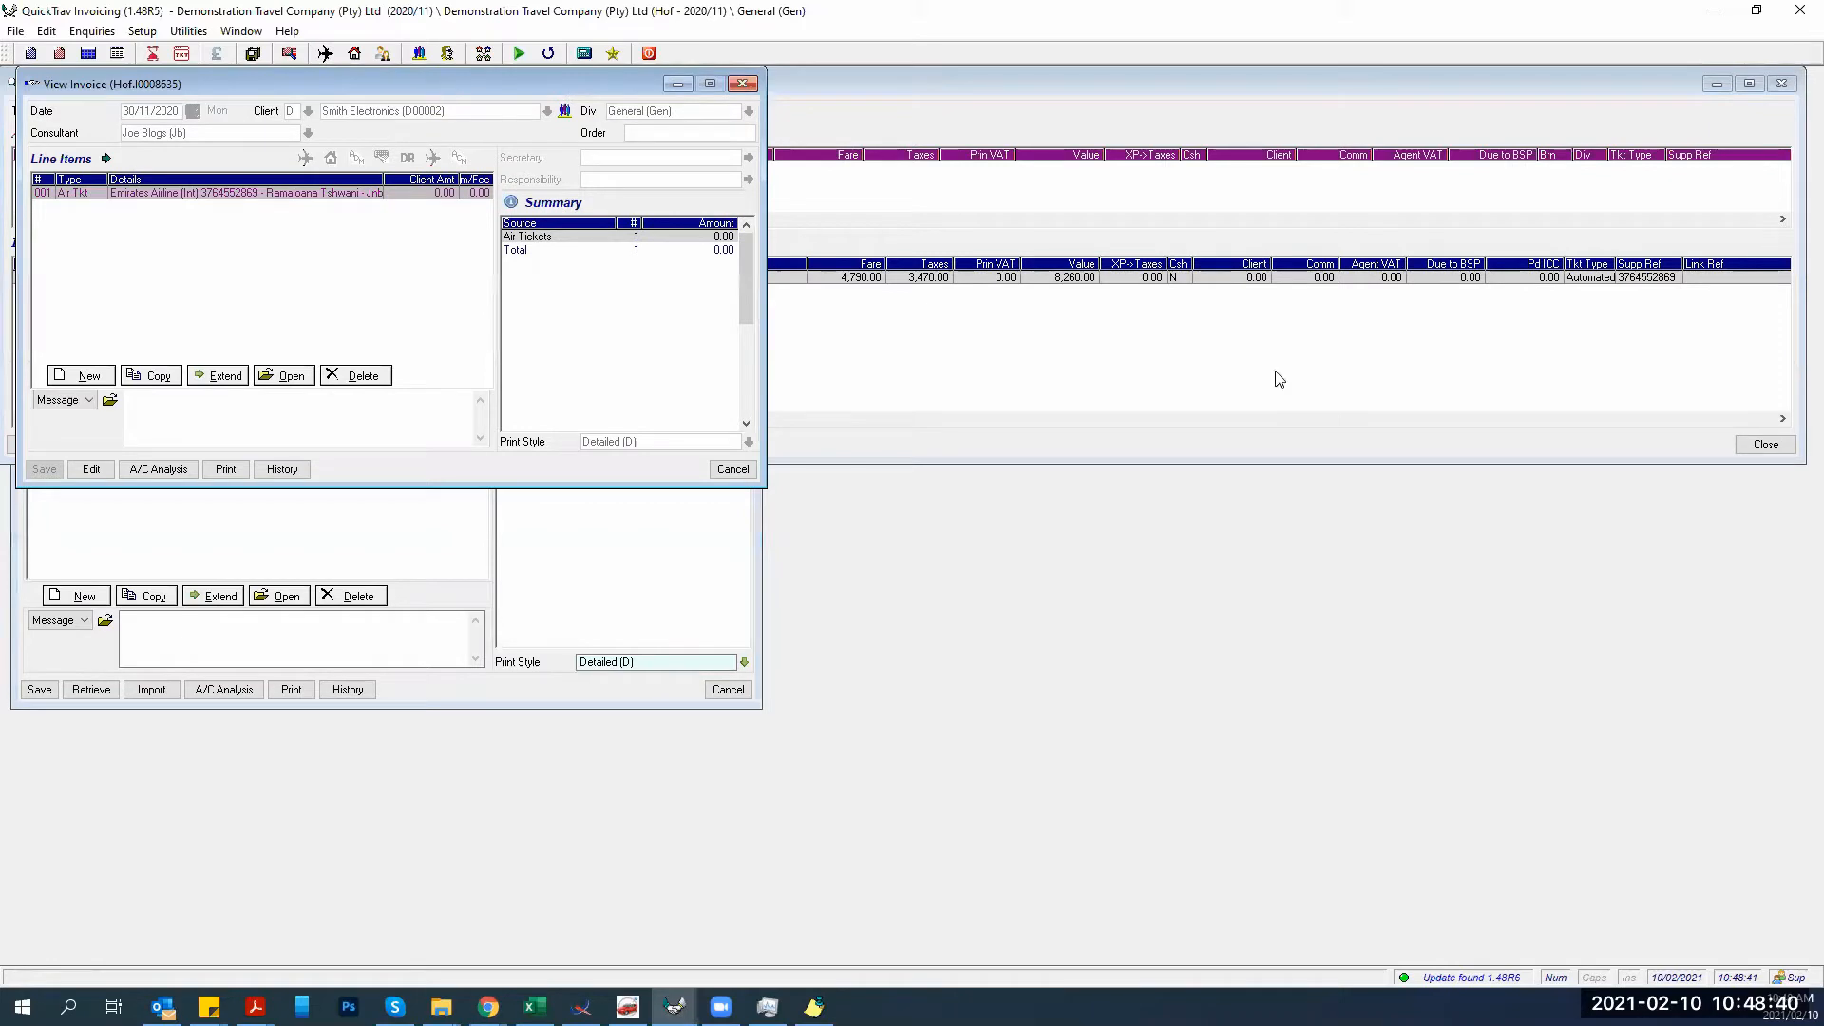
pyautogui.moveTo(444, 82); pyautogui.dragTo(1319, 329)
pyautogui.click(450, 693)
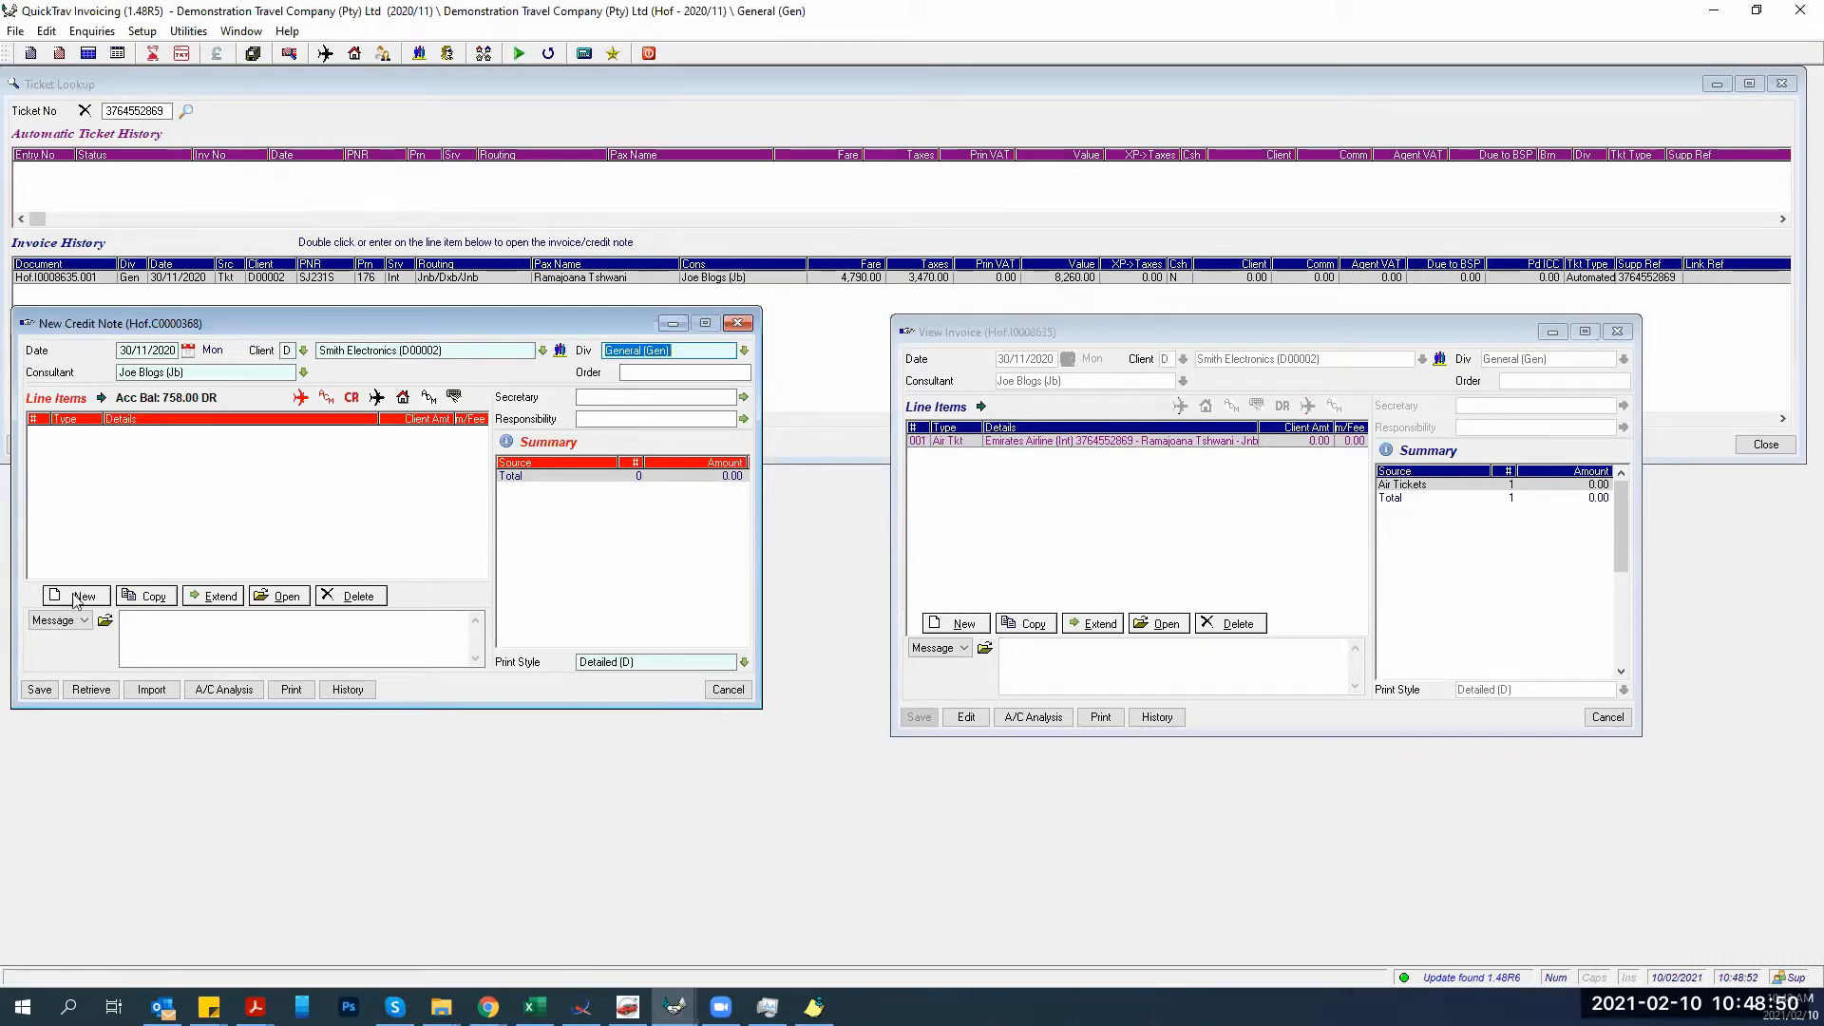
pyautogui.click(74, 596)
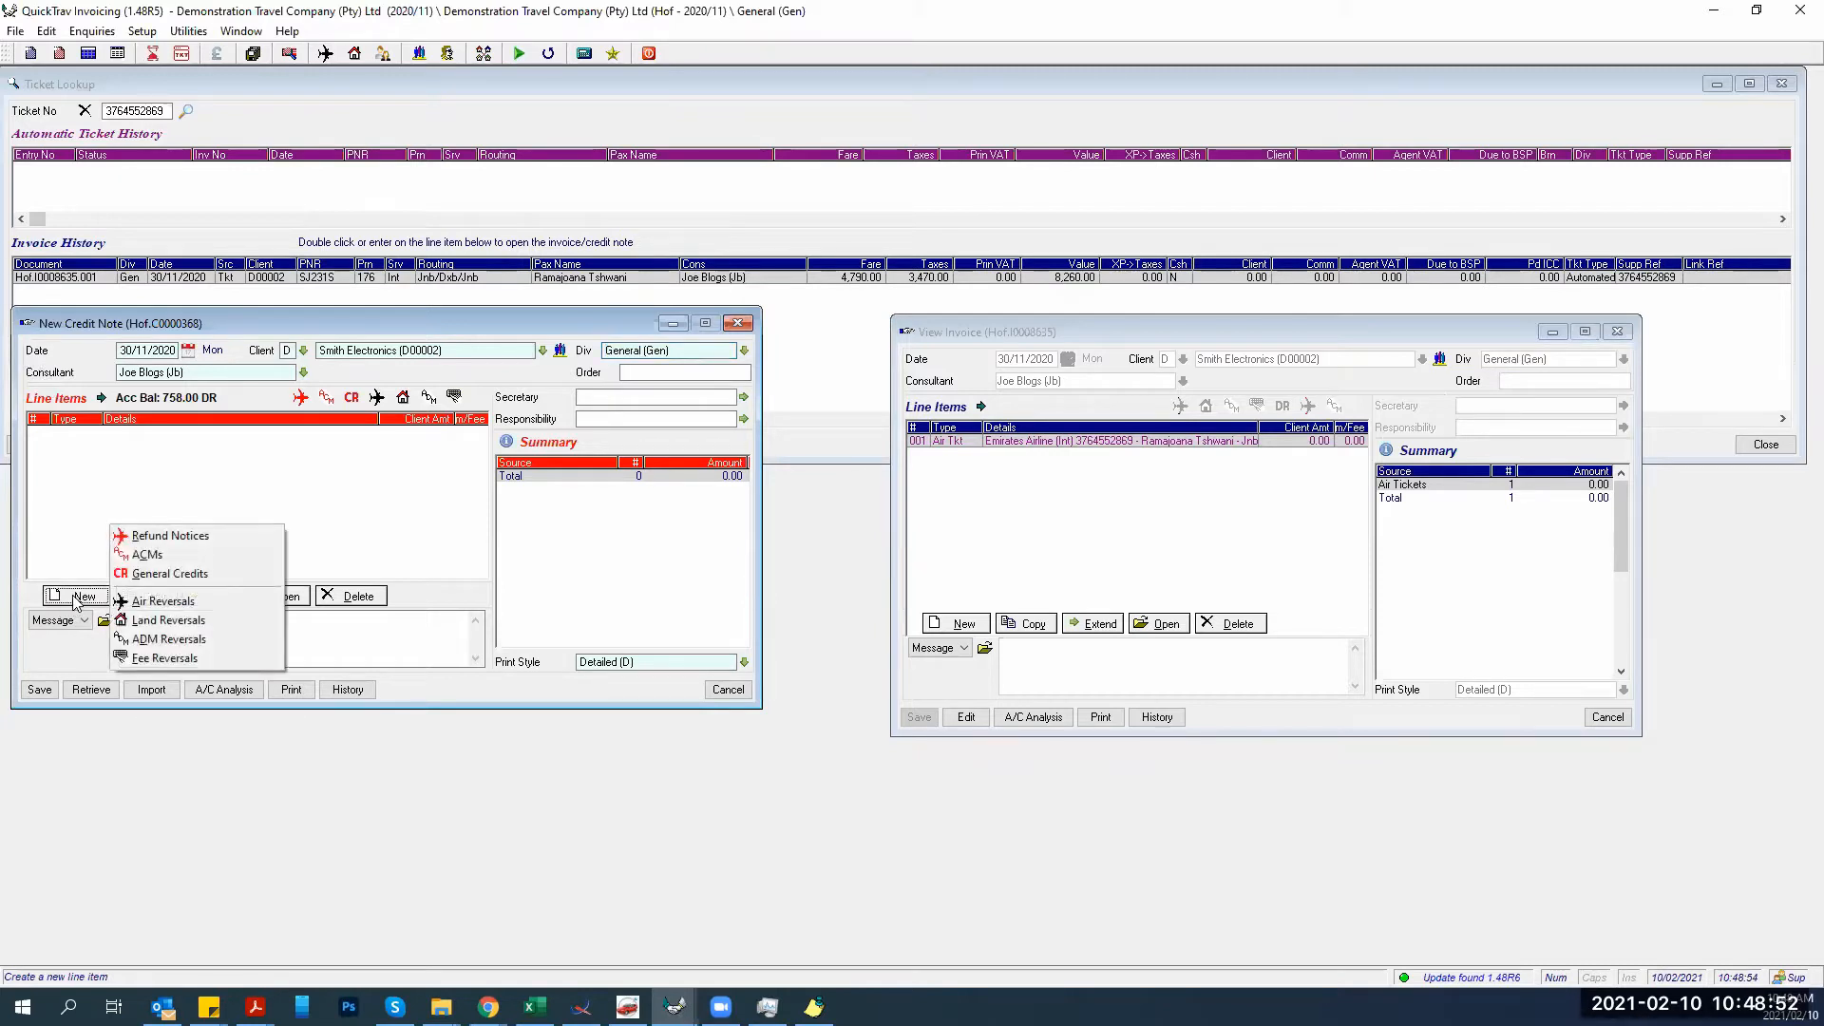
pyautogui.click(138, 537)
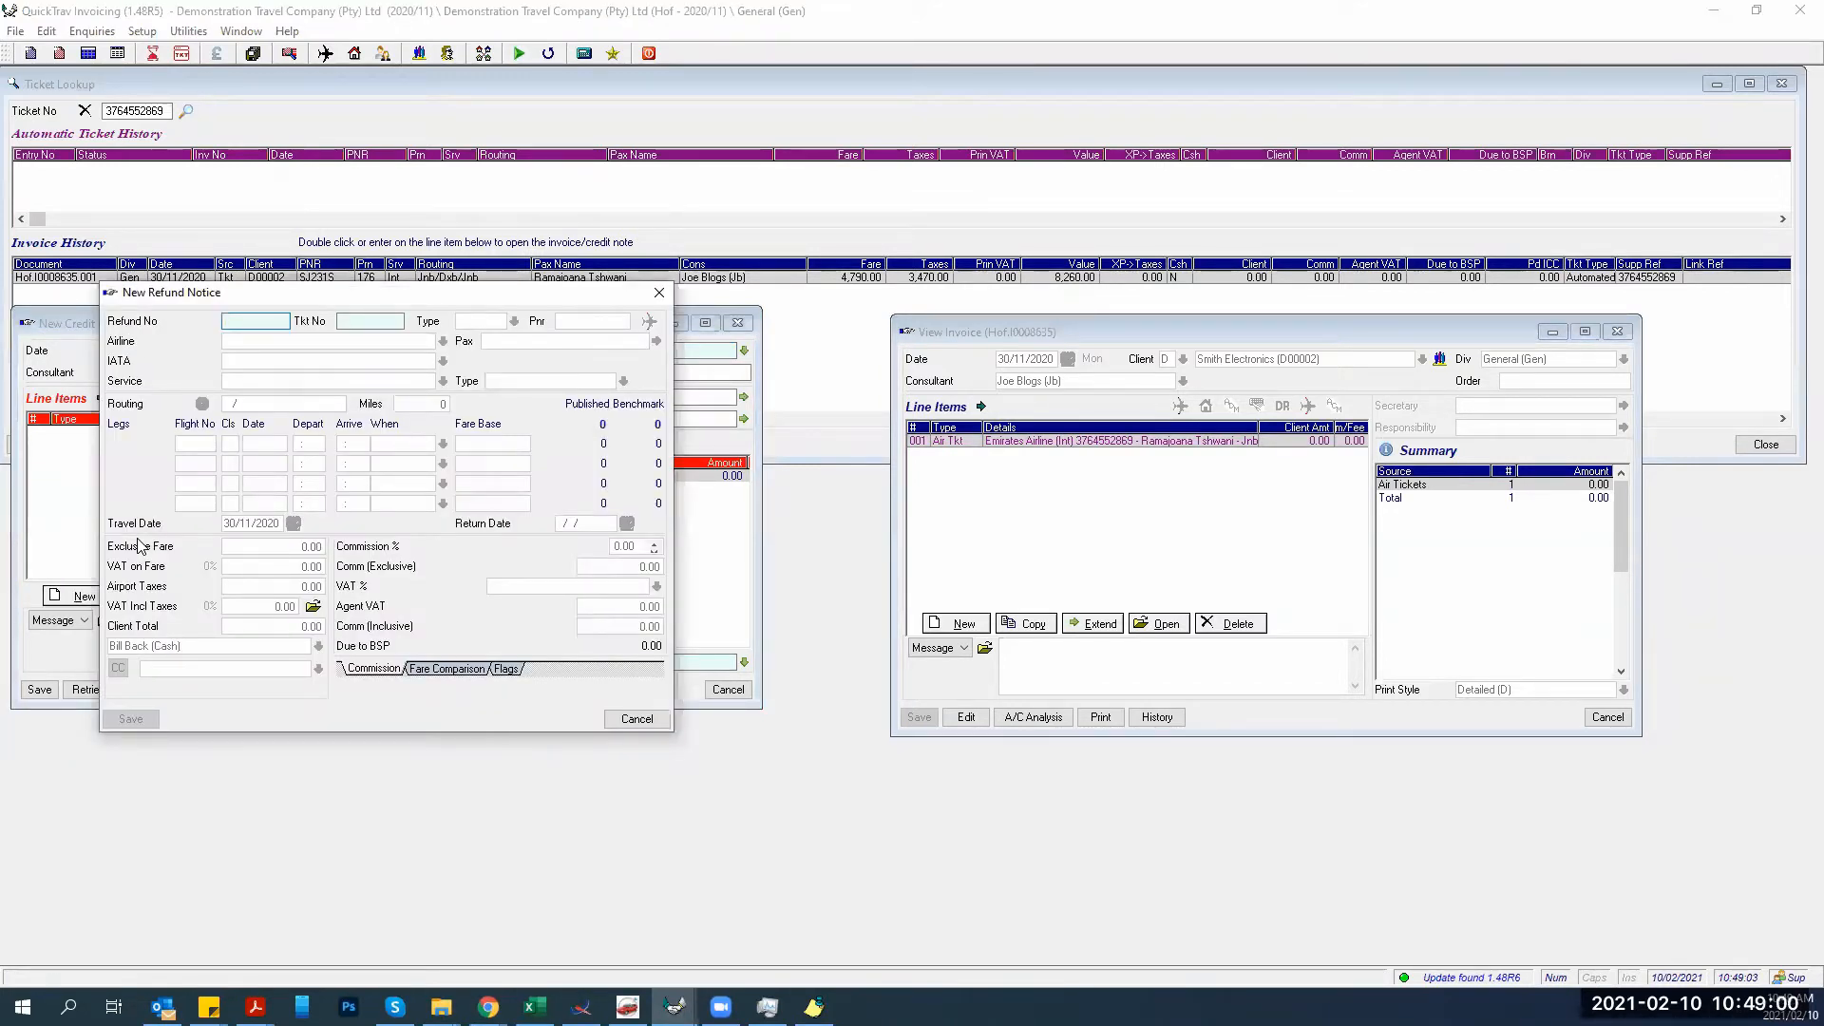
pyautogui.press('Tab')
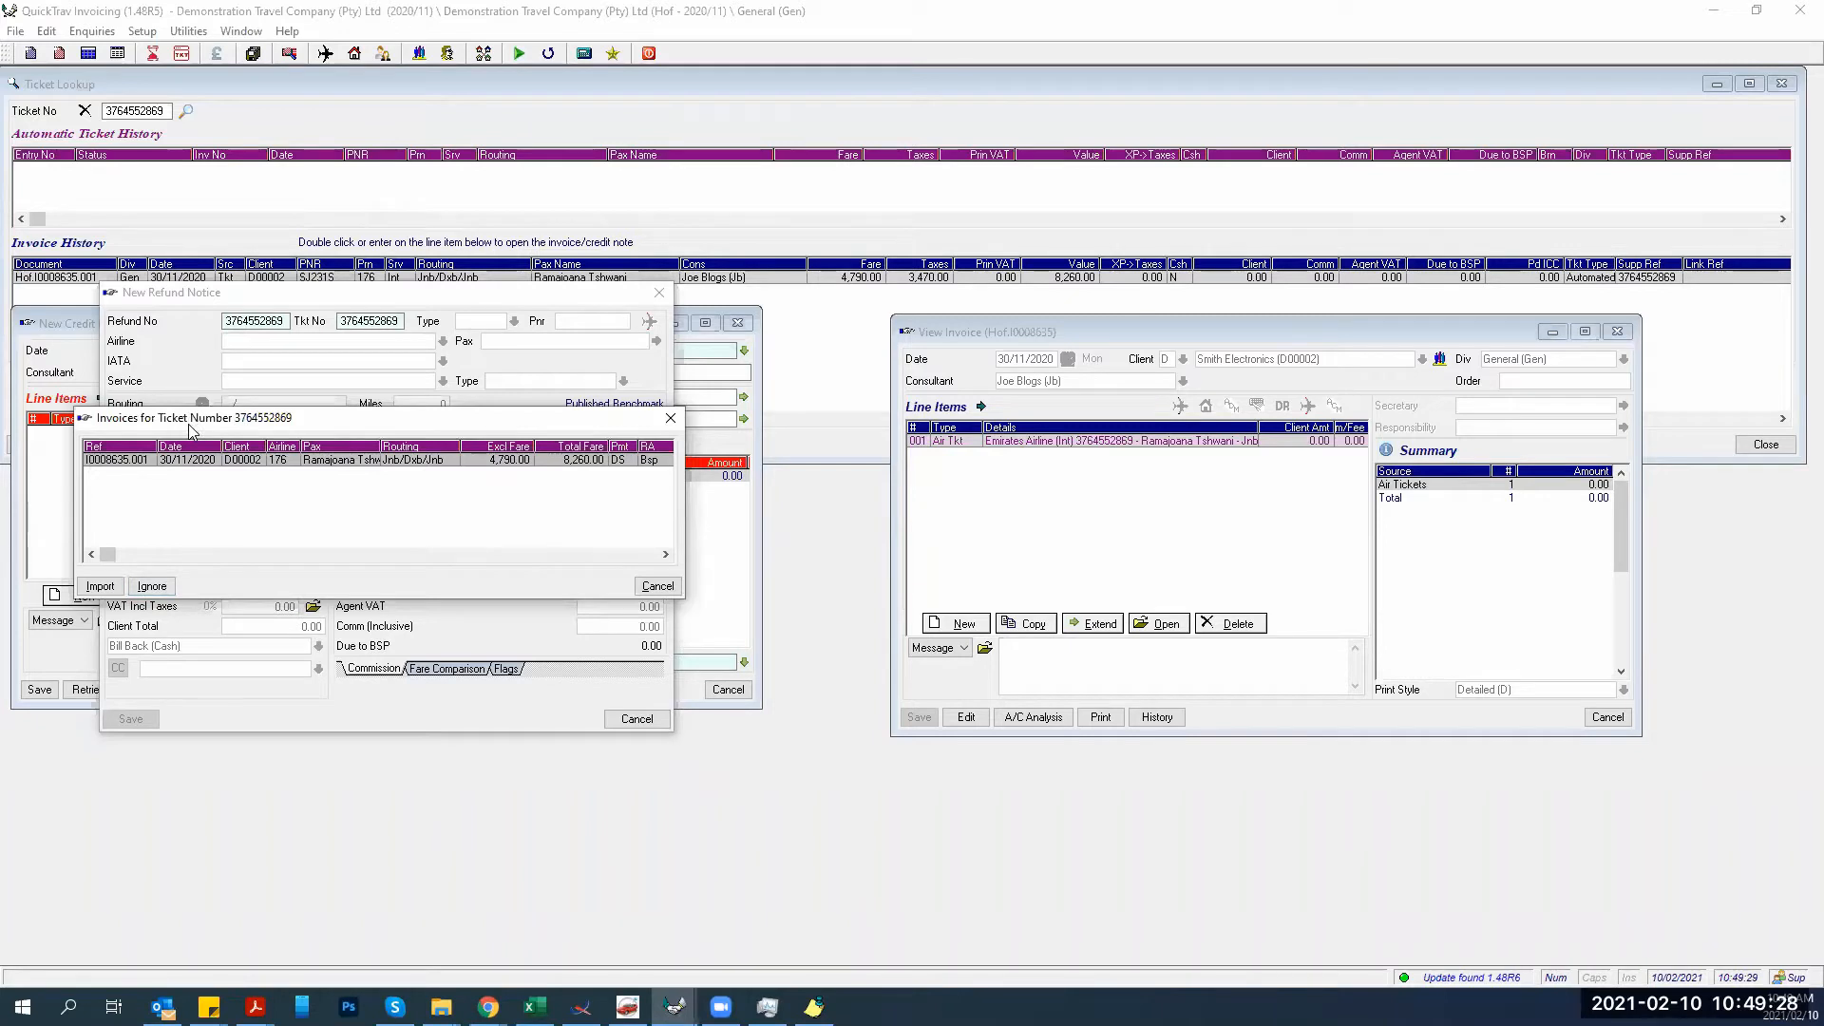
# Import the original invoice data, save the refund with reason Refund (Ref), then view the billing PDF.
pyautogui.moveTo(192, 429); pyautogui.dragTo(198, 643)
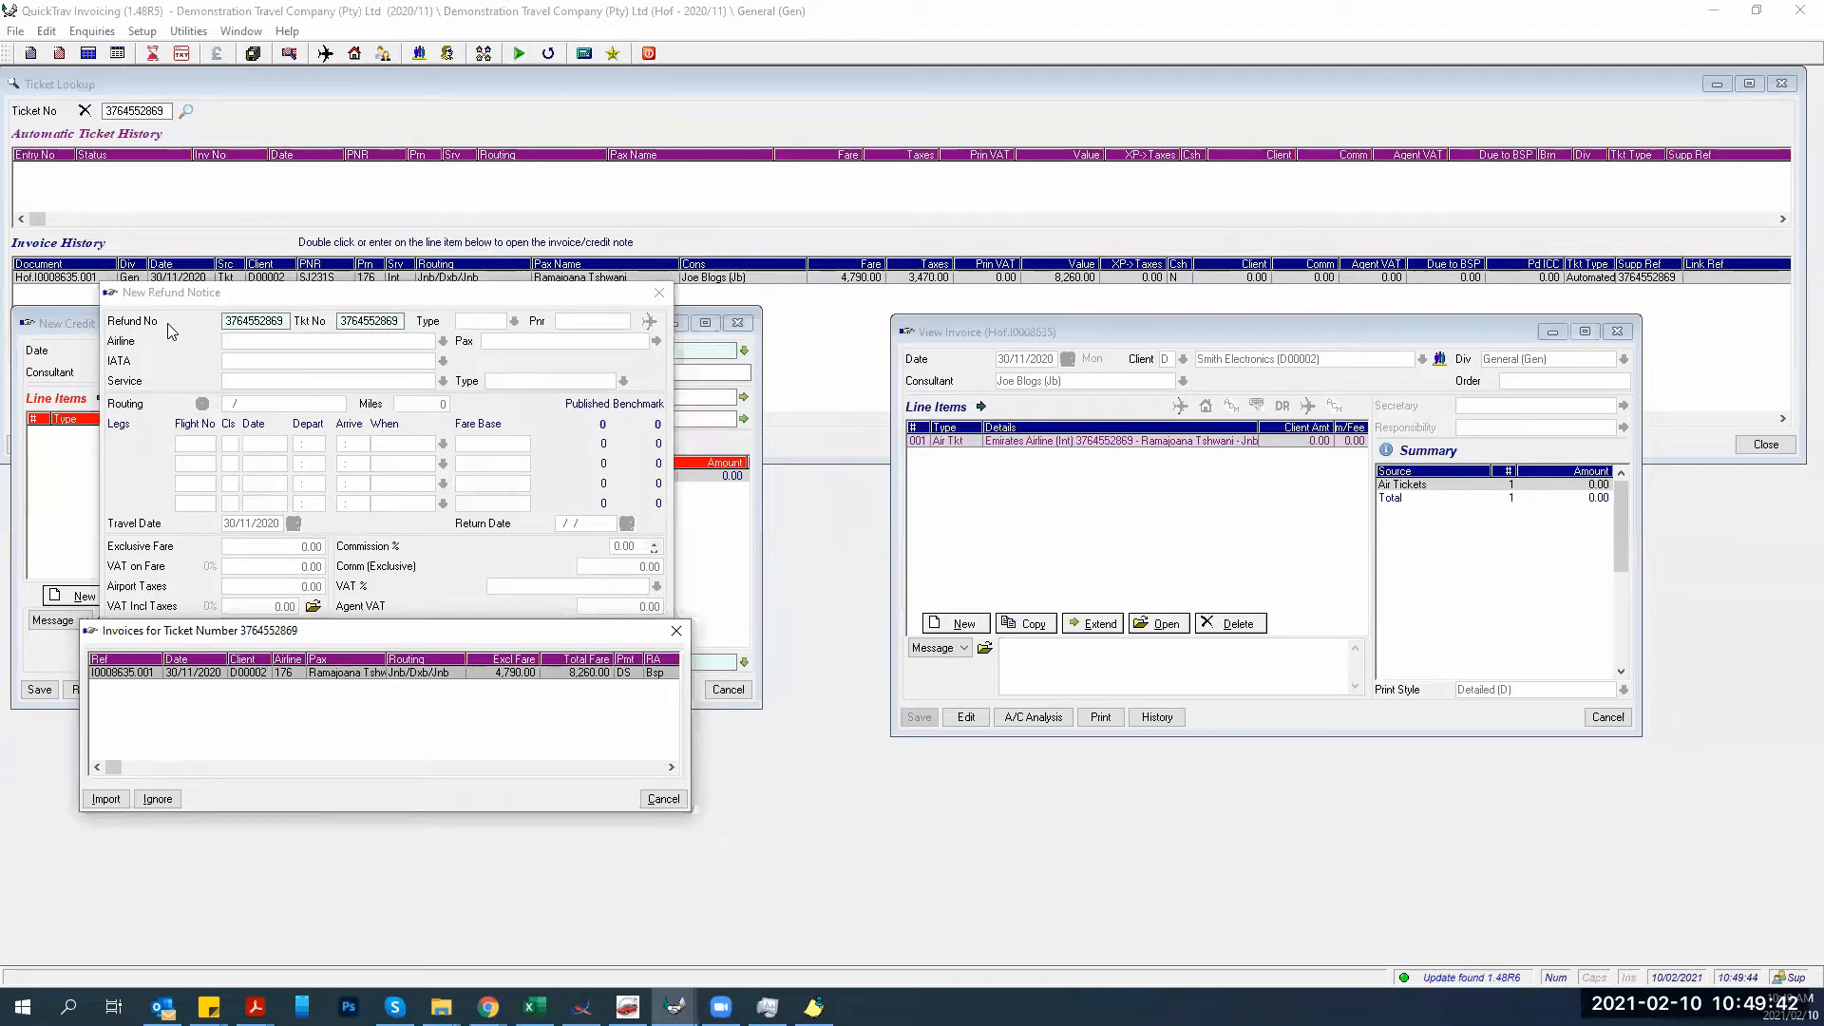
pyautogui.click(105, 799)
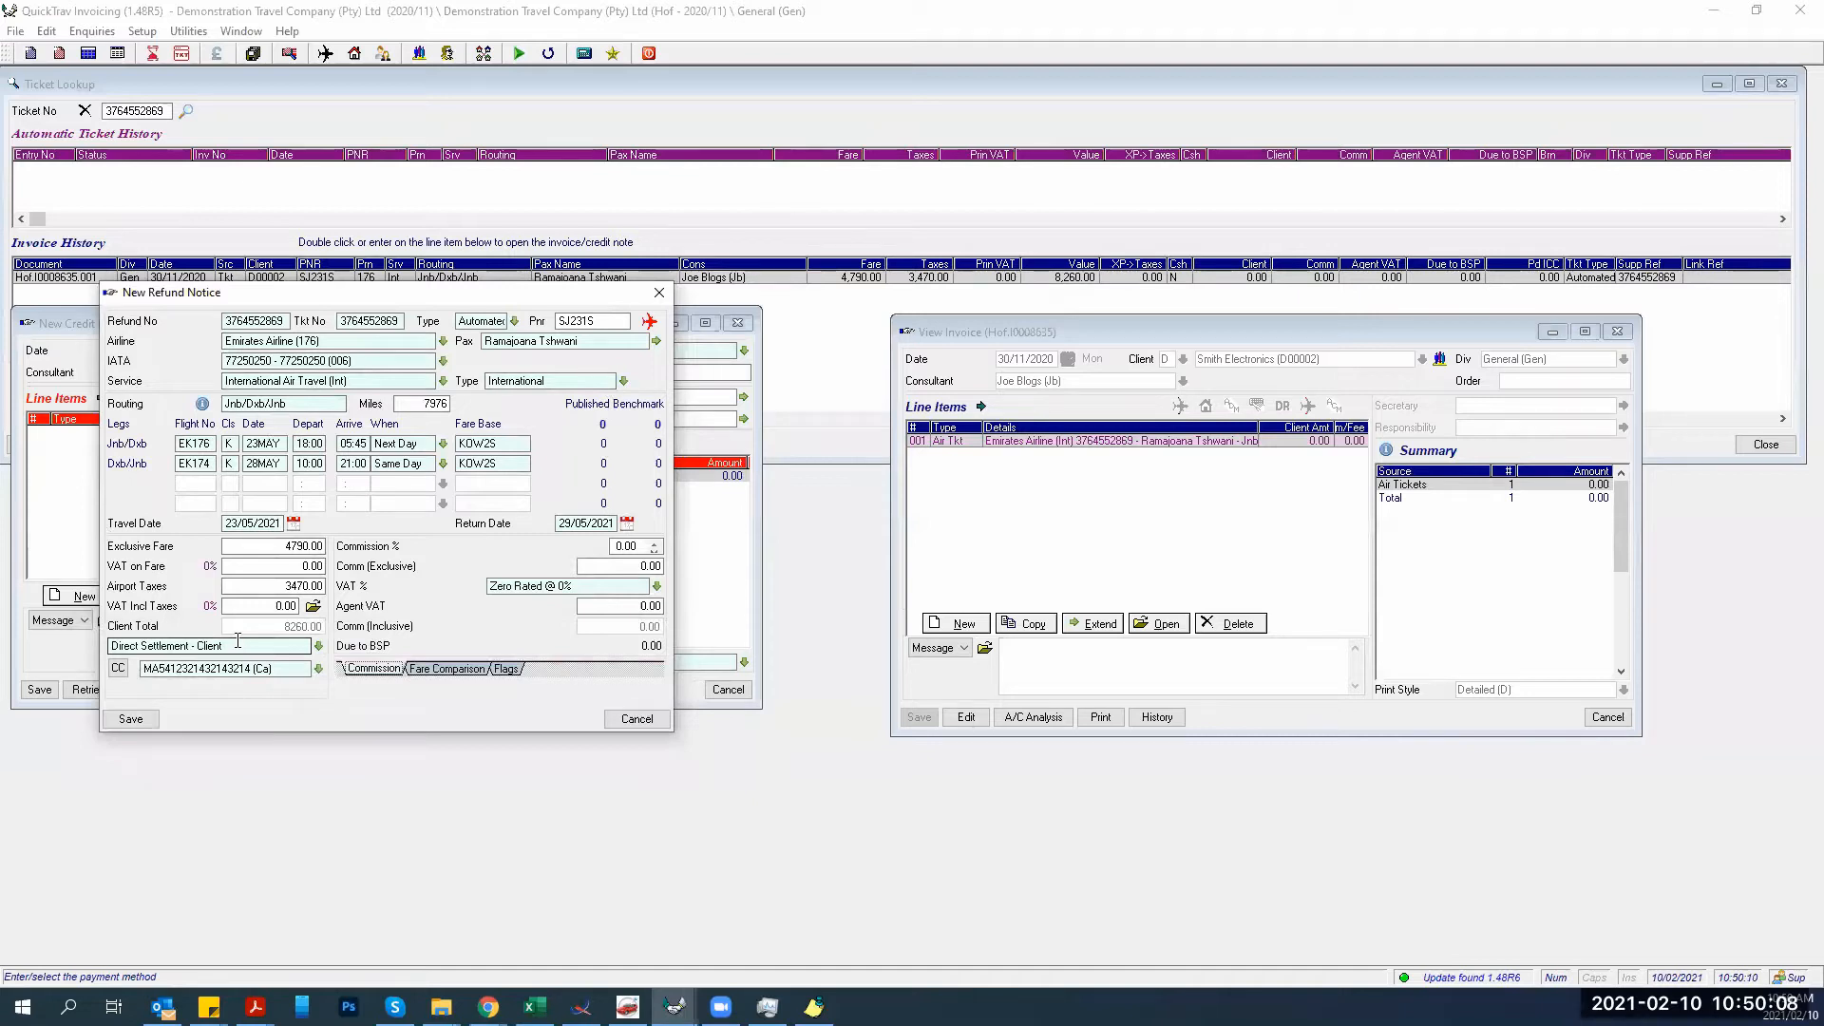
pyautogui.click(131, 719)
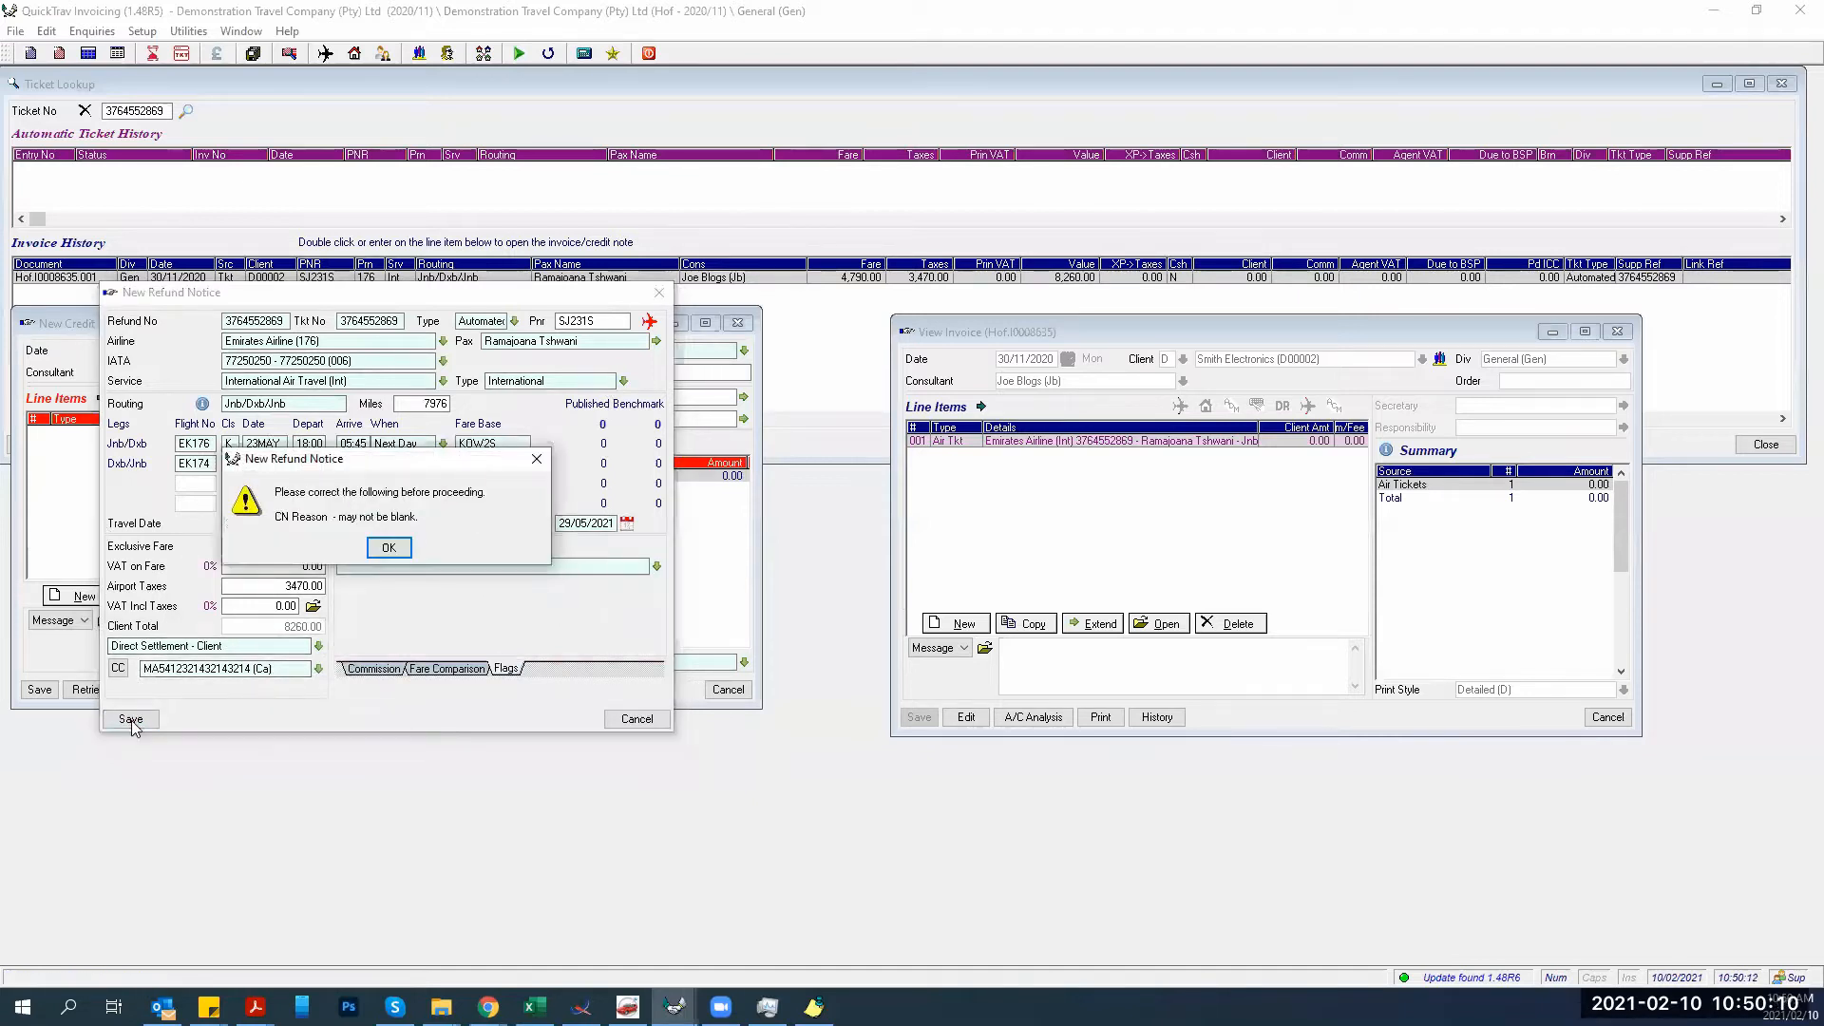
pyautogui.click(387, 548)
pyautogui.press('Down')
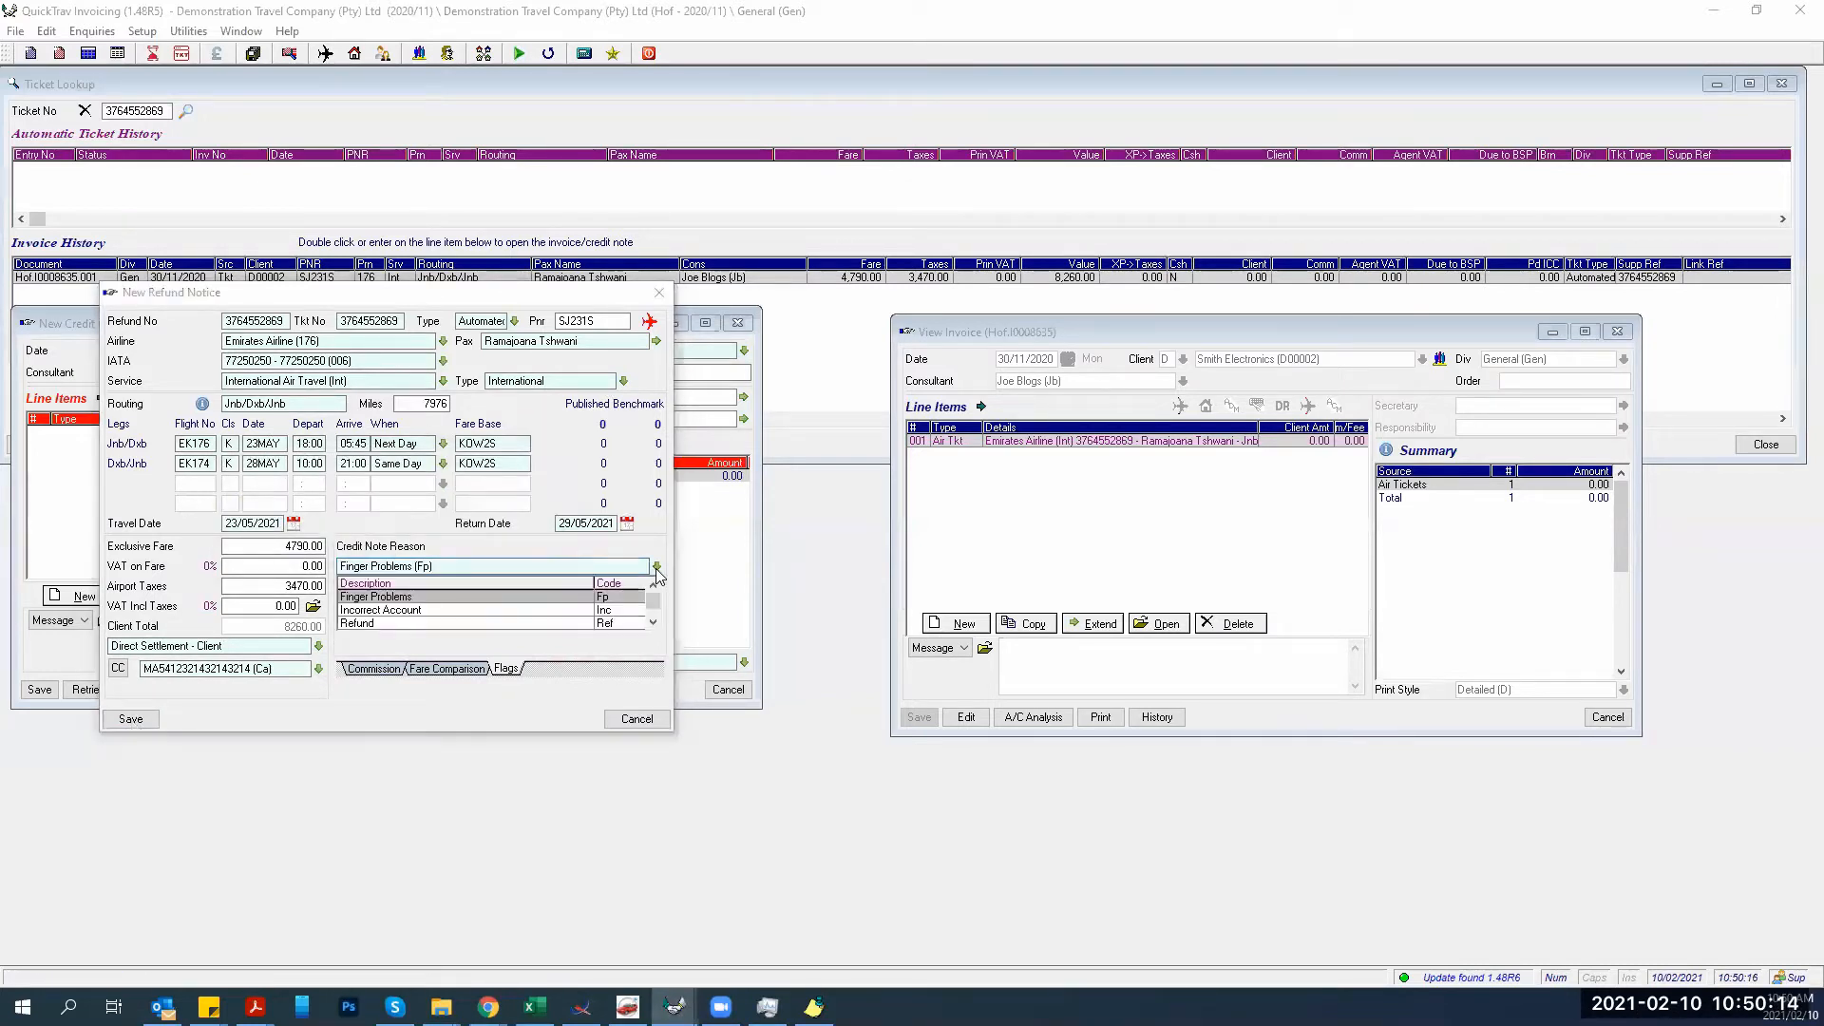
pyautogui.click(349, 624)
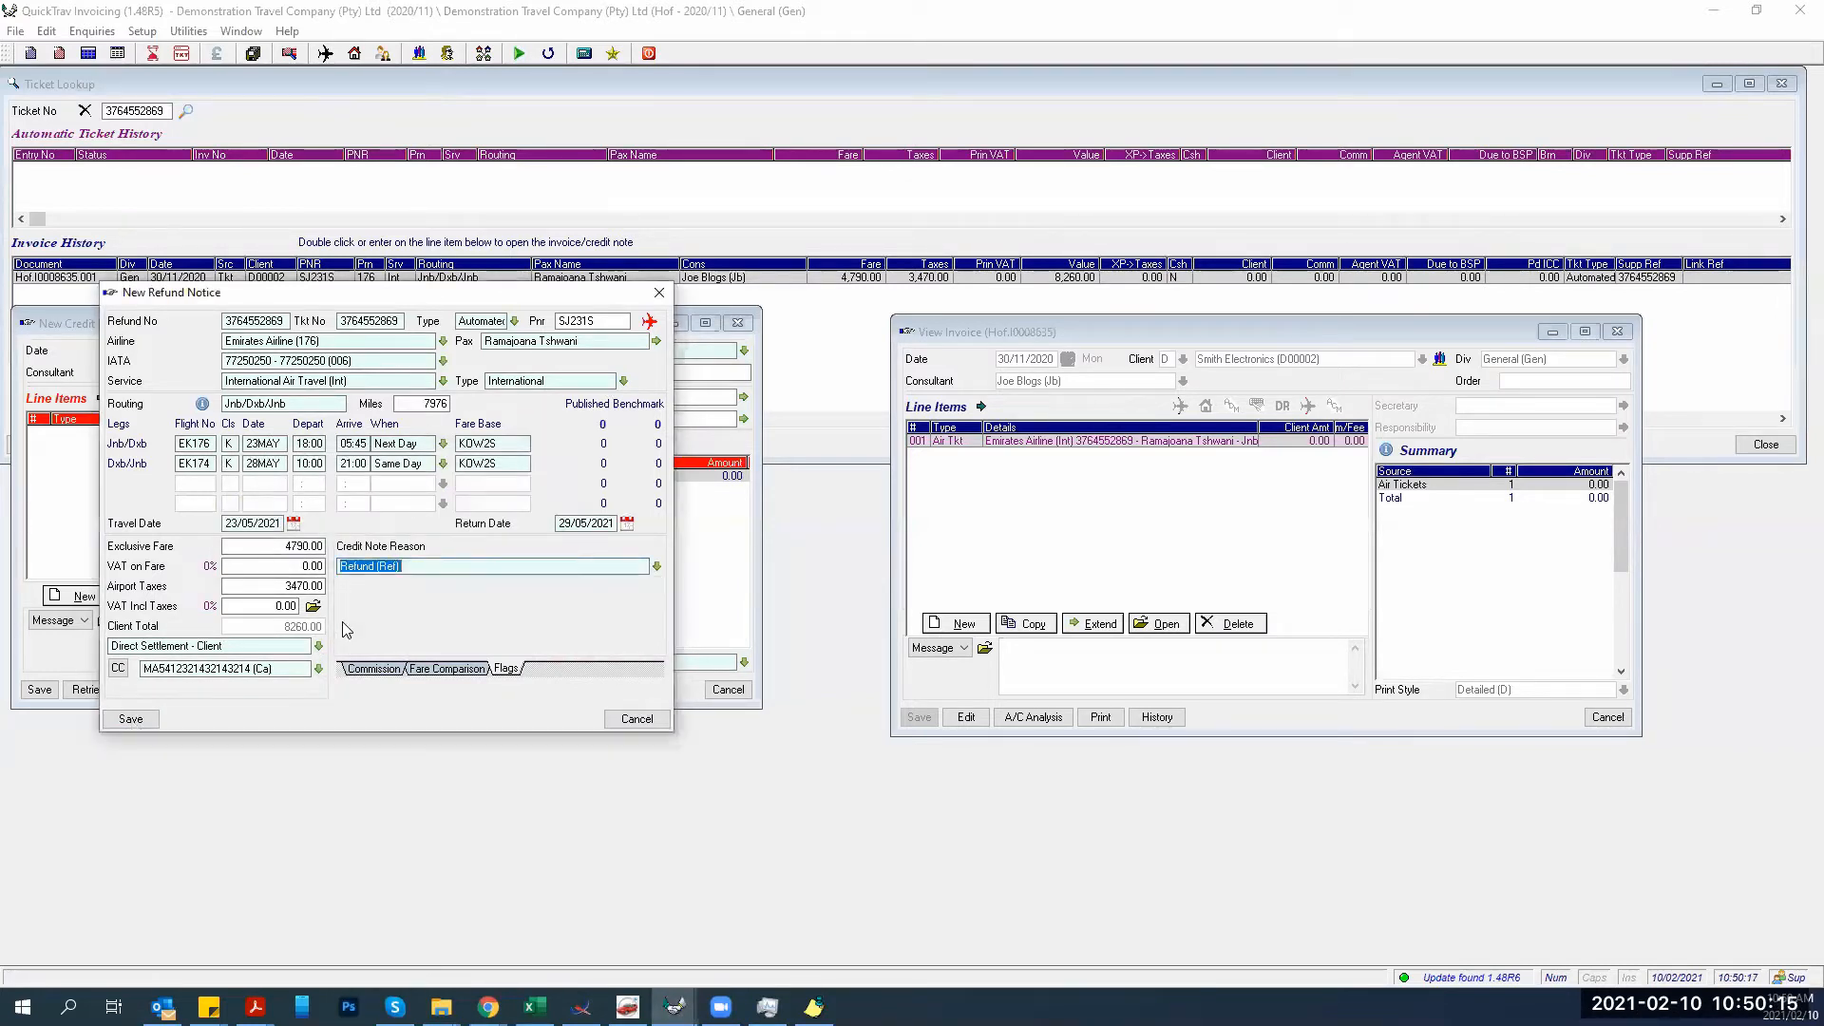
pyautogui.click(130, 719)
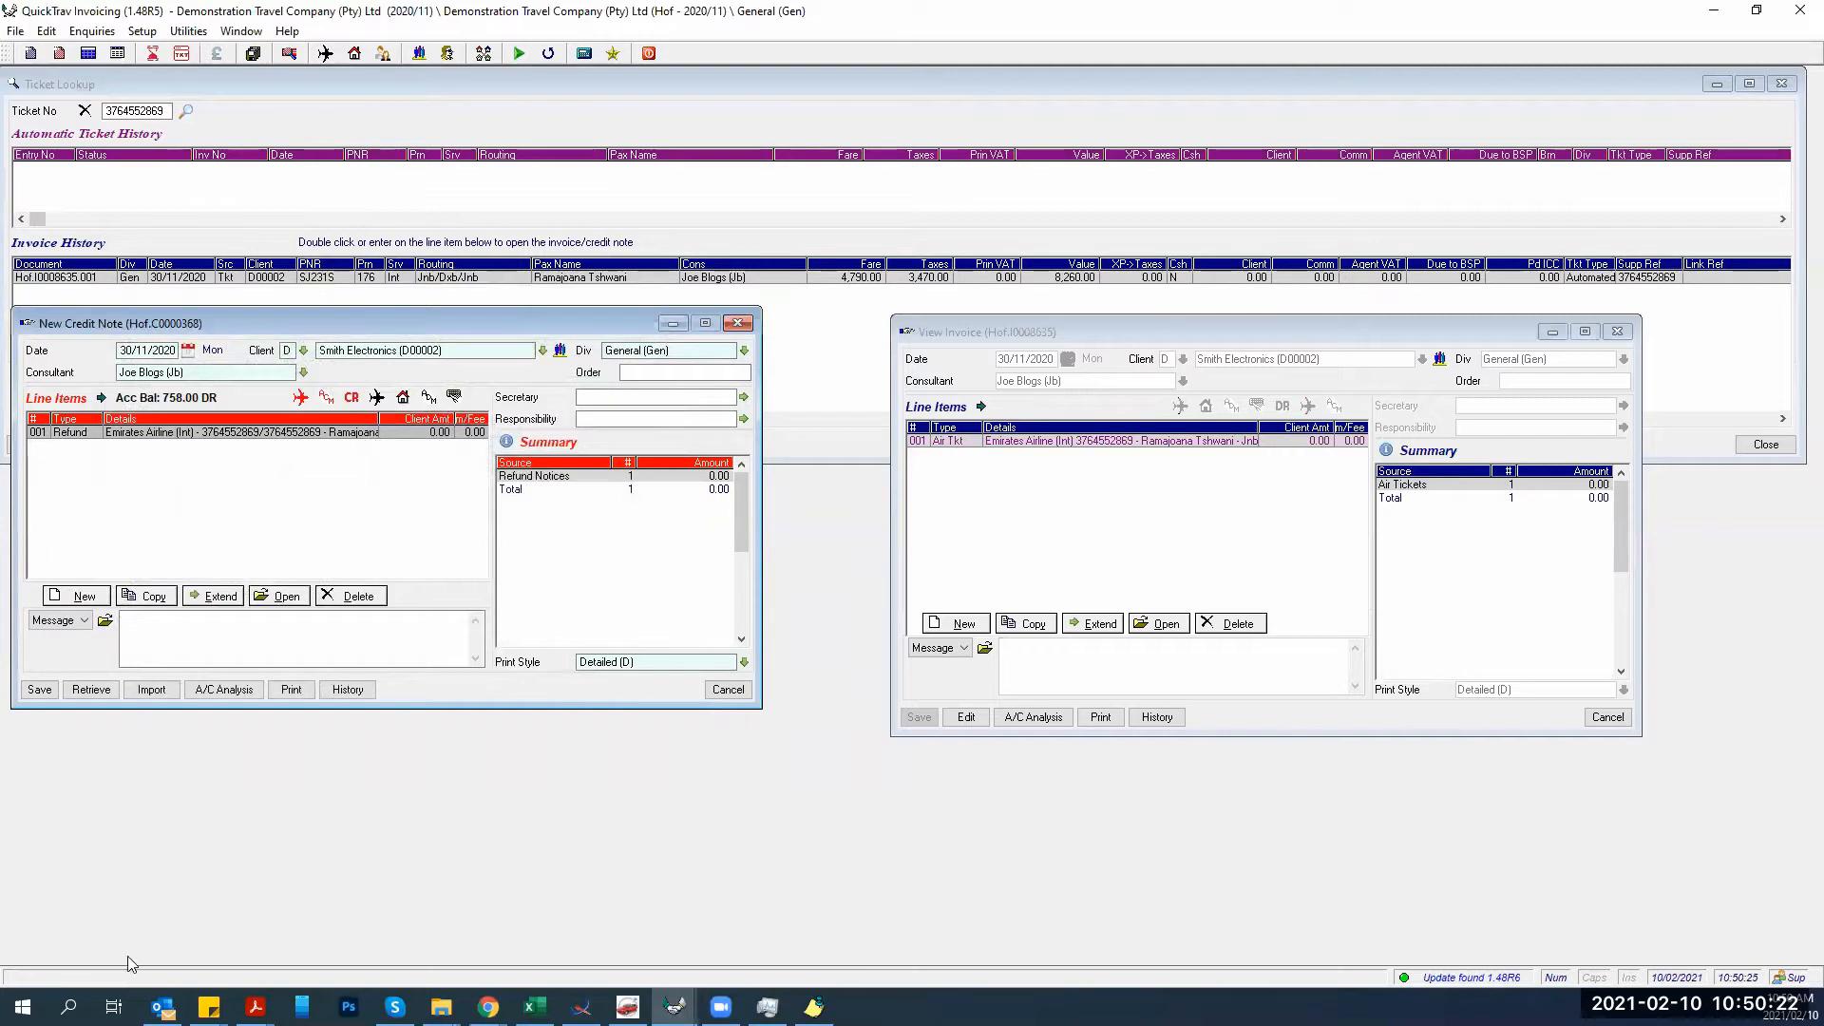
pyautogui.moveTo(254, 1006)
pyautogui.click(304, 945)
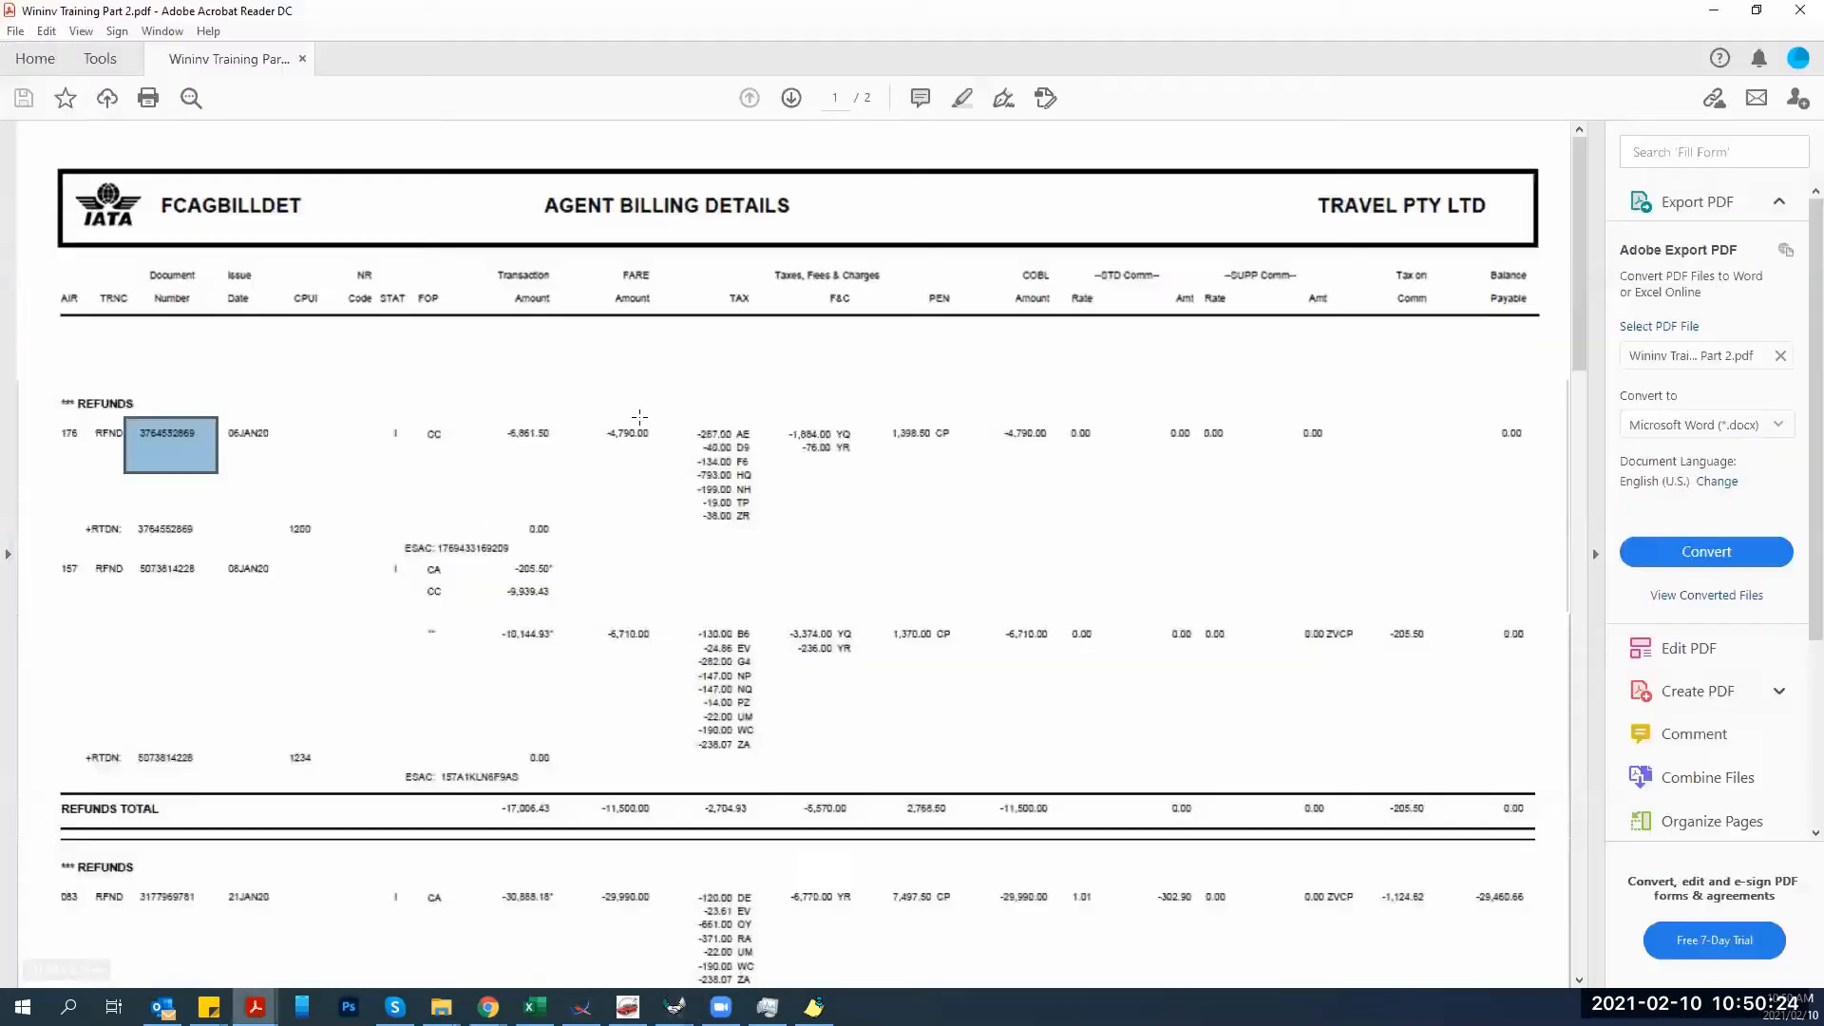
pyautogui.click(888, 407)
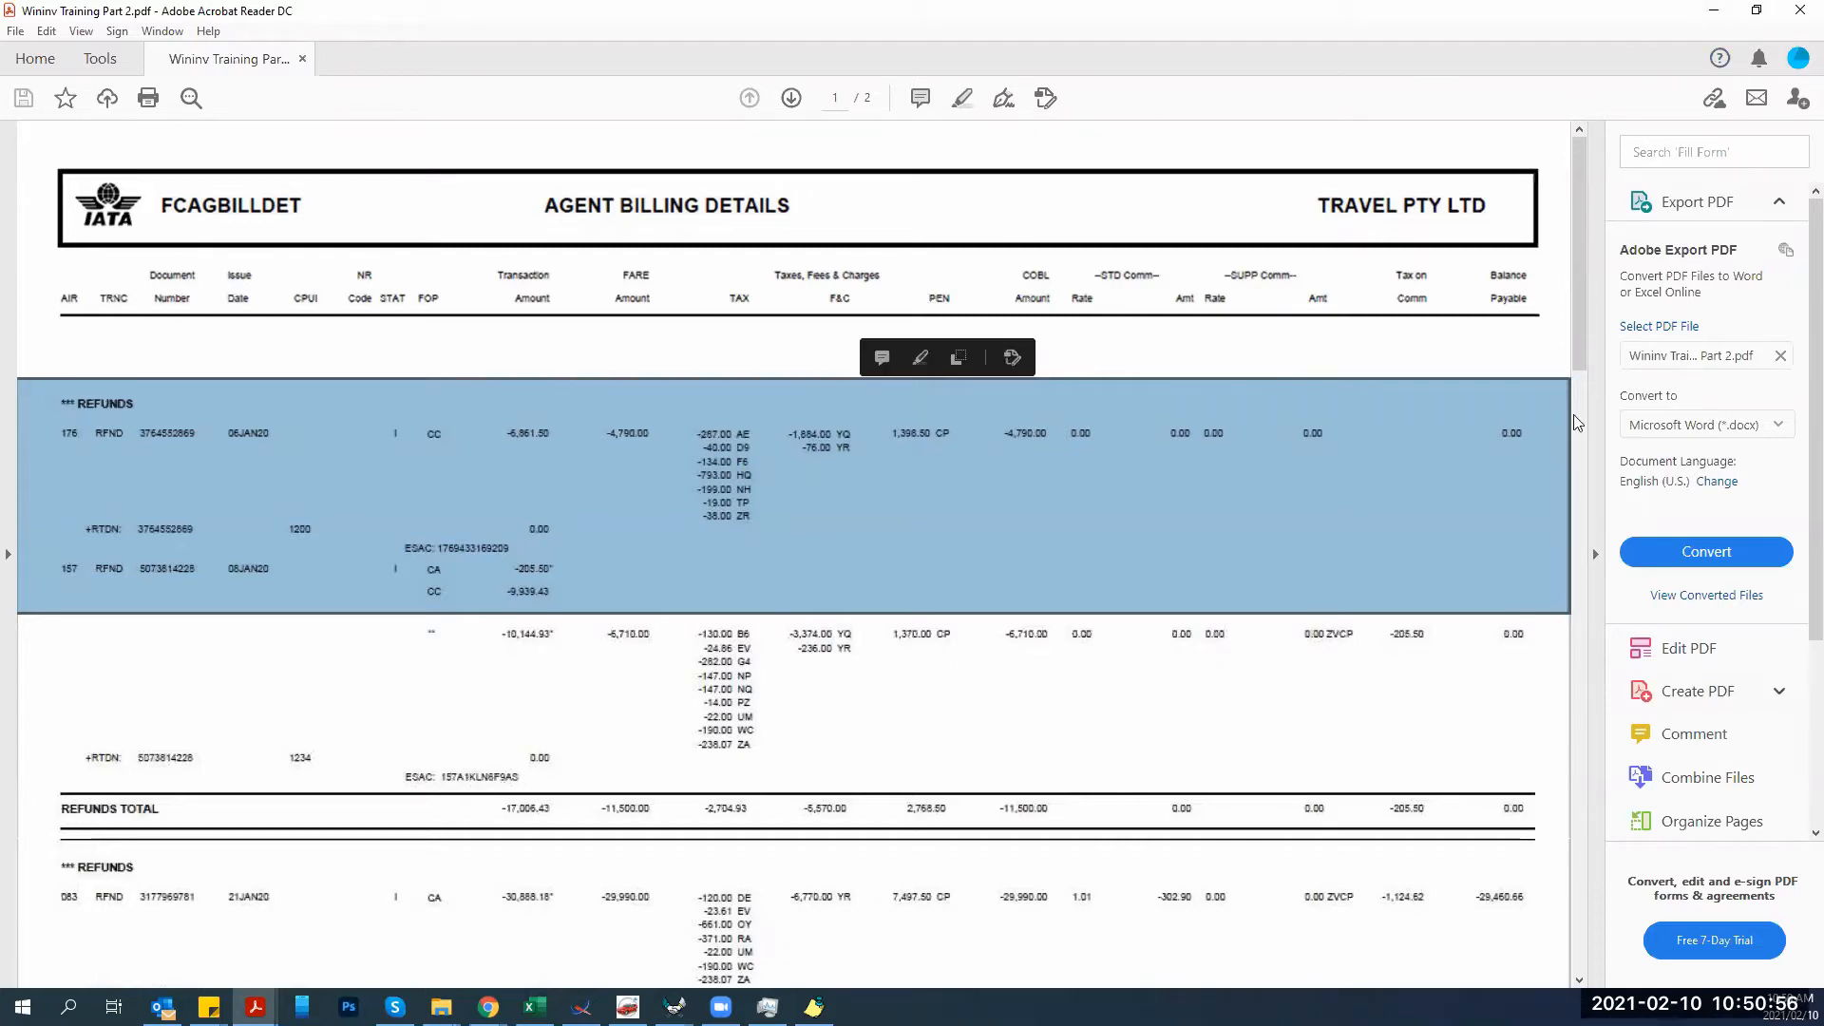
pyautogui.scroll(-3, 1582, 461)
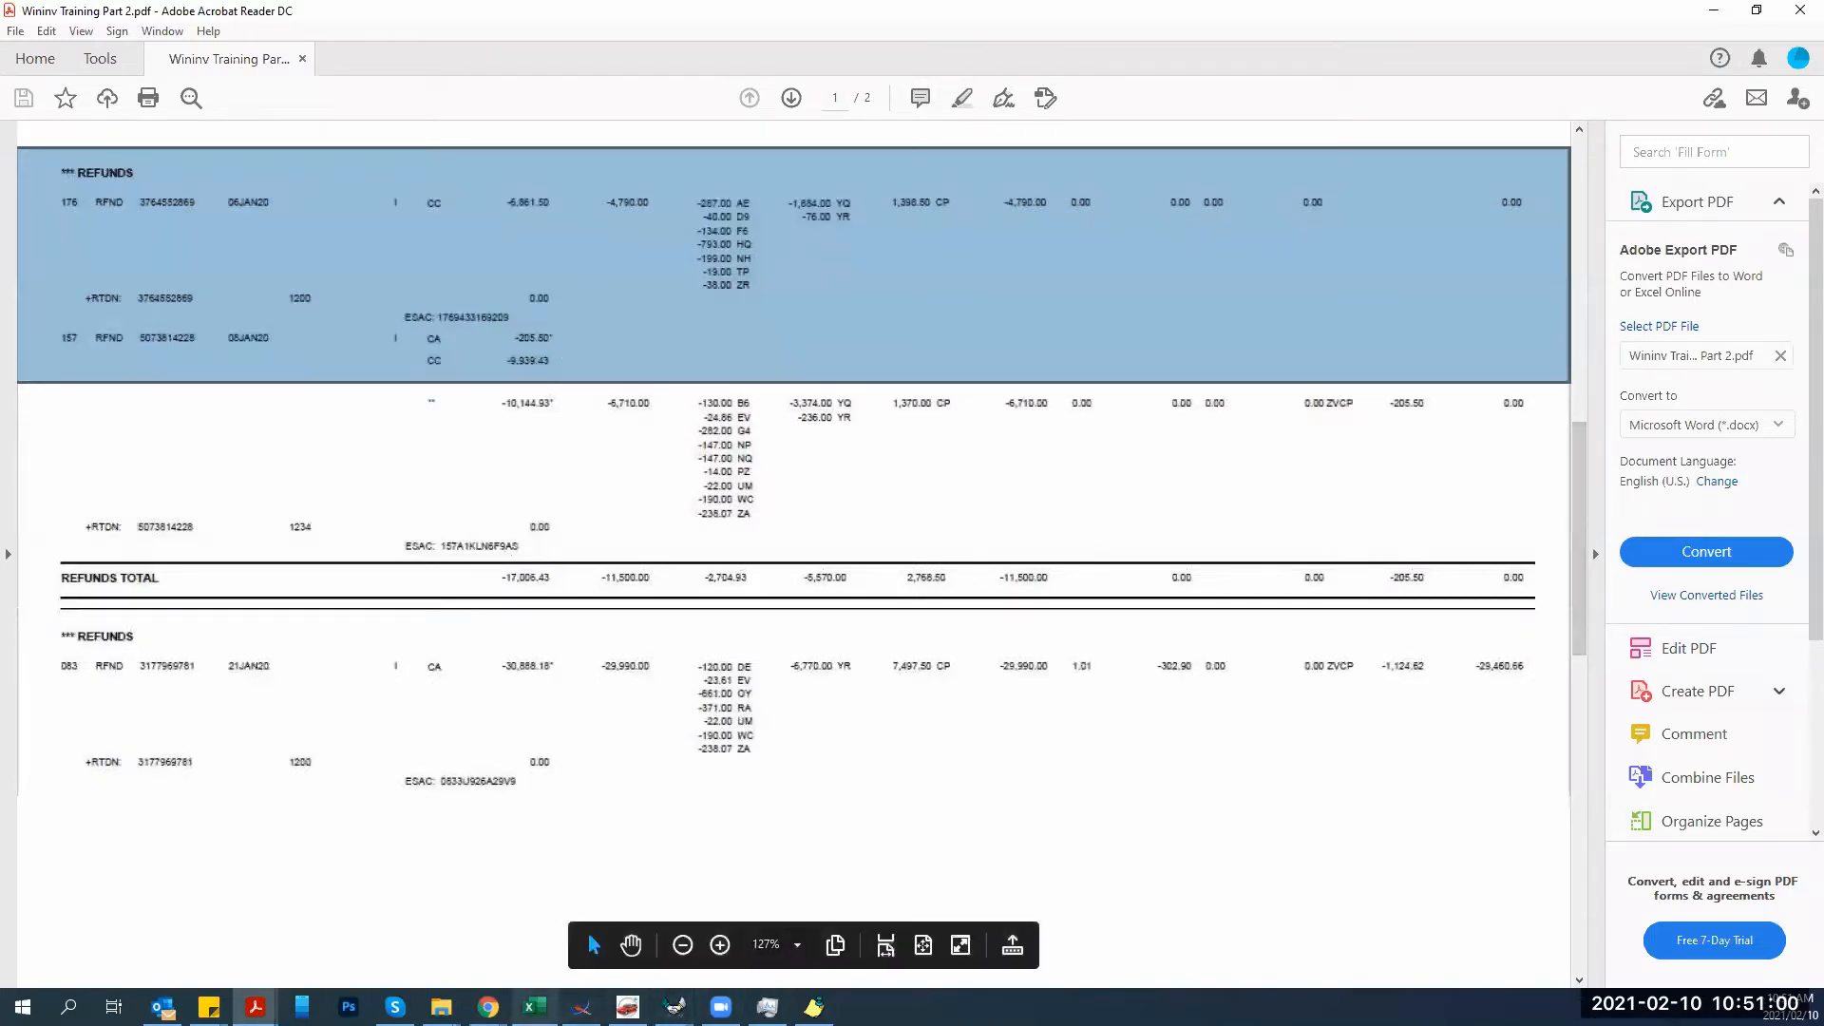
pyautogui.click(674, 1006)
pyautogui.click(609, 940)
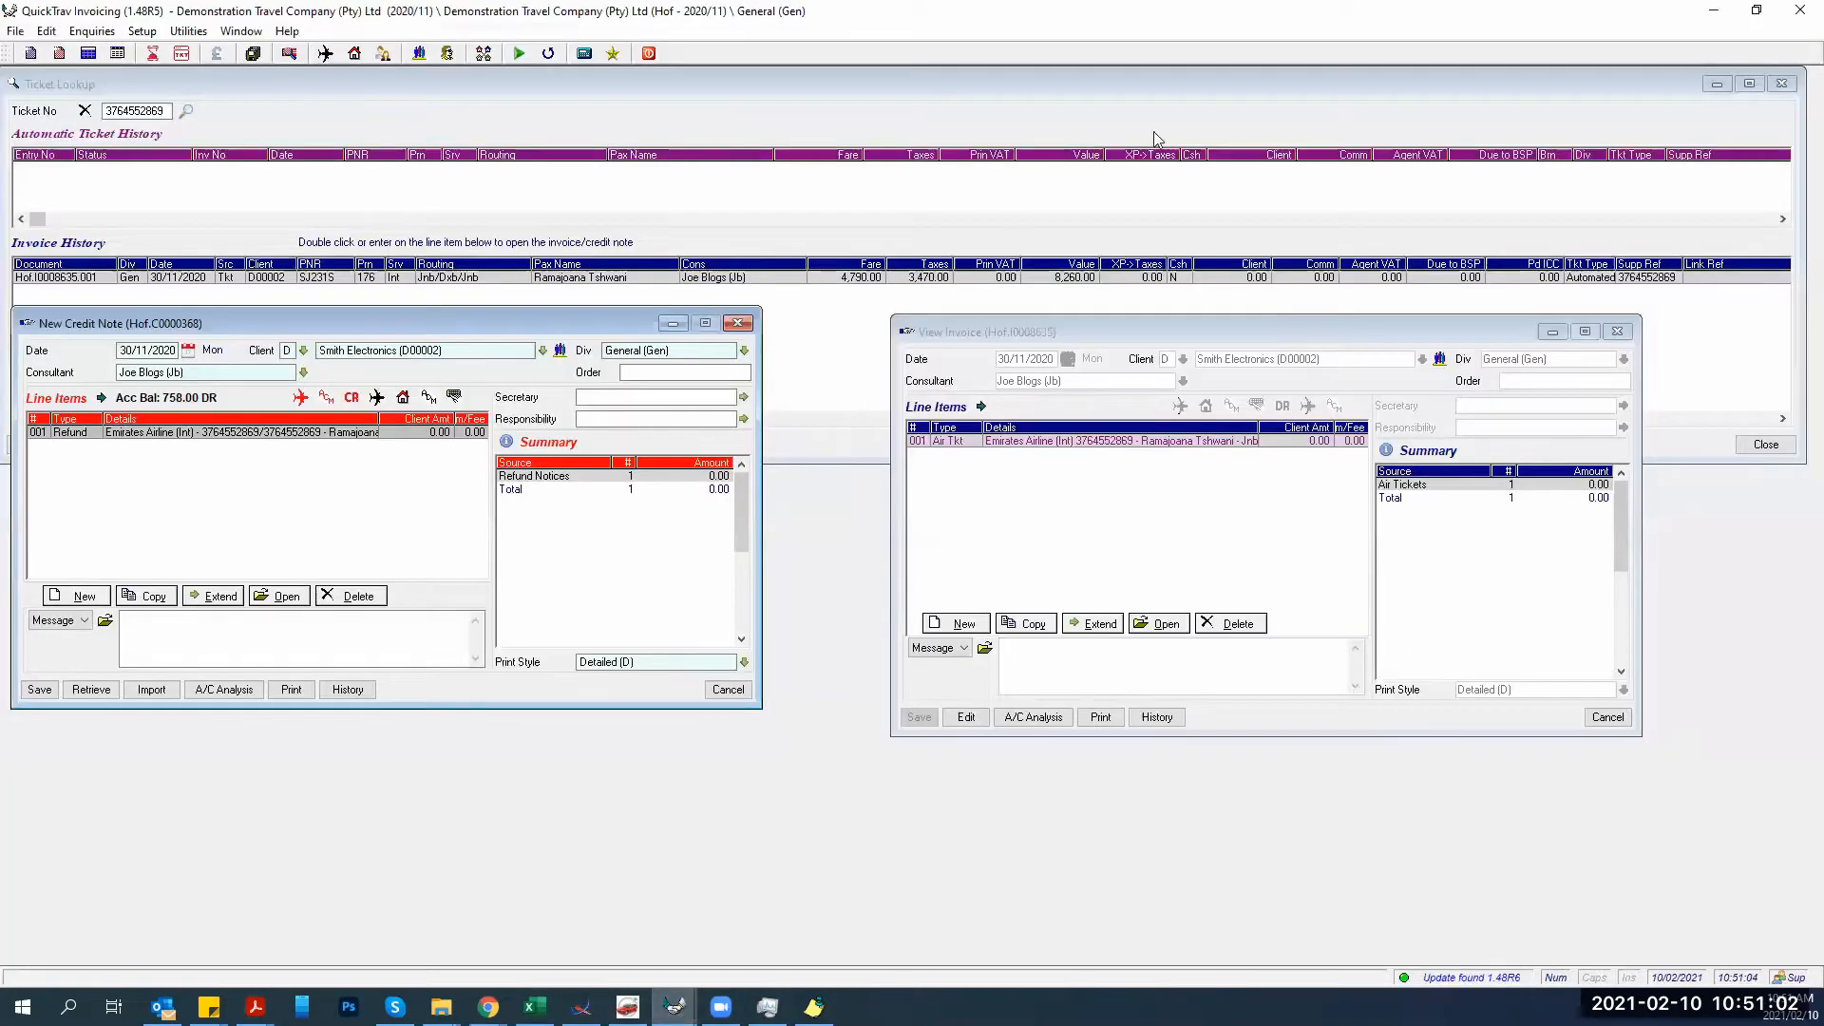
# Restore the QuickTrav window and widen it across the screen, leaving the billing PDF visible.
pyautogui.click(1754, 11)
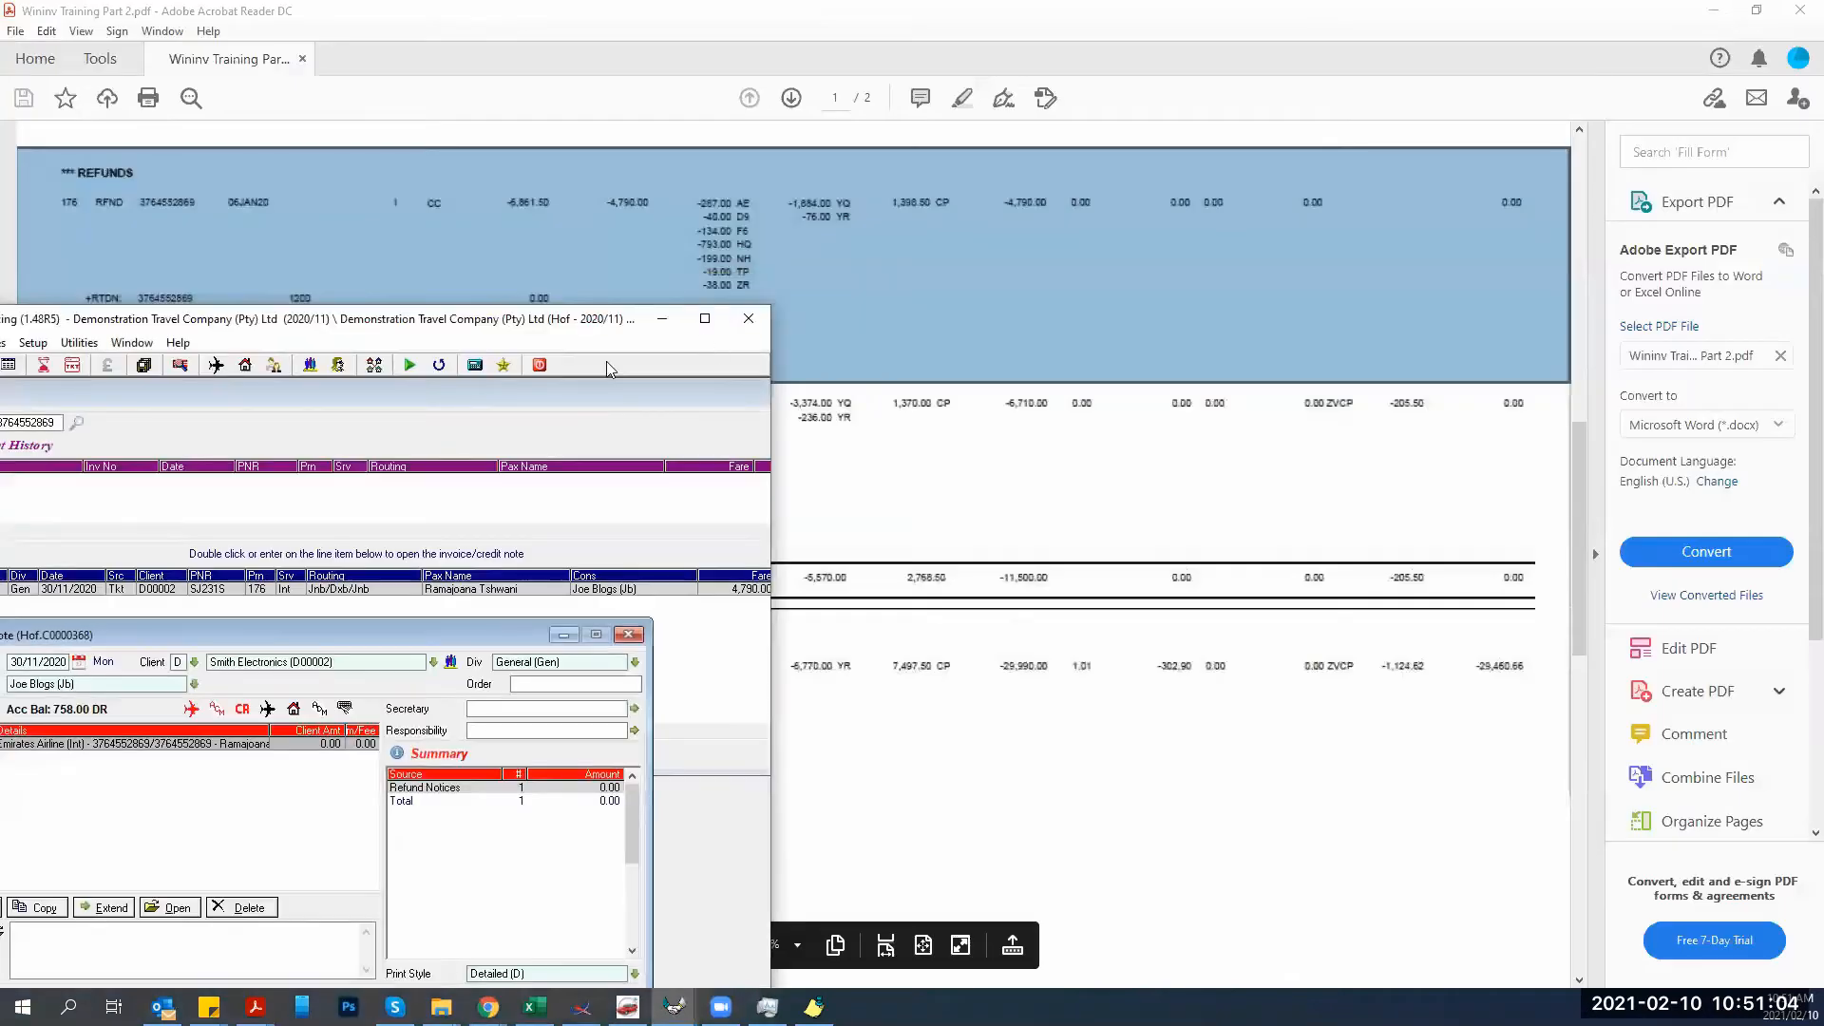
pyautogui.moveTo(510, 320); pyautogui.dragTo(607, 329)
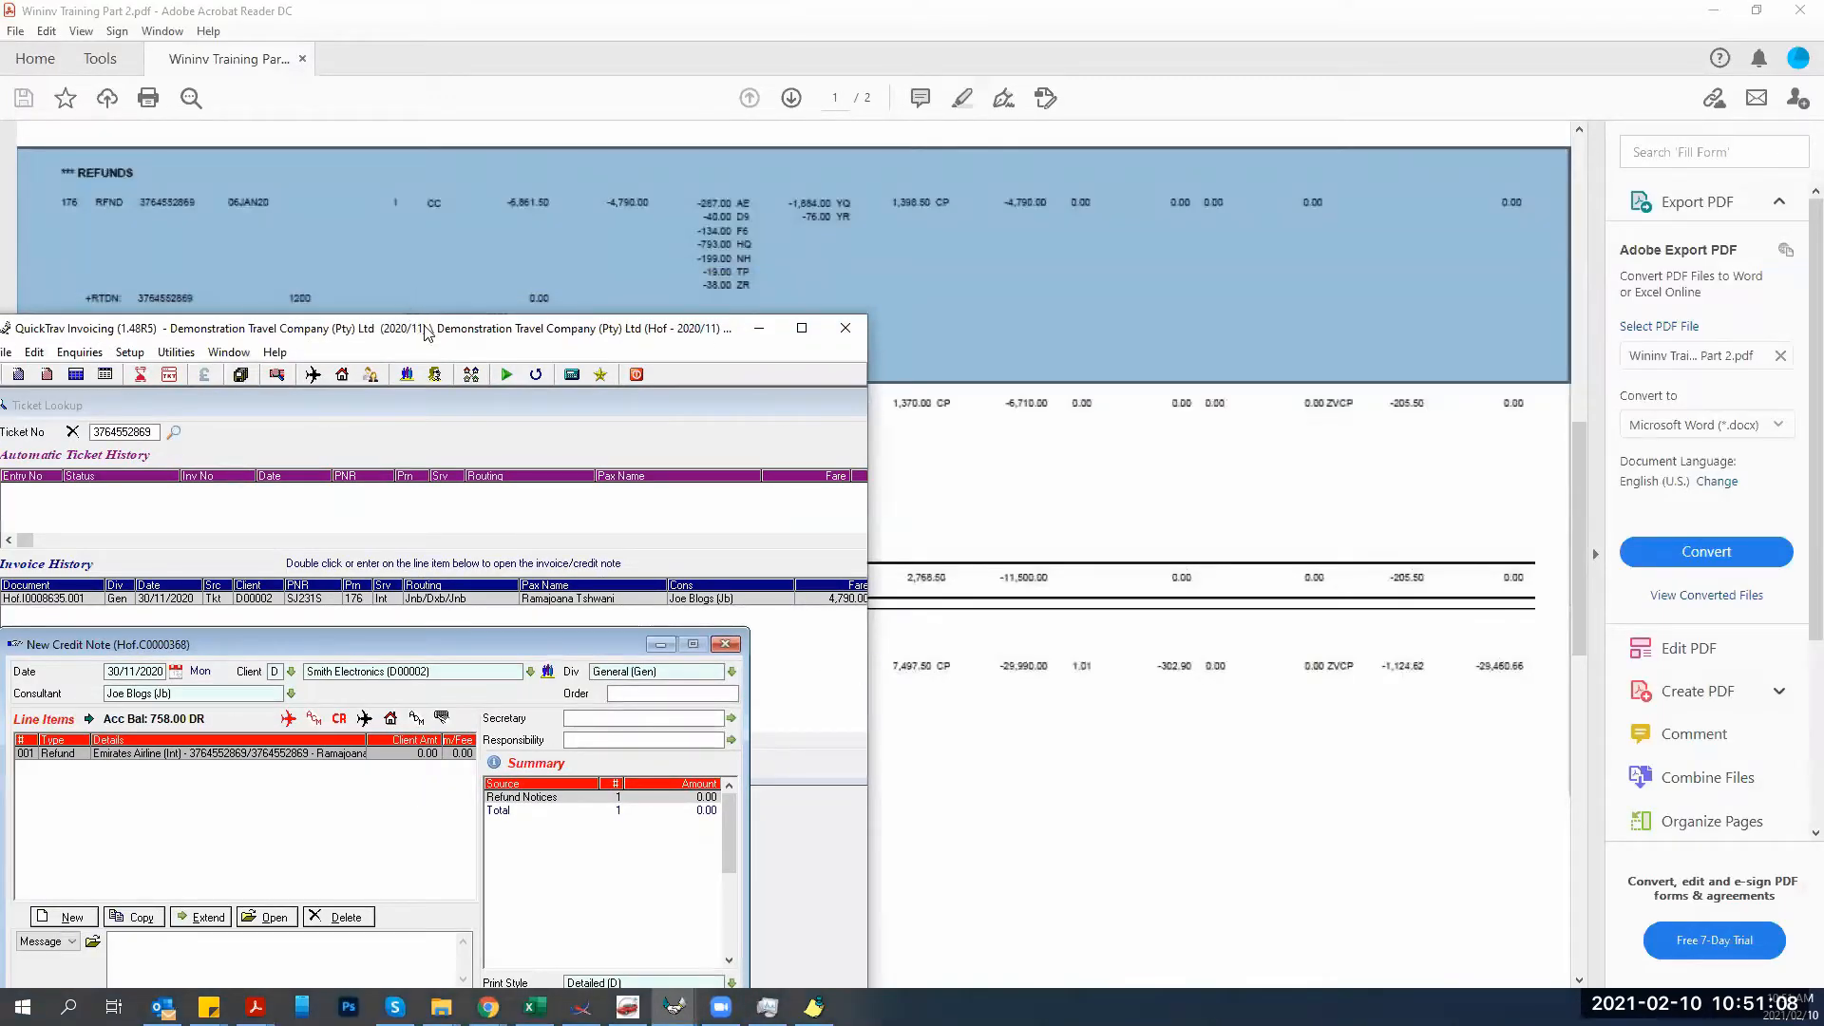
pyautogui.moveTo(427, 333); pyautogui.dragTo(444, 331)
pyautogui.click(879, 694)
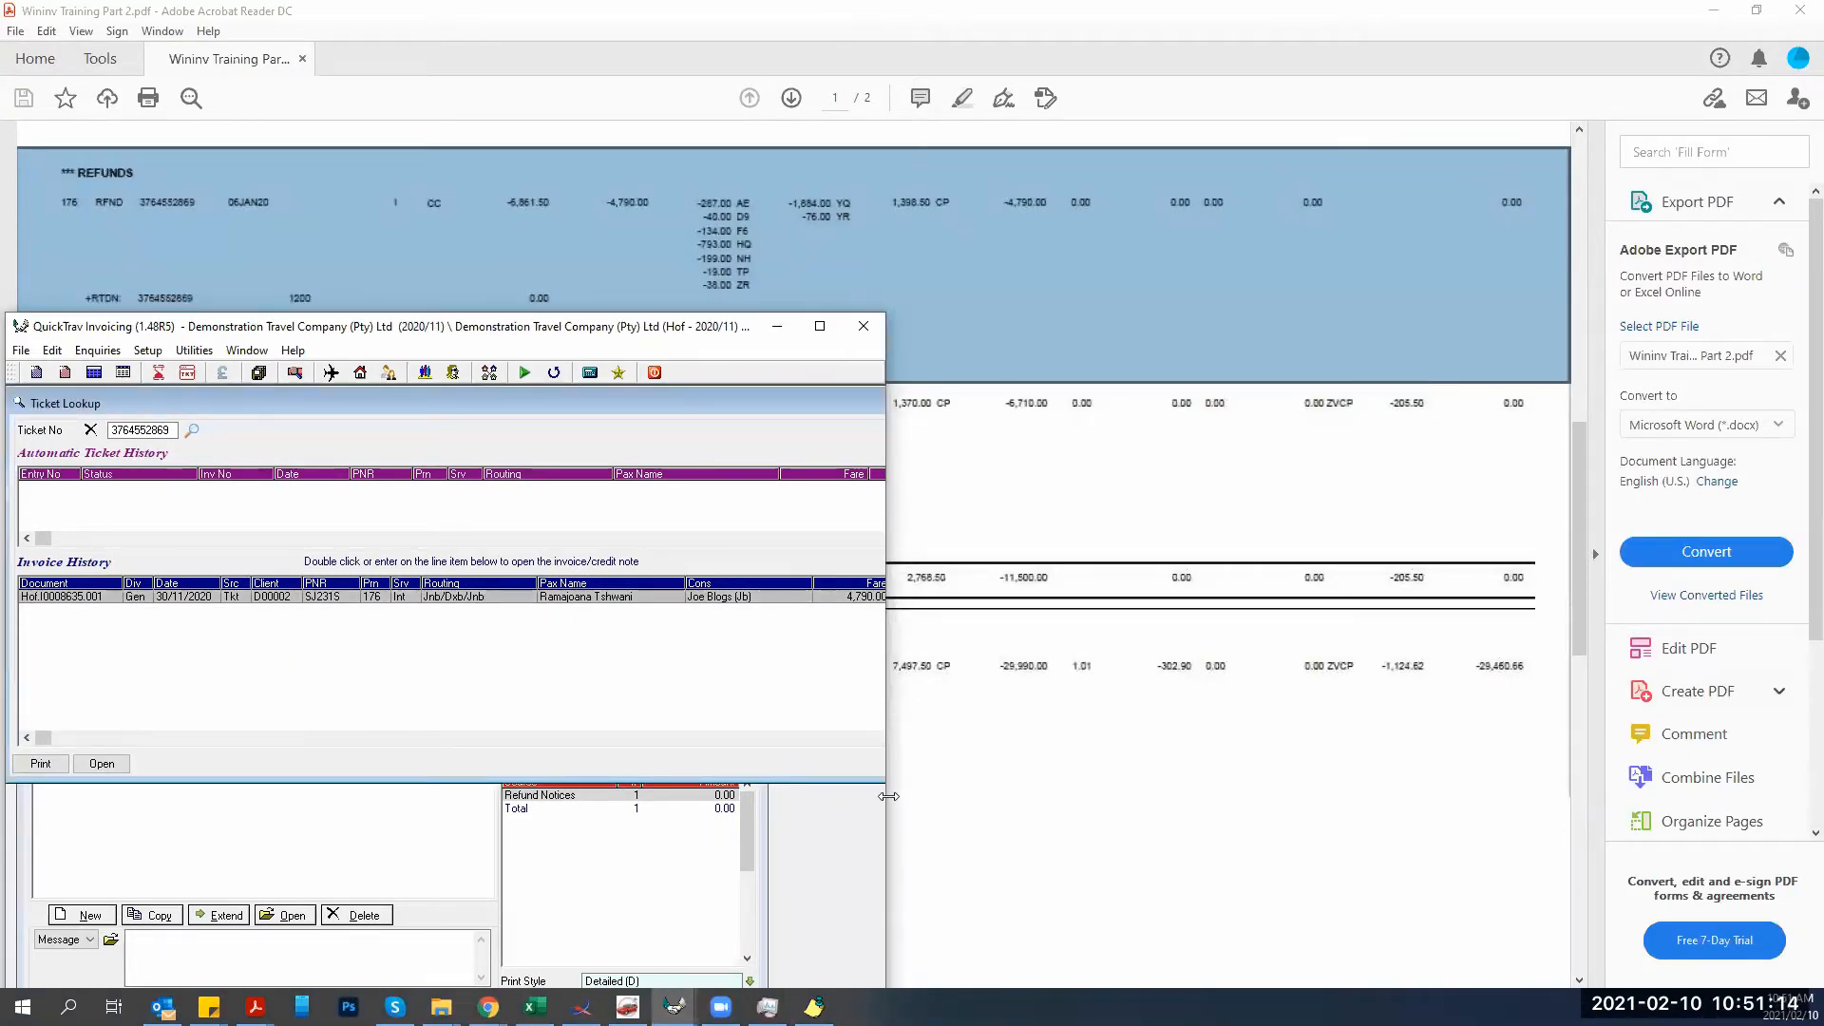
pyautogui.moveTo(888, 796); pyautogui.dragTo(1814, 796)
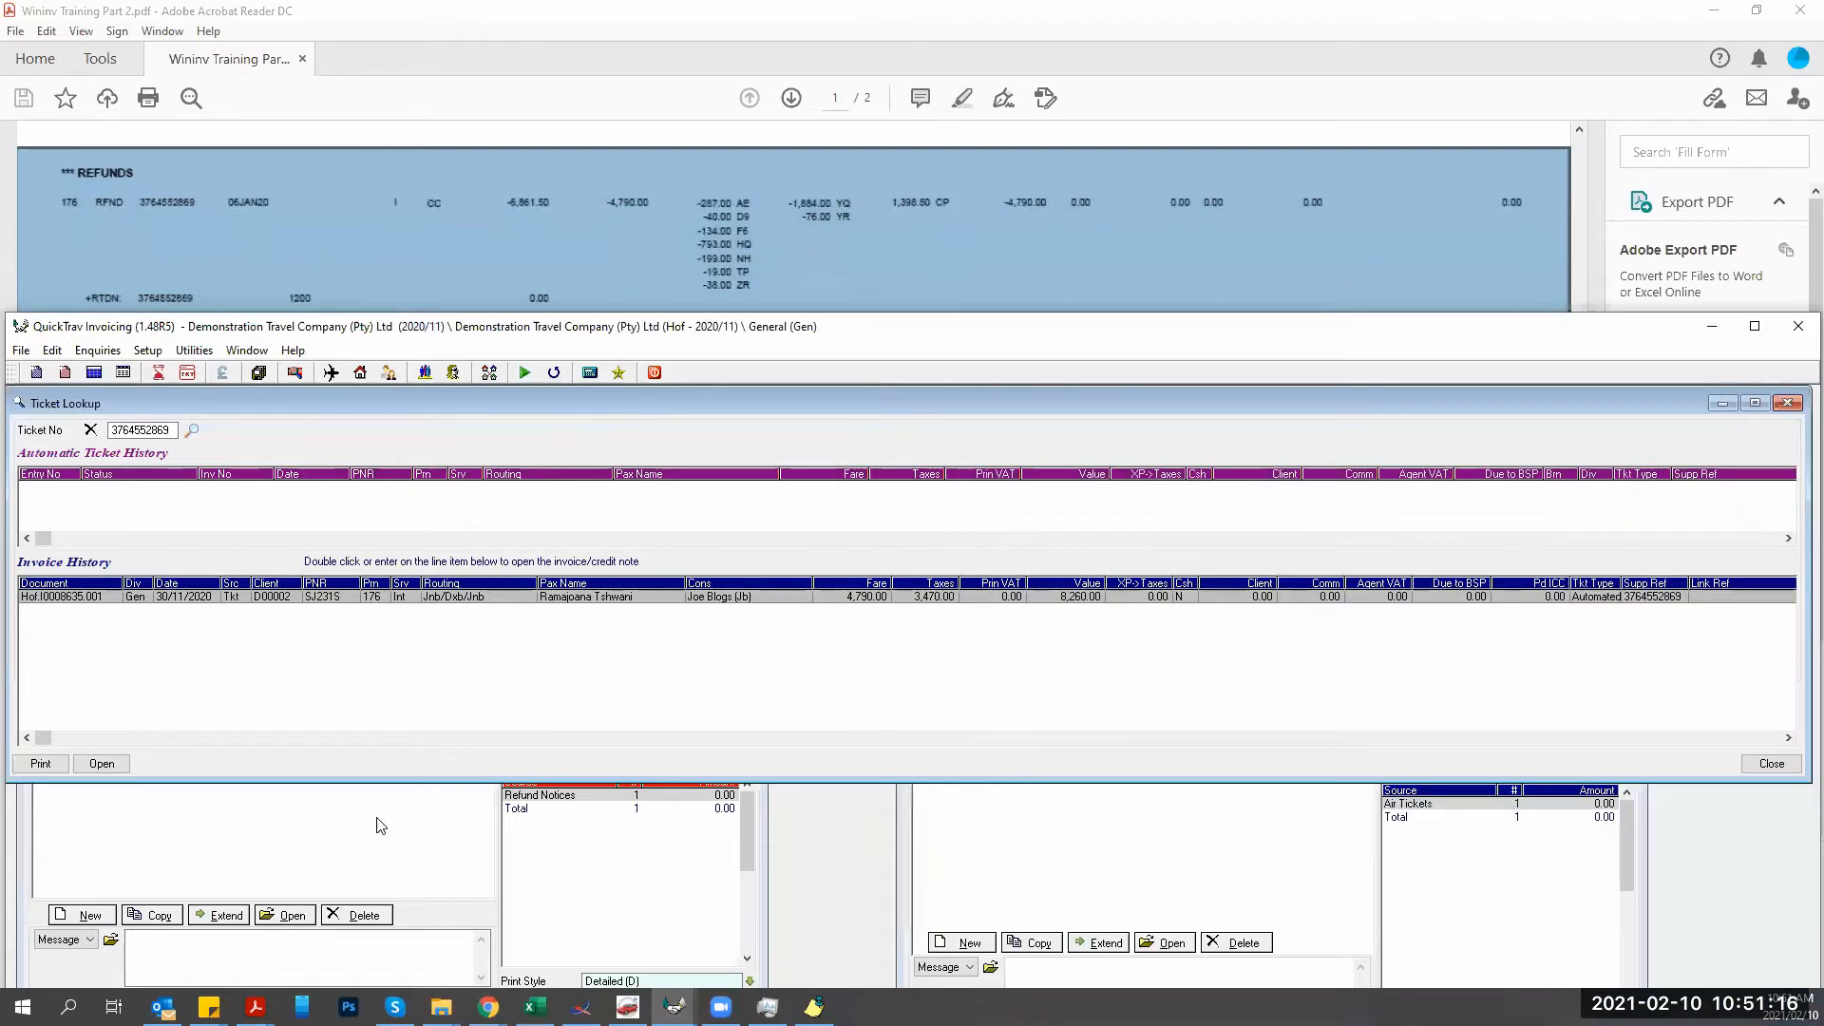
# Reposition and enlarge the credit note, then open the refund line's air ticket details.
pyautogui.click(359, 841)
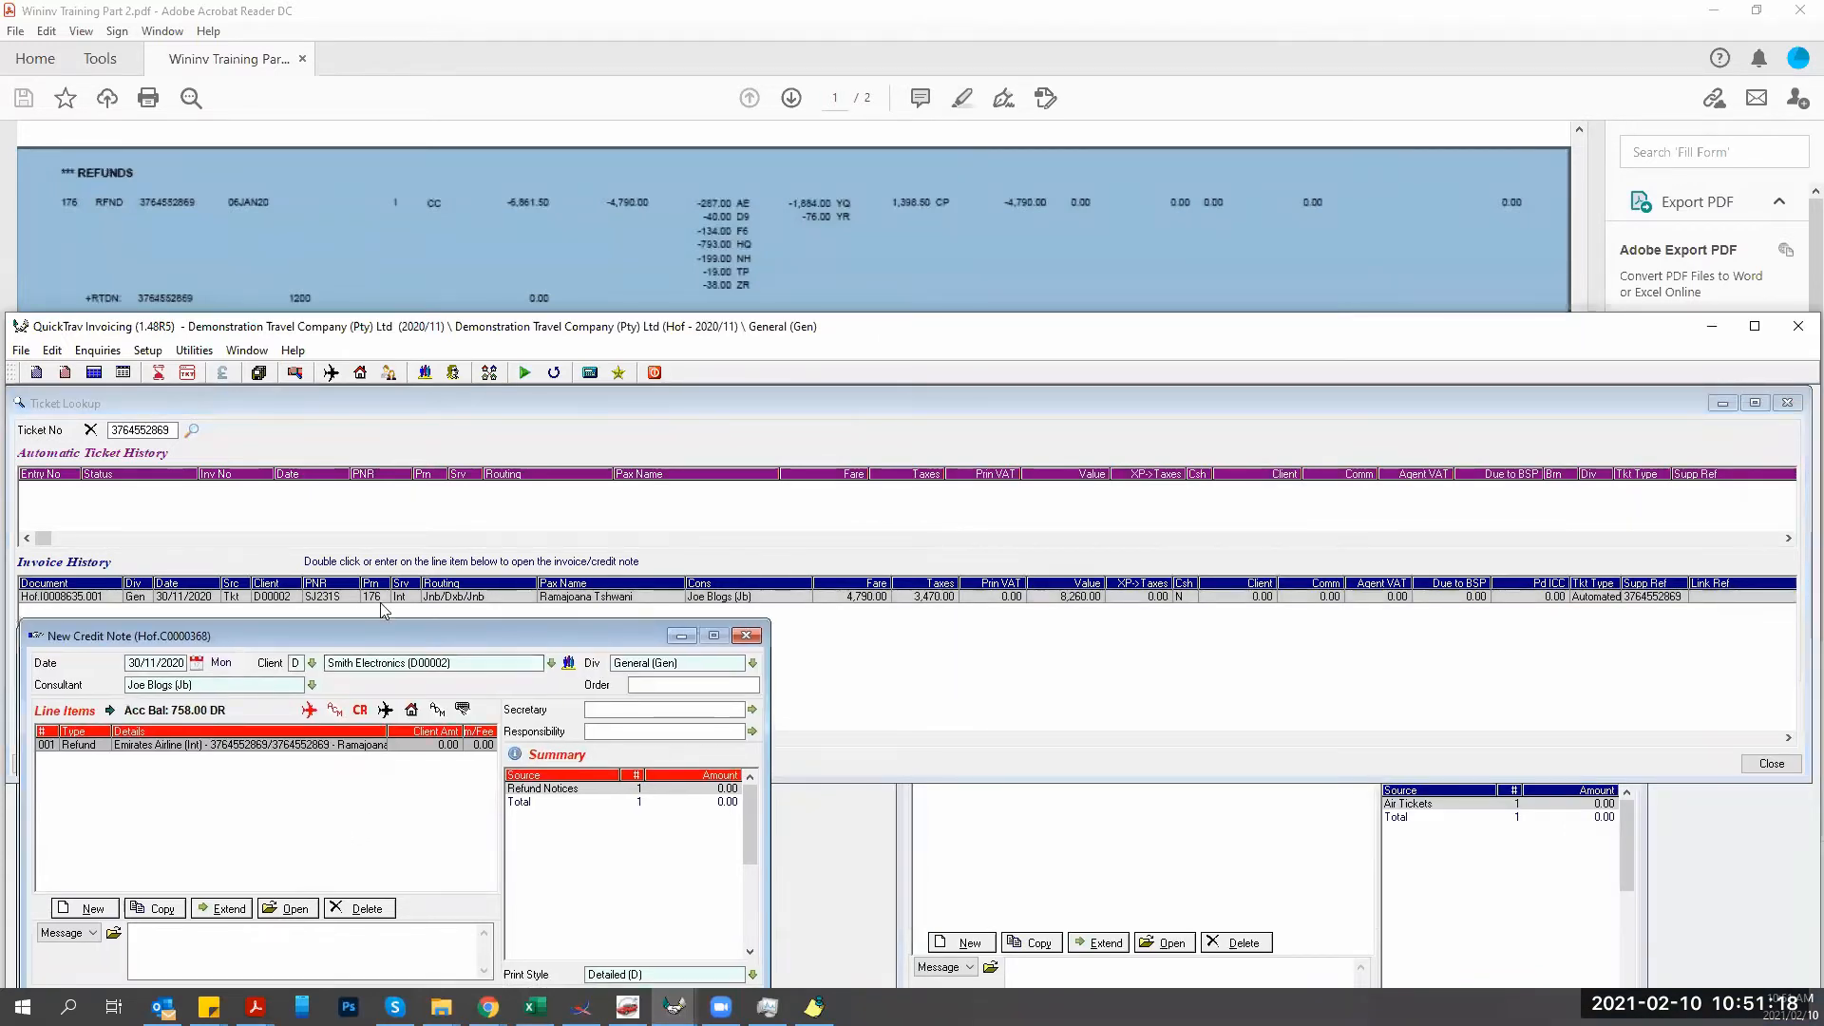
pyautogui.moveTo(369, 632); pyautogui.dragTo(379, 403)
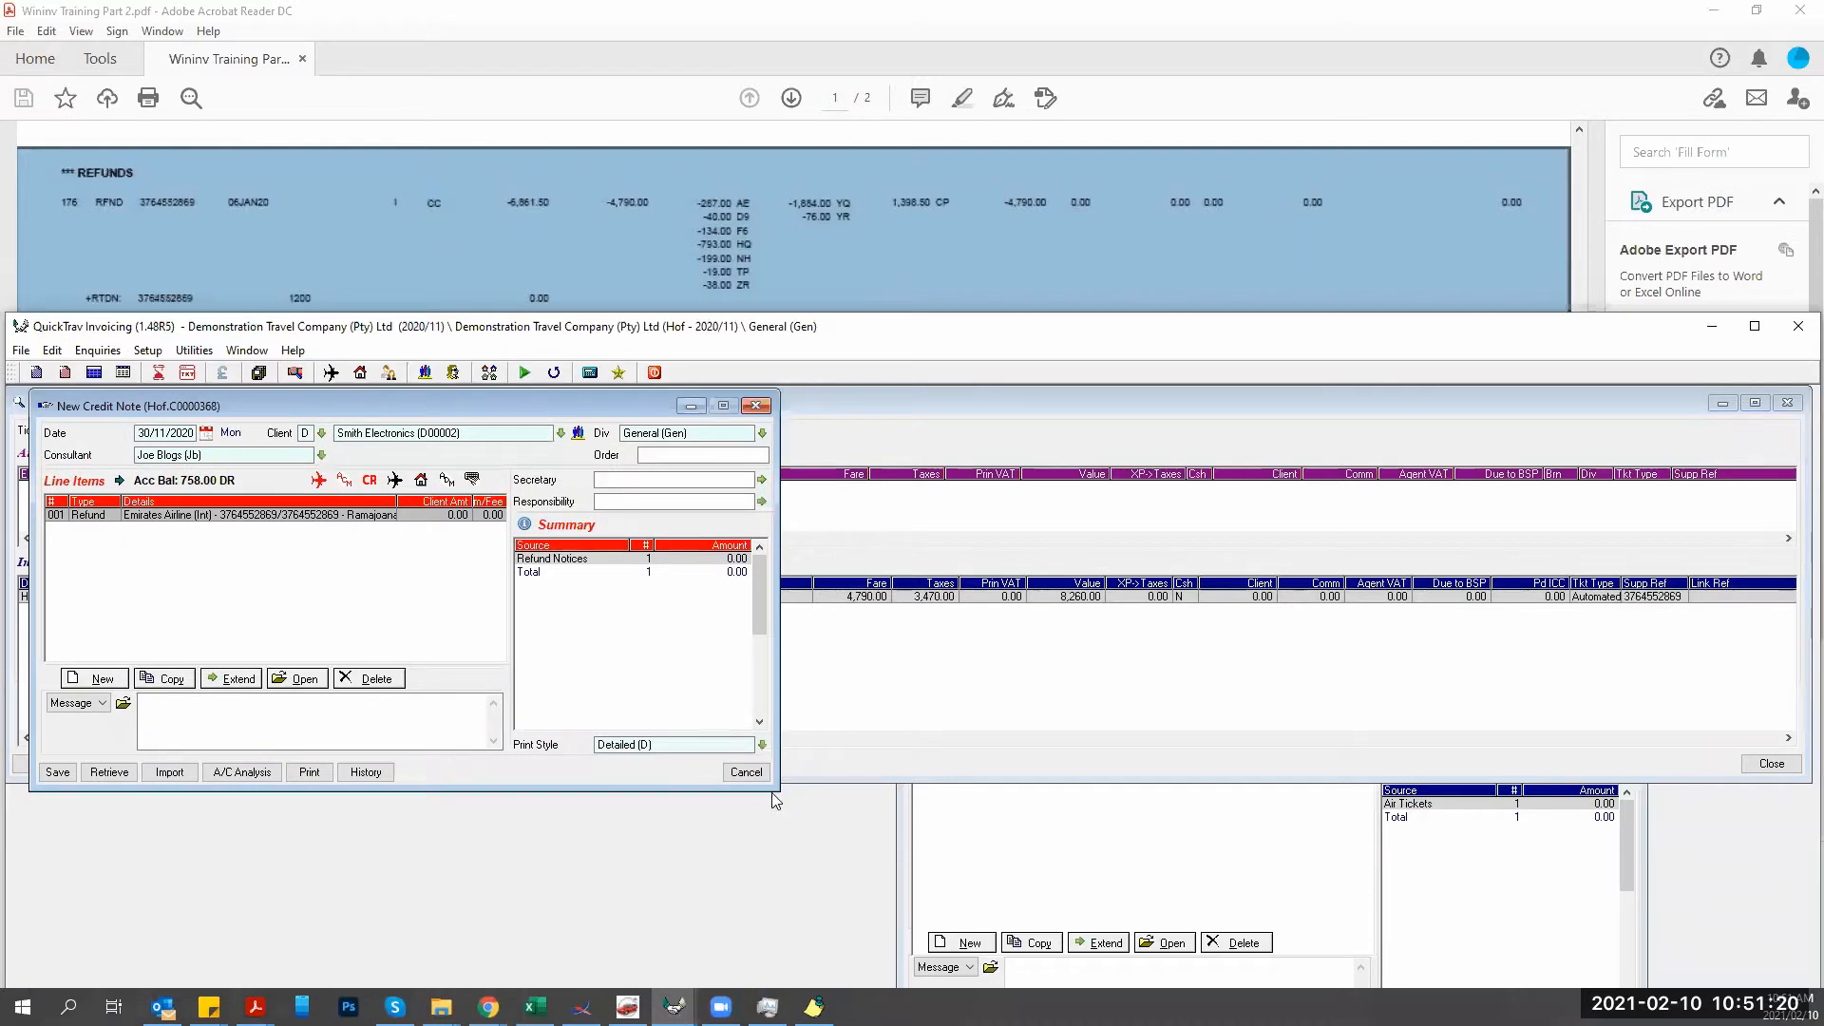
pyautogui.moveTo(776, 789); pyautogui.dragTo(936, 958)
pyautogui.doubleClick(378, 516)
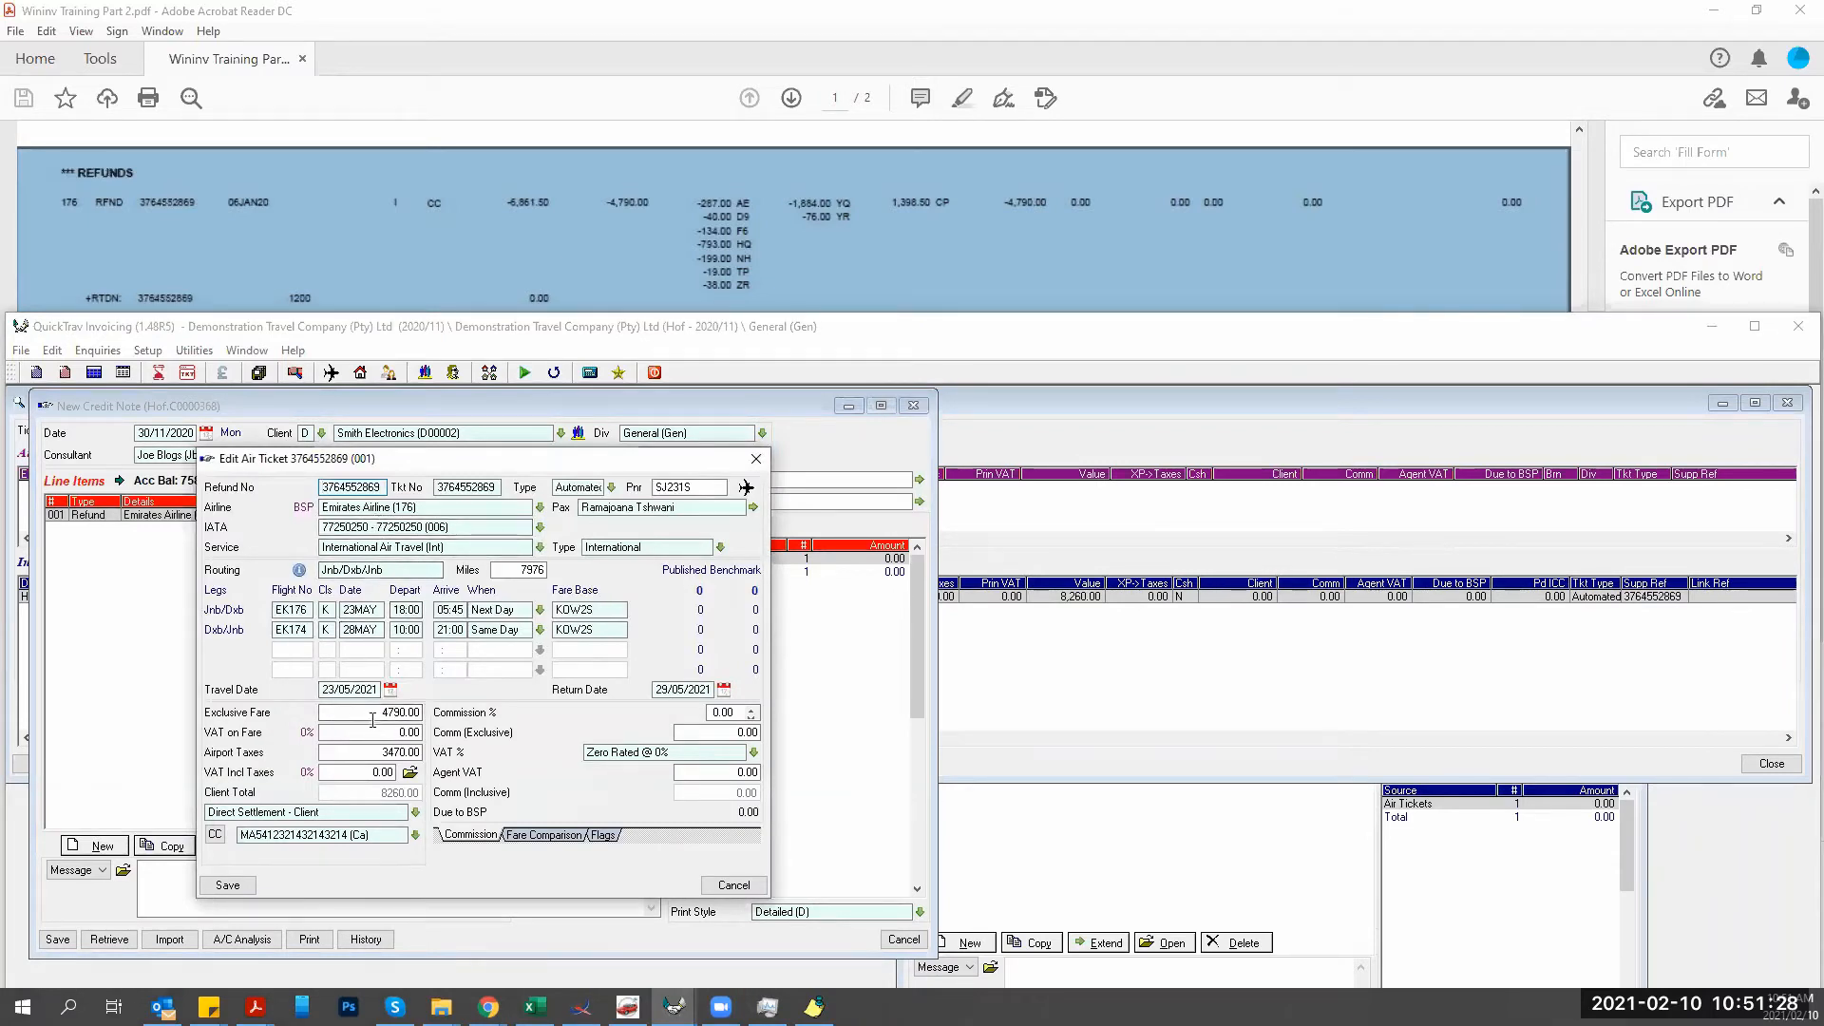
# Compare the refund's exclusive fare 4790.00 and airport taxes 3470.00 against the billing PDF.
pyautogui.click(1578, 131)
pyautogui.click(1578, 131)
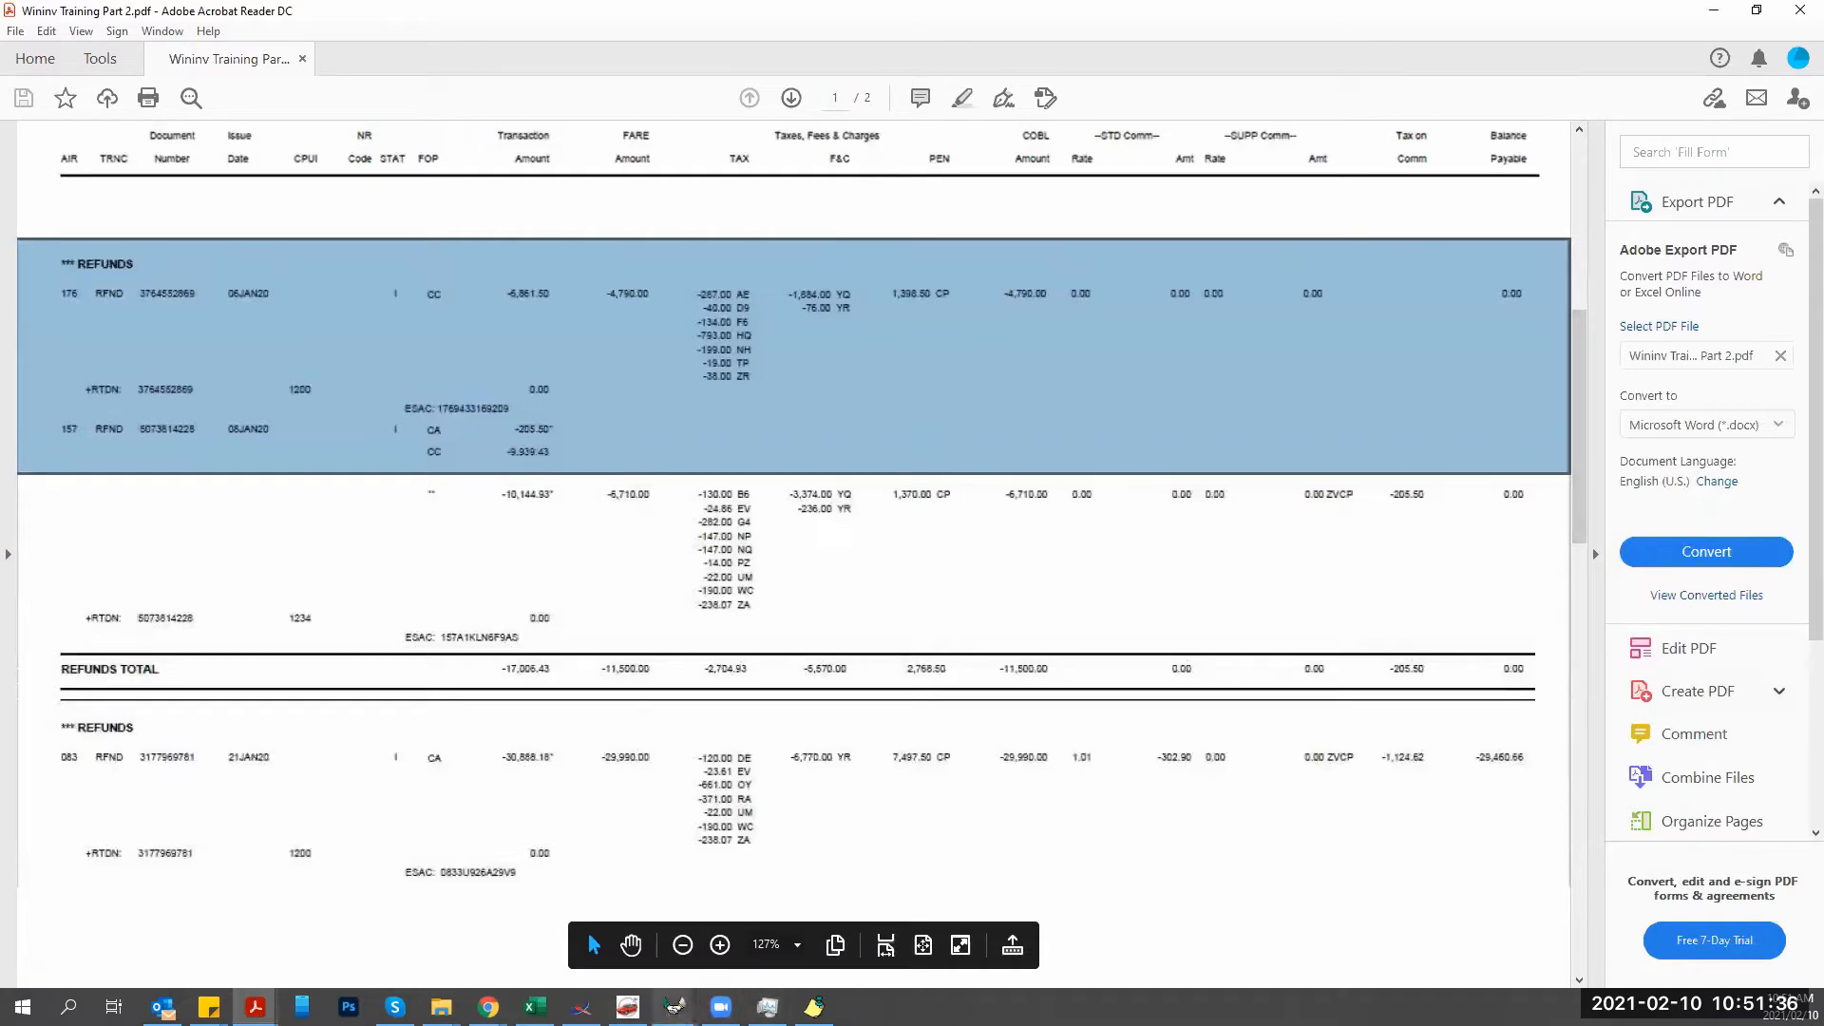
pyautogui.moveTo(674, 1006)
pyautogui.click(612, 905)
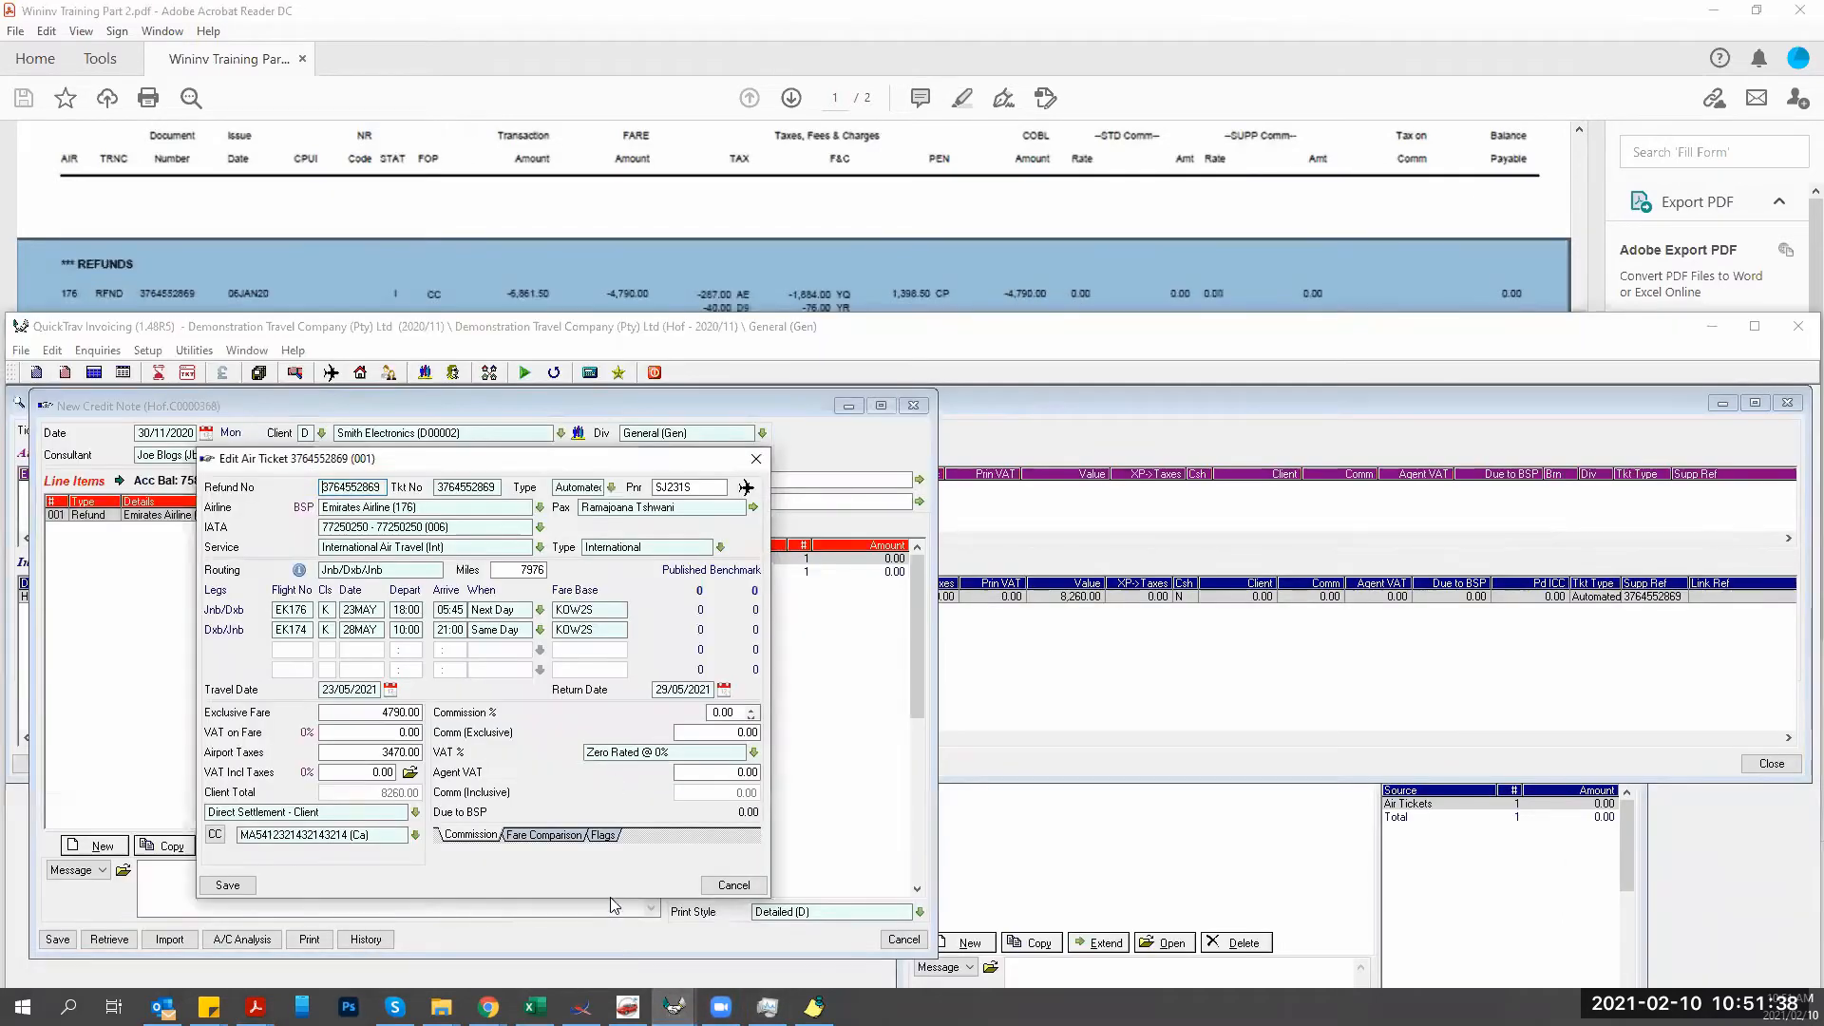
pyautogui.click(528, 330)
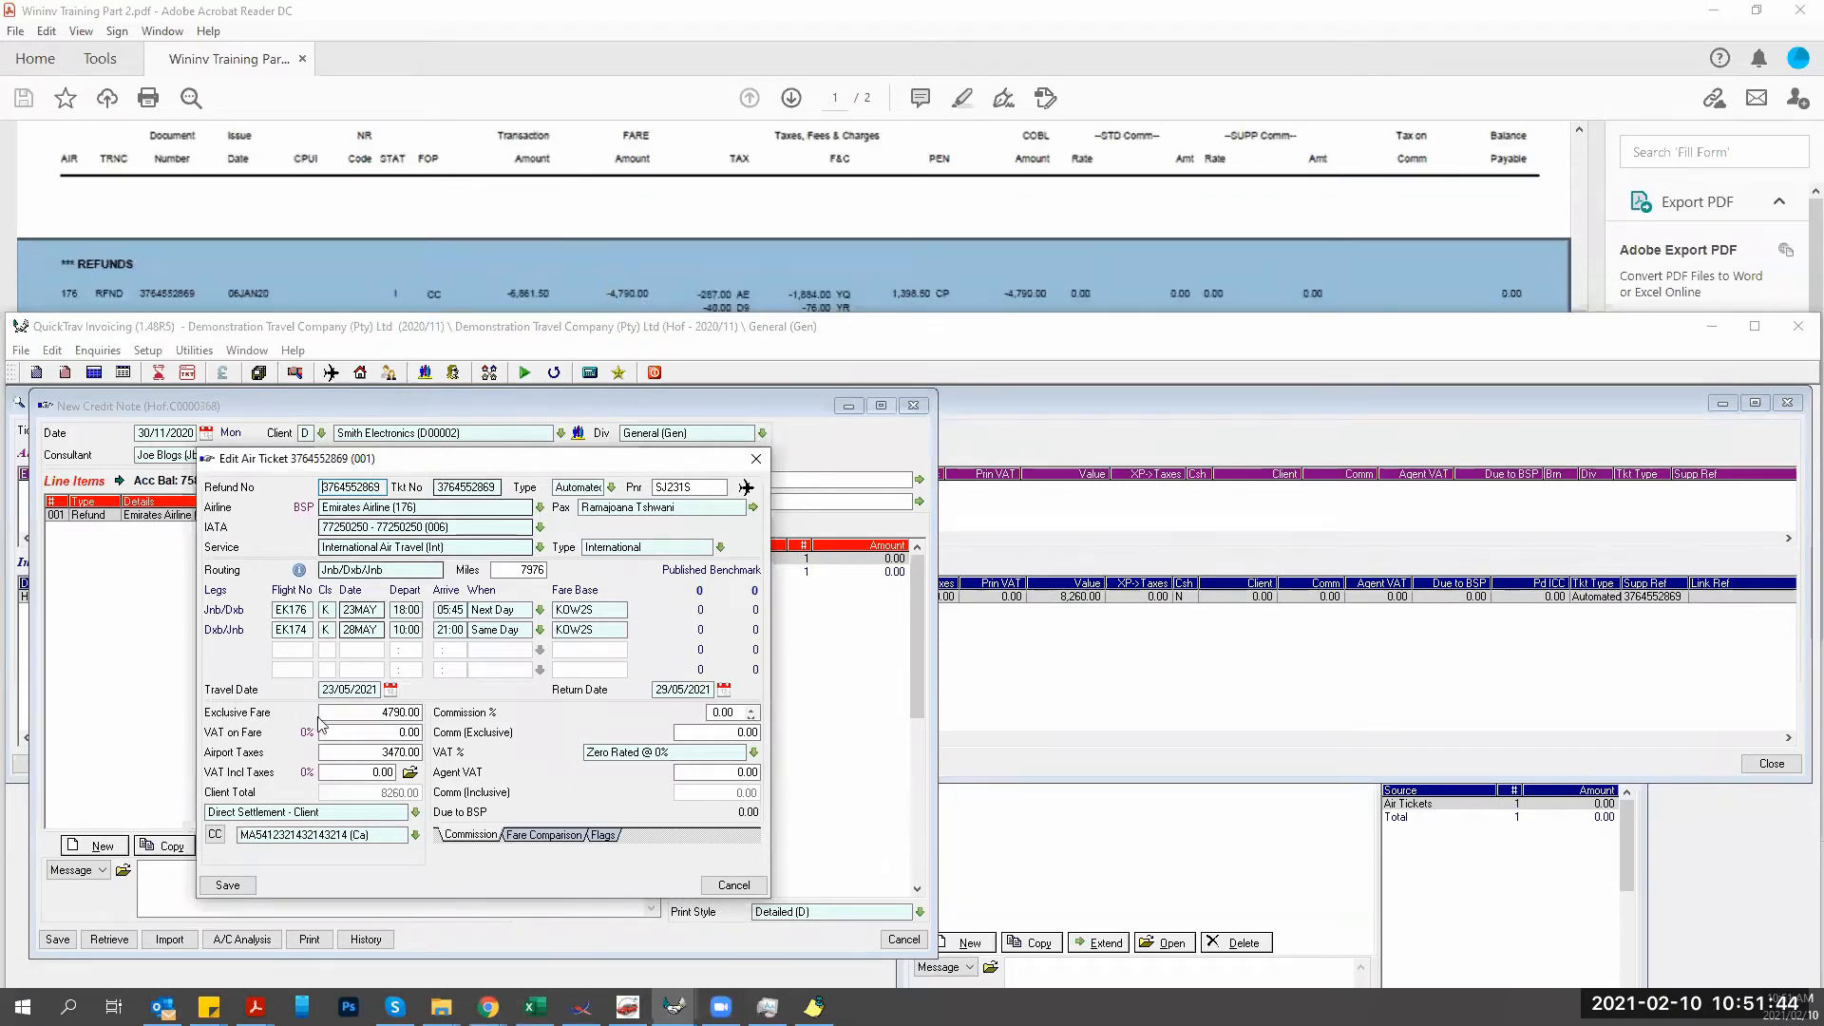
pyautogui.click(383, 711)
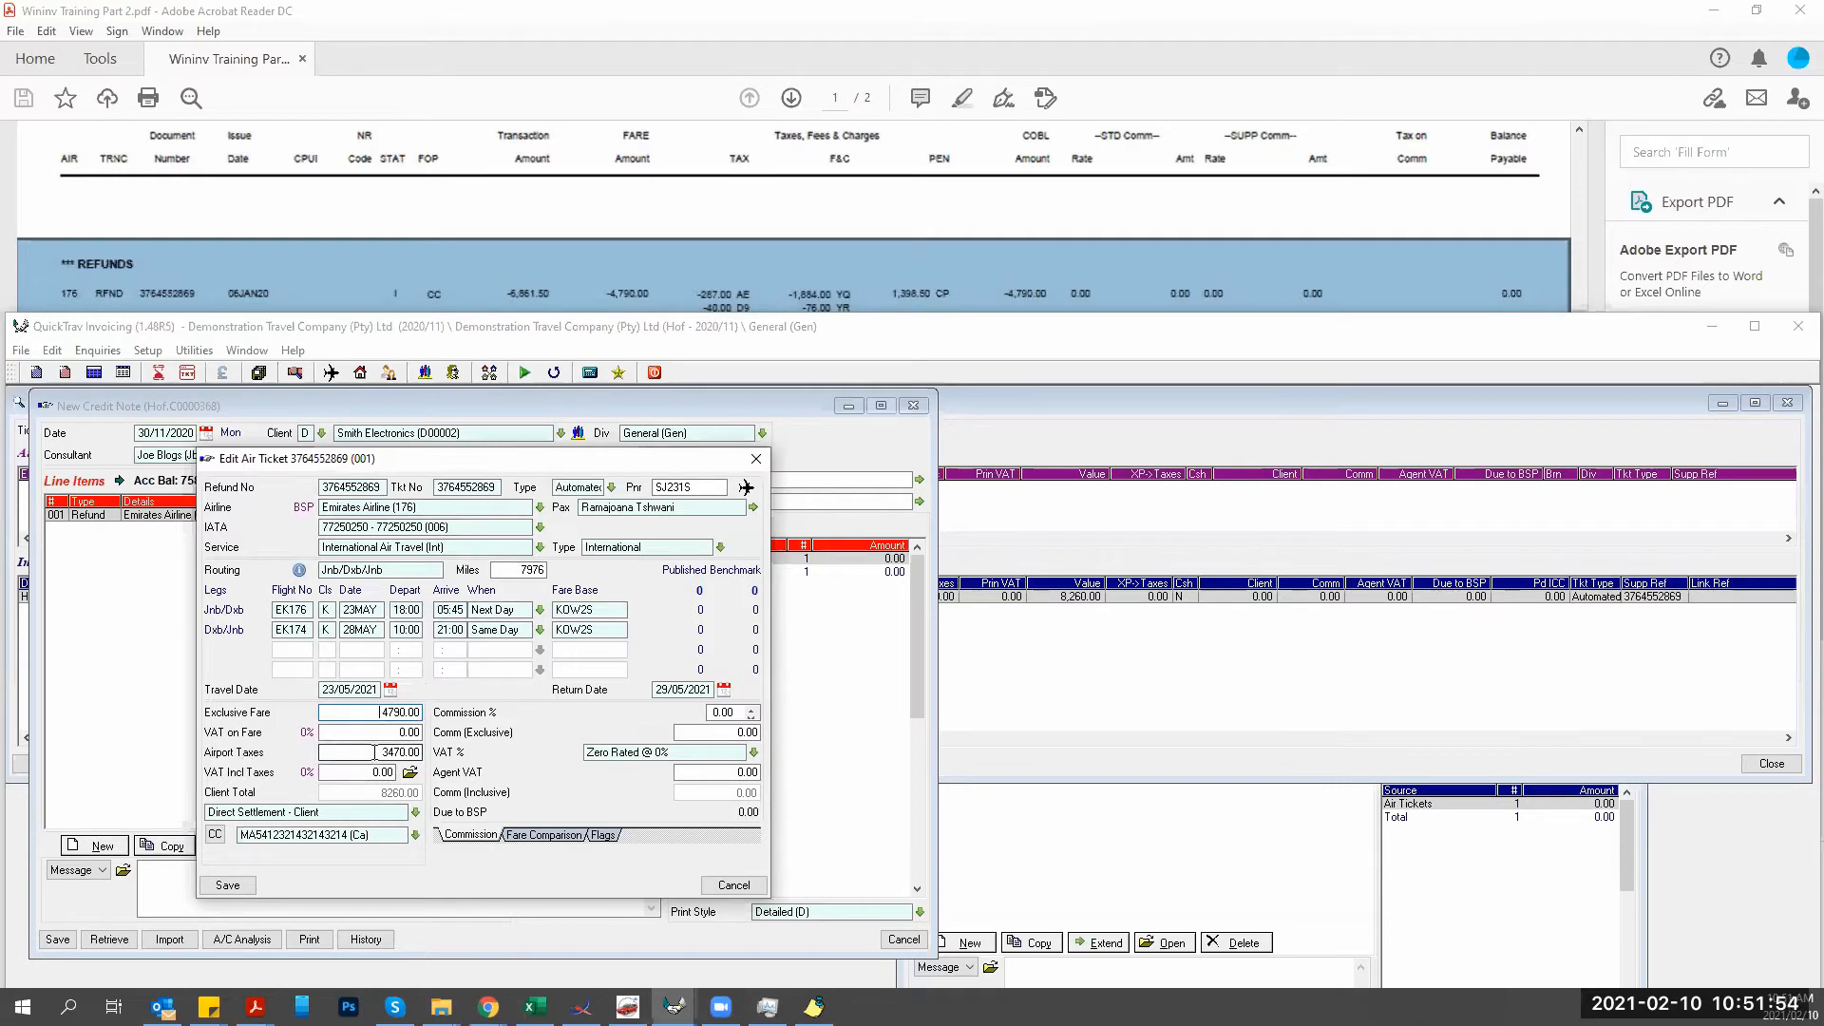
pyautogui.moveTo(373, 752); pyautogui.dragTo(422, 752)
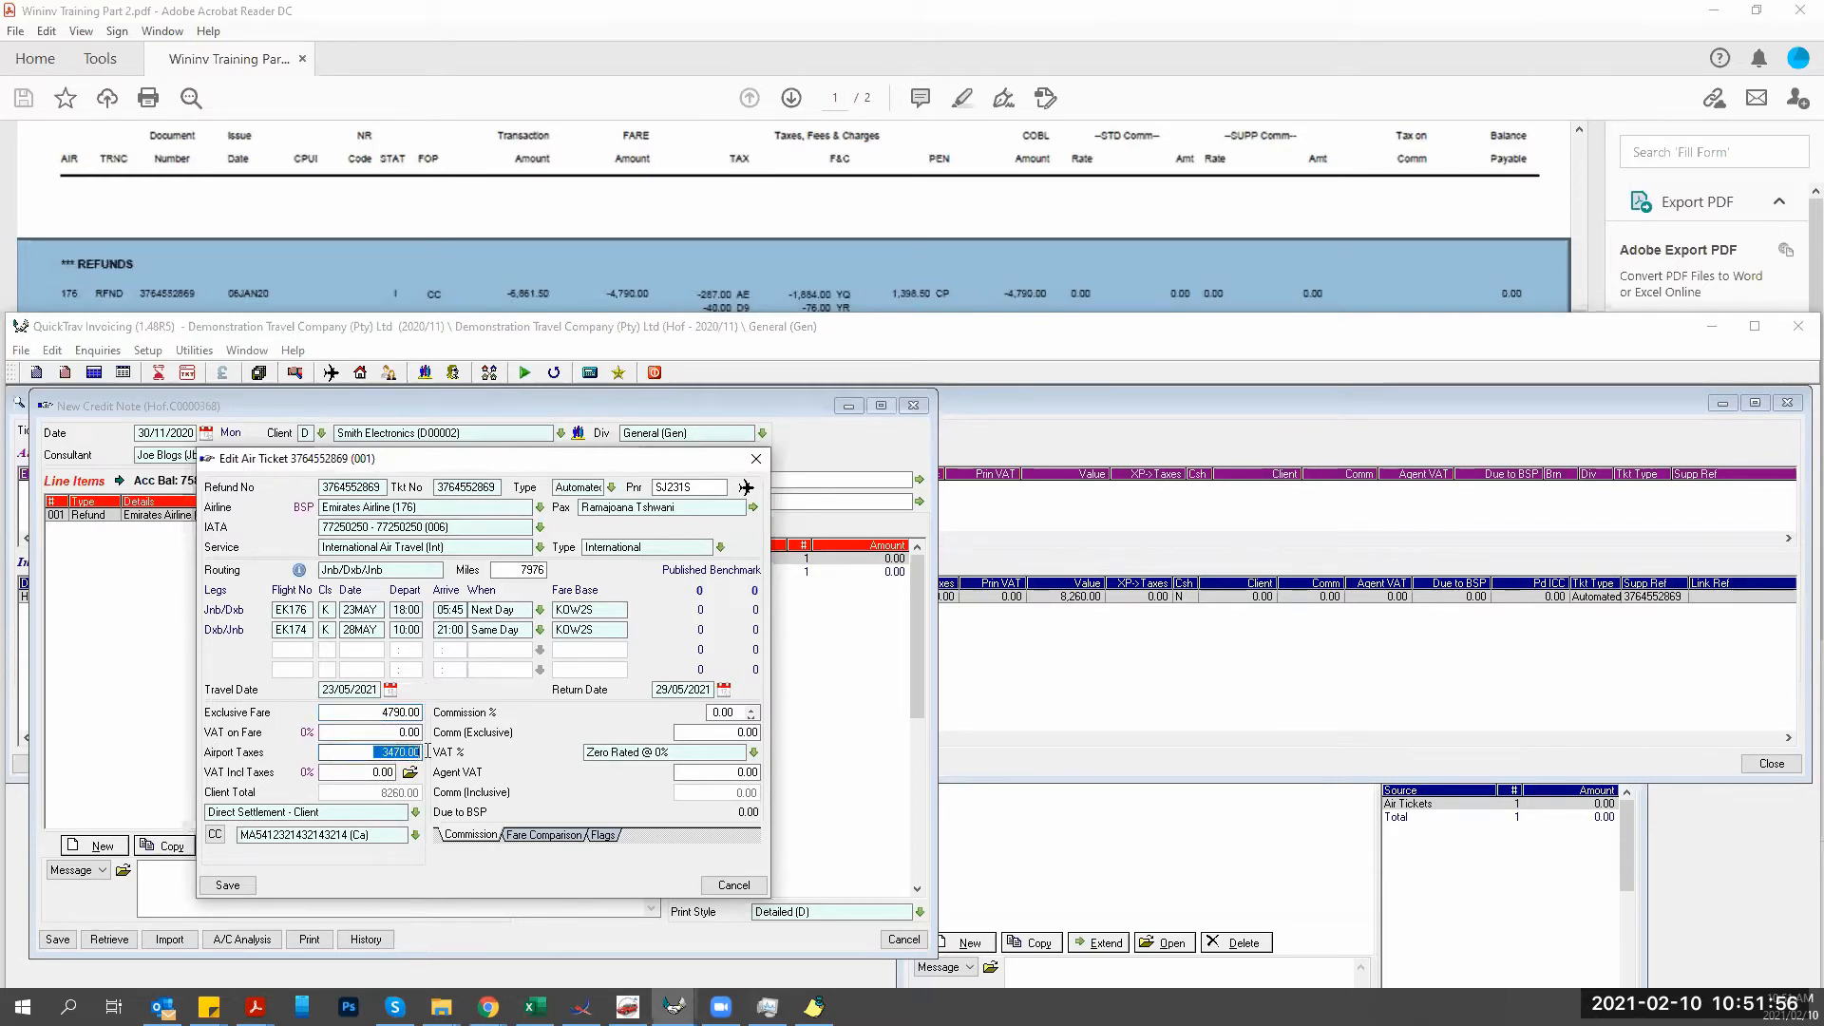
pyautogui.click(611, 236)
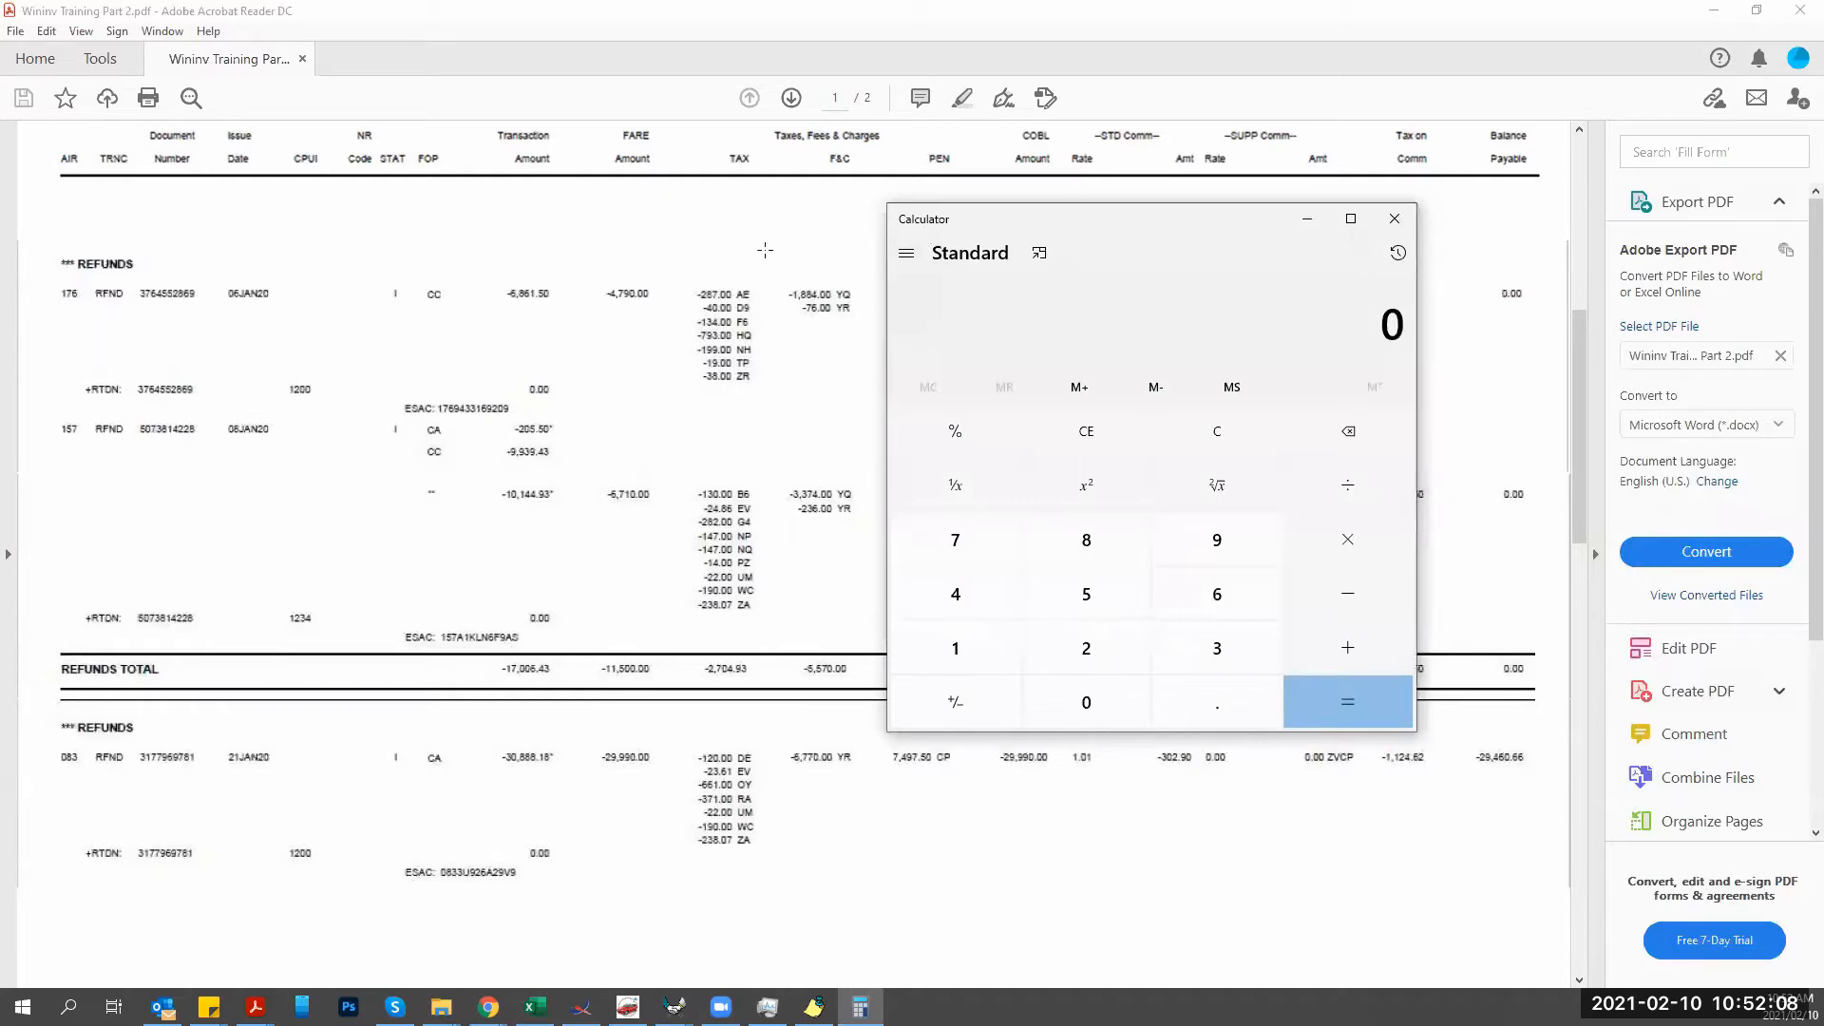
# Add the first refund's PDF taxes in Calculator: 287+40+134+793+199+19+38+1884+76 = 3 470.
pyautogui.moveTo(834, 248); pyautogui.dragTo(673, 398)
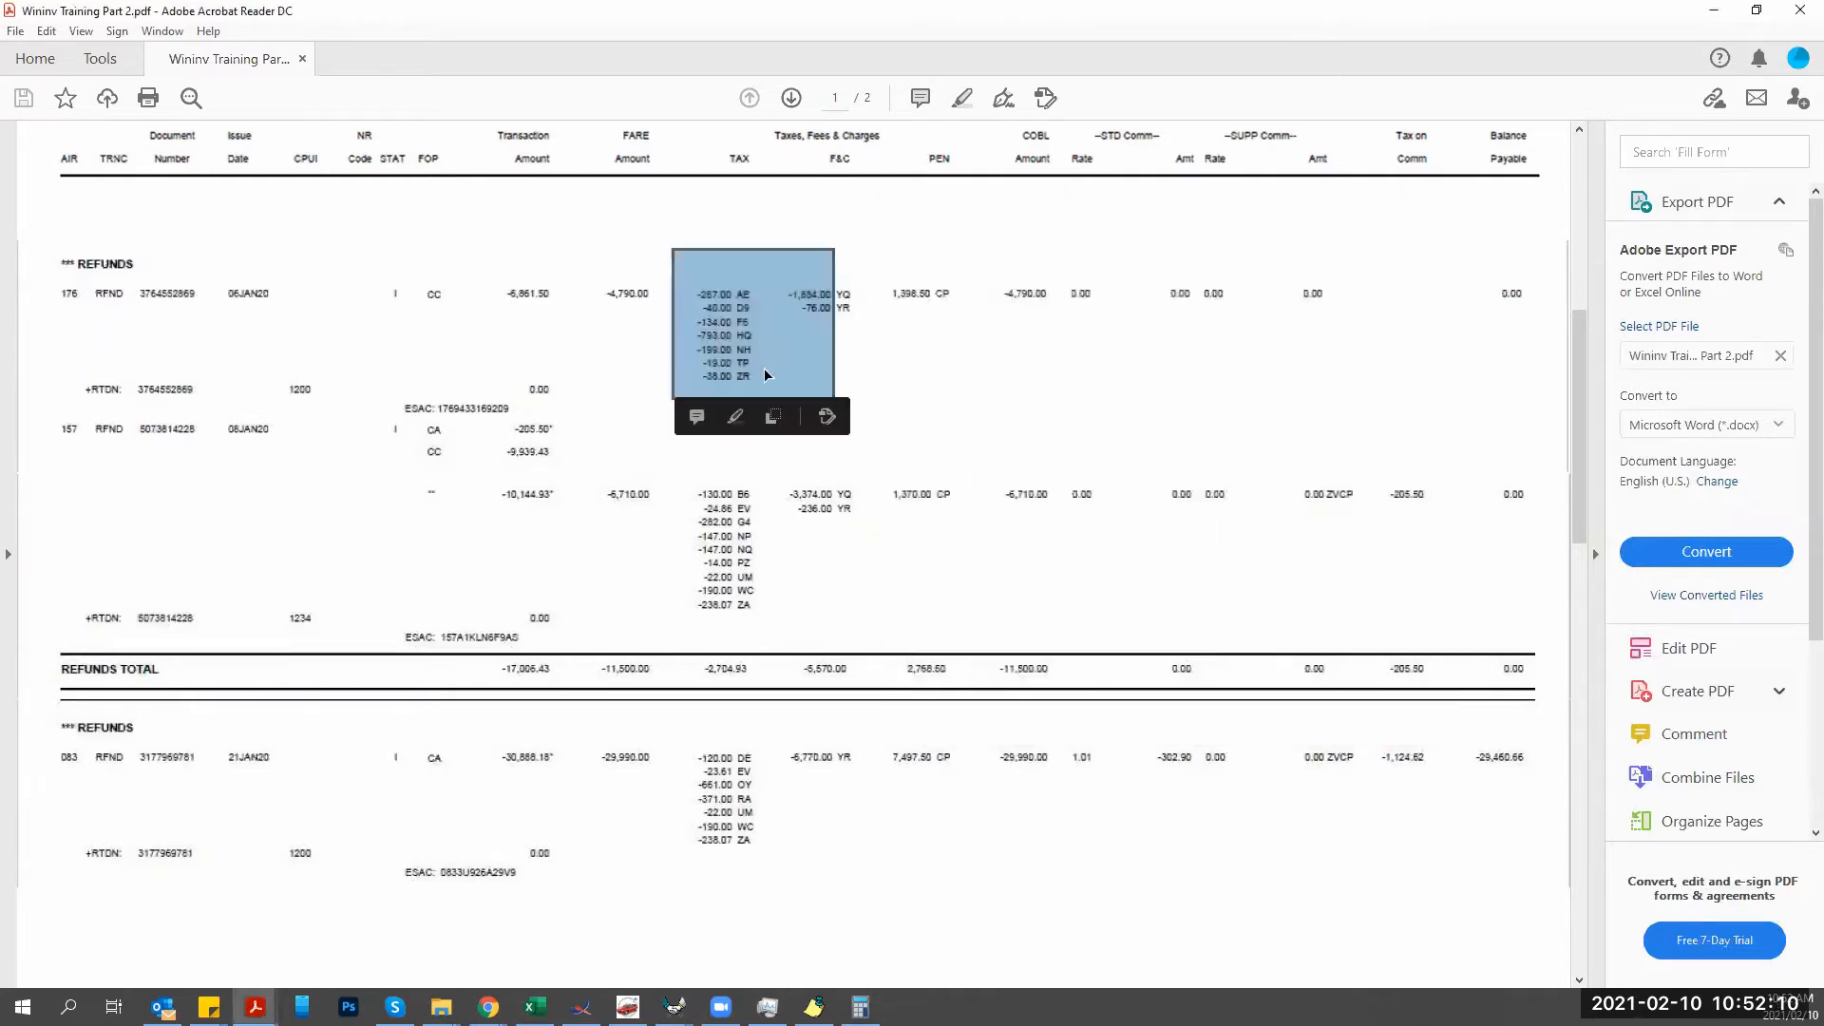
pyautogui.click(860, 1006)
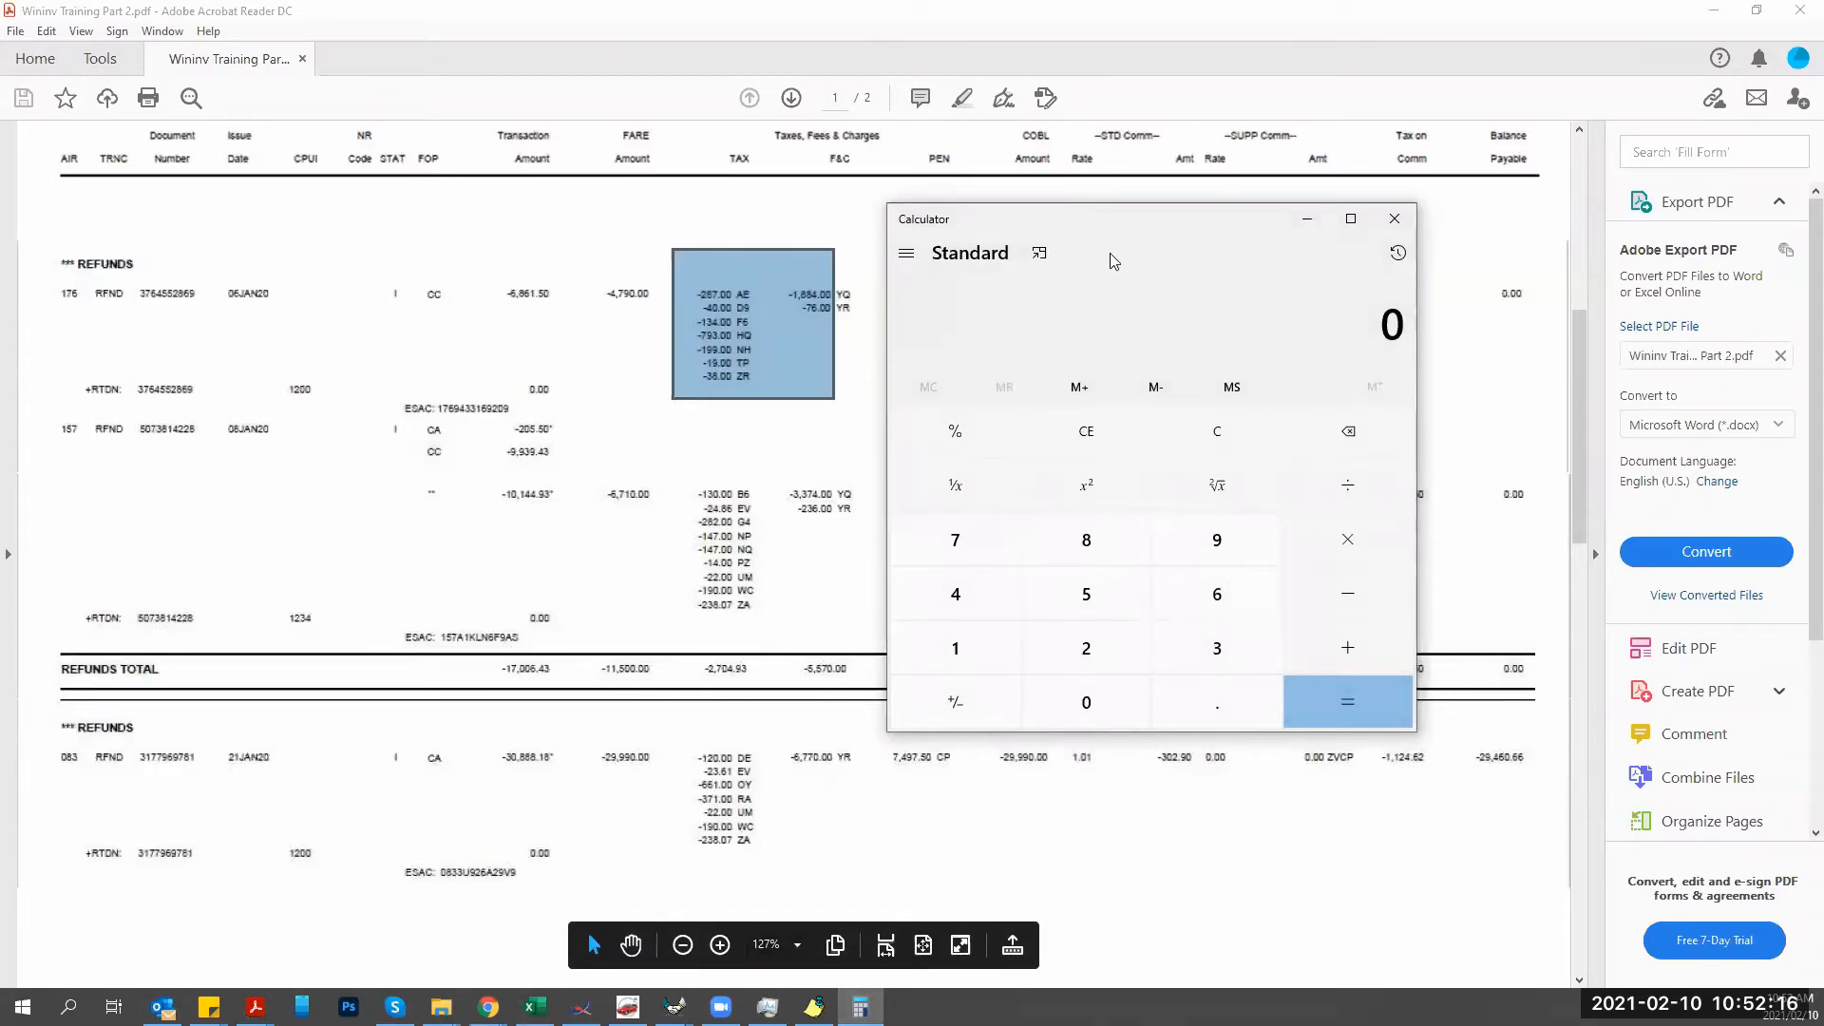
pyautogui.write('287 + 4')
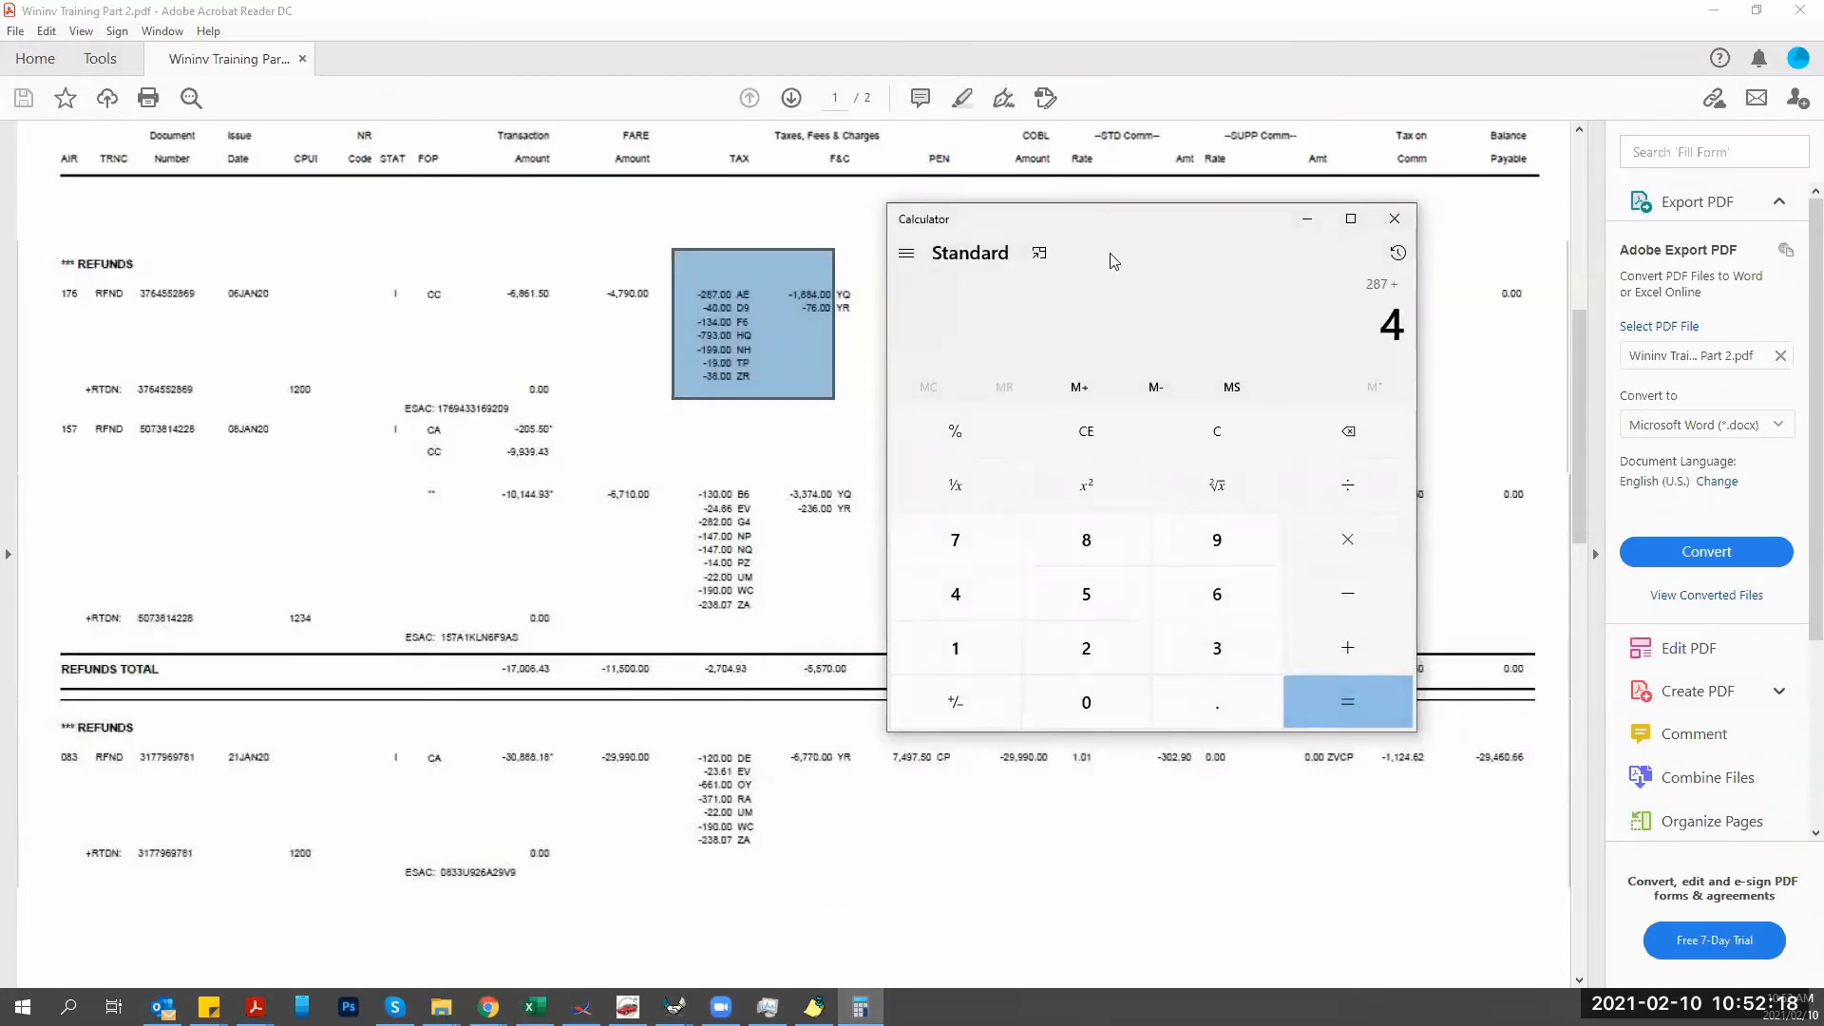
pyautogui.write('0 + 134 + 79')
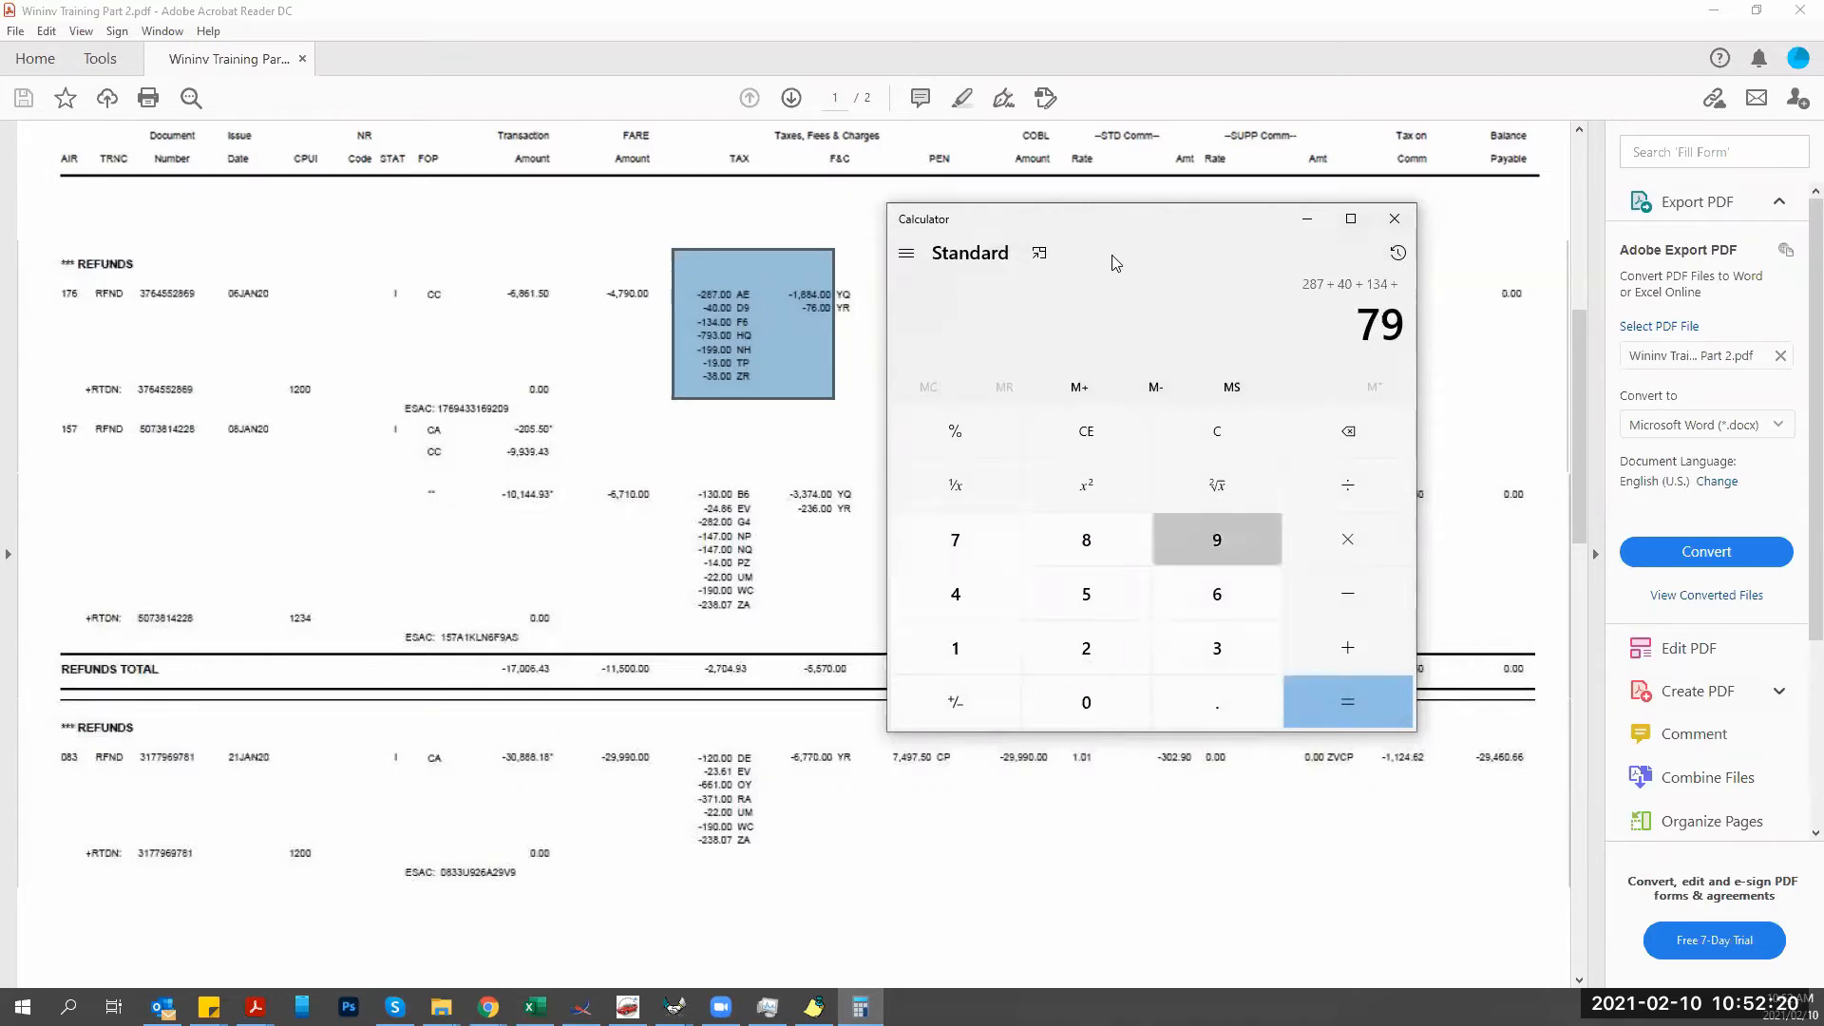
pyautogui.write('3 + 199 + 19 + 38 + 1')
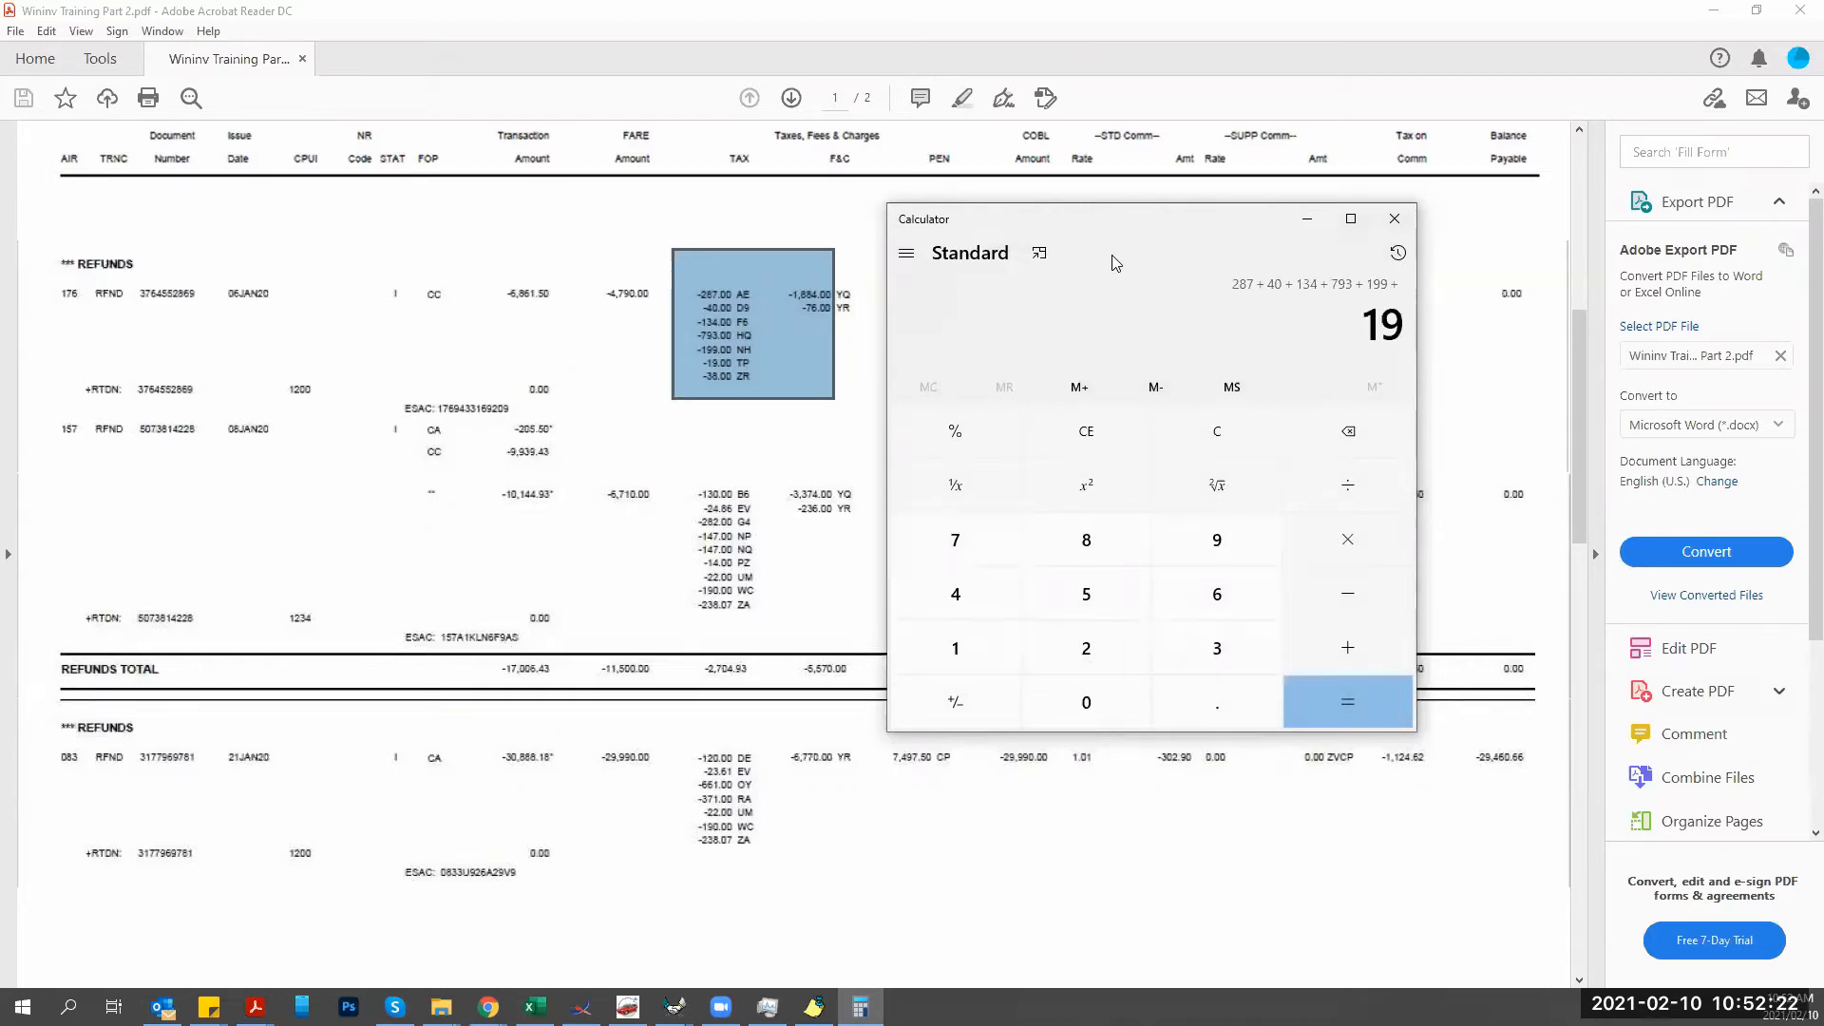
pyautogui.write('884 + 76 =')
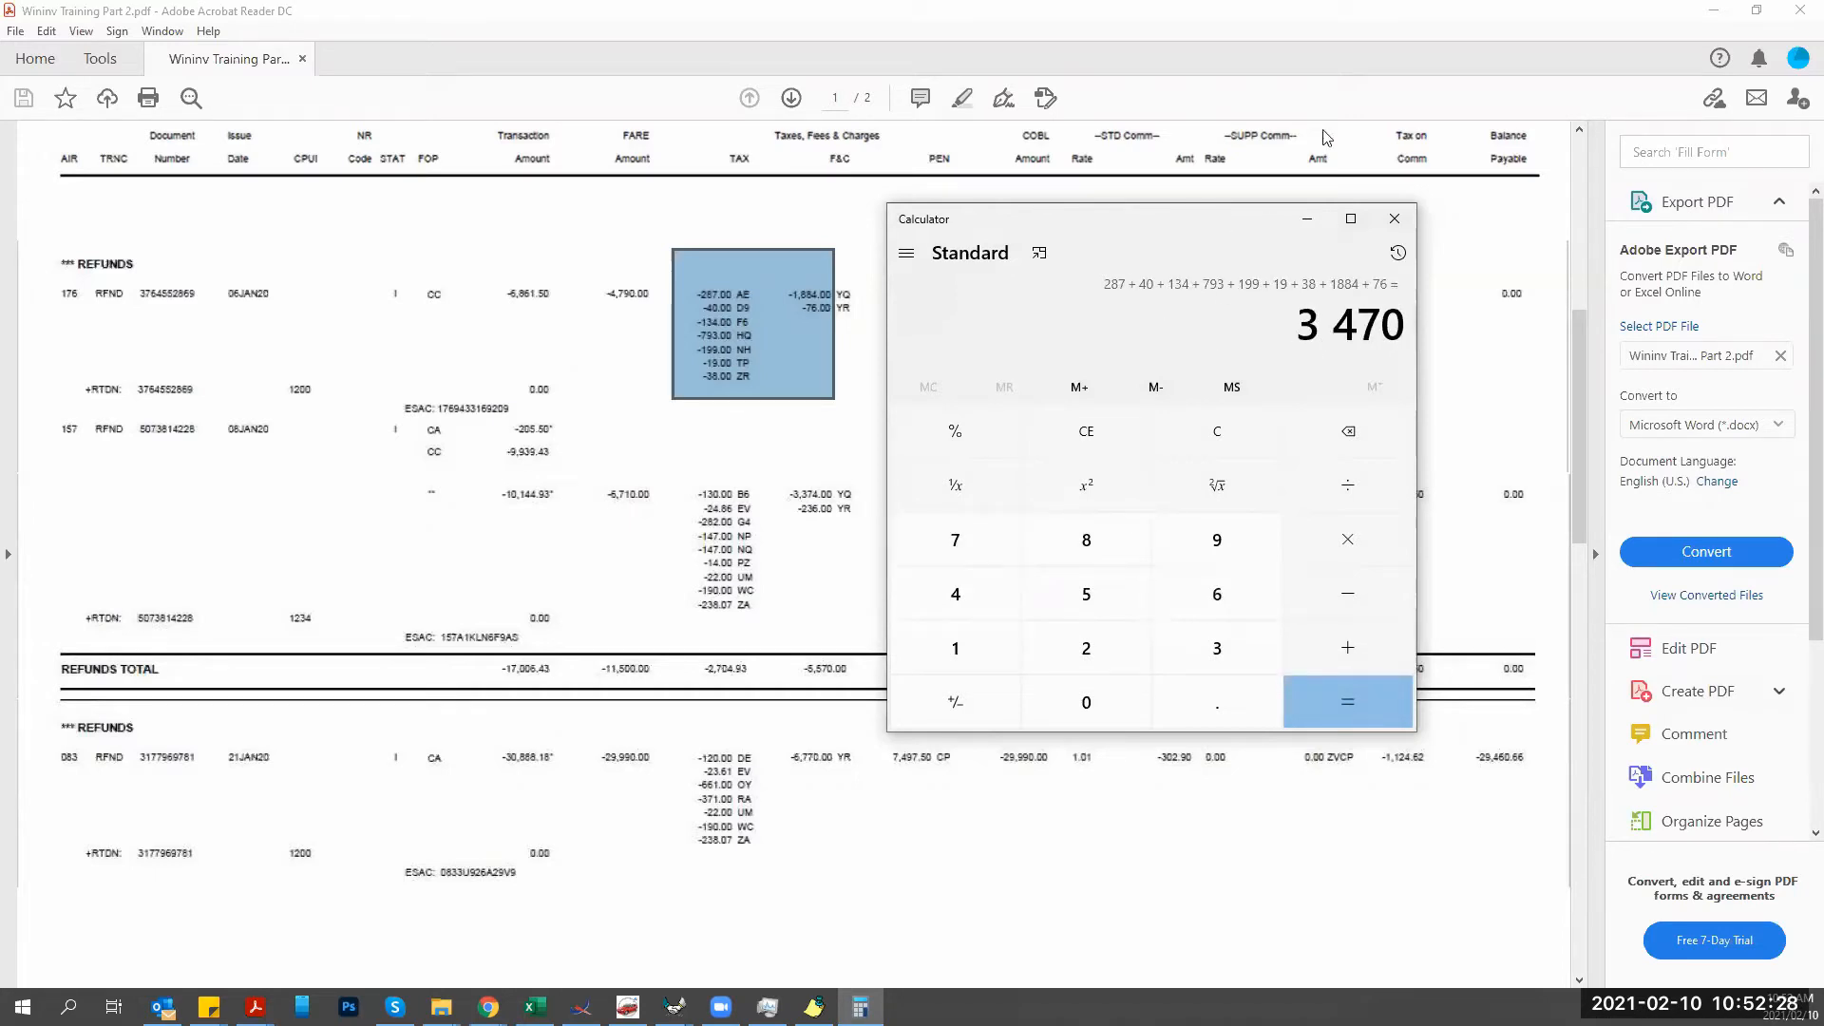
pyautogui.moveTo(1226, 220); pyautogui.dragTo(1374, 123)
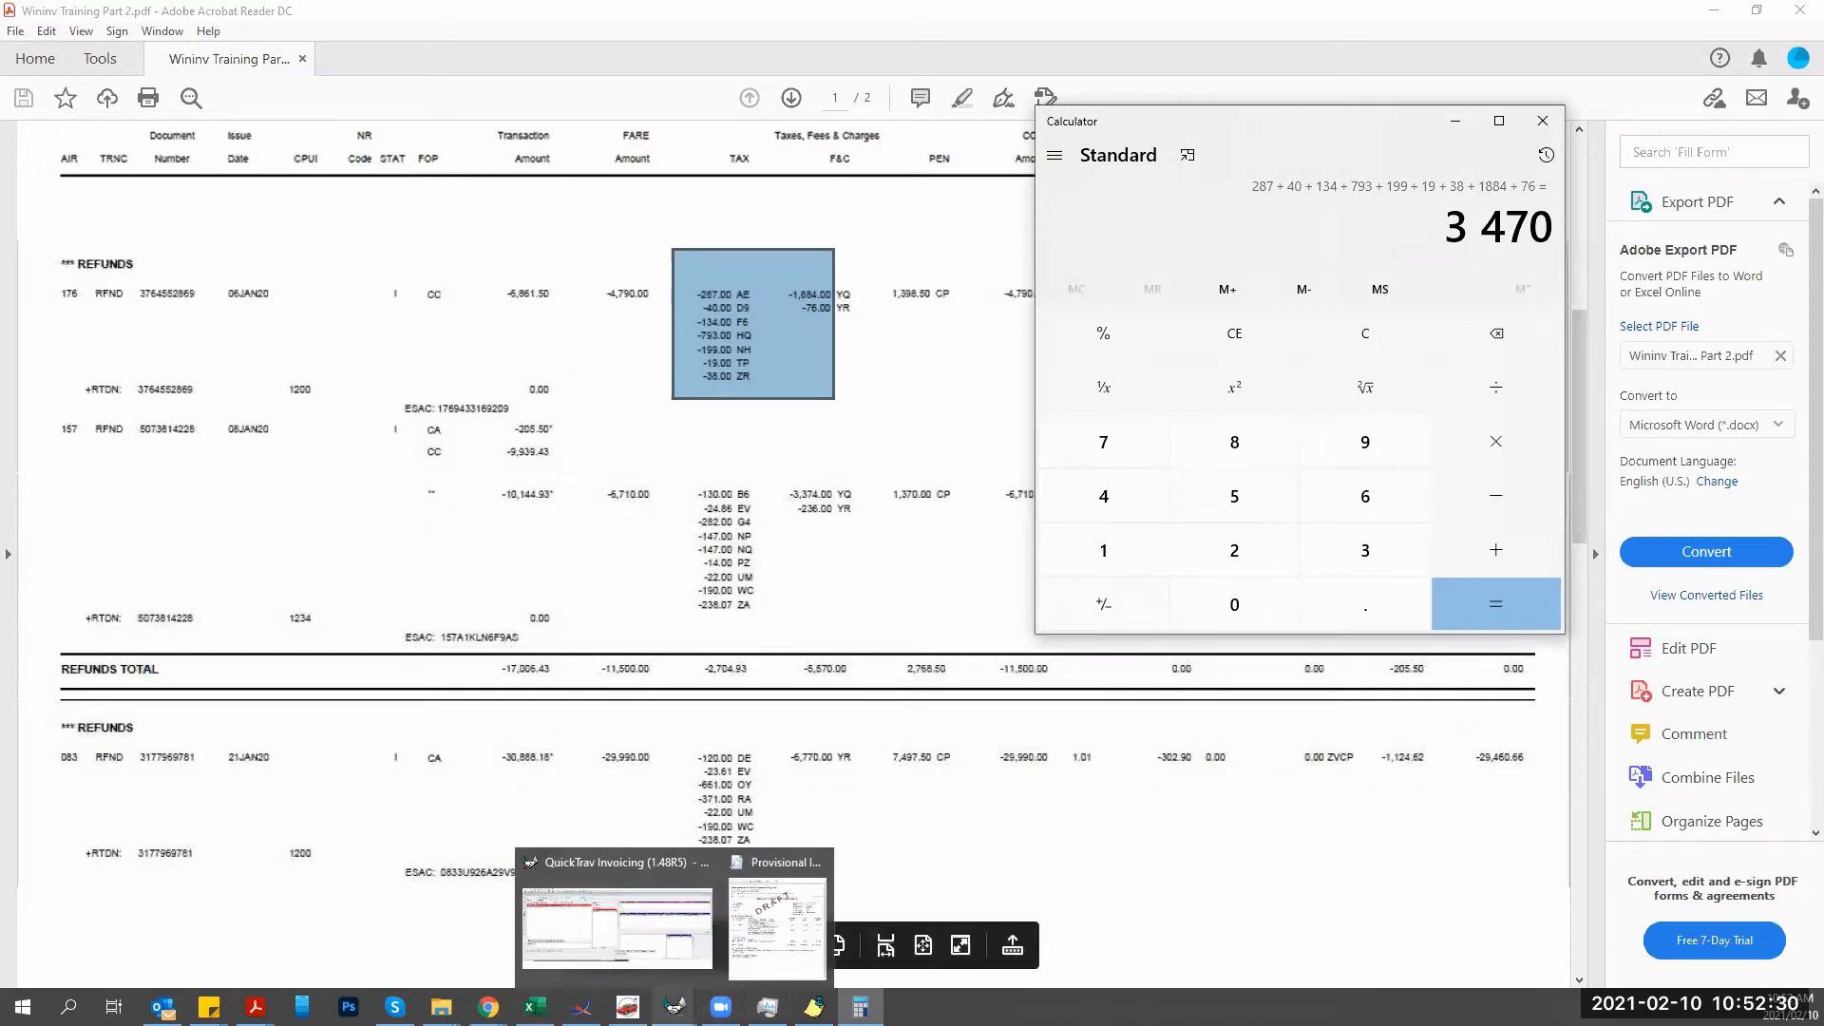
# Save the air ticket refund with airport taxes of 3470.00.
pyautogui.click(674, 1006)
pyautogui.click(568, 961)
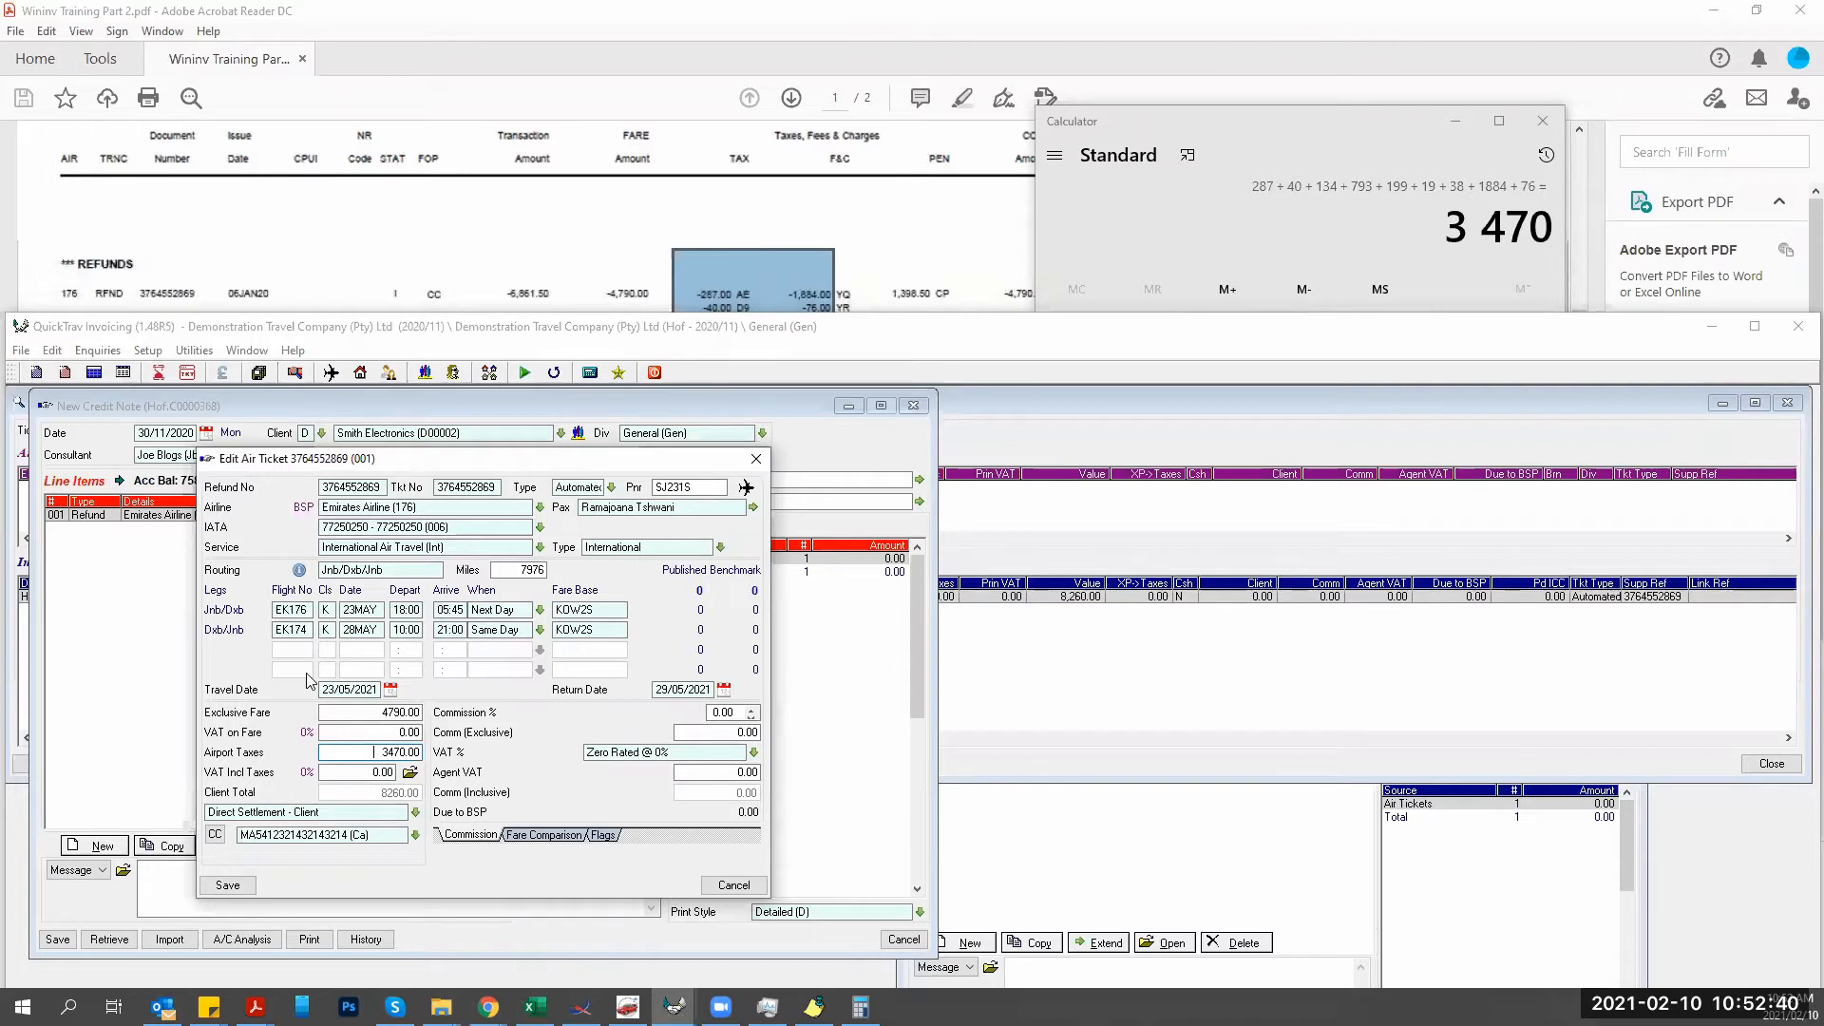
pyautogui.click(226, 886)
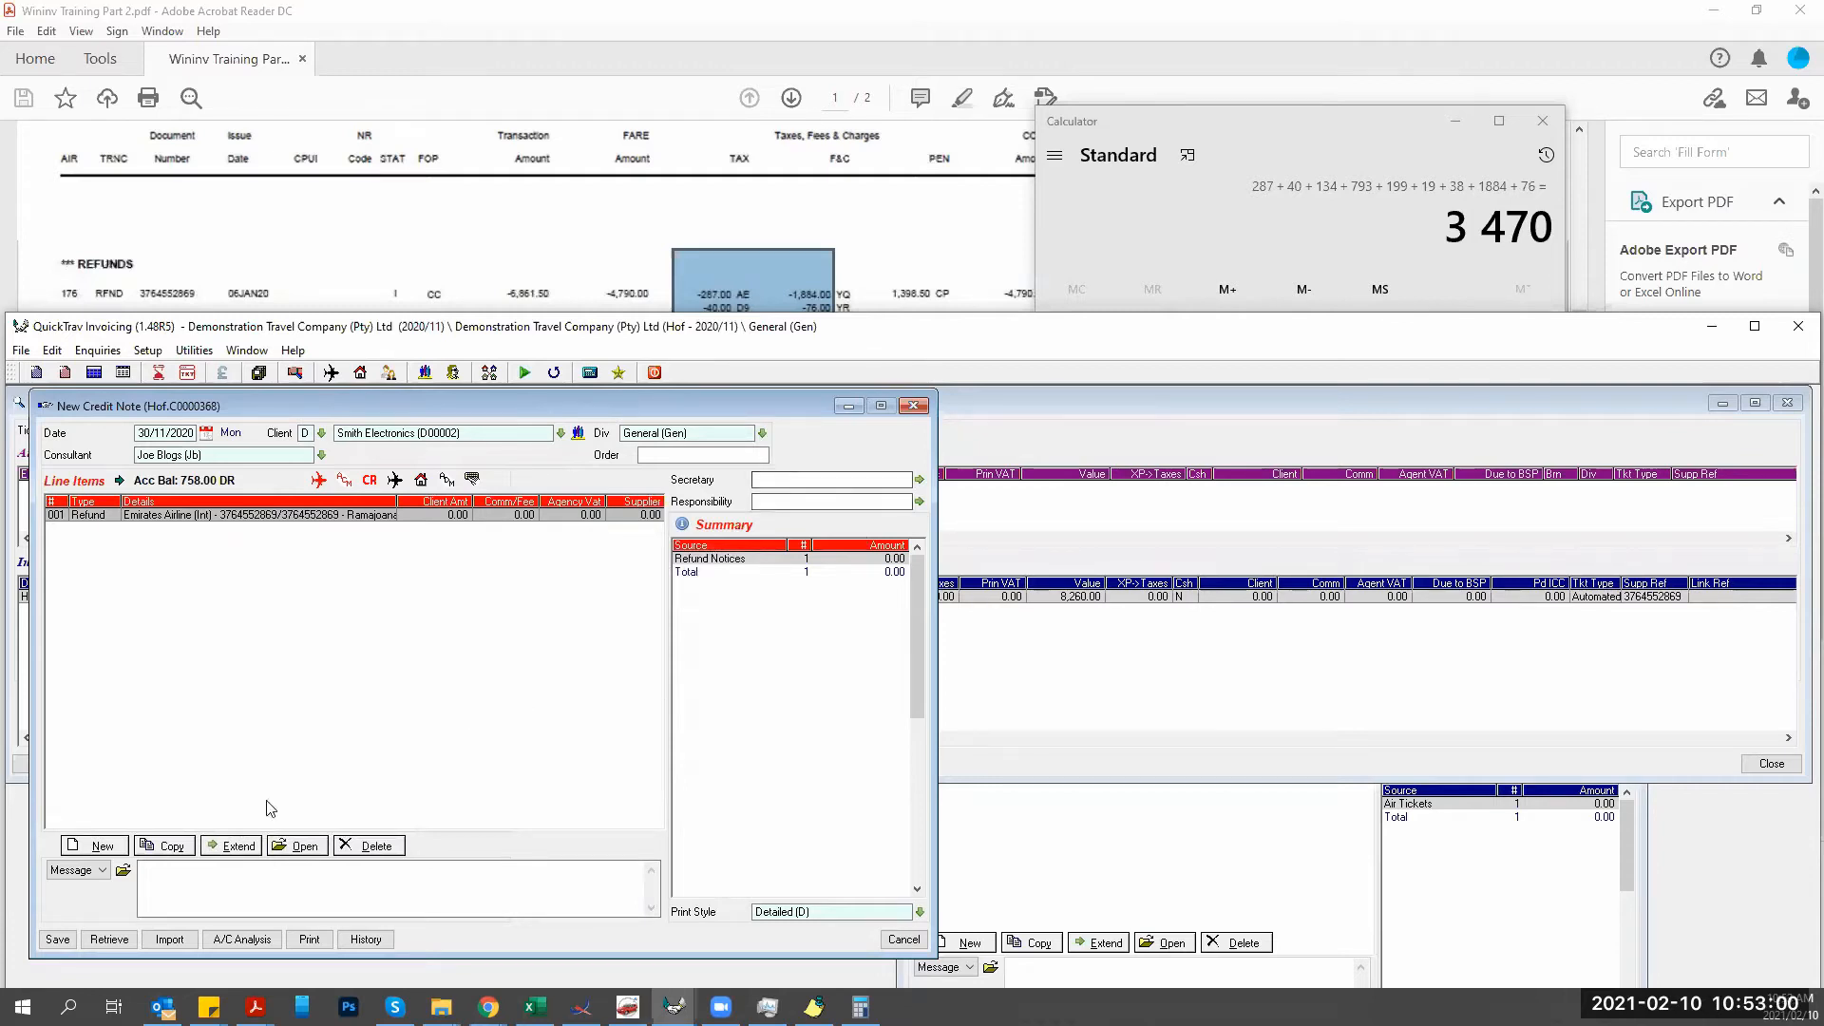
# Copy the refund line and set its exclusive fare to -1398.50 with airport taxes 0.00.
pyautogui.click(167, 850)
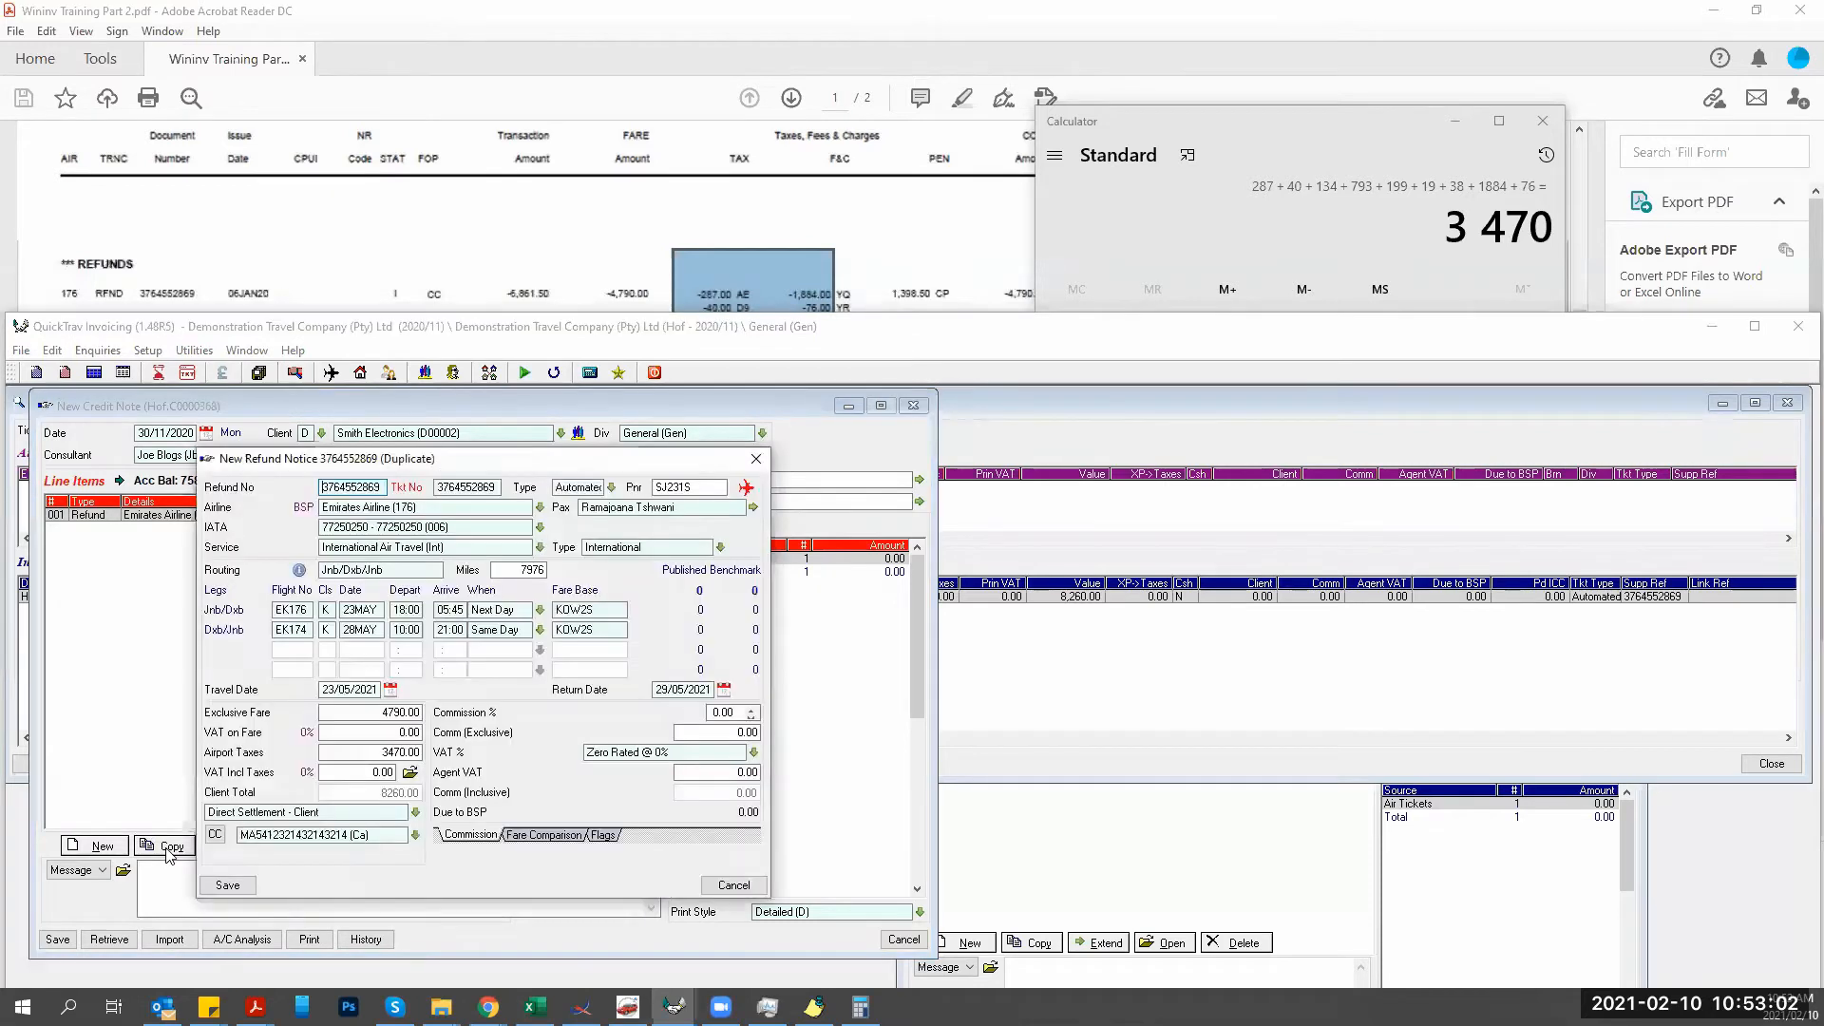
pyautogui.click(380, 714)
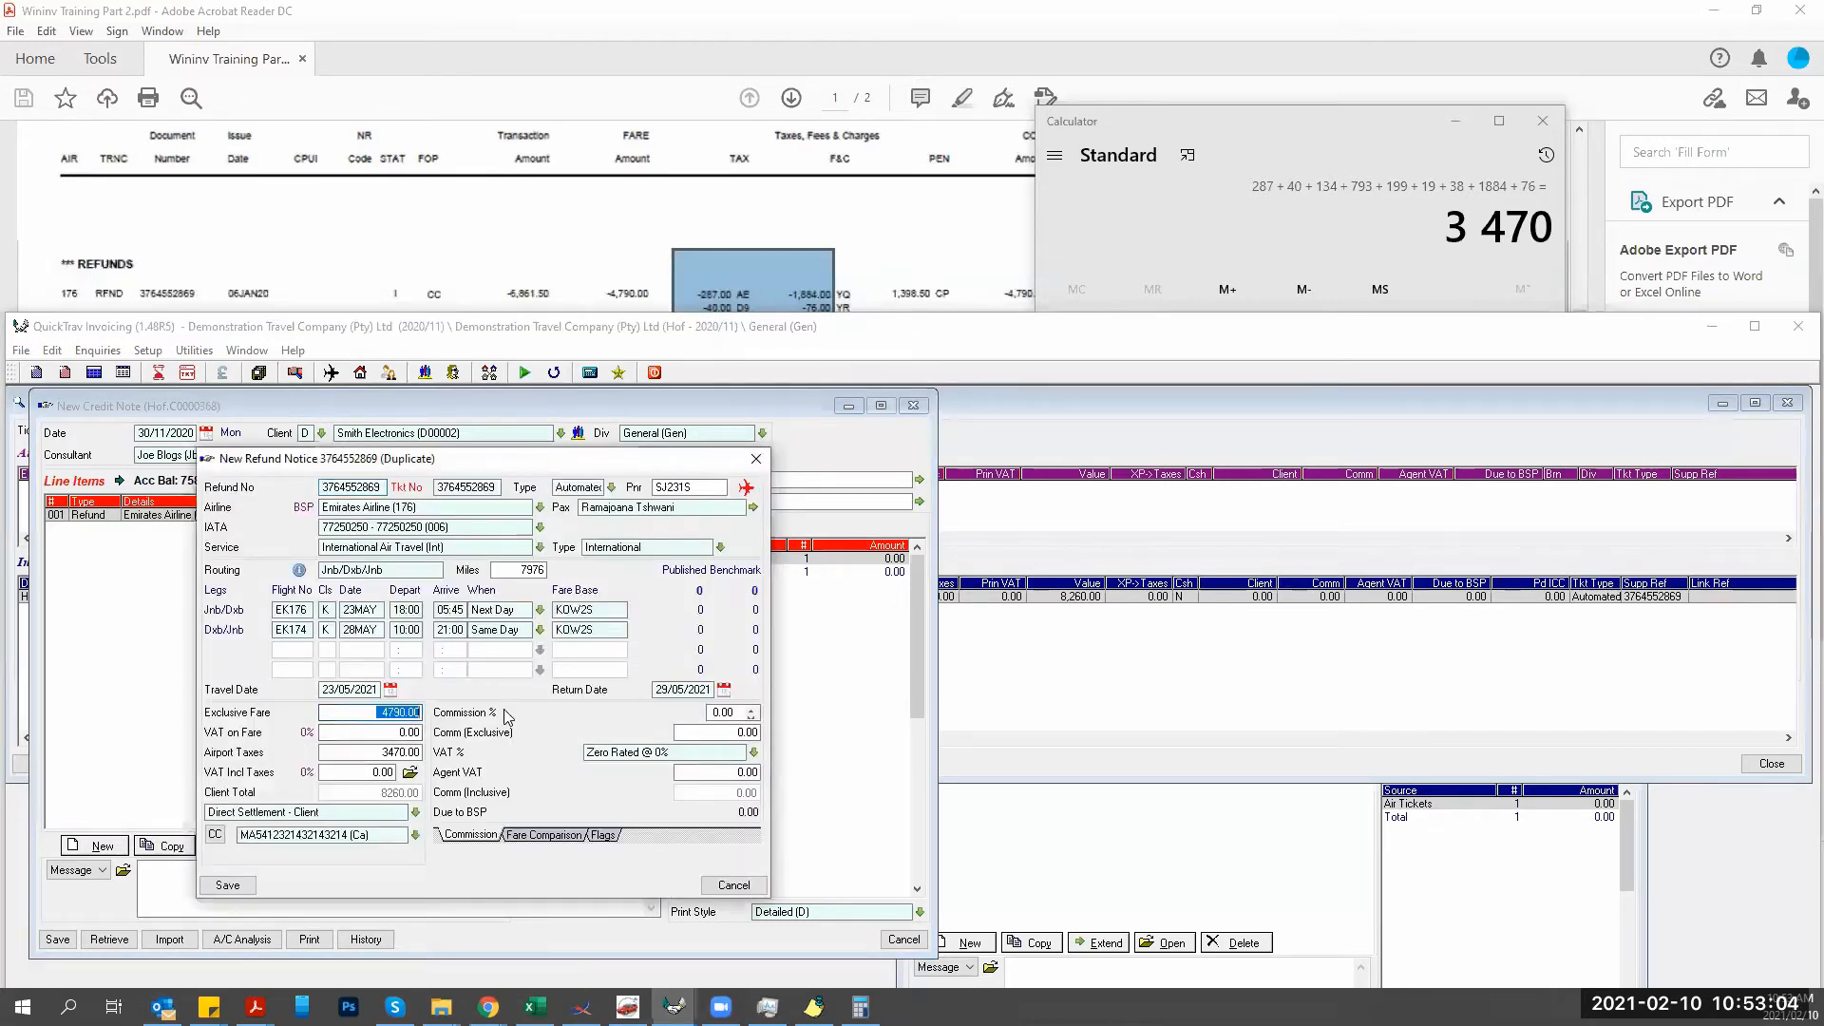
pyautogui.press('Delete')
pyautogui.click(382, 732)
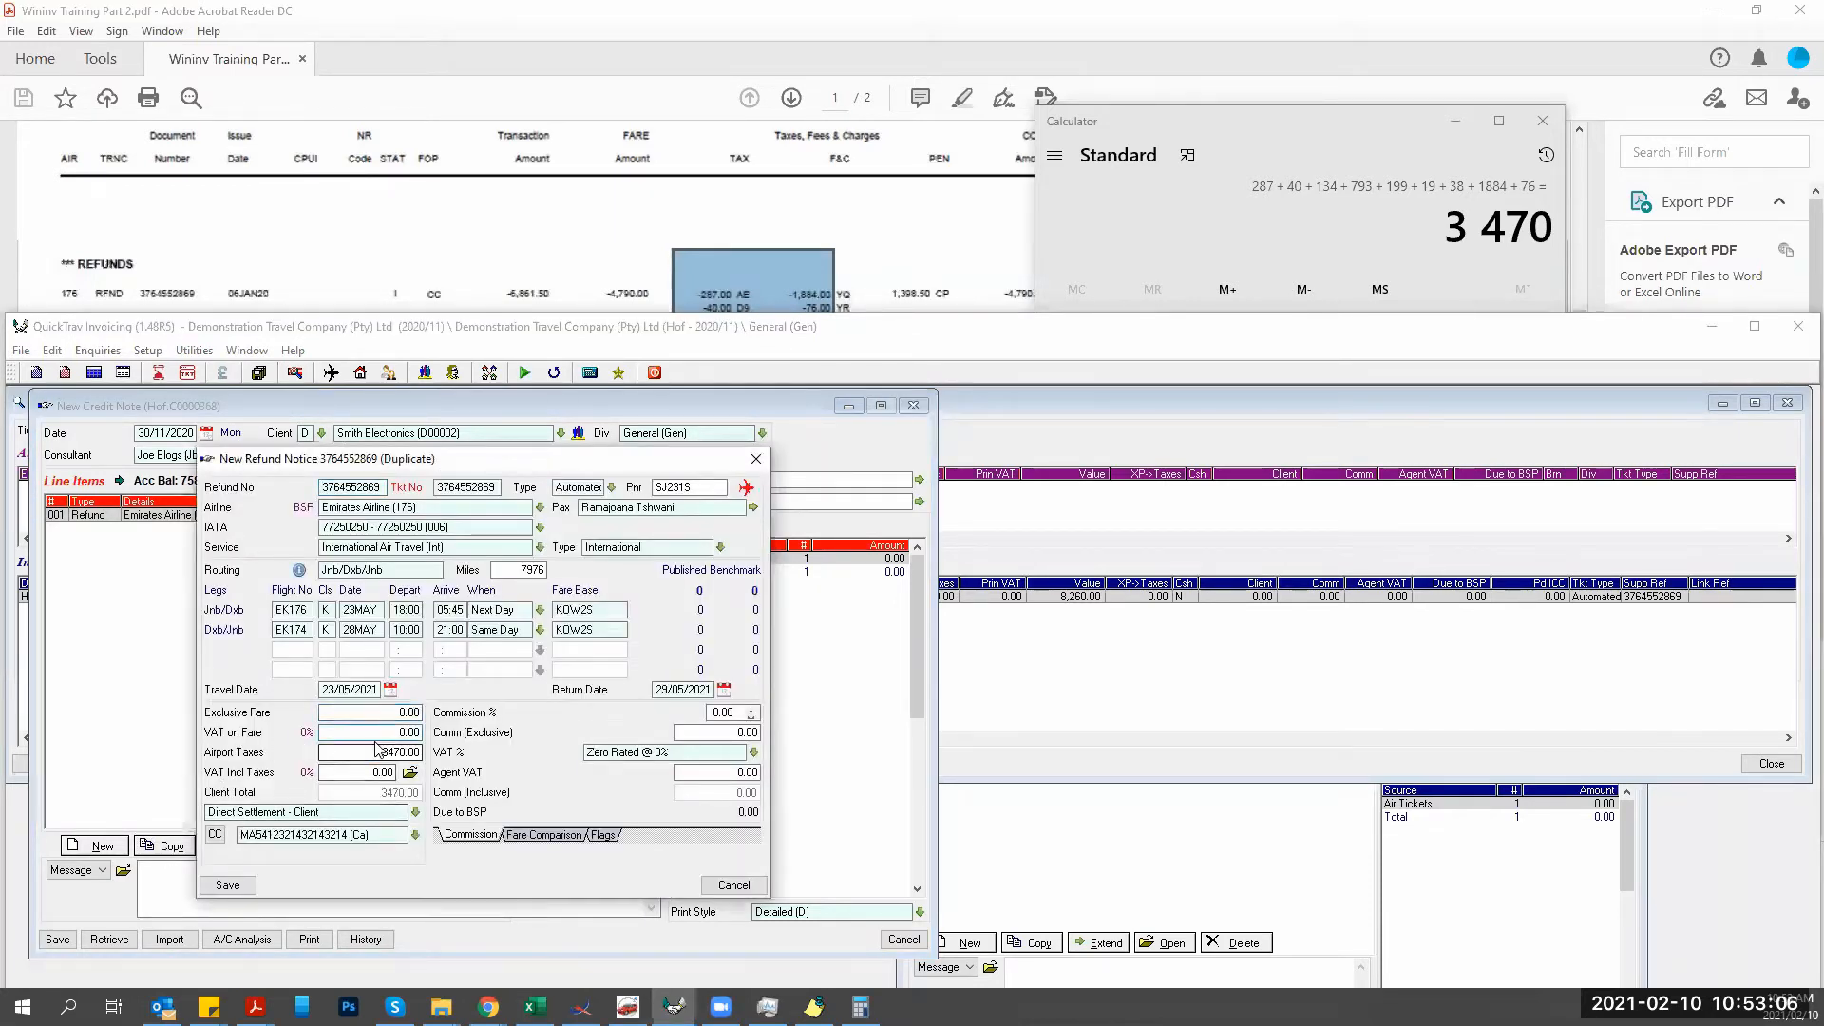
pyautogui.click(382, 751)
pyautogui.press('Delete')
pyautogui.press('Tab')
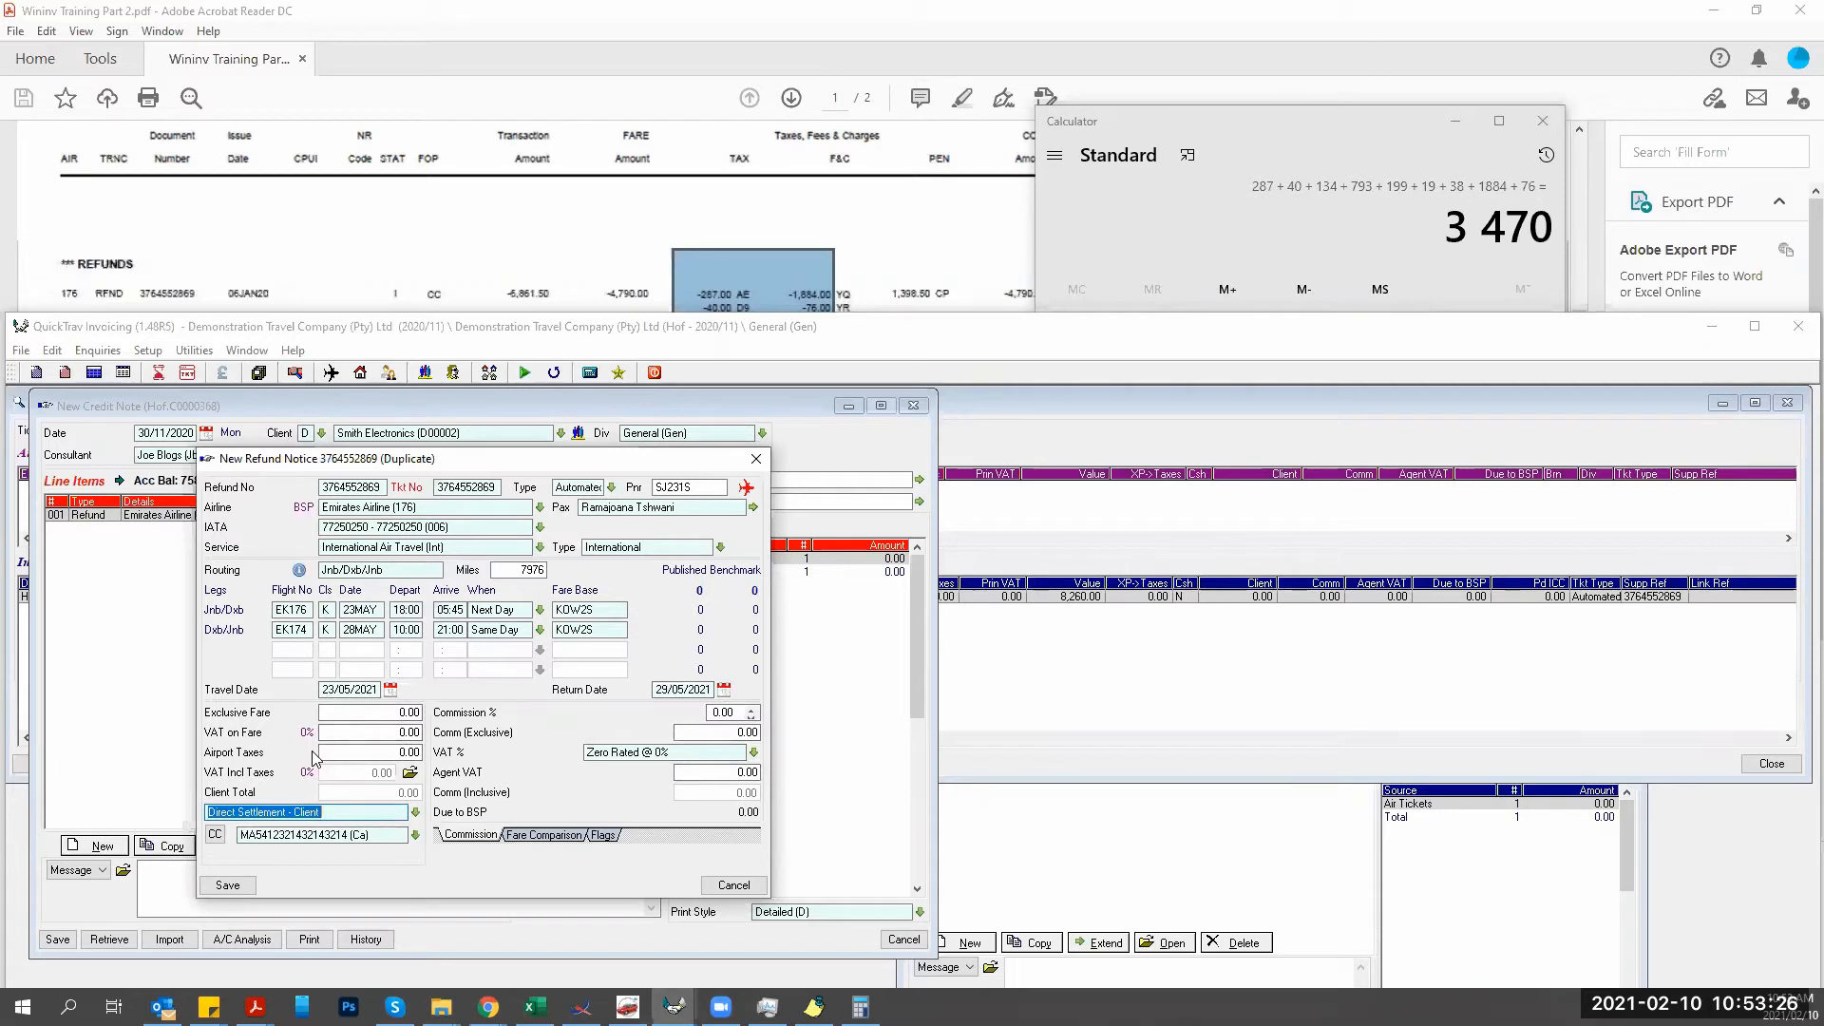
pyautogui.click(385, 711)
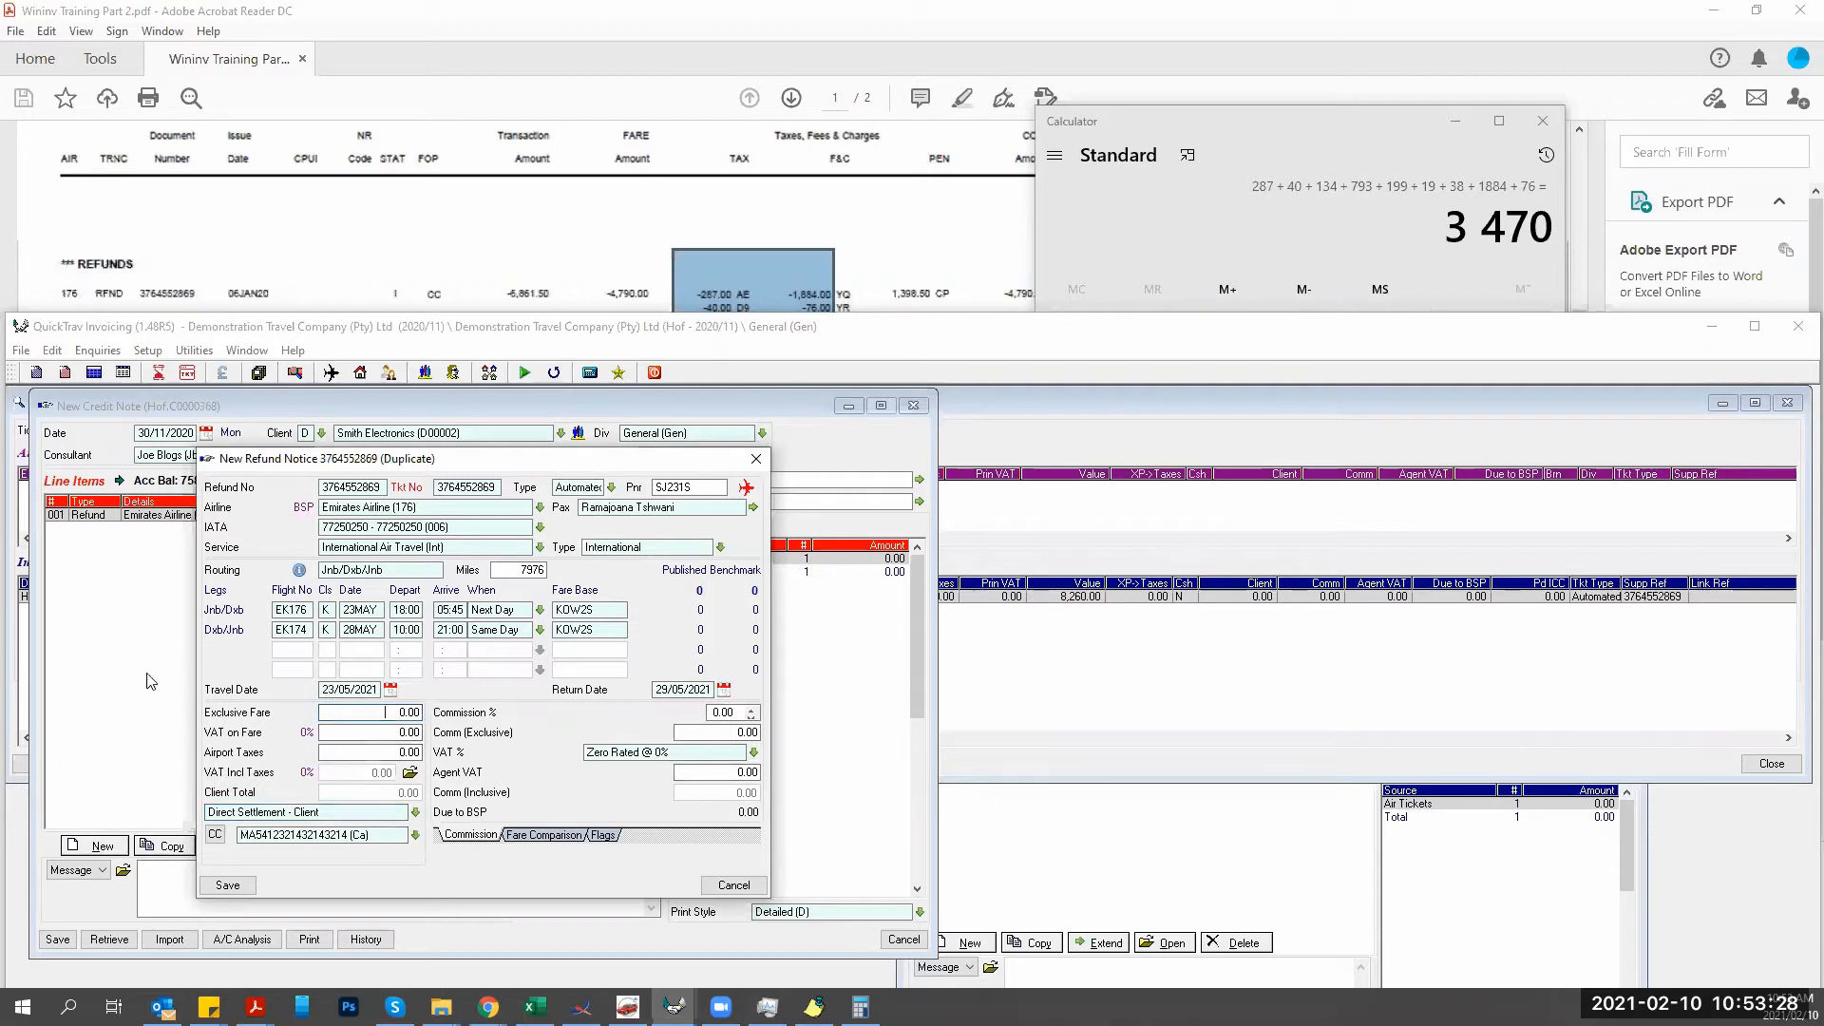
pyautogui.write('-1398.50')
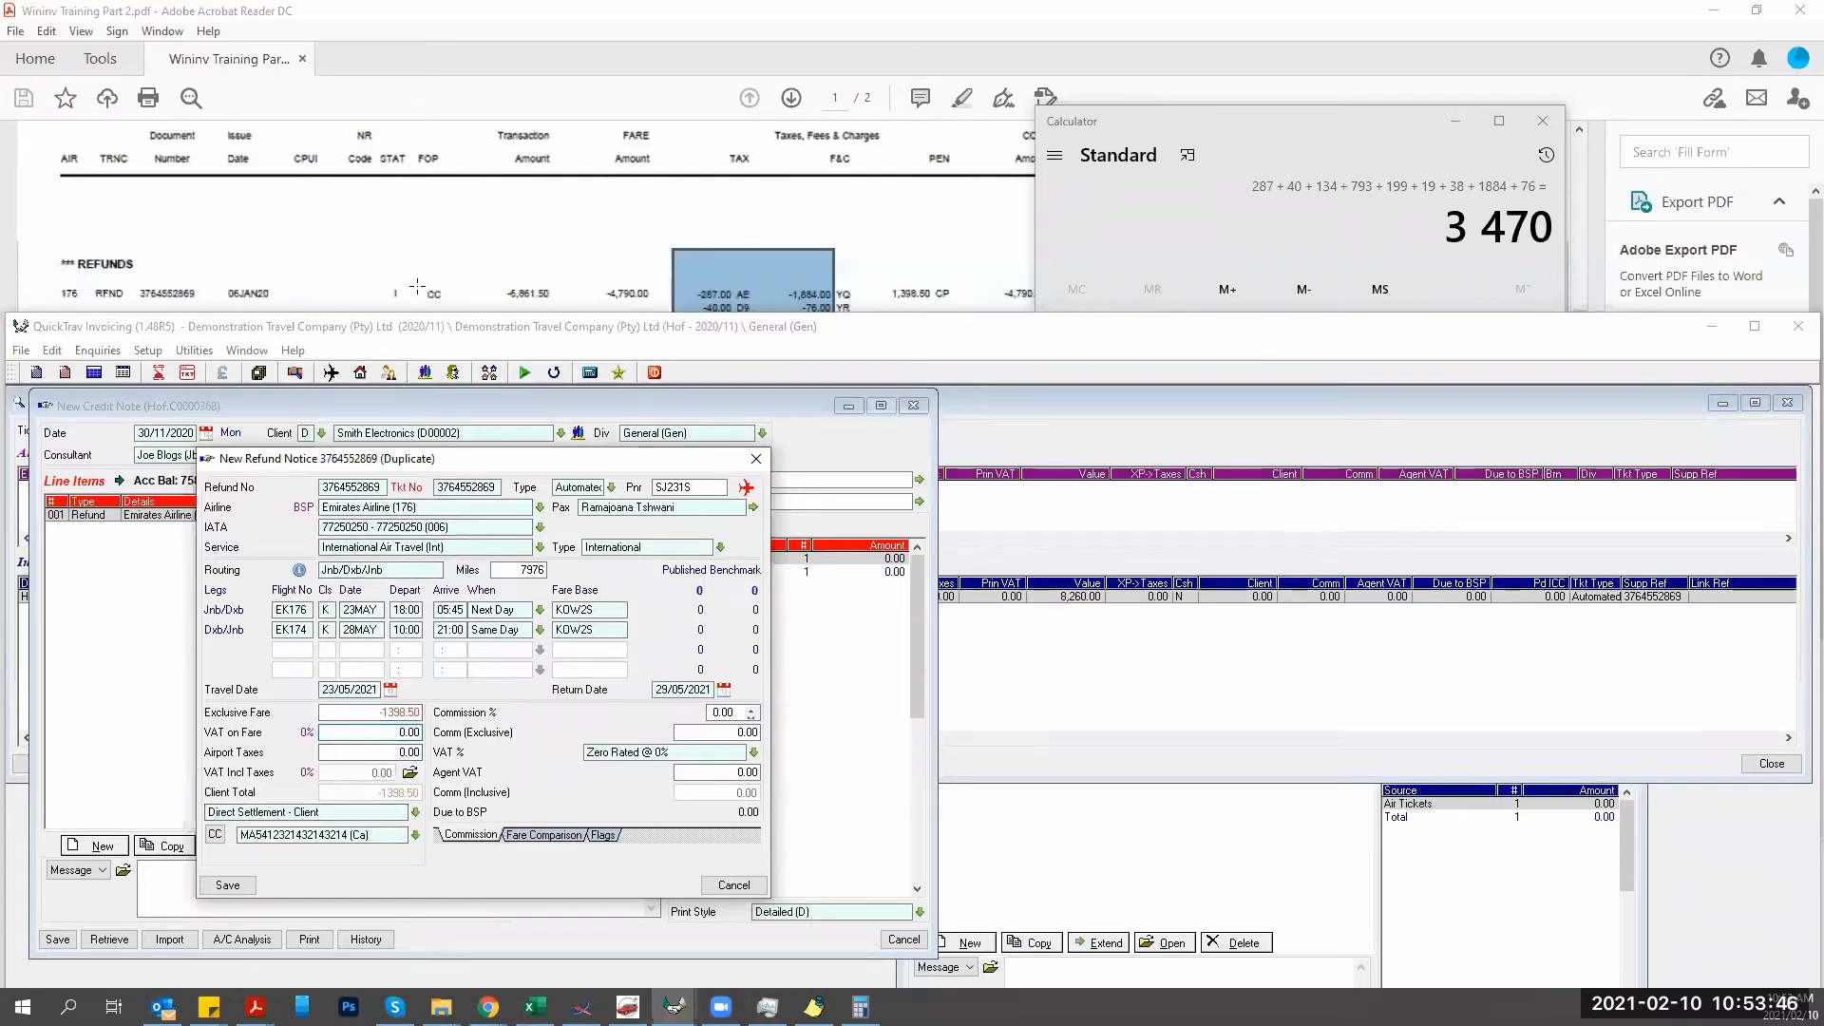
# Set the duplicate refund's Published Fare to 0 and save it as refund line 002.
pyautogui.moveTo(417, 286); pyautogui.dragTo(455, 312)
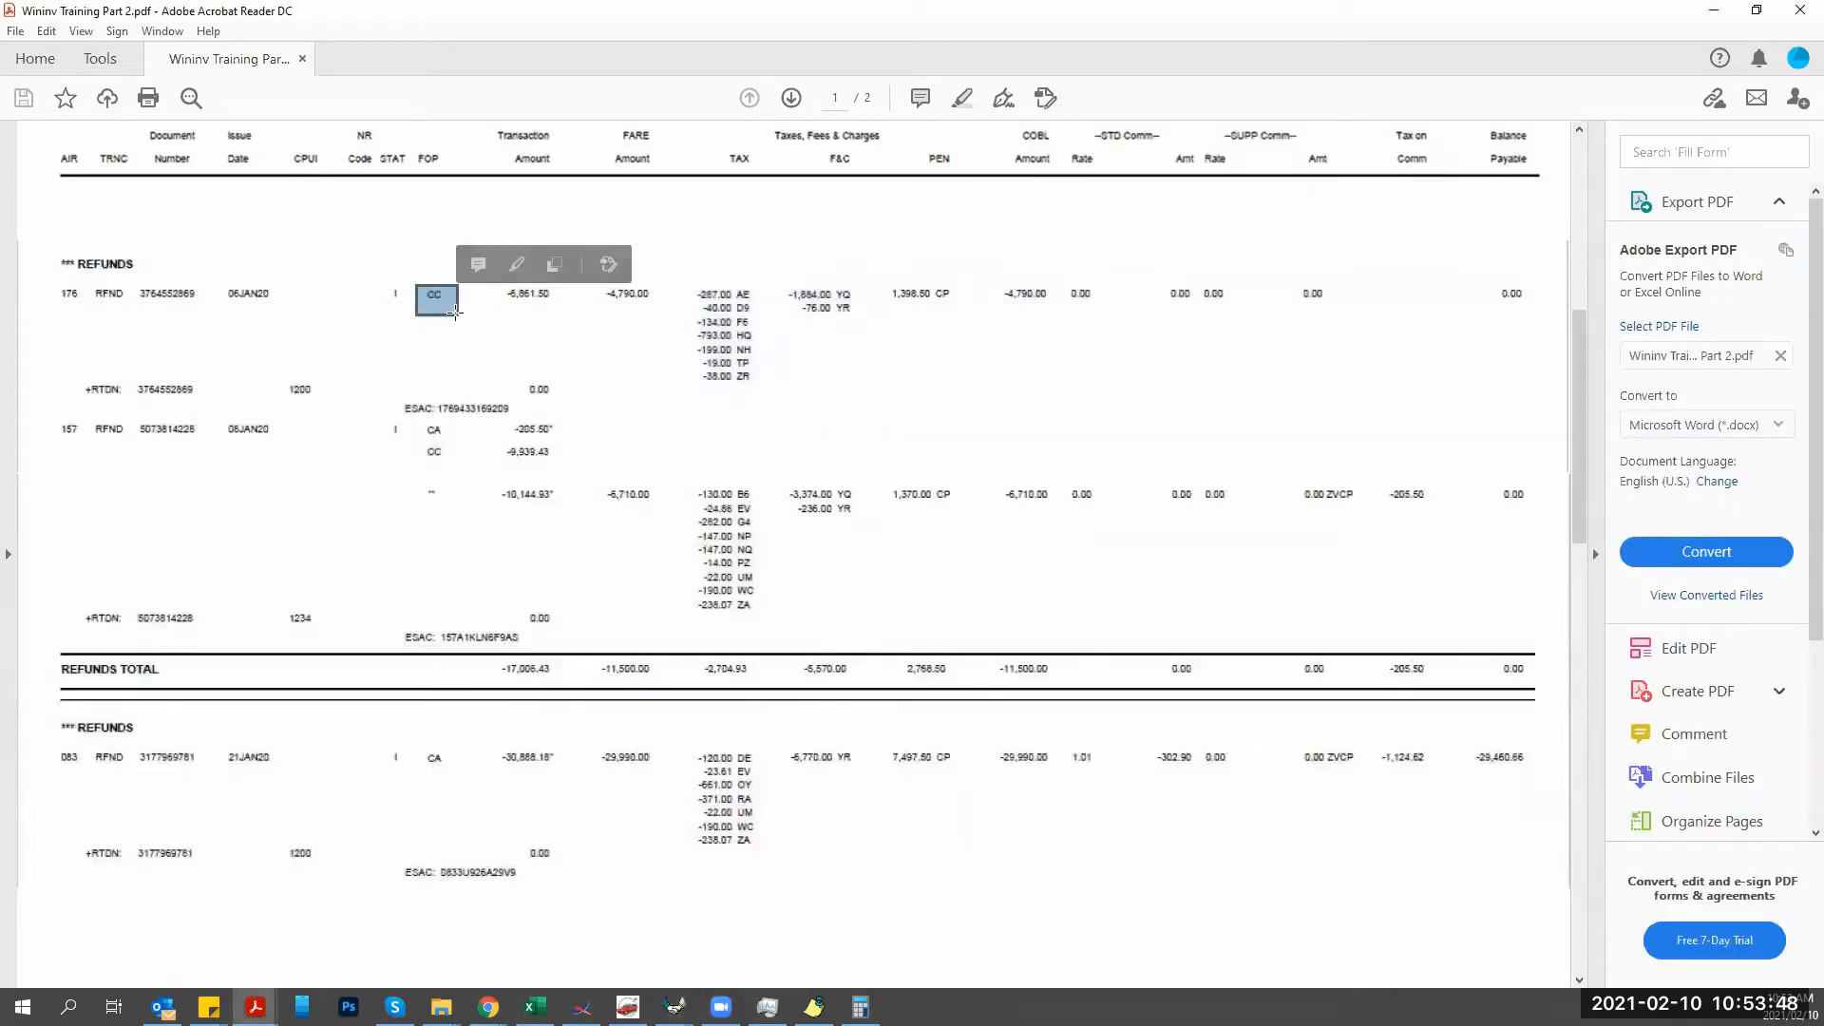
pyautogui.click(674, 1006)
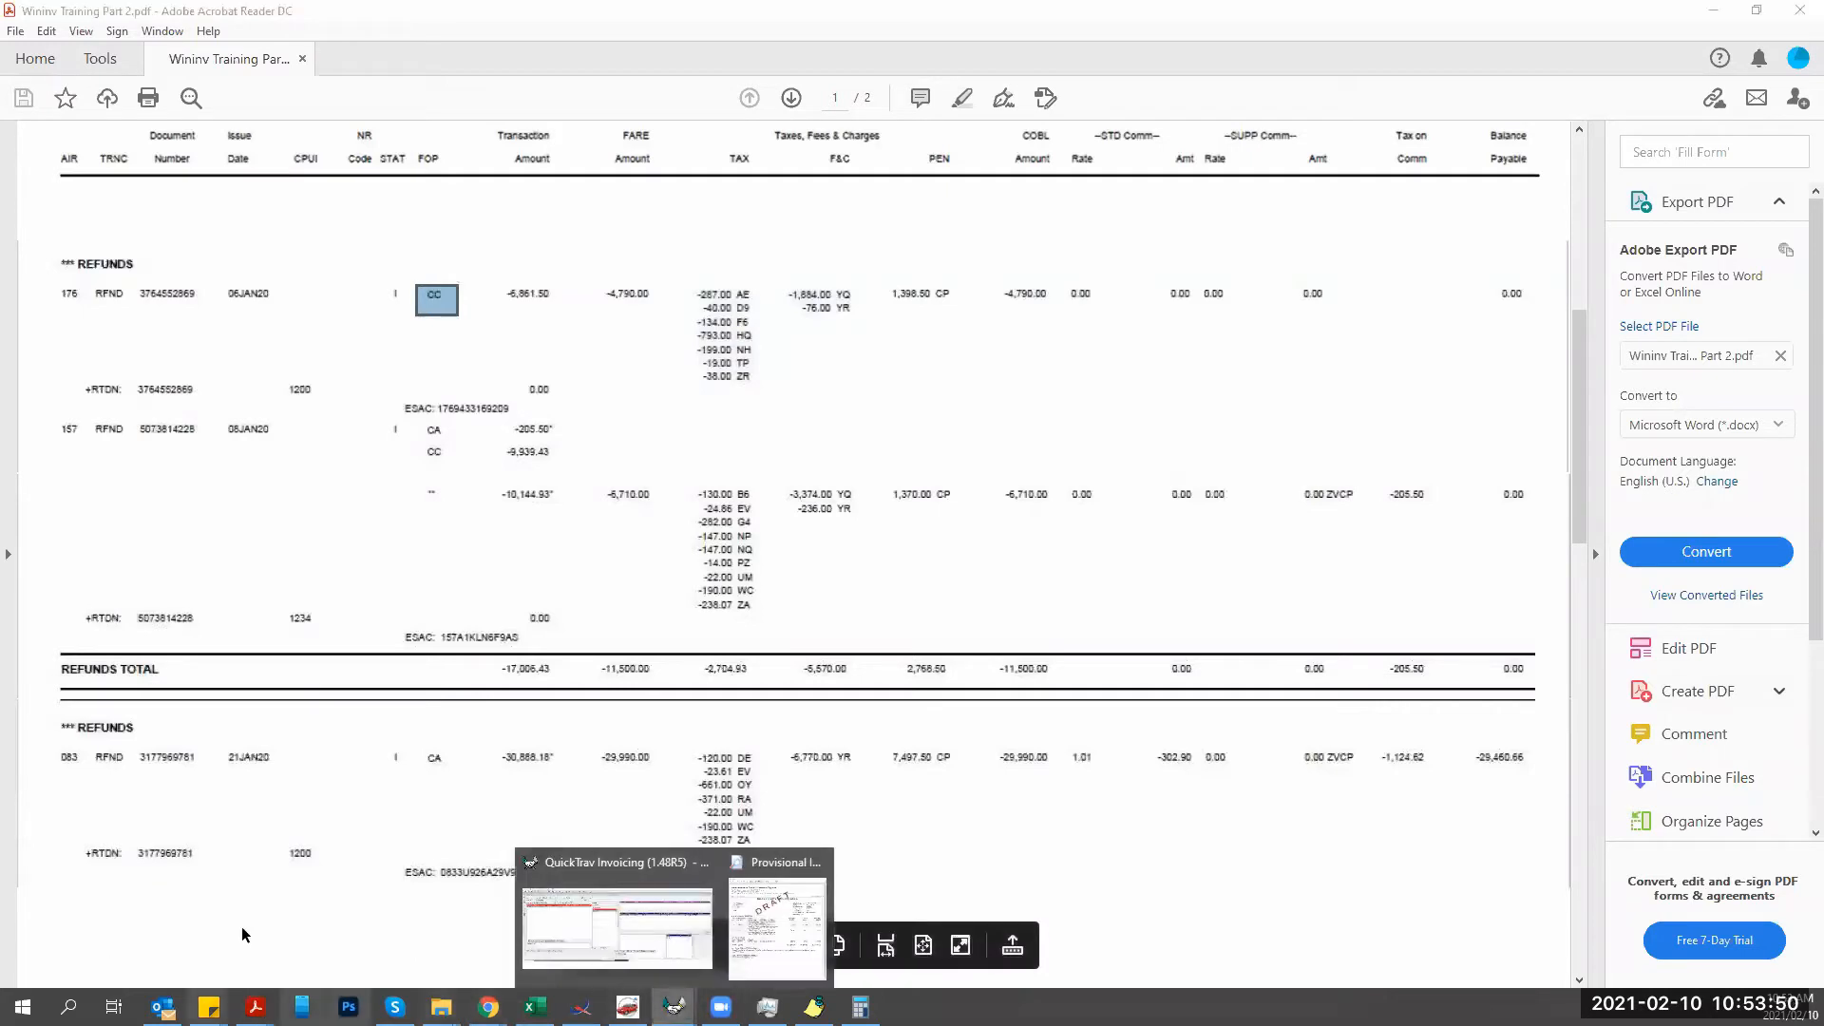
pyautogui.click(617, 926)
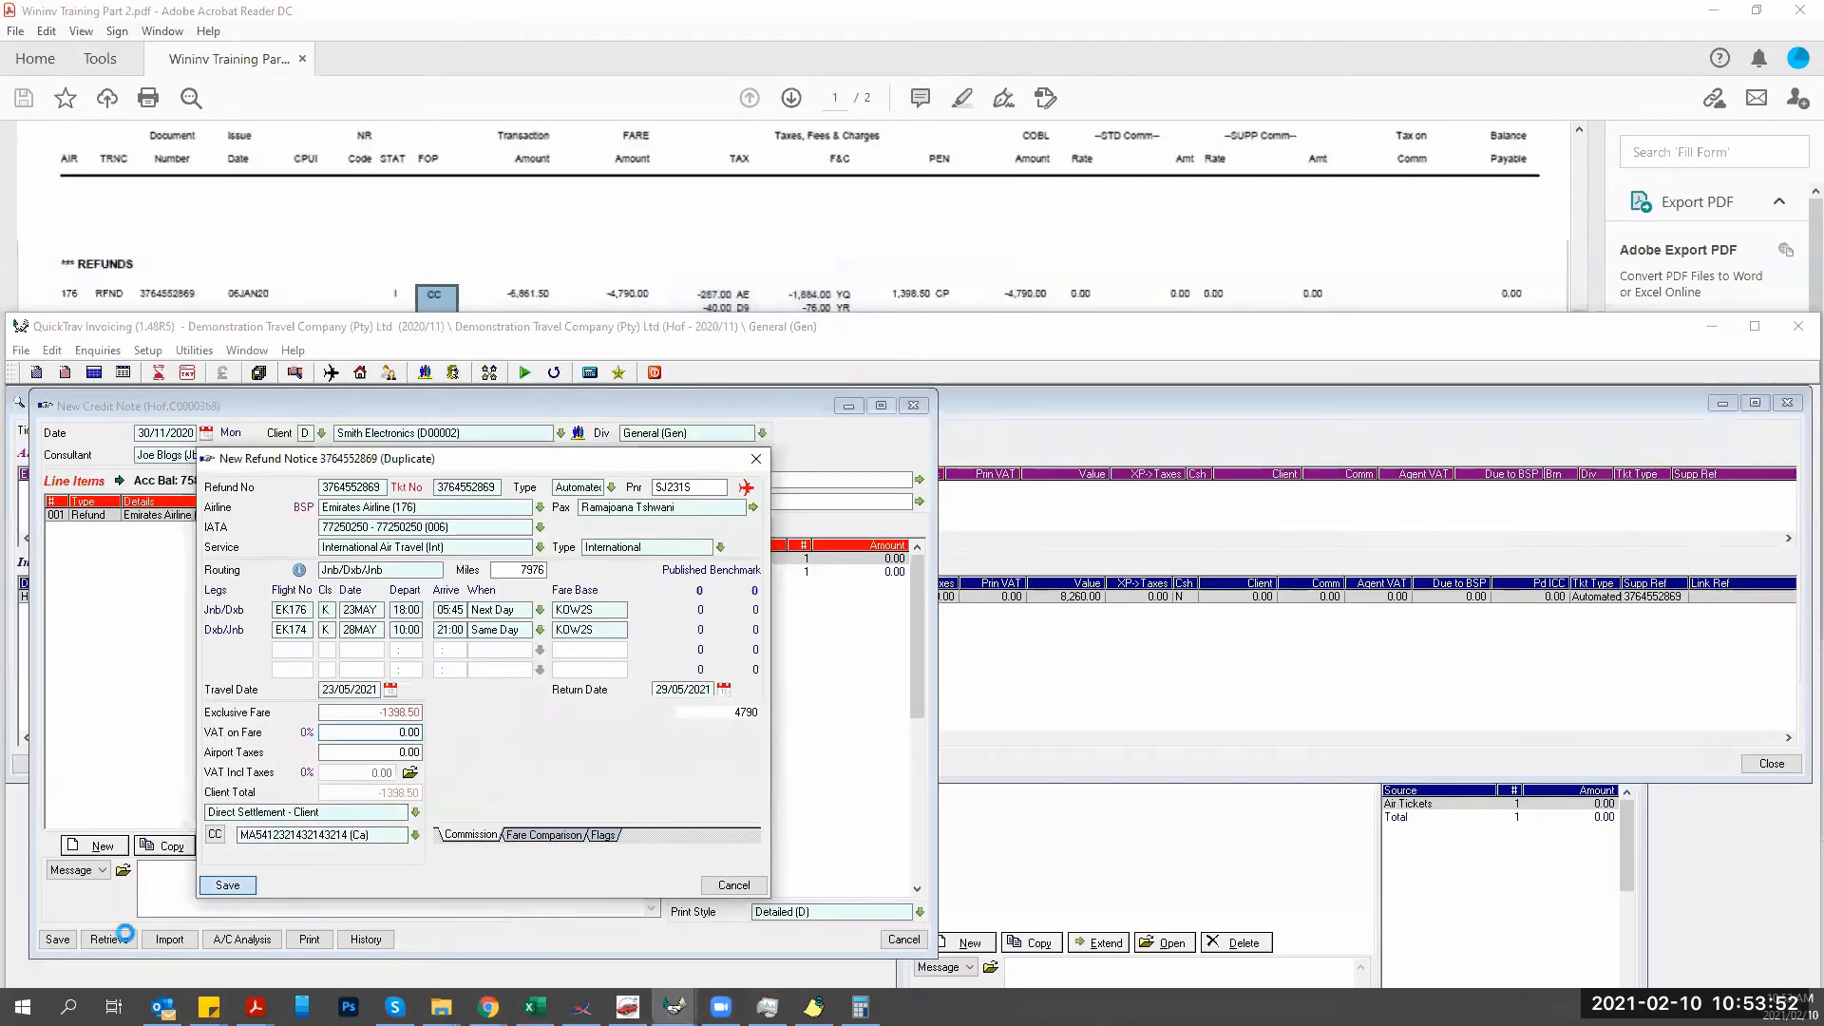
pyautogui.click(483, 720)
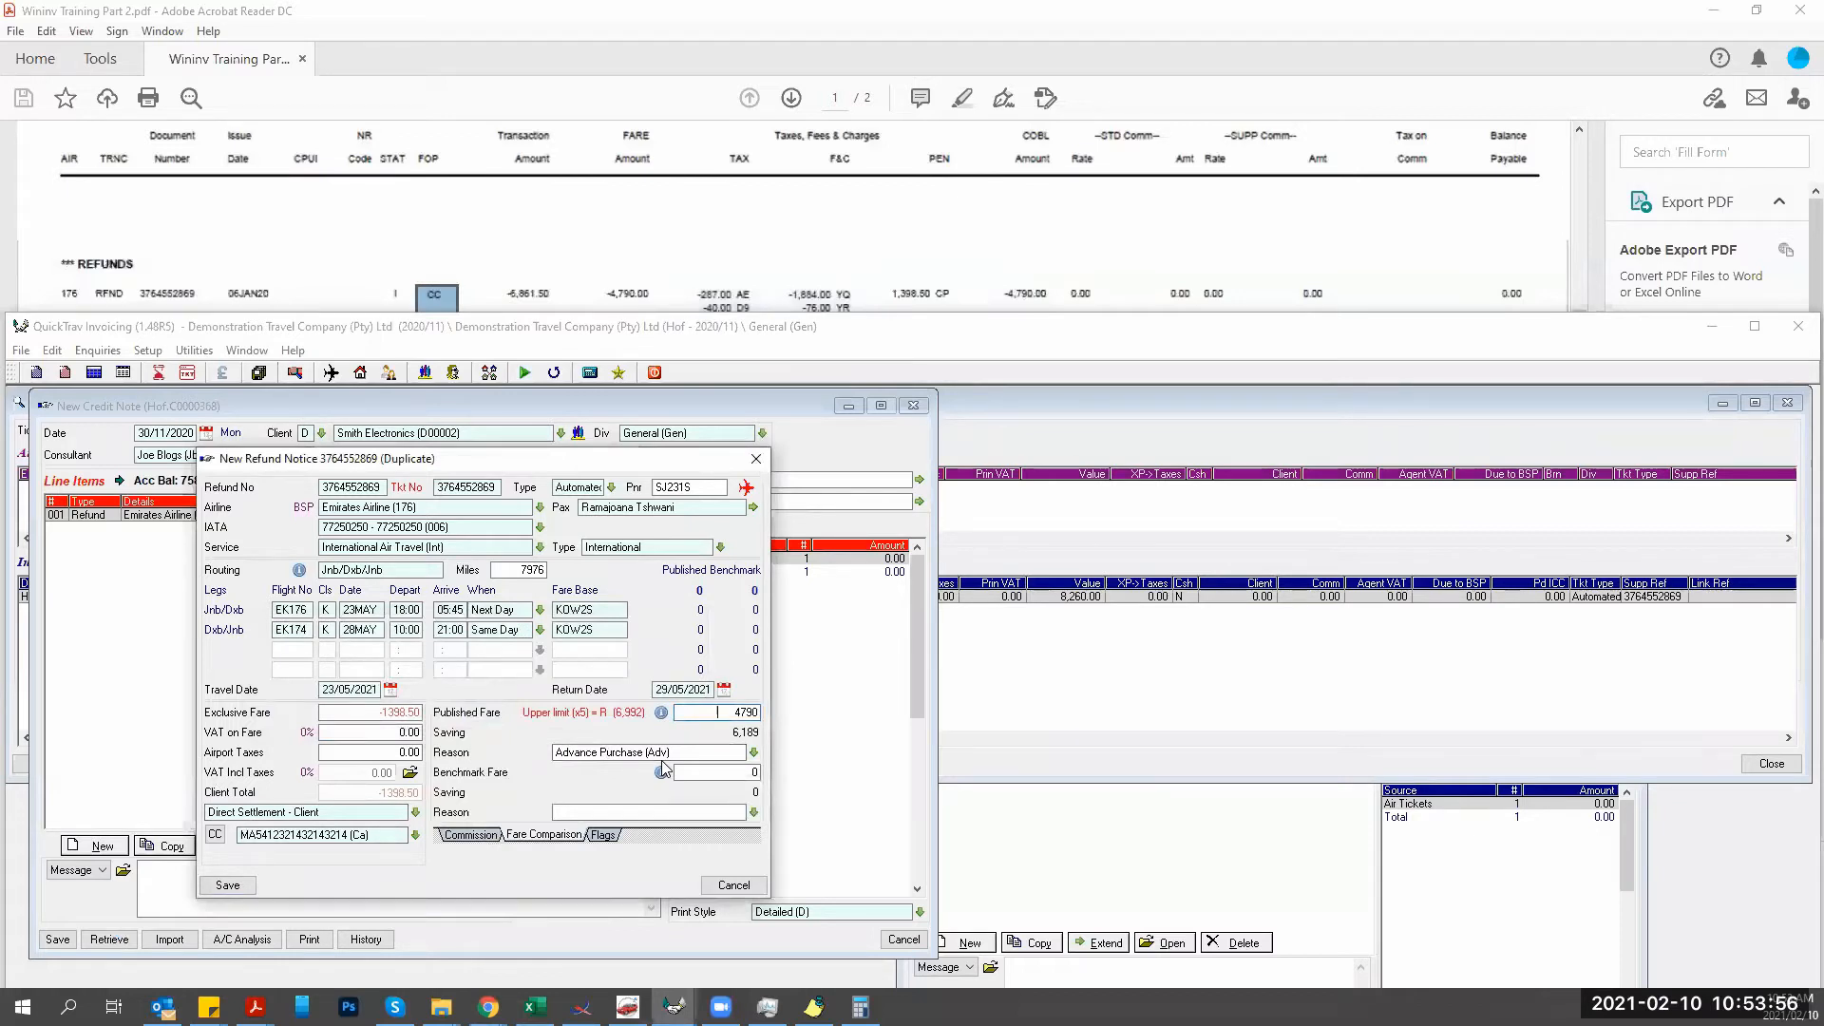
pyautogui.press('Delete')
pyautogui.press('Delete')
pyautogui.press('Delete')
pyautogui.press('Delete')
pyautogui.press('Tab')
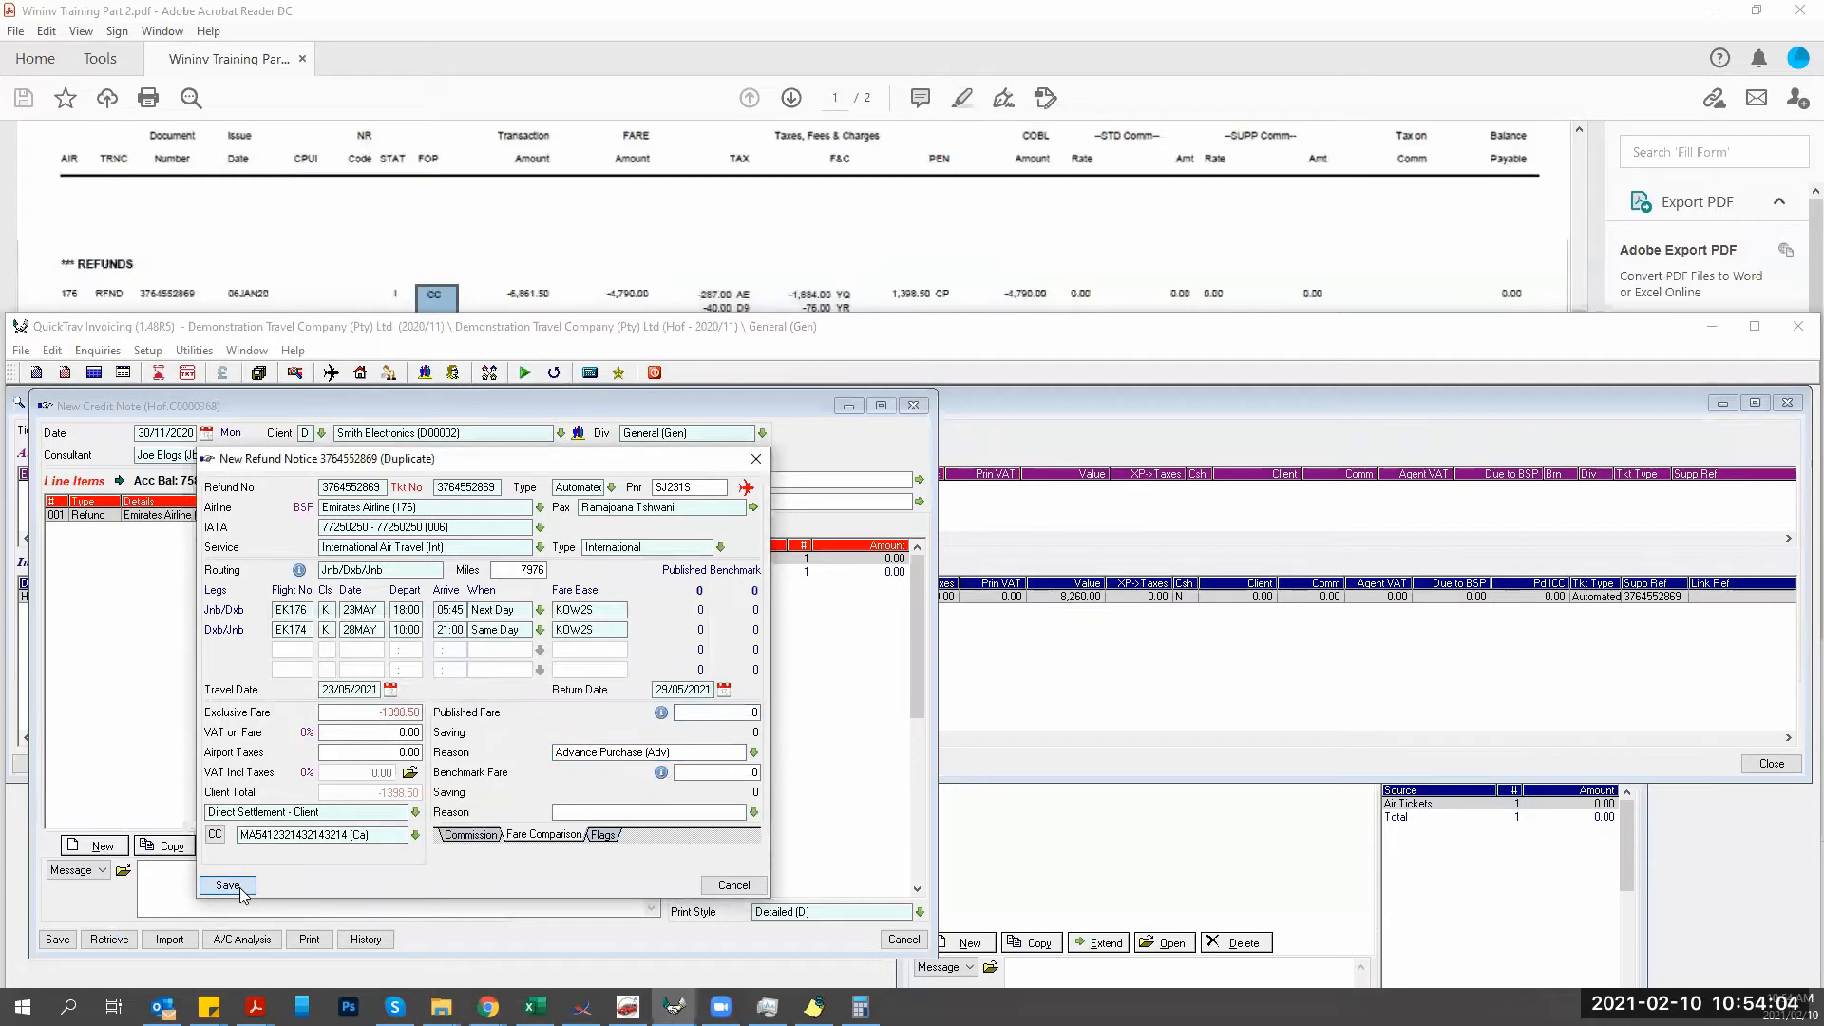
pyautogui.click(228, 885)
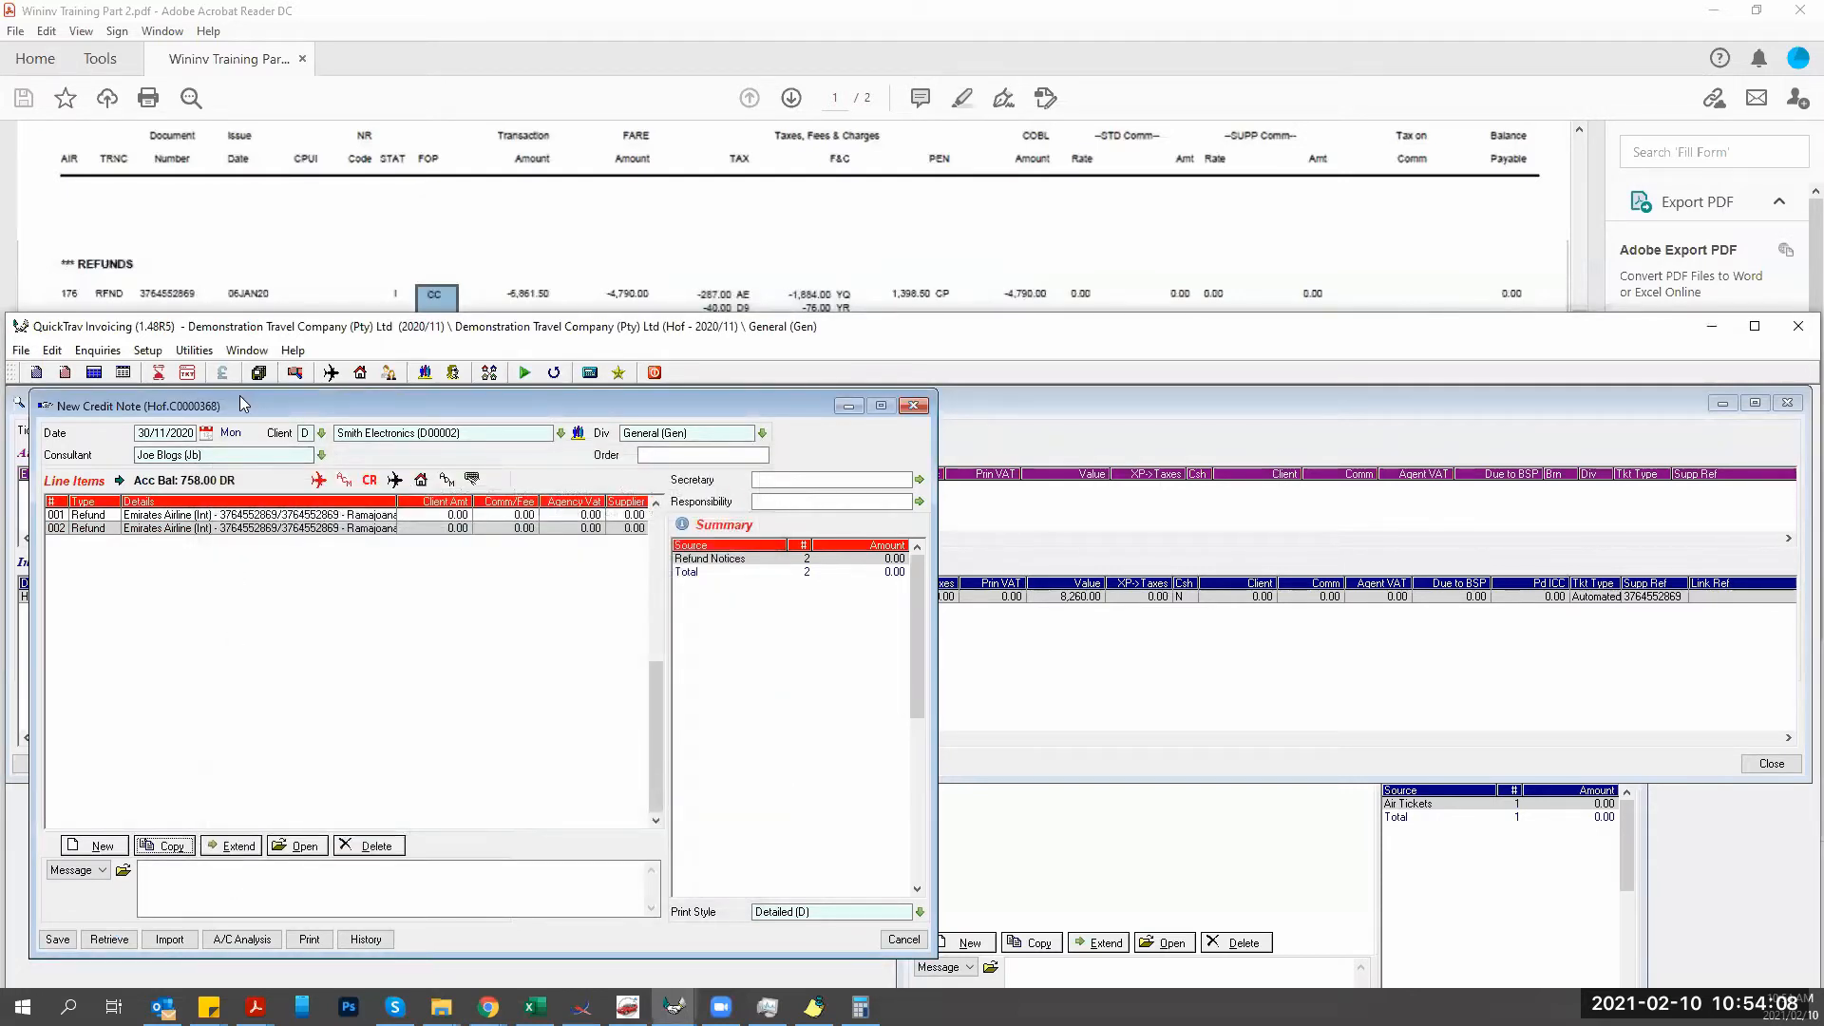
# Preview provisional credit note 0000368 and confirm it totals R 6,861.50 with R 0.00 balance due.
pyautogui.doubleClick(316, 328)
pyautogui.click(291, 624)
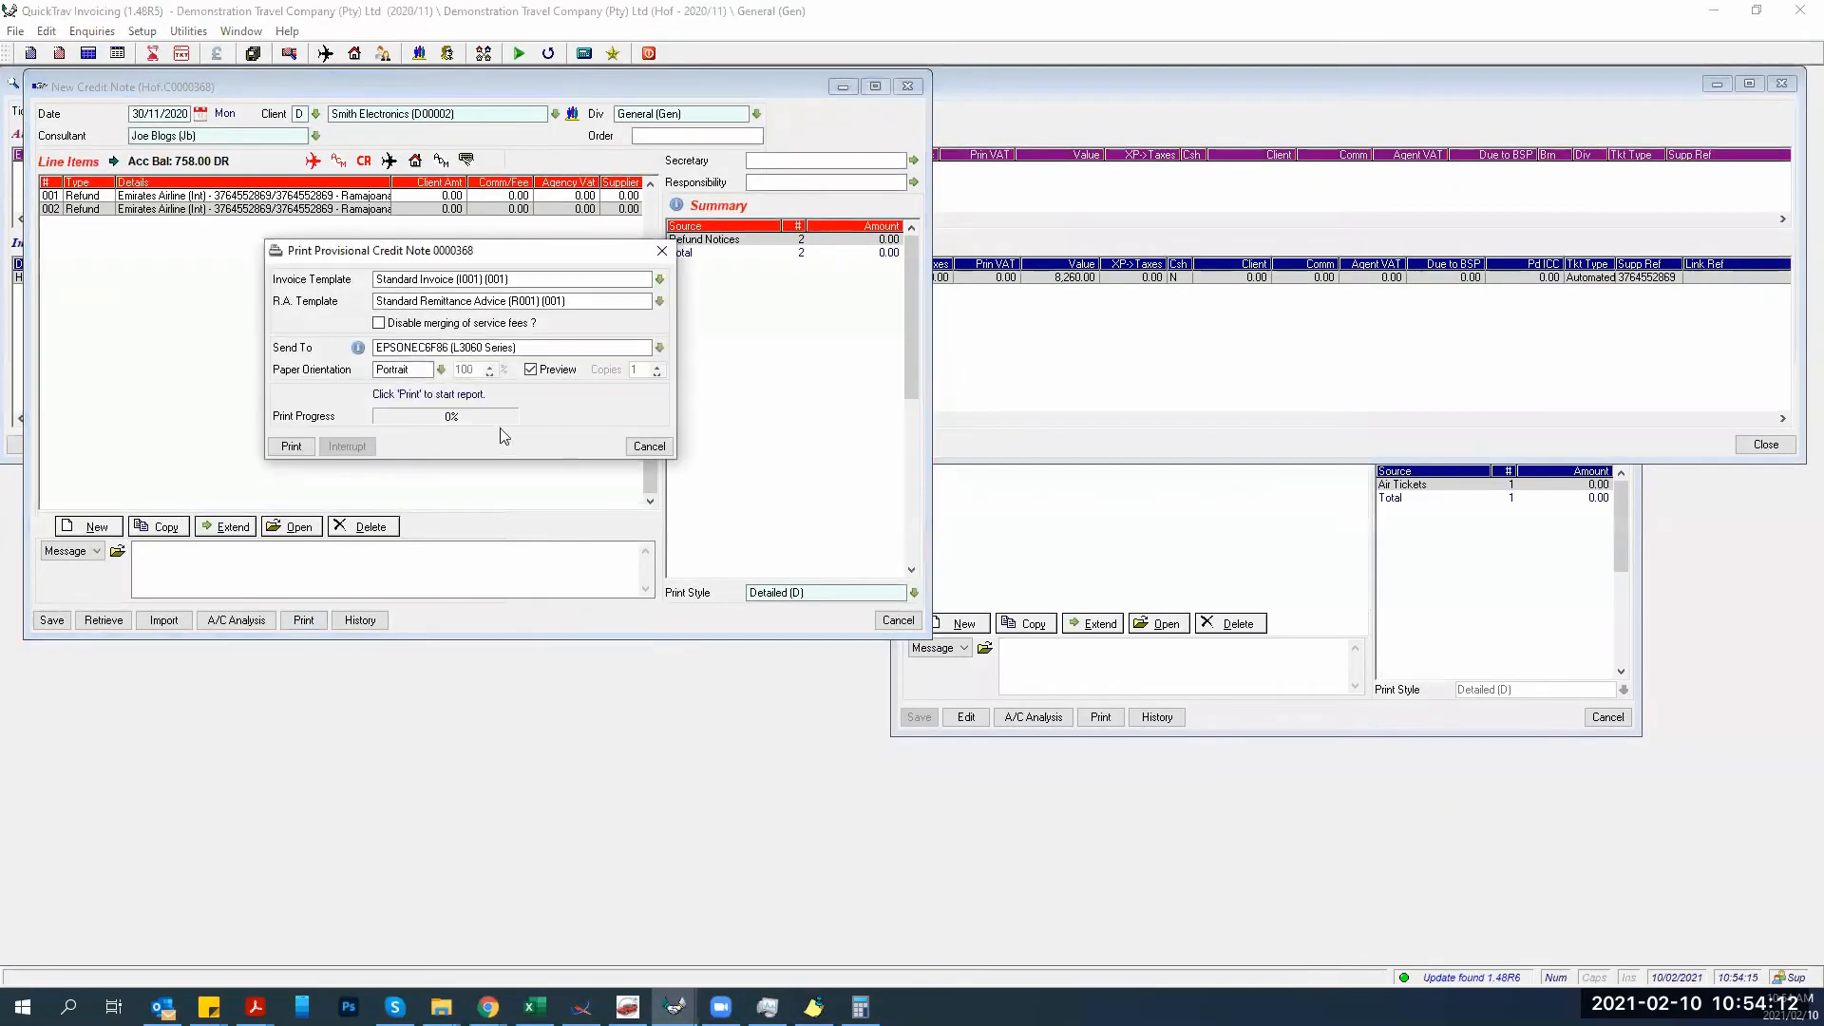
pyautogui.click(291, 446)
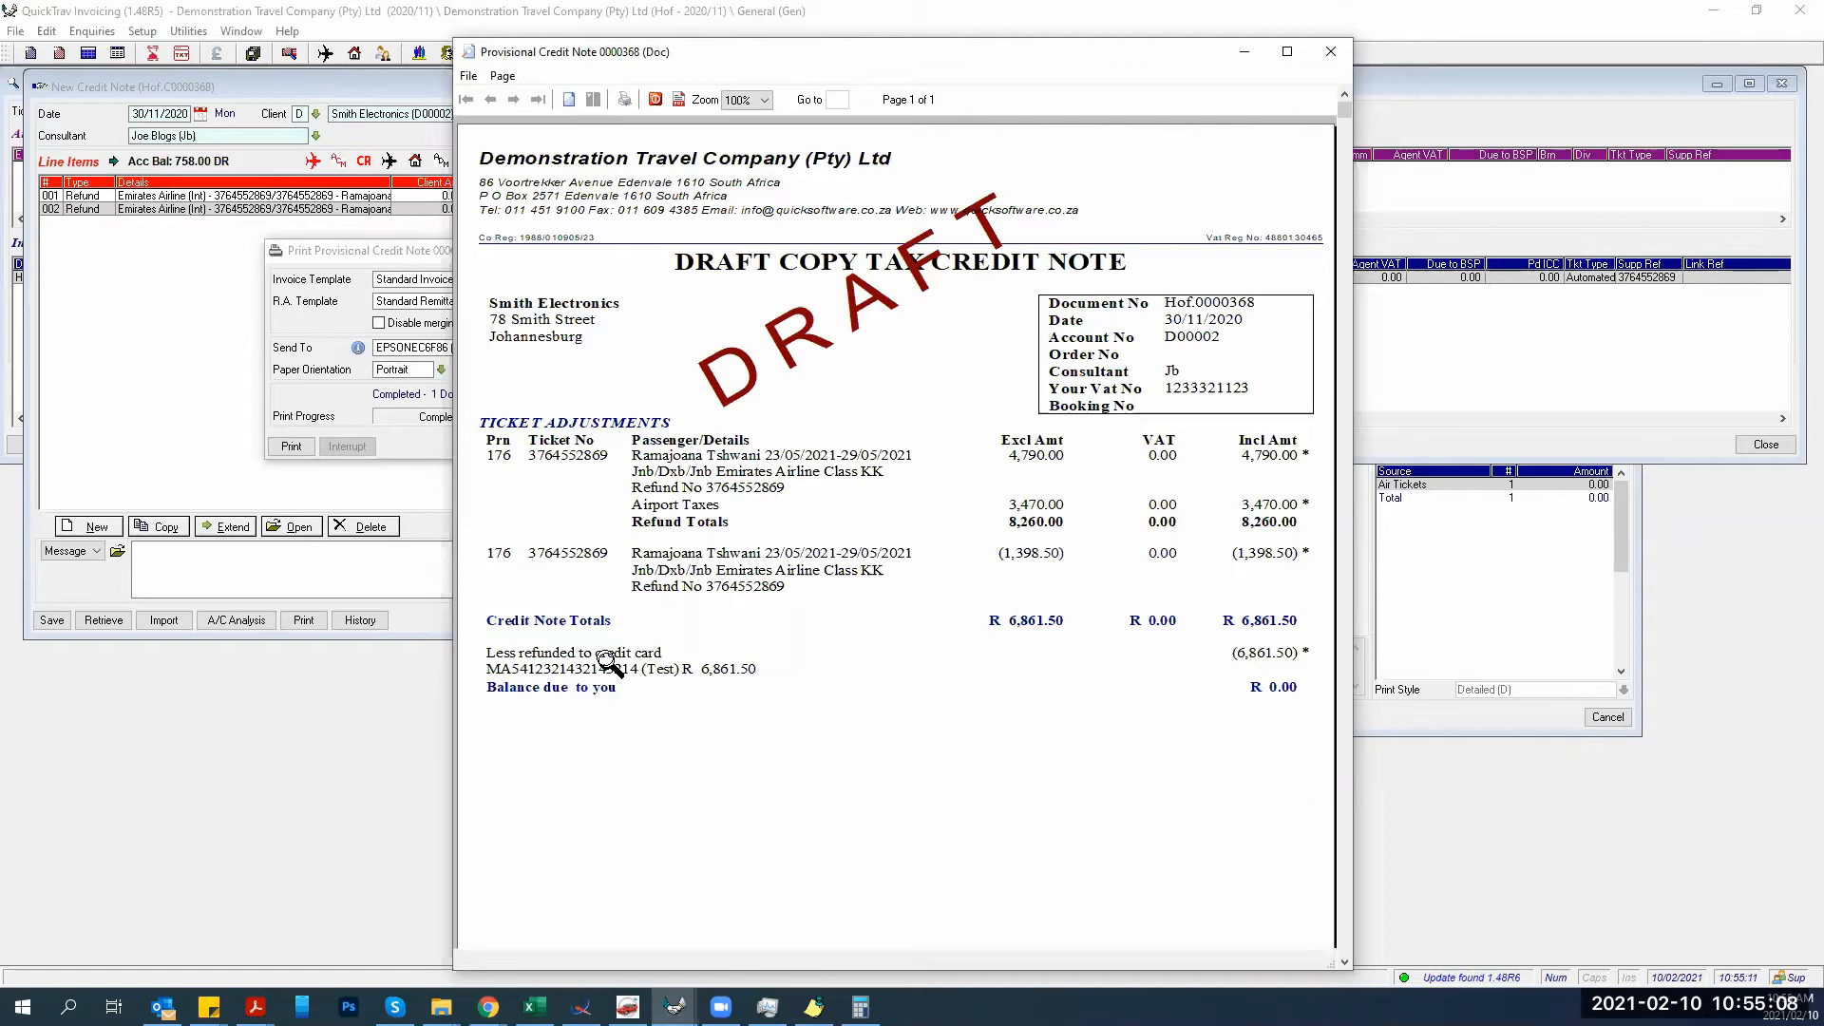
pyautogui.scroll(-1, 608, 662)
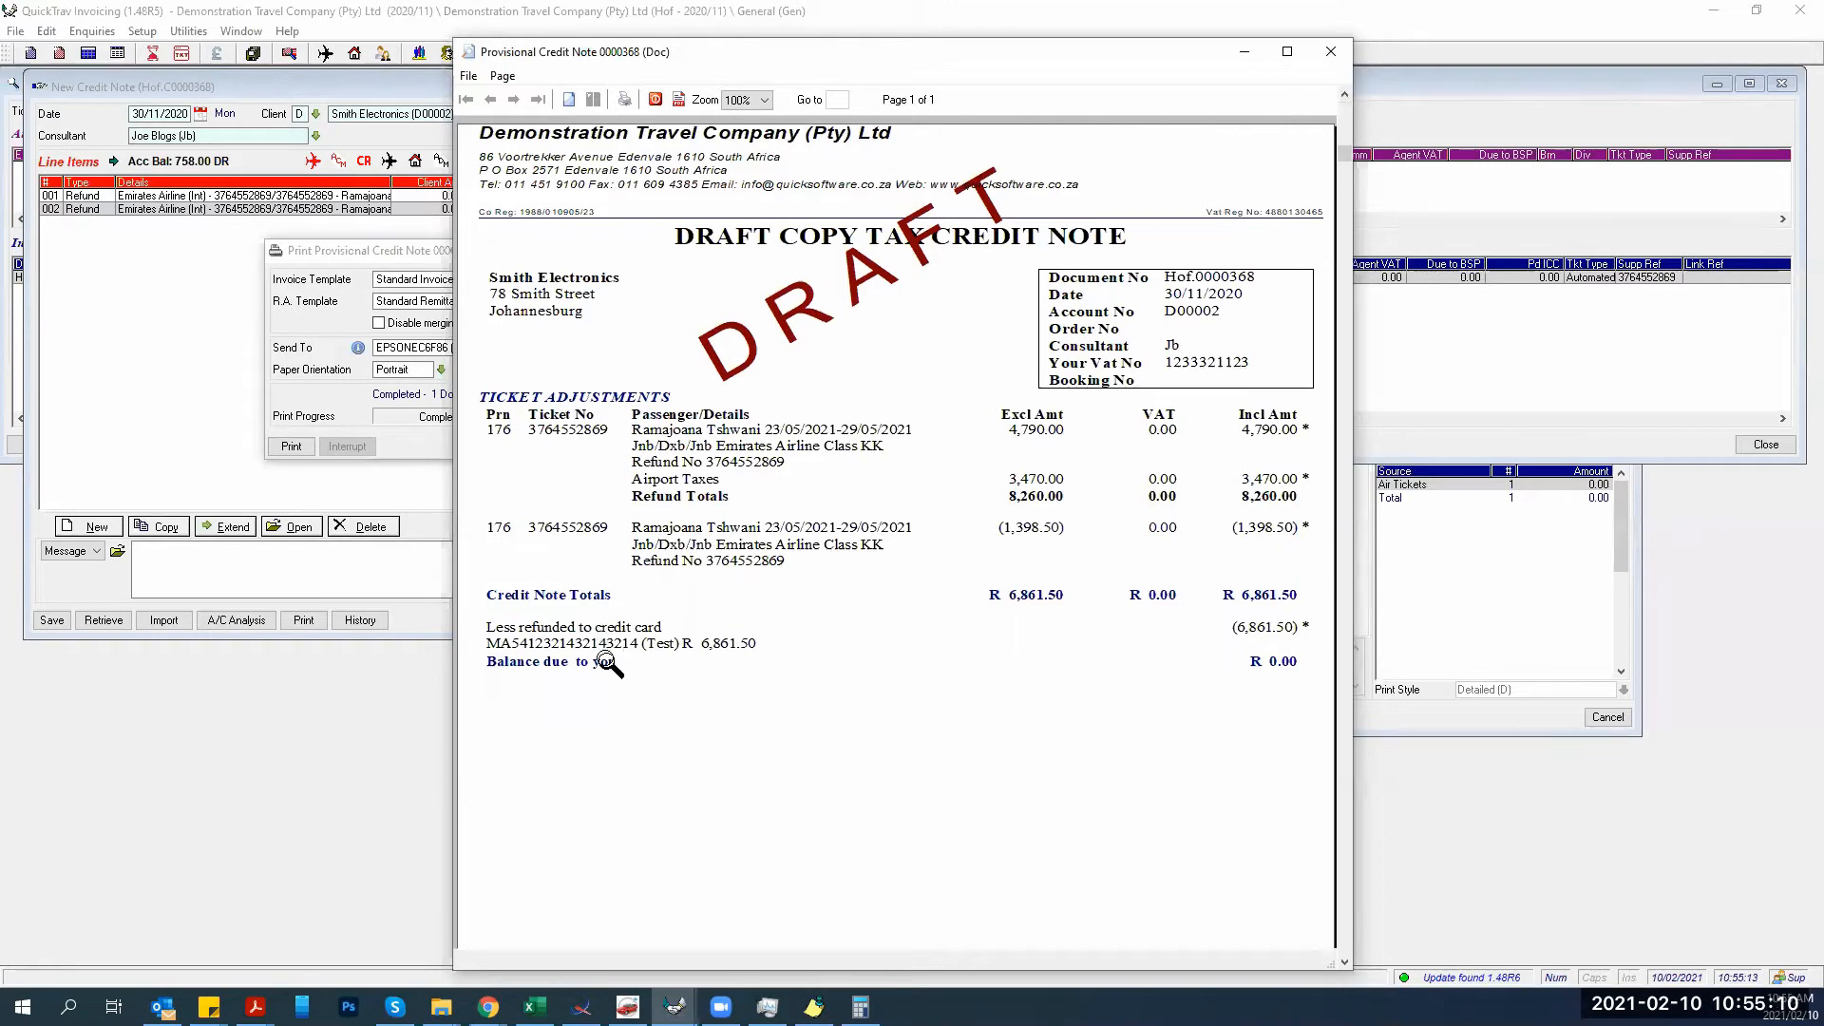
pyautogui.click(194, 473)
pyautogui.click(653, 447)
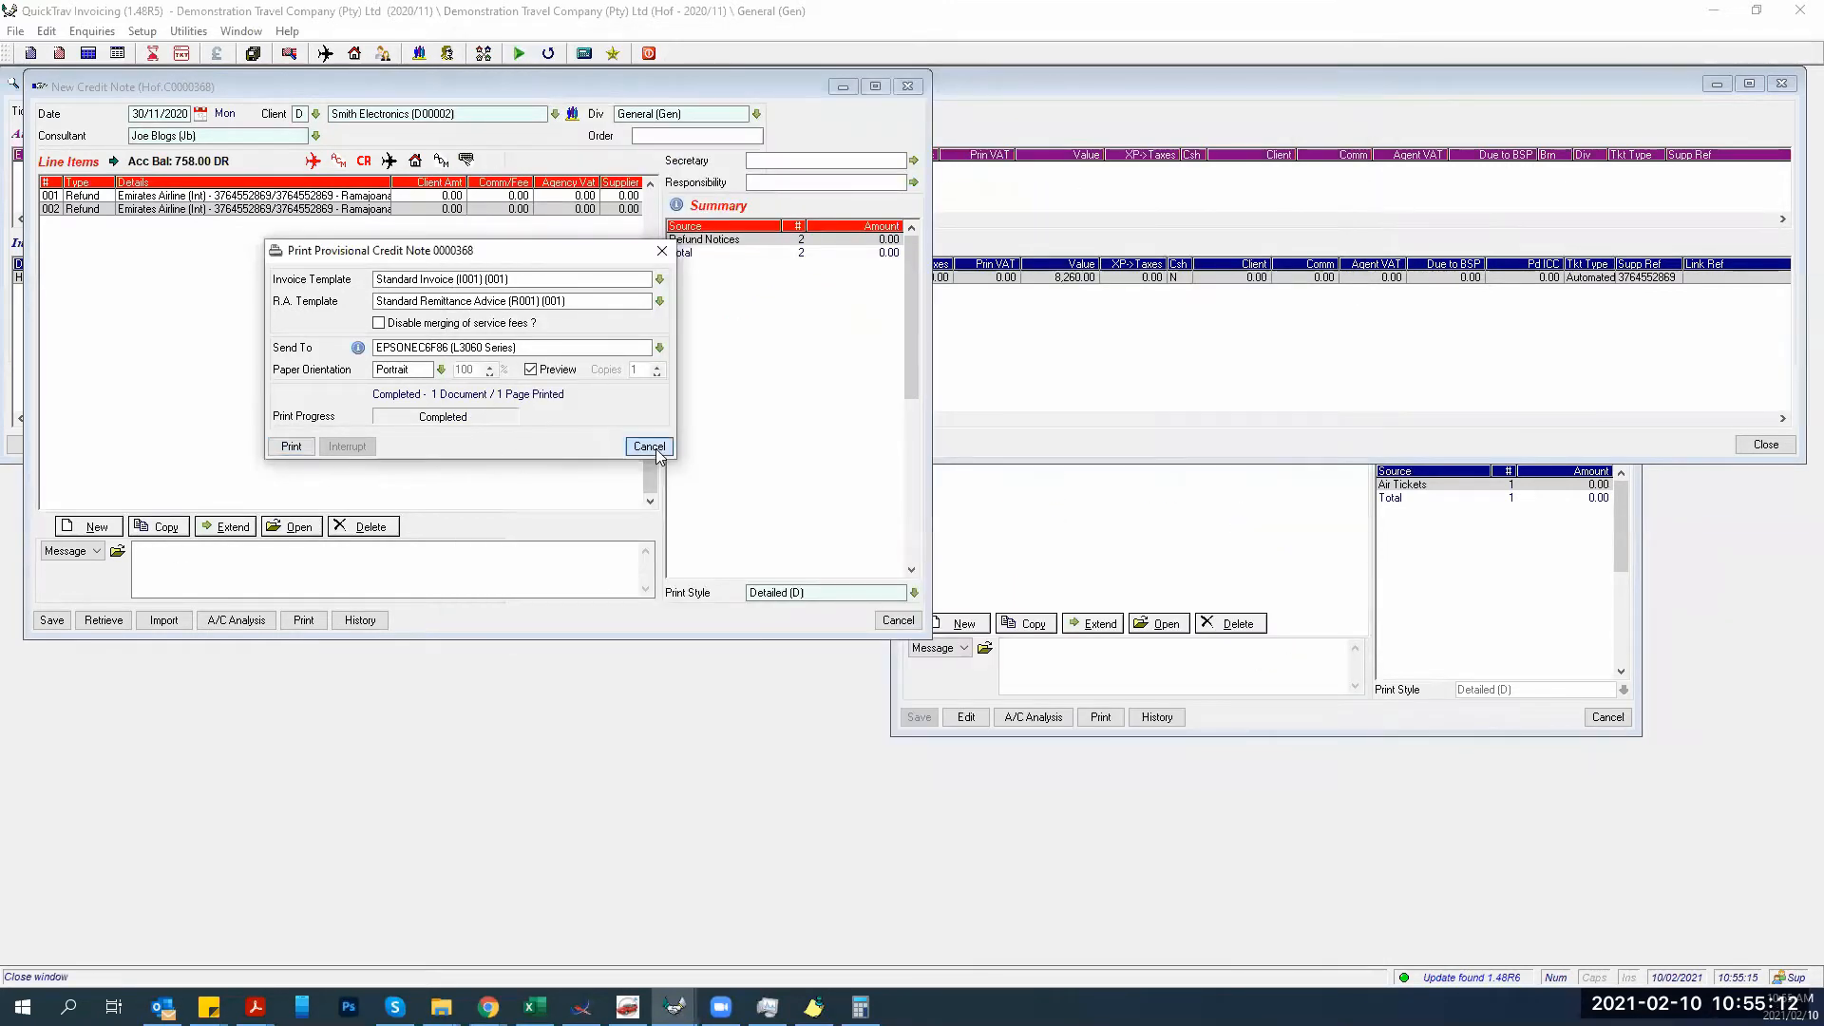
# Start new credit note C0000369 and arrange it beside credit note C0000368.
pyautogui.click(67, 54)
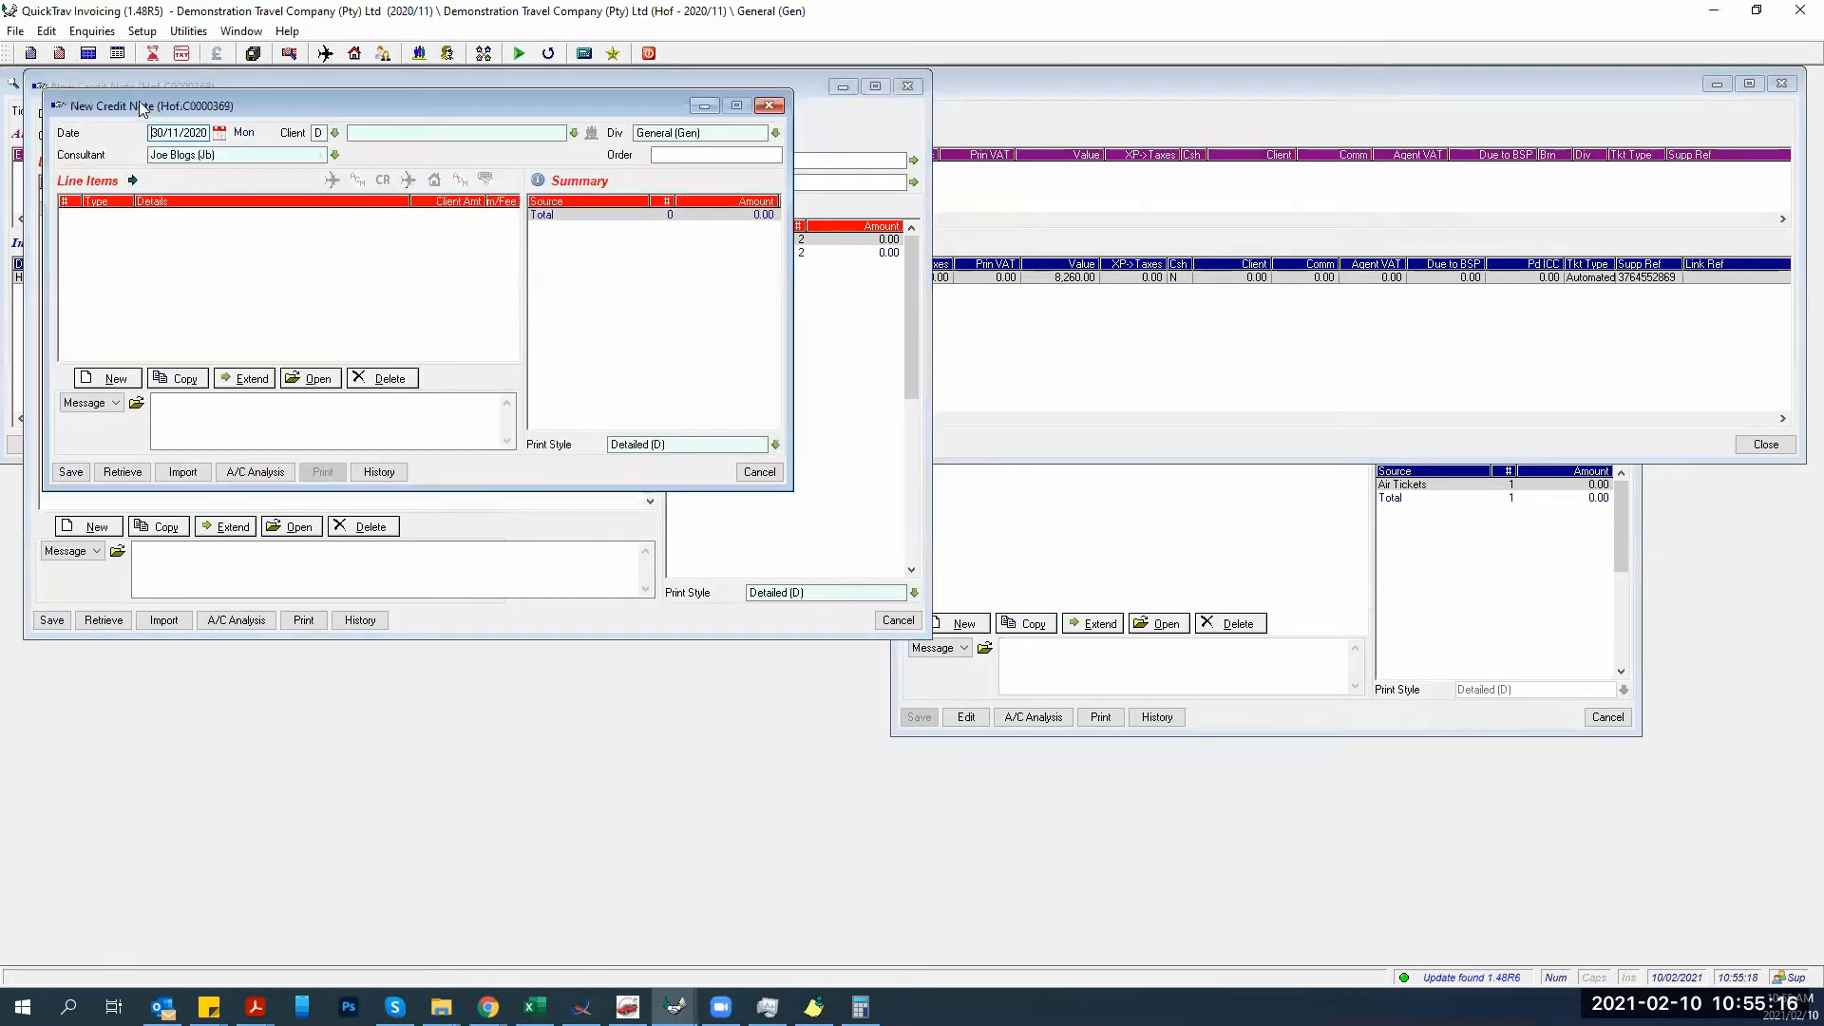
pyautogui.moveTo(171, 116); pyautogui.dragTo(1057, 97)
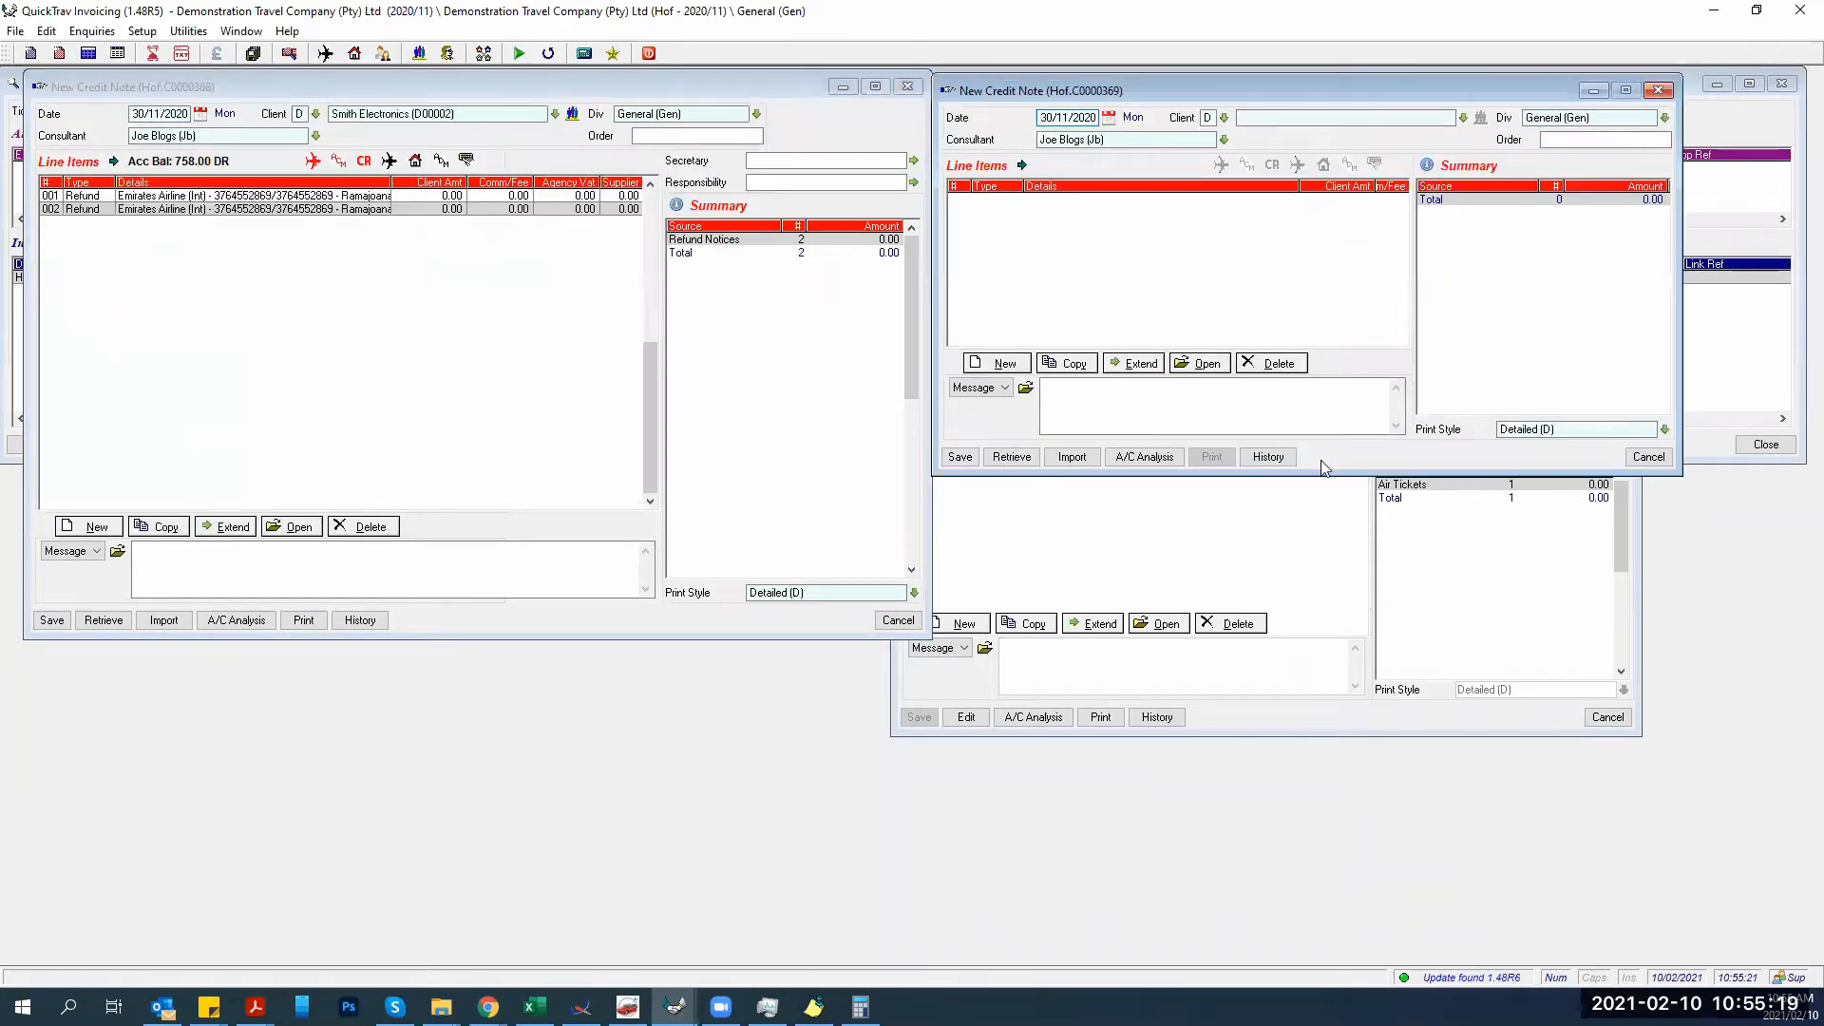
pyautogui.click(682, 95)
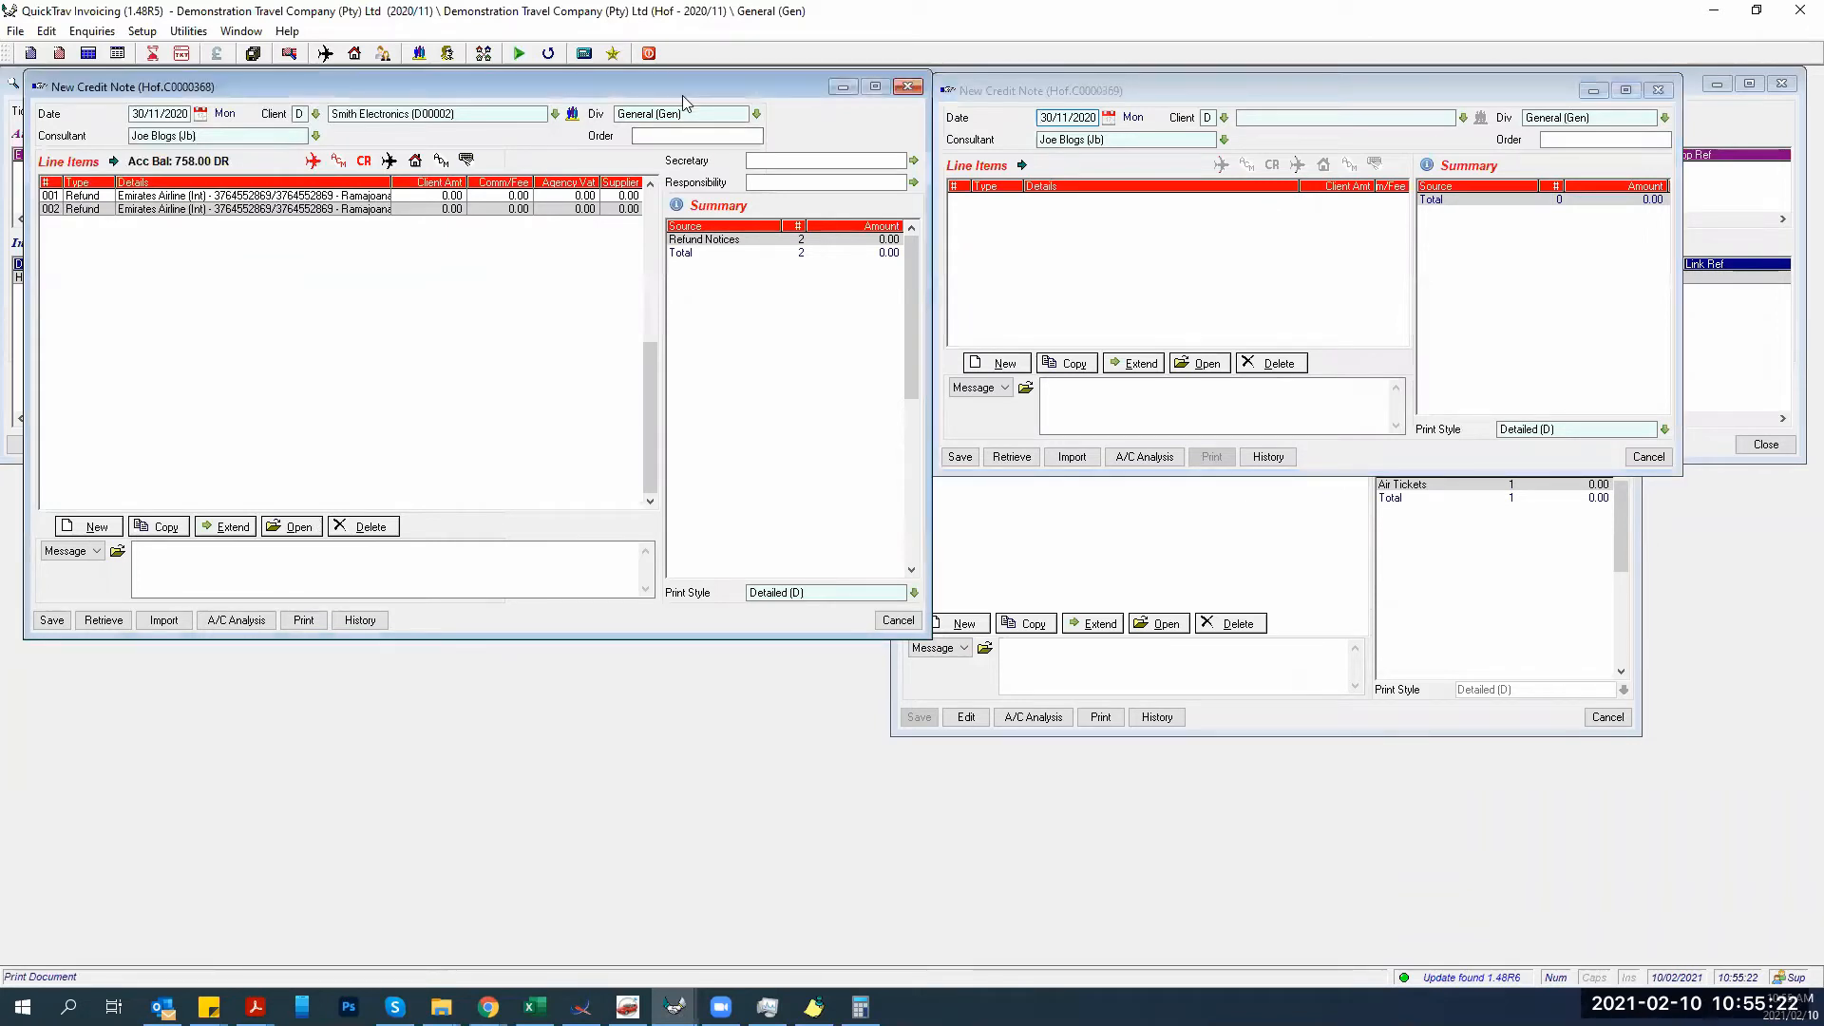
pyautogui.moveTo(682, 95); pyautogui.dragTo(670, 315)
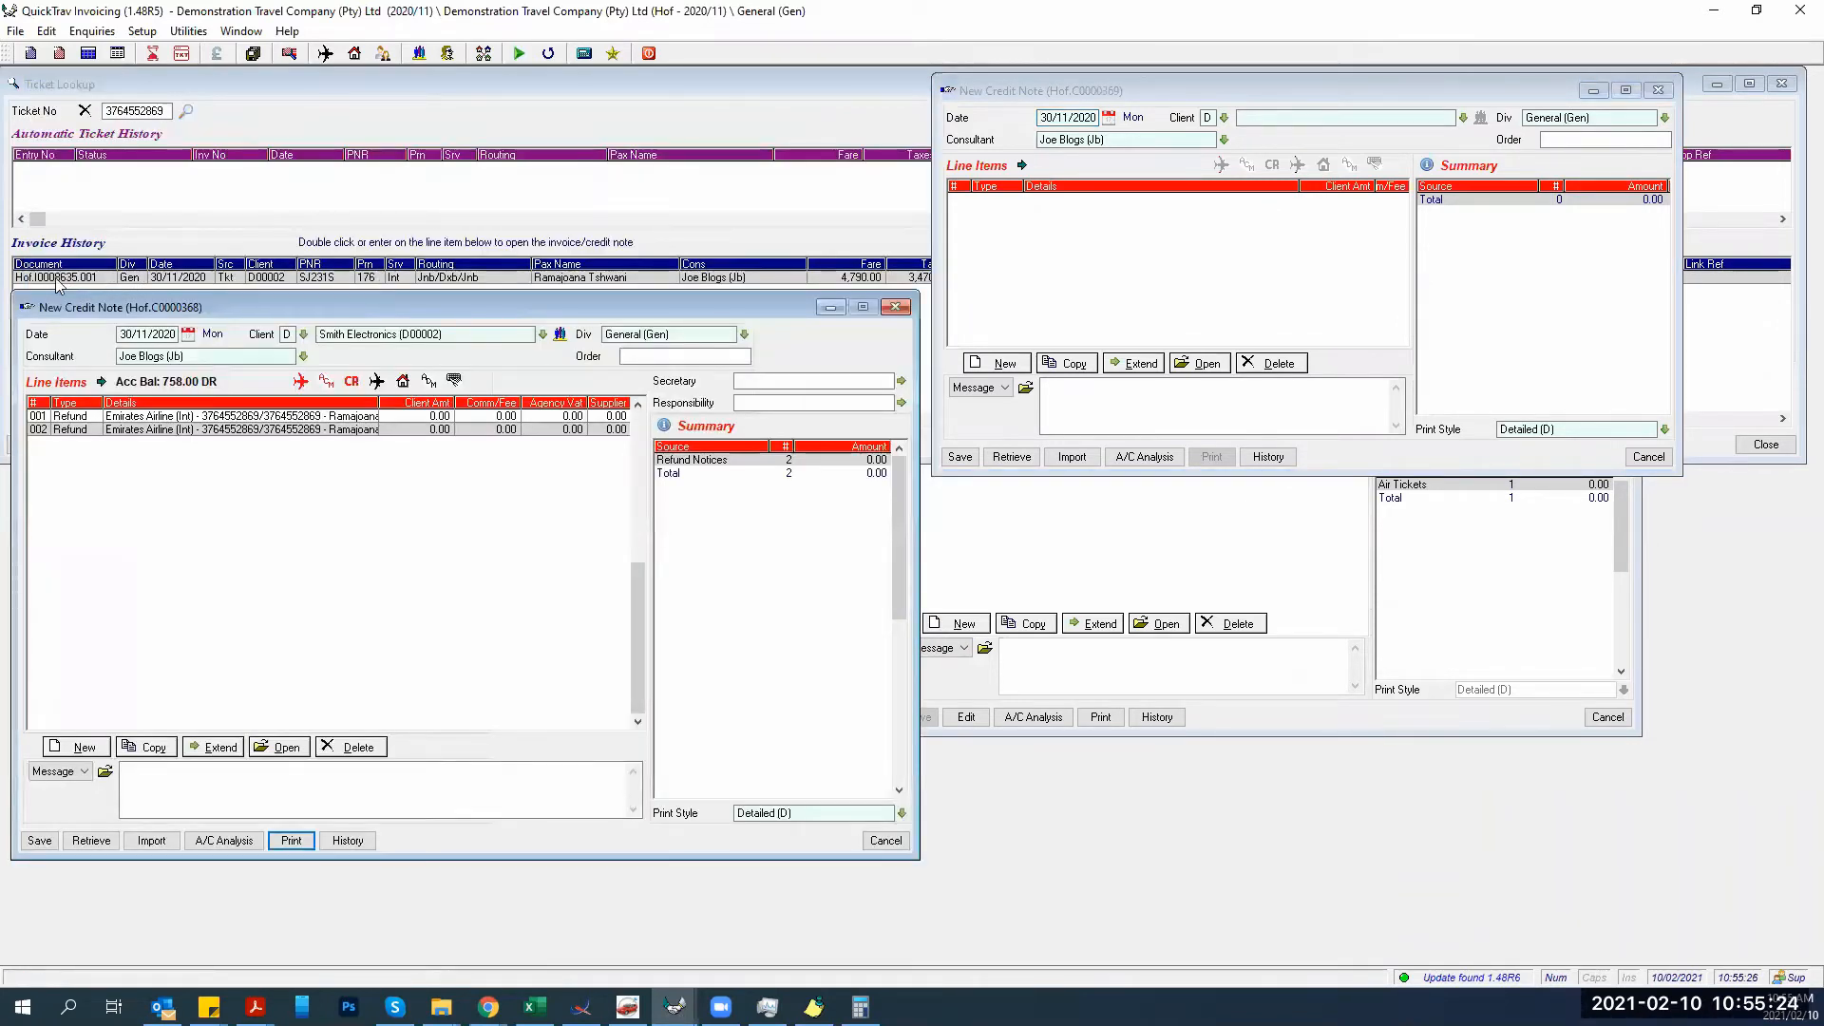
pyautogui.click(1130, 119)
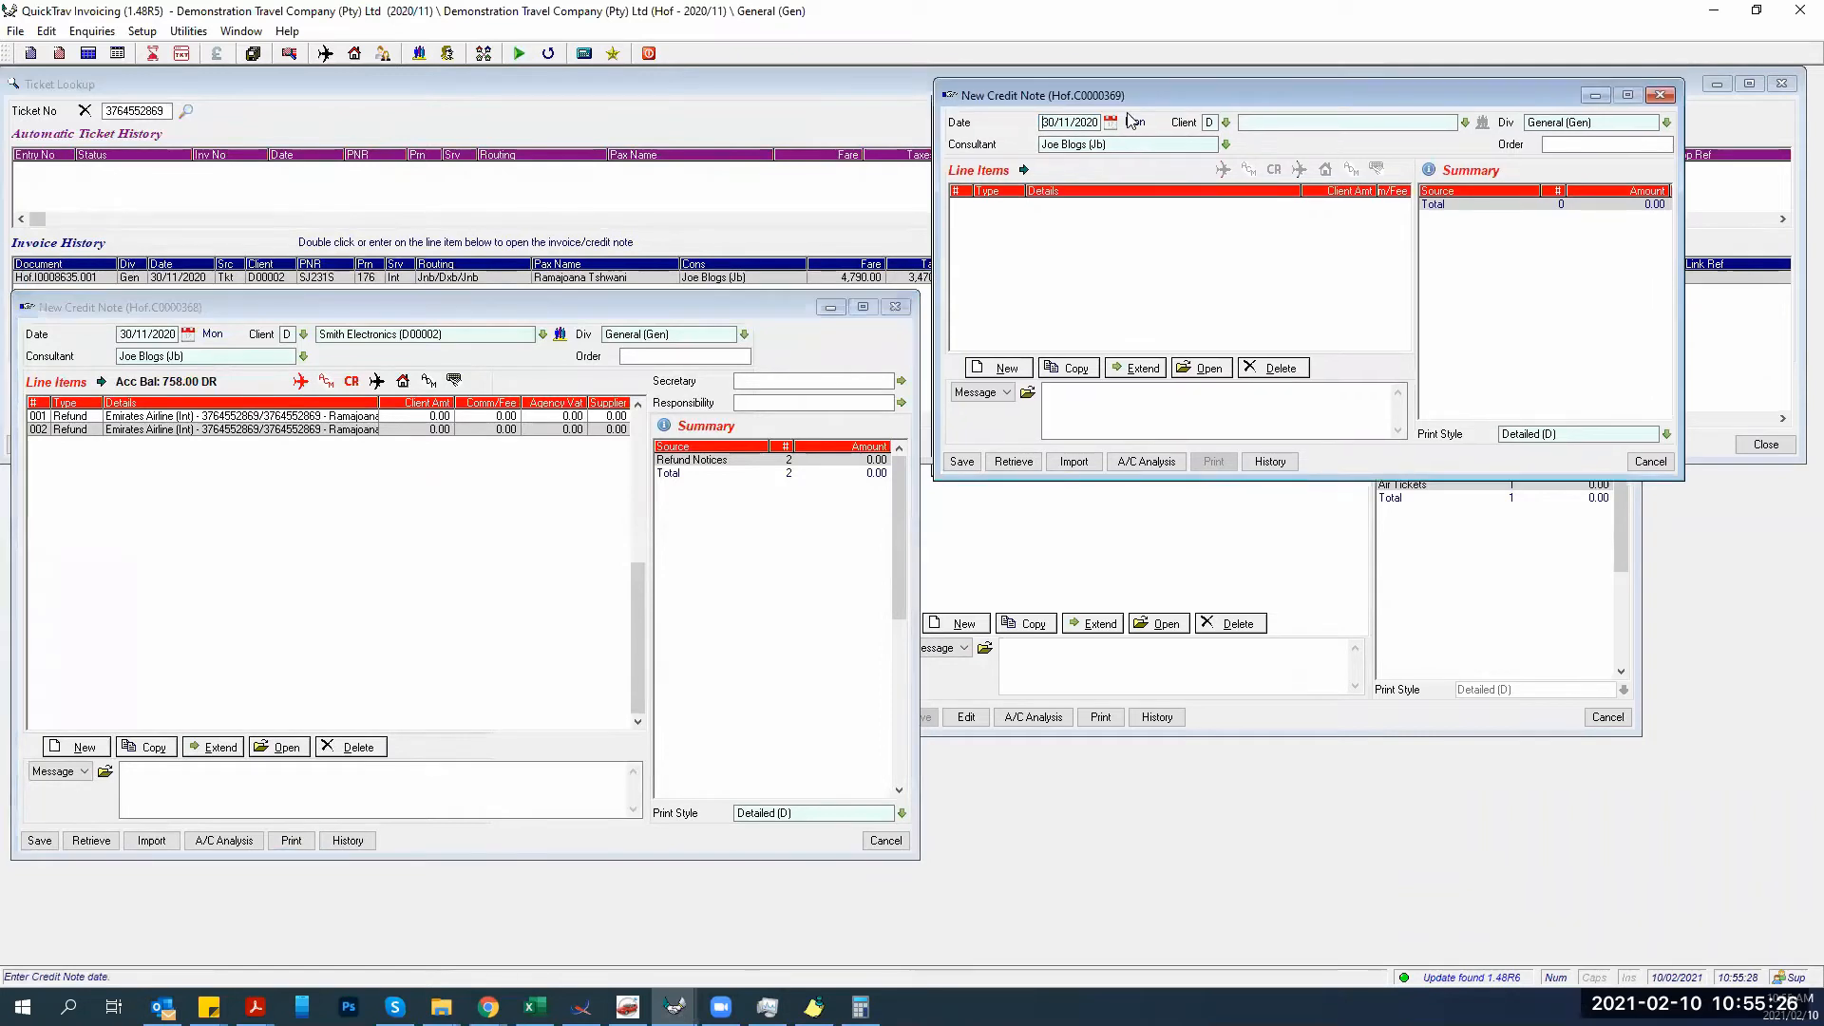
pyautogui.moveTo(1123, 93); pyautogui.dragTo(1121, 304)
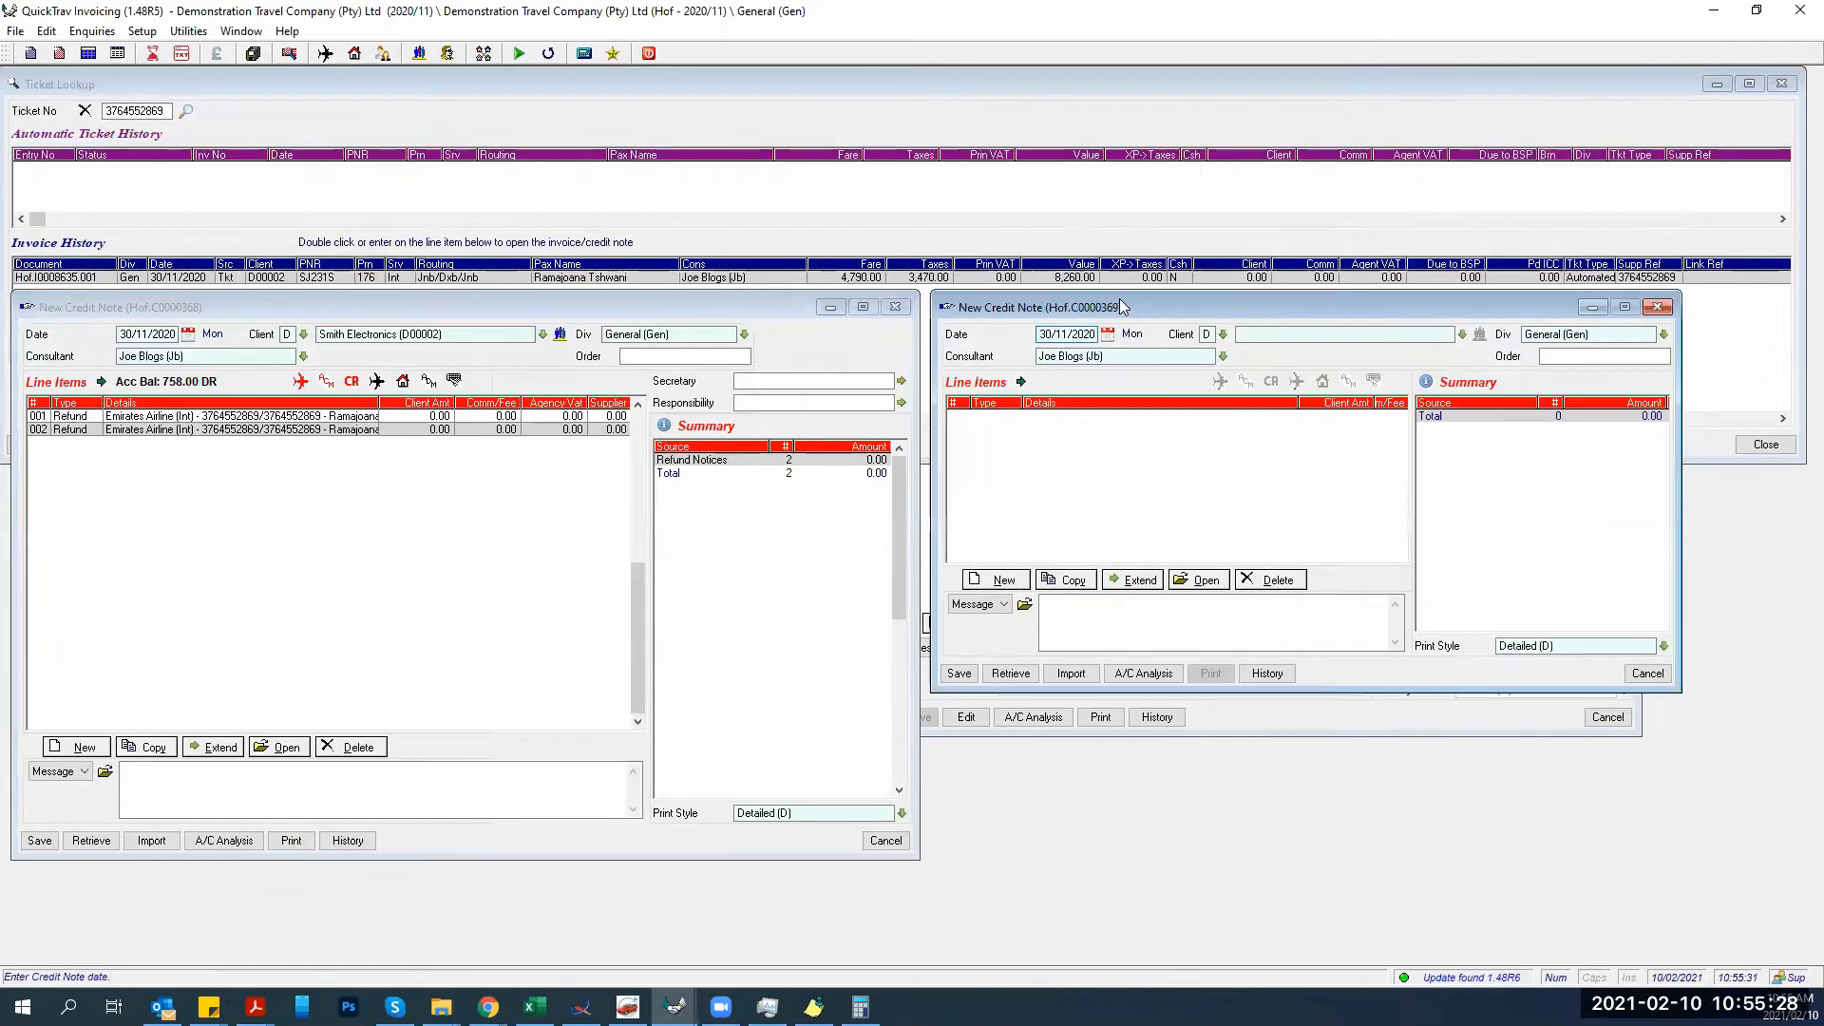
# Retrieve invoice 8635 into credit note C0000369 as an air ticket reversal line.
pyautogui.click(1024, 675)
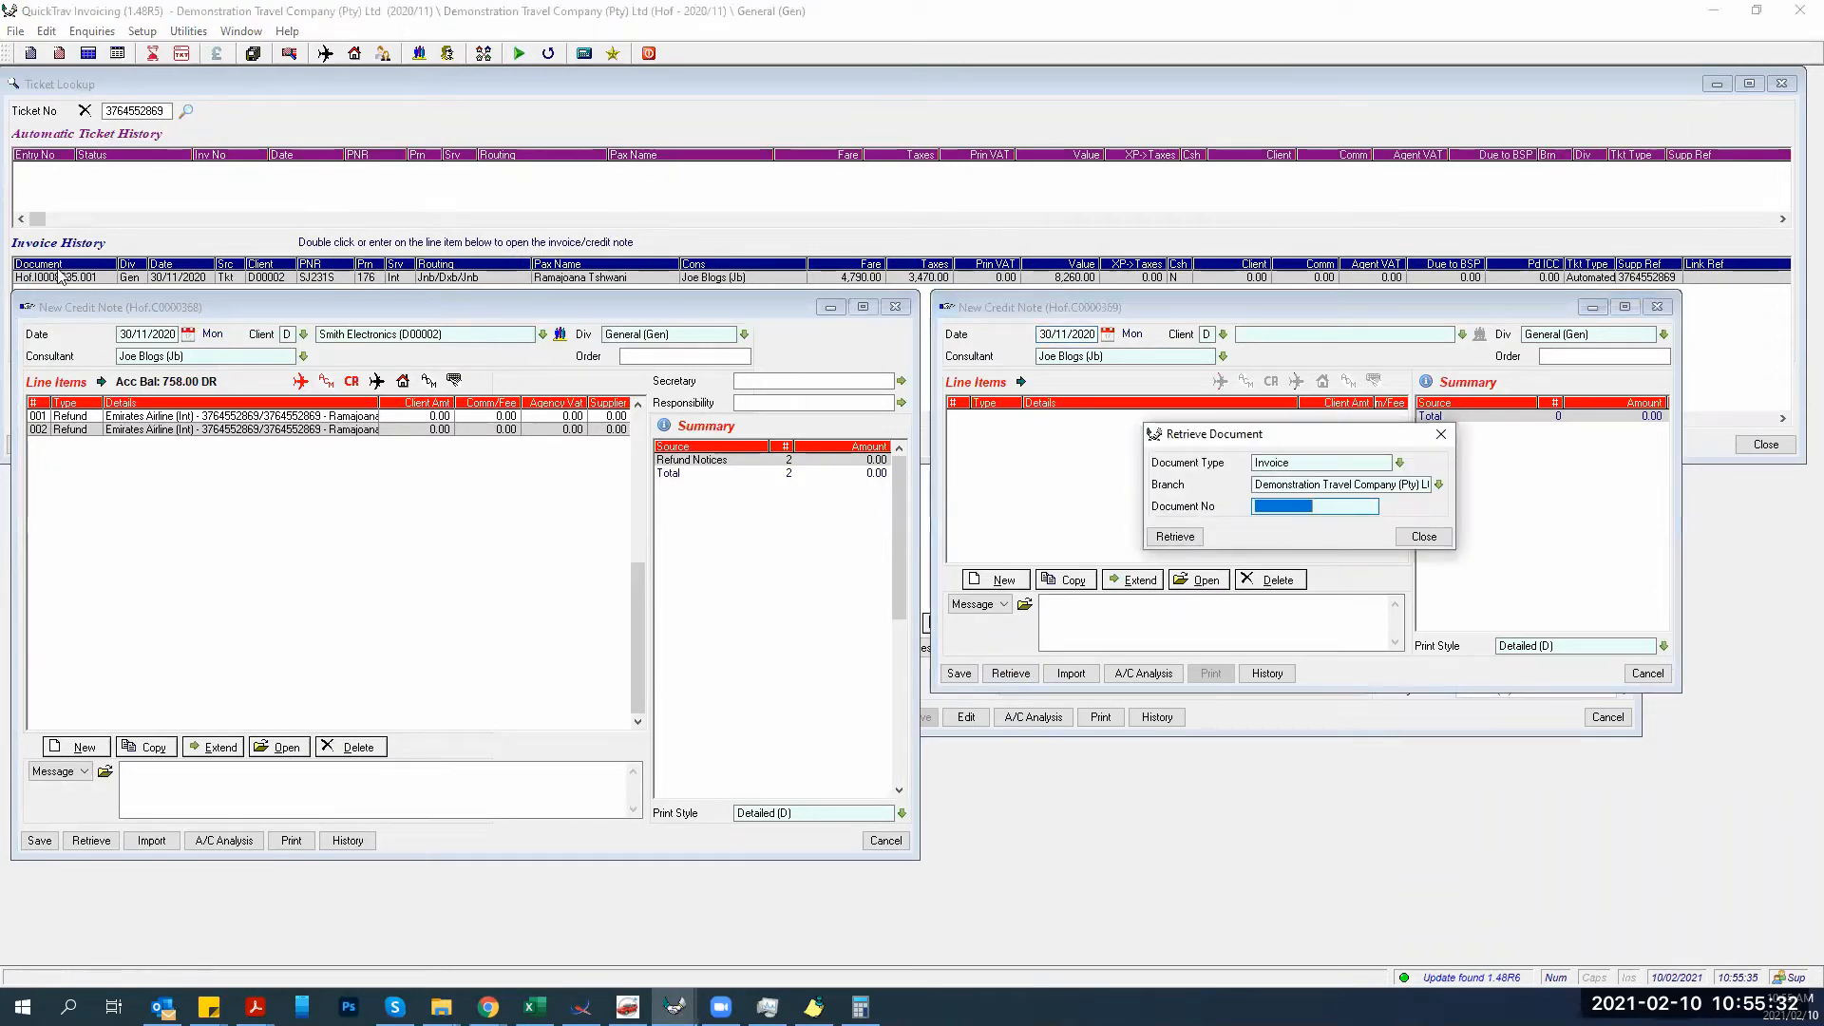
pyautogui.write('8635')
pyautogui.press('Return')
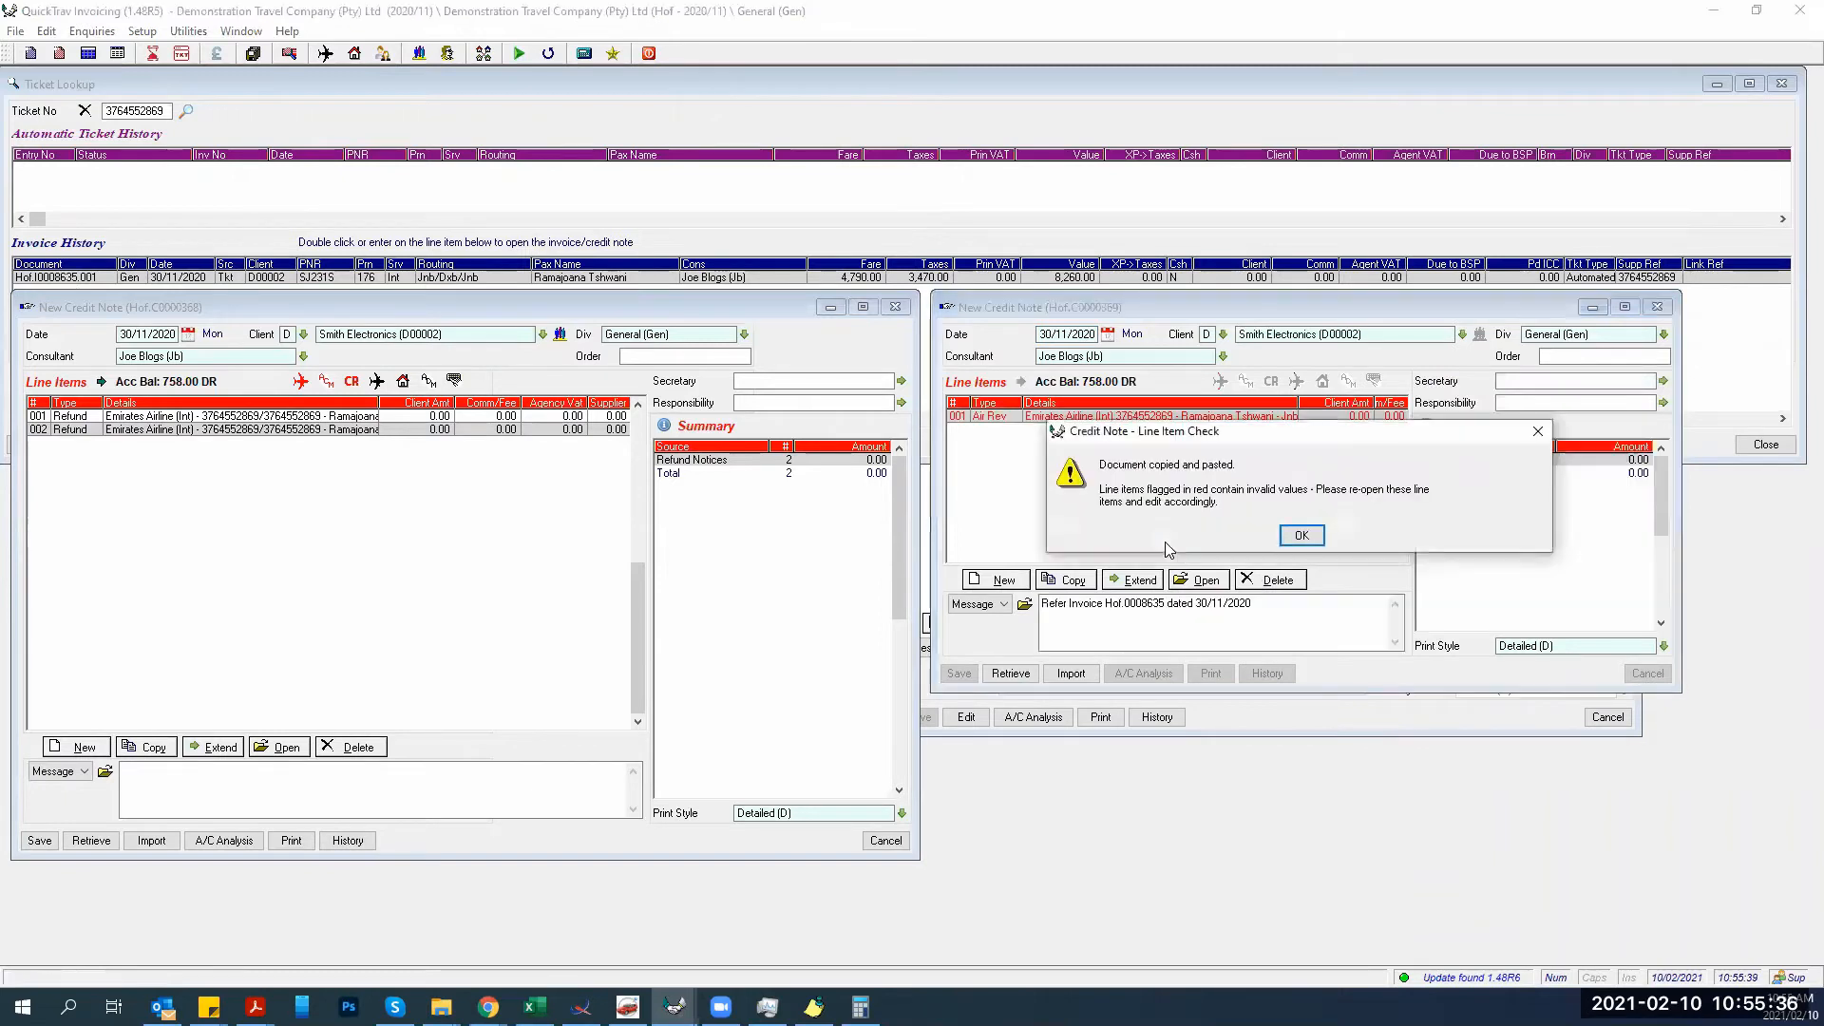
pyautogui.click(1297, 541)
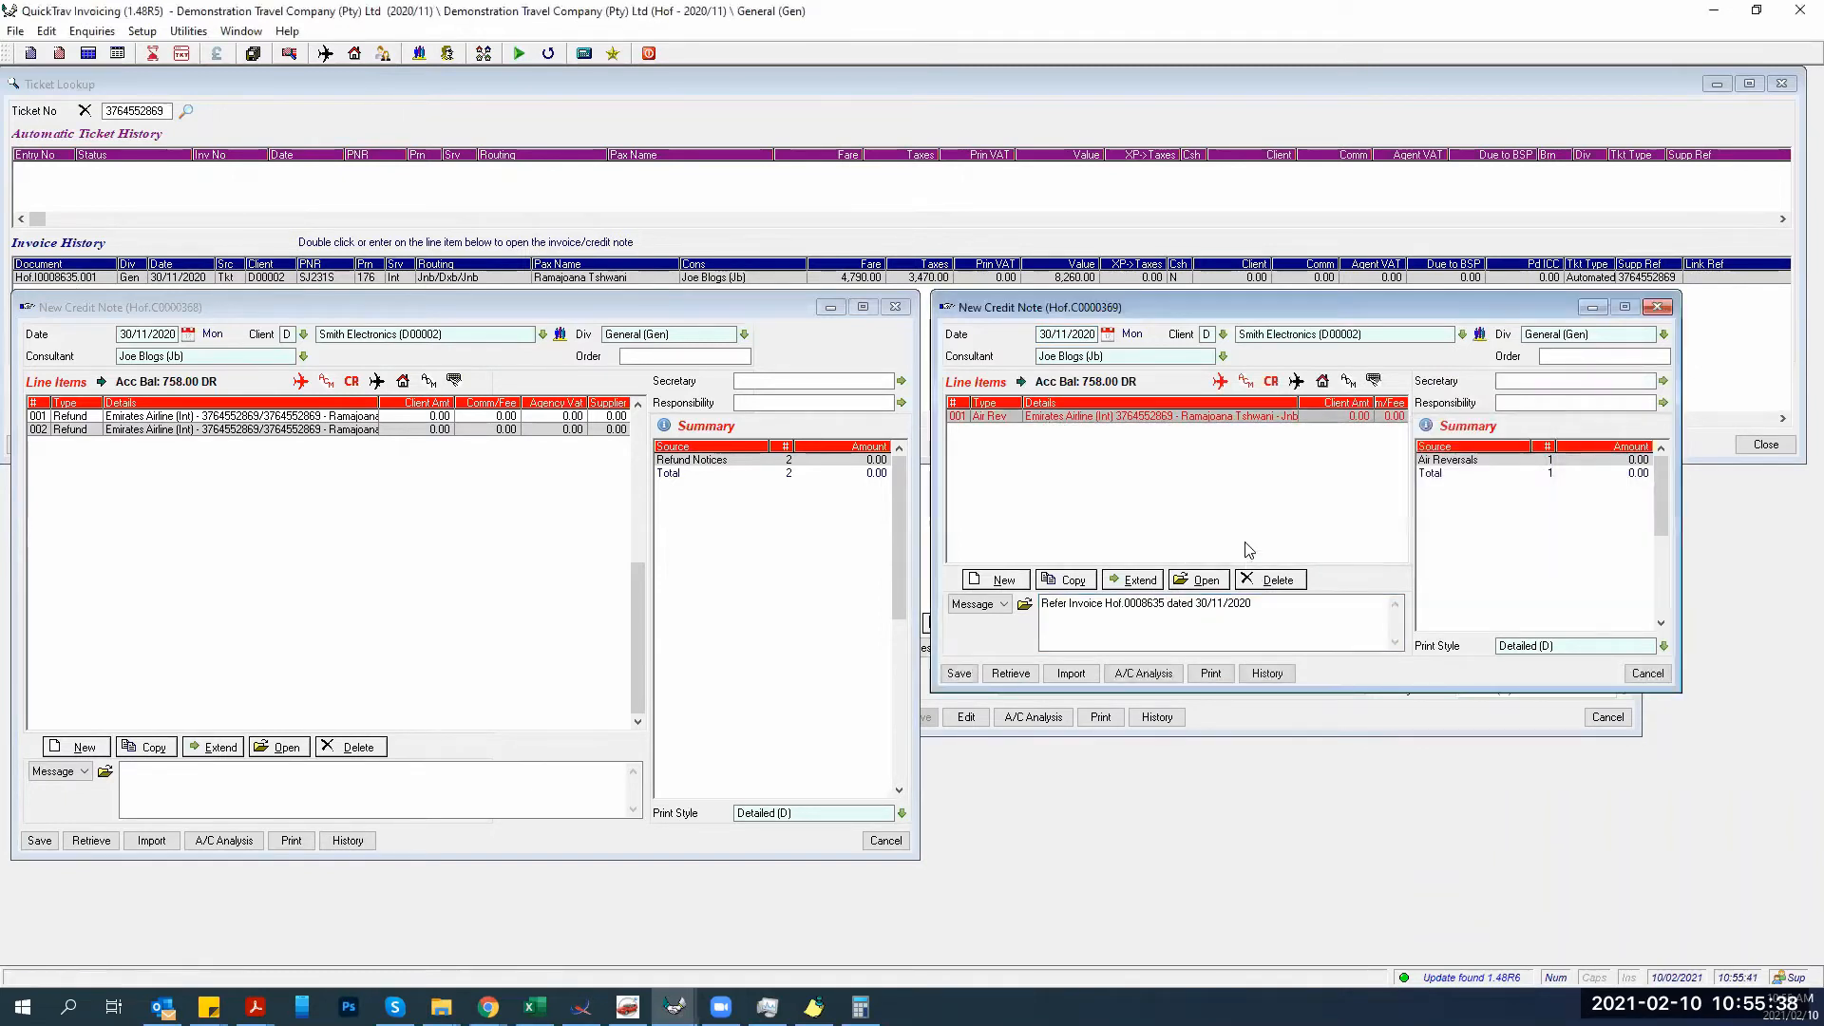
# Set the air reversal's exclusive fare to 3391.50, calculated as 4790 minus 1398.50.
pyautogui.doubleClick(1178, 418)
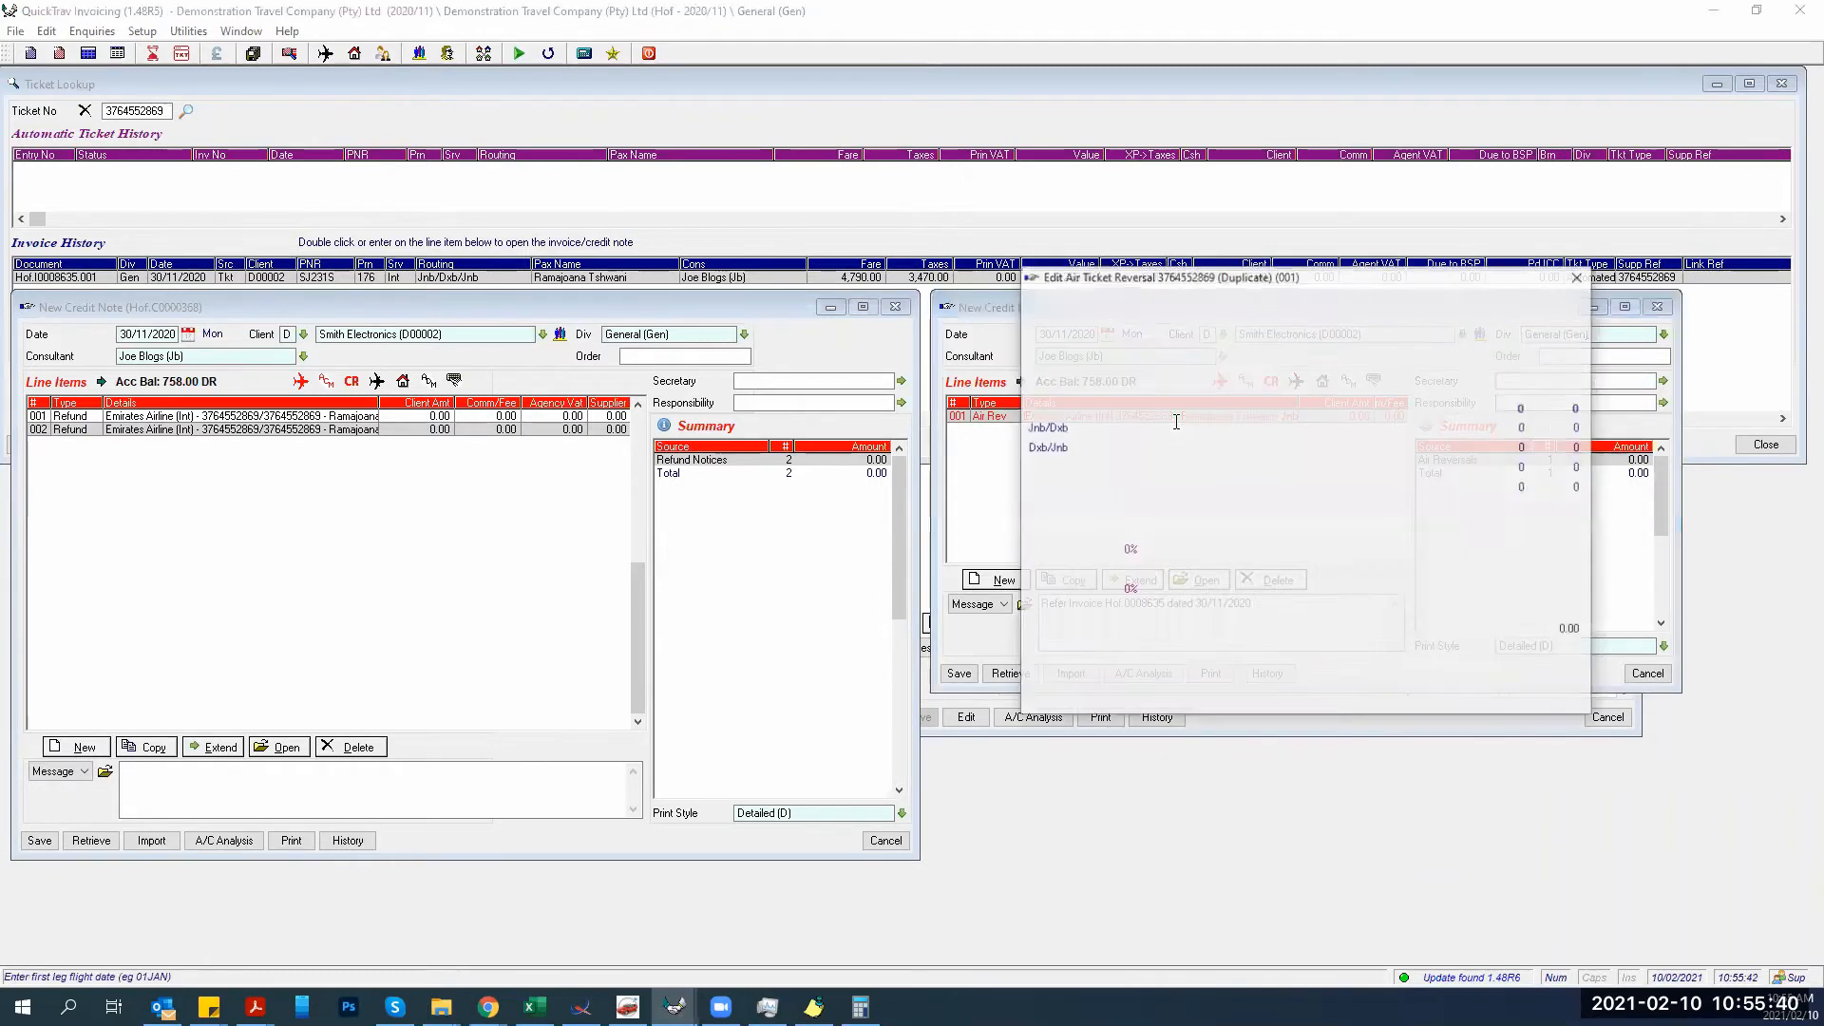
pyautogui.click(1175, 528)
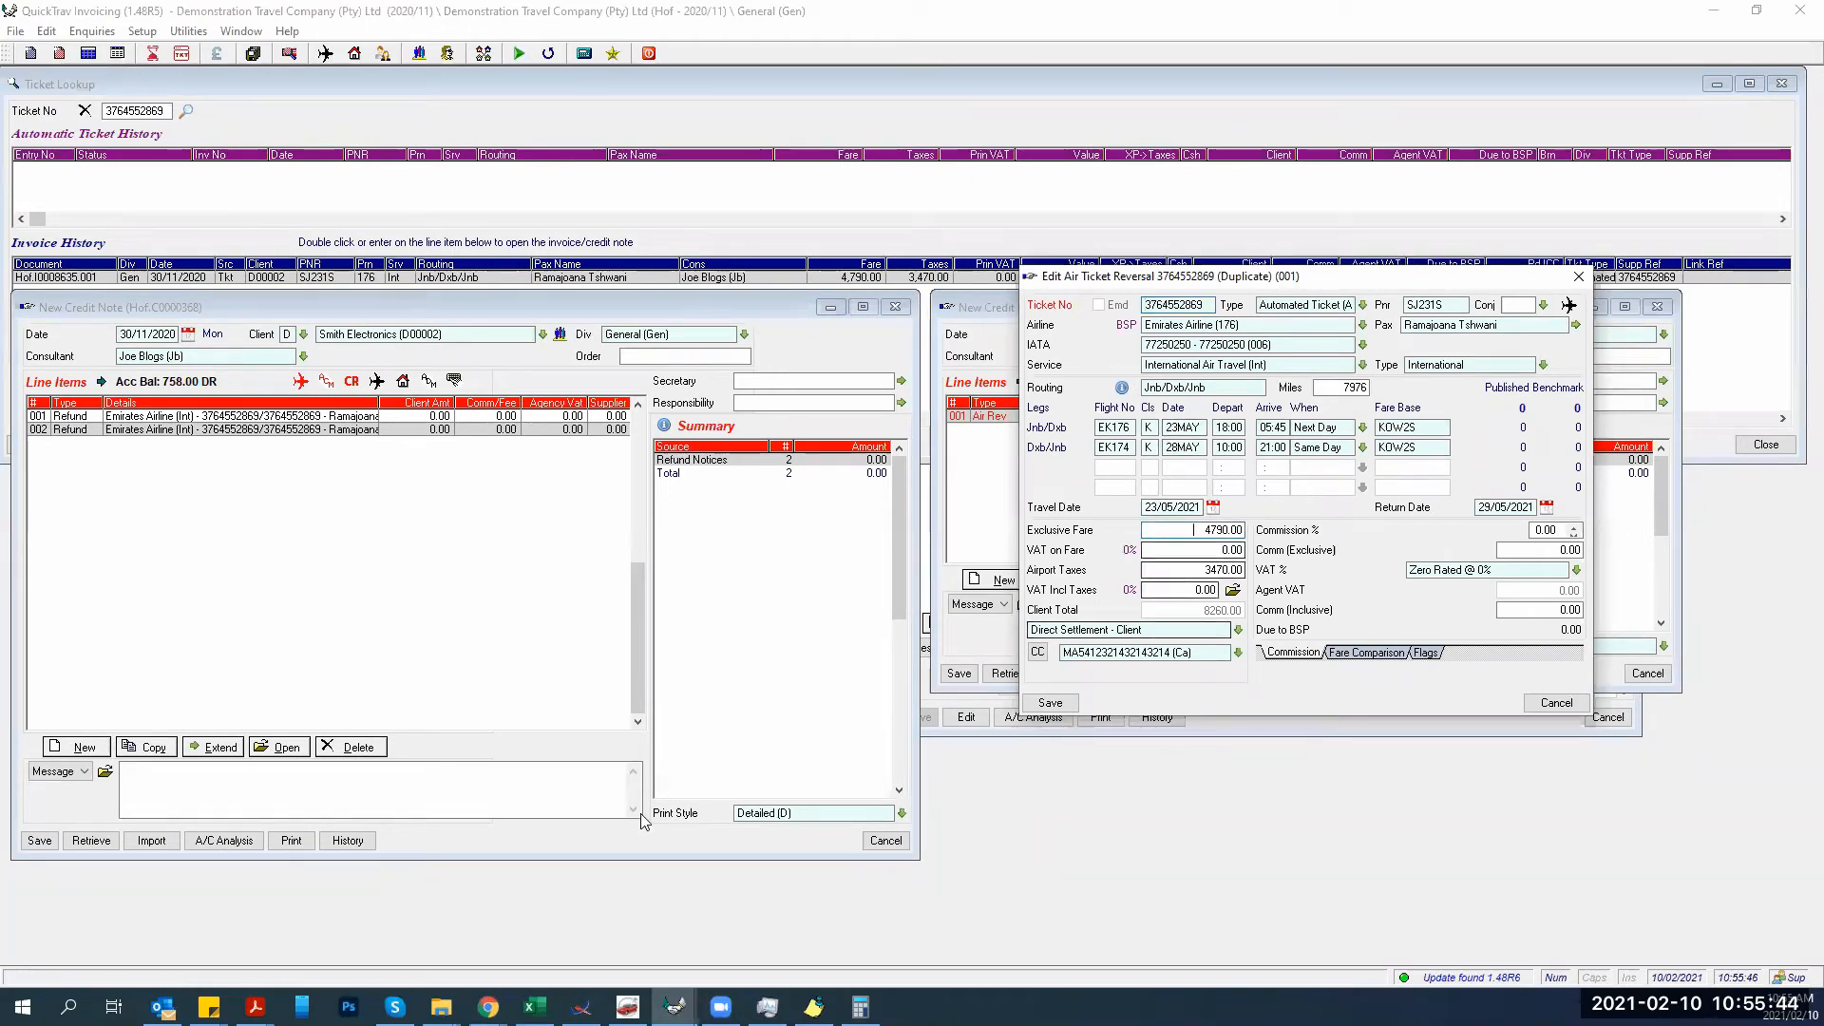
pyautogui.click(860, 1006)
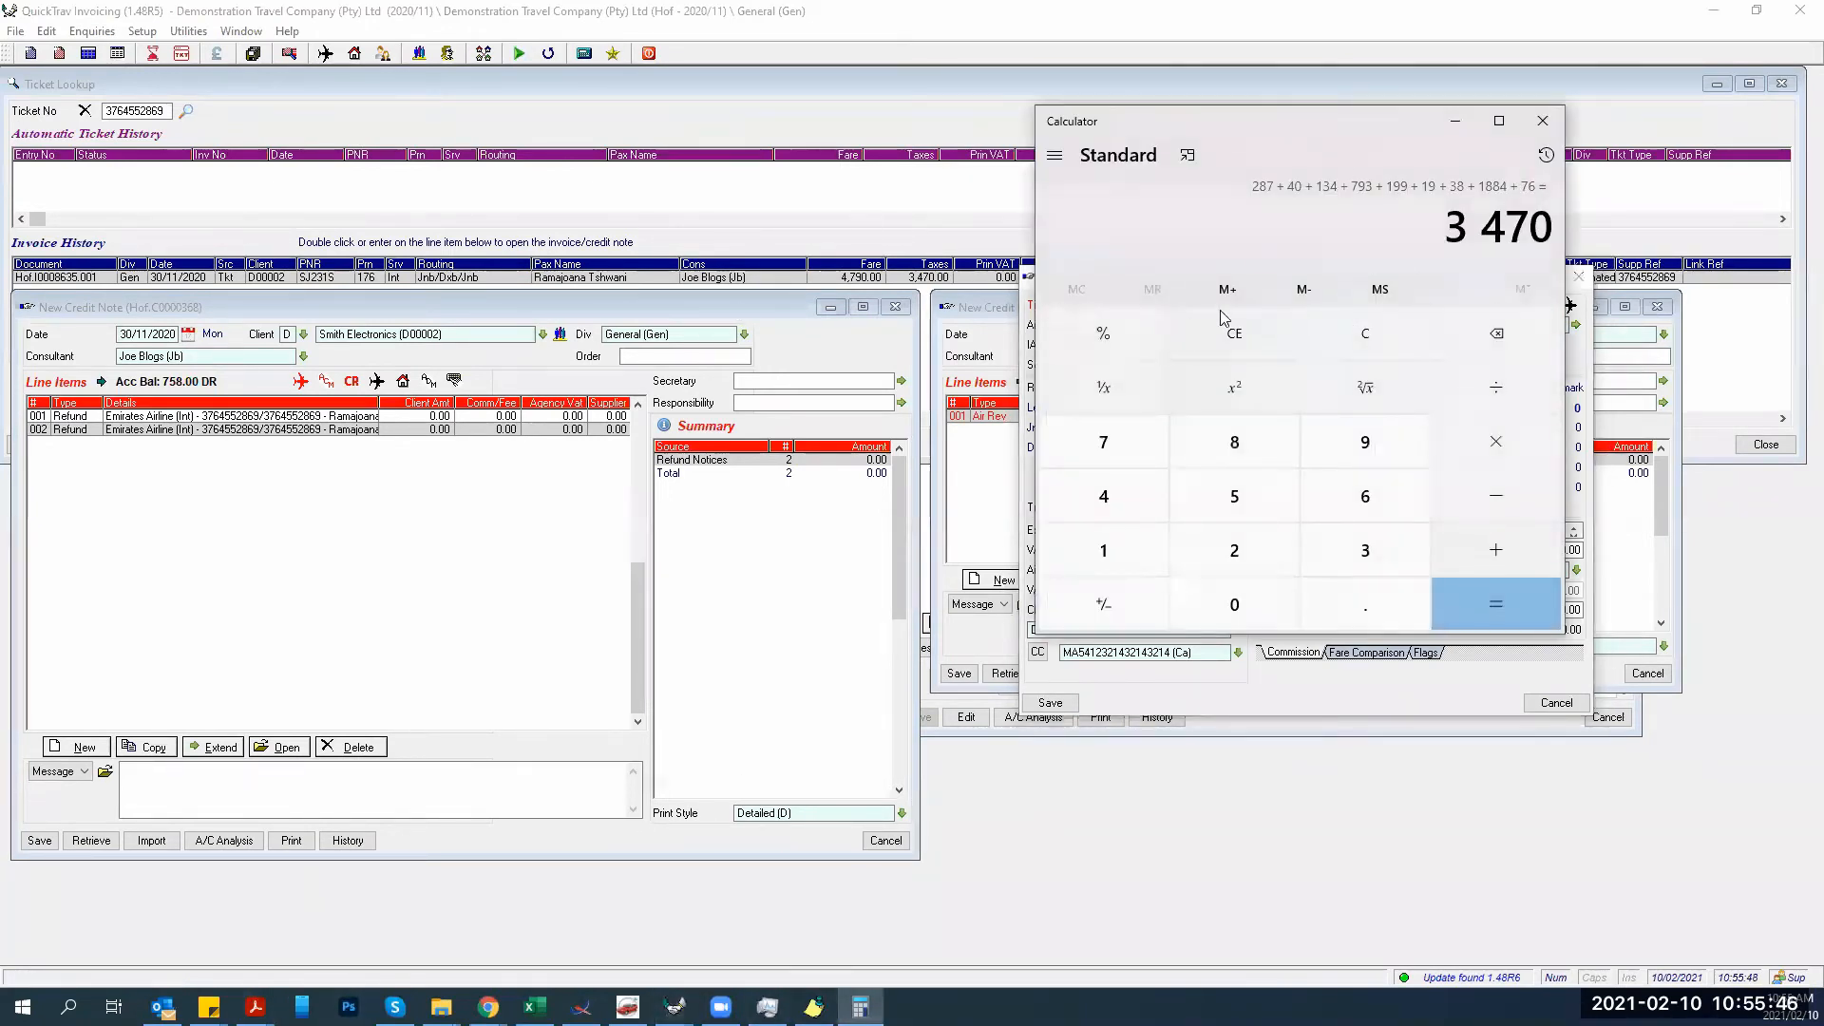
pyautogui.click(1328, 348)
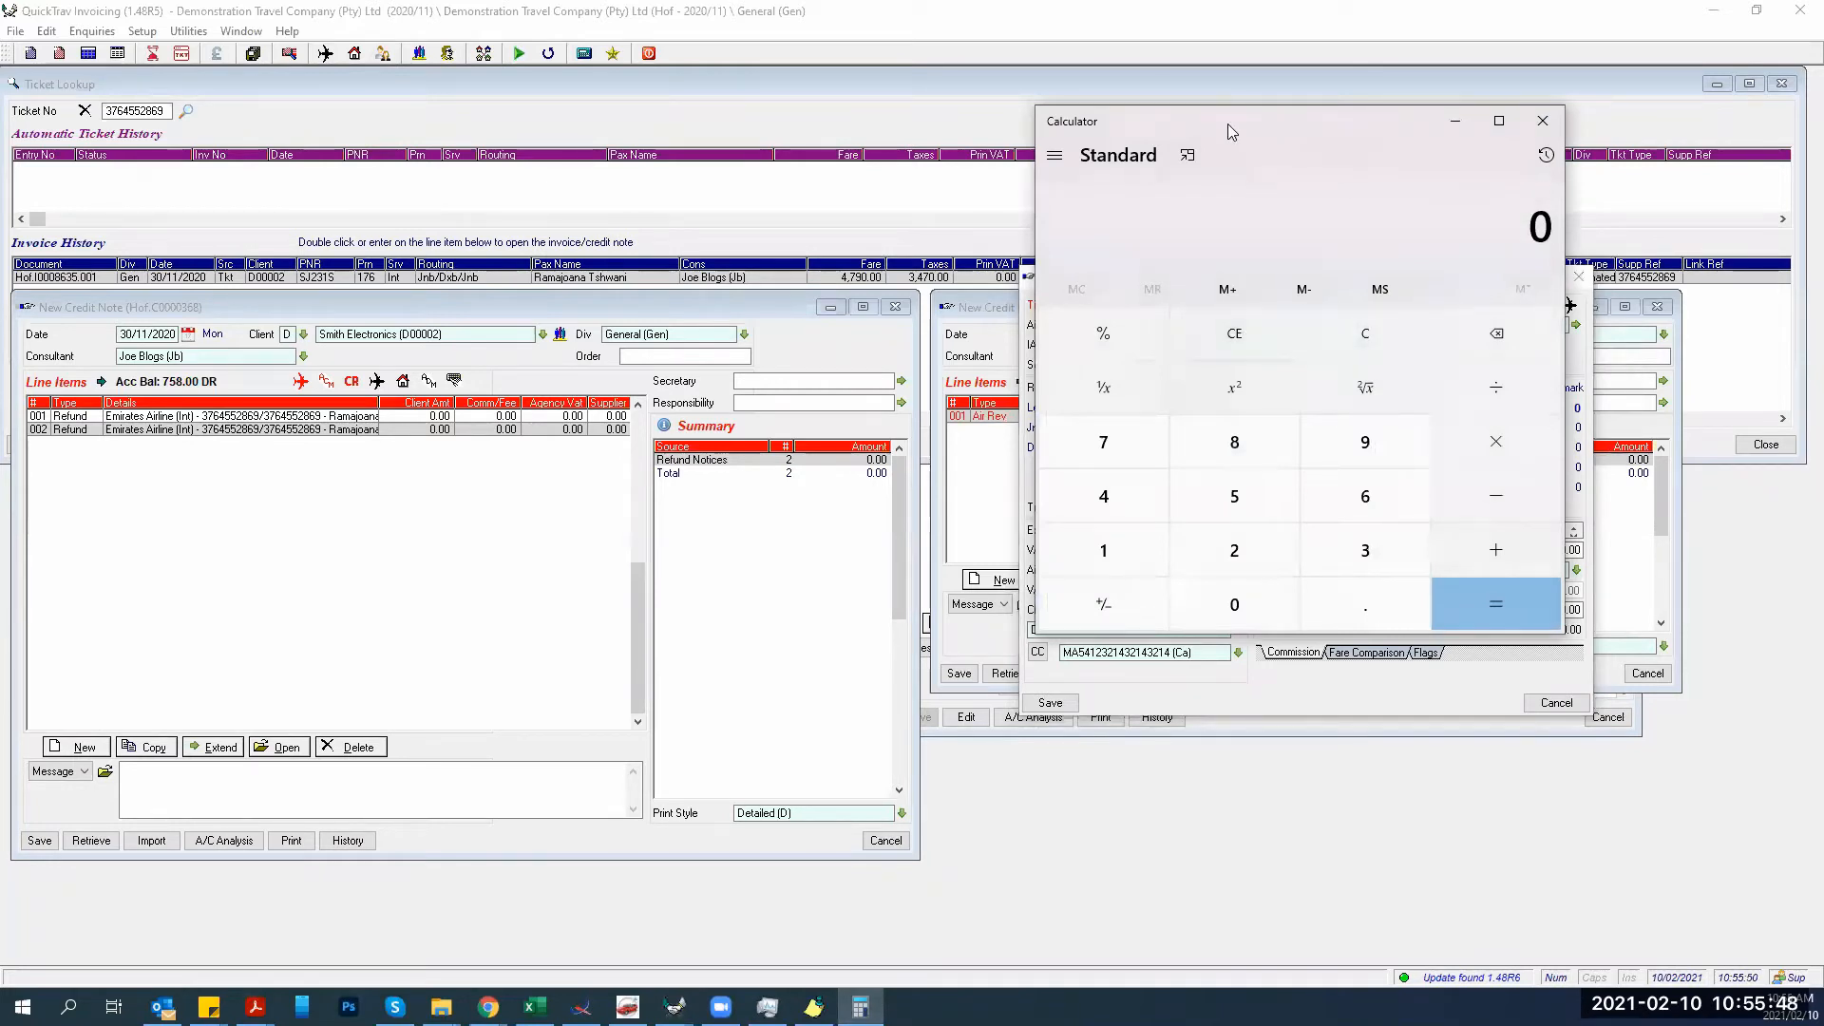
pyautogui.moveTo(1227, 123); pyautogui.dragTo(558, 197)
pyautogui.write('479')
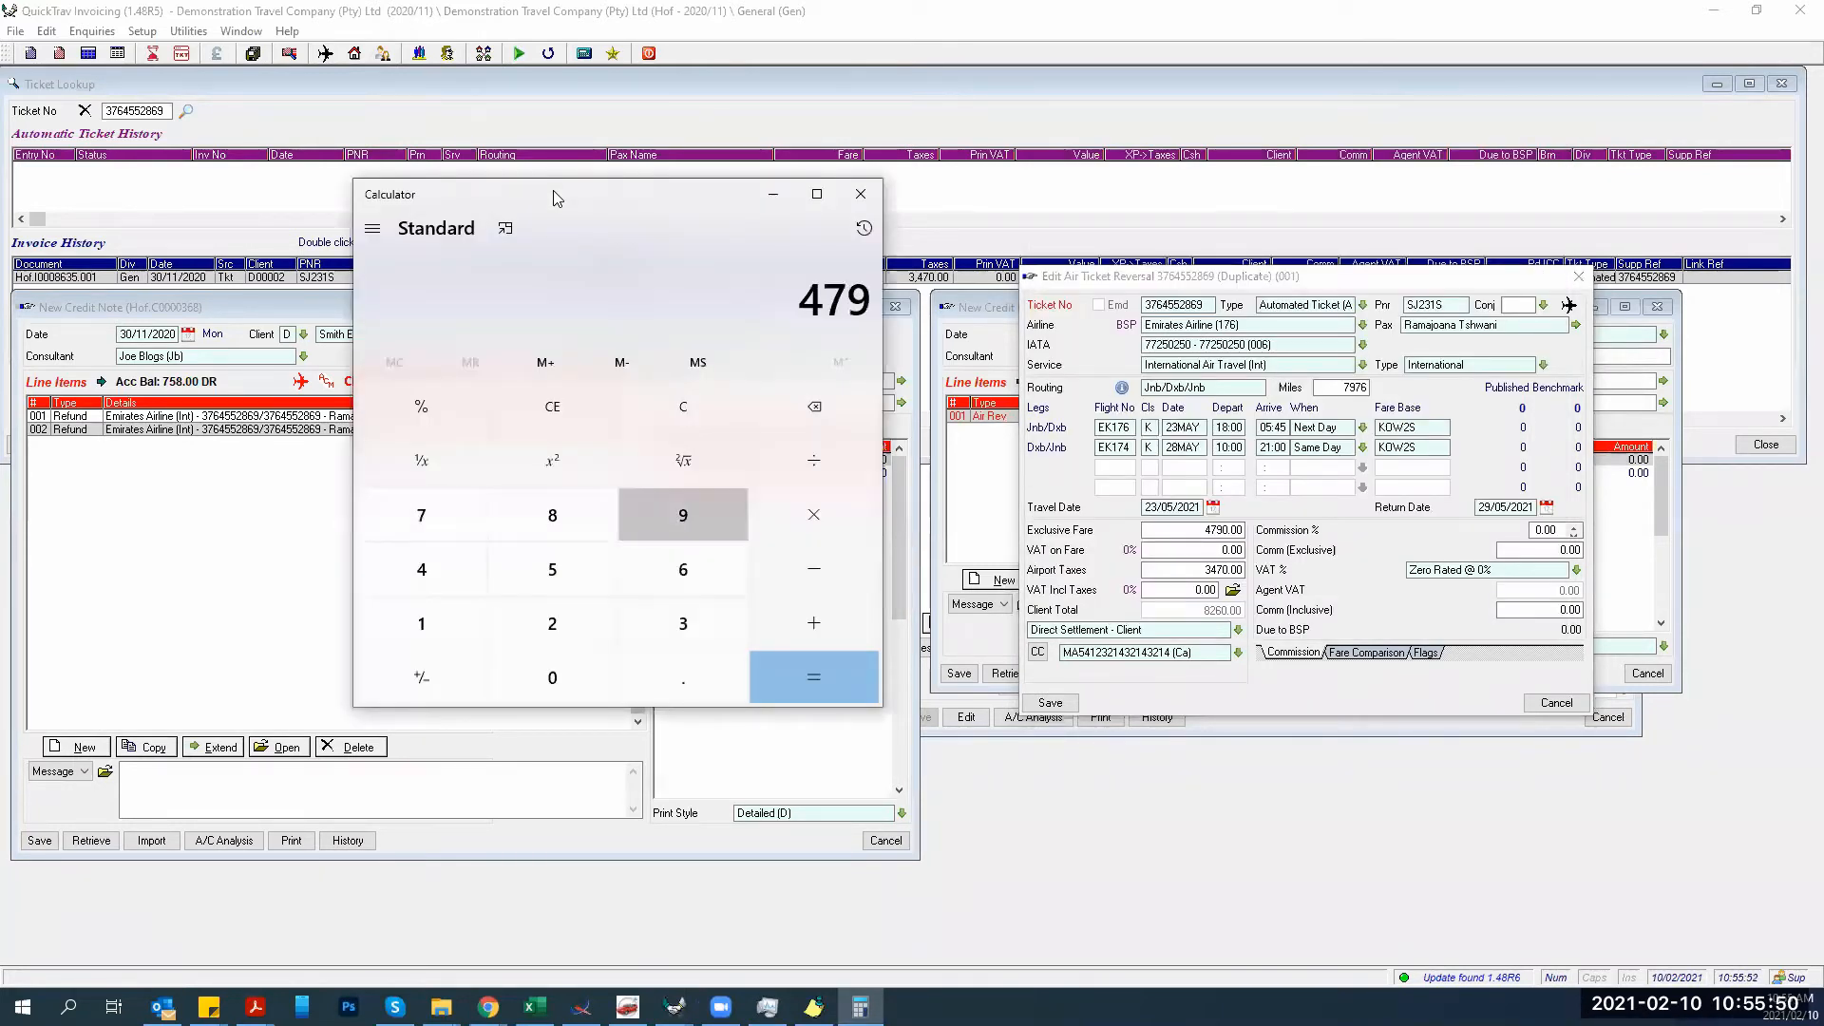
pyautogui.write('0.00-13')
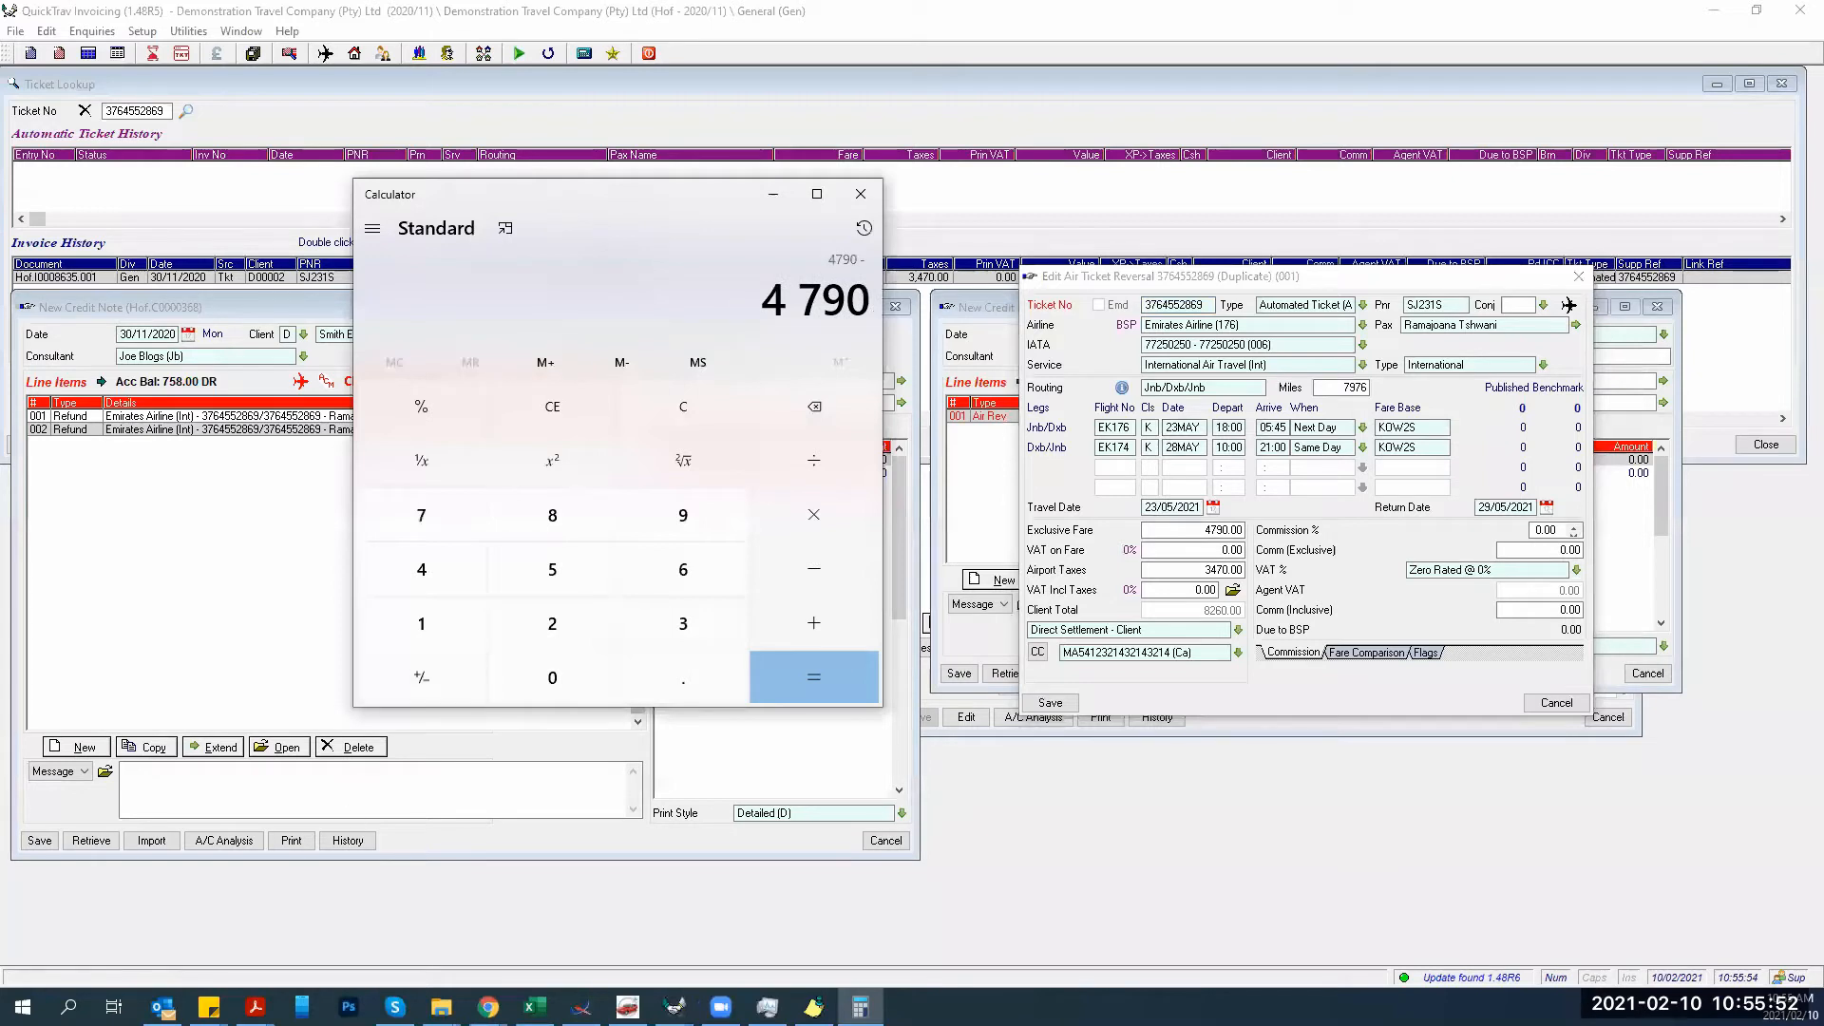
pyautogui.write('98.50')
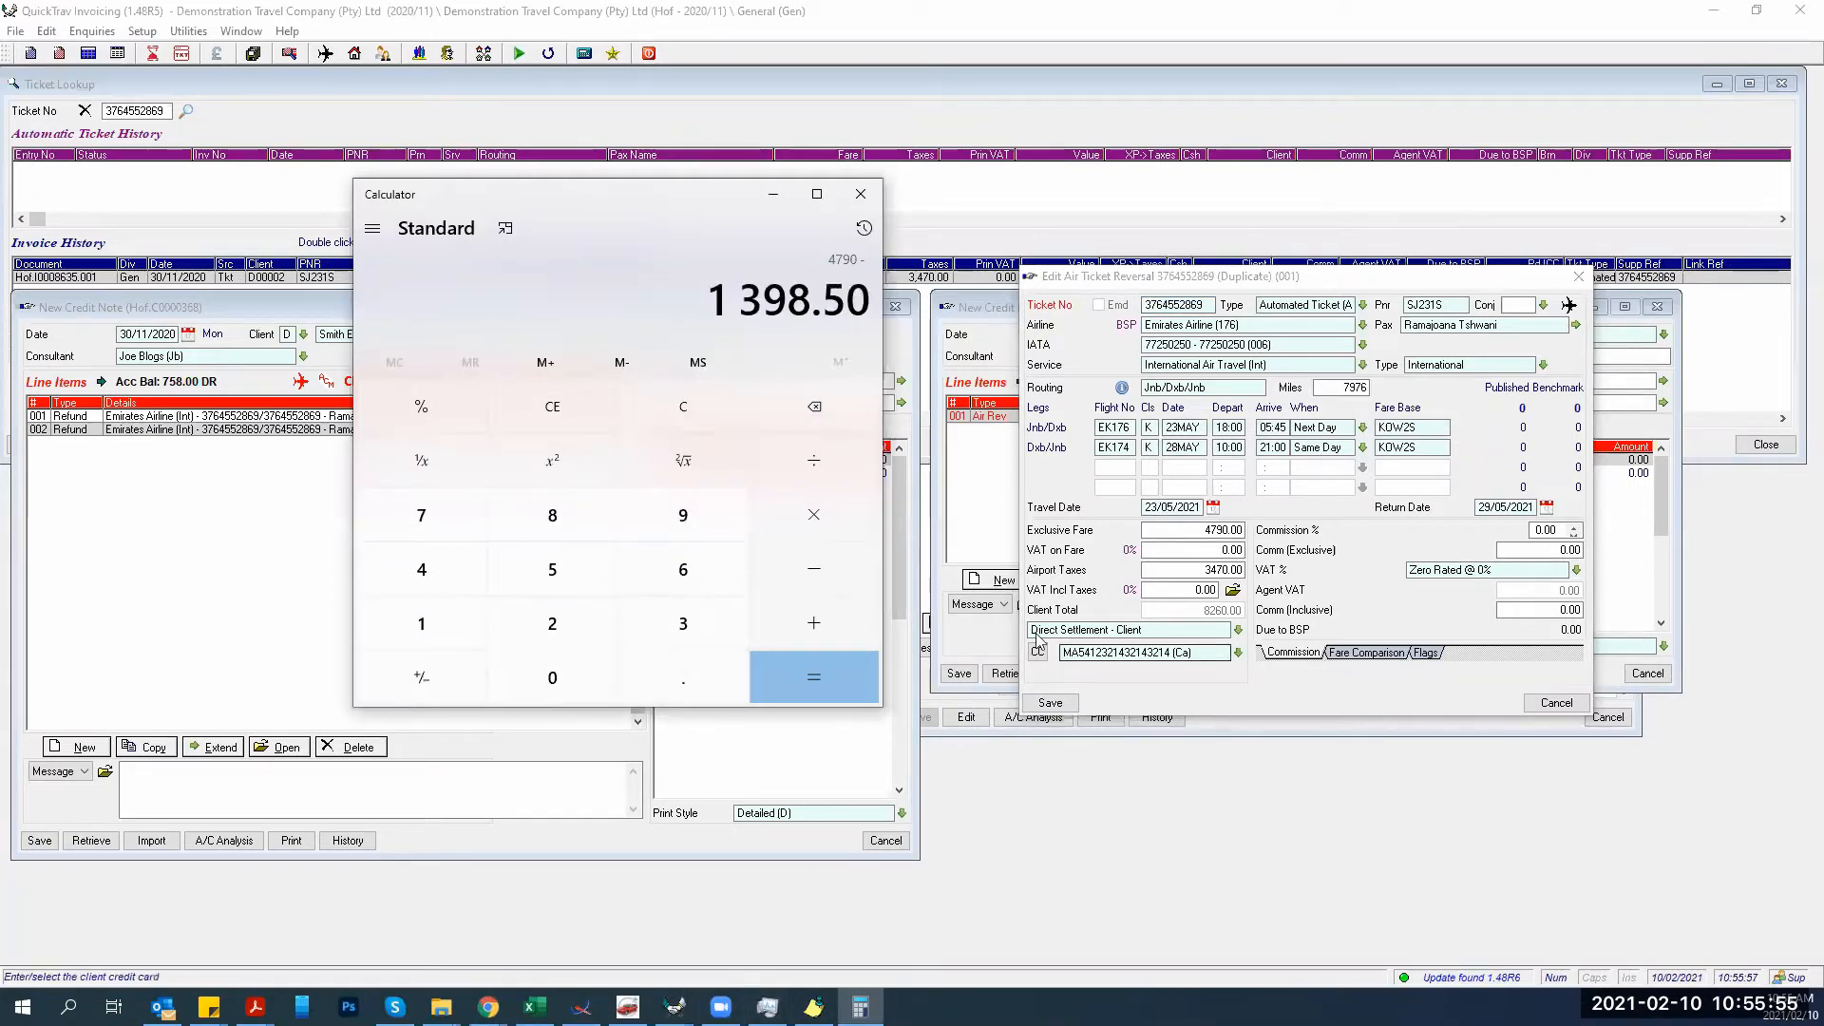
pyautogui.press('Return')
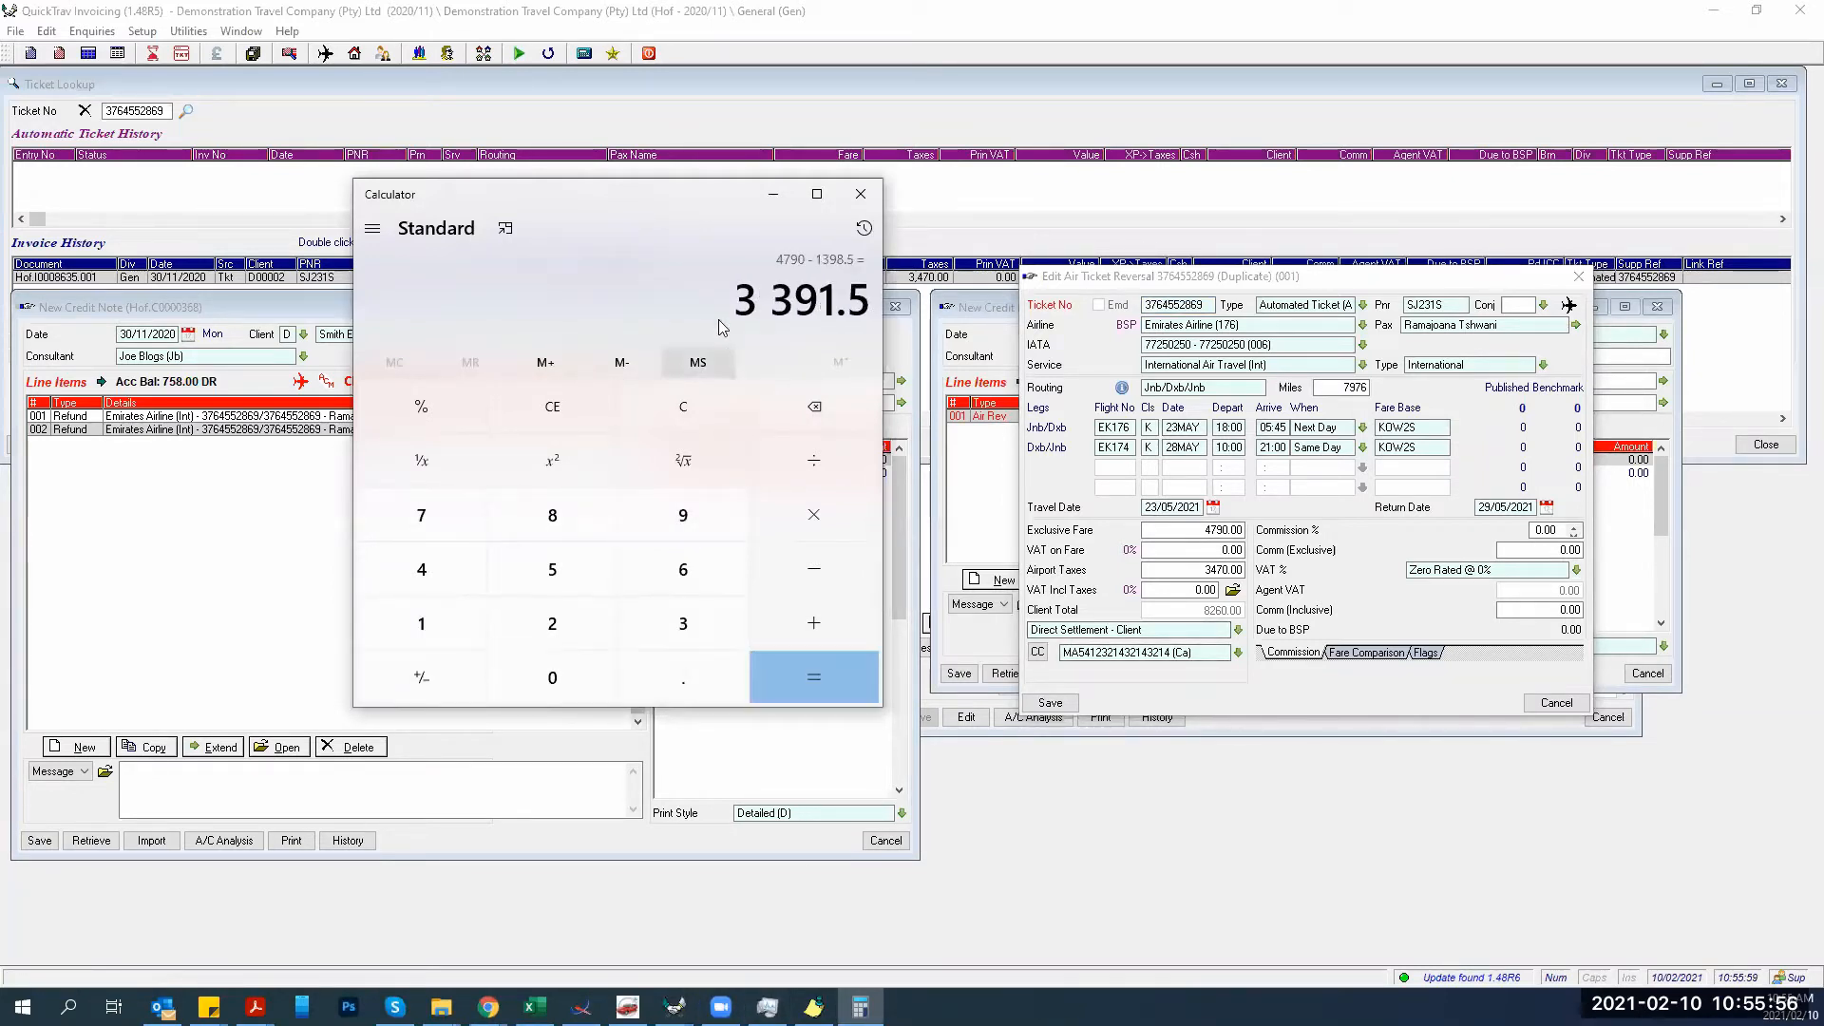
pyautogui.click(1226, 530)
pyautogui.doubleClick(1225, 530)
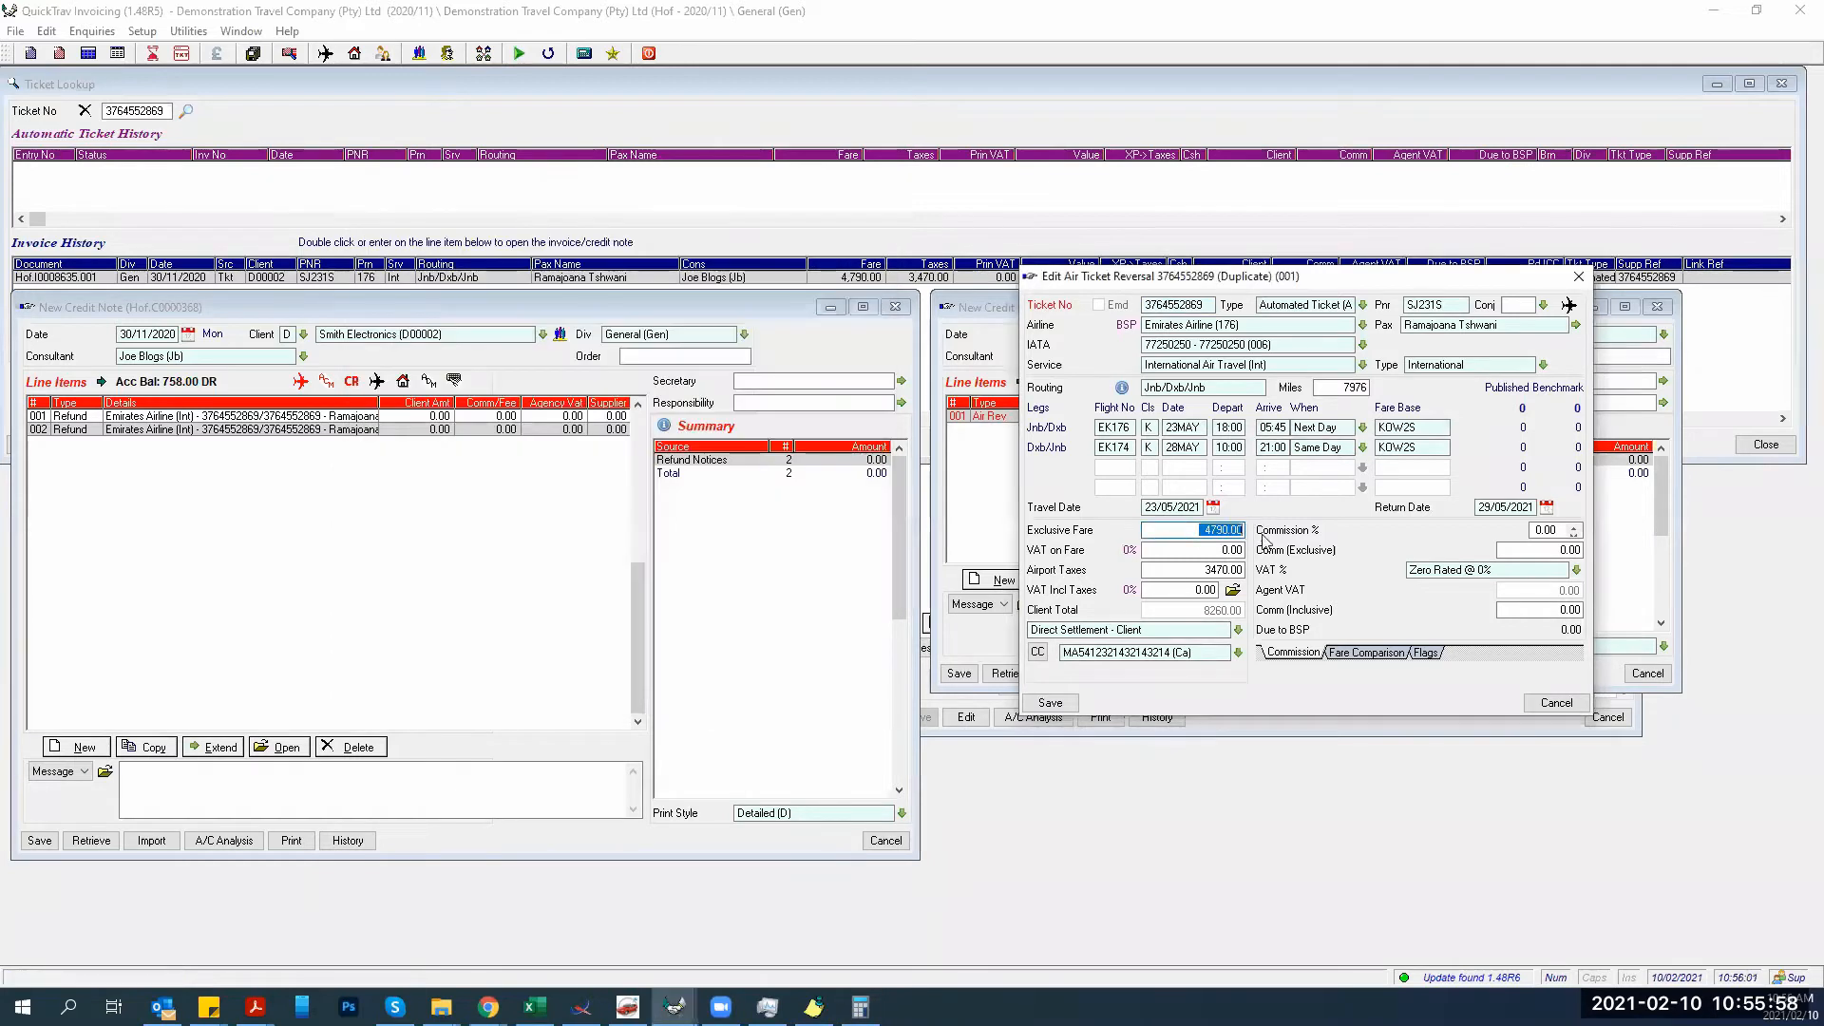
pyautogui.click(860, 1006)
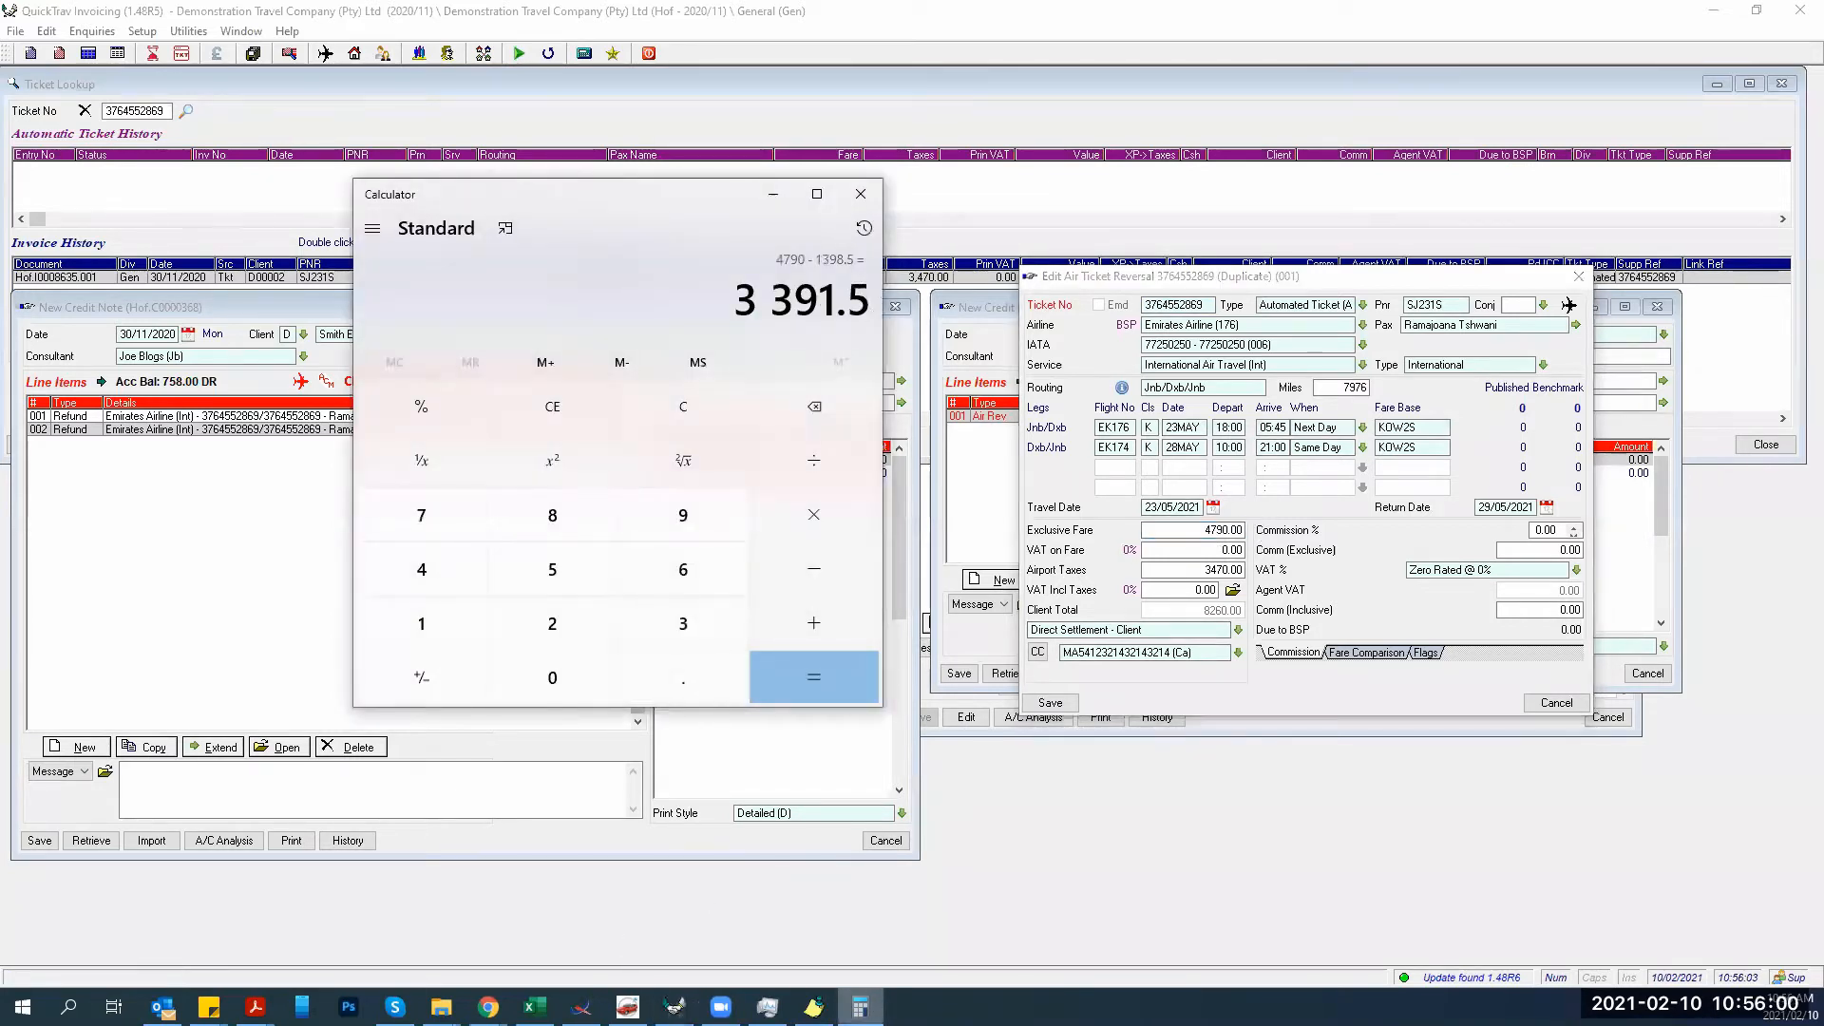
pyautogui.doubleClick(1226, 530)
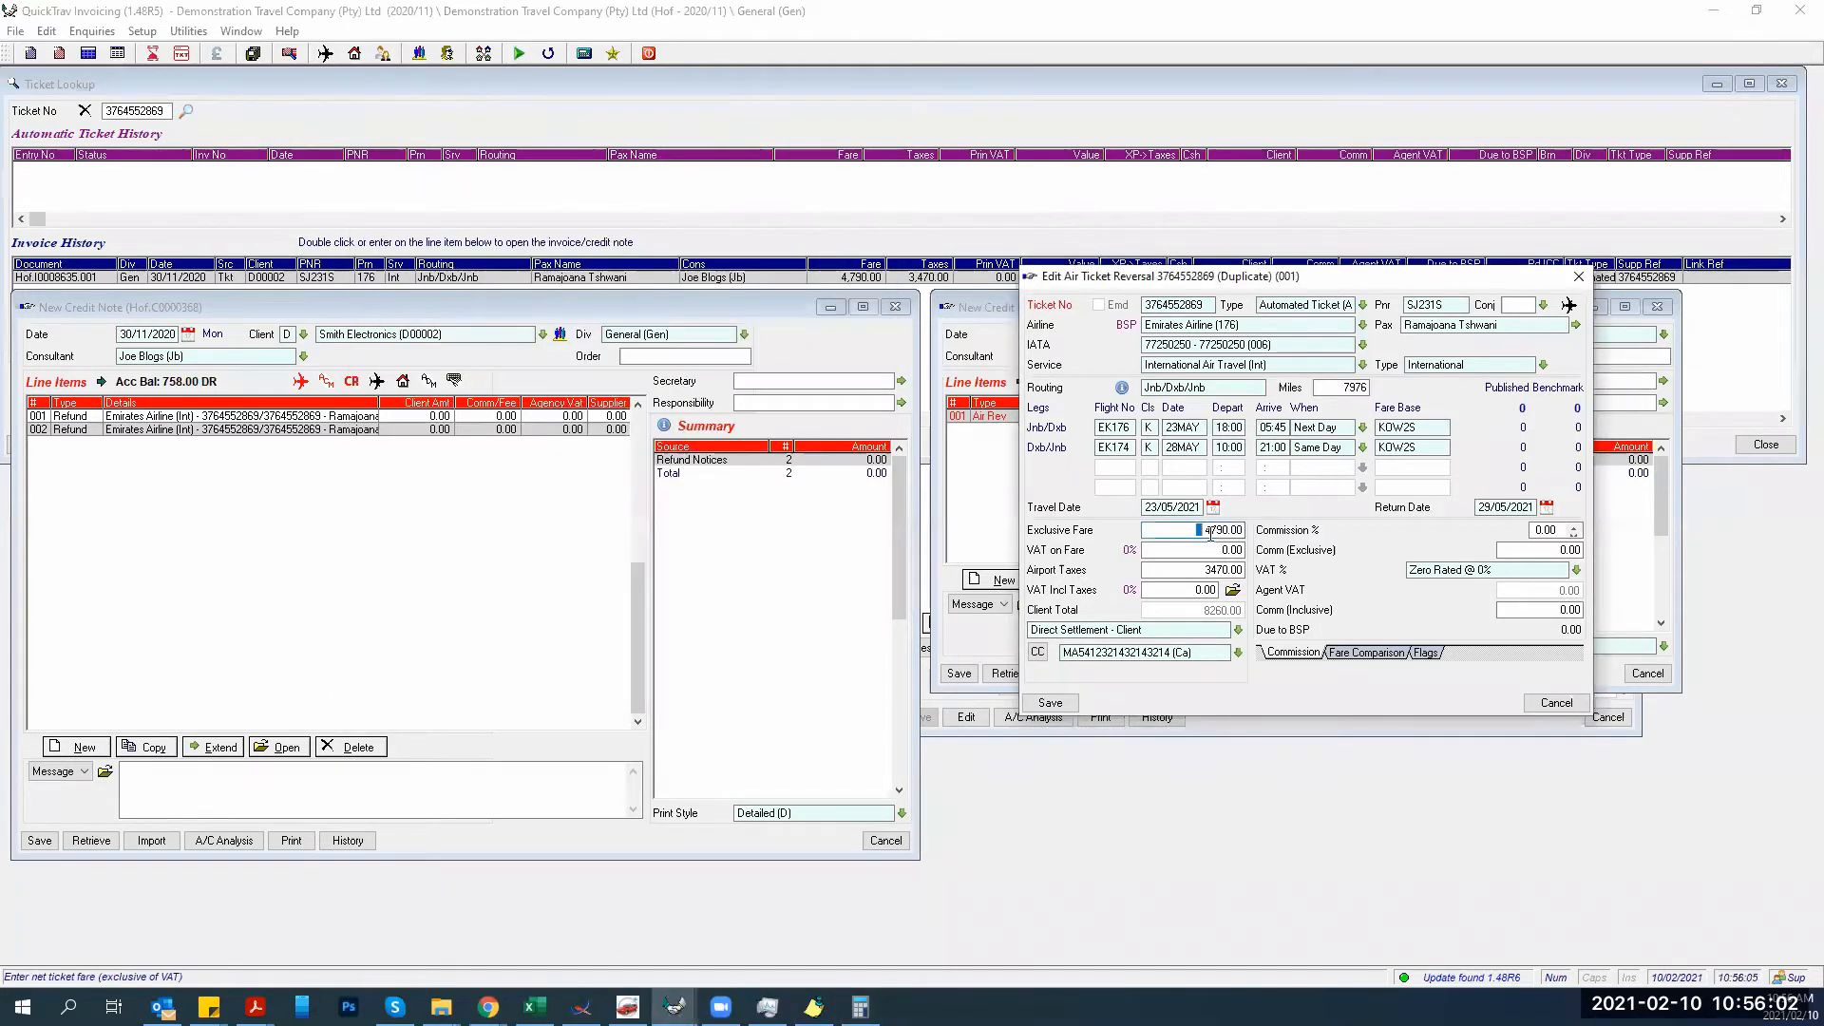
pyautogui.write('3391.5')
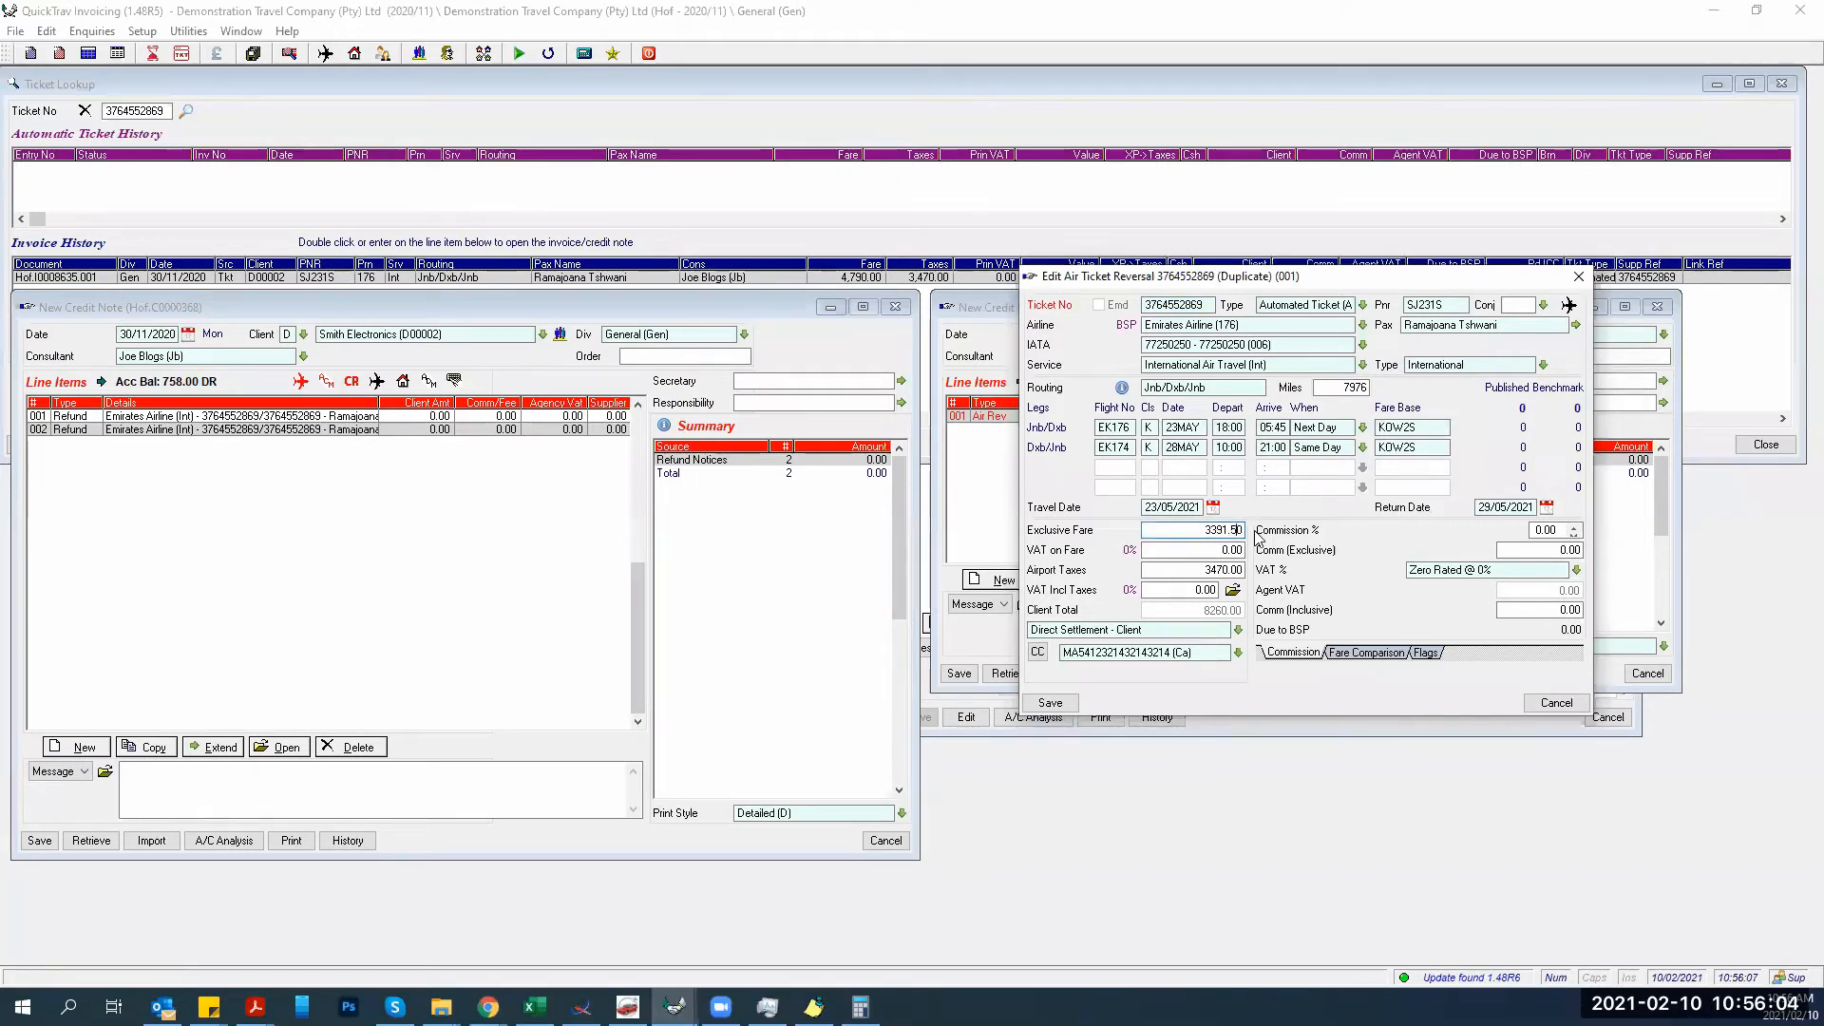
pyautogui.press('Tab')
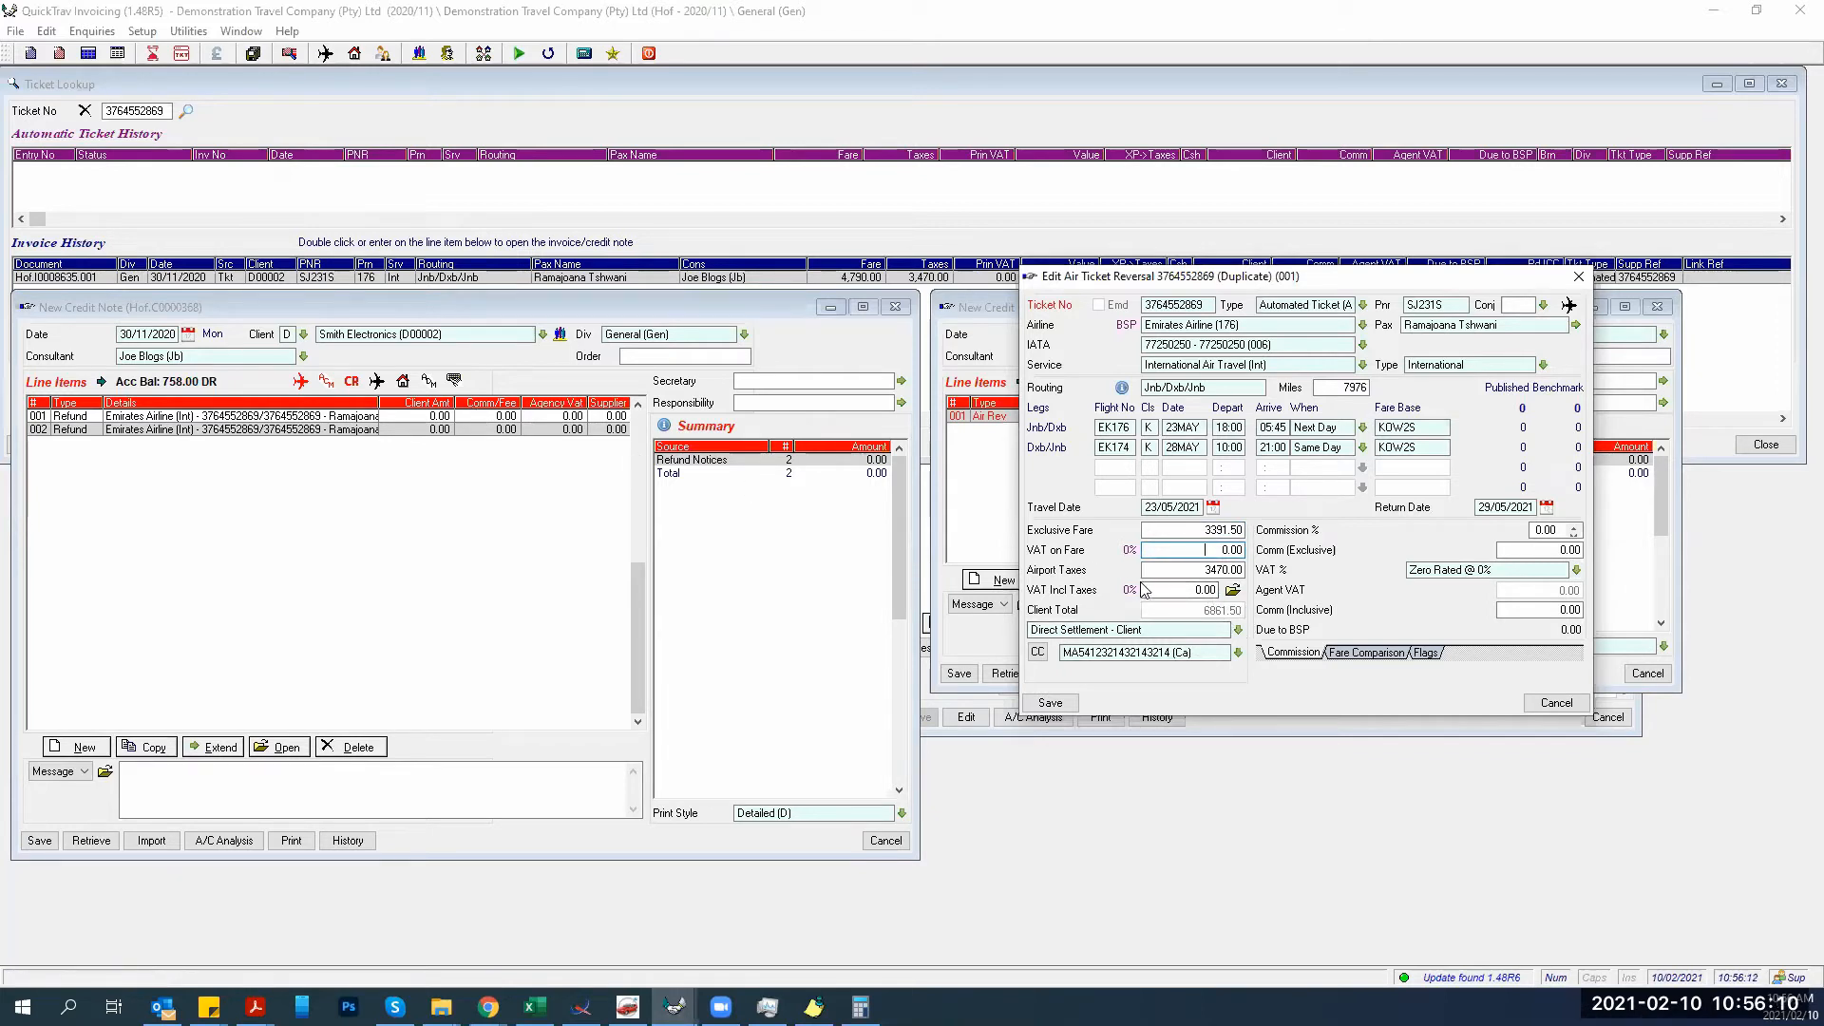
# Set the credit note reason to Refund (Ref) and save the ticket reversal.
pyautogui.click(1053, 706)
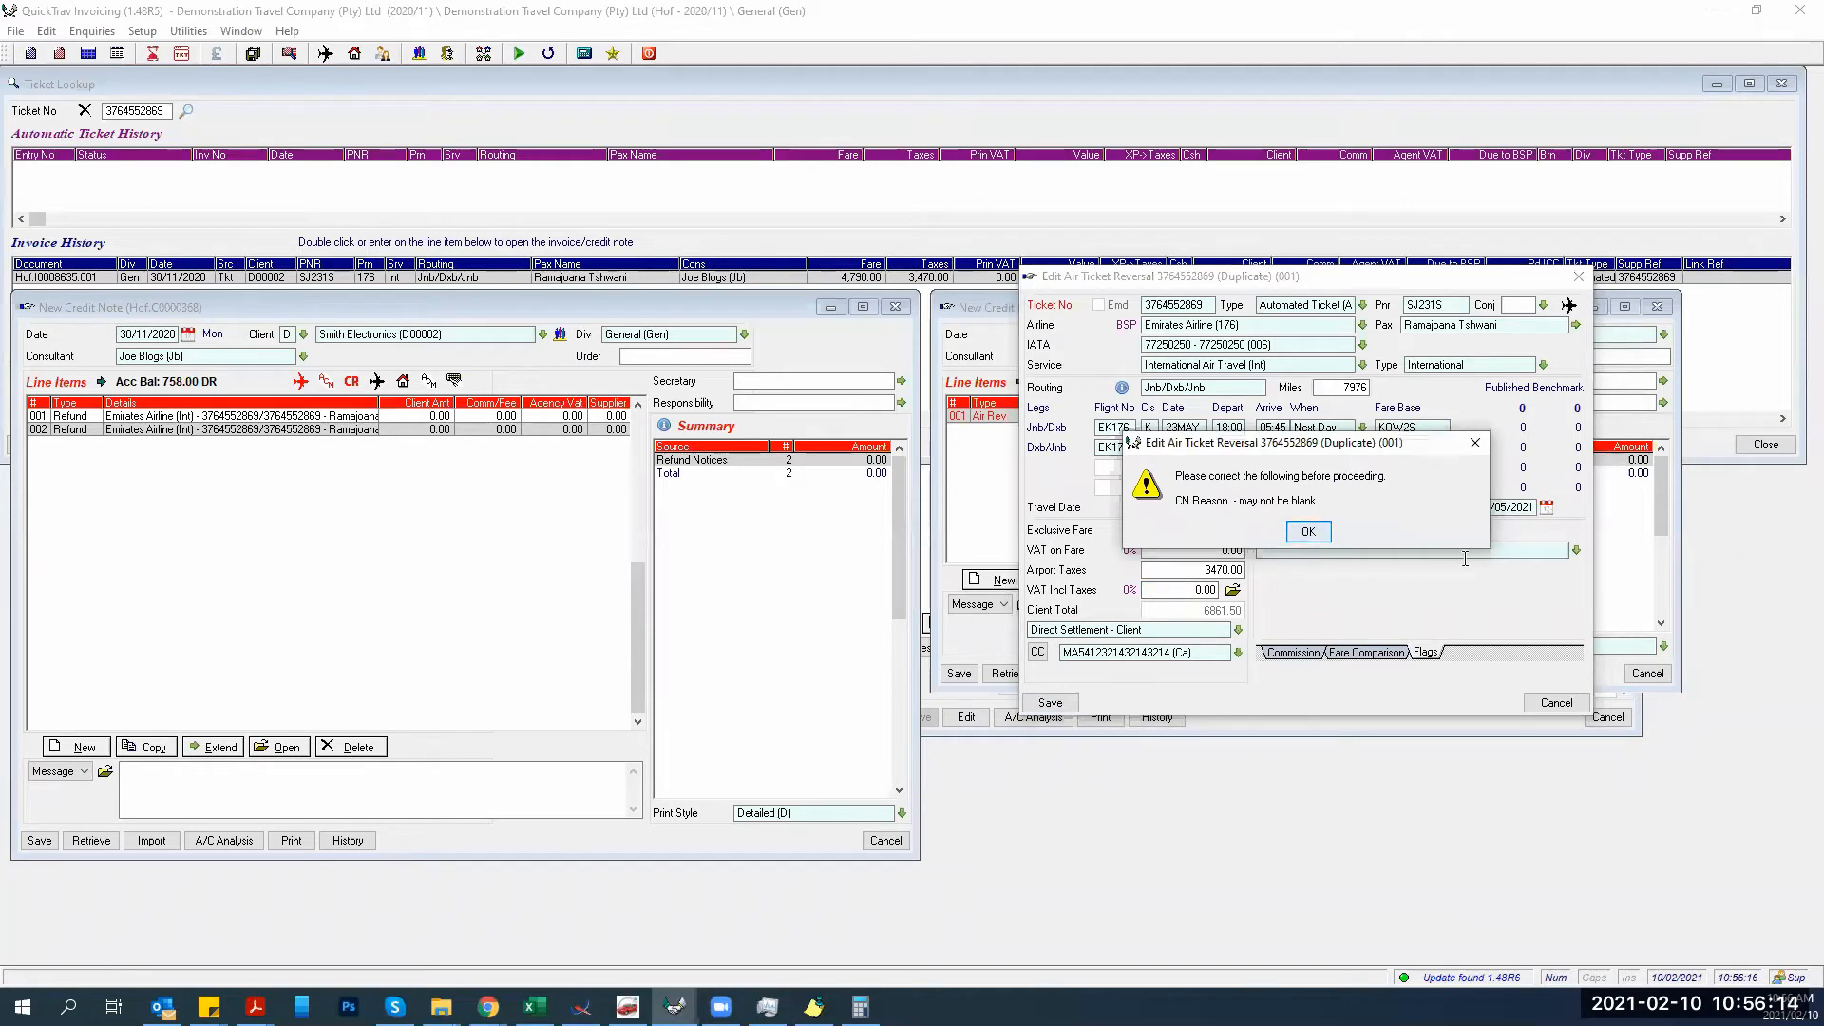
pyautogui.click(1308, 531)
pyautogui.click(1575, 551)
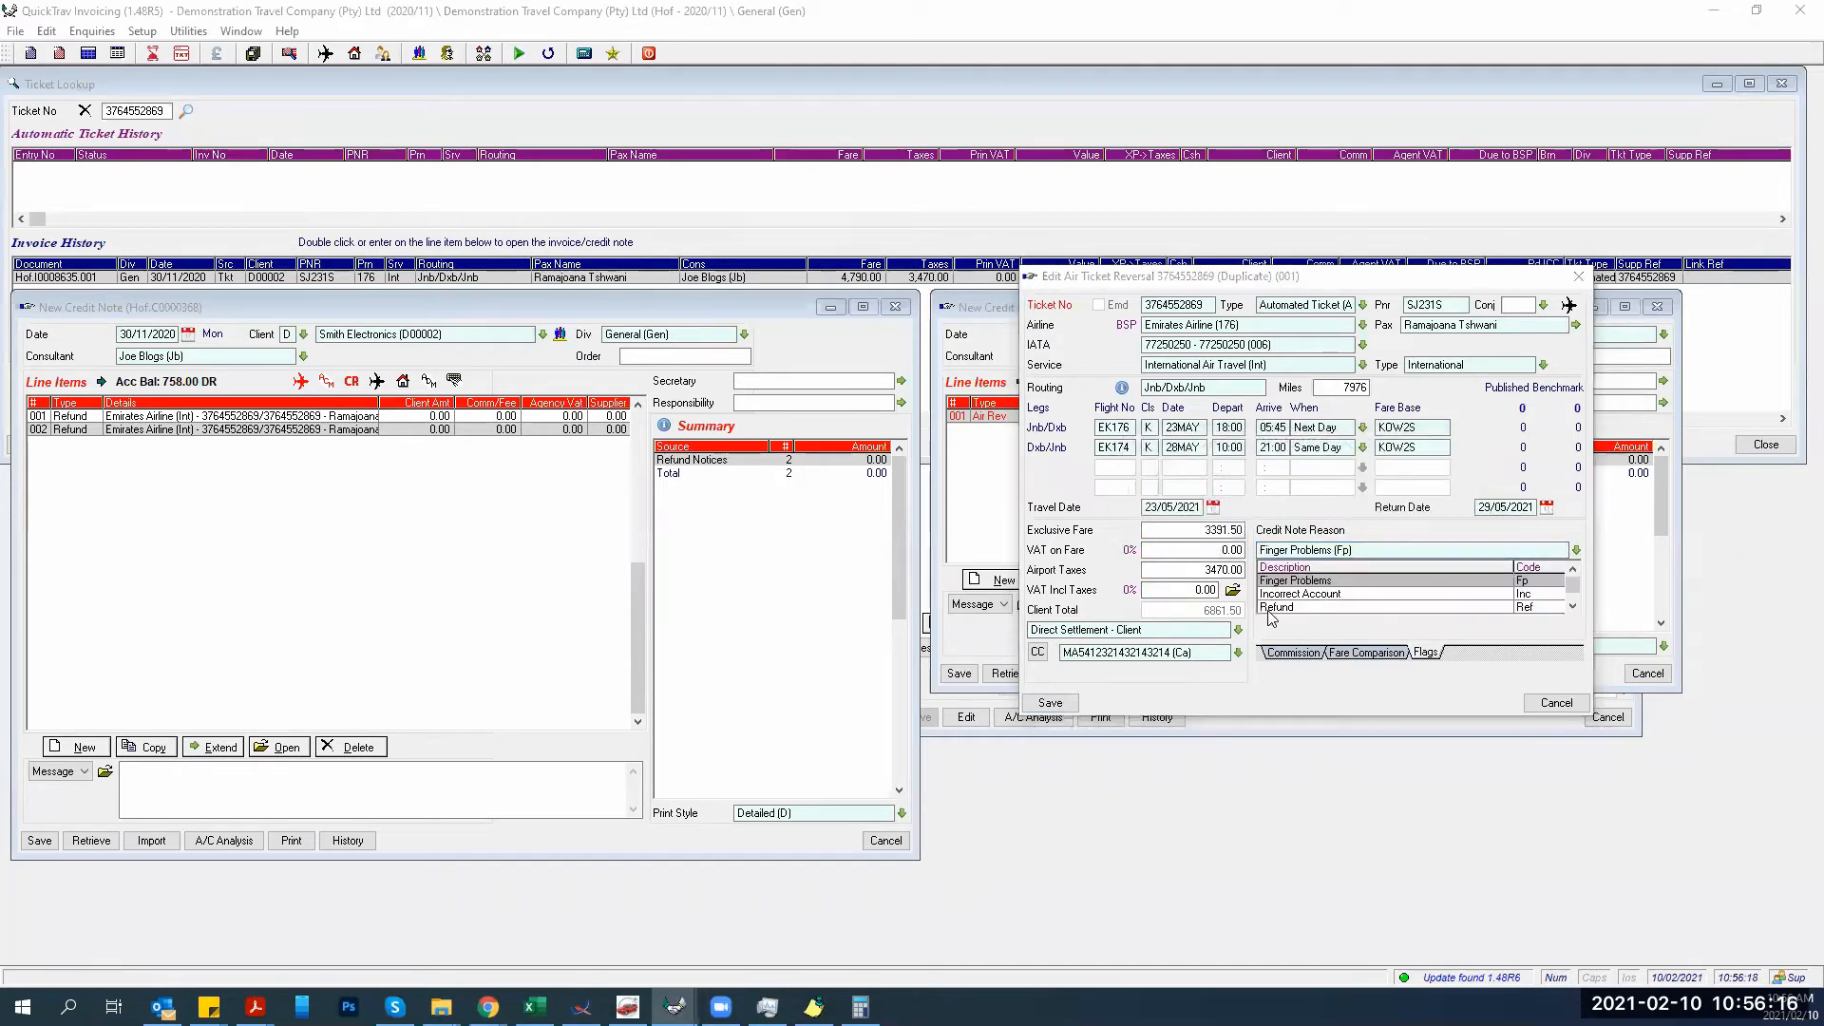
pyautogui.click(1270, 615)
pyautogui.click(1309, 656)
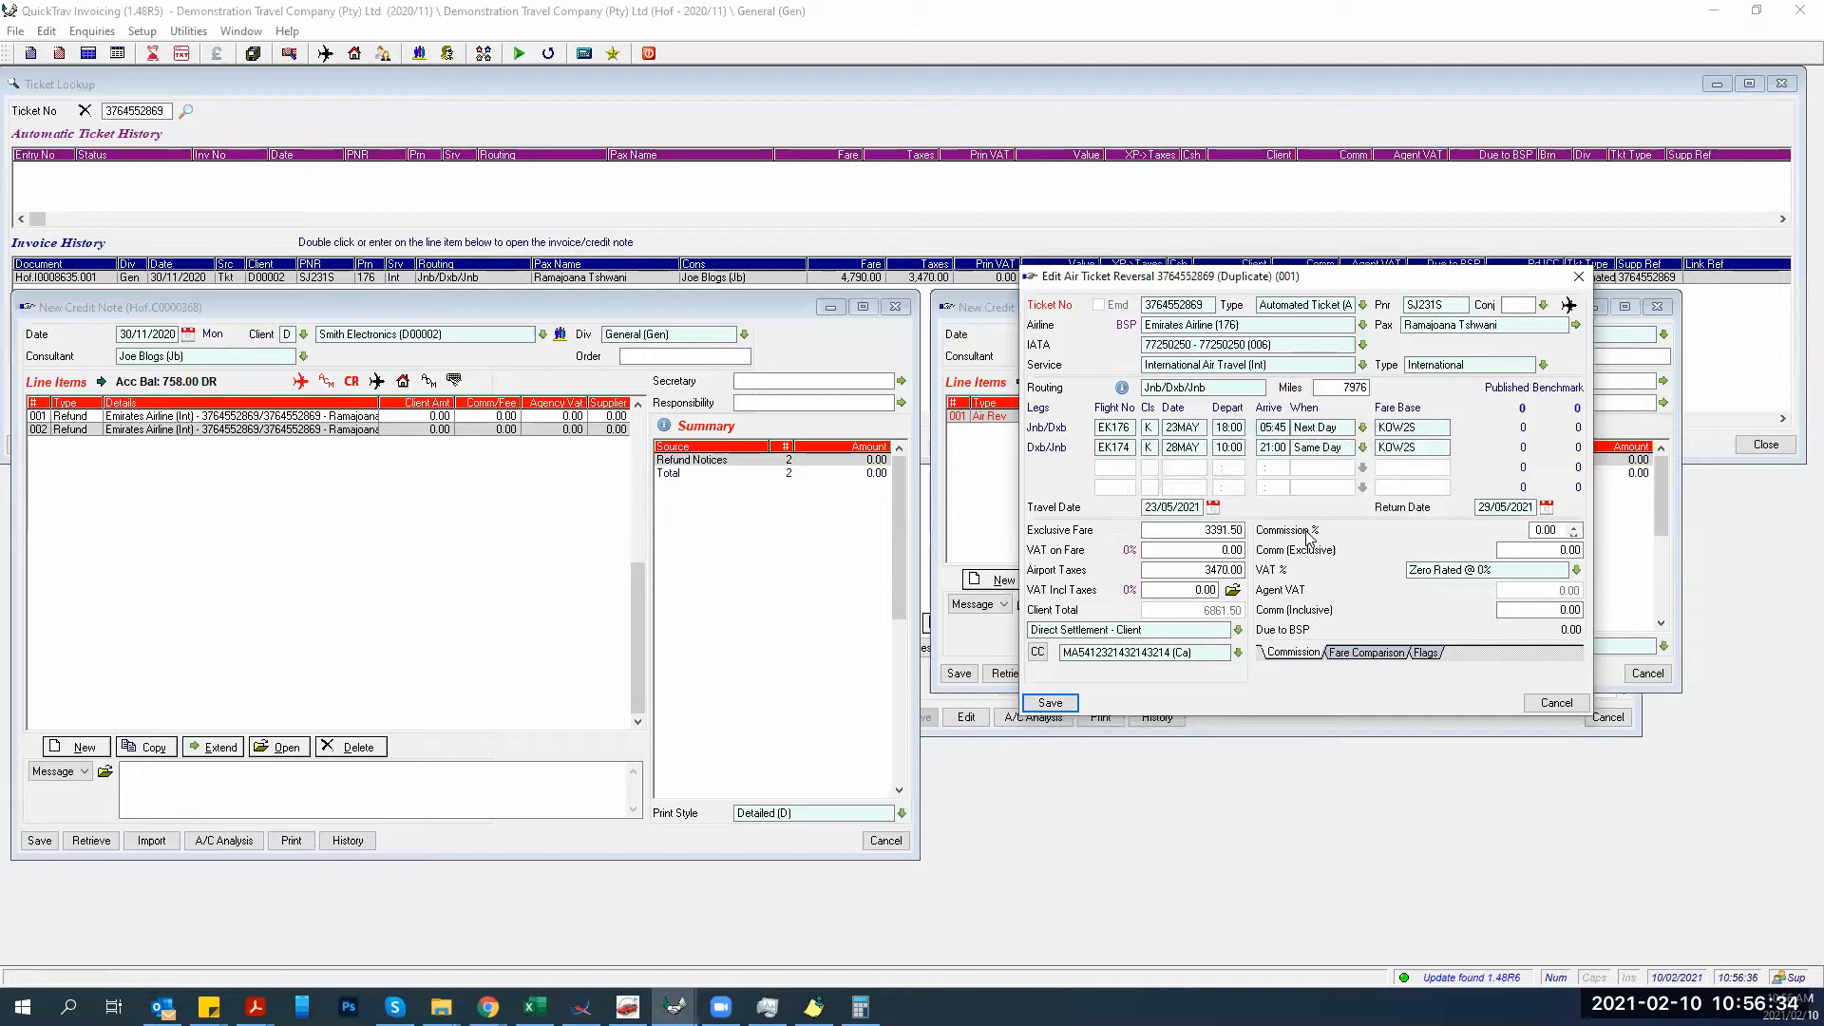
pyautogui.click(1044, 707)
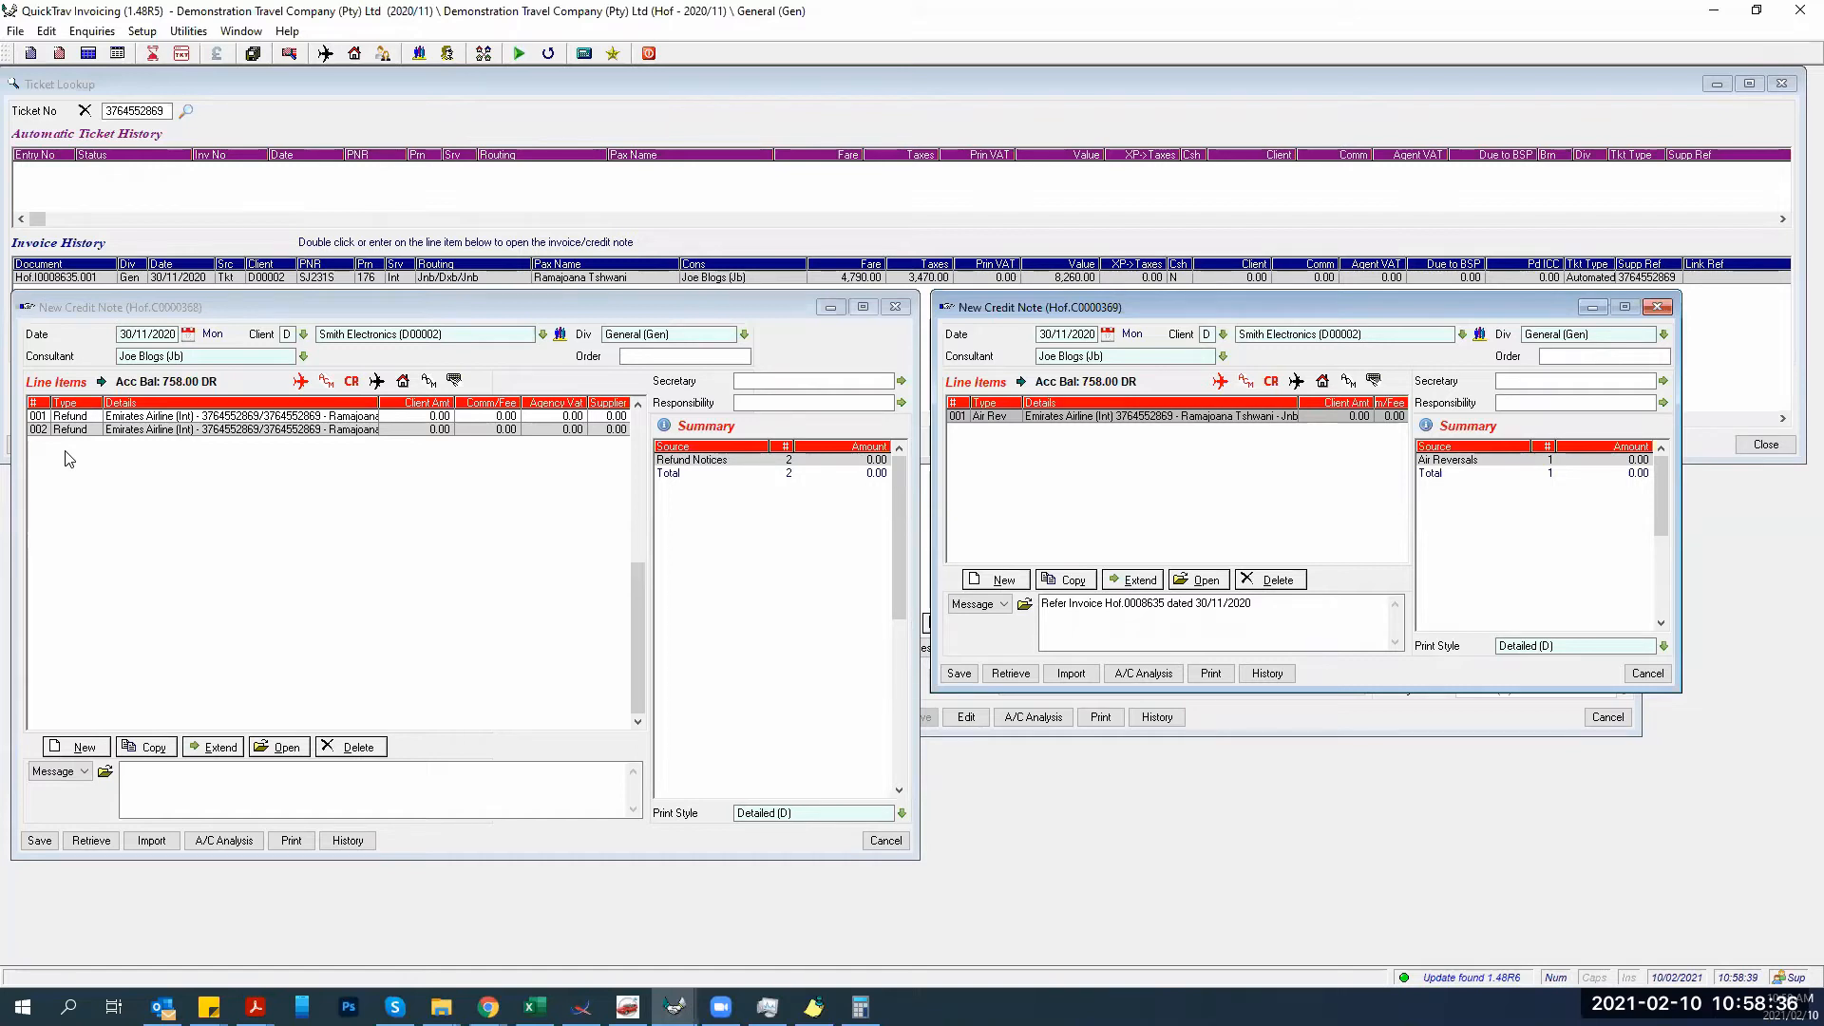
# Save the refund notice credit note without printing and discard the blank new credit note.
pyautogui.click(39, 841)
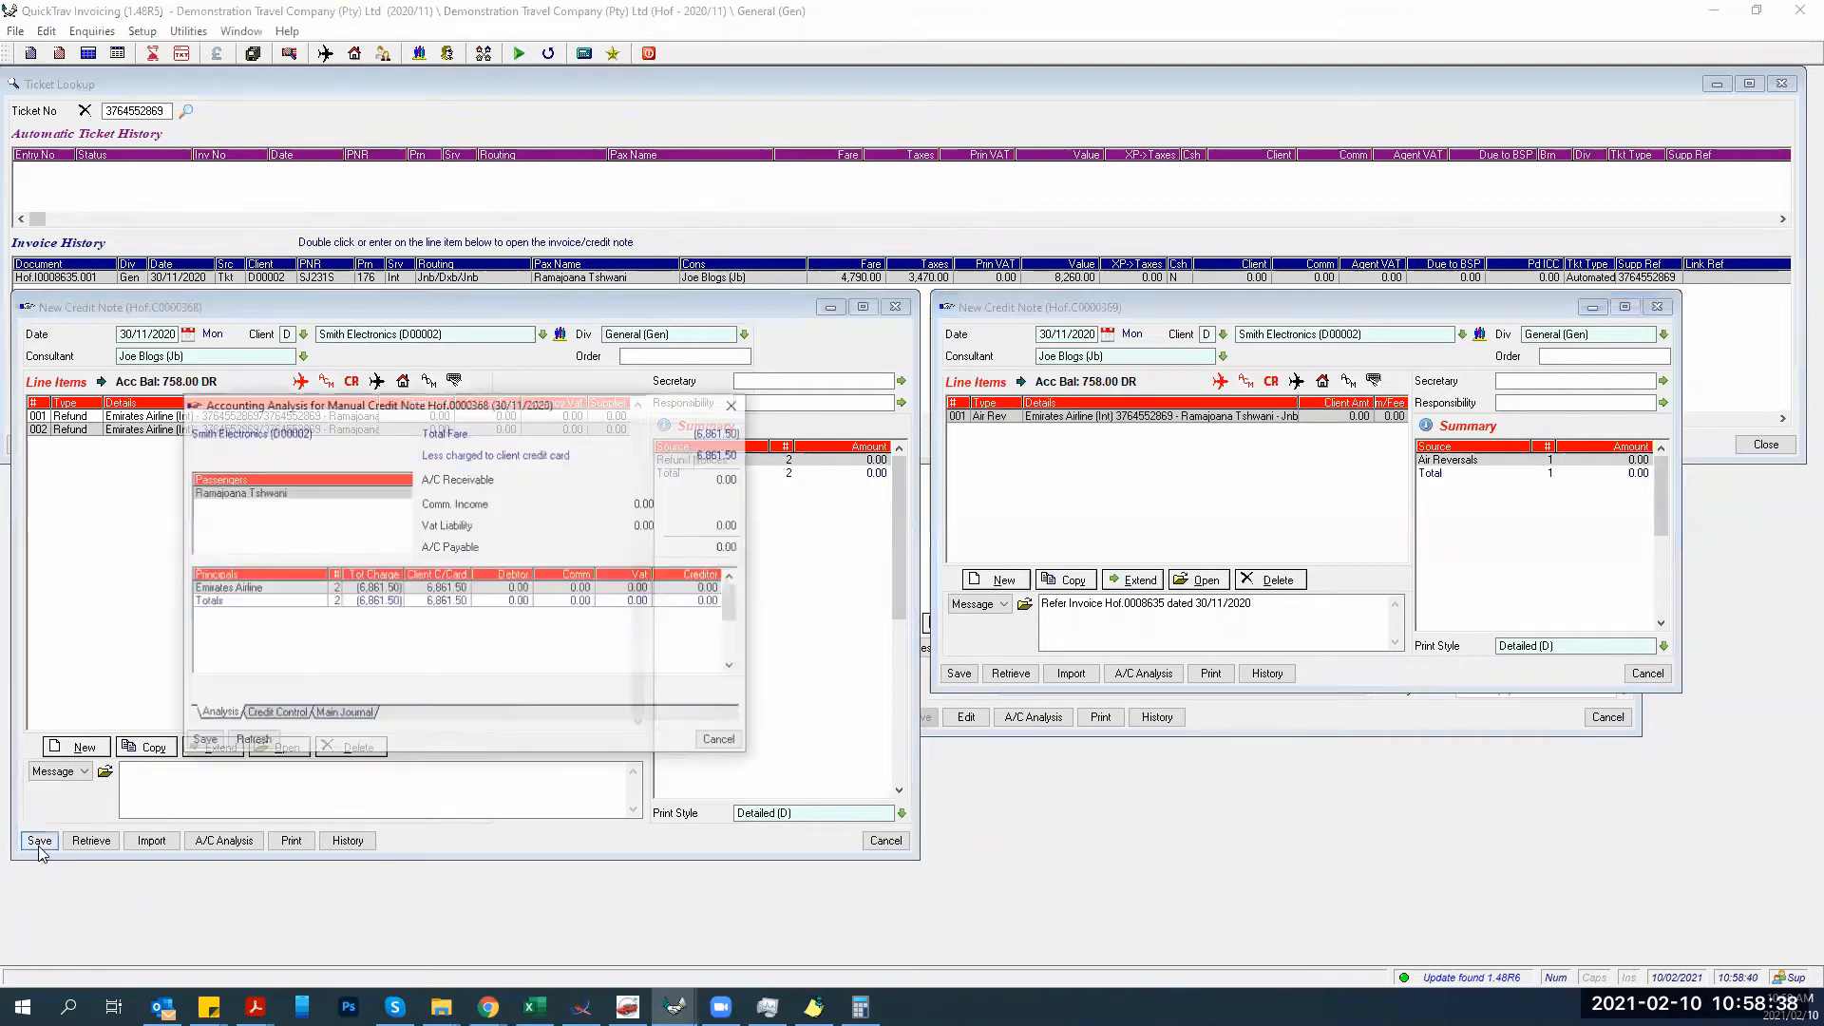
pyautogui.click(203, 738)
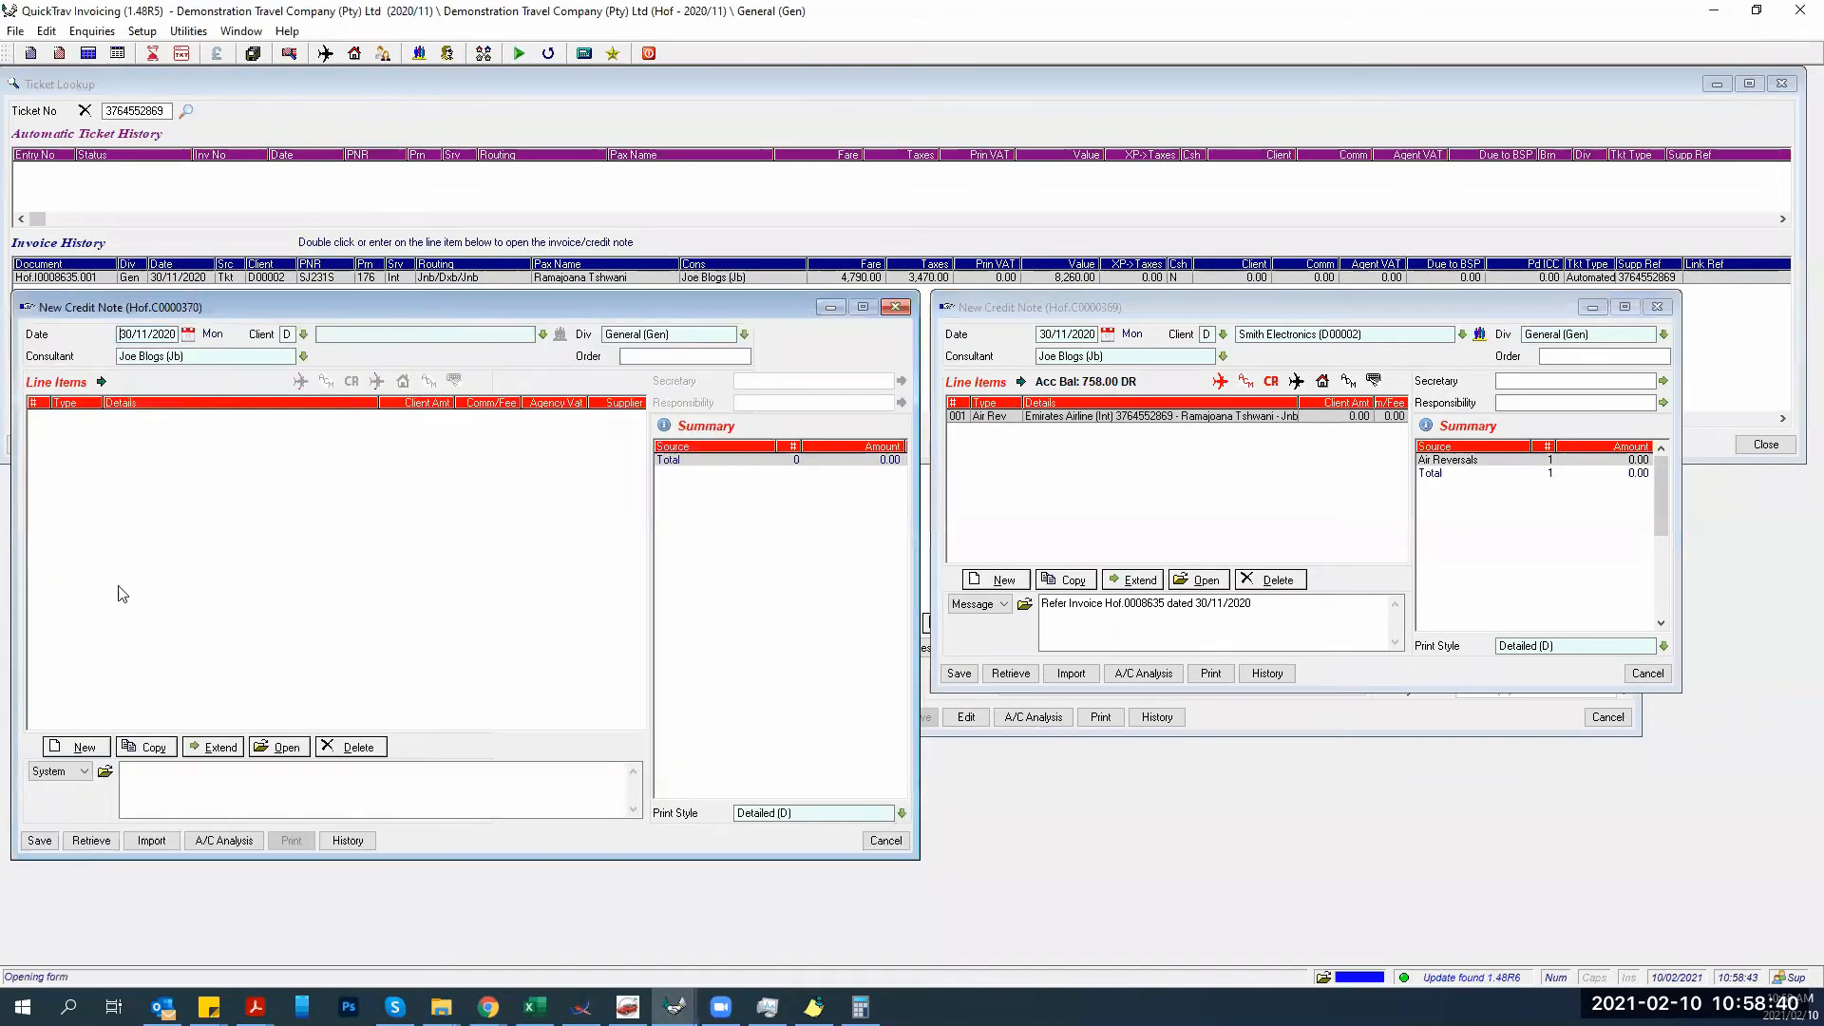
pyautogui.click(642, 707)
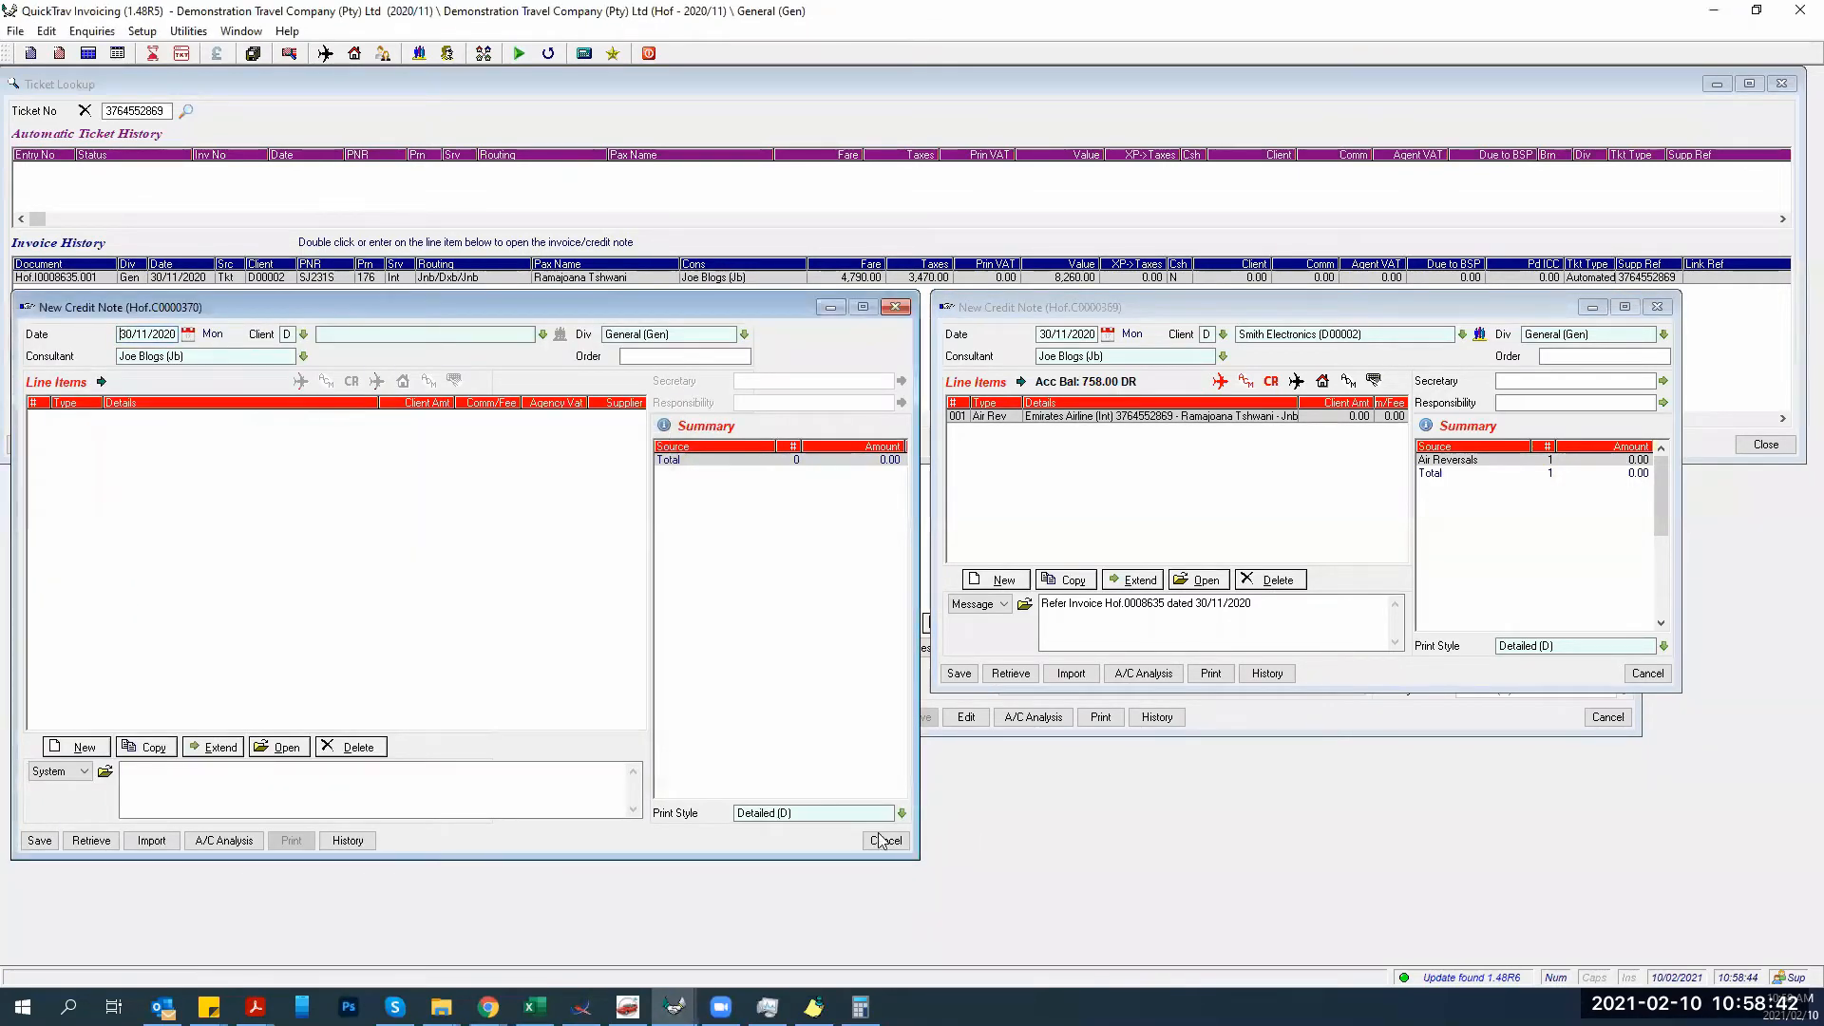
pyautogui.click(883, 840)
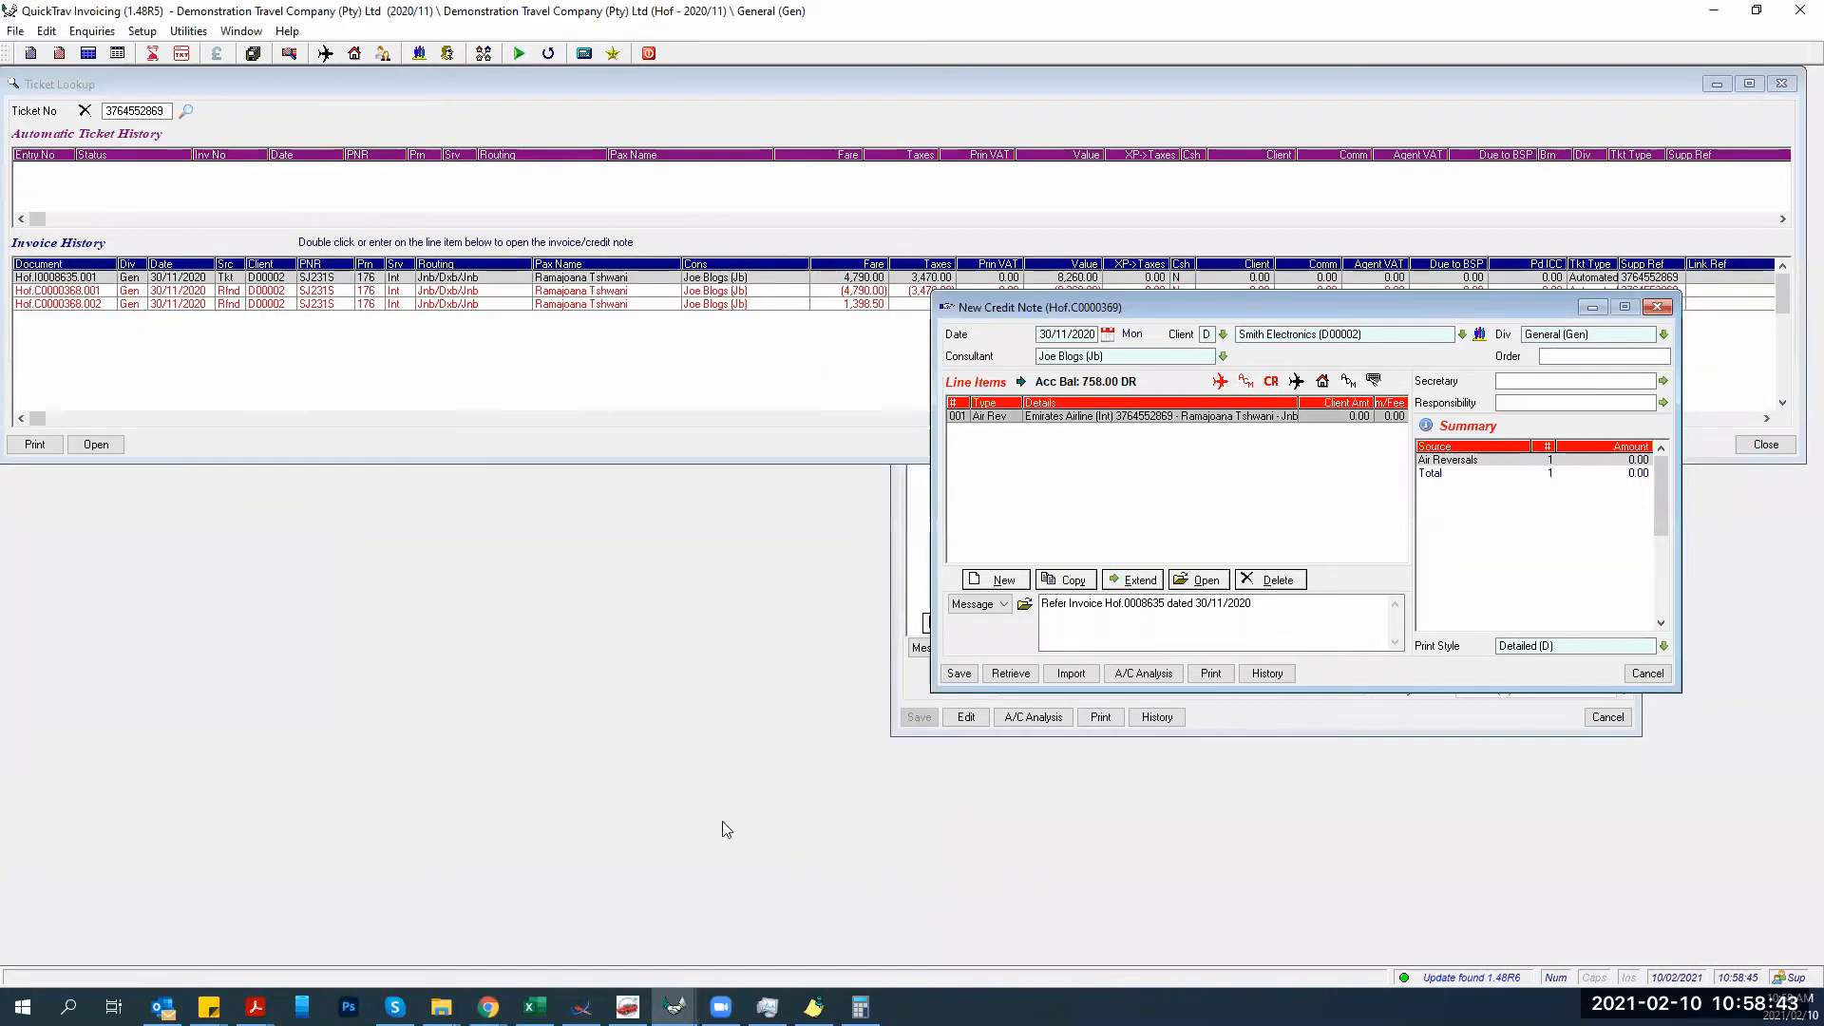
# Save air reversal credit note 0000369 through Accounting Analysis, skipping printing.
pyautogui.click(226, 290)
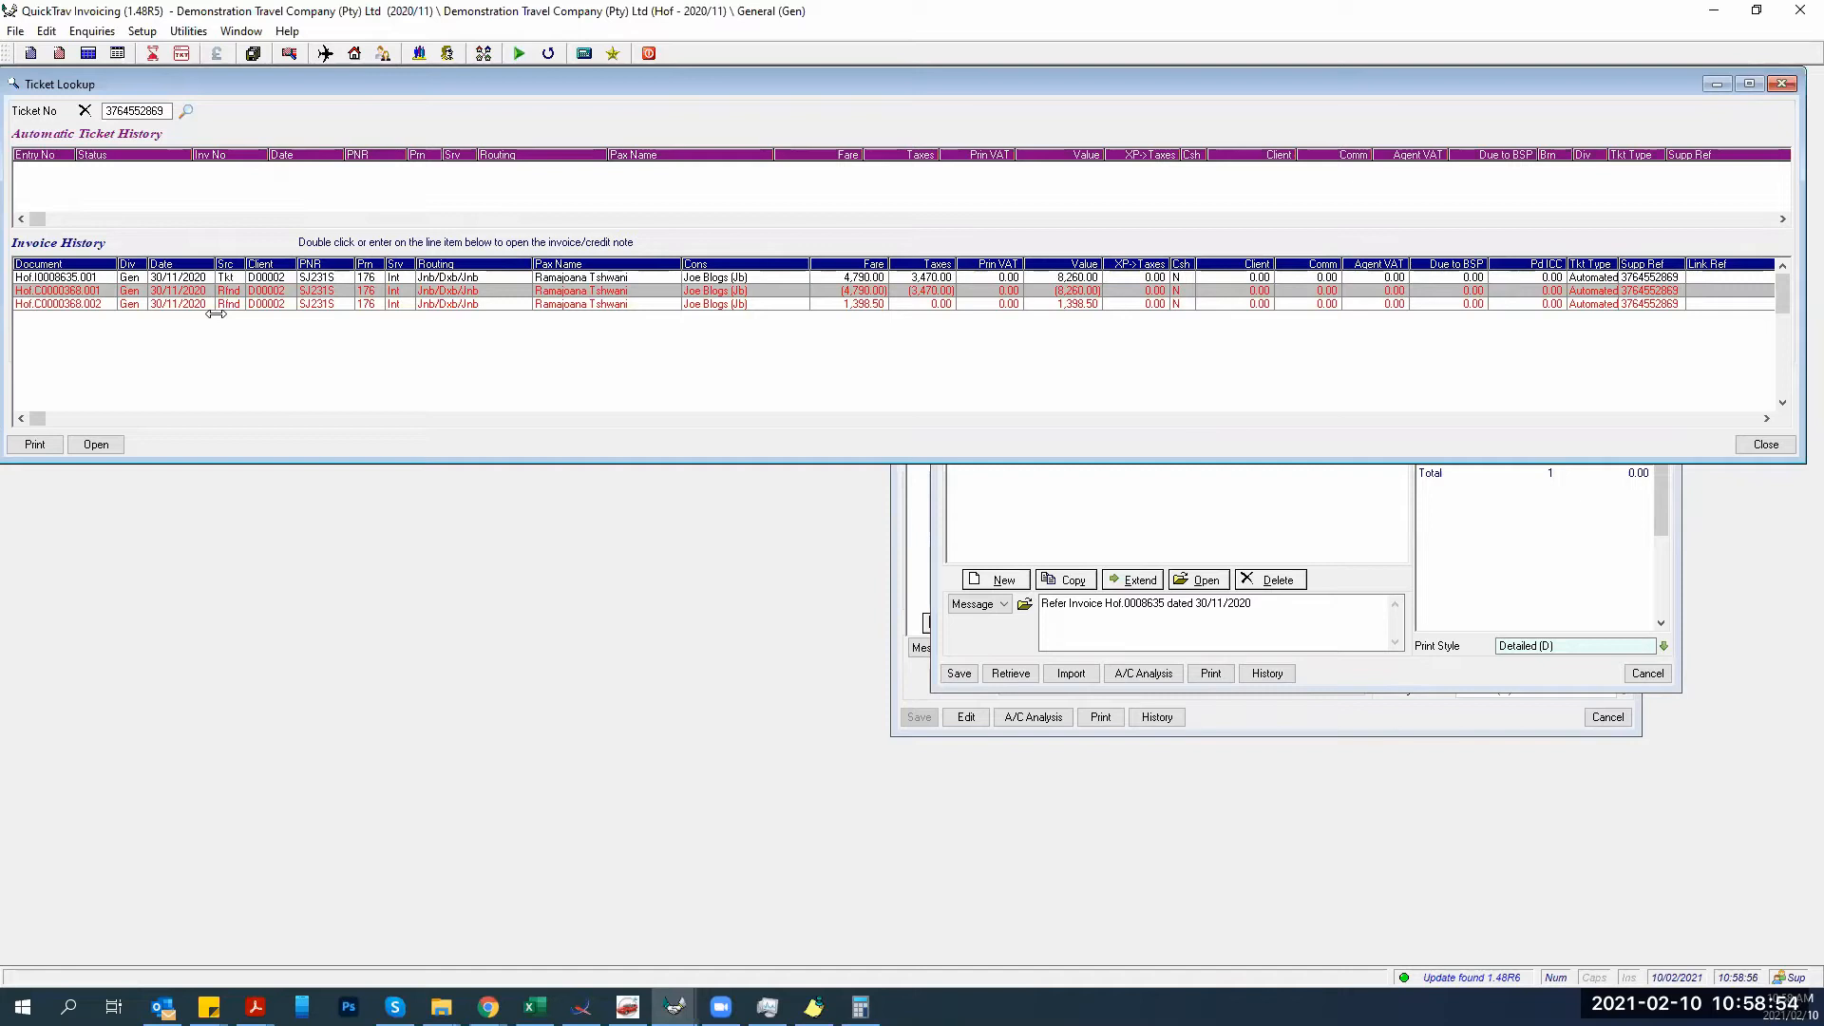
pyautogui.click(945, 638)
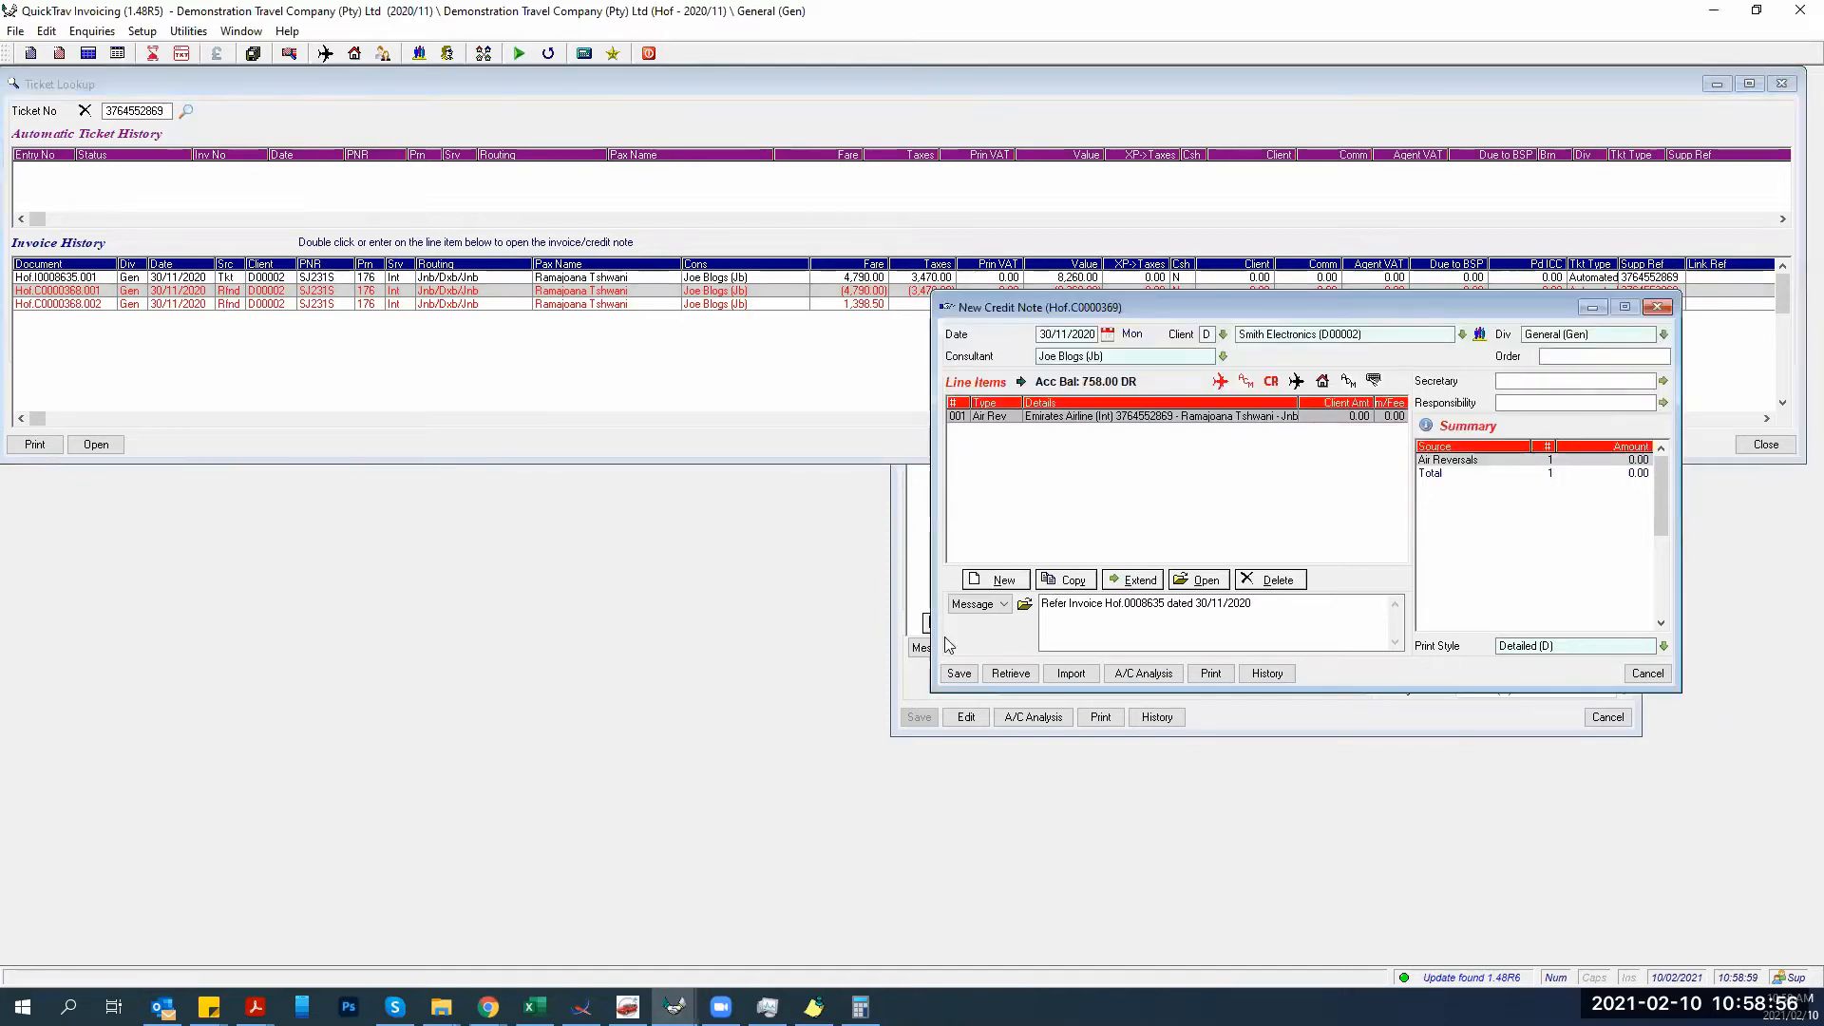
pyautogui.click(959, 673)
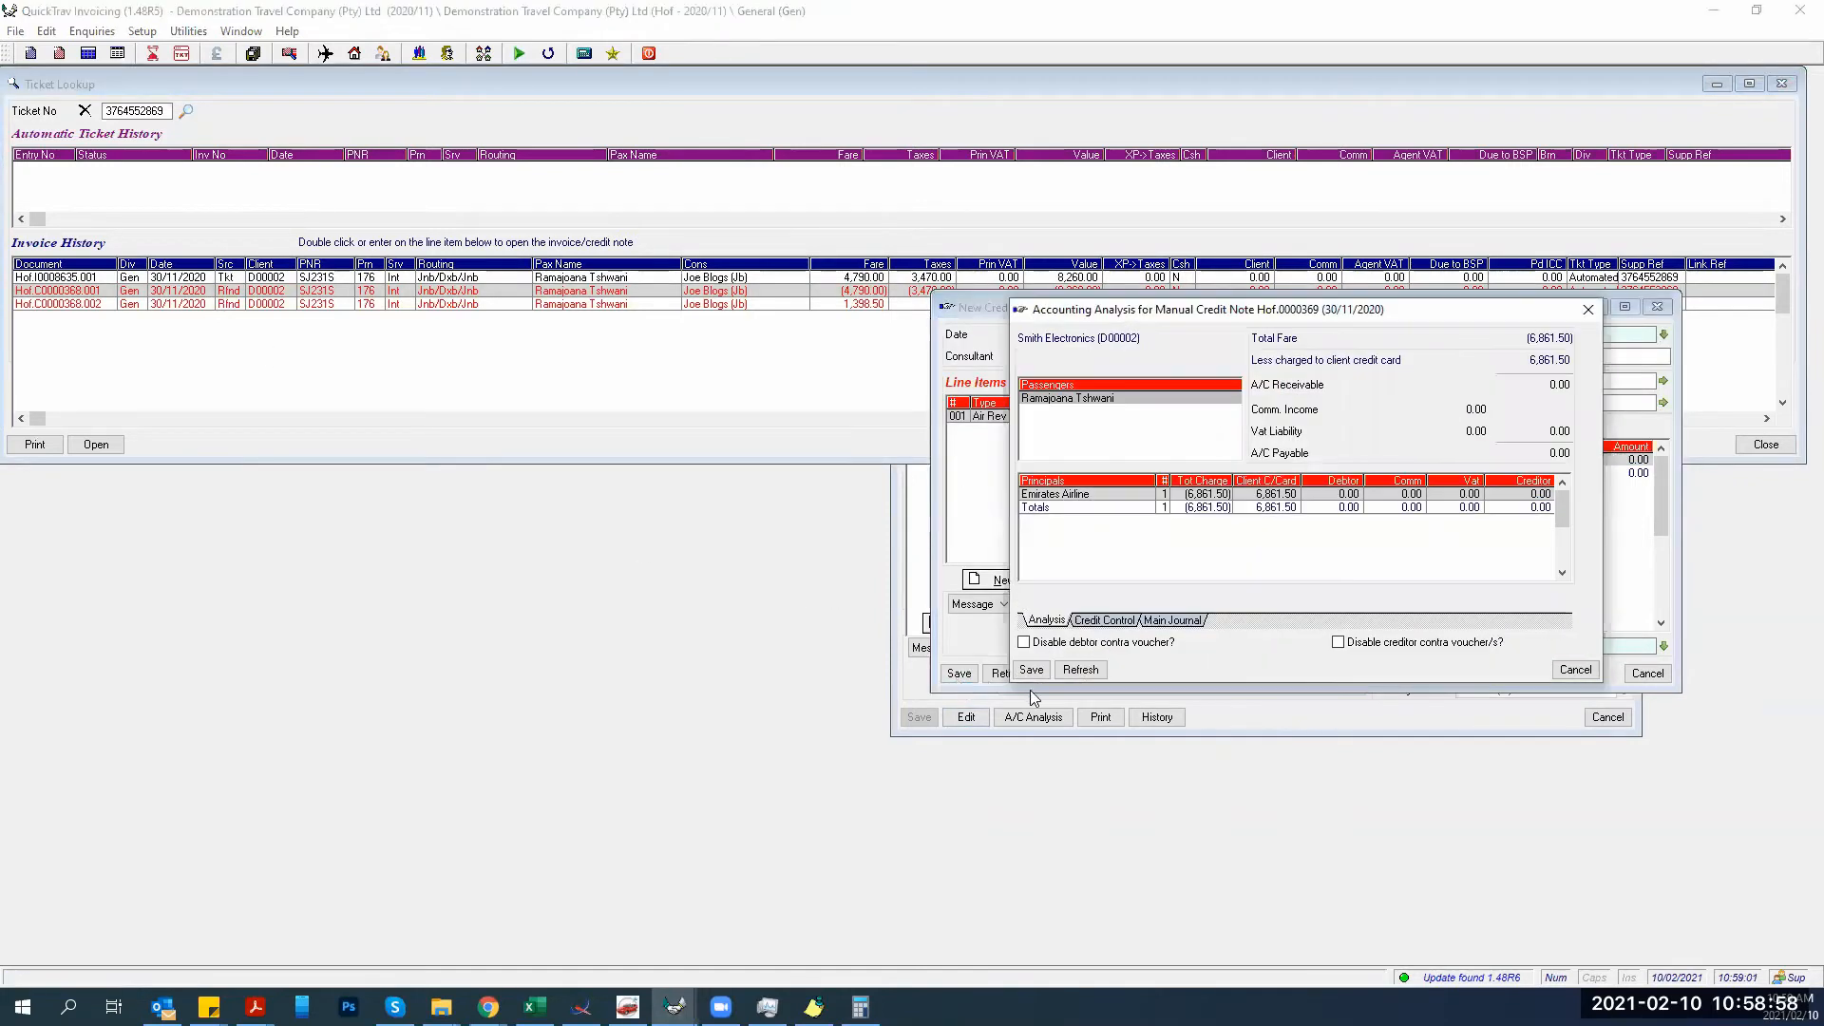
pyautogui.click(1031, 670)
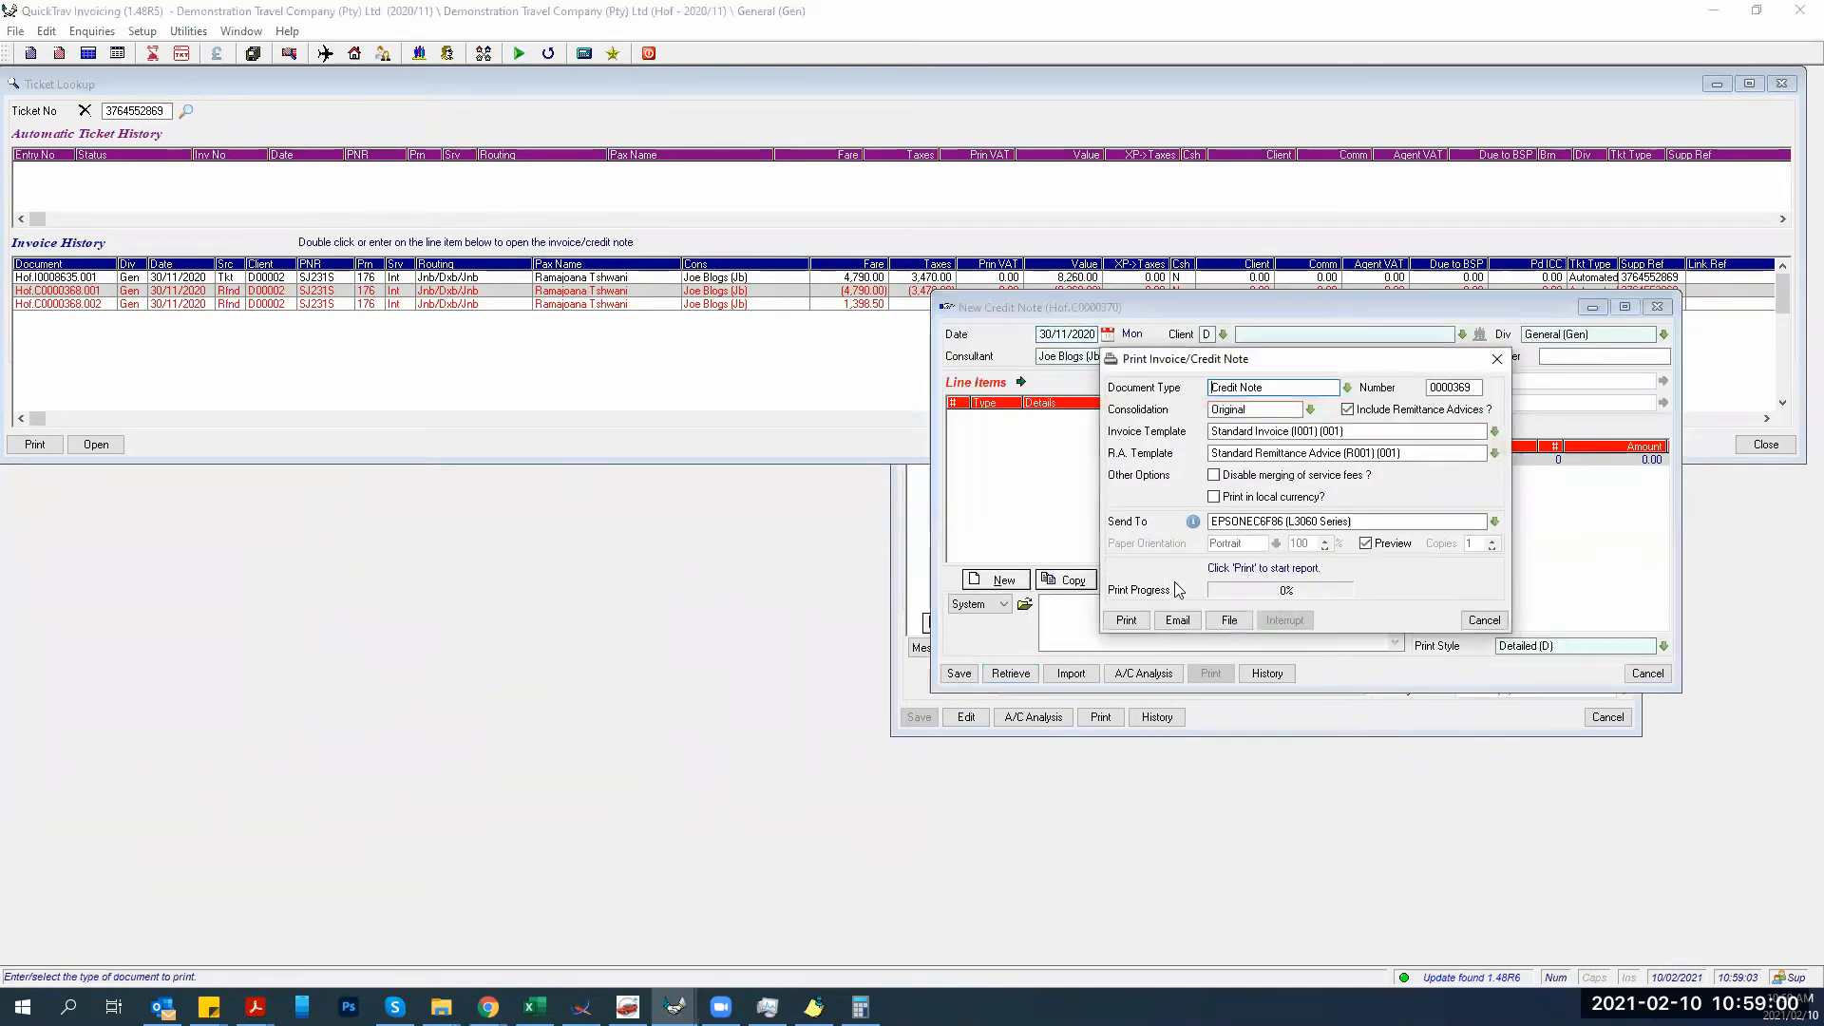
pyautogui.click(1483, 621)
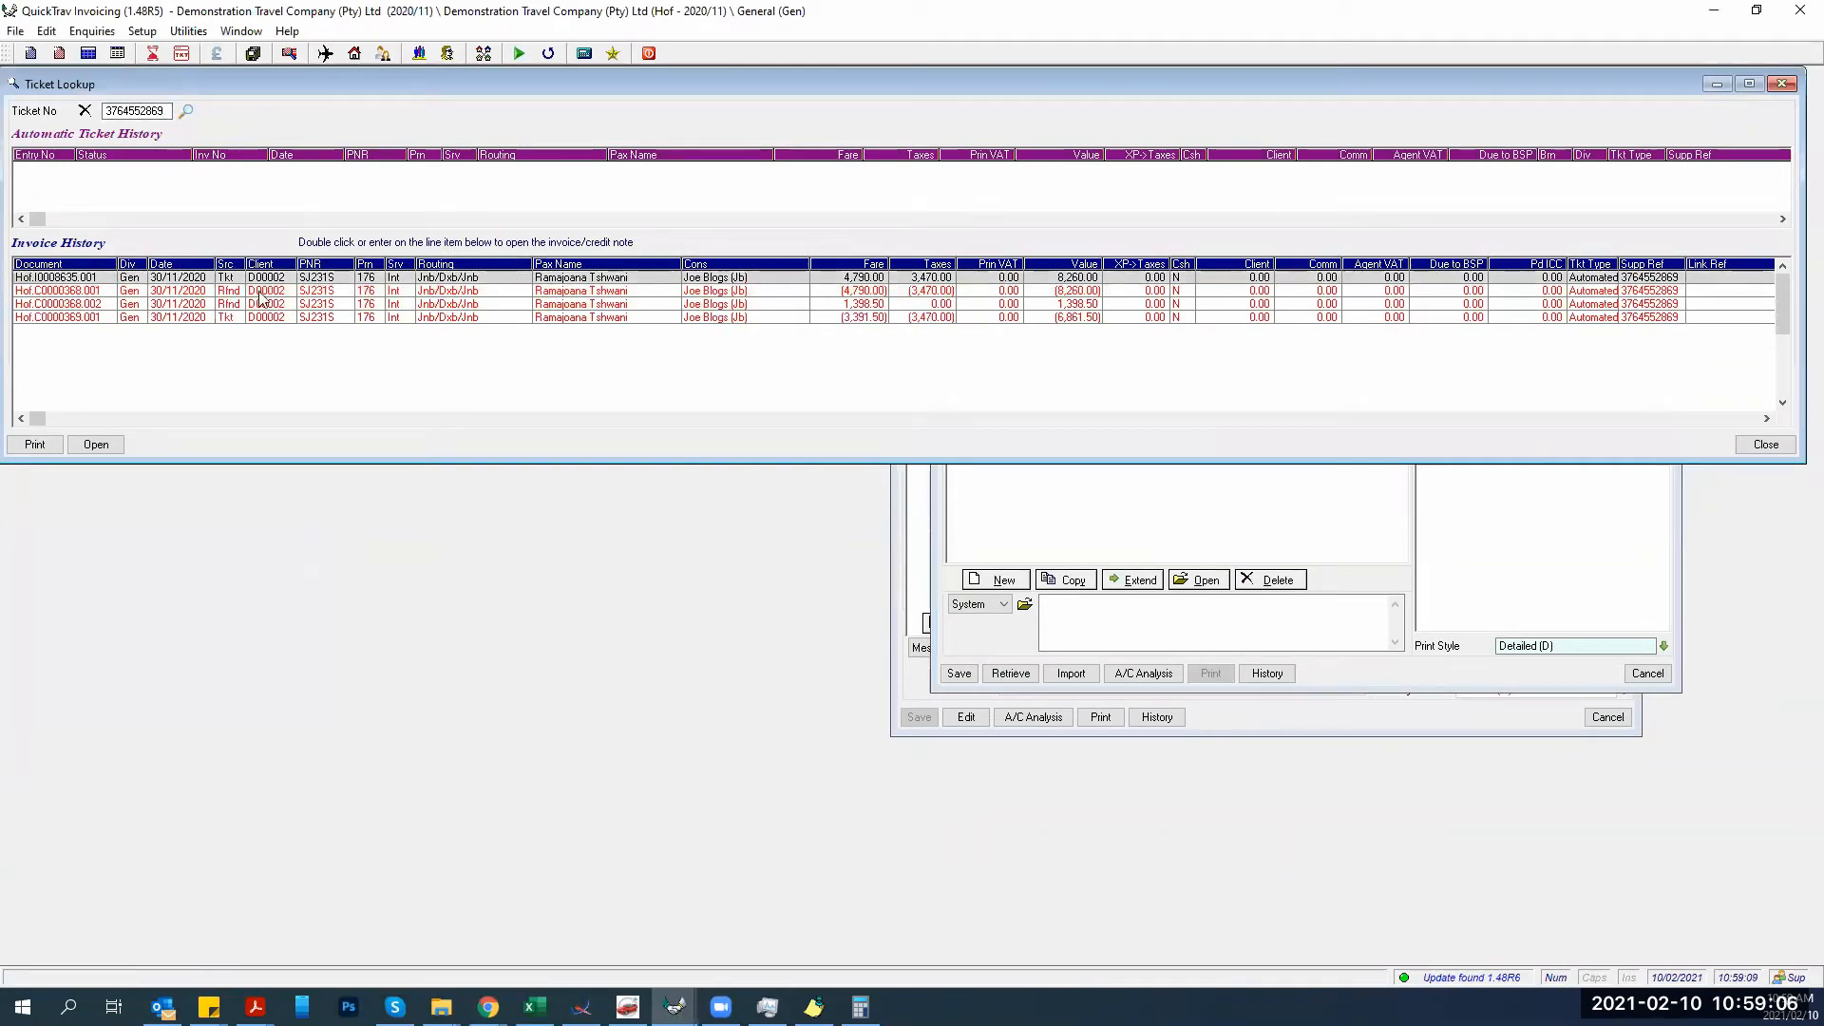
# Close the leftover New Credit Note window and return to the billing PDF in Acrobat.
pyautogui.click(227, 318)
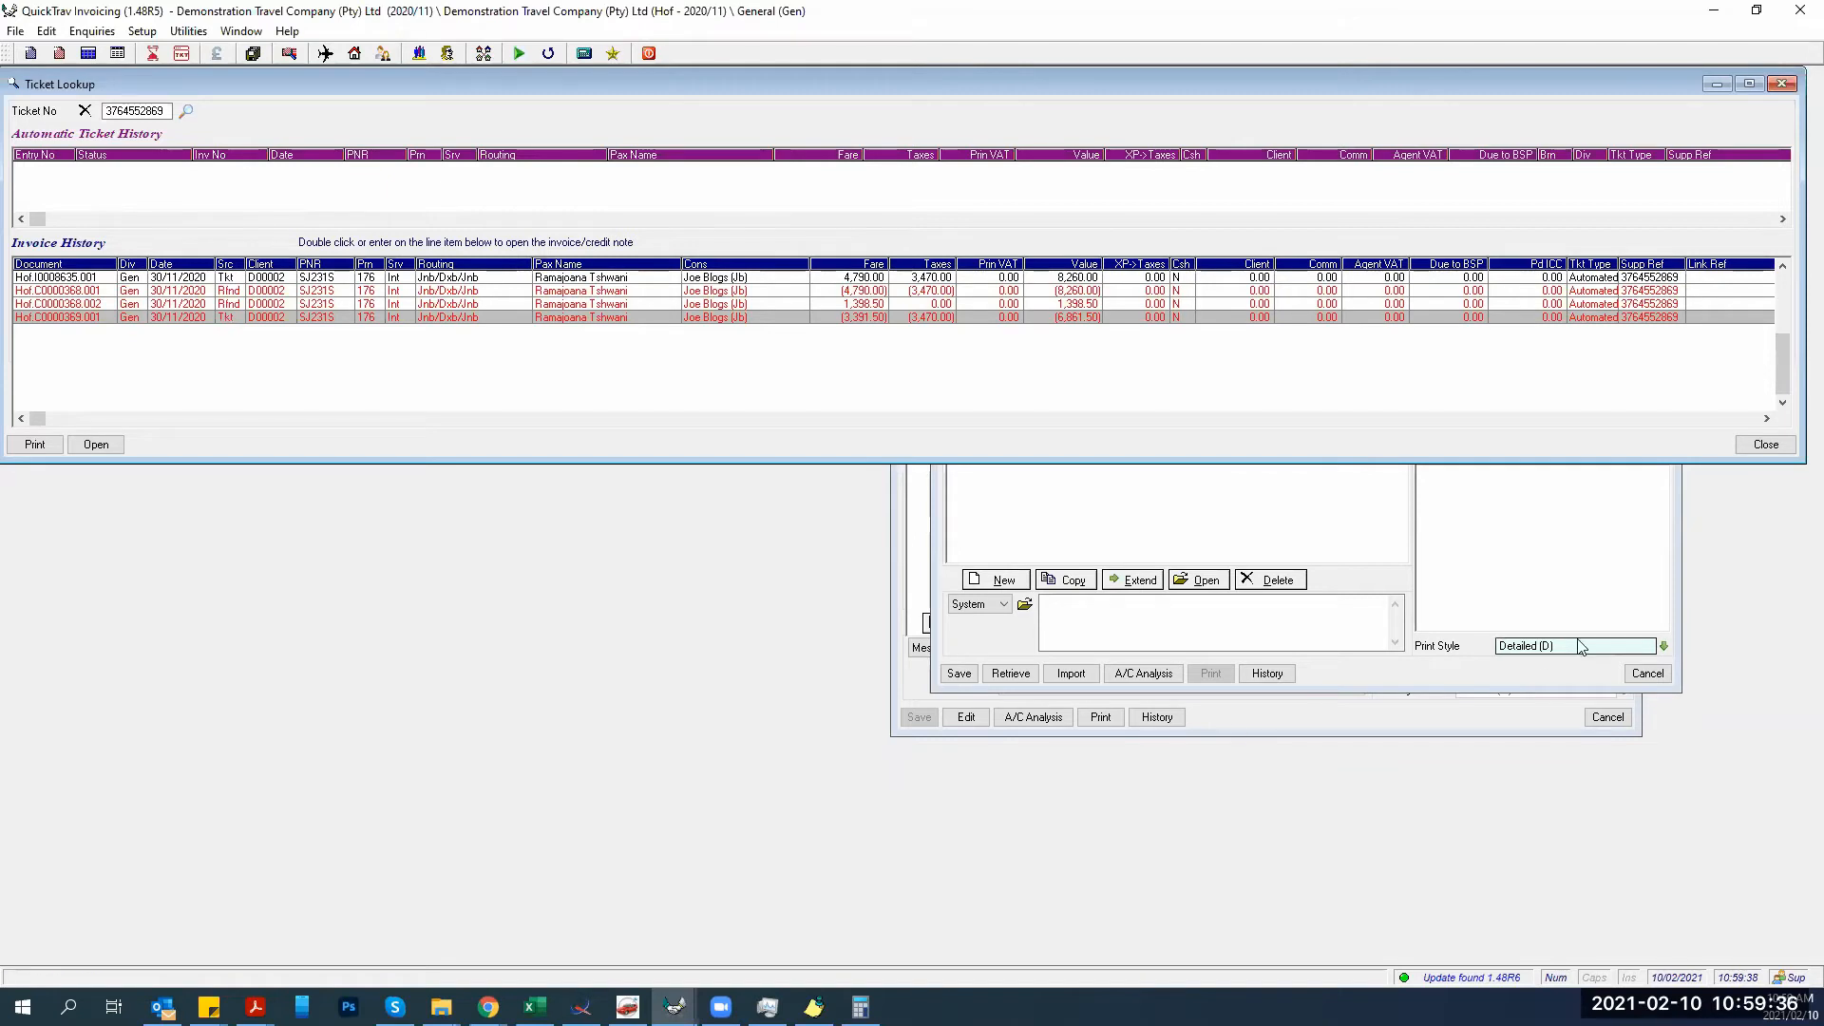
pyautogui.click(1507, 586)
pyautogui.click(1648, 674)
pyautogui.click(1612, 718)
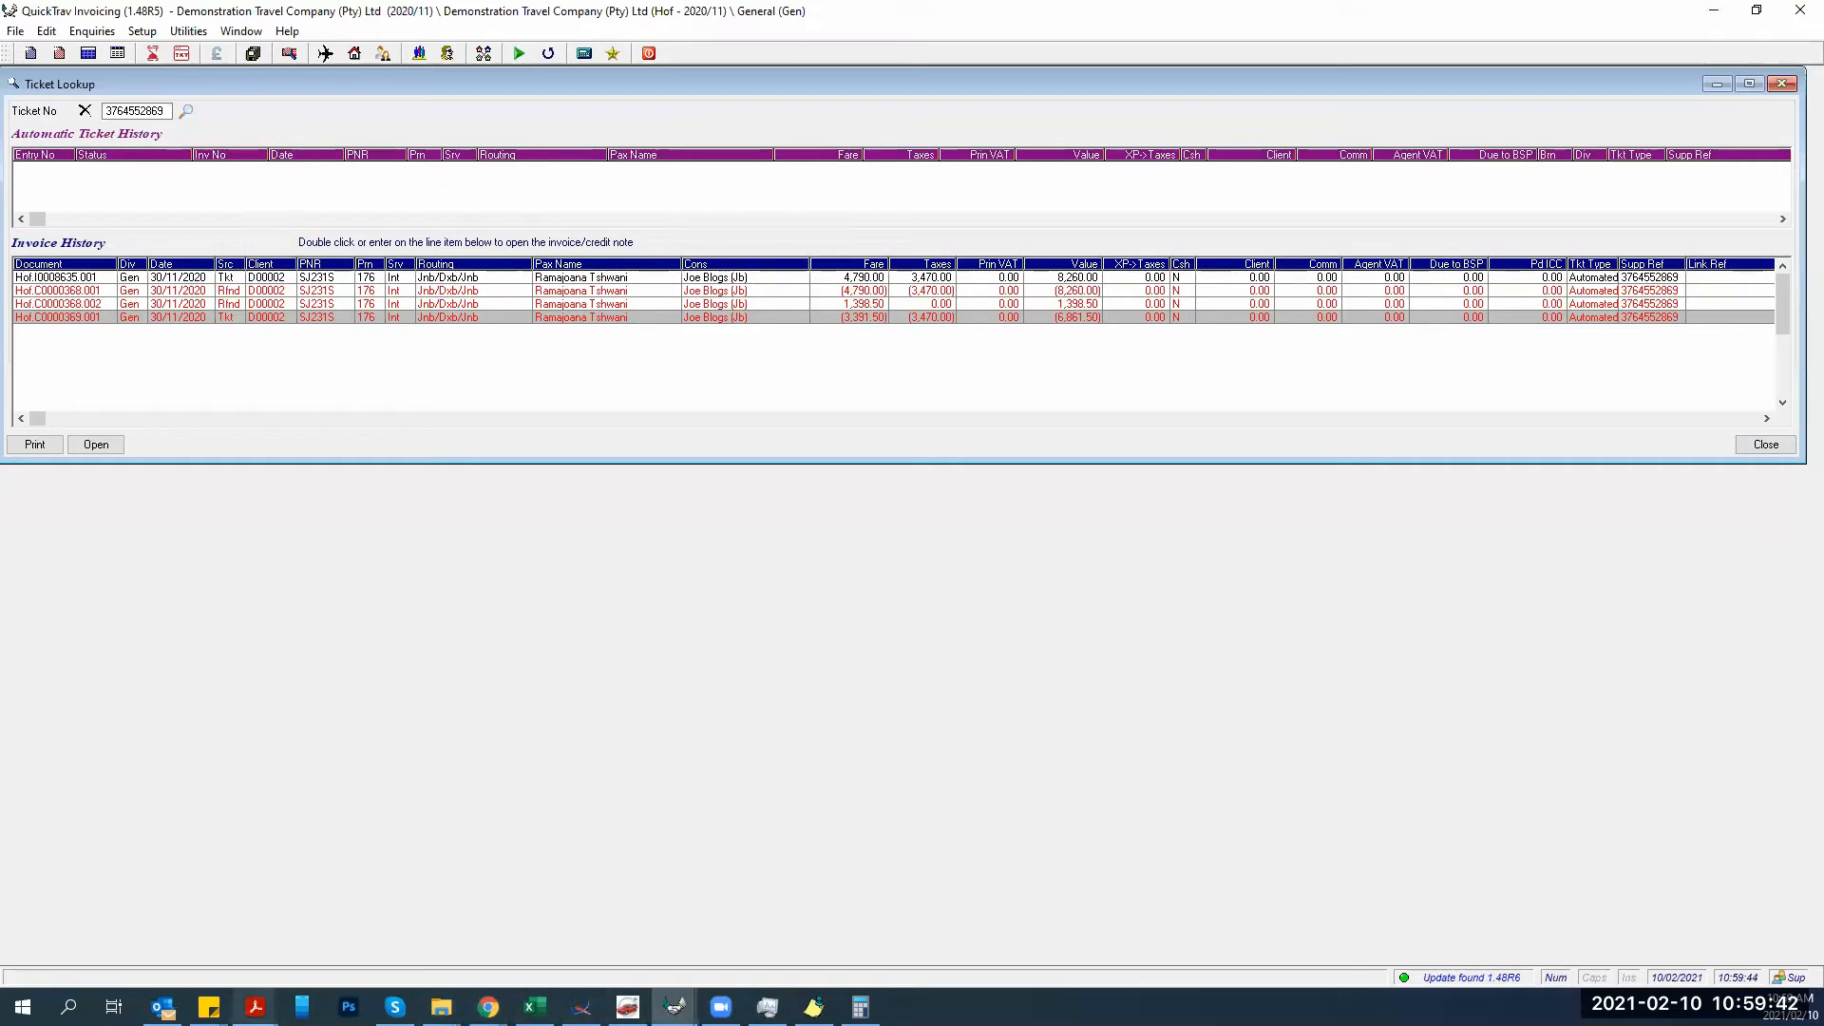
pyautogui.moveTo(254, 1007)
pyautogui.click(354, 949)
# Select the first REFUNDS block in the billing PDF.
pyautogui.scroll(-10, 238, 512)
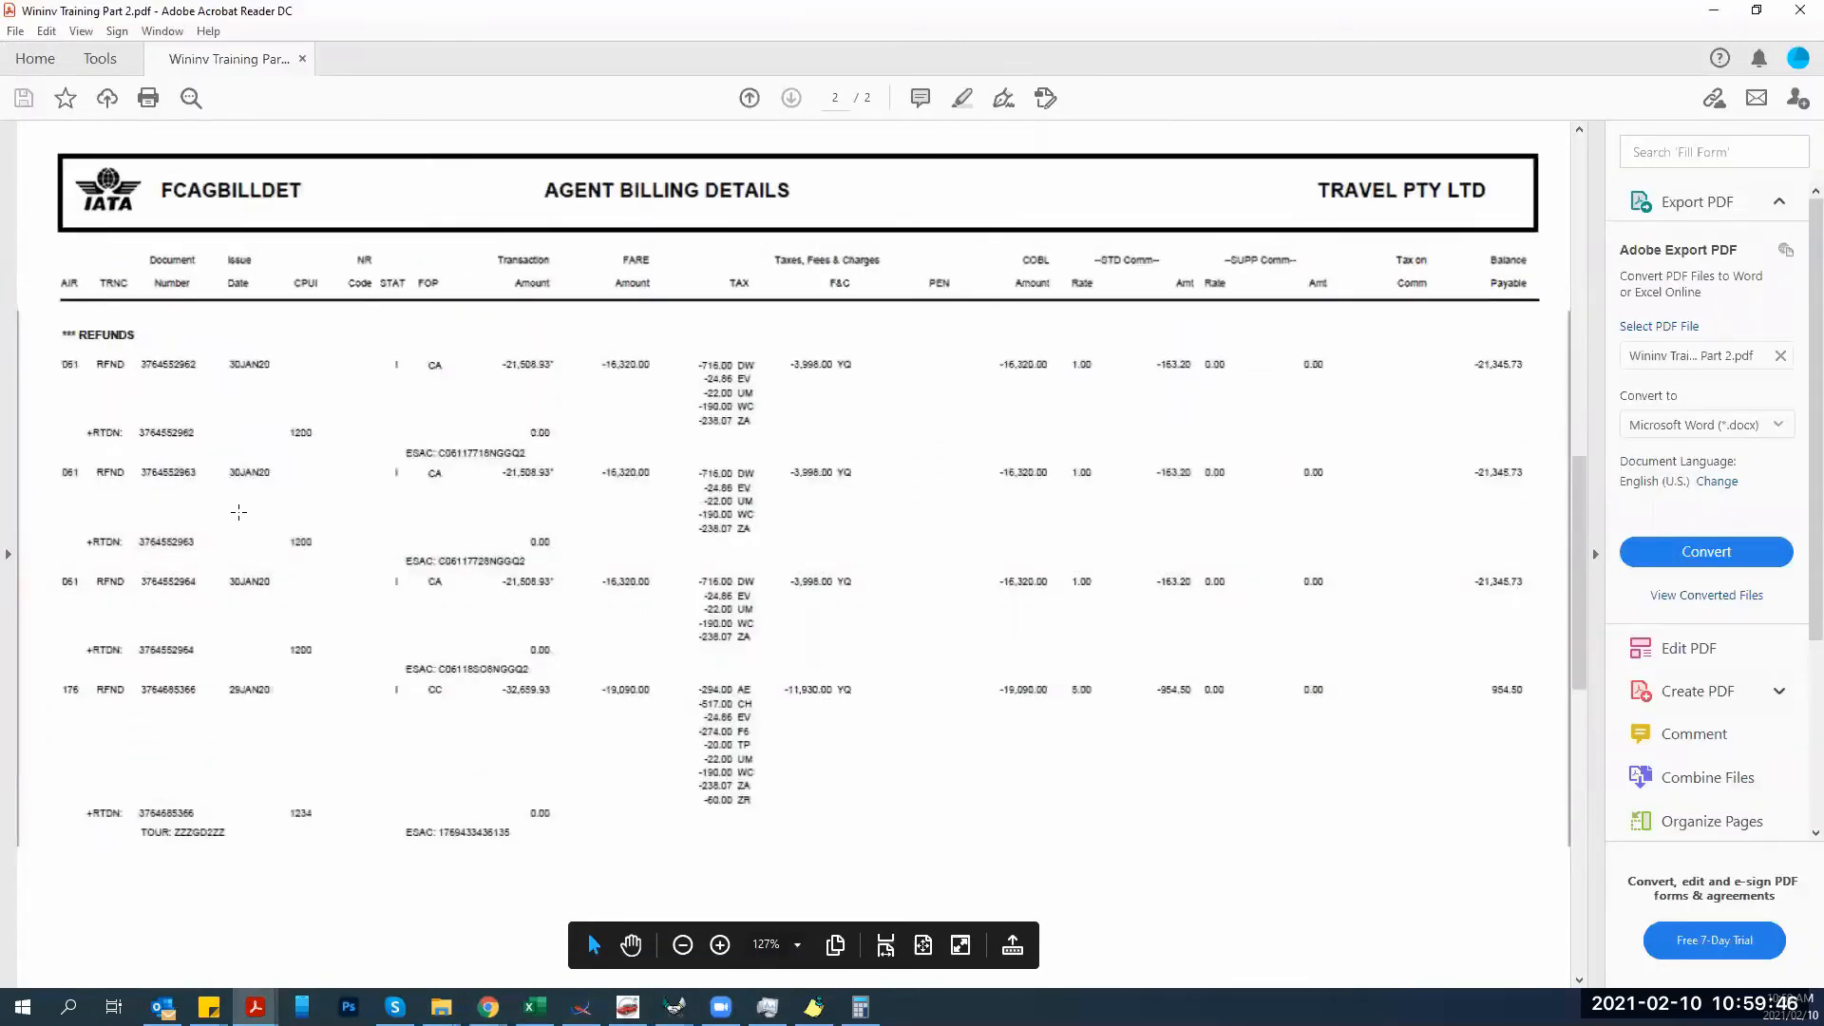
pyautogui.scroll(-2, 238, 512)
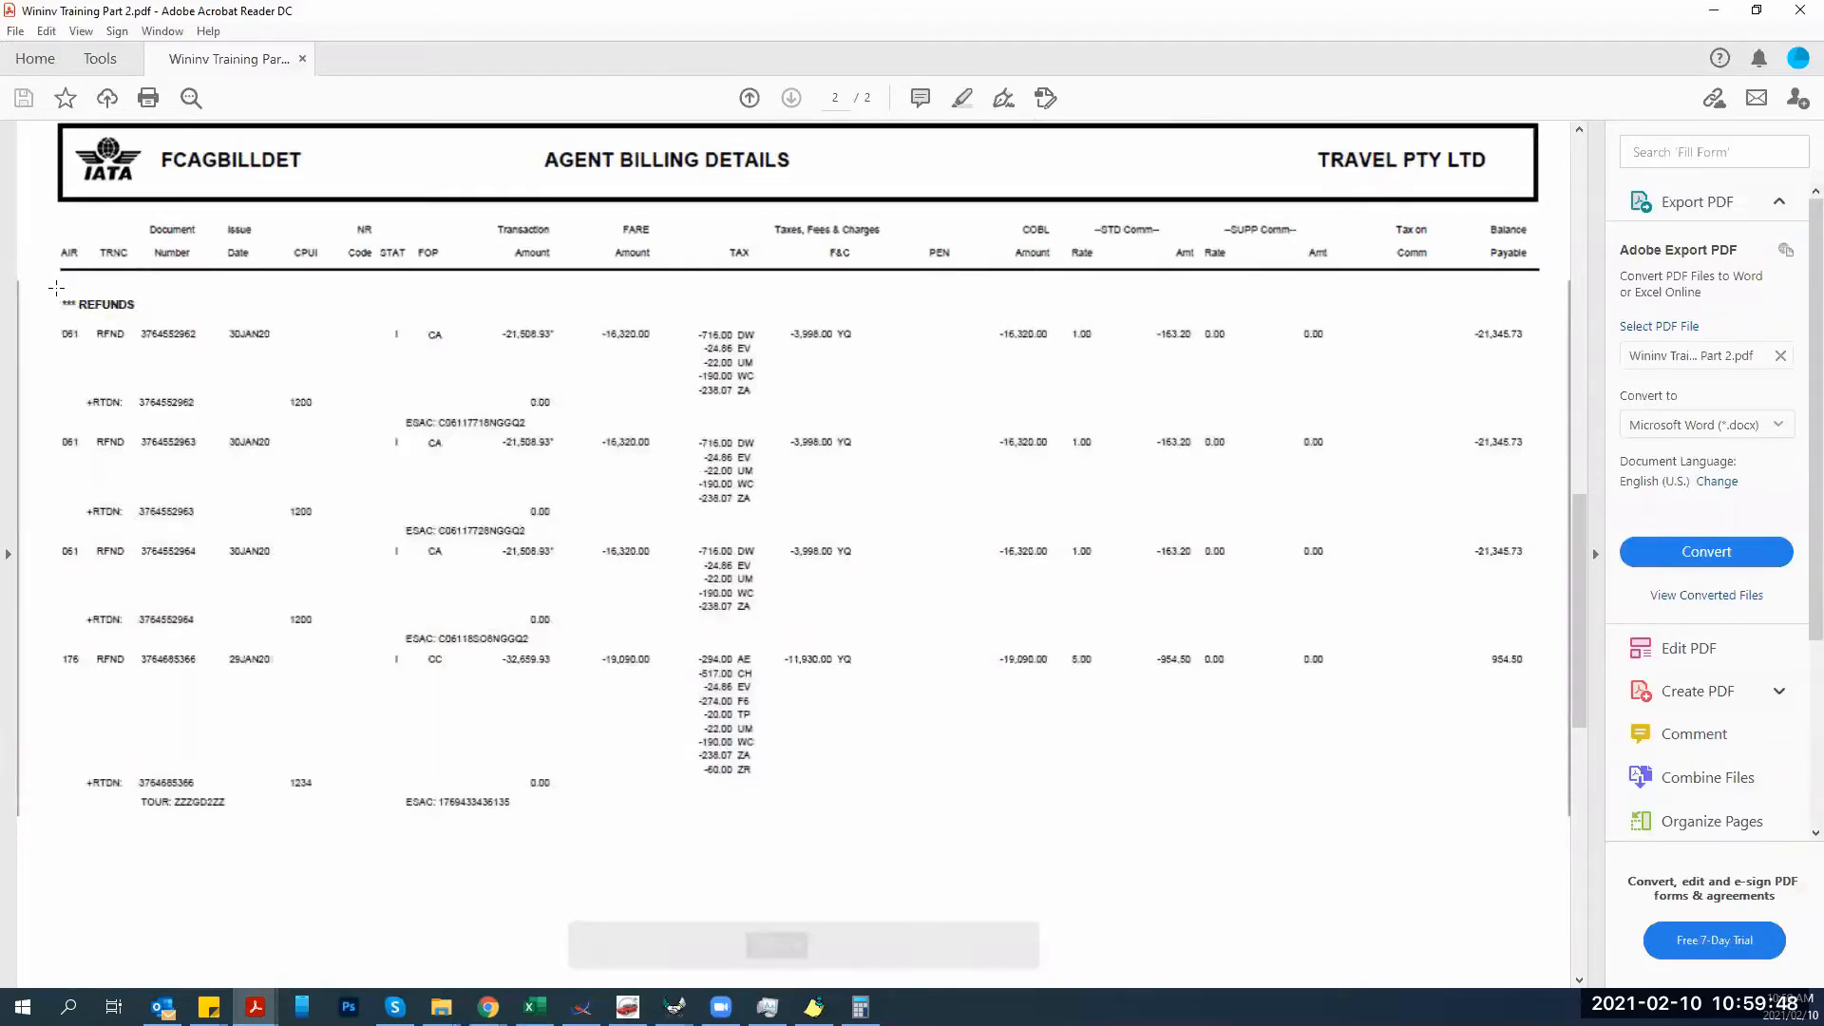
pyautogui.moveTo(54, 290); pyautogui.dragTo(1548, 429)
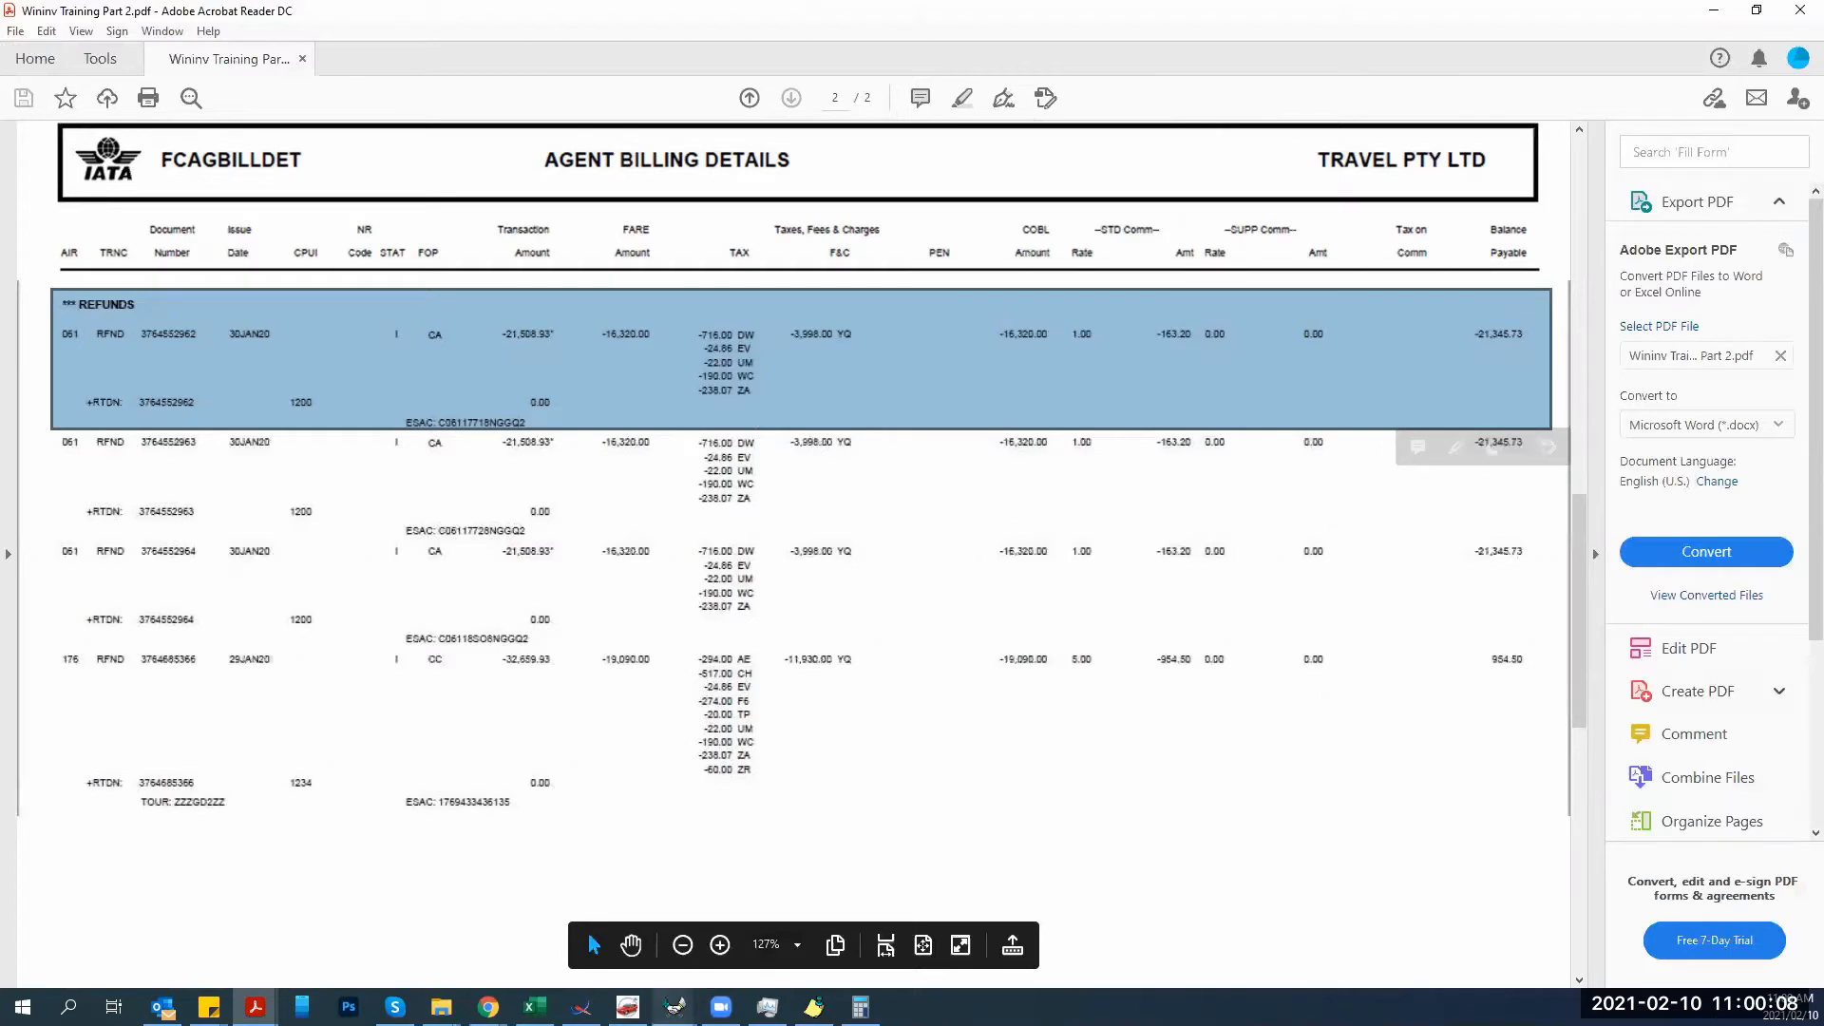
pyautogui.moveTo(1583, 539); pyautogui.dragTo(1565, 655)
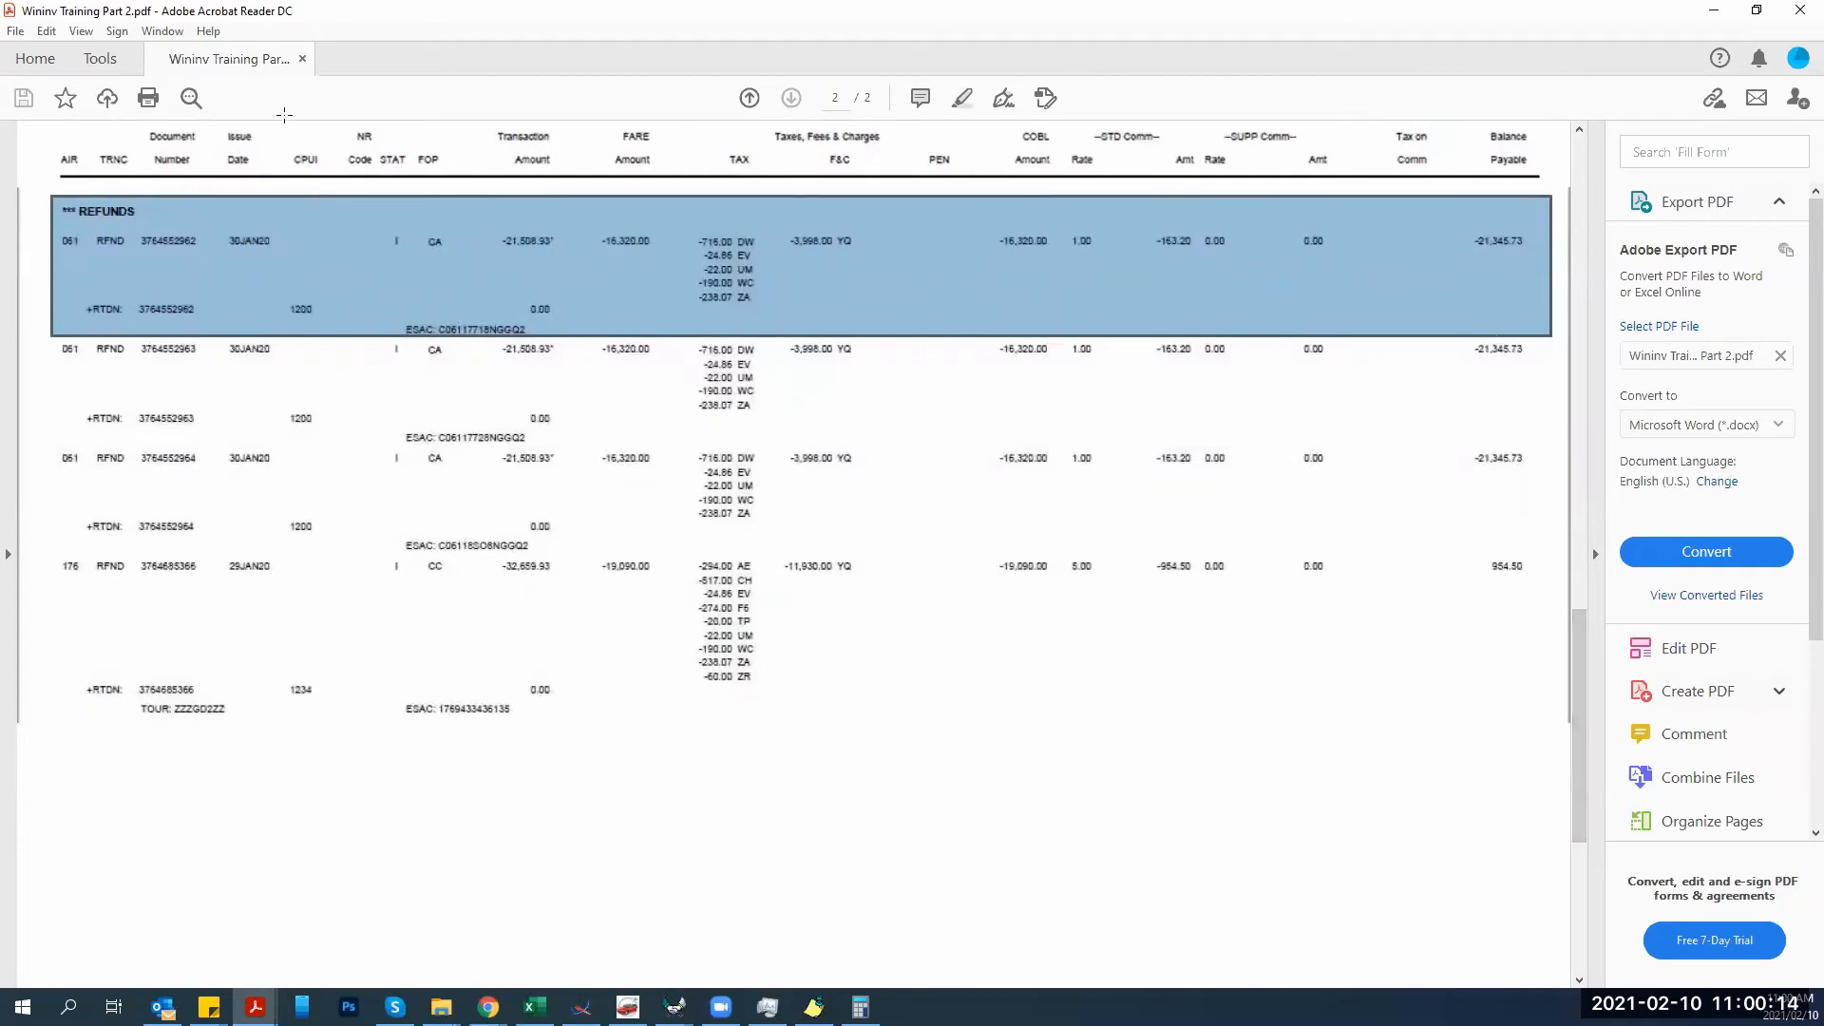
# Close one Provisional preview window and bring the QuickTrav ticket lookup back.
pyautogui.moveTo(674, 1007)
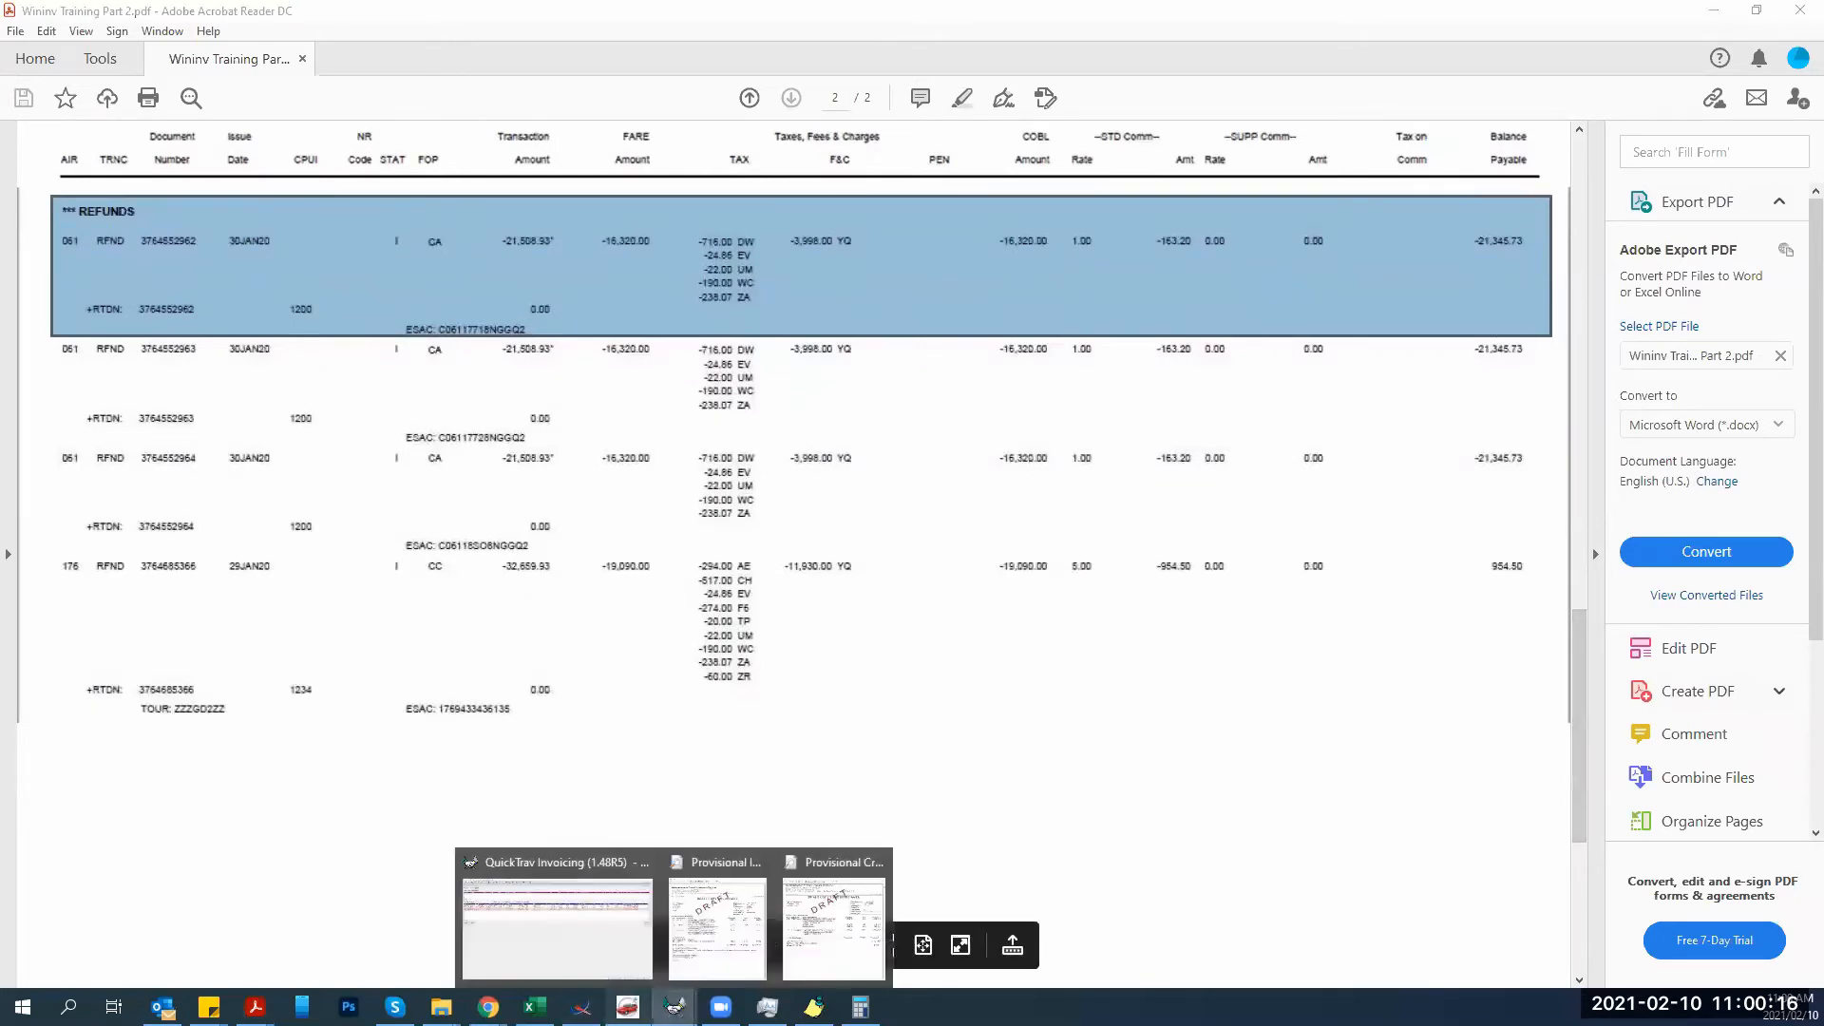
pyautogui.click(755, 861)
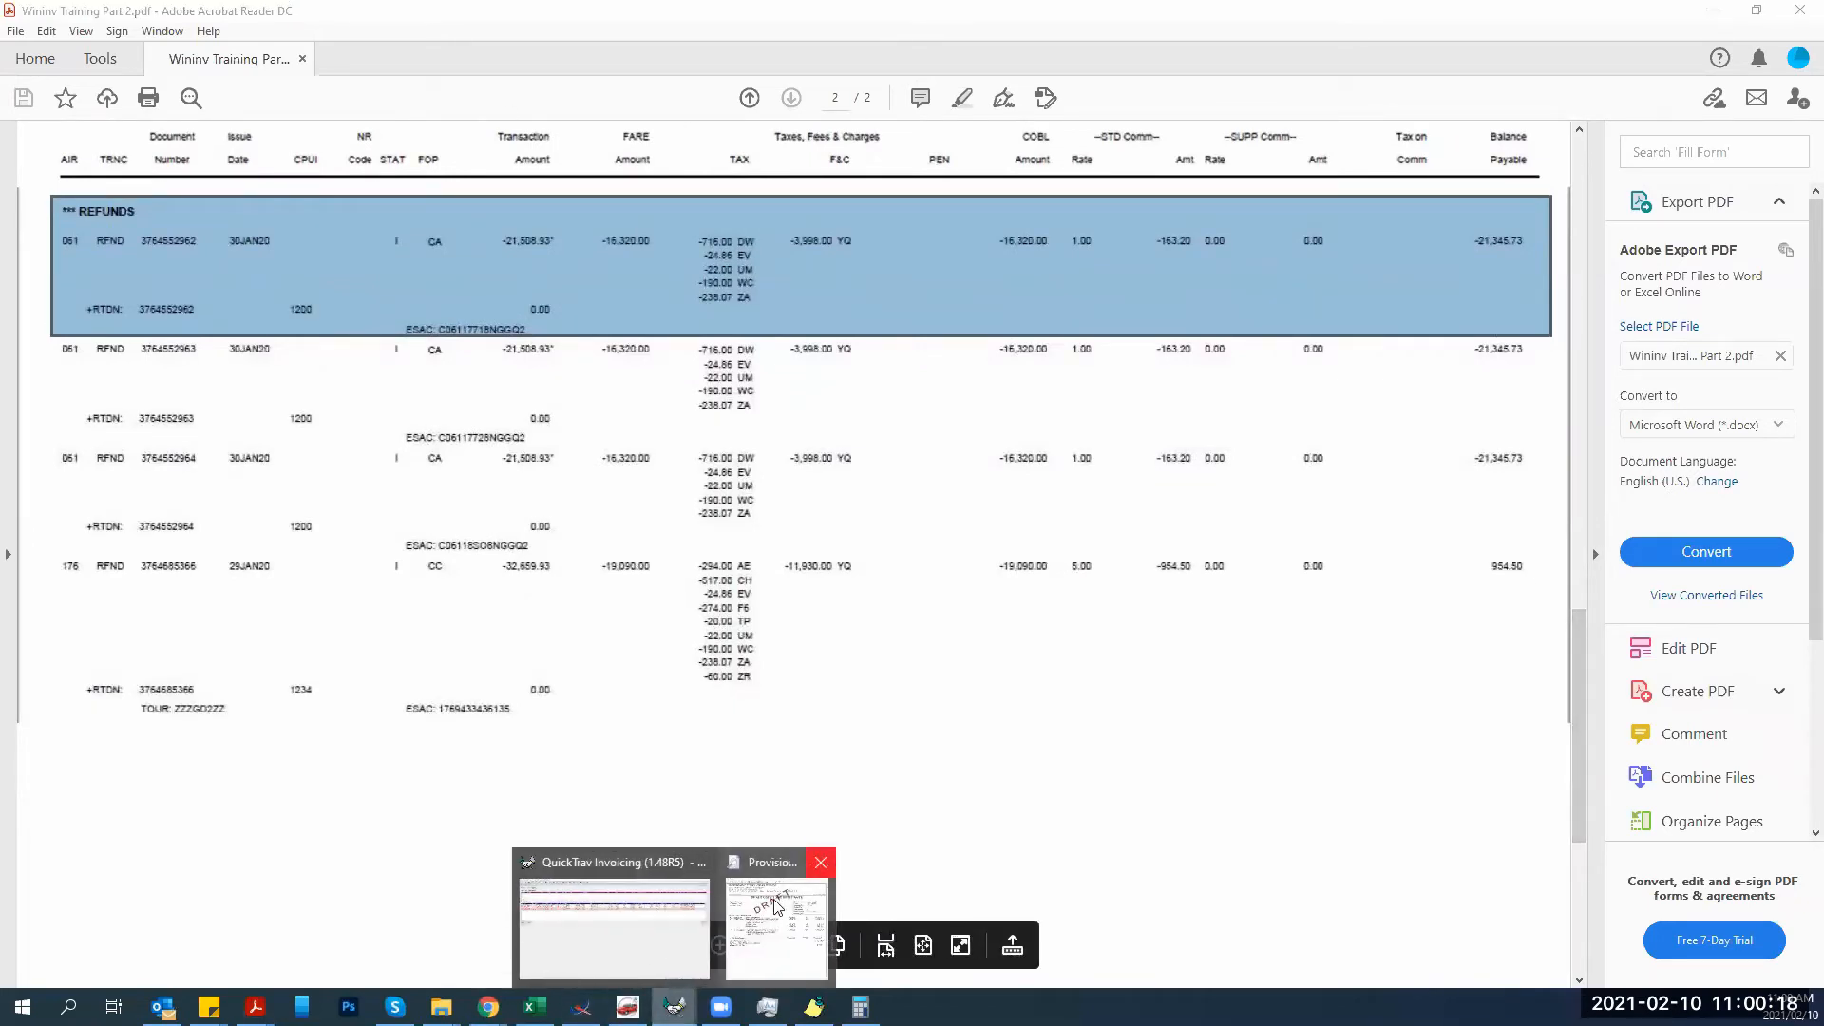
pyautogui.click(692, 929)
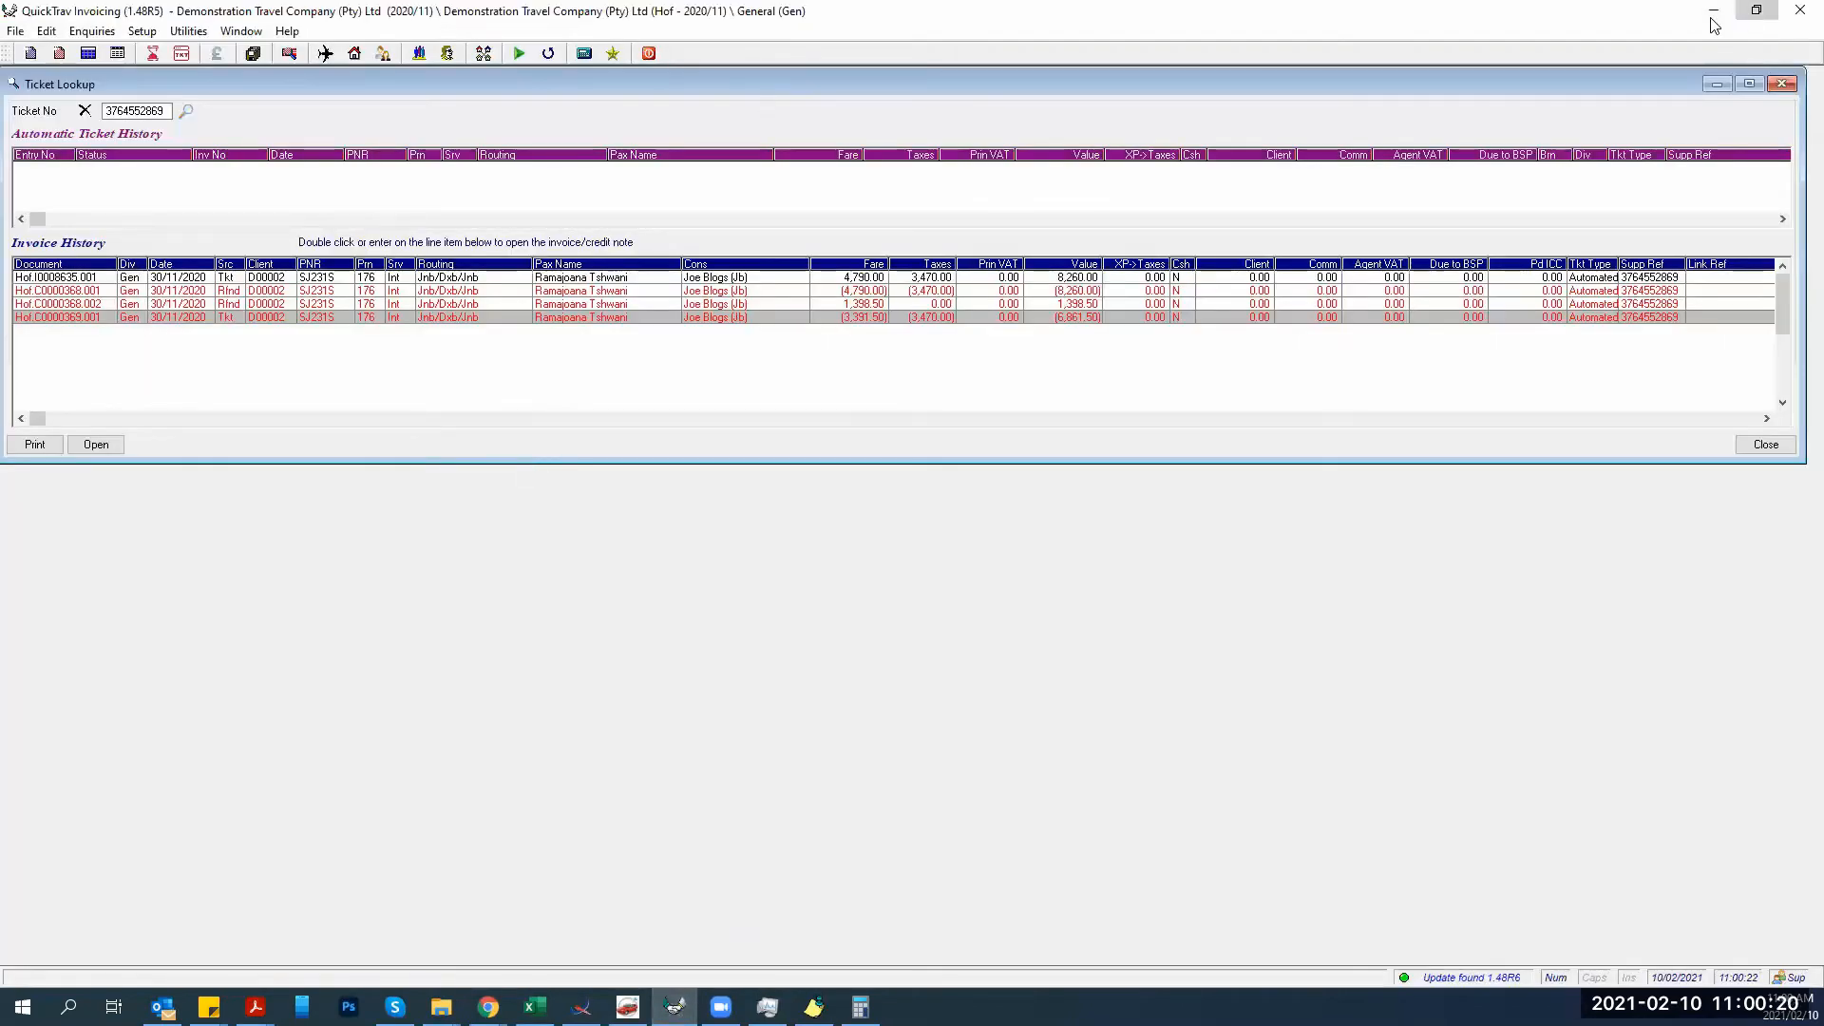
pyautogui.click(1757, 11)
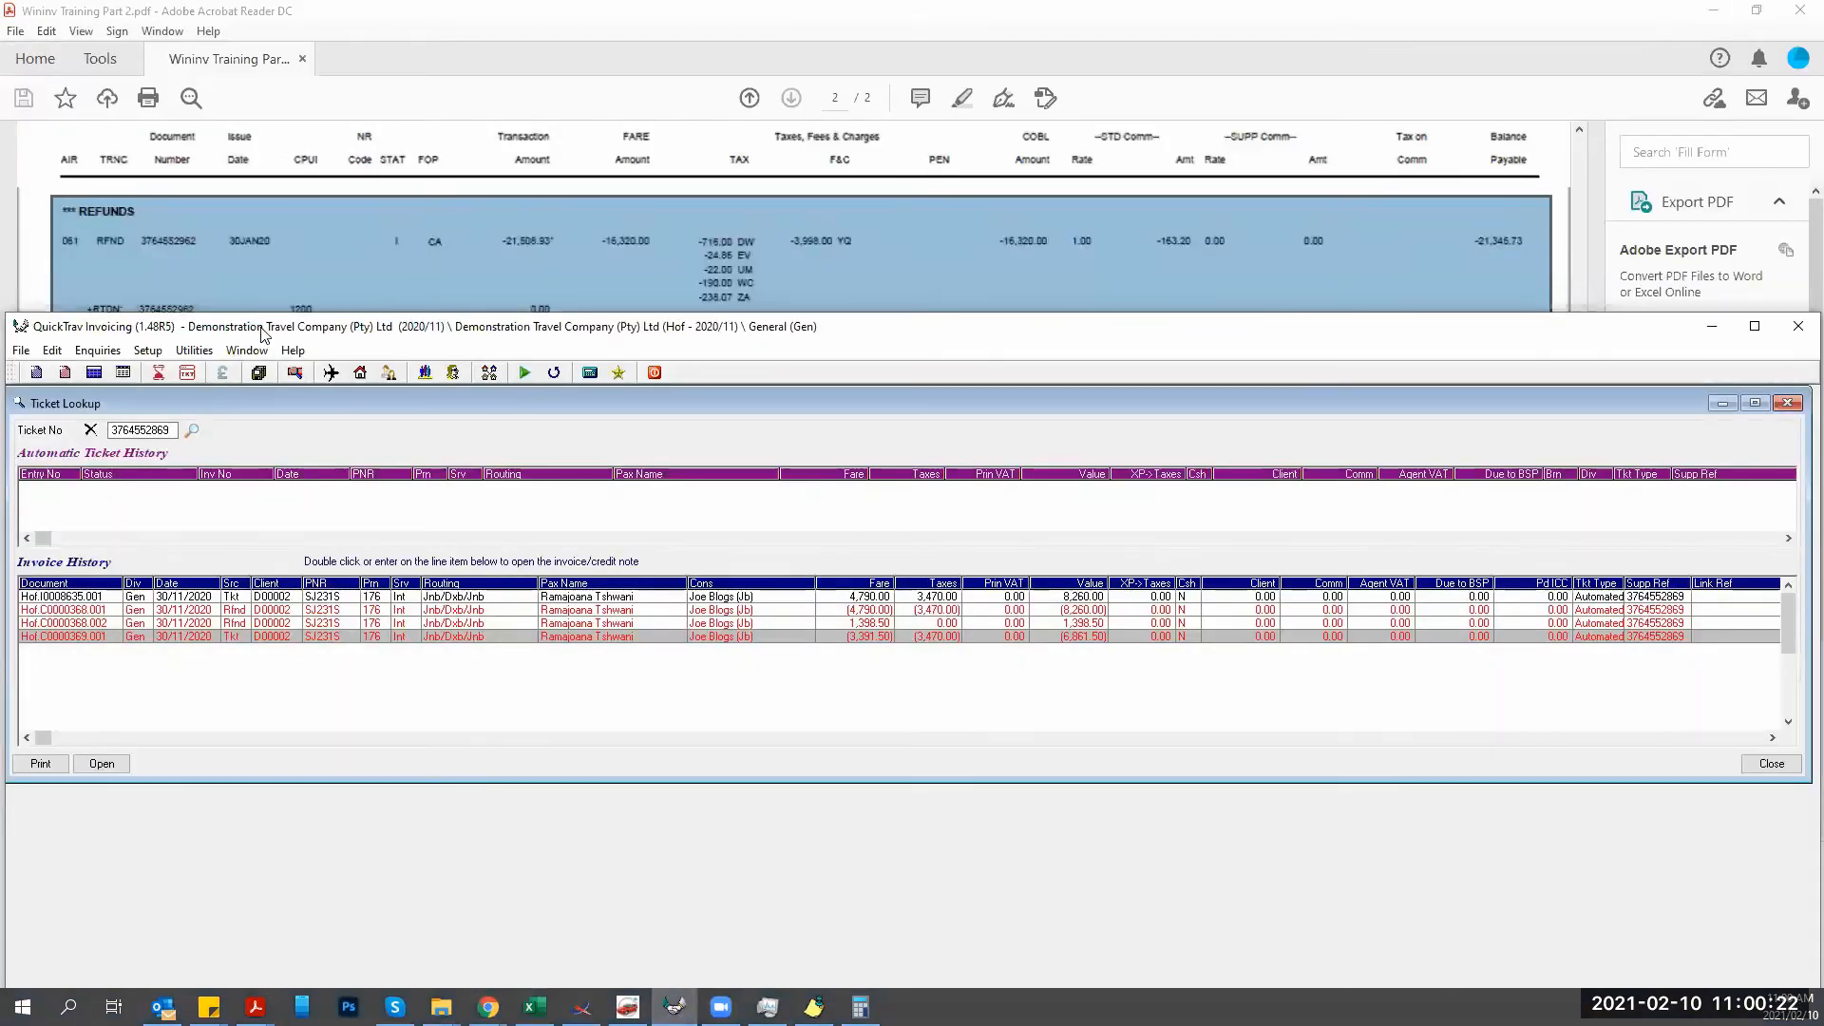
pyautogui.moveTo(264, 334); pyautogui.dragTo(249, 333)
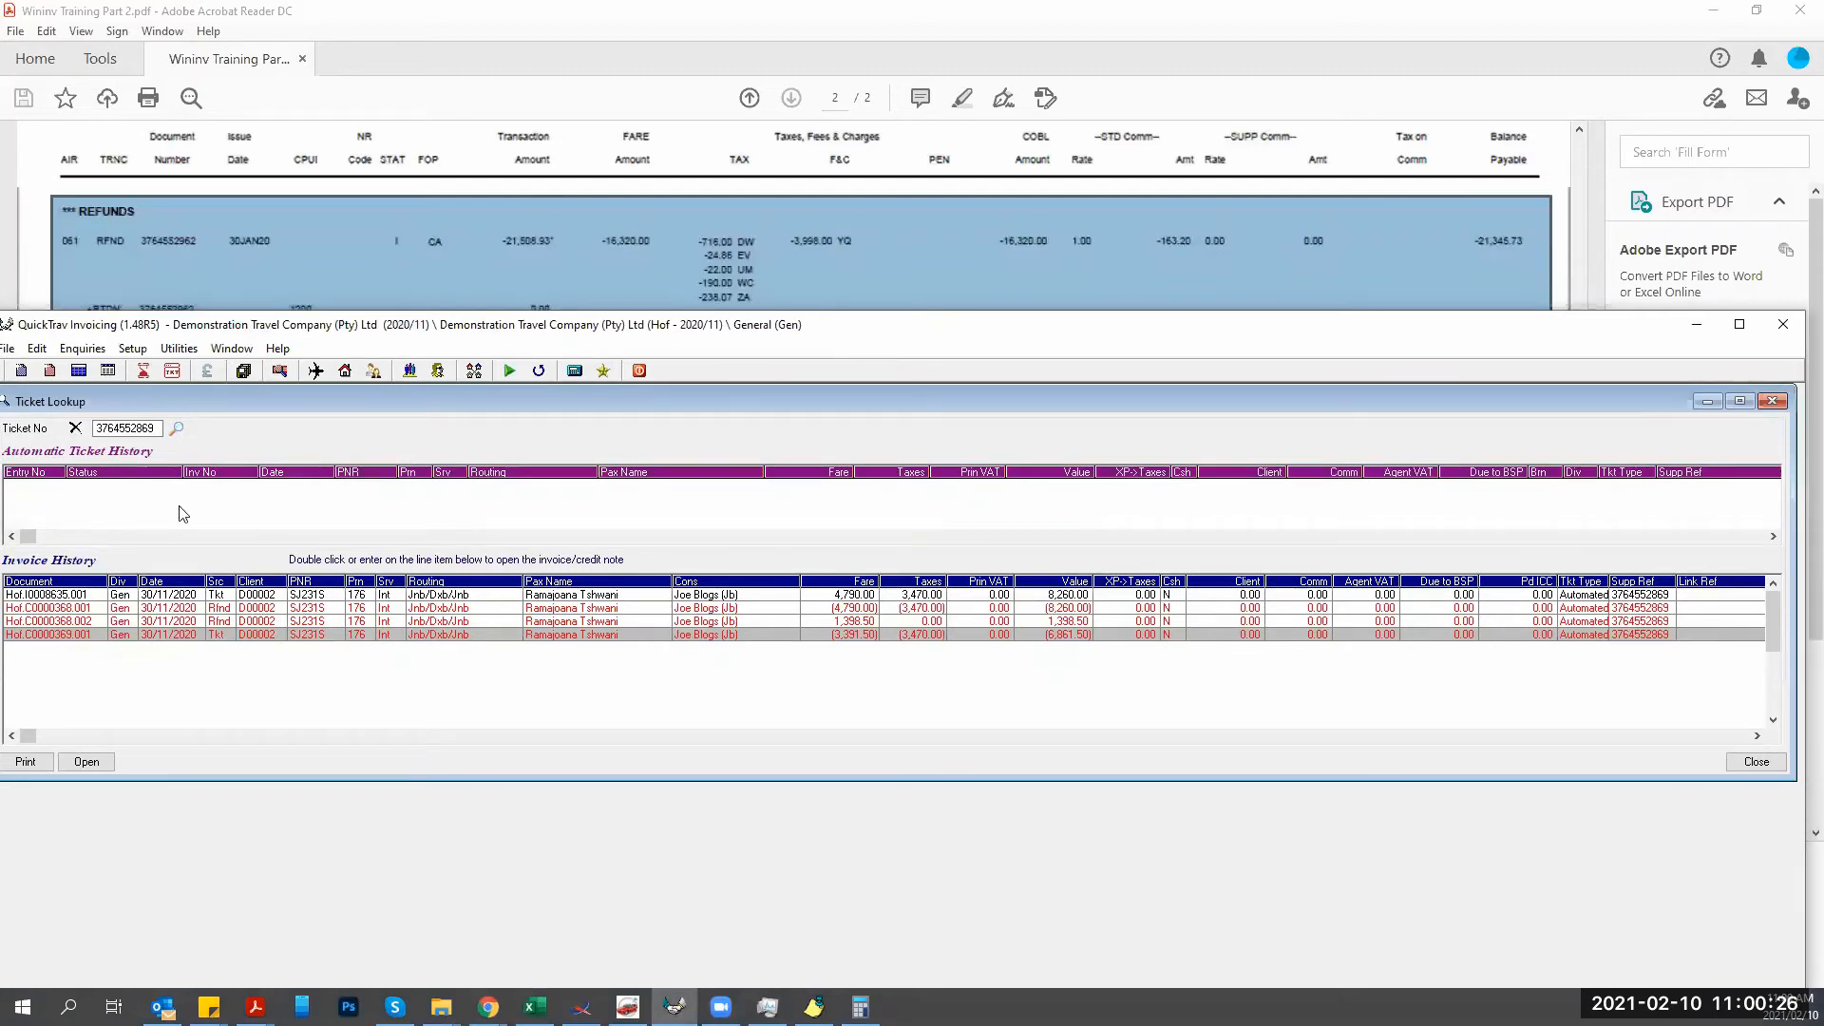
pyautogui.doubleClick(158, 429)
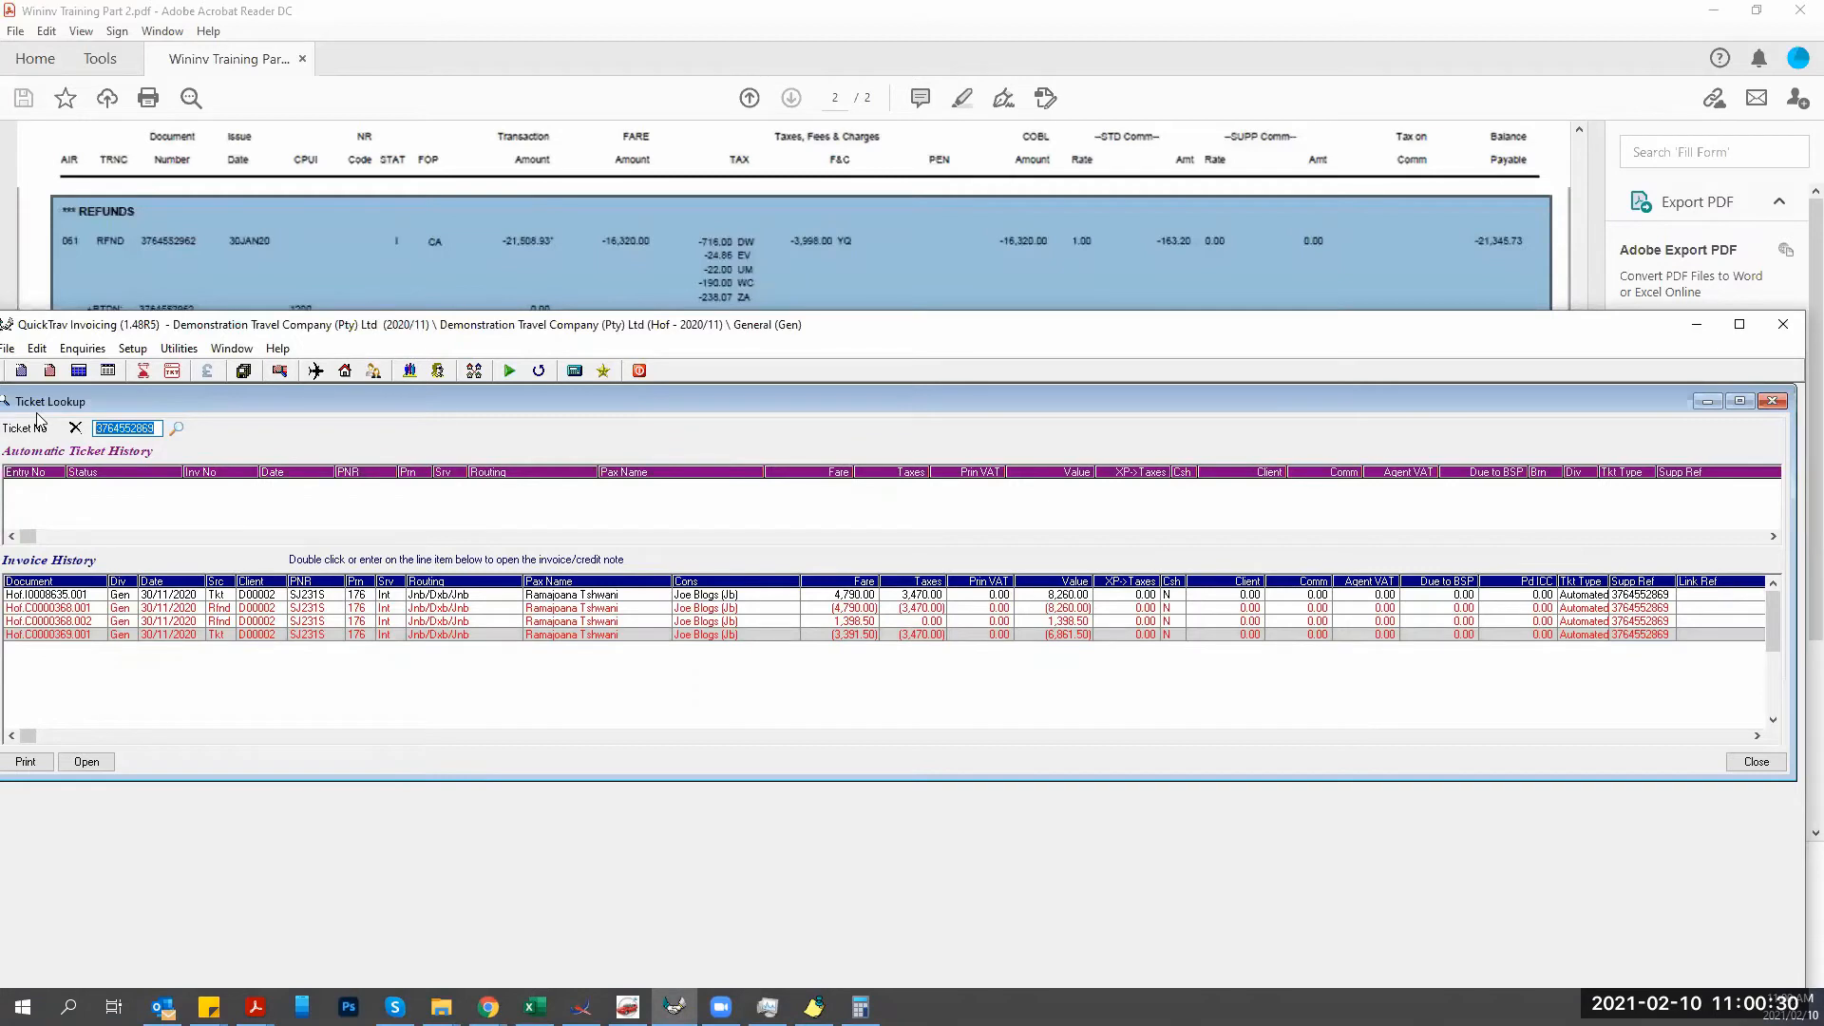
pyautogui.press('Return')
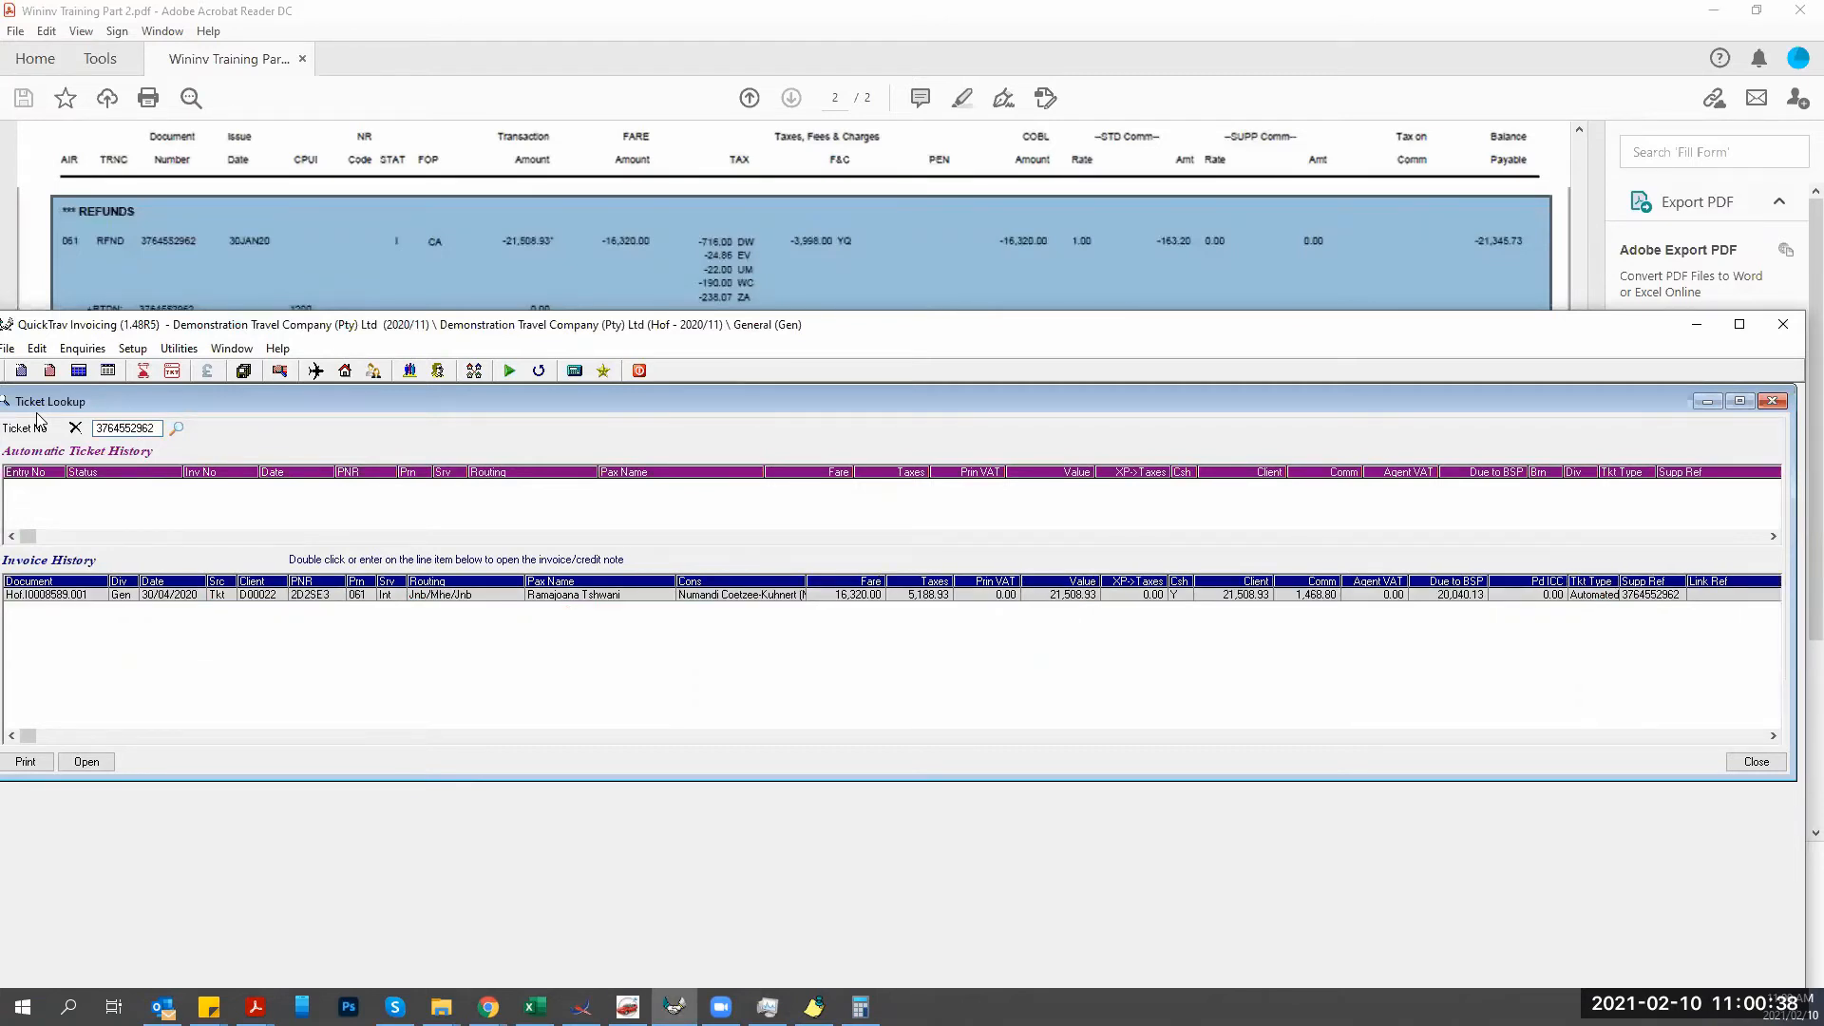
pyautogui.doubleClick(260, 597)
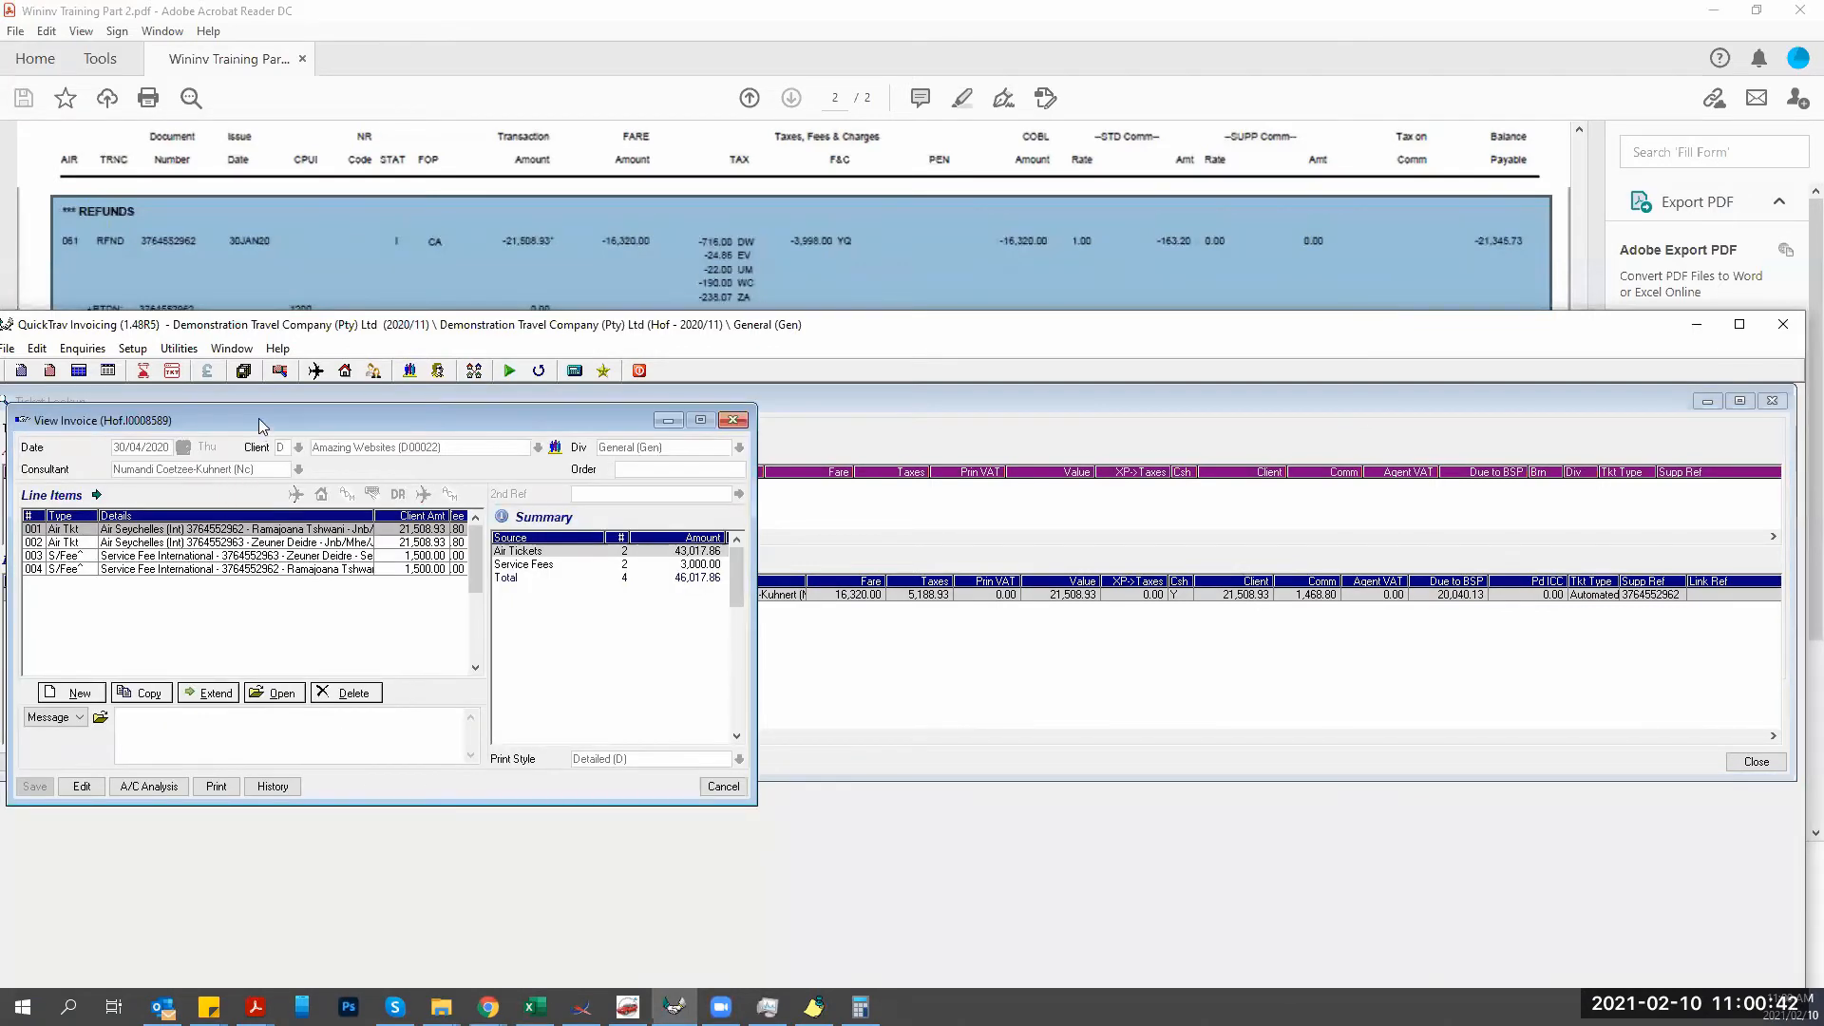
pyautogui.moveTo(275, 429); pyautogui.dragTo(529, 419)
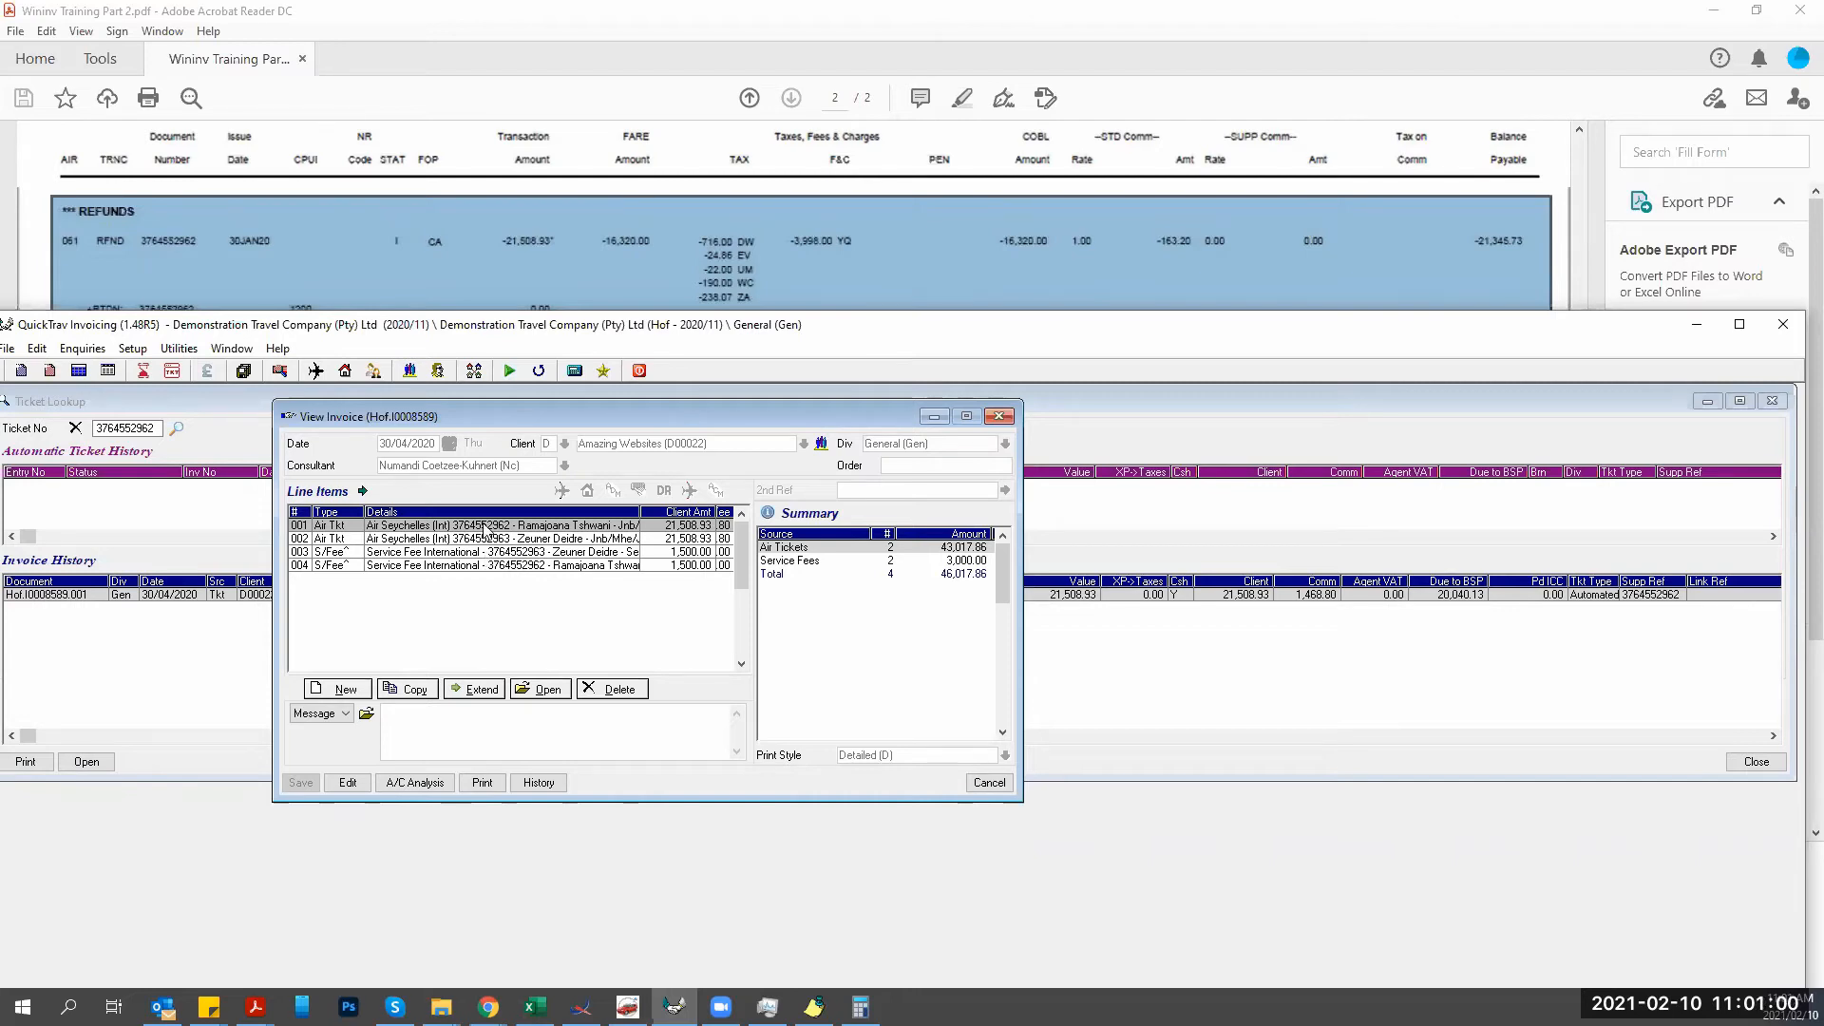
pyautogui.doubleClick(486, 527)
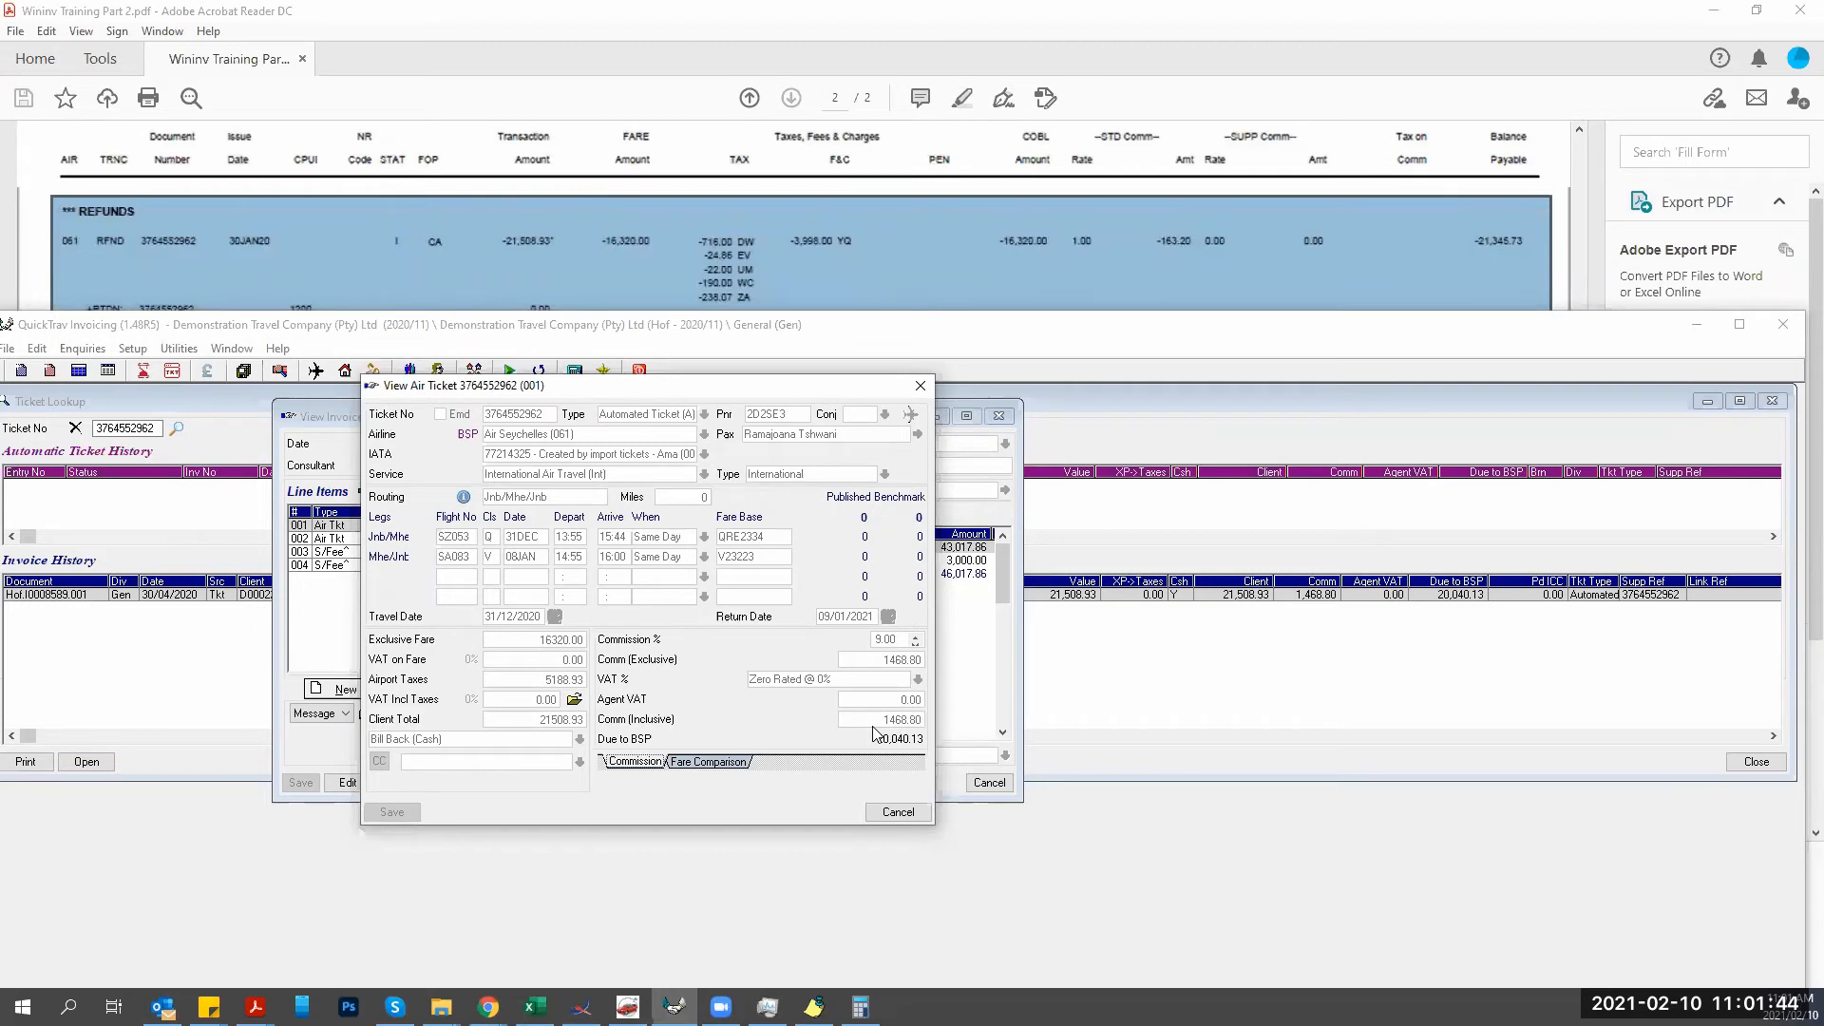
# Check the -163.20 commission in the PDF, close the ticket and invoice views, reopen Hof.I0008589.
pyautogui.click(1142, 241)
pyautogui.moveTo(1129, 210); pyautogui.dragTo(1221, 284)
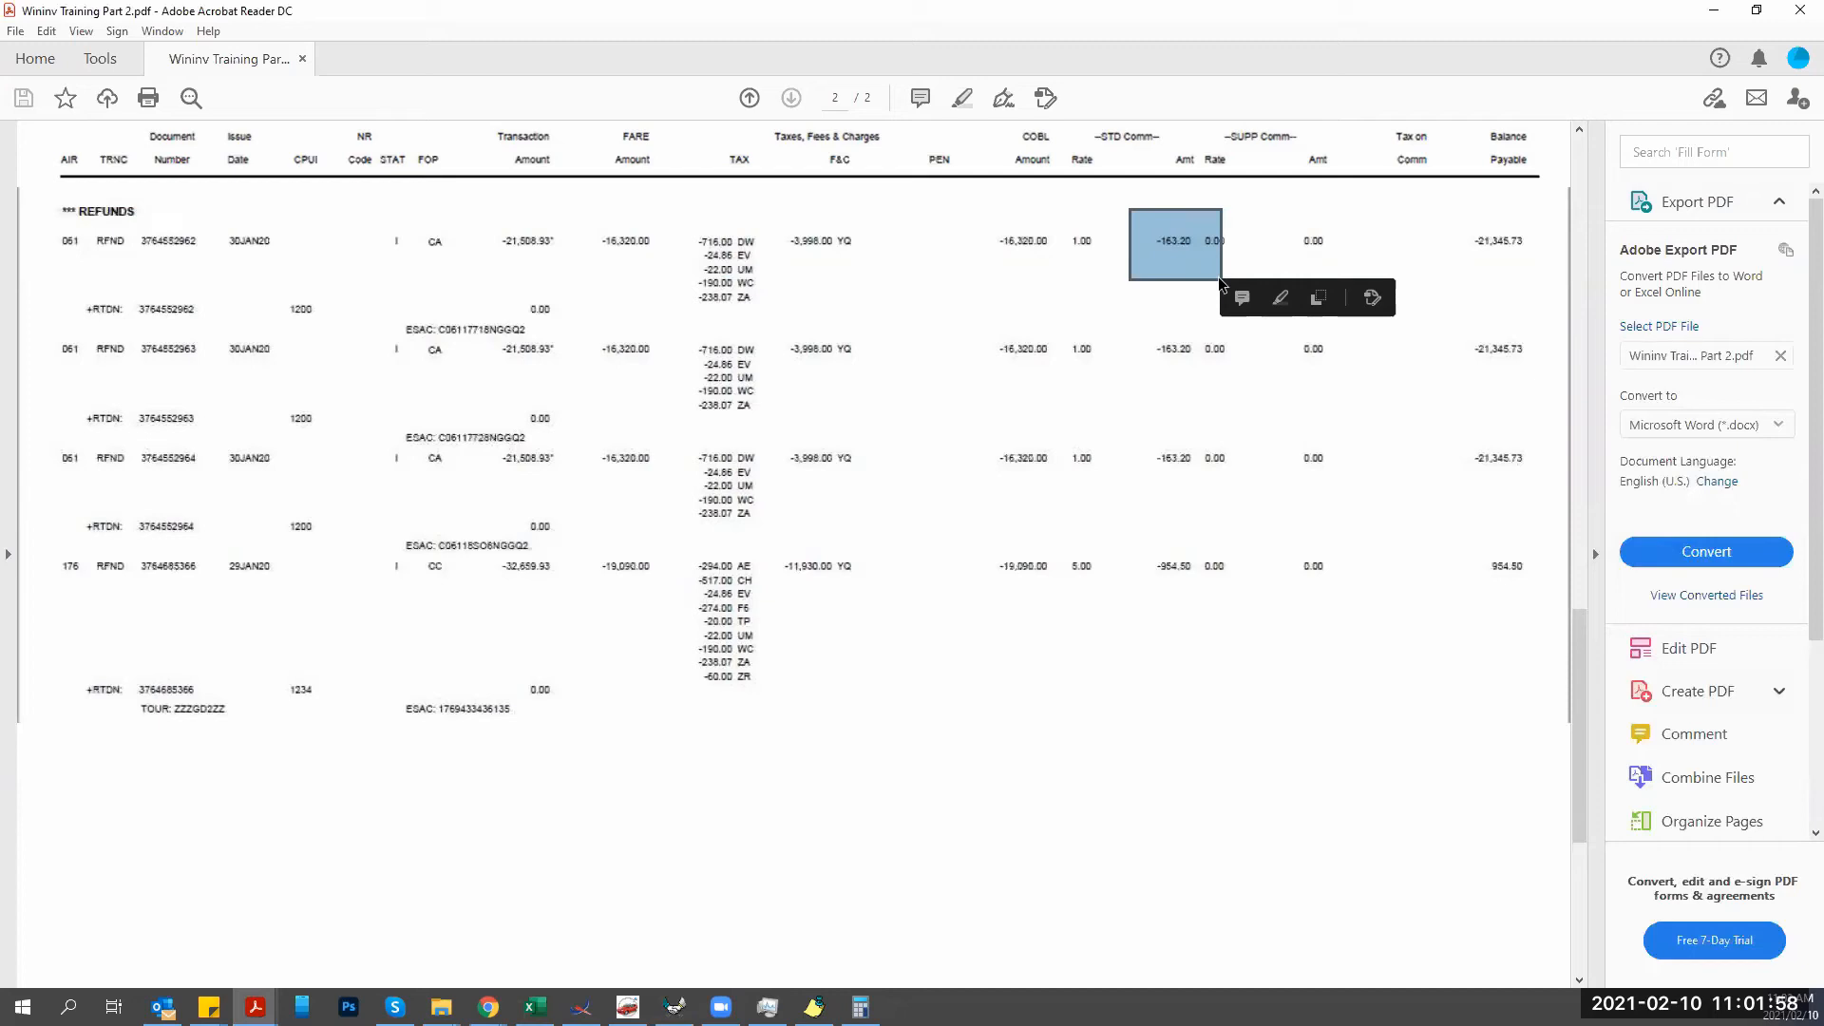
pyautogui.click(673, 1007)
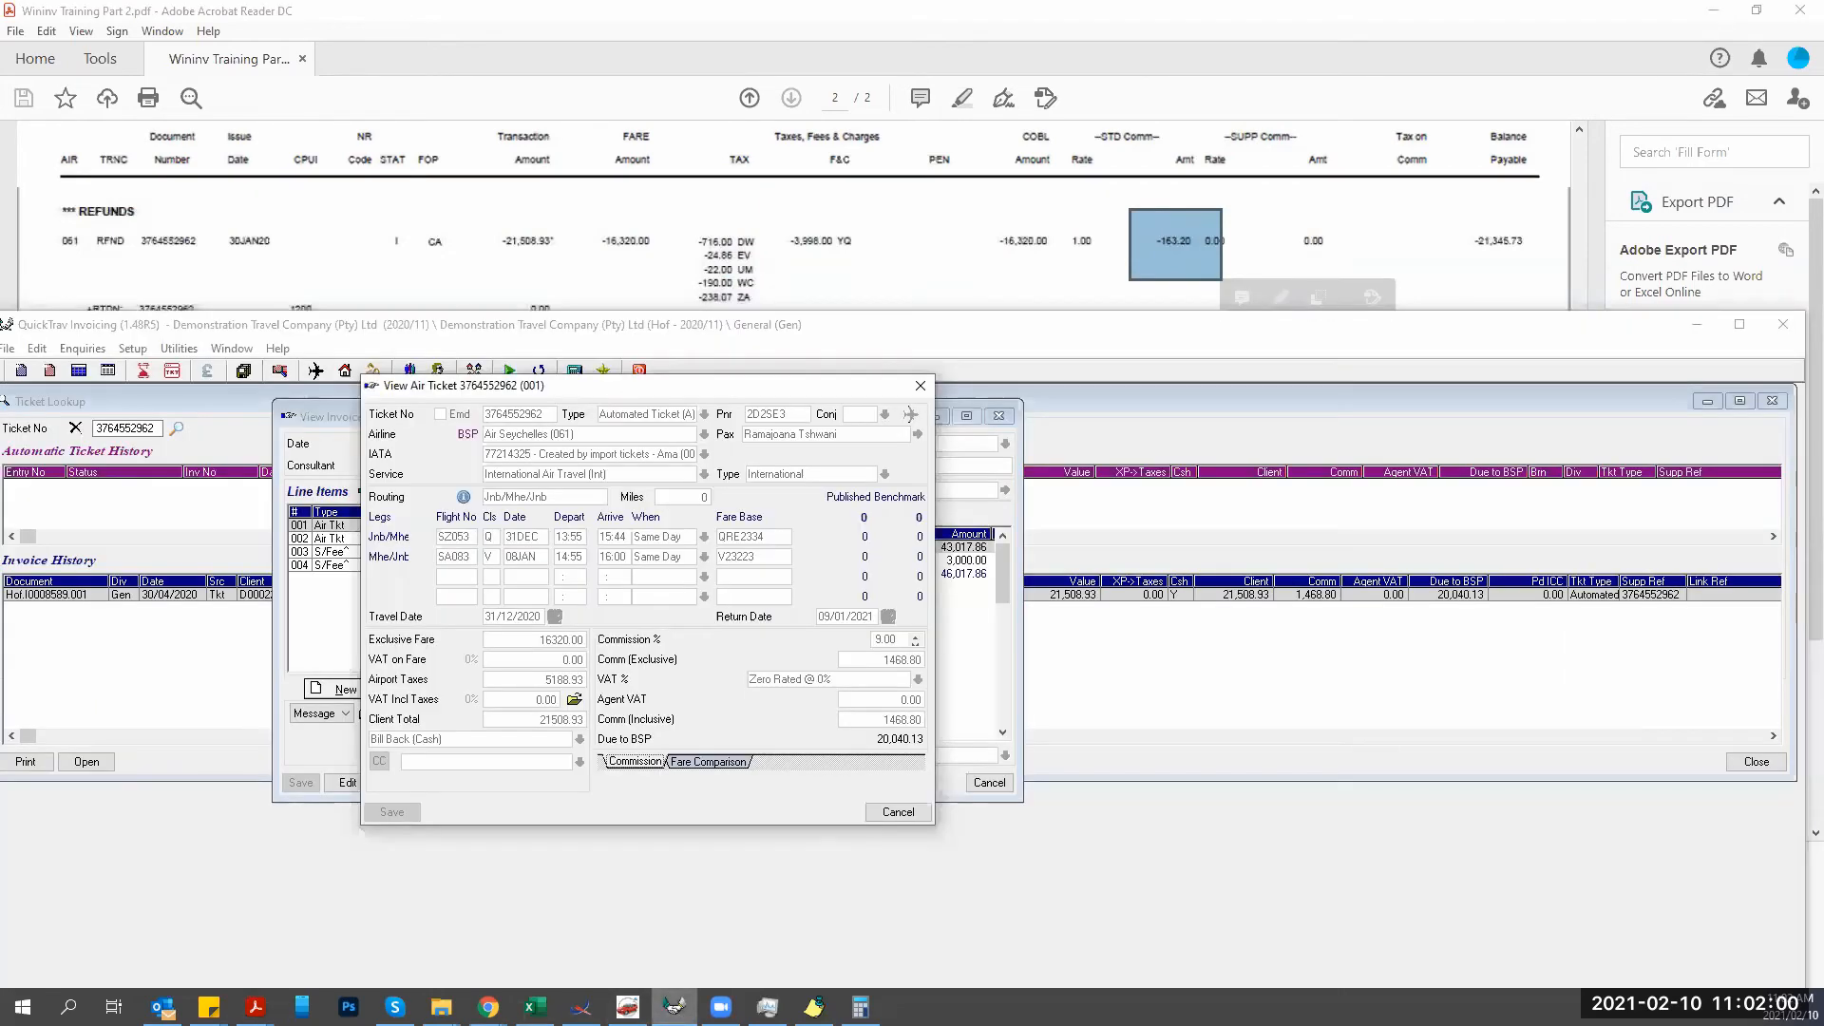
pyautogui.click(897, 812)
pyautogui.click(989, 781)
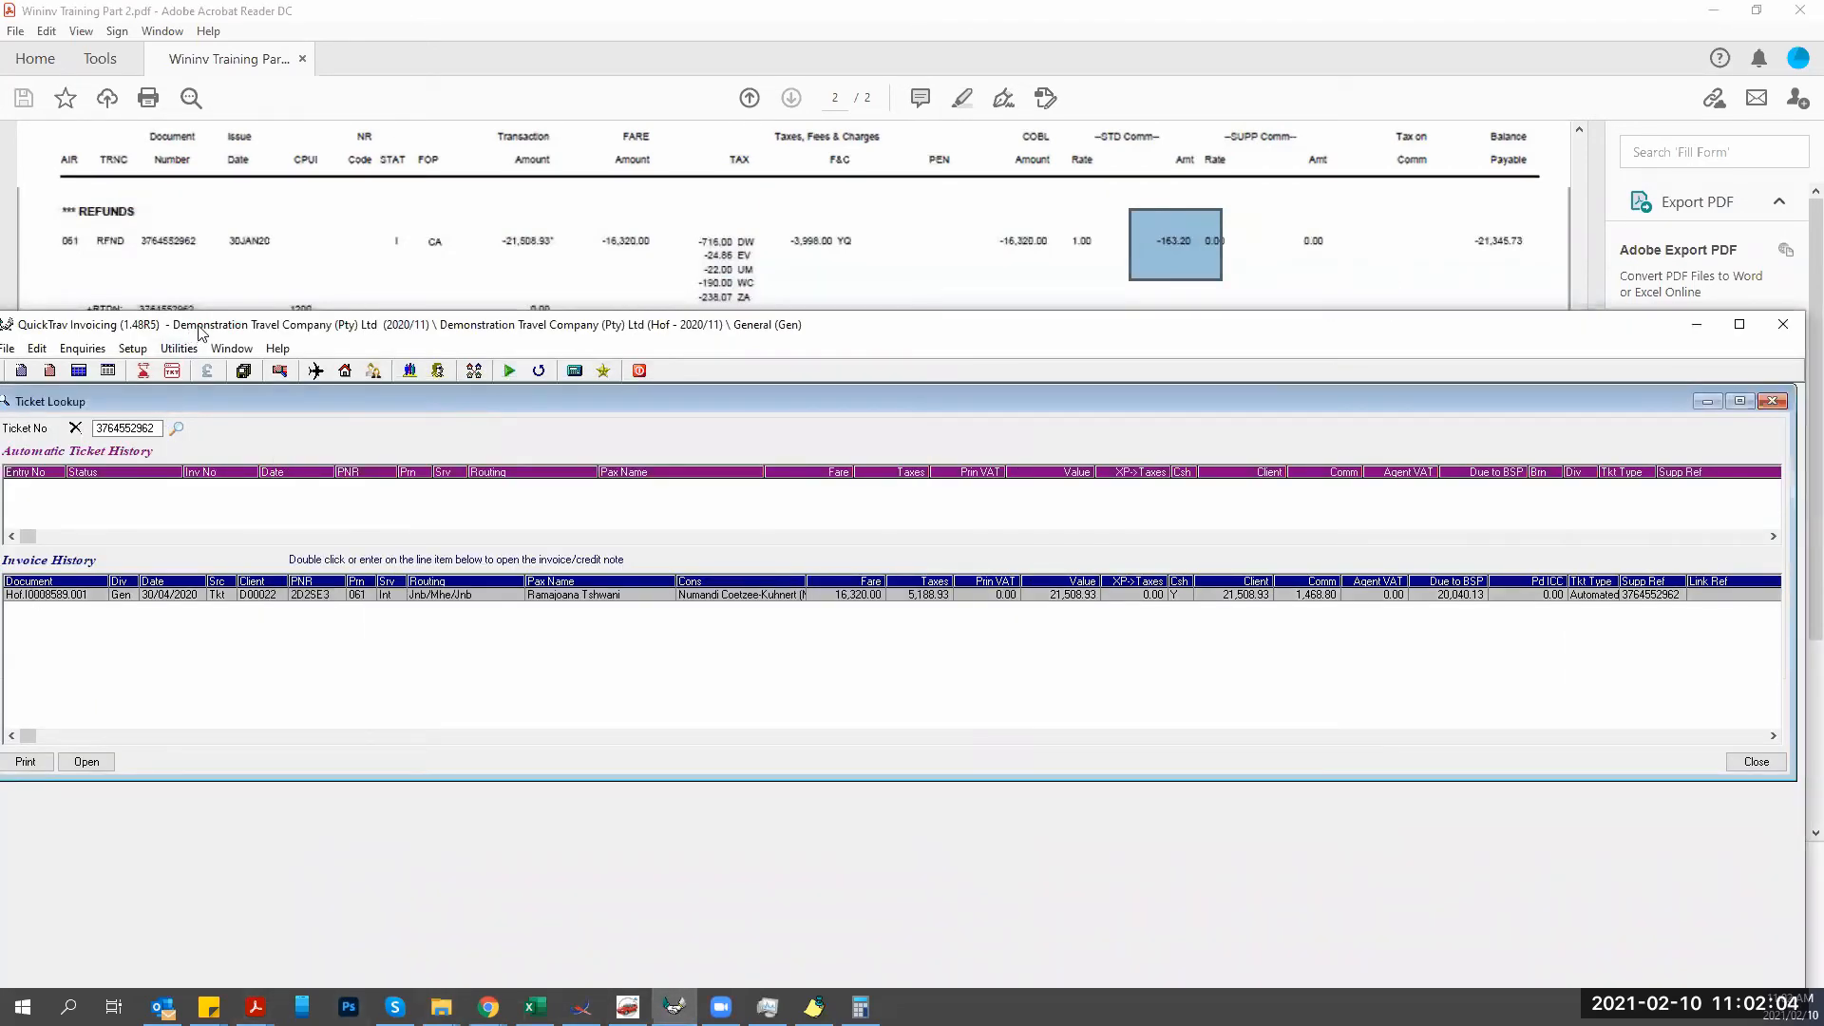
pyautogui.moveTo(201, 330); pyautogui.dragTo(216, 315)
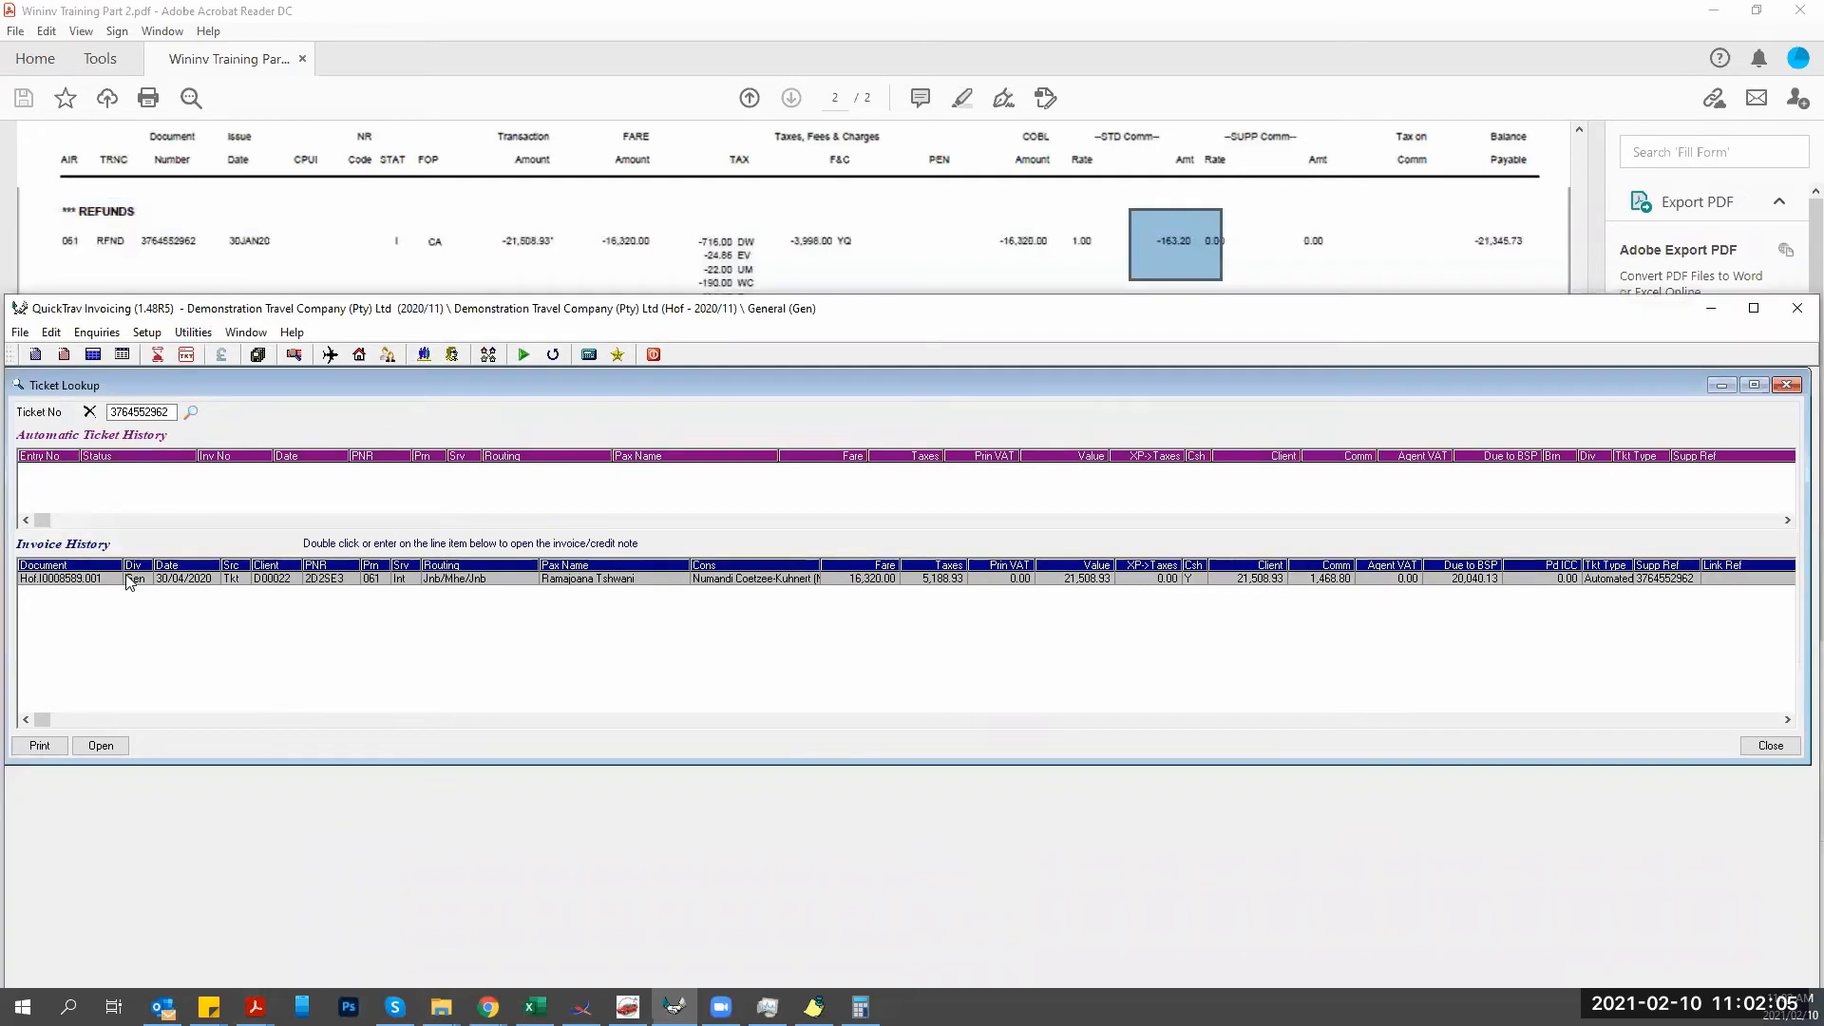
pyautogui.doubleClick(263, 582)
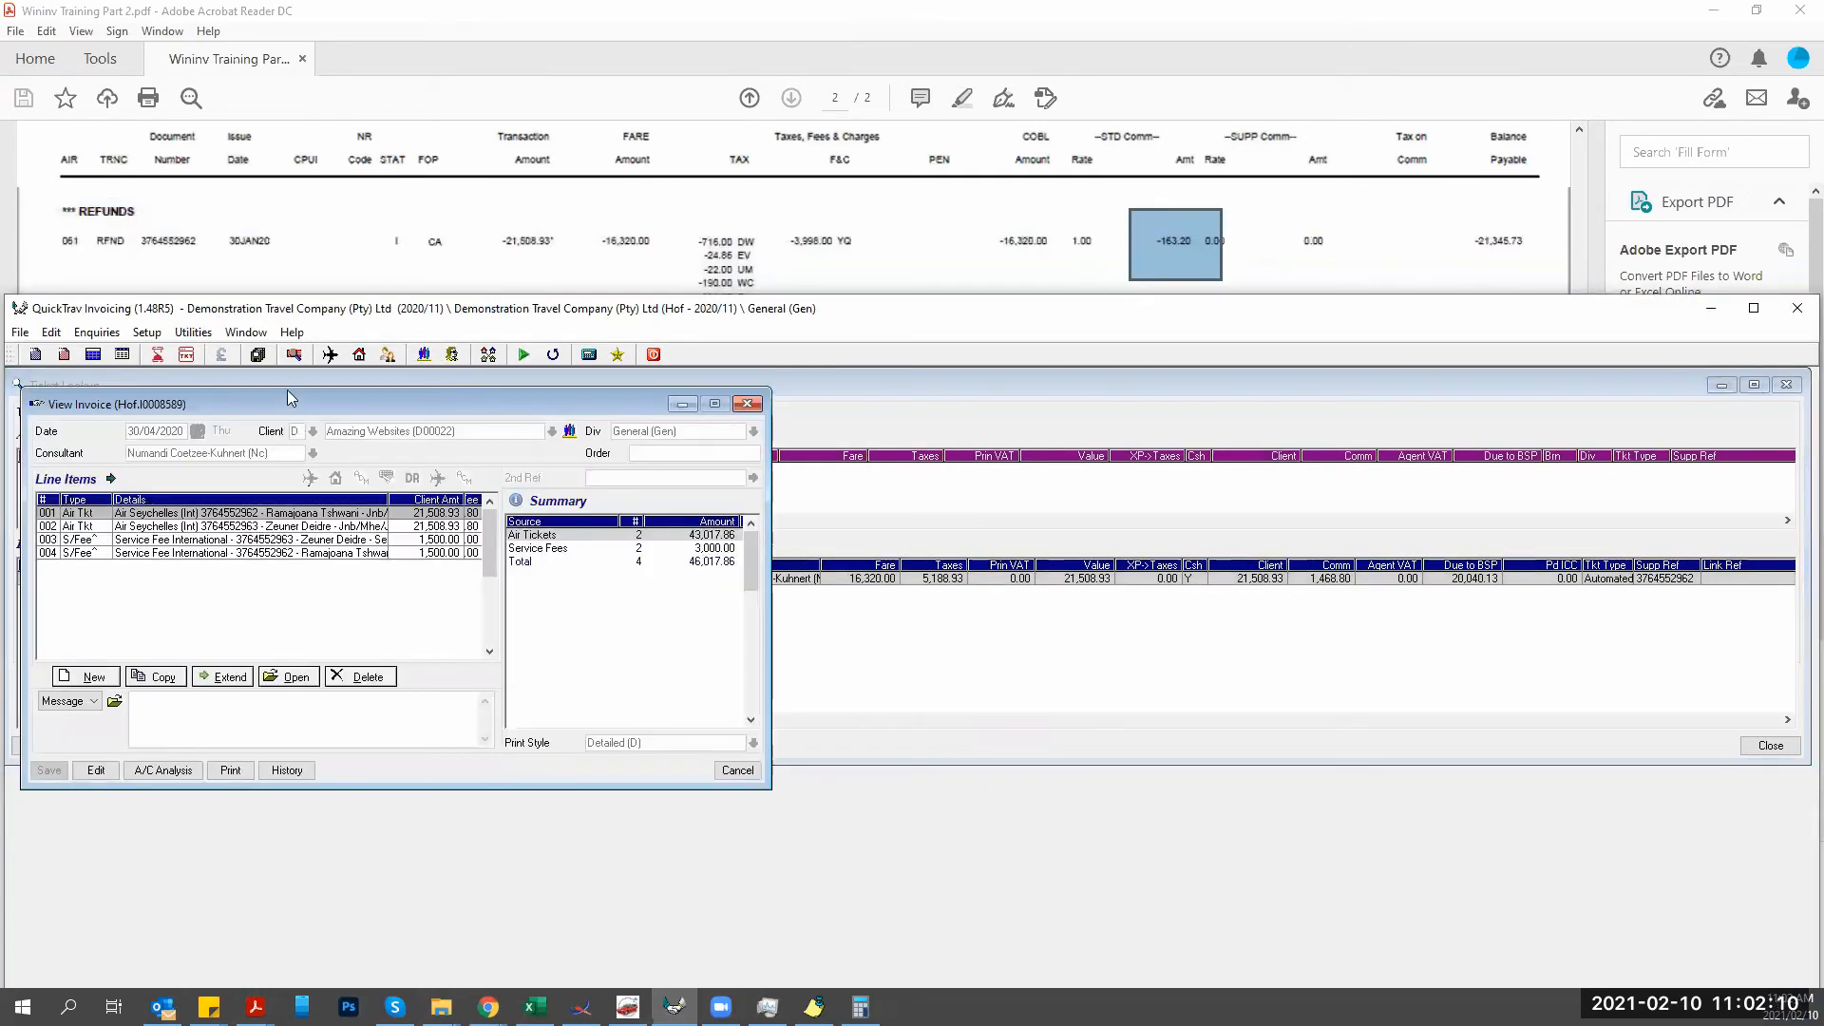
# Drag the View Invoice window for Hof.I0008589 to the right side of the screen.
pyautogui.moveTo(297, 409); pyautogui.dragTo(312, 418)
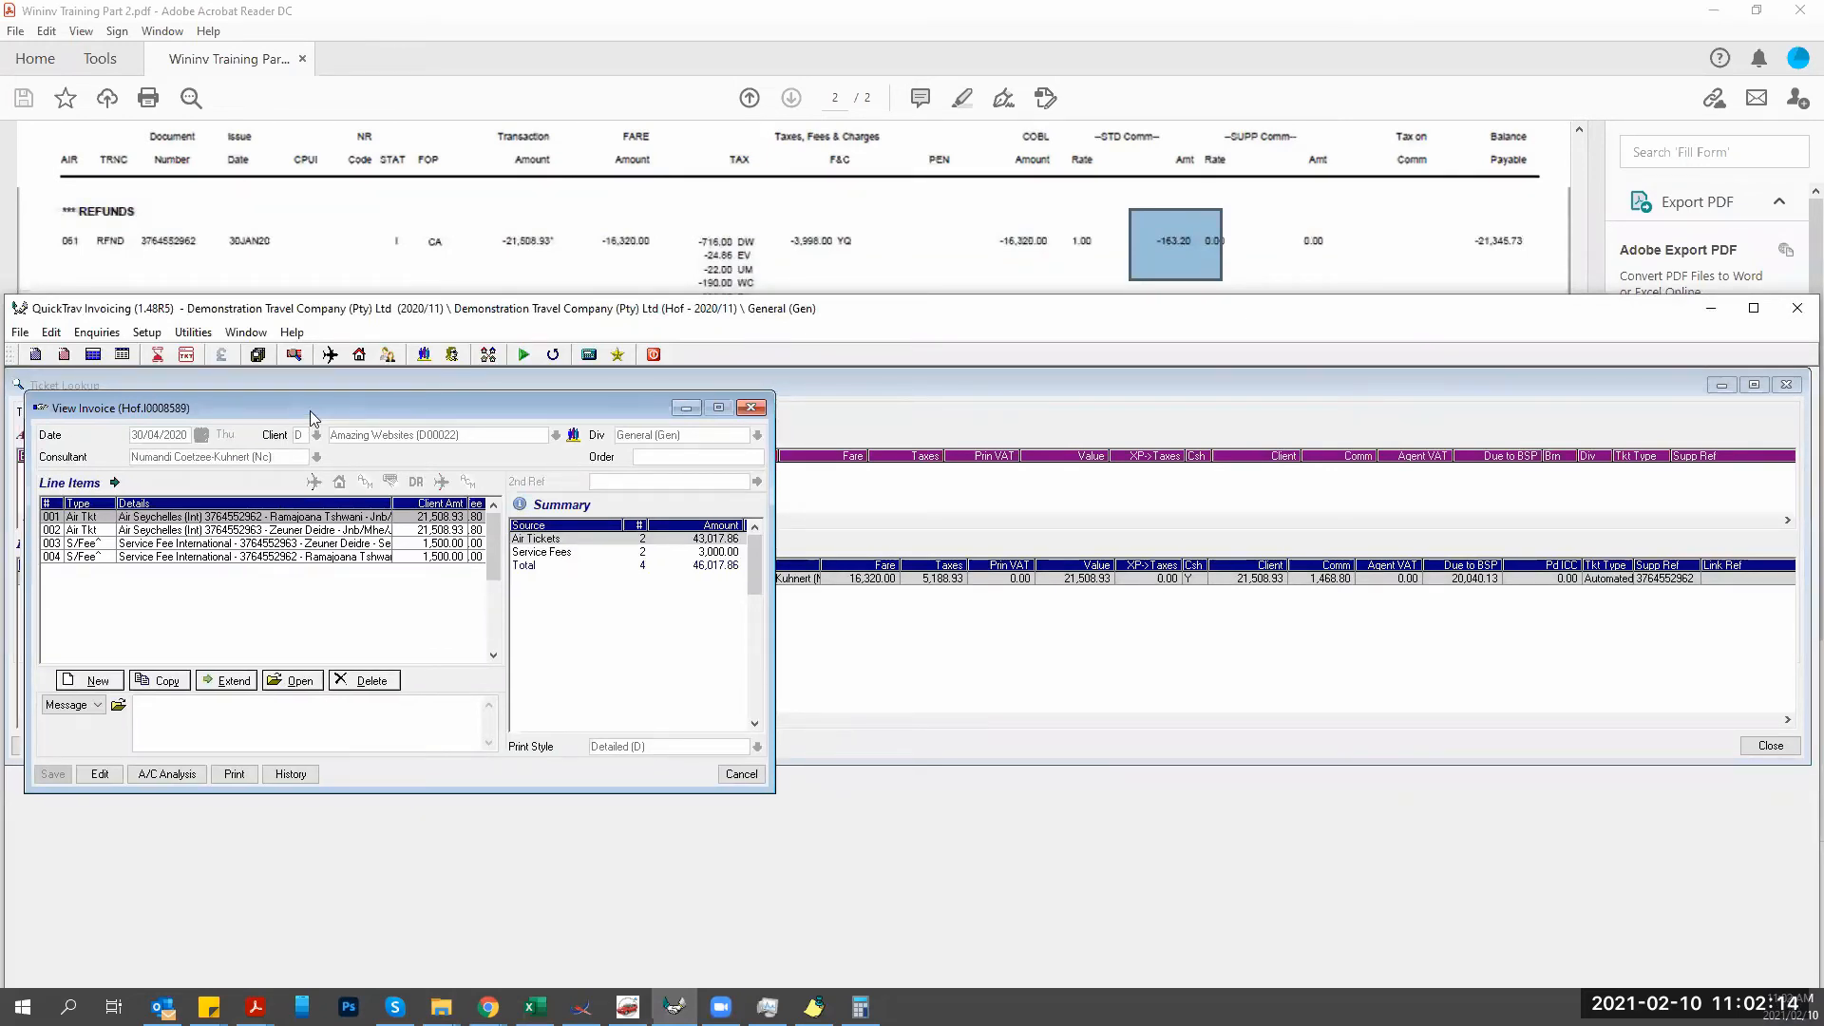
pyautogui.moveTo(312, 418); pyautogui.dragTo(1032, 425)
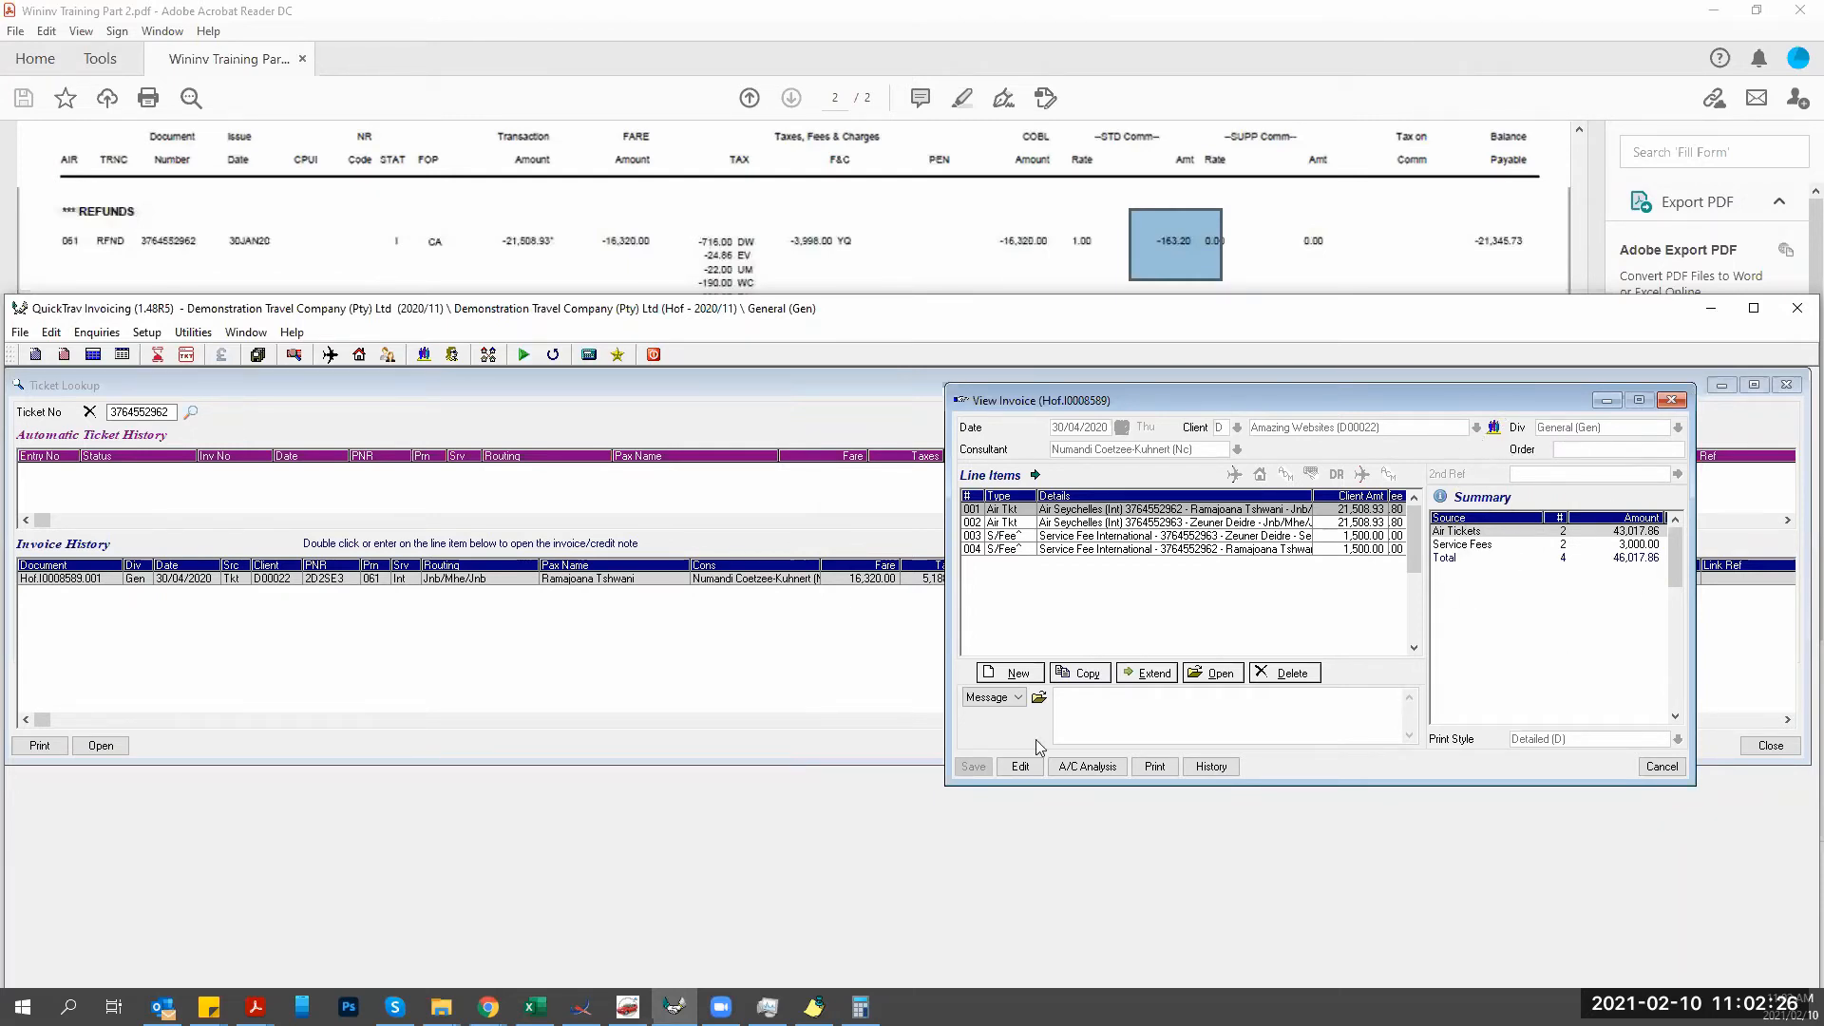
# Create credit note Hof.C0000370 with client code d22 (Amazing Websites, D00022).
pyautogui.click(65, 355)
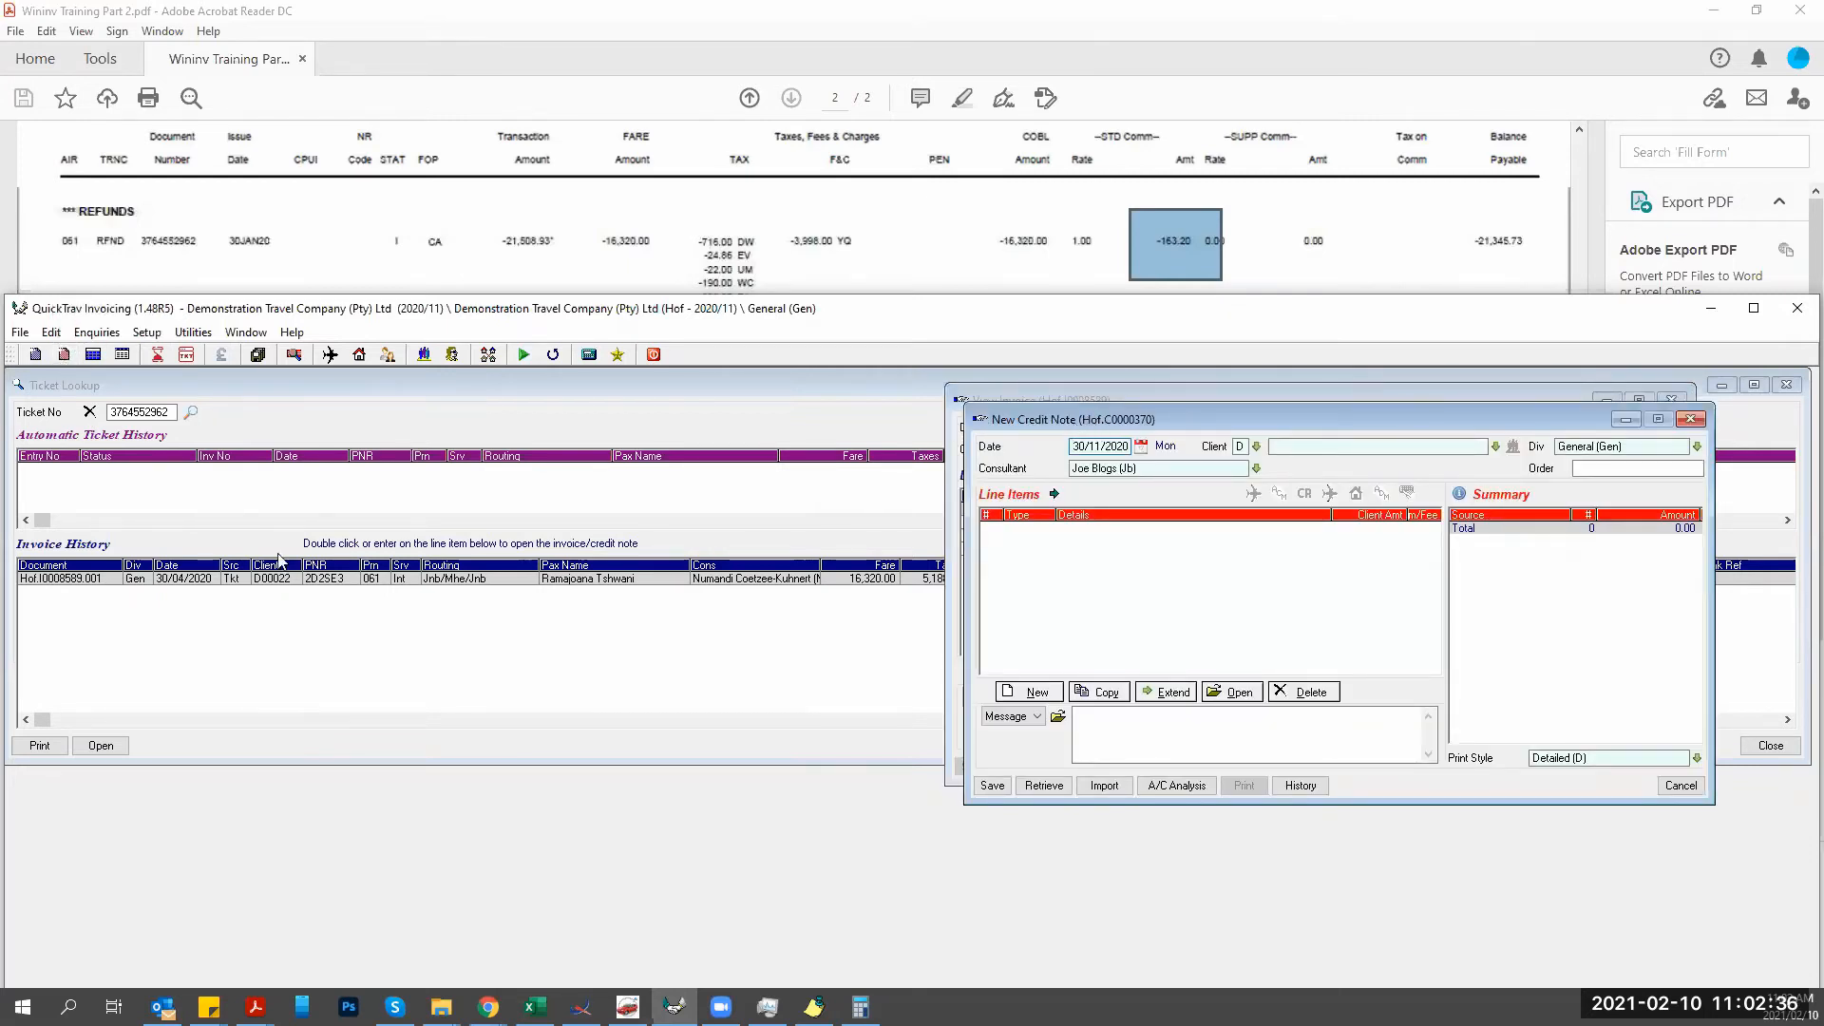
pyautogui.moveTo(1076, 424); pyautogui.dragTo(174, 500)
pyautogui.click(370, 520)
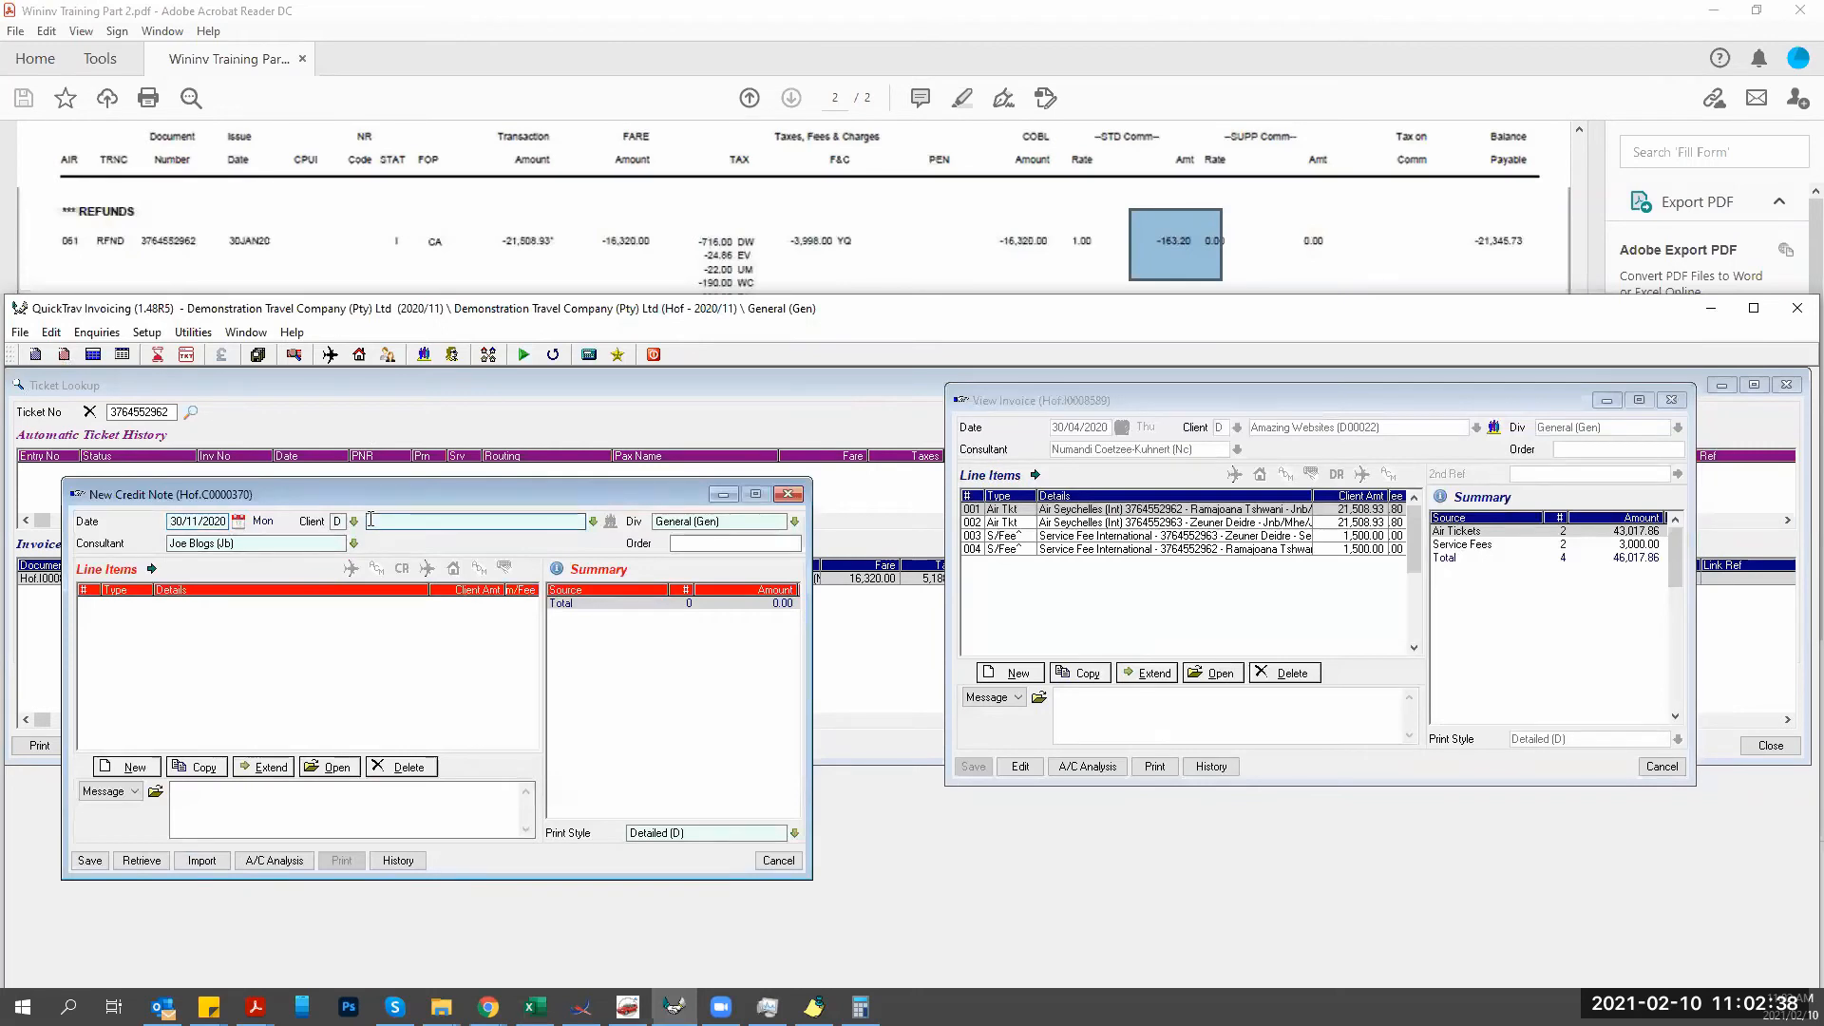
pyautogui.write('d22')
pyautogui.press('Tab')
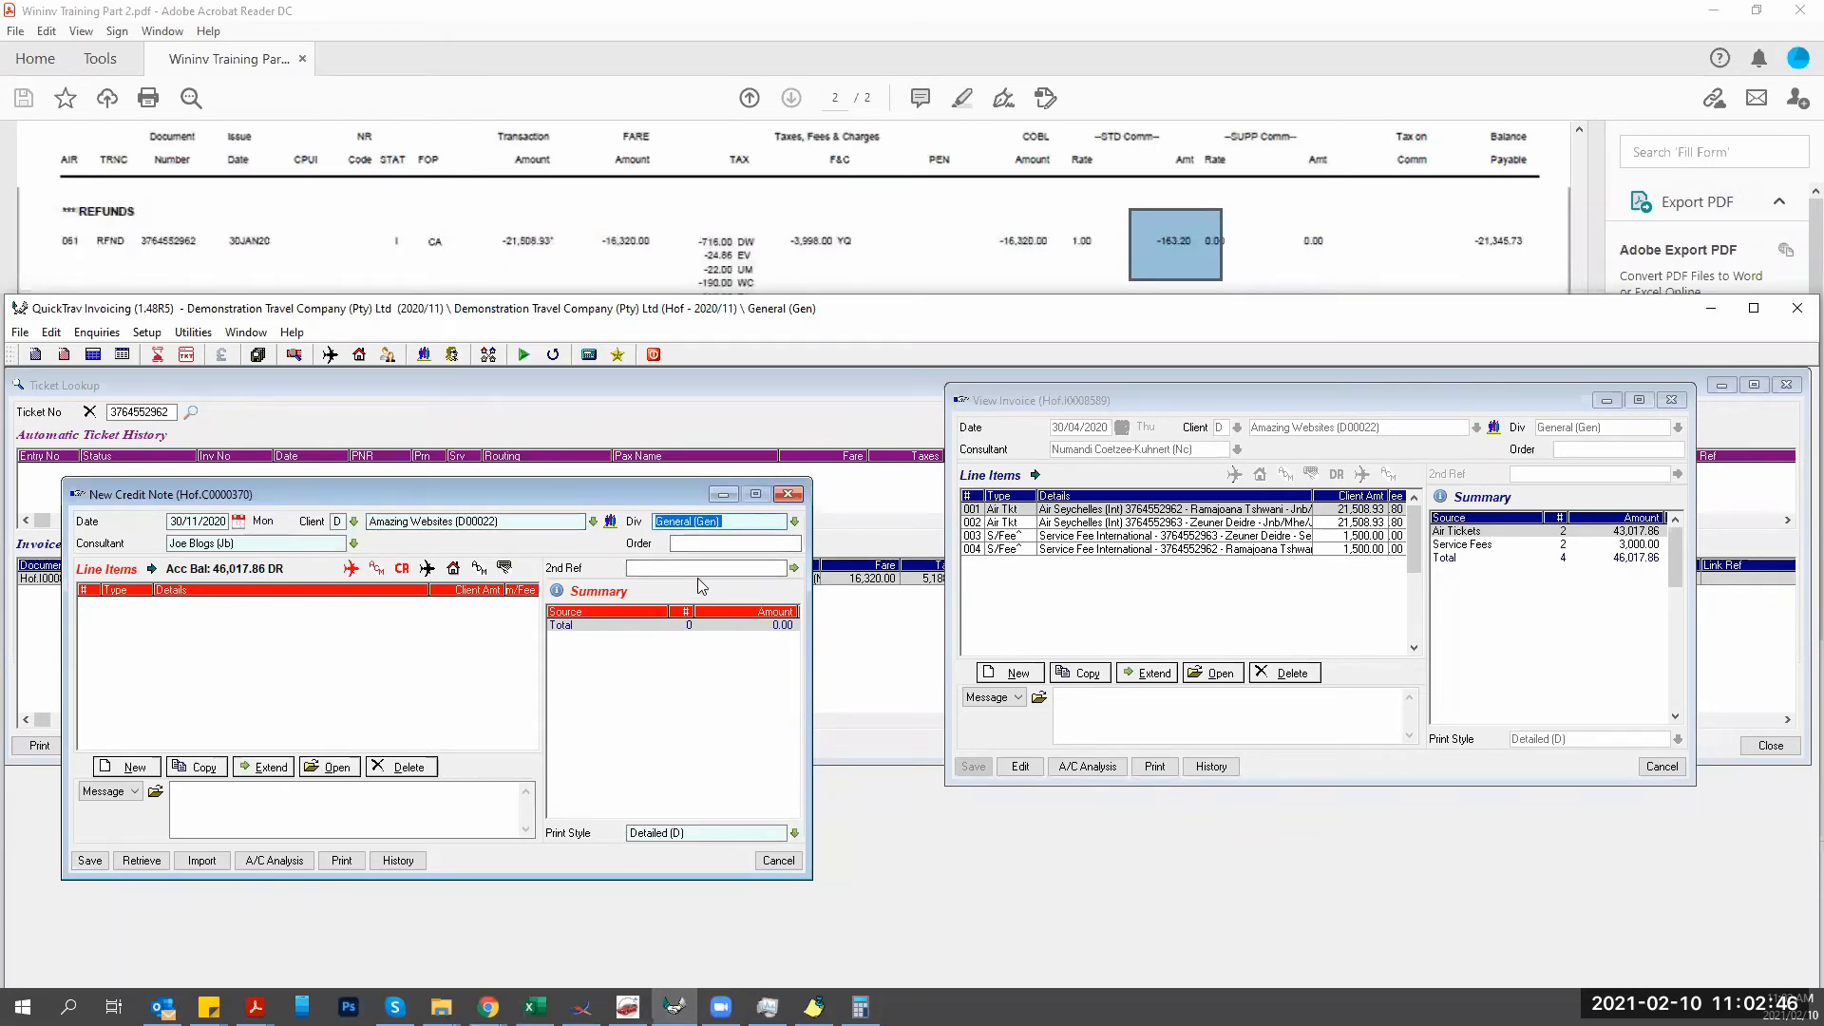
pyautogui.click(127, 766)
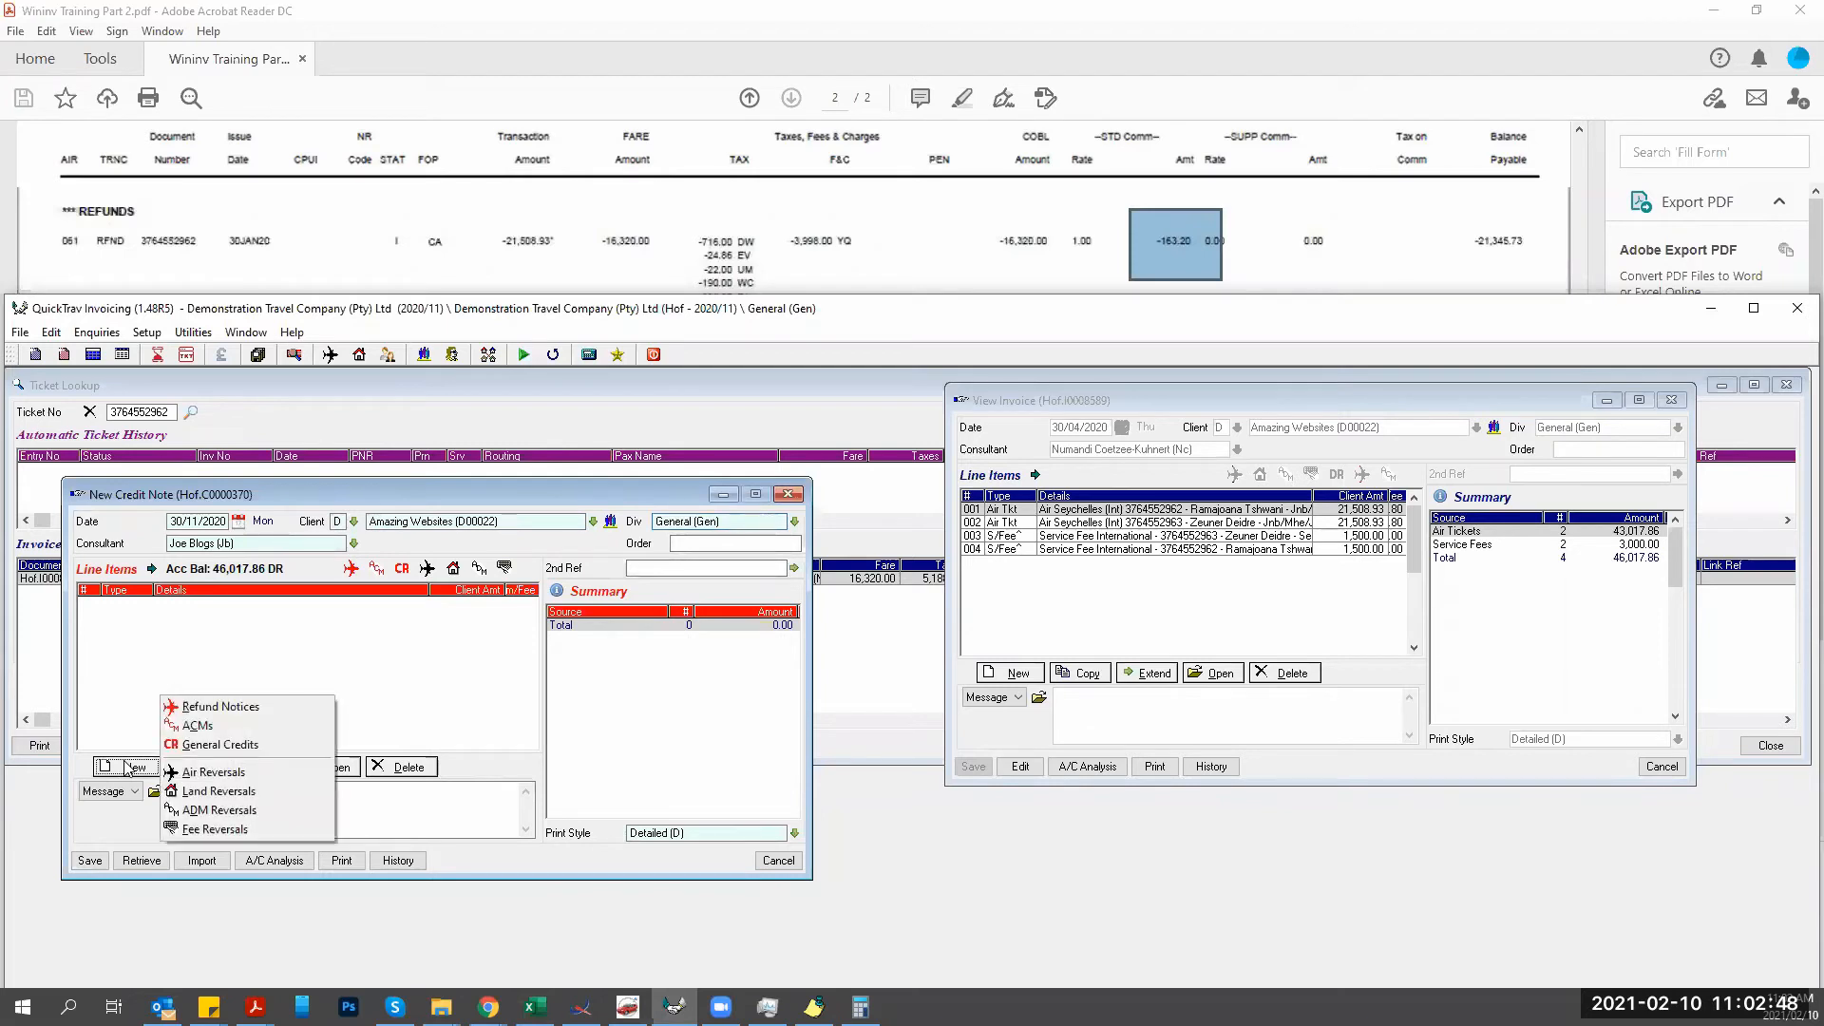
pyautogui.click(206, 719)
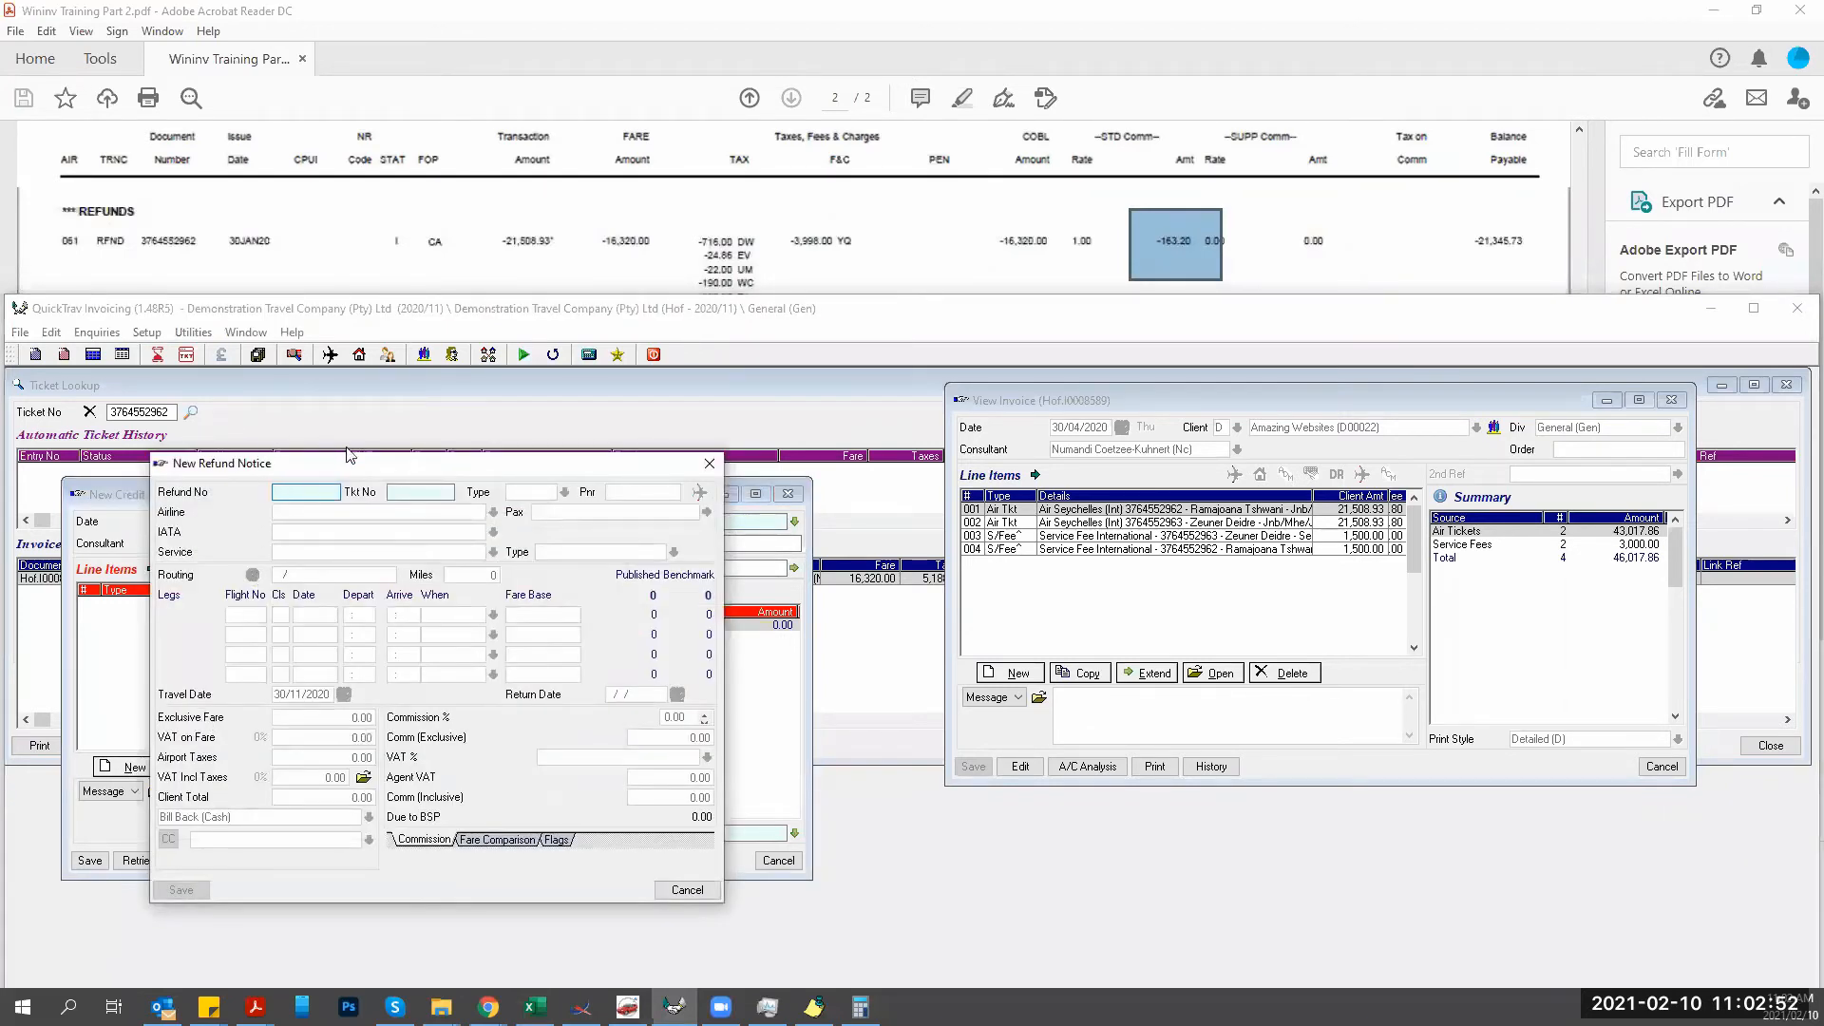
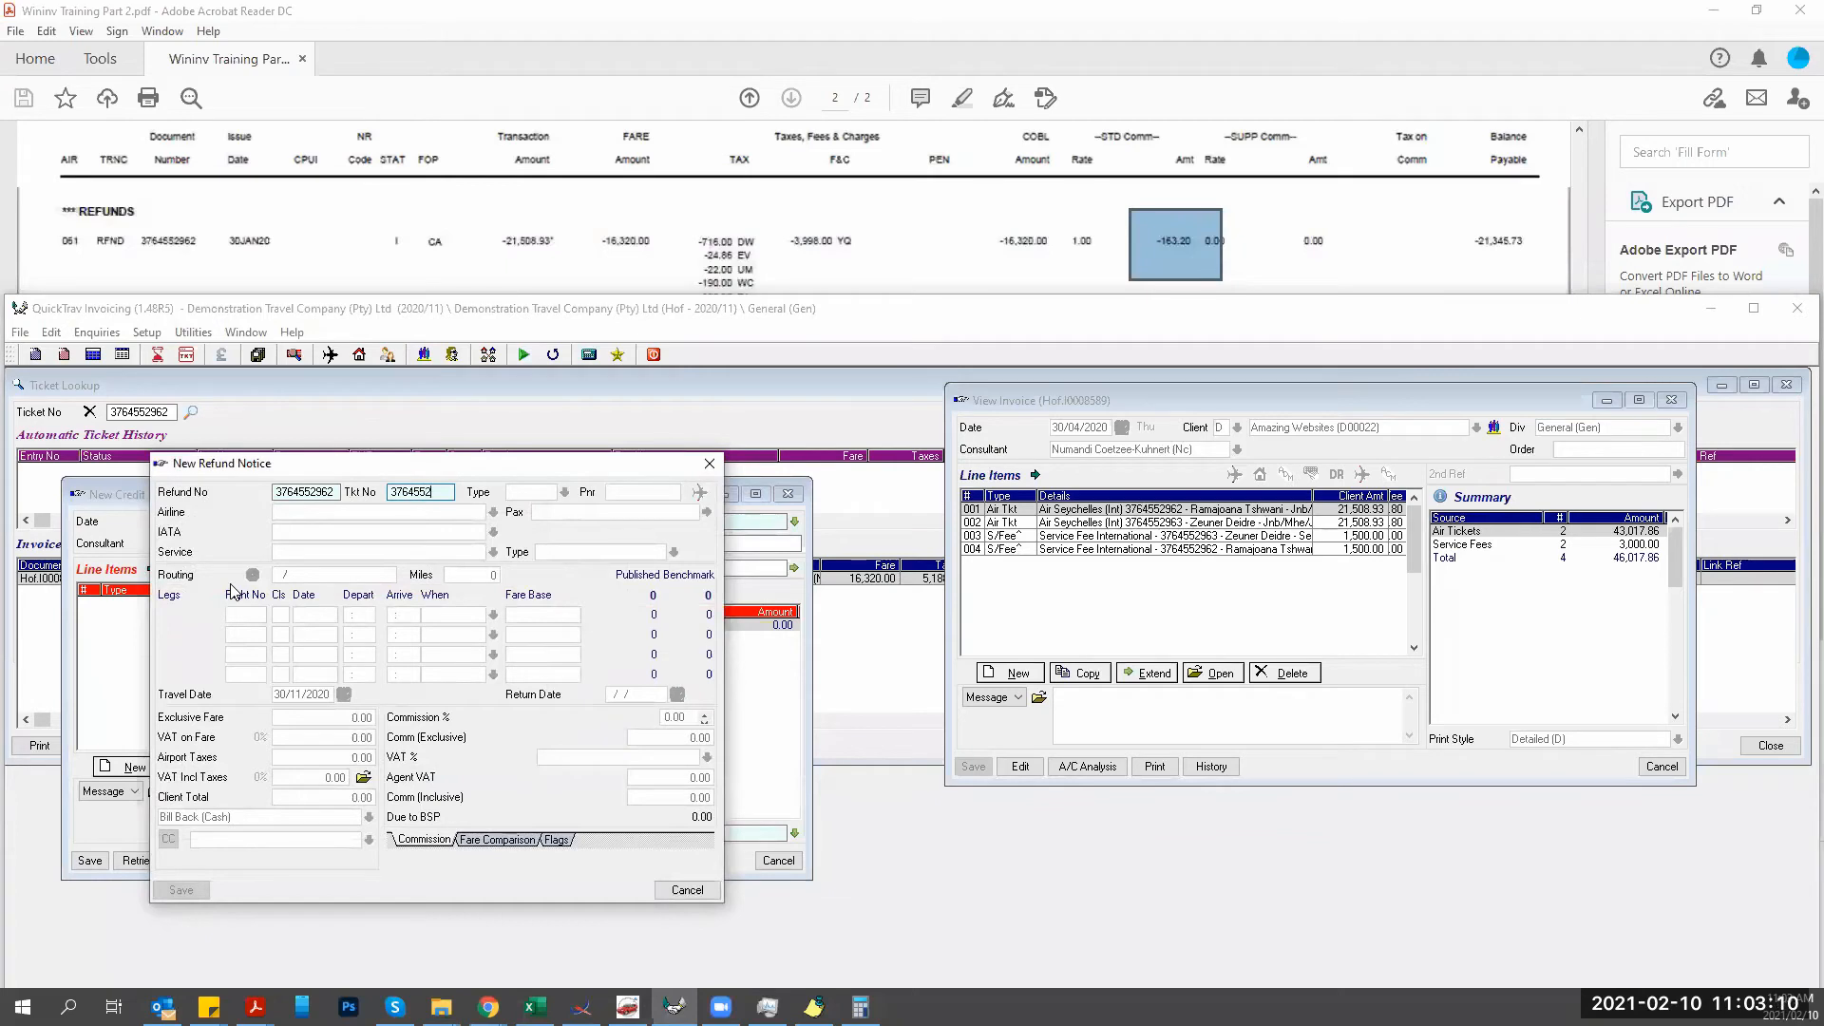
pyautogui.press('Tab')
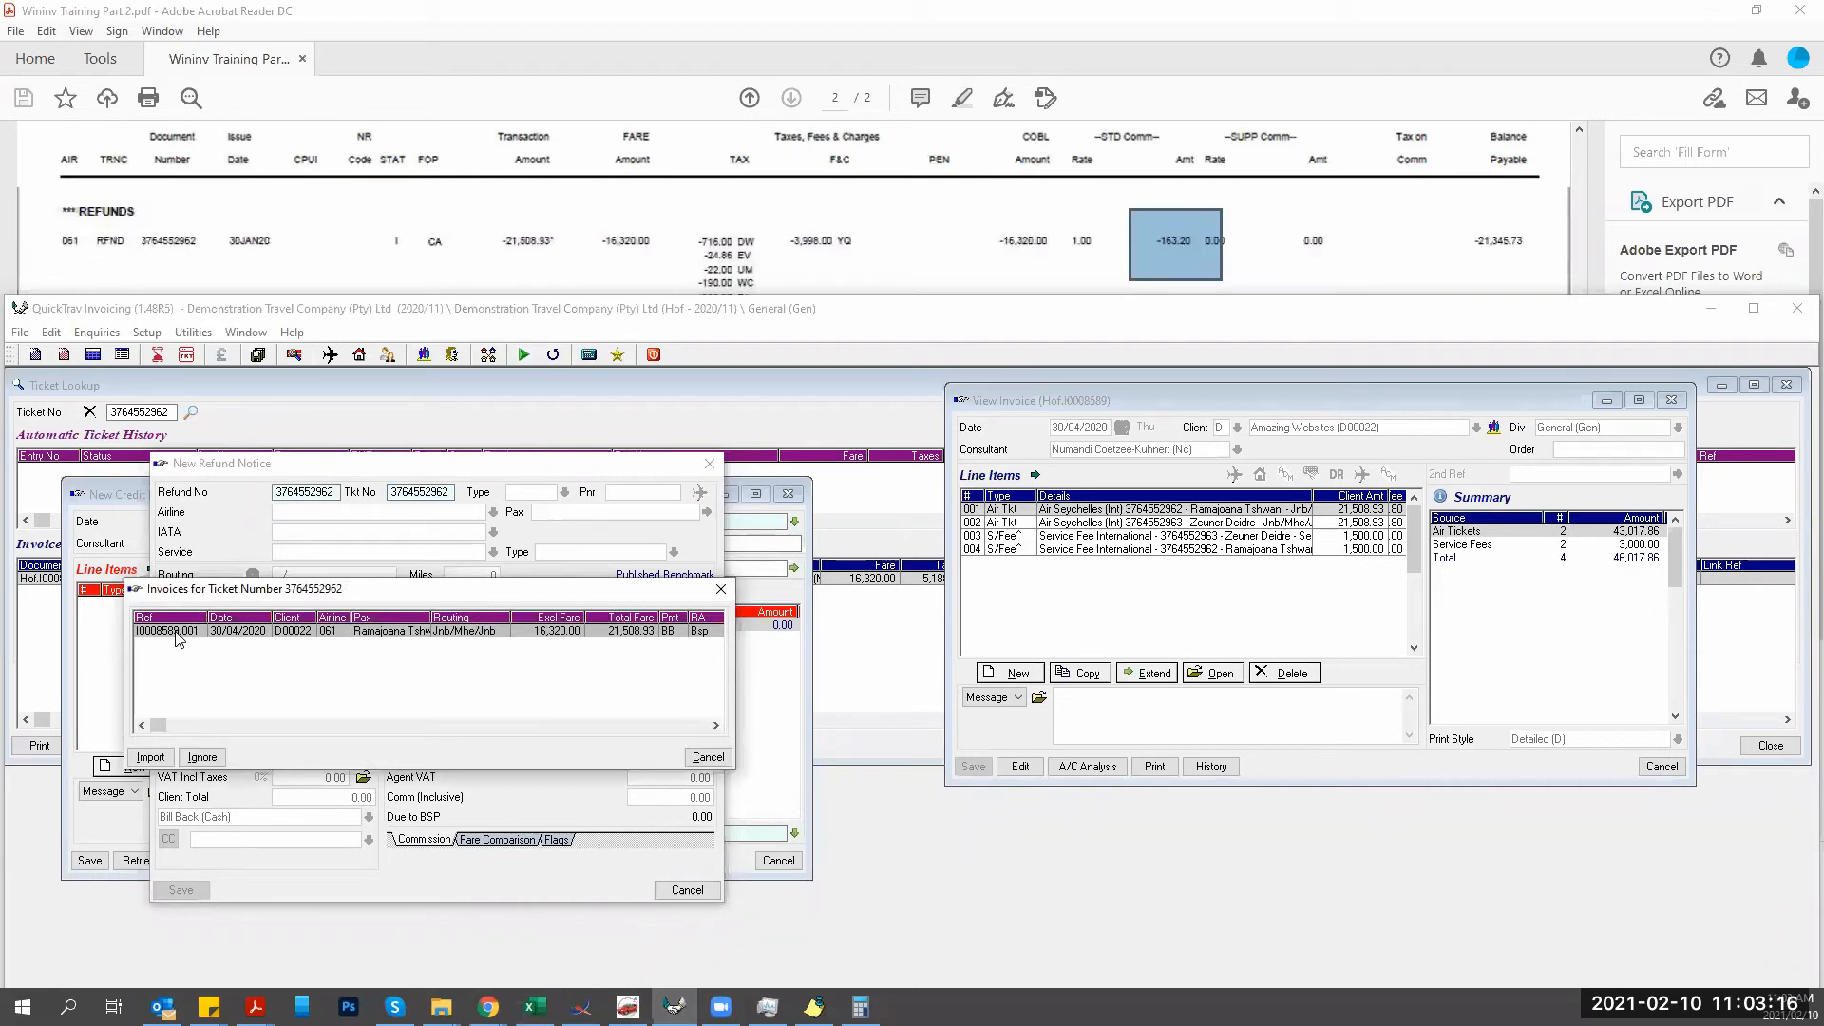
# Import the original invoice into the refund notice, filling fare 16320.00 and taxes 5188.93.
pyautogui.moveTo(184, 590); pyautogui.dragTo(176, 782)
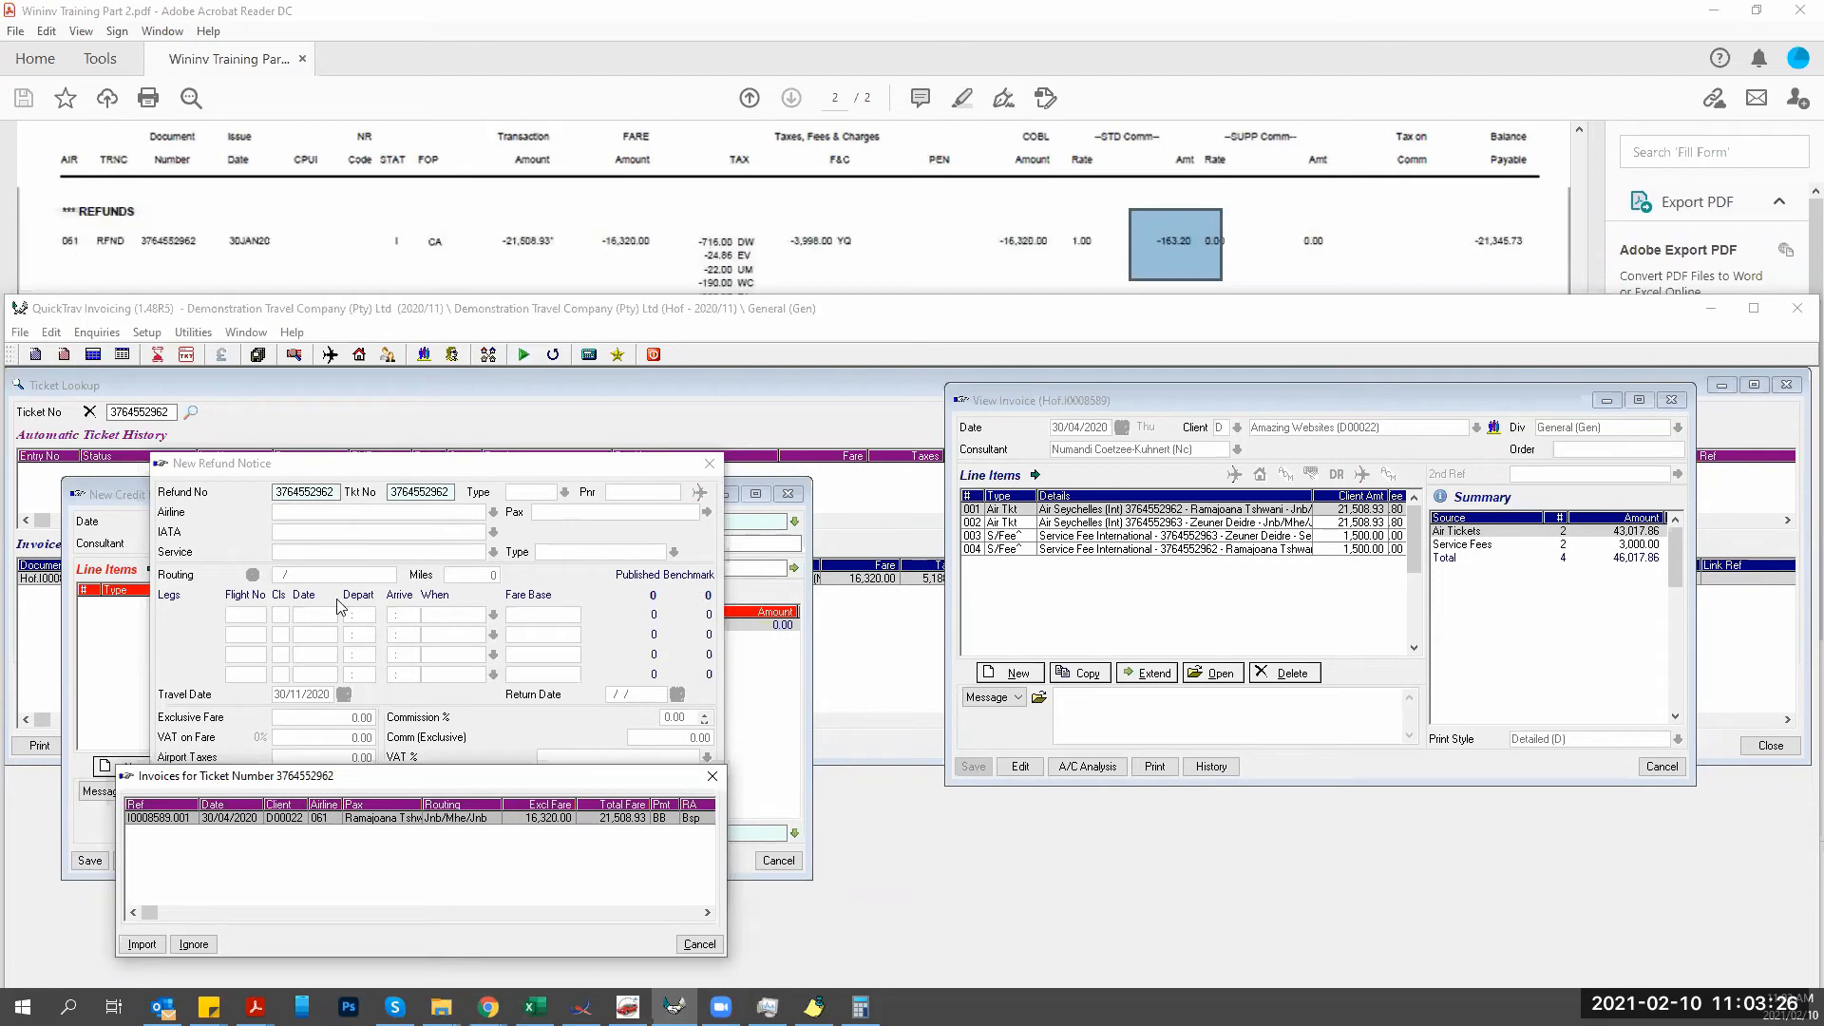
pyautogui.click(141, 944)
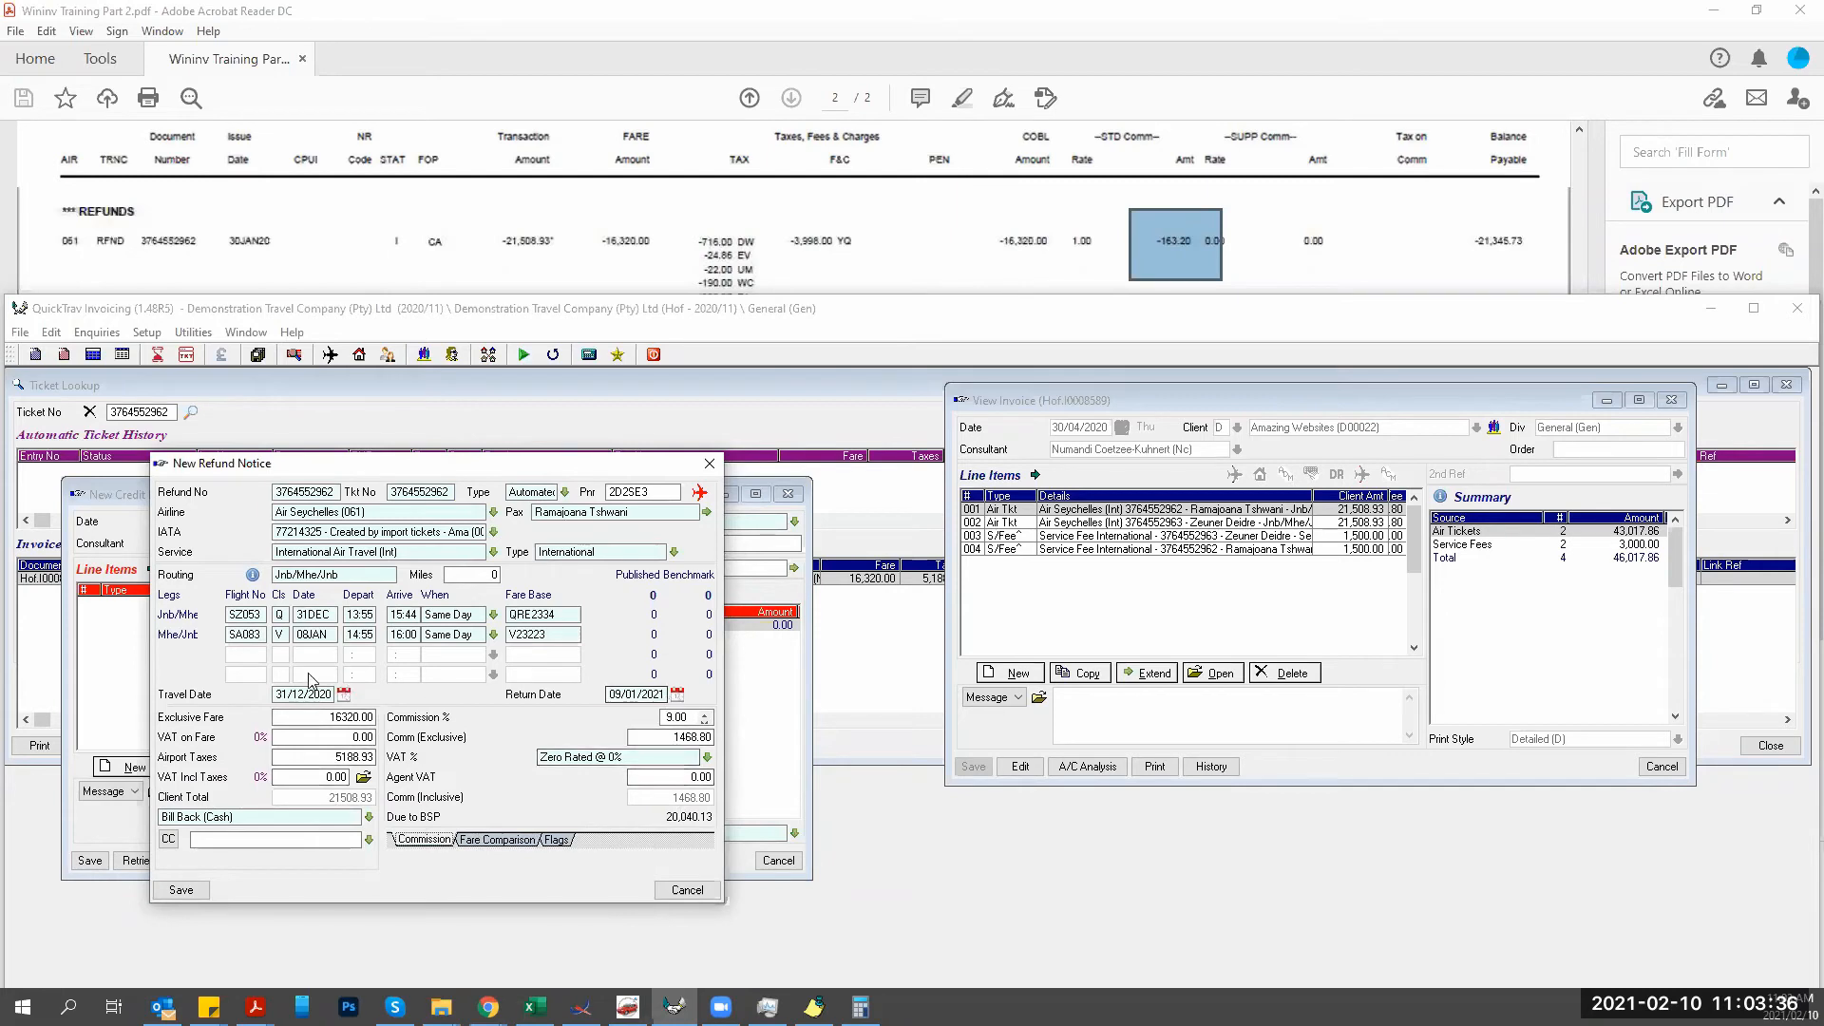
pyautogui.click(304, 712)
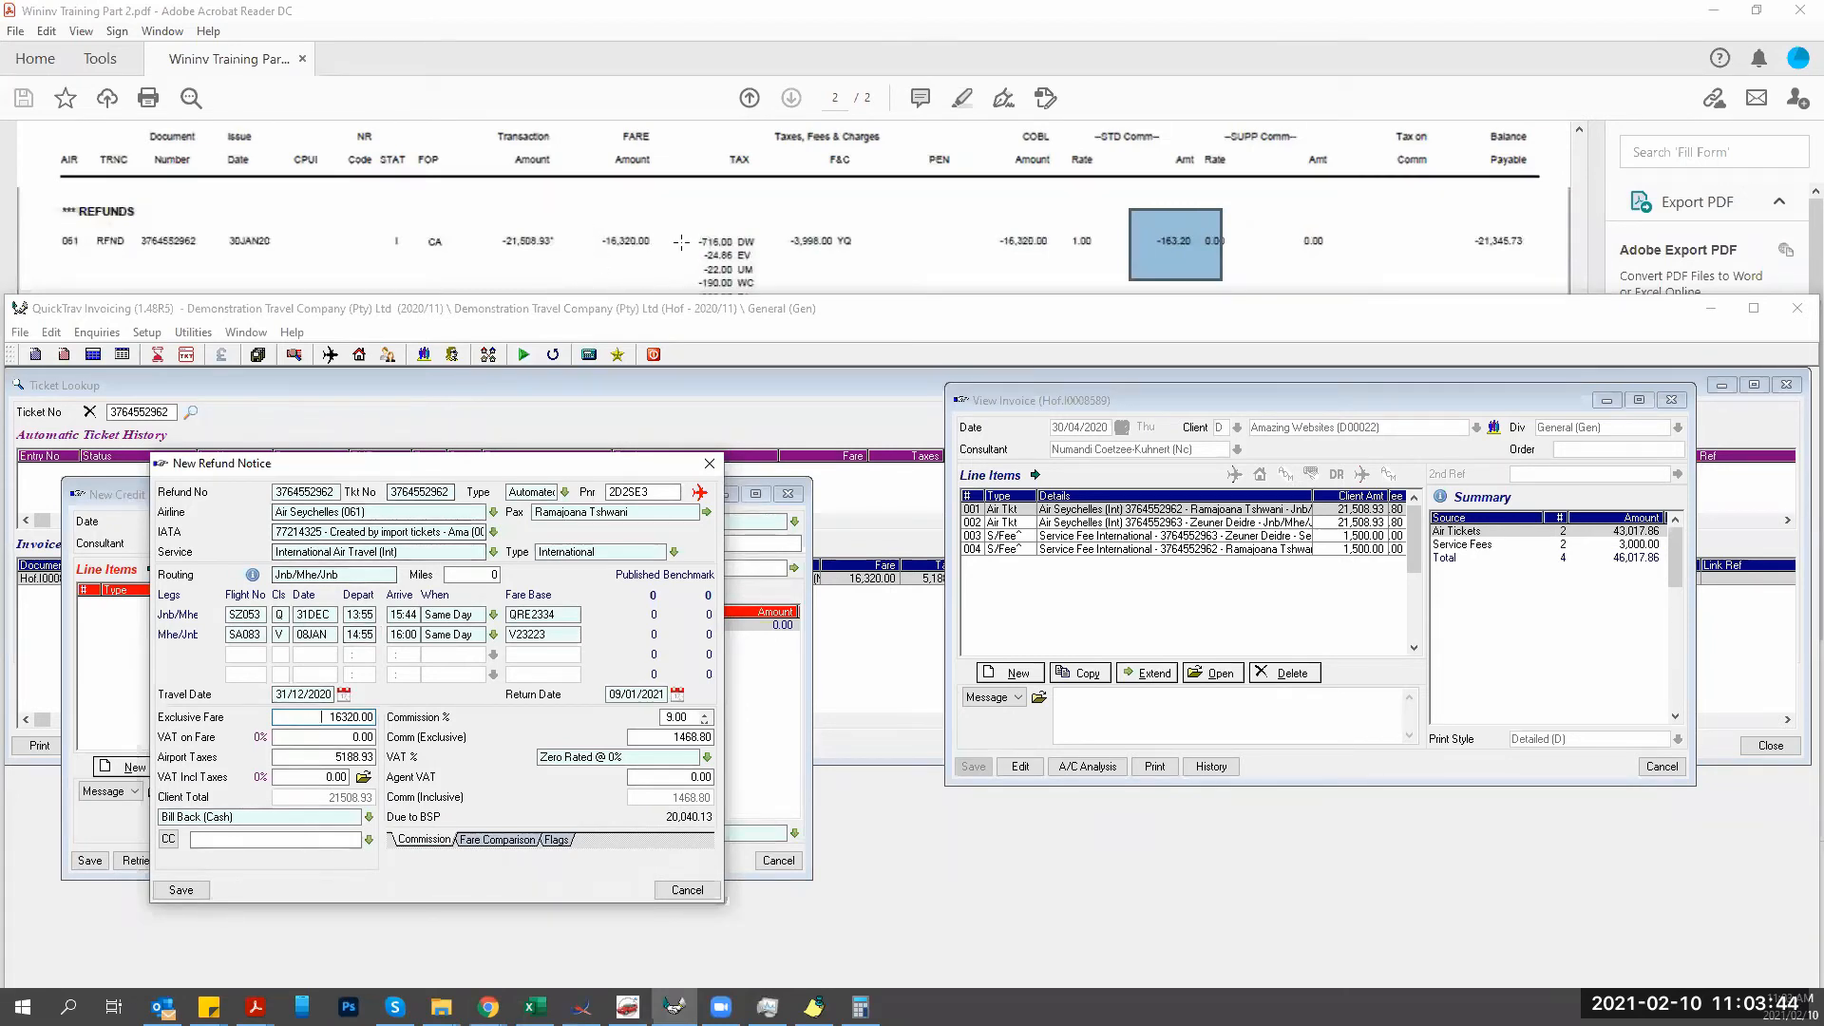
pyautogui.click(681, 242)
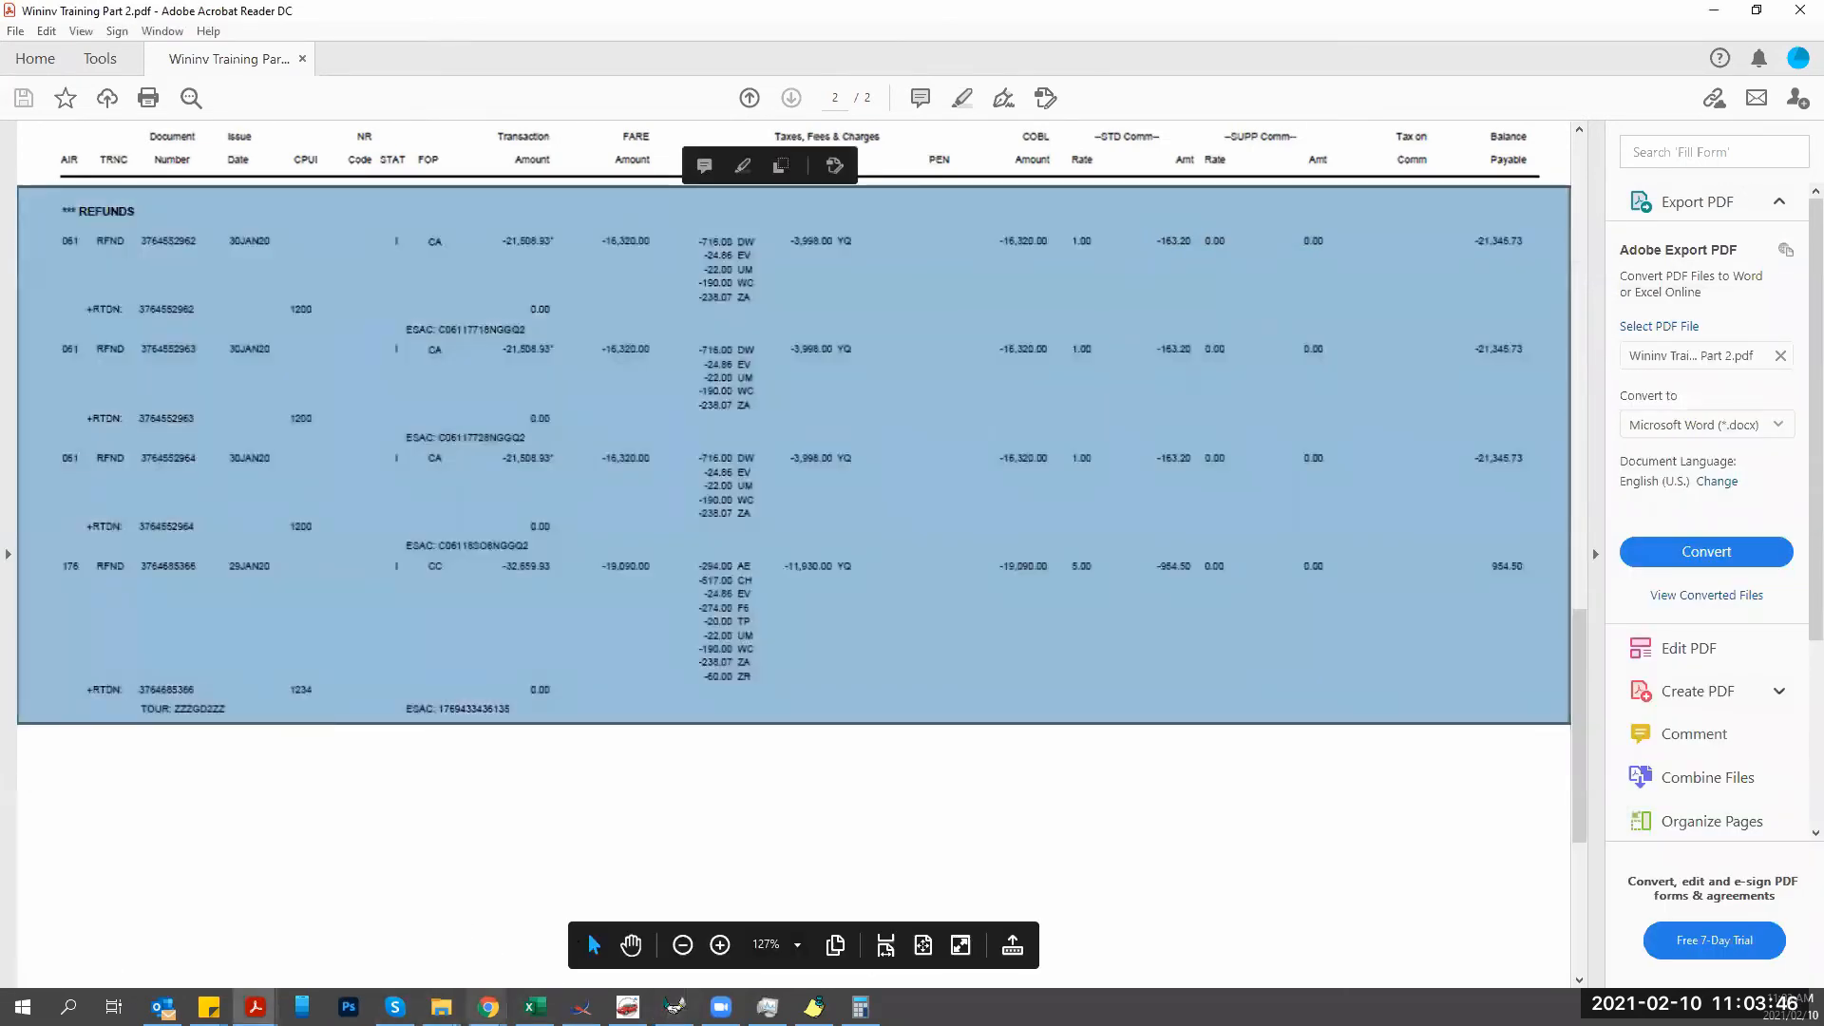
# Clear Calculator and highlight the refund's TAX and F&C figures in the billing PDF.
pyautogui.click(859, 1007)
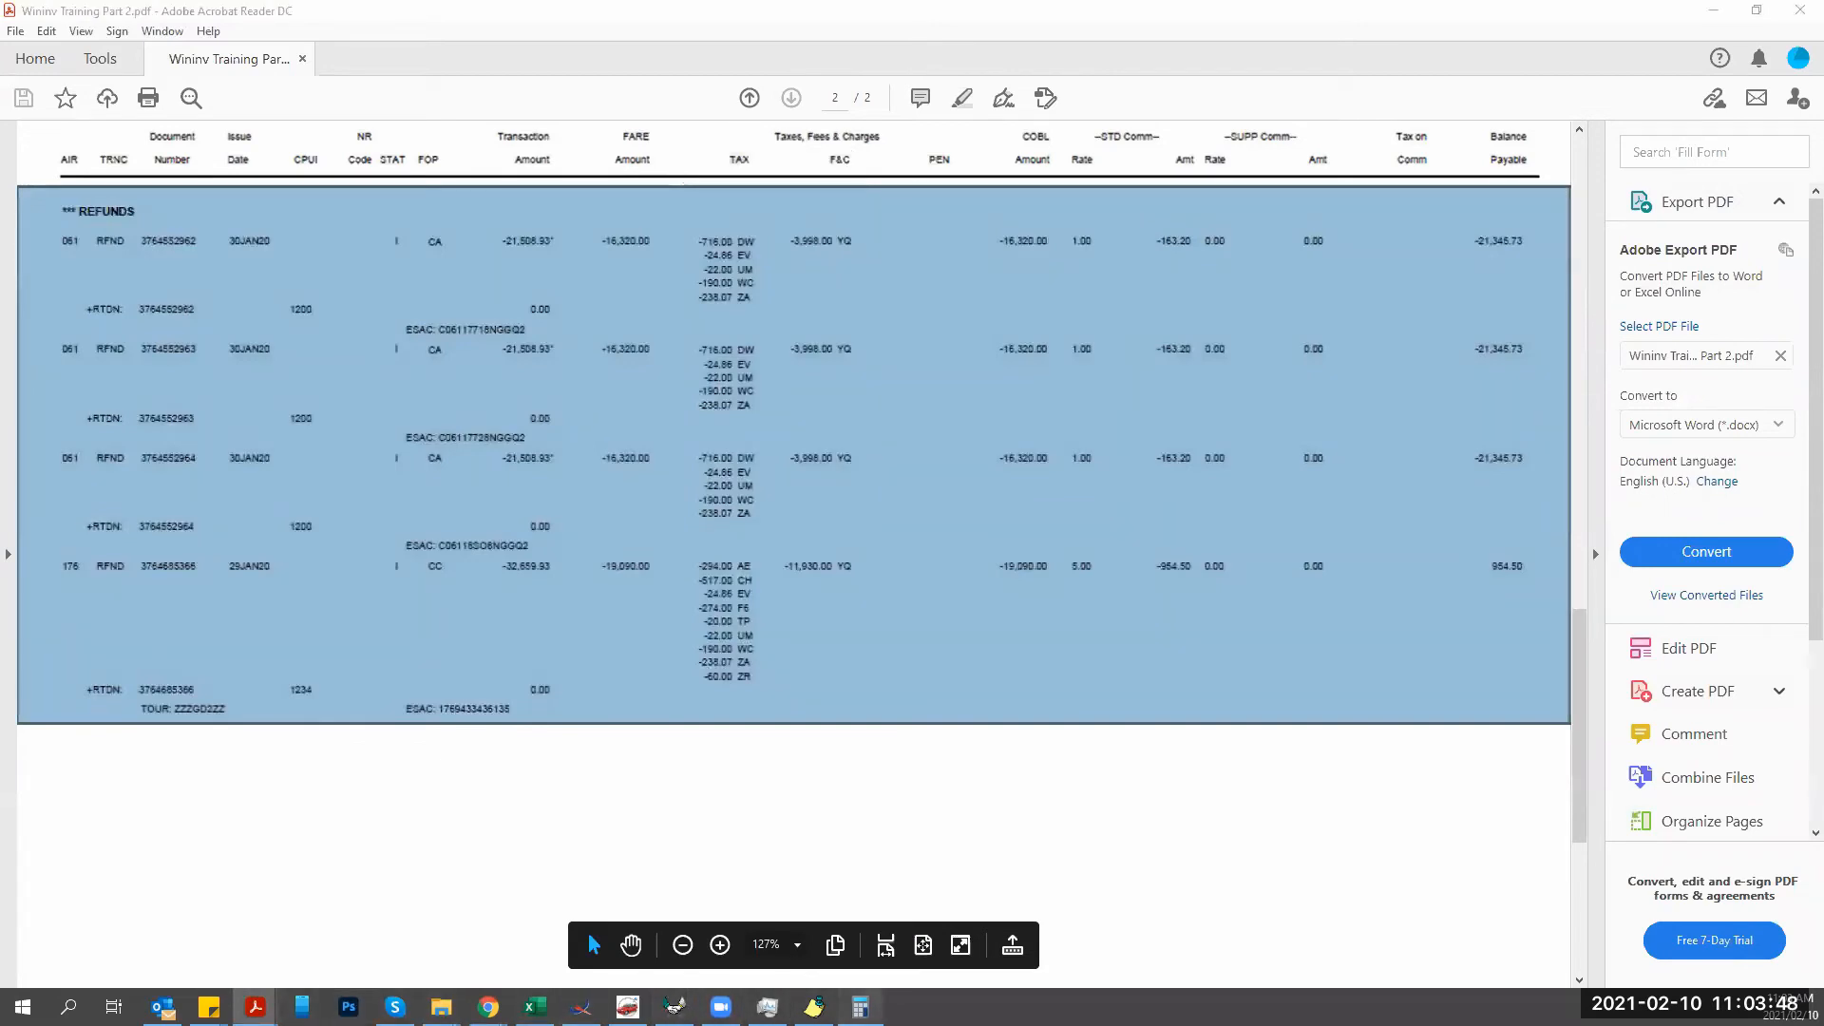
pyautogui.moveTo(617, 207); pyautogui.dragTo(1236, 156)
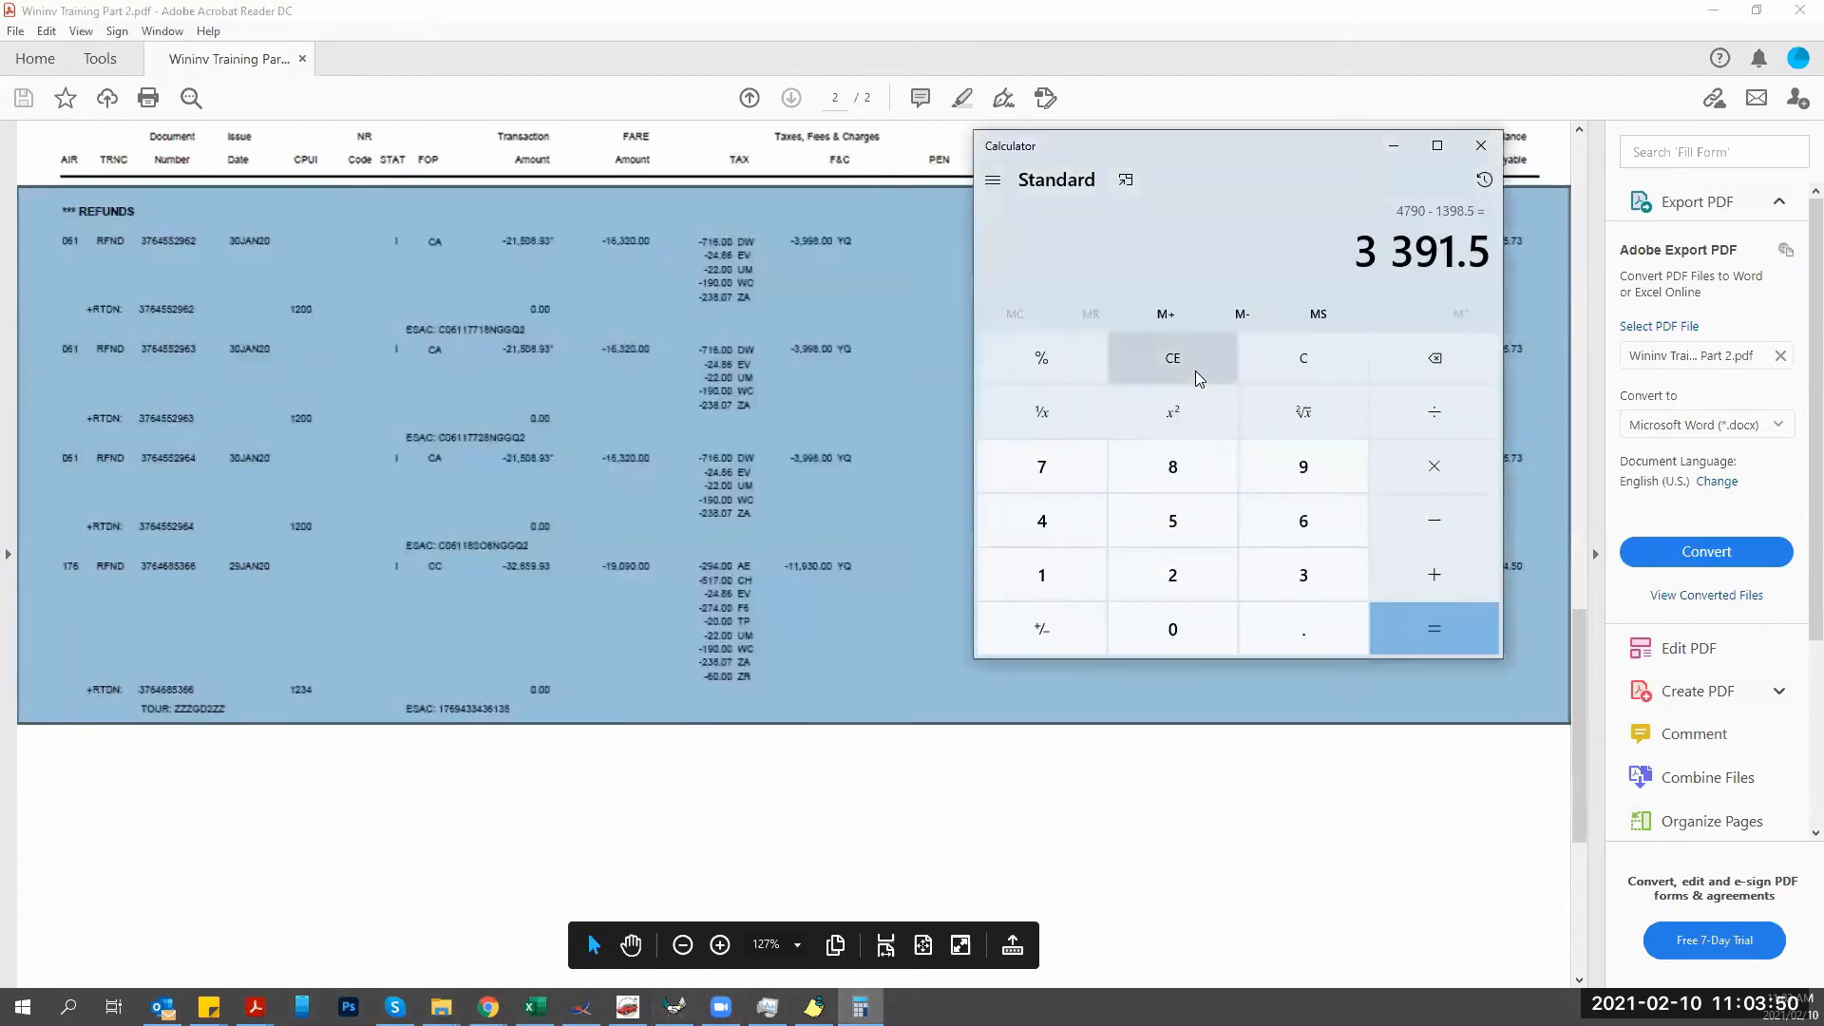
pyautogui.click(1195, 370)
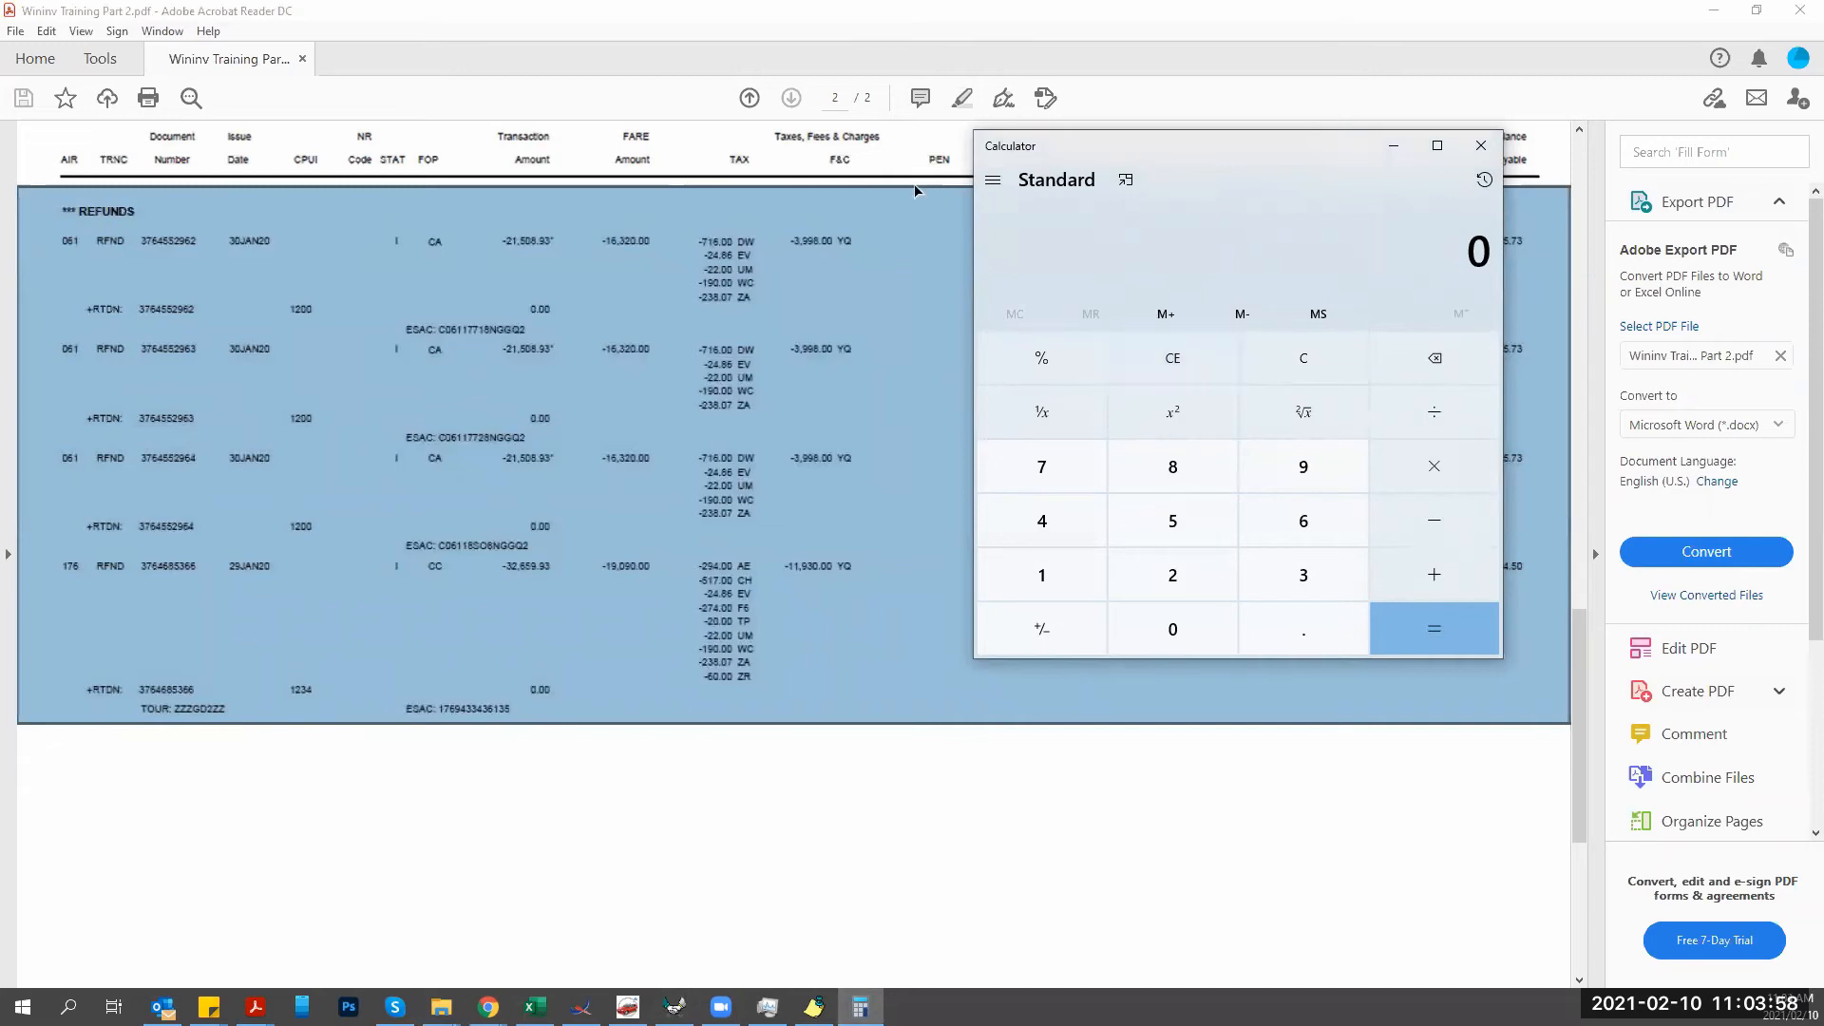
pyautogui.click(704, 216)
pyautogui.moveTo(700, 216); pyautogui.dragTo(865, 336)
pyautogui.click(667, 297)
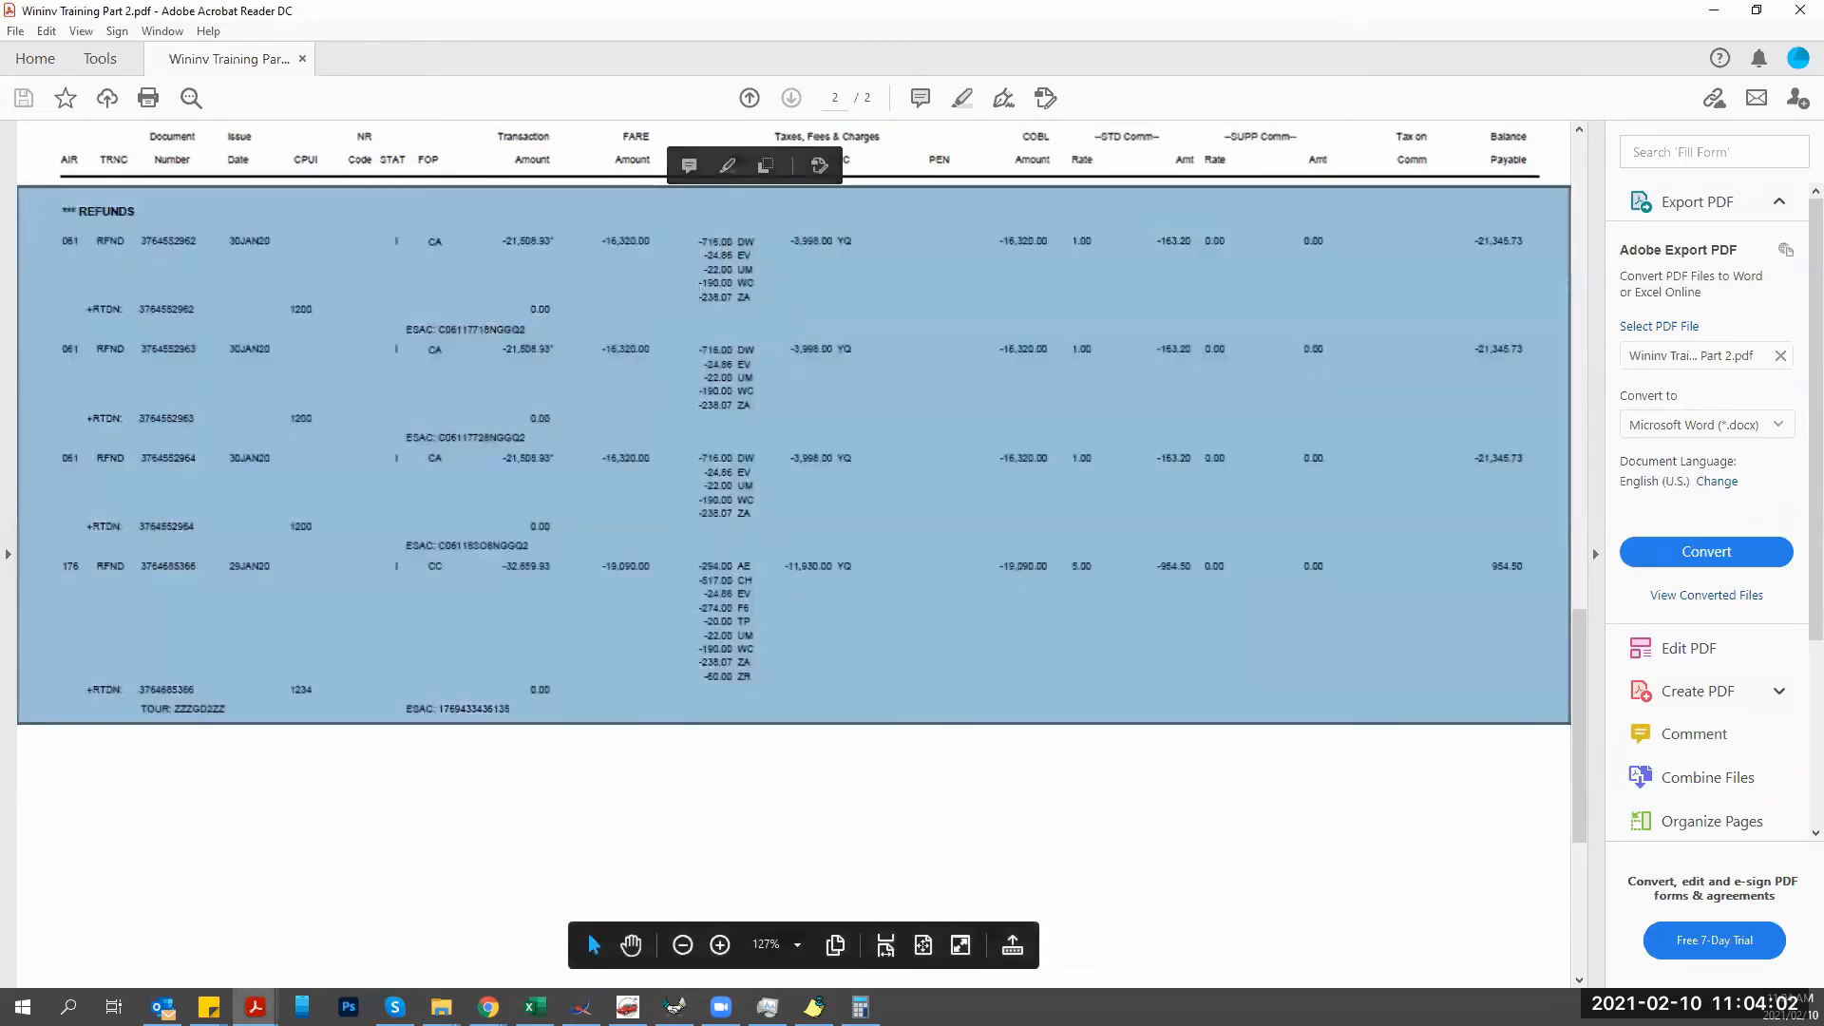
pyautogui.click(860, 1006)
pyautogui.click(847, 369)
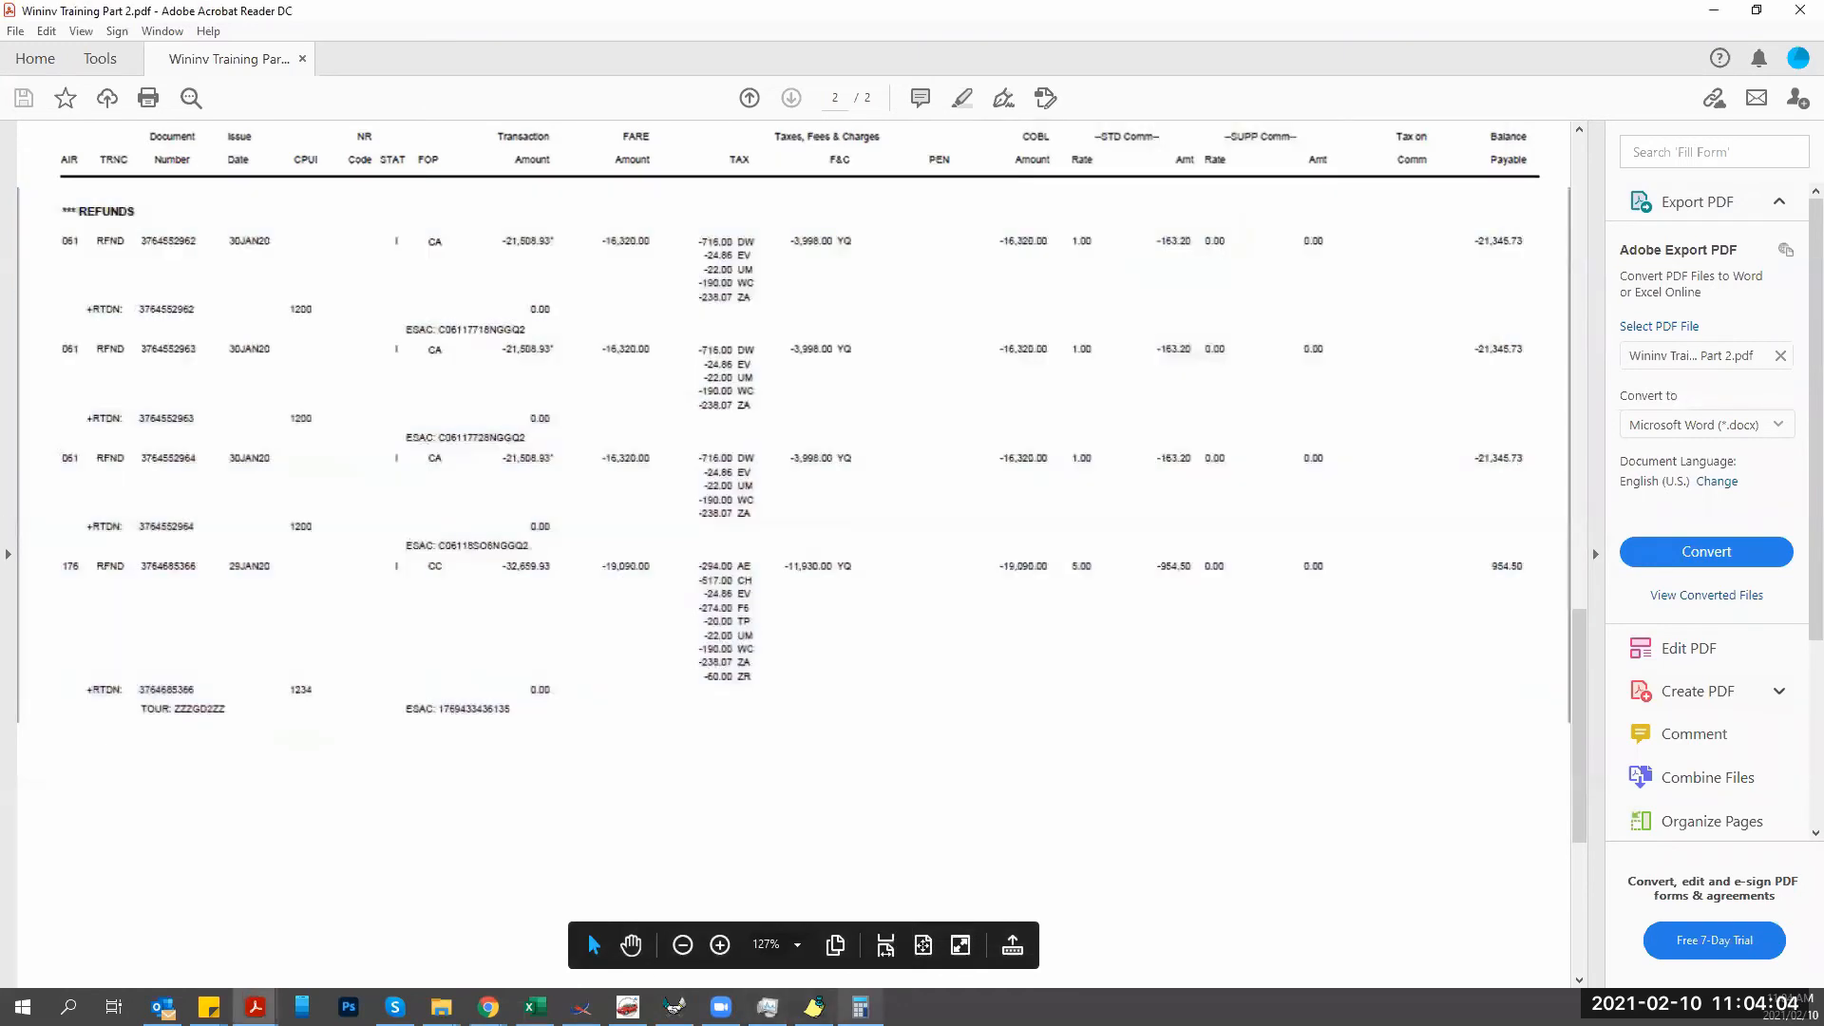
pyautogui.click(860, 1007)
# Sum 716 + 24.86 + 190 + 22 + 238.07 + 3998 in Calculator to get 5 188.93.
pyautogui.write('716')
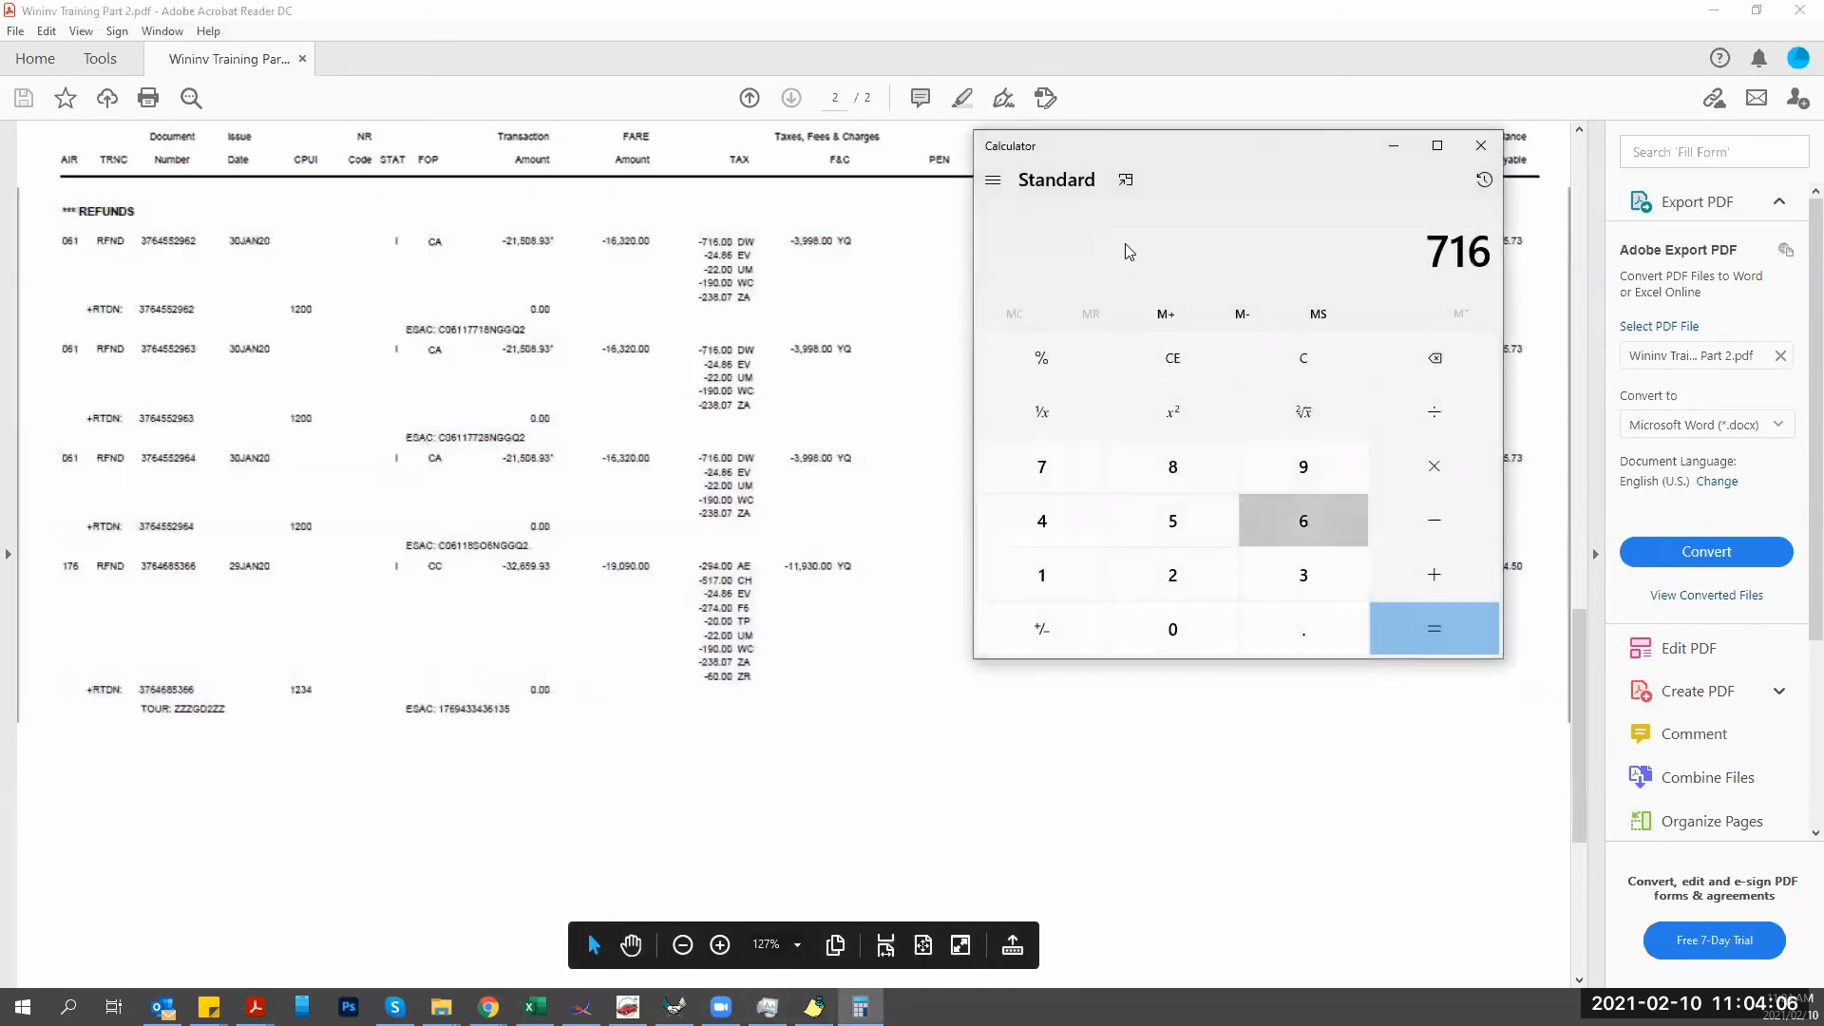
pyautogui.write(' + 24.86 +')
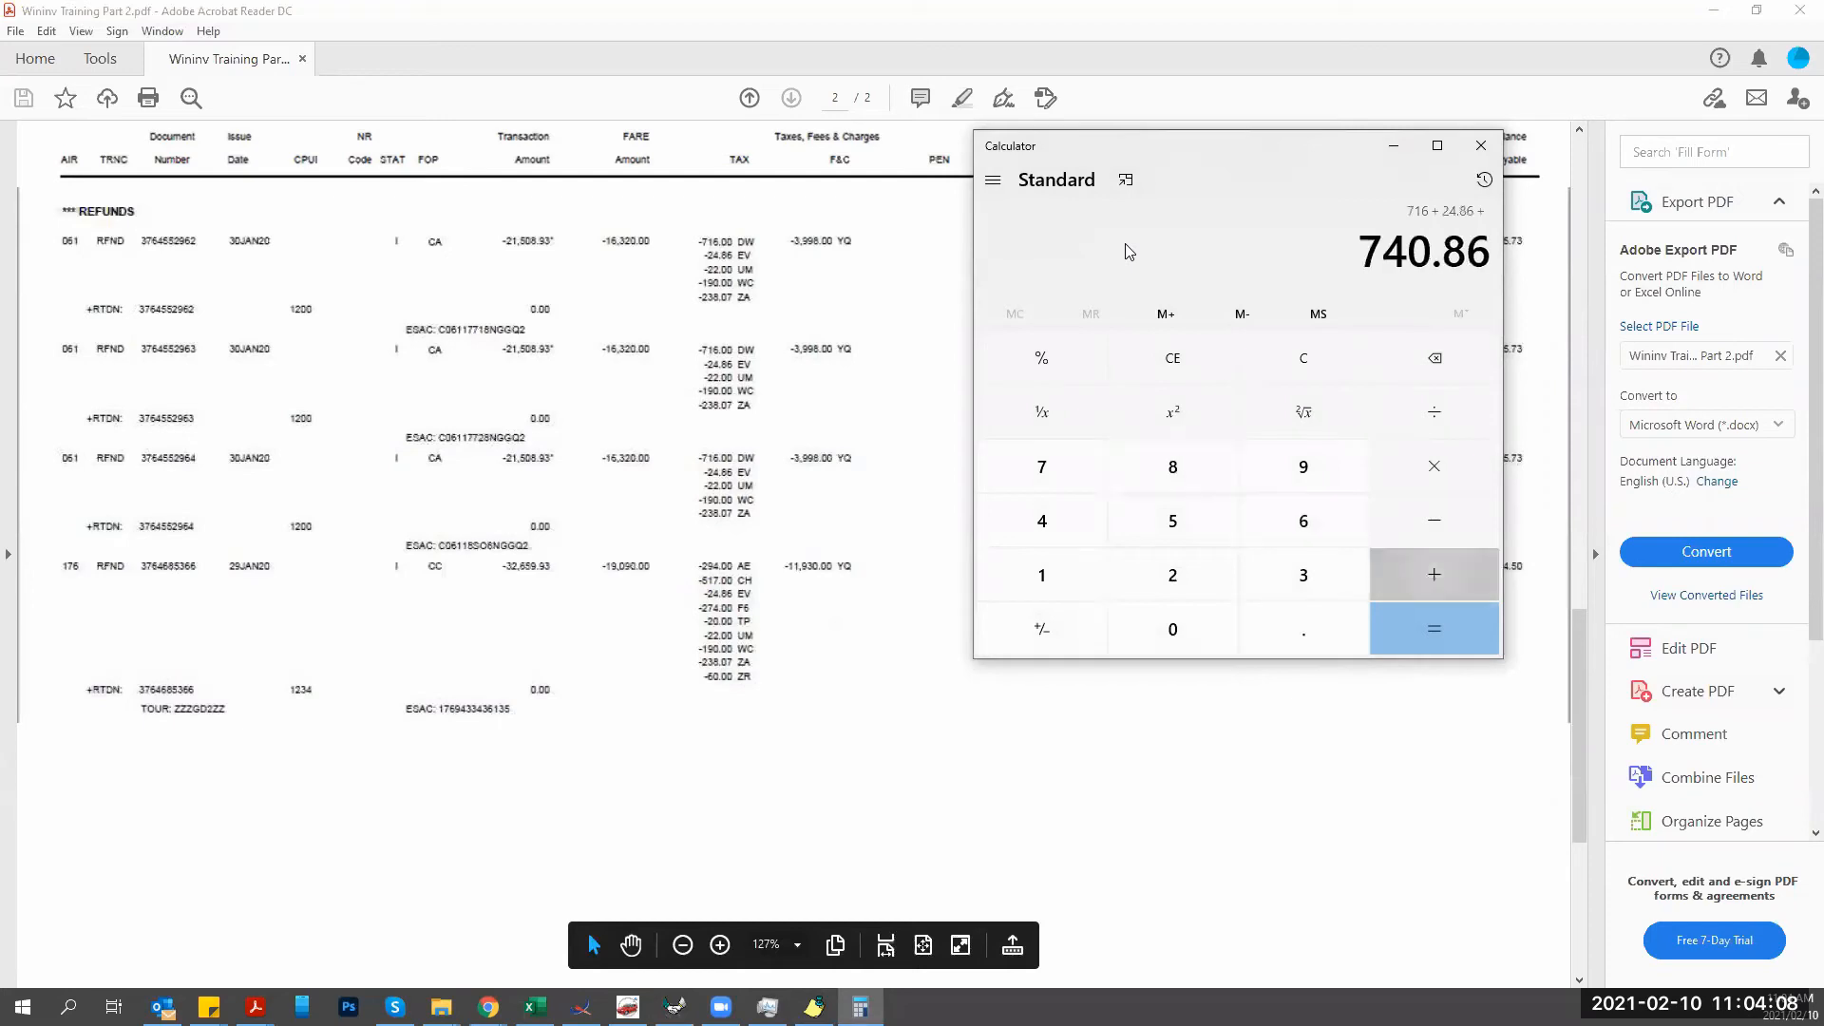
pyautogui.write(' 22 + 190238.07 +')
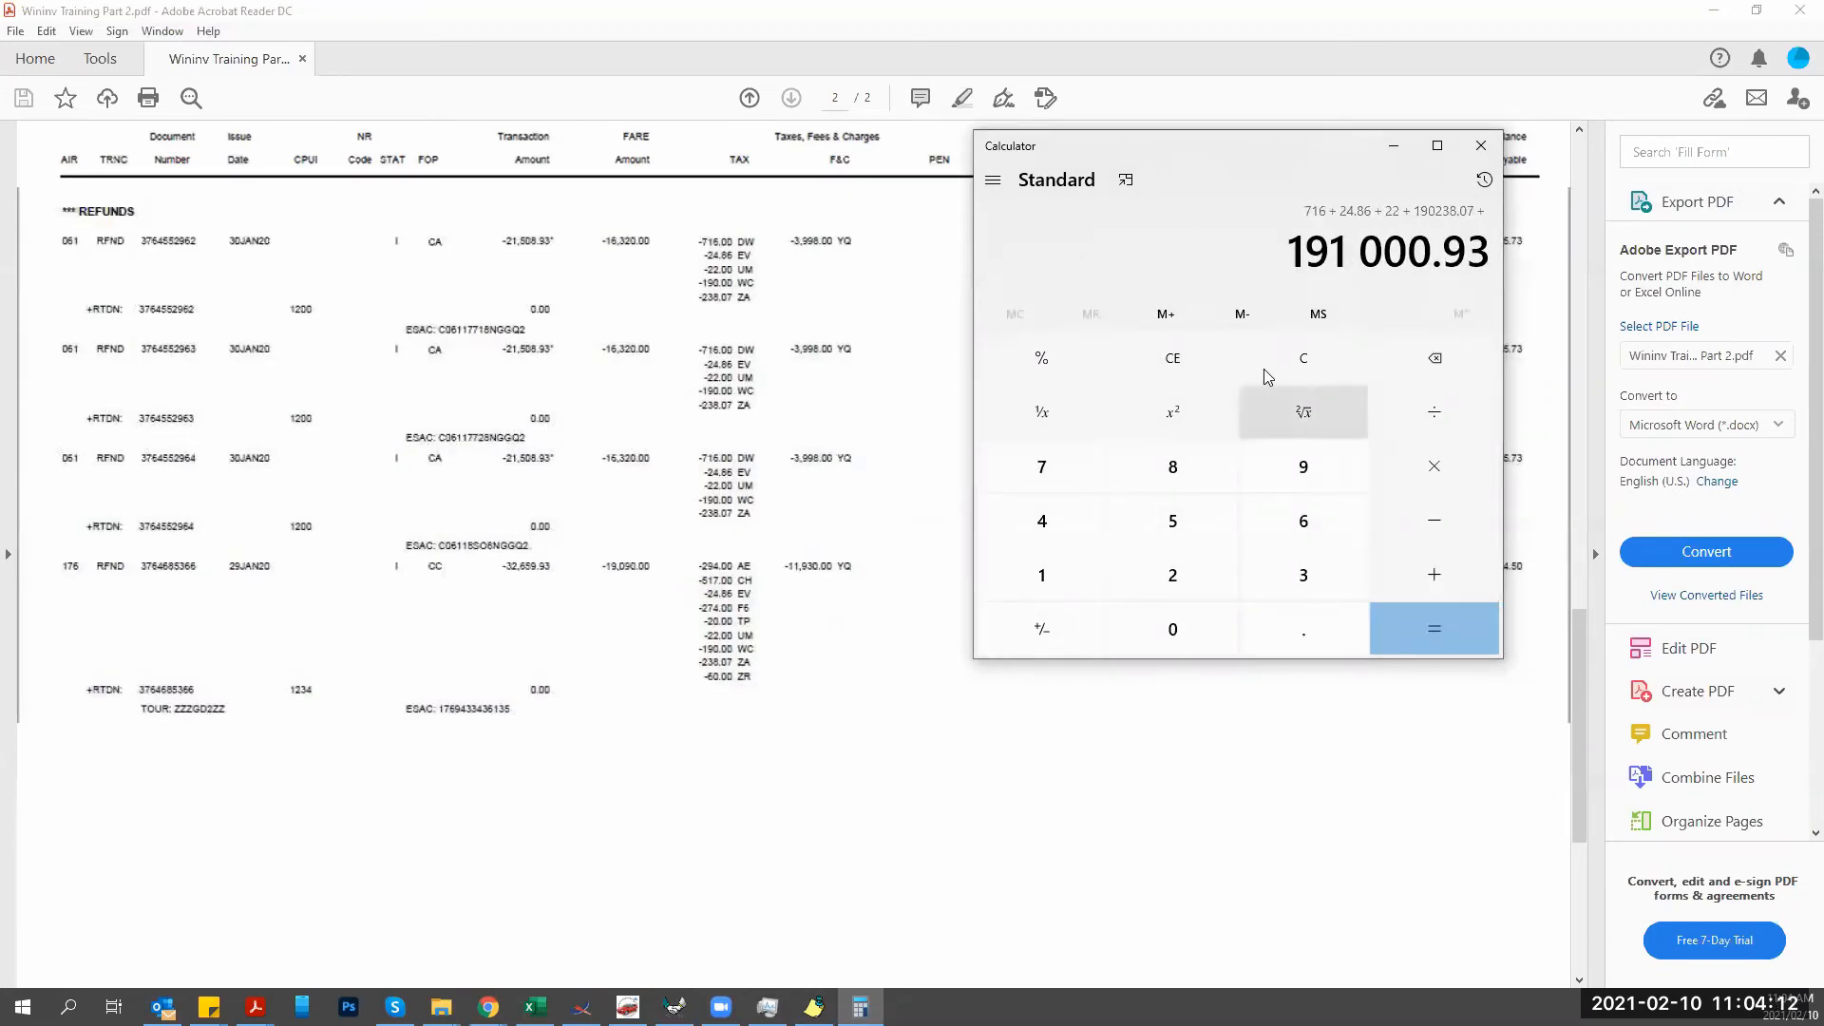
pyautogui.click(1204, 372)
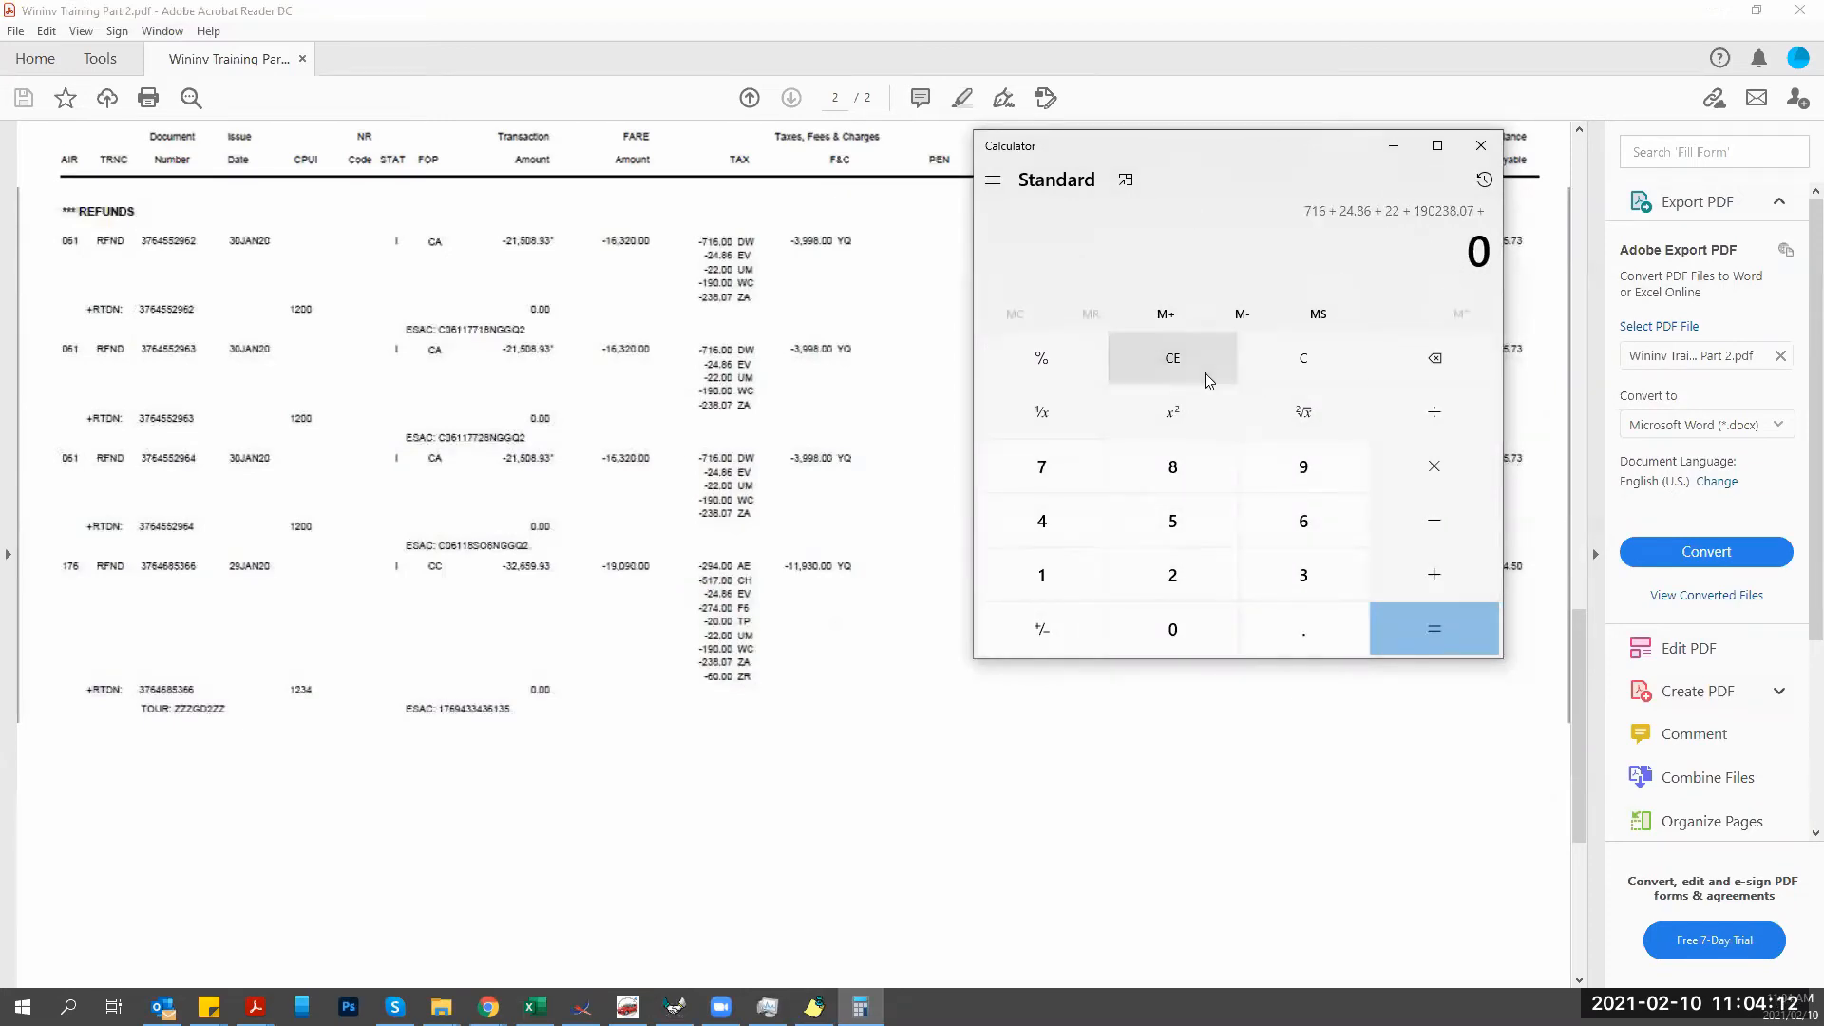
pyautogui.write('716+')
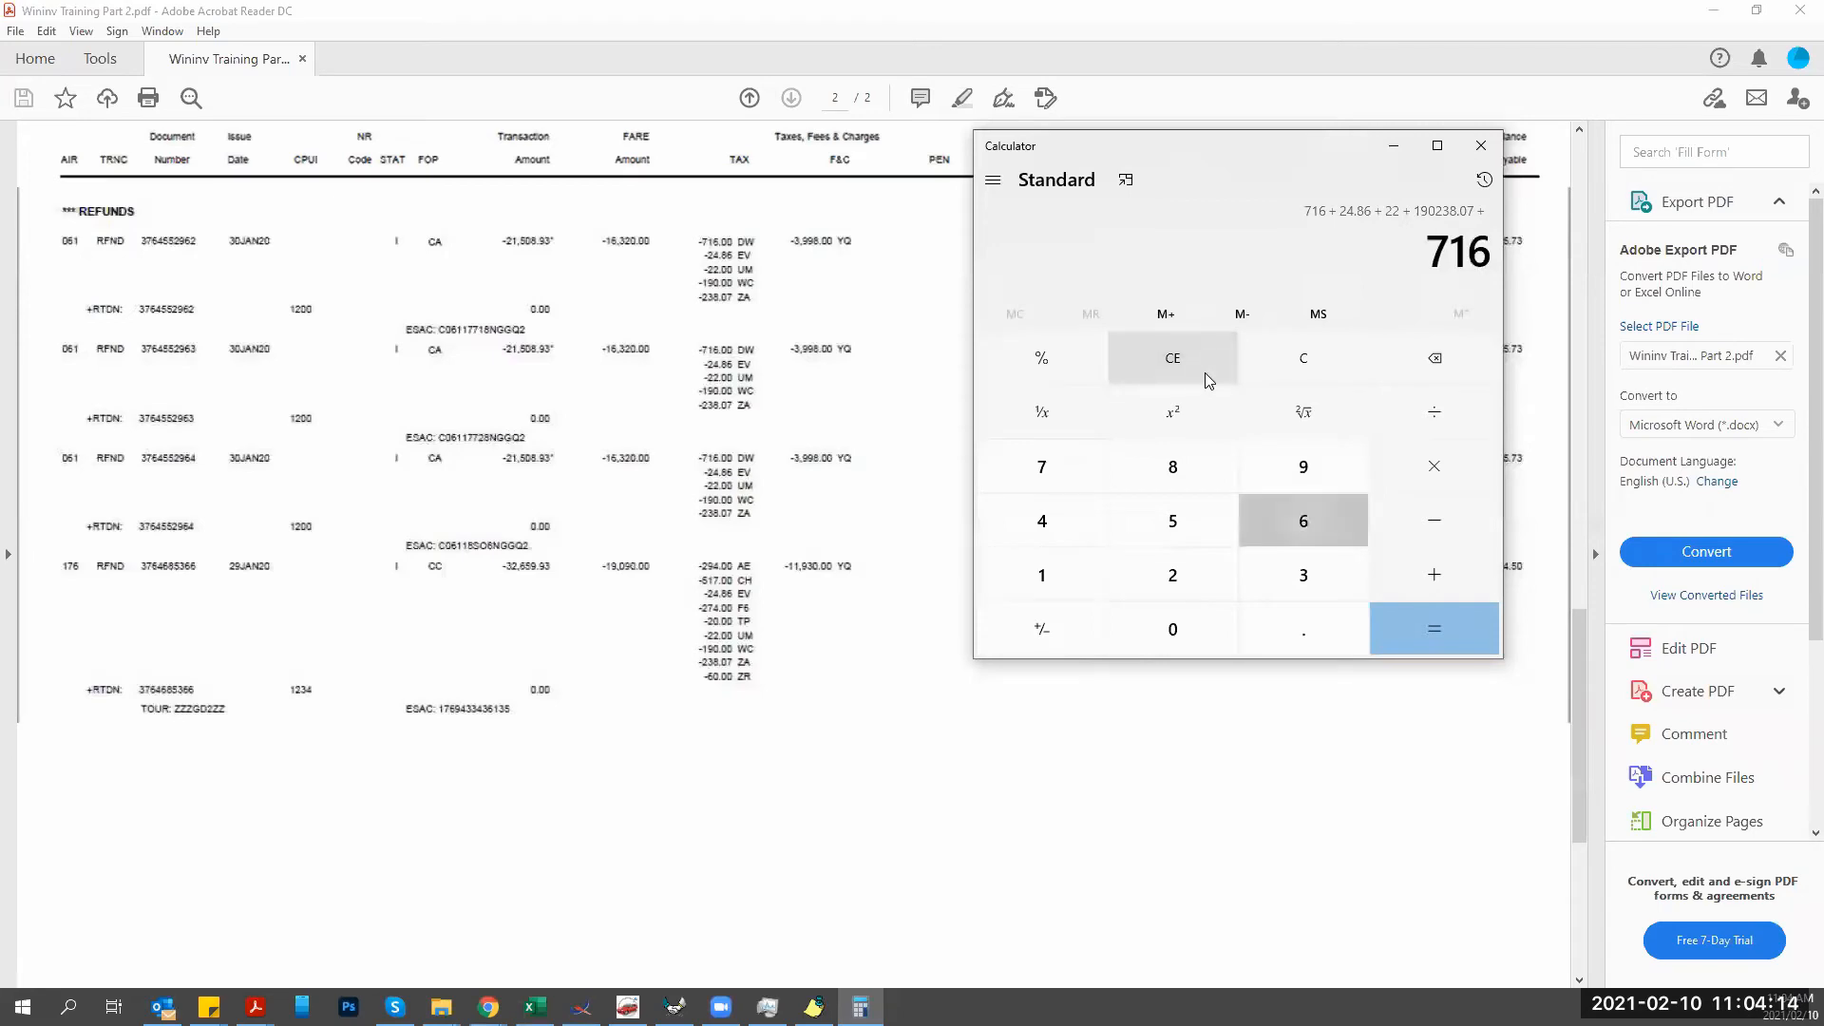
pyautogui.click(1189, 346)
pyautogui.click(1273, 357)
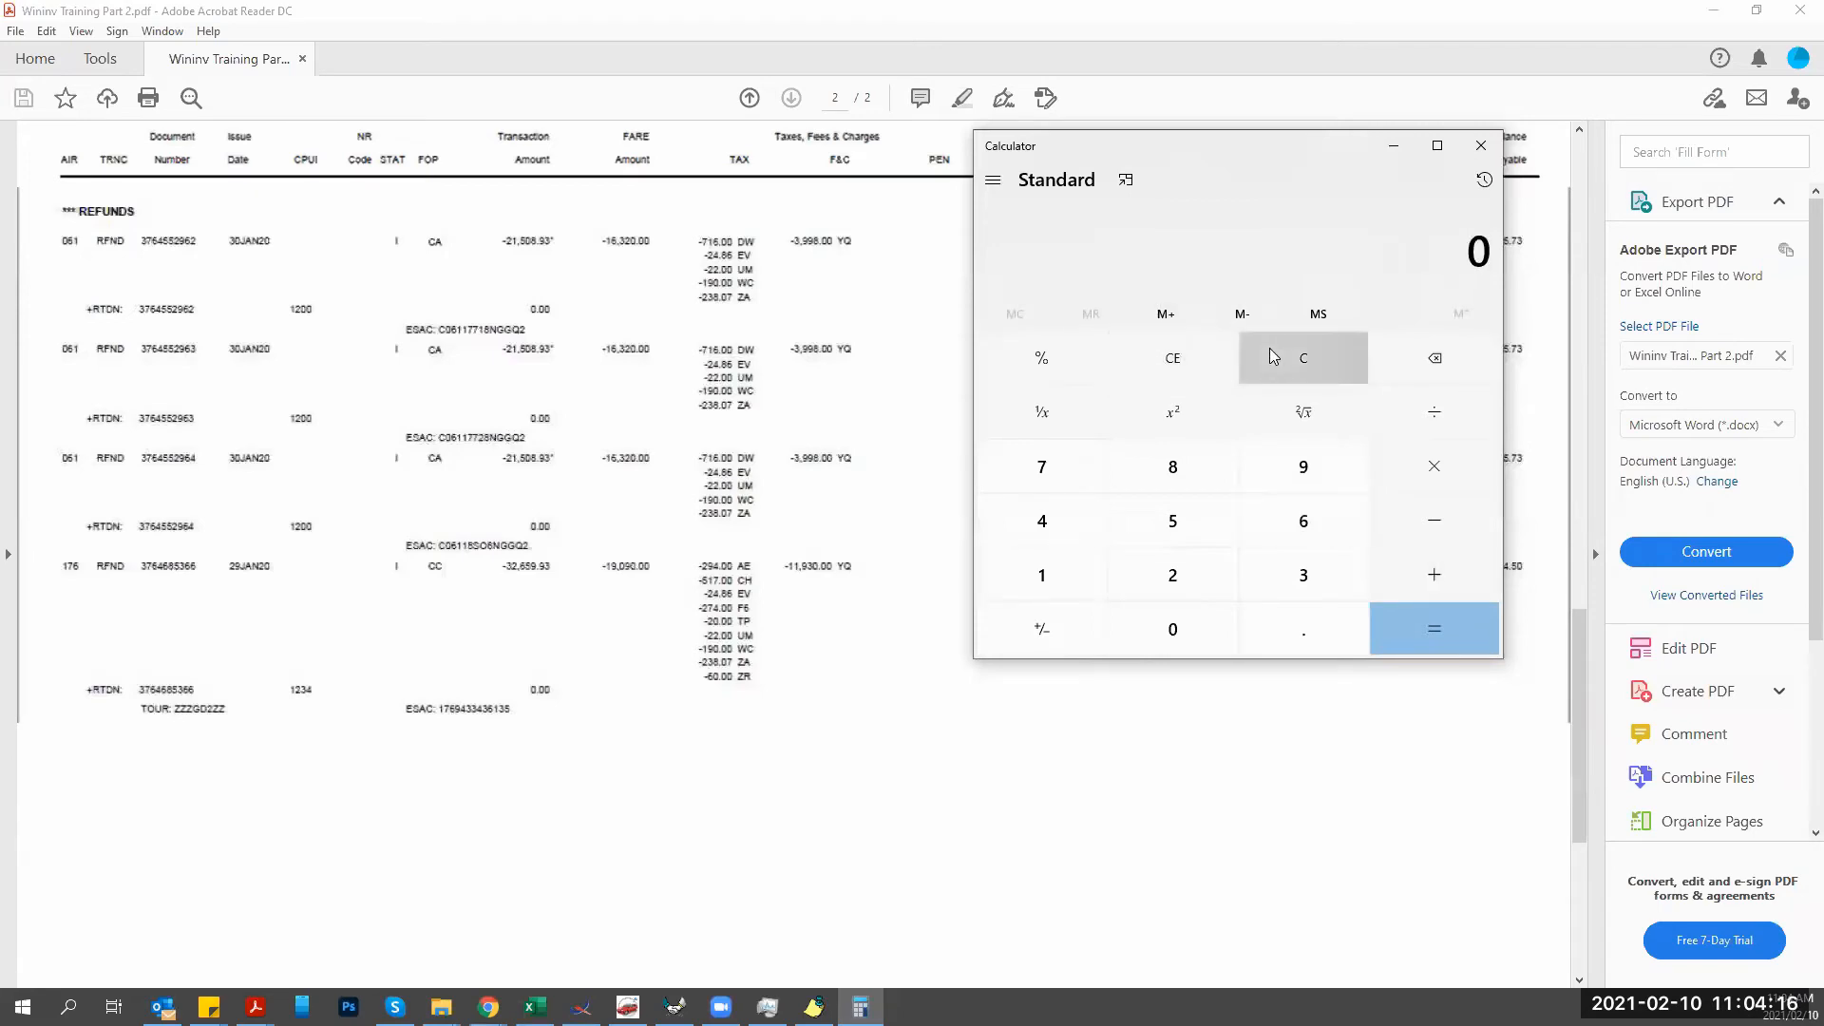
pyautogui.click(1175, 364)
pyautogui.write('716 + 24.86 + 1')
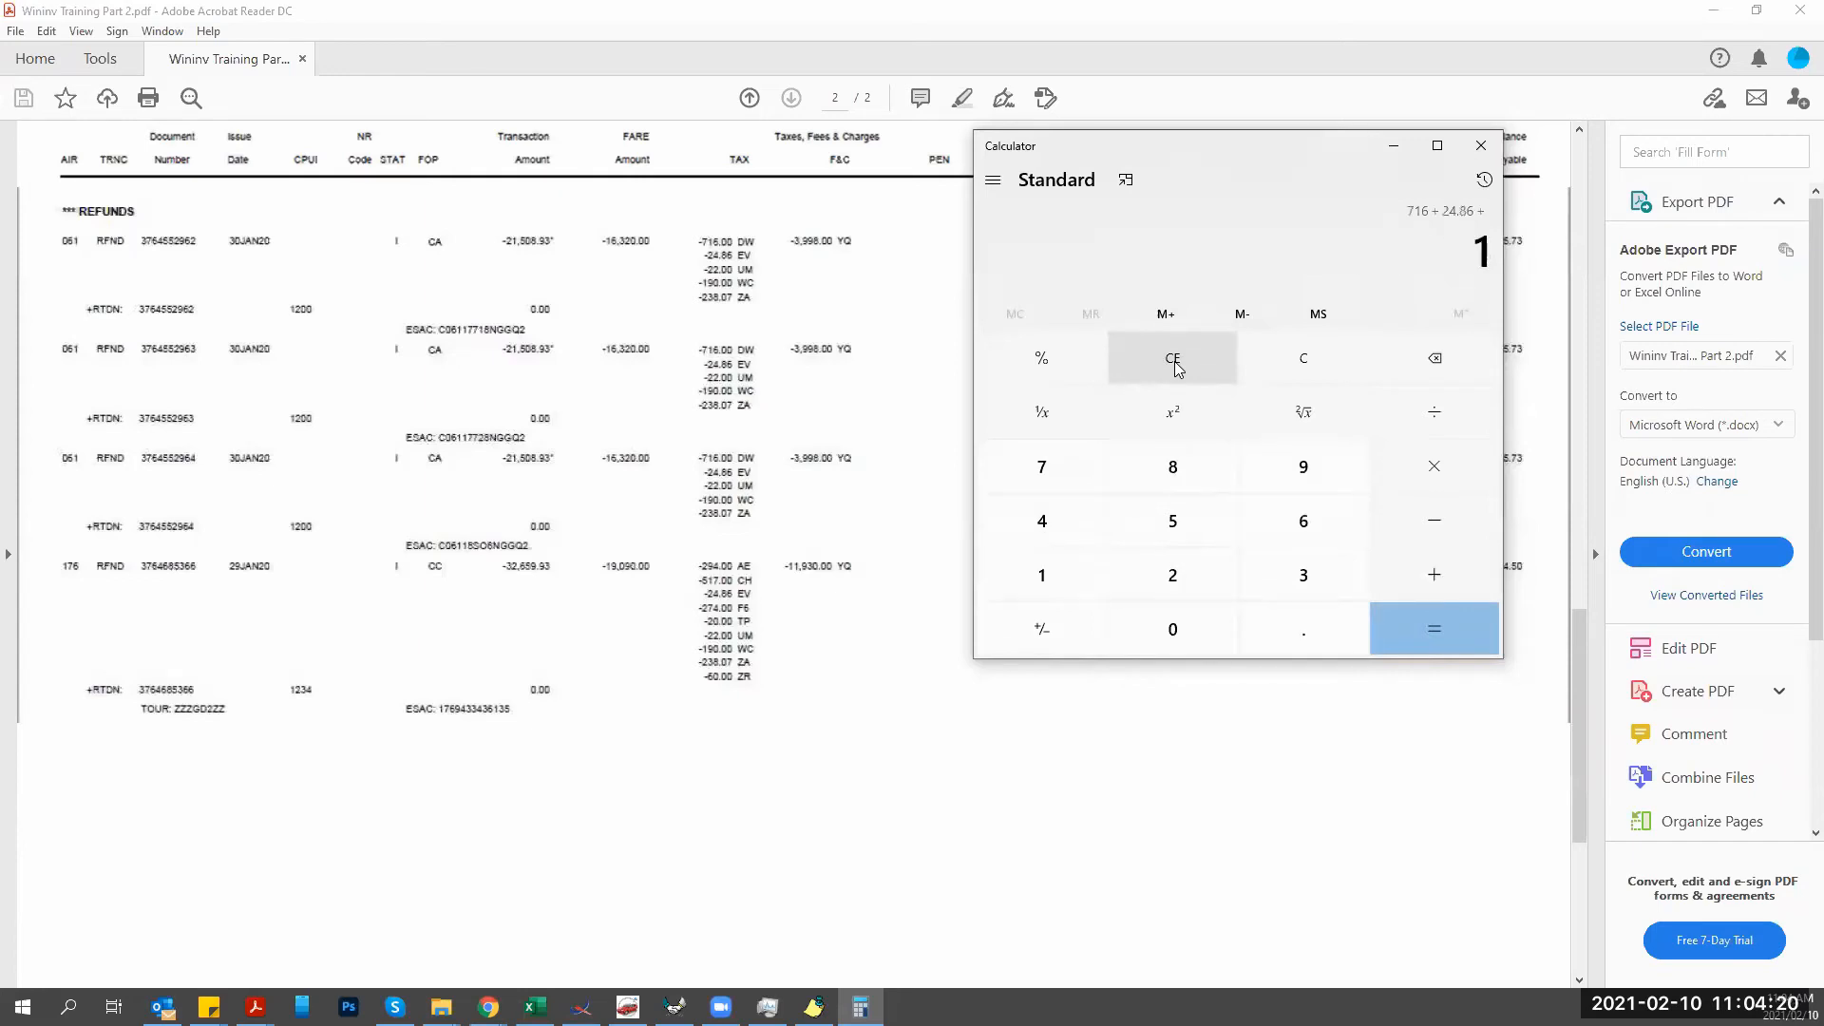
pyautogui.write('90 + 22 + 238.')
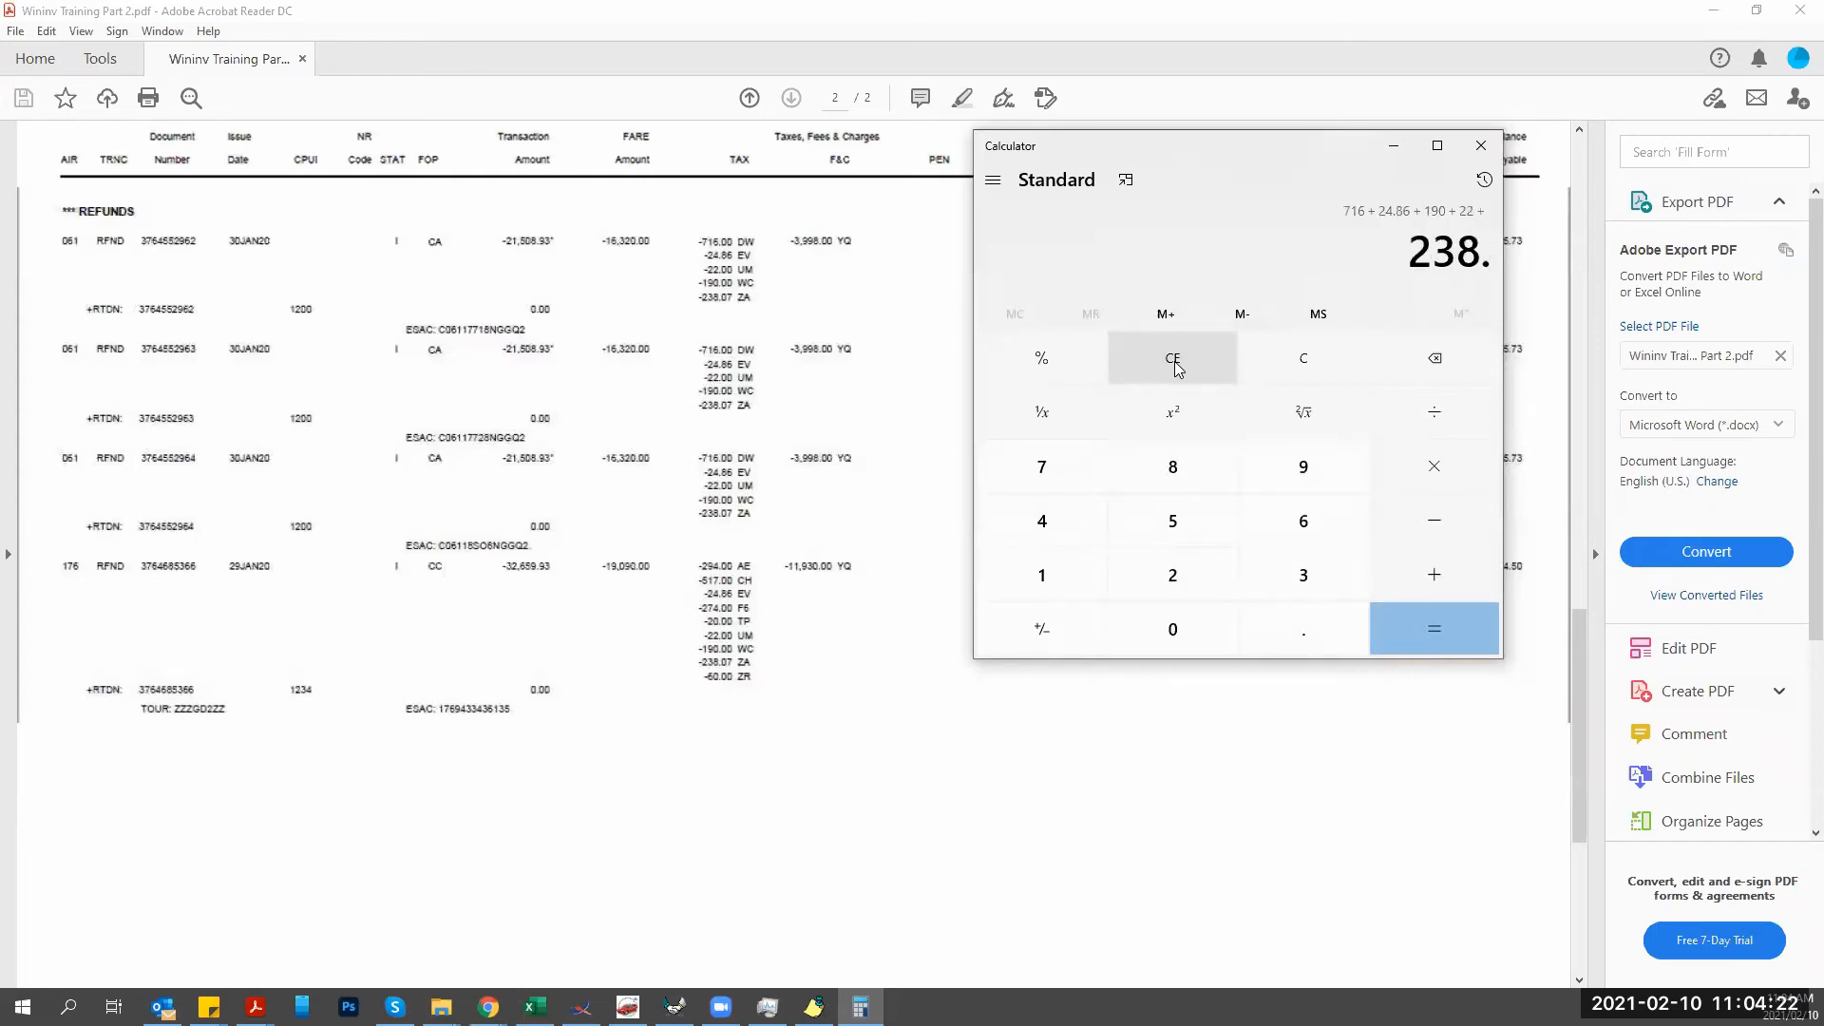
pyautogui.write('07 + 3998')
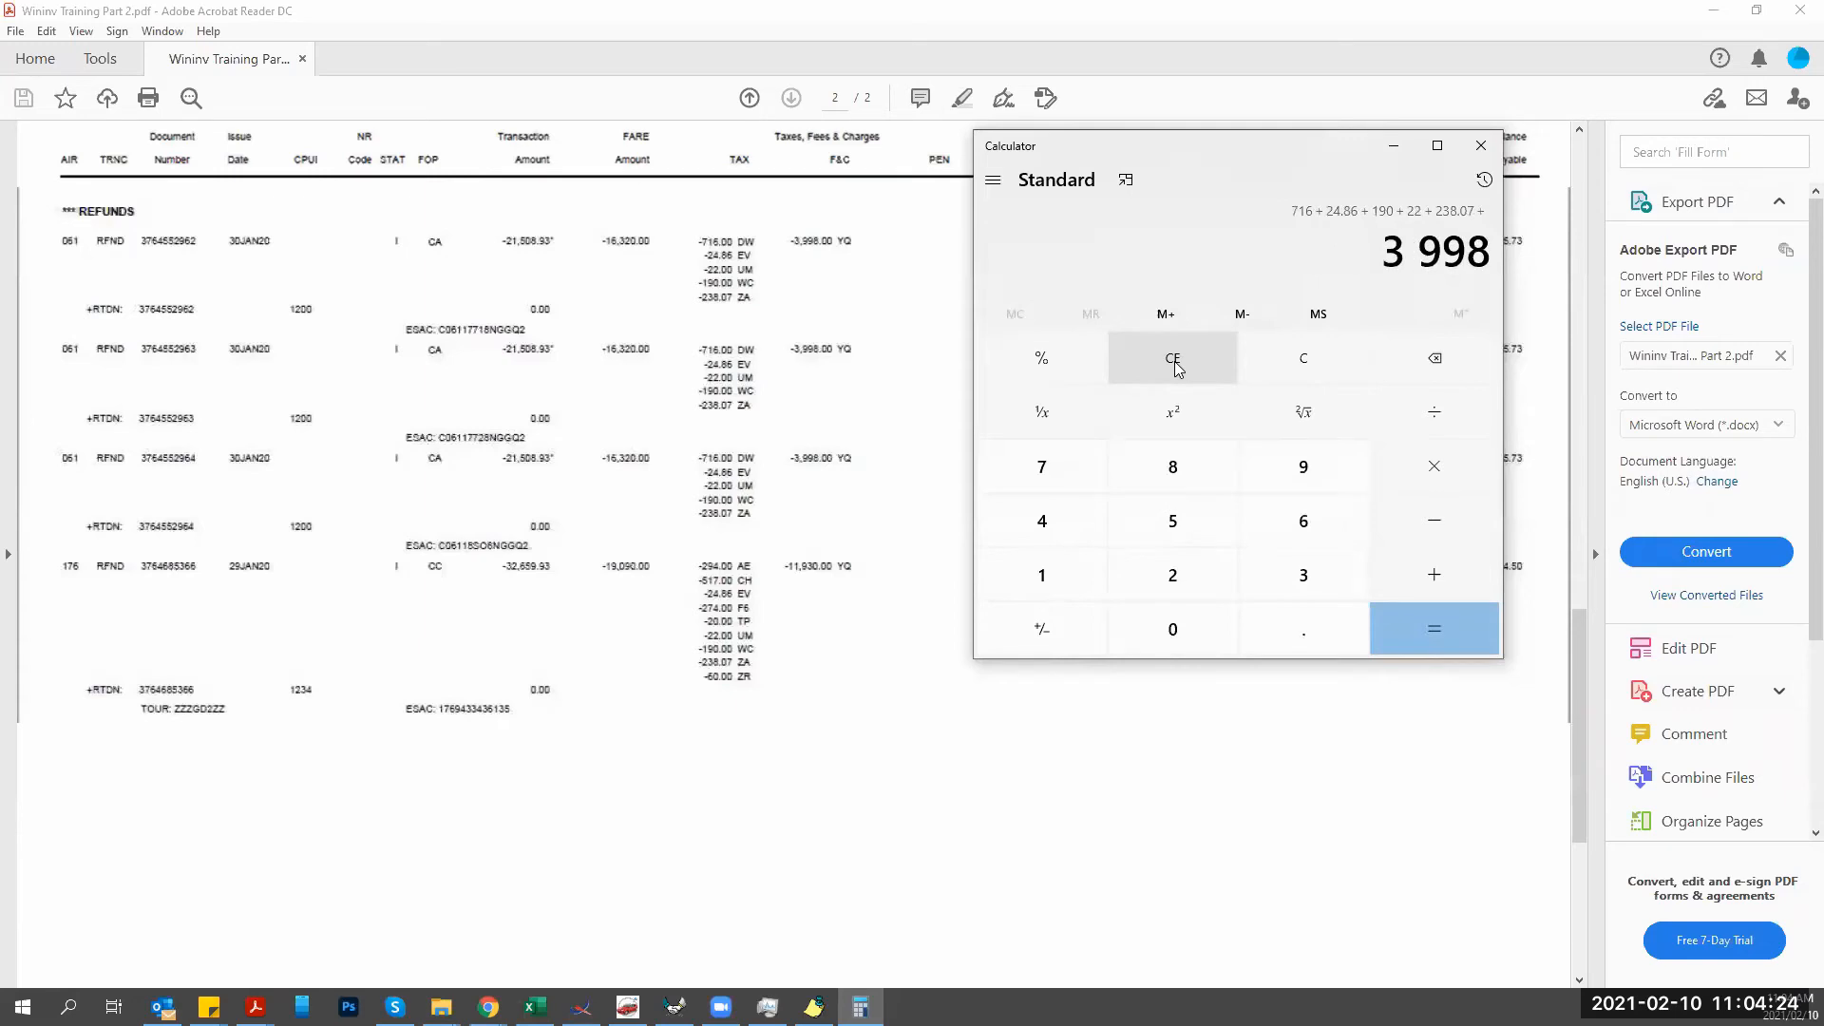
pyautogui.press('Return')
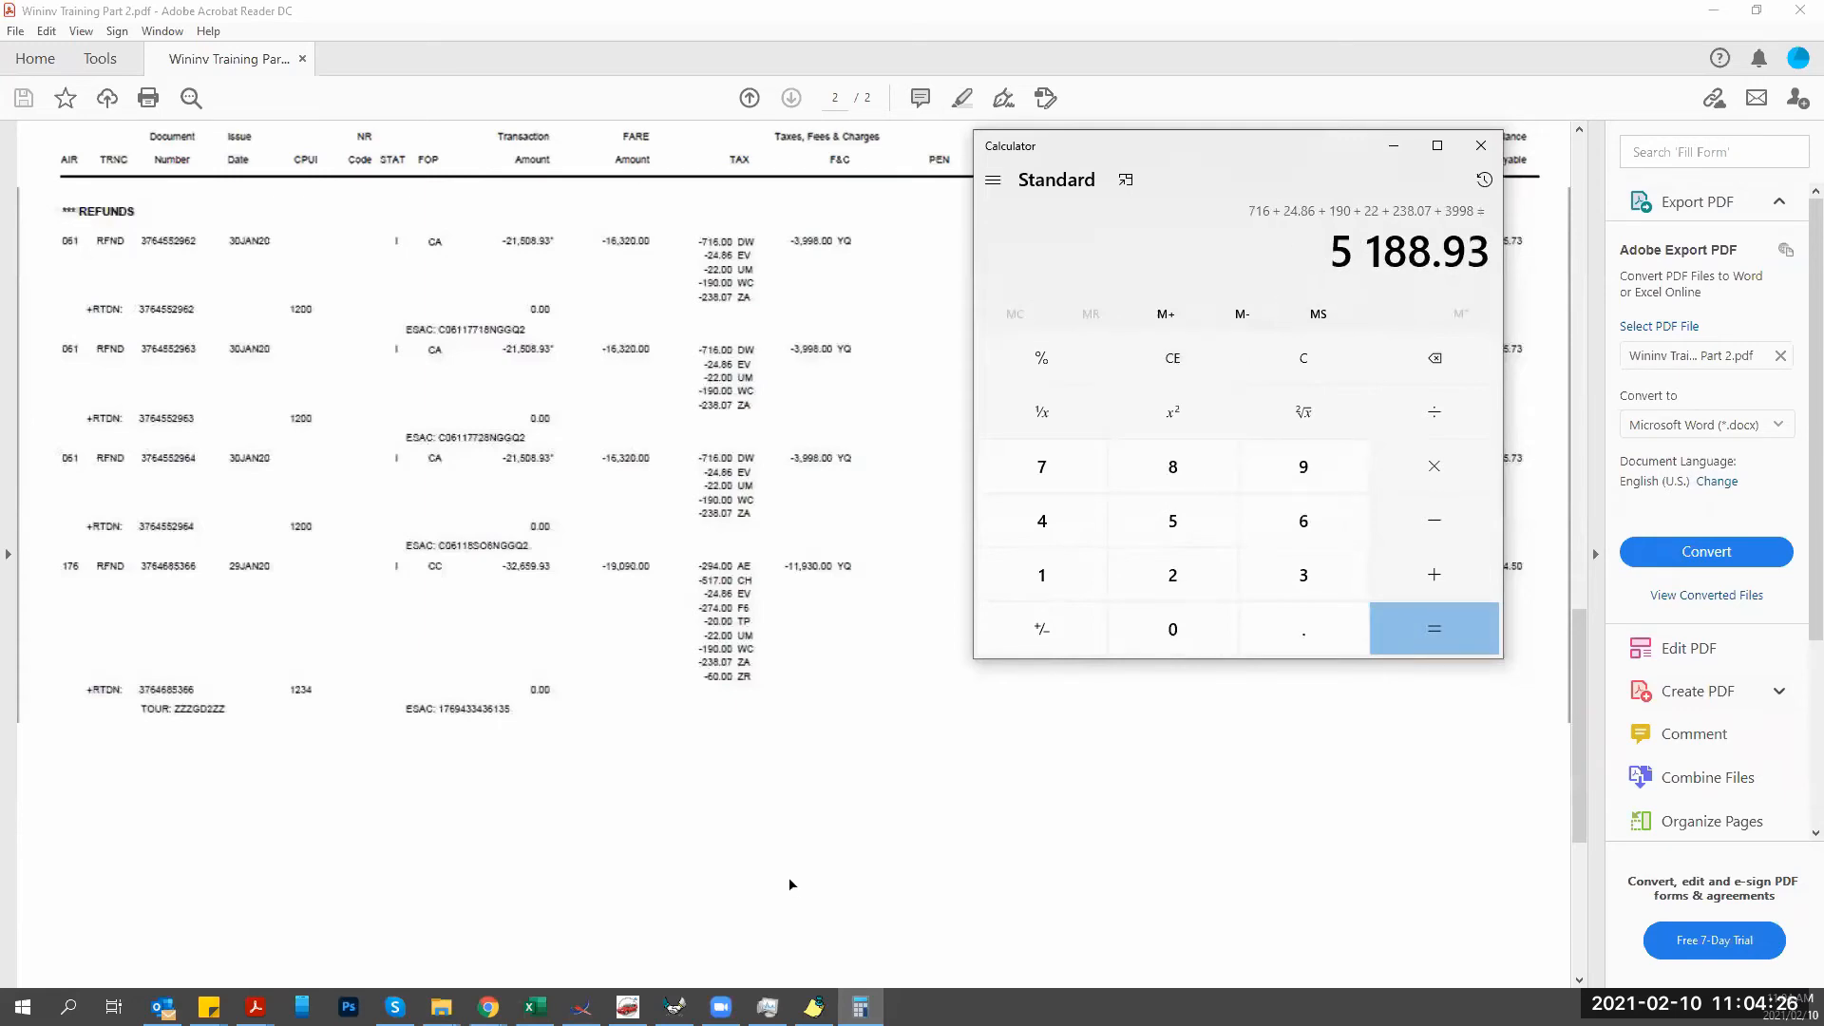
pyautogui.click(674, 1007)
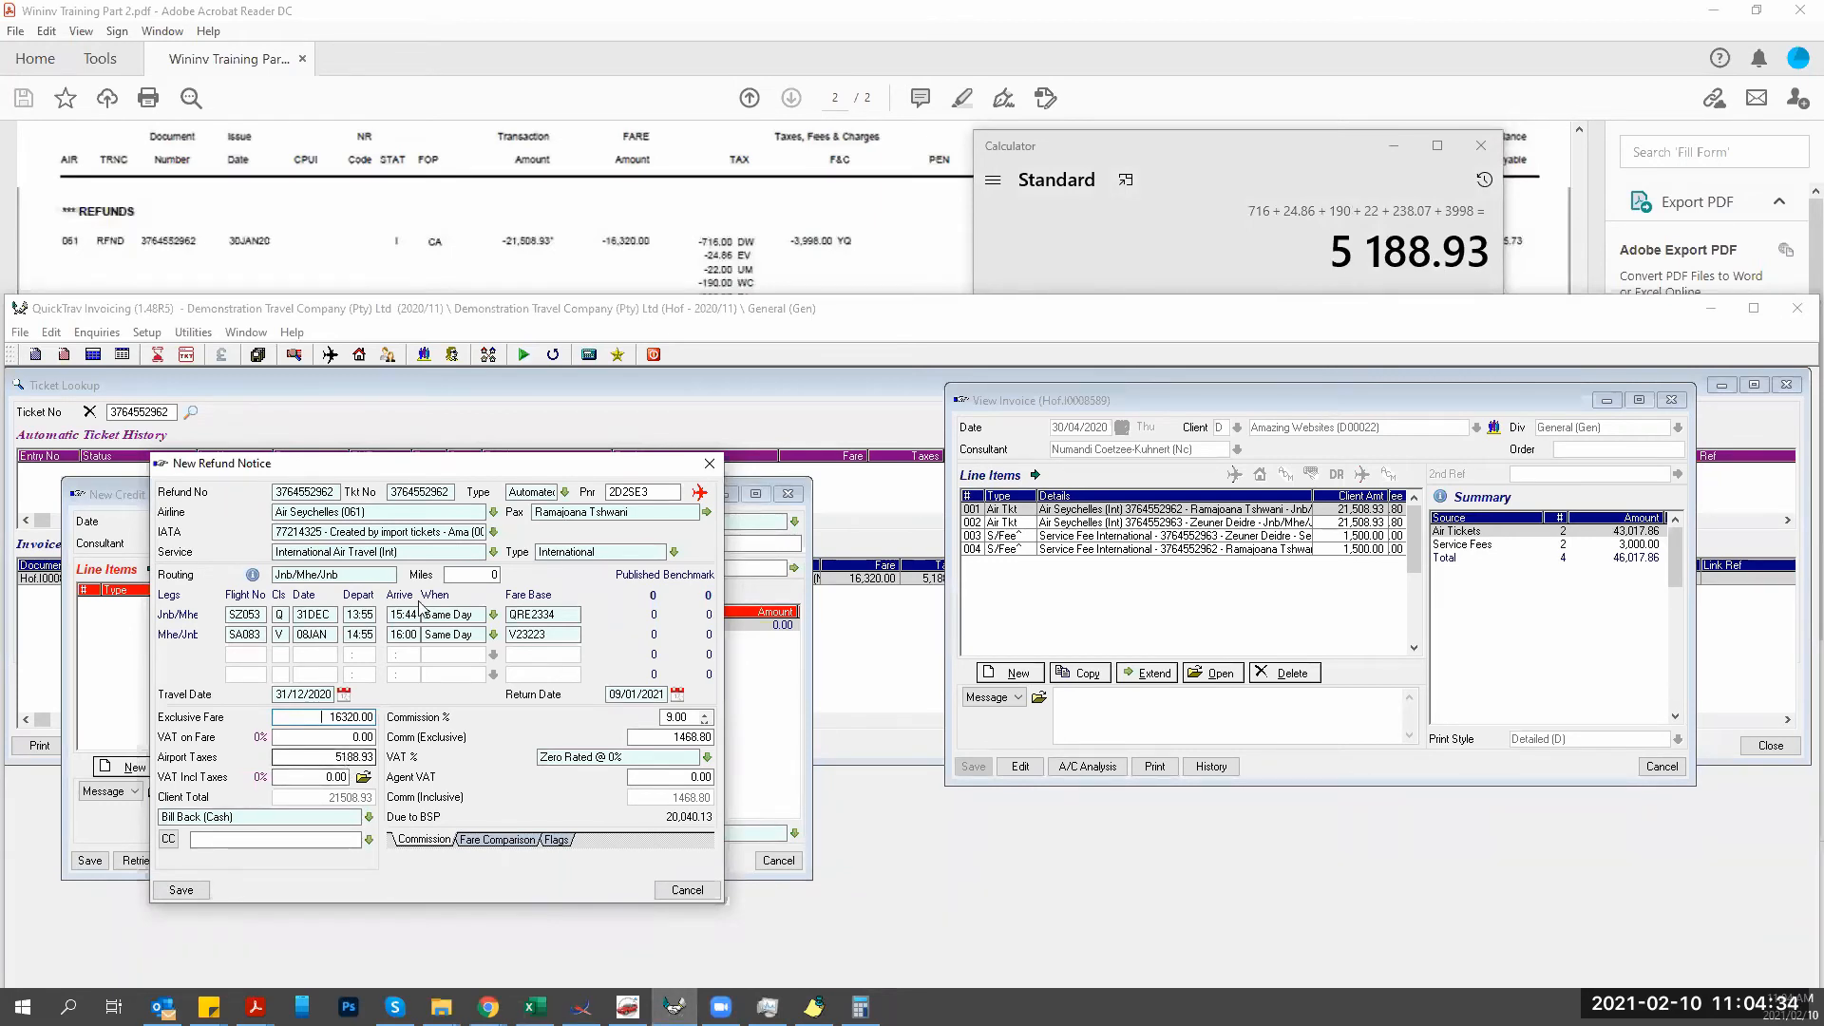
# Check the PDF's 1.00 rate and change the refund notice commission from 9.00 to 1.00%.
pyautogui.click(1480, 146)
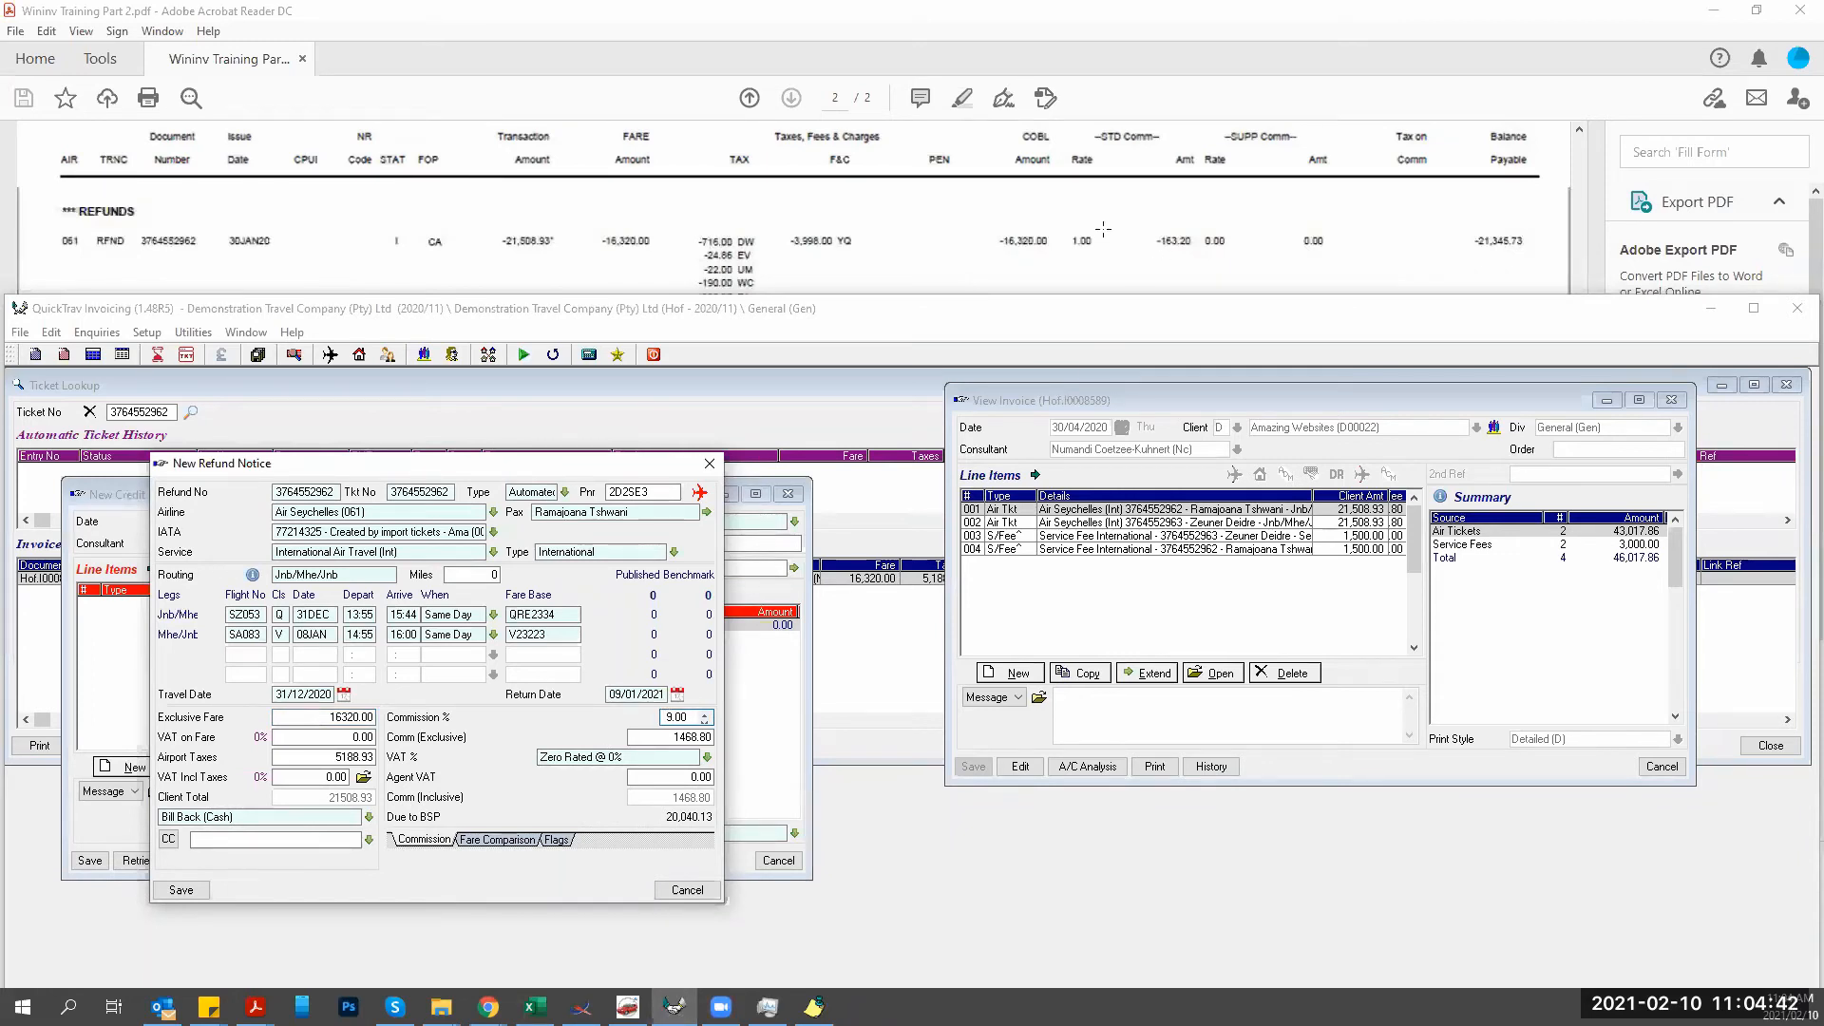
pyautogui.click(1059, 233)
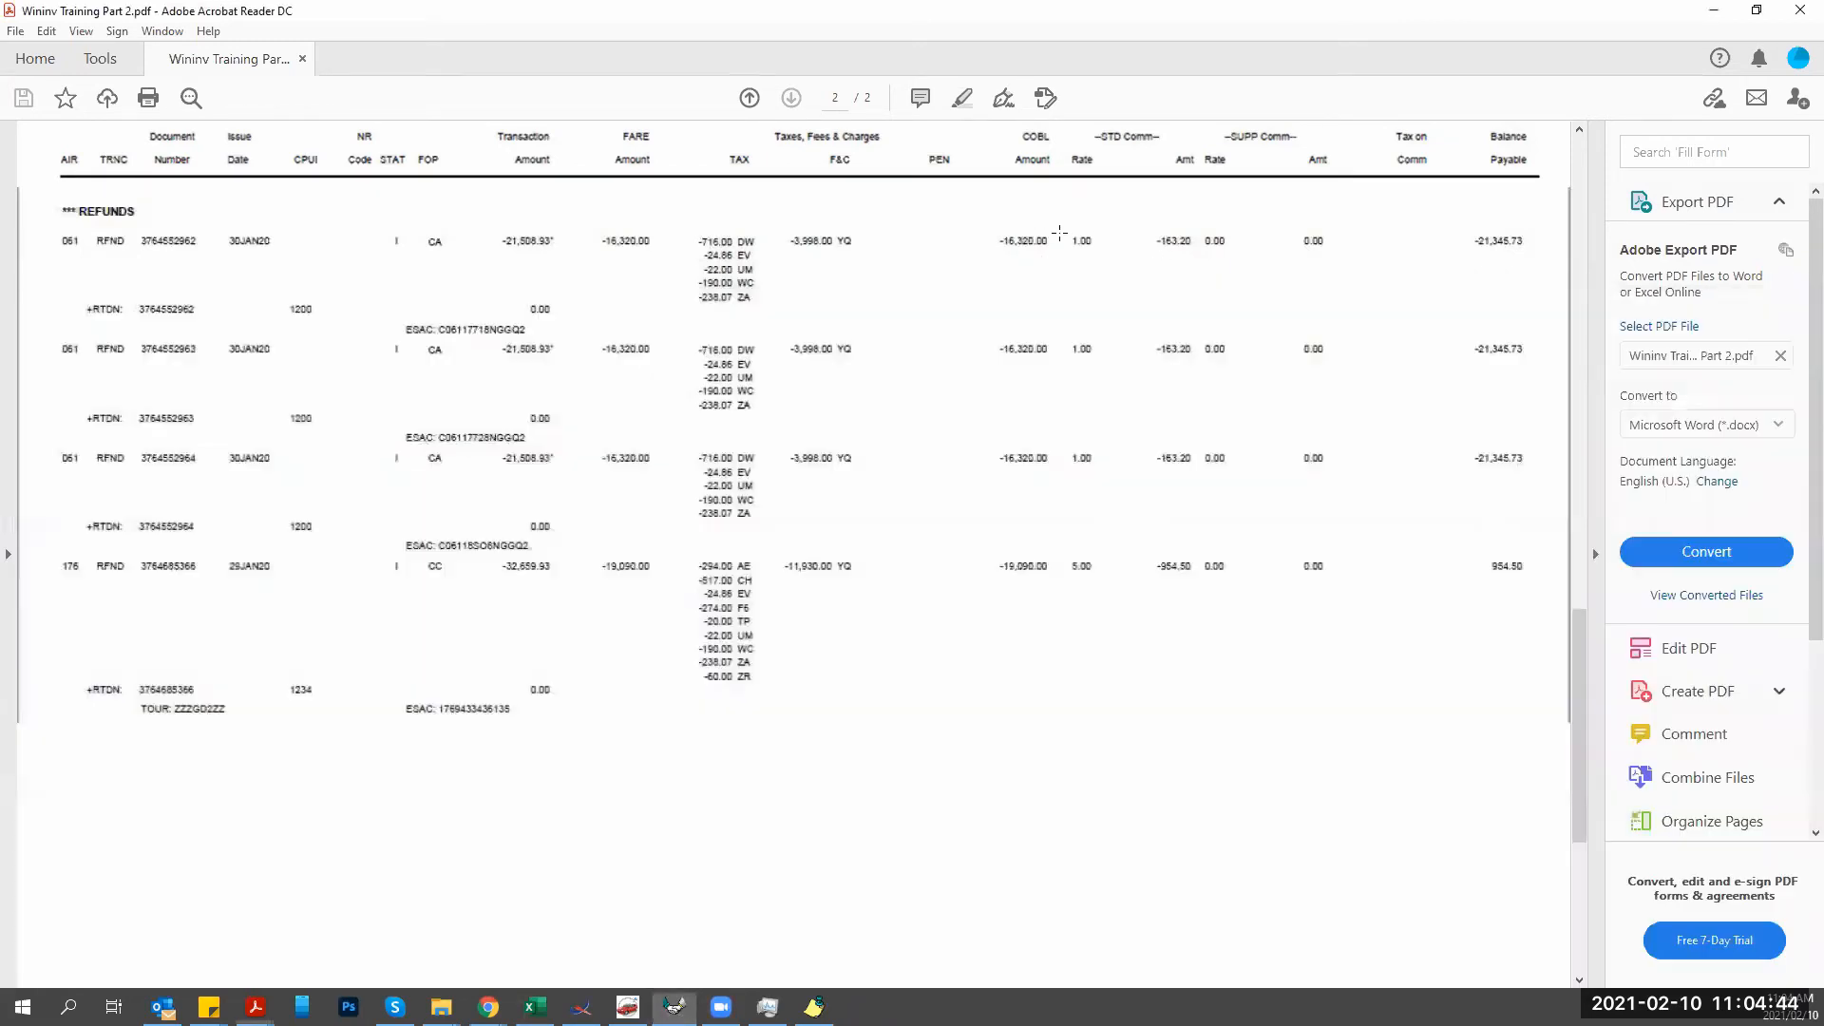
pyautogui.moveTo(1057, 211); pyautogui.dragTo(1219, 281)
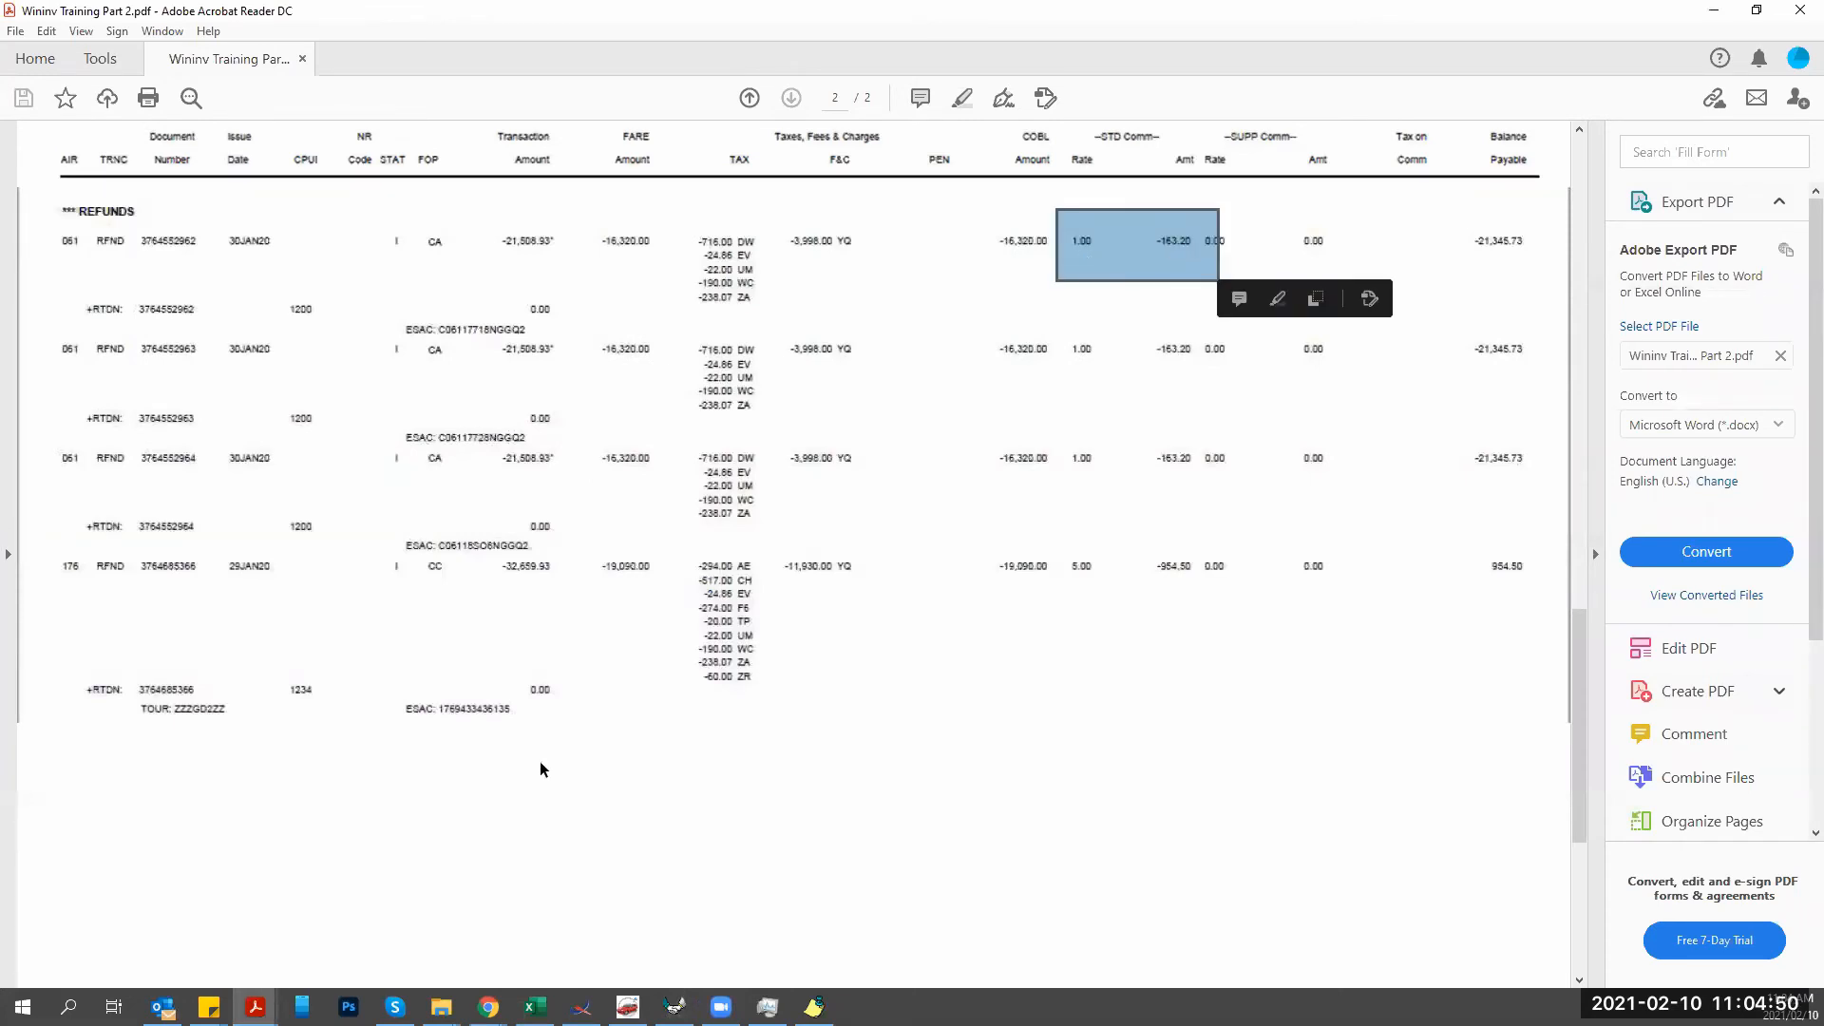
pyautogui.hotkey('alt', 'Tab')
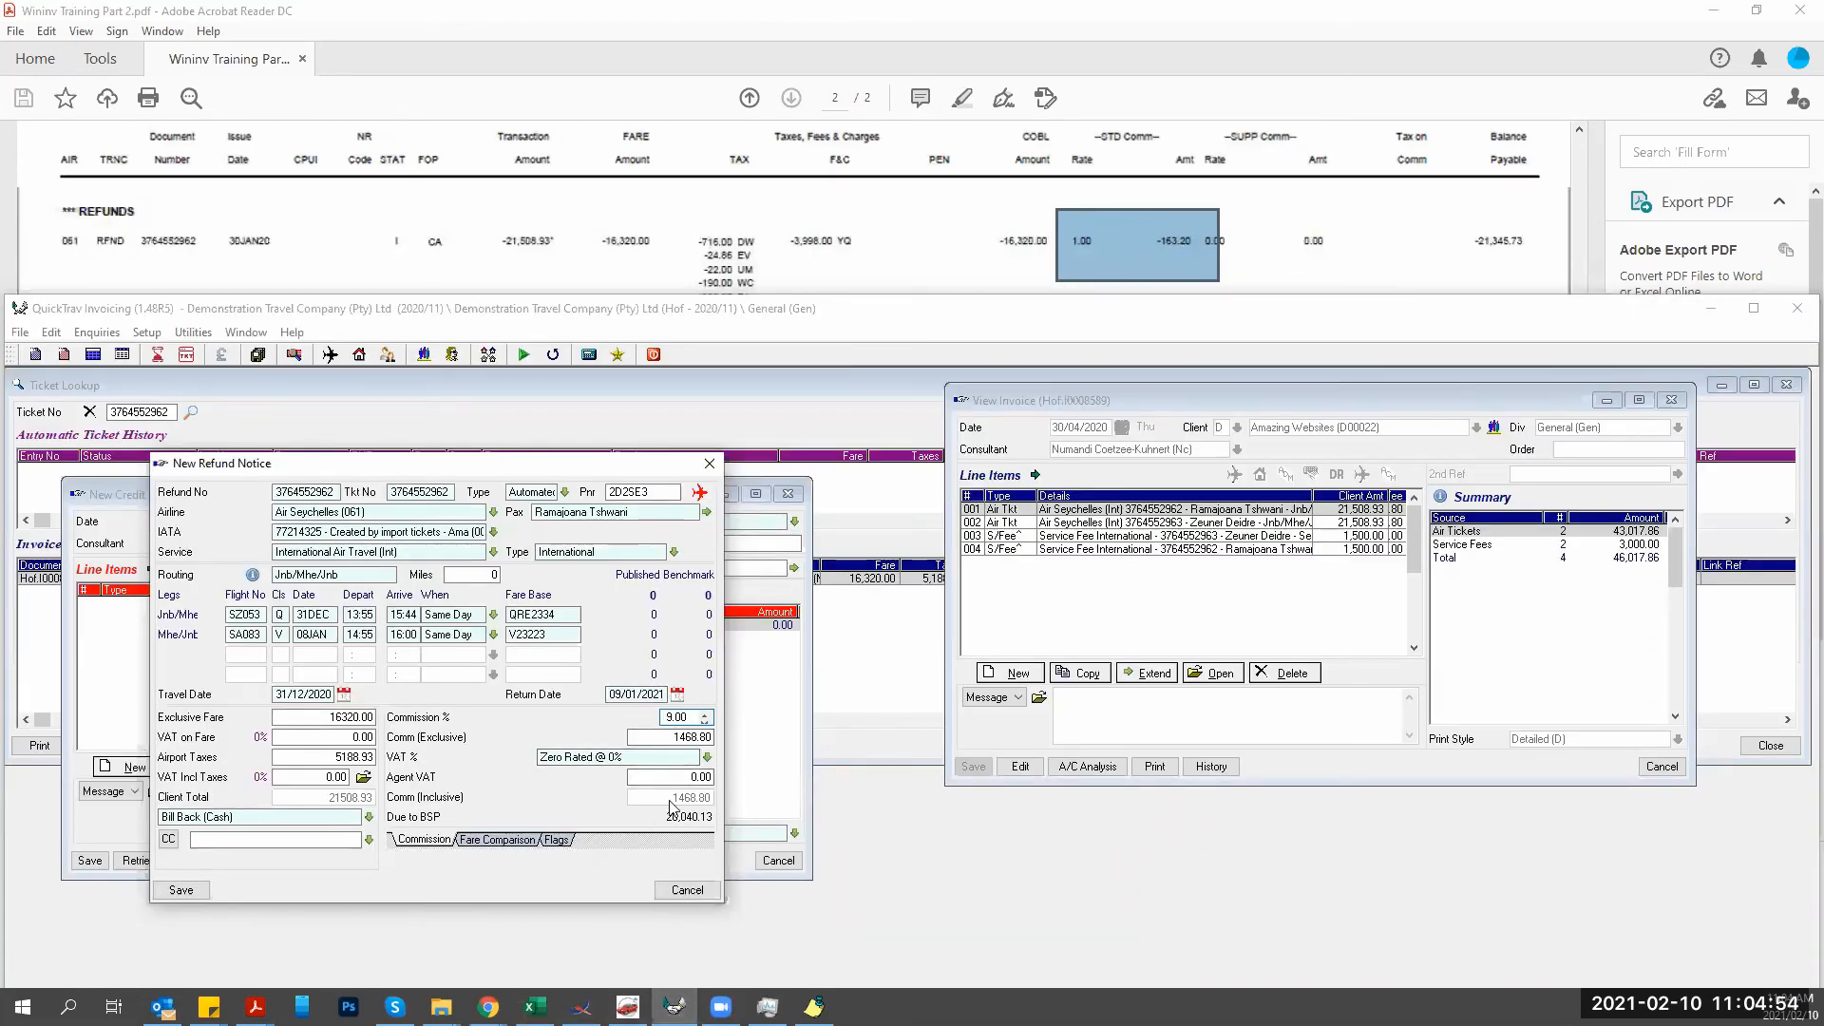
pyautogui.press('Delete')
pyautogui.write('1')
pyautogui.press('Tab')
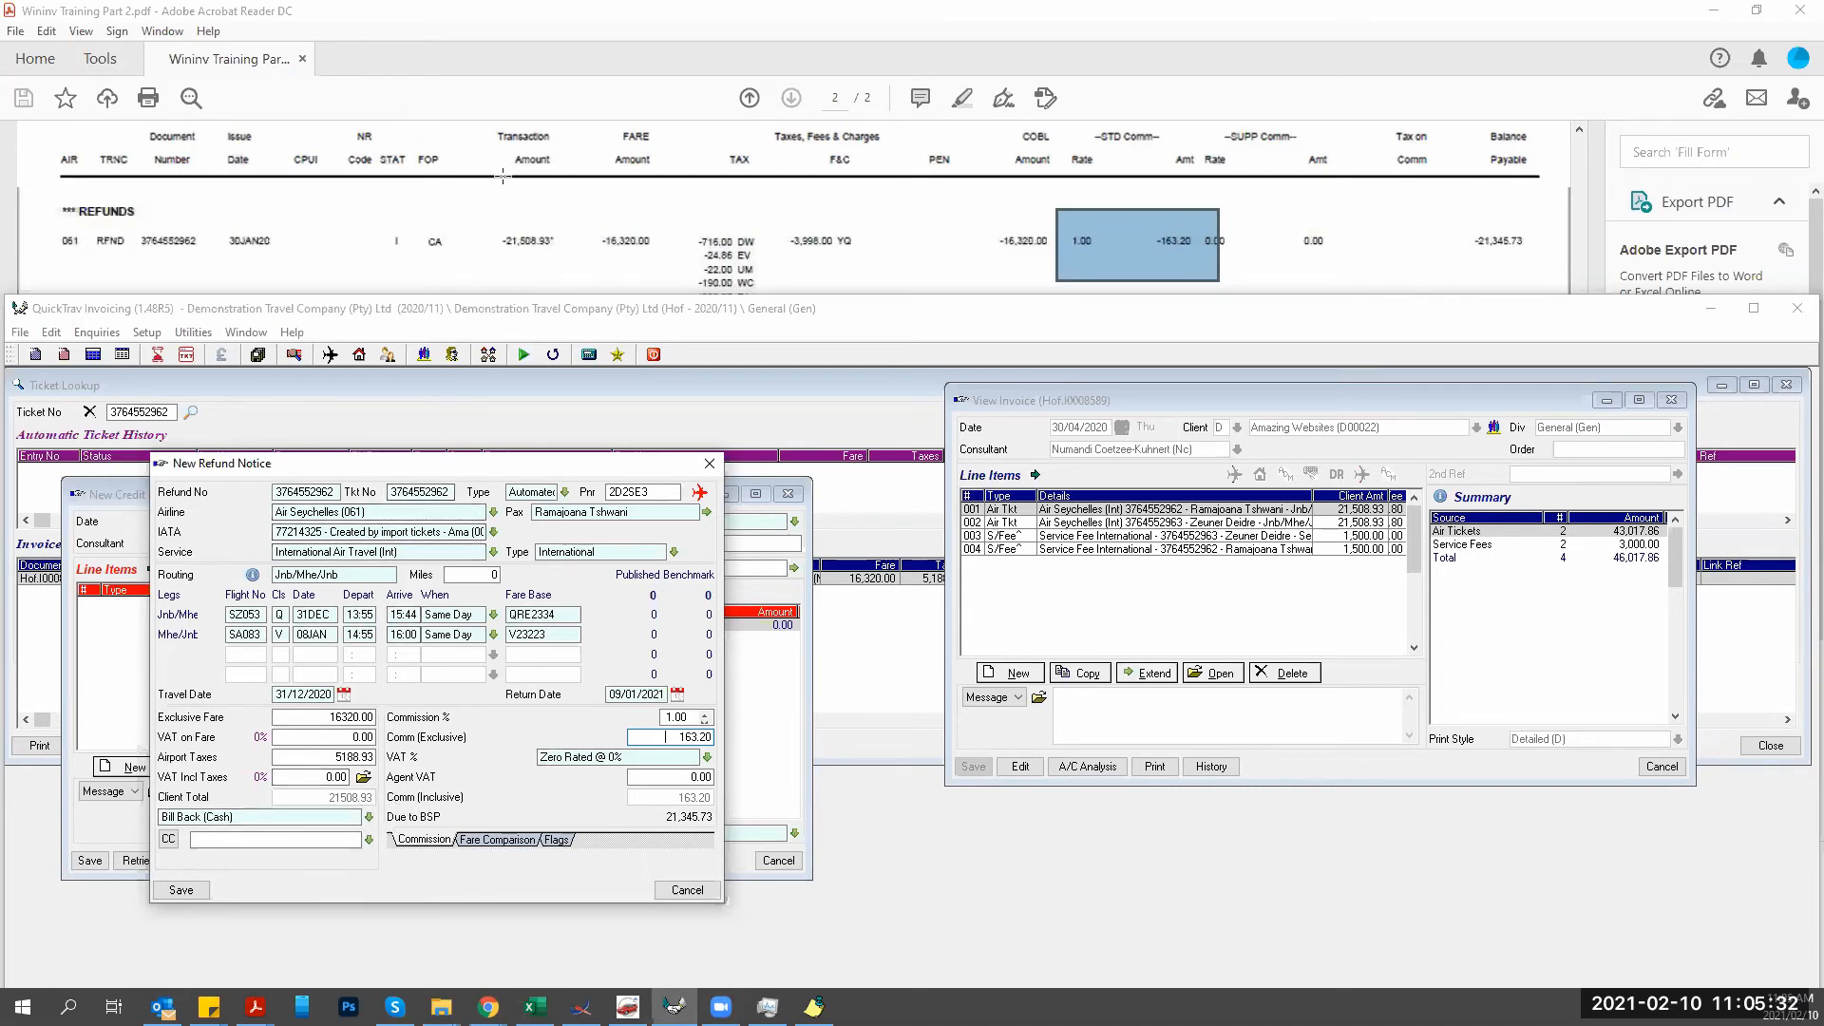
pyautogui.moveTo(478, 234); pyautogui.dragTo(576, 271)
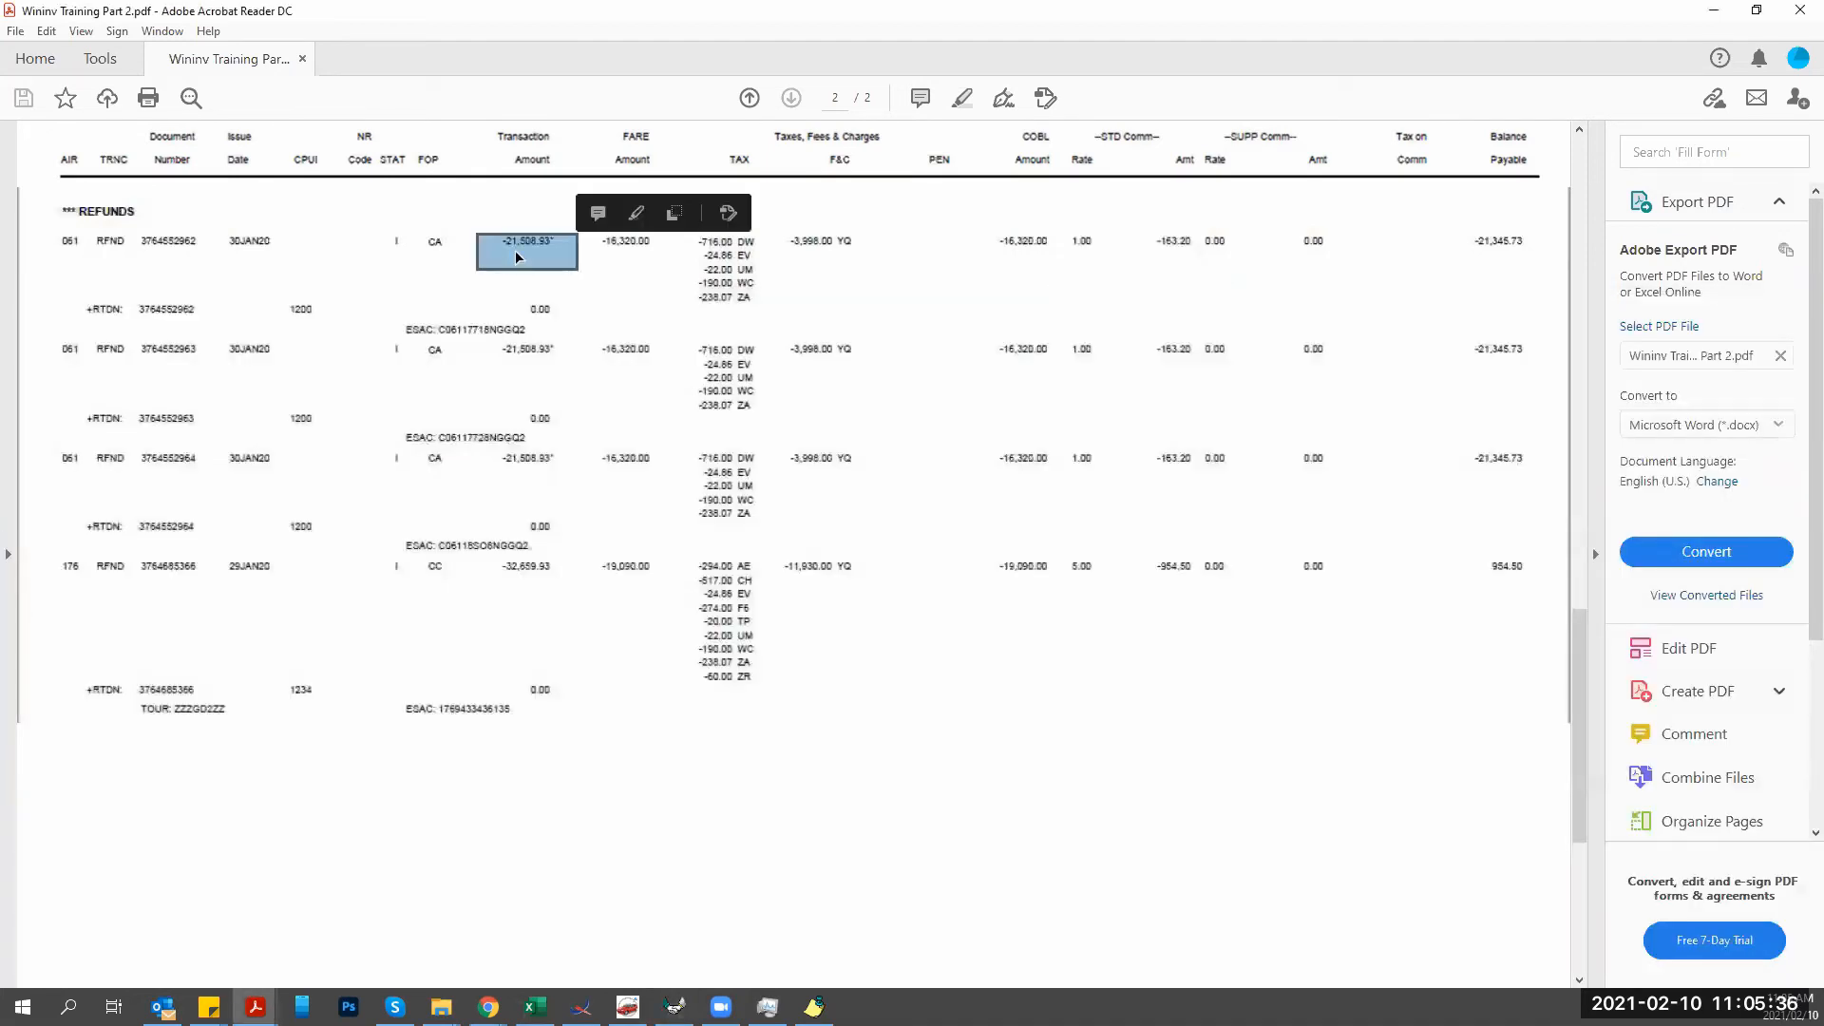
pyautogui.click(673, 1006)
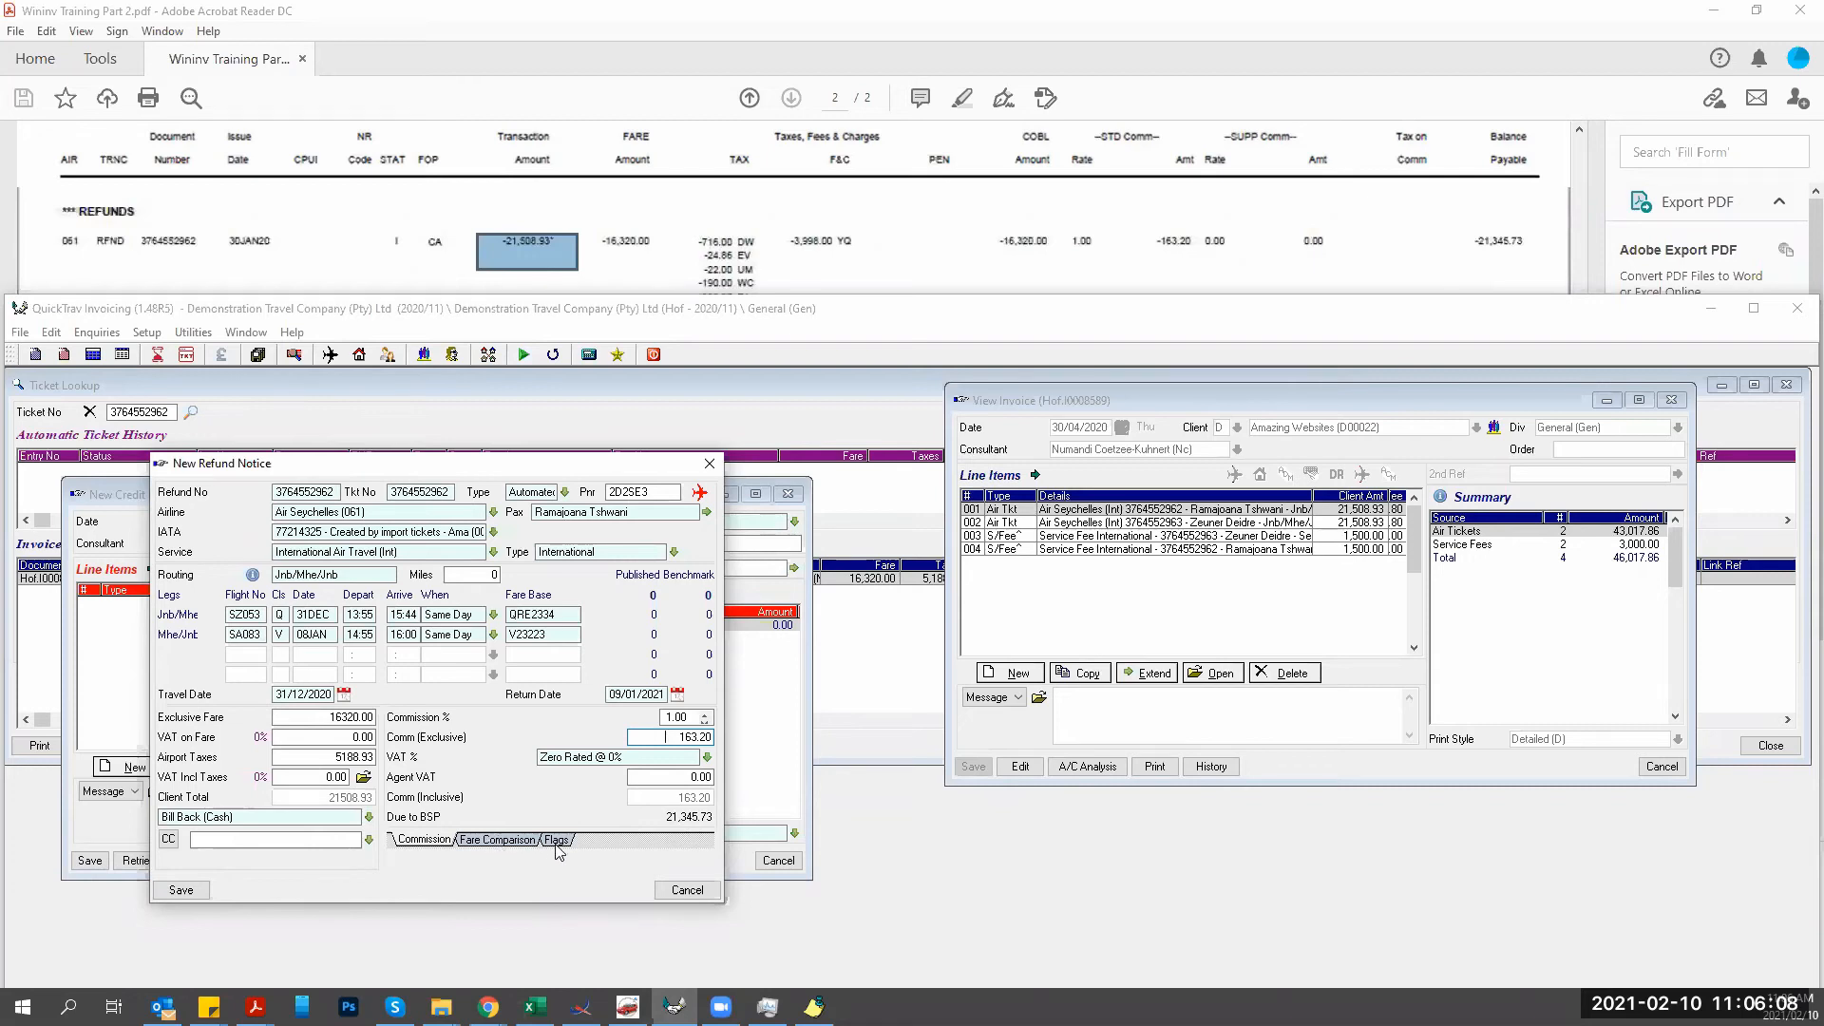
pyautogui.click(518, 846)
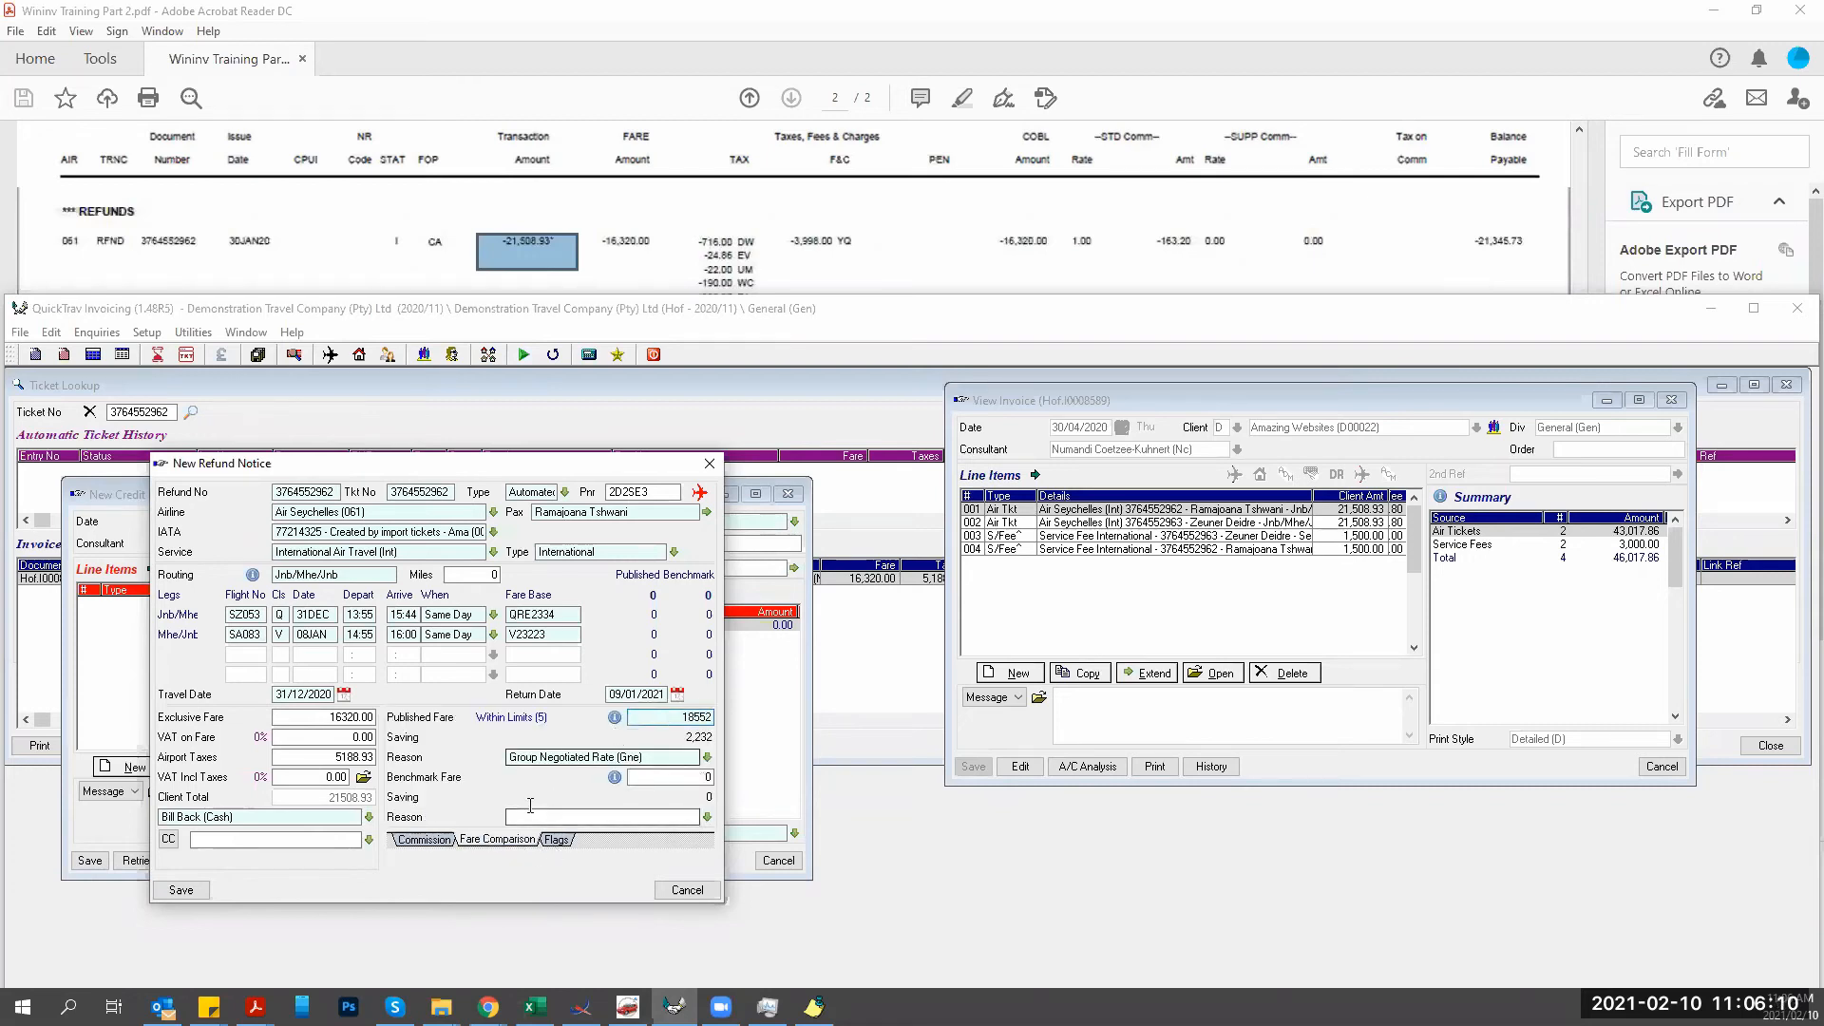
# Enter published fare 16320, set credit note reason Refund (Ref), and save the refund notice.
pyautogui.press('BackSpace')
pyautogui.press('BackSpace')
pyautogui.press('BackSpace')
pyautogui.press('BackSpace')
pyautogui.press('BackSpace')
pyautogui.write('16320')
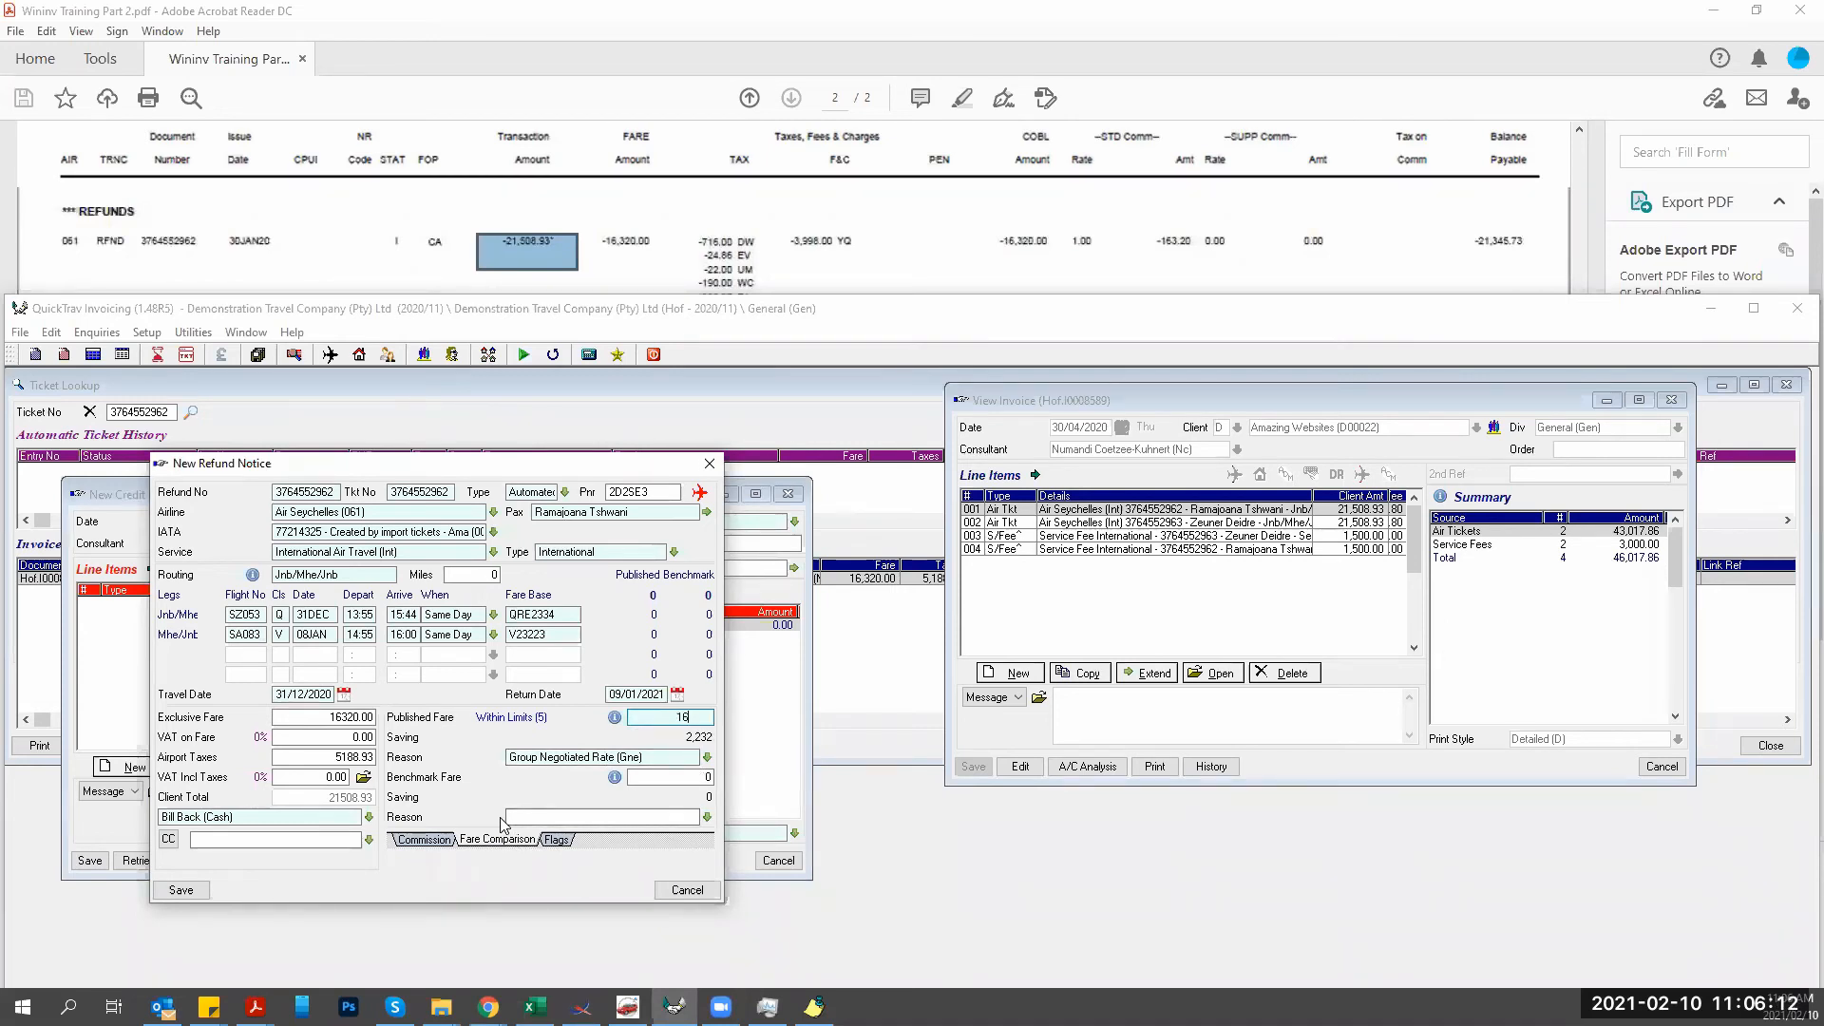
pyautogui.press('Tab')
pyautogui.click(556, 841)
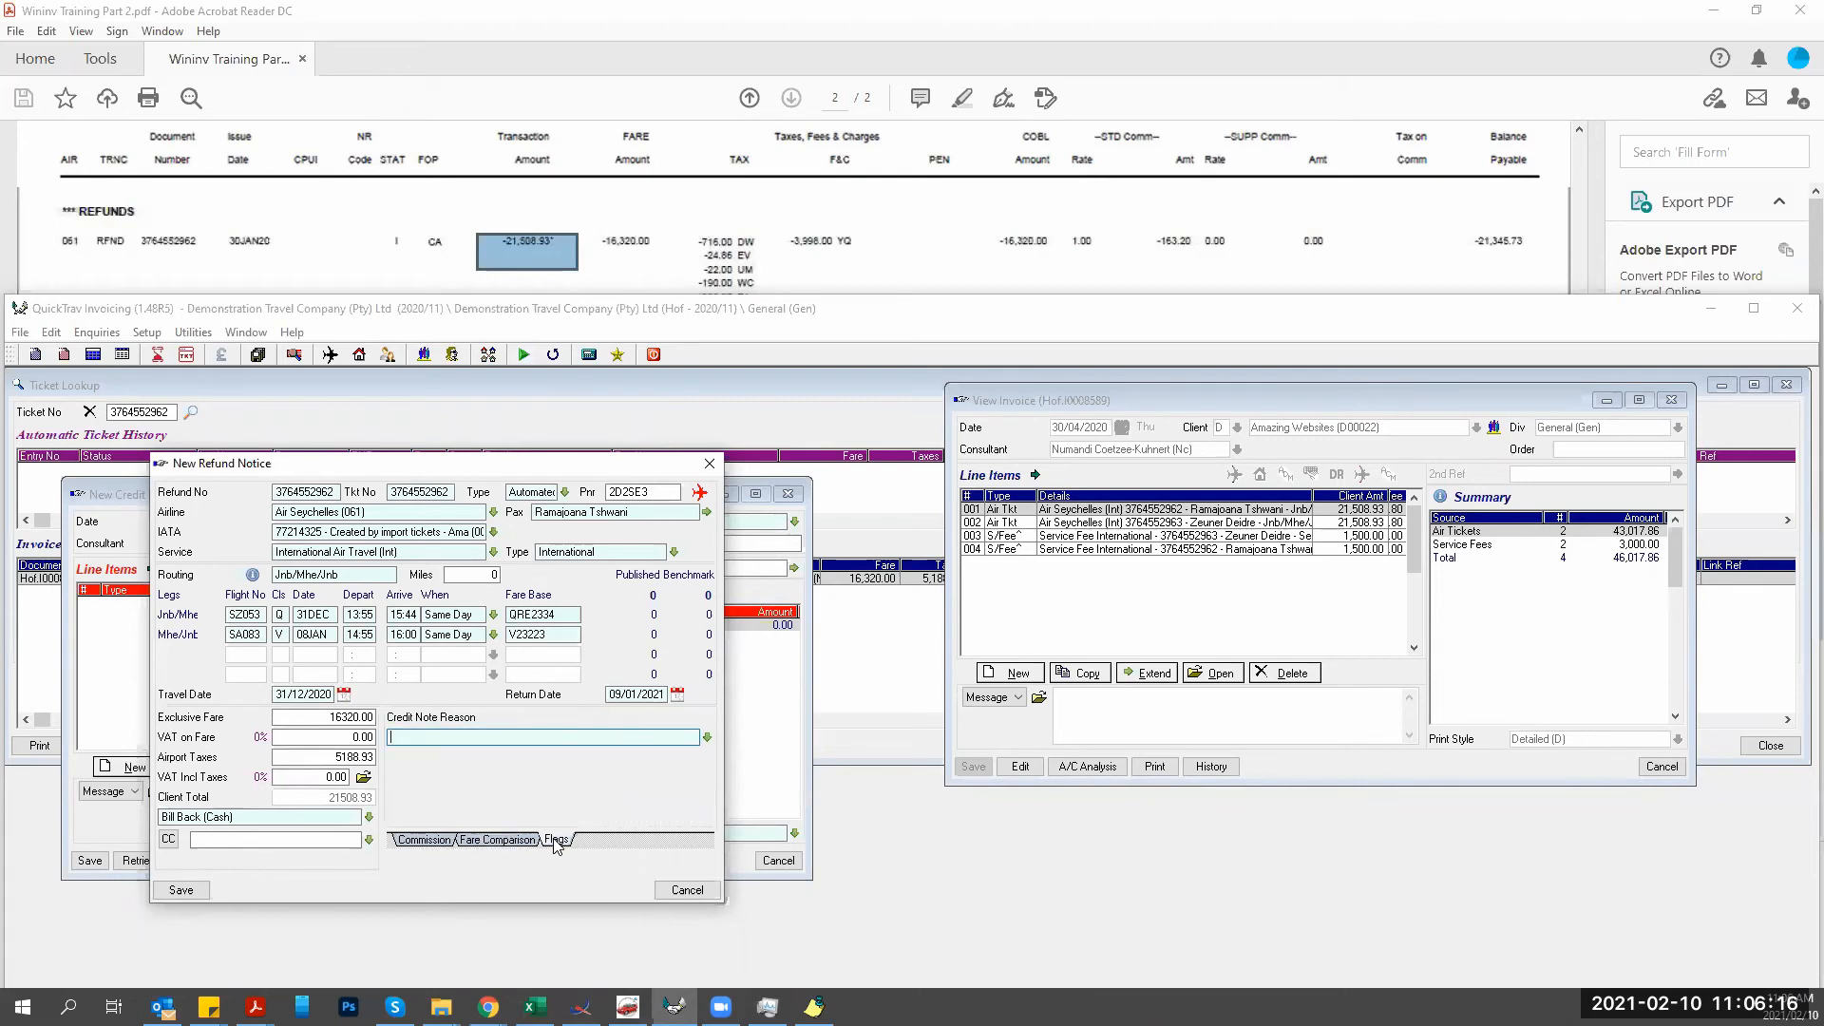
pyautogui.click(708, 737)
pyautogui.click(399, 794)
pyautogui.click(180, 891)
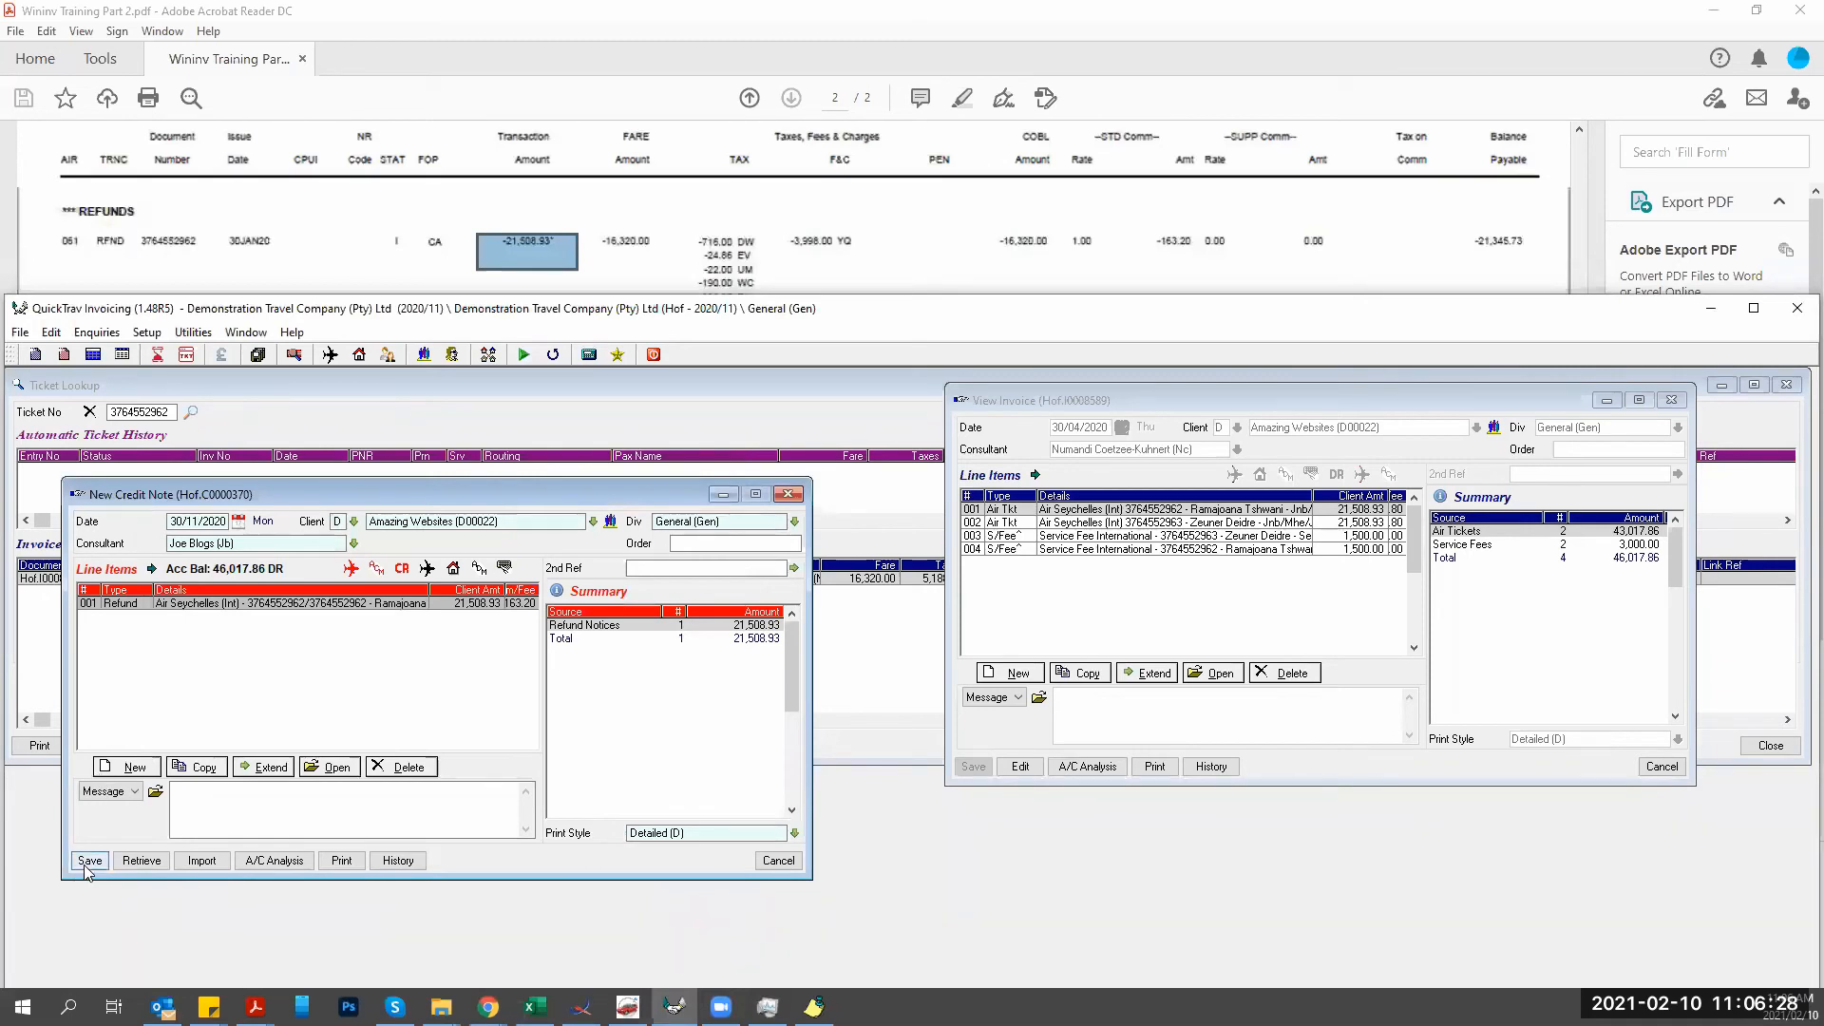
pyautogui.click(89, 862)
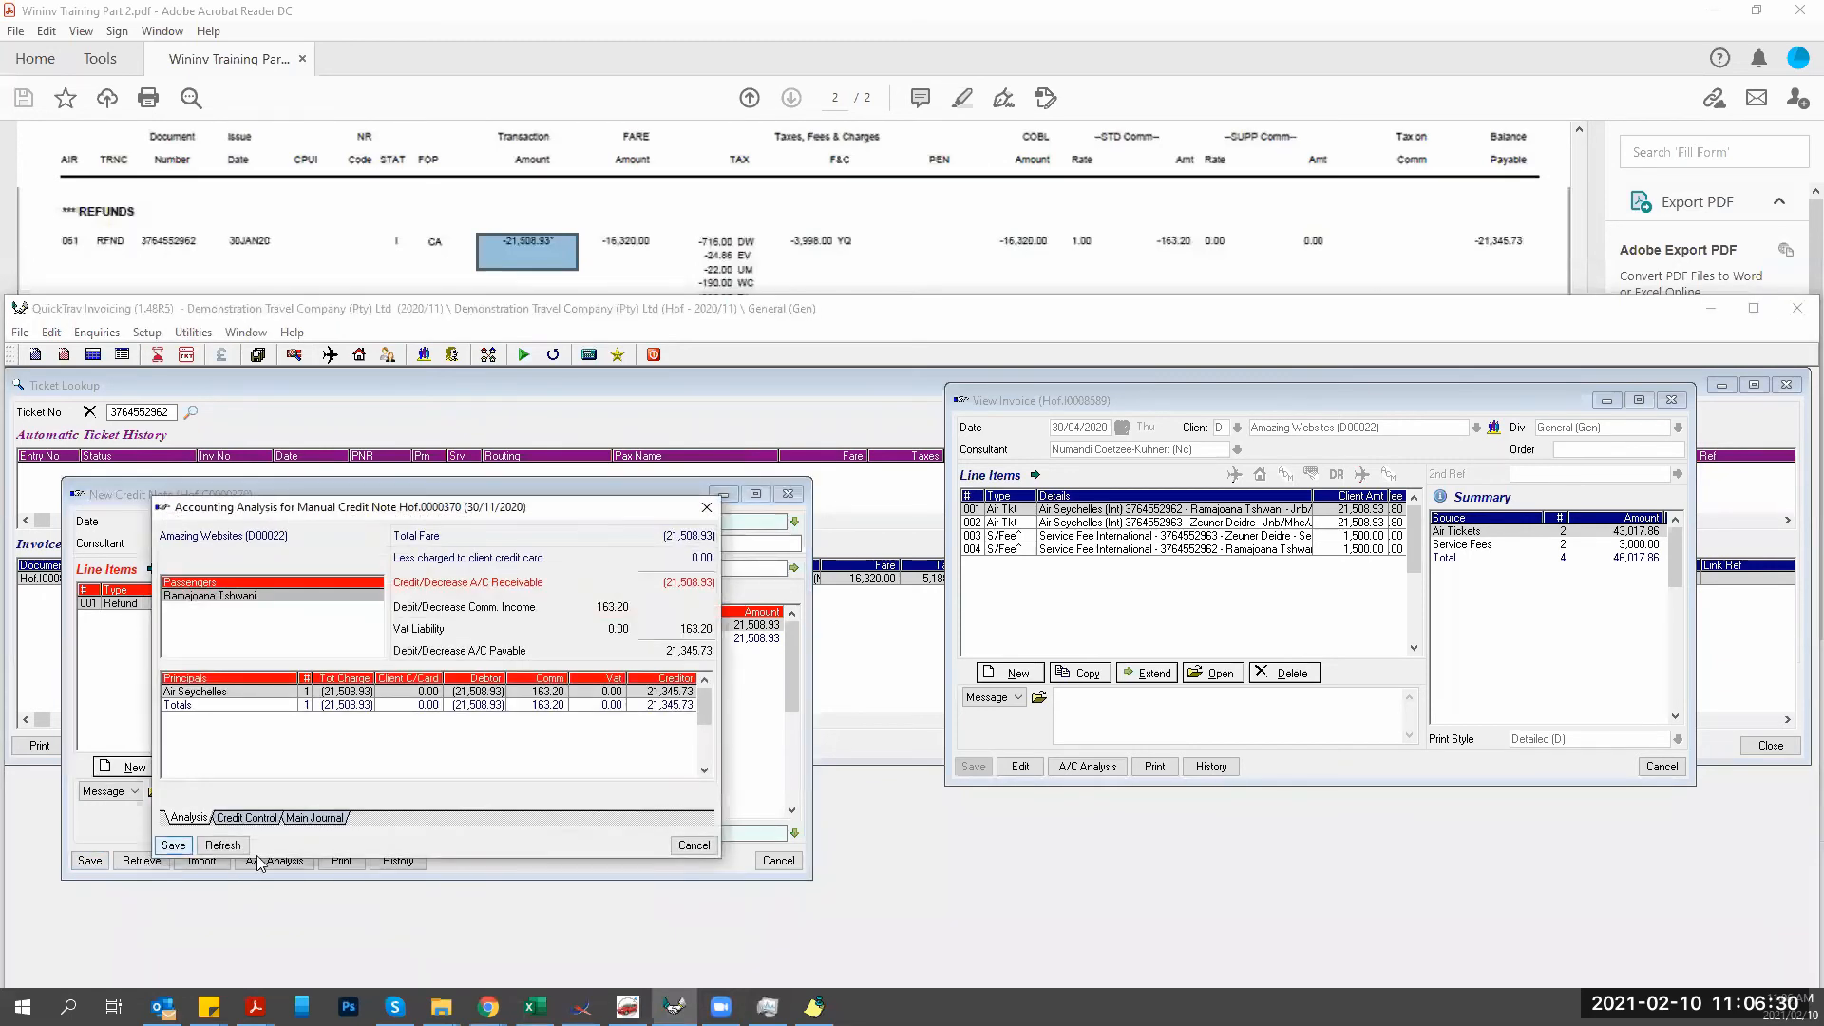
pyautogui.click(694, 844)
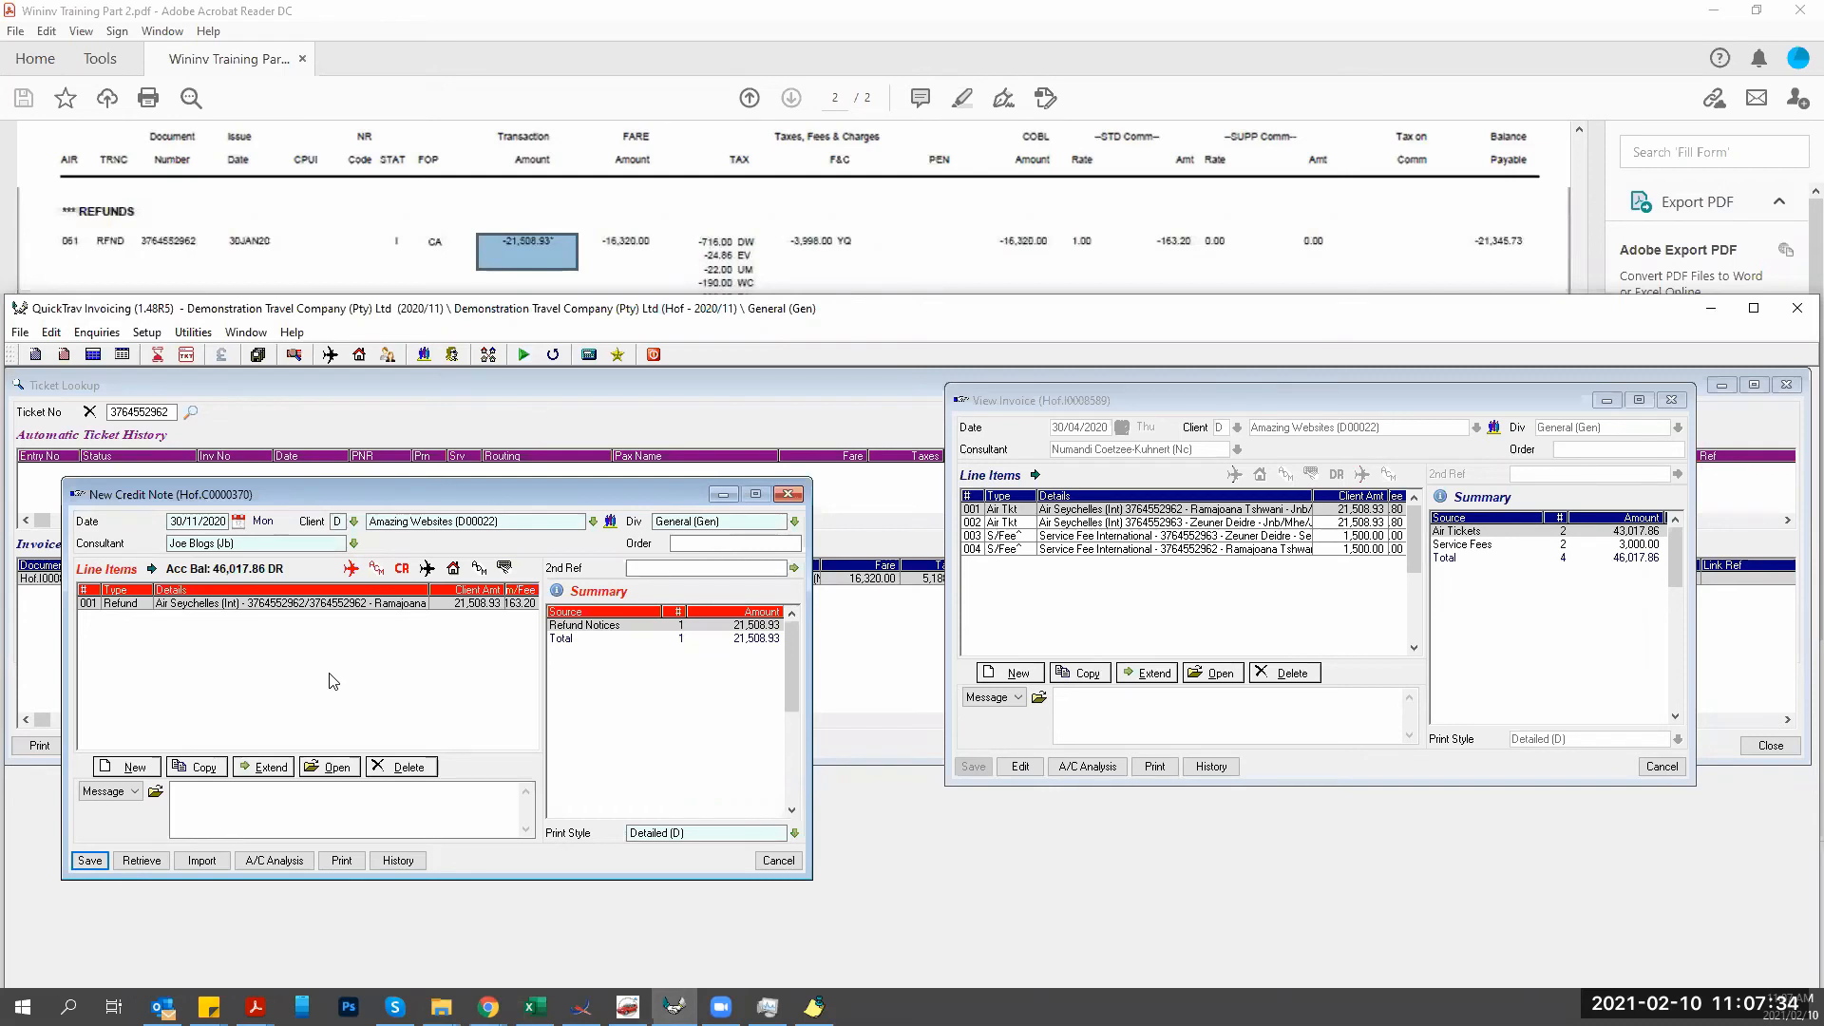
pyautogui.click(133, 767)
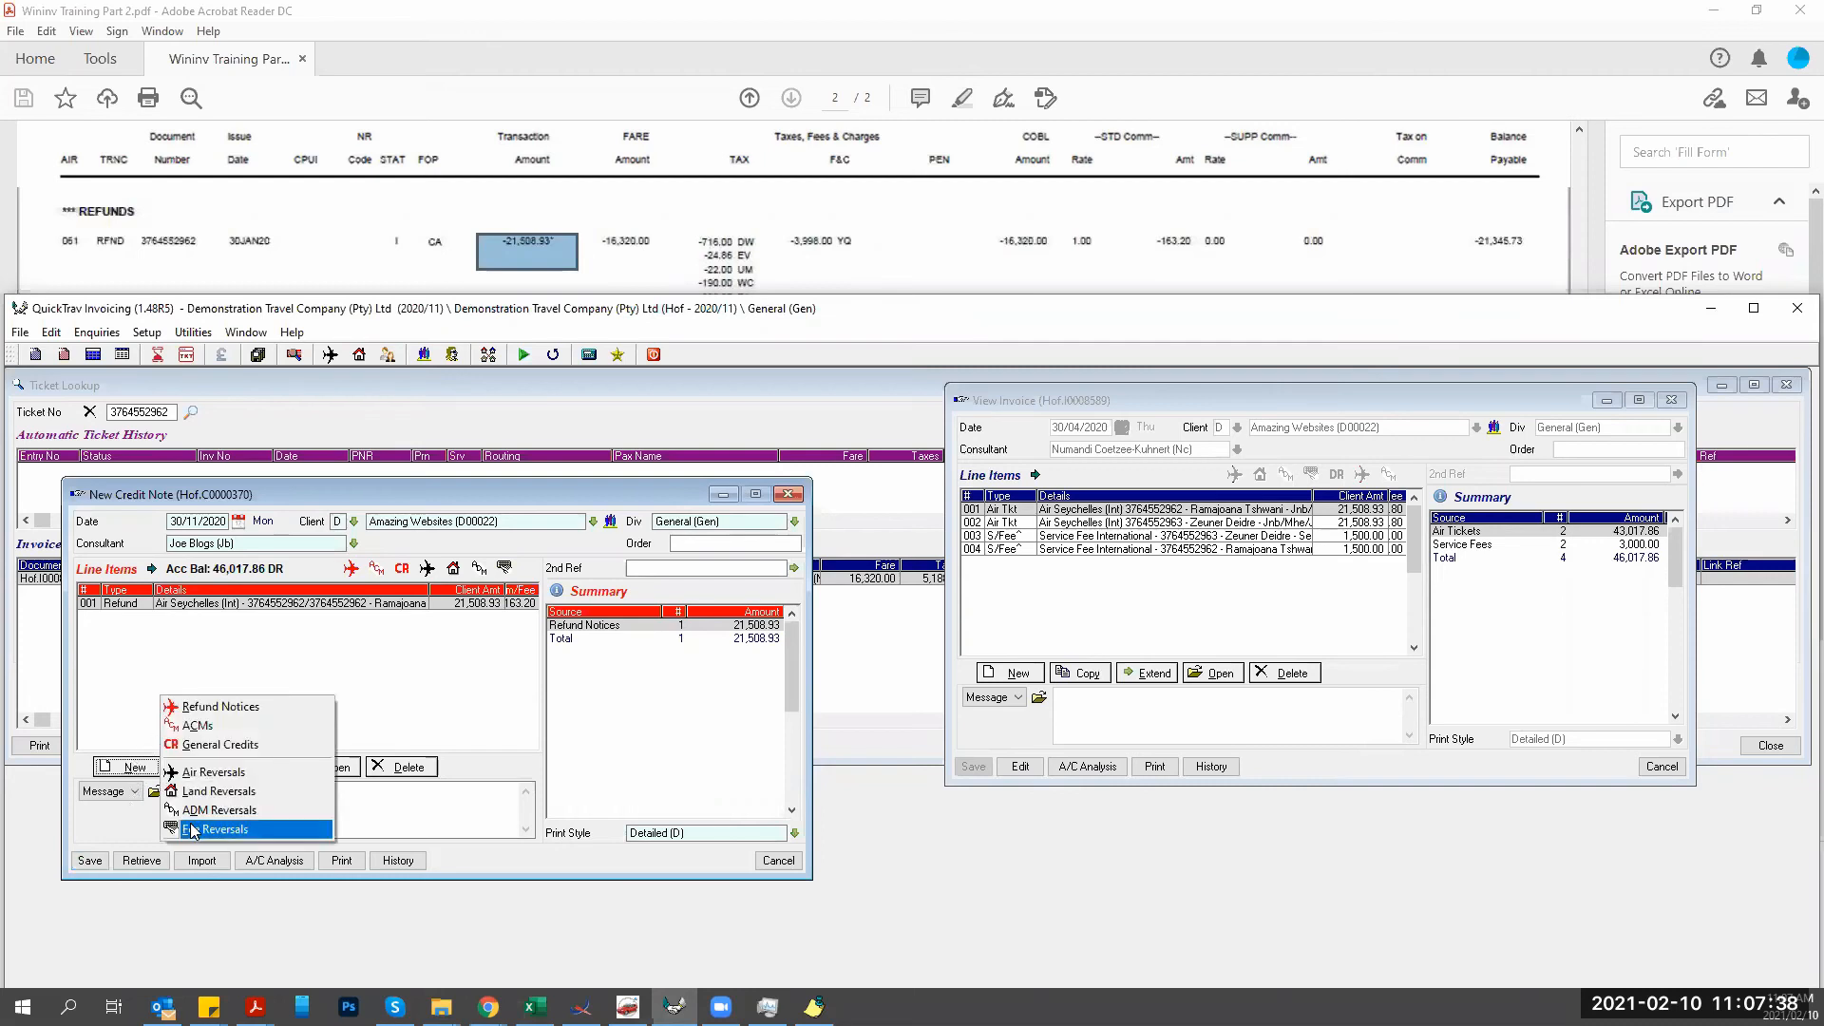
pyautogui.click(193, 829)
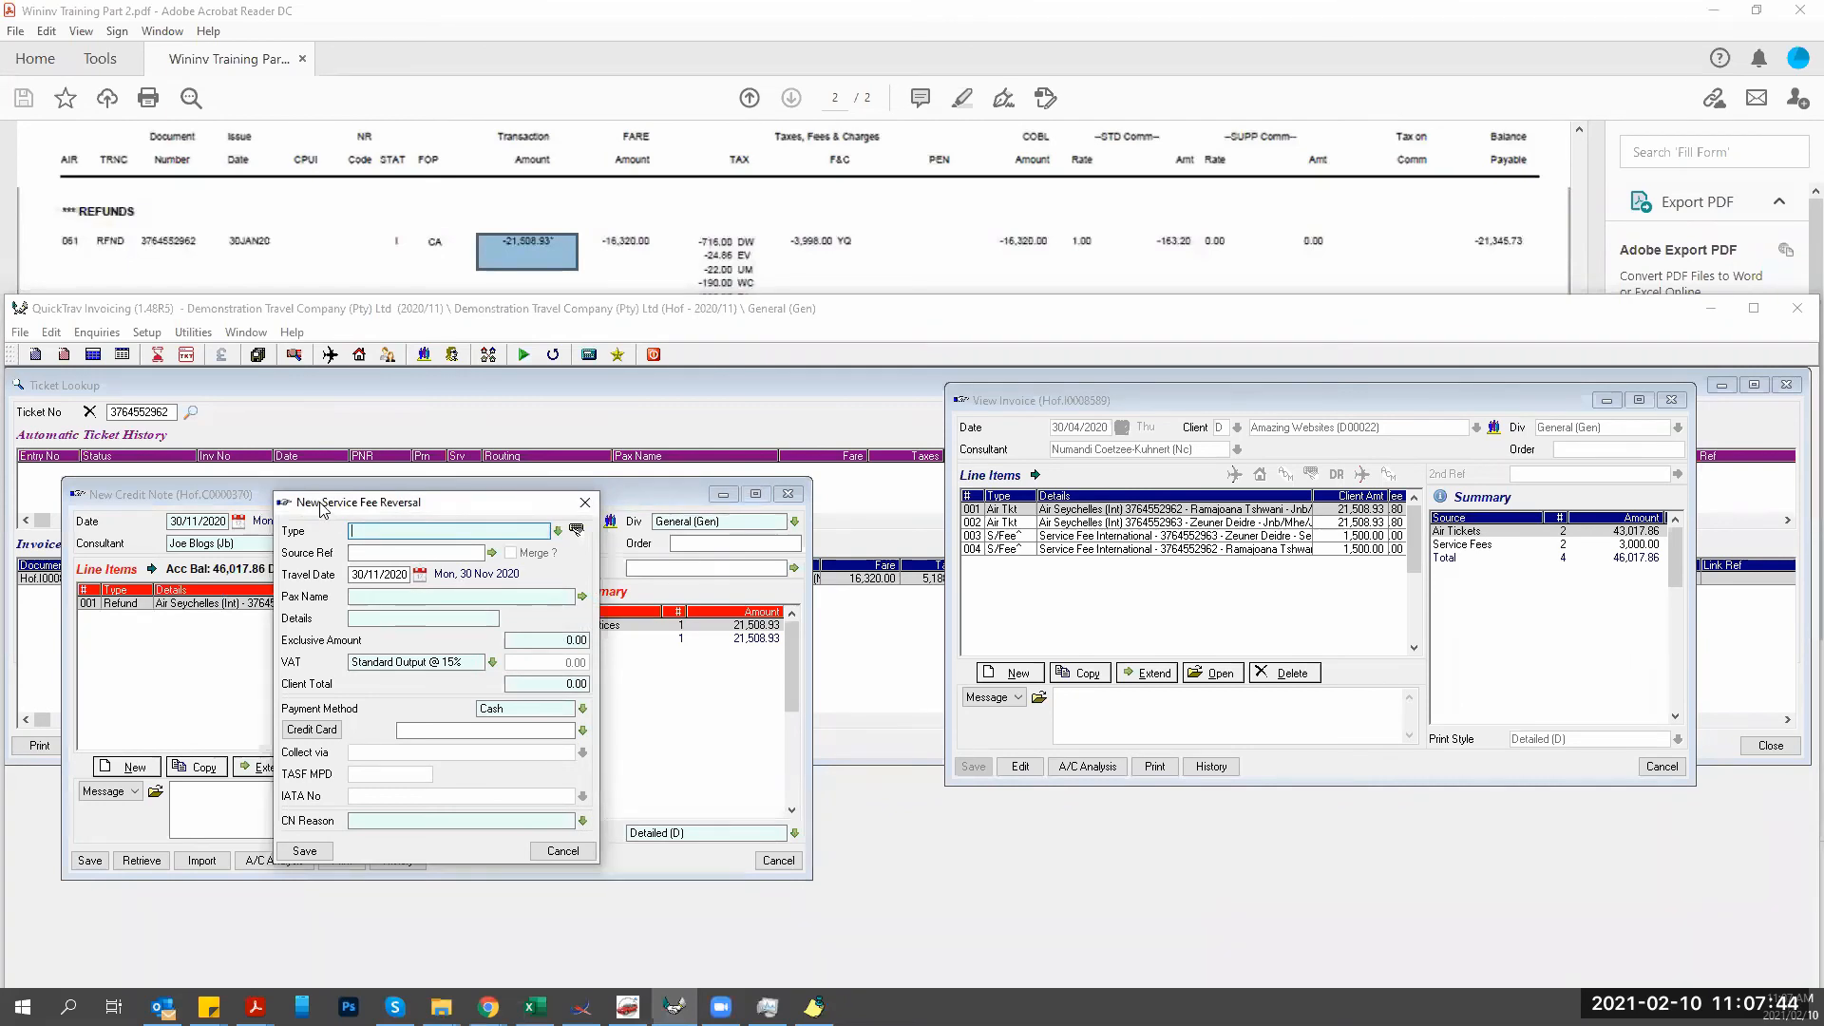
pyautogui.moveTo(323, 510); pyautogui.dragTo(326, 615)
pyautogui.write('ref')
pyautogui.press('Tab')
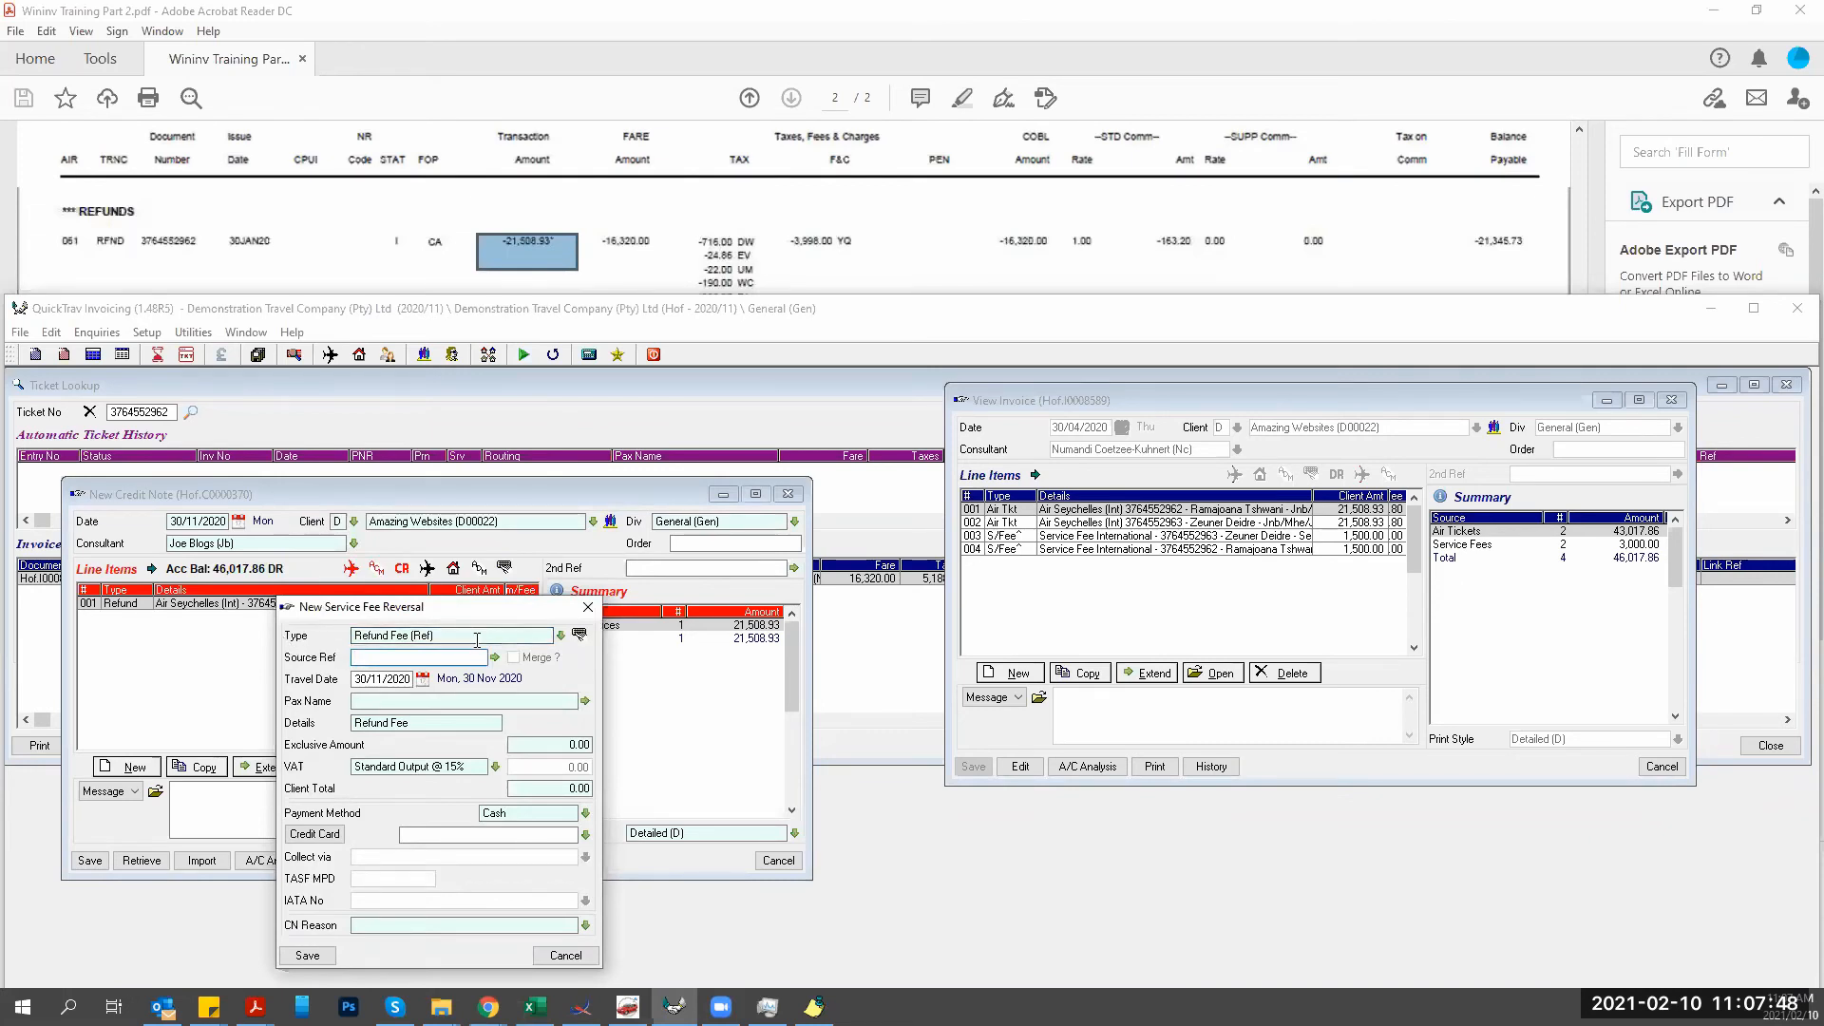
pyautogui.moveTo(394, 613); pyautogui.dragTo(589, 540)
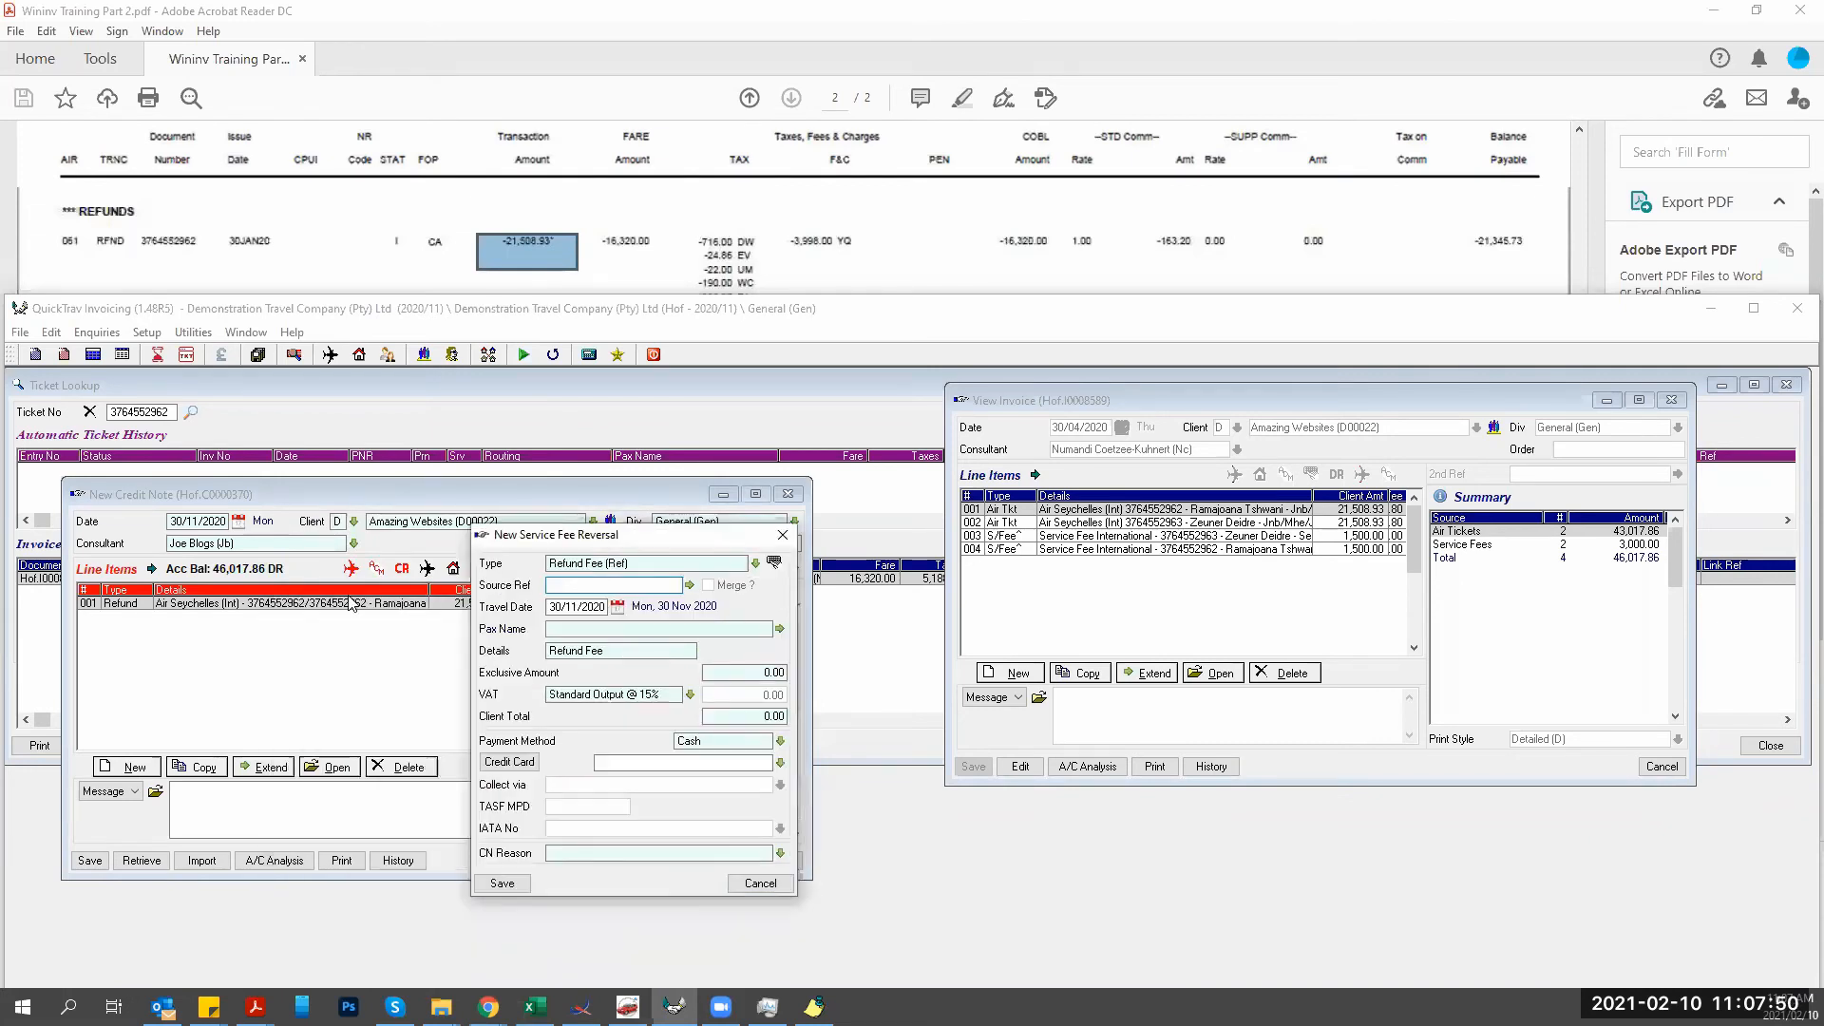
pyautogui.click(689, 585)
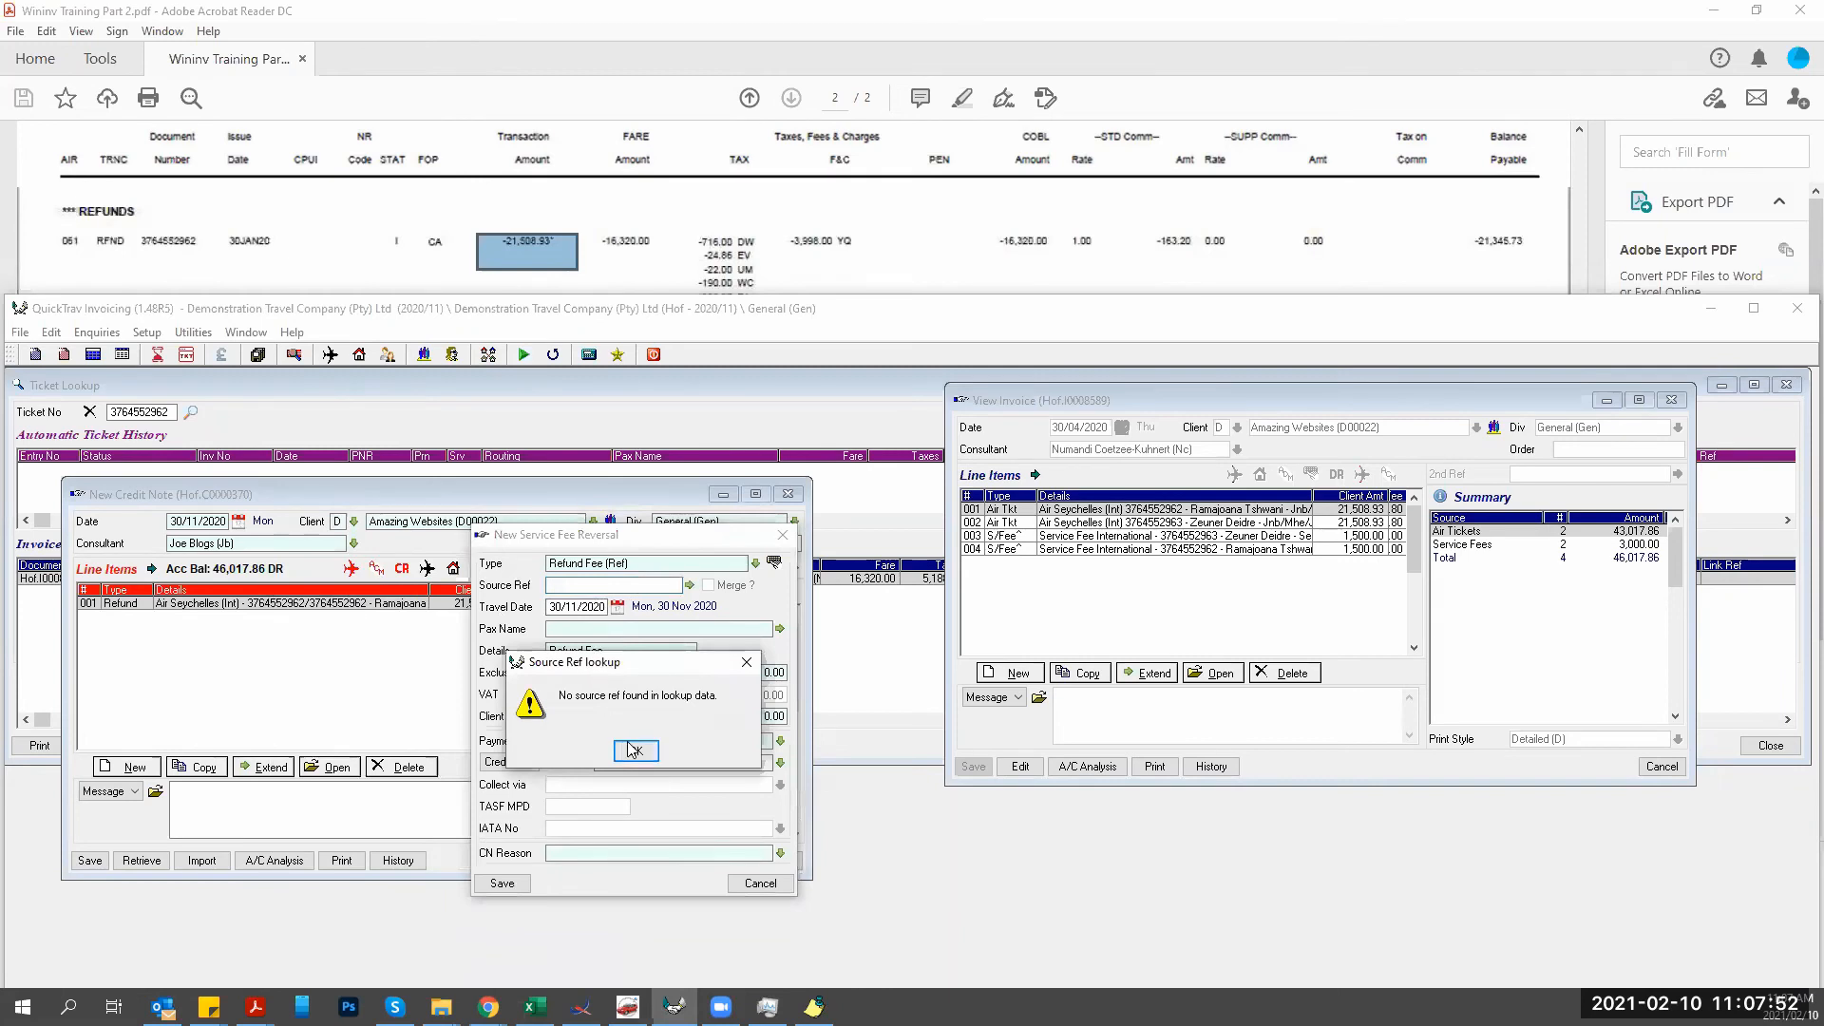
pyautogui.press('Return')
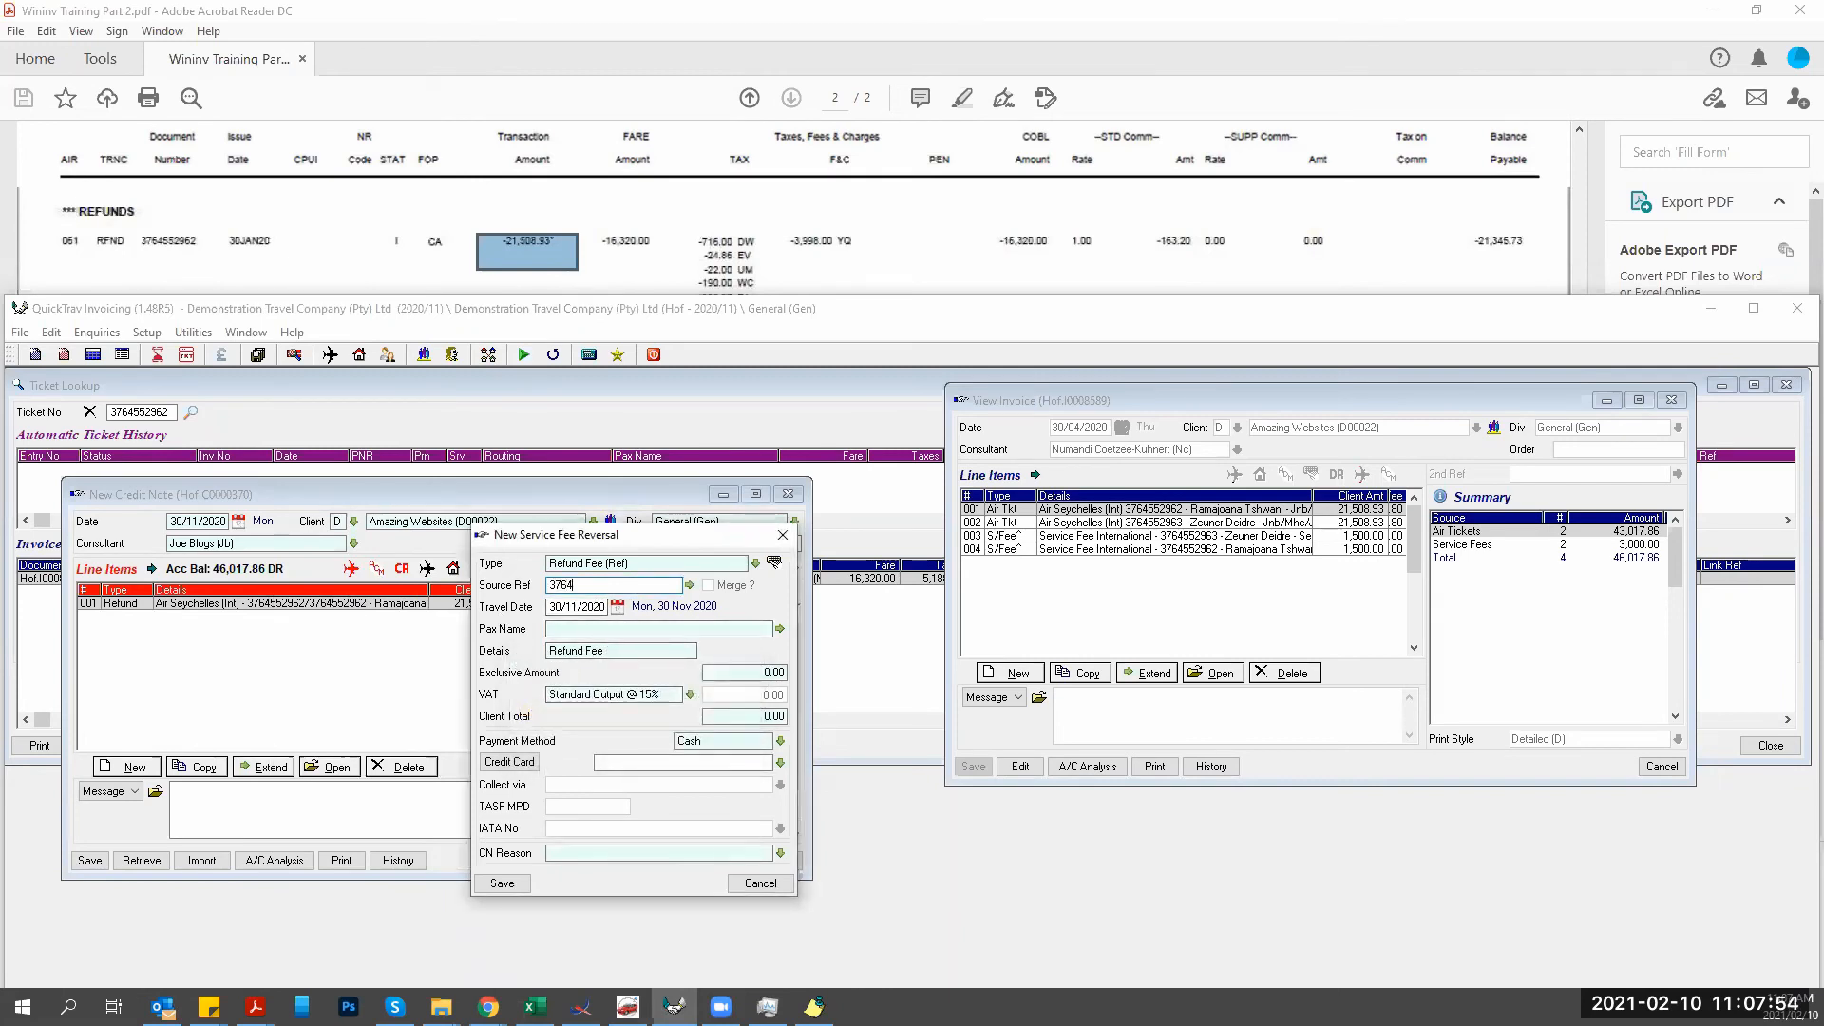
# Choose the refunded ticket's passenger and set VAT to Zero Rated @ 0%.
pyautogui.click(552, 635)
pyautogui.click(779, 627)
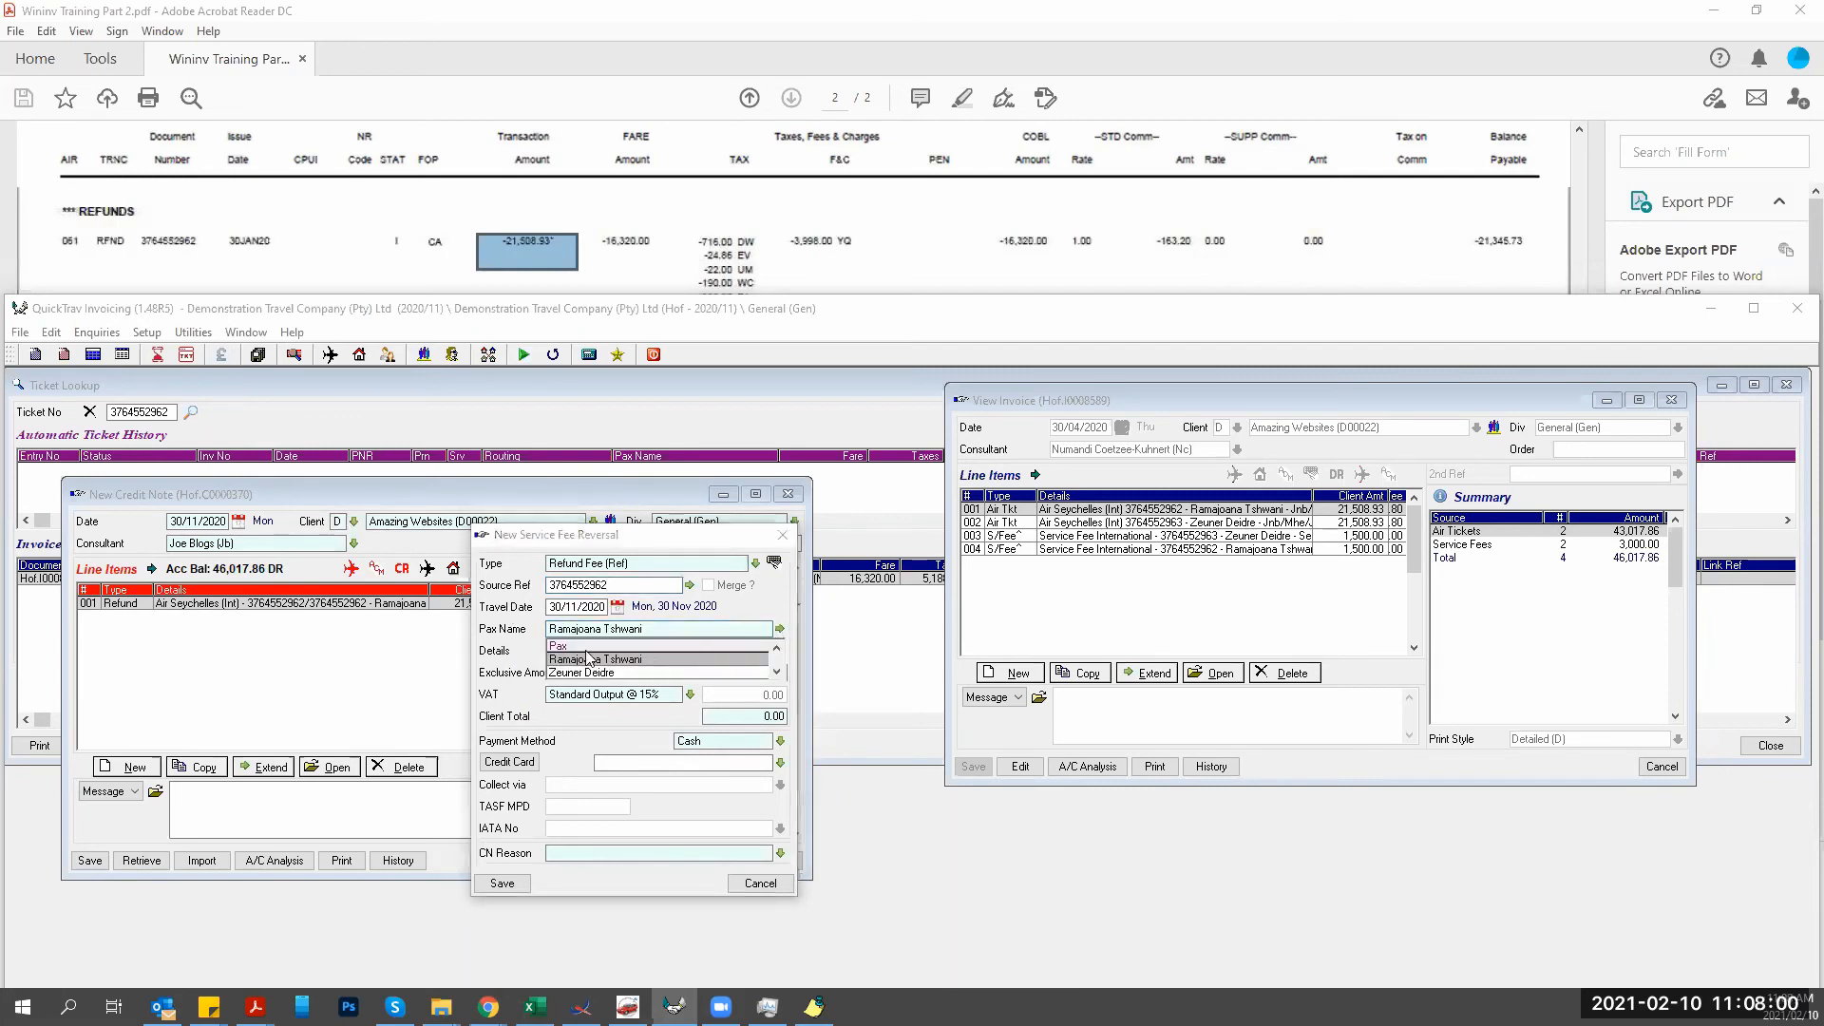
pyautogui.click(589, 657)
pyautogui.click(716, 715)
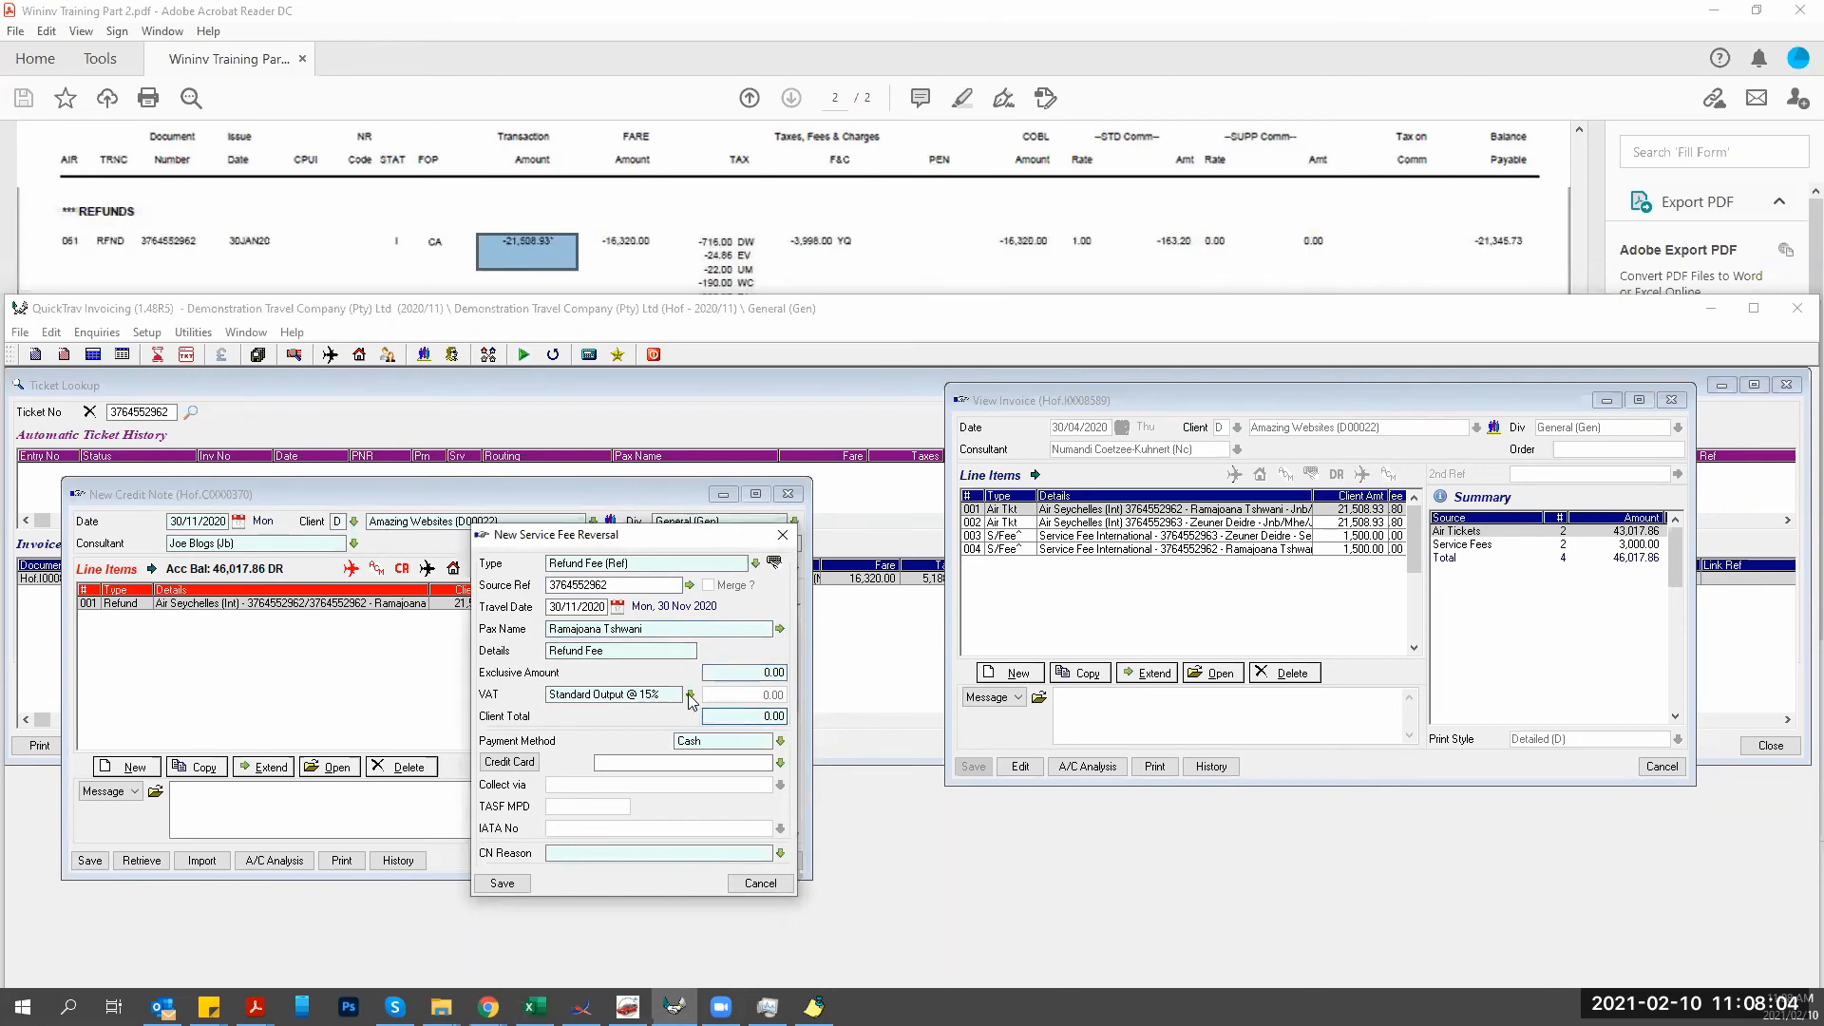
pyautogui.click(690, 694)
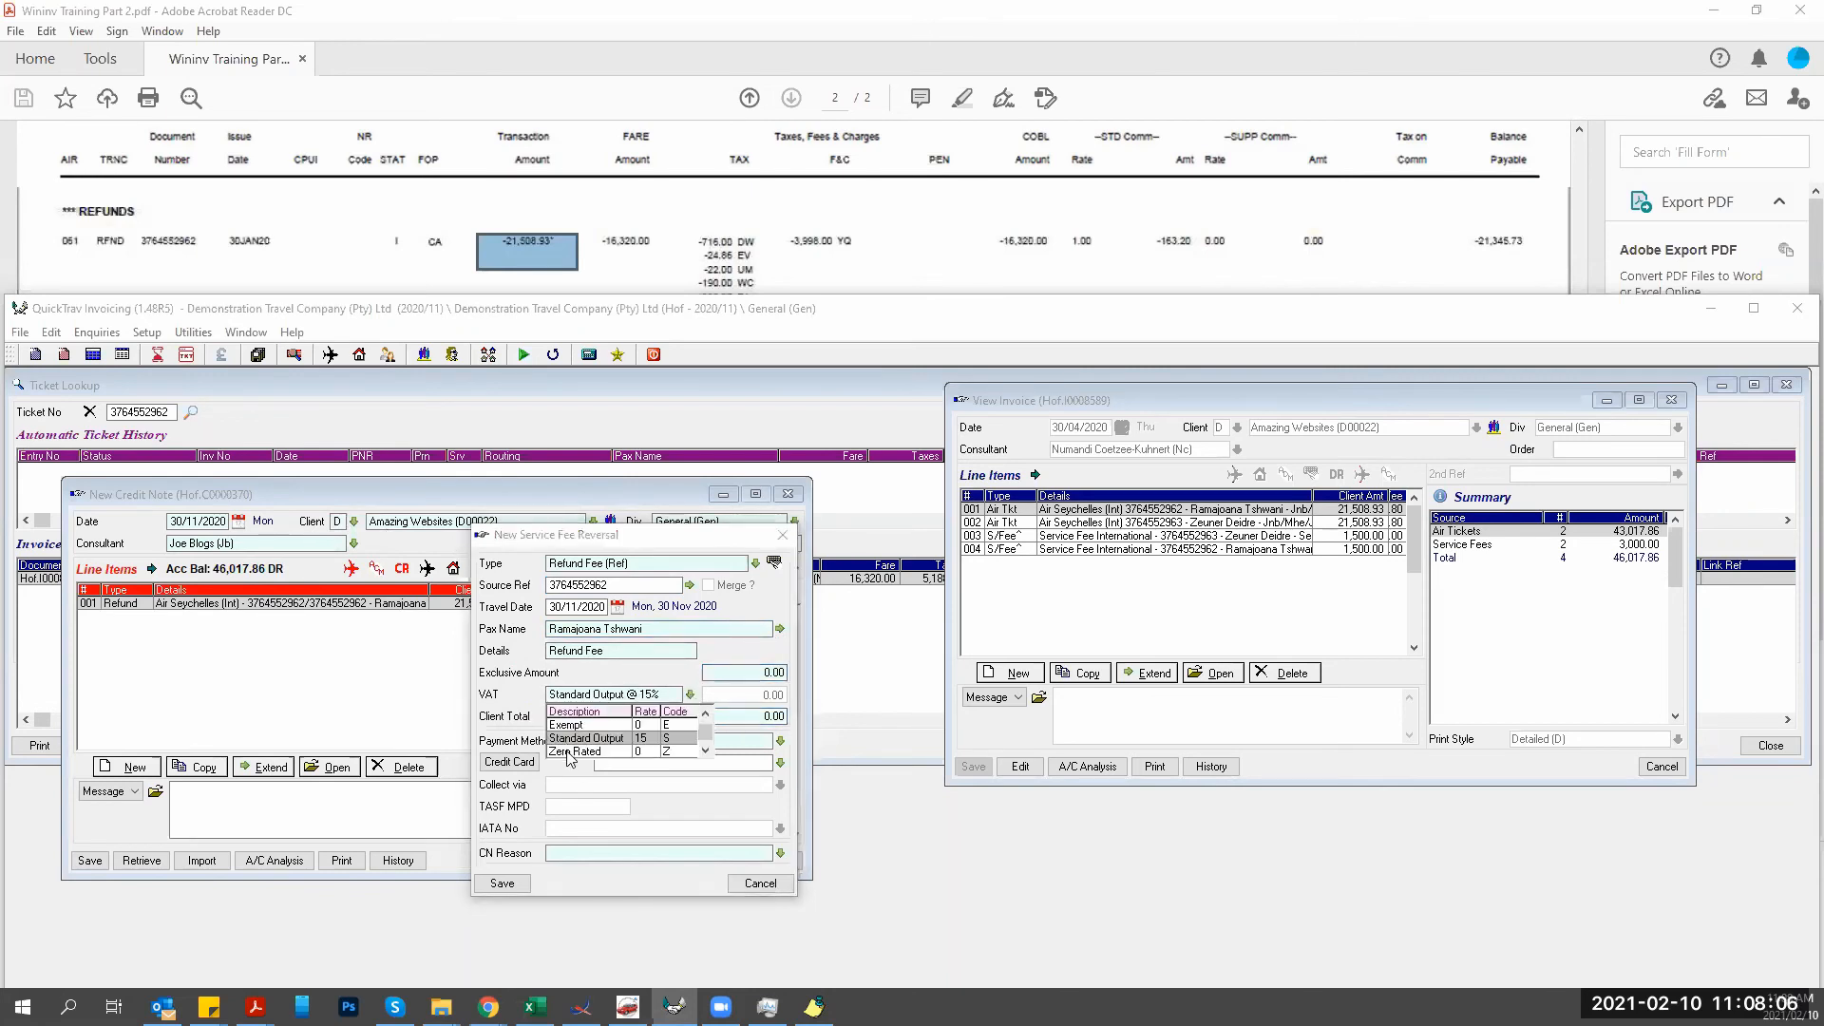
pyautogui.click(571, 757)
# Enter exclusive amount 1000.00, set credit note reason Refund, and save the fee reversal.
pyautogui.click(720, 676)
pyautogui.write('1000 .')
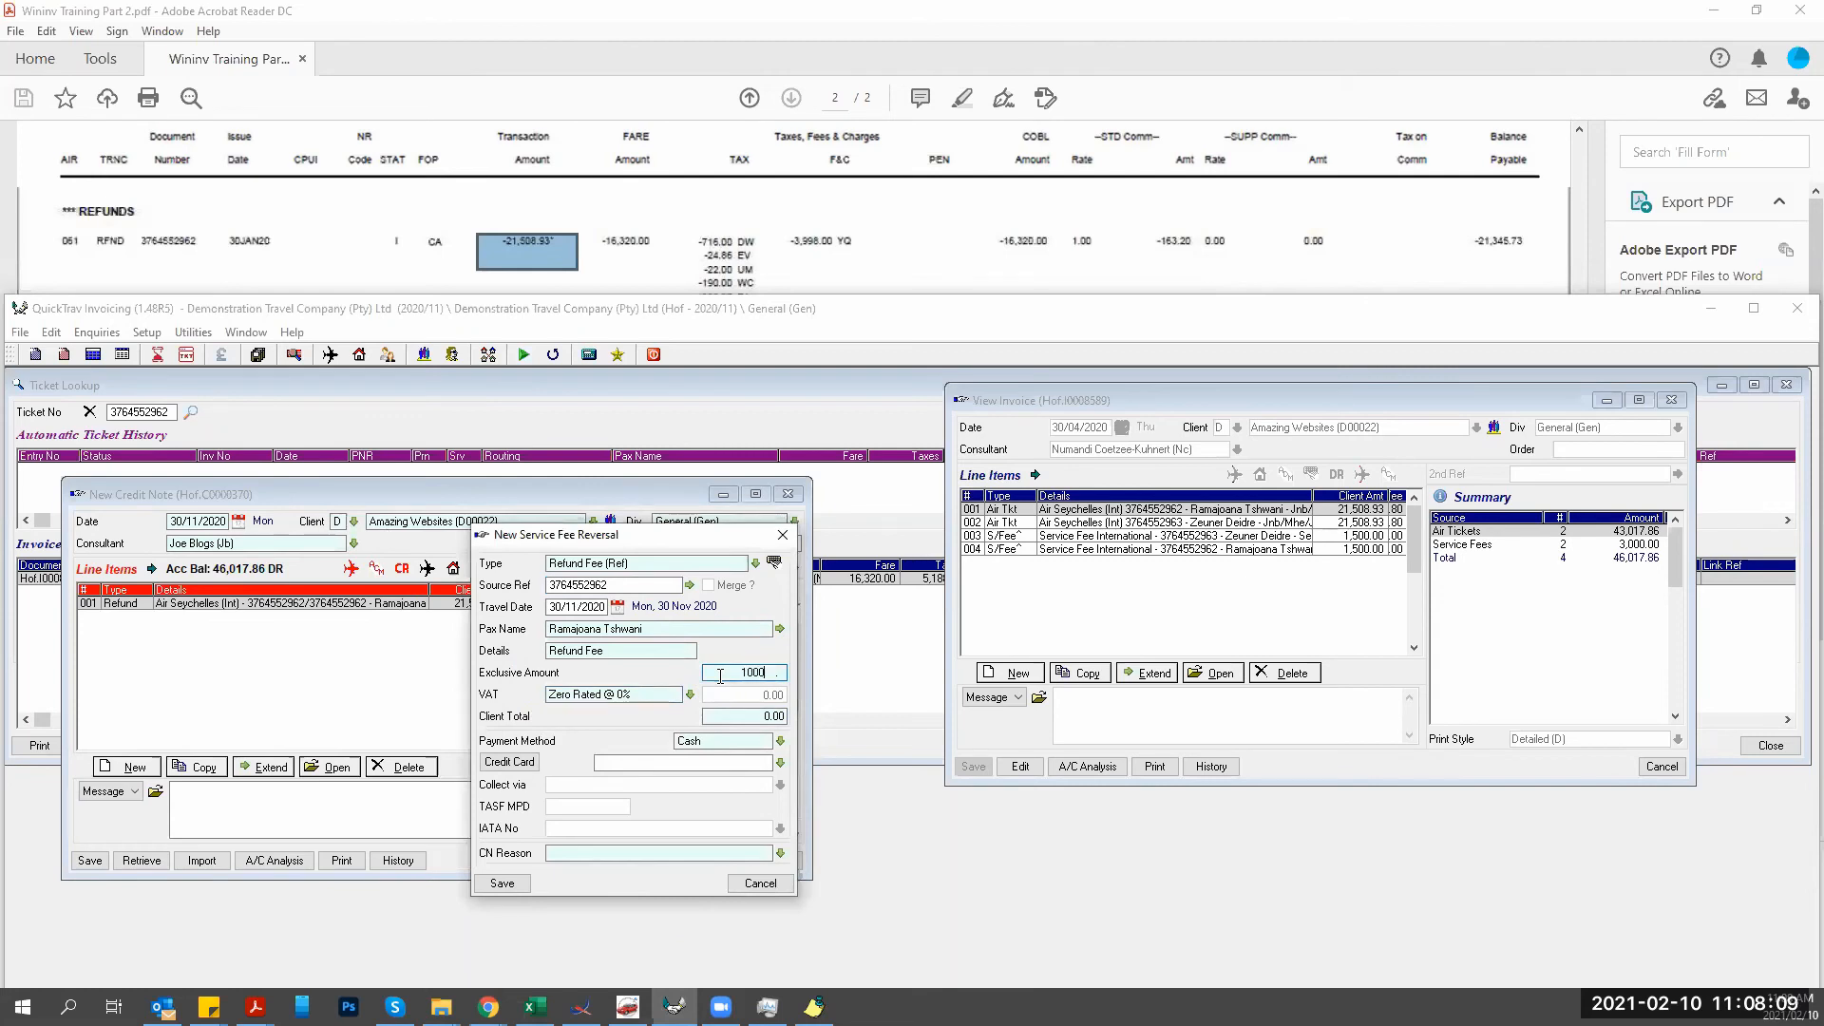
pyautogui.press('Tab')
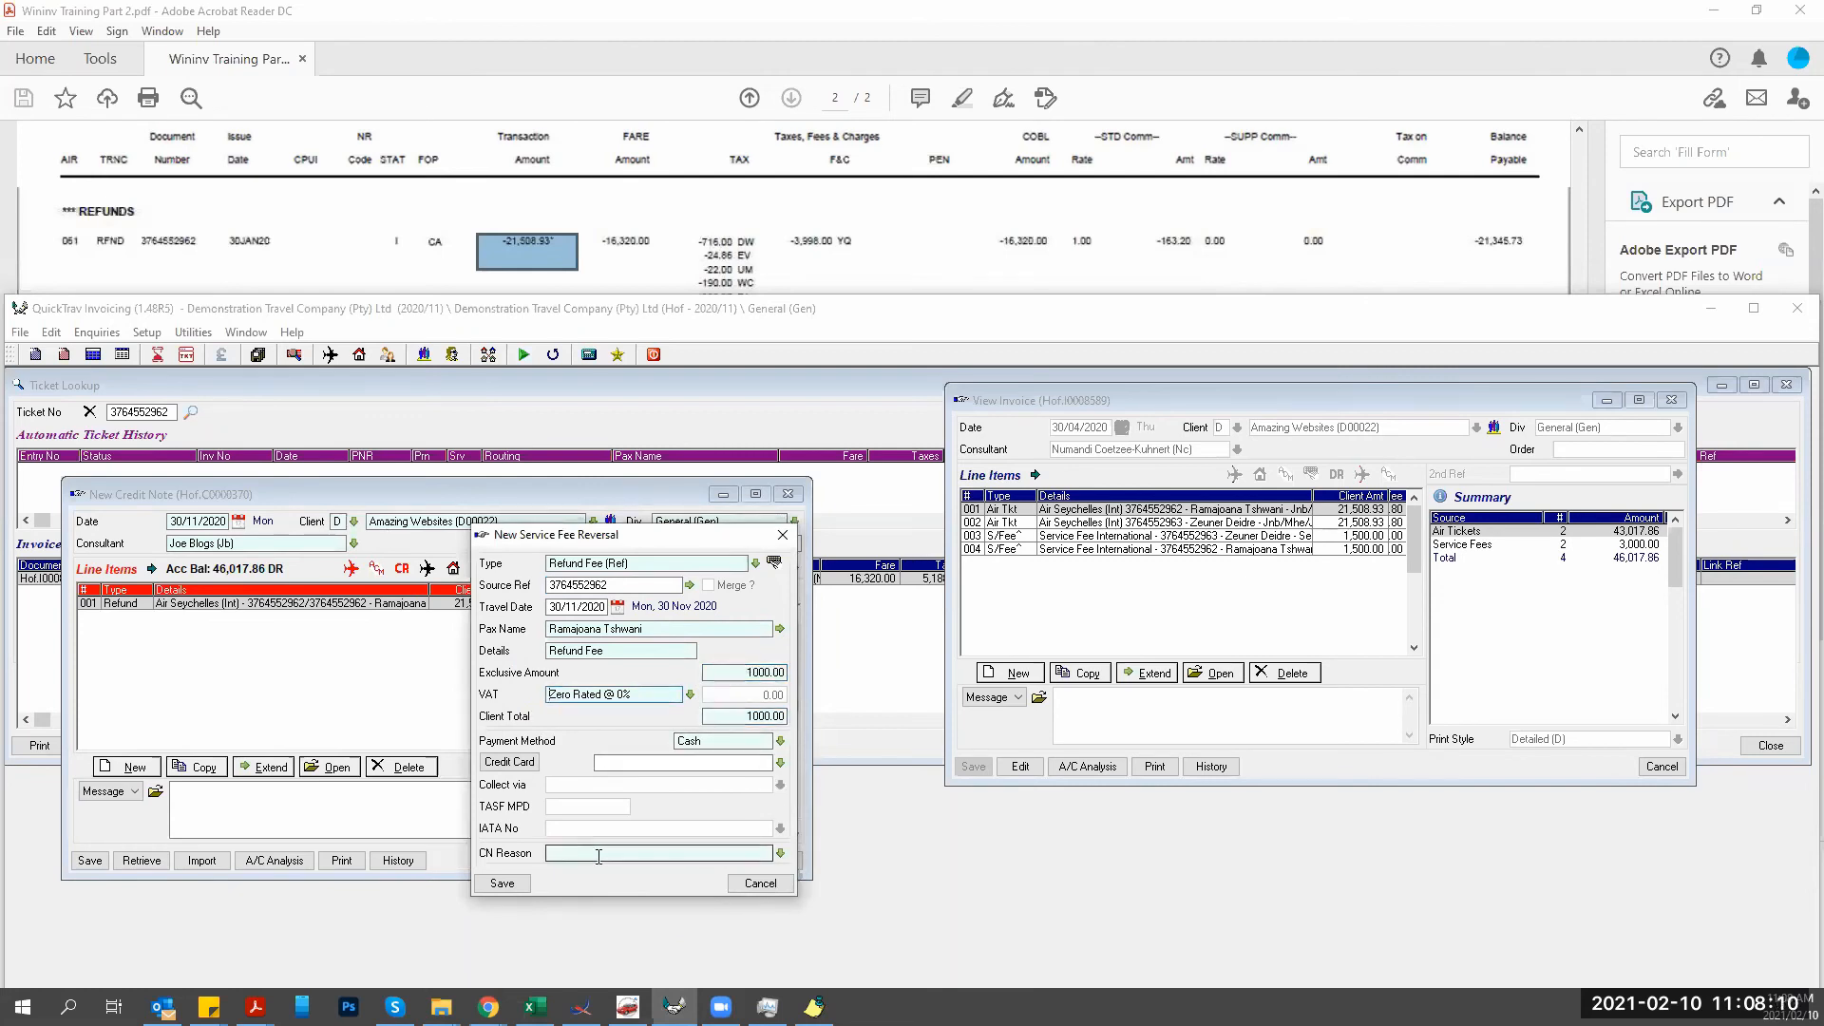
pyautogui.click(779, 853)
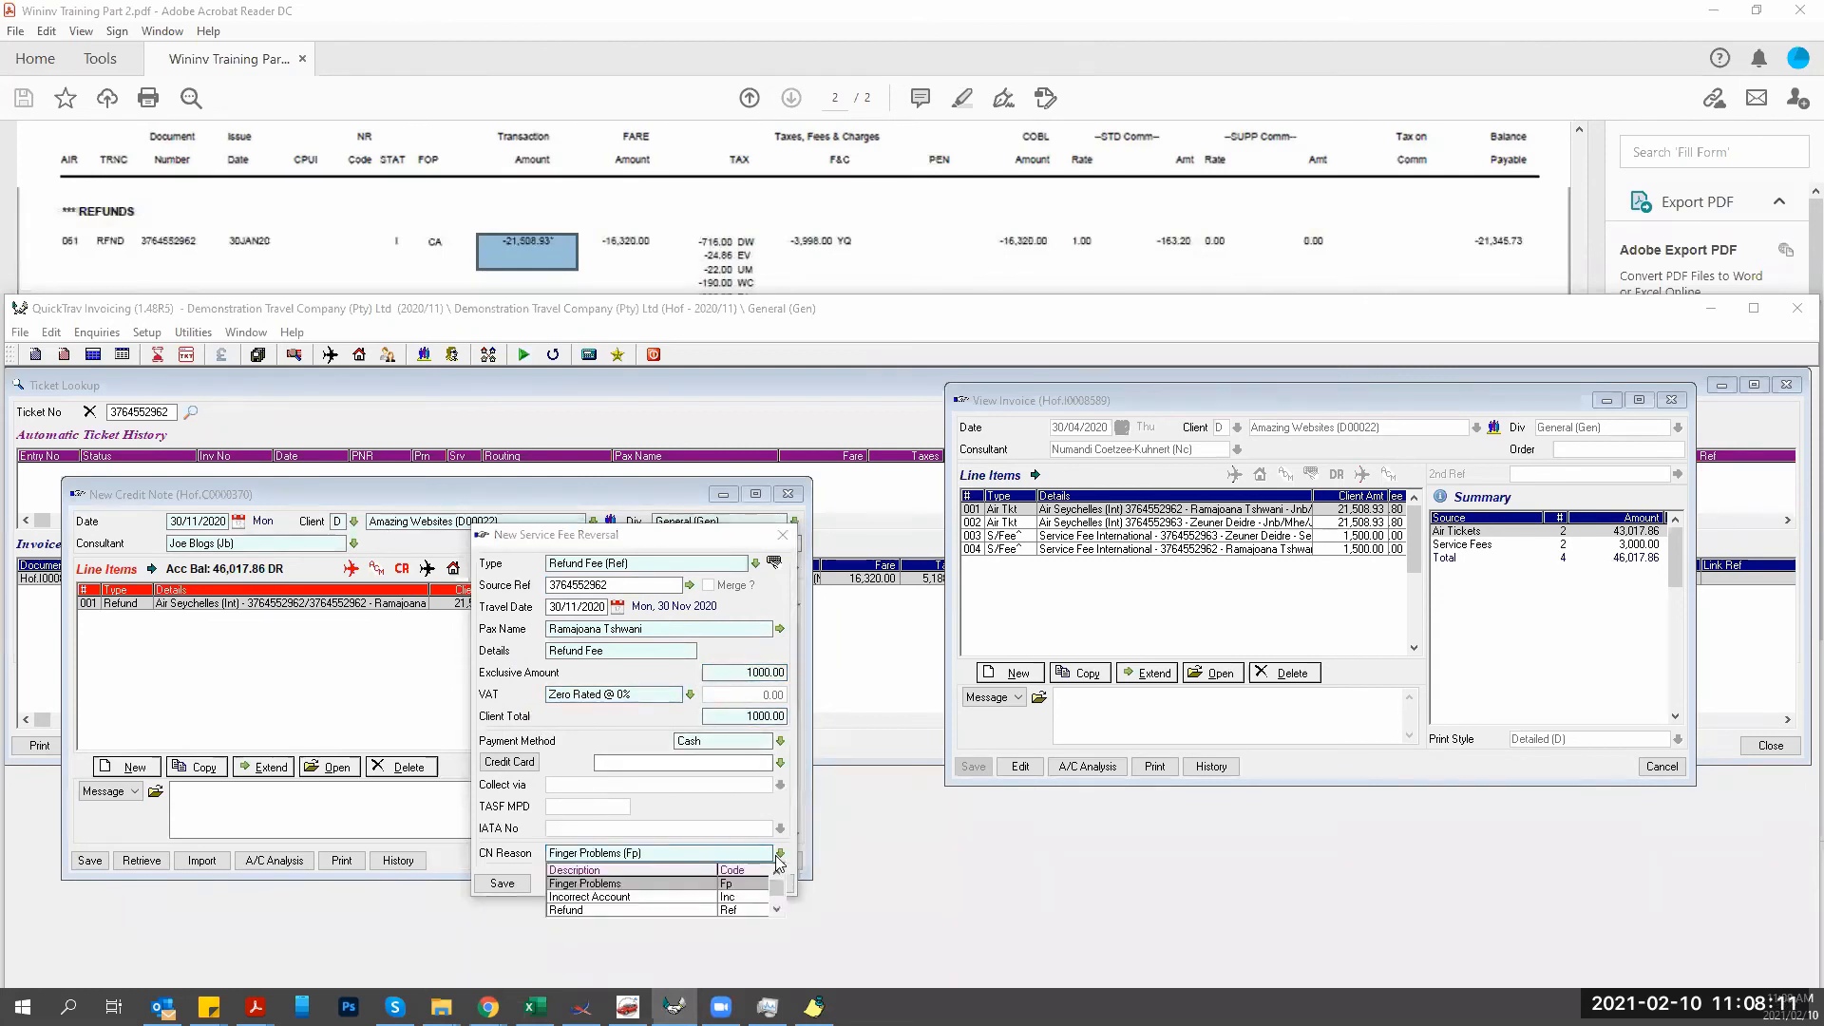
pyautogui.click(569, 910)
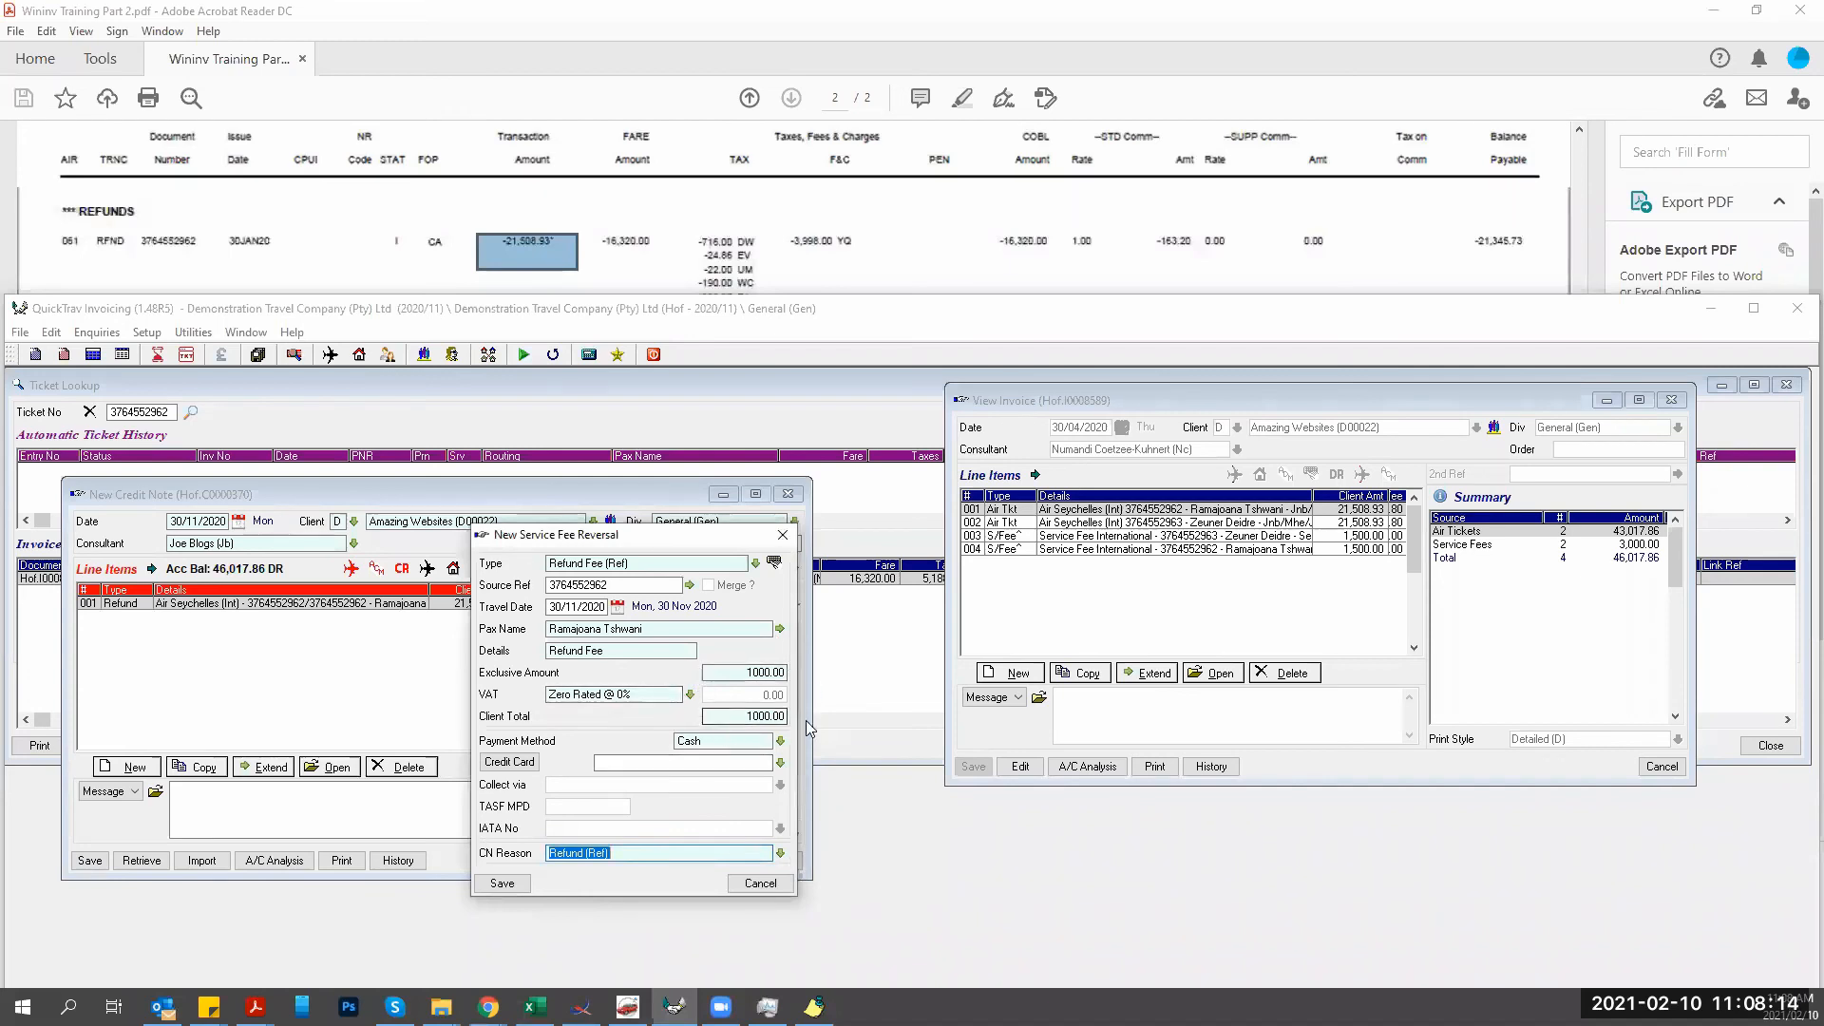
pyautogui.click(519, 875)
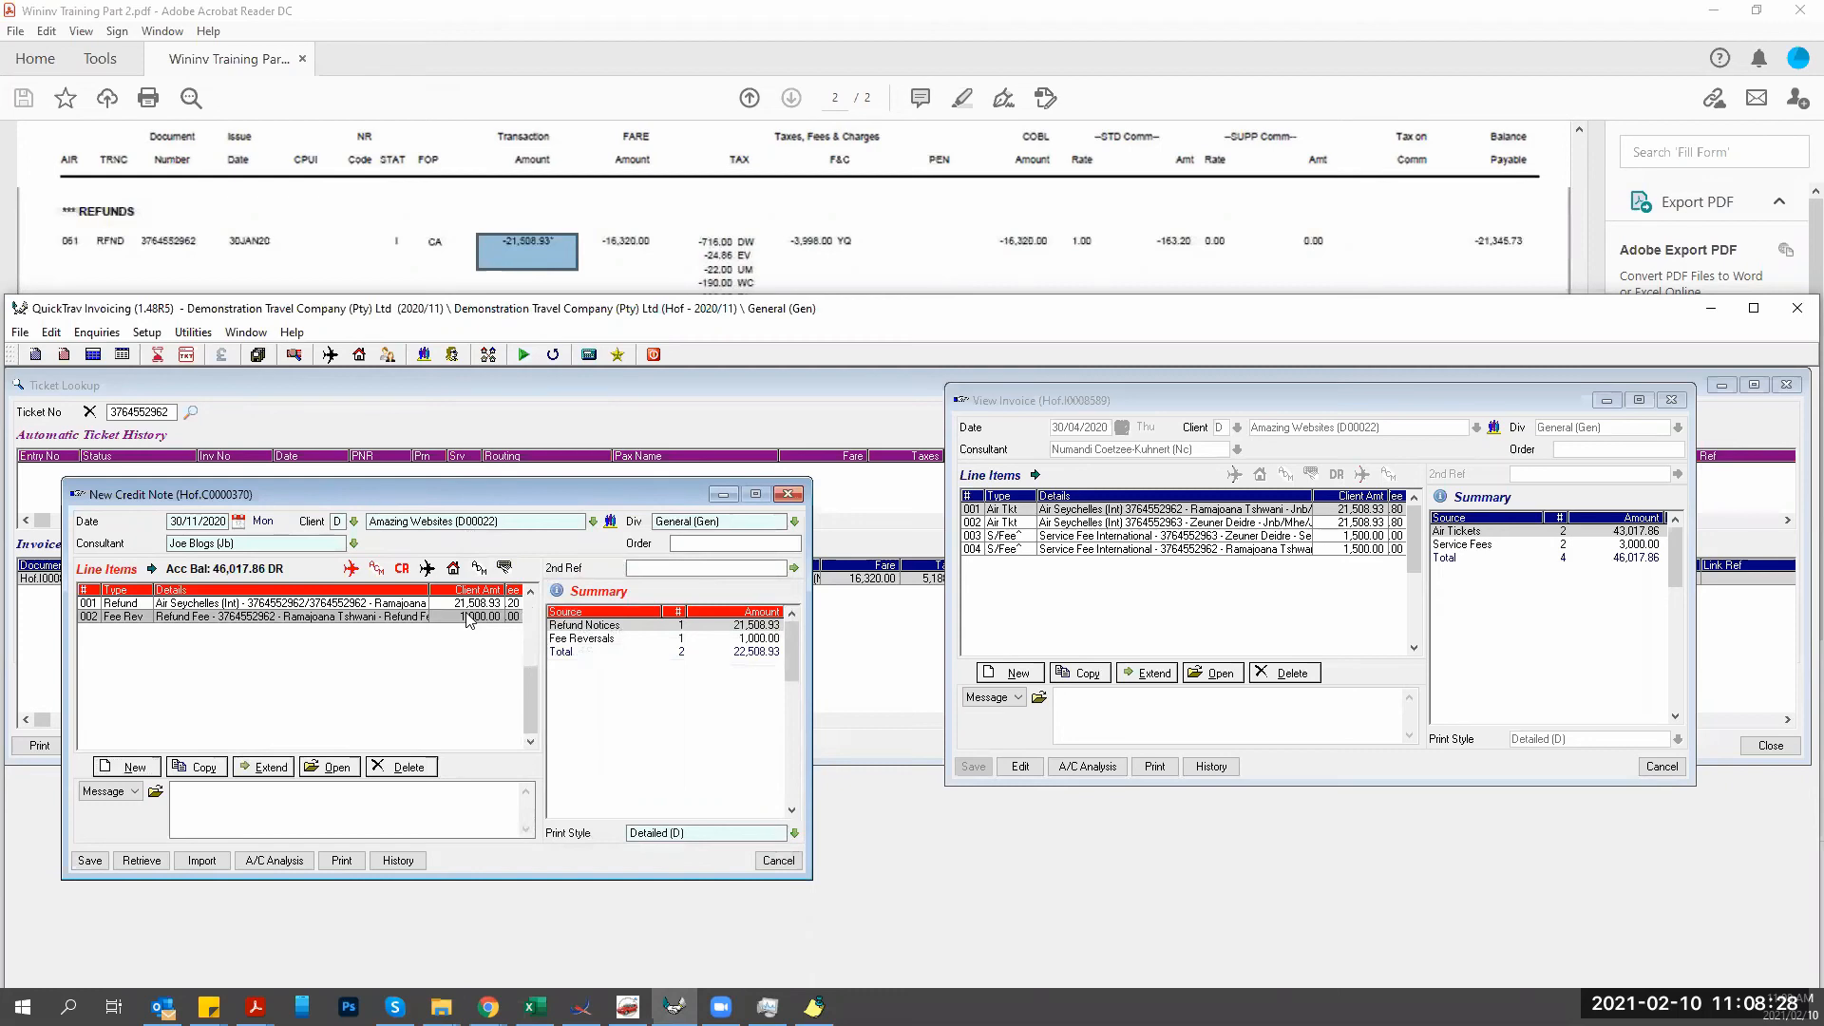
# Change the Refund Fee reversal's exclusive amount to -1000.00 and save it.
pyautogui.doubleClick(467, 617)
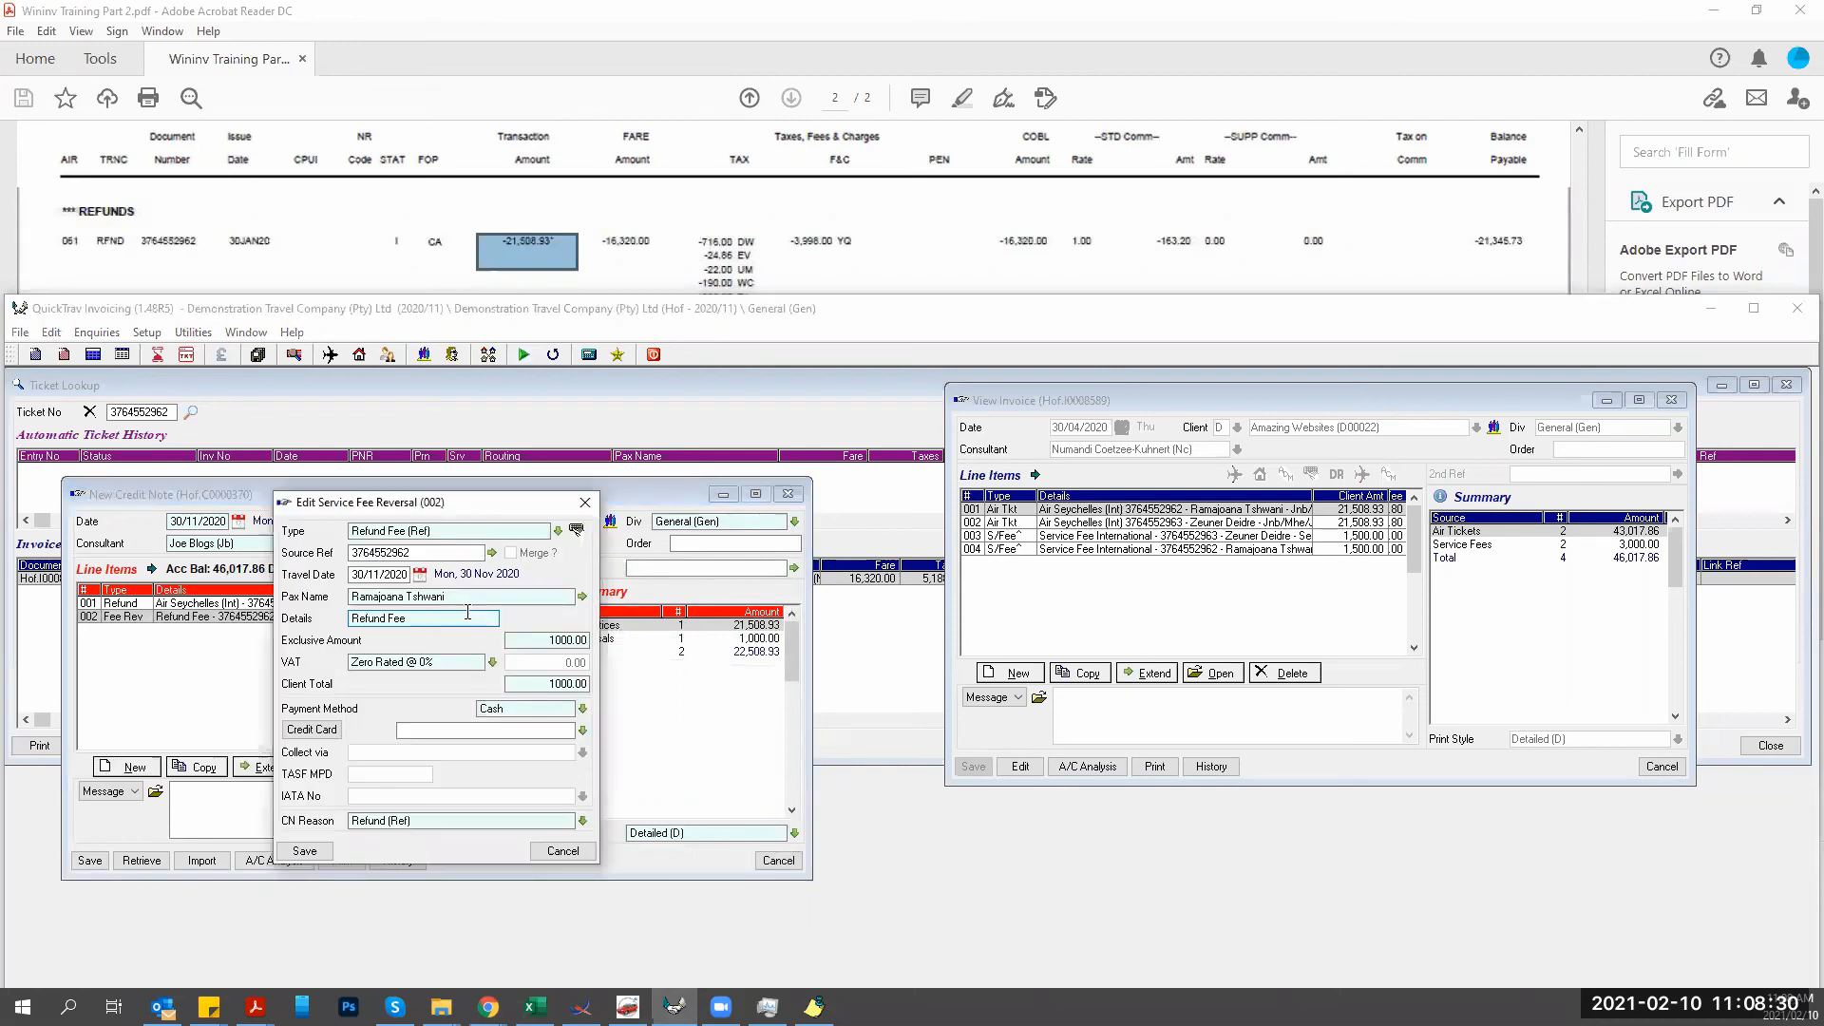
pyautogui.moveTo(321, 502); pyautogui.dragTo(302, 561)
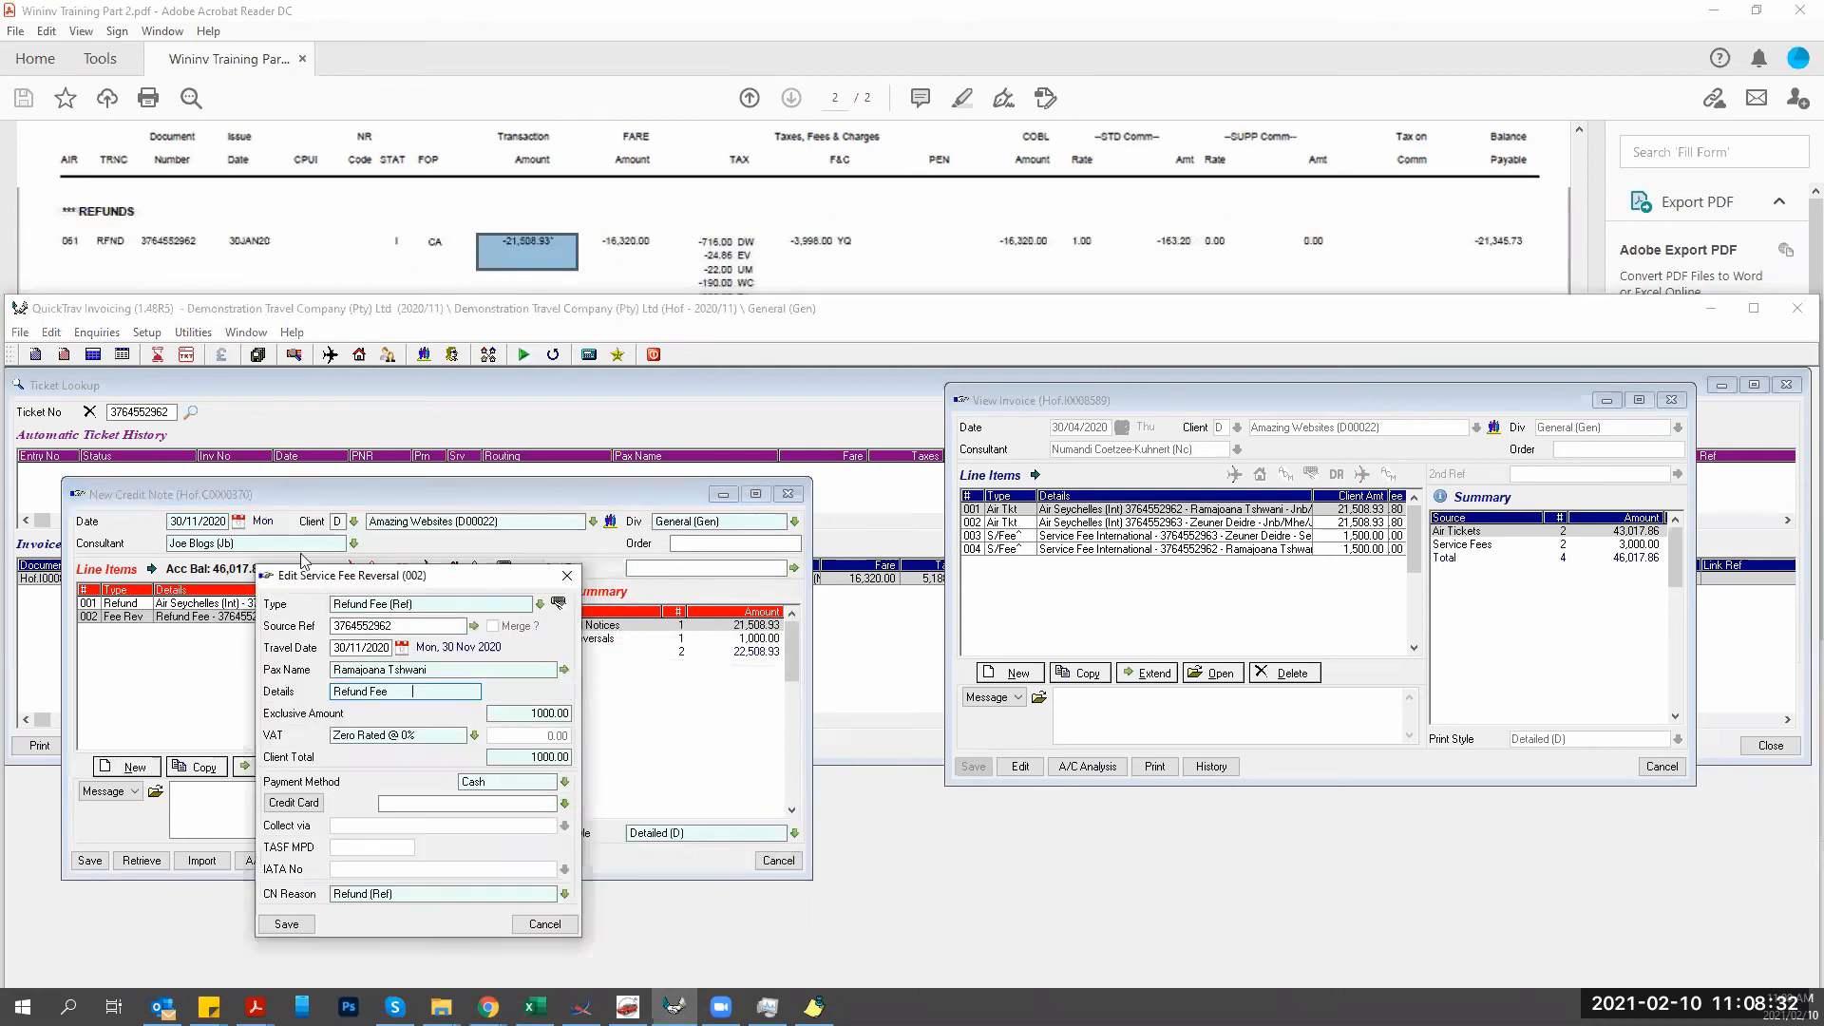
pyautogui.press('Tab')
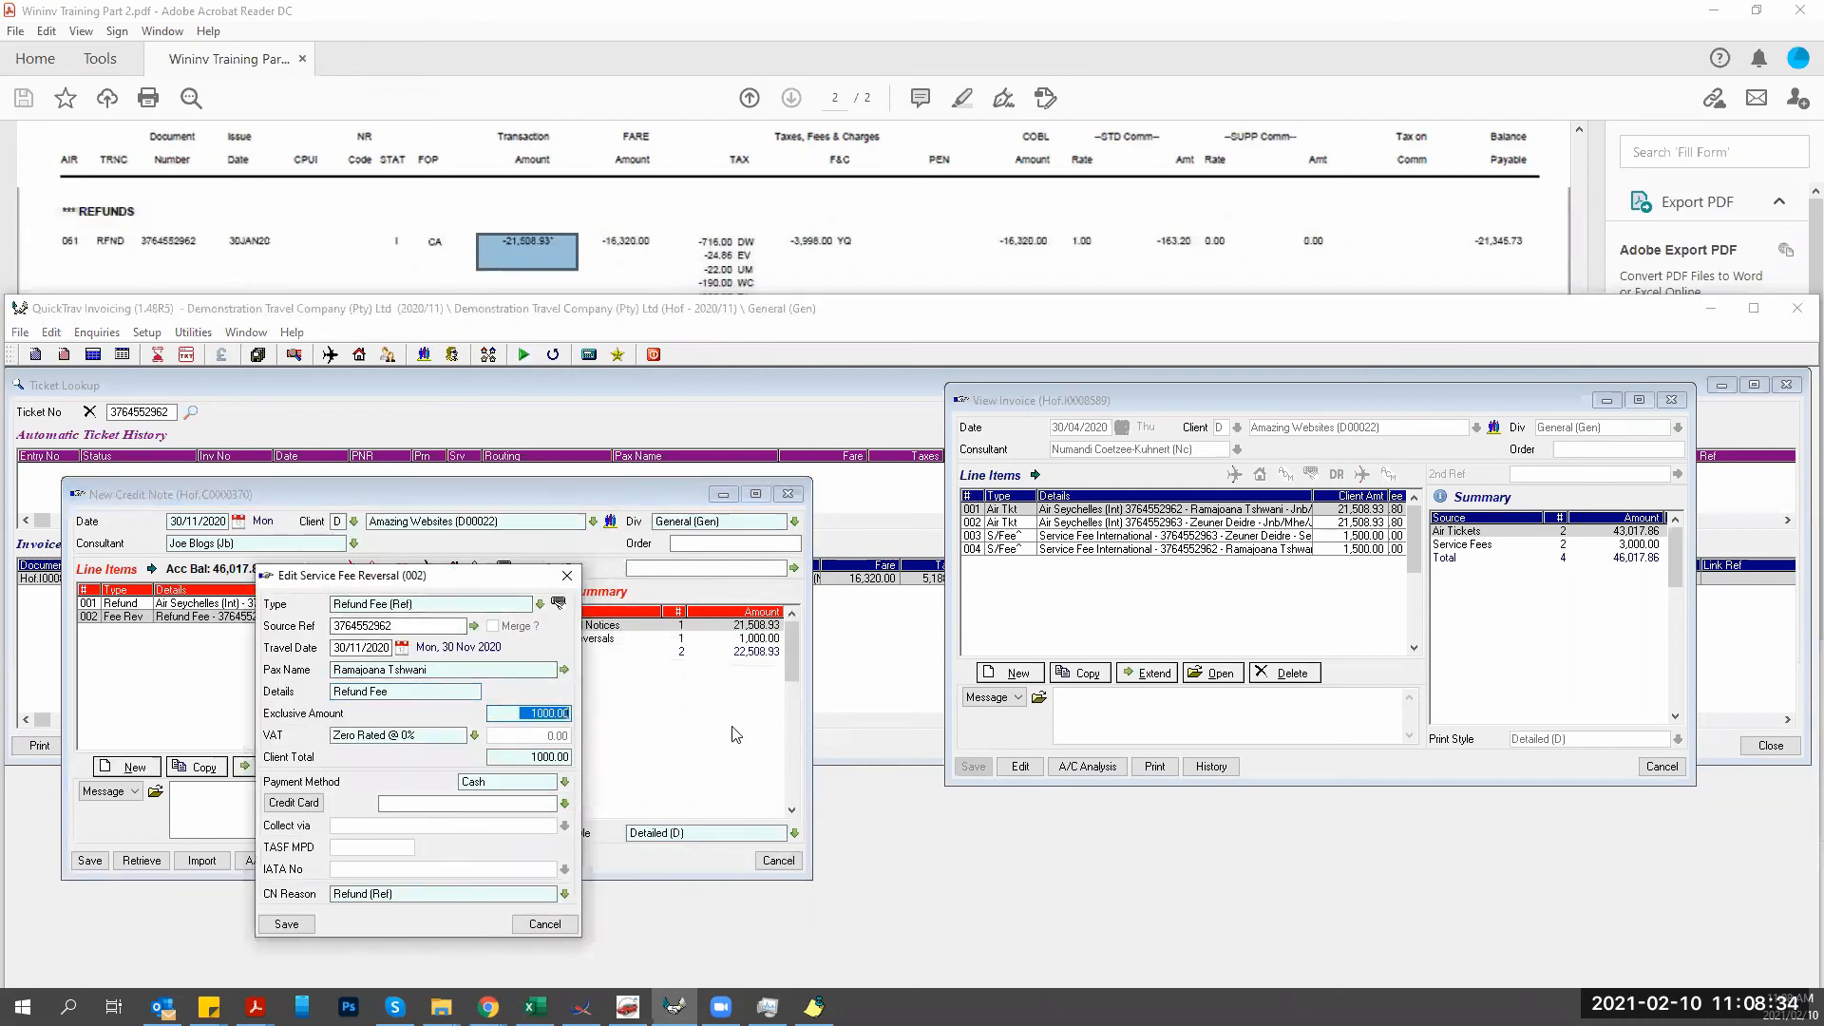
pyautogui.press('BackSpace')
pyautogui.write('-10000')
pyautogui.press('Tab')
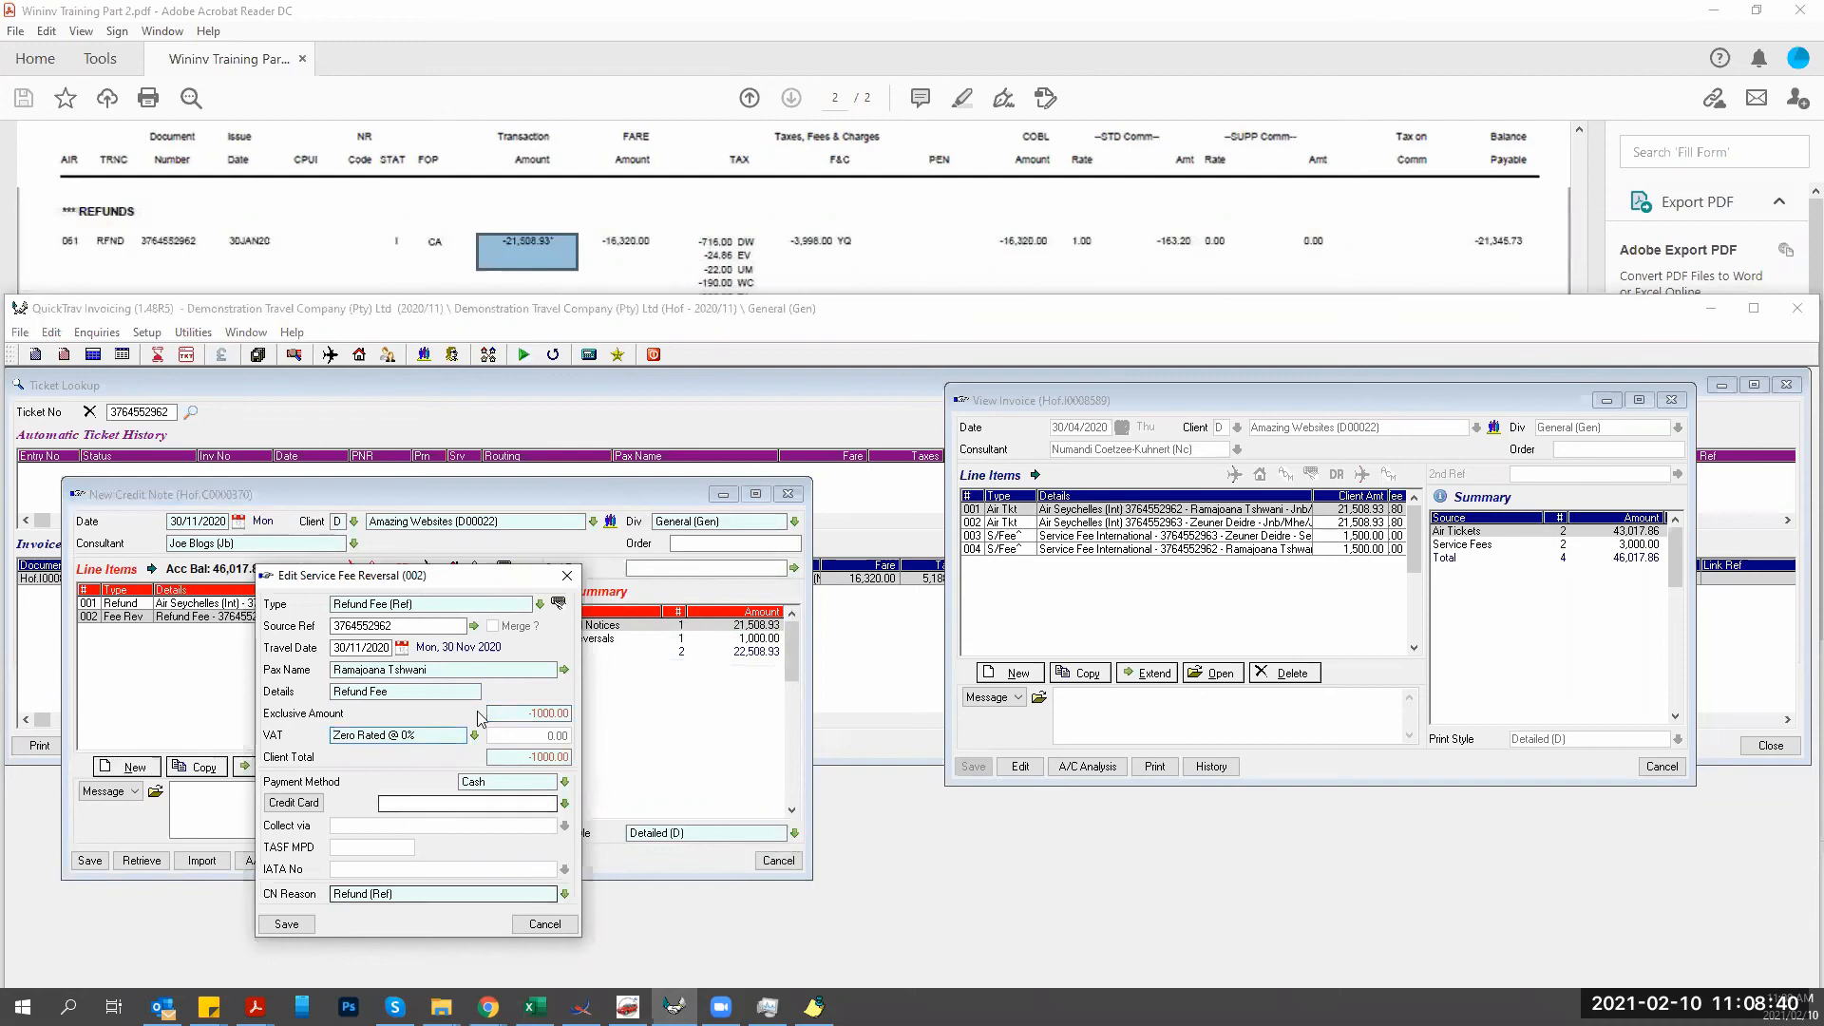
pyautogui.click(285, 924)
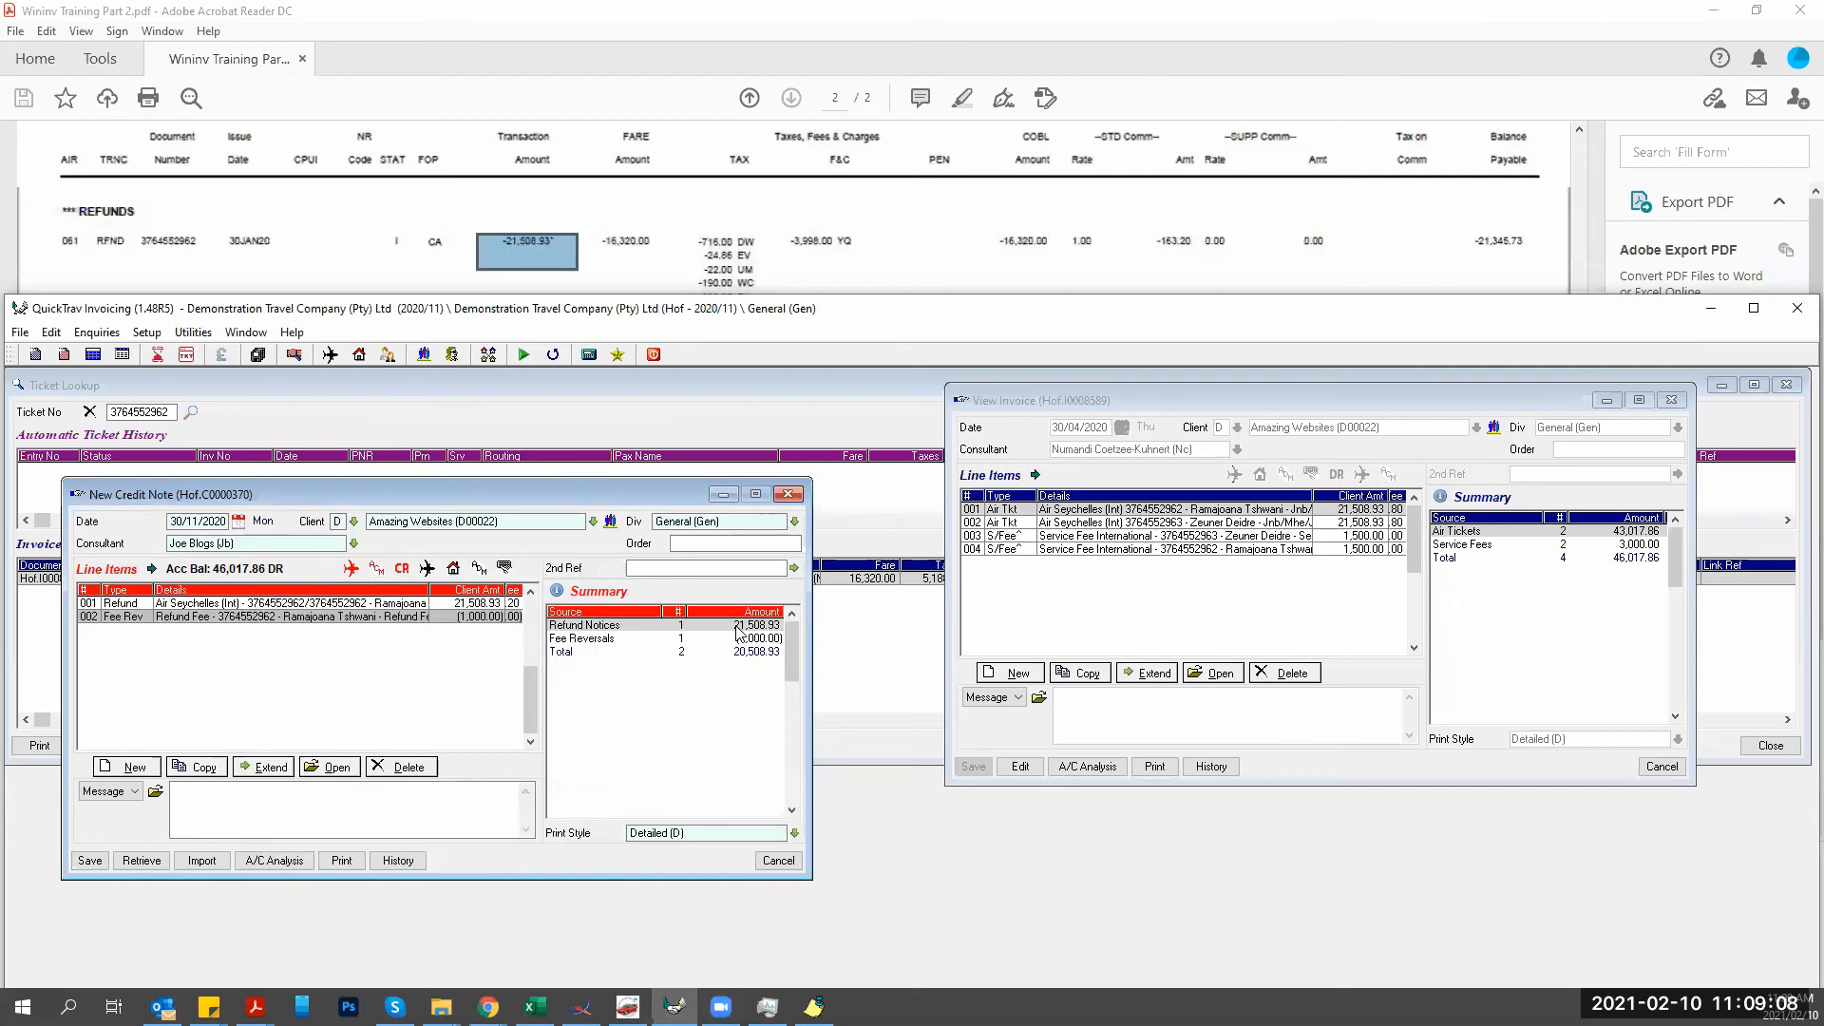
# Save credit note Hof.C0000370, print-preview it at R 20,508.93, then close it.
pyautogui.click(90, 862)
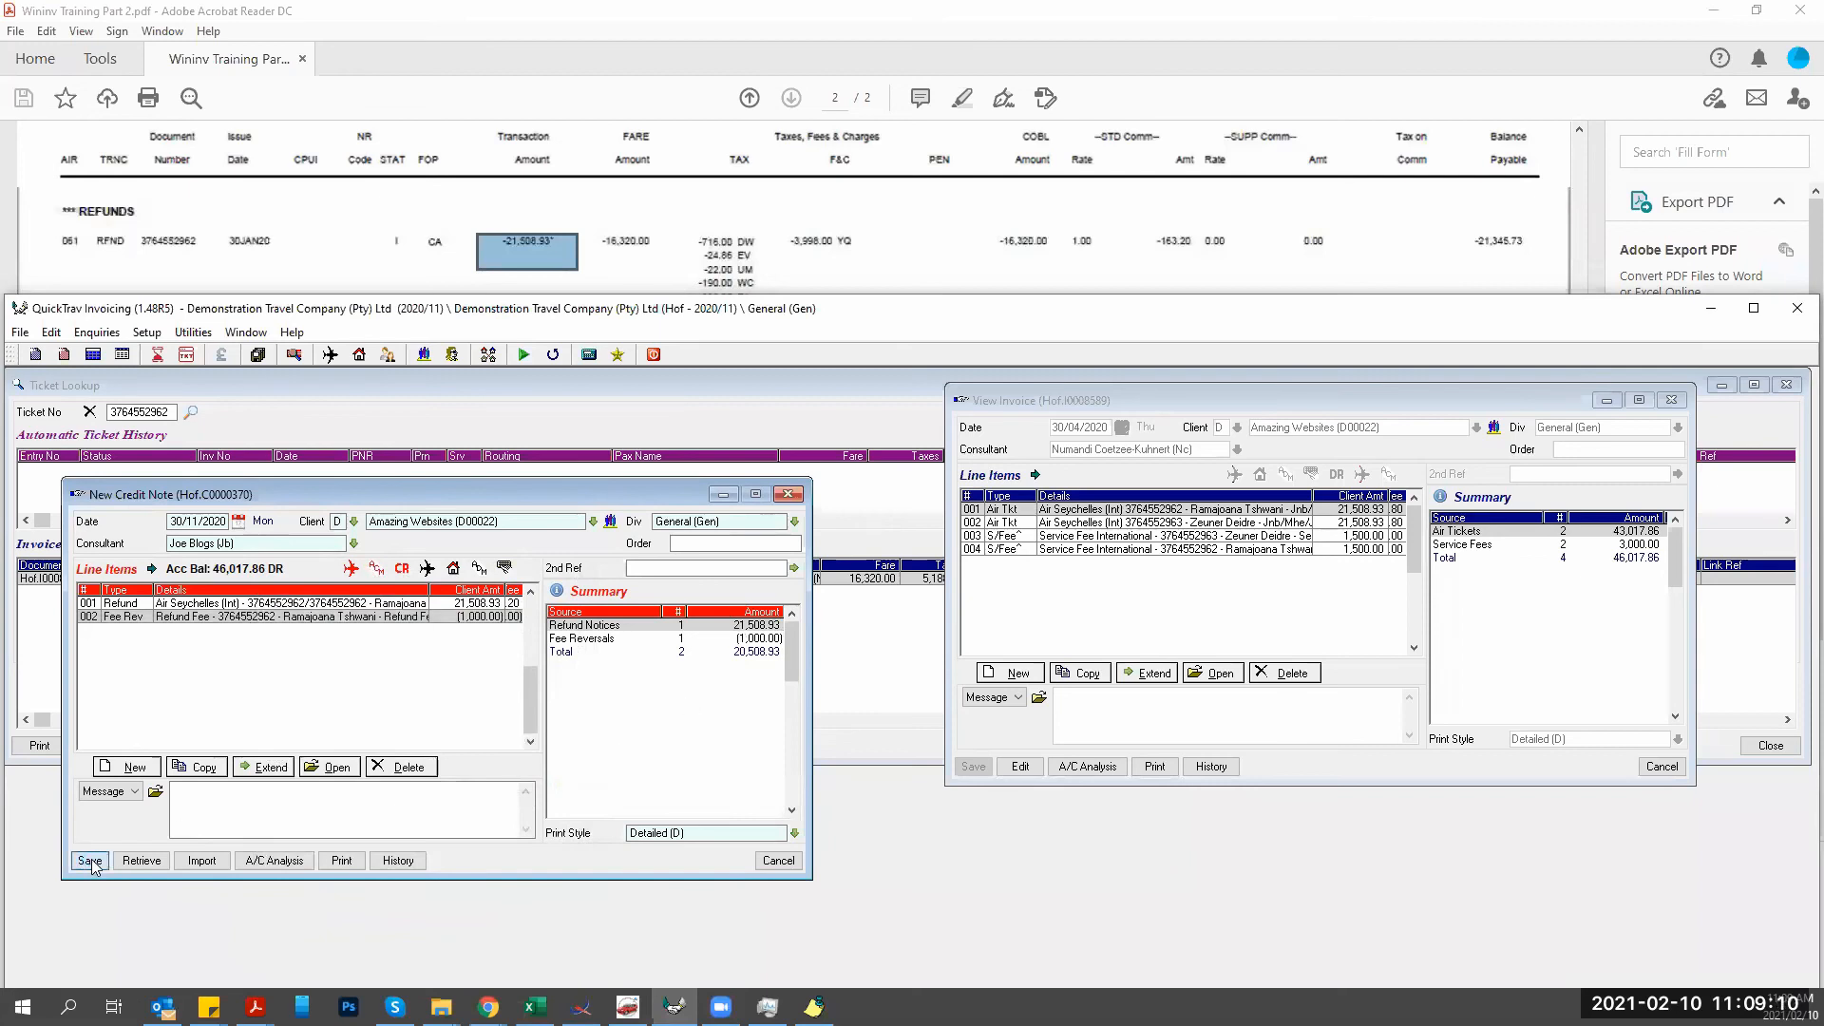
pyautogui.click(185, 854)
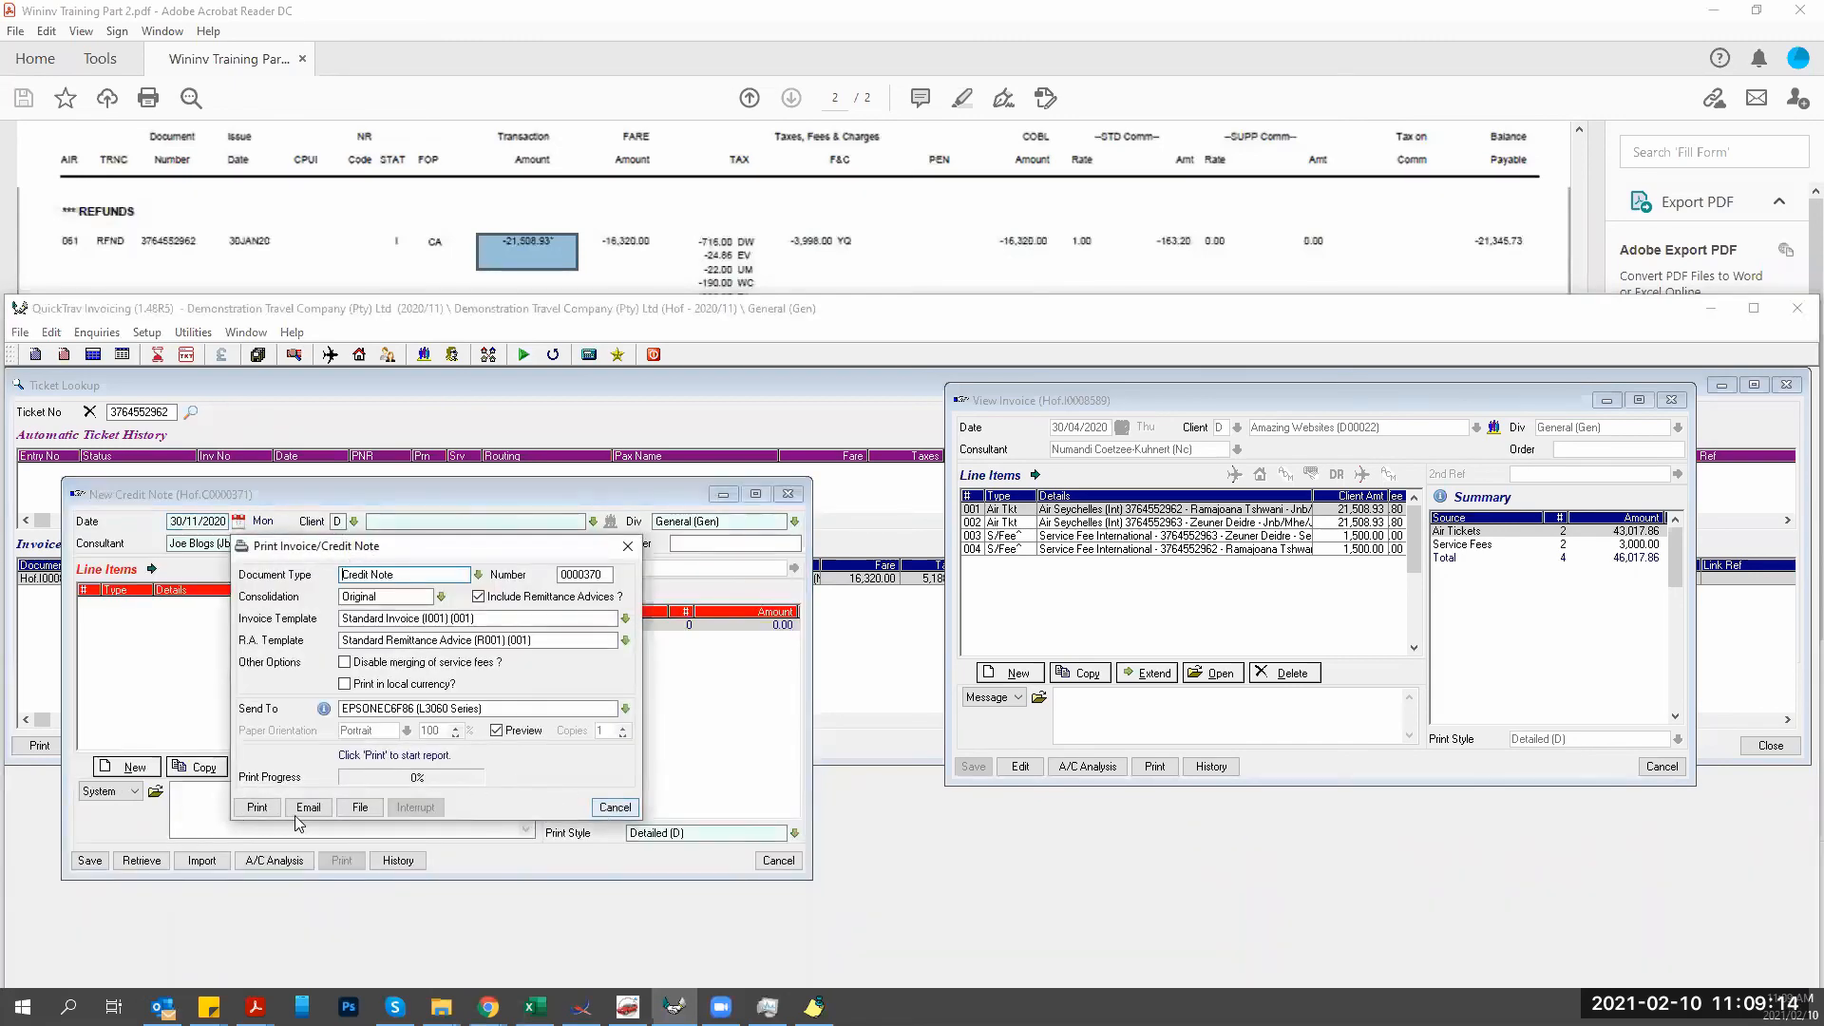
pyautogui.click(268, 809)
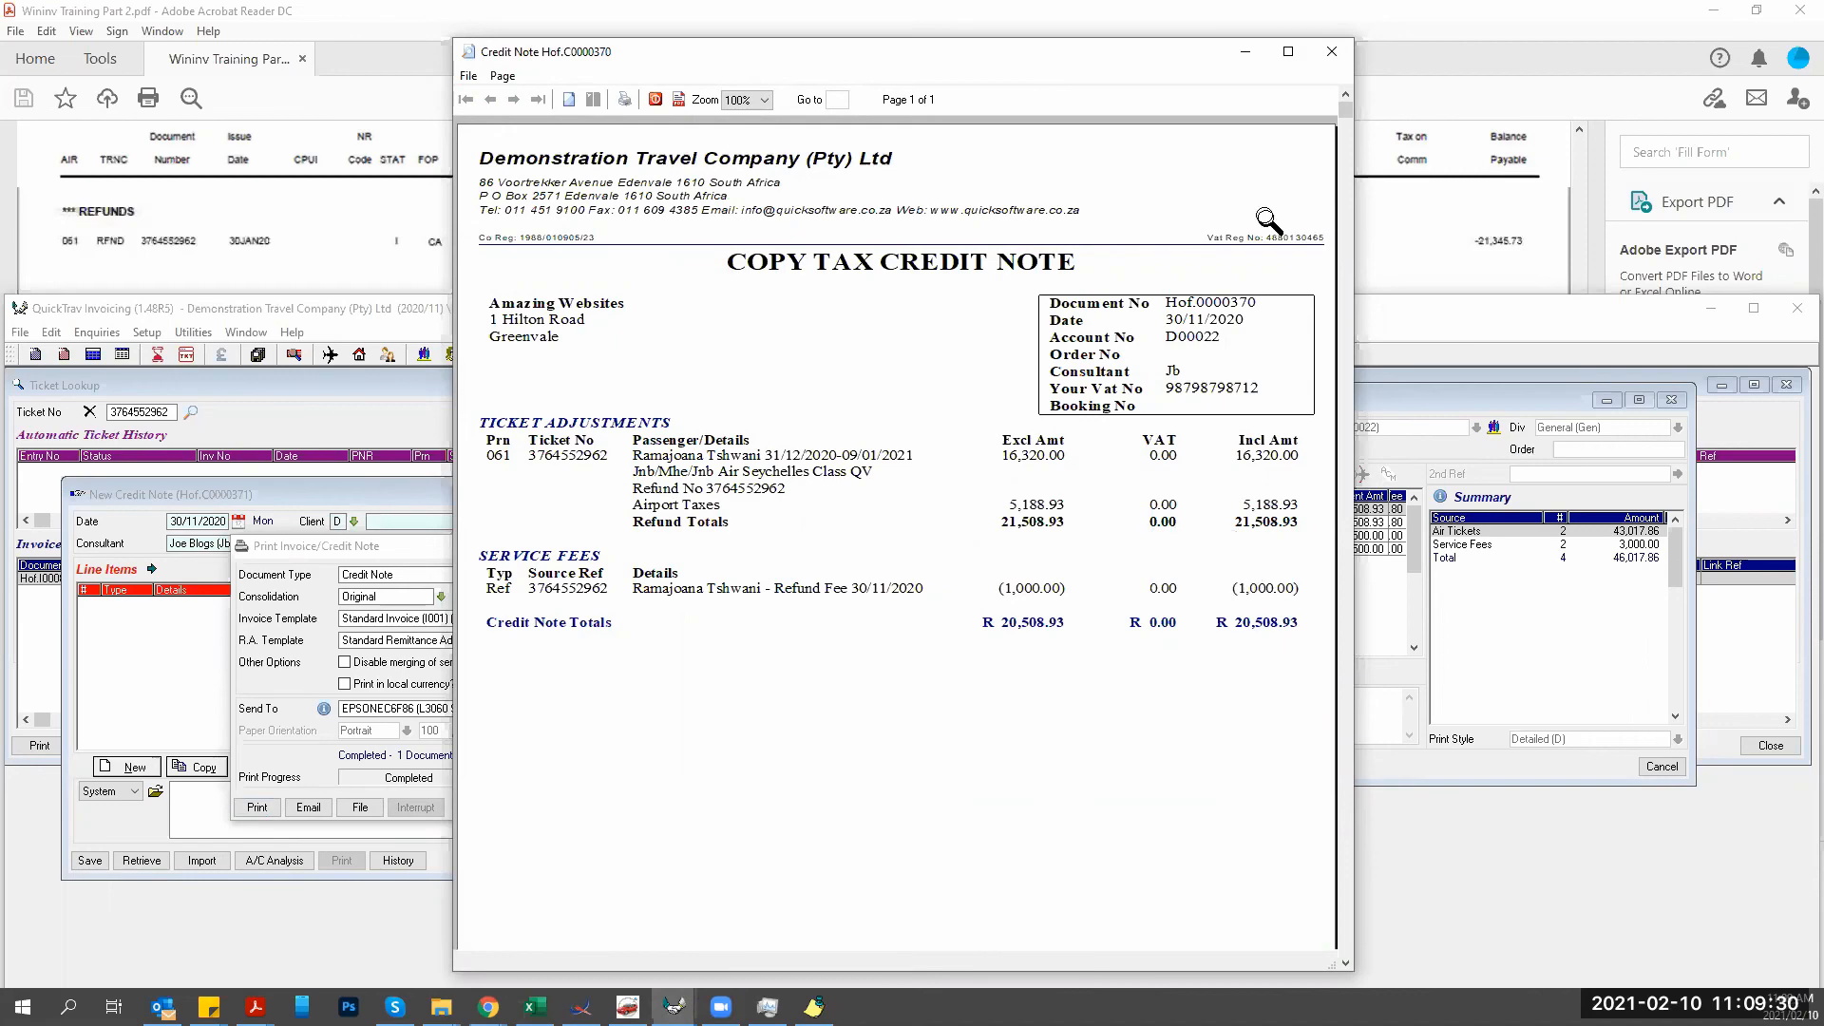
pyautogui.click(1331, 51)
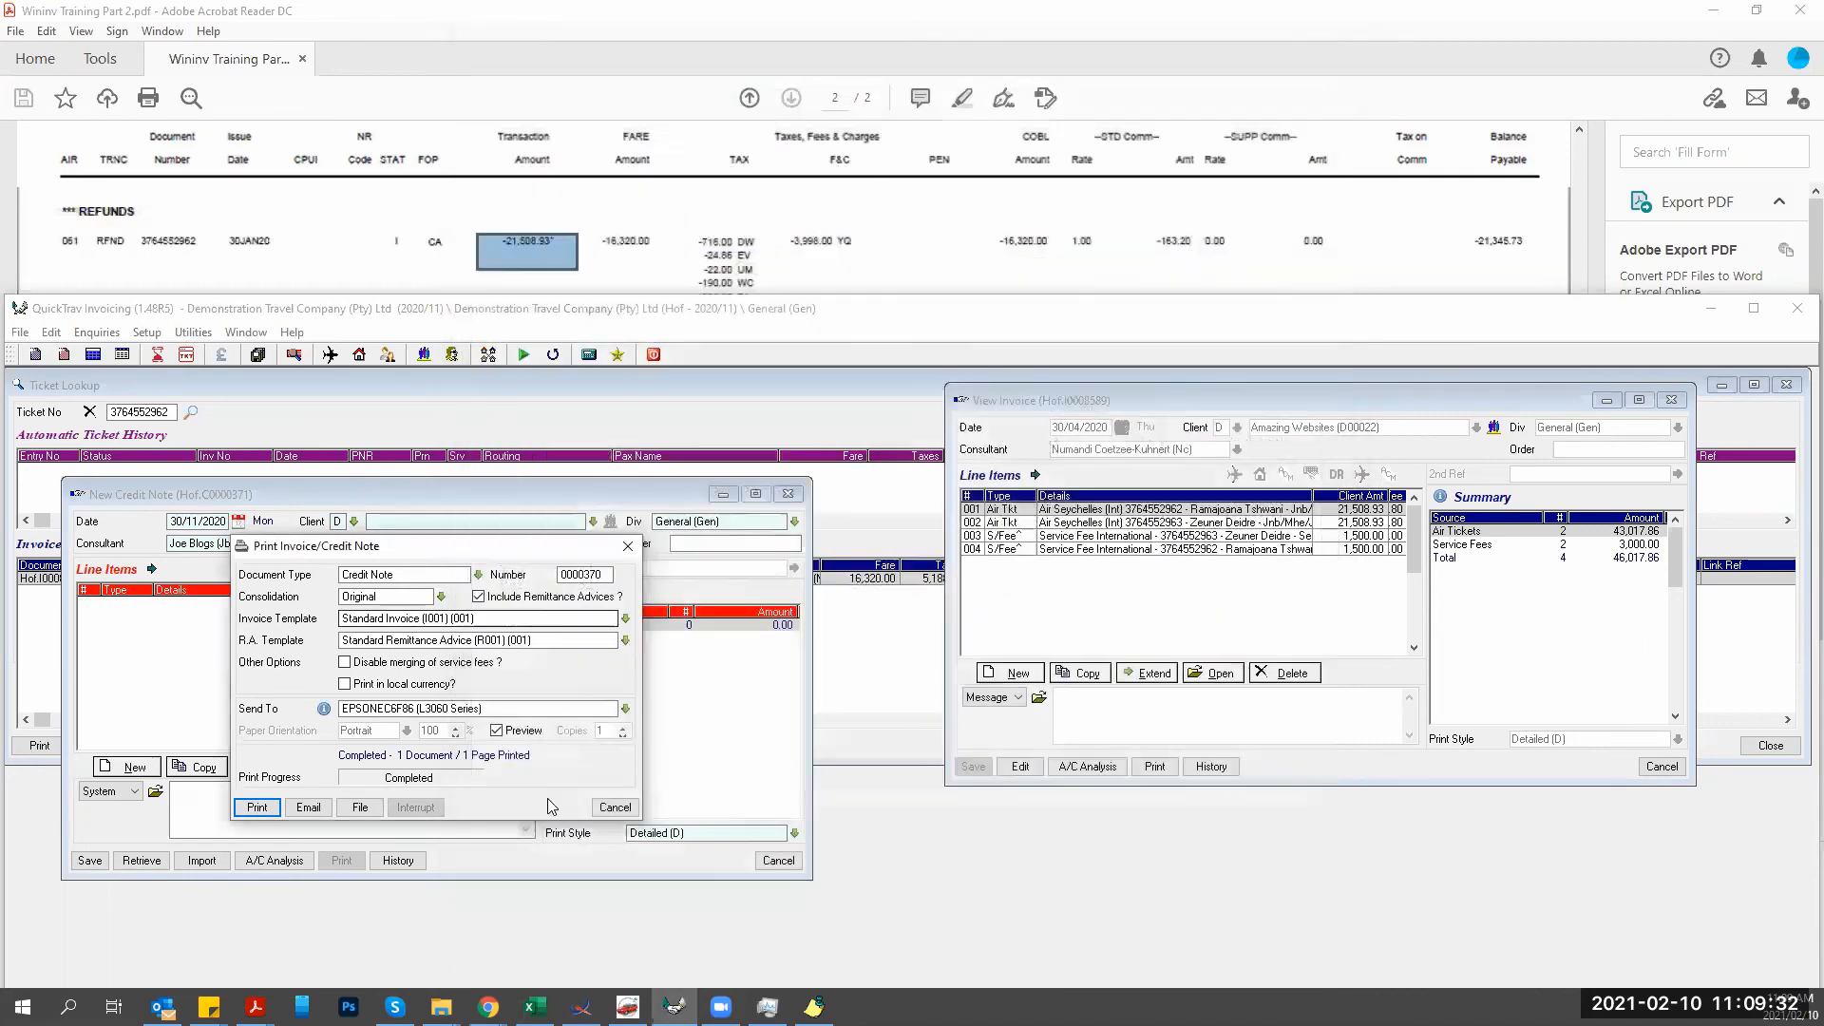
pyautogui.click(615, 807)
pyautogui.click(778, 859)
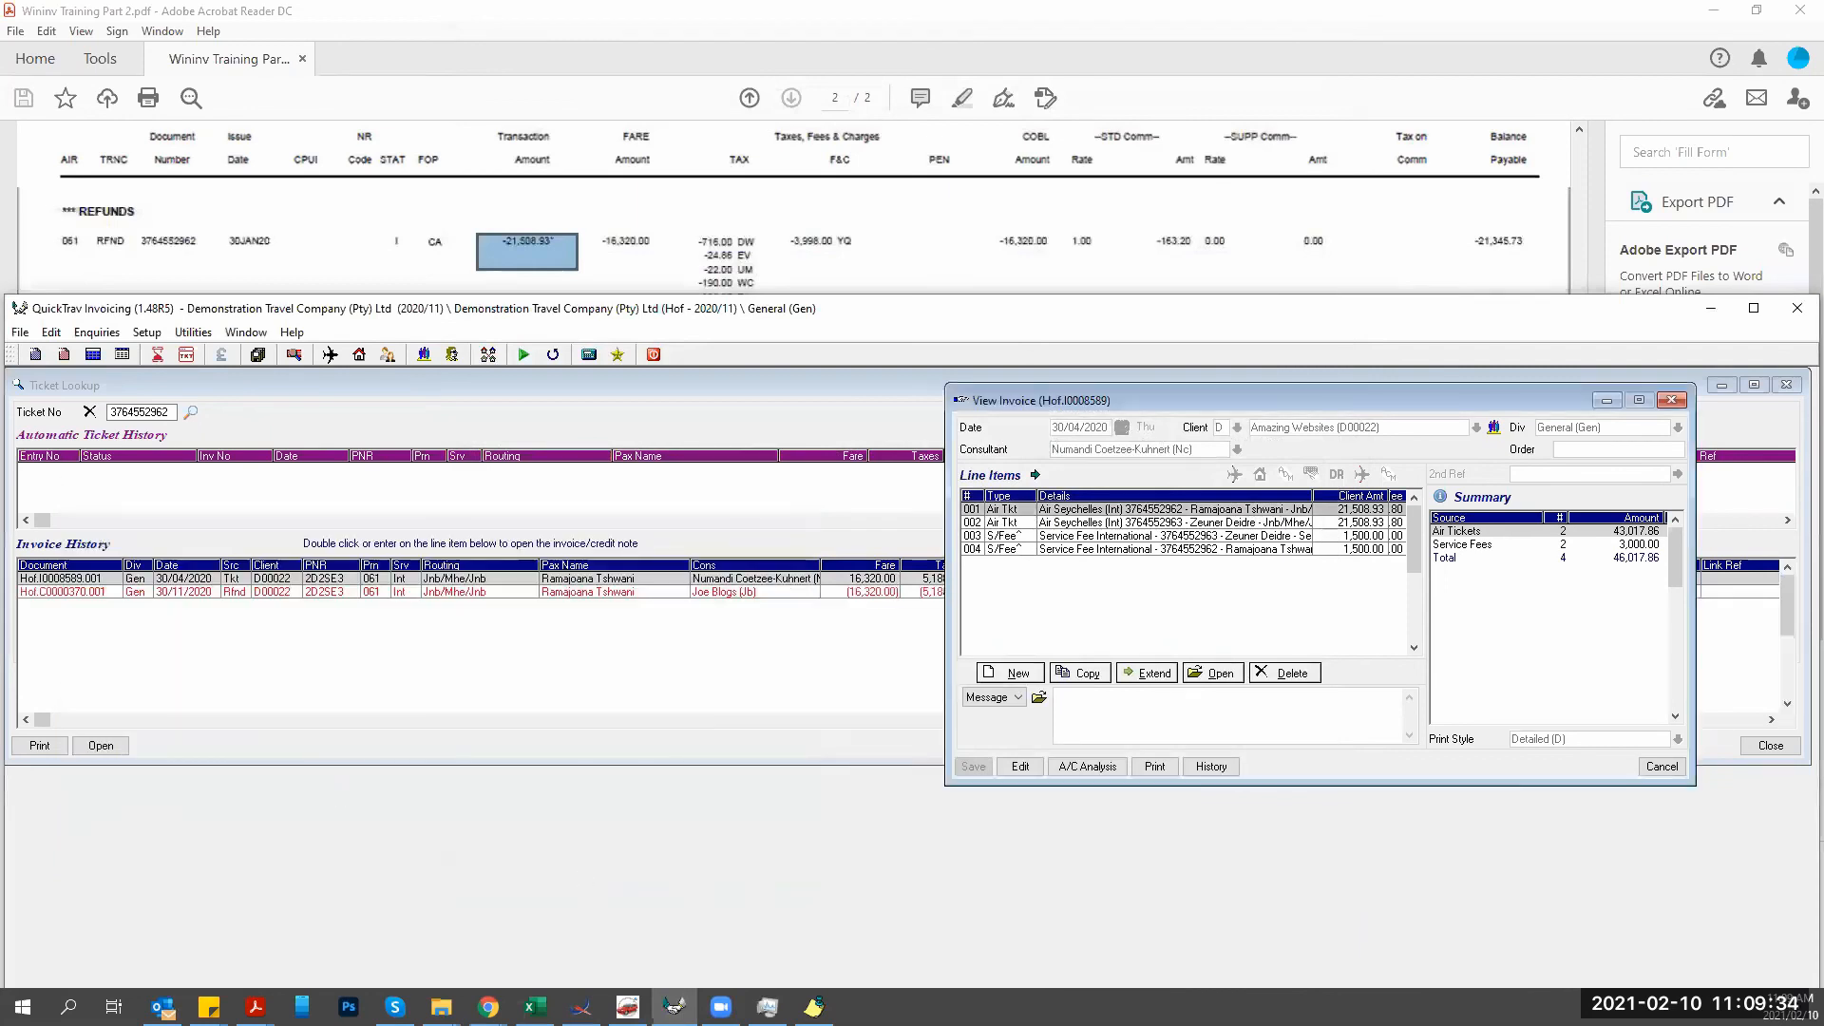
# Reopen credit note Hof.C0000370 from Invoice History and view its 002 Refund Fee reversal.
pyautogui.doubleClick(171, 593)
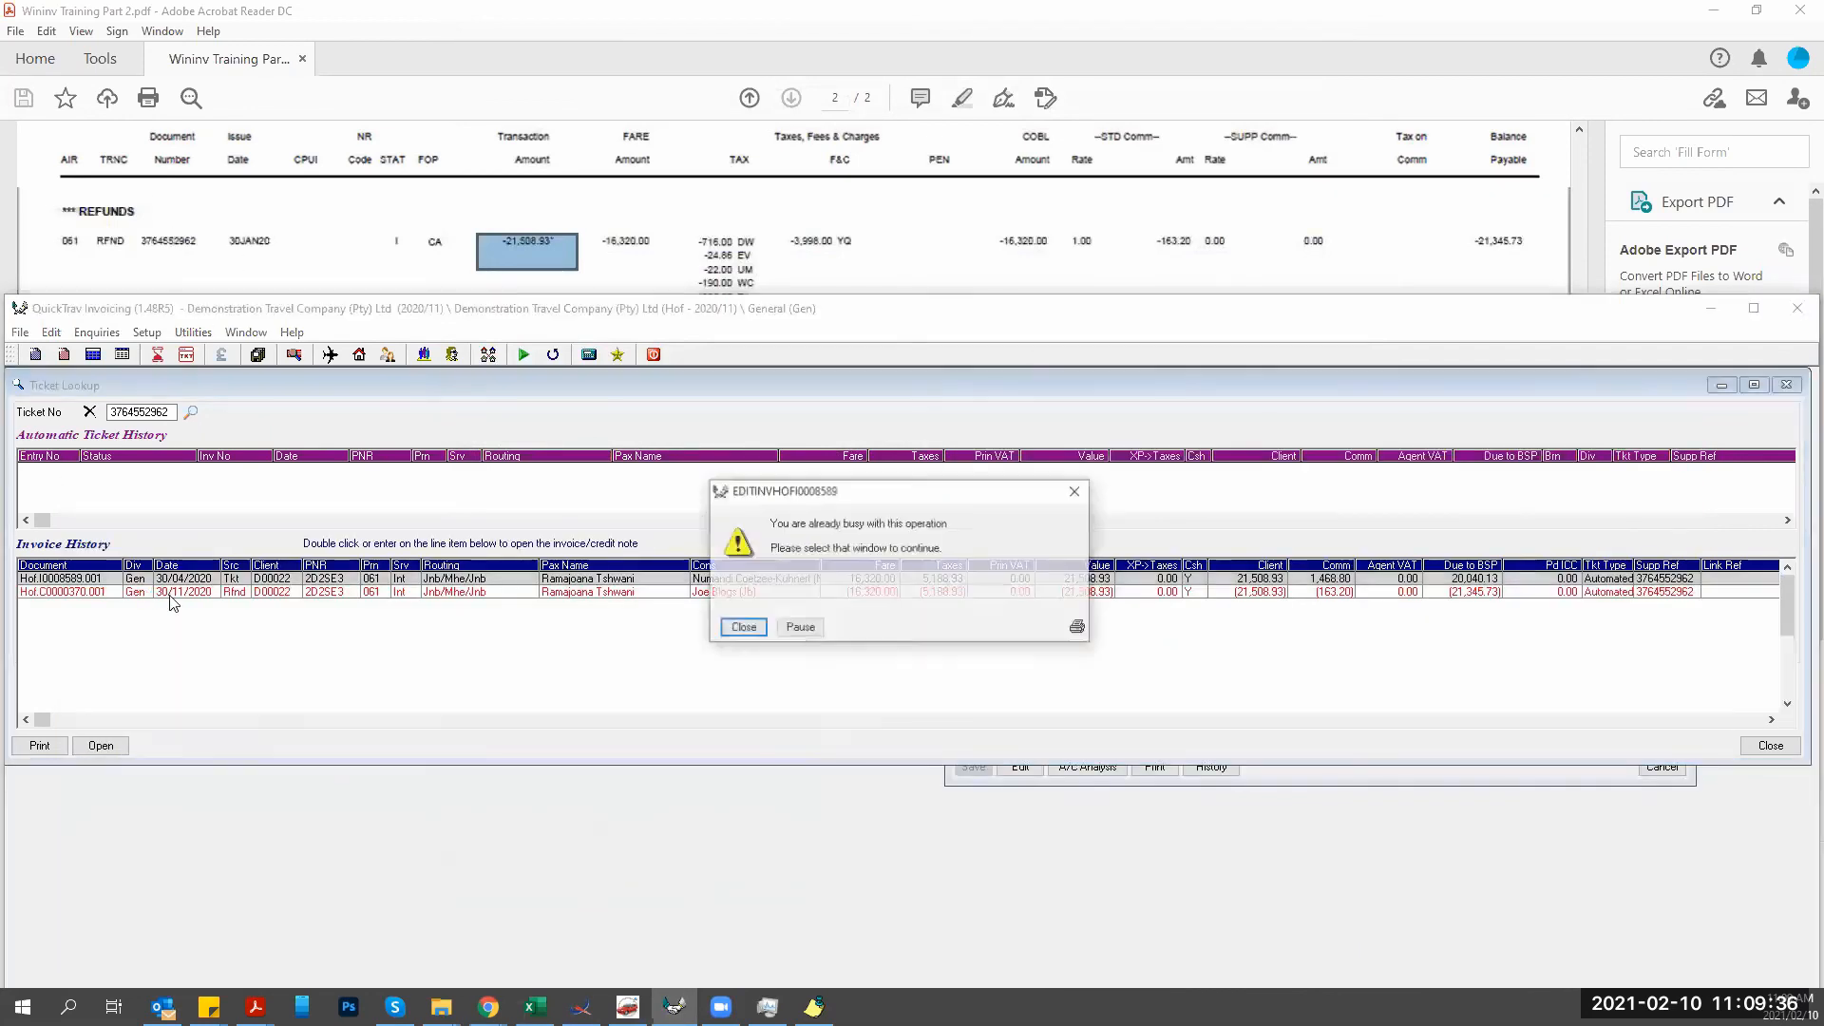
pyautogui.click(743, 627)
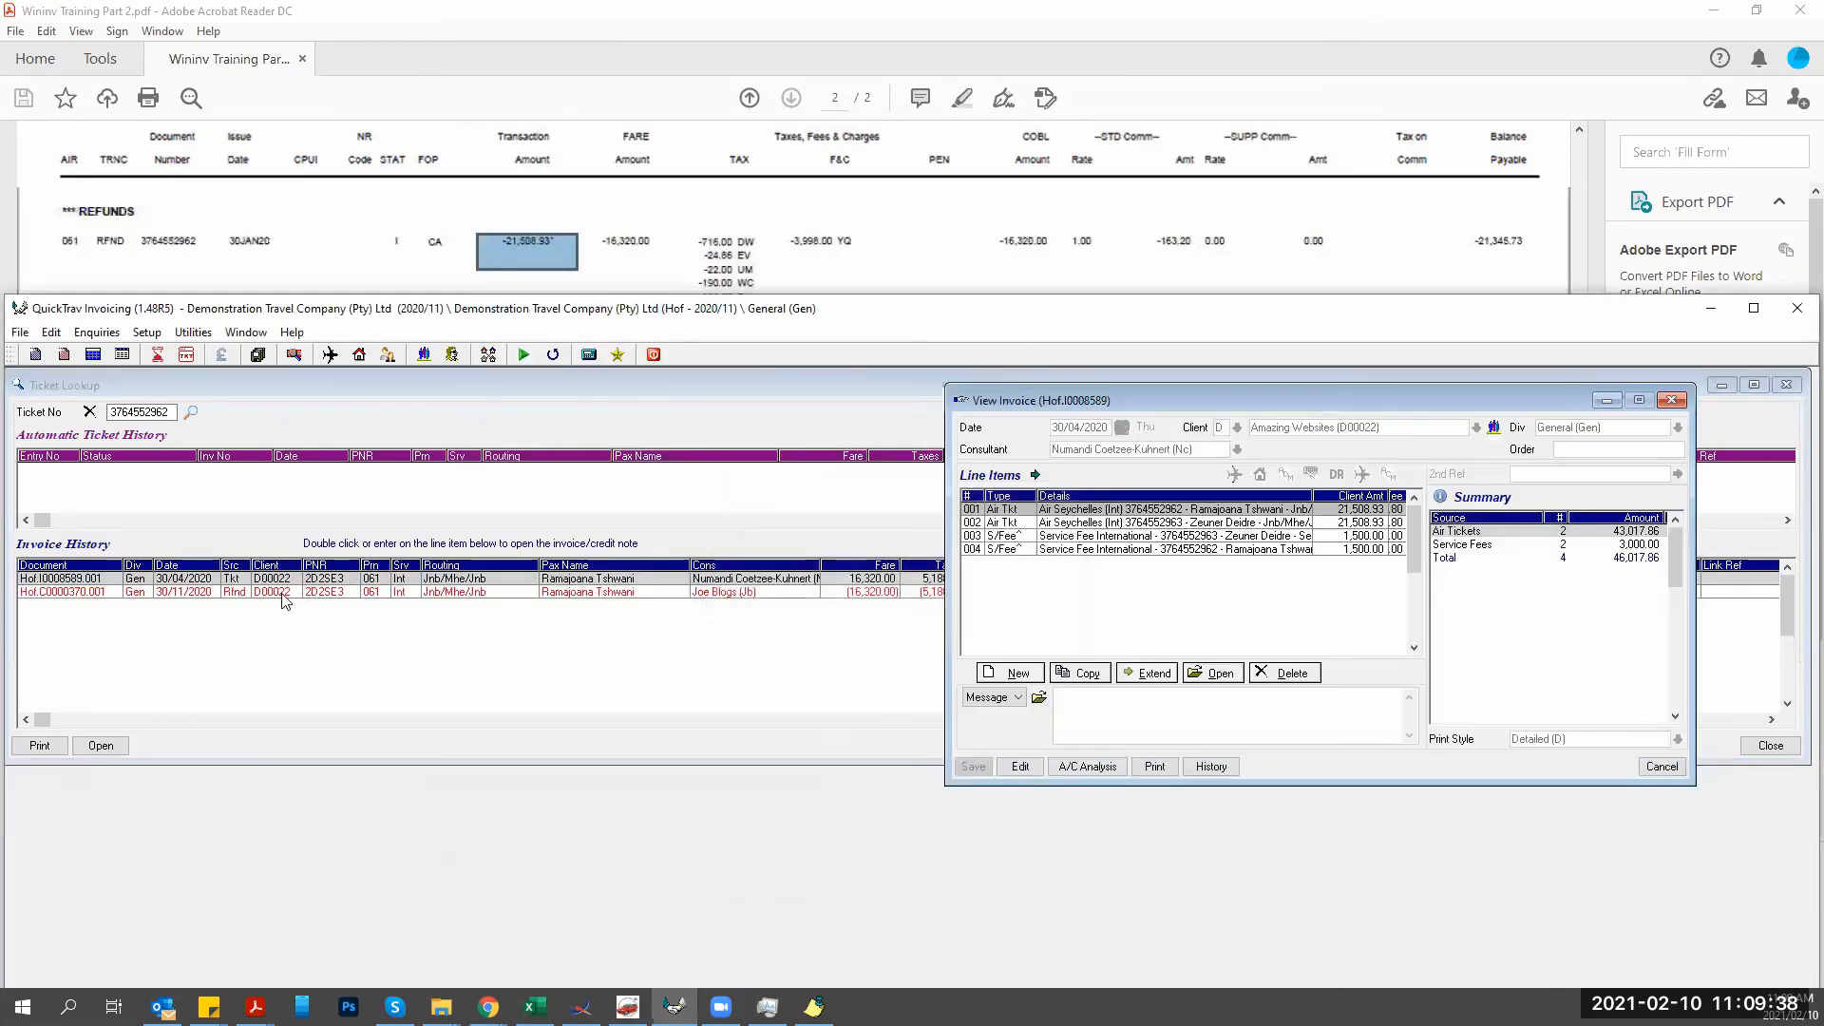
pyautogui.doubleClick(283, 592)
pyautogui.click(294, 528)
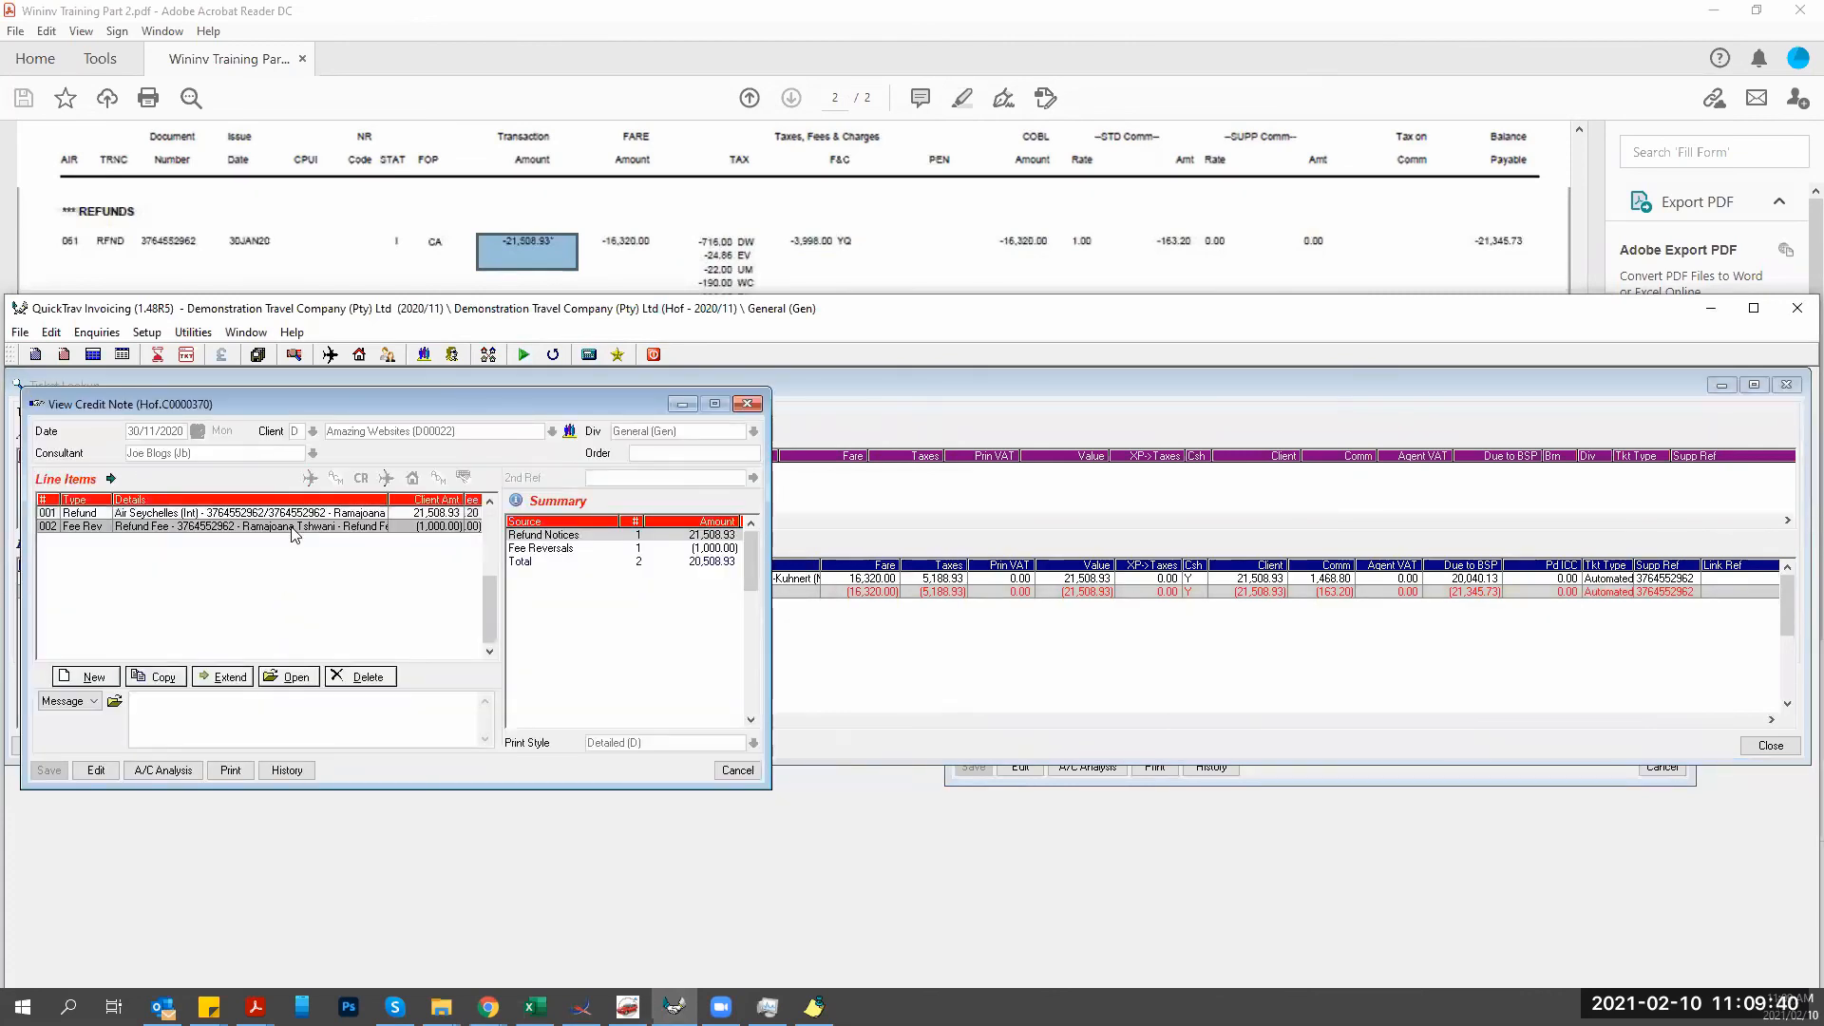
pyautogui.doubleClick(294, 531)
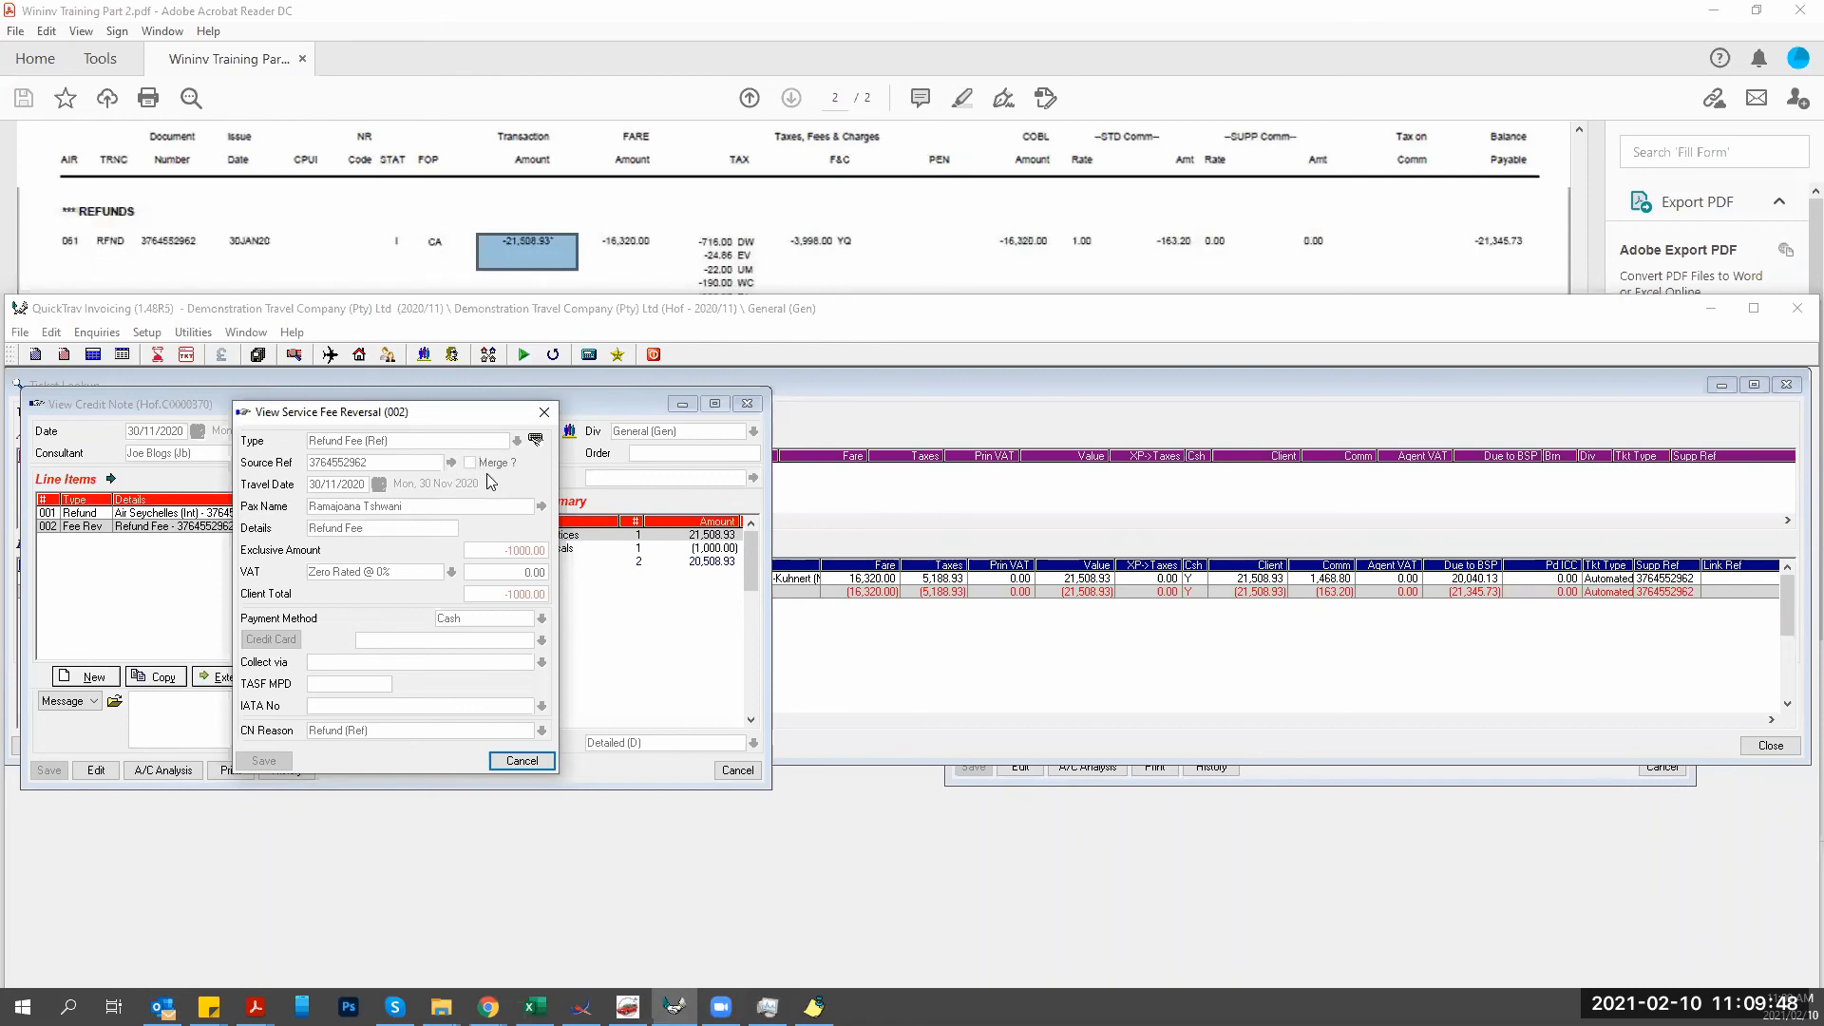
# Close the View Service Fee Reversal dialog to return to credit note Hof.C0000370, totalling 20,508.93.
pyautogui.click(522, 760)
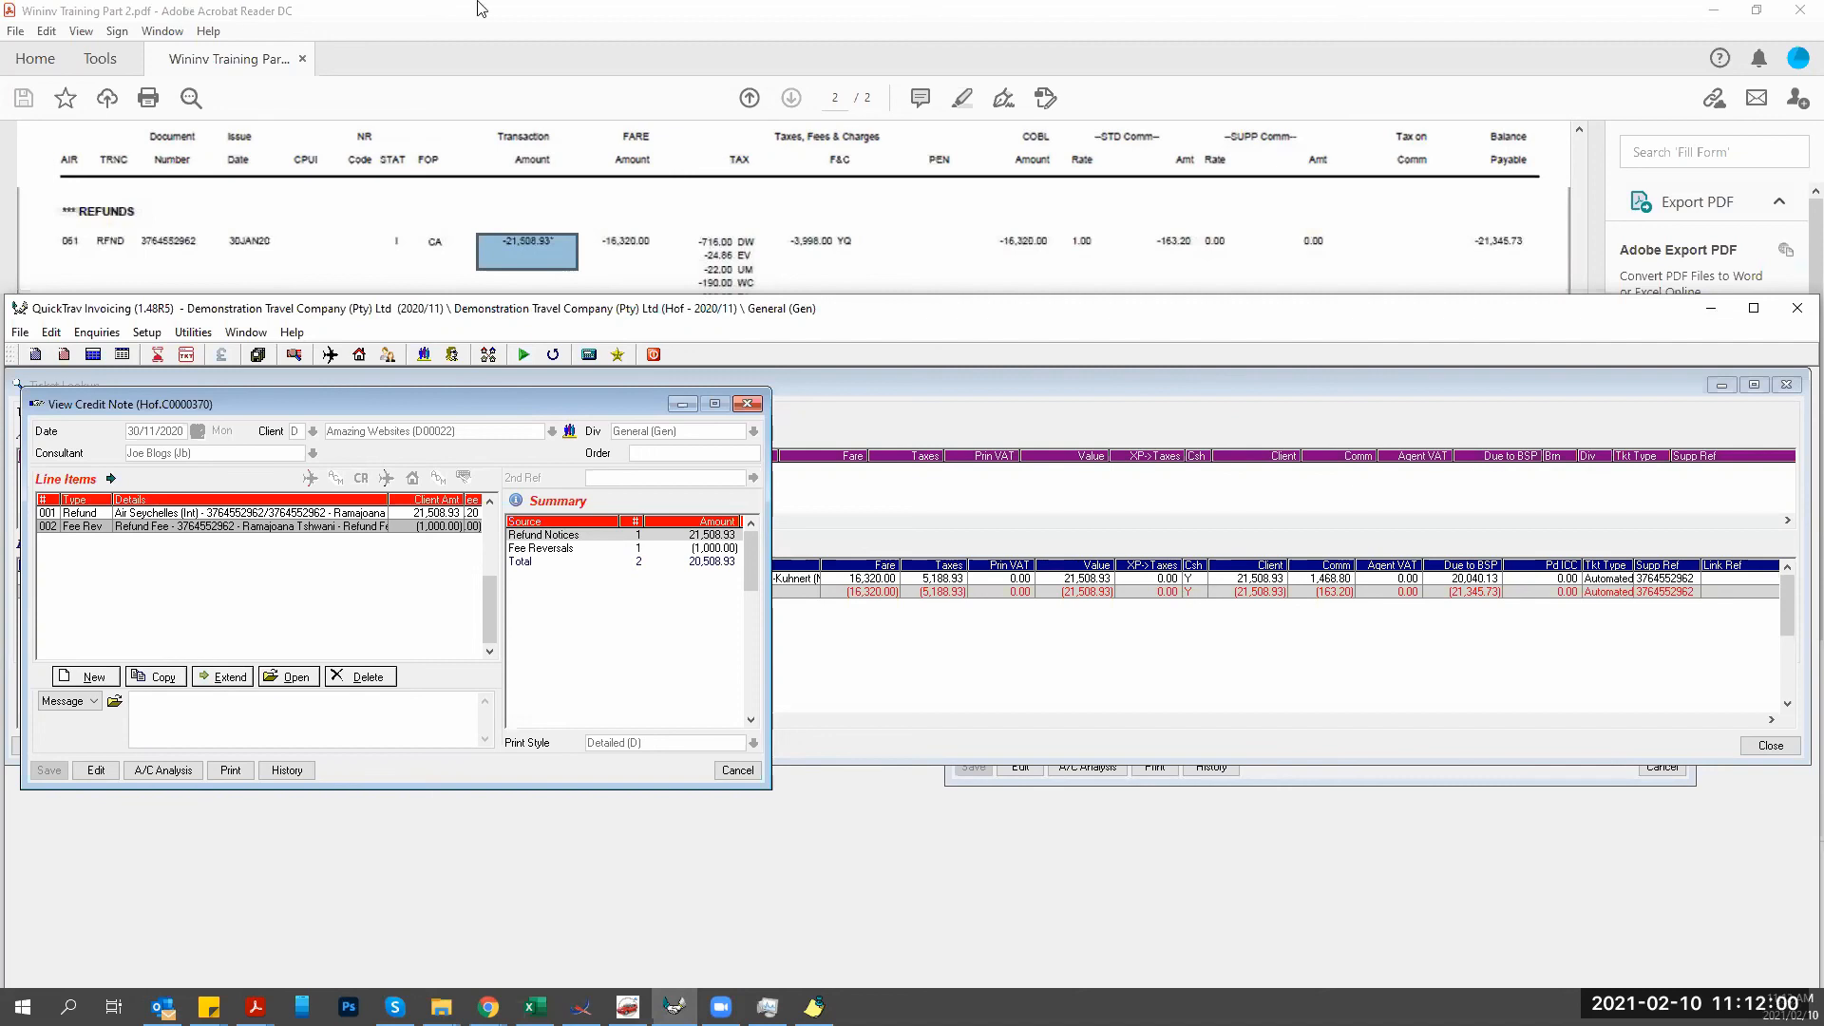
pyautogui.click(482, 9)
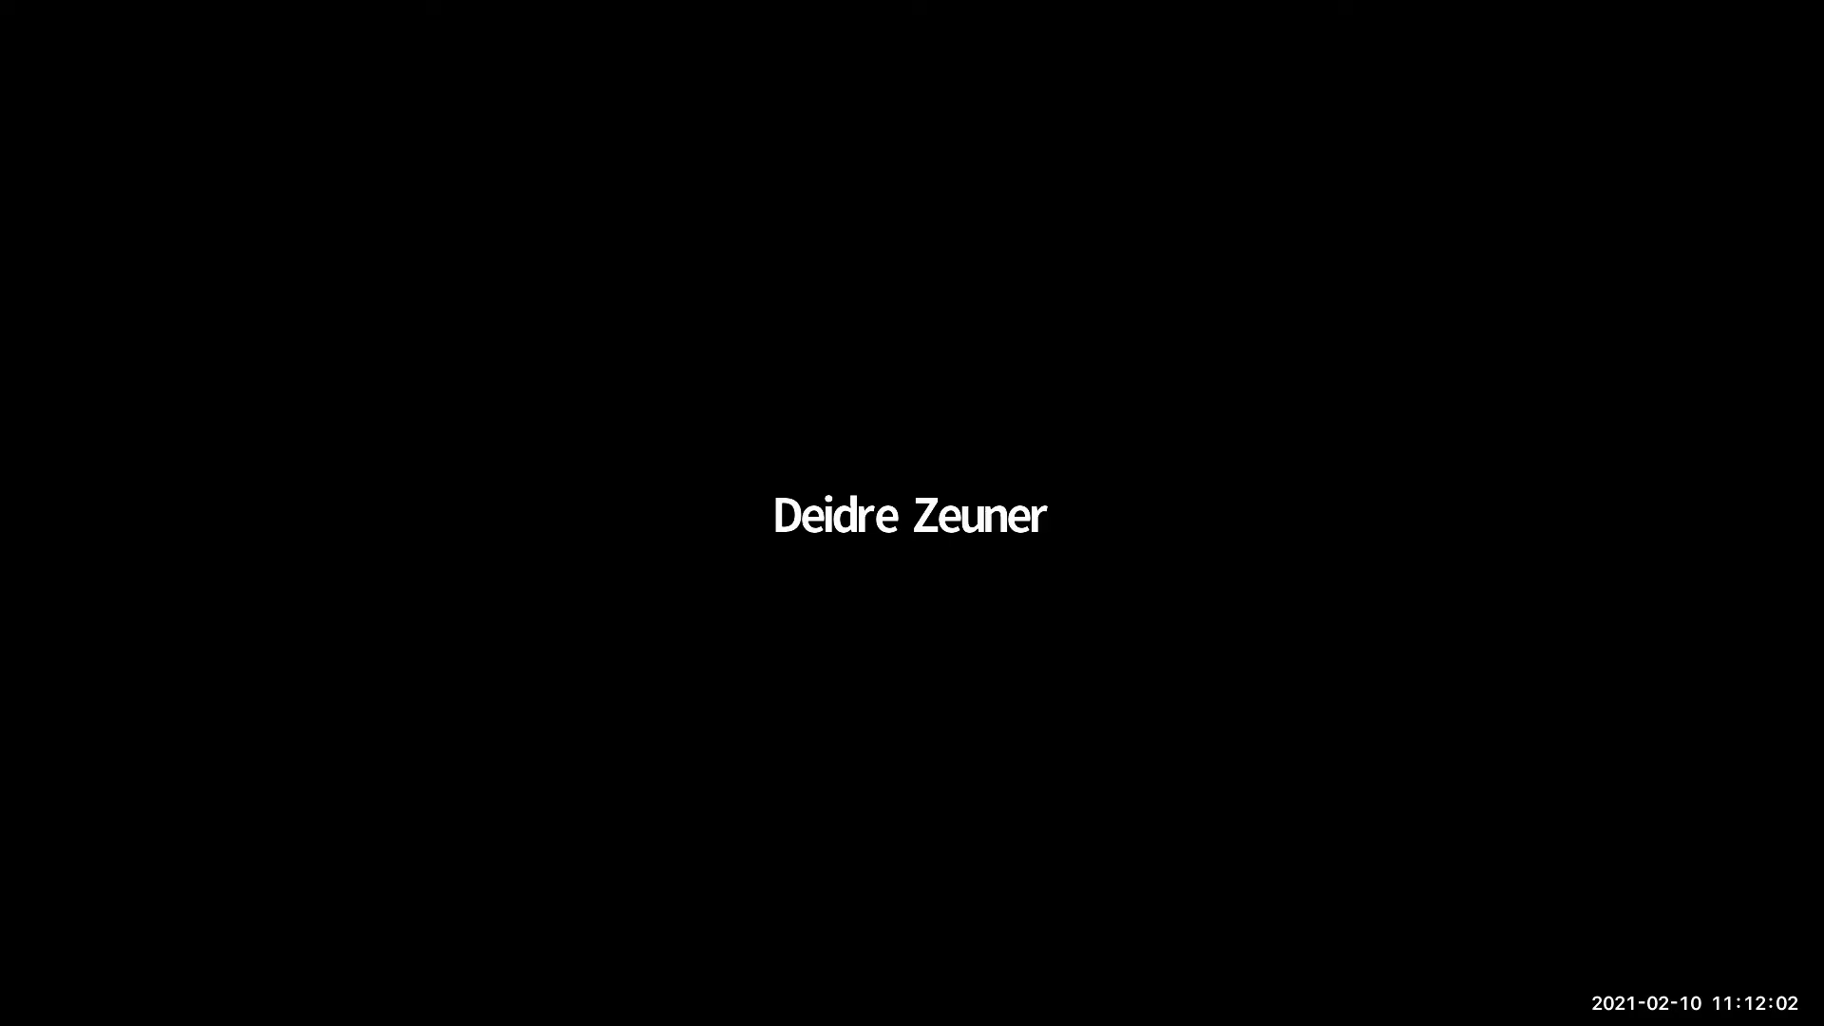